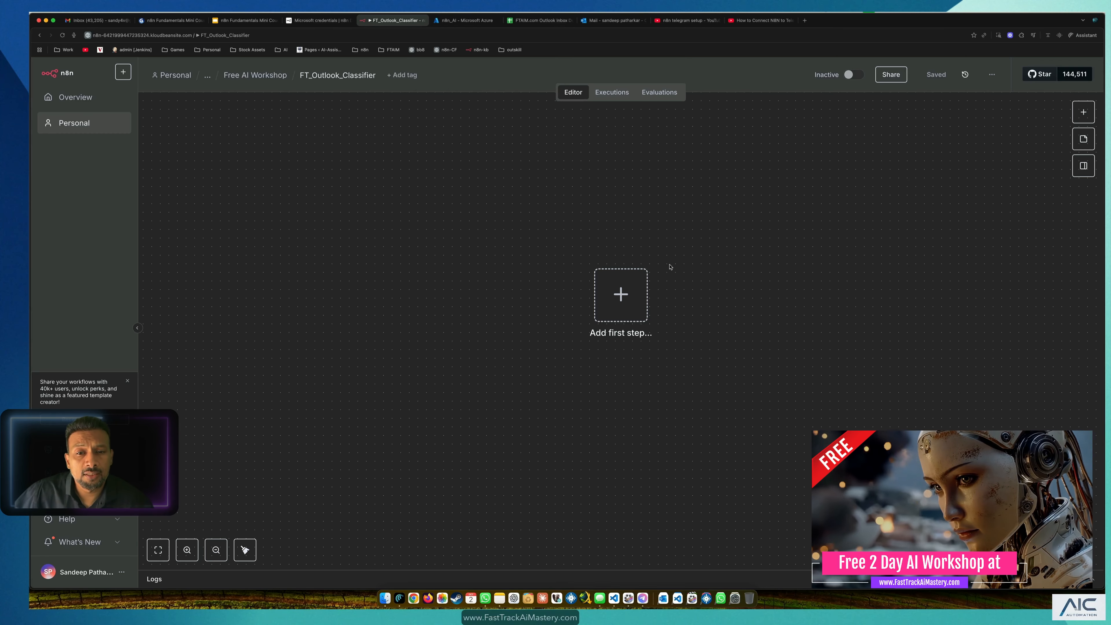
# Step: Open the FTAIM.com Outlook Inbox Demo spreadsheet and compare its Sample_Emails and Demo_Emails sheets
pyautogui.click(527, 23)
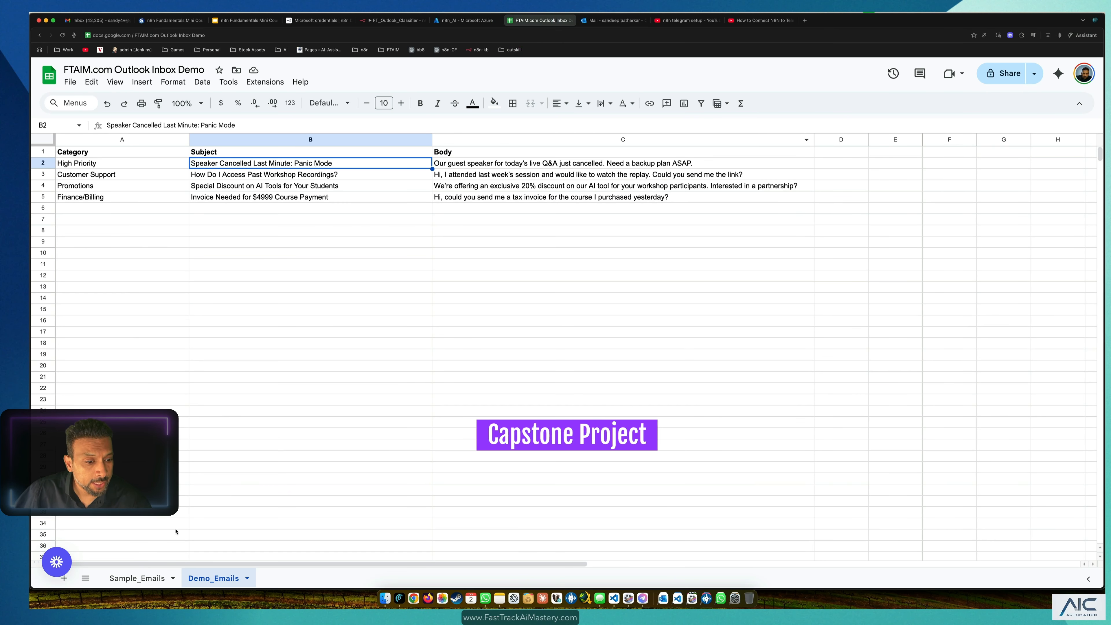
pyautogui.click(148, 579)
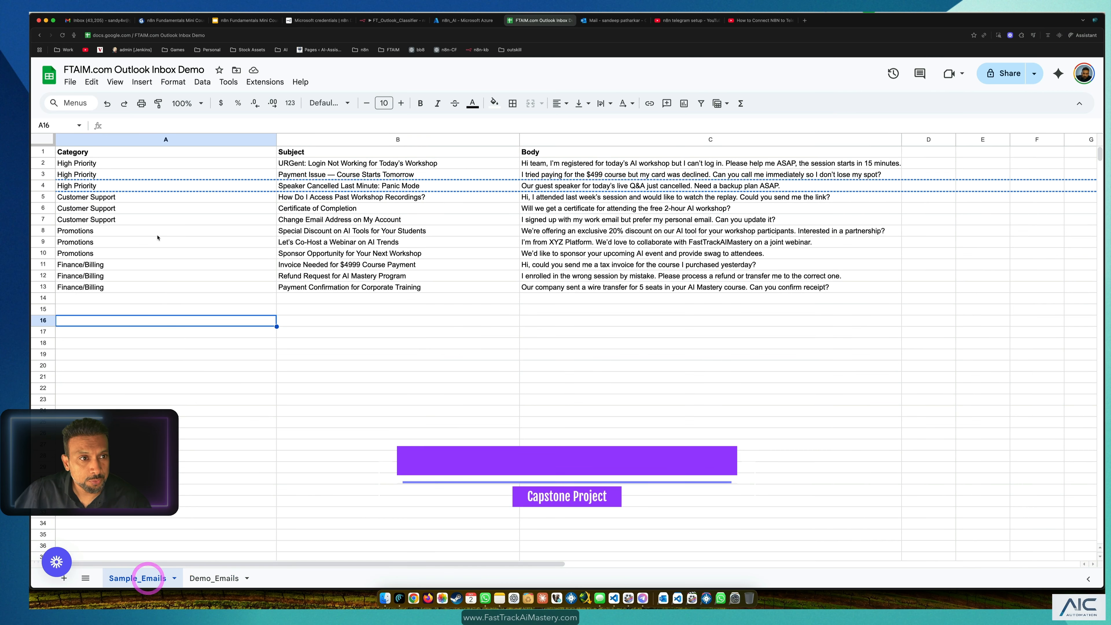
pyautogui.click(440, 411)
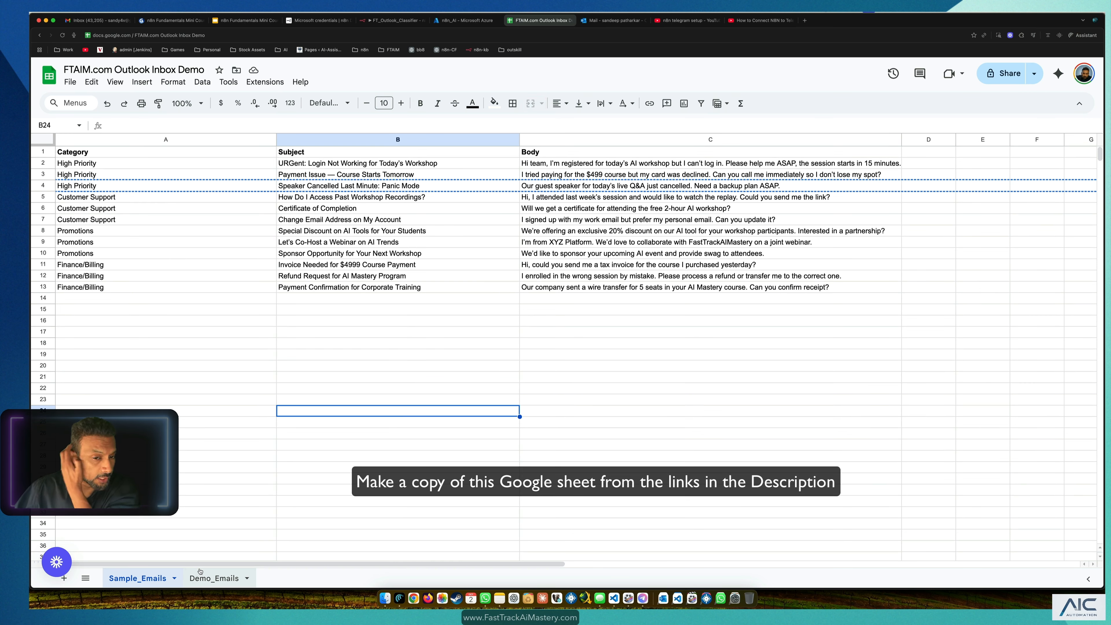
pyautogui.click(197, 578)
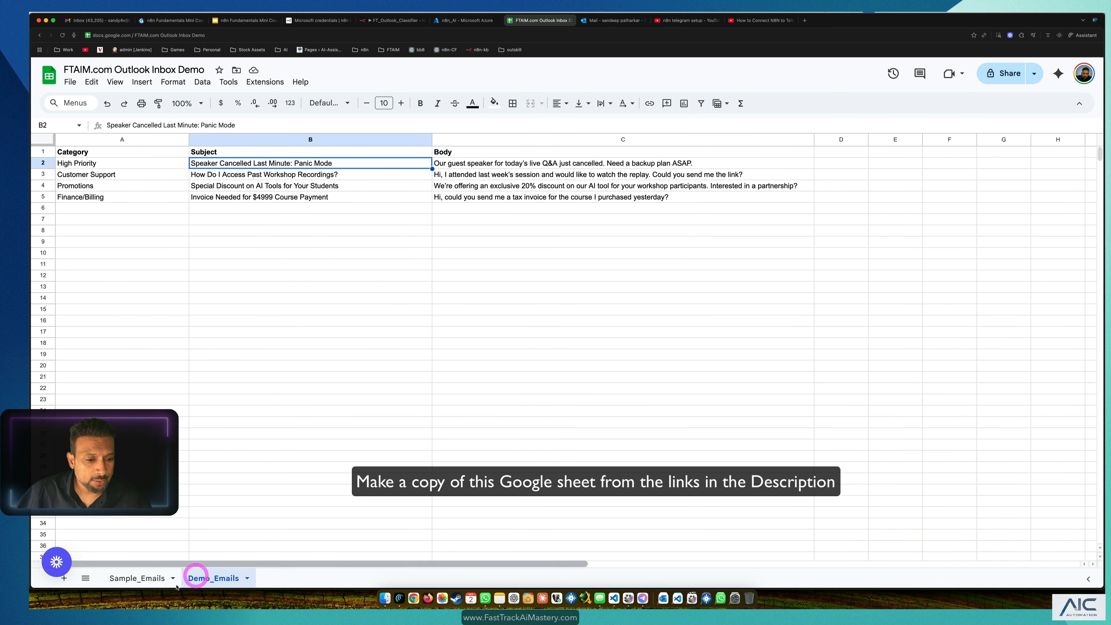
pyautogui.click(137, 579)
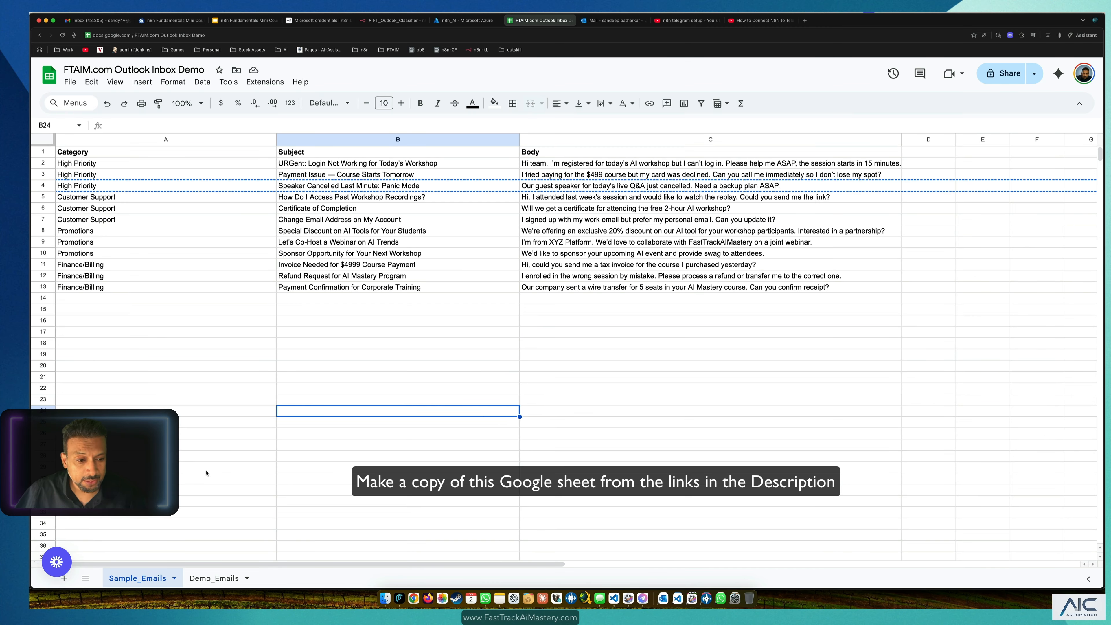
pyautogui.click(214, 578)
pyautogui.click(137, 292)
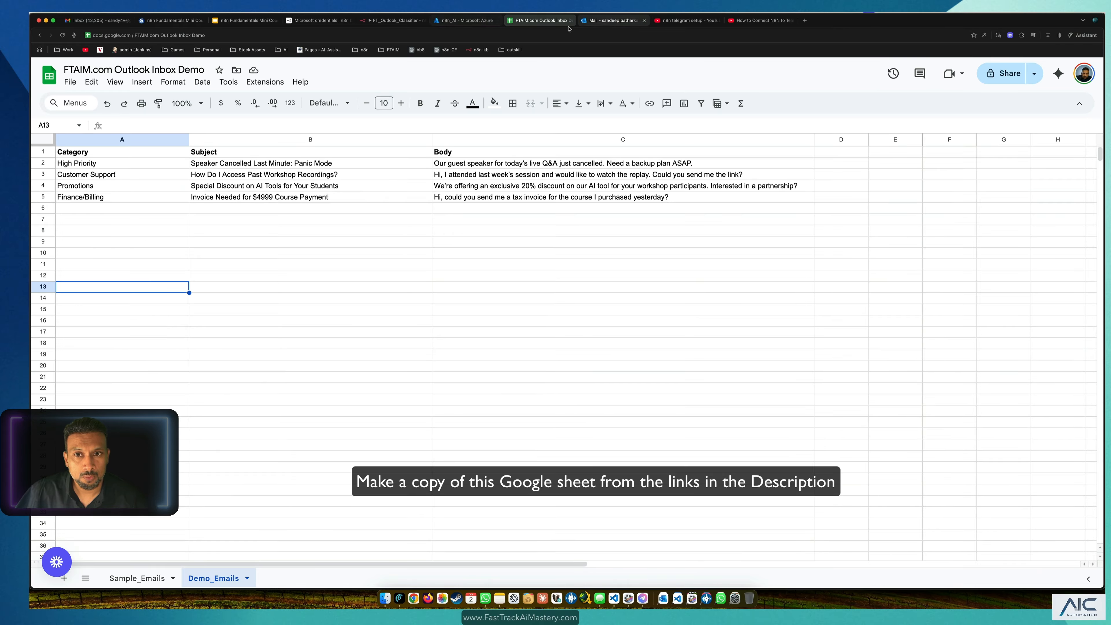
# Step: Add a 'When clicking Execute workflow' manual trigger to FT_Outlook_Classifier and move it left
pyautogui.click(392, 22)
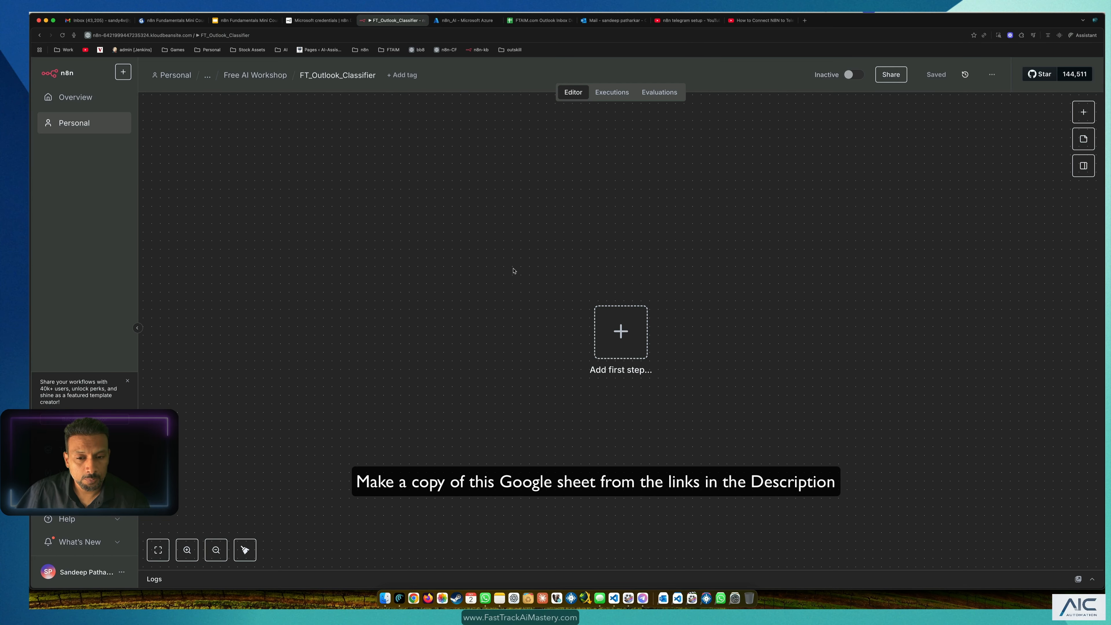
pyautogui.scroll(-1, 588, 215)
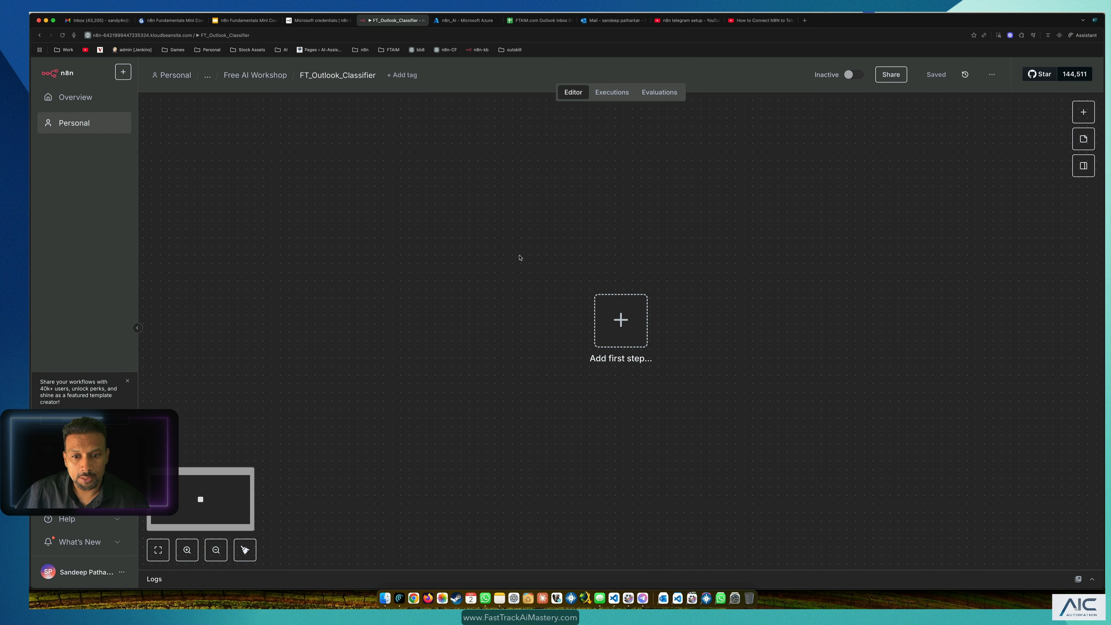
pyautogui.moveTo(623, 327); pyautogui.dragTo(528, 304)
pyautogui.click(1084, 112)
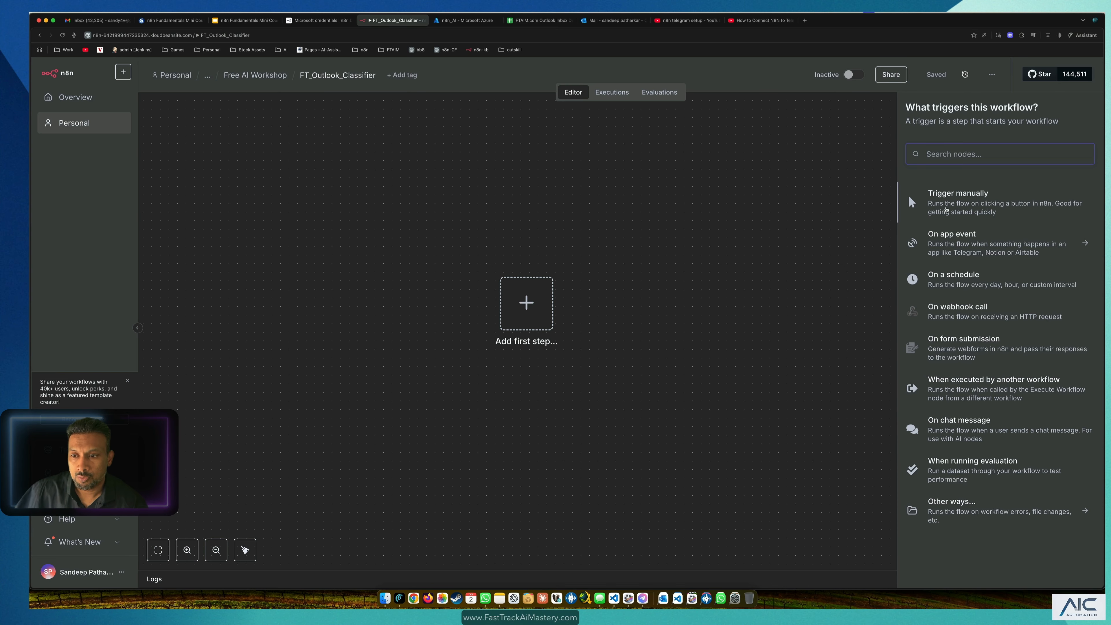
pyautogui.click(947, 210)
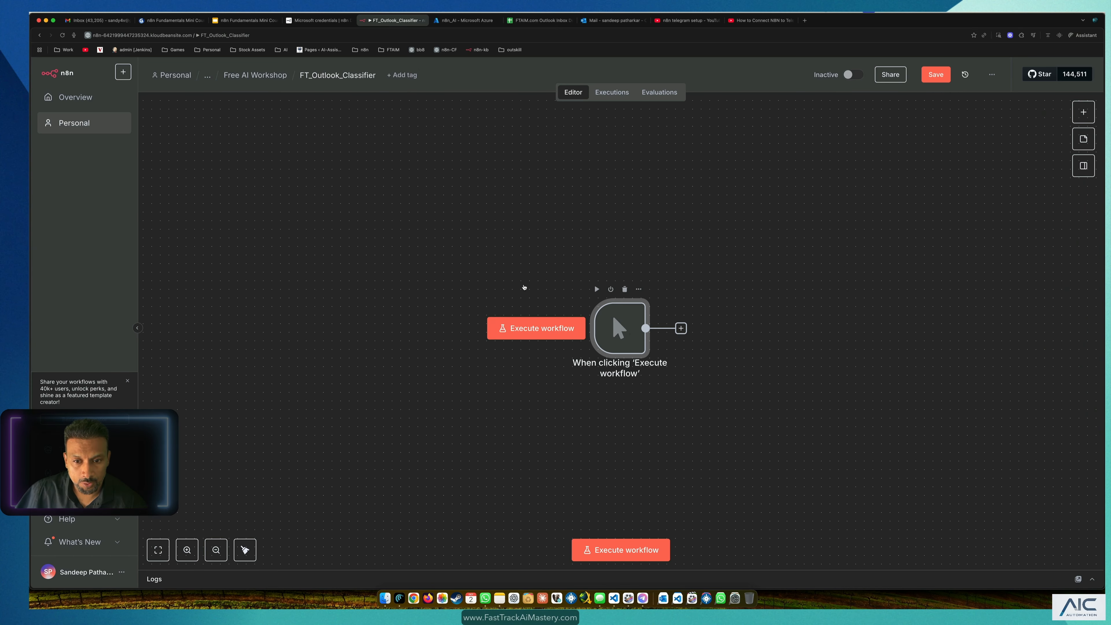
pyautogui.moveTo(618, 329); pyautogui.dragTo(428, 259)
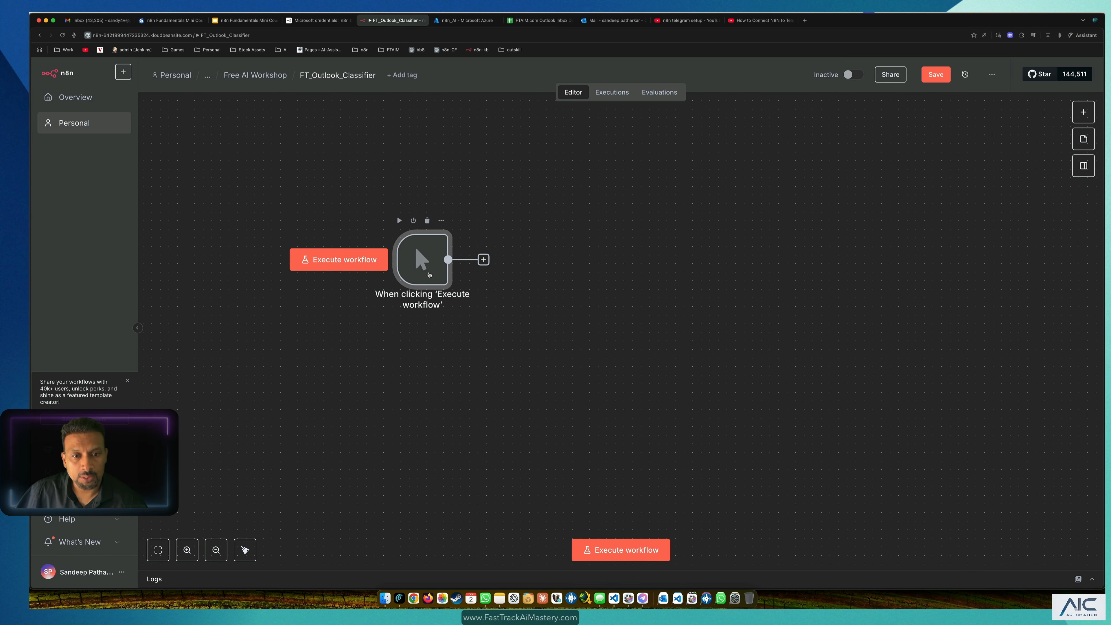
pyautogui.moveTo(565, 210); pyautogui.dragTo(352, 303)
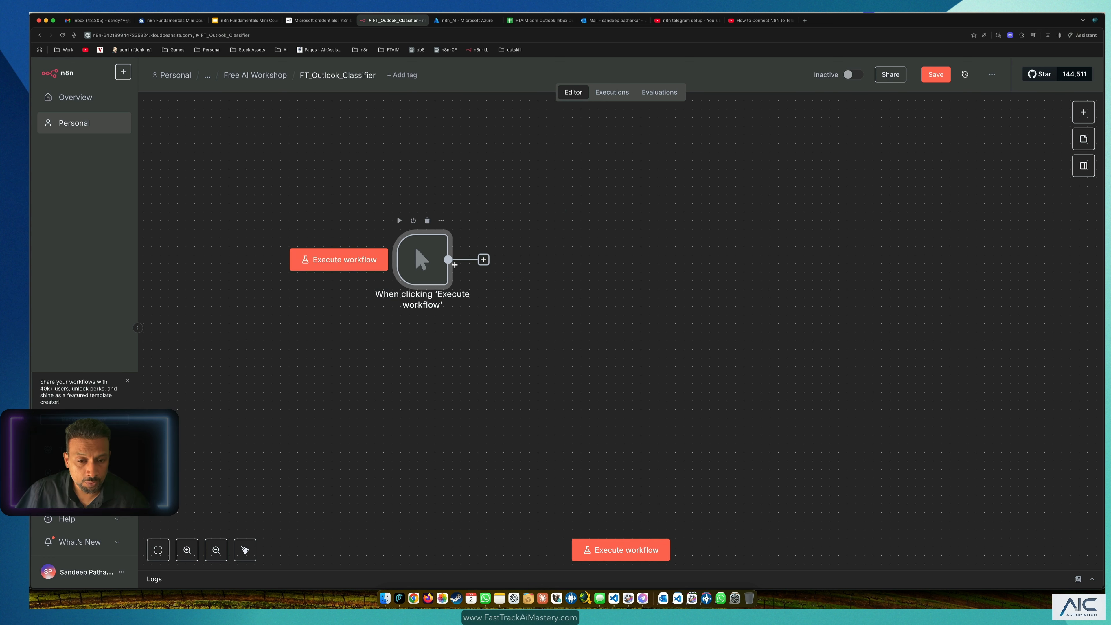
# Step: Add a Google Sheets 'Get row(s) in sheet' step after the trigger
pyautogui.click(484, 260)
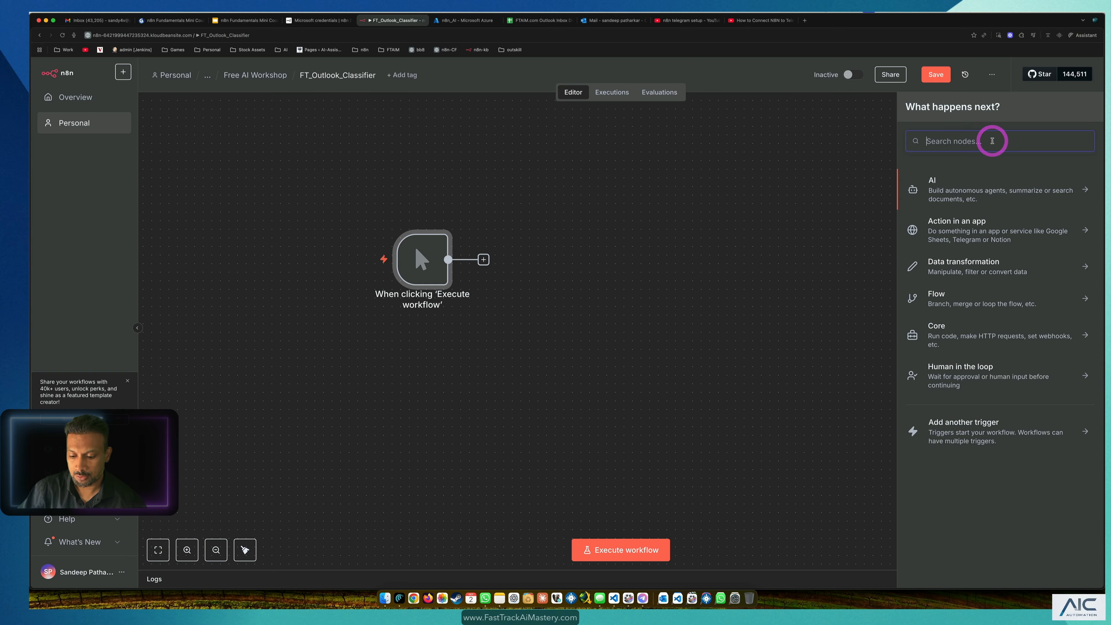
pyautogui.write('hsee')
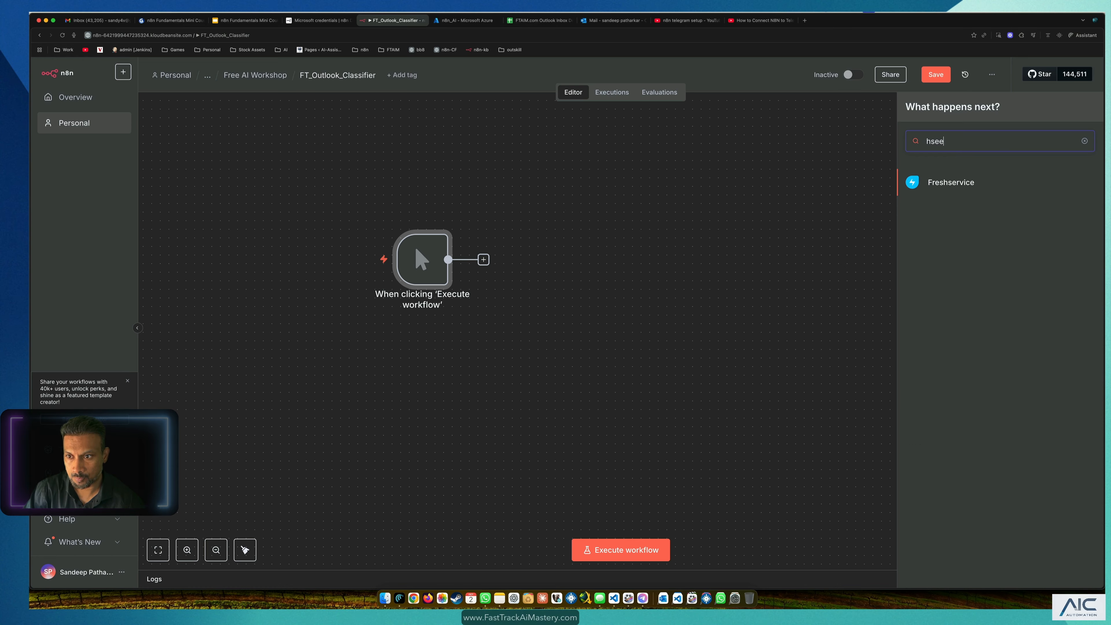
pyautogui.press('BackSpace')
pyautogui.press('BackSpace')
pyautogui.press('BackSpace')
pyautogui.press('BackSpace')
pyautogui.write('sheet')
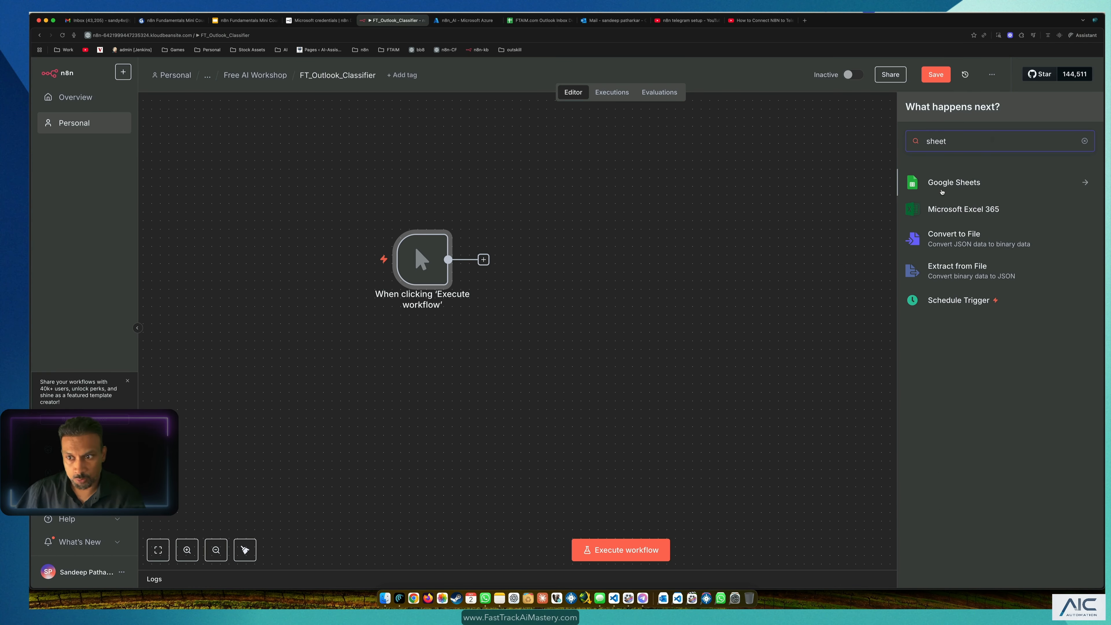
pyautogui.click(942, 192)
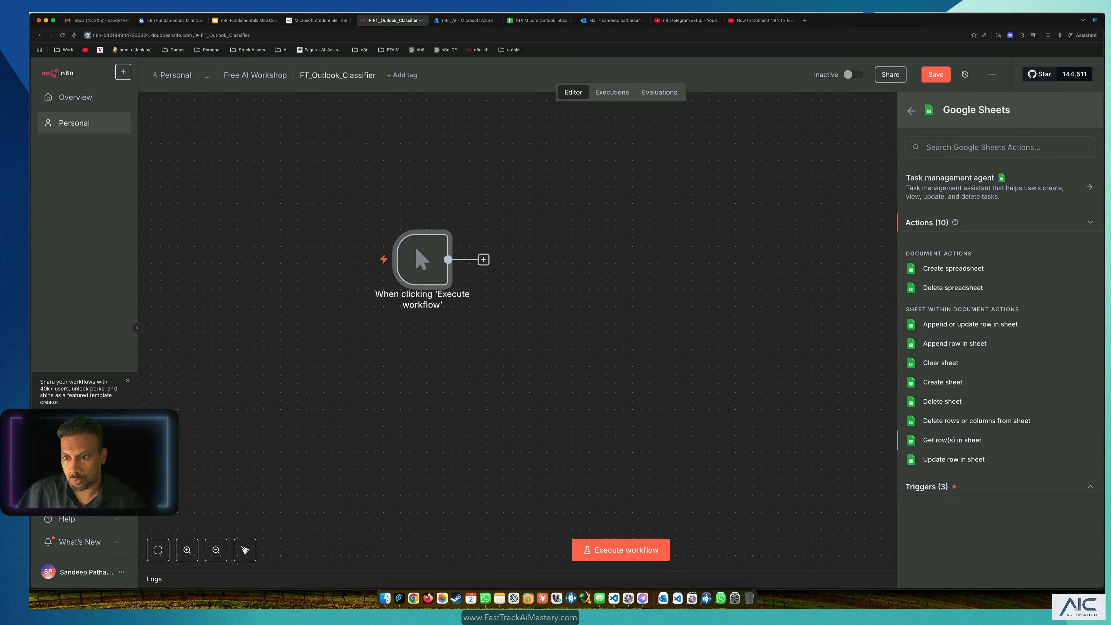
pyautogui.click(952, 441)
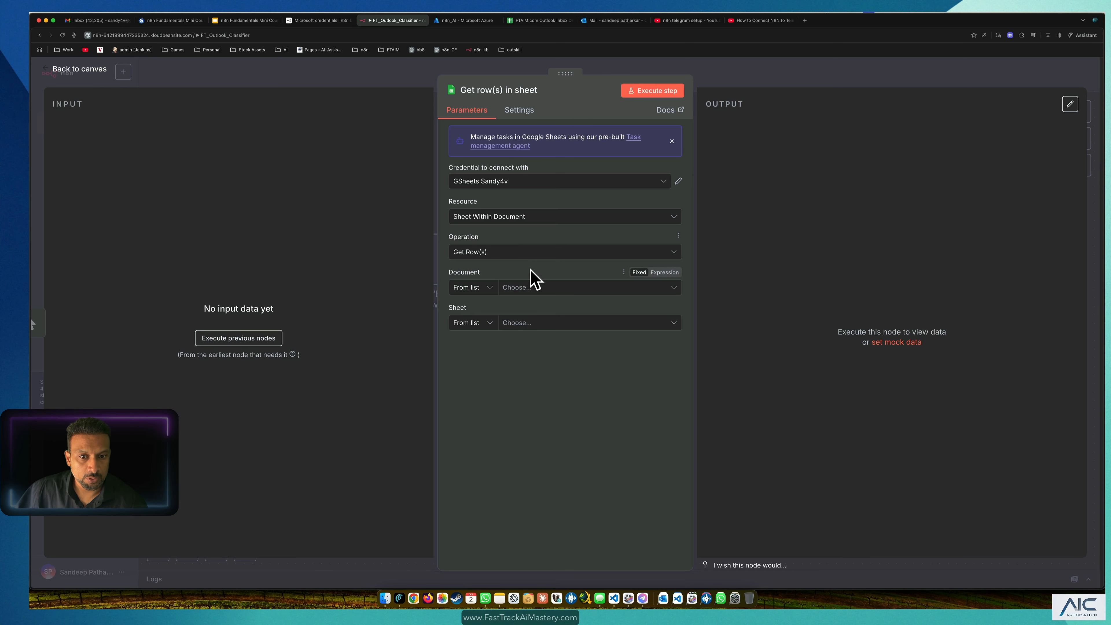
# Step: Start creating a new Google Sheets credential for the step
pyautogui.click(534, 287)
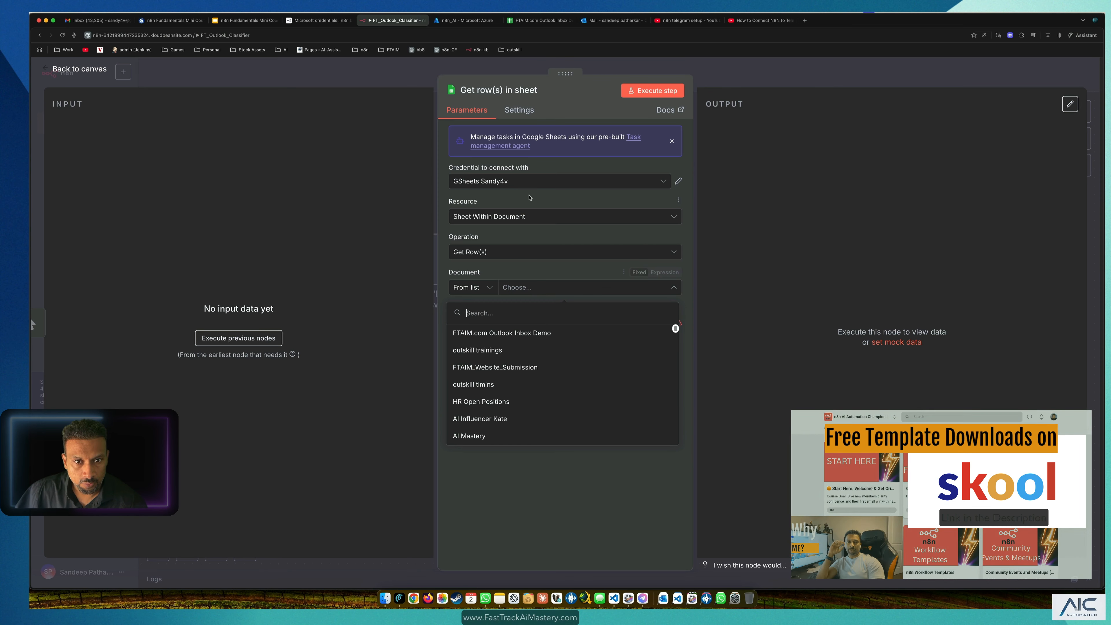
pyautogui.click(528, 181)
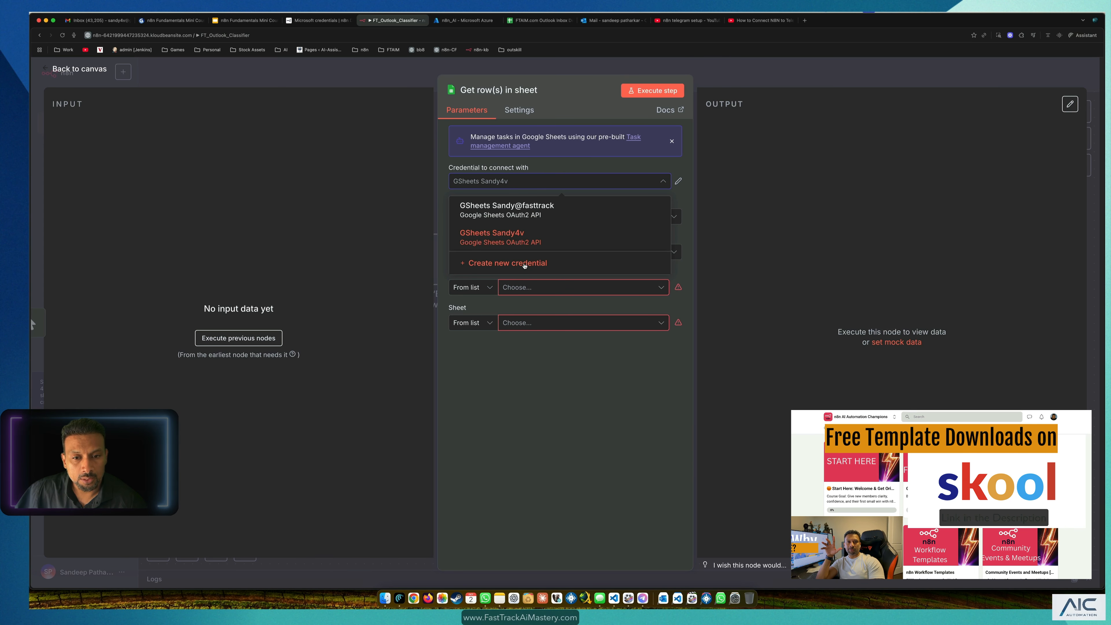
pyautogui.click(525, 265)
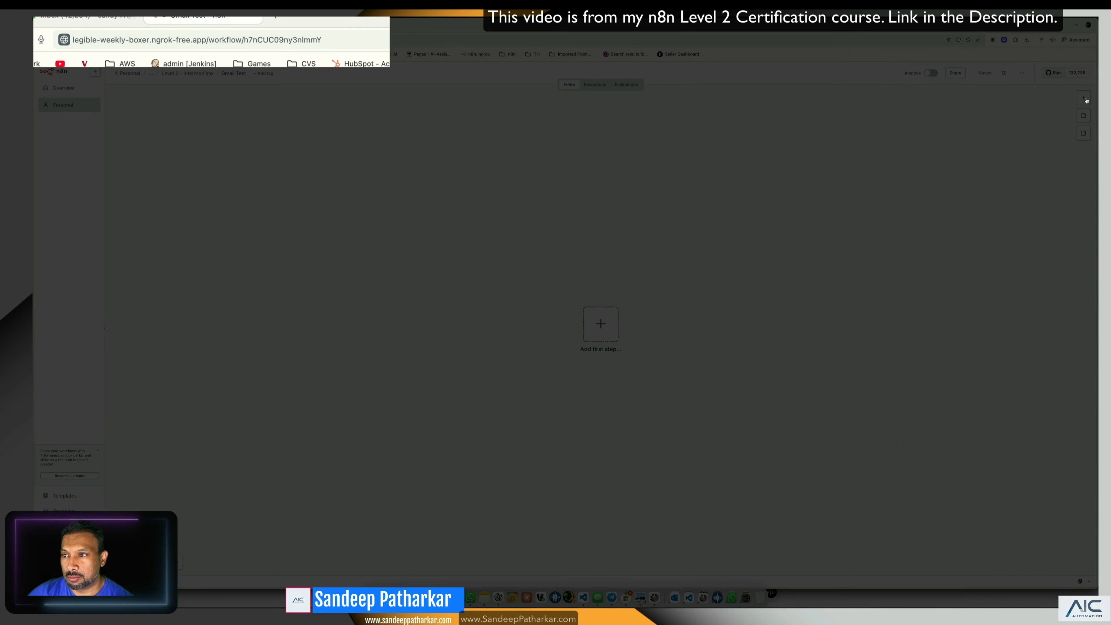
# Step: Add a manual trigger to the Gmail Test workflow and move it left
pyautogui.click(1086, 99)
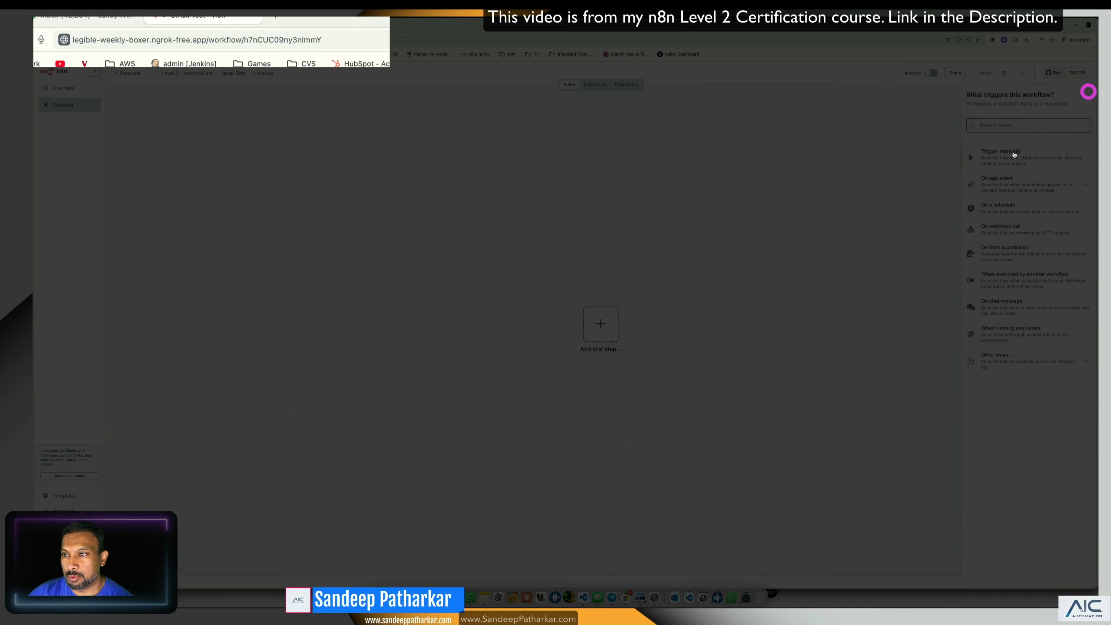
pyautogui.click(1011, 161)
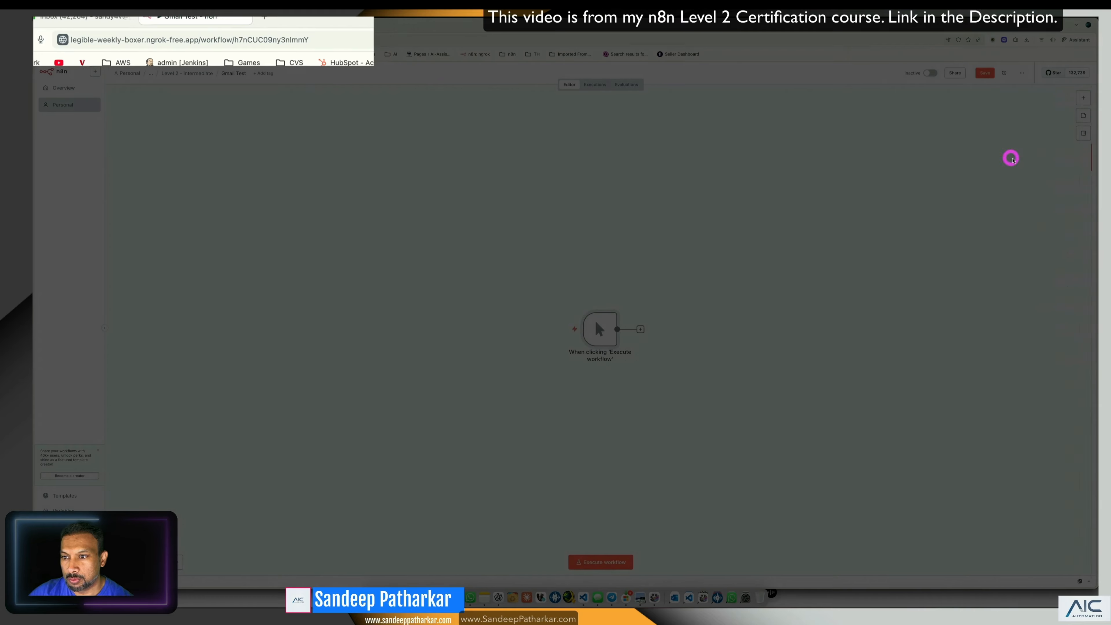
pyautogui.moveTo(601, 324); pyautogui.dragTo(402, 261)
pyautogui.click(544, 275)
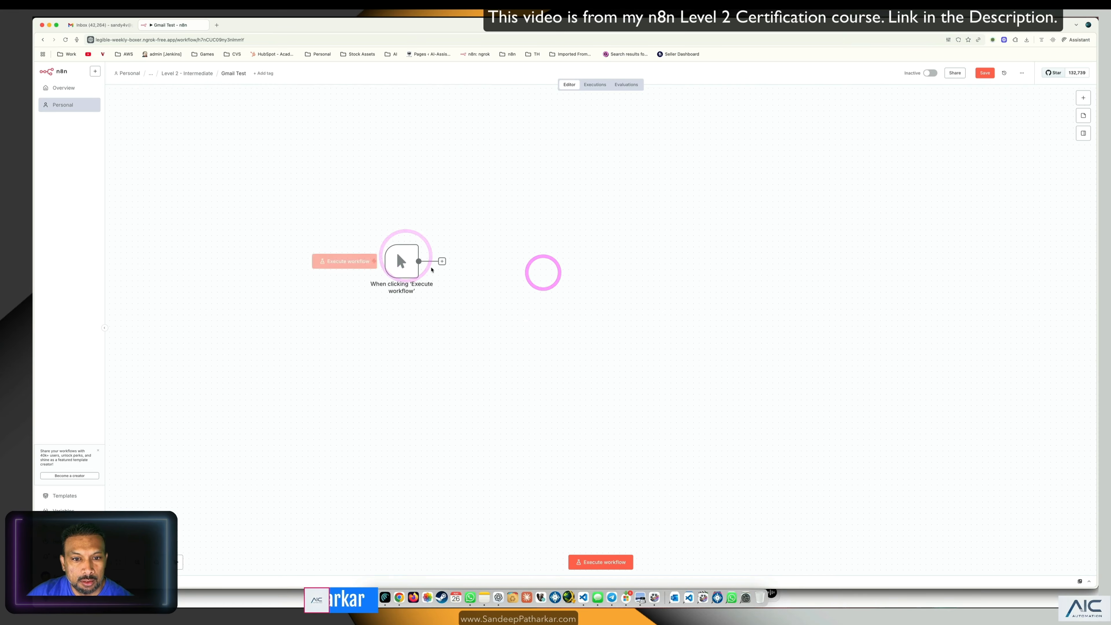
pyautogui.click(442, 261)
pyautogui.click(599, 246)
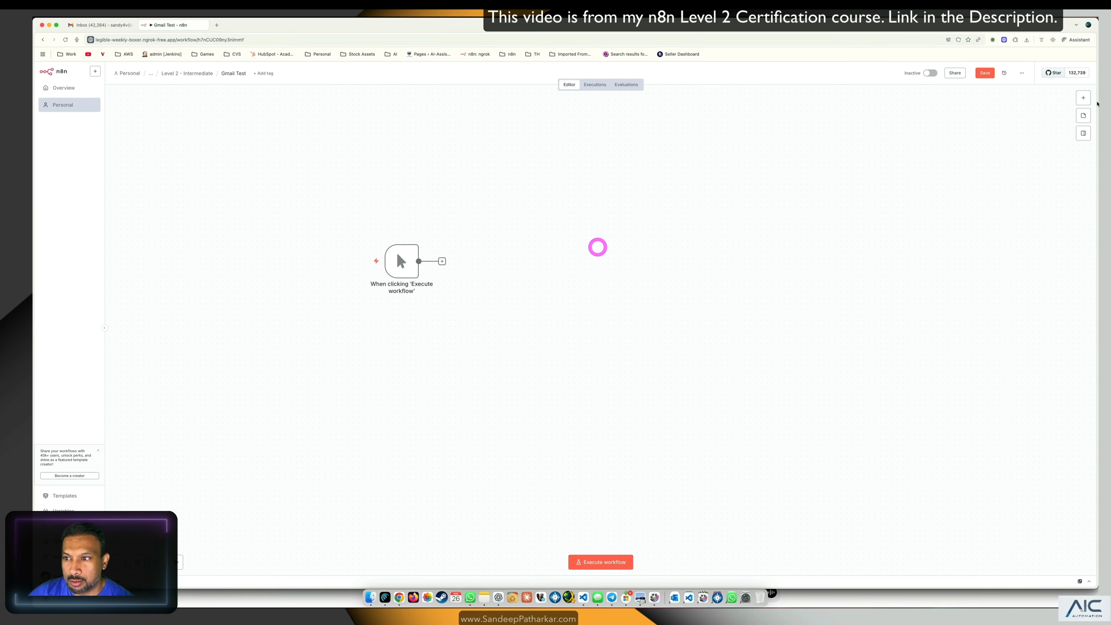
# Step: Search the node list for Gmail and zoom the page out to see the canvas
pyautogui.click(1083, 97)
pyautogui.write('gmail')
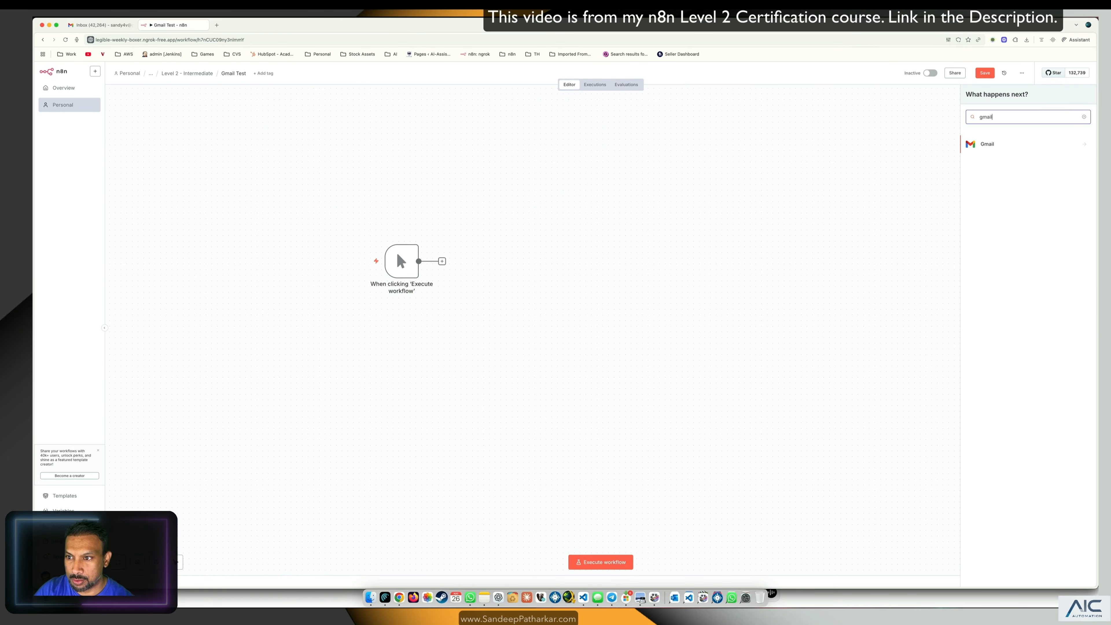
pyautogui.click(1027, 142)
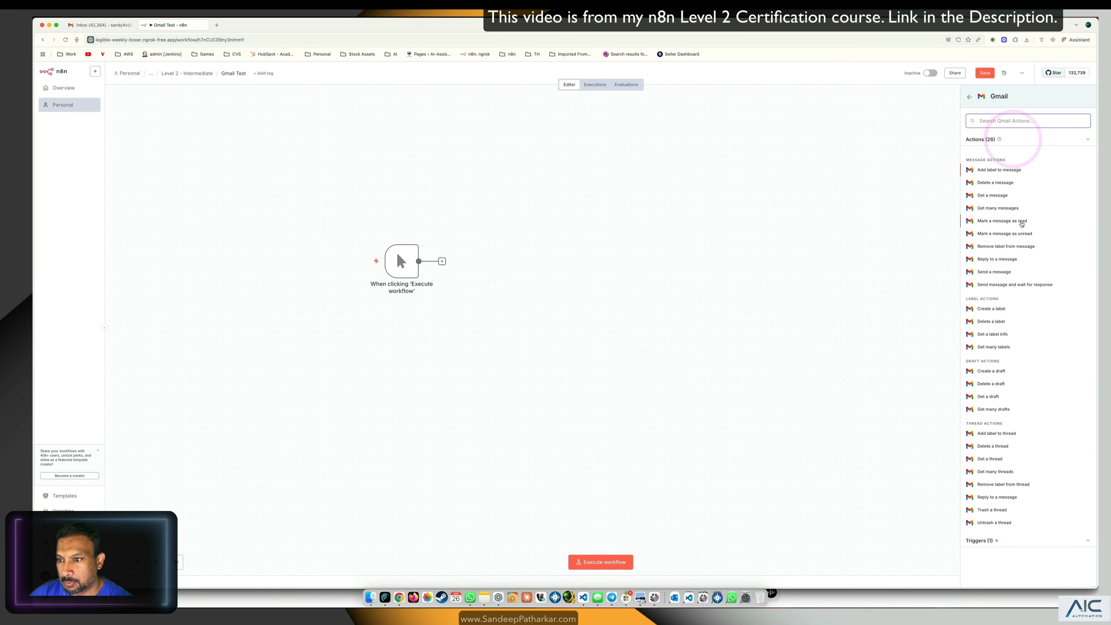
pyautogui.click(655, 170)
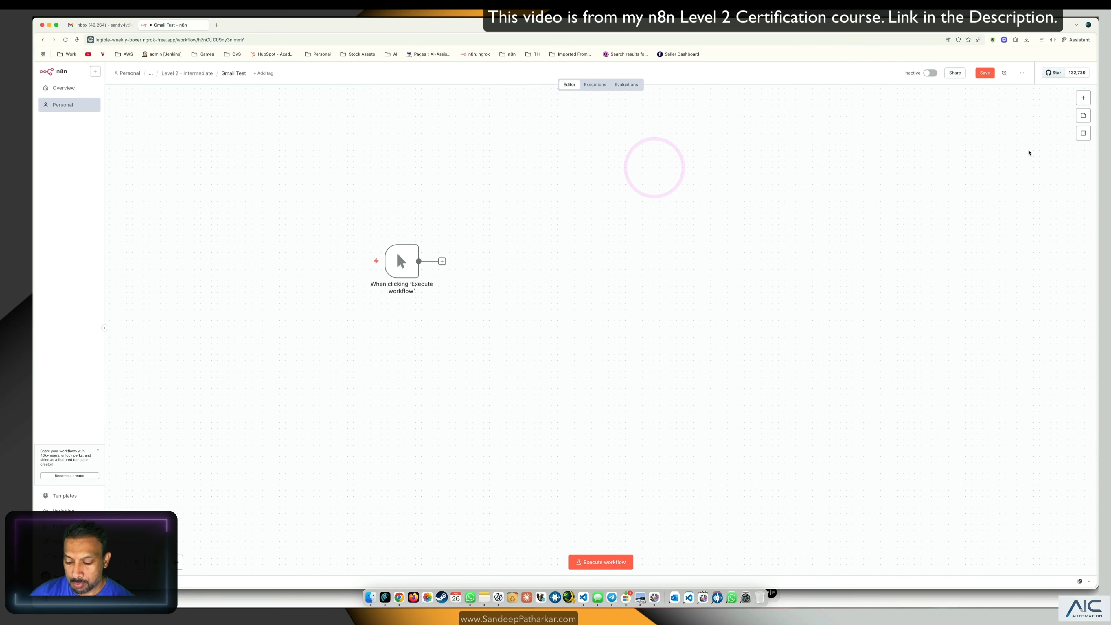
pyautogui.press('super+plus')
pyautogui.press('super+plus')
pyautogui.press('super+plus')
pyautogui.press('super+plus')
pyautogui.press('super+plus')
pyautogui.press('super+plus')
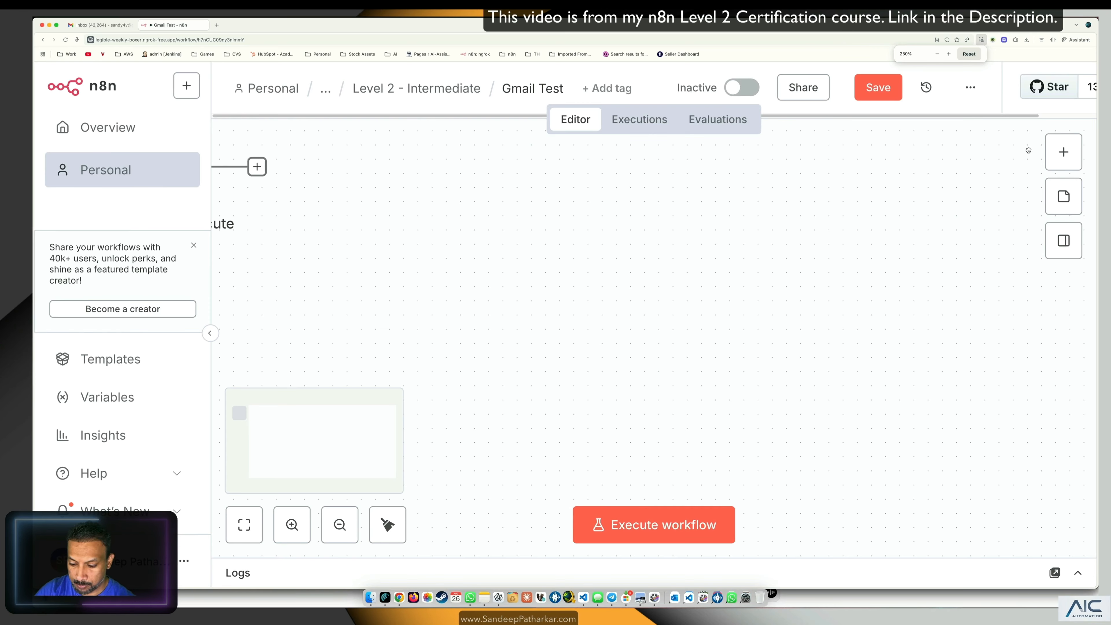
pyautogui.press('super+minus')
pyautogui.press('super+minus')
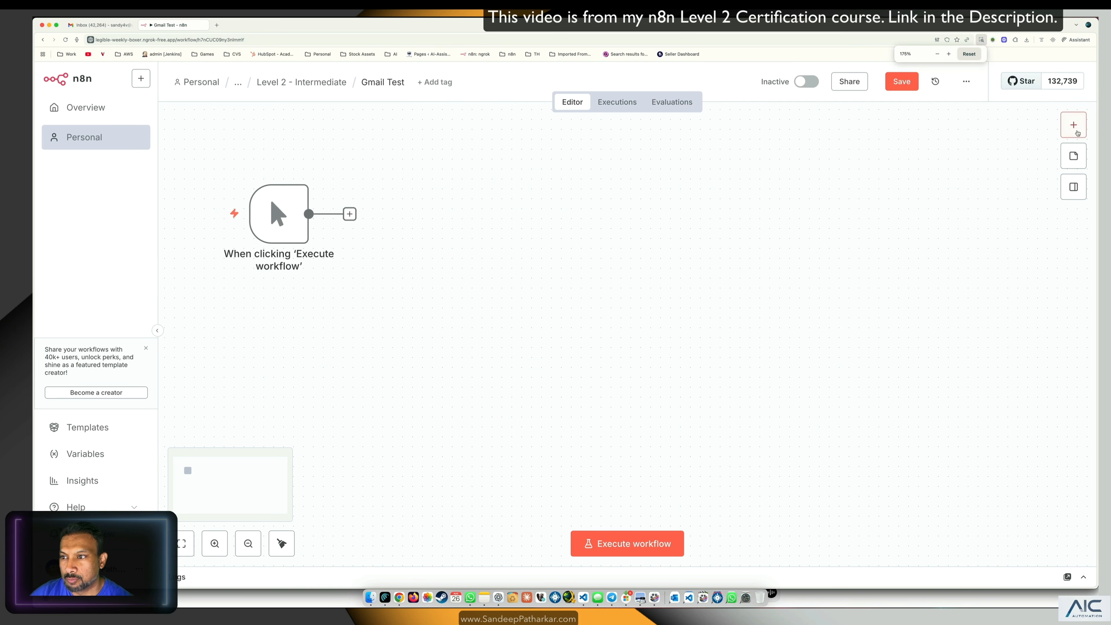
# Step: Add a Gmail 'Send a message' step and start creating a new Gmail credential
pyautogui.click(1075, 127)
pyautogui.write('gmail')
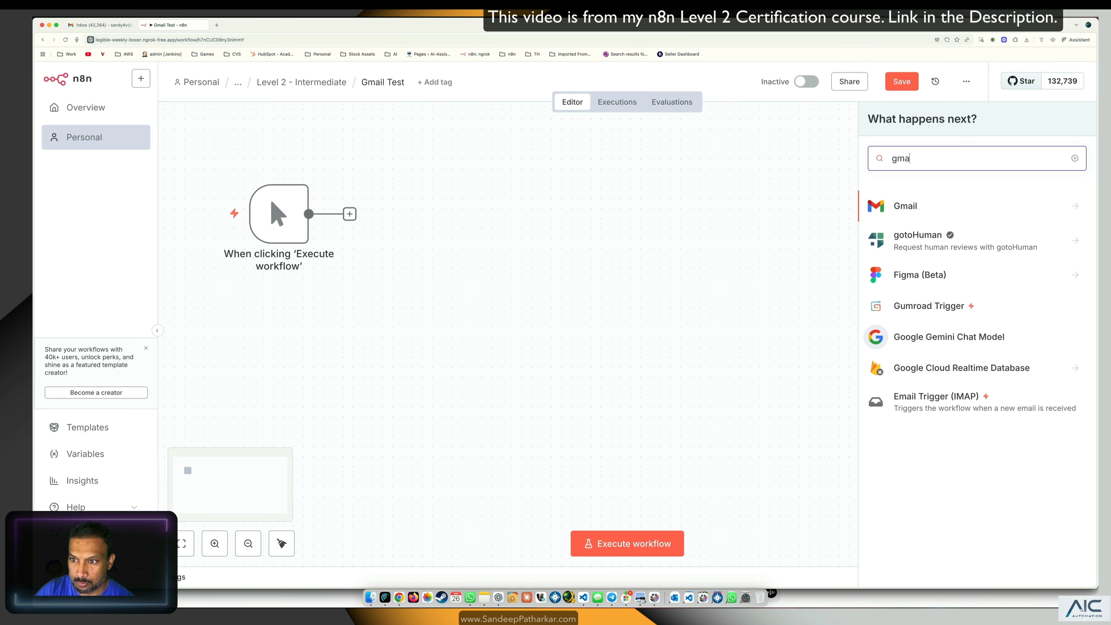
pyautogui.click(891, 205)
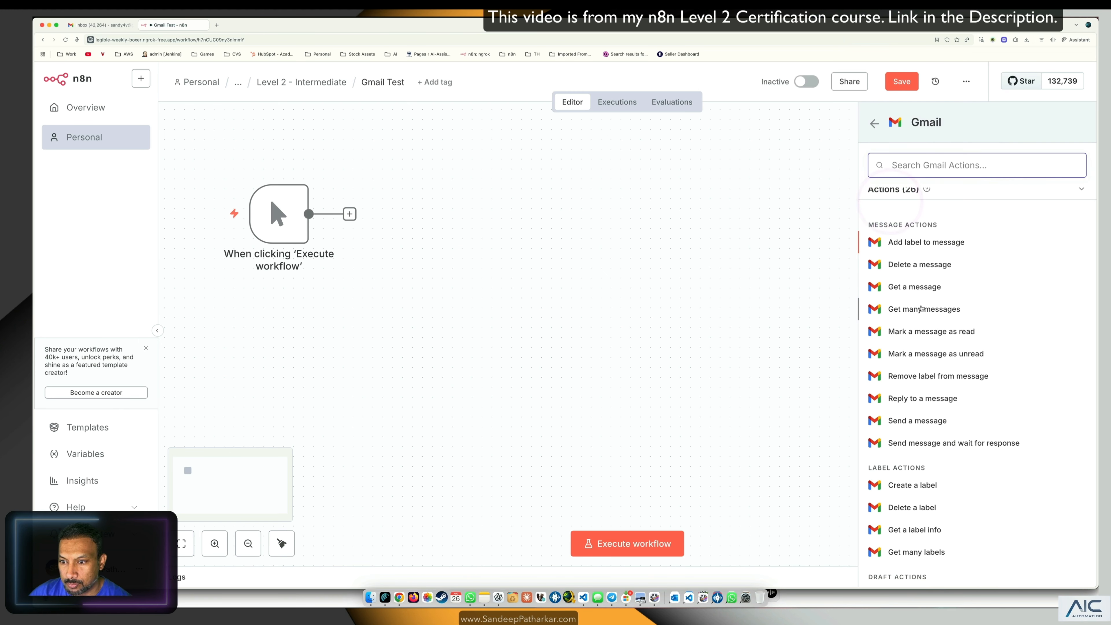
pyautogui.click(908, 418)
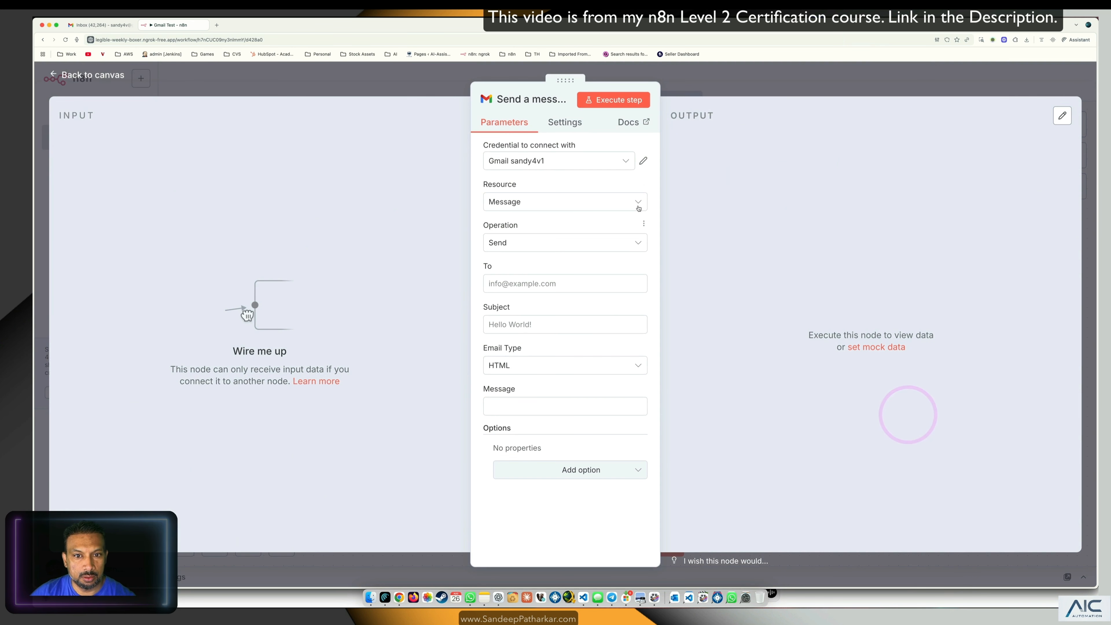
pyautogui.click(567, 159)
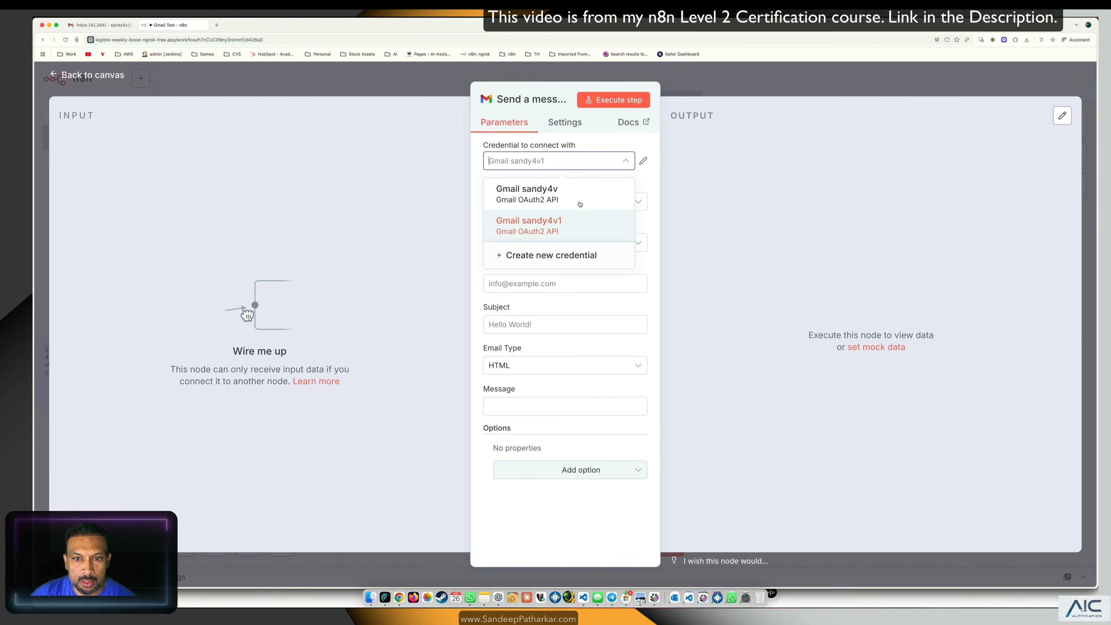
pyautogui.click(573, 253)
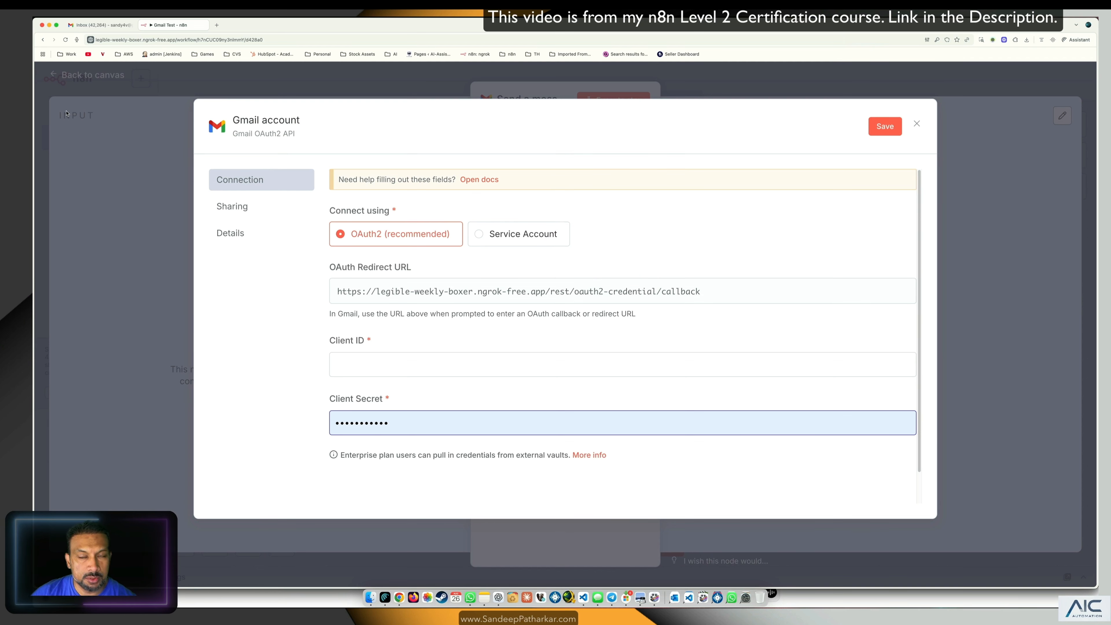
# Step: Change the credential title to 'Gmail YT' and review the form fields
pyautogui.doubleClick(291, 125)
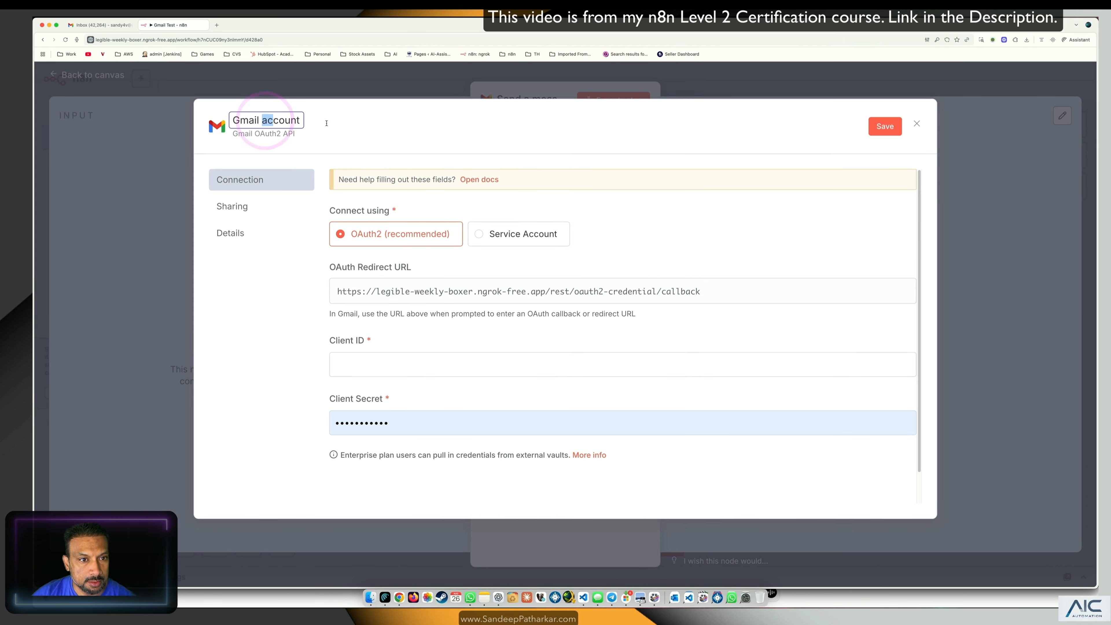
pyautogui.write('YT')
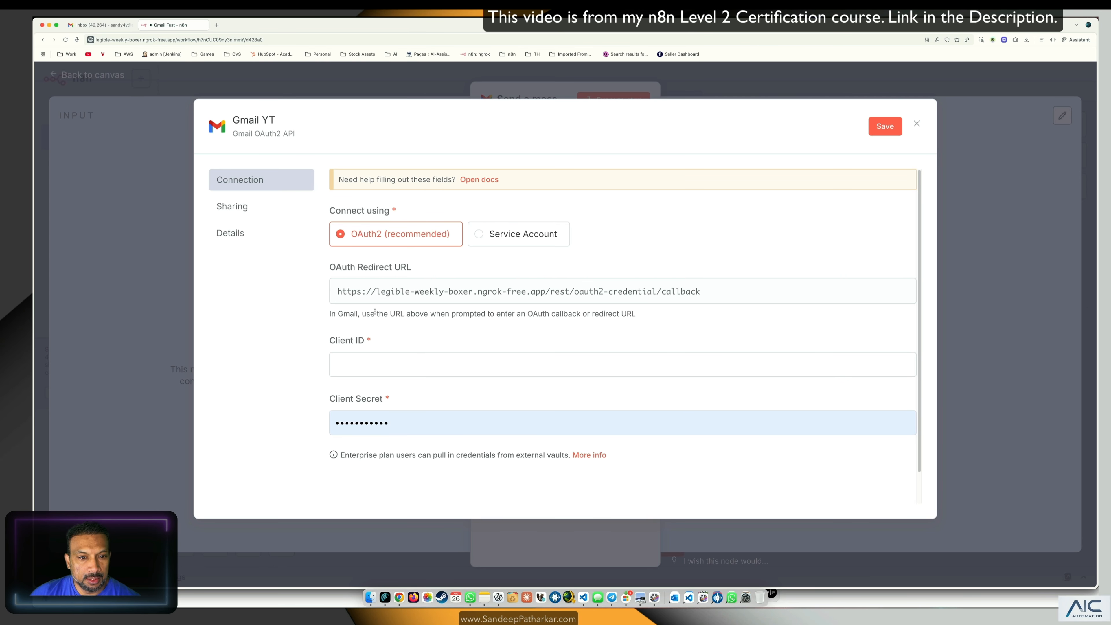
pyautogui.scroll(-2, 513, 297)
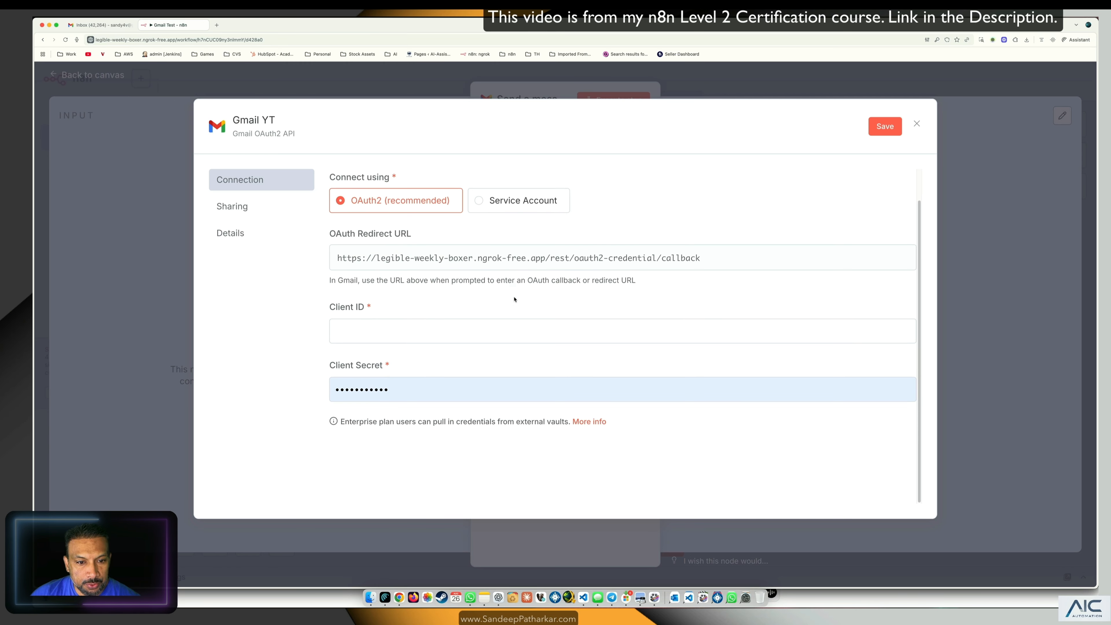
pyautogui.scroll(2, 527, 272)
pyautogui.scroll(-2, 494, 330)
pyautogui.scroll(2, 477, 347)
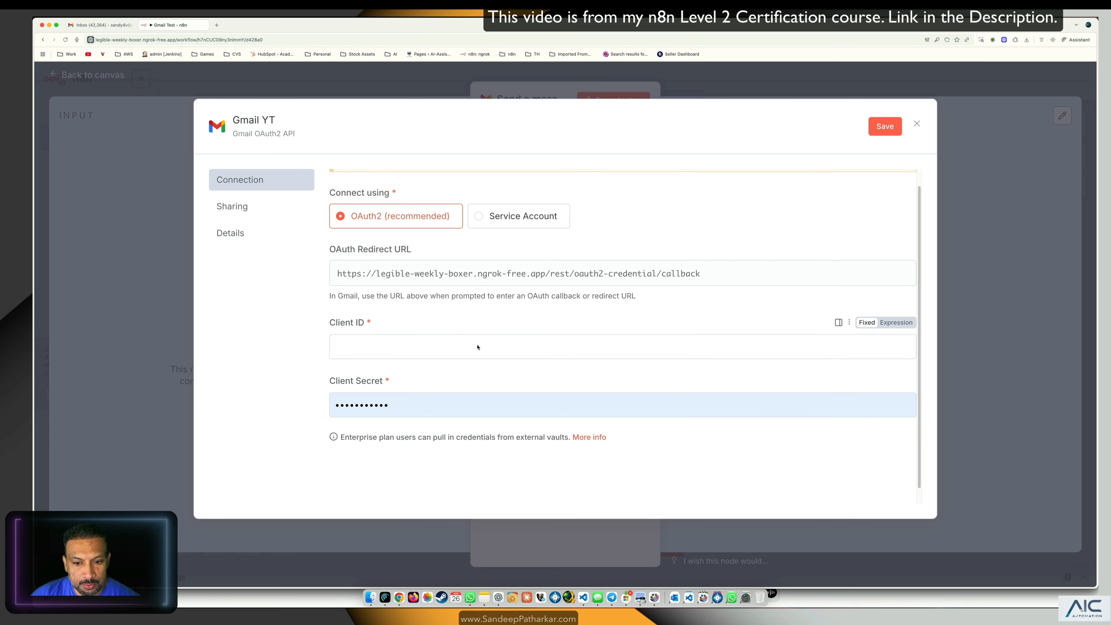
# Step: Open the credential's Google OAuth2 docs and follow the Prerequisites 'Google Cloud' link
pyautogui.click(489, 179)
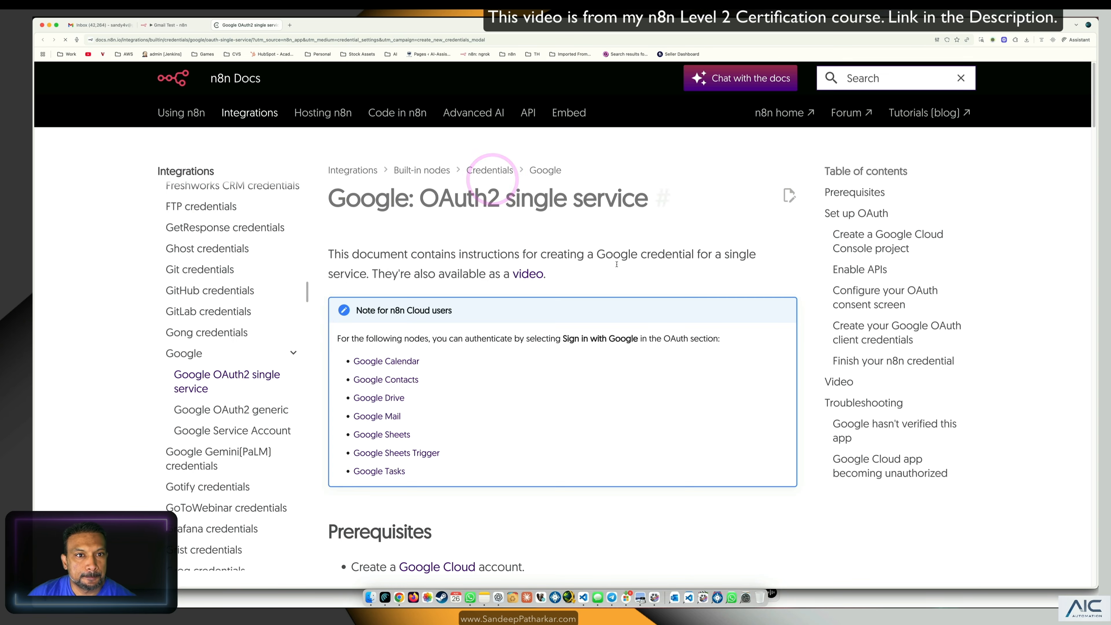
pyautogui.scroll(-4, 529, 338)
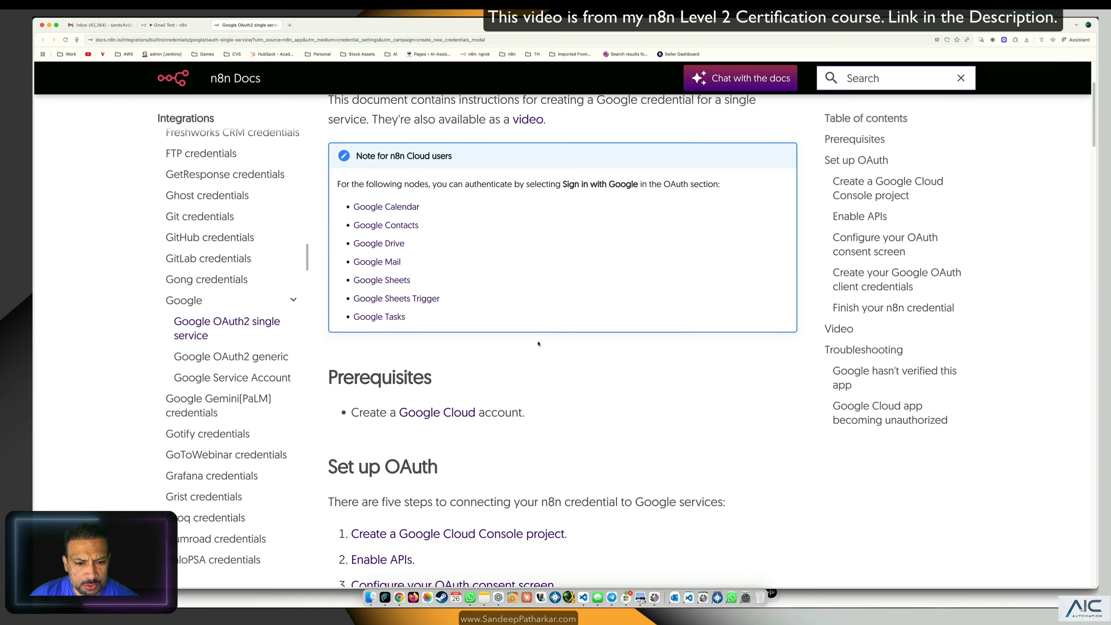
pyautogui.click(418, 413)
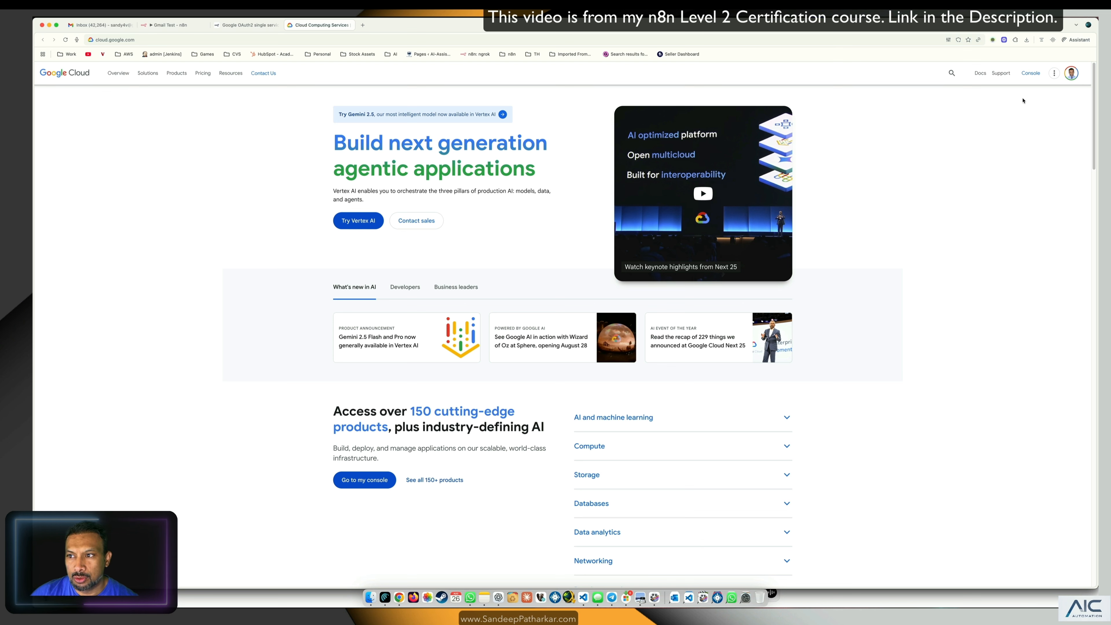
# Step: Switch to the other Google account, open Cloud Console, and show the project picker
pyautogui.click(1071, 75)
pyautogui.click(975, 209)
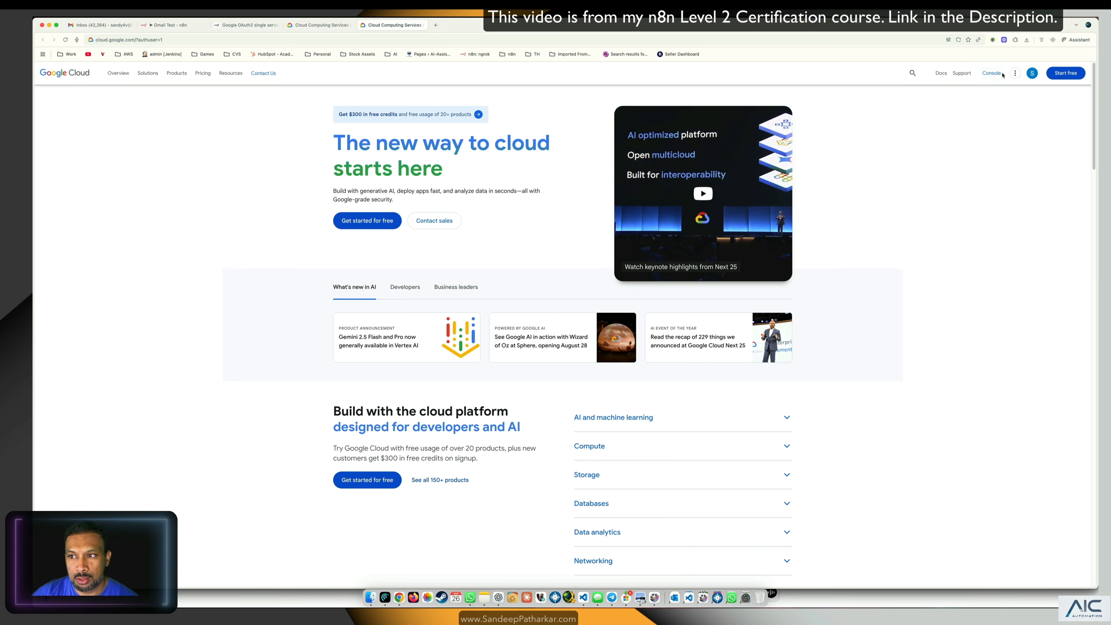
pyautogui.click(992, 74)
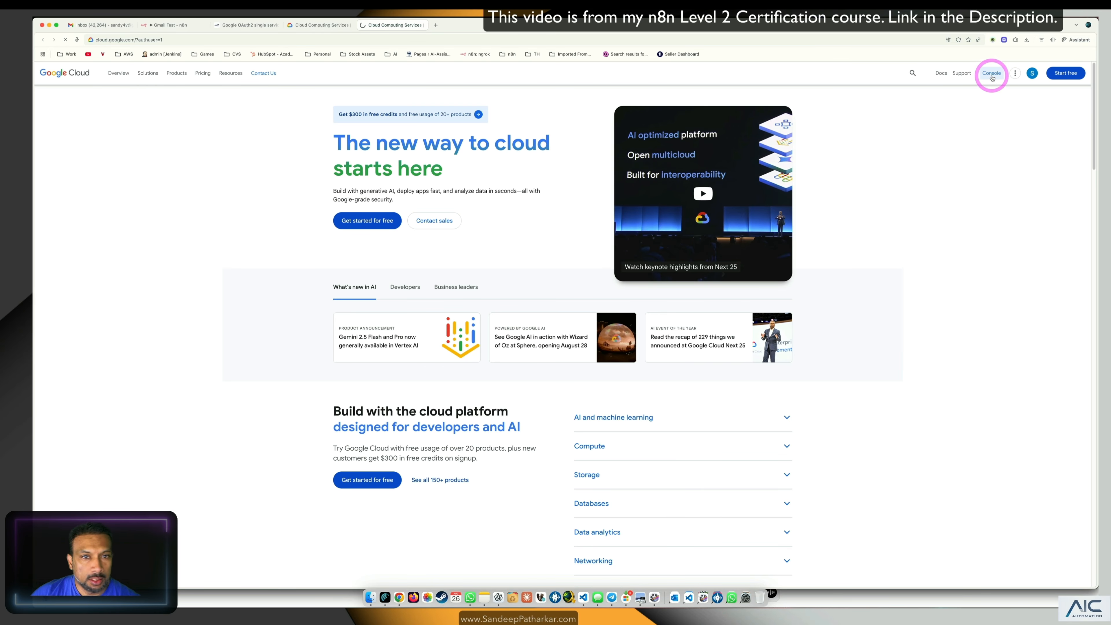
pyautogui.click(993, 74)
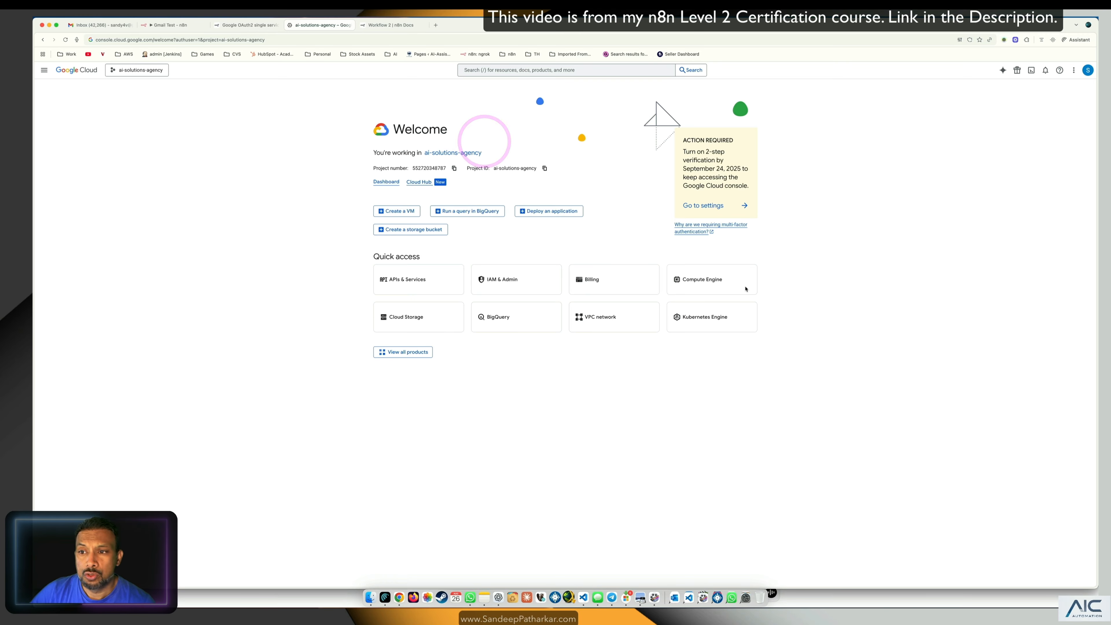
pyautogui.click(127, 70)
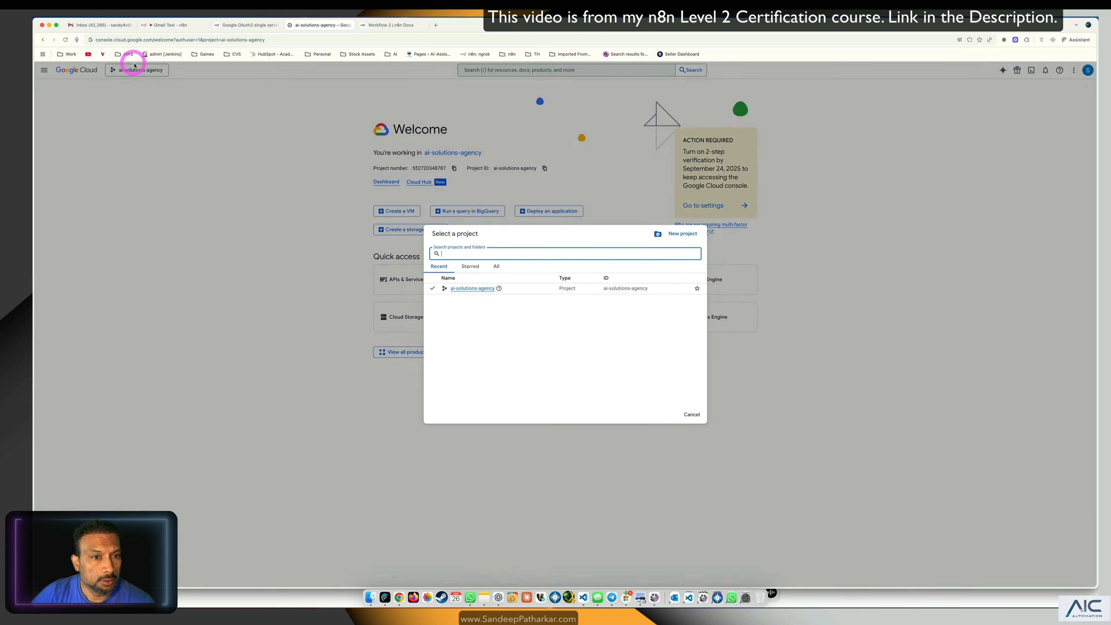
# Step: Create a new Google Cloud project named Myn8n
pyautogui.click(678, 234)
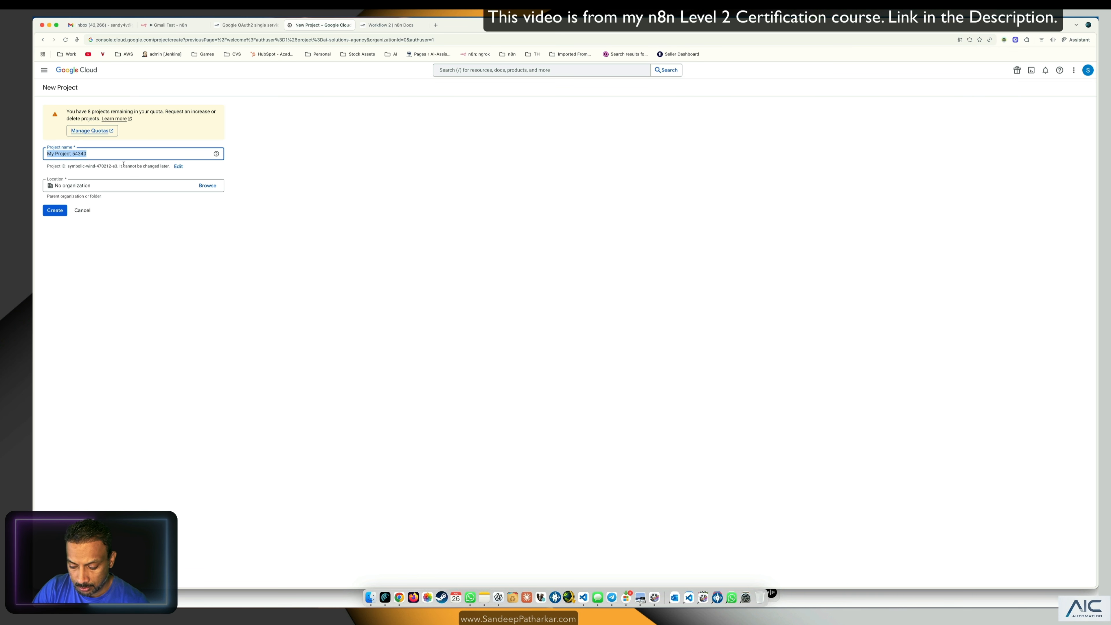
pyautogui.write('Myn')
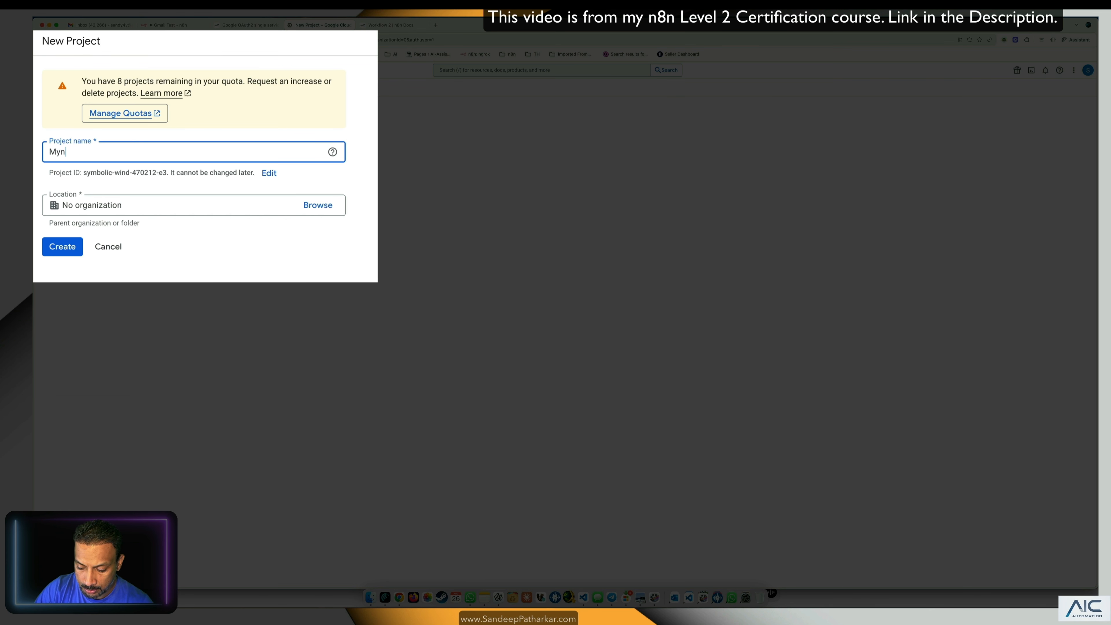
pyautogui.write('8')
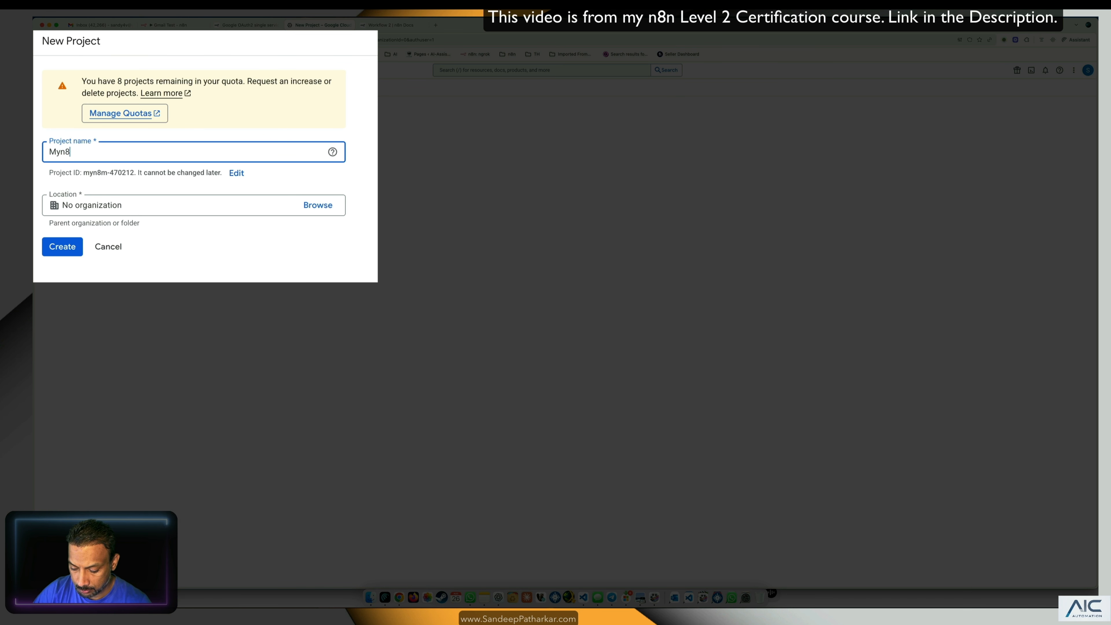
pyautogui.write('mn')
pyautogui.click(54, 210)
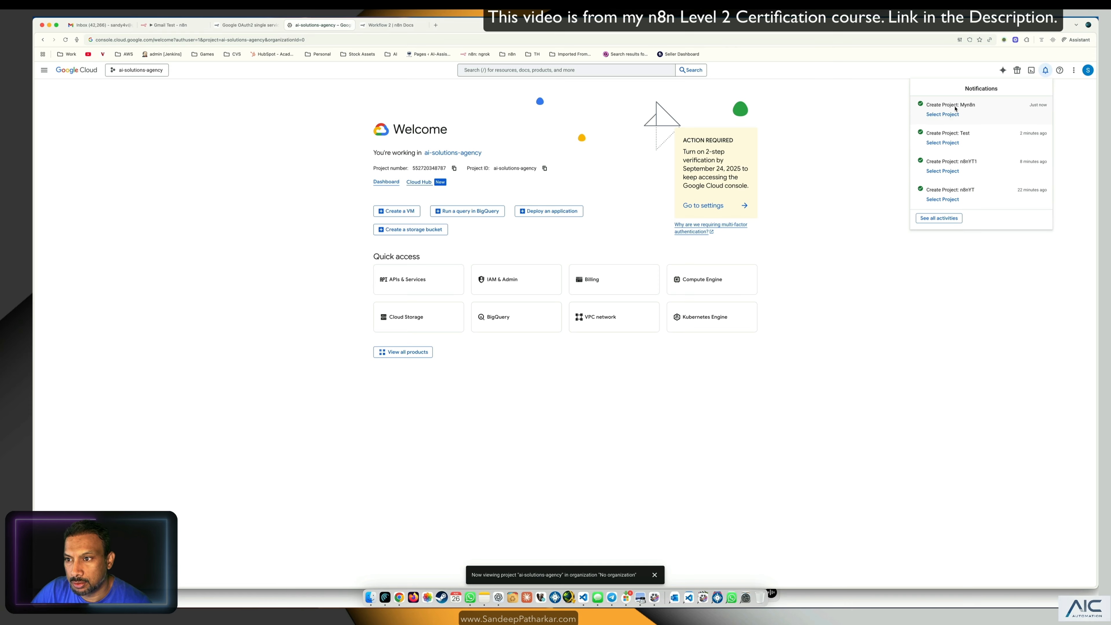
# Step: Switch to the Myn8n project and go to APIs & Services > Credentials
pyautogui.click(943, 114)
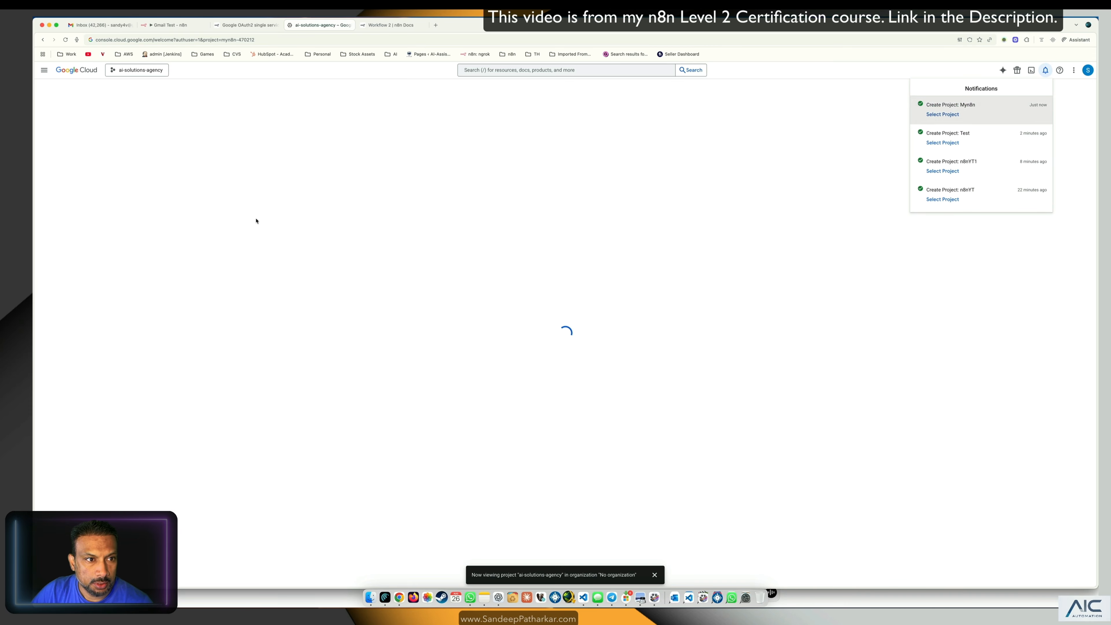
pyautogui.click(272, 223)
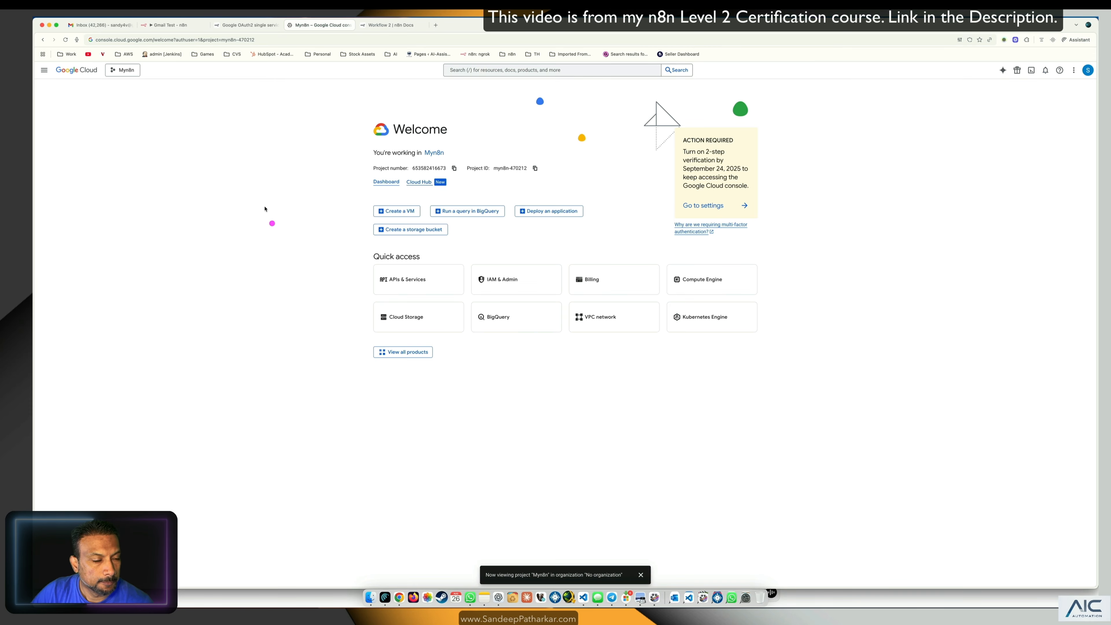
pyautogui.click(45, 70)
pyautogui.moveTo(55, 137)
pyautogui.moveTo(71, 171)
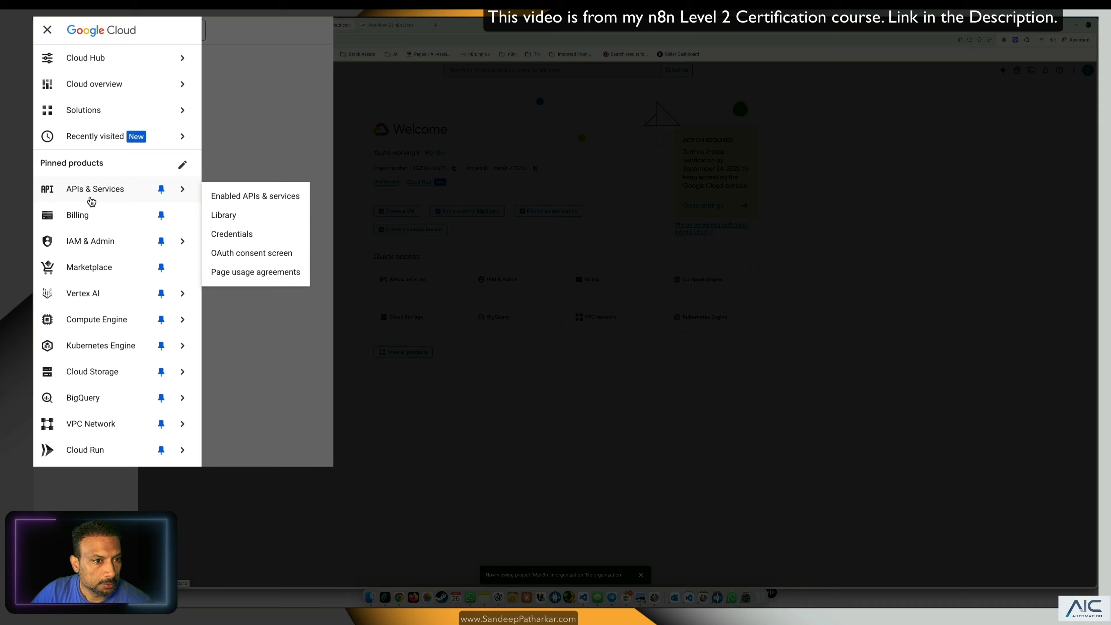
pyautogui.click(264, 240)
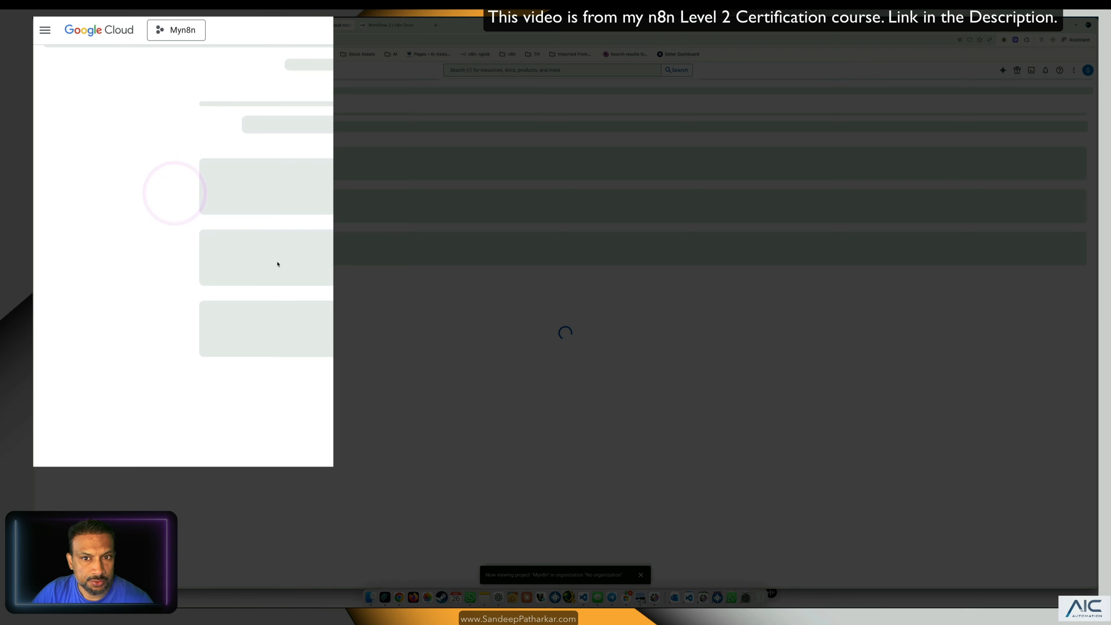
# Step: Enlarge the page and start creating an OAuth client ID credential
pyautogui.press('super+equal')
pyautogui.press('super+equal')
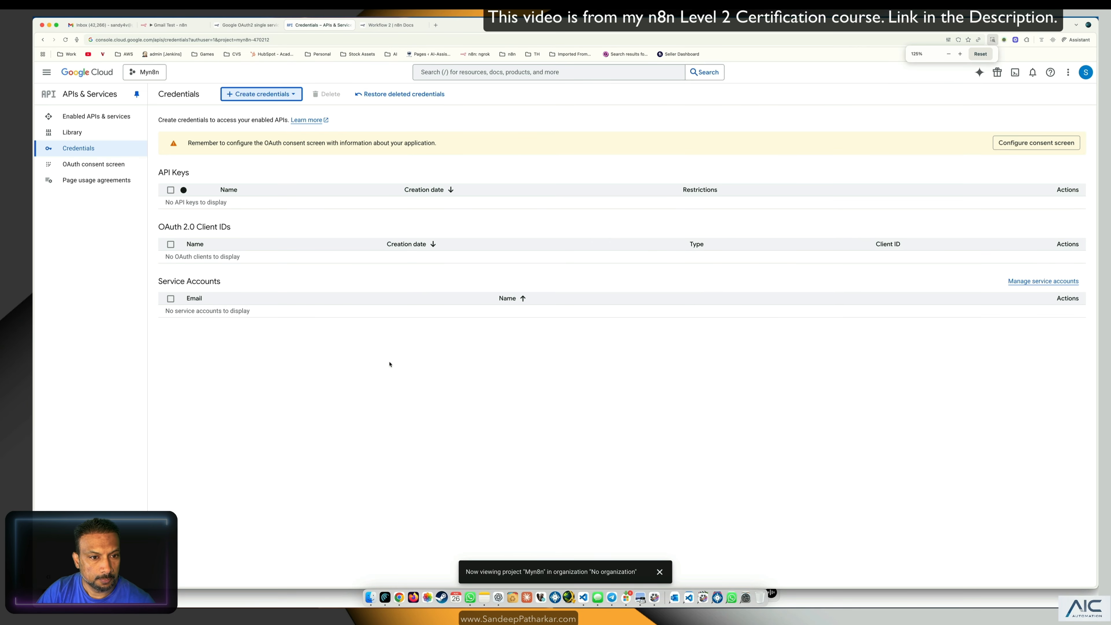
pyautogui.press('super+equal')
pyautogui.click(302, 95)
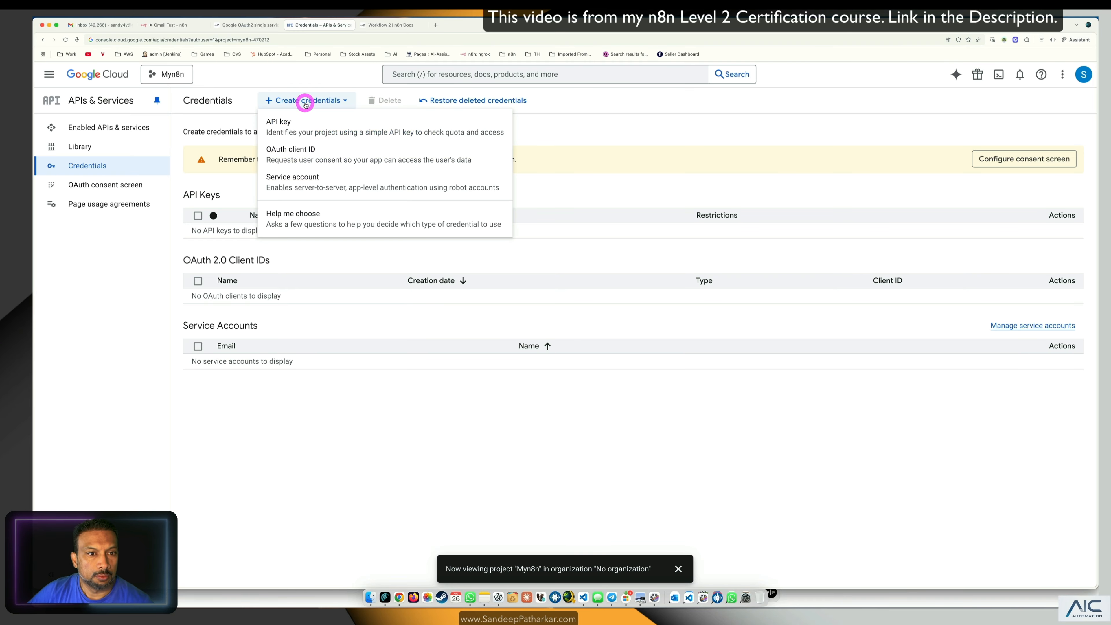
pyautogui.click(307, 152)
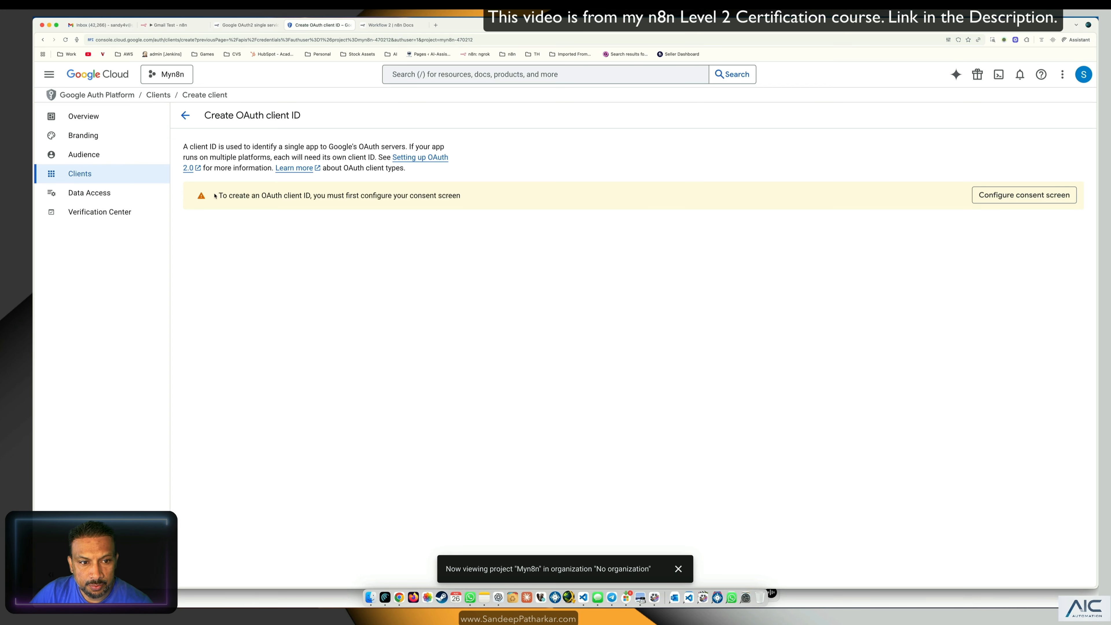
# Step: Begin the consent screen setup with app name 'myn8napp' and a support email
pyautogui.click(1004, 194)
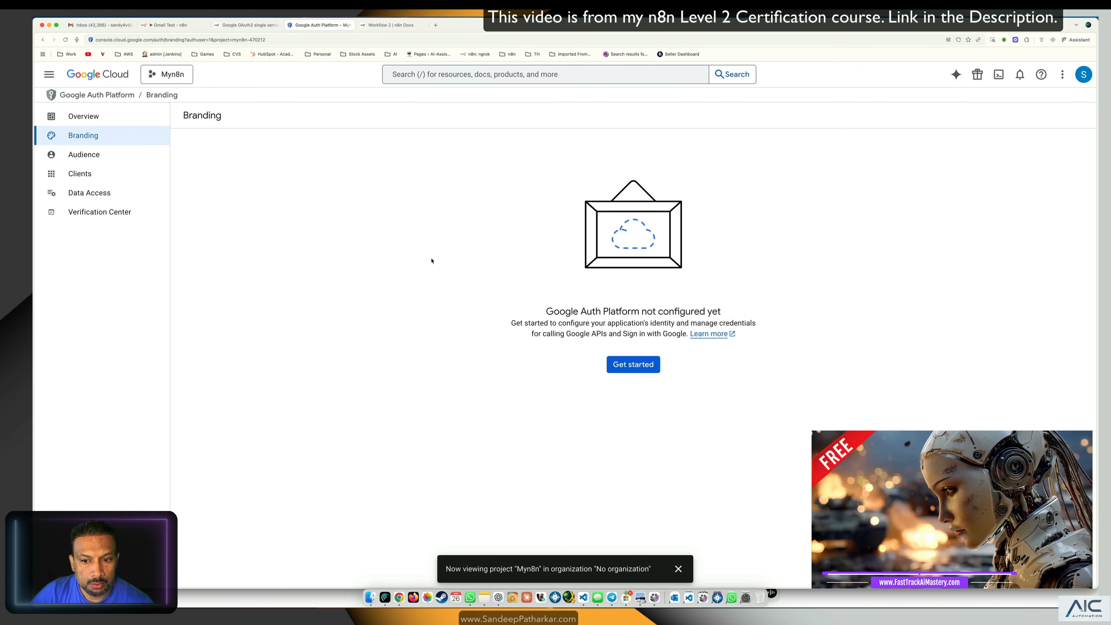
pyautogui.click(634, 364)
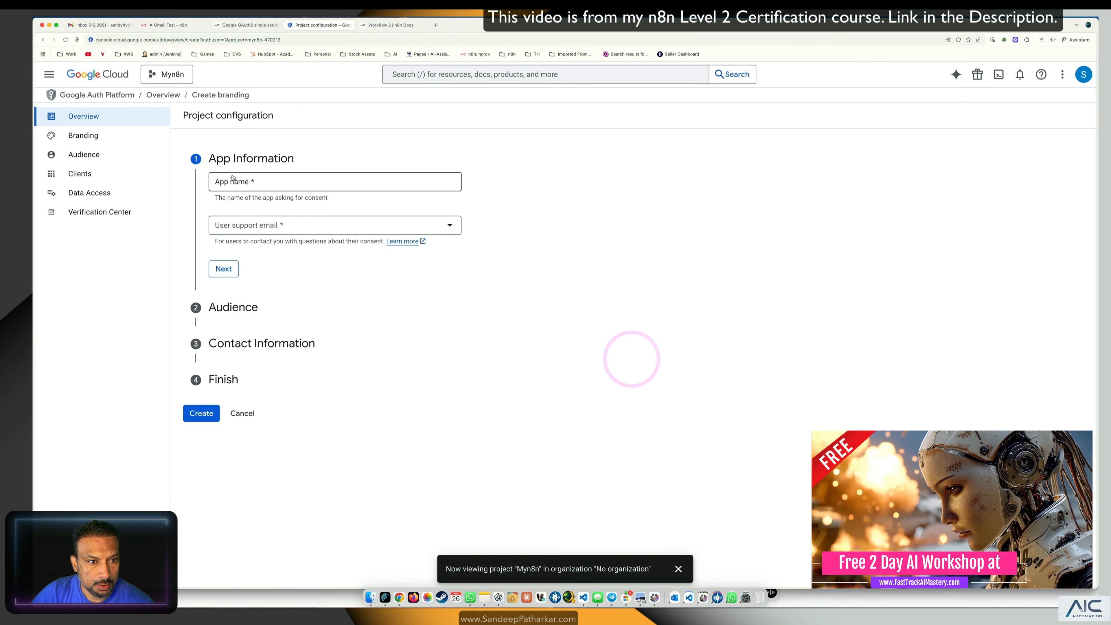
pyautogui.click(271, 181)
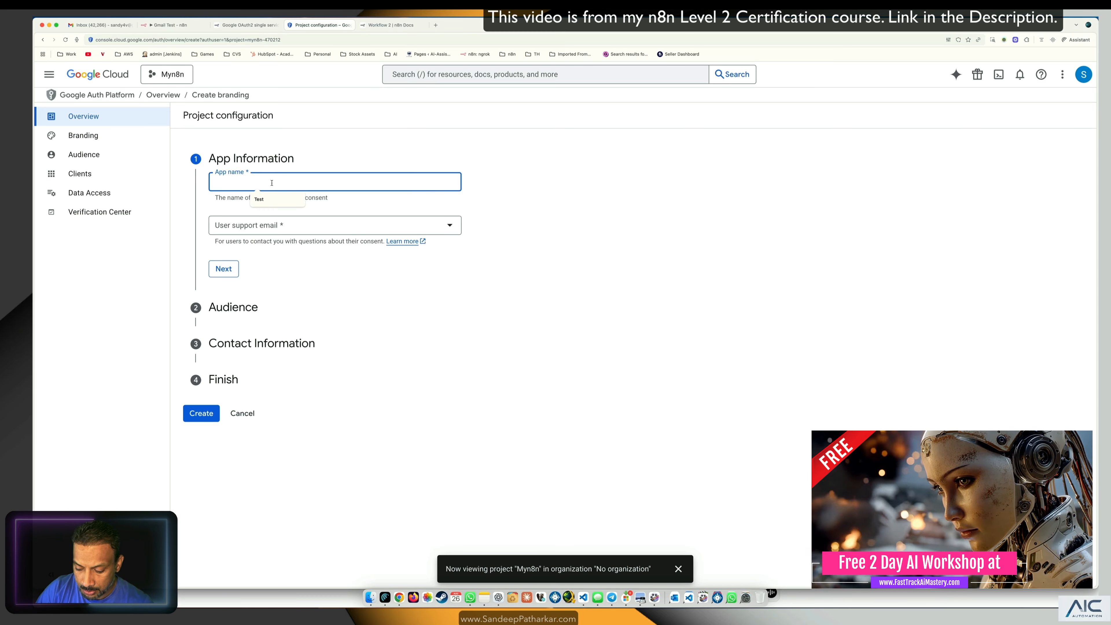
pyautogui.write('myn8nap')
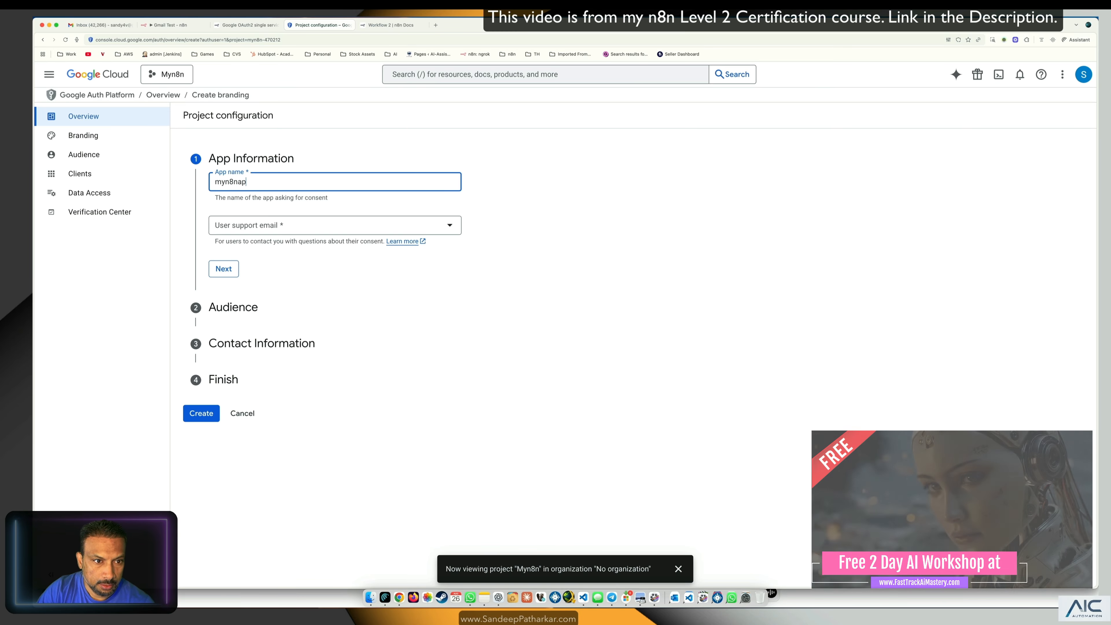
pyautogui.write('p')
pyautogui.click(297, 225)
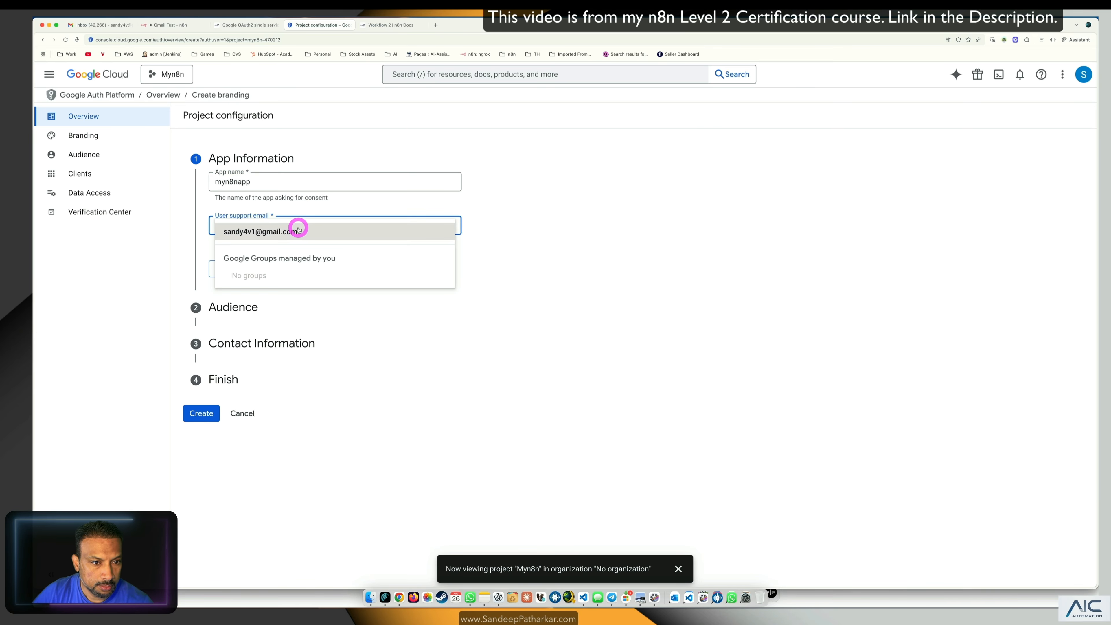
pyautogui.click(279, 233)
pyautogui.click(227, 266)
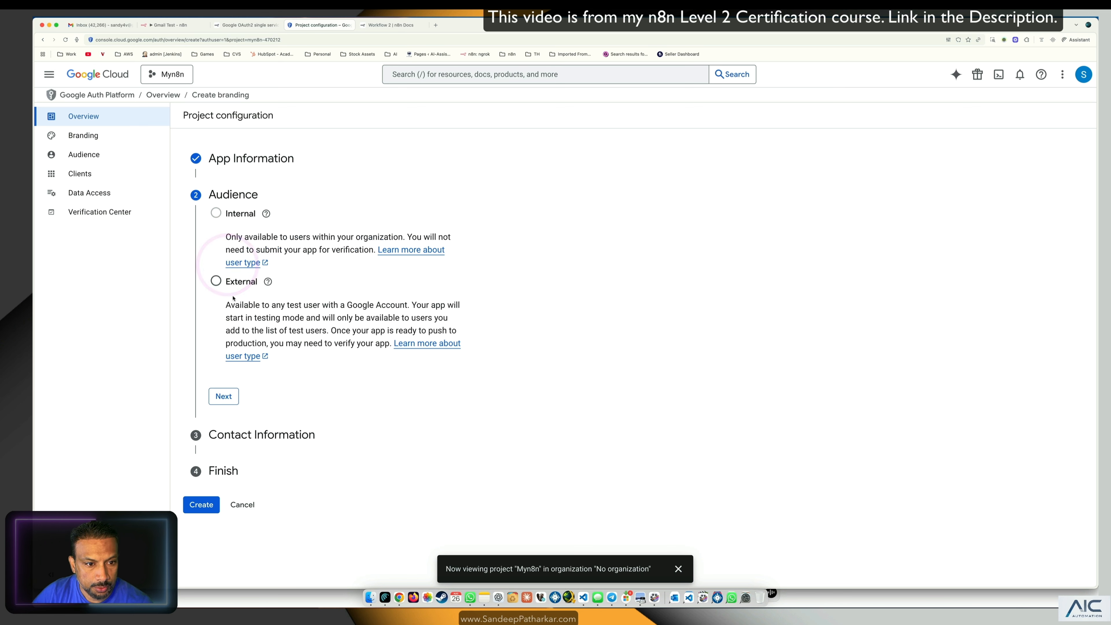
# Step: Choose External audience, enter the contact email, accept the agreement, and create the configuration
pyautogui.click(216, 281)
pyautogui.click(224, 396)
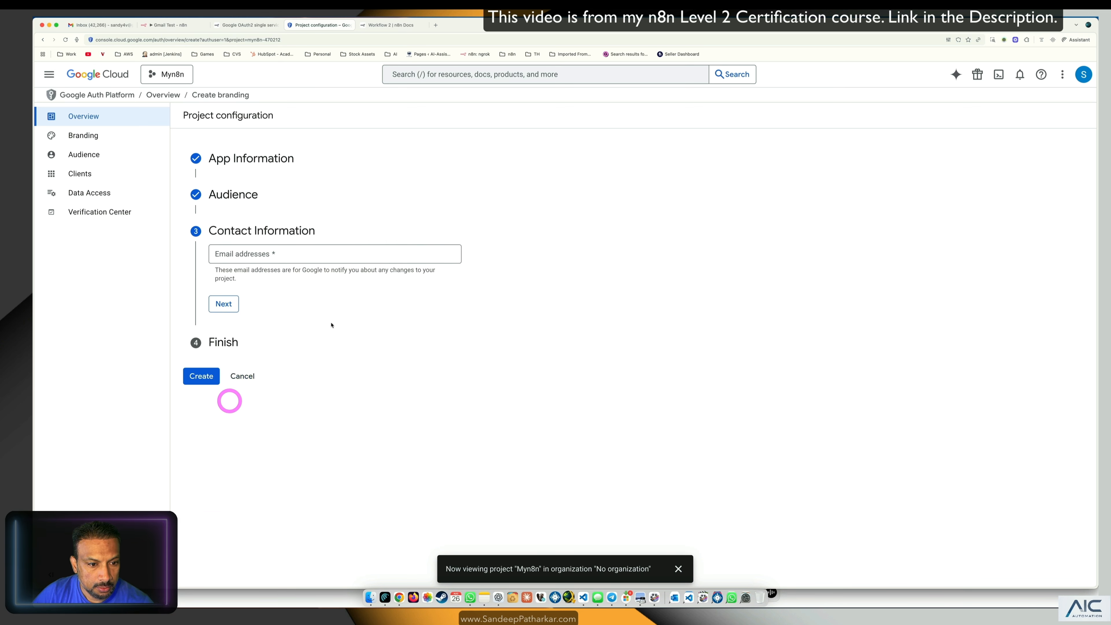
pyautogui.click(239, 254)
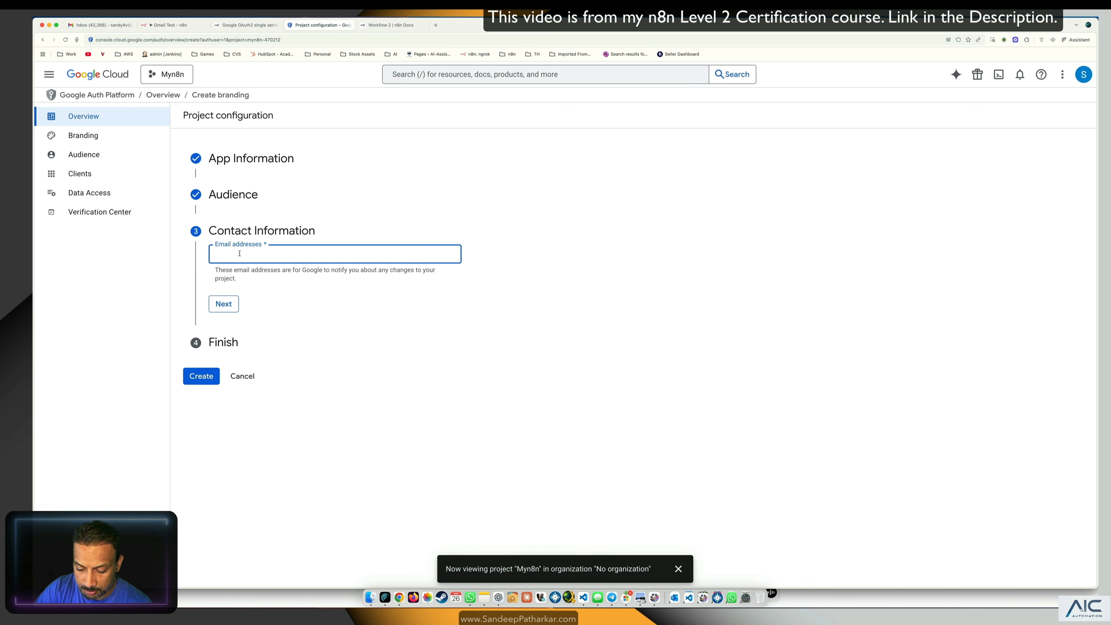
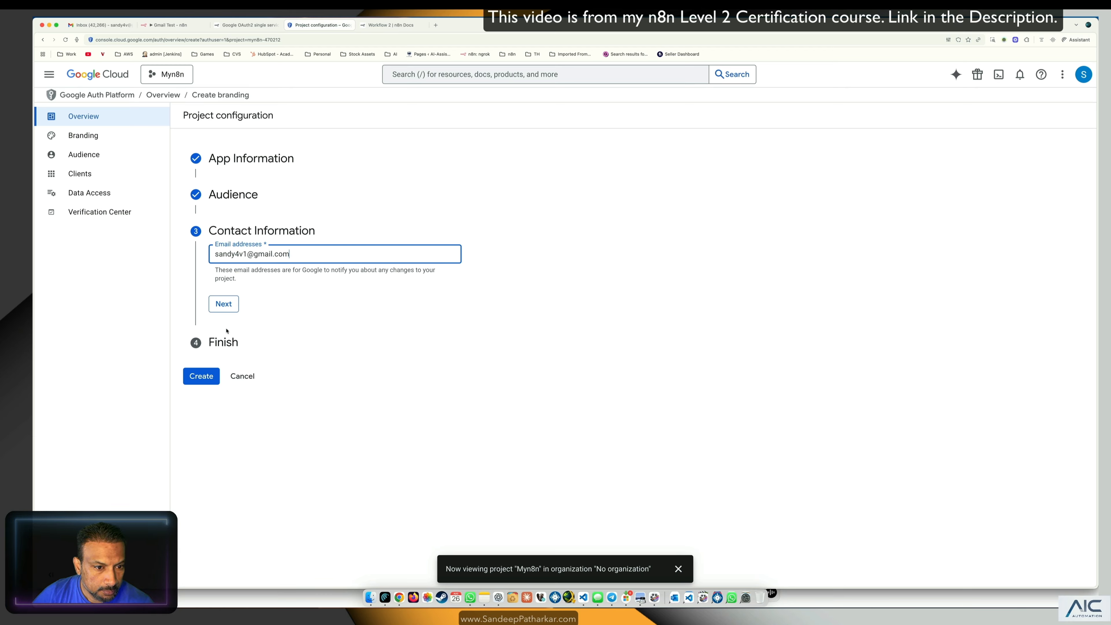
pyautogui.click(224, 304)
pyautogui.click(217, 285)
pyautogui.click(232, 314)
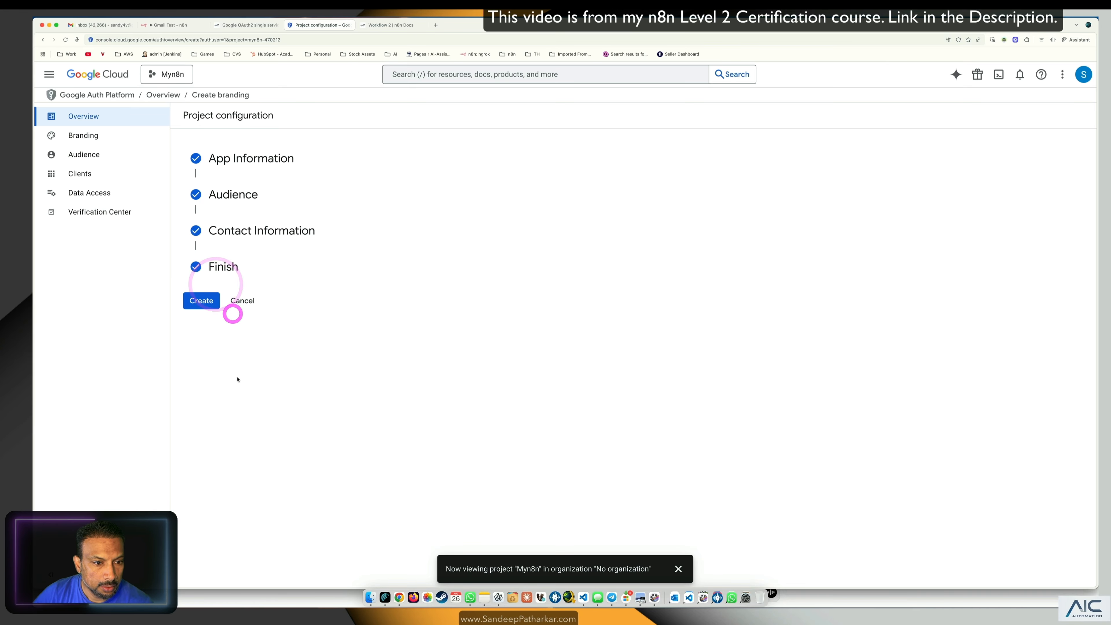
pyautogui.click(202, 302)
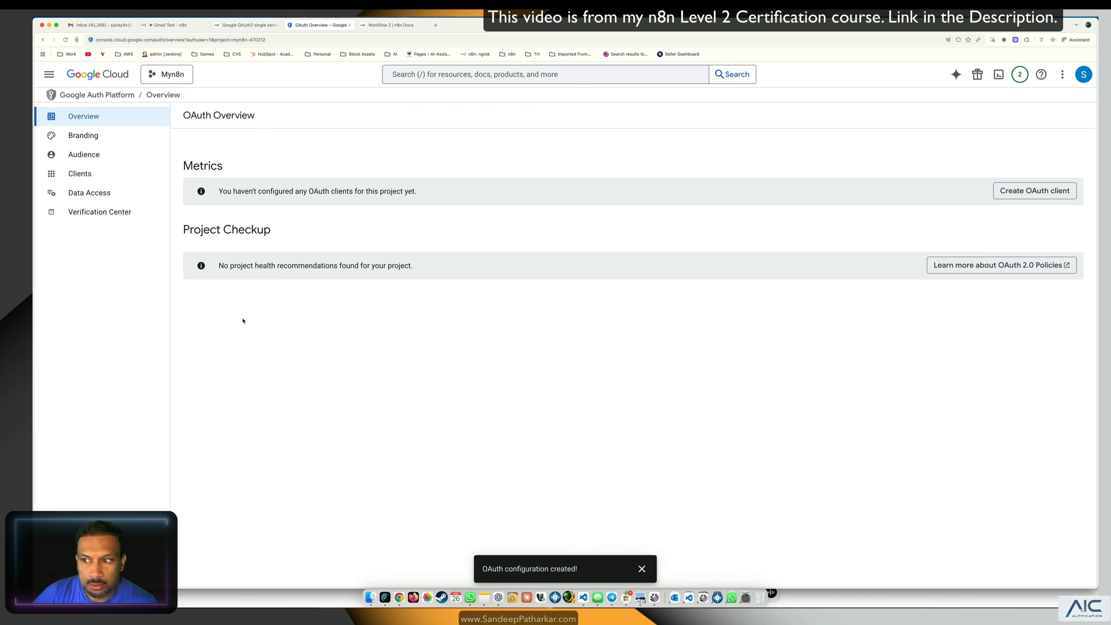
# Step: Start a new Web application OAuth client named Web client 1 and add a redirect URI entry
pyautogui.click(1034, 190)
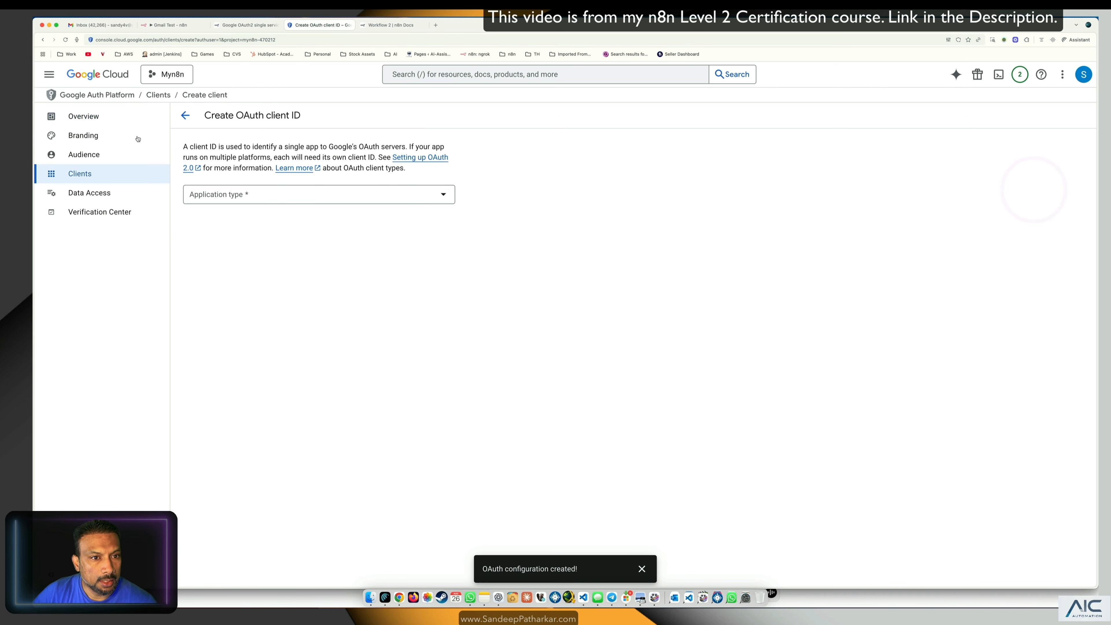
pyautogui.click(251, 193)
pyautogui.click(222, 200)
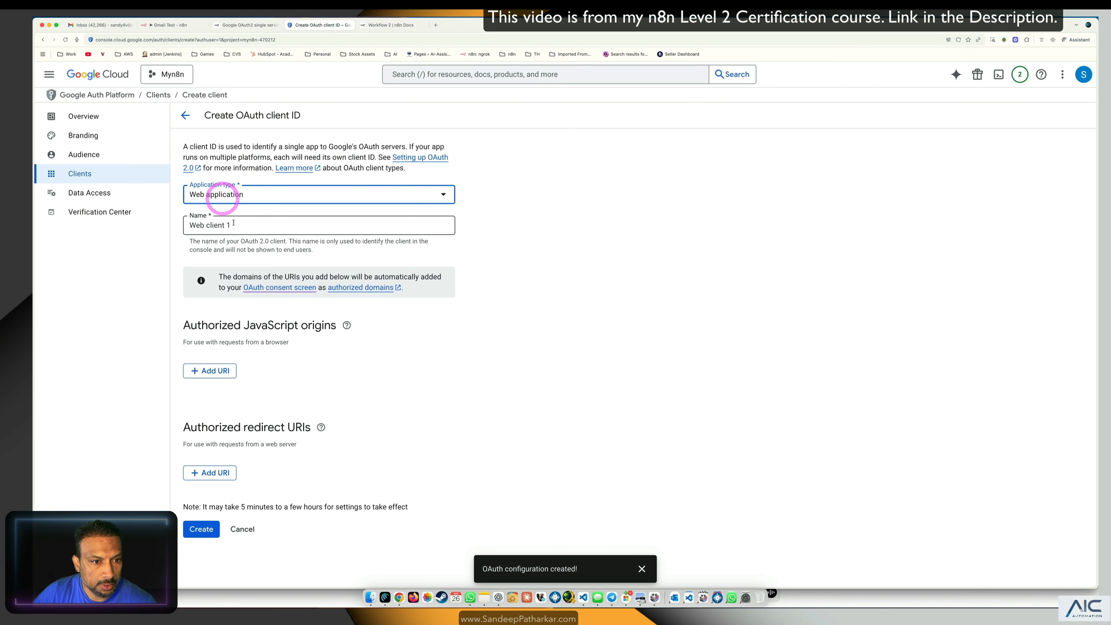
pyautogui.moveTo(256, 226); pyautogui.dragTo(72, 212)
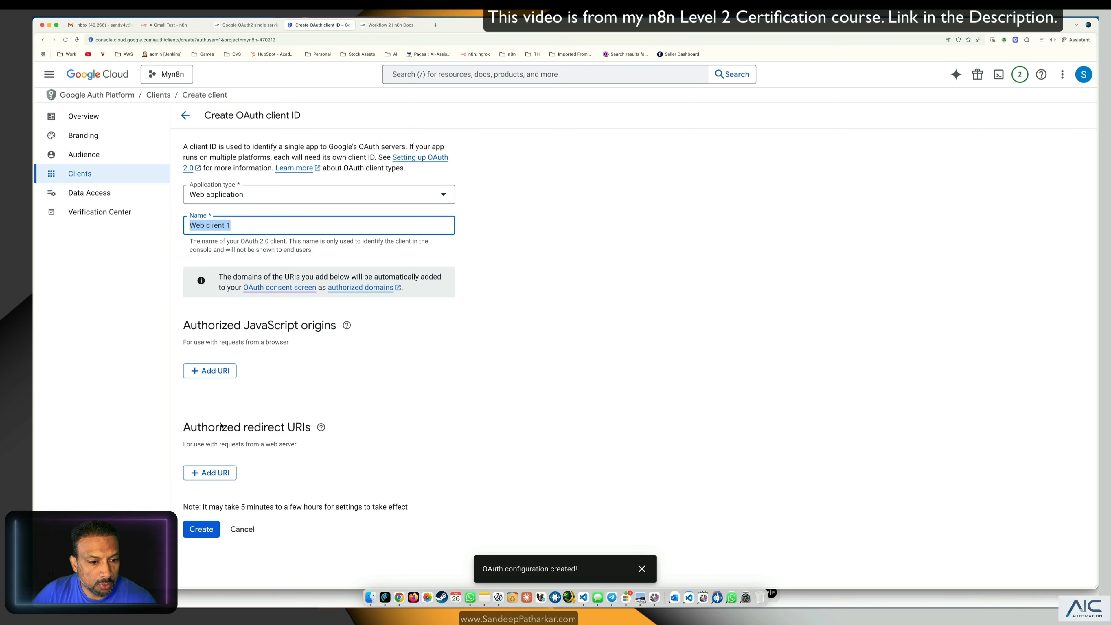
pyautogui.click(216, 473)
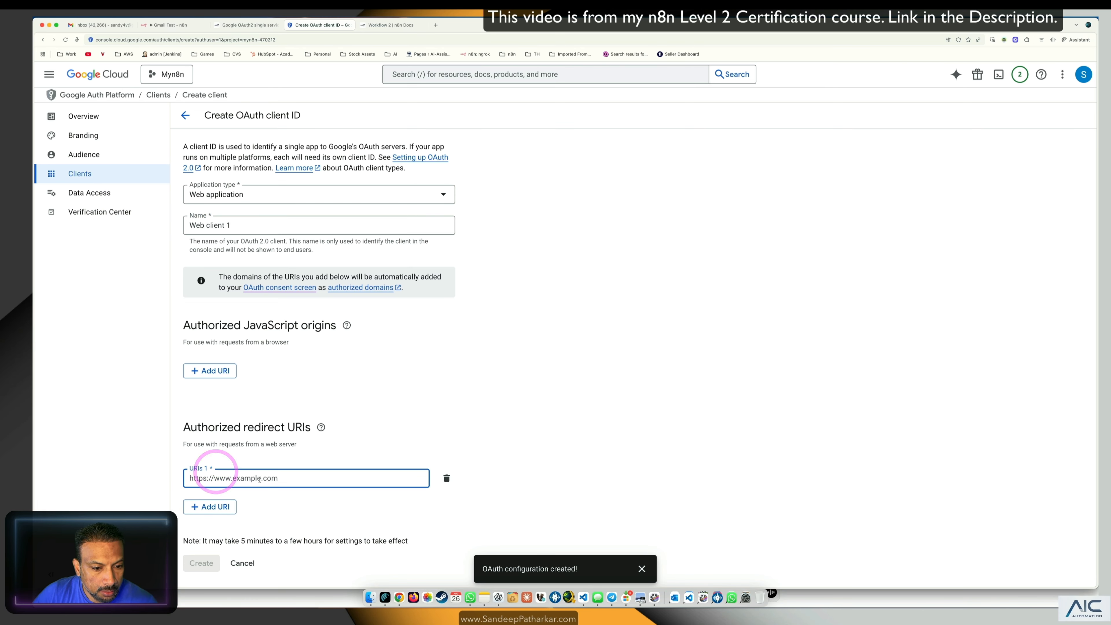
# Step: Copy the OAuth redirect URL from the n8n Gmail credential setup
pyautogui.click(171, 25)
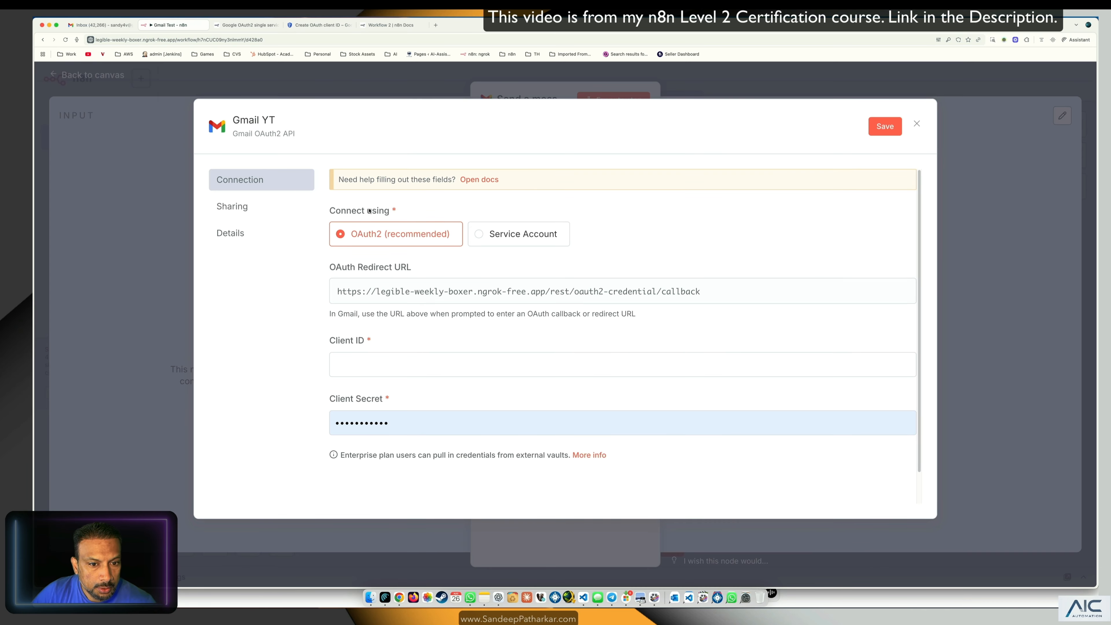
pyautogui.rightClick(607, 292)
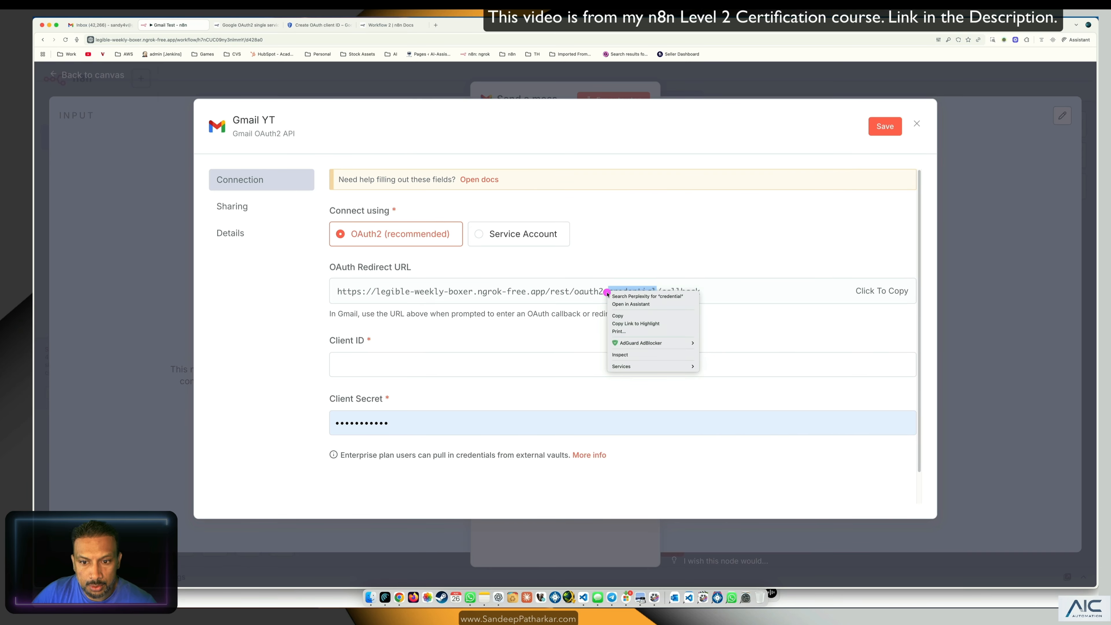
pyautogui.click(499, 298)
pyautogui.click(536, 289)
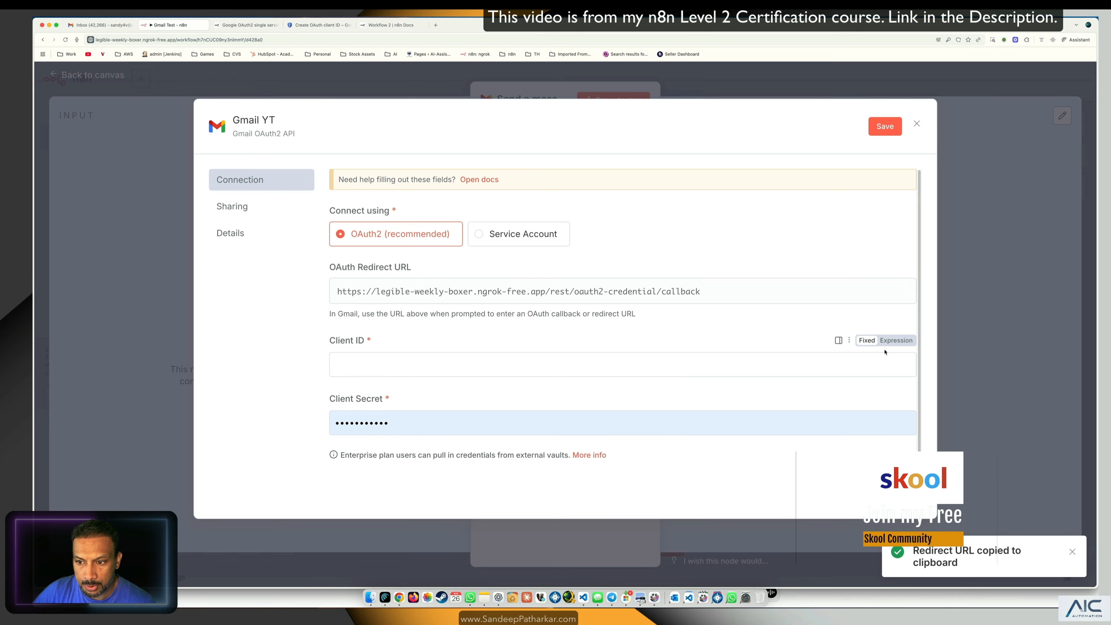
# Step: Paste the n8n redirect URL as the authorized redirect URI and create the client
pyautogui.click(378, 25)
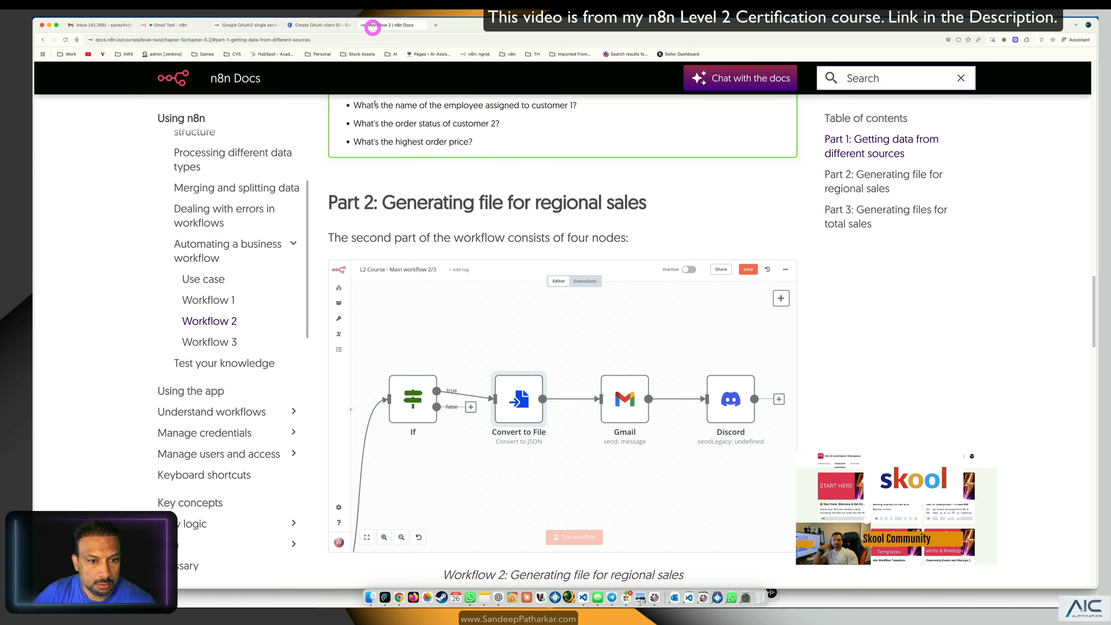
pyautogui.click(322, 25)
pyautogui.click(275, 478)
pyautogui.press('super+v')
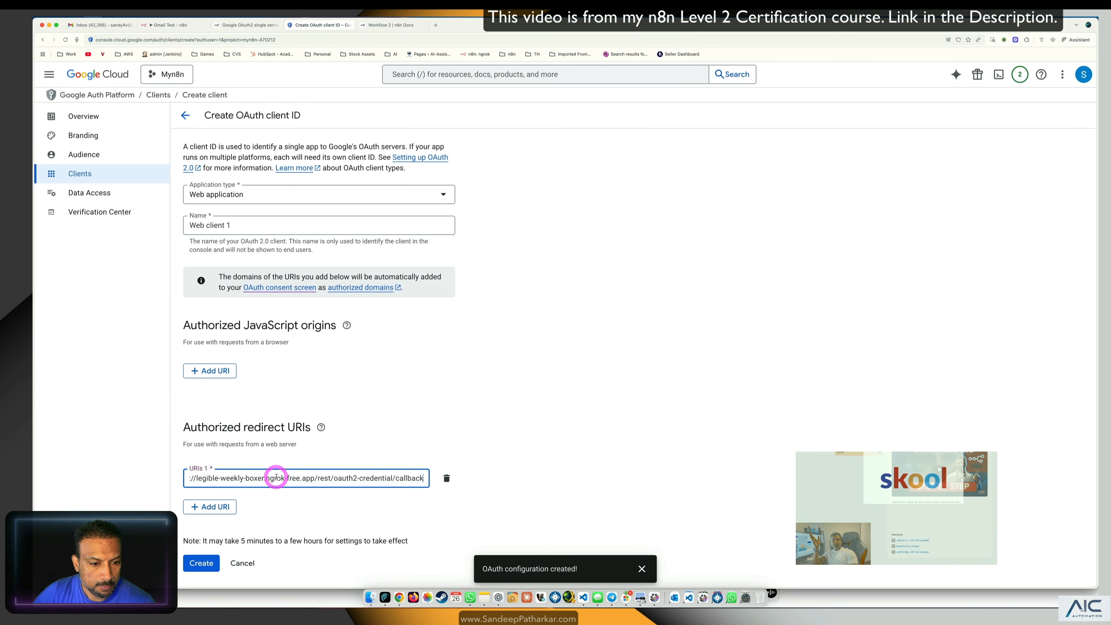
pyautogui.click(530, 480)
pyautogui.click(199, 562)
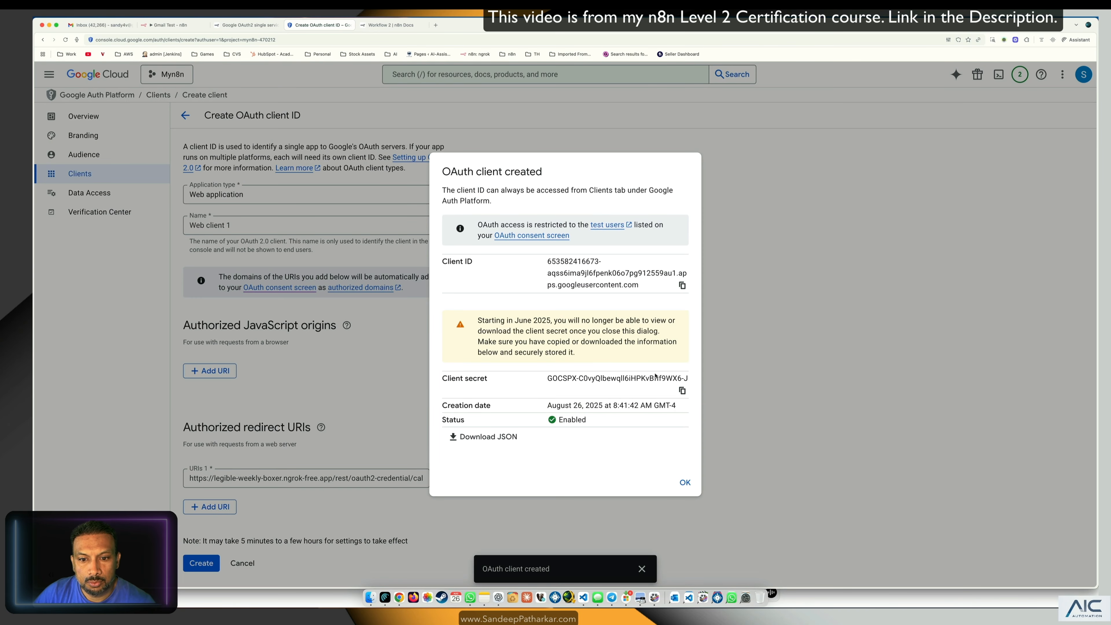
# Step: Copy the new client ID from Google Cloud into n8n's Client ID field
pyautogui.click(682, 286)
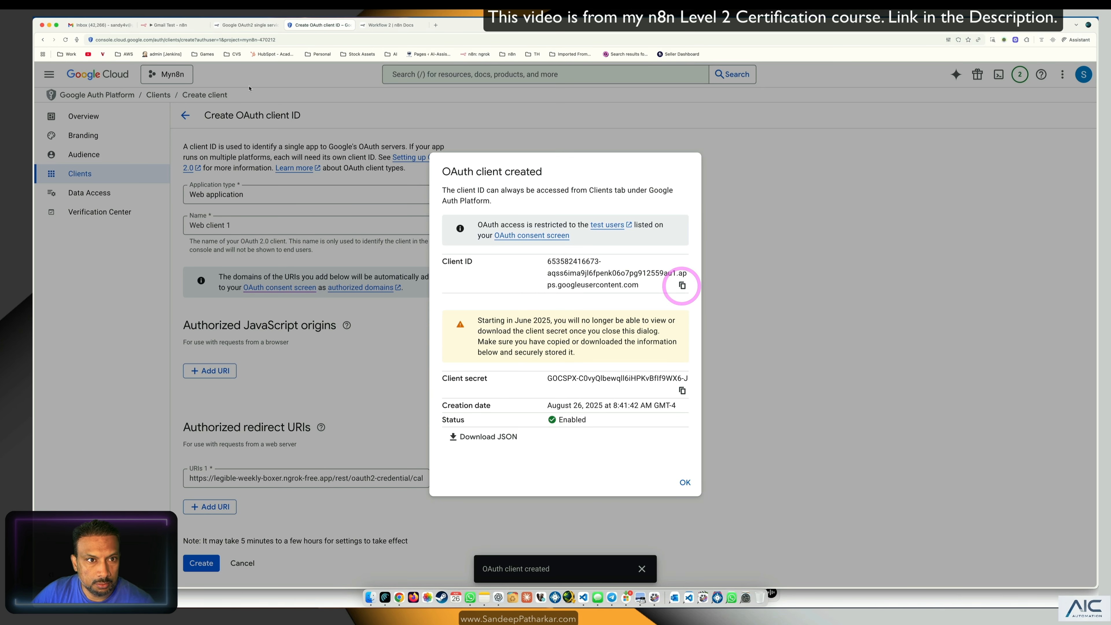
pyautogui.click(173, 27)
pyautogui.click(384, 364)
pyautogui.press('cmd+v')
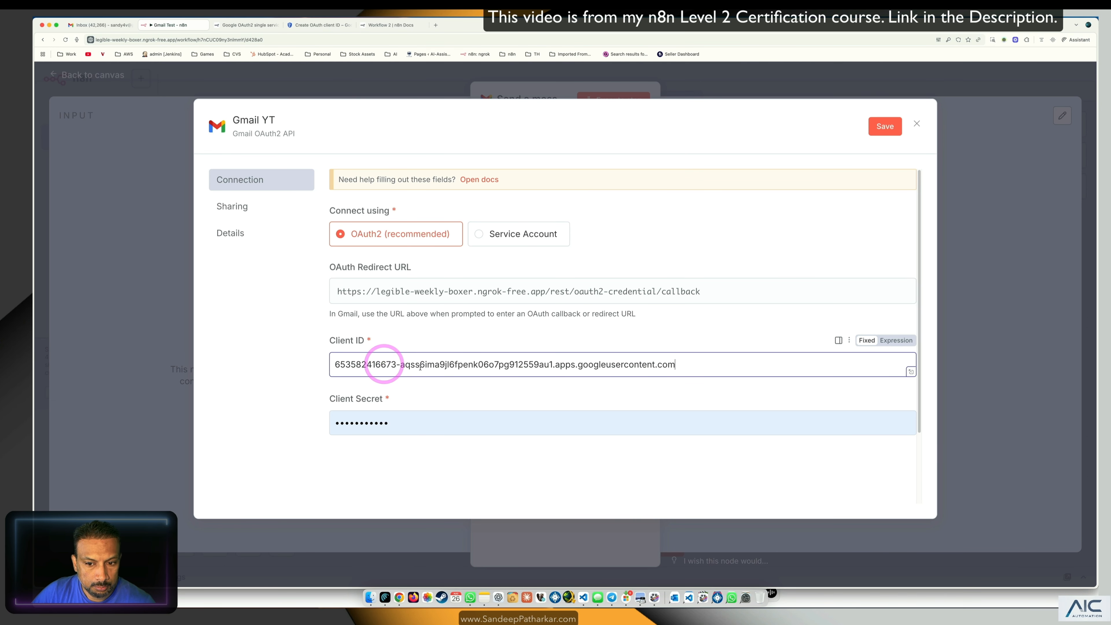
# Step: Copy the client secret and paste it over the old value in n8n's Client Secret field
pyautogui.click(303, 27)
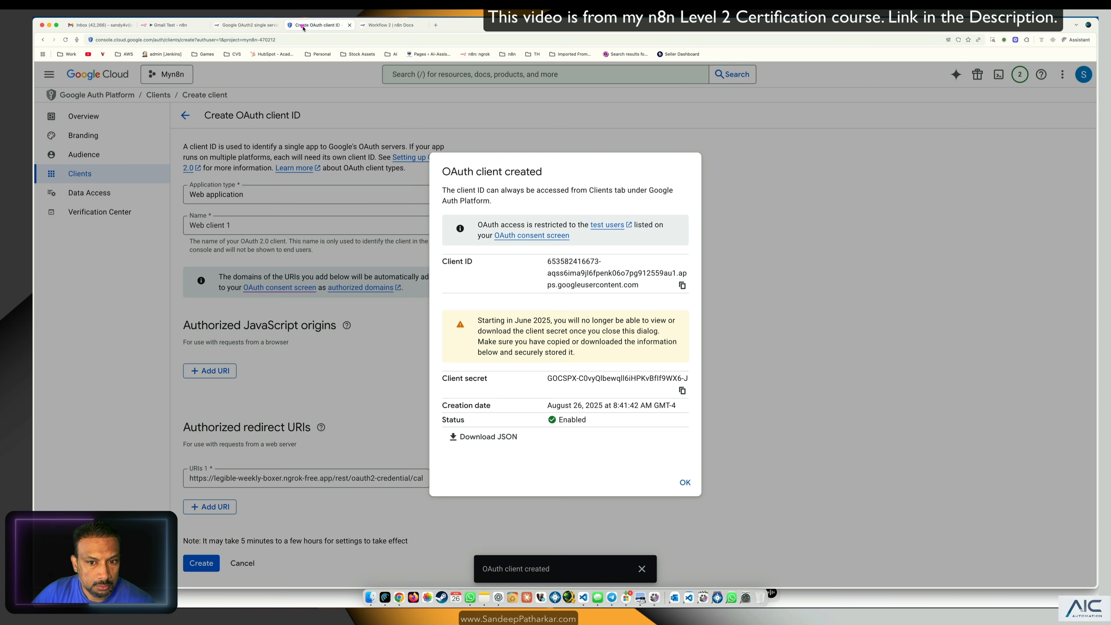
pyautogui.click(683, 391)
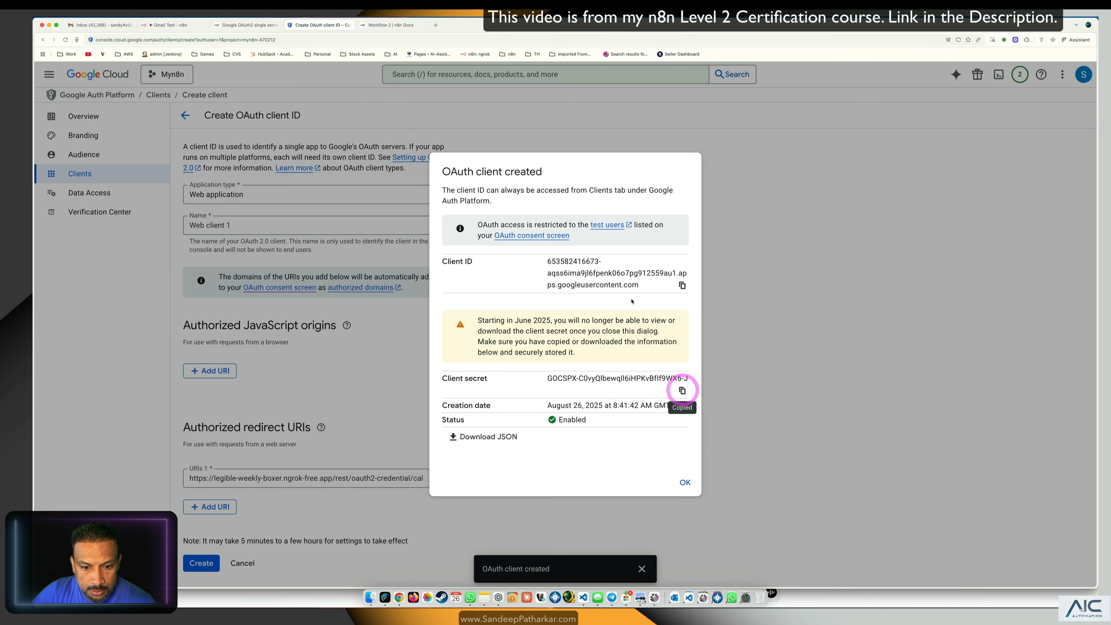
pyautogui.click(175, 25)
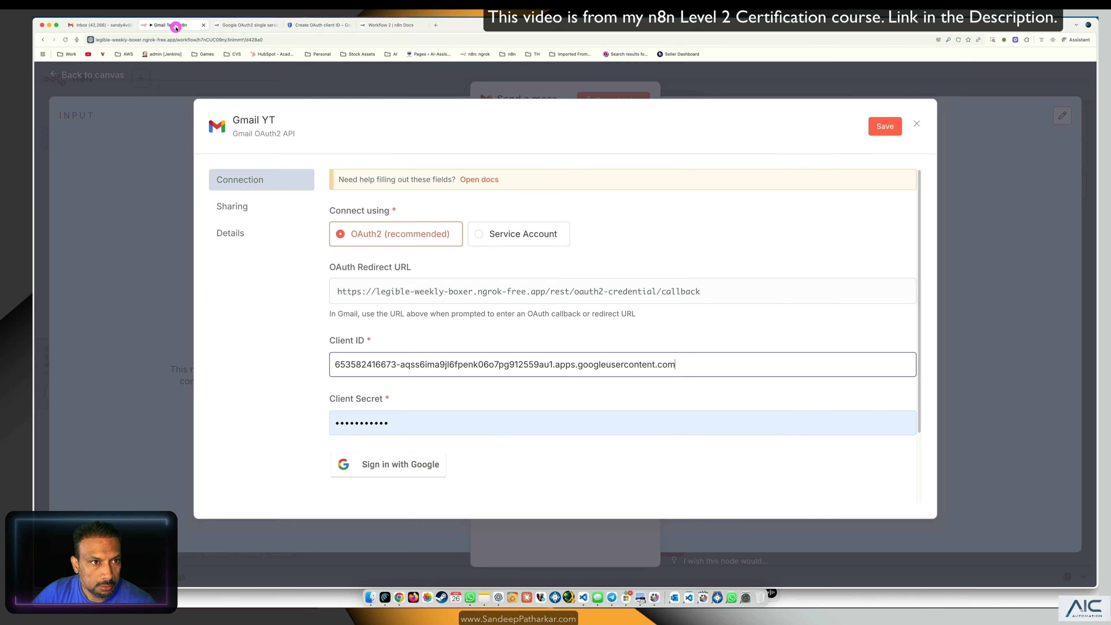
pyautogui.click(410, 423)
pyautogui.moveTo(410, 422); pyautogui.dragTo(279, 416)
pyautogui.press('super+v')
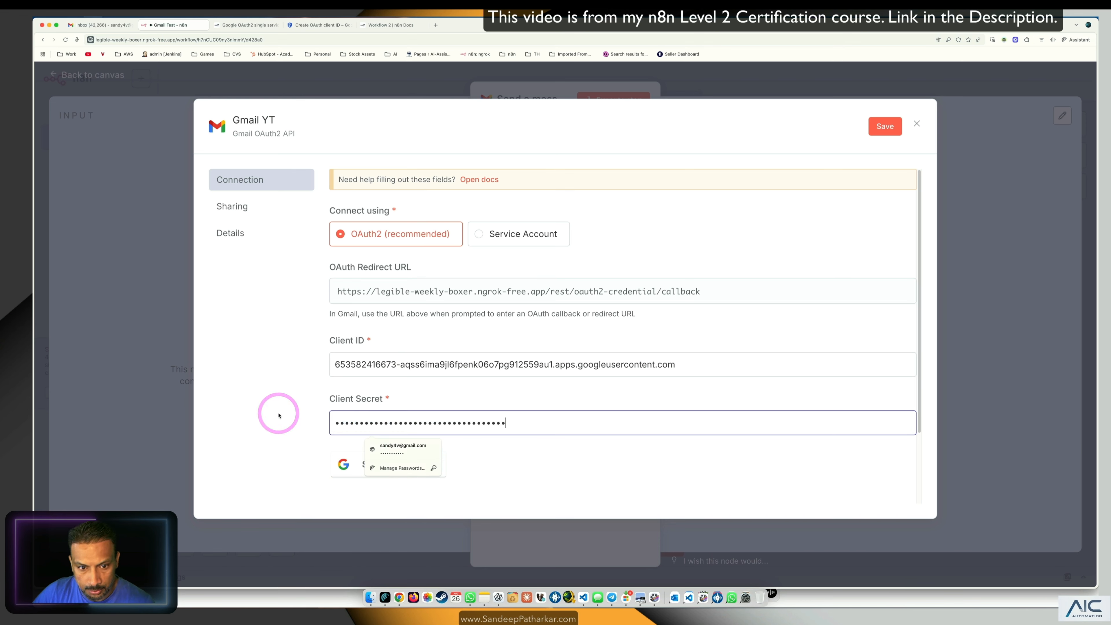
# Step: Save the Gmail YT credential, then close the Google Cloud client dialog to view the clients list
pyautogui.click(886, 127)
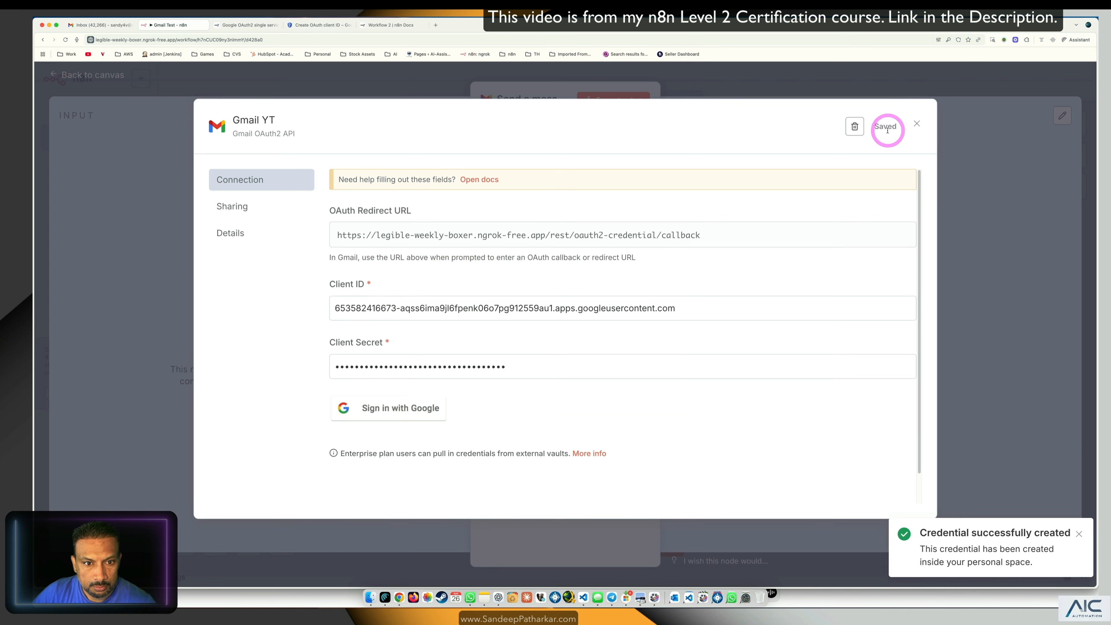
pyautogui.scroll(-1, 602, 407)
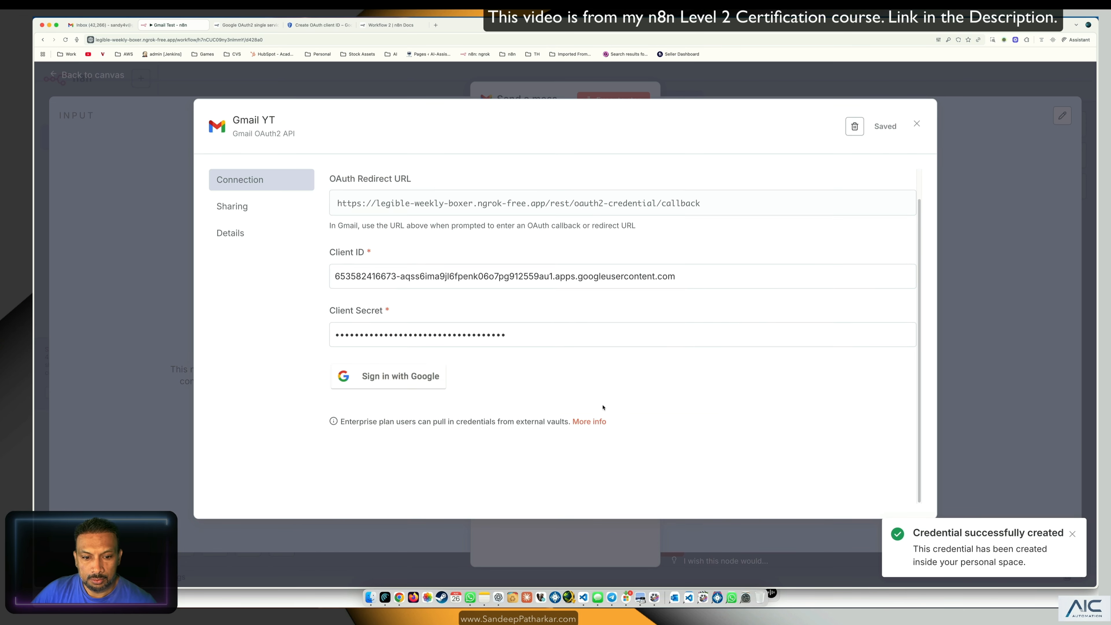
pyautogui.click(319, 25)
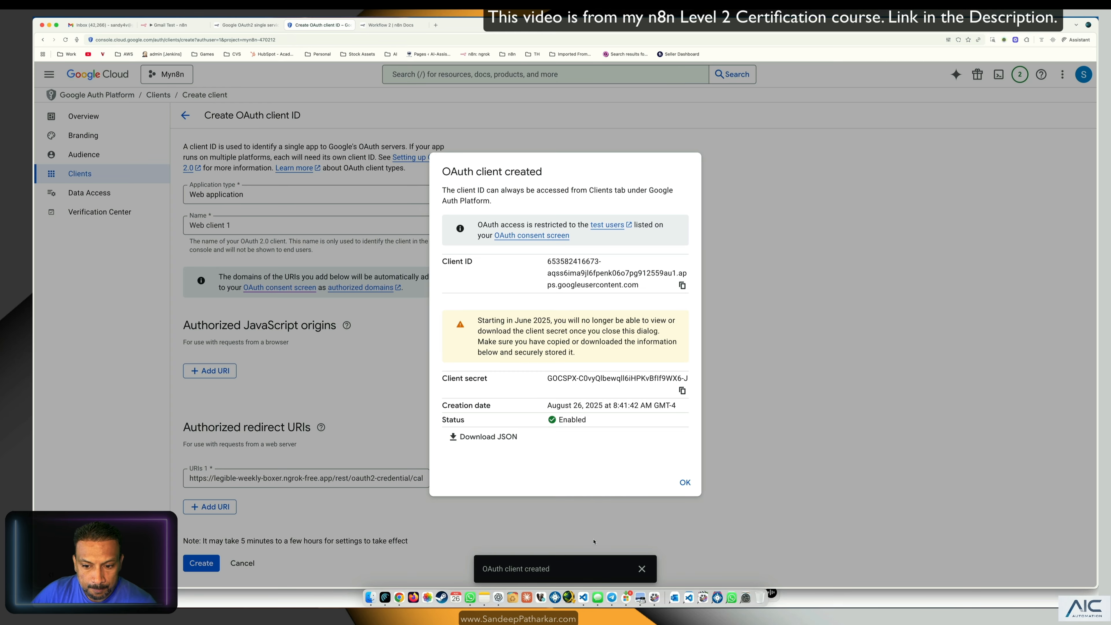
pyautogui.click(684, 484)
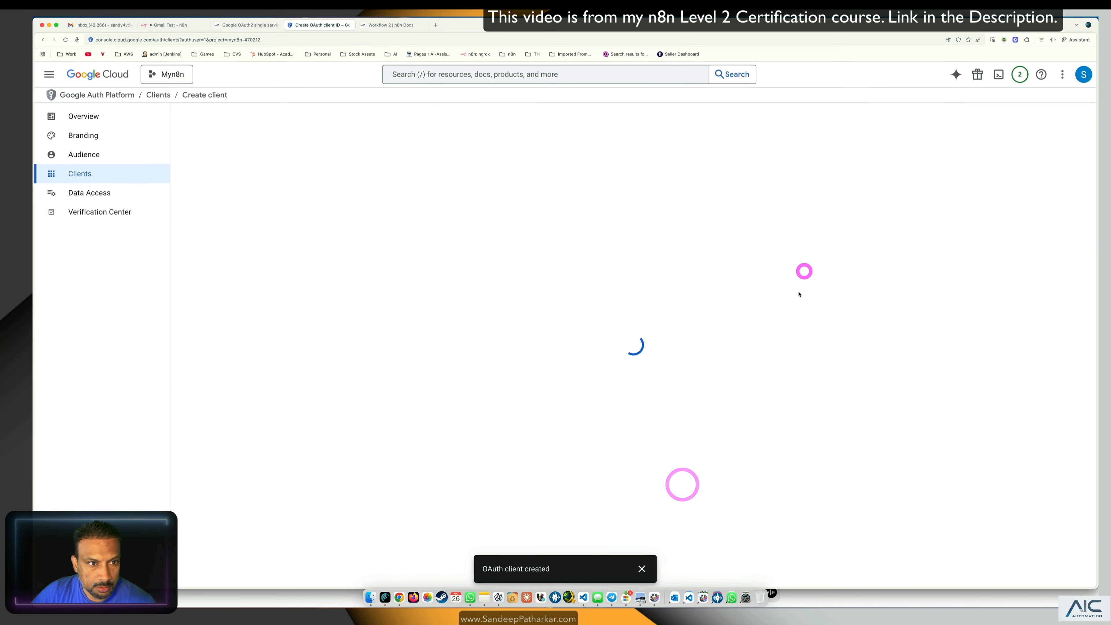
# Step: Search Google Cloud for 'gmail' and open the Gmail API result
pyautogui.click(446, 73)
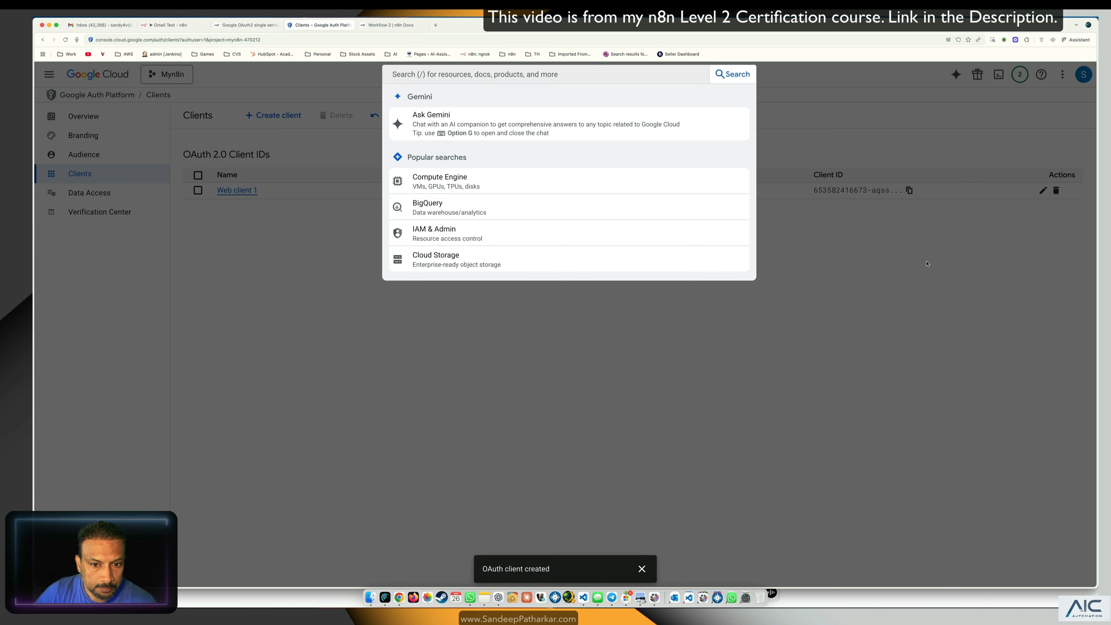
pyautogui.click(628, 355)
pyautogui.click(501, 73)
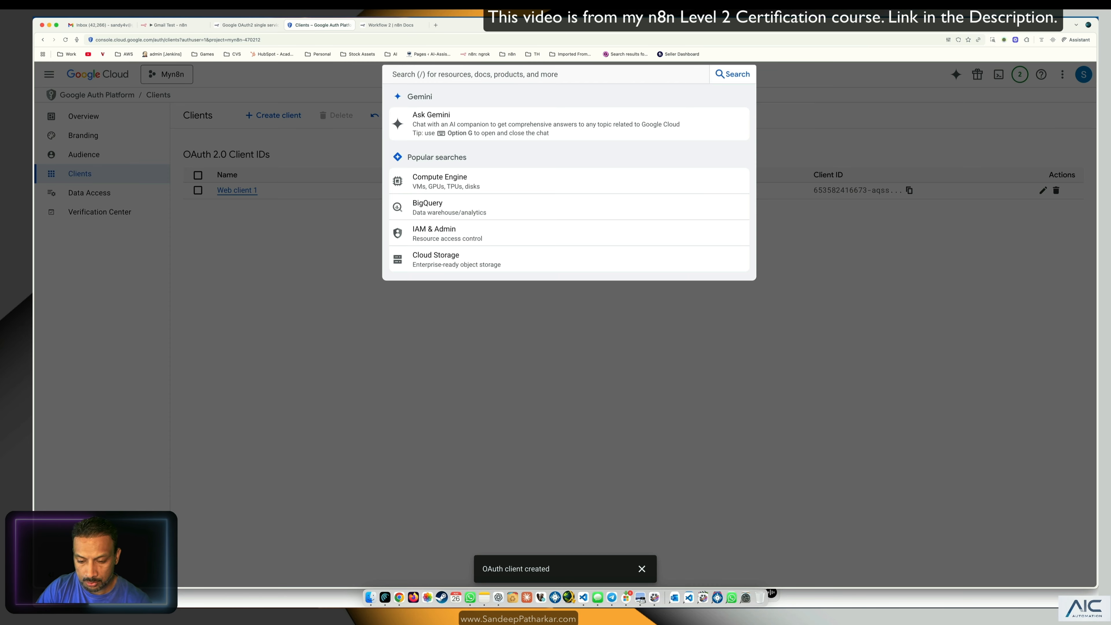
pyautogui.write('gmail')
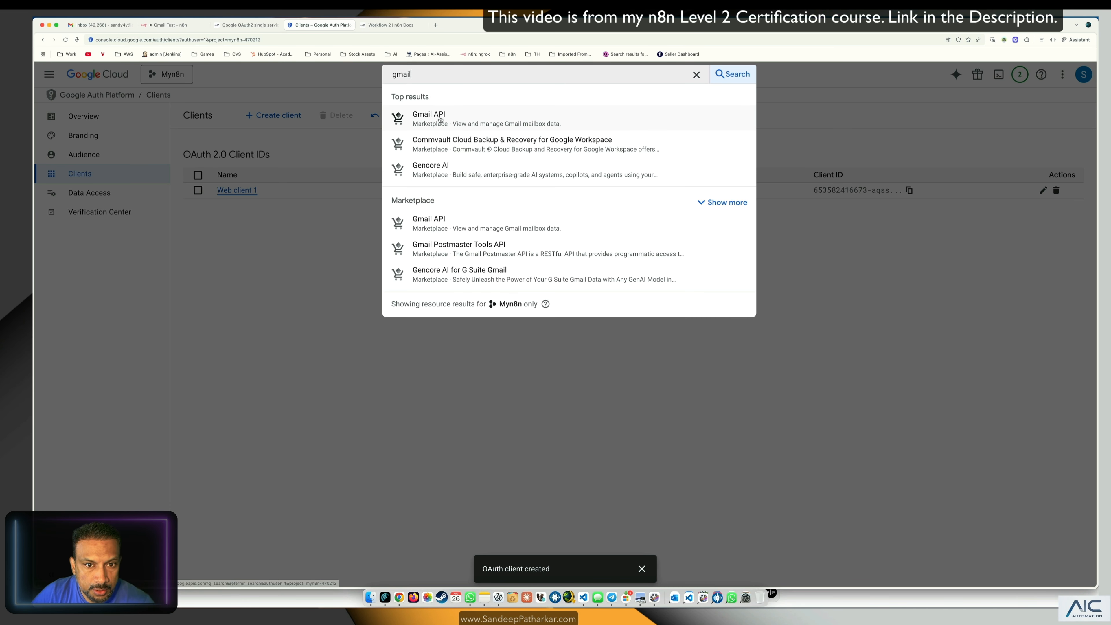
pyautogui.click(441, 120)
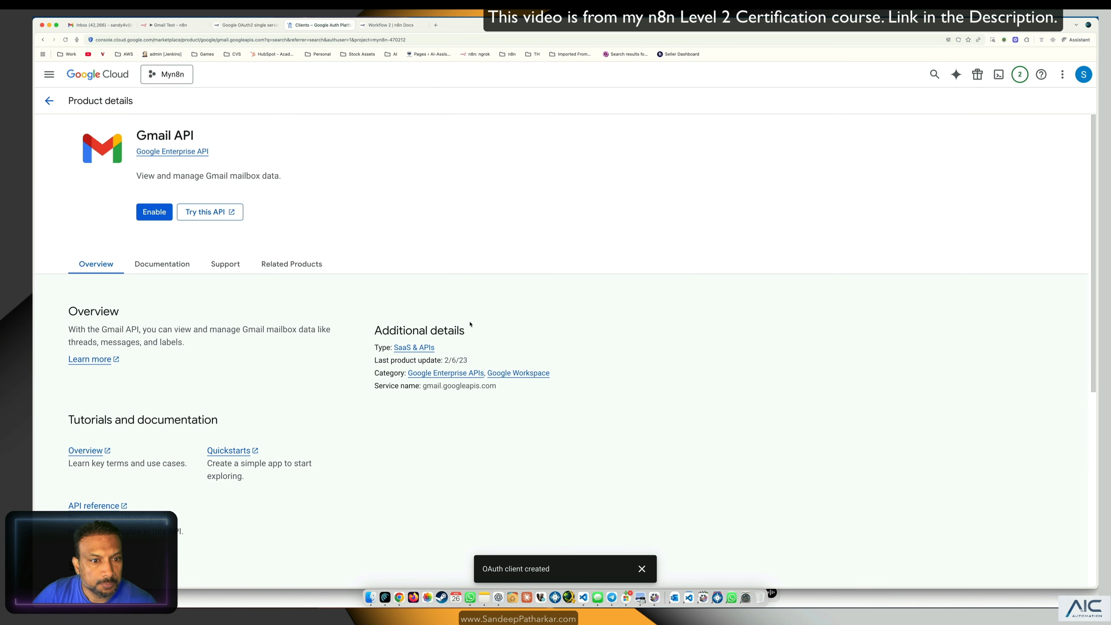
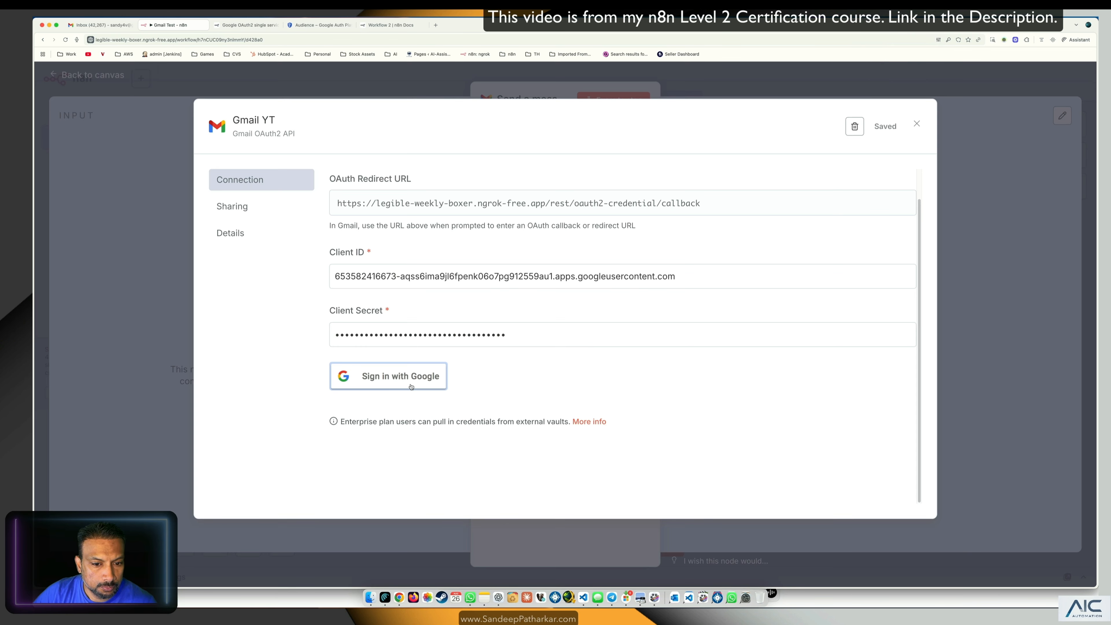
# Step: Sign in with Google, bypass the unverified-app warning, and grant Gmail access so the credential connects
pyautogui.click(411, 387)
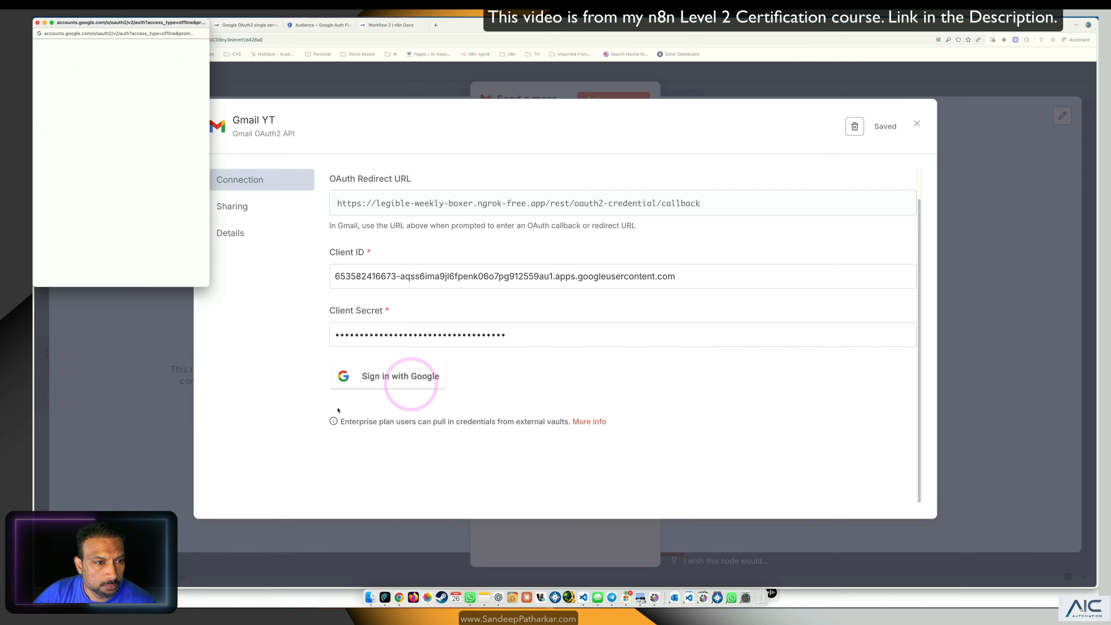
pyautogui.click(93, 152)
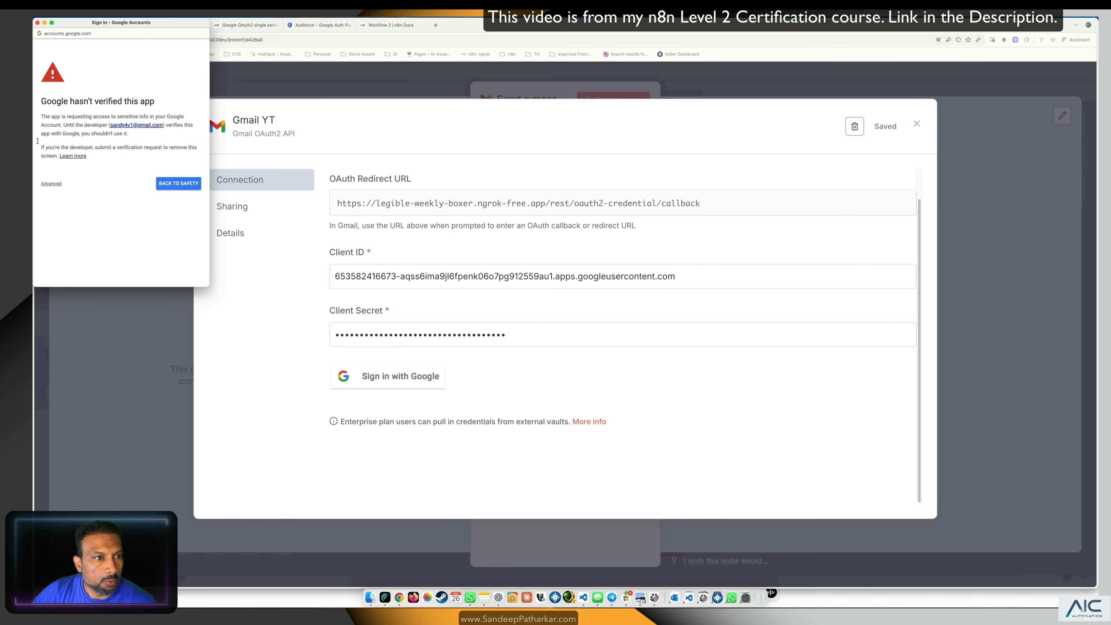
pyautogui.click(51, 184)
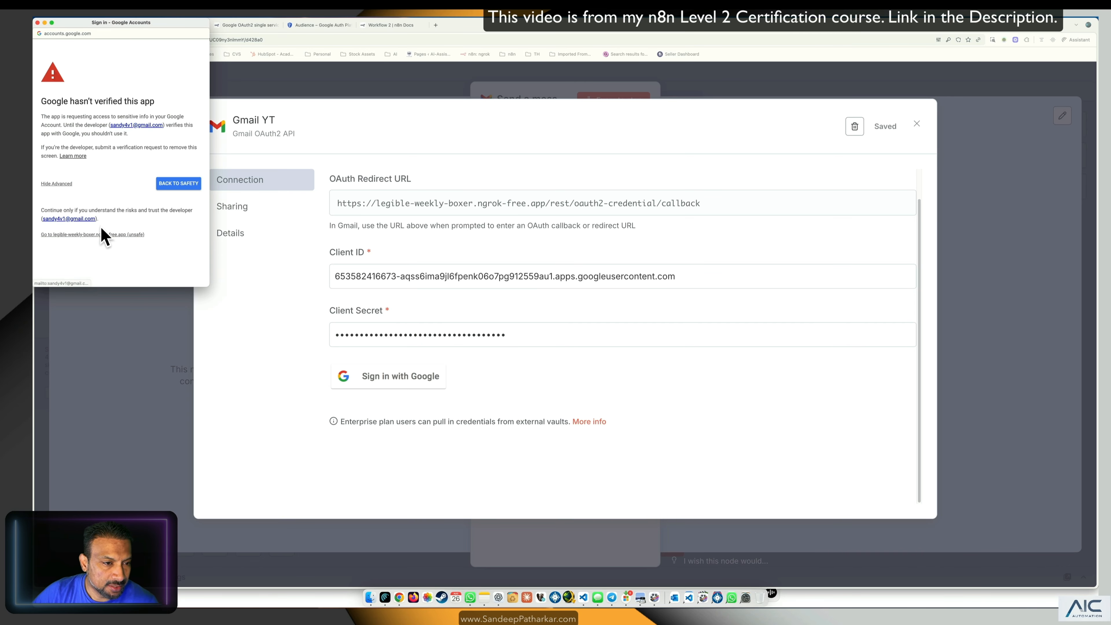
pyautogui.click(127, 235)
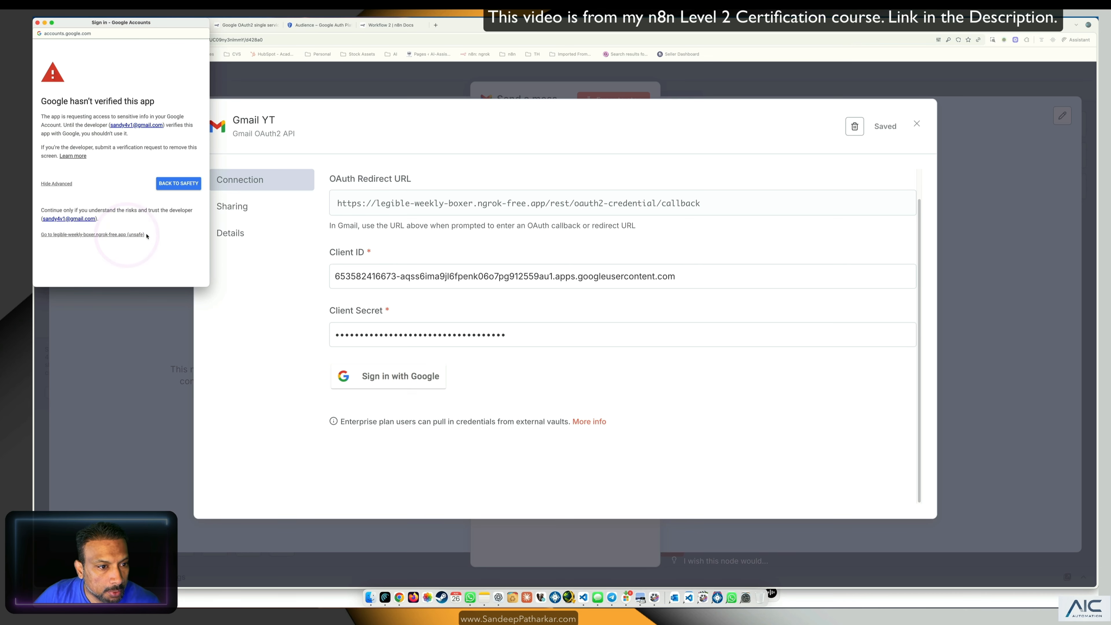
pyautogui.scroll(-10, 88, 245)
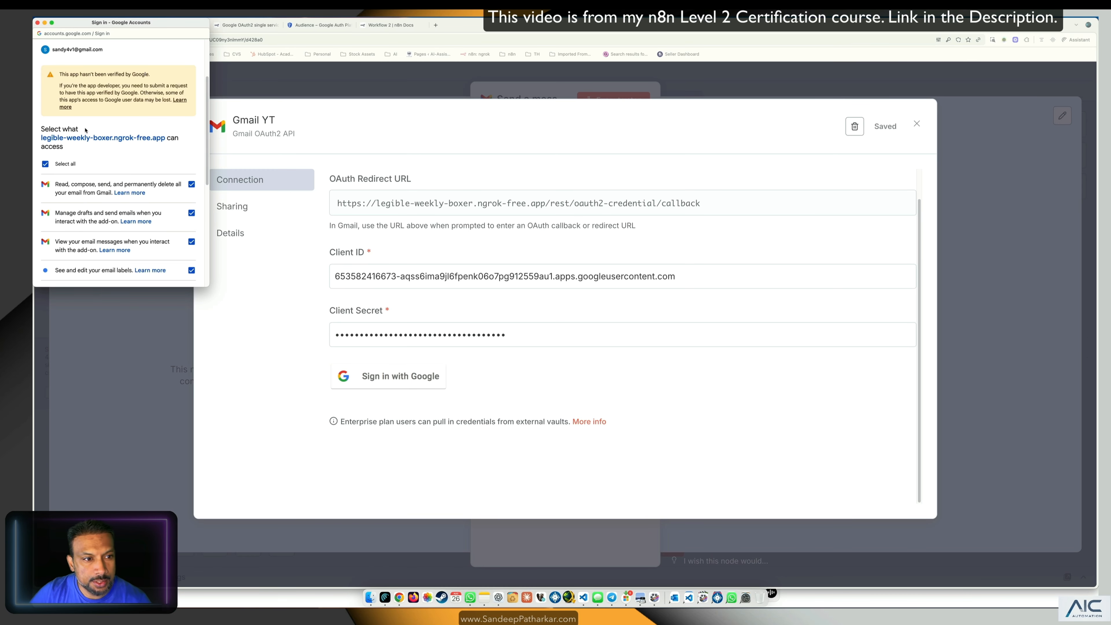
pyautogui.scroll(-10, 113, 162)
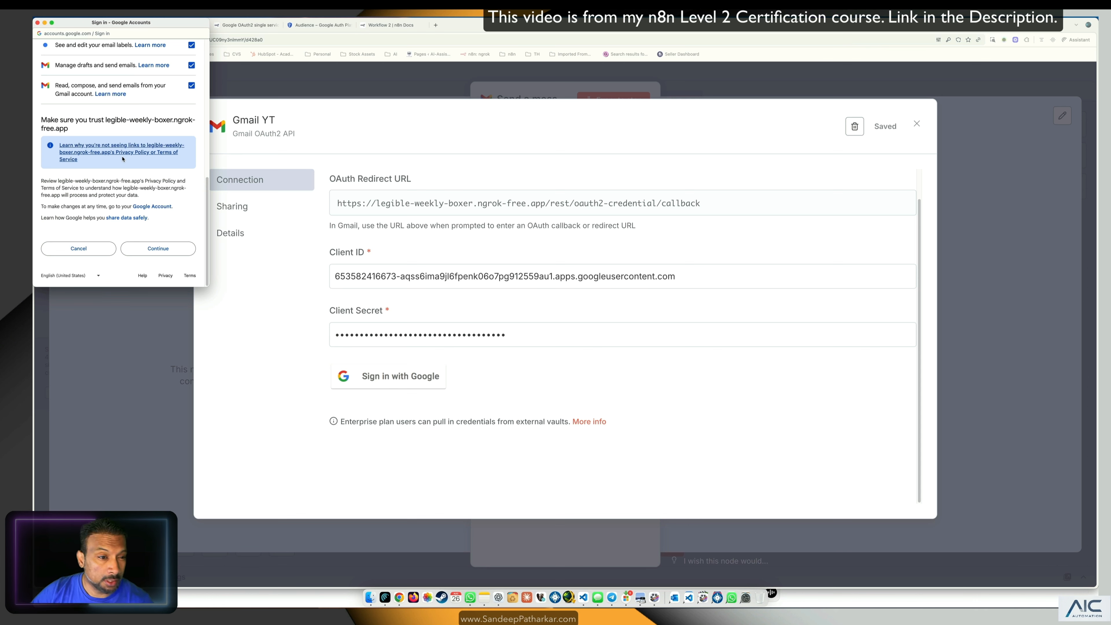
pyautogui.click(175, 249)
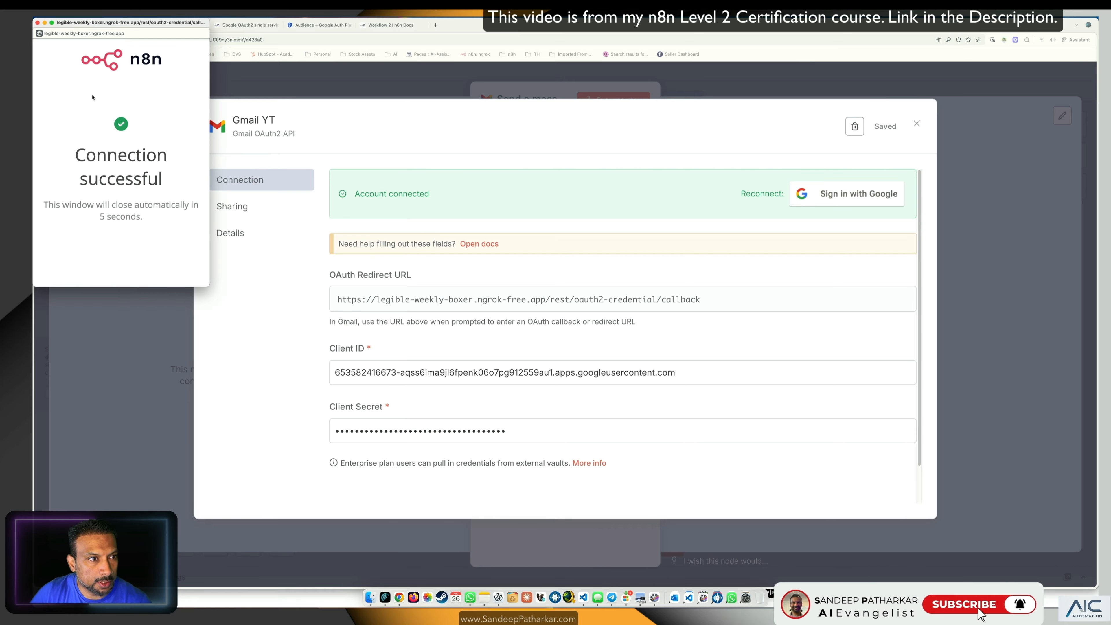
pyautogui.click(37, 22)
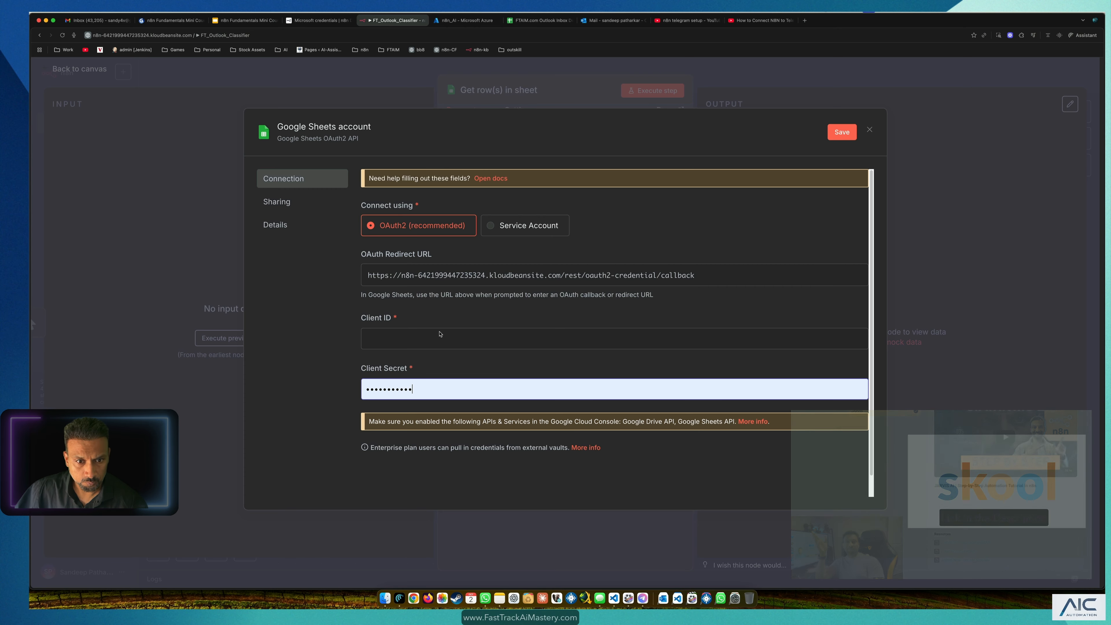
# Step: Discard the unsaved Google Sheets credential and switch the node to the other Sheets credential
pyautogui.click(459, 337)
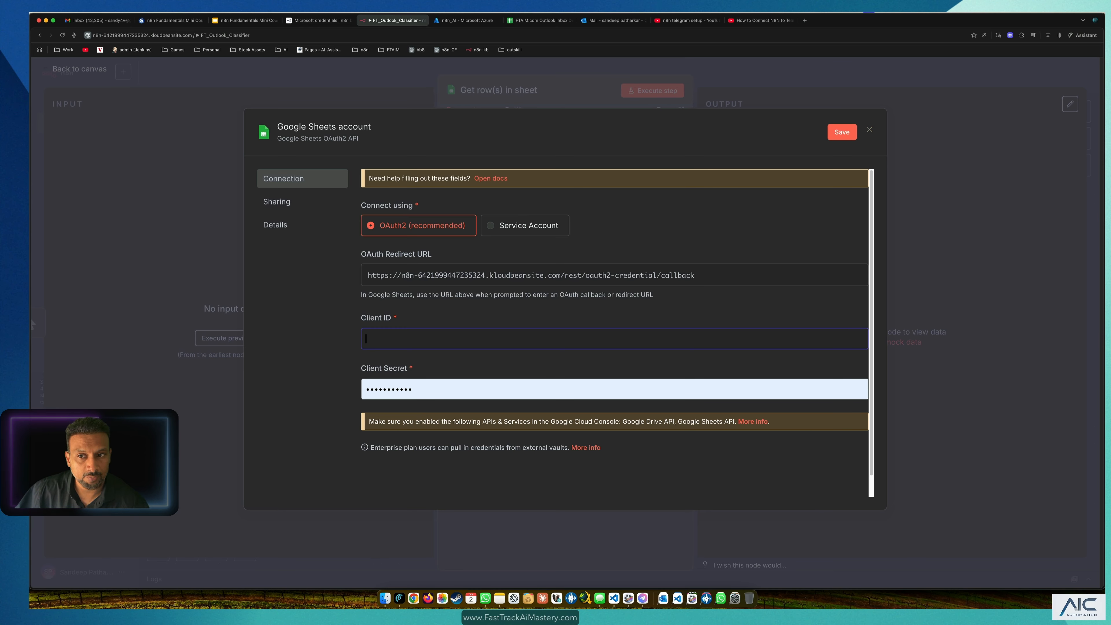
pyautogui.click(869, 132)
pyautogui.click(607, 349)
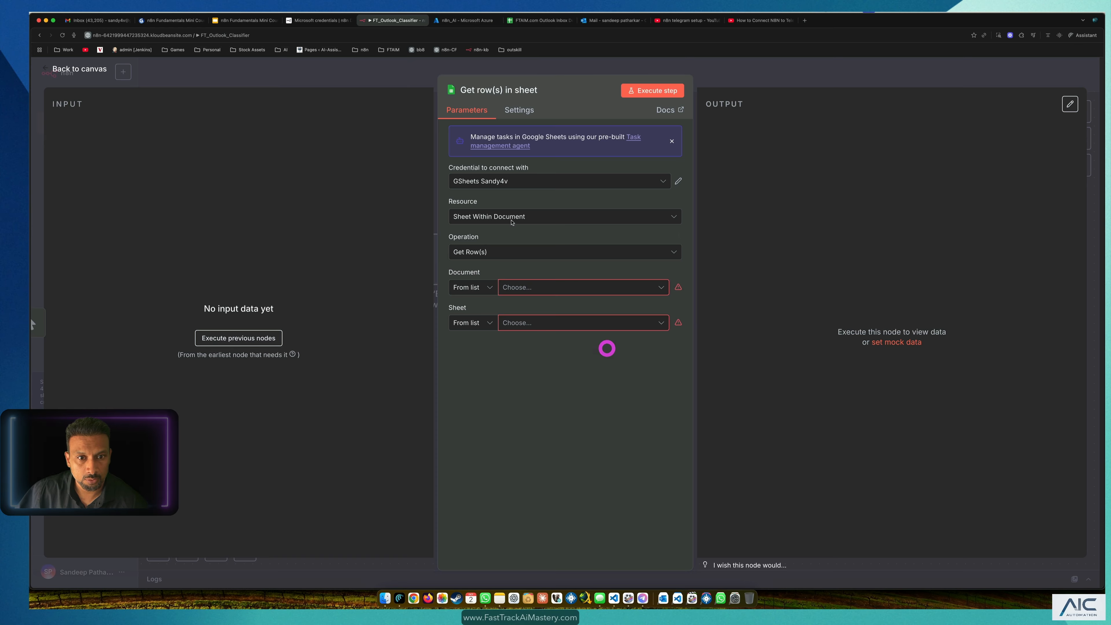
pyautogui.click(557, 182)
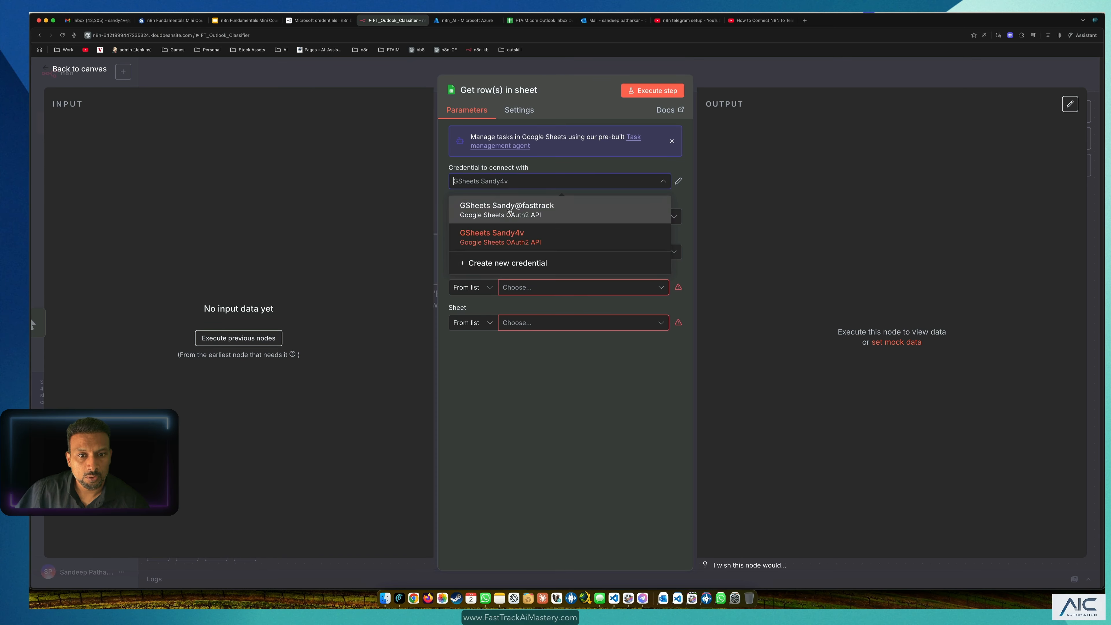
pyautogui.click(516, 214)
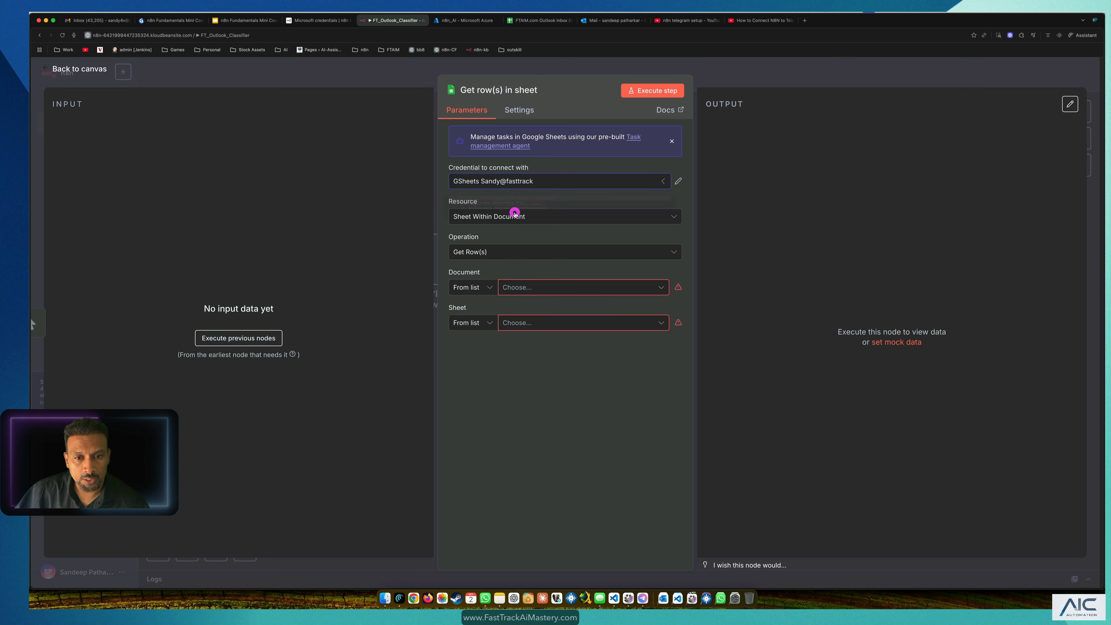
# Step: Keep Sheet Within Document and Get Row(s), then view the FTAIM.com Outlook Inbox Demo spreadsheet
pyautogui.click(553, 220)
pyautogui.click(608, 200)
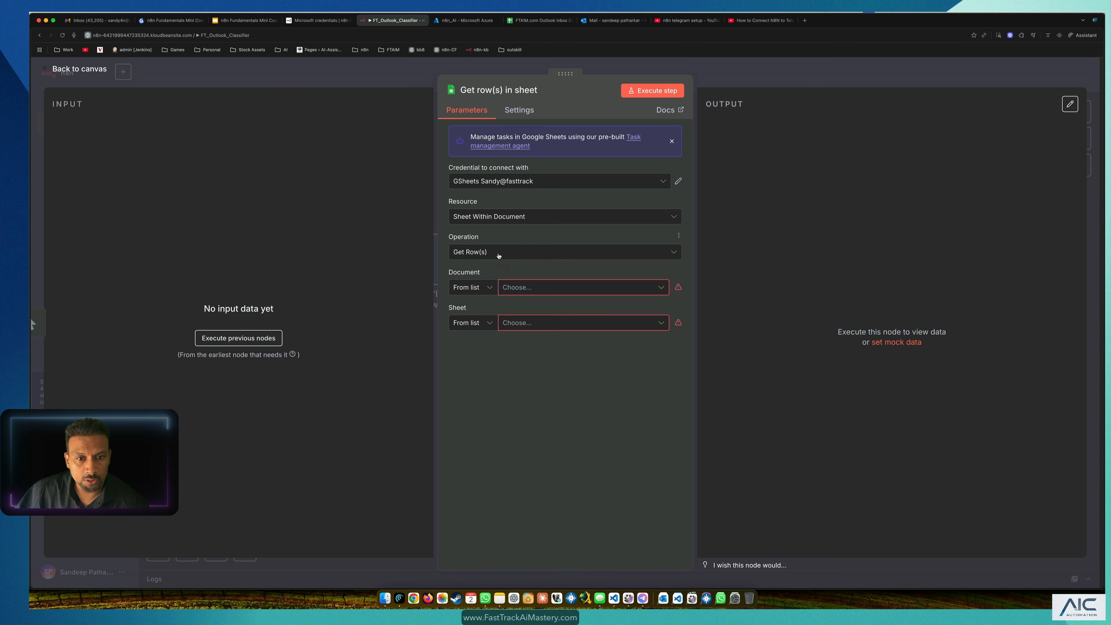
pyautogui.click(498, 257)
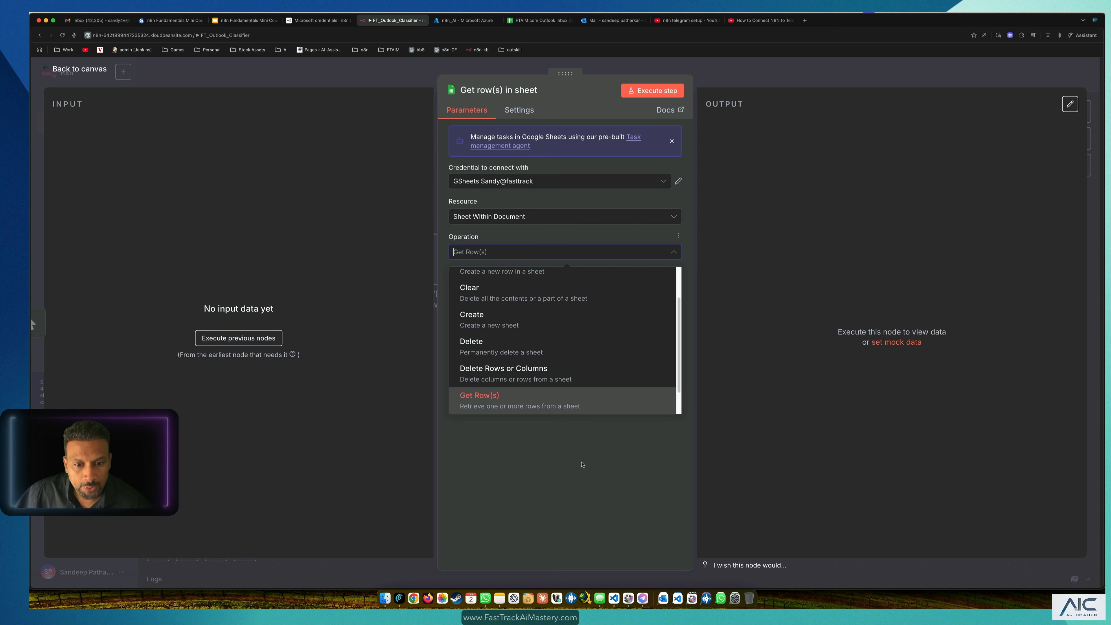
pyautogui.click(582, 464)
pyautogui.click(547, 291)
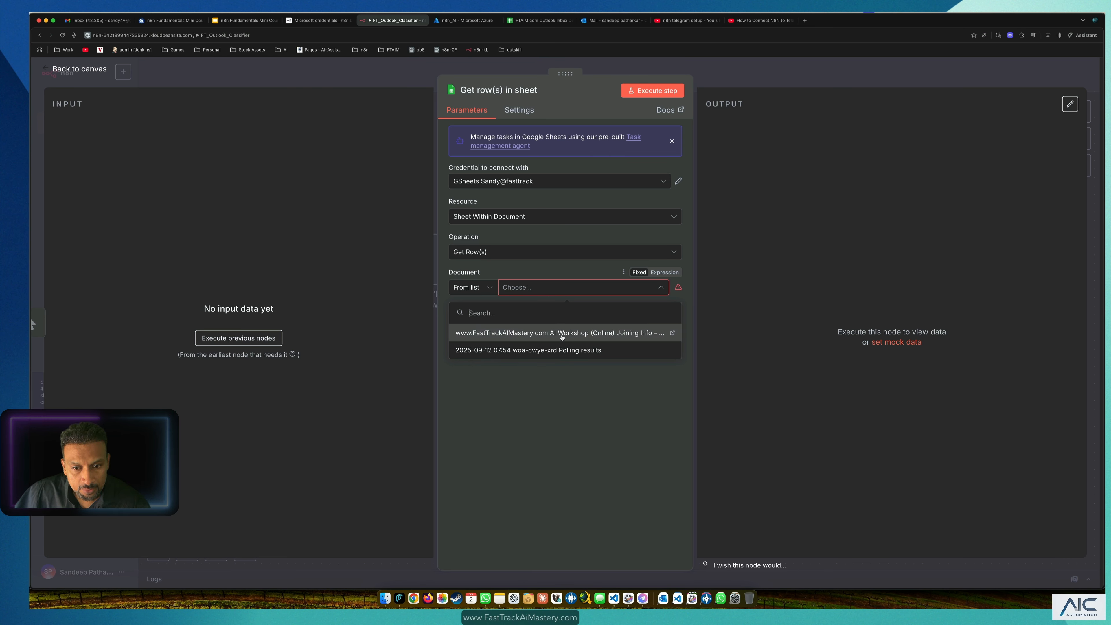
pyautogui.click(564, 415)
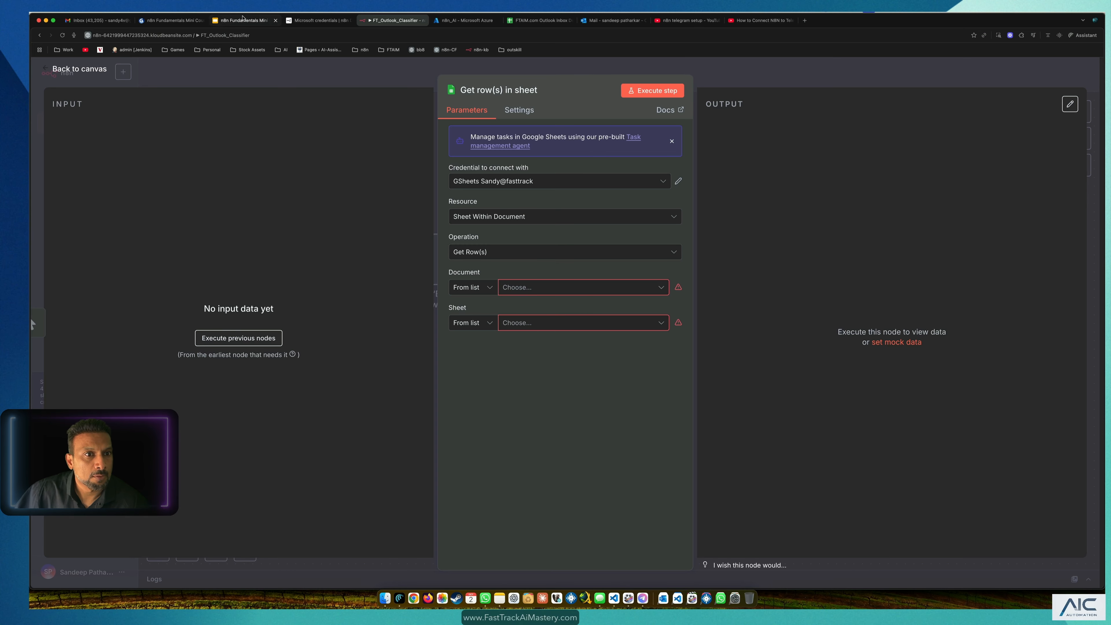
pyautogui.click(534, 178)
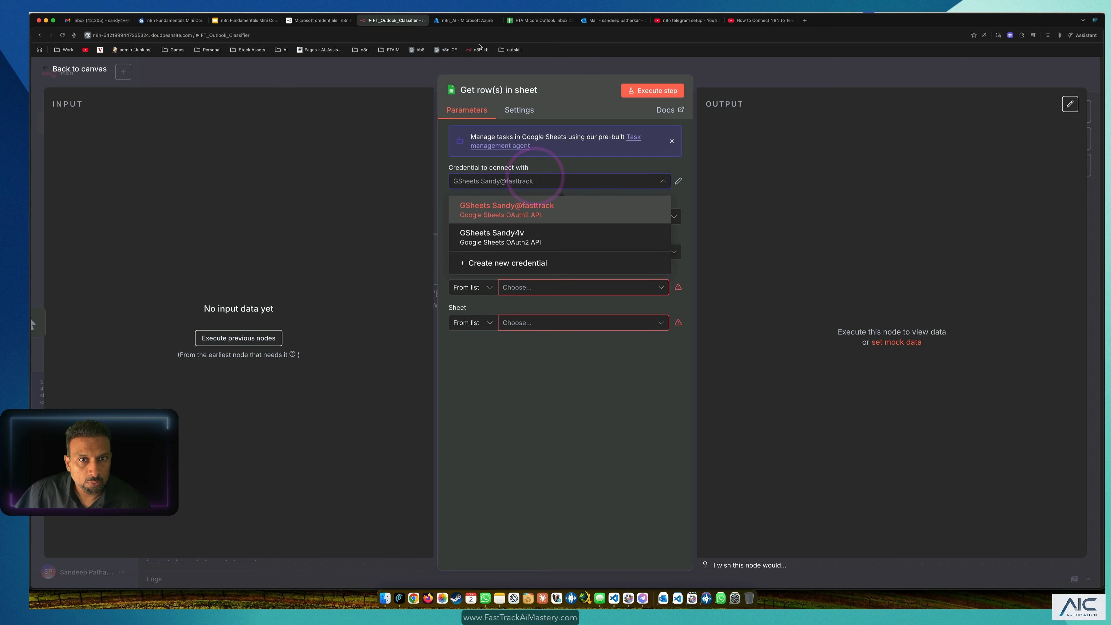
pyautogui.click(536, 20)
pyautogui.click(1084, 74)
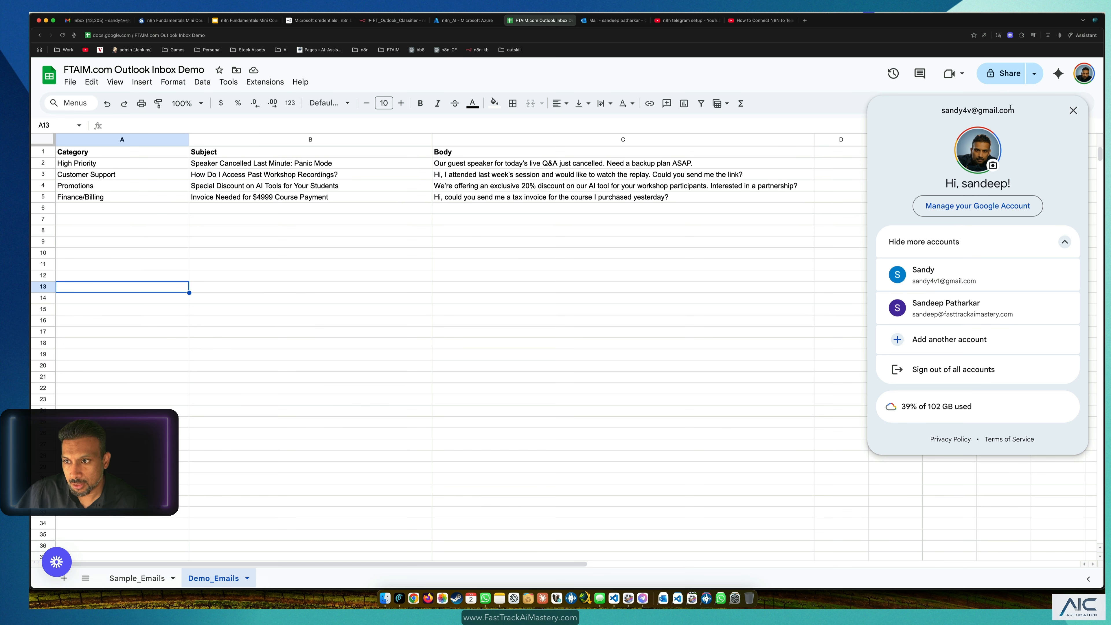
# Step: Return the node to the original Sheets credential and choose the FTAIM.com Outlook Inbox Demo document
pyautogui.click(600, 21)
pyautogui.click(394, 21)
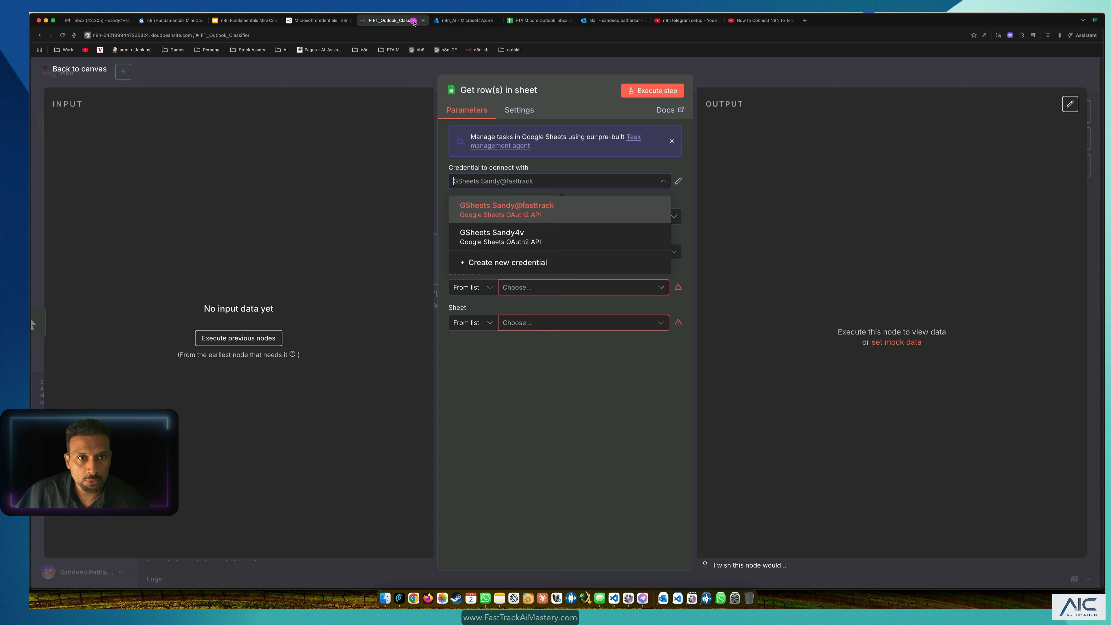
pyautogui.click(536, 242)
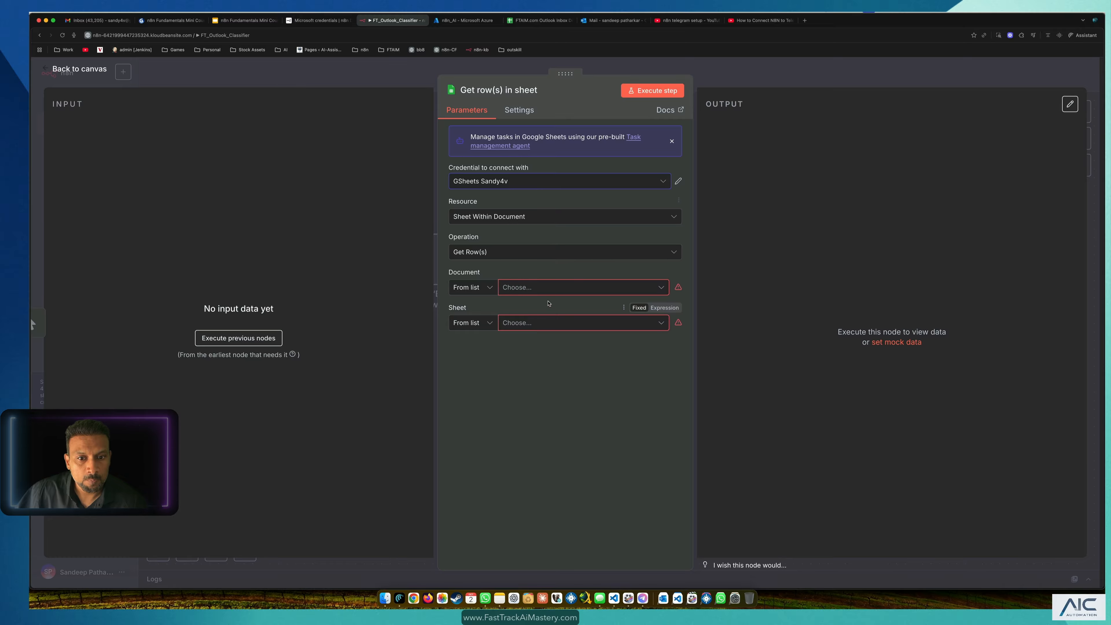
pyautogui.click(545, 288)
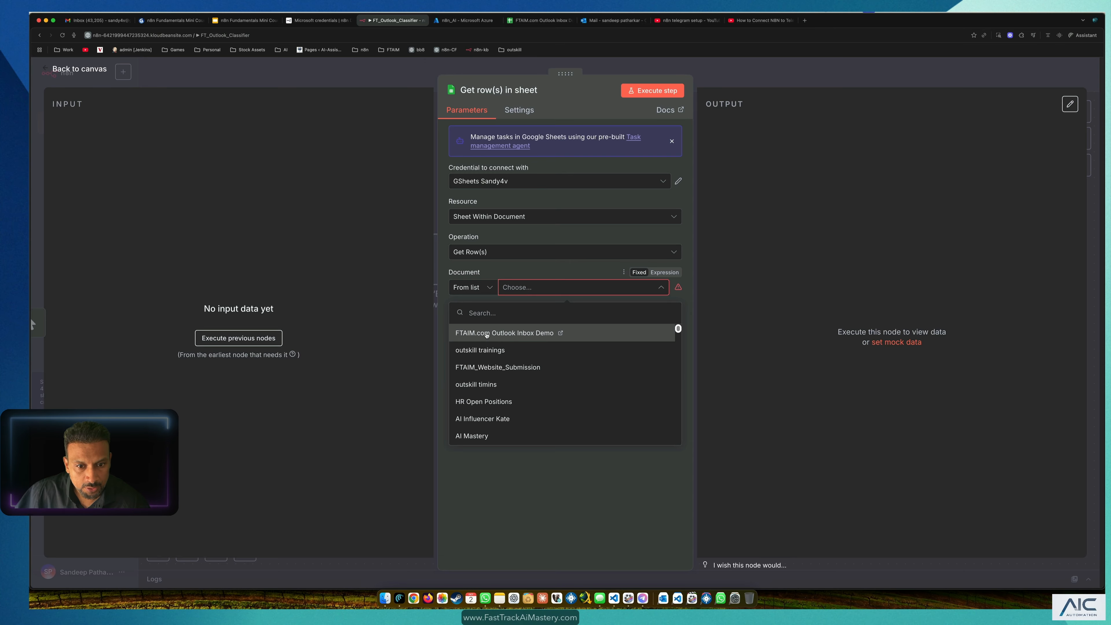
pyautogui.click(501, 334)
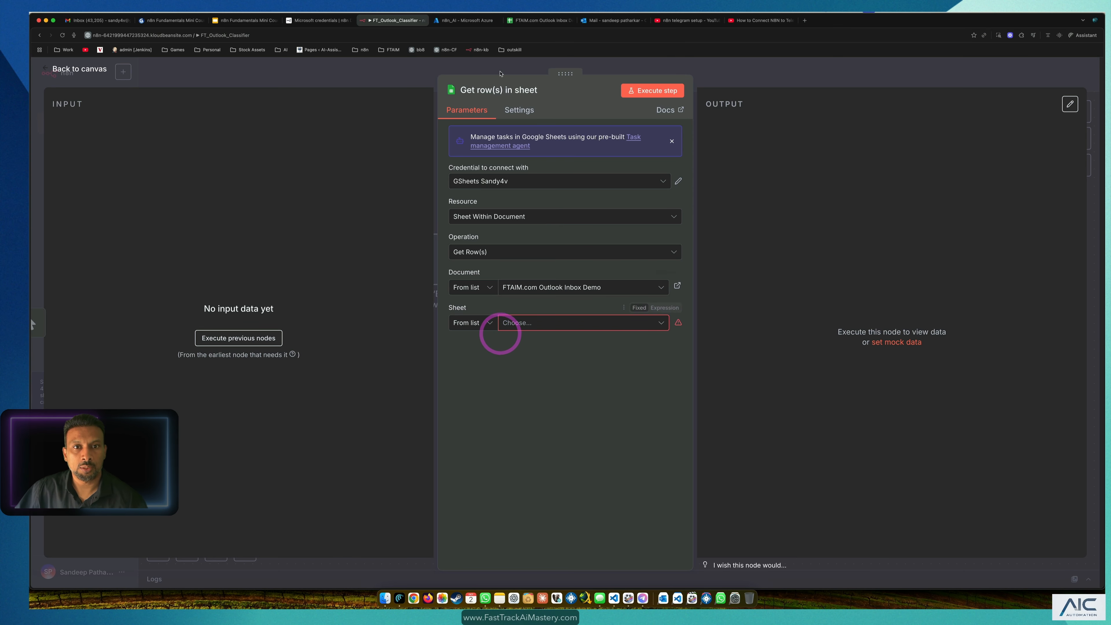
pyautogui.click(528, 21)
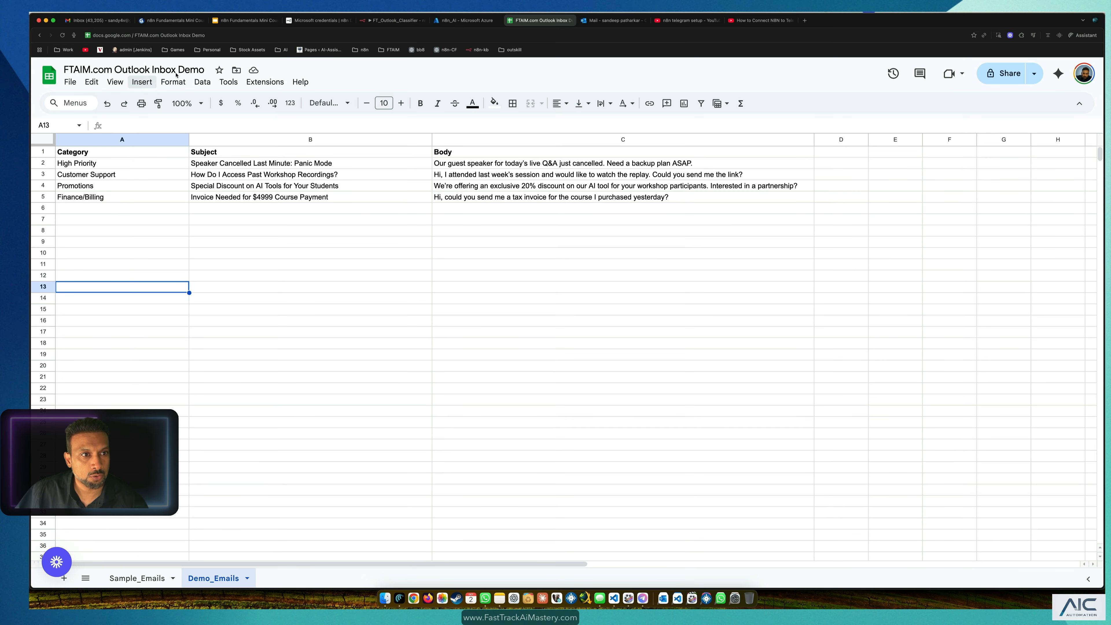
# Step: Compare the document's Sample_Emails and Demo_Emails sheets, ending on Demo_Emails
pyautogui.click(481, 22)
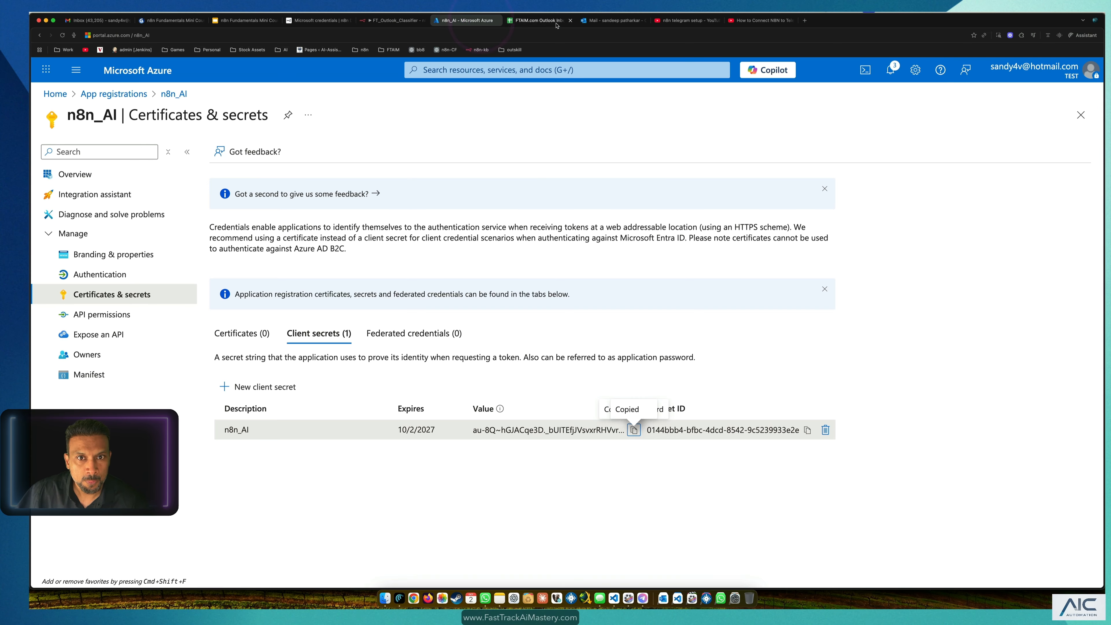
pyautogui.click(496, 20)
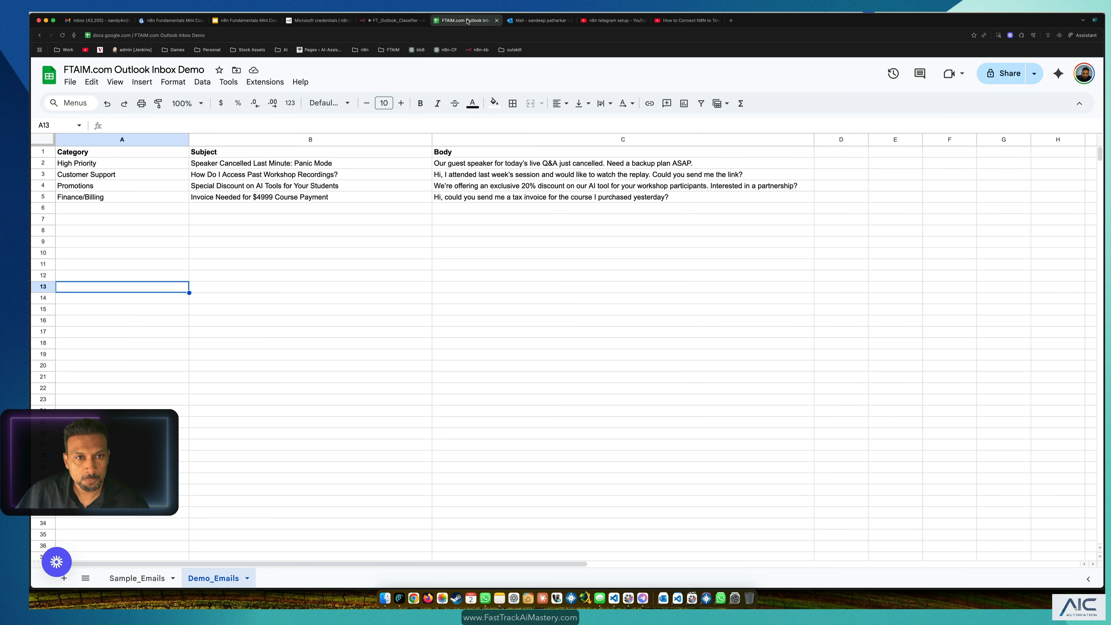
pyautogui.click(396, 20)
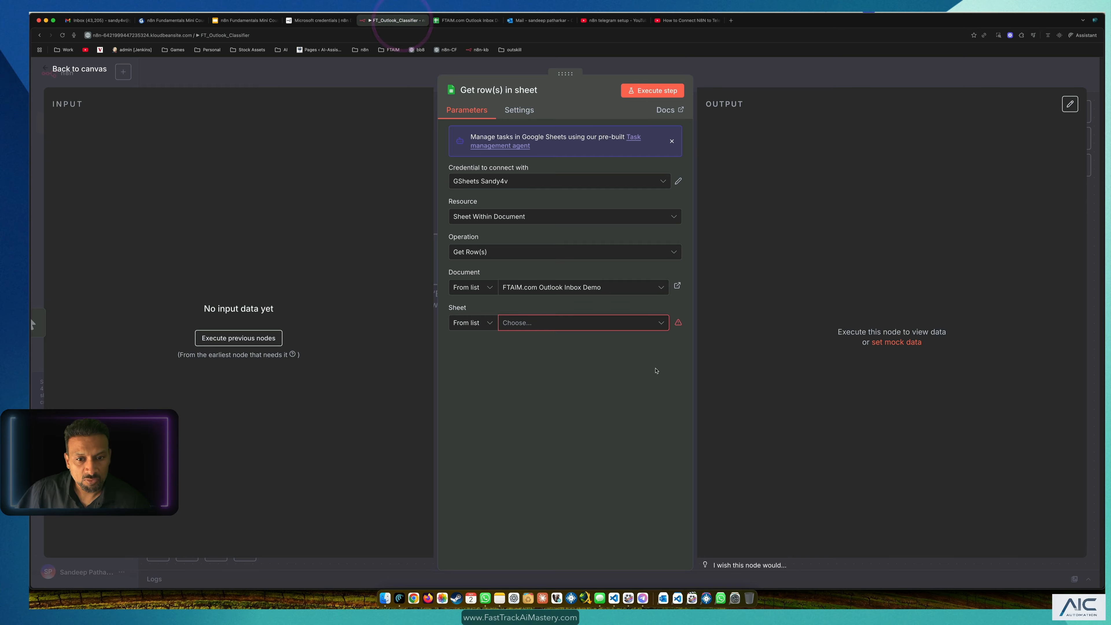
pyautogui.click(619, 324)
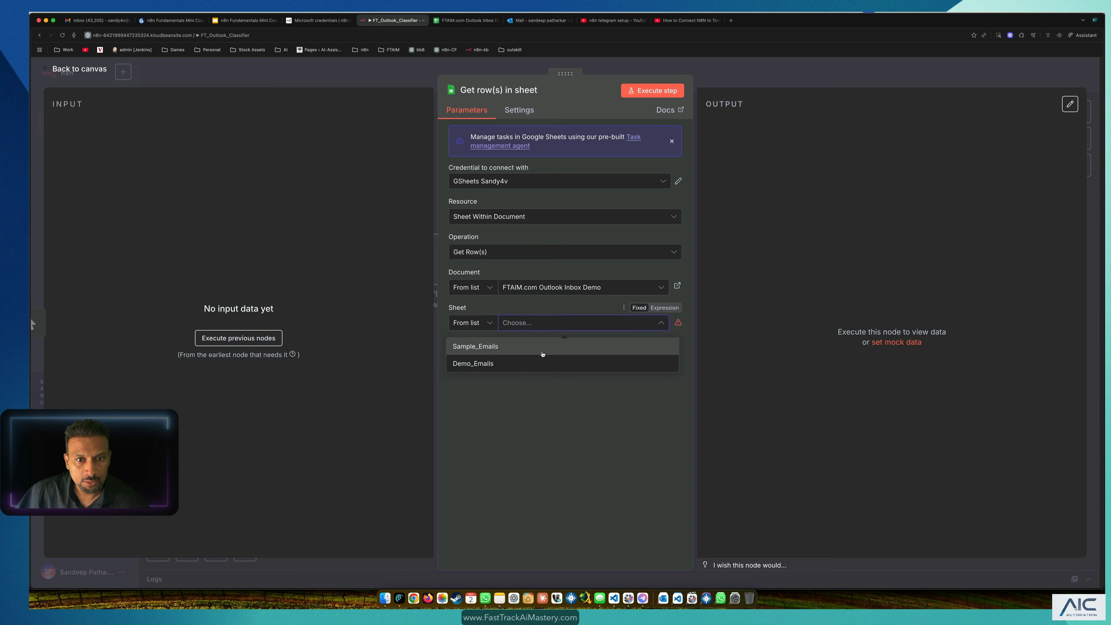
pyautogui.click(454, 20)
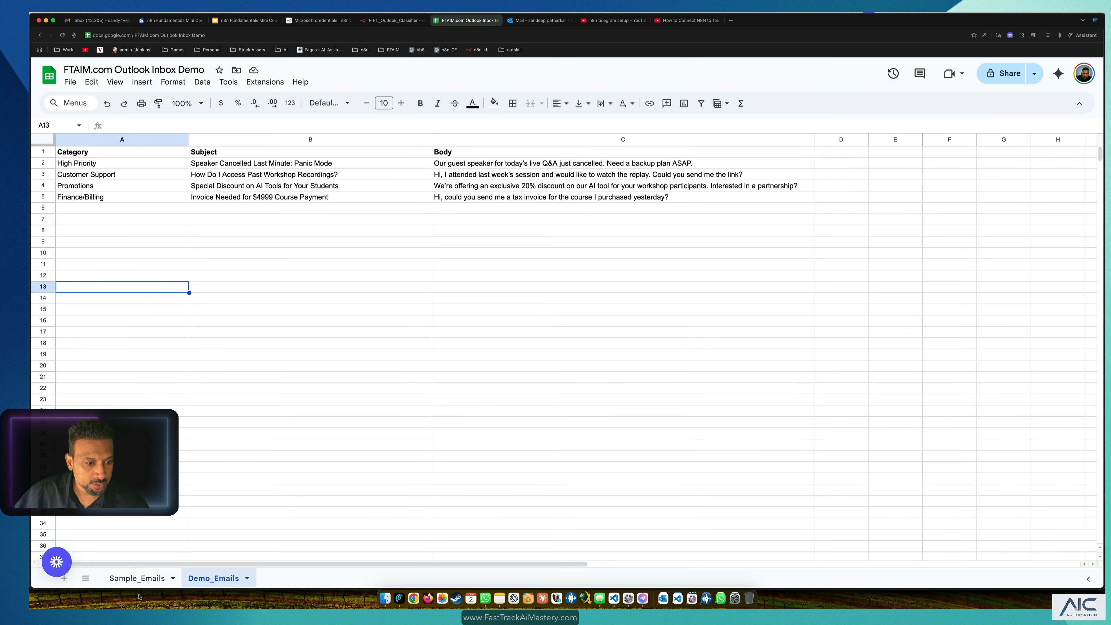
pyautogui.moveTo(128, 169); pyautogui.dragTo(437, 193)
pyautogui.click(145, 570)
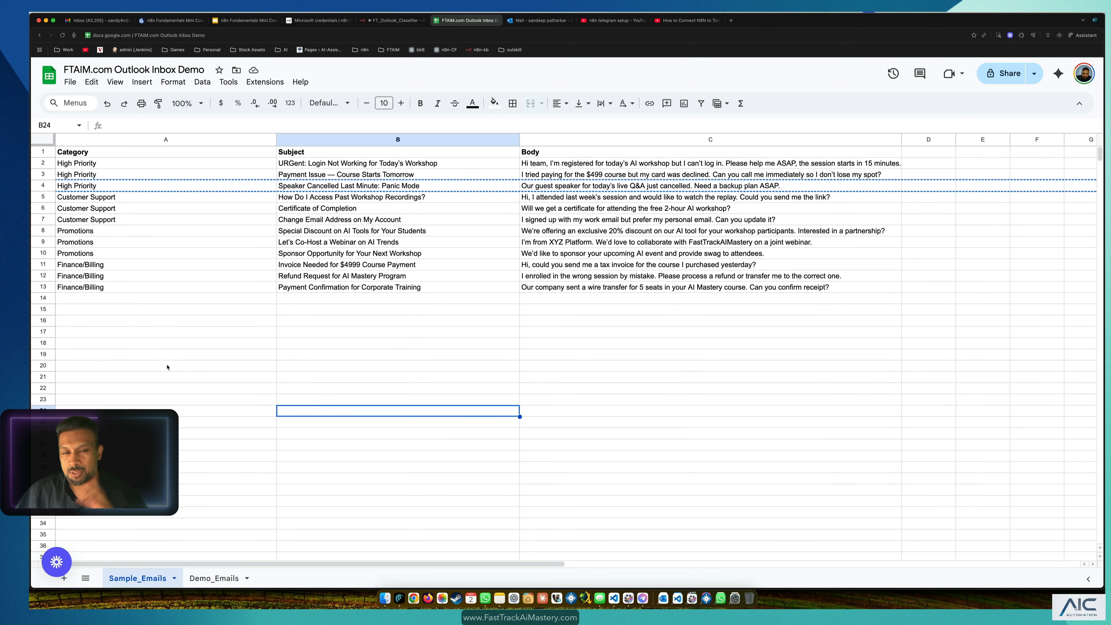
pyautogui.click(377, 20)
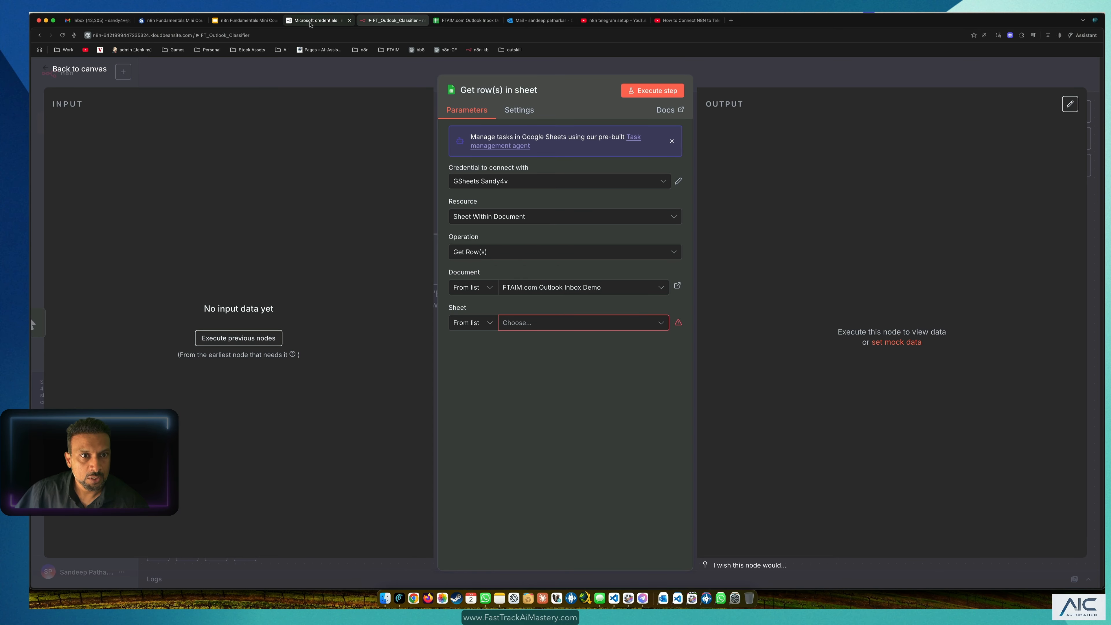
pyautogui.click(446, 21)
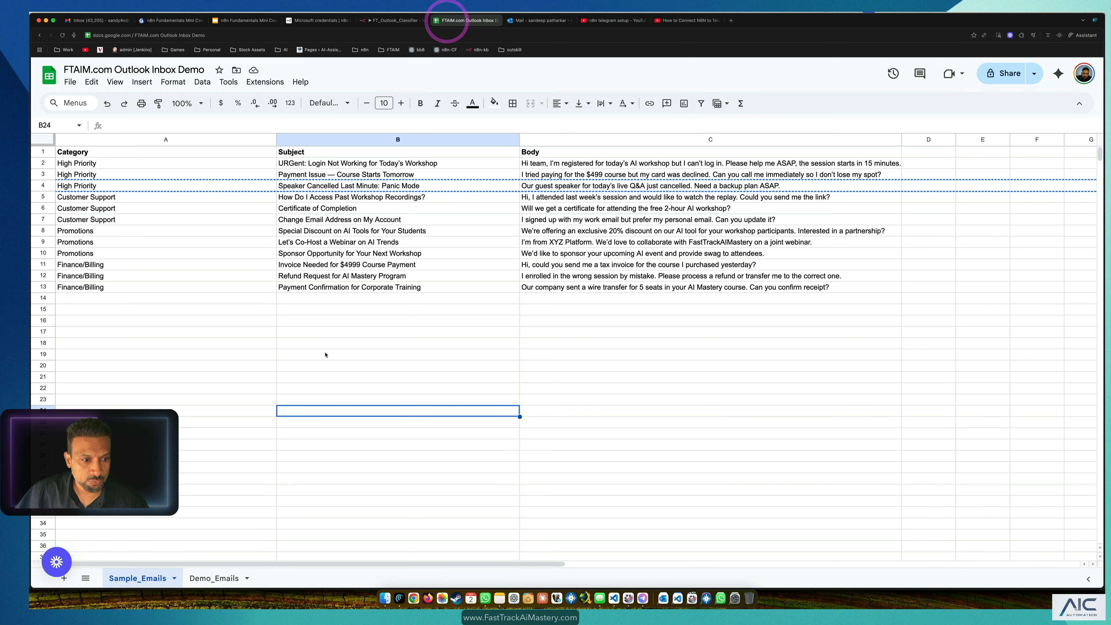
pyautogui.click(214, 578)
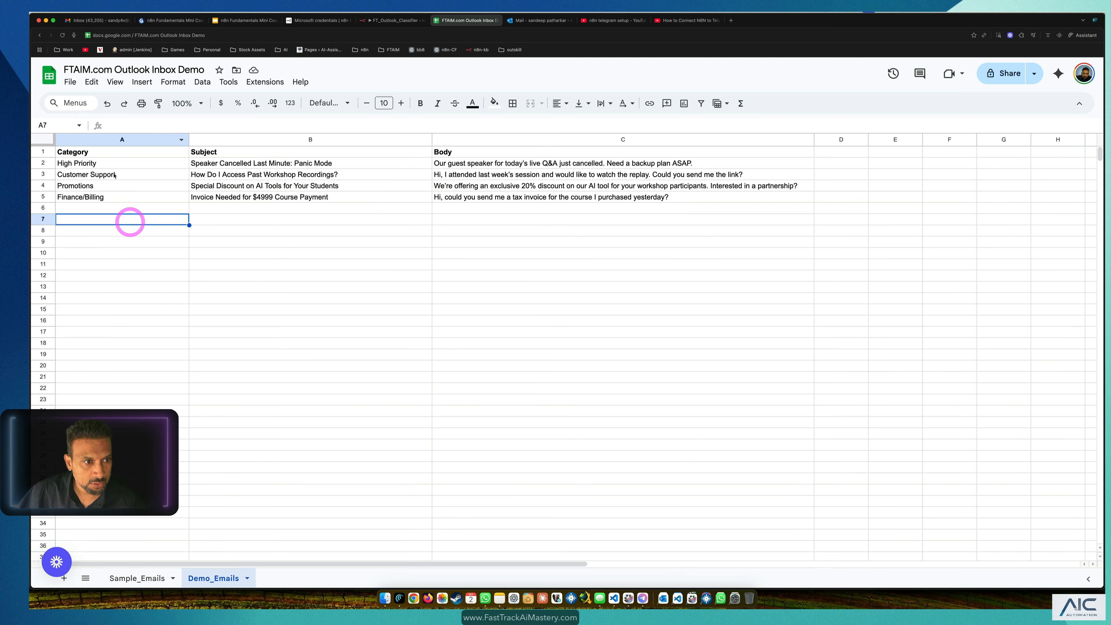
# Step: Clear rows 3–6 of Demo_Emails, keeping only 'Speaker Cancelled Last Minute: Panic Mode'
pyautogui.moveTo(110, 174); pyautogui.dragTo(794, 209)
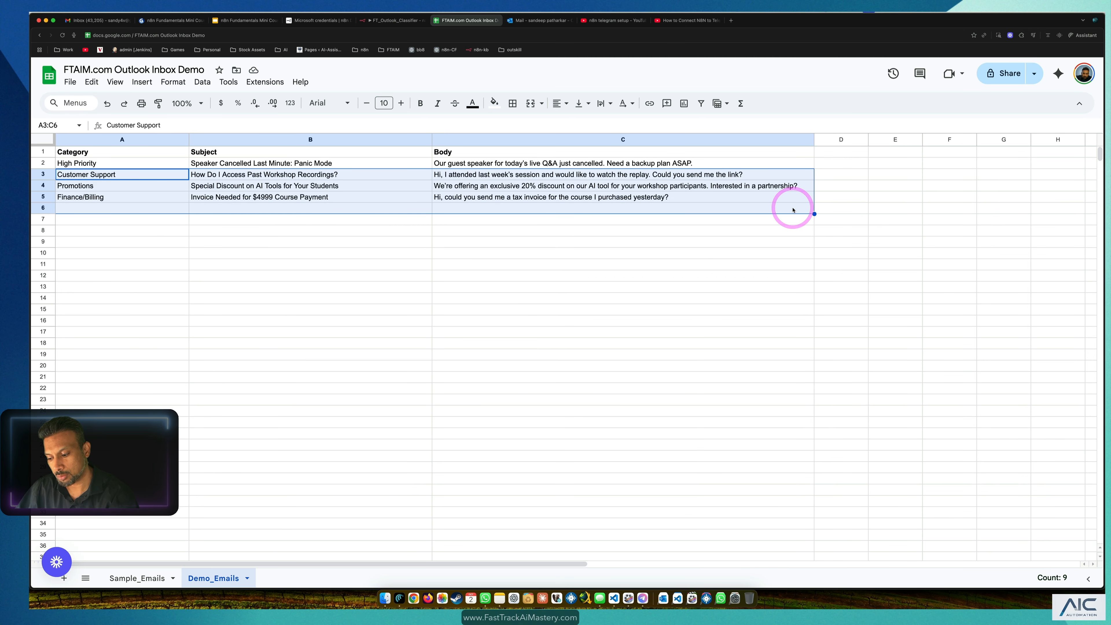
pyautogui.press('Delete')
pyautogui.click(738, 232)
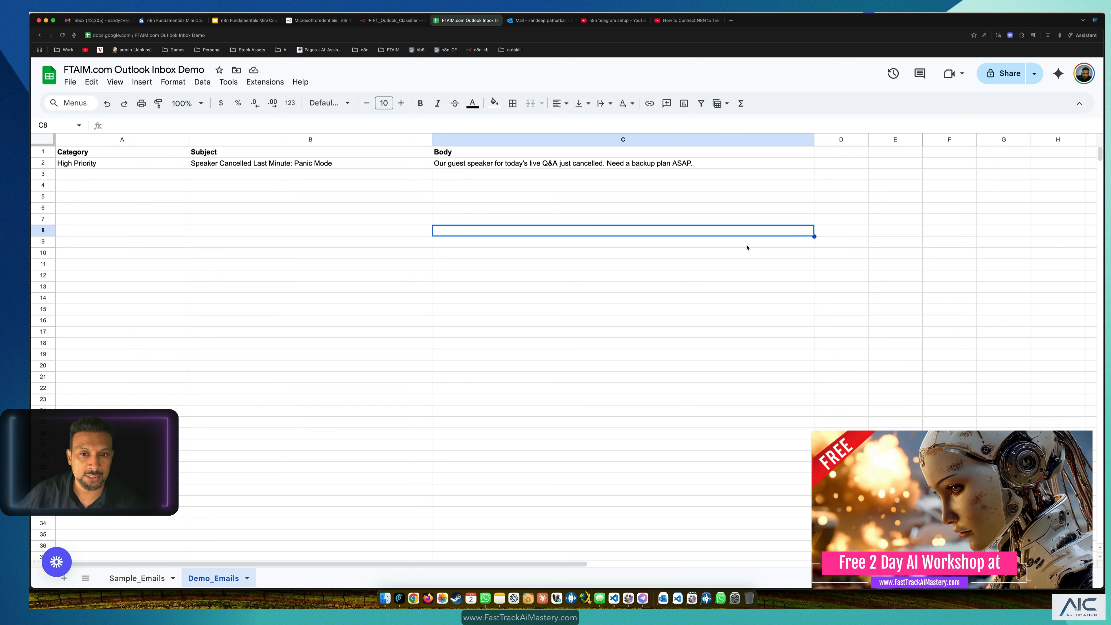
pyautogui.click(720, 291)
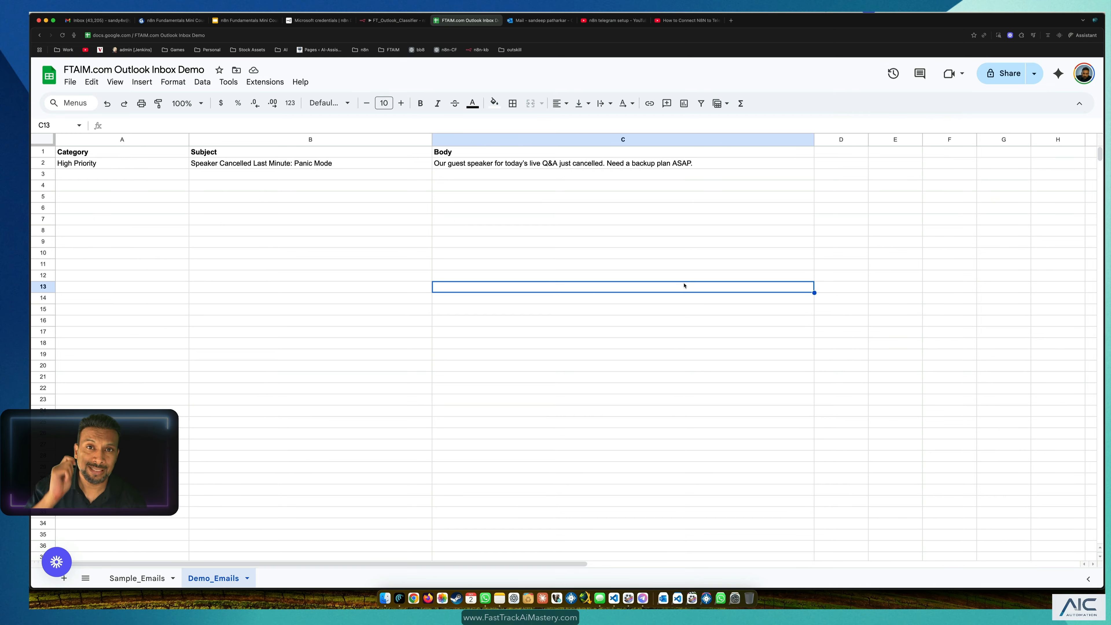
# Step: Delete the Get row(s) in sheet node, run the manual trigger, and save the workflow
pyautogui.click(382, 22)
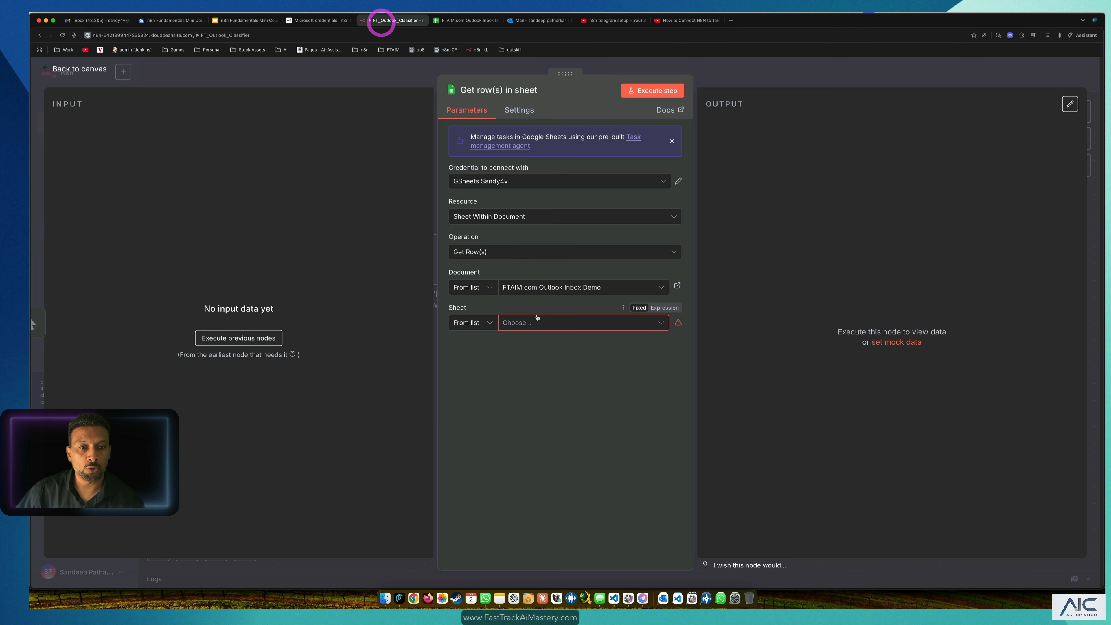
pyautogui.click(303, 82)
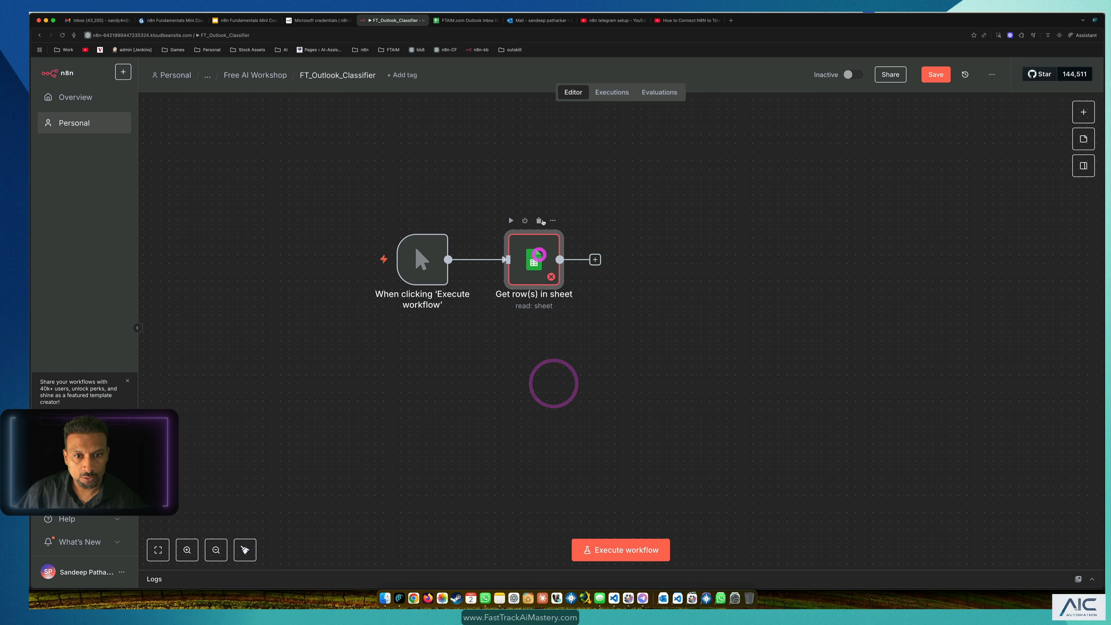
pyautogui.click(538, 220)
pyautogui.click(428, 265)
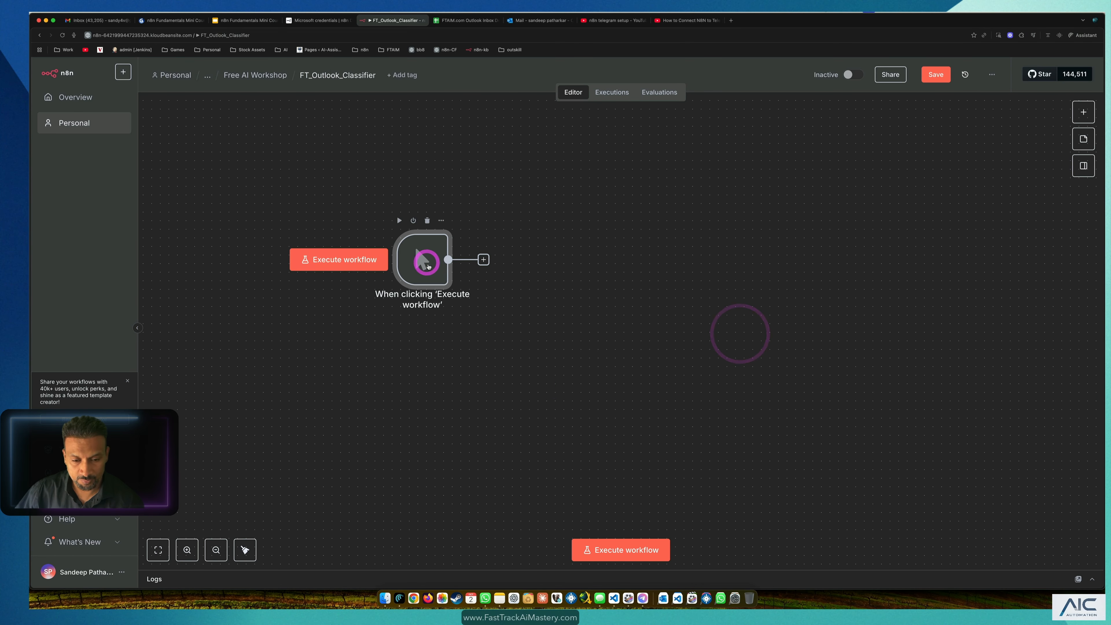
pyautogui.click(615, 552)
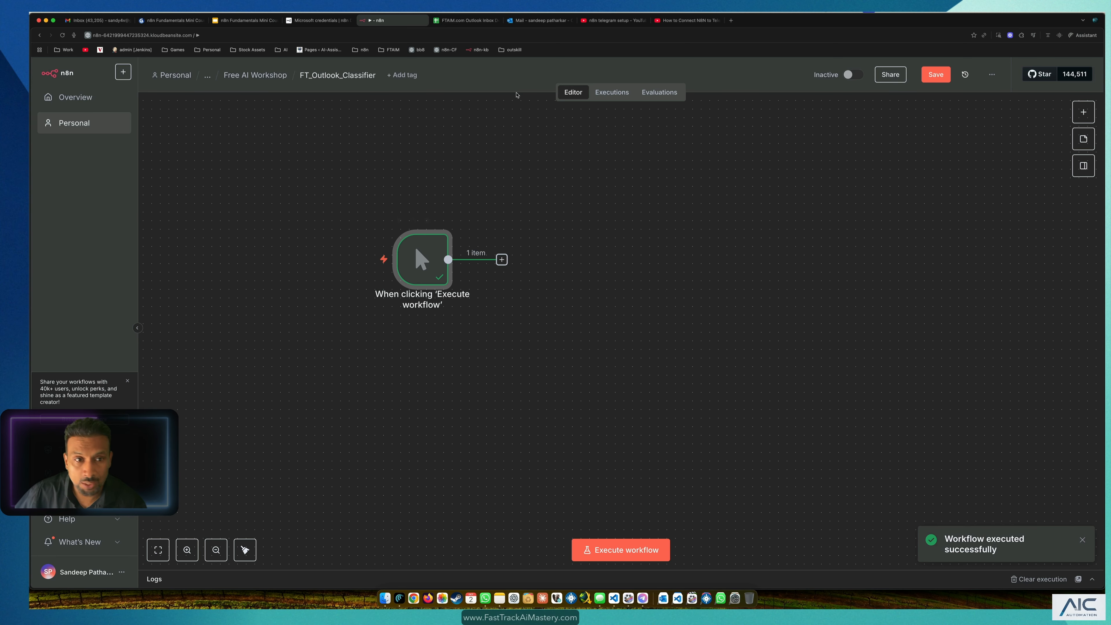
pyautogui.click(937, 74)
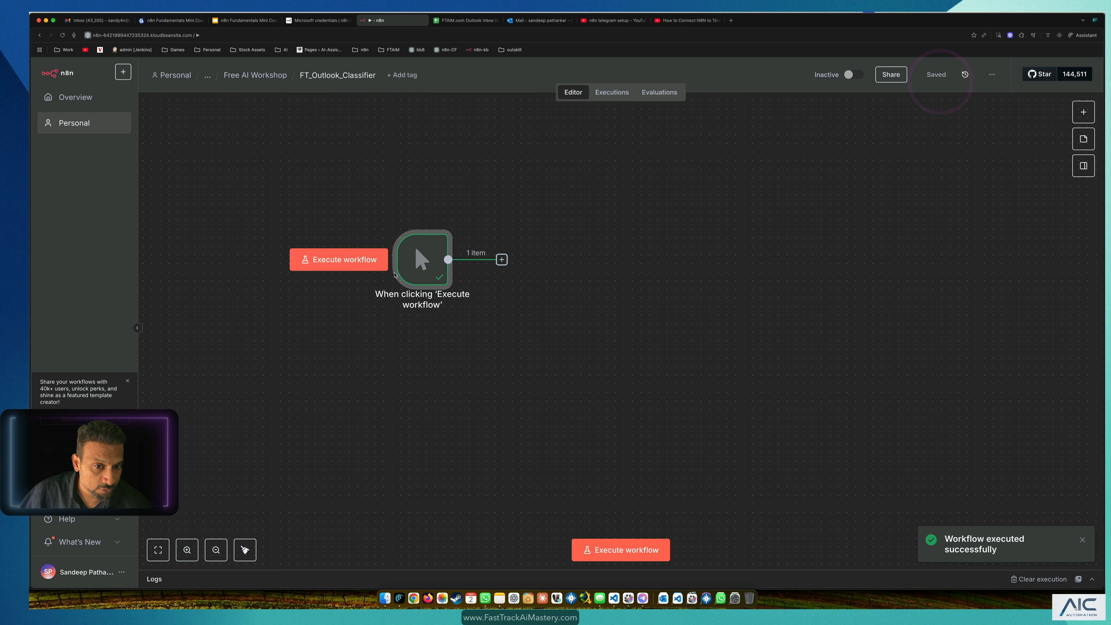
# Step: Add a Google Sheets node after the trigger using a 'sheet' search
pyautogui.moveTo(432, 279)
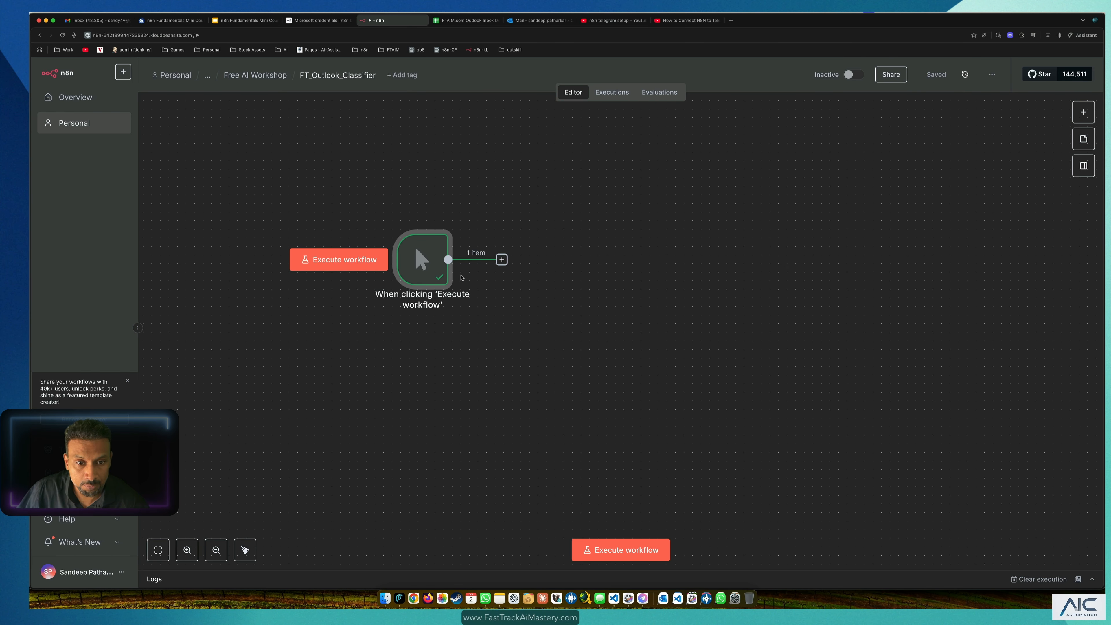
pyautogui.press('super+plus')
pyautogui.scroll(3, 417, 259)
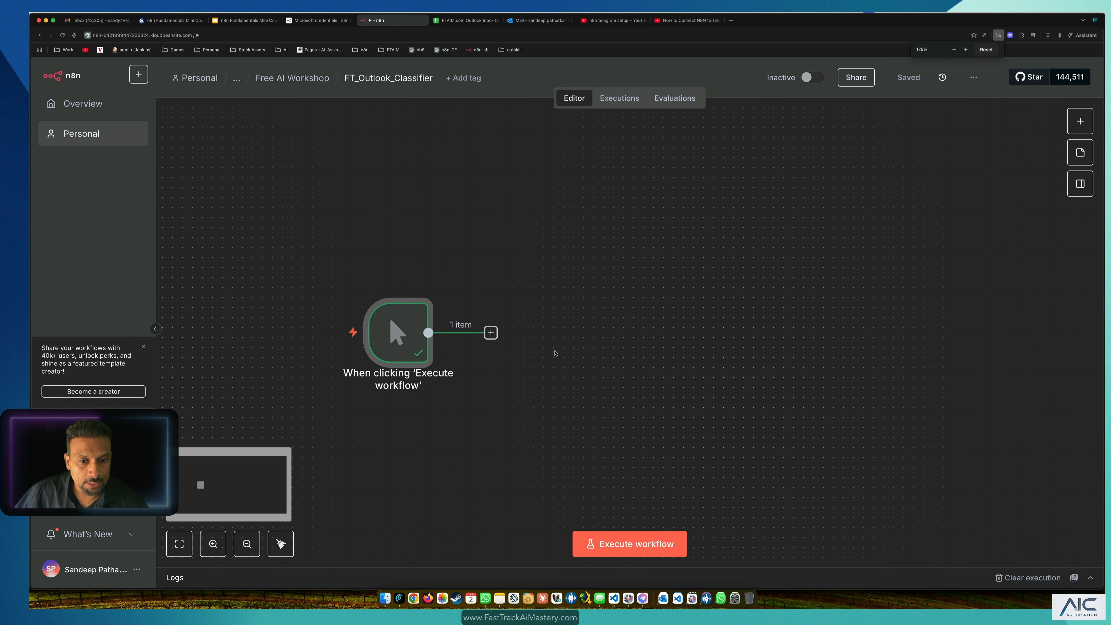
pyautogui.click(490, 331)
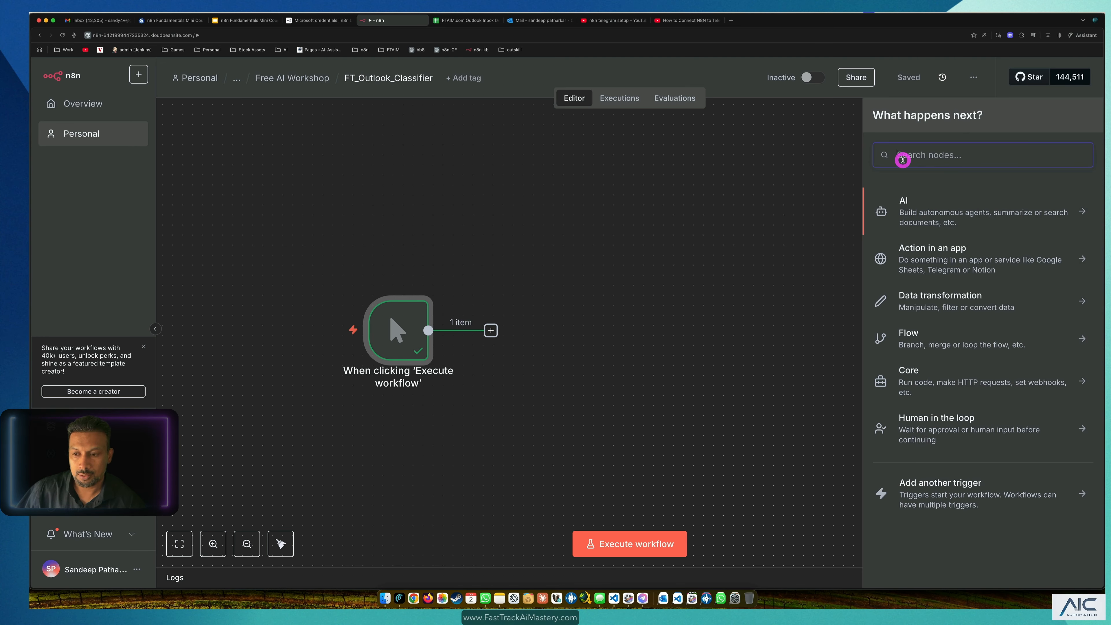
pyautogui.write('sheet')
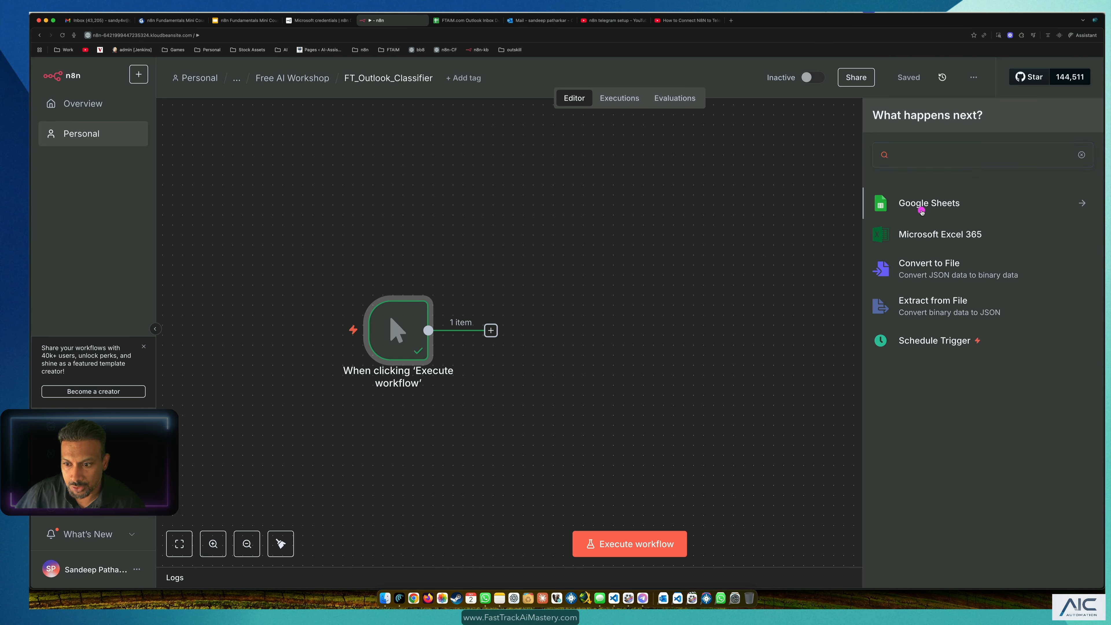
pyautogui.click(922, 211)
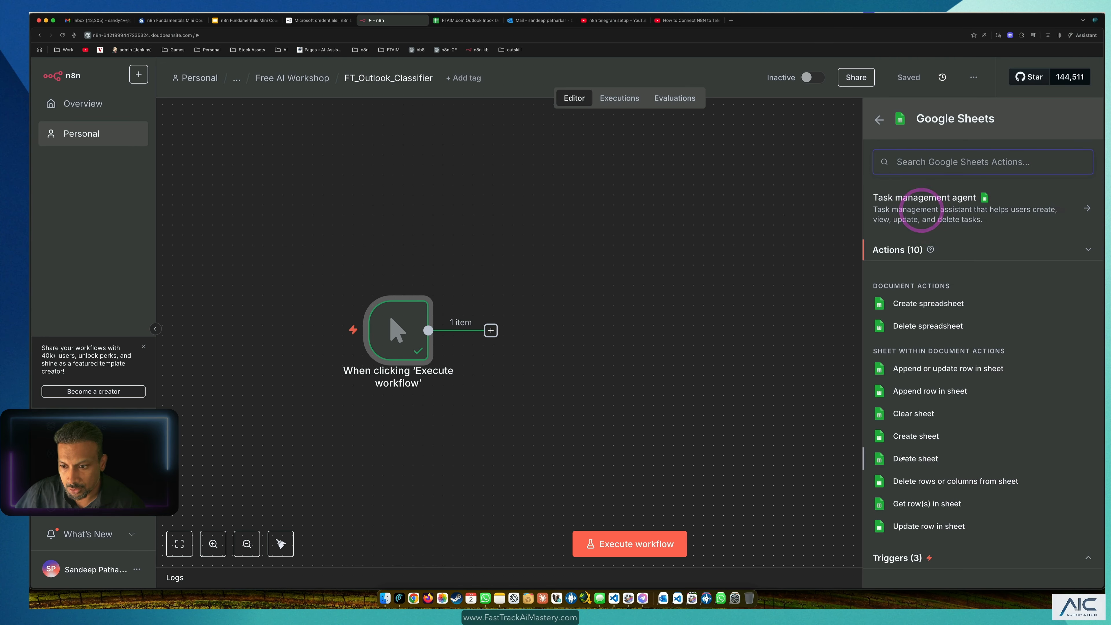
# Step: Add a Get row(s) in sheet action reading FTAIM.com Outlook Inbox Demo, sheet Demo_Emails
pyautogui.click(929, 505)
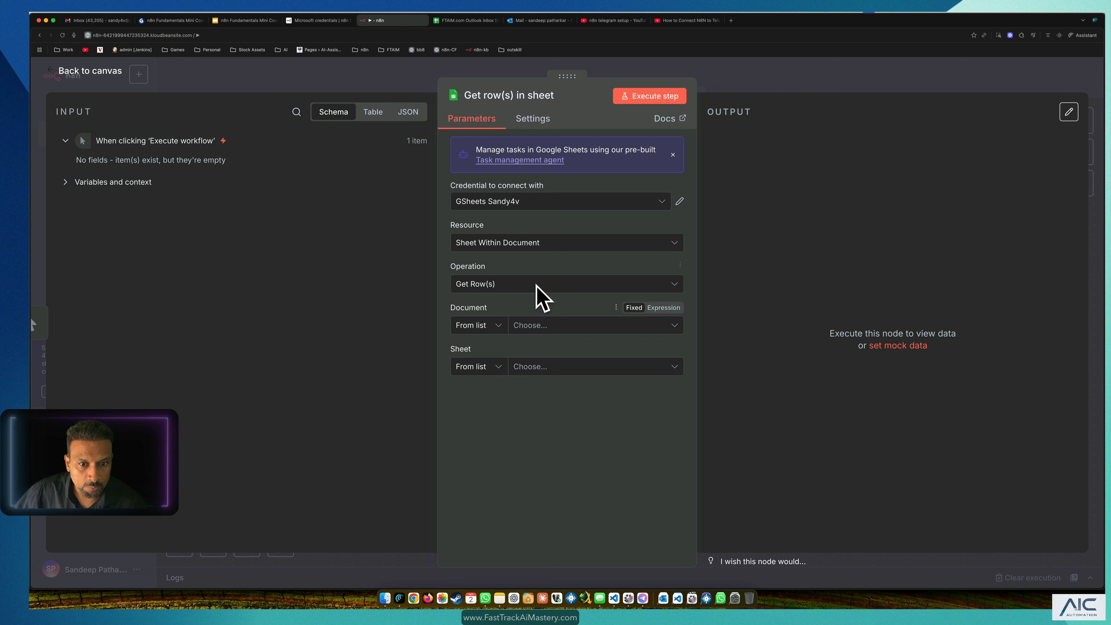
pyautogui.click(552, 323)
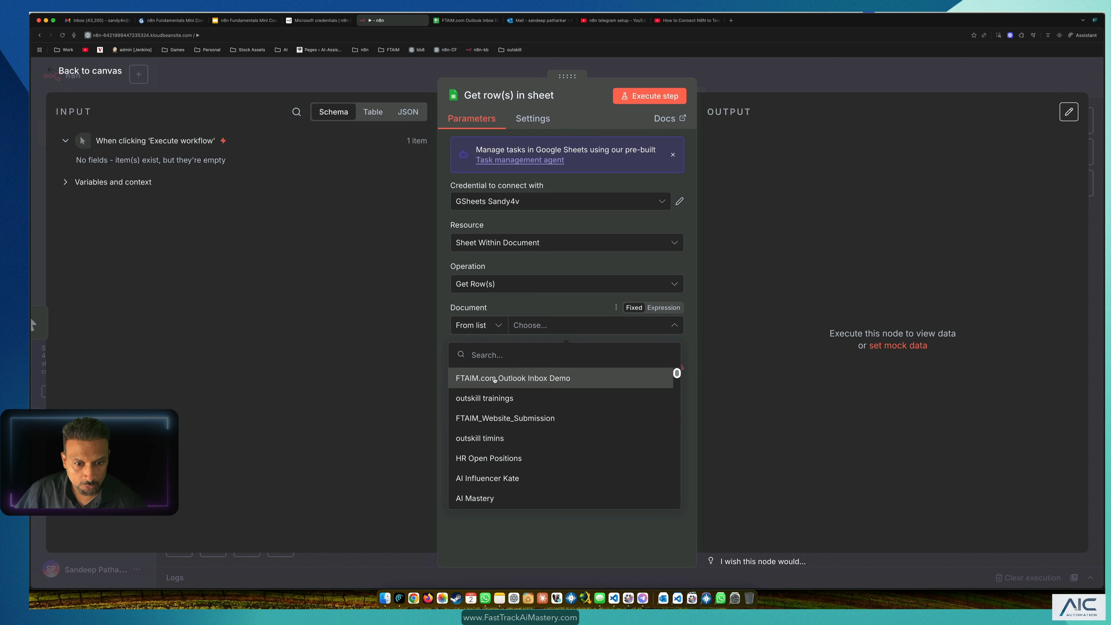
pyautogui.click(494, 379)
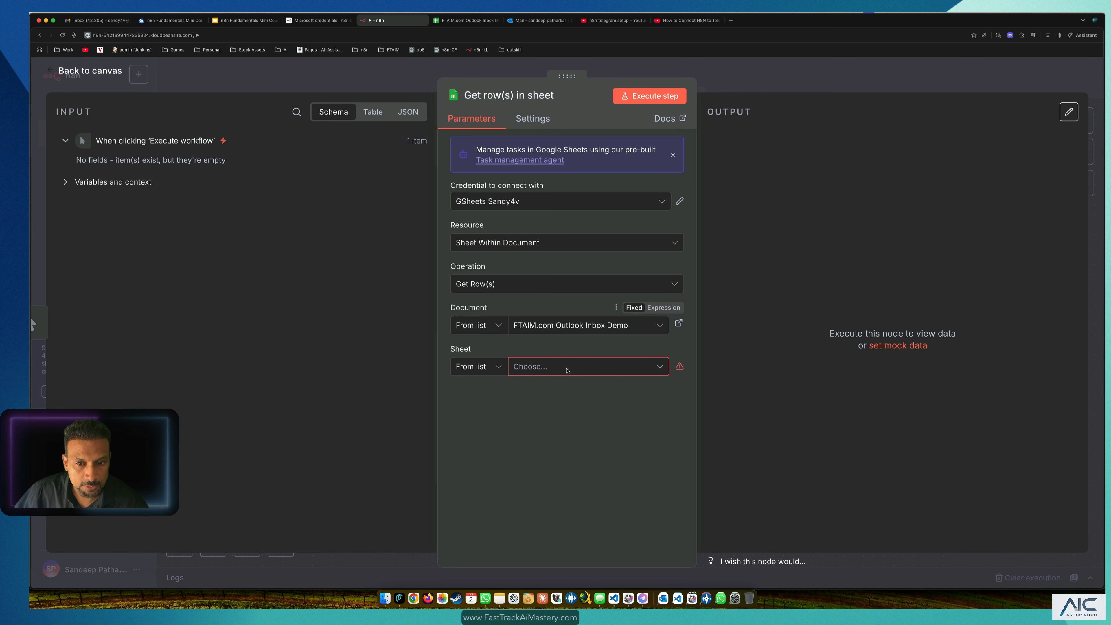
pyautogui.click(571, 373)
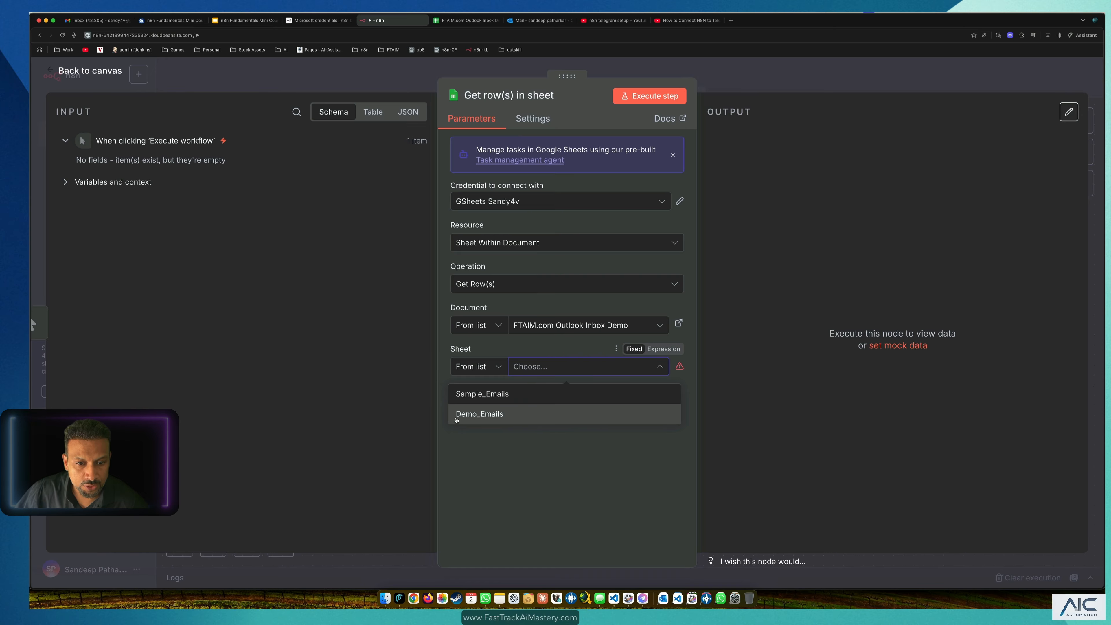
pyautogui.click(470, 420)
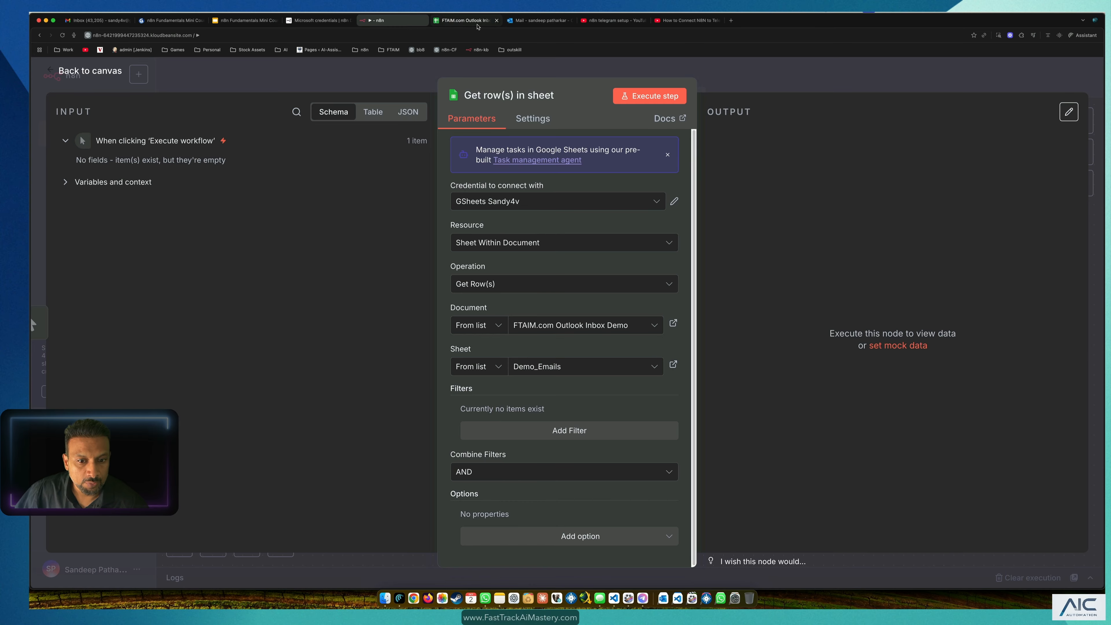
# Step: Check the Demo_Emails data in the spreadsheet, then go back to the canvas
pyautogui.click(477, 24)
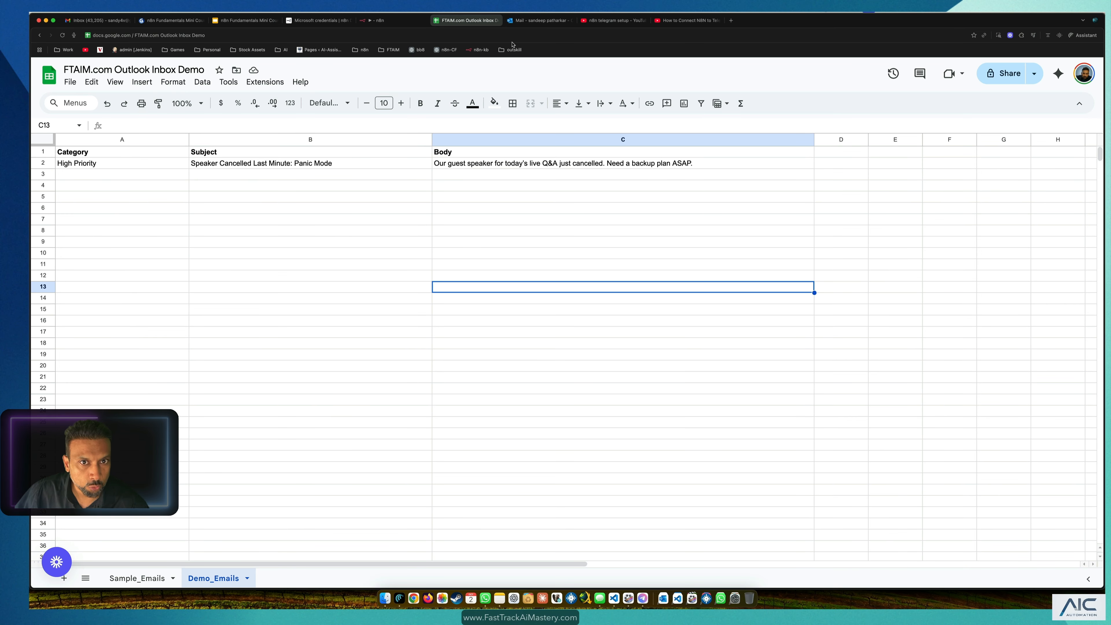
pyautogui.click(496, 20)
pyautogui.click(382, 20)
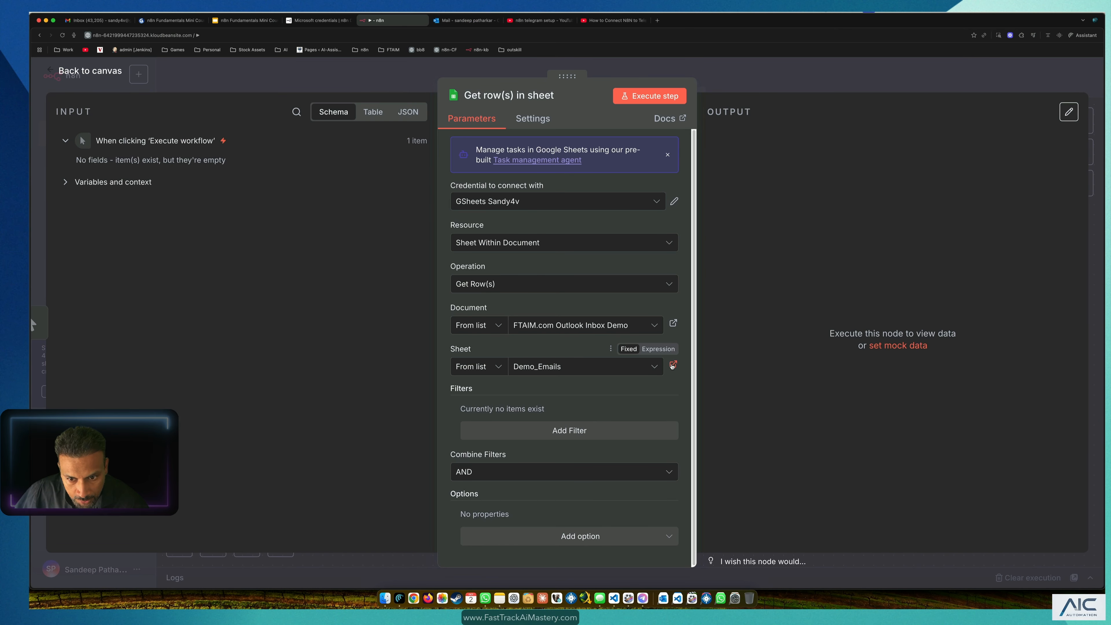
pyautogui.click(673, 366)
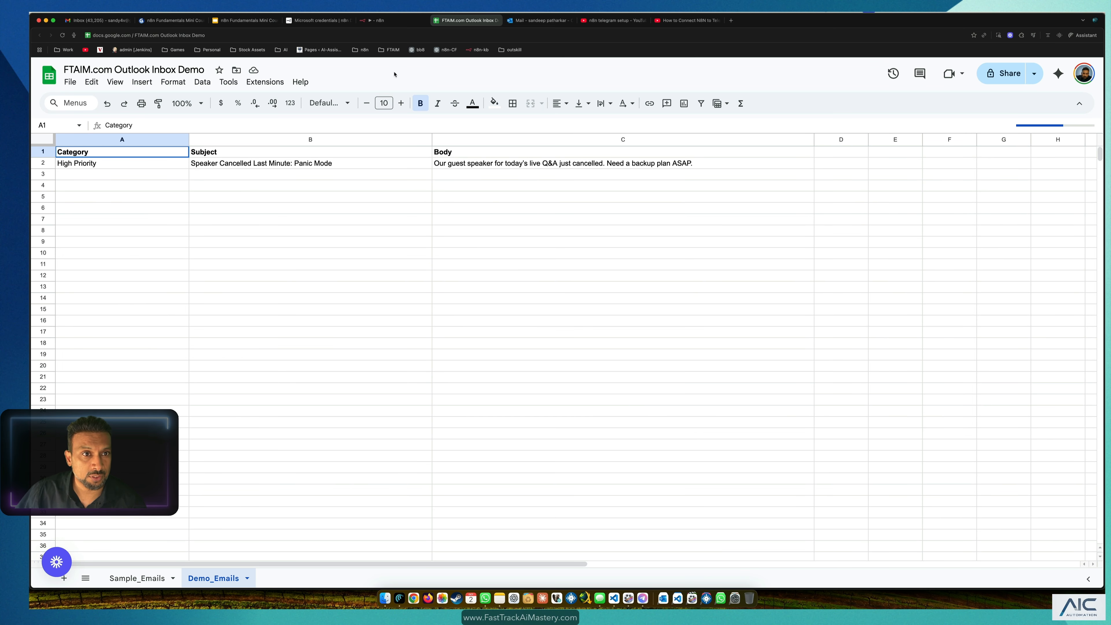
pyautogui.click(377, 20)
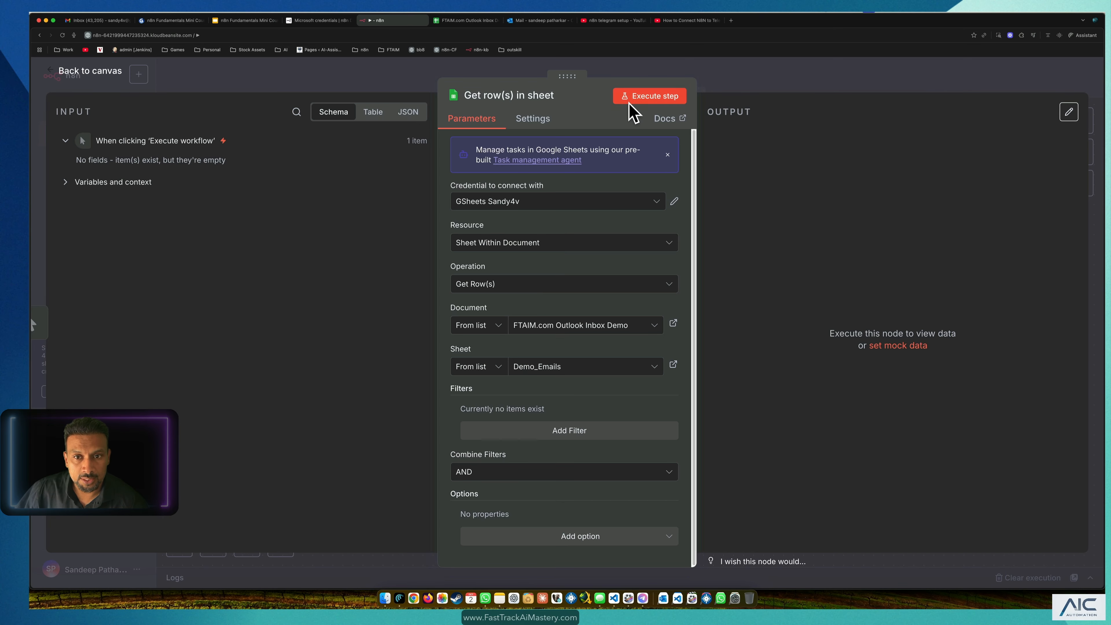
pyautogui.click(155, 82)
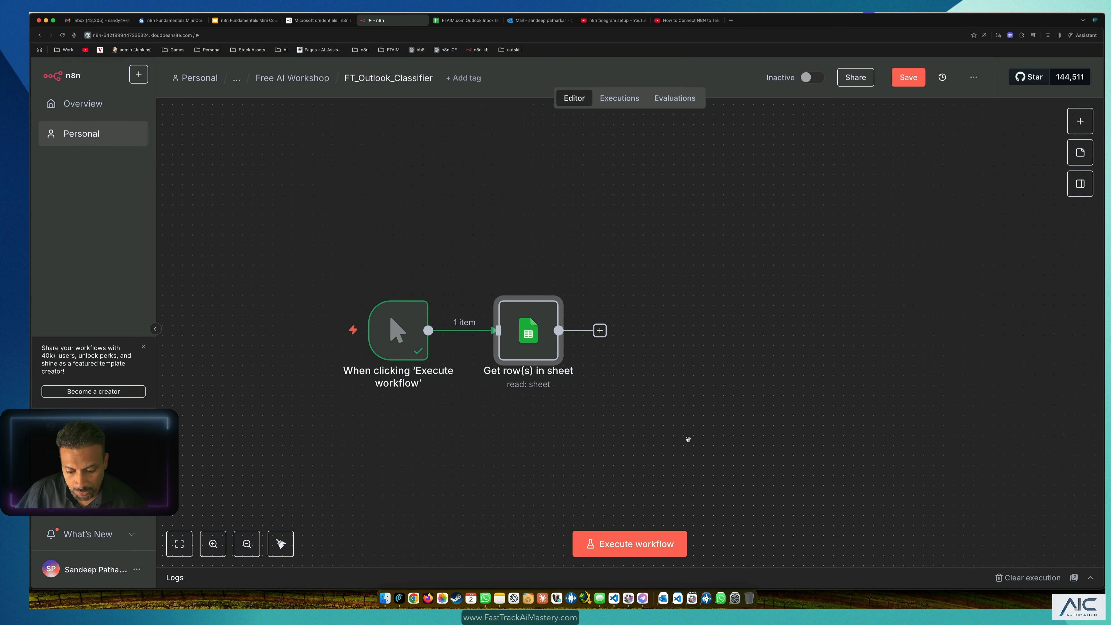
pyautogui.press('super+s')
pyautogui.click(691, 389)
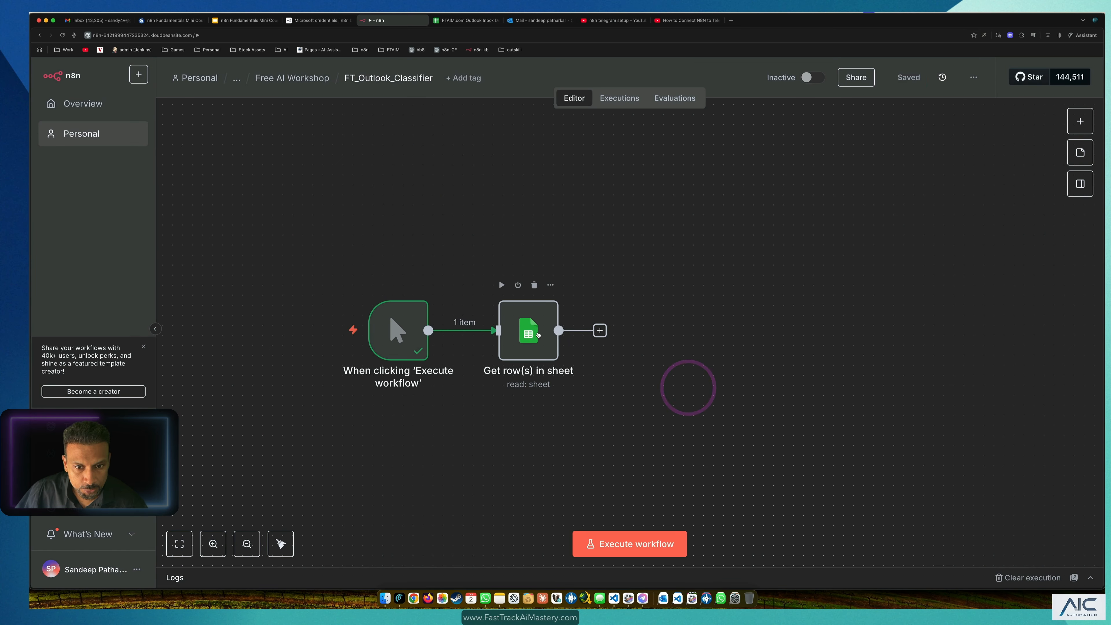
pyautogui.doubleClick(538, 336)
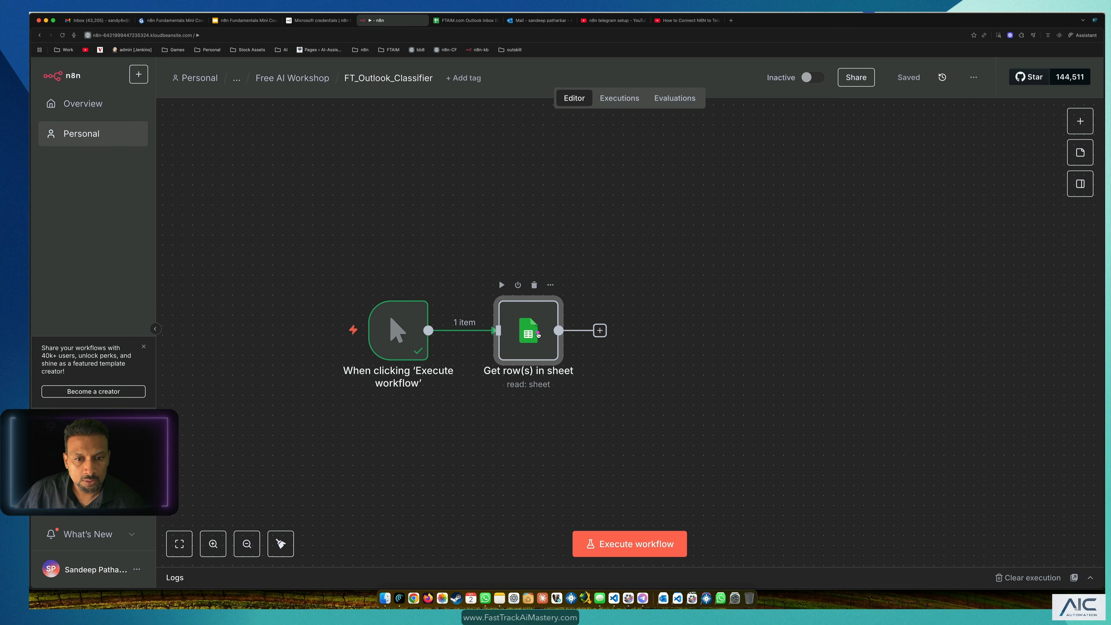
pyautogui.click(669, 100)
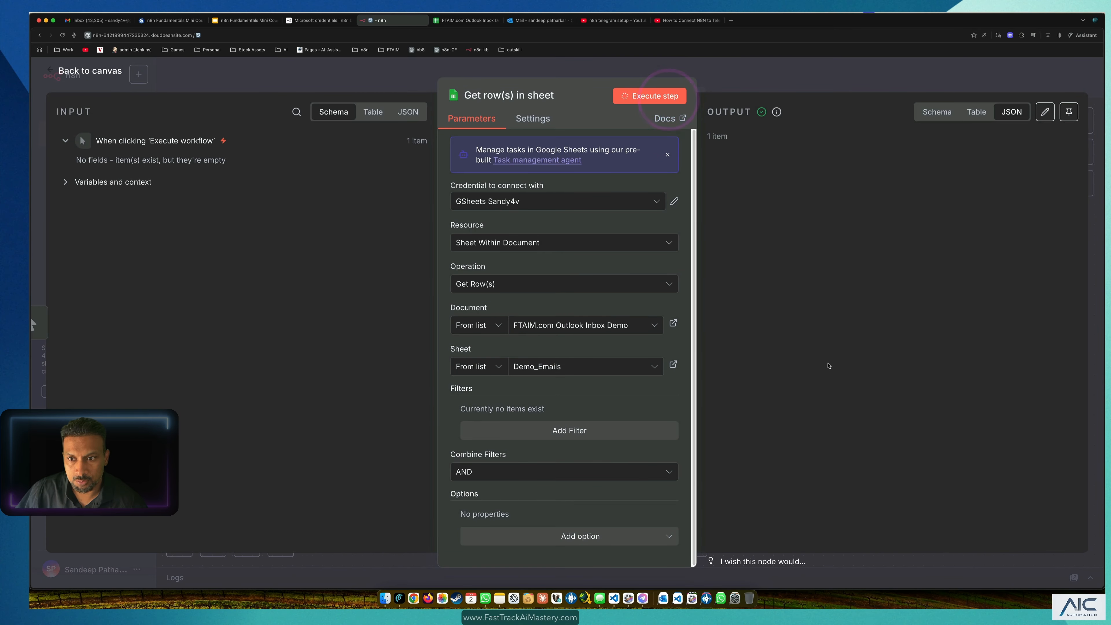
pyautogui.moveTo(784, 199); pyautogui.dragTo(841, 196)
pyautogui.click(787, 361)
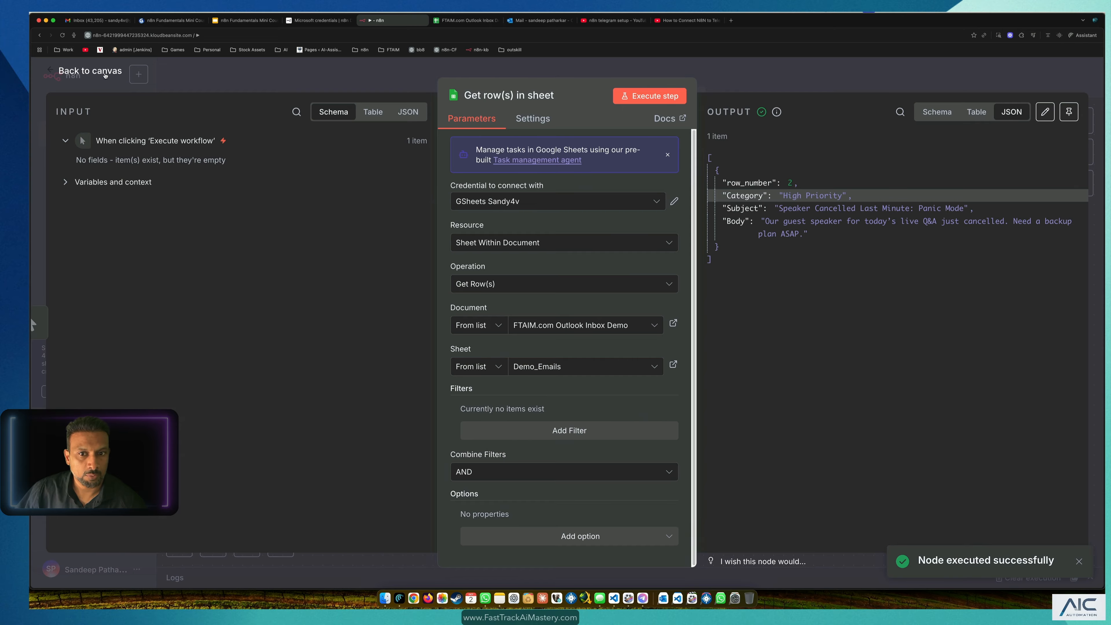
pyautogui.click(105, 72)
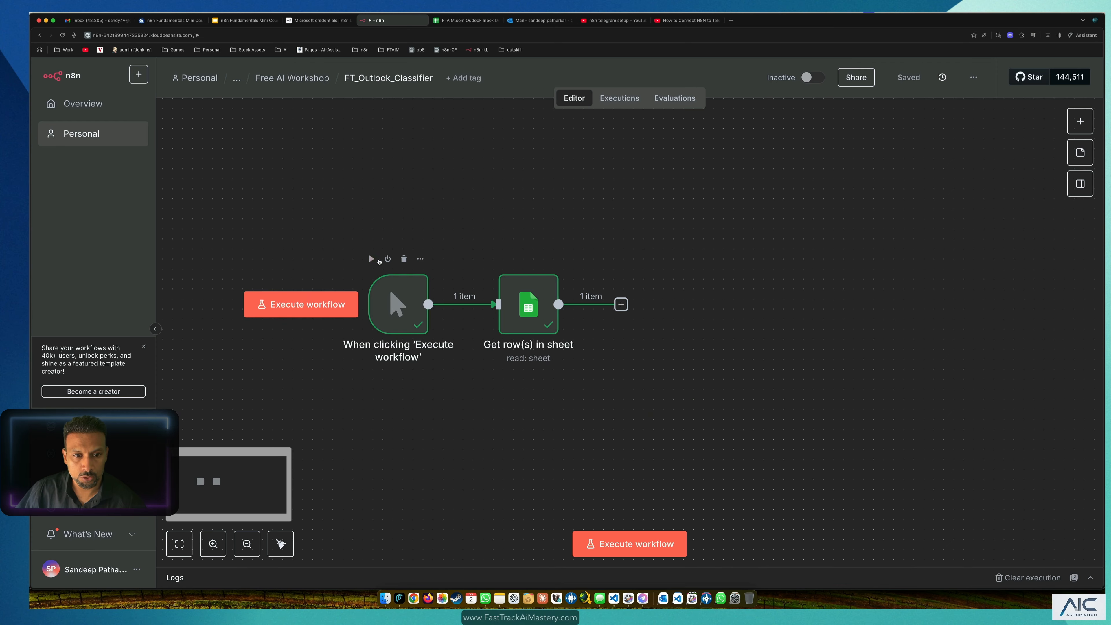
pyautogui.moveTo(328, 198); pyautogui.dragTo(438, 375)
pyautogui.click(484, 417)
pyautogui.moveTo(503, 154); pyautogui.dragTo(715, 478)
pyautogui.click(839, 445)
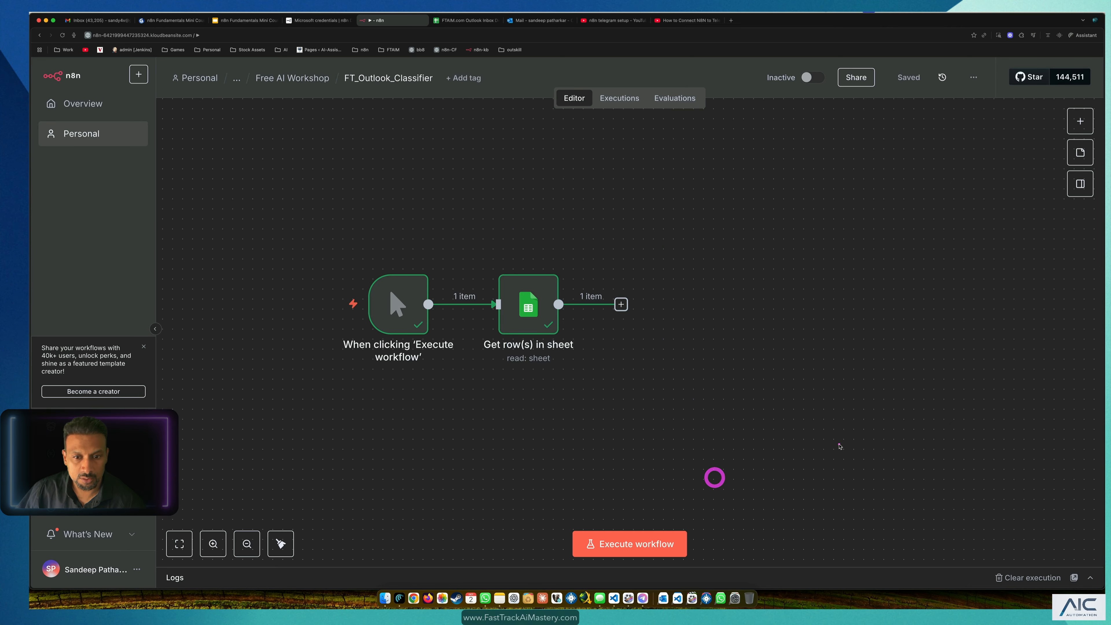
pyautogui.click(823, 438)
pyautogui.click(663, 432)
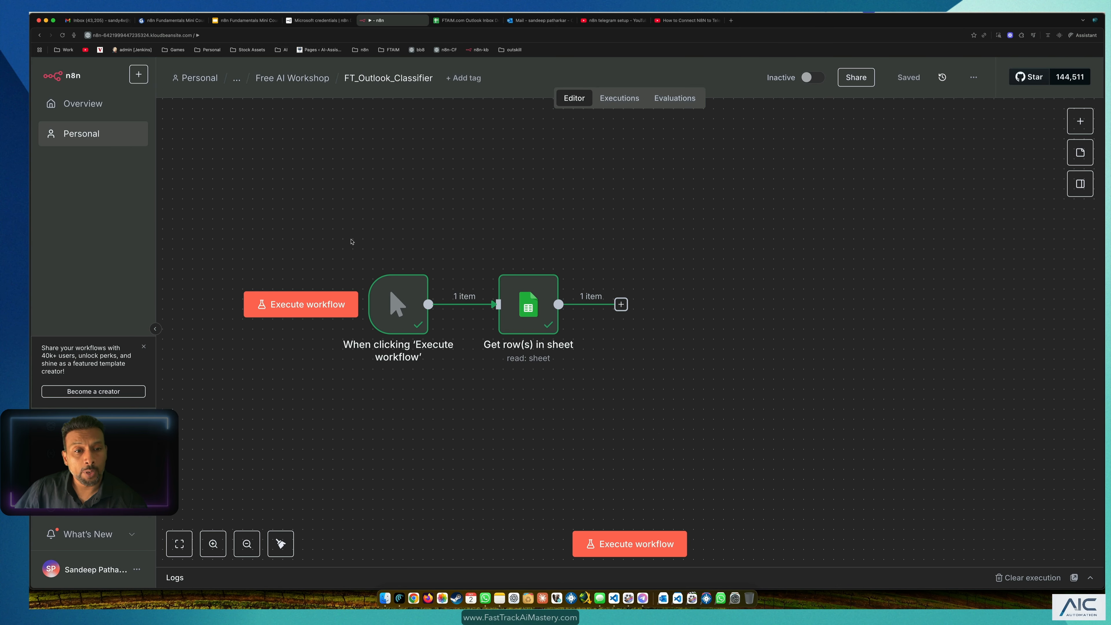
pyautogui.moveTo(304, 179); pyautogui.dragTo(916, 432)
pyautogui.click(939, 422)
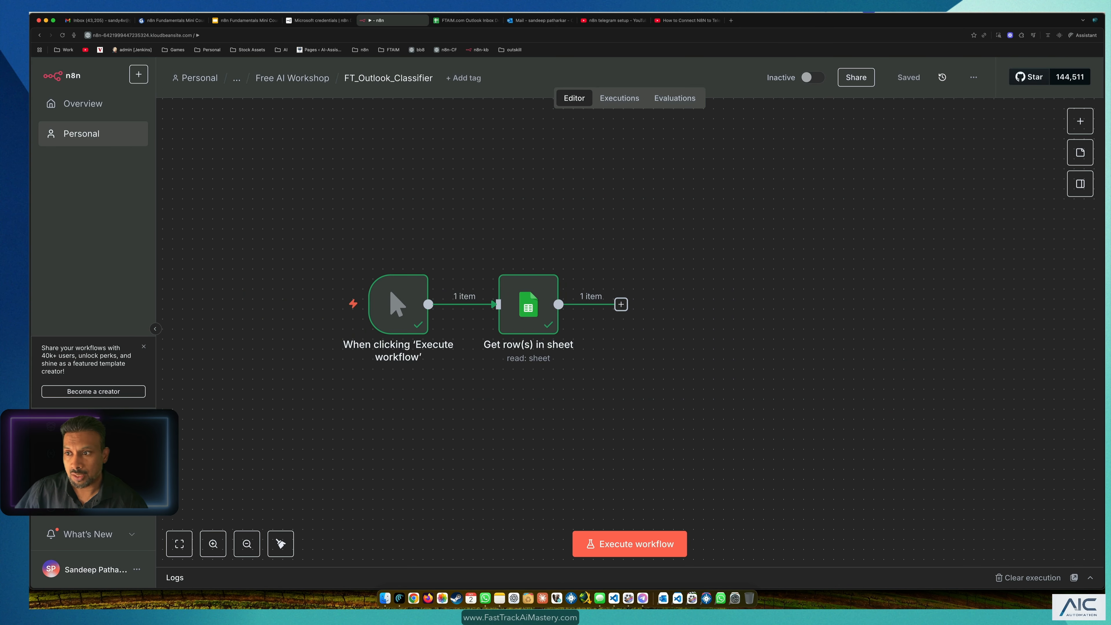
# Step: Add a sticky note above the trigger node and enlarge it
pyautogui.click(1081, 160)
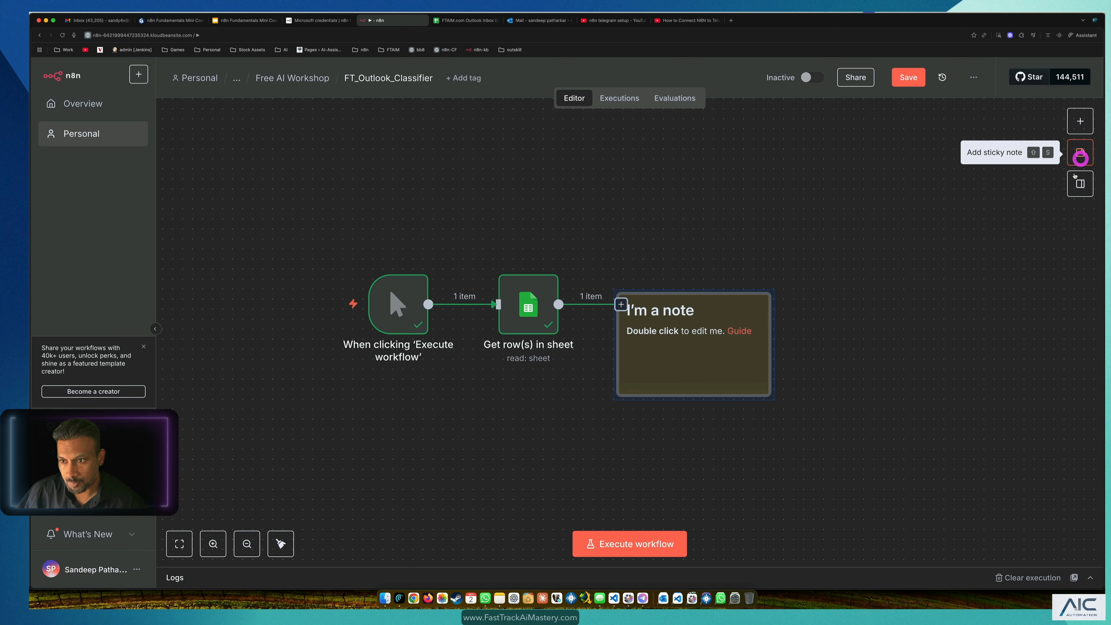
pyautogui.moveTo(717, 348); pyautogui.dragTo(332, 227)
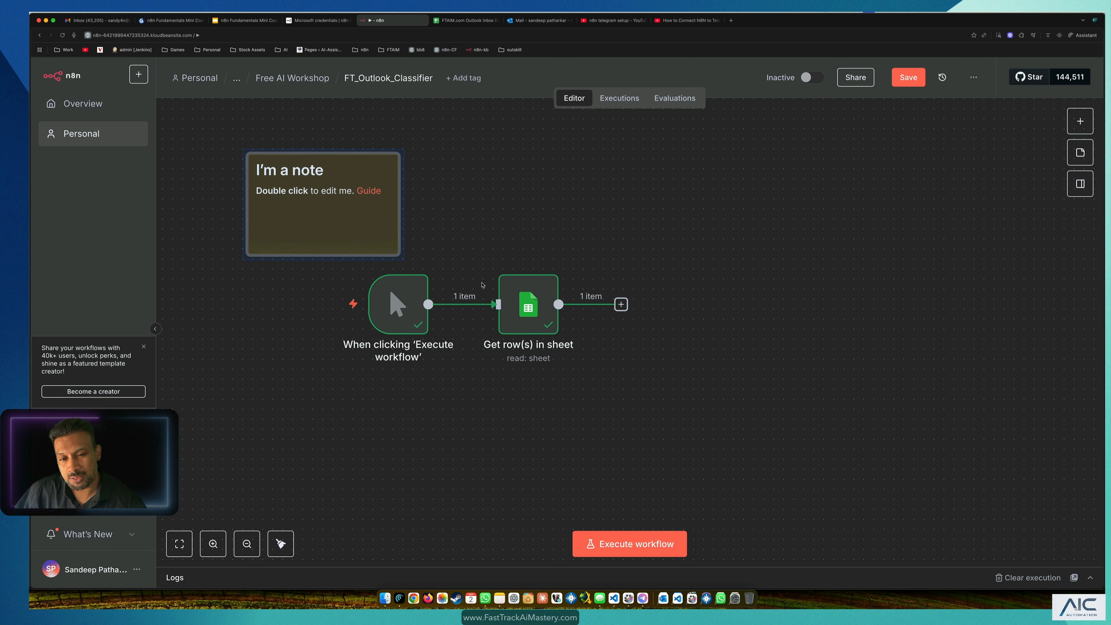
pyautogui.click(333, 188)
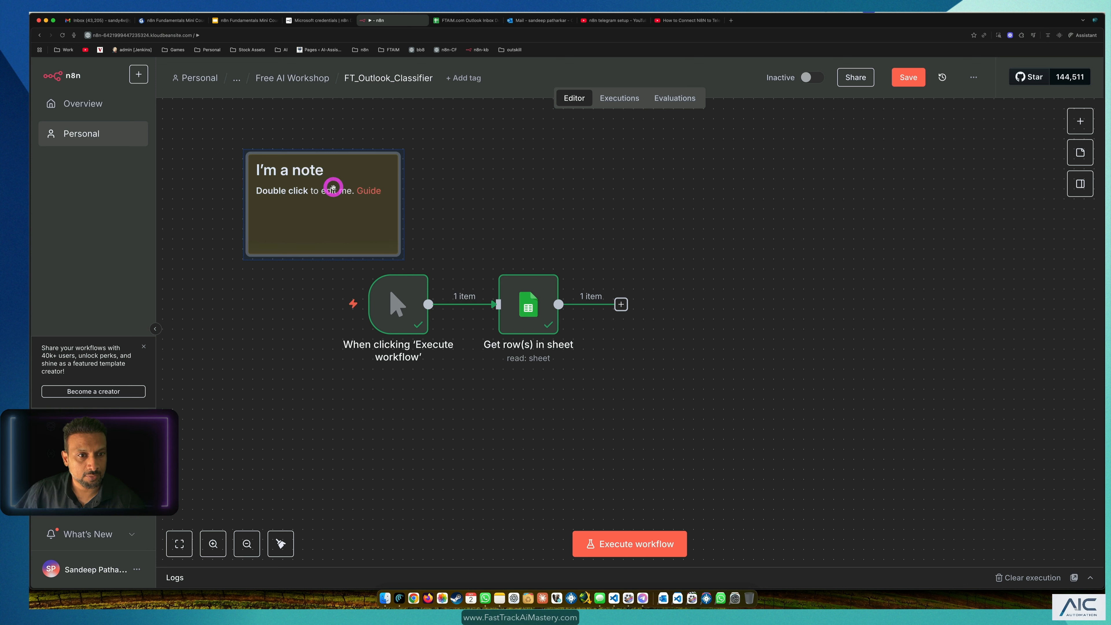
pyautogui.click(322, 172)
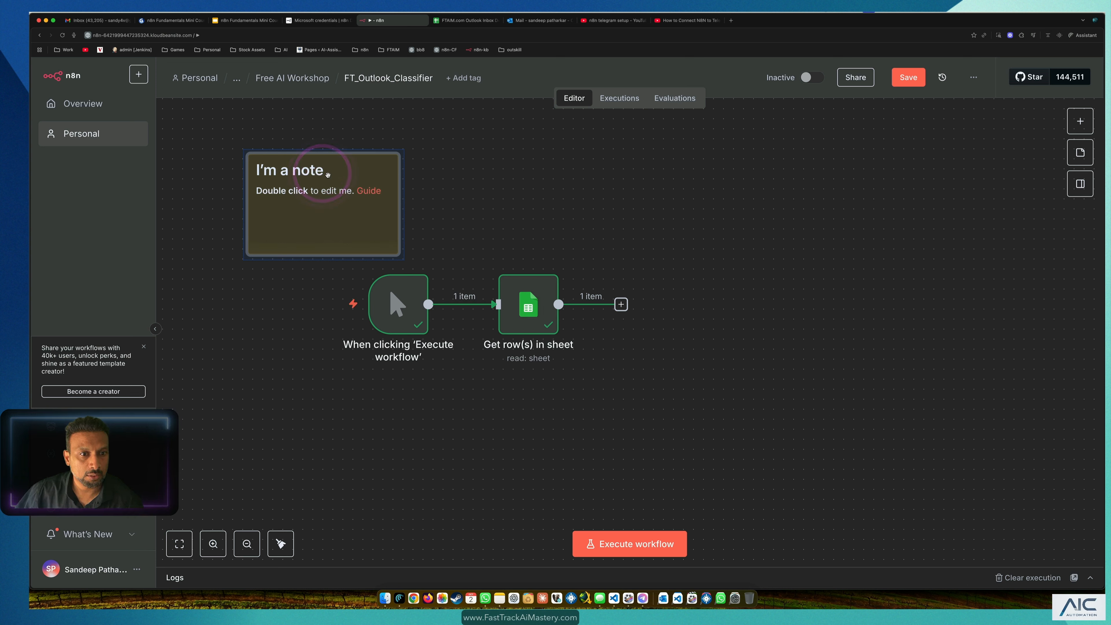
pyautogui.click(607, 201)
pyautogui.doubleClick(320, 218)
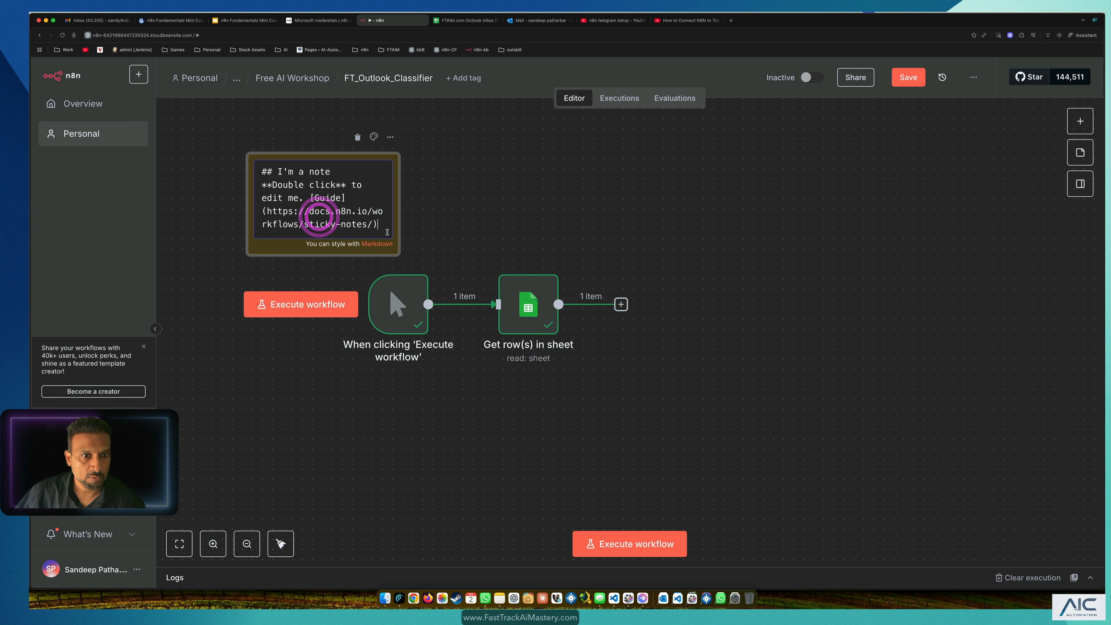
pyautogui.moveTo(278, 172); pyautogui.dragTo(332, 172)
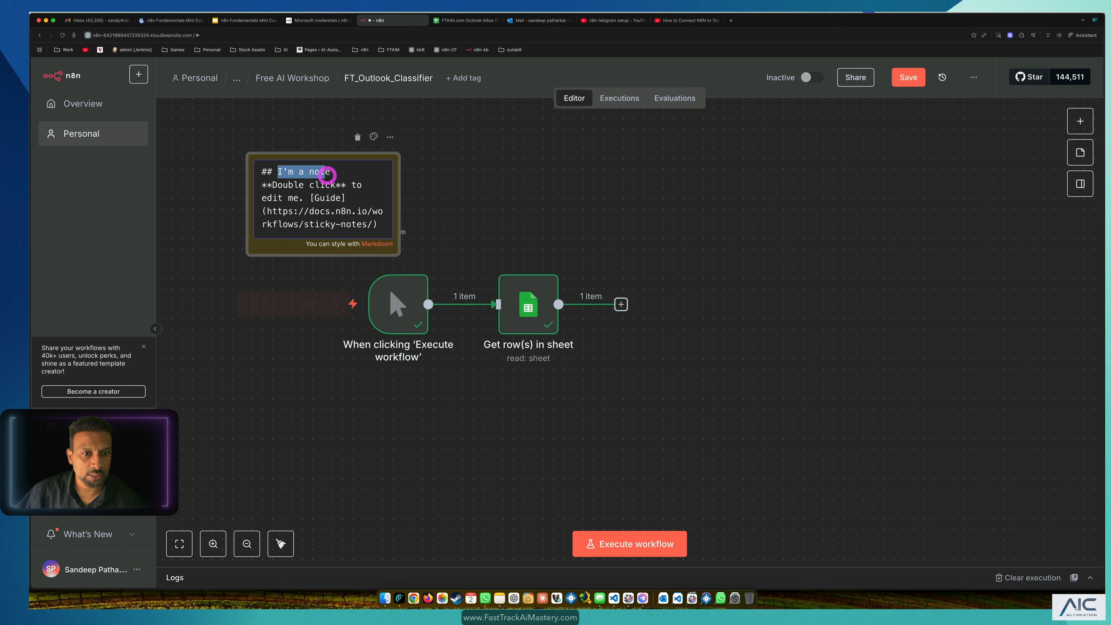
pyautogui.moveTo(399, 256); pyautogui.dragTo(456, 265)
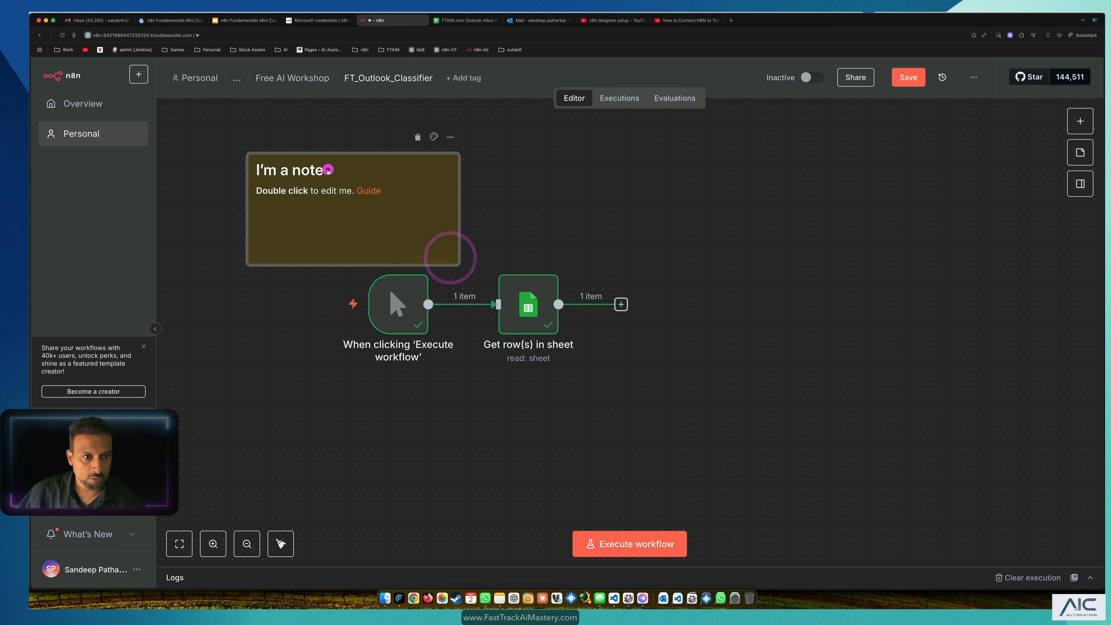
# Step: Replace the note's 'I'm a note' heading with 'Send Emails automatically'
pyautogui.doubleClick(326, 171)
pyautogui.click(279, 171)
pyautogui.moveTo(279, 171); pyautogui.dragTo(336, 171)
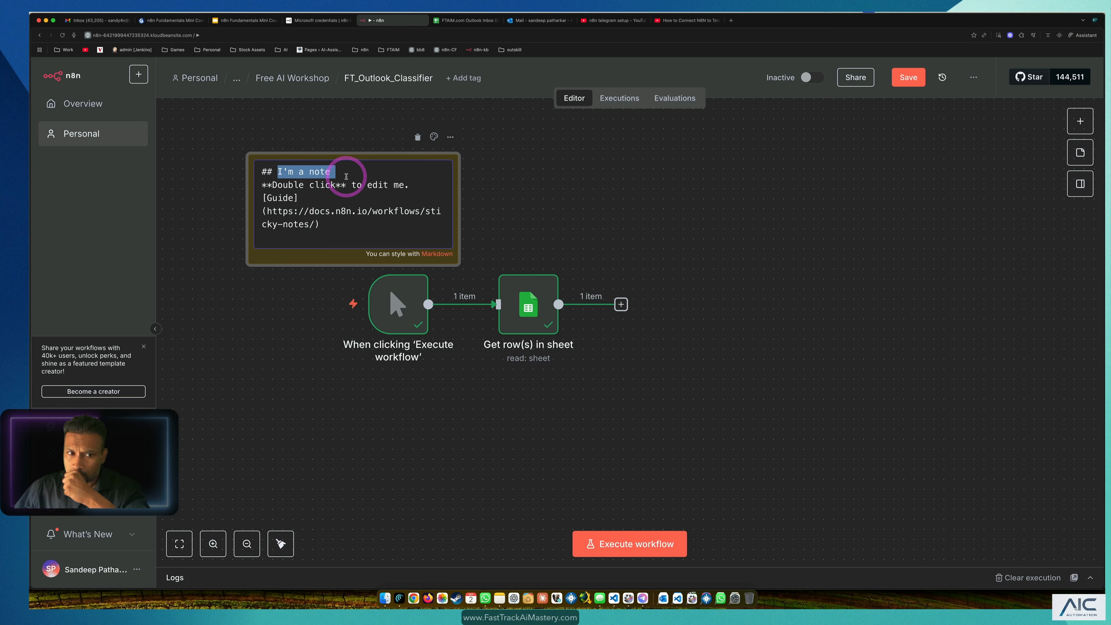
pyautogui.write('Emails')
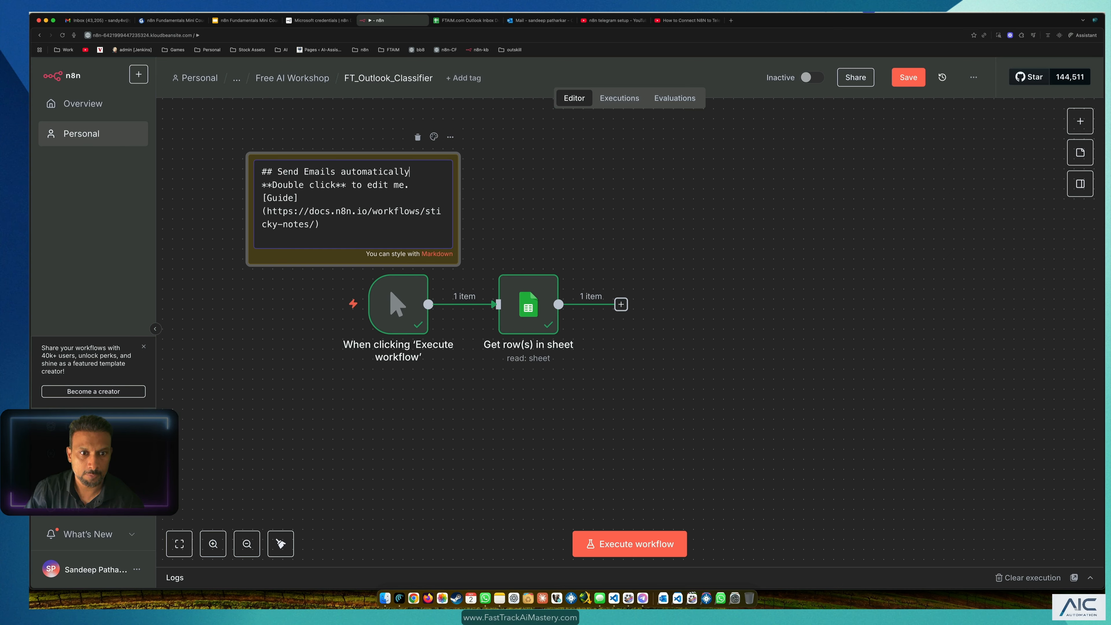
pyautogui.click(565, 206)
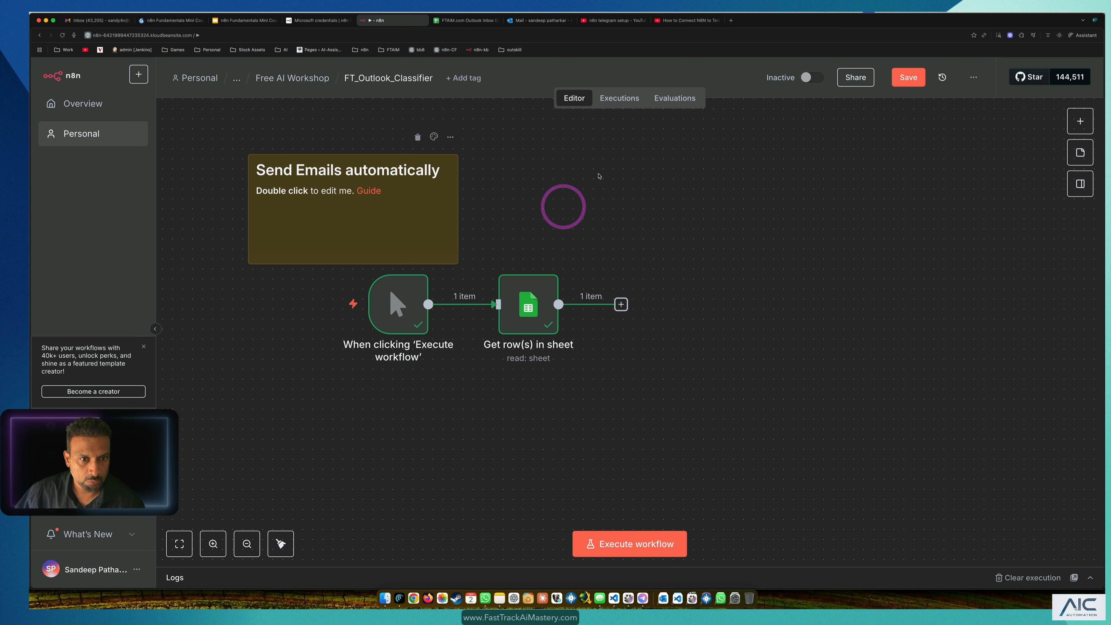
# Step: Write the note body 'to test the Email classifier' with steps: rows from Google Sheet, emails to Outlook
pyautogui.doubleClick(364, 232)
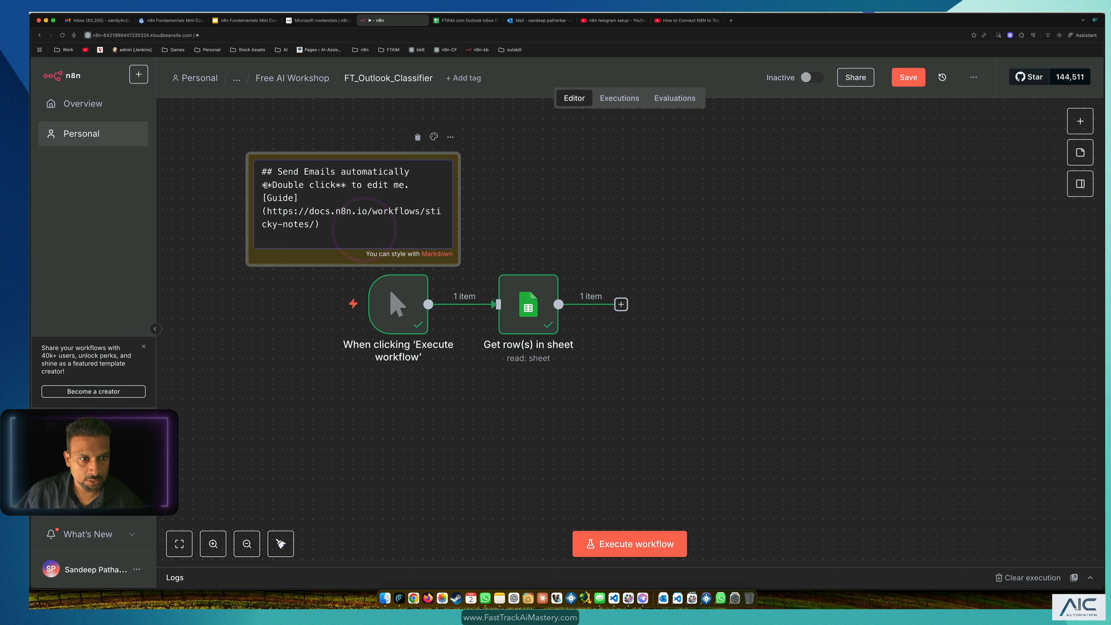
pyautogui.moveTo(271, 185); pyautogui.dragTo(404, 226)
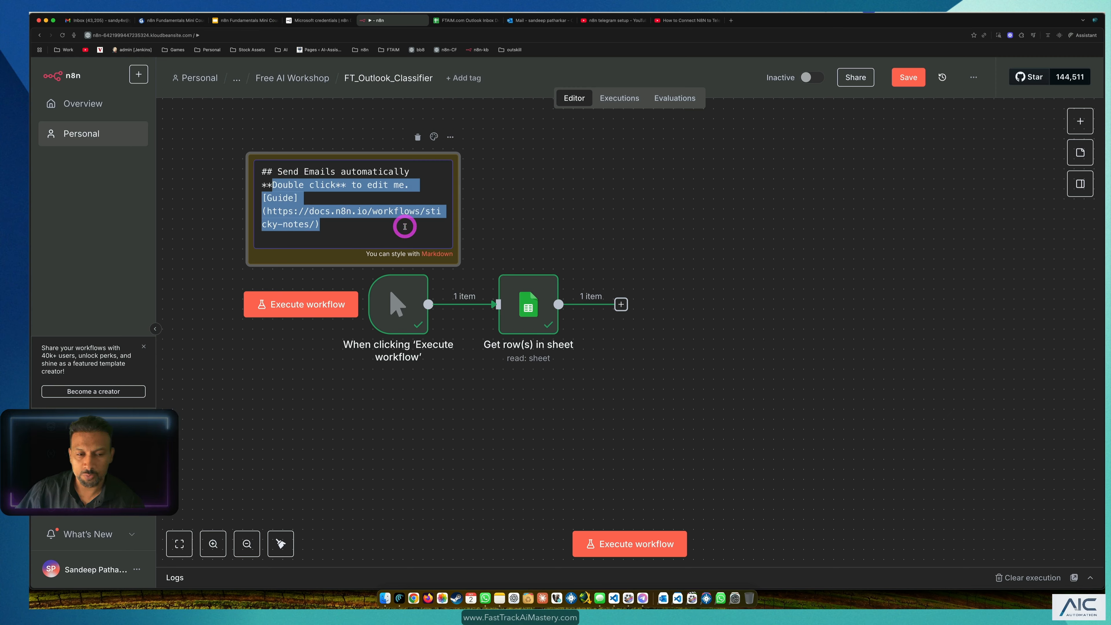
pyautogui.write('to test ')
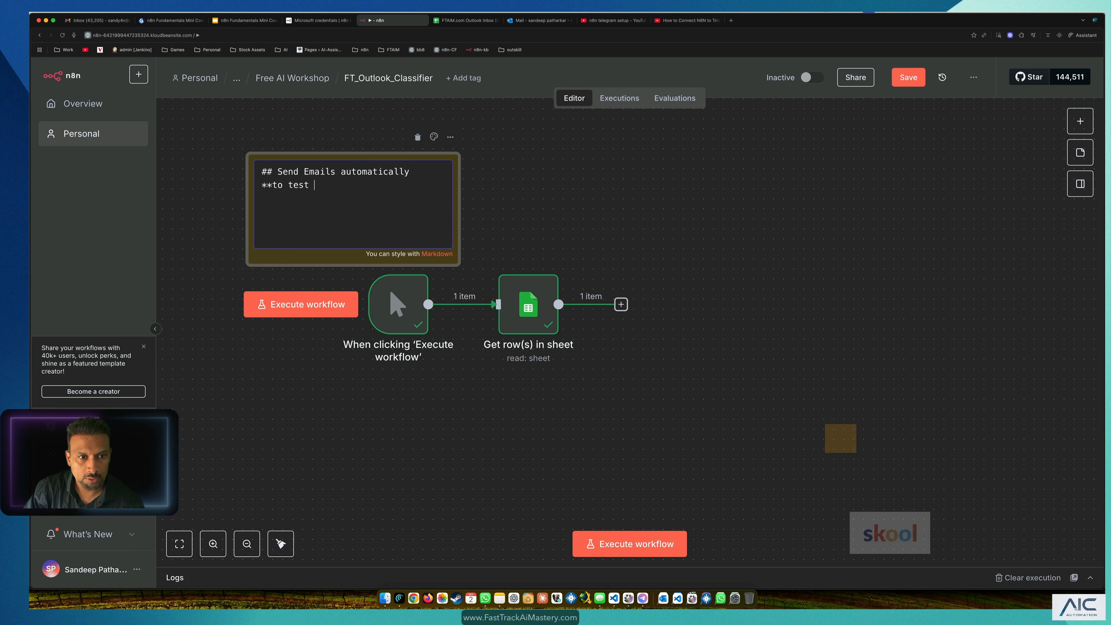
pyautogui.write('the Emai')
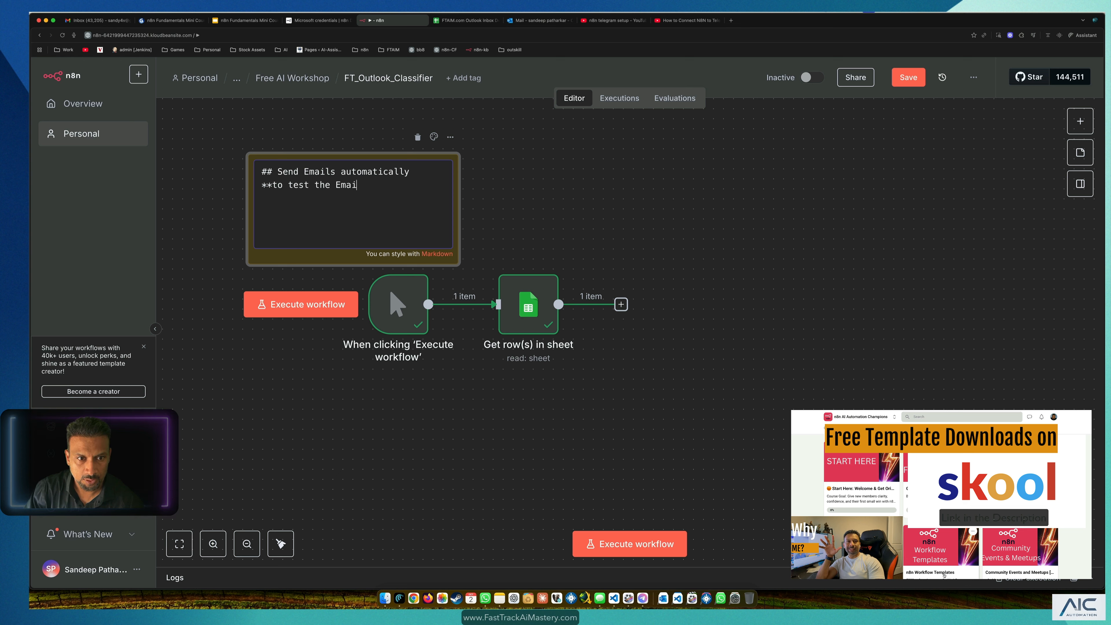
pyautogui.write('l classif')
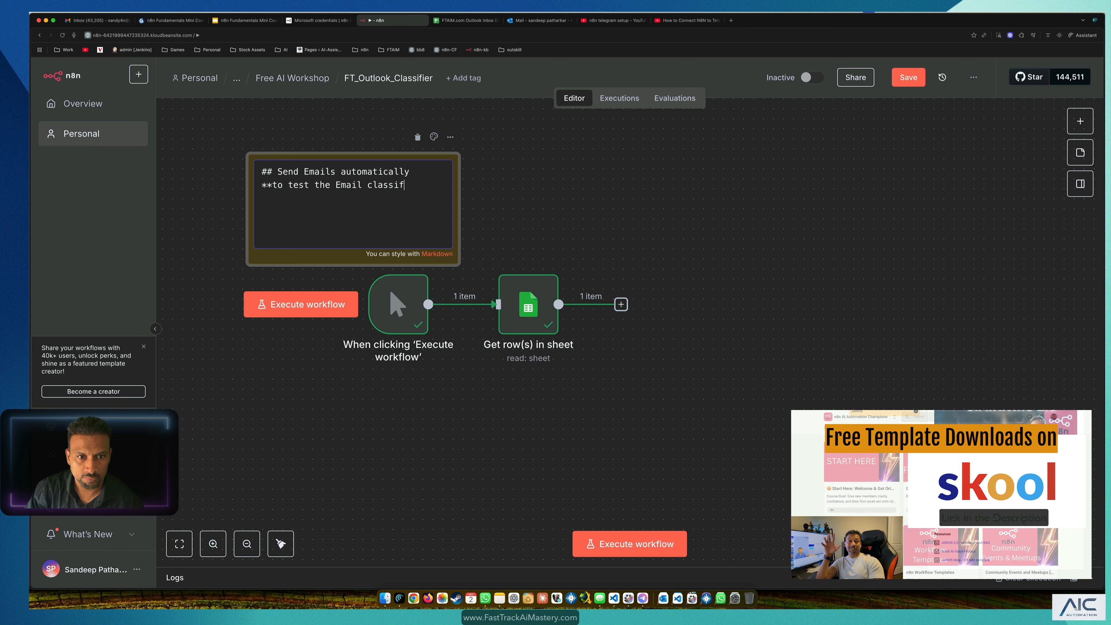
pyautogui.write('ier')
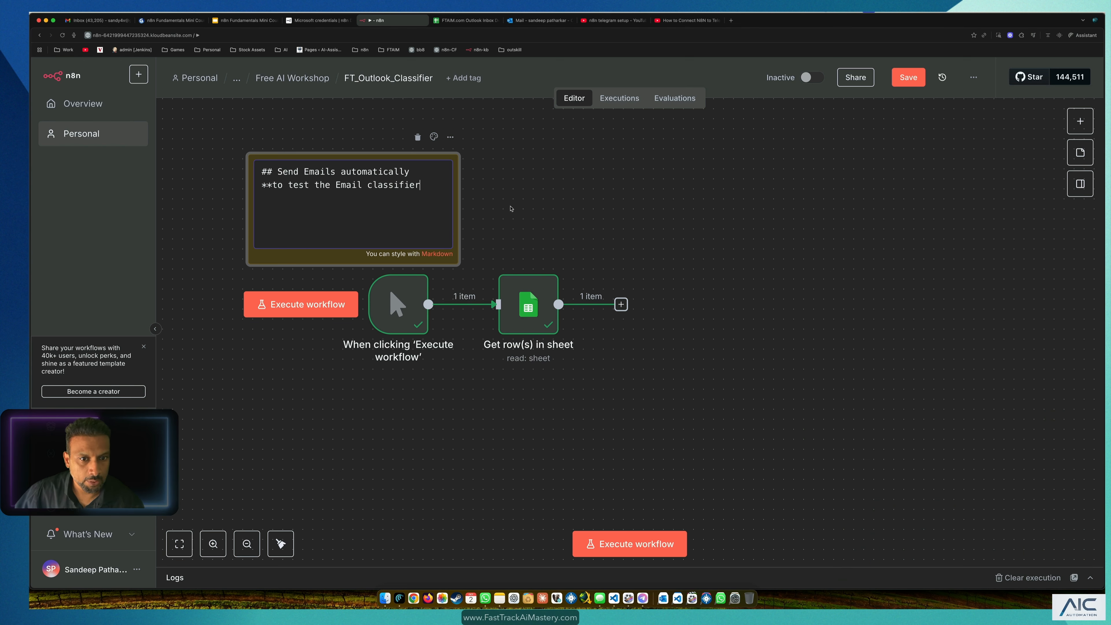
pyautogui.click(511, 207)
pyautogui.doubleClick(372, 210)
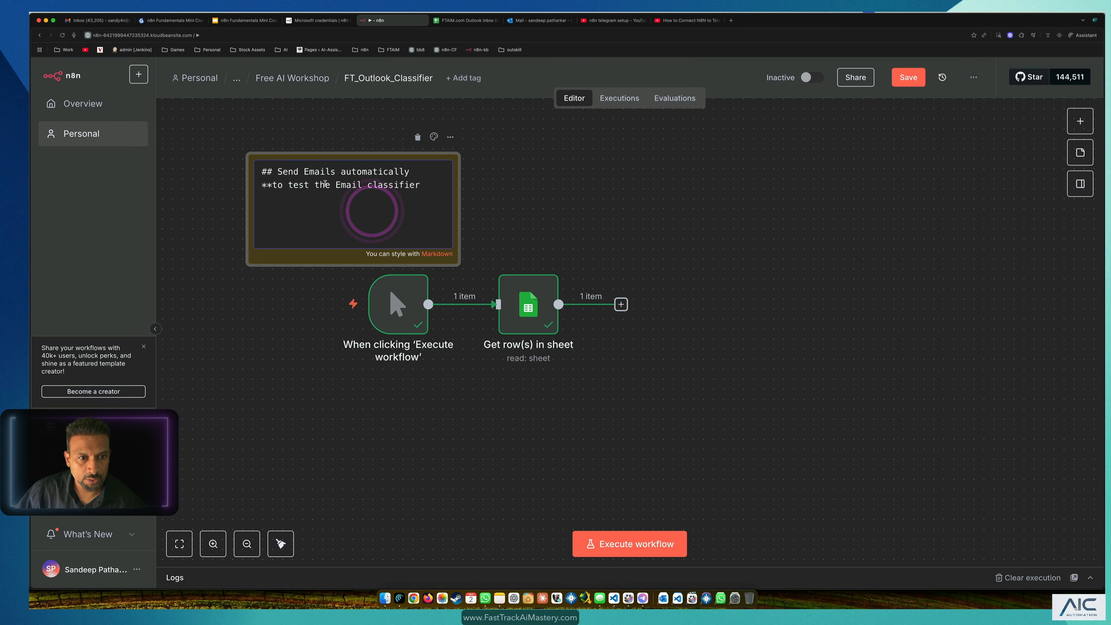
pyautogui.moveTo(421, 186); pyautogui.dragTo(233, 188)
pyautogui.press('Left')
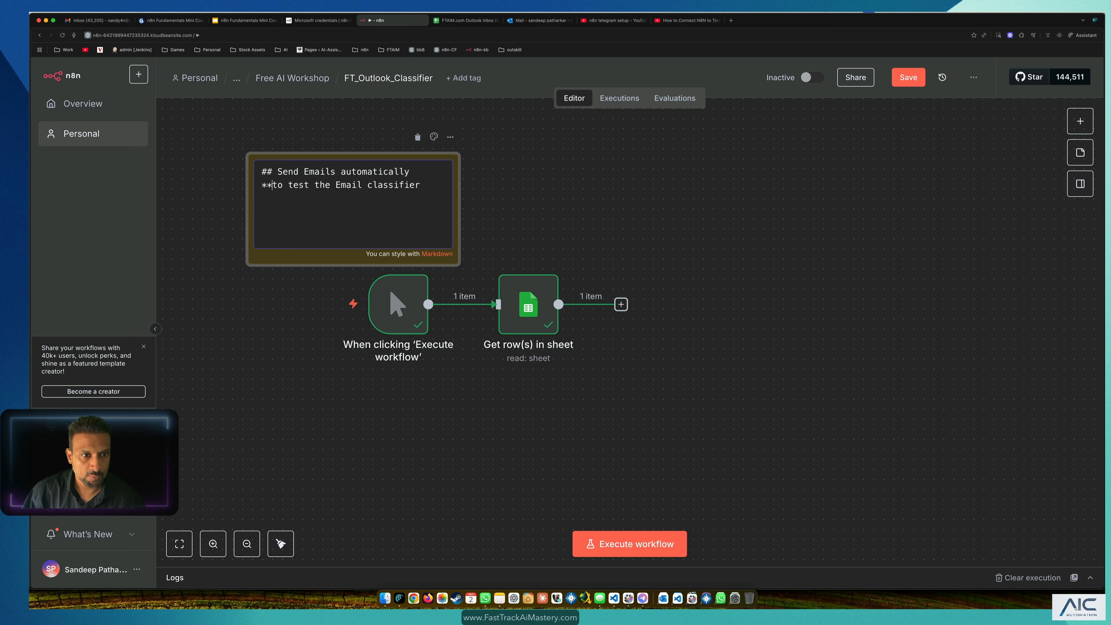
pyautogui.press('BackSpace')
pyautogui.press('End')
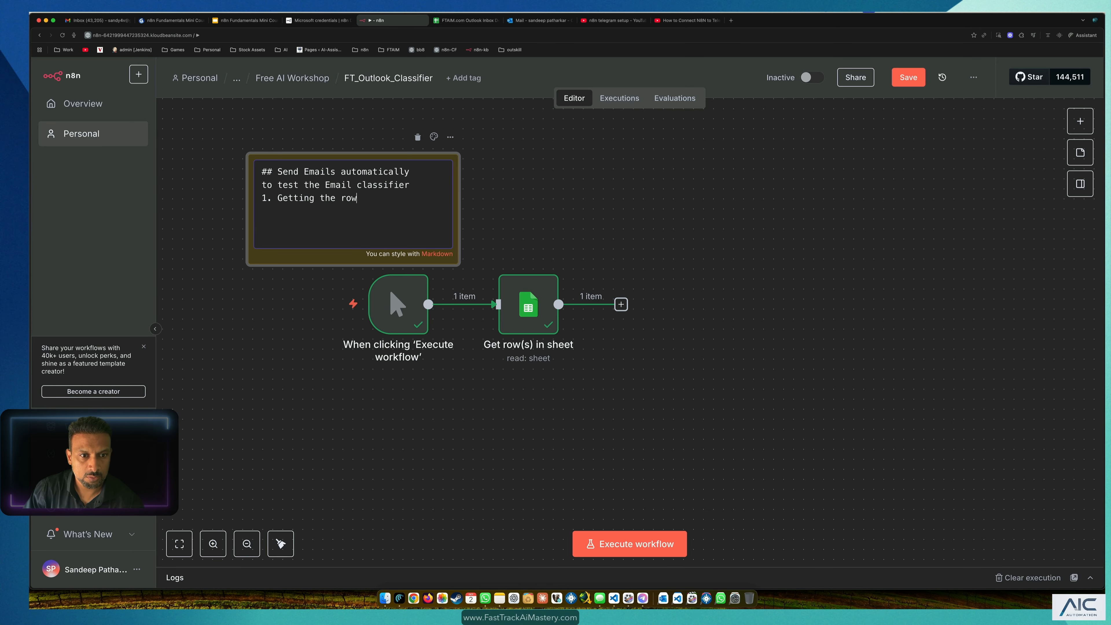
pyautogui.write('om Goog')
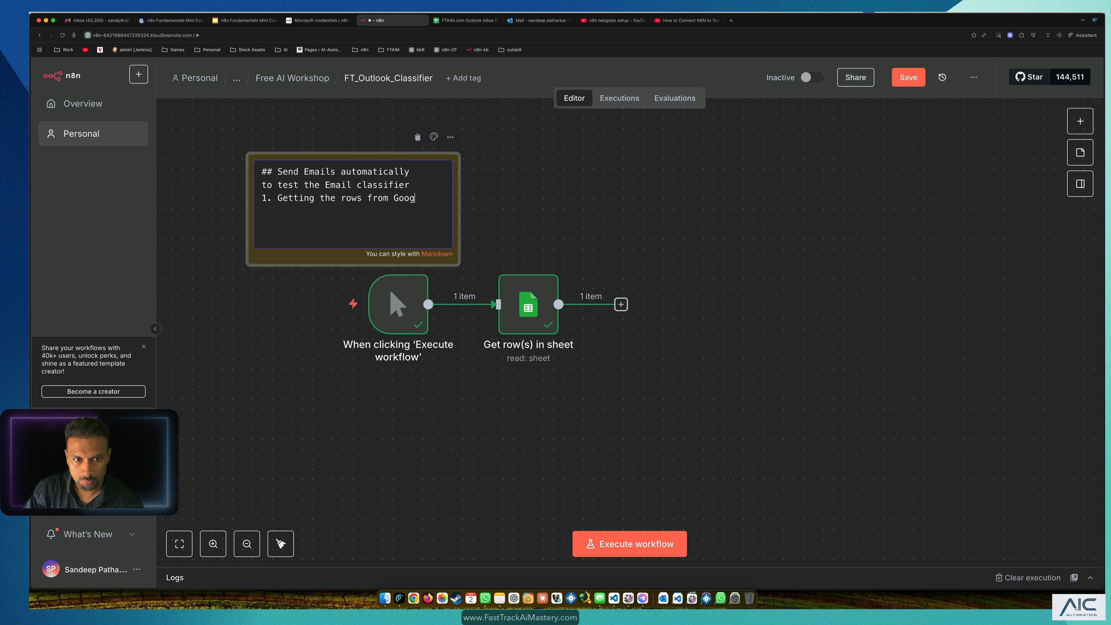
pyautogui.write('le Sheets')
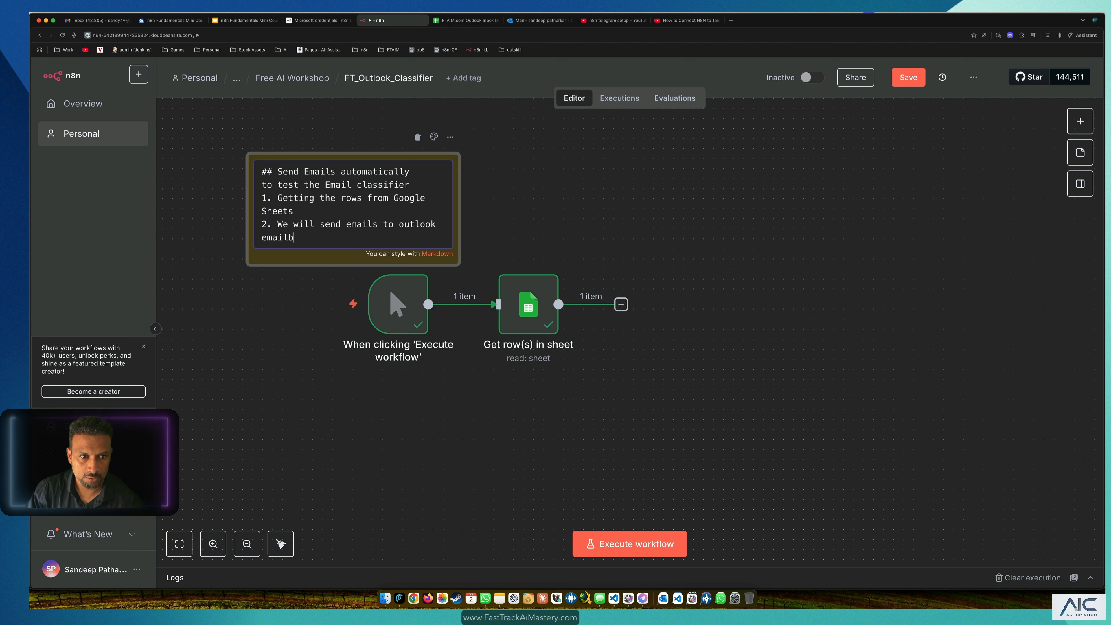
pyautogui.press('Return')
pyautogui.click(491, 181)
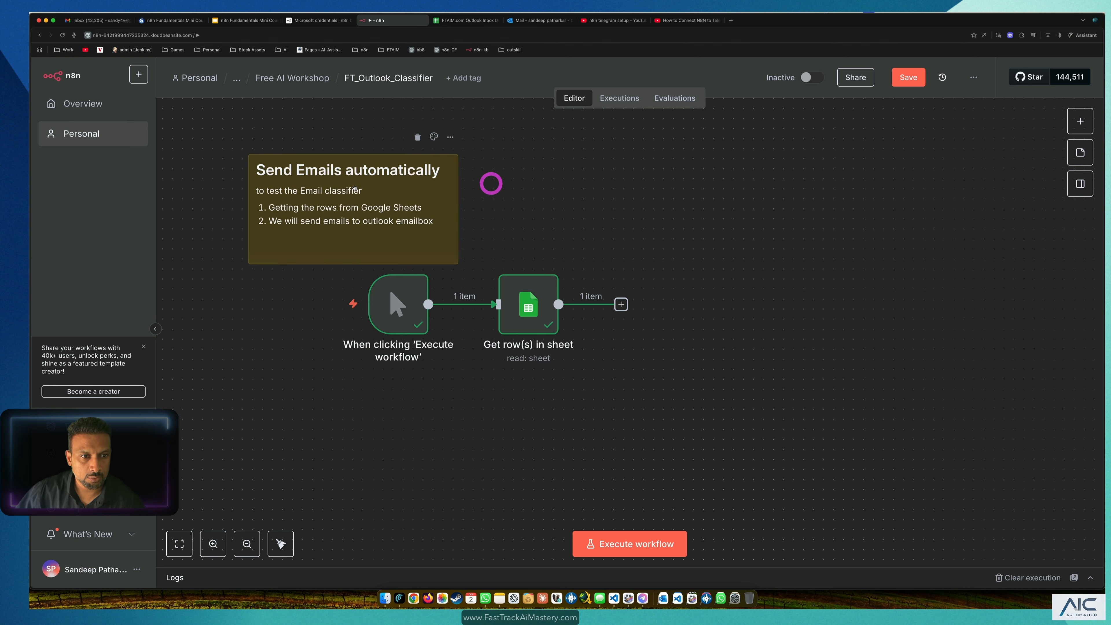
# Step: Widen the sticky note, reposition it above the nodes, and color it blue
pyautogui.click(355, 185)
pyautogui.moveTo(458, 202); pyautogui.dragTo(534, 196)
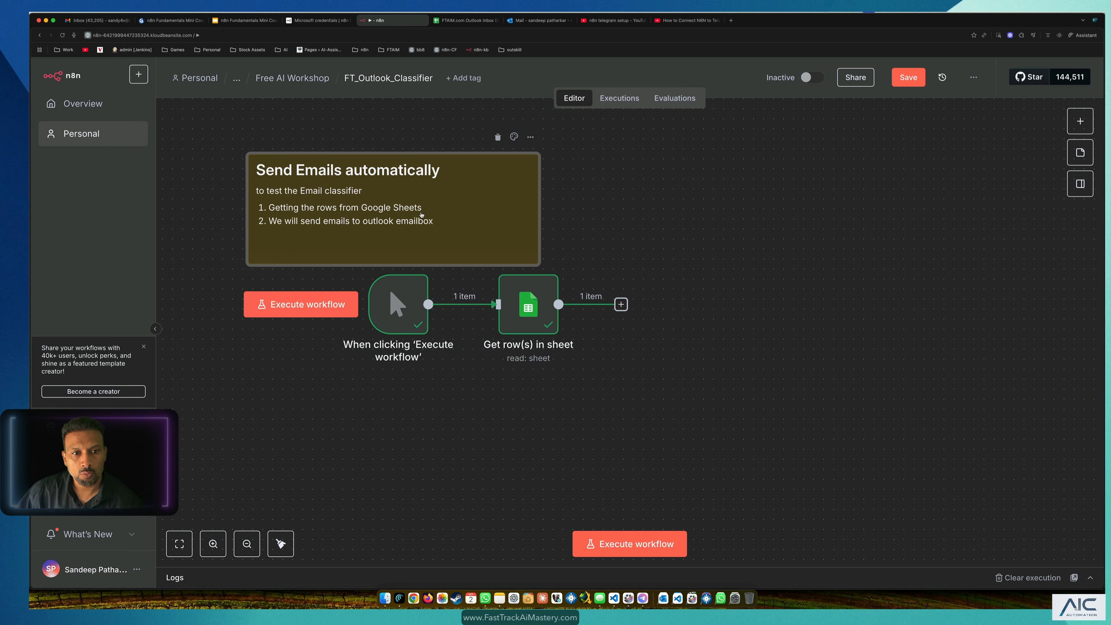
pyautogui.moveTo(312, 222); pyautogui.dragTo(303, 201)
pyautogui.click(506, 118)
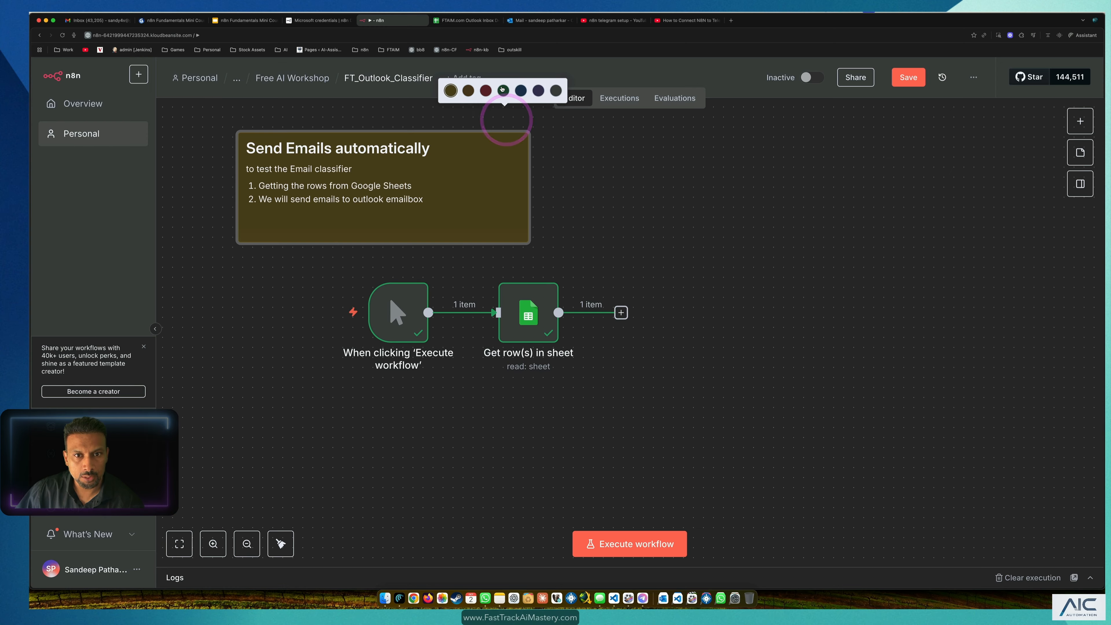
pyautogui.click(520, 90)
pyautogui.moveTo(433, 187); pyautogui.dragTo(412, 206)
pyautogui.click(637, 196)
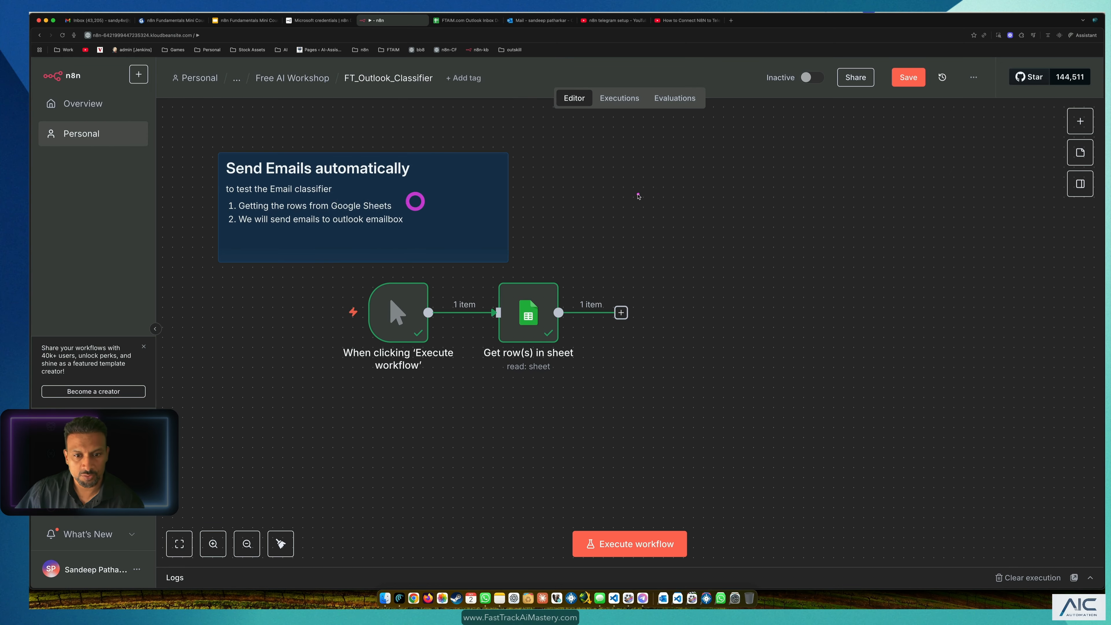
pyautogui.scroll(1, 531, 321)
pyautogui.scroll(-3, 531, 321)
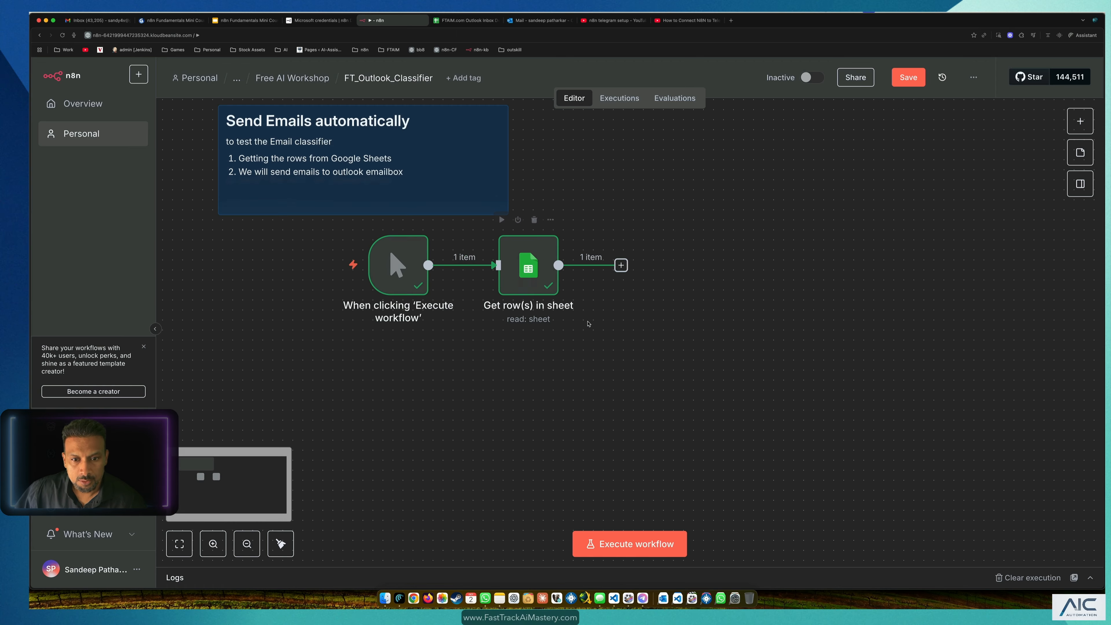
pyautogui.click(622, 265)
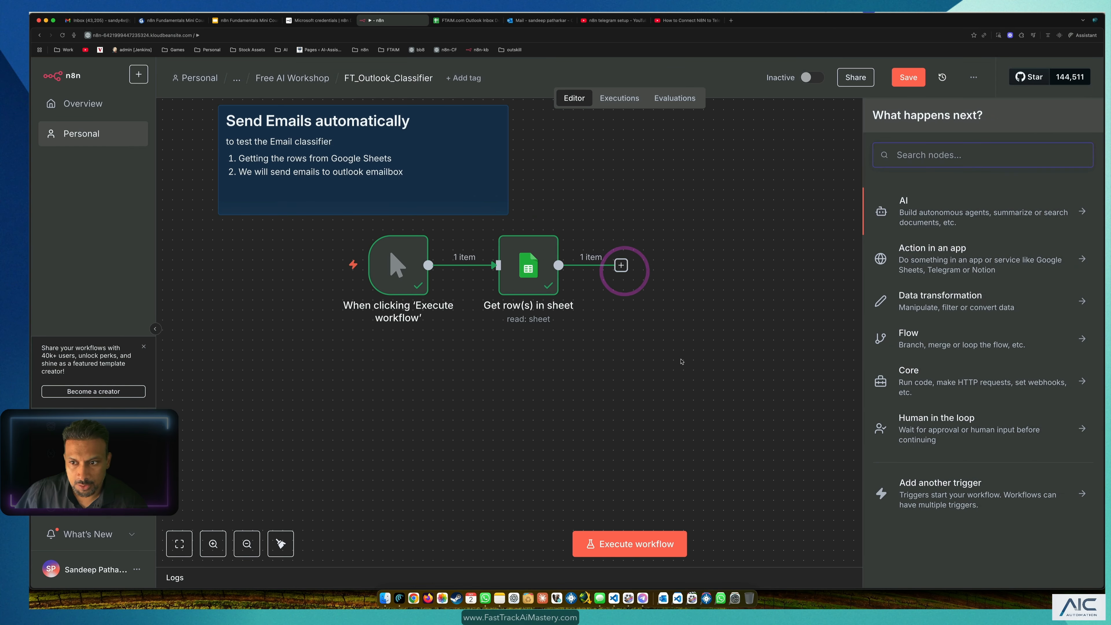
# Step: Add a Gmail 'Send a message' node, start a new Gmail credential, and open its OAuth2 docs
pyautogui.click(981, 154)
pyautogui.write('gmia')
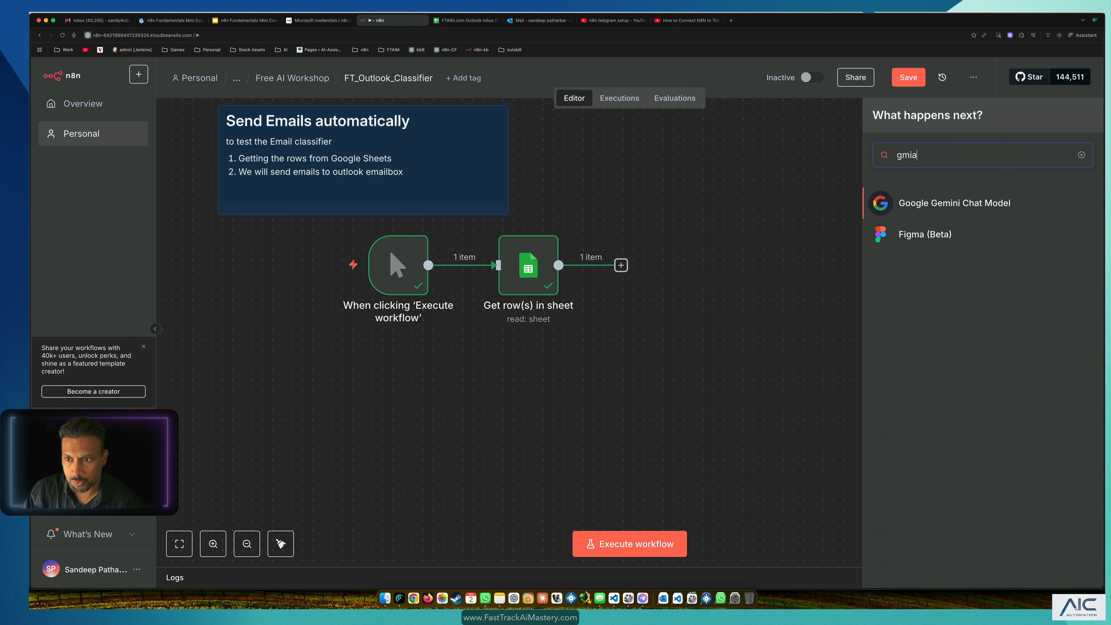
pyautogui.press('BackSpace')
pyautogui.press('BackSpace')
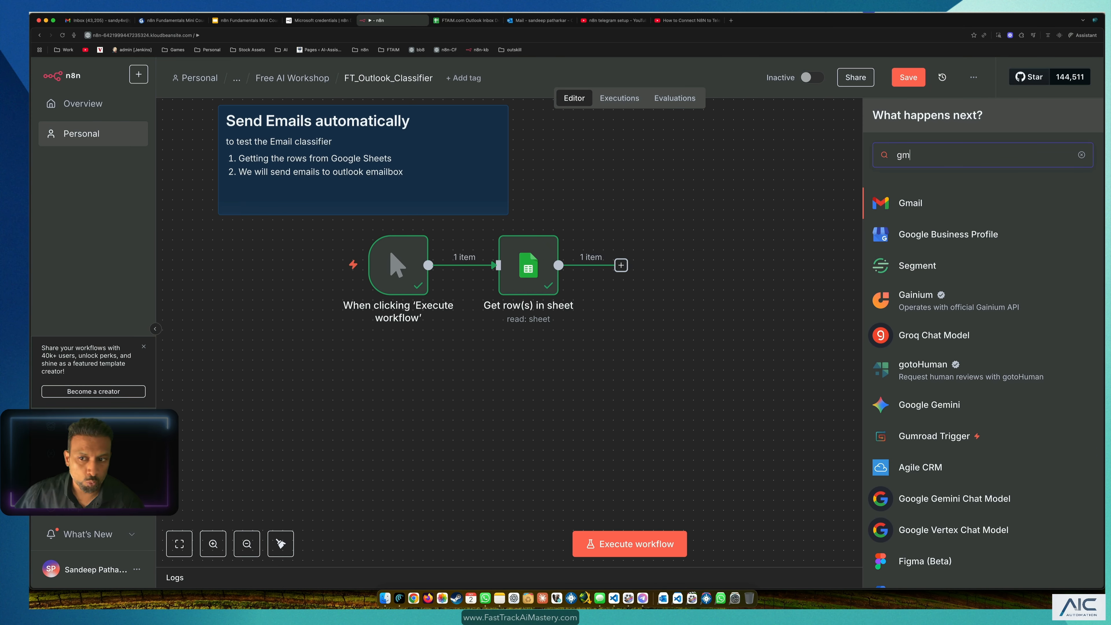
pyautogui.click(920, 206)
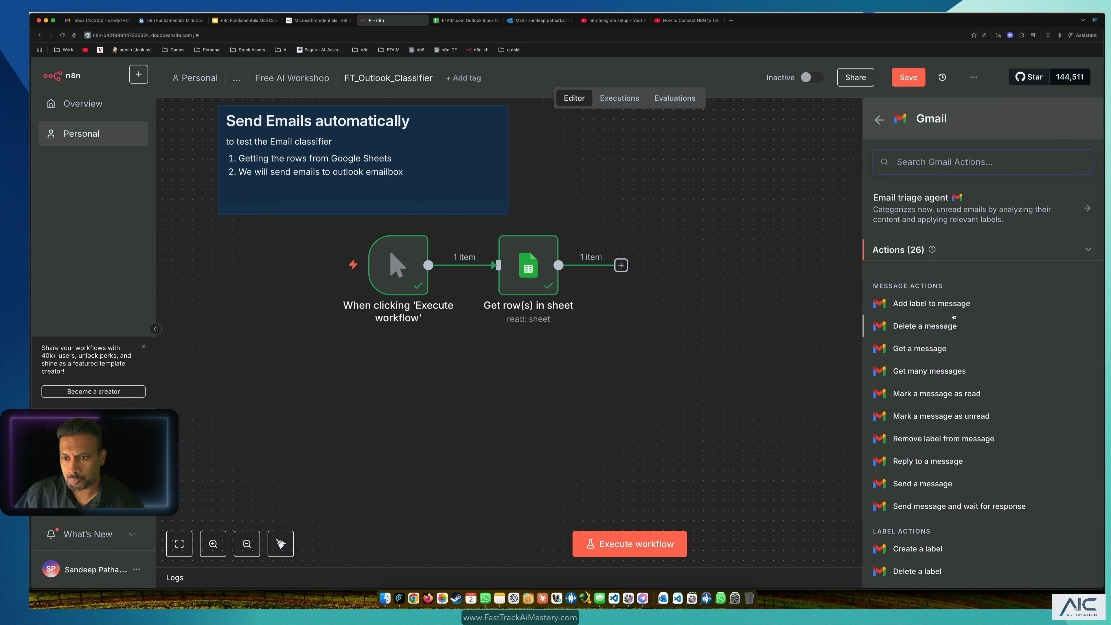
pyautogui.scroll(-5, 956, 313)
pyautogui.click(939, 323)
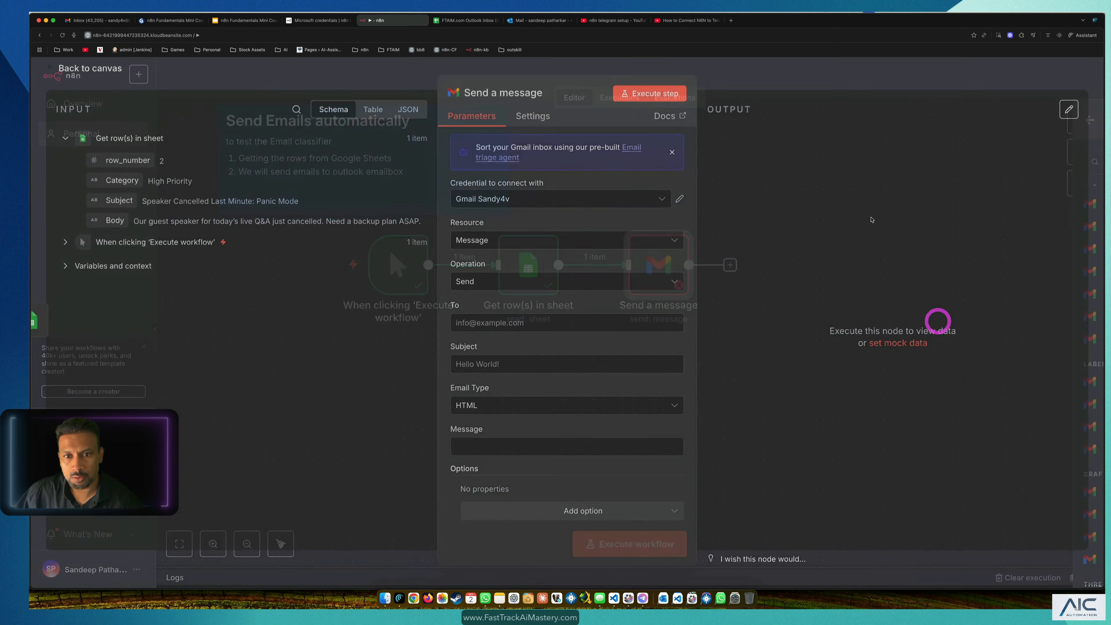
pyautogui.click(517, 202)
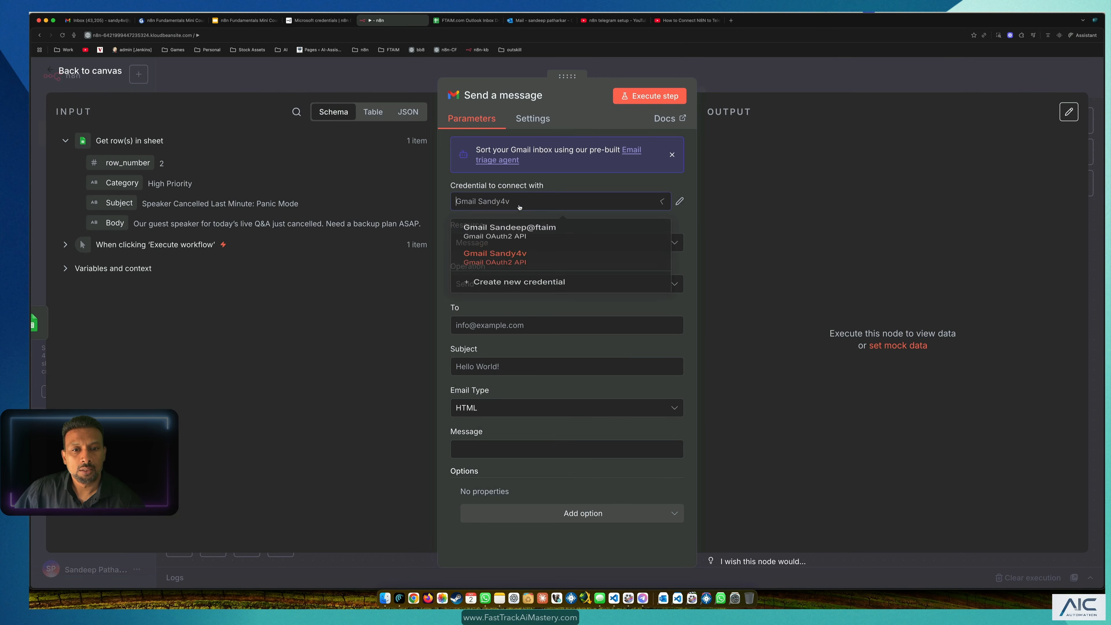
pyautogui.click(521, 289)
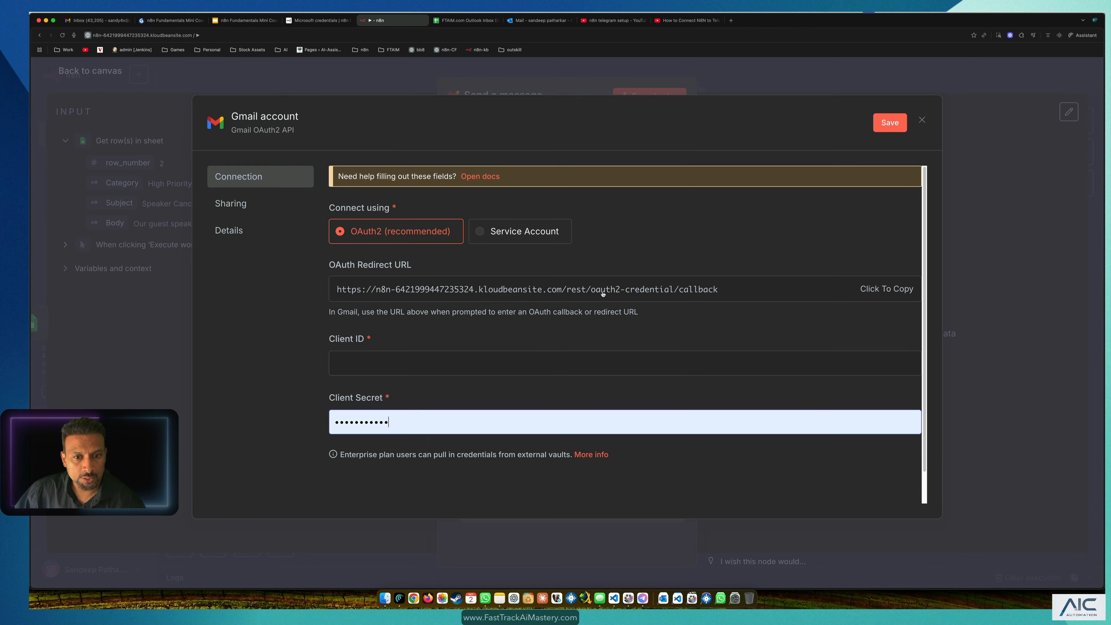
pyautogui.click(482, 176)
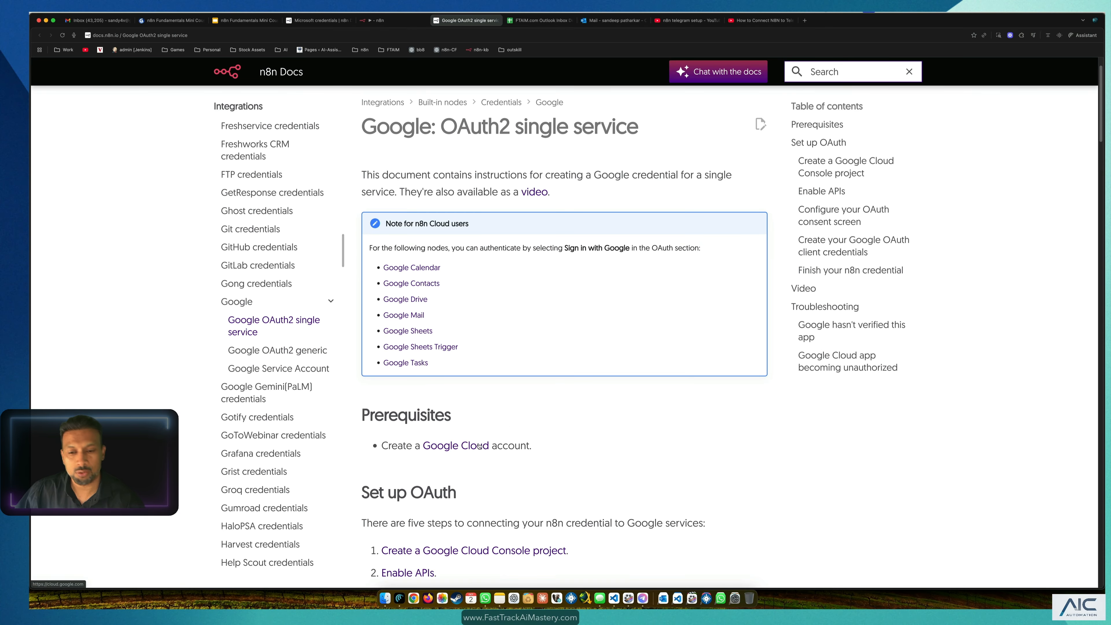
# Step: Open the Google Cloud console in My First Project and check the Gmail API is enabled
pyautogui.click(479, 445)
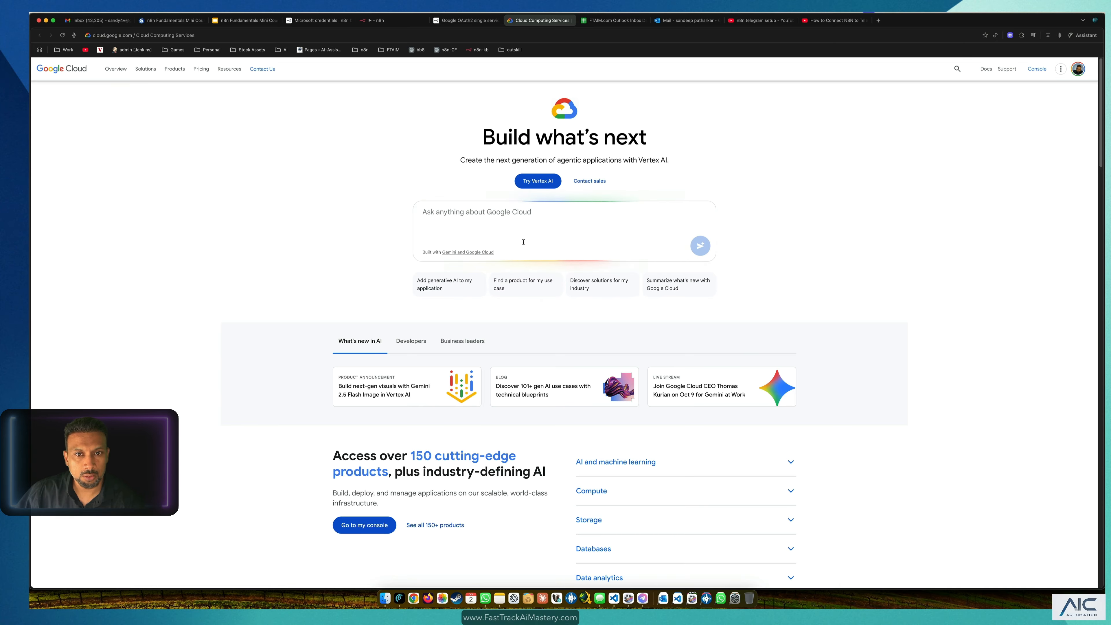
pyautogui.click(1038, 69)
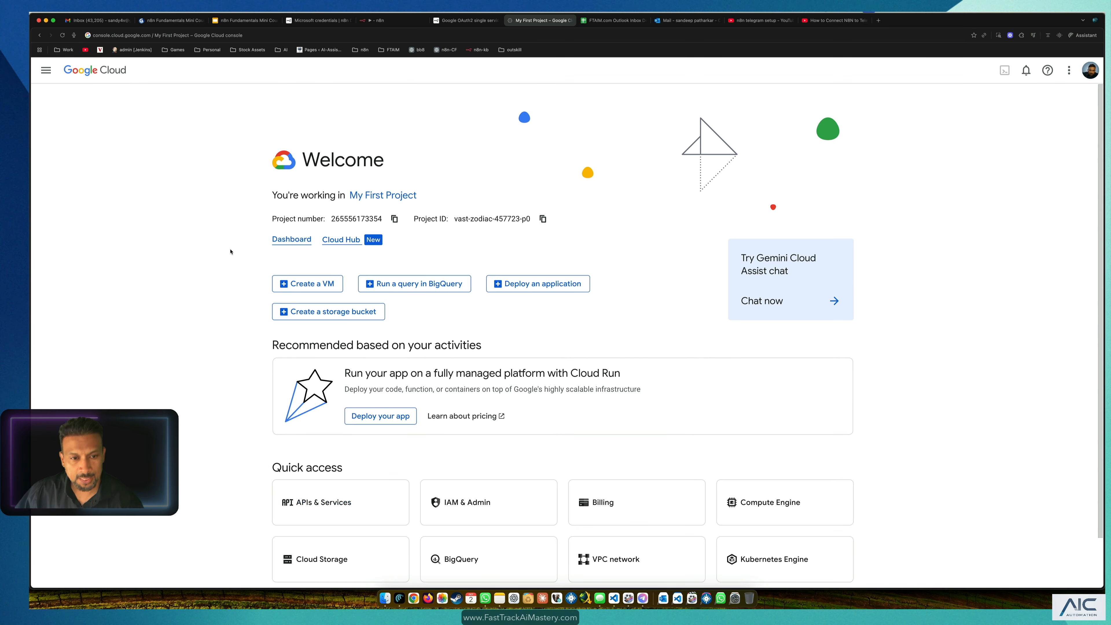
pyautogui.click(397, 193)
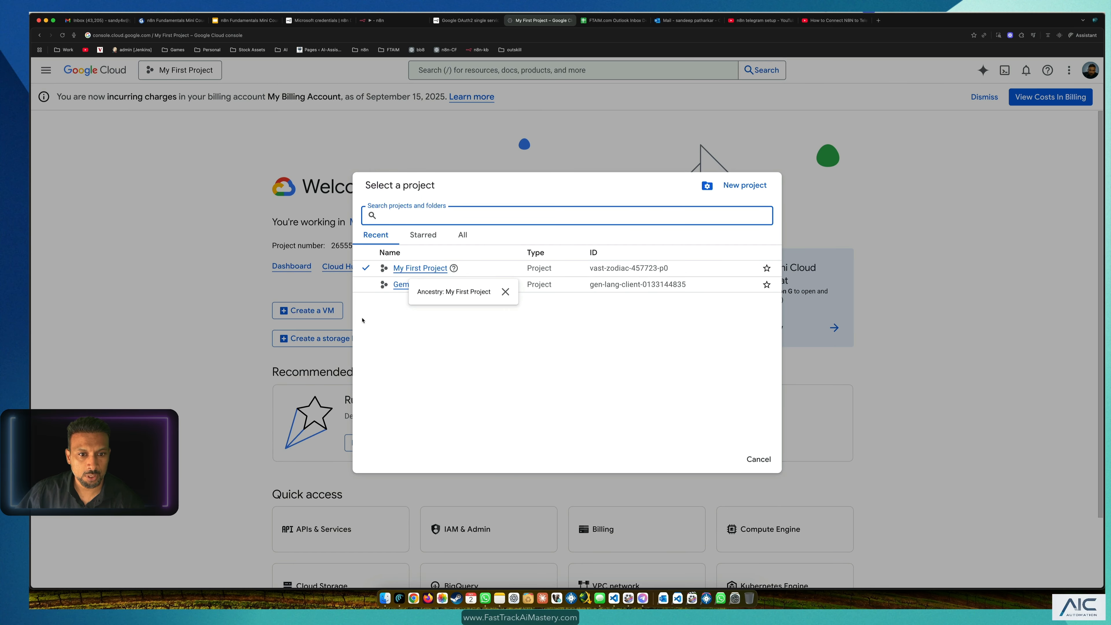
pyautogui.click(418, 271)
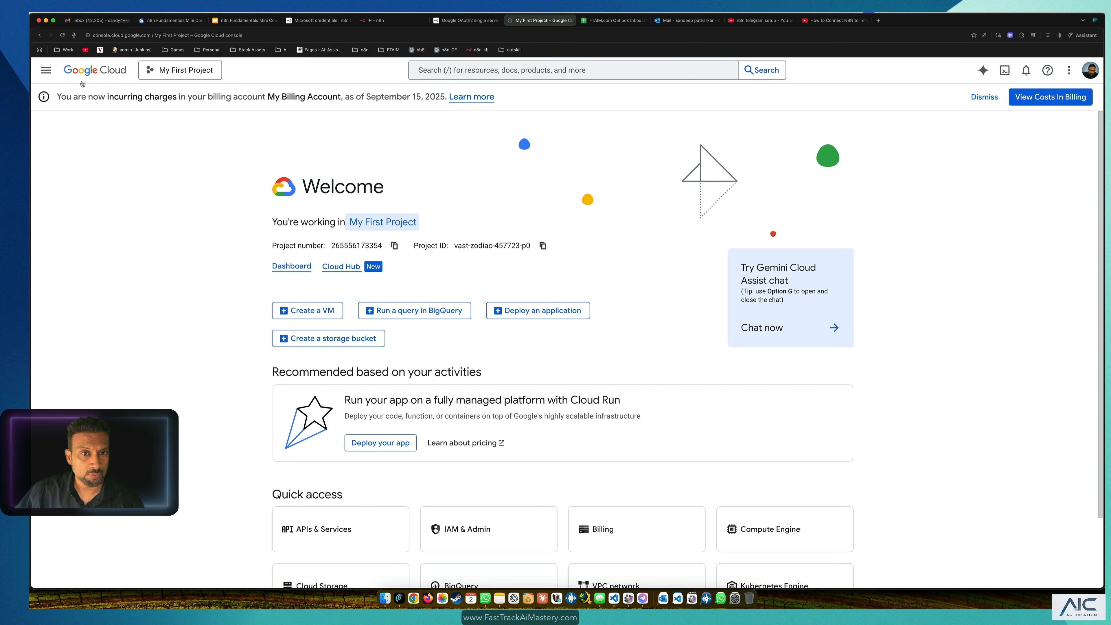
pyautogui.click(556, 72)
pyautogui.write('gmail')
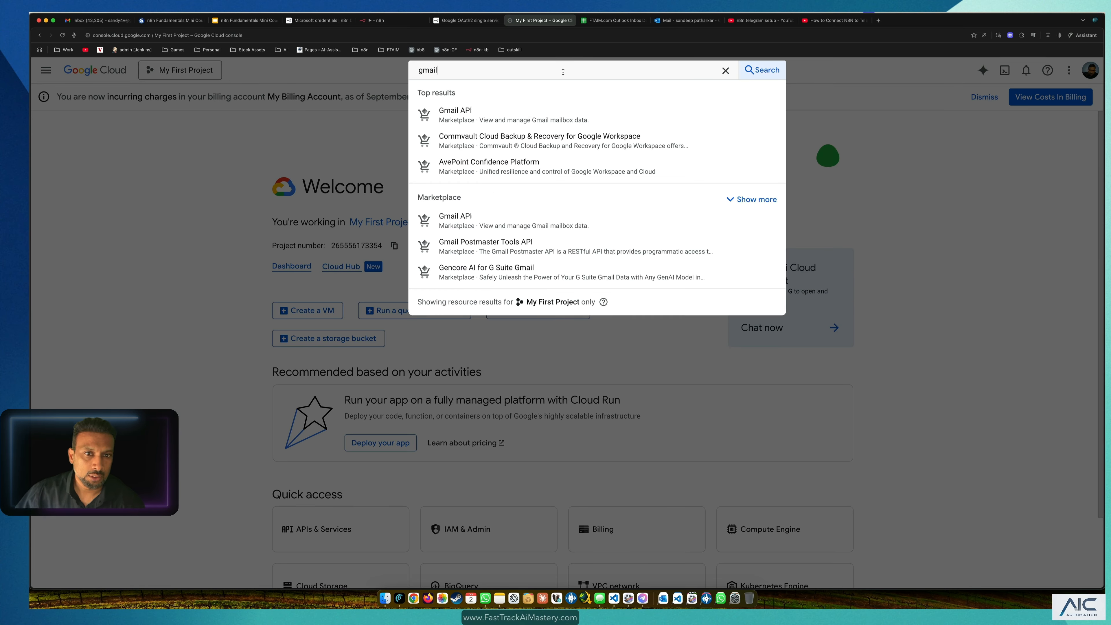
pyautogui.click(481, 117)
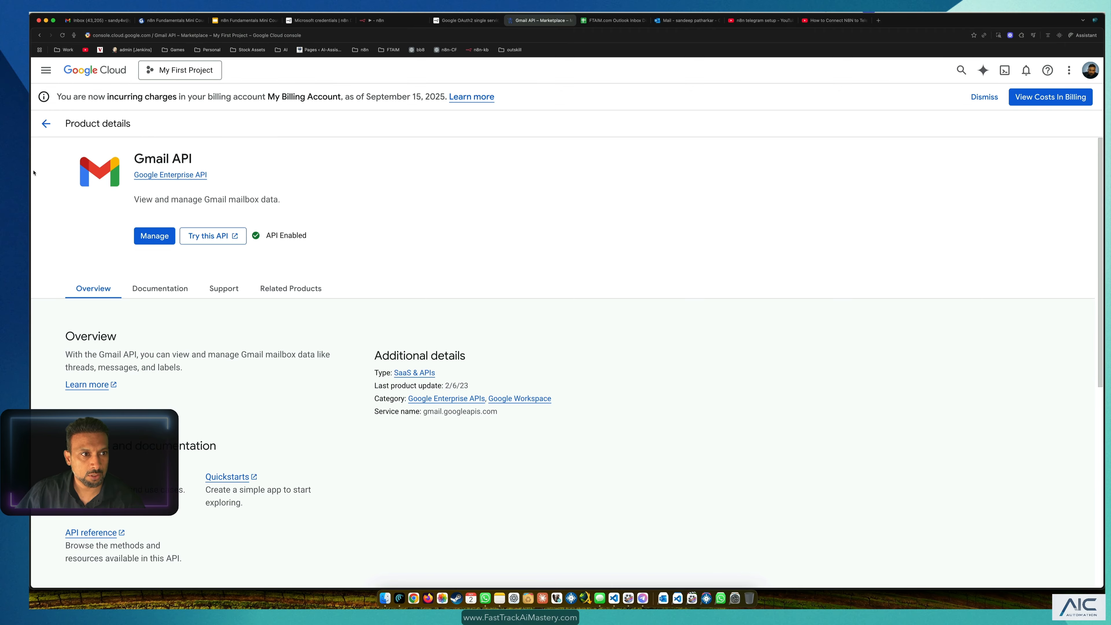
# Step: Check the Google Sheets API is enabled, then close the extra tabs and return to n8n
pyautogui.click(44, 126)
pyautogui.click(370, 67)
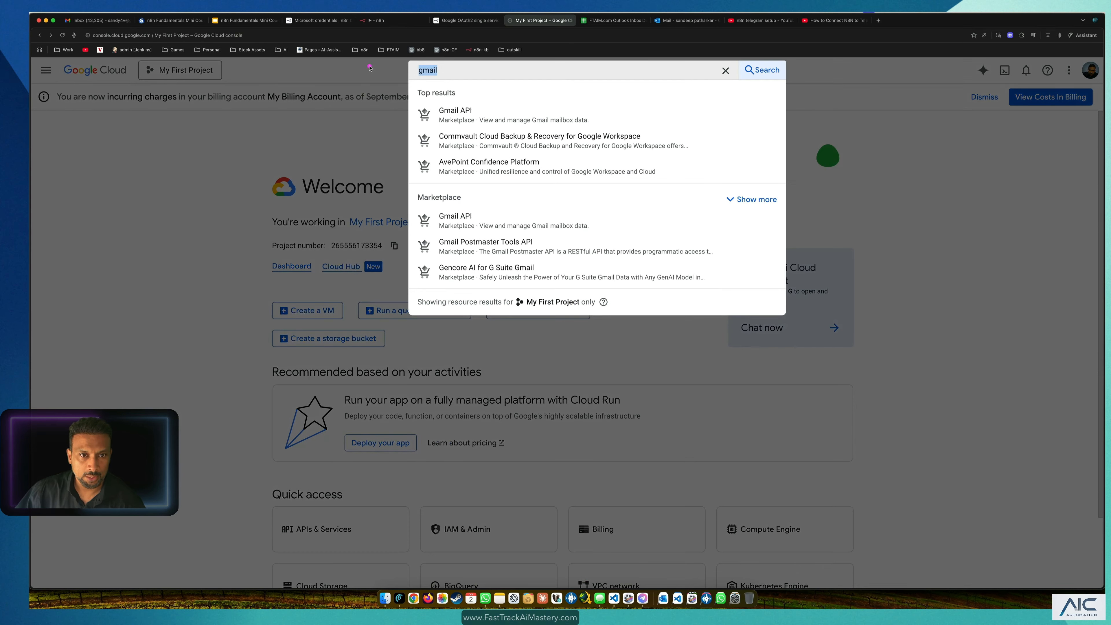
pyautogui.write('sheets')
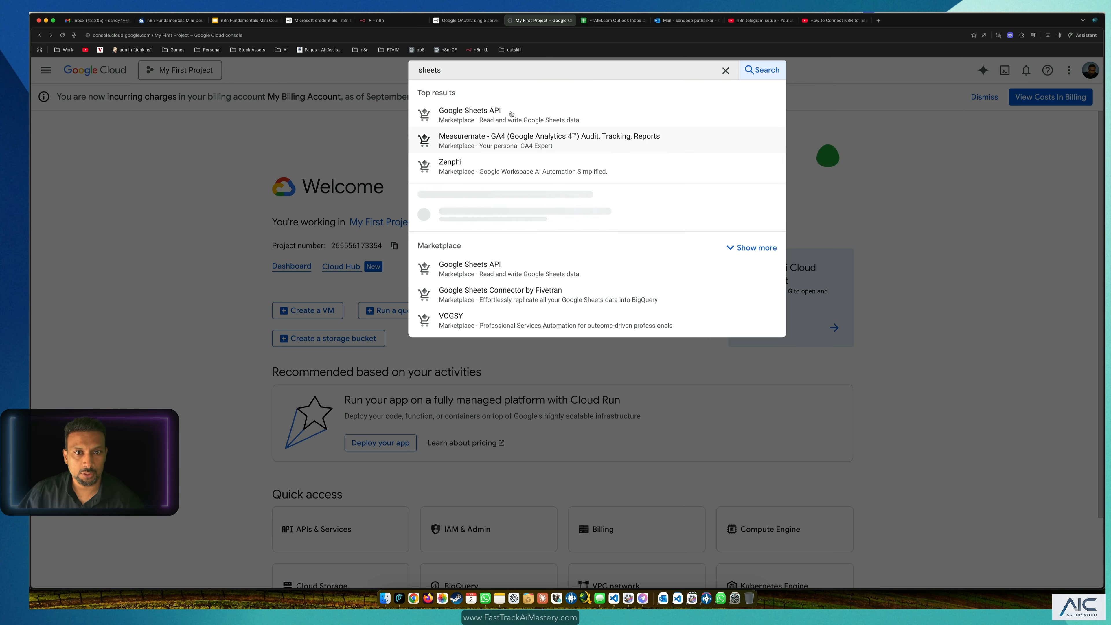
pyautogui.click(528, 113)
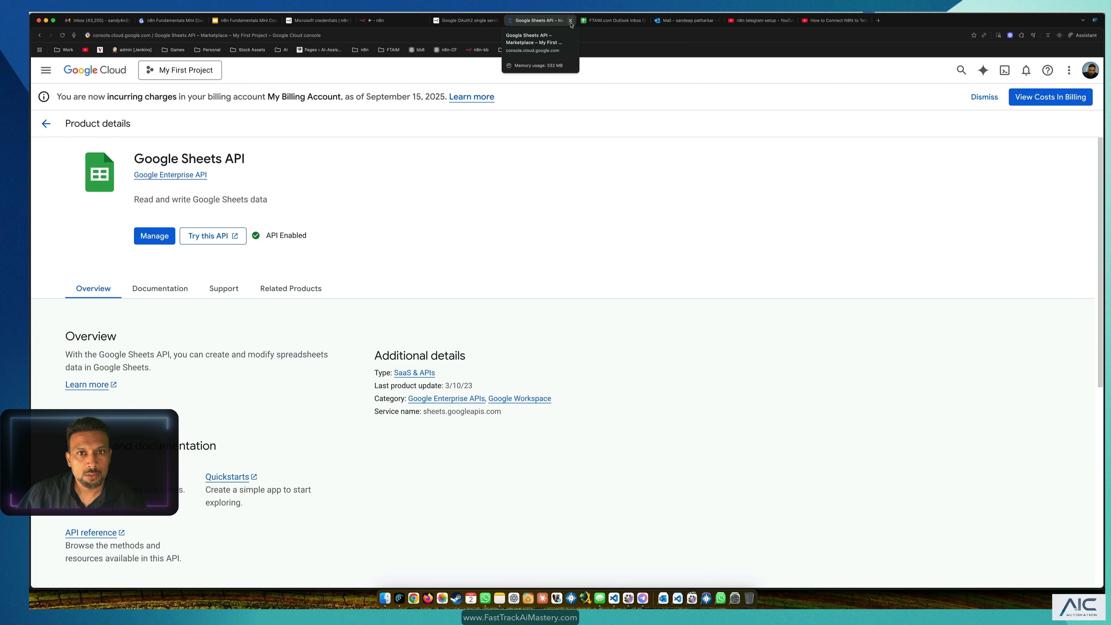
pyautogui.click(570, 21)
pyautogui.click(497, 20)
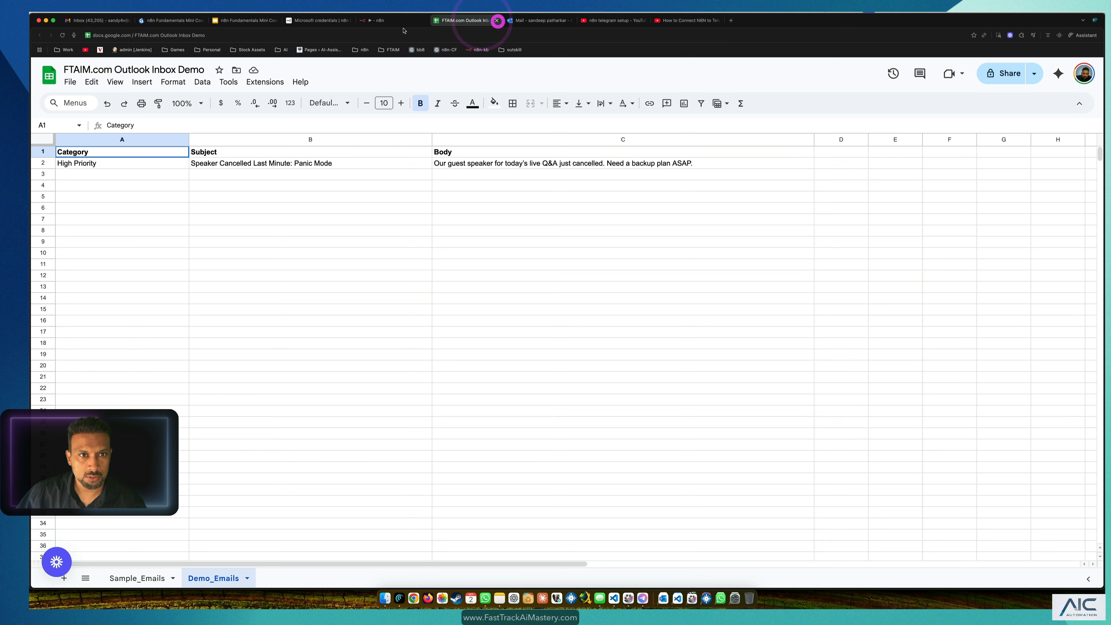
pyautogui.click(392, 20)
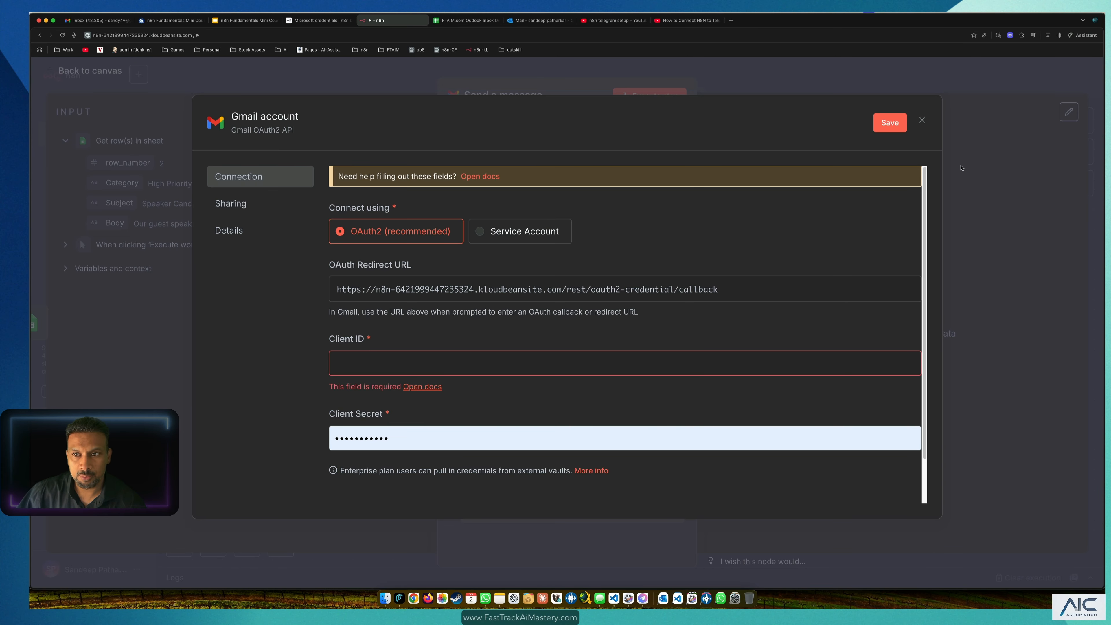
# Step: Discard the unfinished Gmail credential form and reuse the existing saved Gmail credential
pyautogui.click(922, 123)
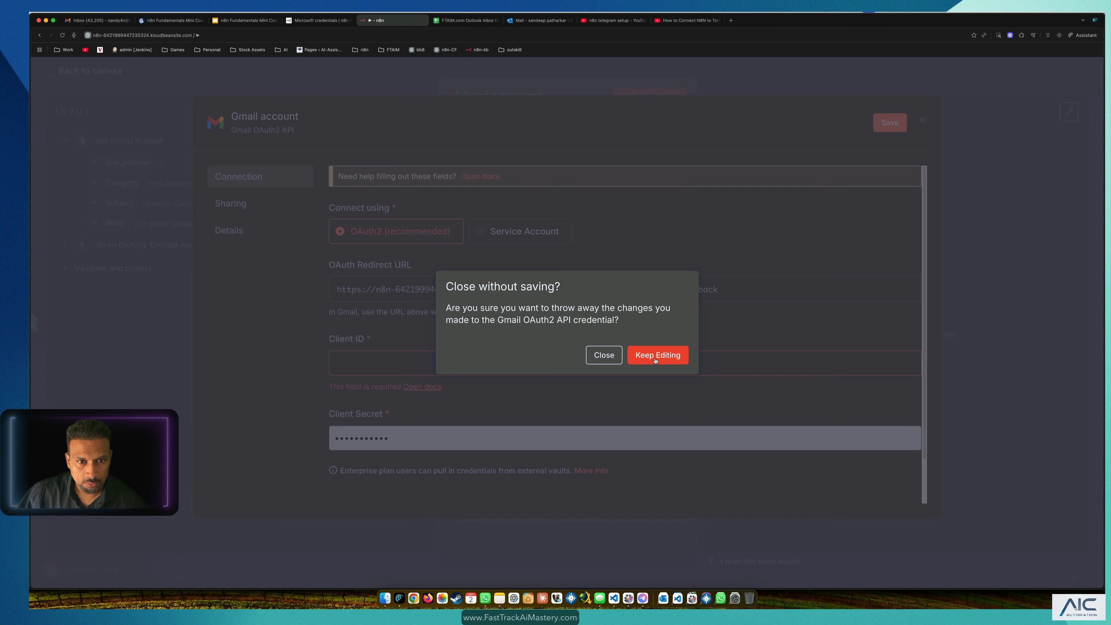
pyautogui.click(604, 356)
pyautogui.click(528, 200)
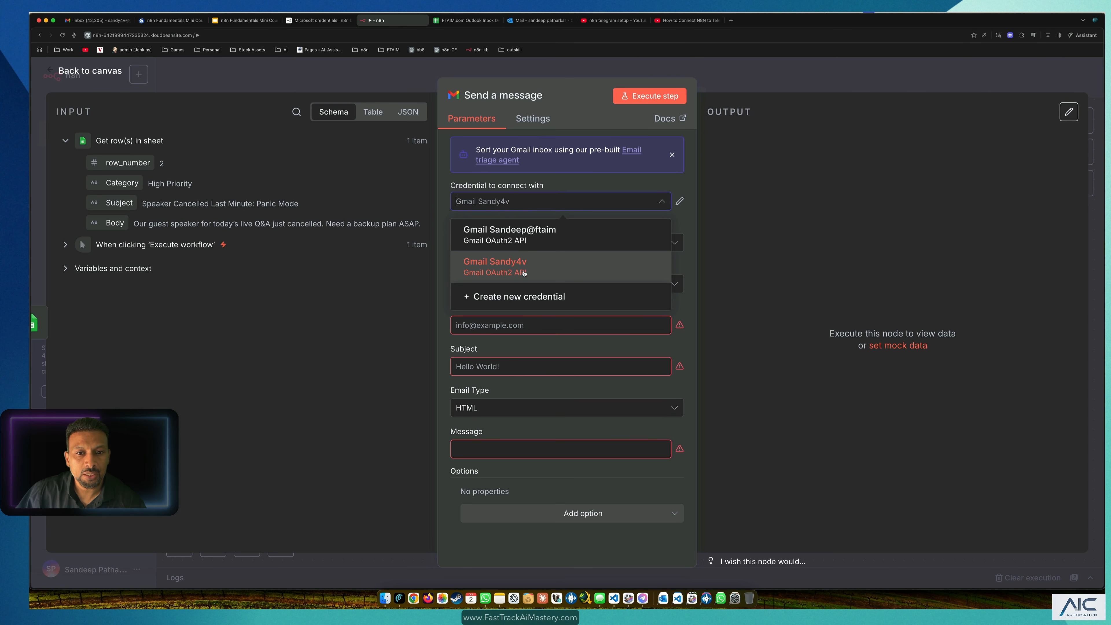
pyautogui.click(505, 272)
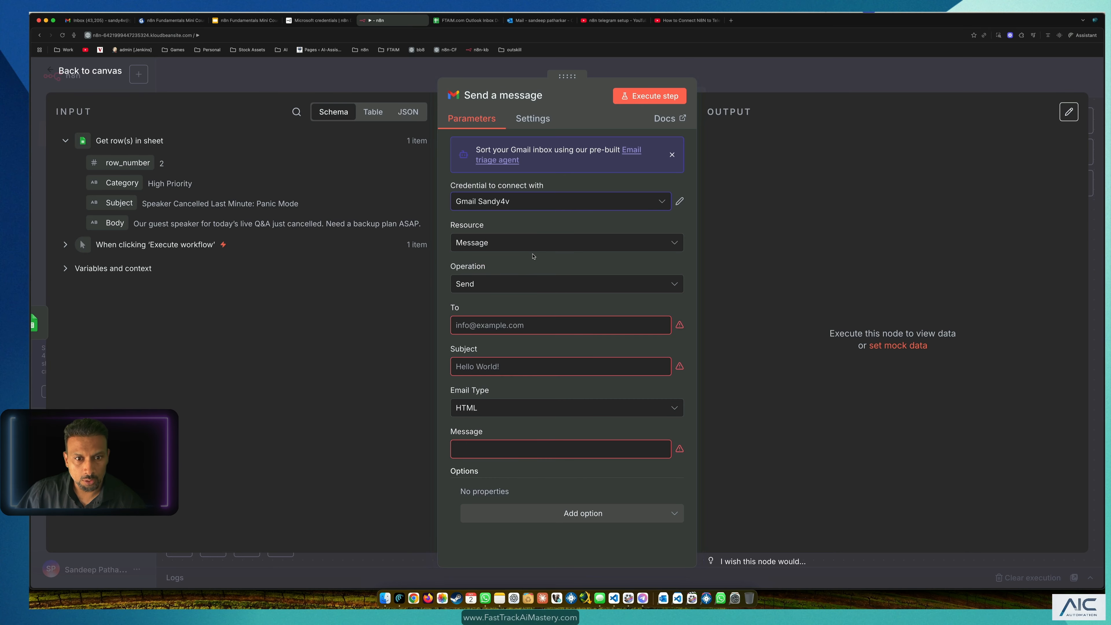
# Step: Set the Gmail node's resource to Message and its operation to Send
pyautogui.click(525, 243)
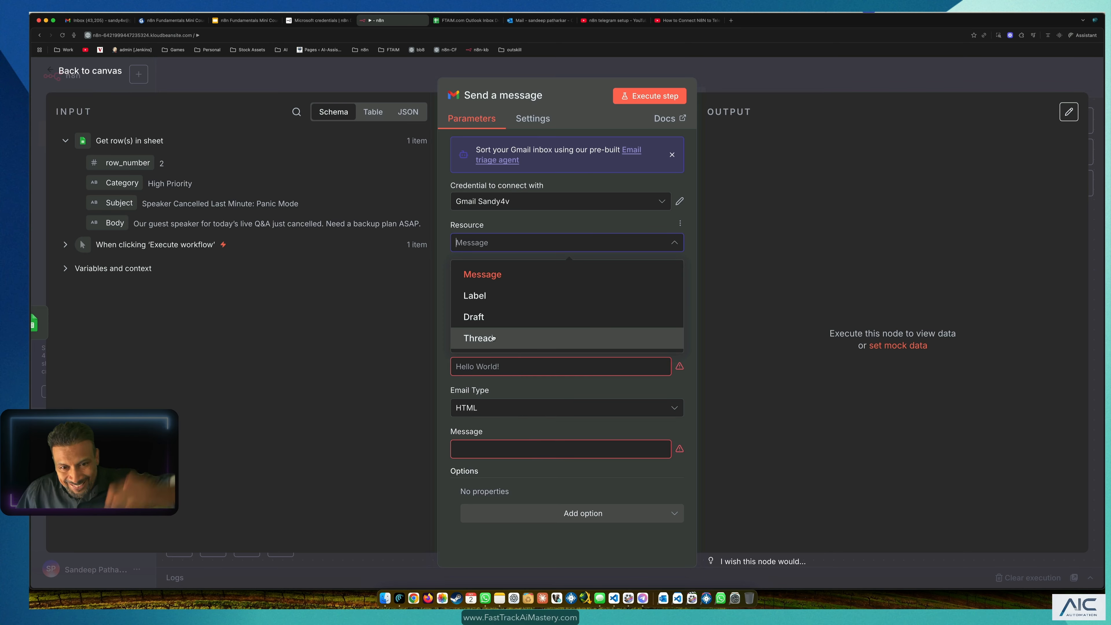
pyautogui.click(512, 271)
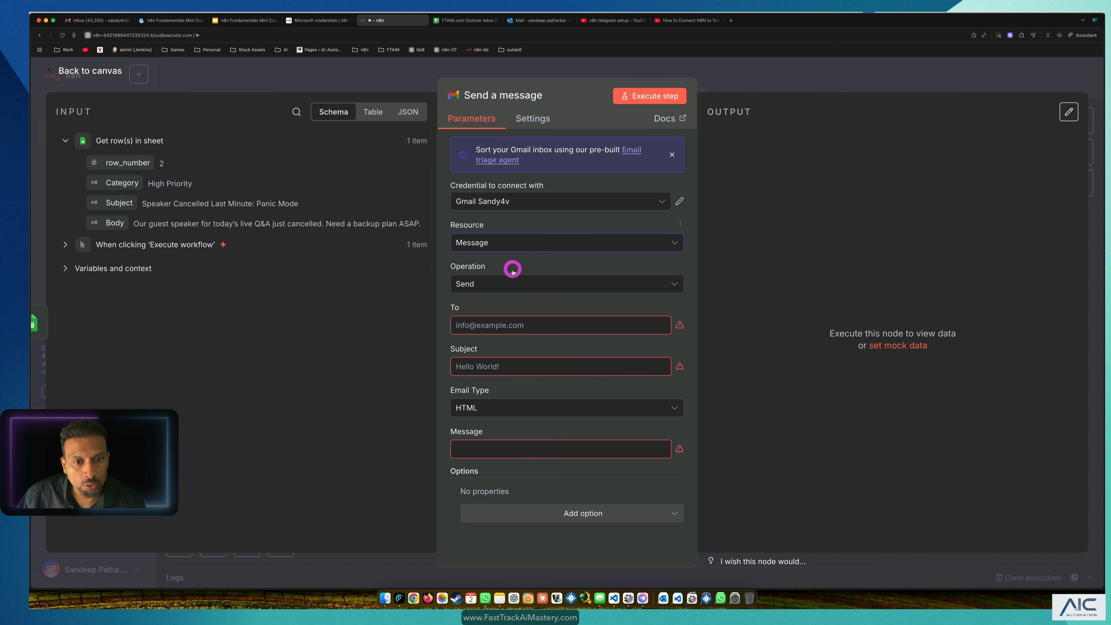
pyautogui.click(494, 285)
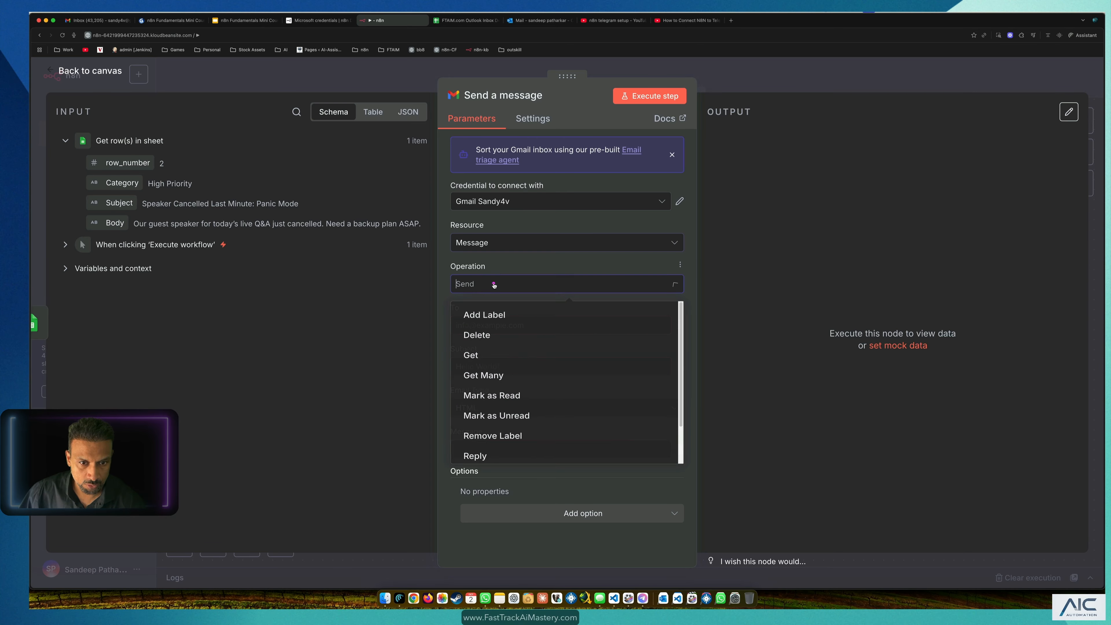
pyautogui.scroll(-1, 497, 348)
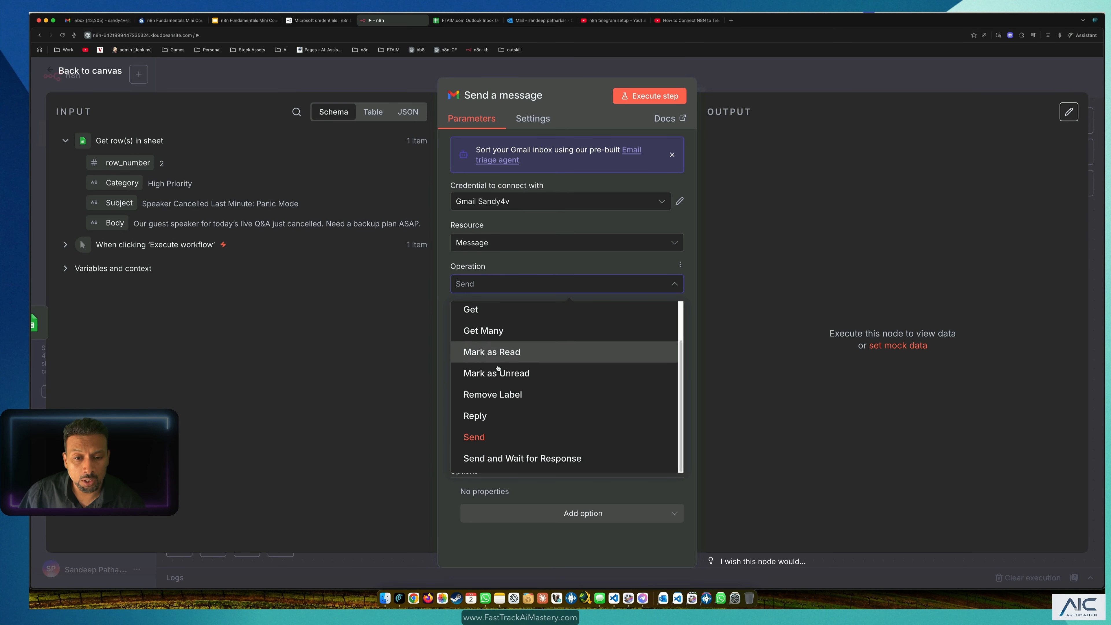
pyautogui.scroll(2, 530, 366)
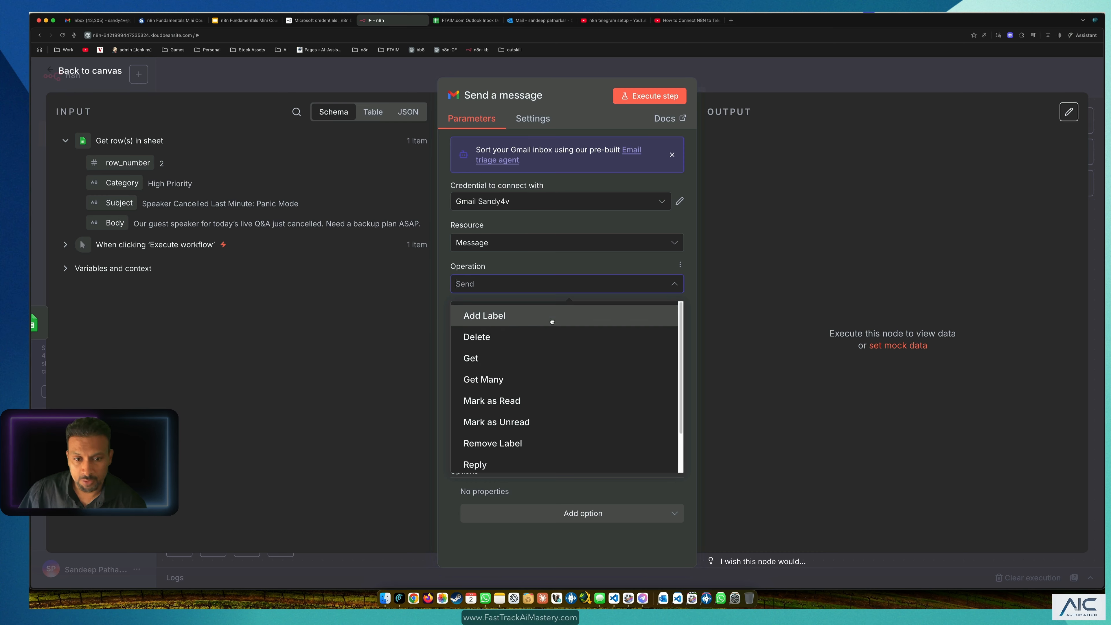
pyautogui.scroll(-1, 509, 397)
pyautogui.scroll(-1, 509, 402)
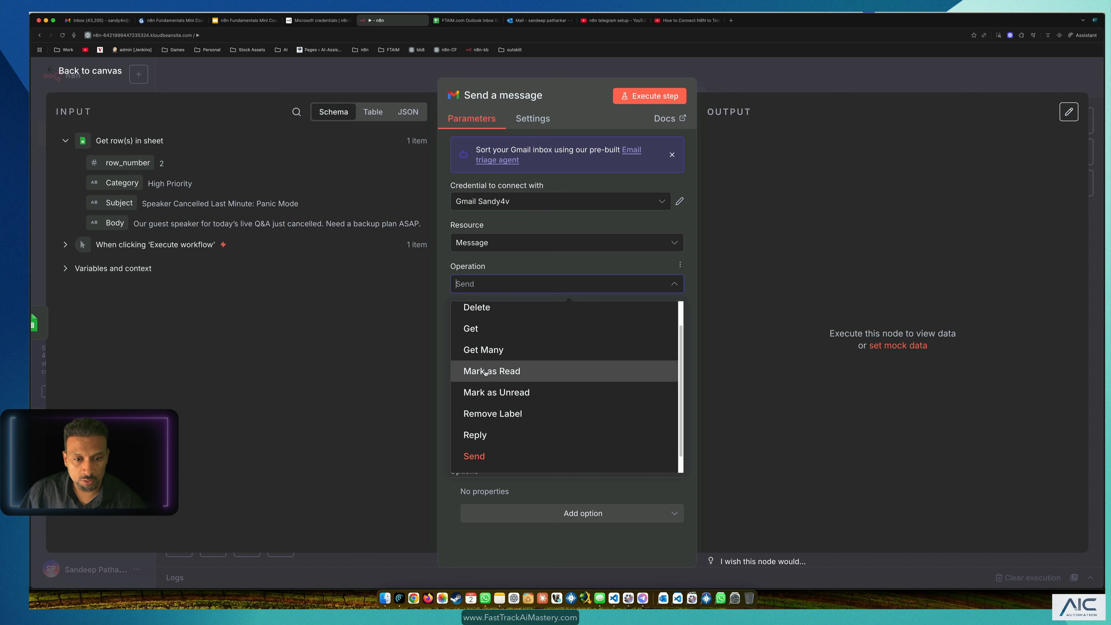
pyautogui.scroll(-1, 507, 389)
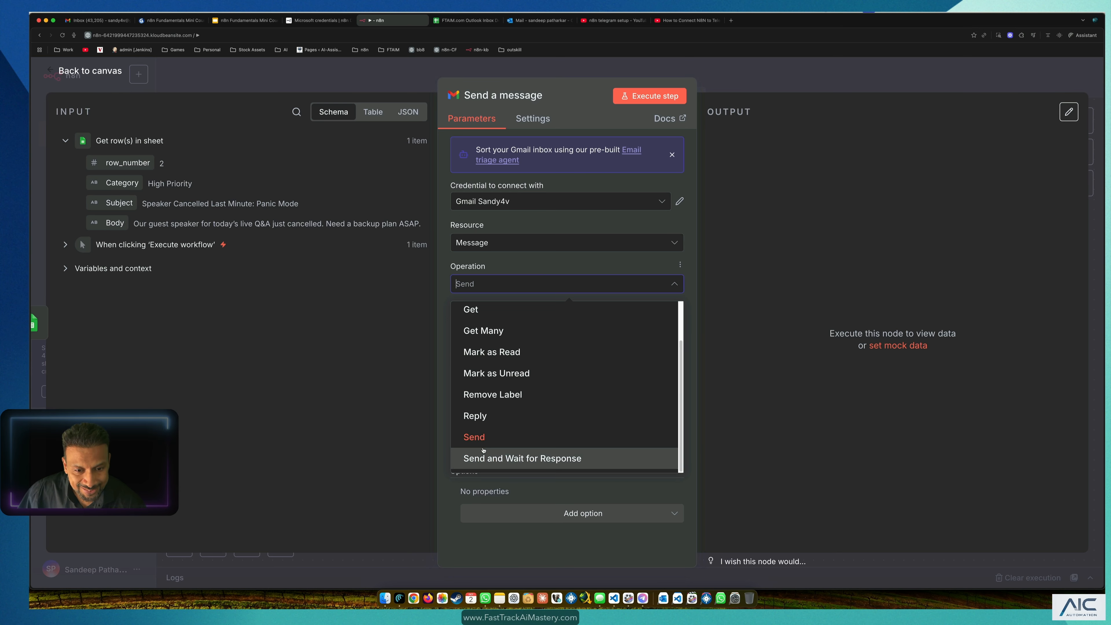
pyautogui.click(450, 263)
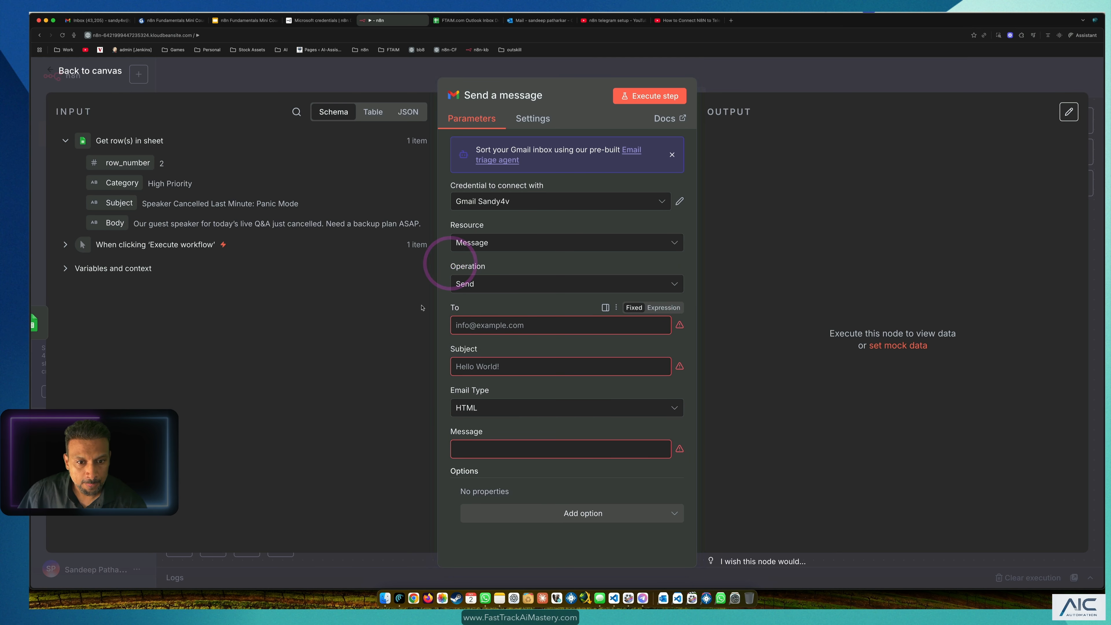
# Step: Enter the Outlook hotmail address as the recipient, then go to the Outlook mailbox
pyautogui.click(479, 326)
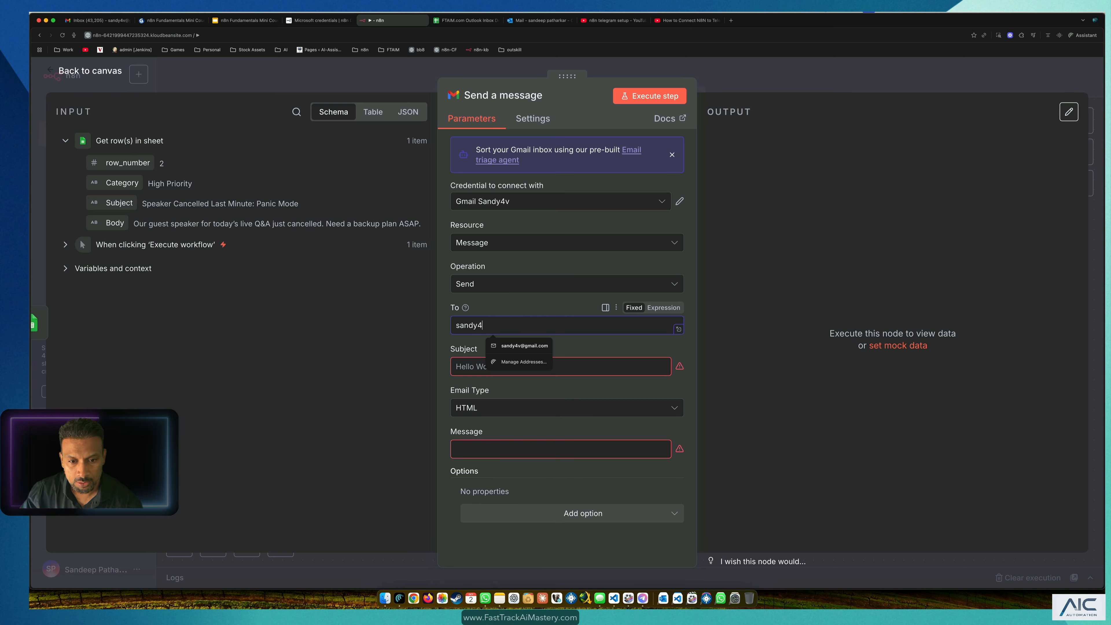
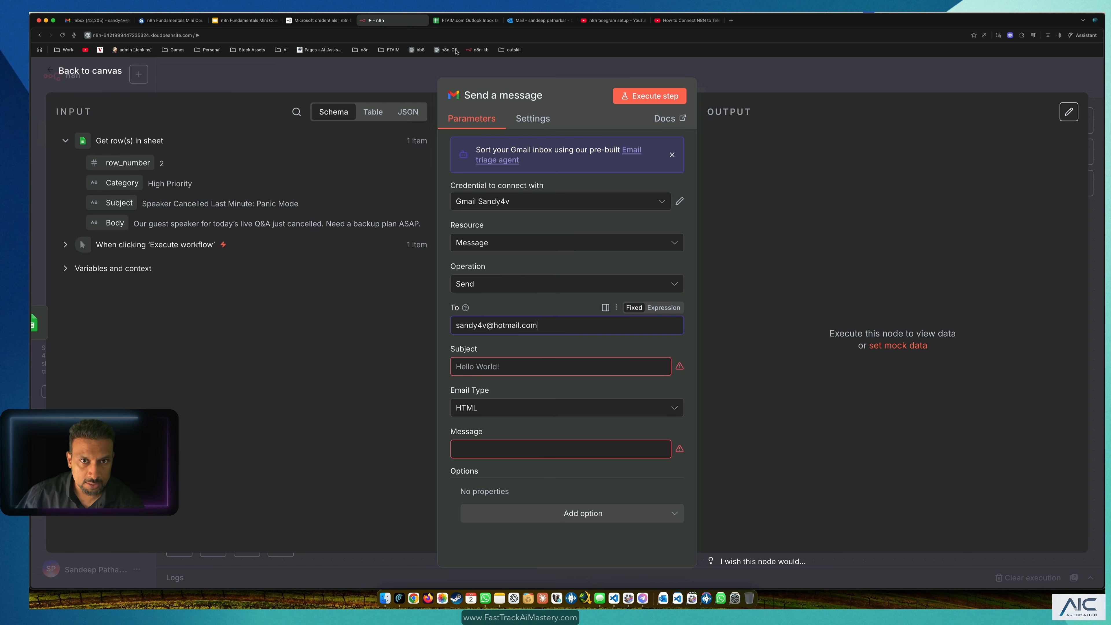
pyautogui.click(530, 21)
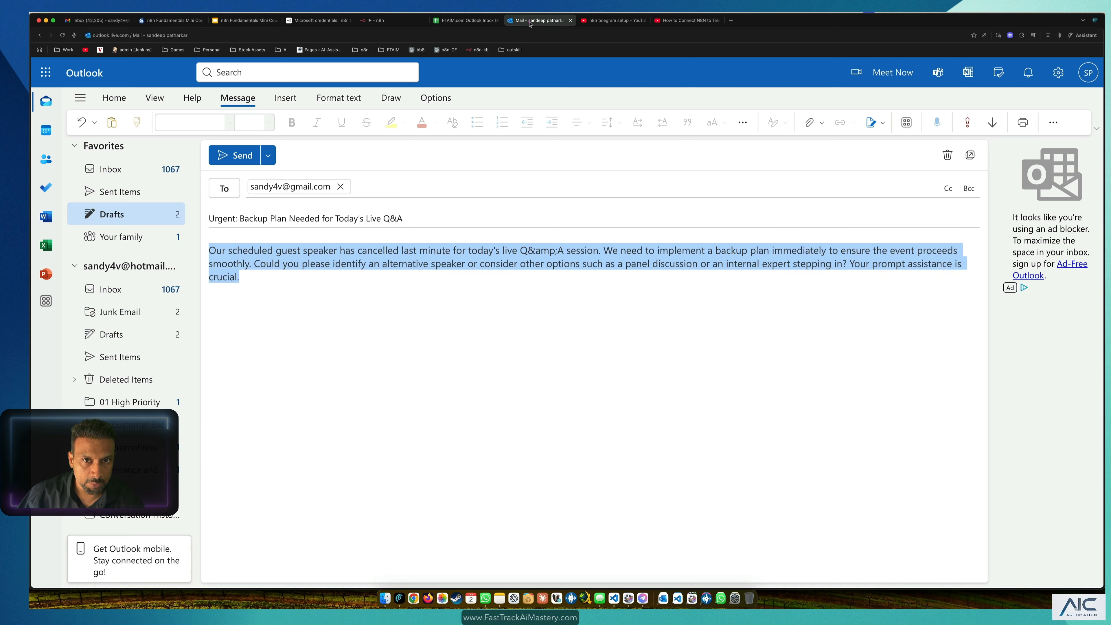
# Step: Leave the draft for the inbox and empty the 03 Promotions folder
pyautogui.click(355, 324)
pyautogui.click(128, 172)
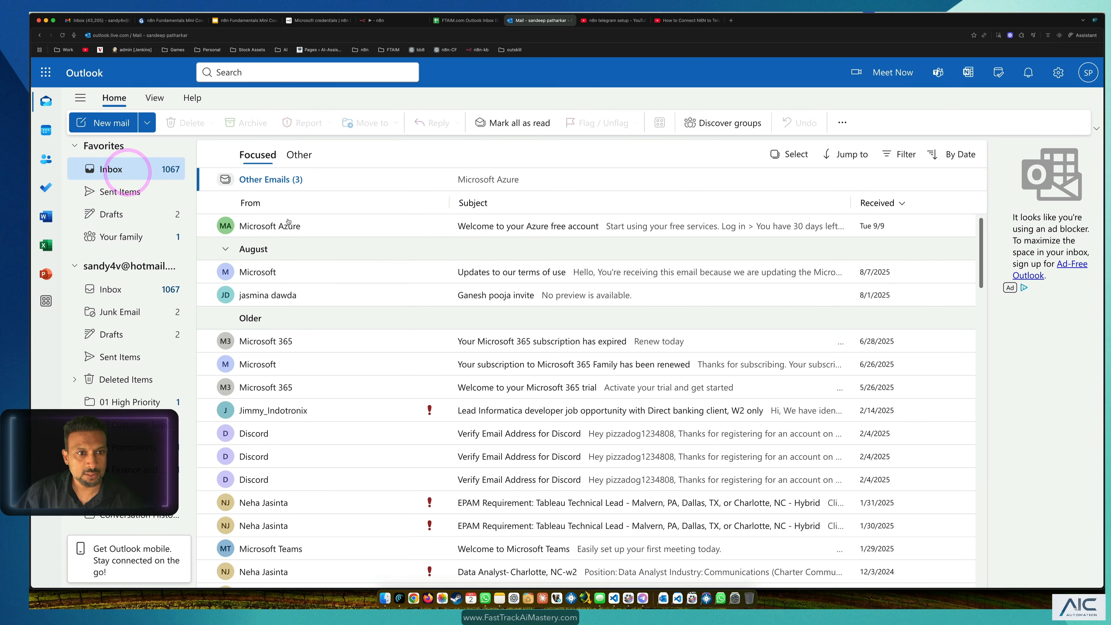
pyautogui.scroll(-3, 306, 330)
pyautogui.click(154, 403)
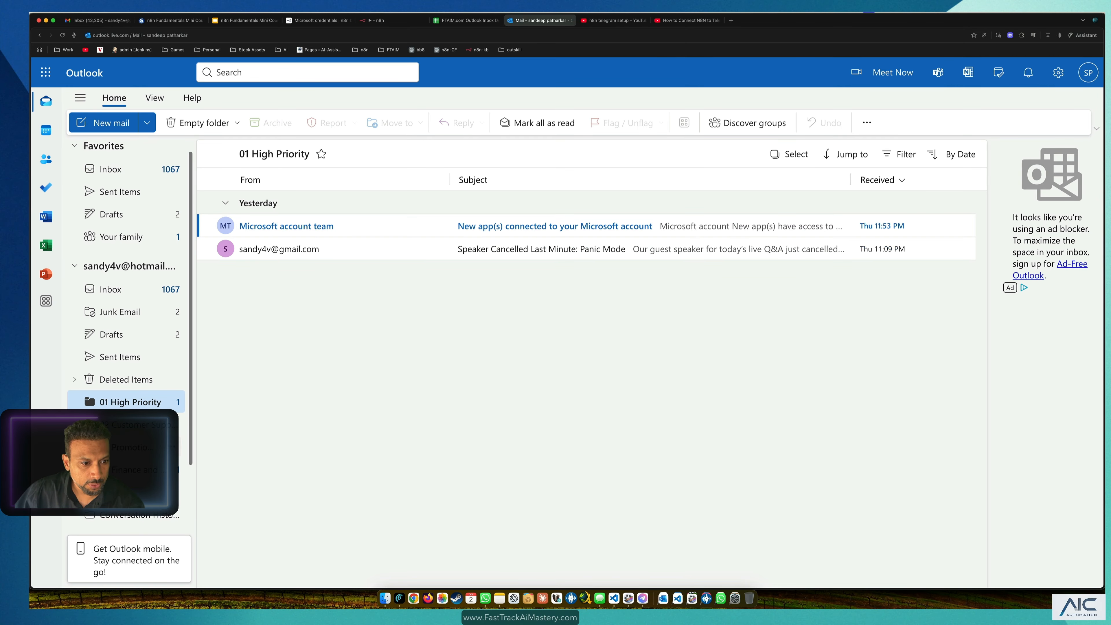
pyautogui.click(131, 424)
pyautogui.click(132, 447)
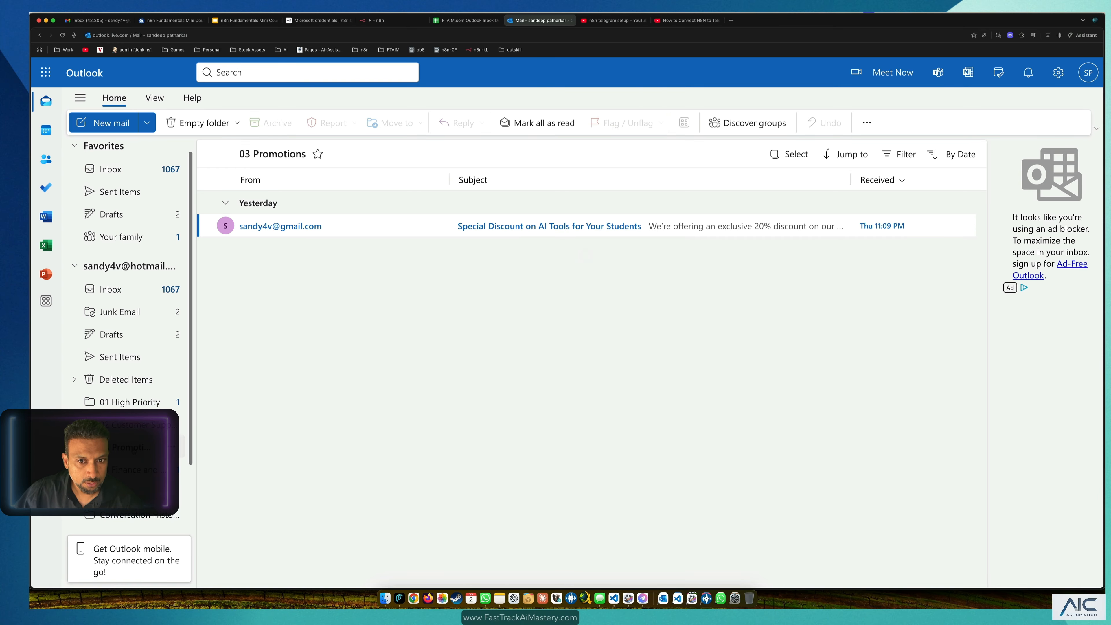
pyautogui.rightClick(132, 446)
pyautogui.click(205, 308)
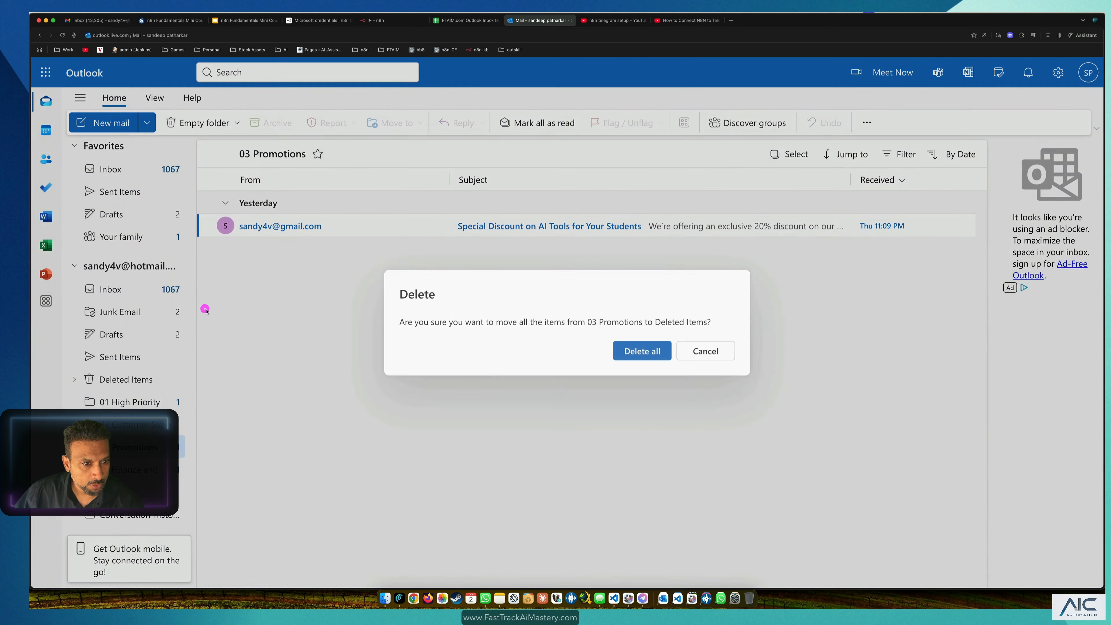
pyautogui.click(641, 351)
# Step: Leave 02 Customer Support untouched and empty the 01 High Priority folder
pyautogui.click(131, 425)
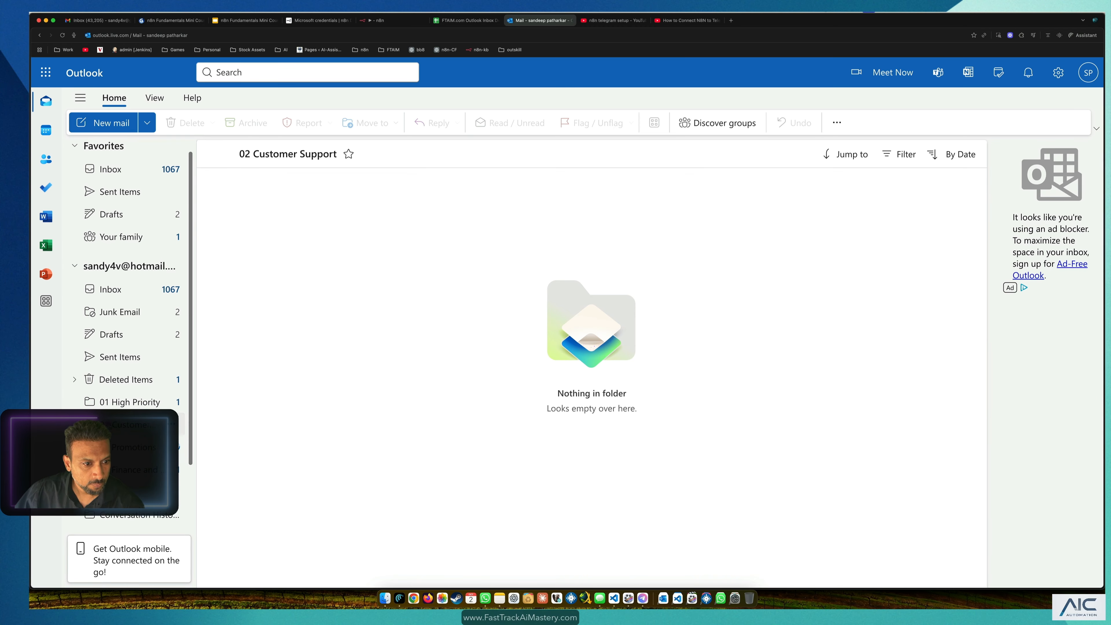
pyautogui.rightClick(132, 425)
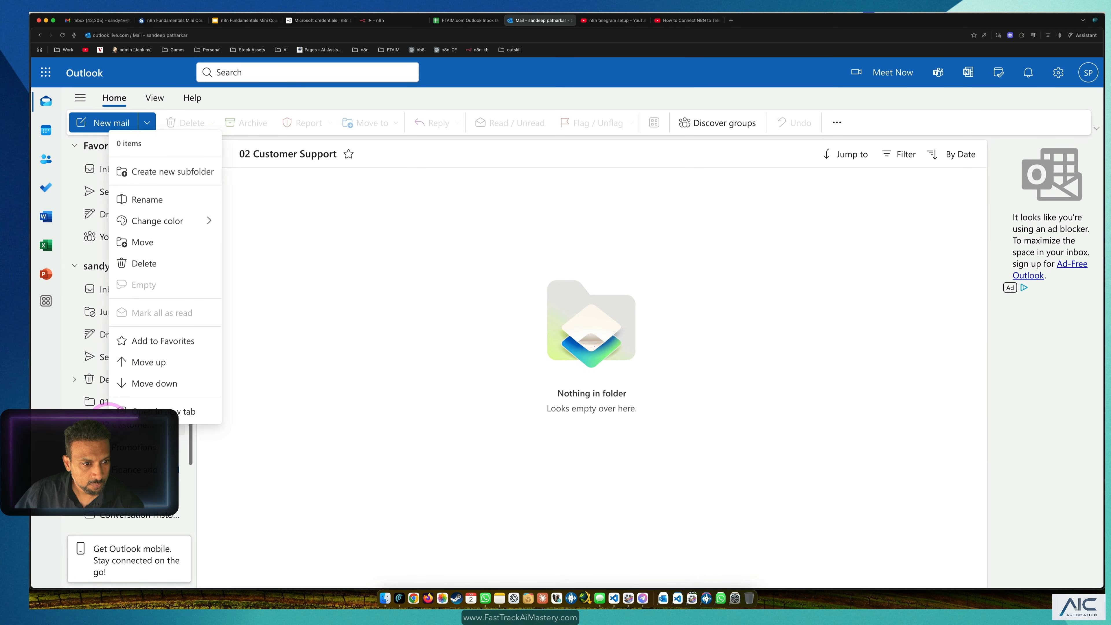
pyautogui.click(332, 448)
pyautogui.click(108, 402)
pyautogui.rightClick(109, 402)
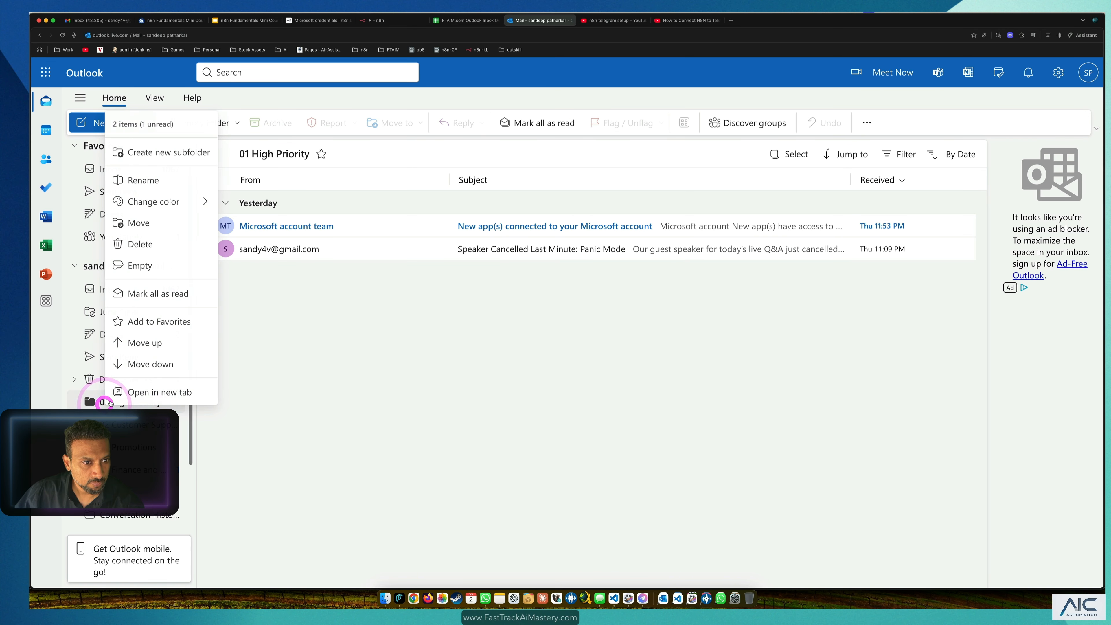
pyautogui.click(134, 266)
pyautogui.click(649, 353)
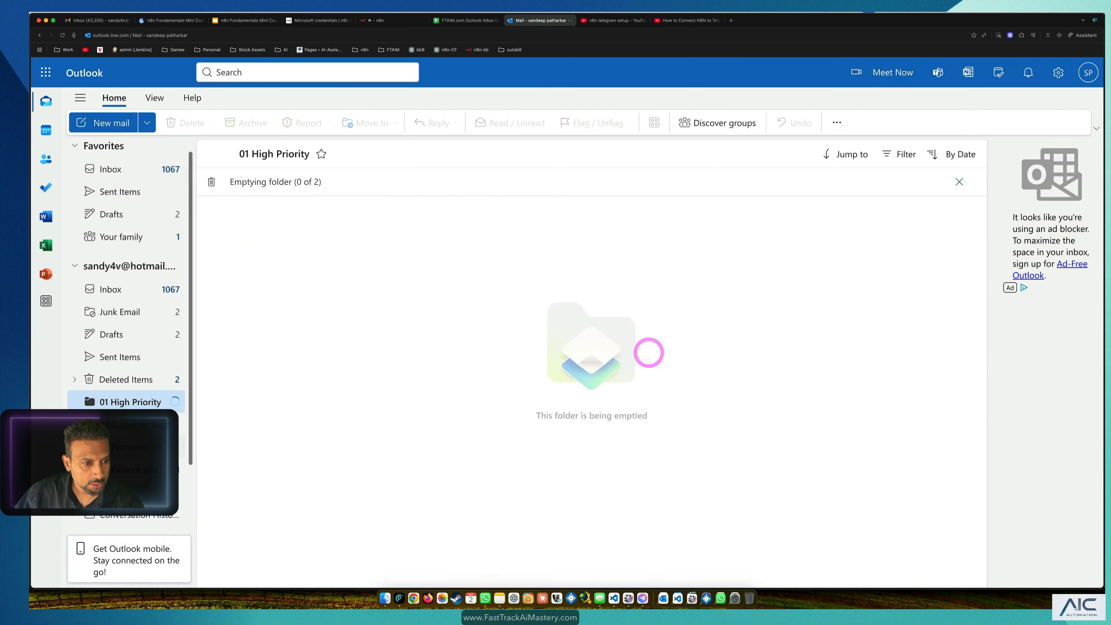
# Step: Empty the 04 Finance and Billing folder and permanently empty Deleted Items
pyautogui.click(133, 469)
pyautogui.rightClick(134, 470)
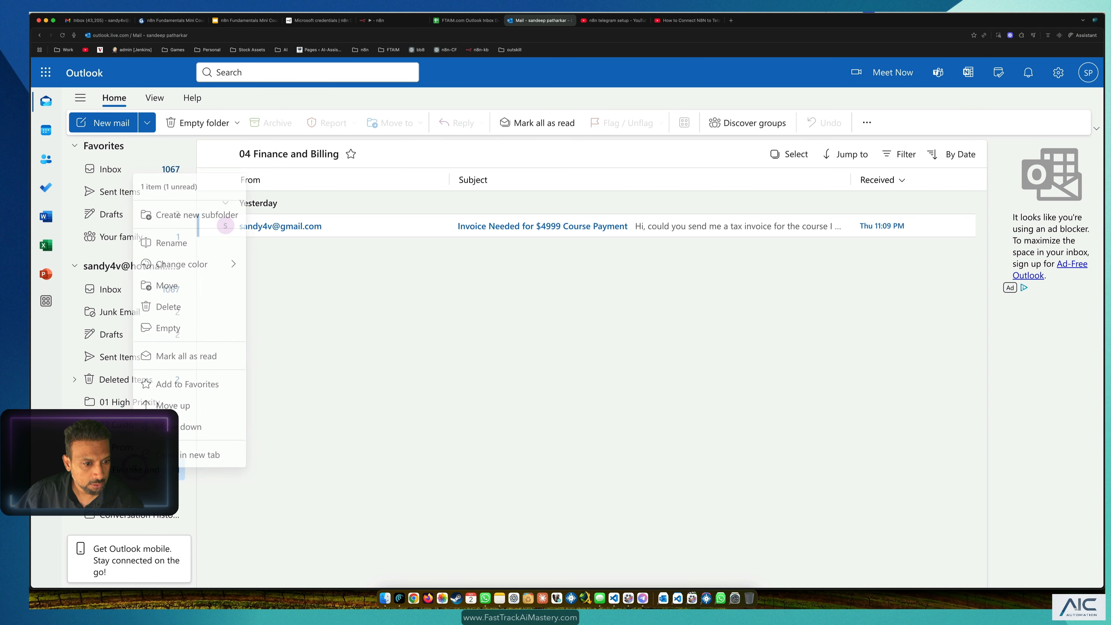
pyautogui.click(177, 326)
pyautogui.click(662, 358)
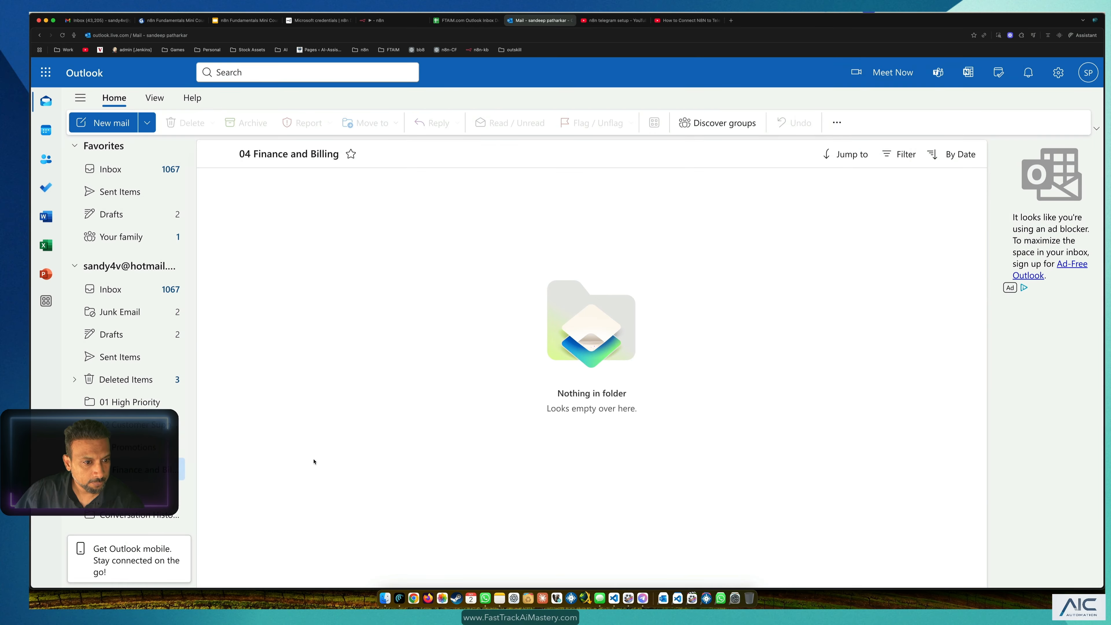
pyautogui.click(132, 380)
pyautogui.rightClick(132, 383)
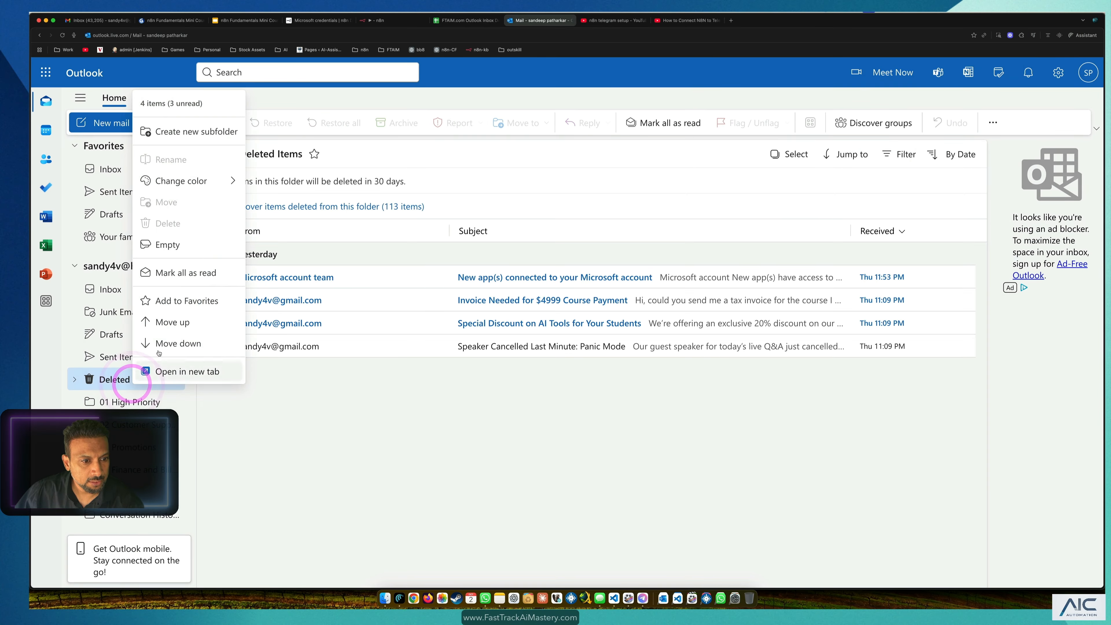
pyautogui.click(179, 247)
pyautogui.click(644, 352)
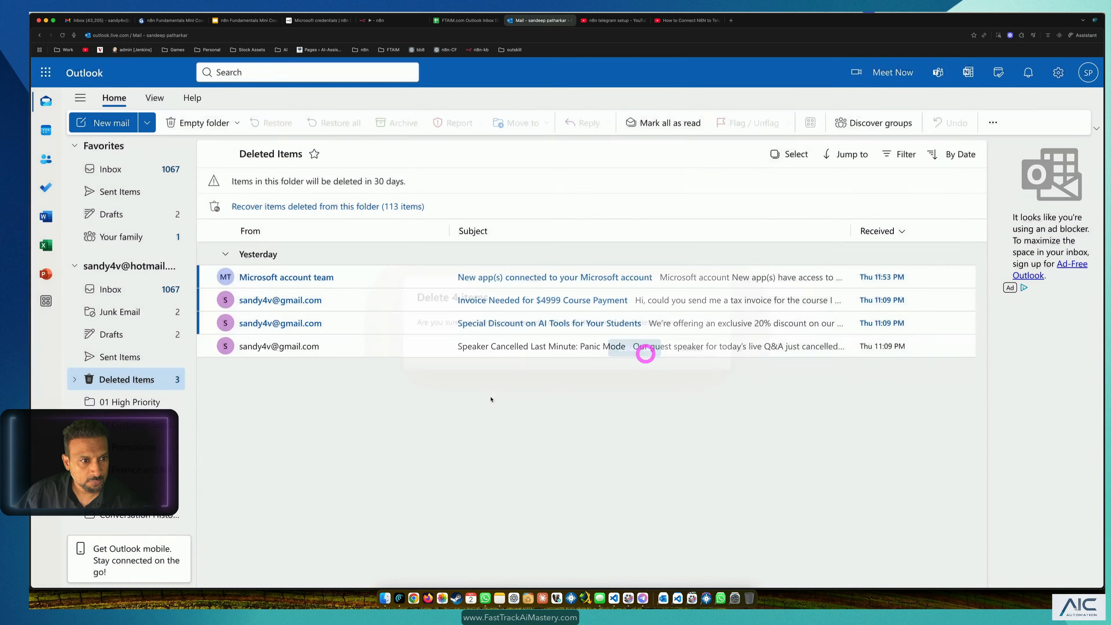
# Step: Delete both drafts in the Drafts folder and return to the Inbox
pyautogui.click(131, 215)
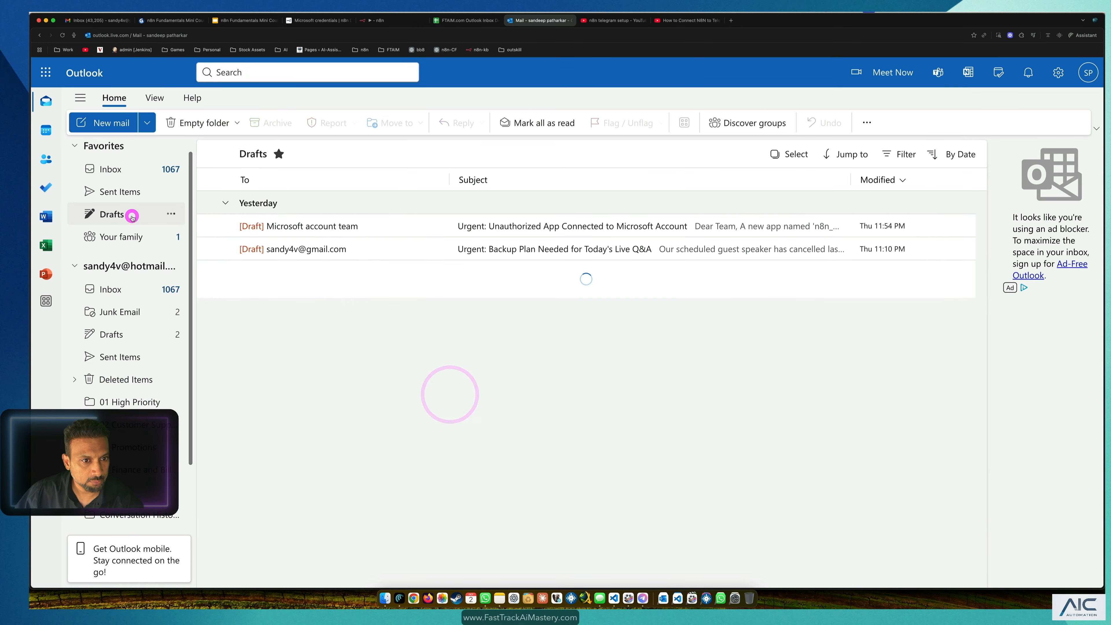
pyautogui.click(225, 226)
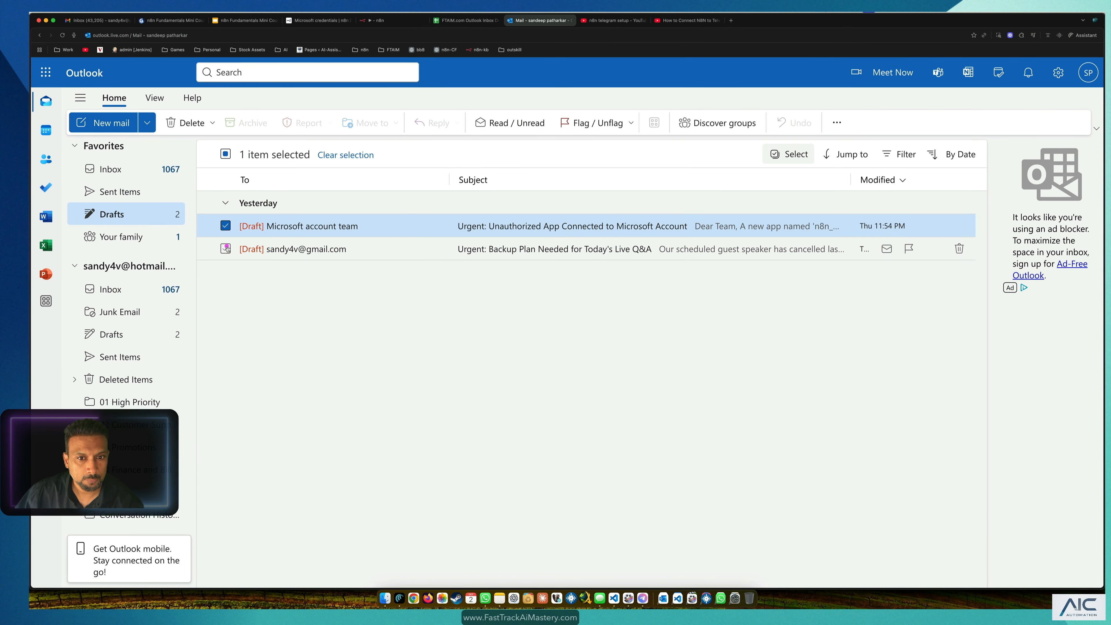
pyautogui.click(226, 249)
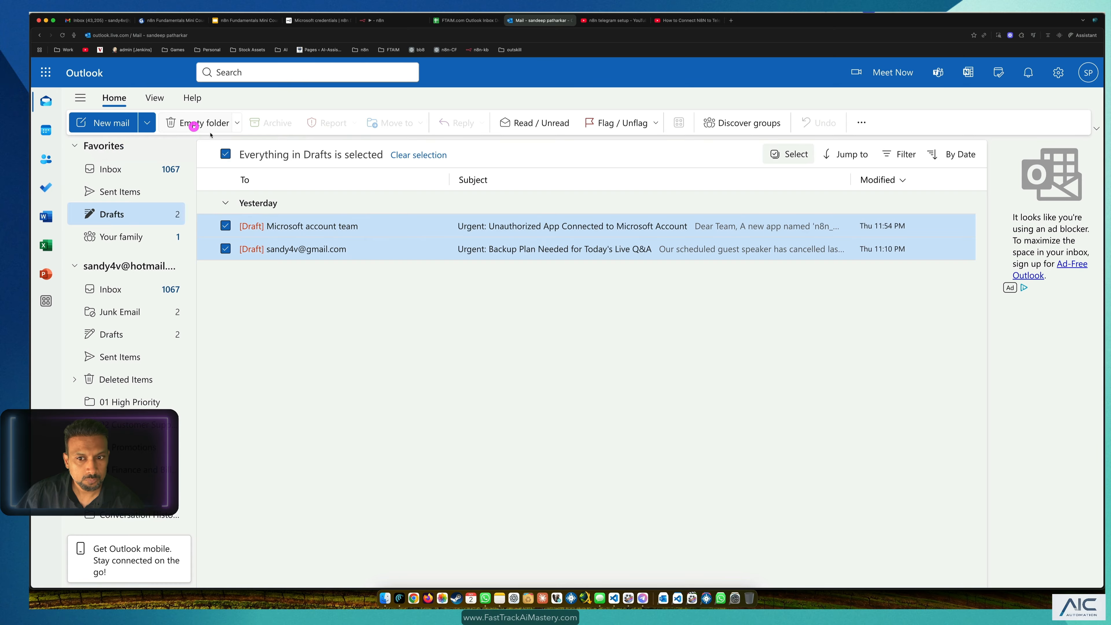
pyautogui.click(192, 123)
pyautogui.scroll(-1, 109, 199)
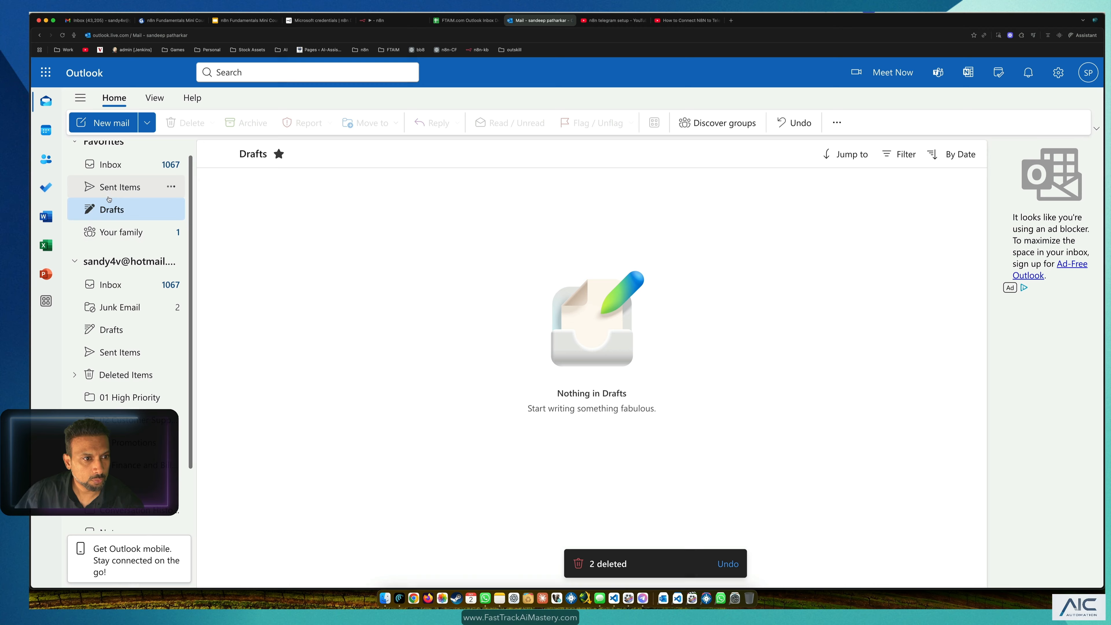
pyautogui.click(110, 165)
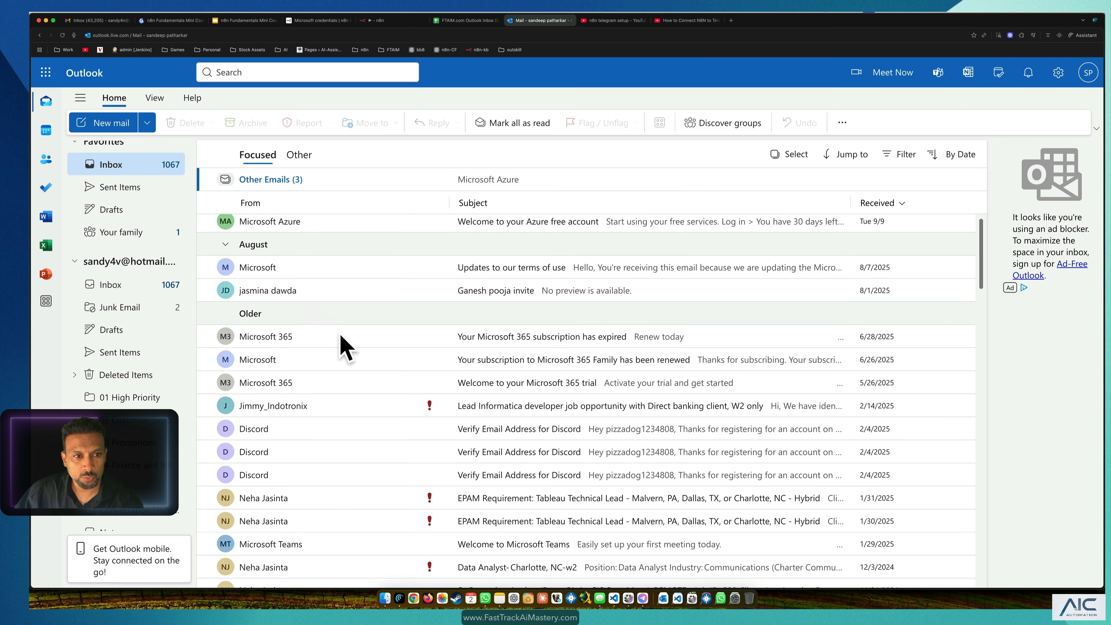
pyautogui.scroll(1, 407, 300)
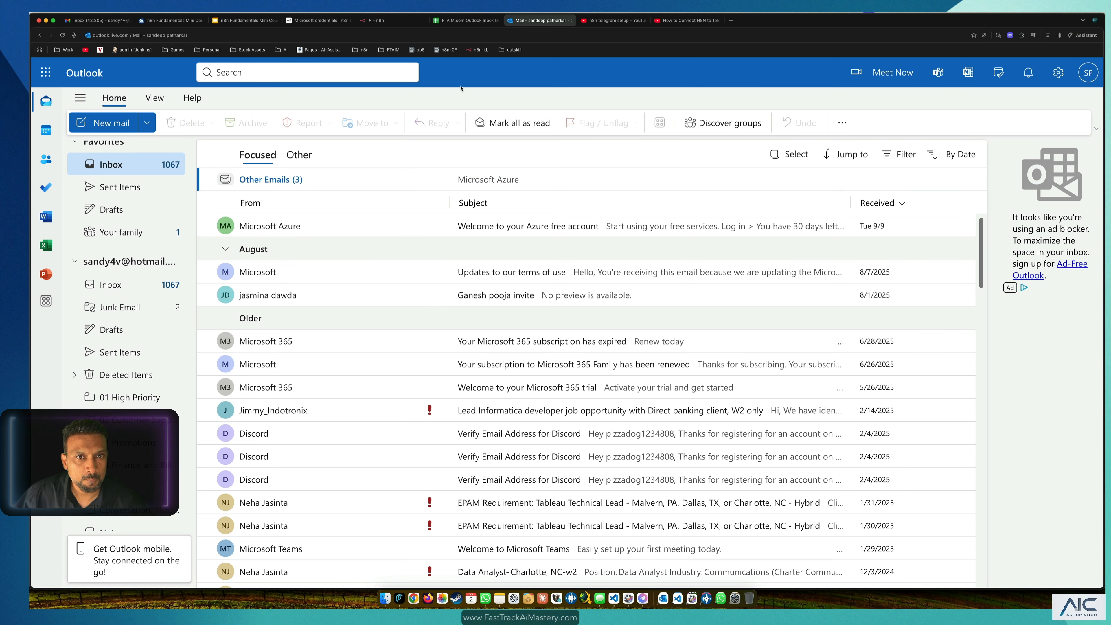
pyautogui.click(456, 21)
# Step: Map the sheet's Subject field into the email Subject as {{ $json.Subject }}
pyautogui.click(375, 21)
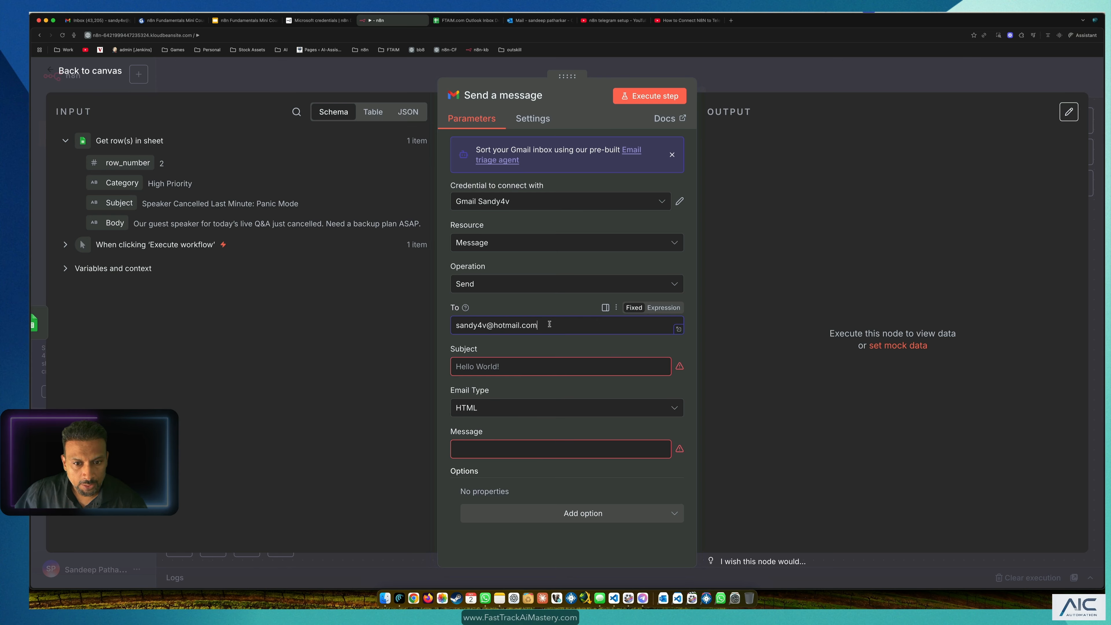
pyautogui.moveTo(550, 323); pyautogui.dragTo(427, 318)
pyautogui.click(553, 370)
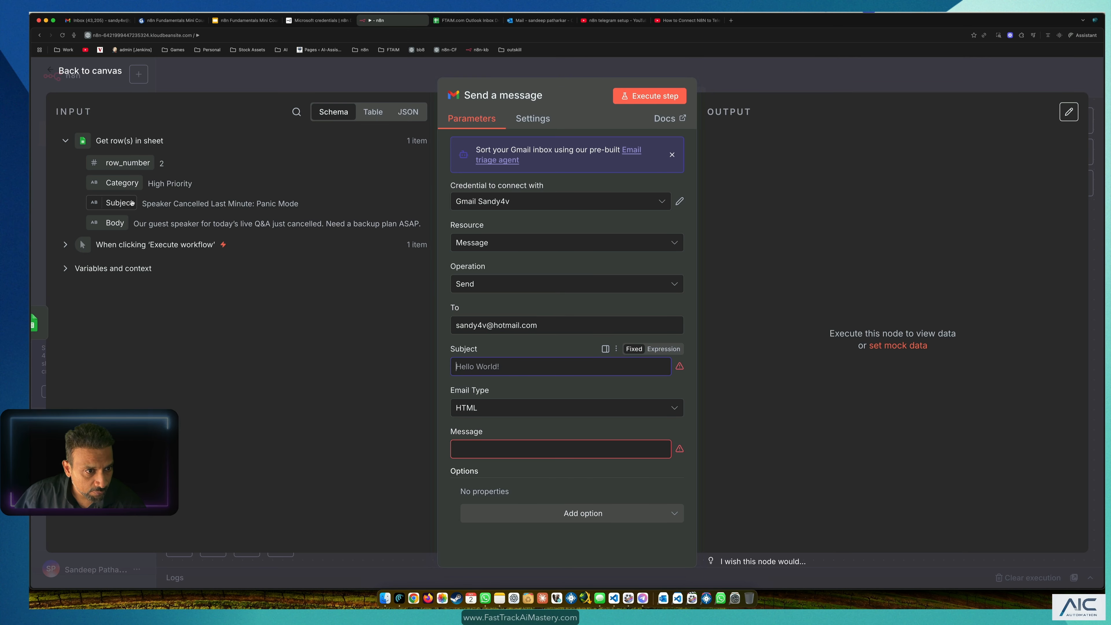
pyautogui.moveTo(152, 203); pyautogui.dragTo(320, 217)
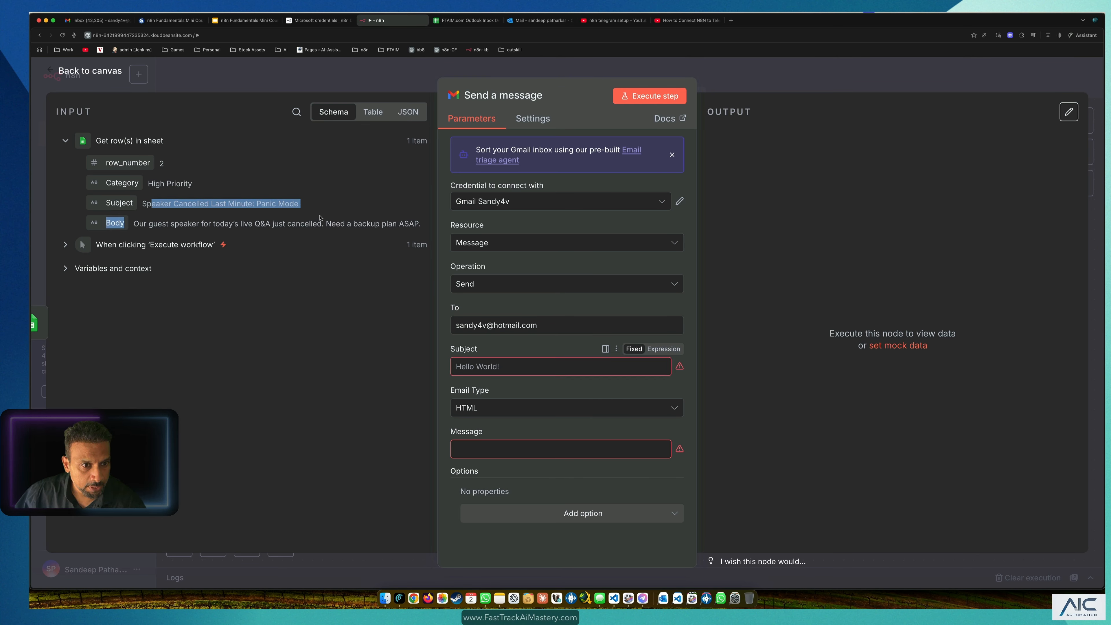
pyautogui.click(211, 207)
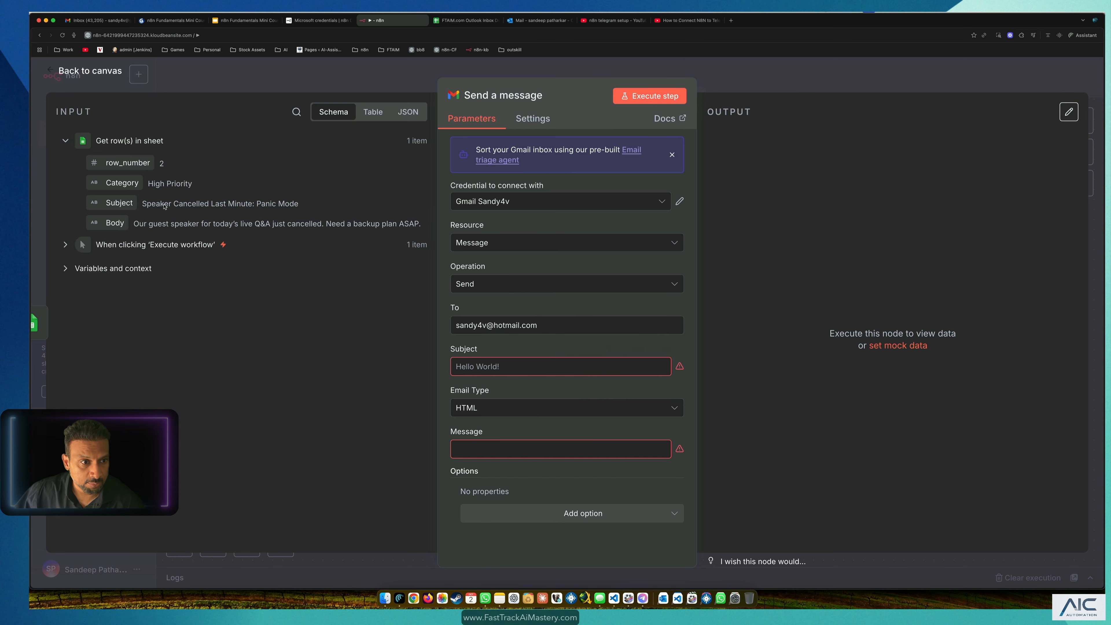
pyautogui.moveTo(121, 202); pyautogui.dragTo(152, 206)
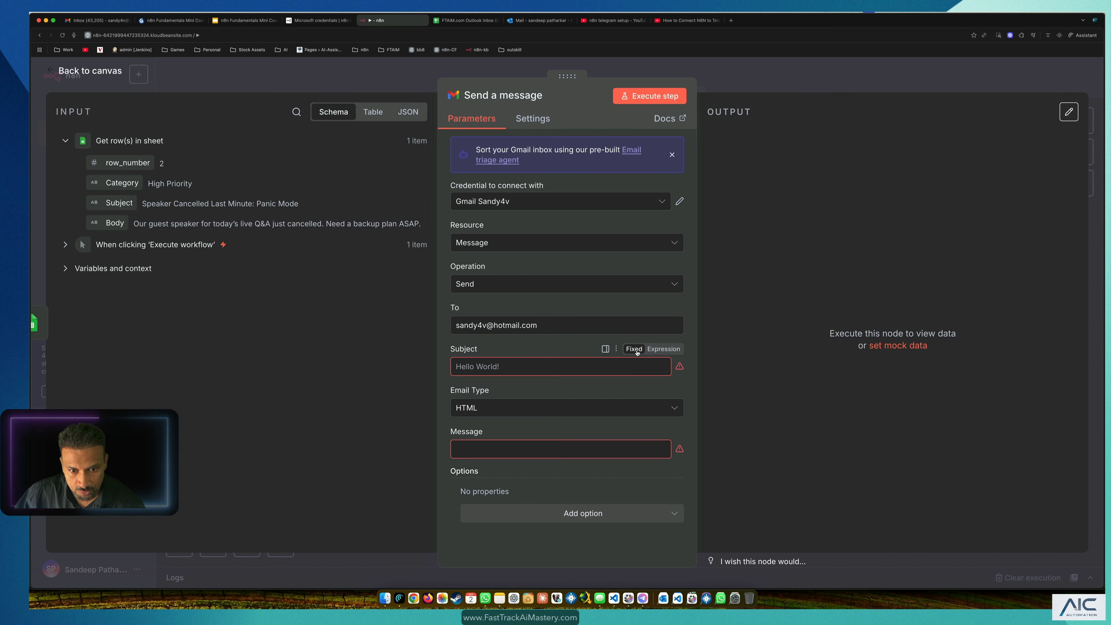
pyautogui.moveTo(112, 206); pyautogui.dragTo(525, 368)
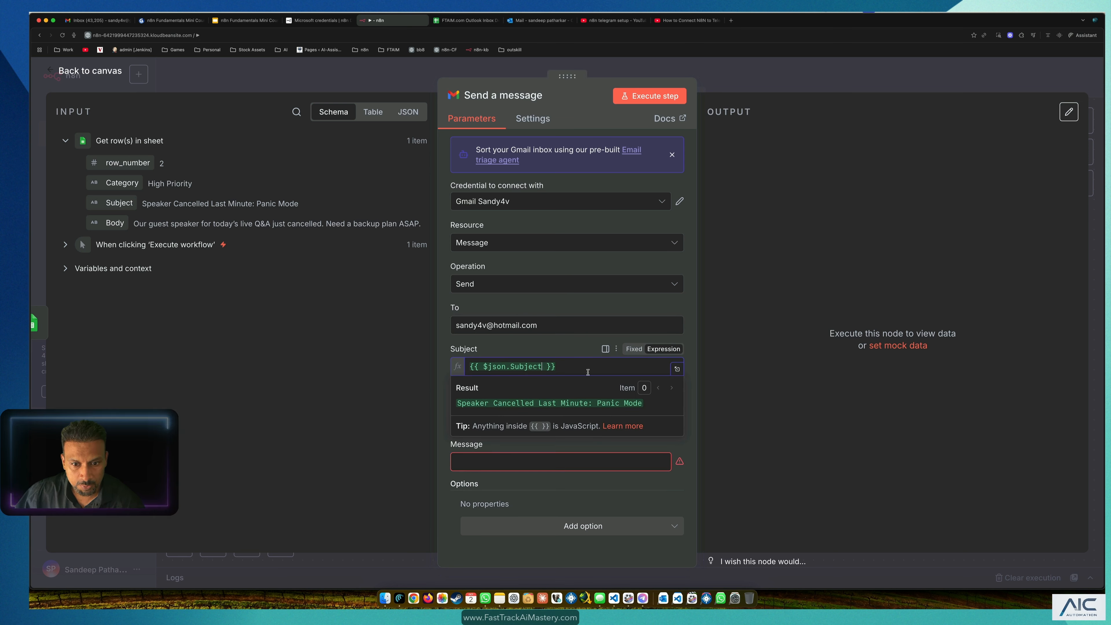
pyautogui.click(692, 435)
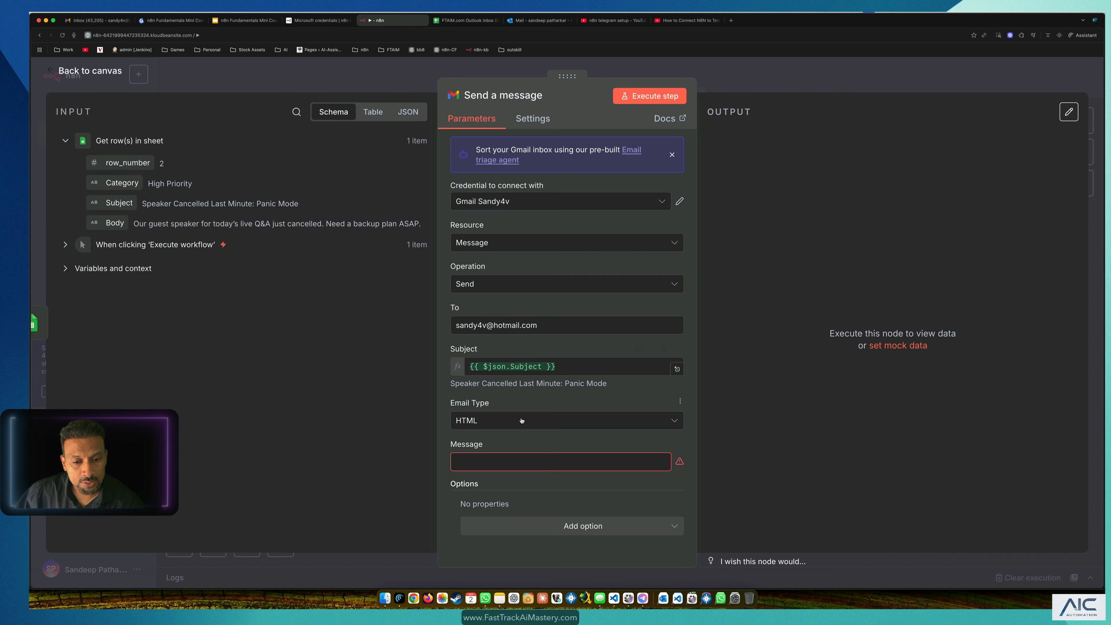
# Step: Set email type to Text and map Message to {{ $json.Body }}
pyautogui.click(490, 422)
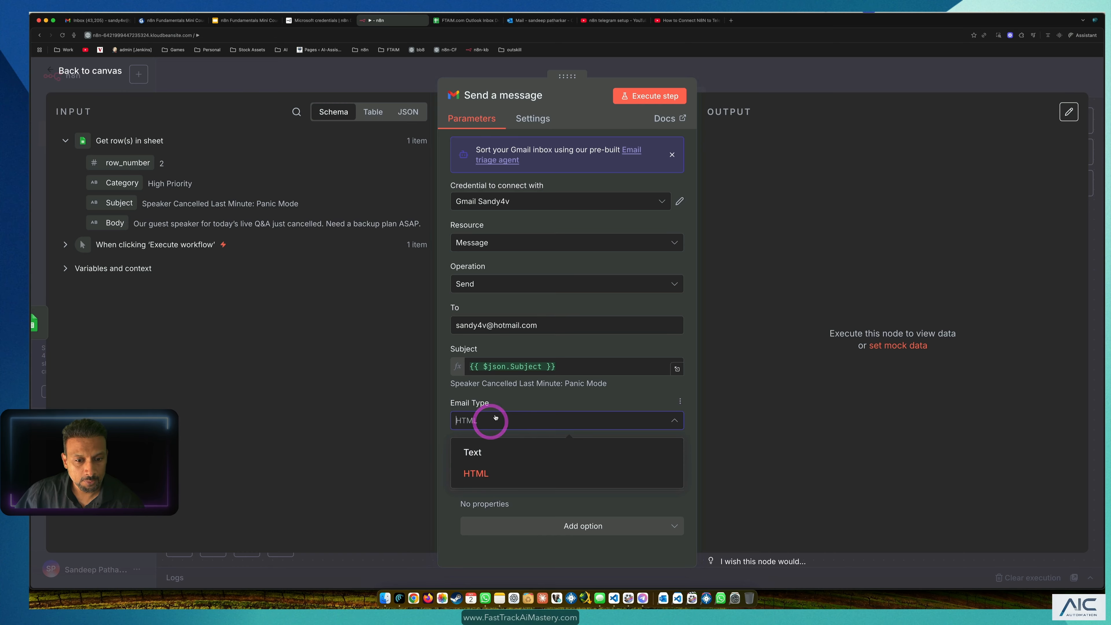
pyautogui.click(483, 453)
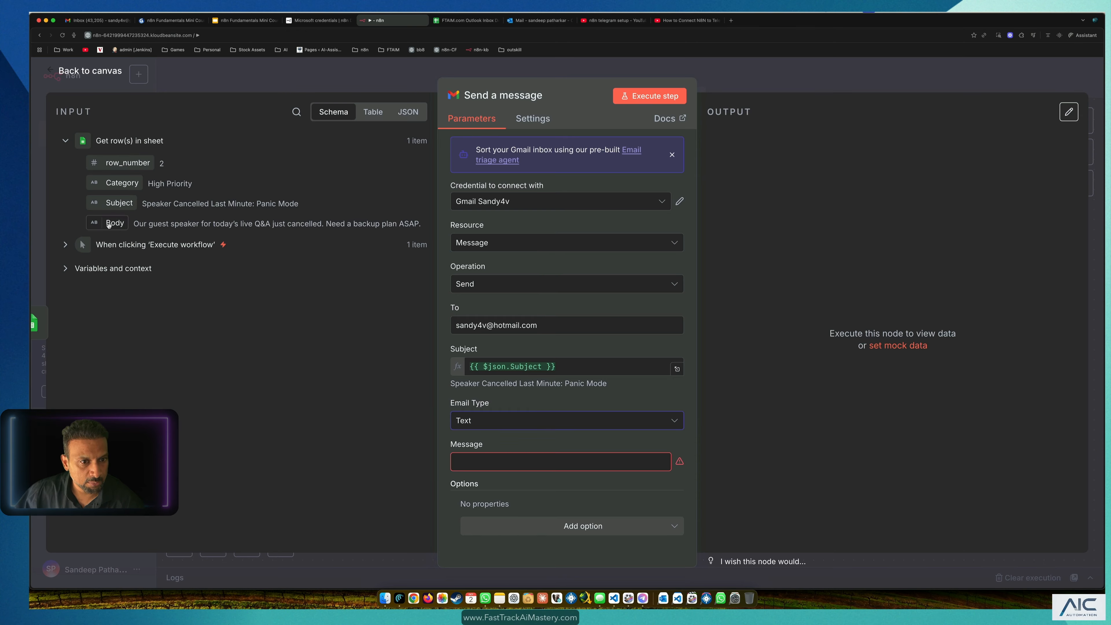
pyautogui.moveTo(108, 225); pyautogui.dragTo(504, 462)
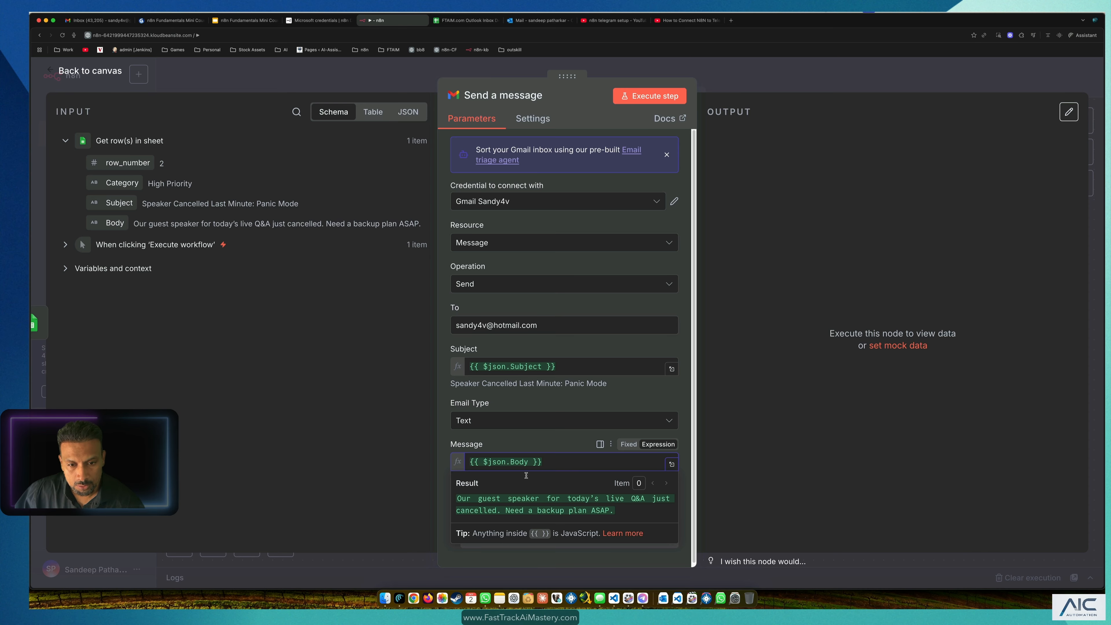
pyautogui.click(104, 71)
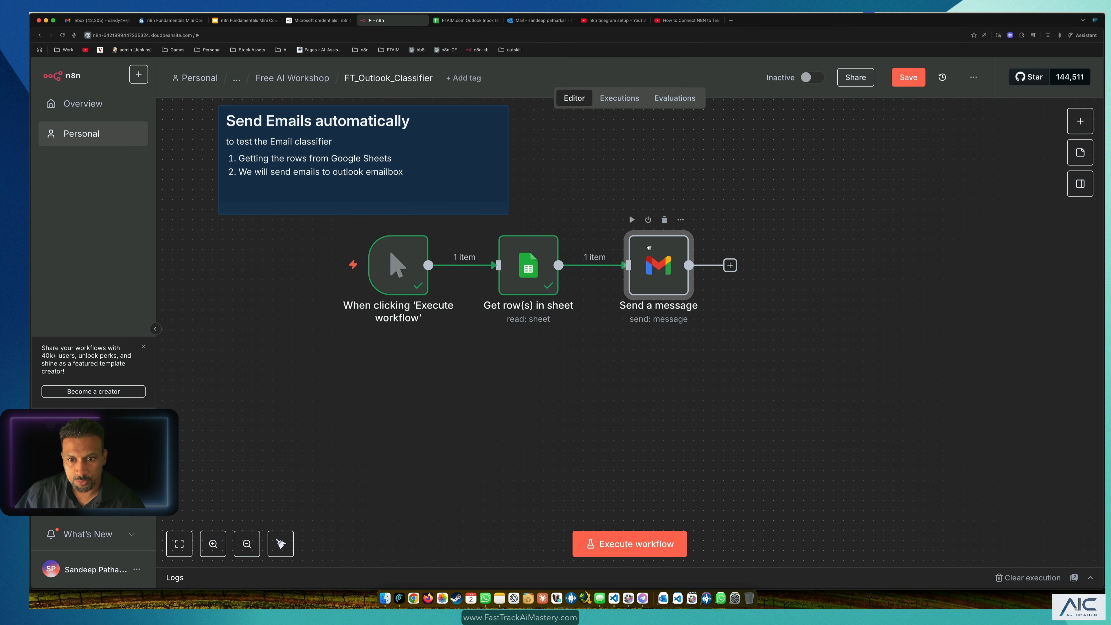
# Step: Execute the workflow and find 'Speaker Cancelled Last Minute: Panic Mode' in the Outlook inbox
pyautogui.click(762, 338)
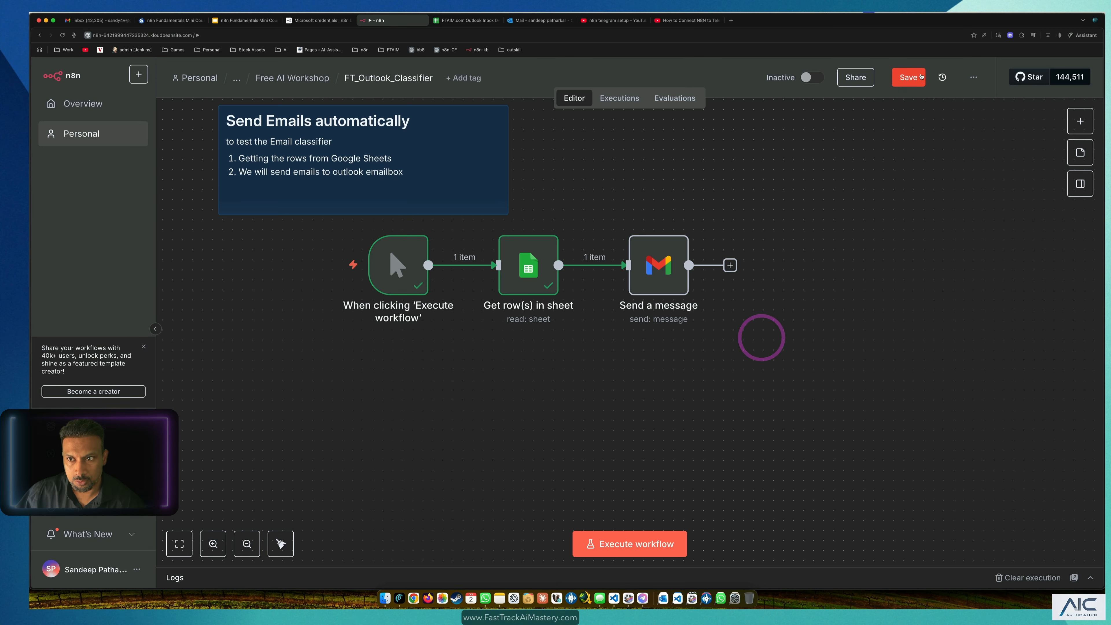
pyautogui.click(663, 275)
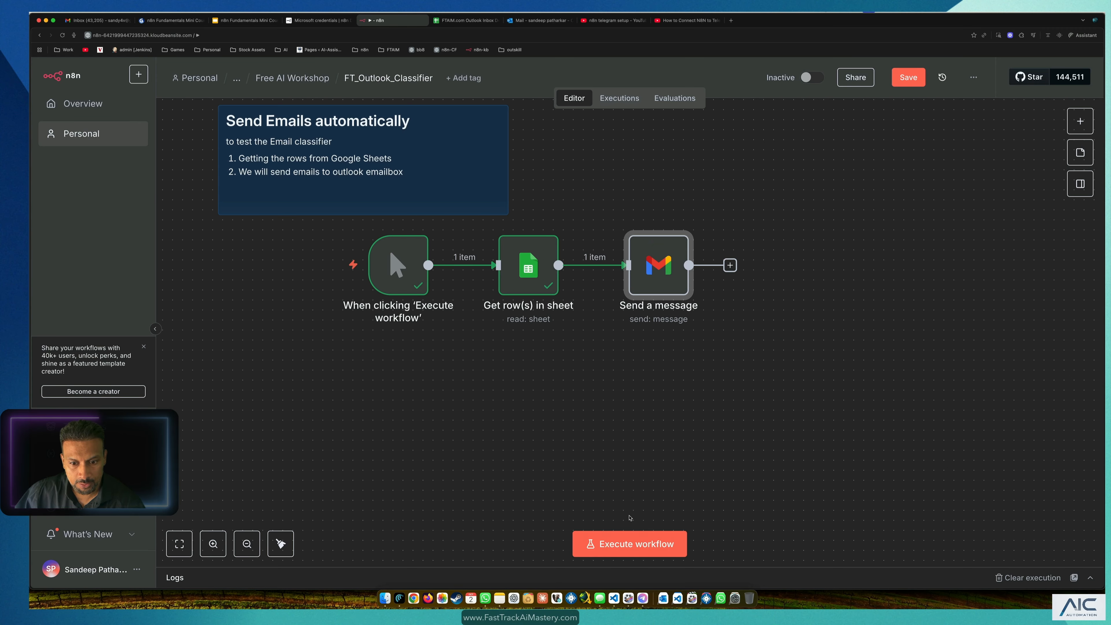
pyautogui.click(630, 543)
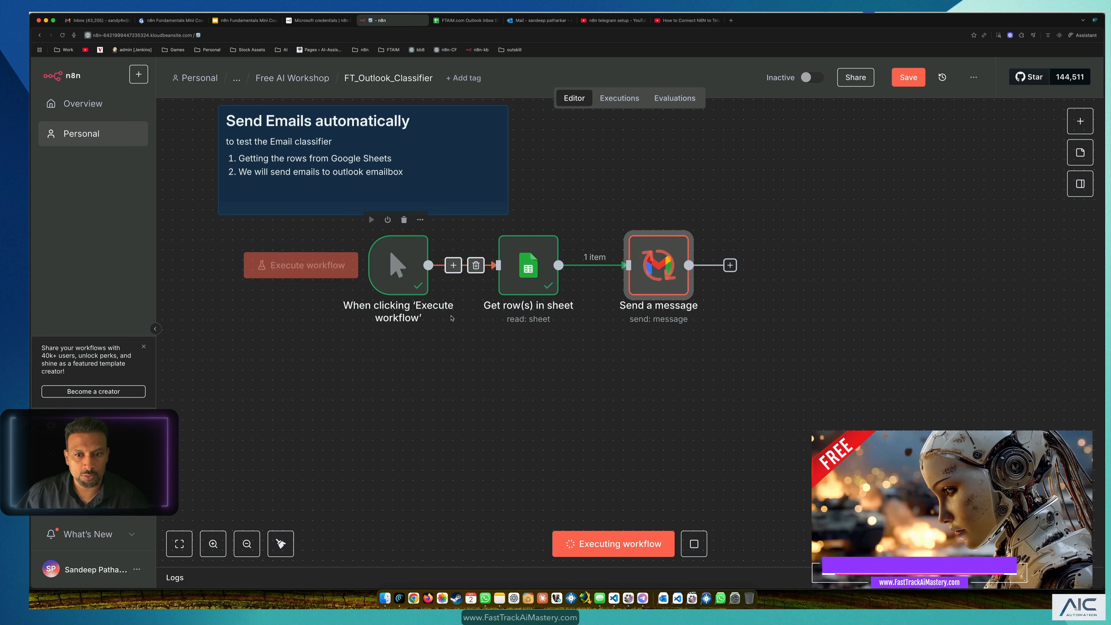
pyautogui.click(666, 438)
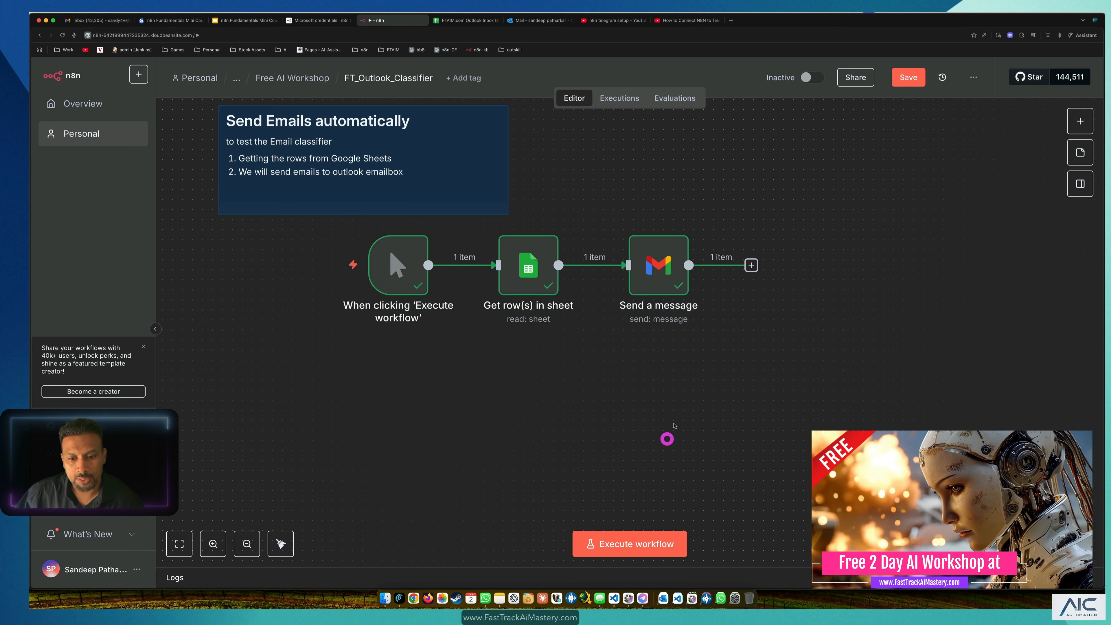
pyautogui.click(542, 21)
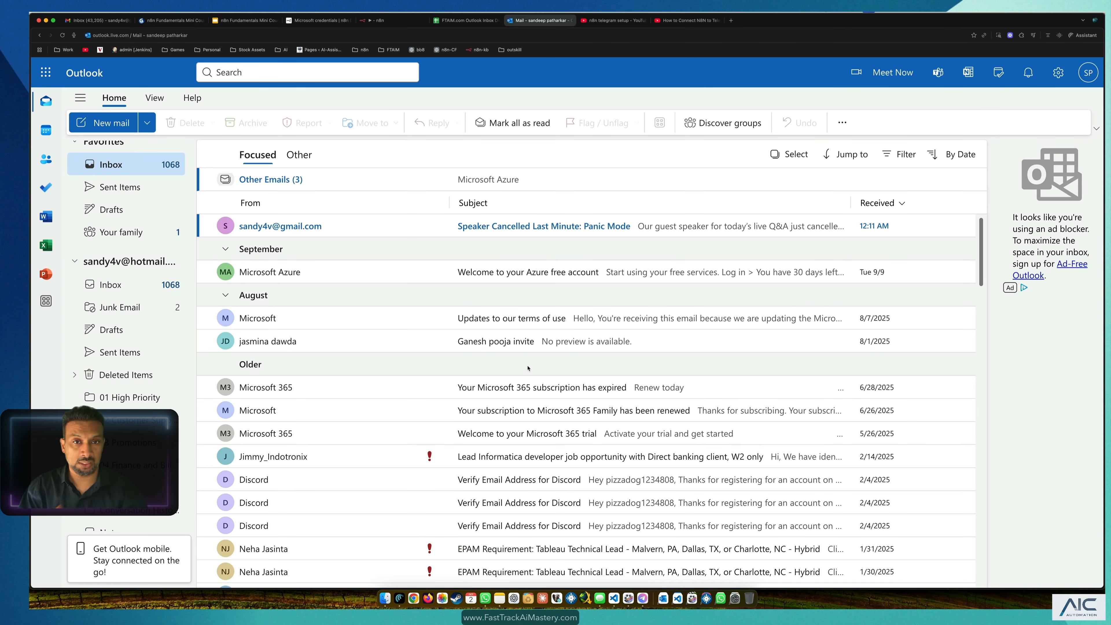
# Step: Stretch the Send Emails automatically sticky note down and right over all three nodes
pyautogui.click(383, 22)
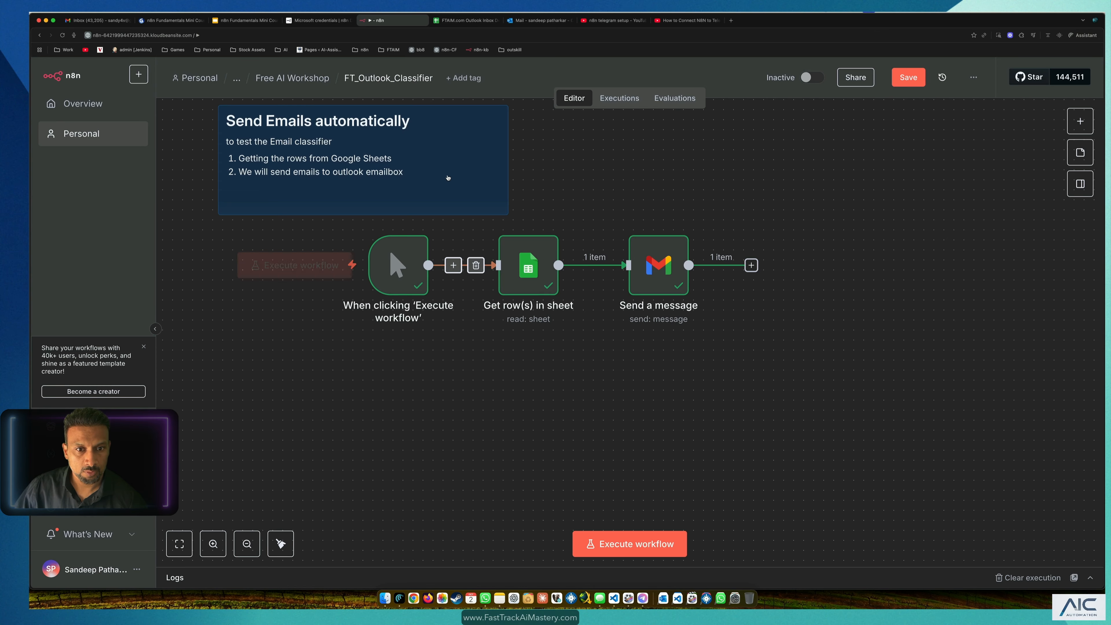
pyautogui.moveTo(448, 178); pyautogui.dragTo(455, 181)
pyautogui.click(459, 216)
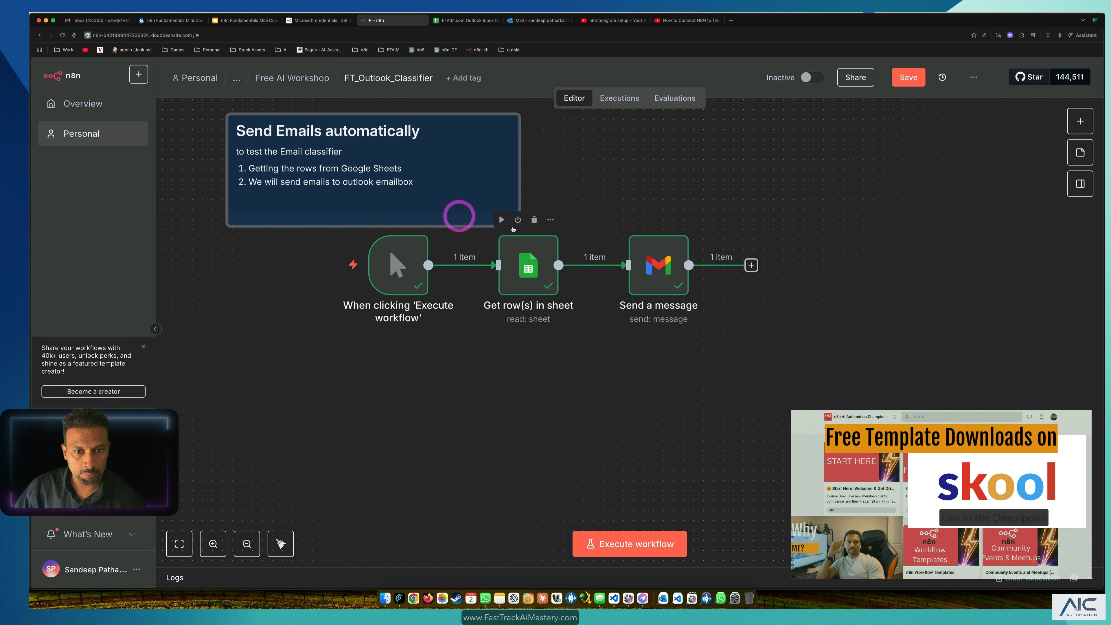
pyautogui.moveTo(513, 228); pyautogui.dragTo(620, 327)
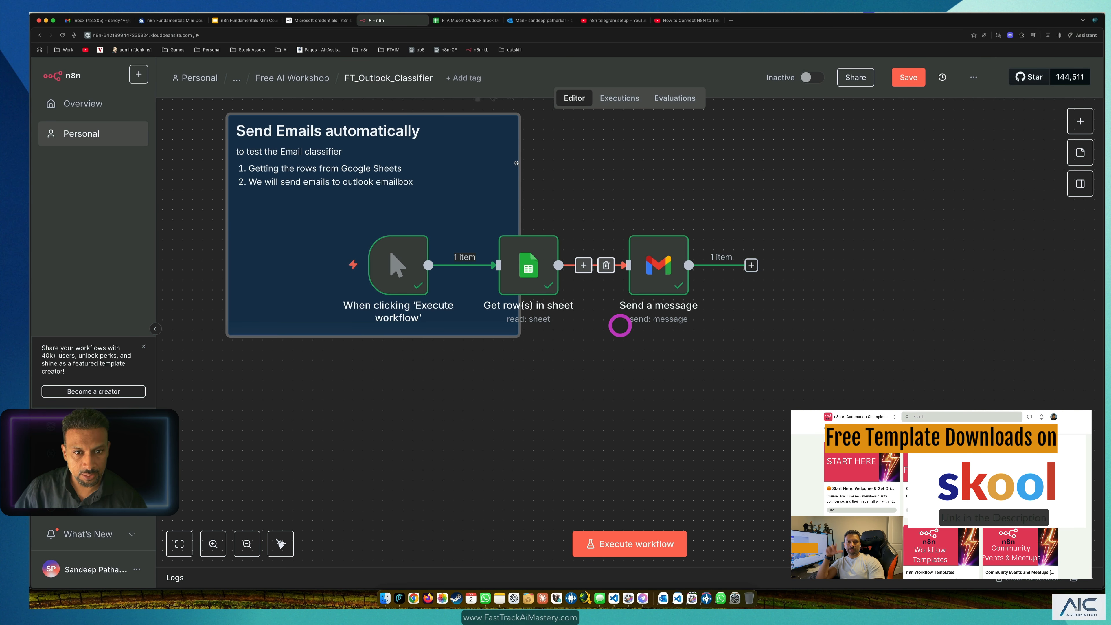
pyautogui.moveTo(517, 163); pyautogui.dragTo(843, 216)
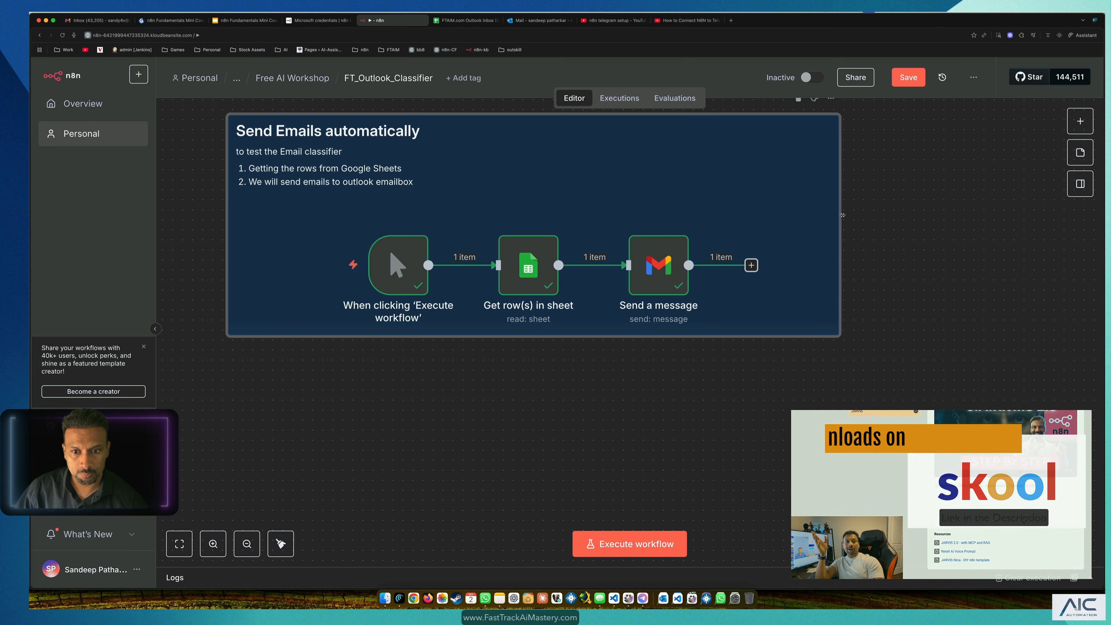
pyautogui.click(845, 214)
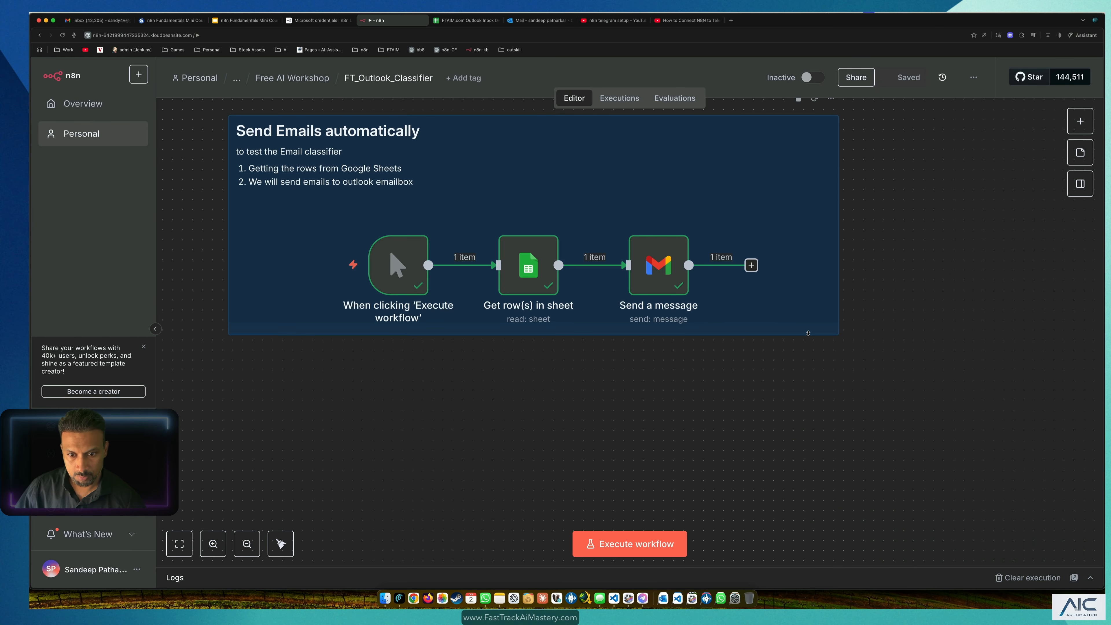
# Step: Reposition the workflow on the canvas and recheck the Outlook inbox
pyautogui.scroll(-3, 589, 405)
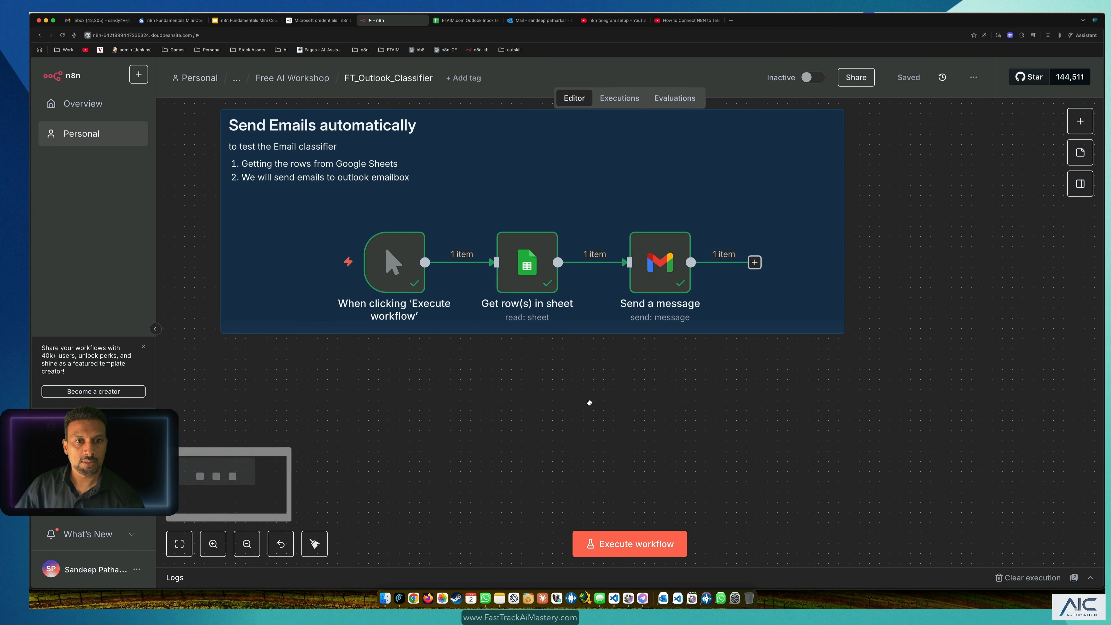
pyautogui.scroll(-1, 441, 390)
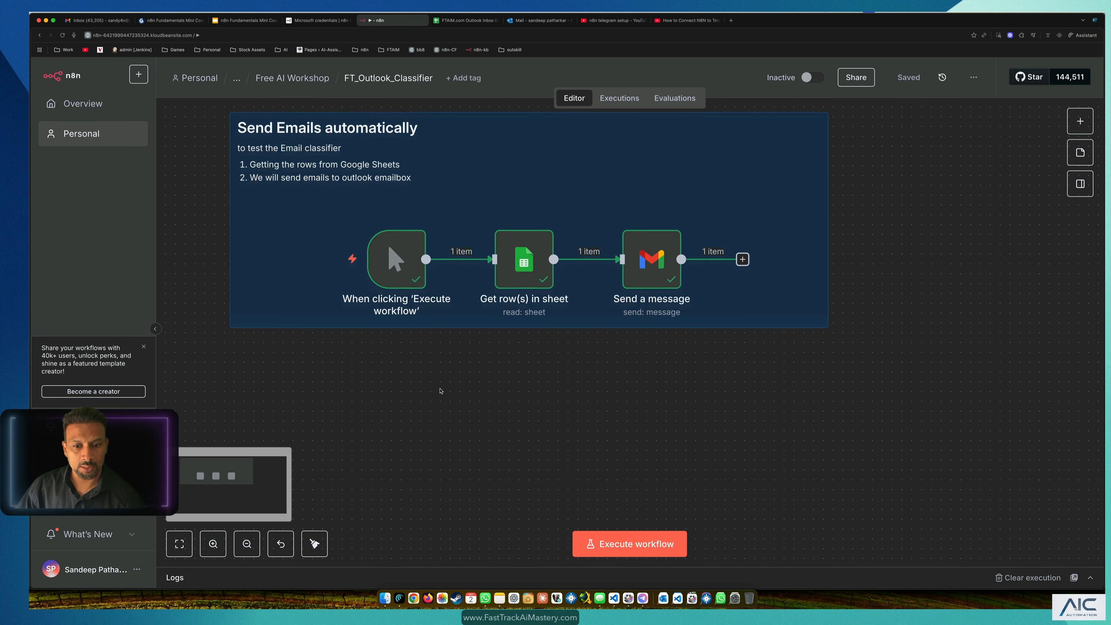
pyautogui.moveTo(447, 407); pyautogui.dragTo(505, 303)
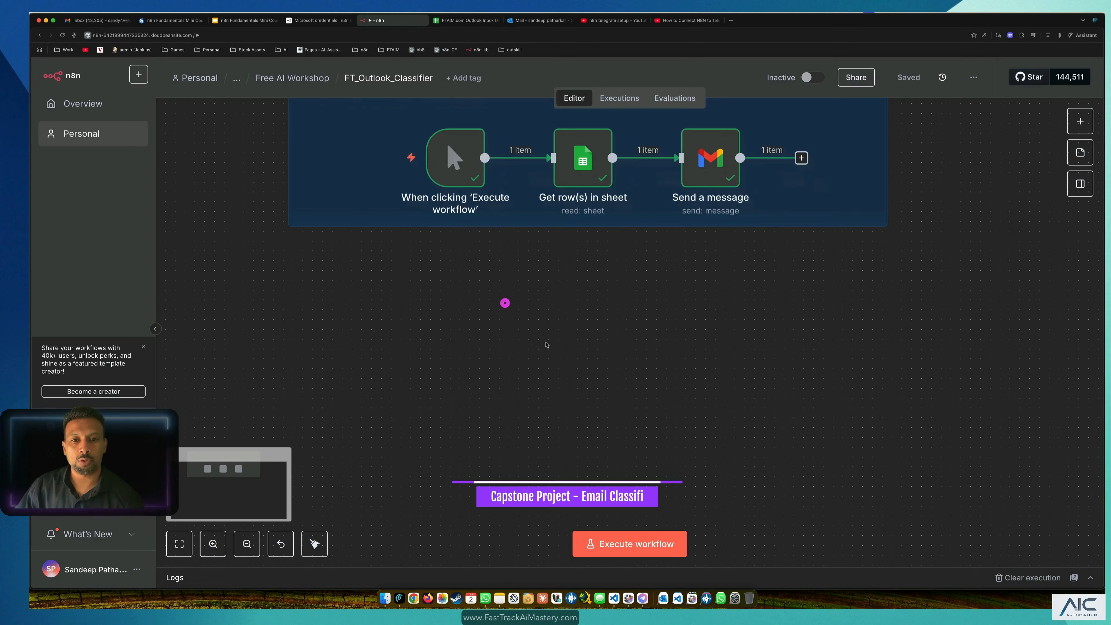
pyautogui.moveTo(532, 341); pyautogui.dragTo(626, 279)
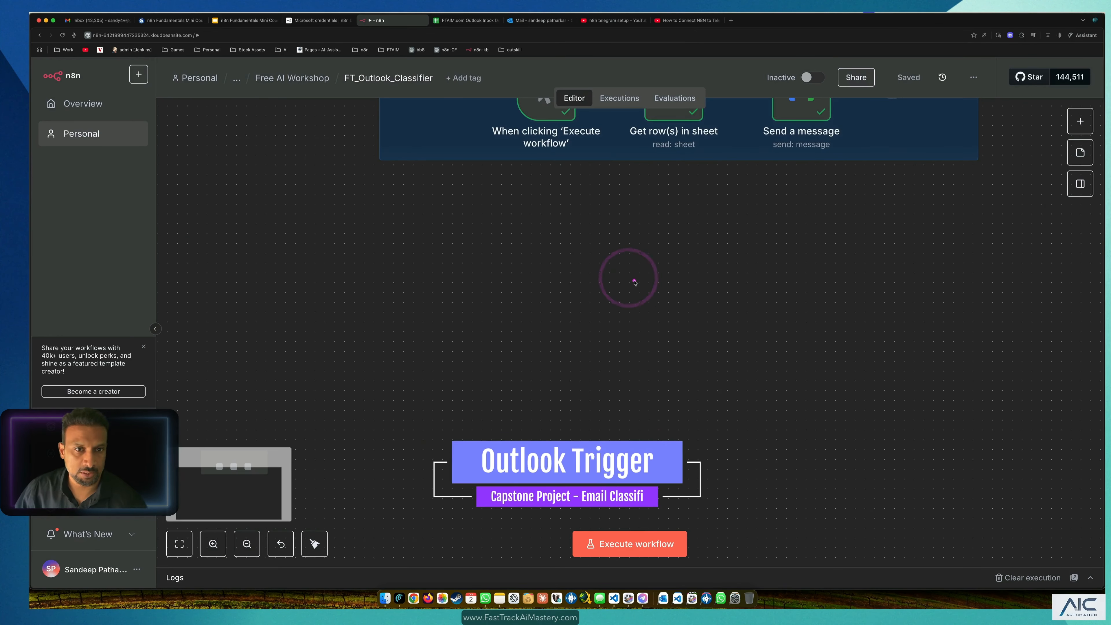
pyautogui.click(531, 22)
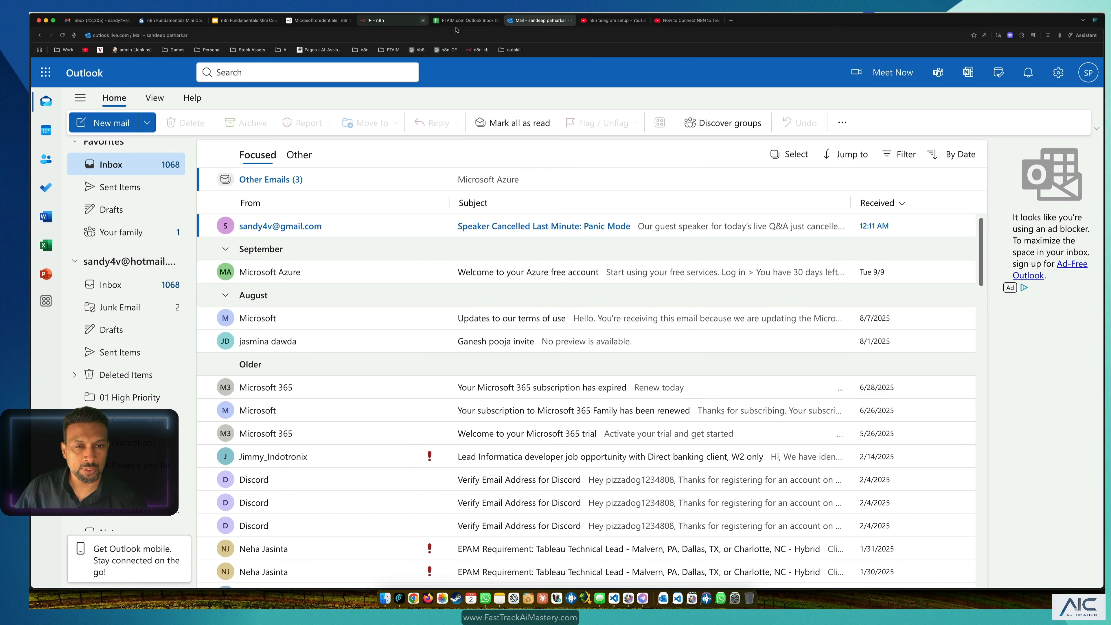
pyautogui.click(372, 21)
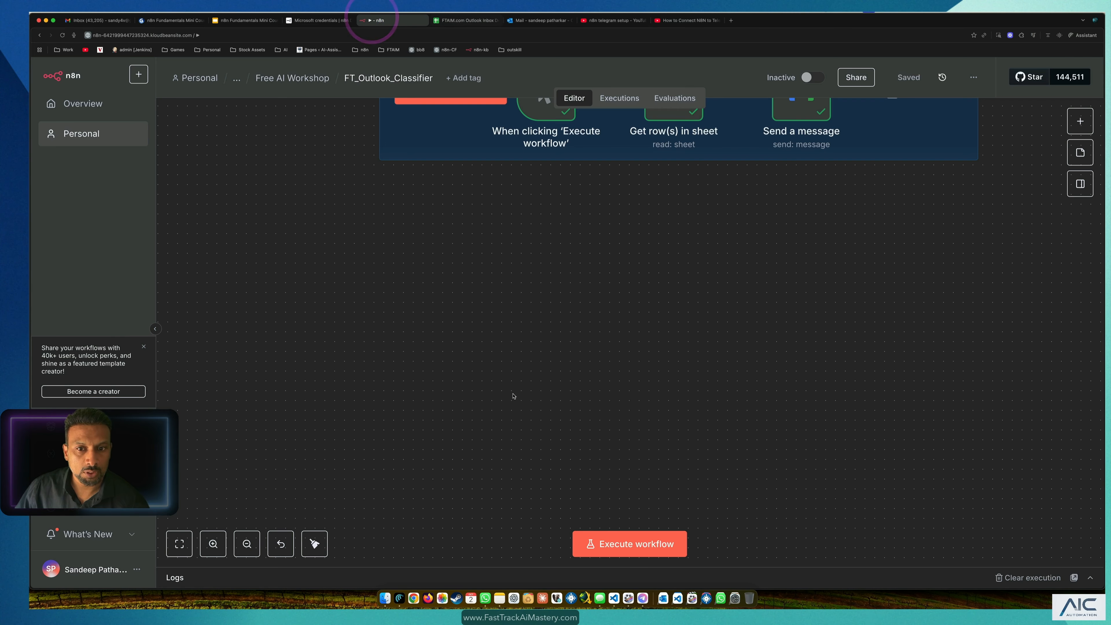
pyautogui.click(1080, 121)
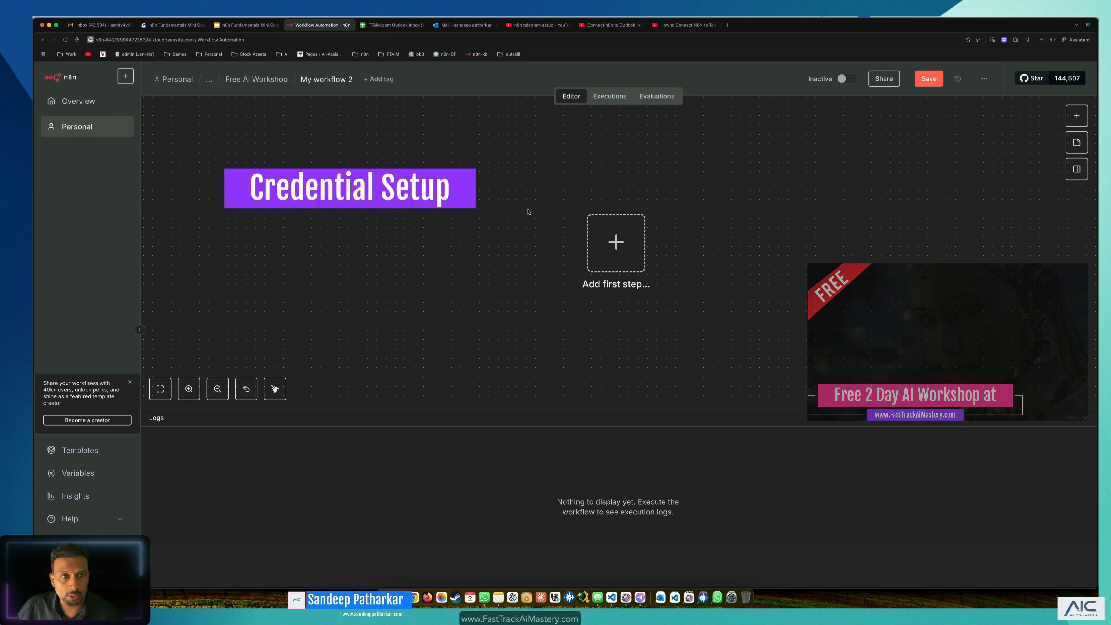
# Step: Add a Microsoft Outlook 'On message received' trigger to My workflow 2 and view its credential choices
pyautogui.click(1078, 115)
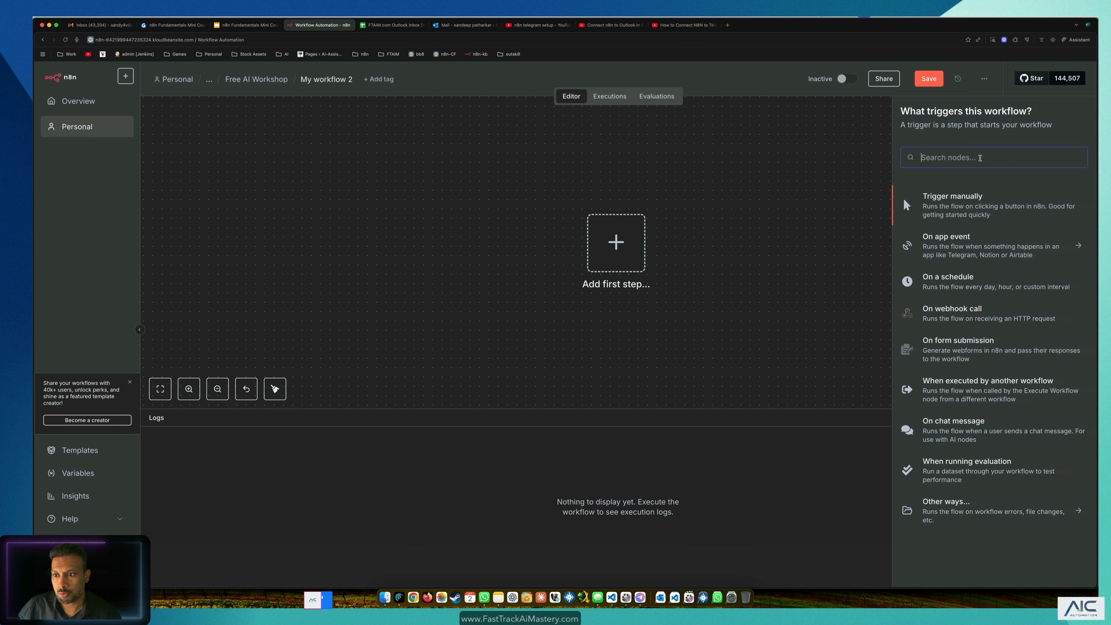
pyautogui.write('outloo')
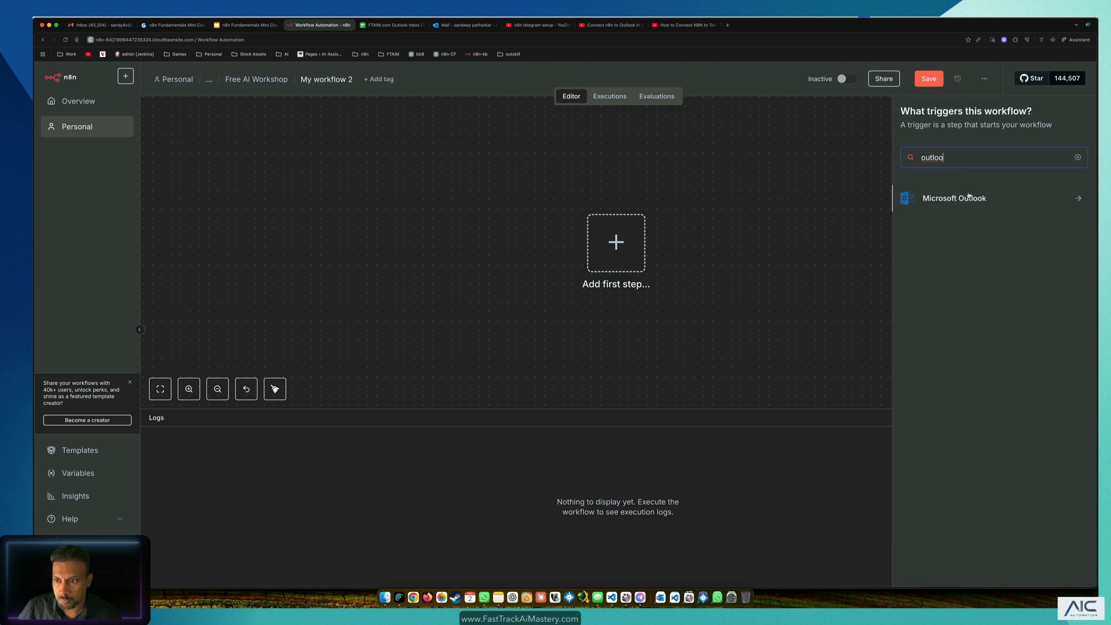
pyautogui.click(969, 198)
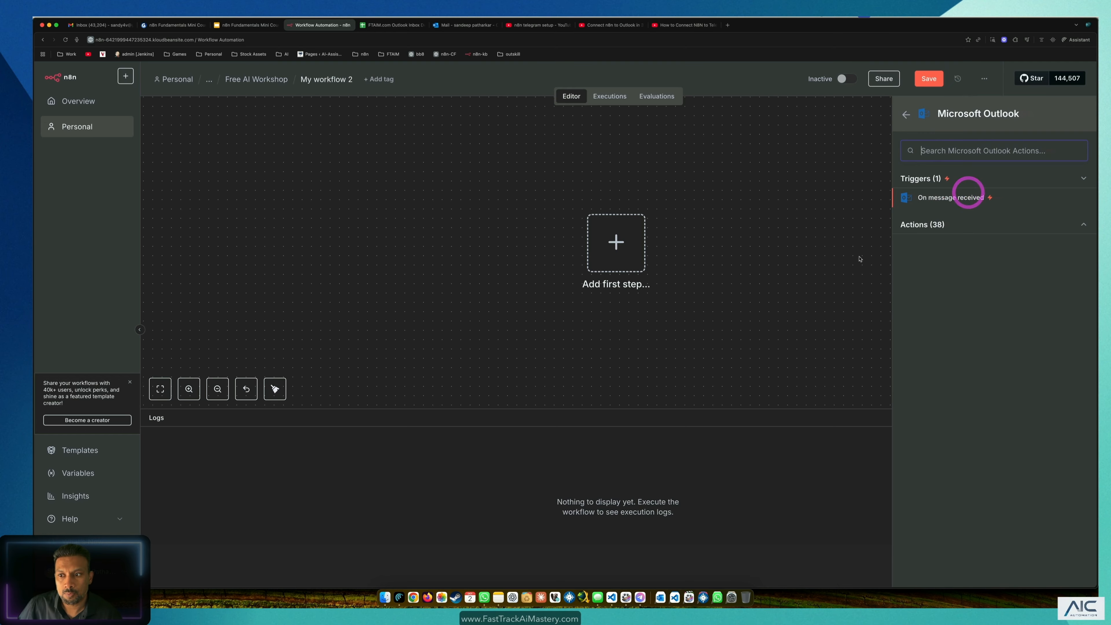
pyautogui.click(973, 198)
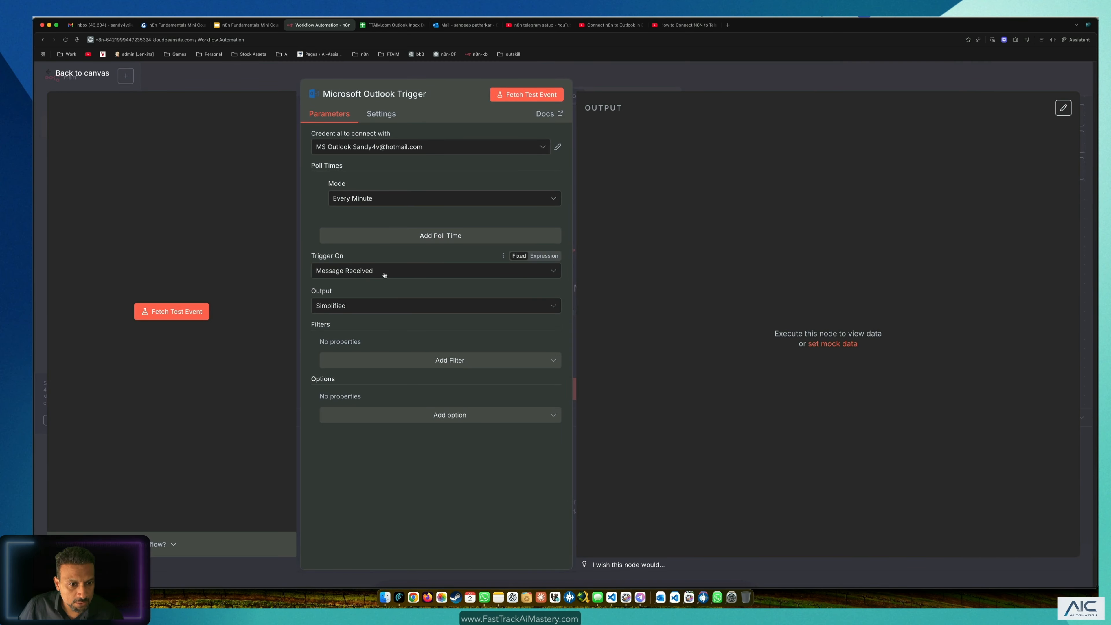
pyautogui.click(467, 148)
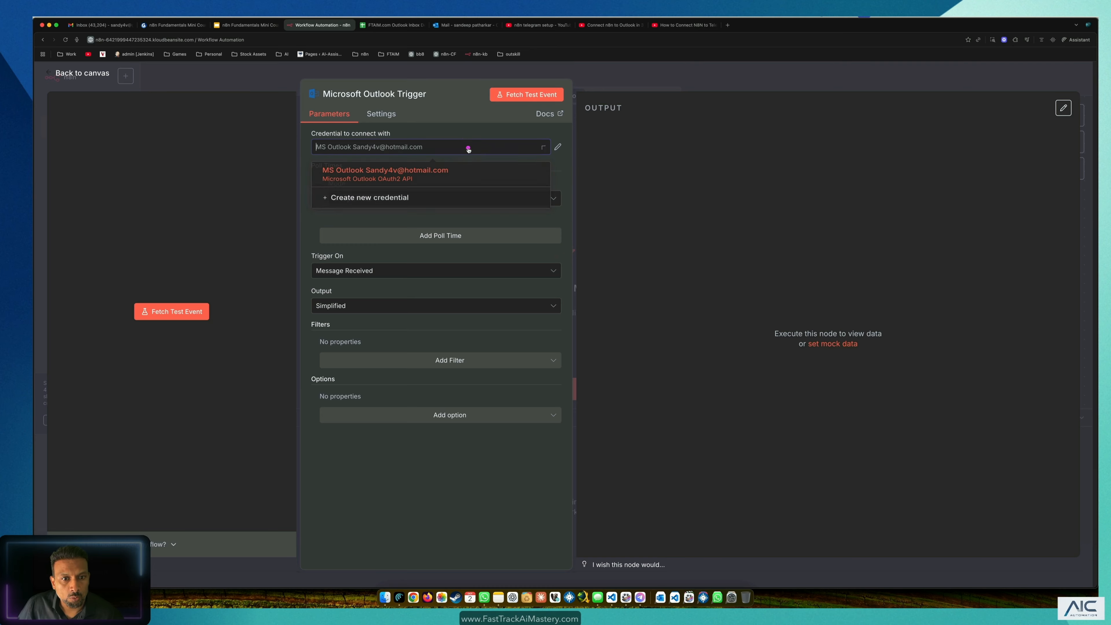
# Step: Open the Outlook credential docs' Prerequisites and follow the Microsoft Azure link to Get started
pyautogui.click(383, 200)
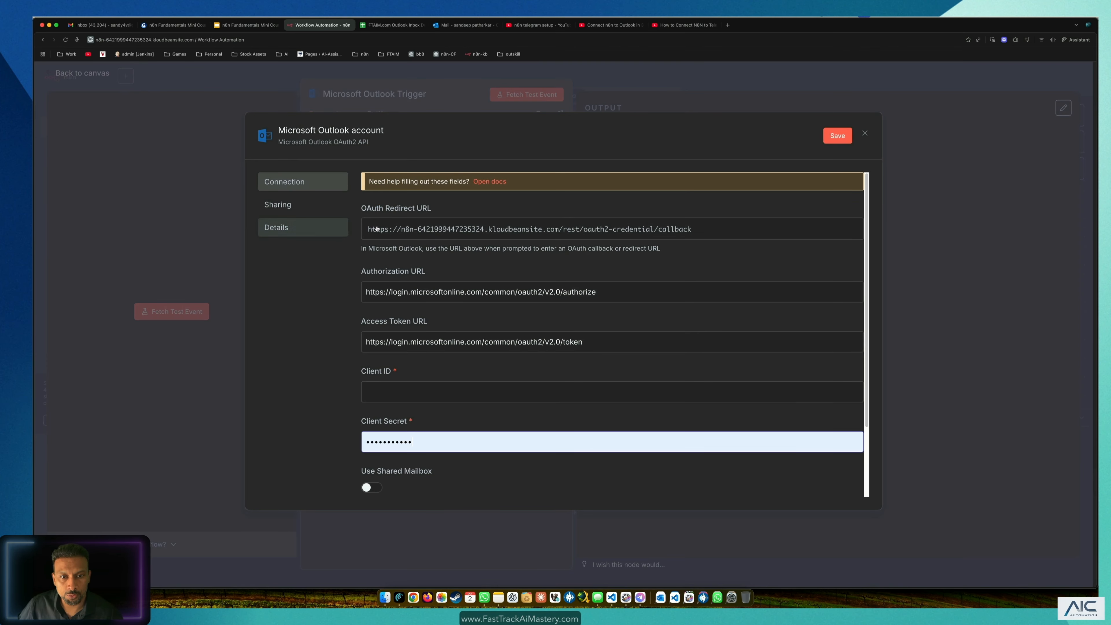
pyautogui.click(501, 183)
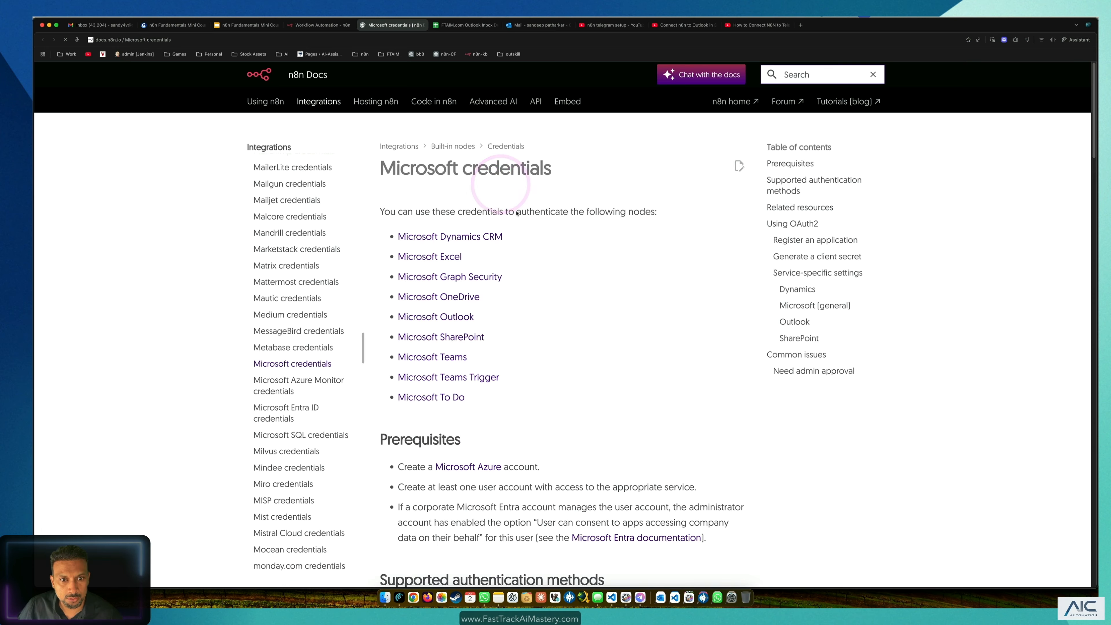
pyautogui.scroll(-5, 579, 250)
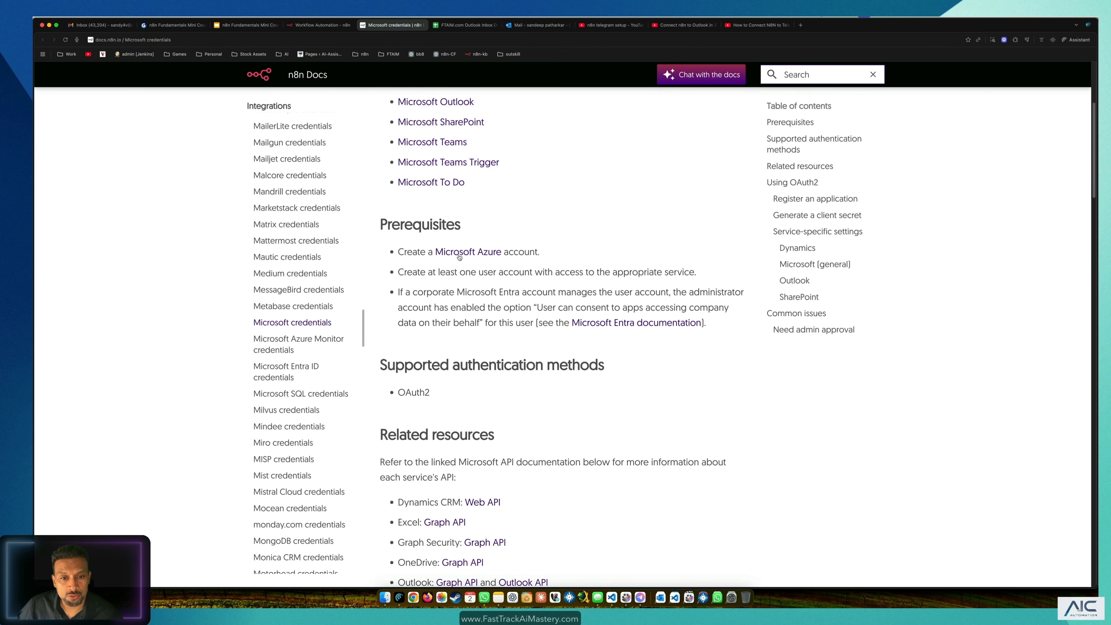
pyautogui.press('super+plus')
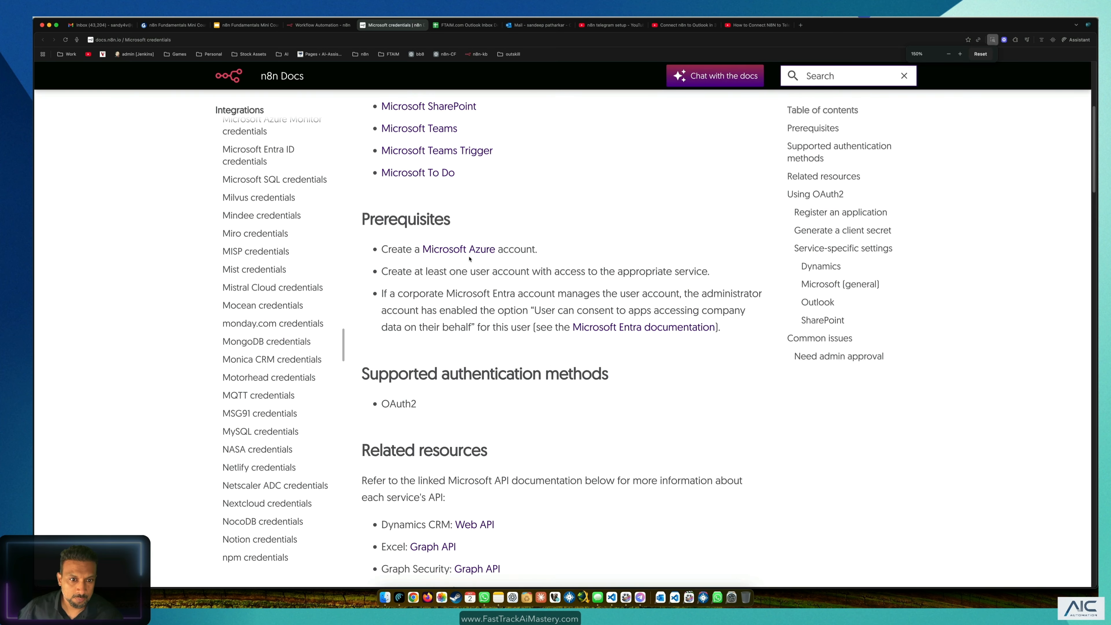
pyautogui.click(459, 250)
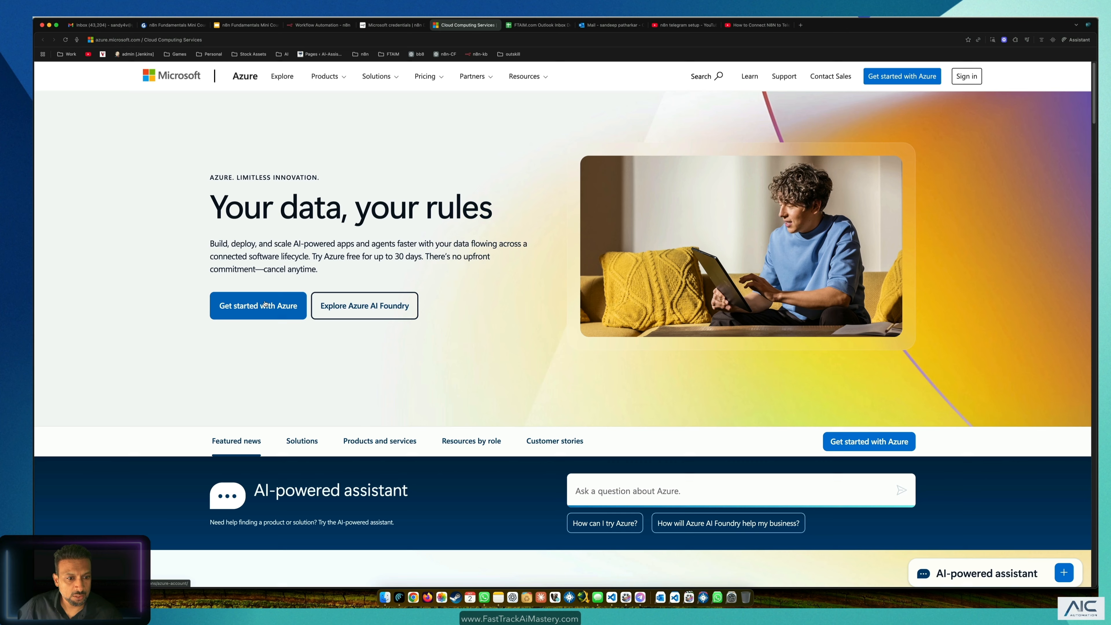
pyautogui.click(265, 303)
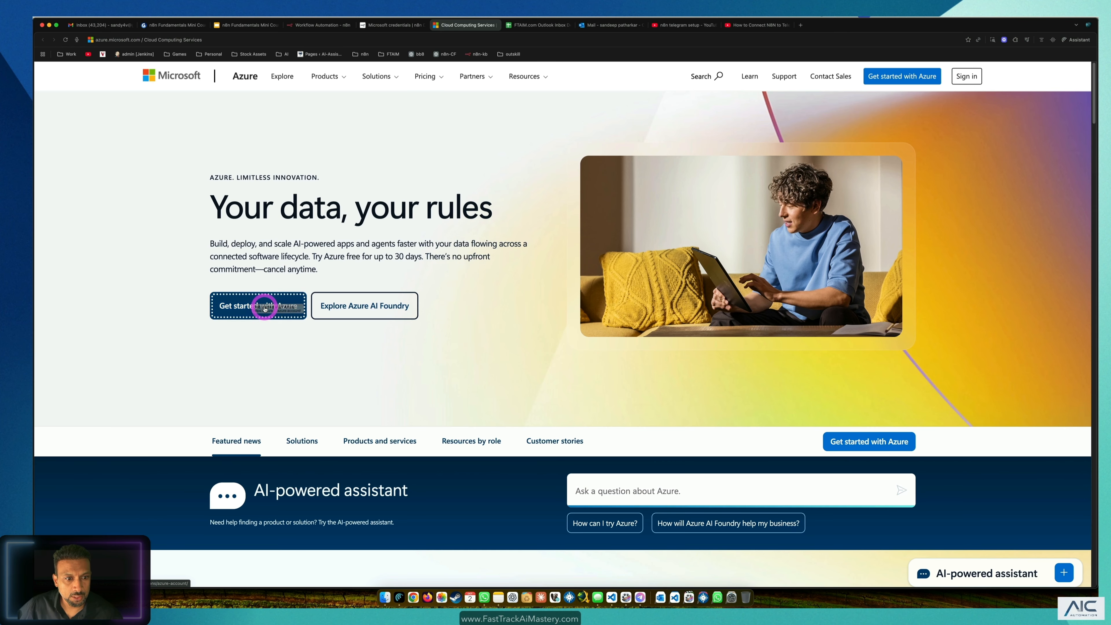
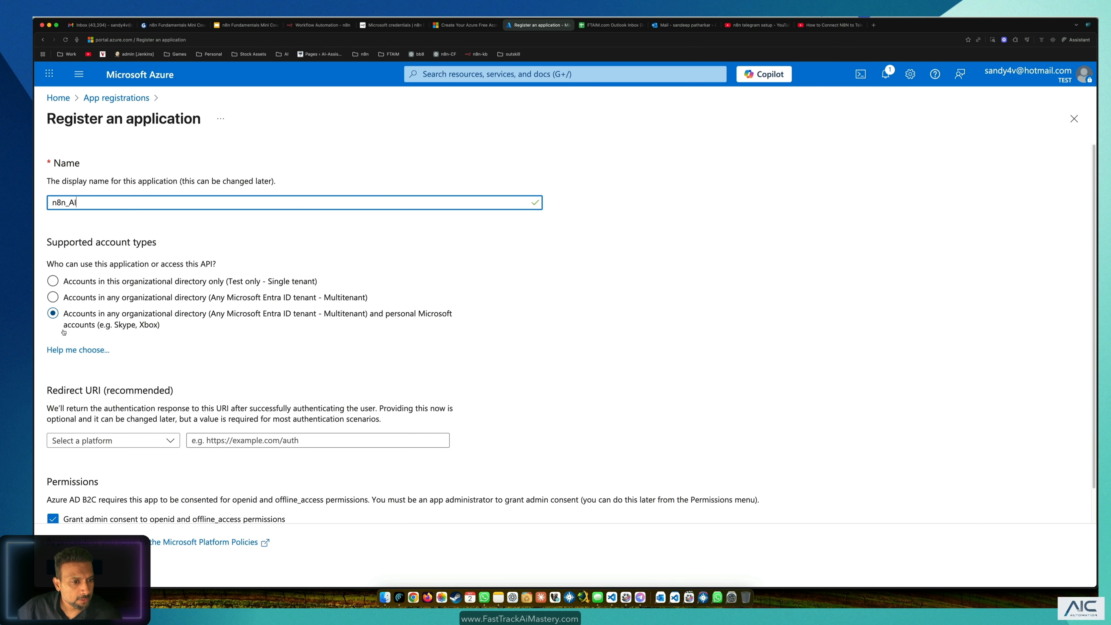
# Step: In the Azure app registration form, choose Web as the redirect URI platform
pyautogui.scroll(-1, 219, 306)
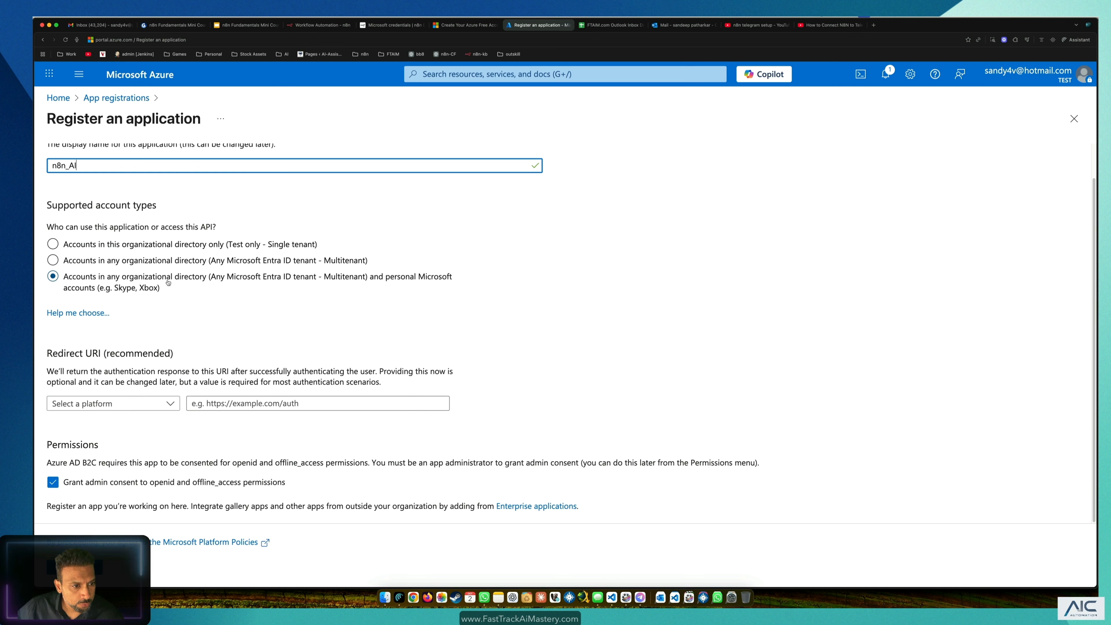
pyautogui.moveTo(390, 280); pyautogui.dragTo(442, 280)
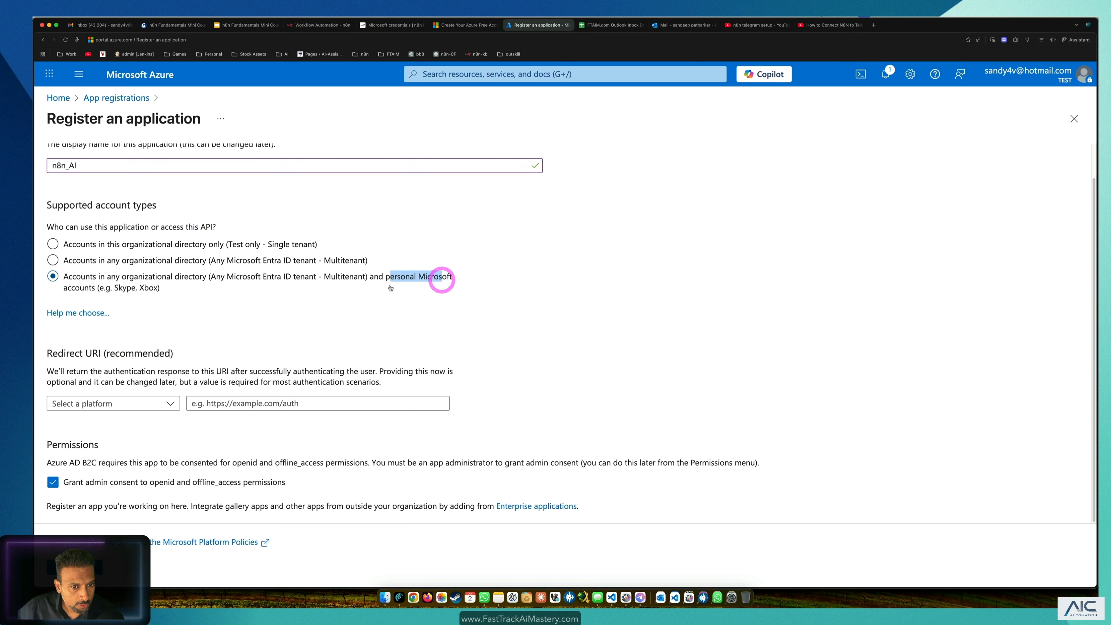
pyautogui.click(124, 404)
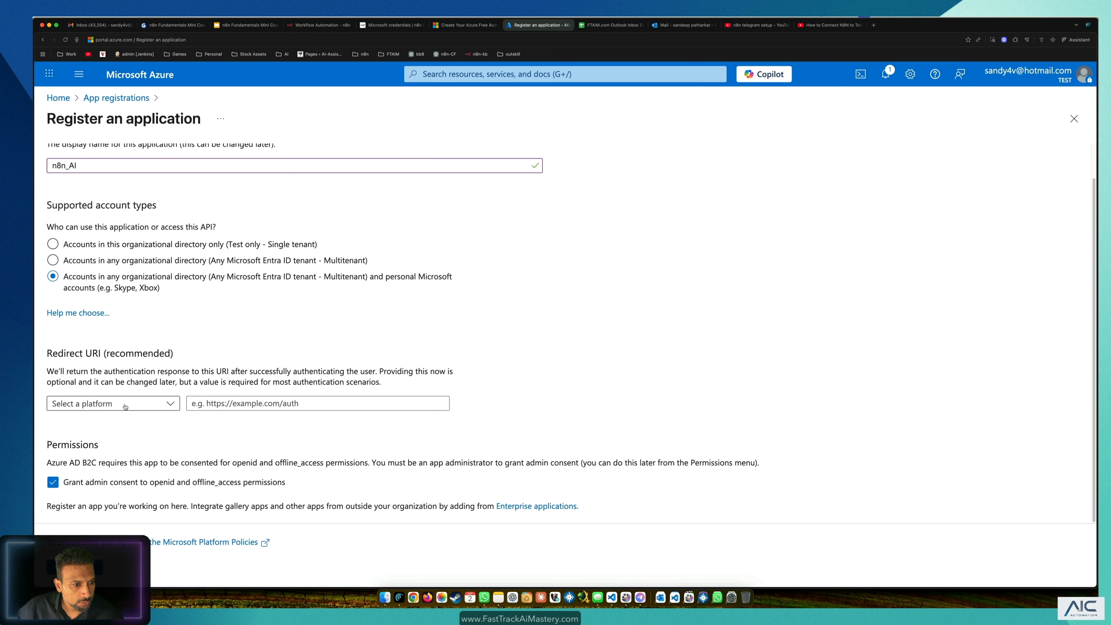
pyautogui.click(94, 441)
pyautogui.click(249, 403)
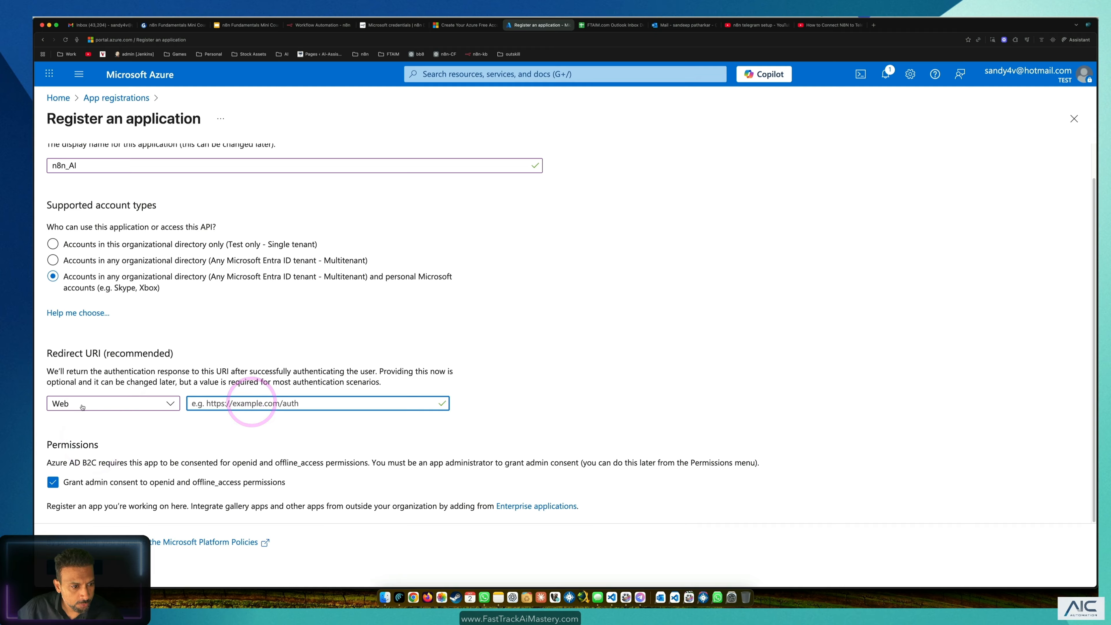
pyautogui.click(296, 400)
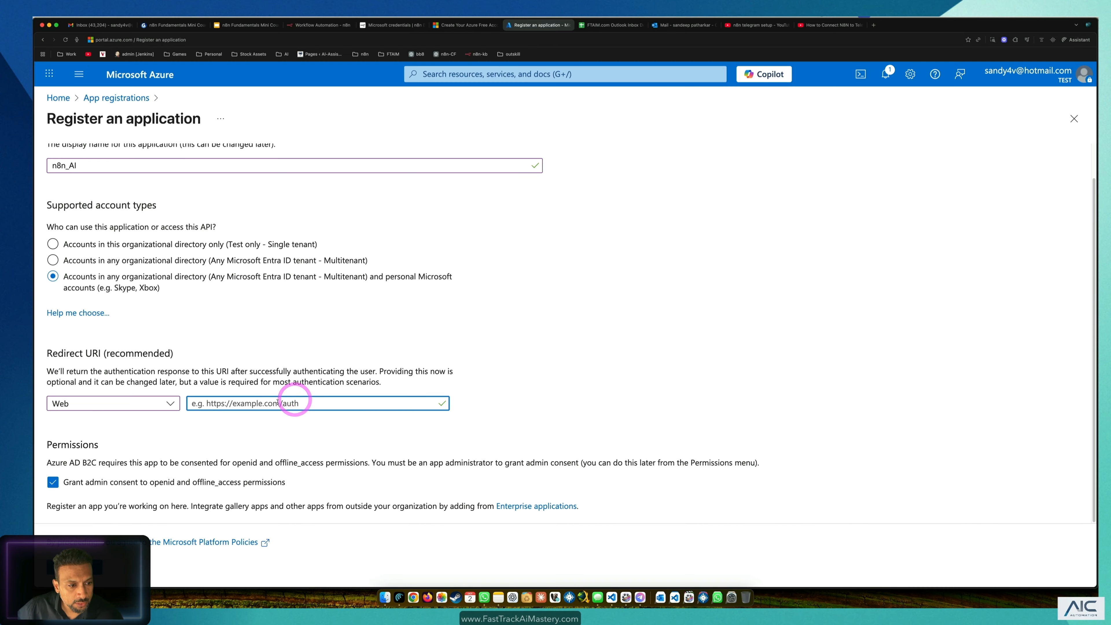
pyautogui.moveTo(75, 353); pyautogui.dragTo(126, 356)
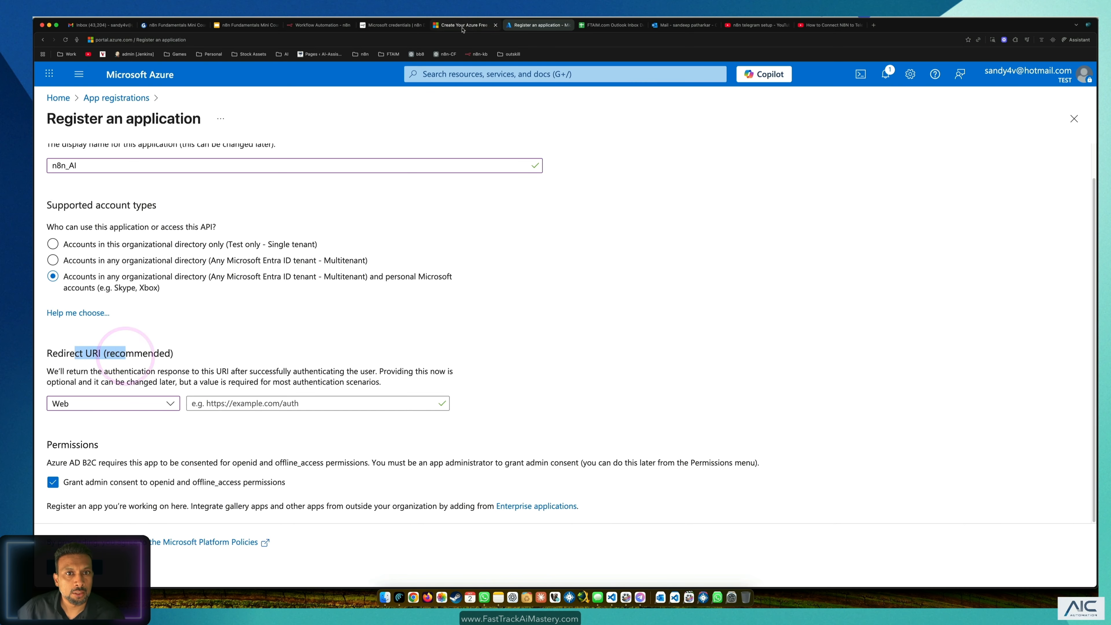
# Step: Create a new Outlook credential on the Outlook Trigger in n8n and copy its OAuth redirect URL
pyautogui.click(321, 26)
pyautogui.click(204, 77)
pyautogui.doubleClick(634, 251)
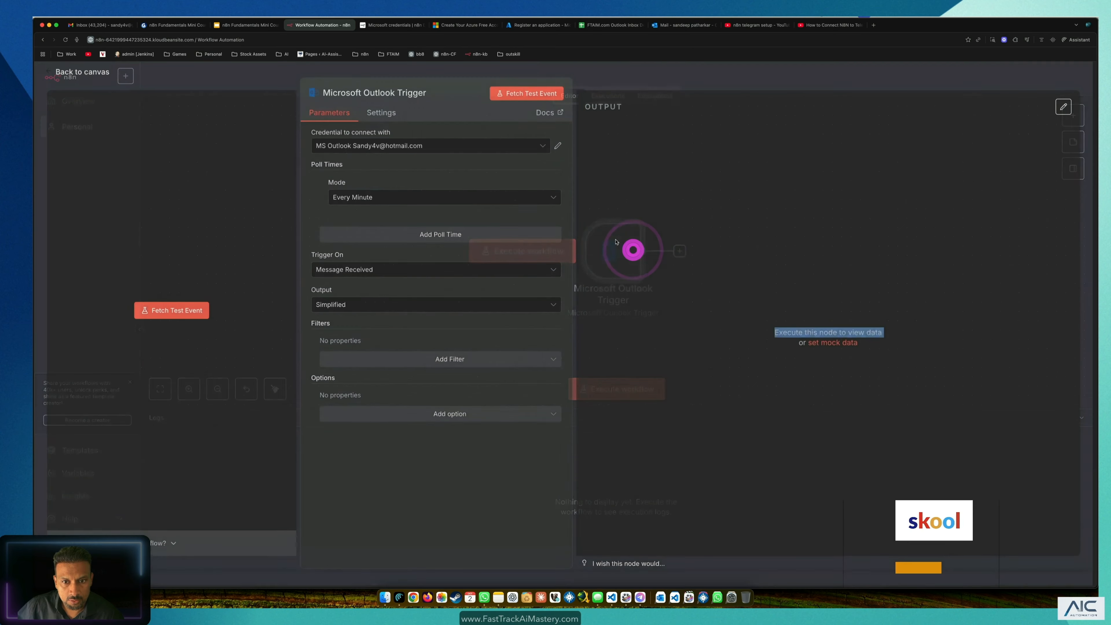
pyautogui.click(418, 147)
pyautogui.click(395, 200)
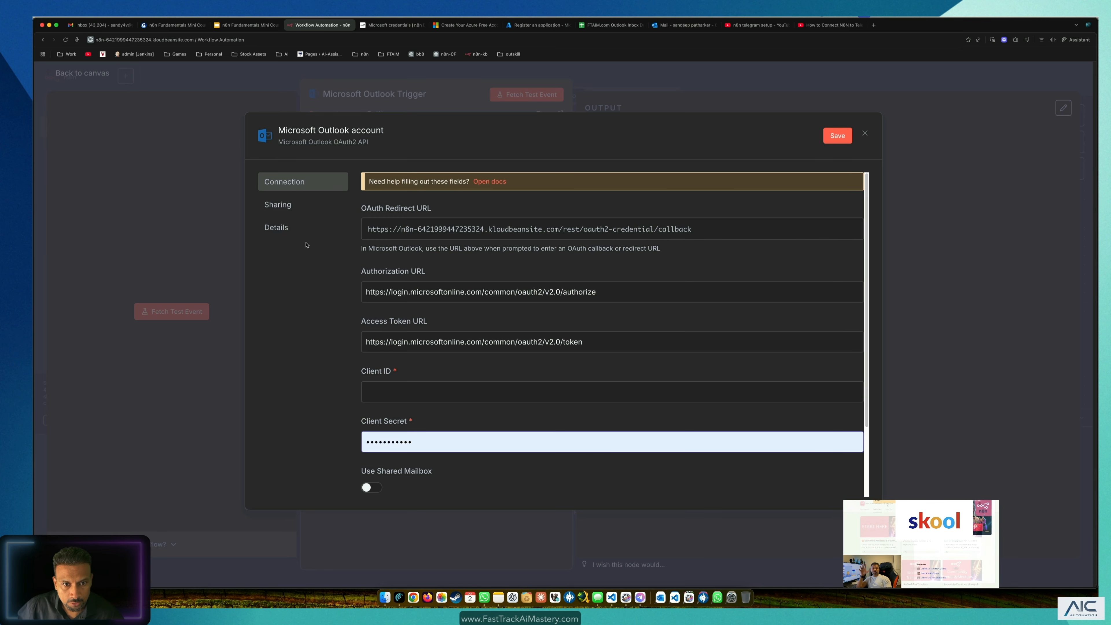
pyautogui.click(625, 236)
pyautogui.click(624, 236)
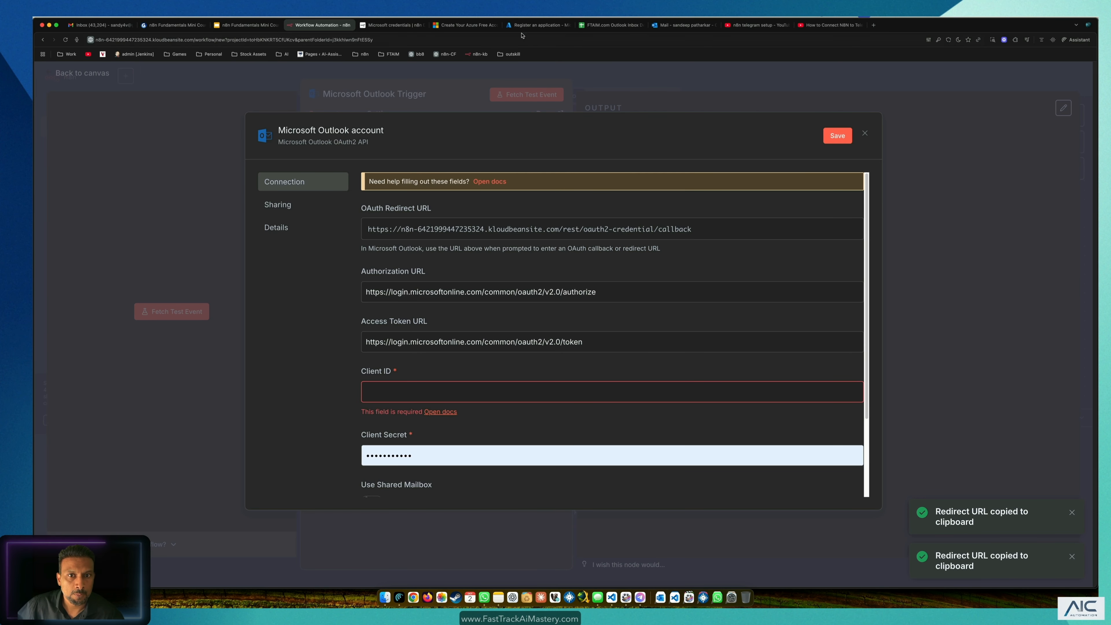
# Step: Paste the n8n callback URL as the Web redirect URI and register the n8n_AI application
pyautogui.click(538, 25)
pyautogui.click(259, 408)
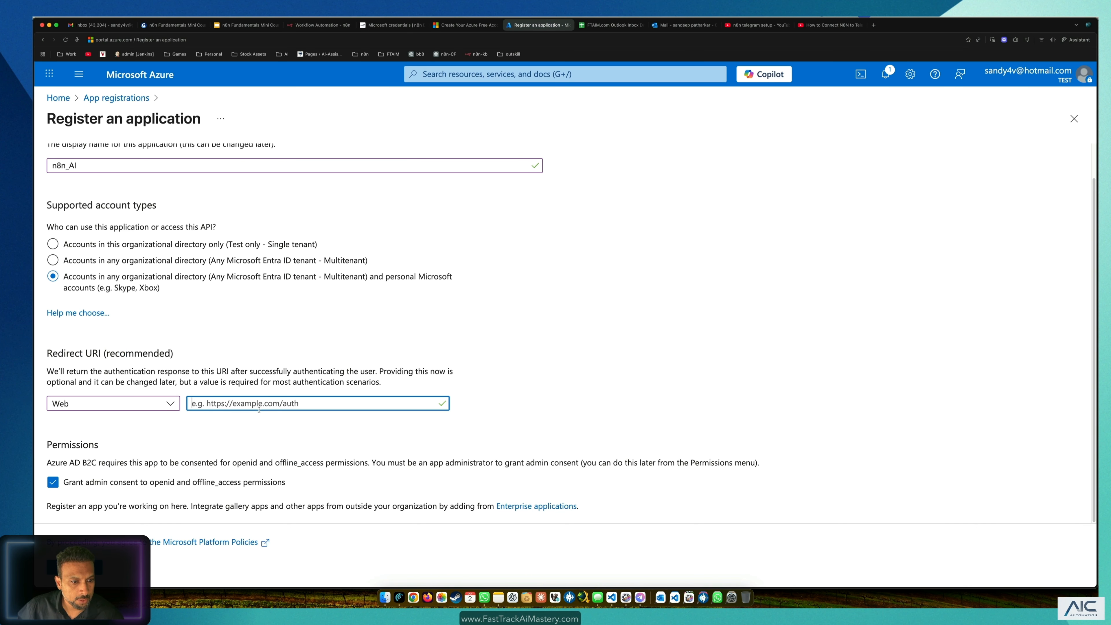
pyautogui.press('super+v')
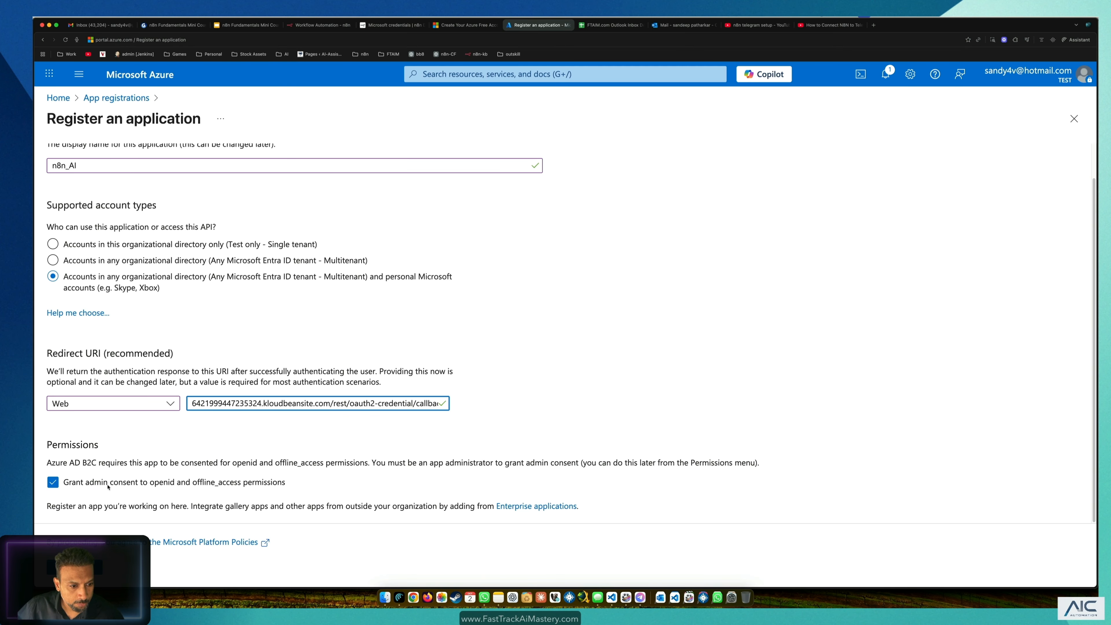
pyautogui.click(83, 568)
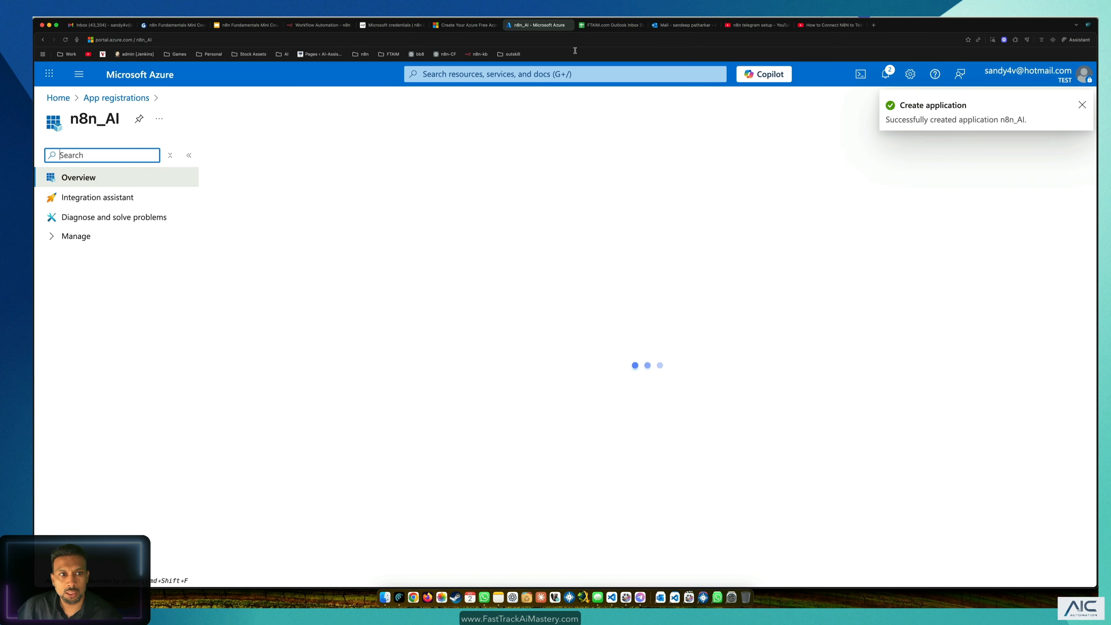
# Step: Go to the Client ID field of the n8n Outlook credential, dismissing the autofill suggestion
pyautogui.click(305, 25)
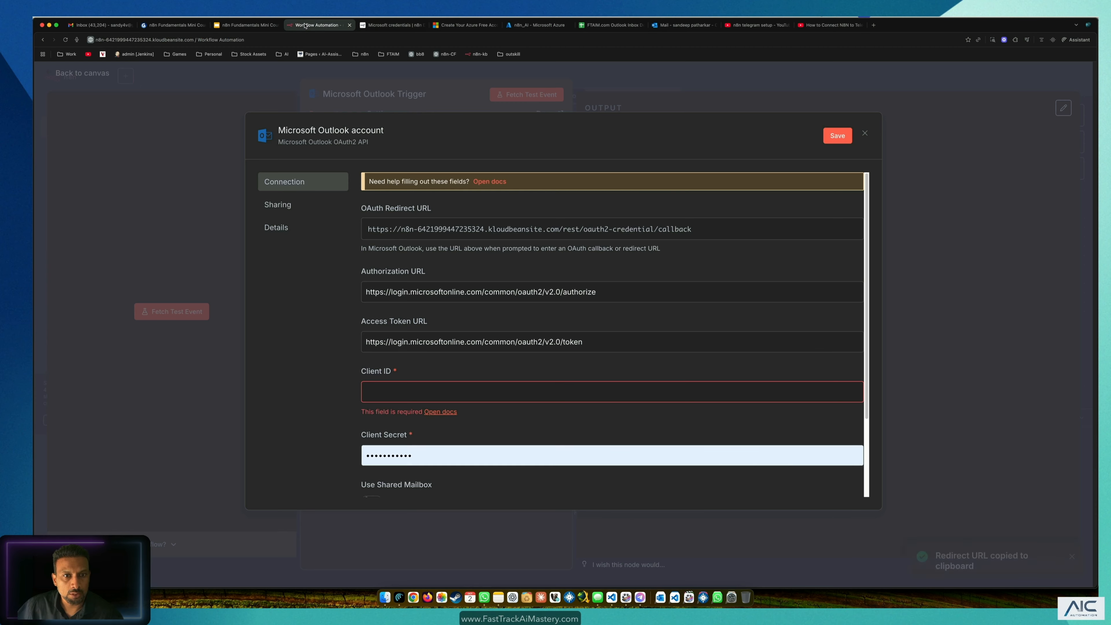
pyautogui.scroll(-1, 429, 306)
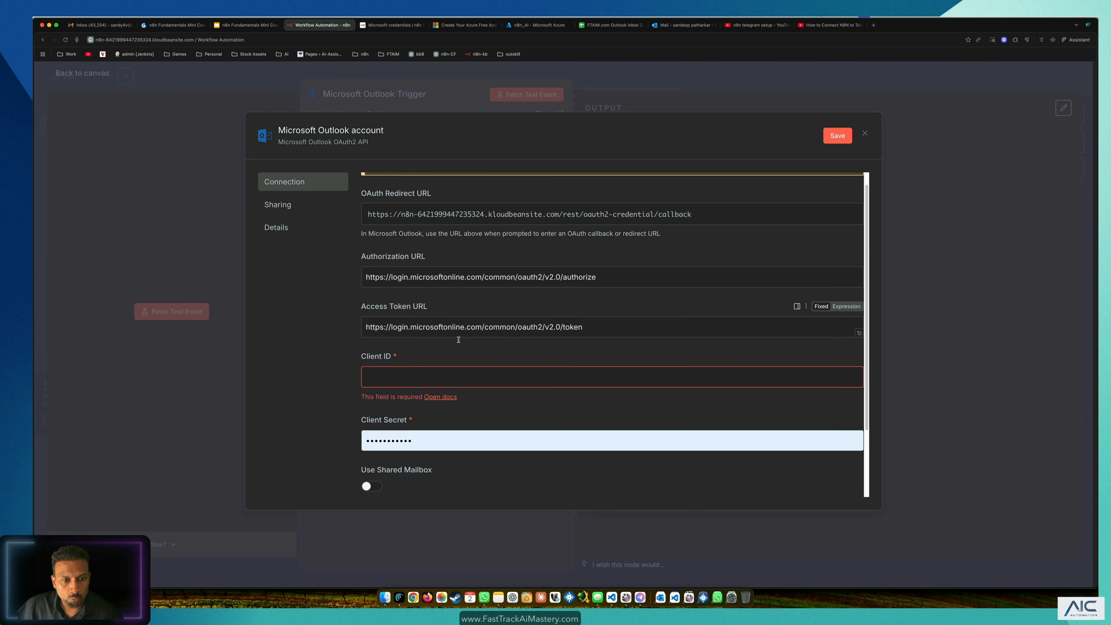
pyautogui.click(430, 375)
pyautogui.click(415, 438)
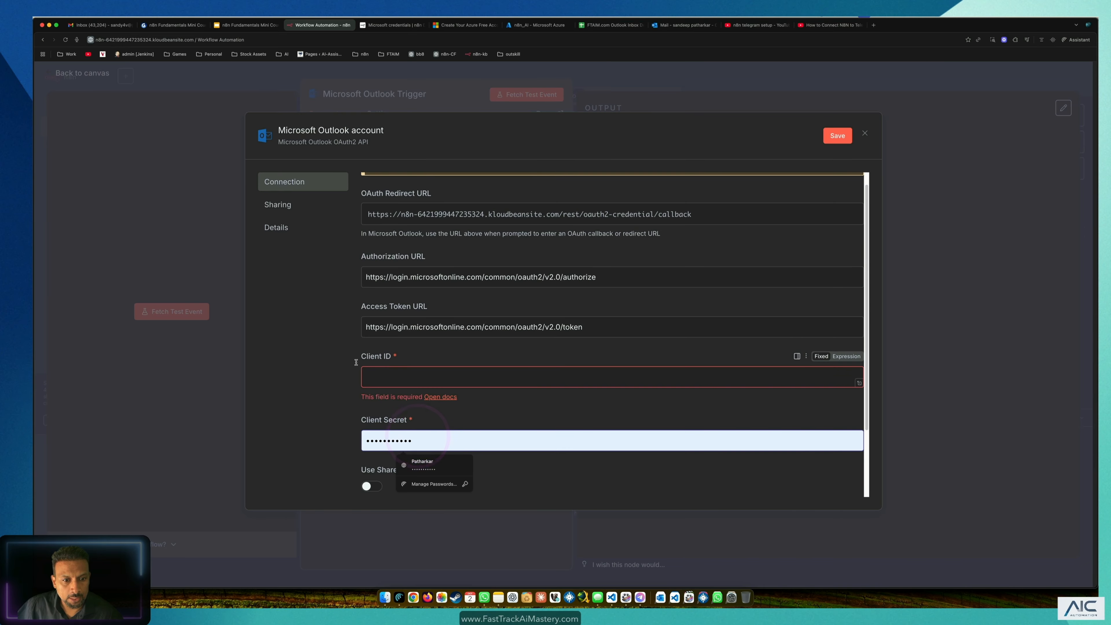
pyautogui.click(319, 320)
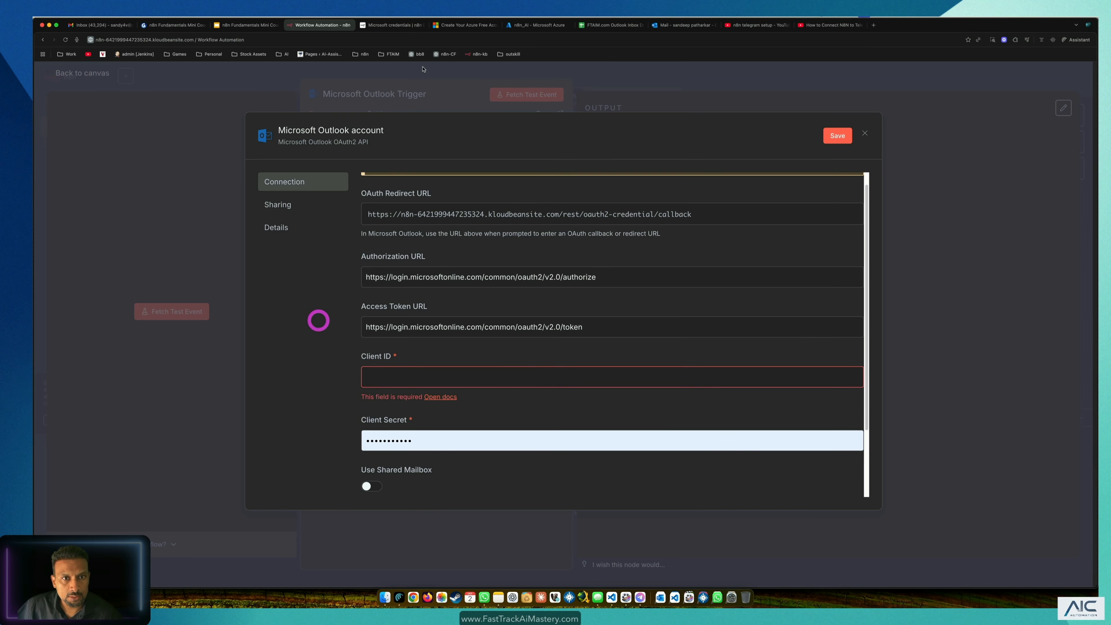
# Step: Copy the Application (client) ID from the n8n_AI app overview in Azure
pyautogui.click(473, 27)
pyautogui.click(527, 26)
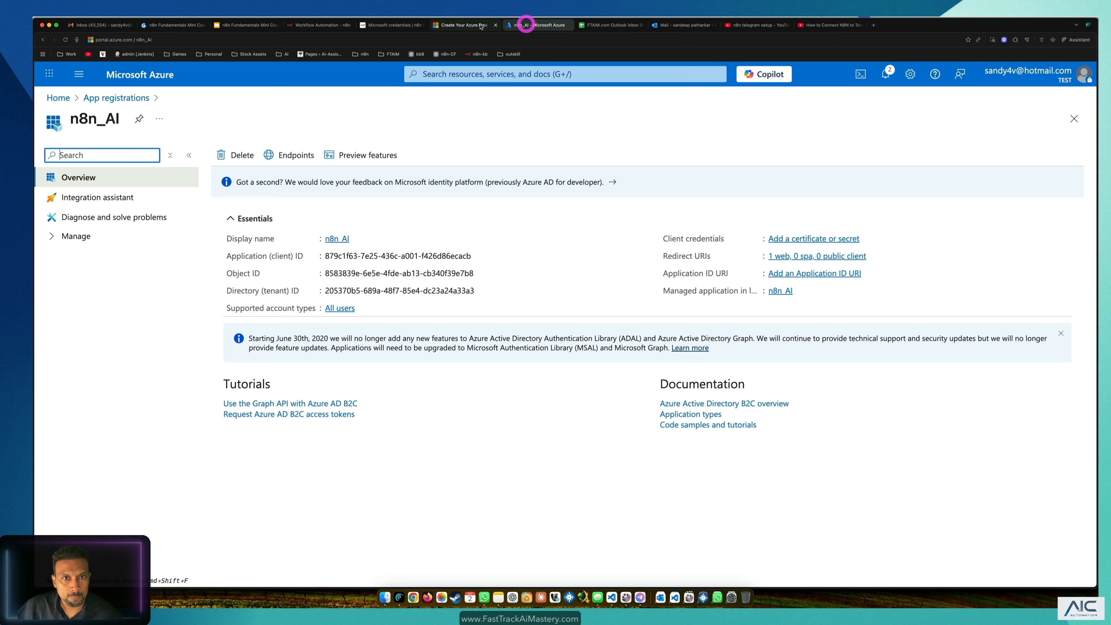
pyautogui.click(498, 25)
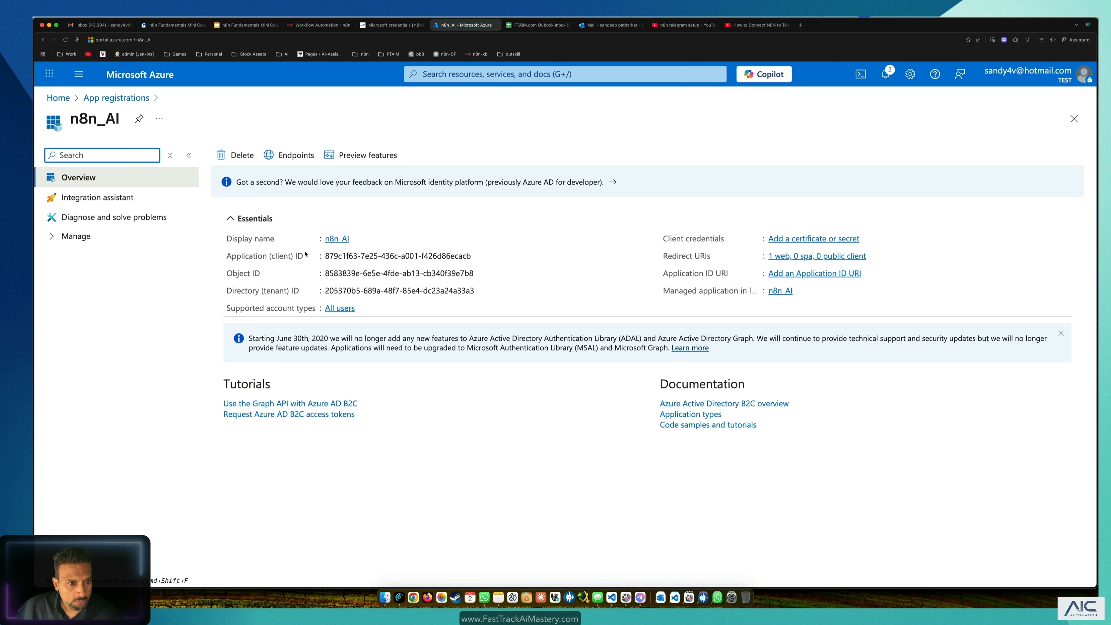
pyautogui.moveTo(233, 257); pyautogui.dragTo(470, 273)
pyautogui.click(468, 263)
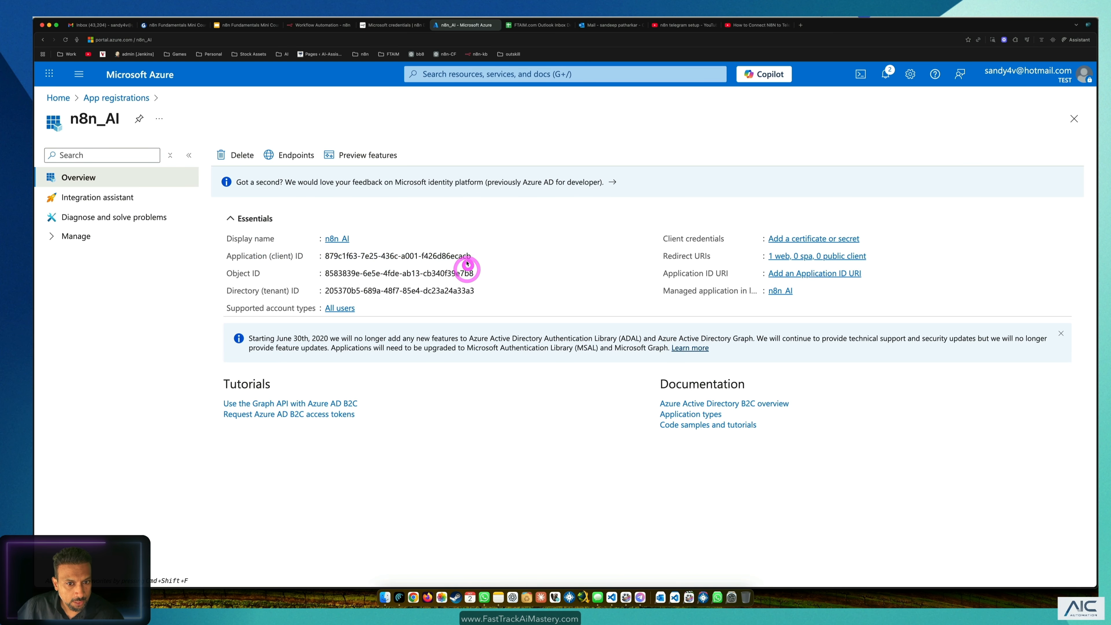
pyautogui.click(477, 257)
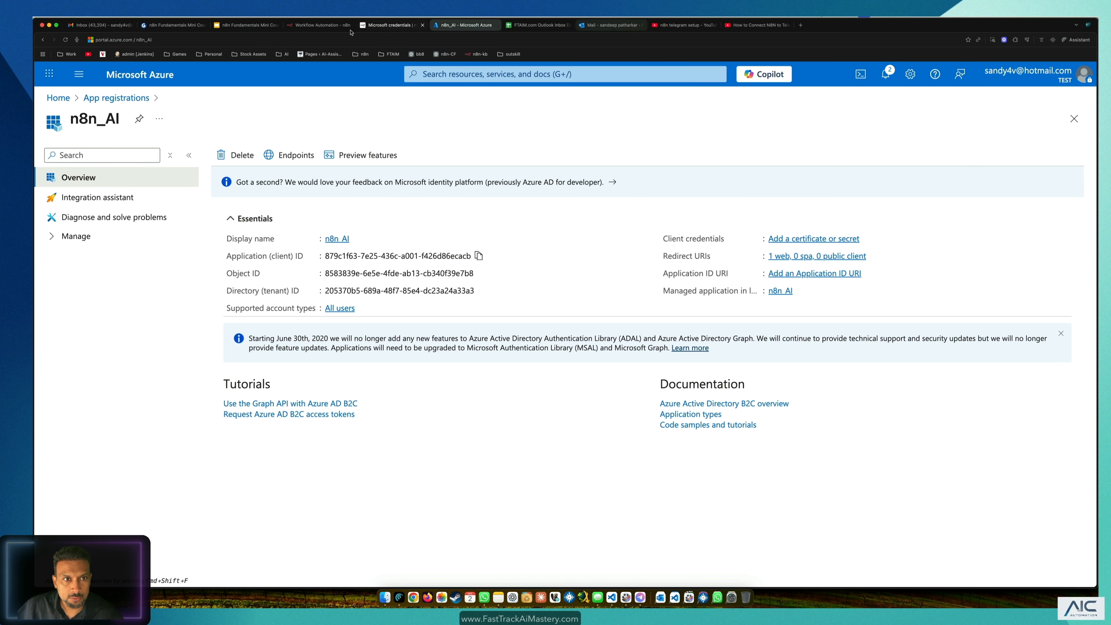
# Step: Paste the client ID into the credential's Client ID field, then return to the Azure client credentials entry
pyautogui.click(320, 26)
pyautogui.moveTo(342, 27); pyautogui.dragTo(384, 25)
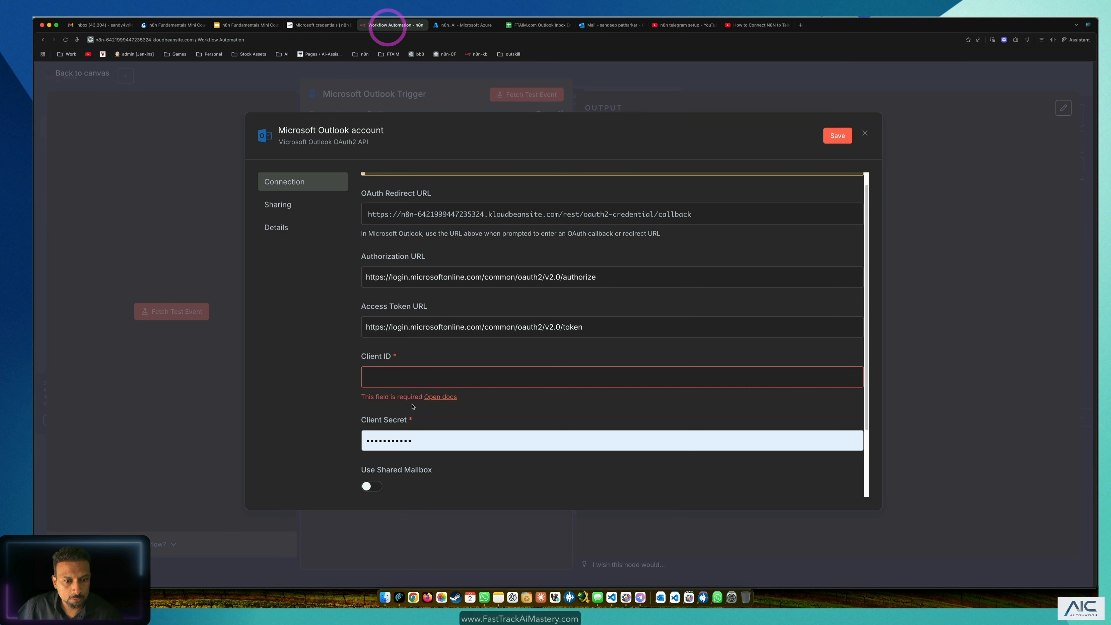
pyautogui.click(409, 377)
pyautogui.press('super+v')
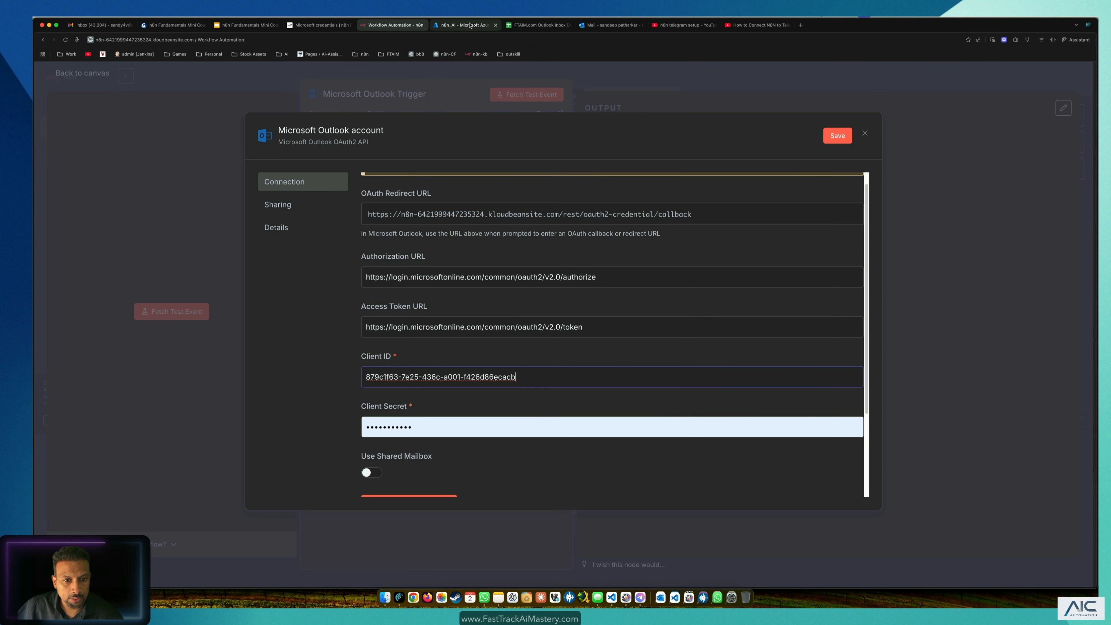
pyautogui.click(466, 25)
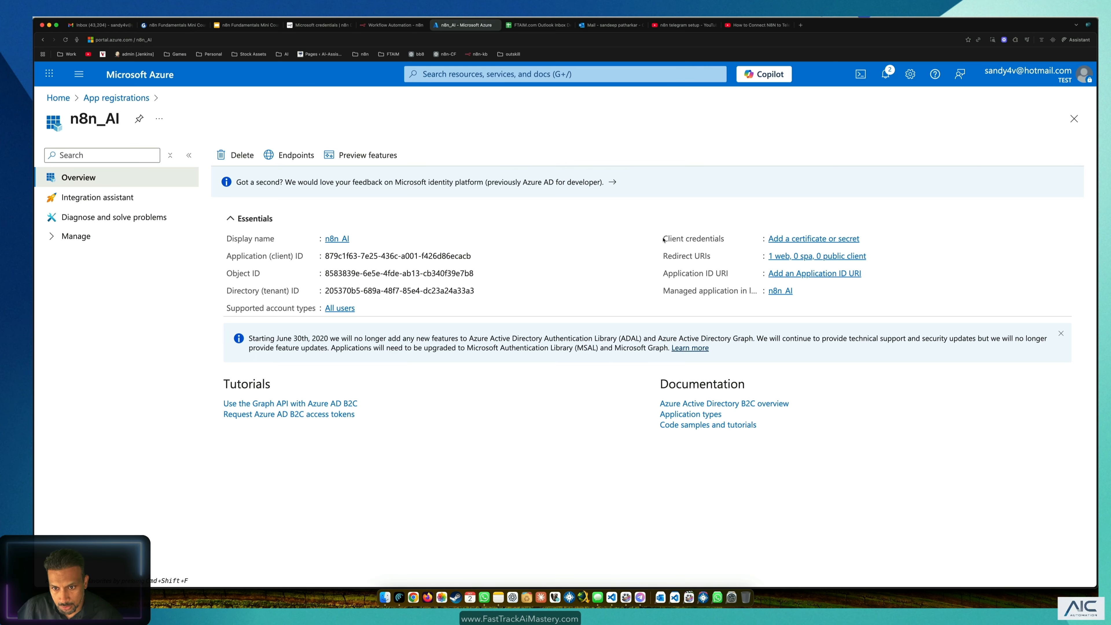
pyautogui.moveTo(663, 239); pyautogui.dragTo(765, 238)
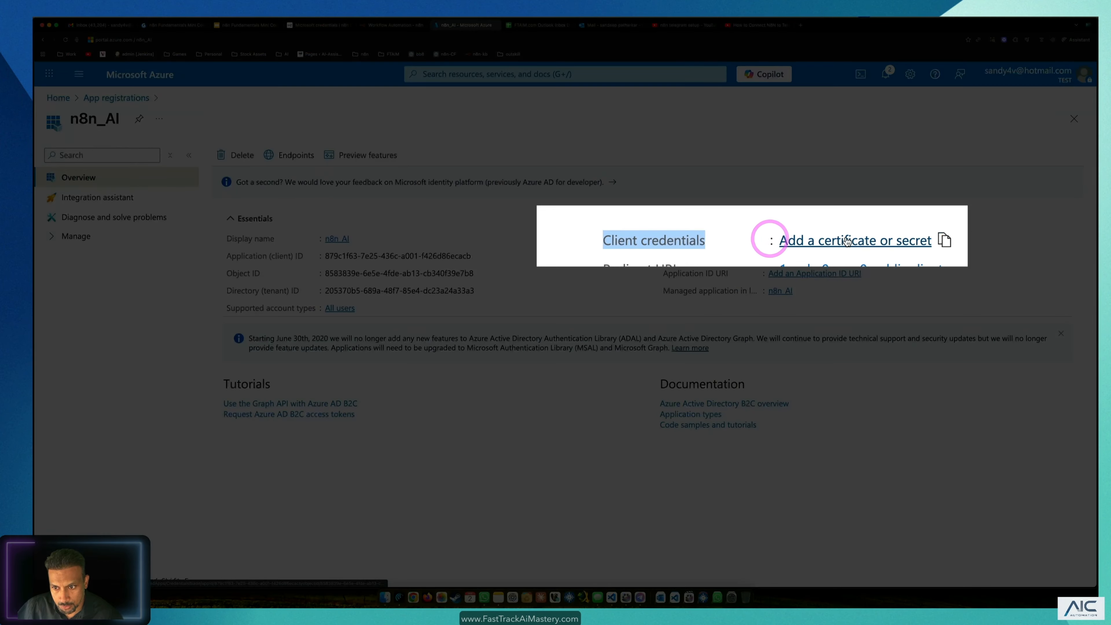
# Step: Start a new client secret named n8n_AI with a 730-day expiry under Certificates & secrets
pyautogui.click(927, 243)
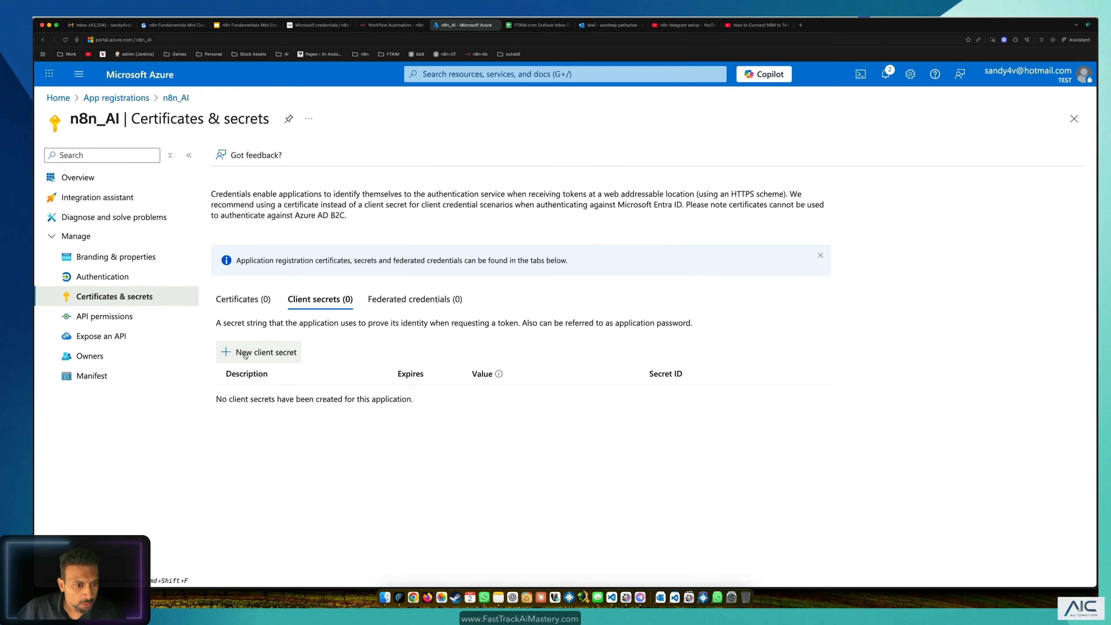
pyautogui.click(245, 352)
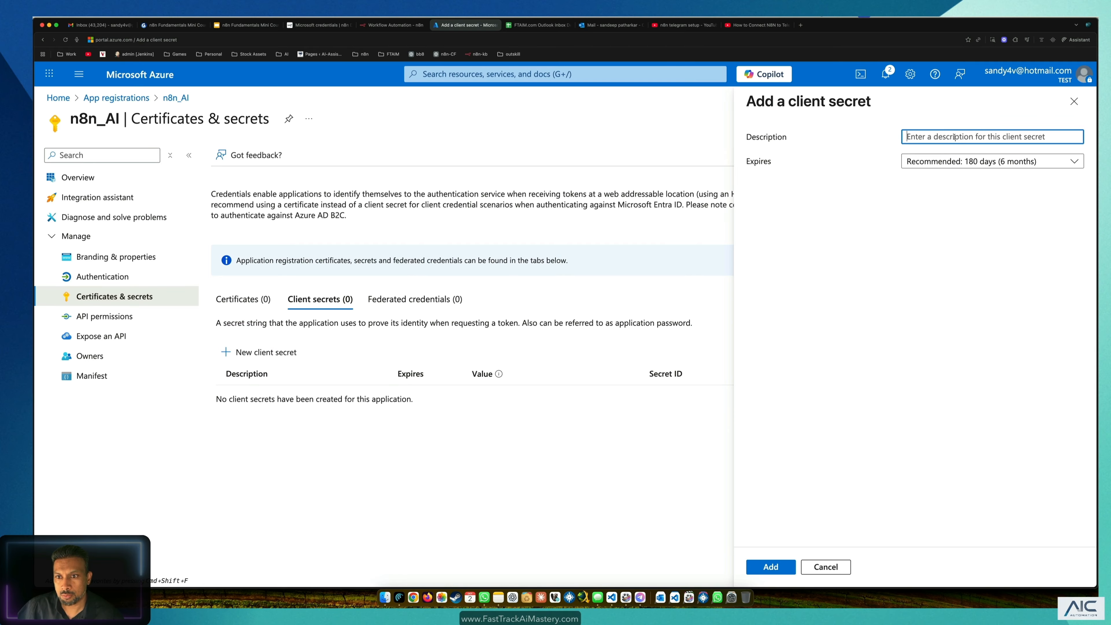
pyautogui.write('n8n_AI')
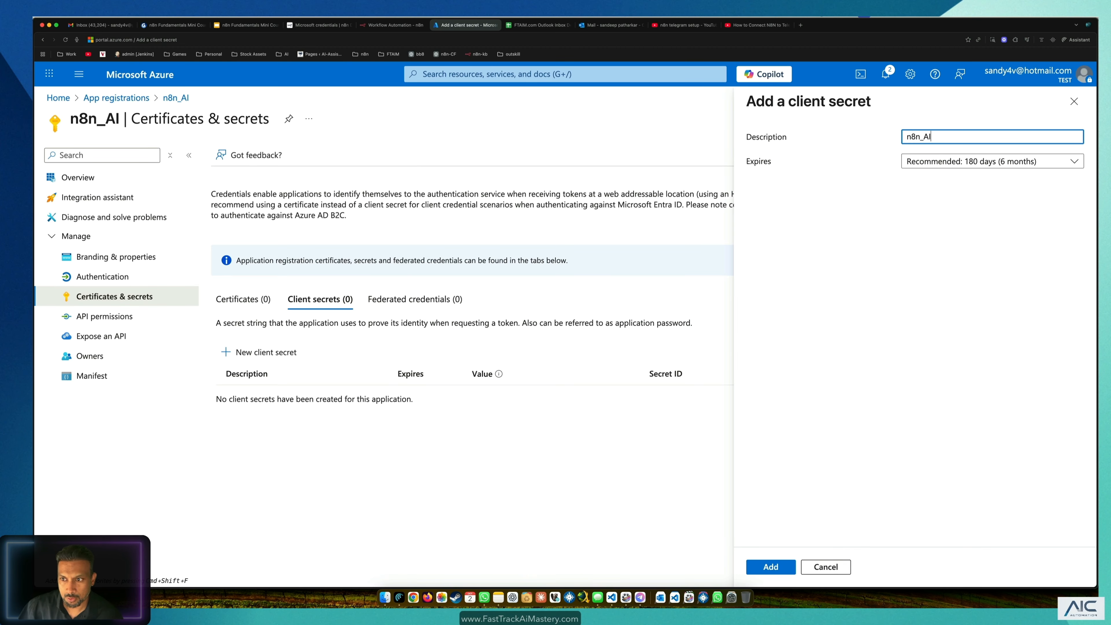
pyautogui.click(1024, 162)
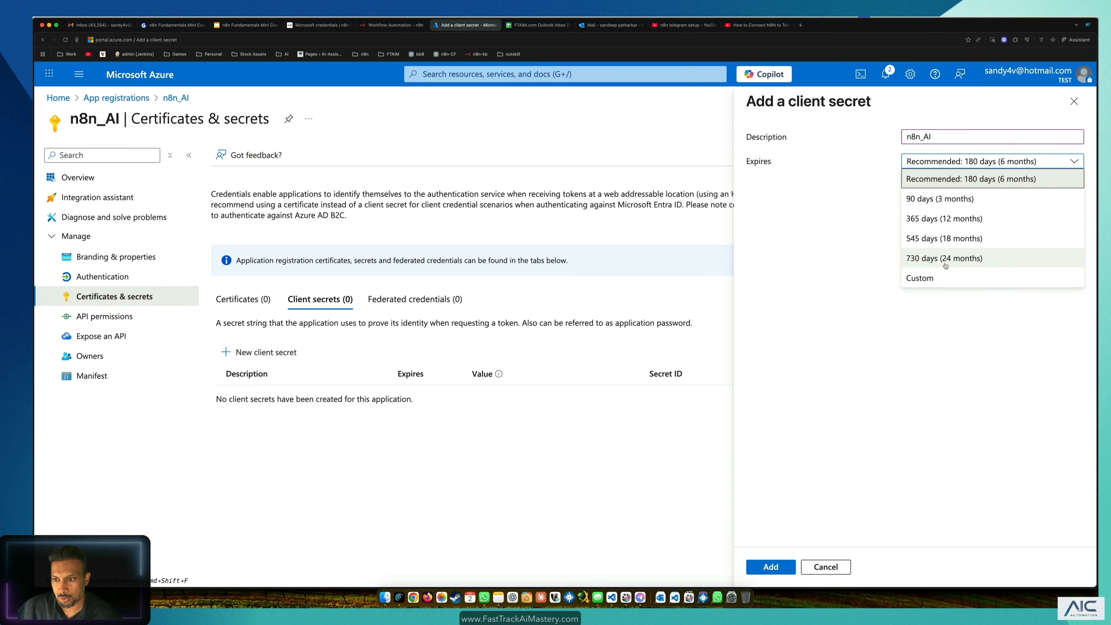
pyautogui.click(937, 262)
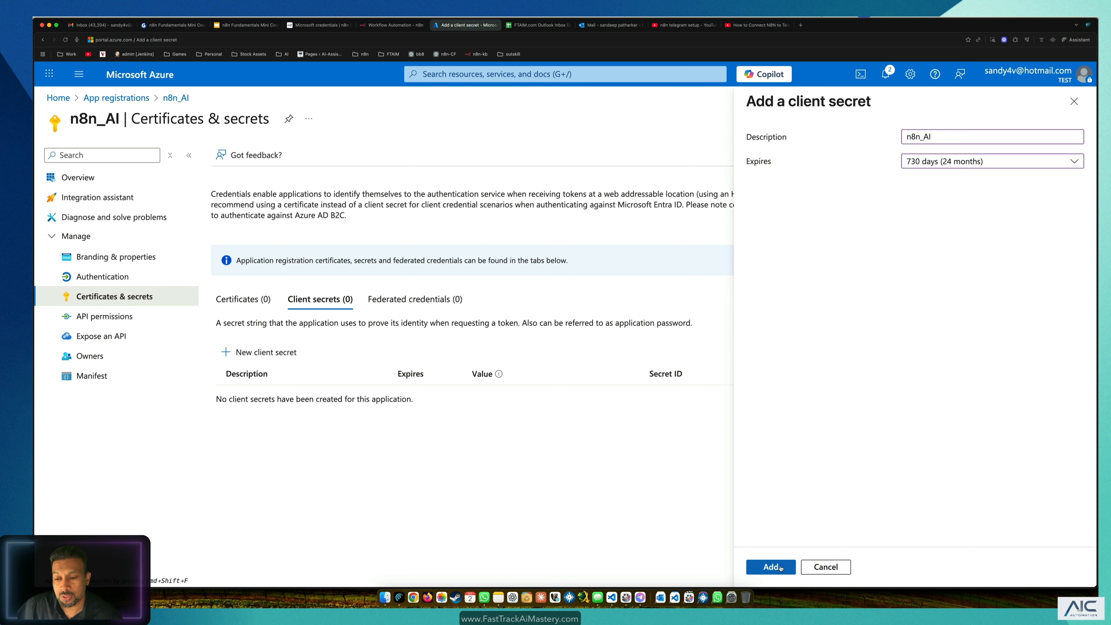
# Step: Add the secret, copy its Value, and go back to the n8n Outlook credential
pyautogui.click(772, 567)
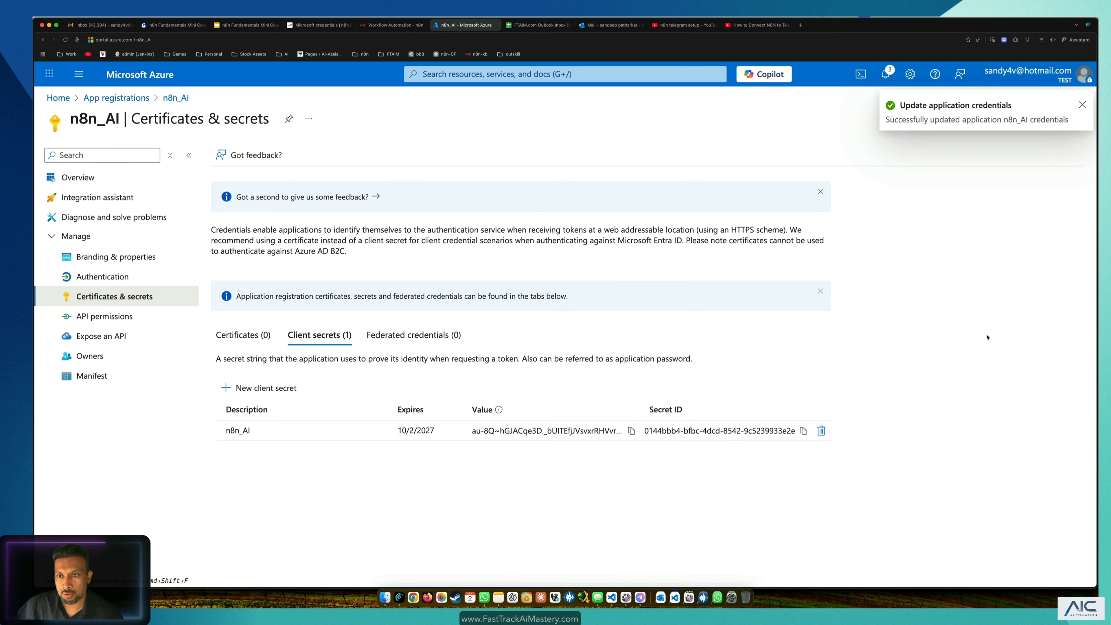
pyautogui.click(632, 430)
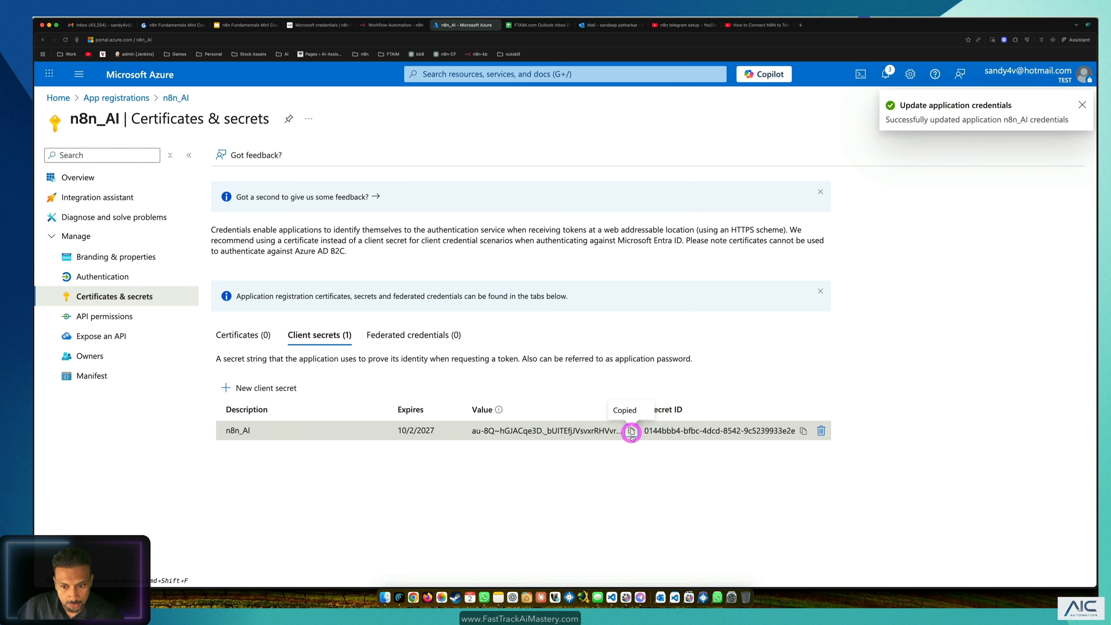
pyautogui.click(379, 27)
# Step: Replace the Client Secret field's contents with the copied secret value
pyautogui.press('super+a')
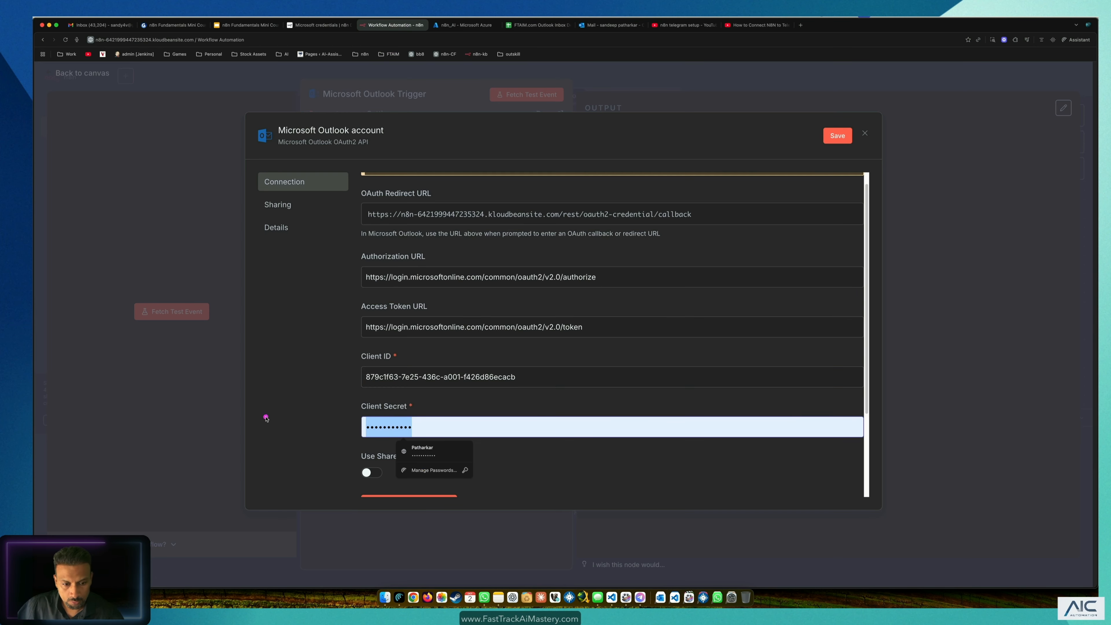
pyautogui.press('super+v')
pyautogui.scroll(-3, 298, 414)
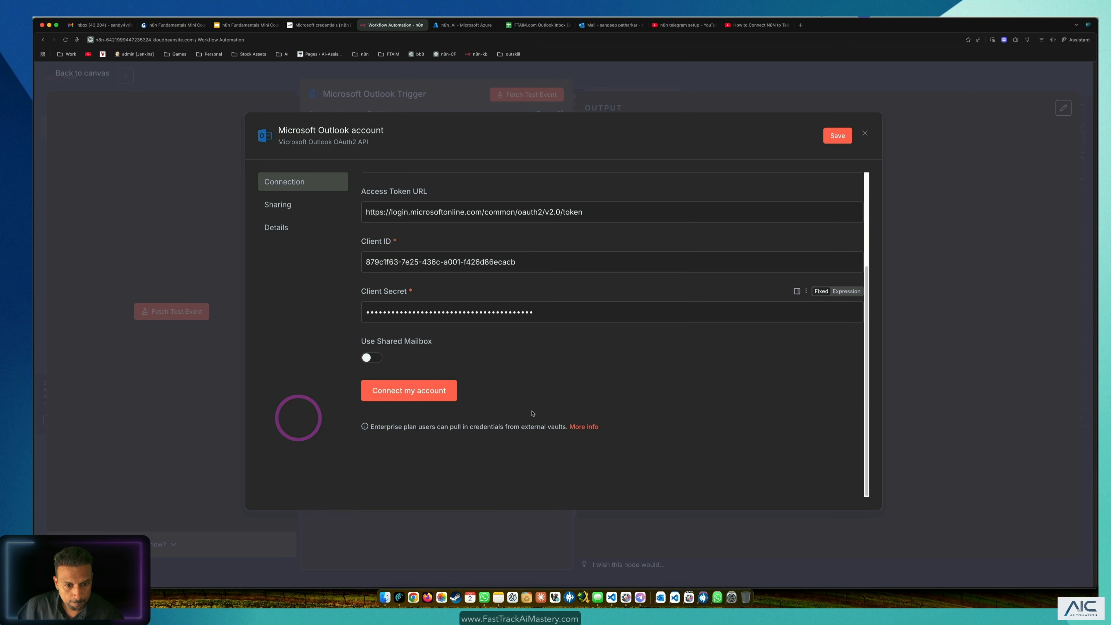
# Step: Connect the Microsoft account, accepting n8n_AI's permissions on the consent screen
pyautogui.click(413, 396)
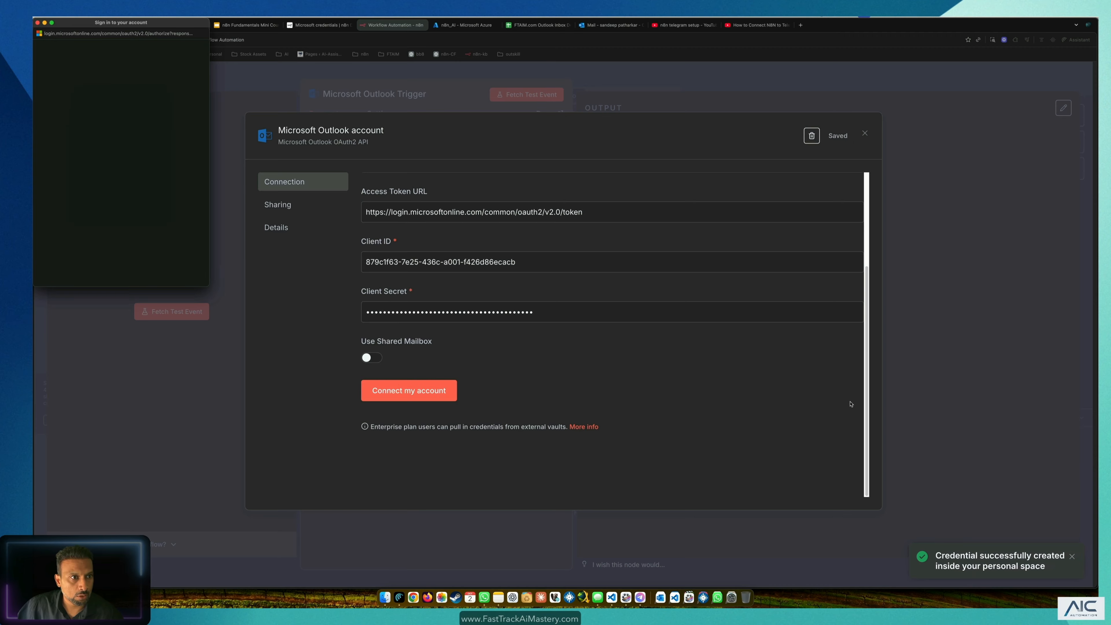
pyautogui.click(652, 81)
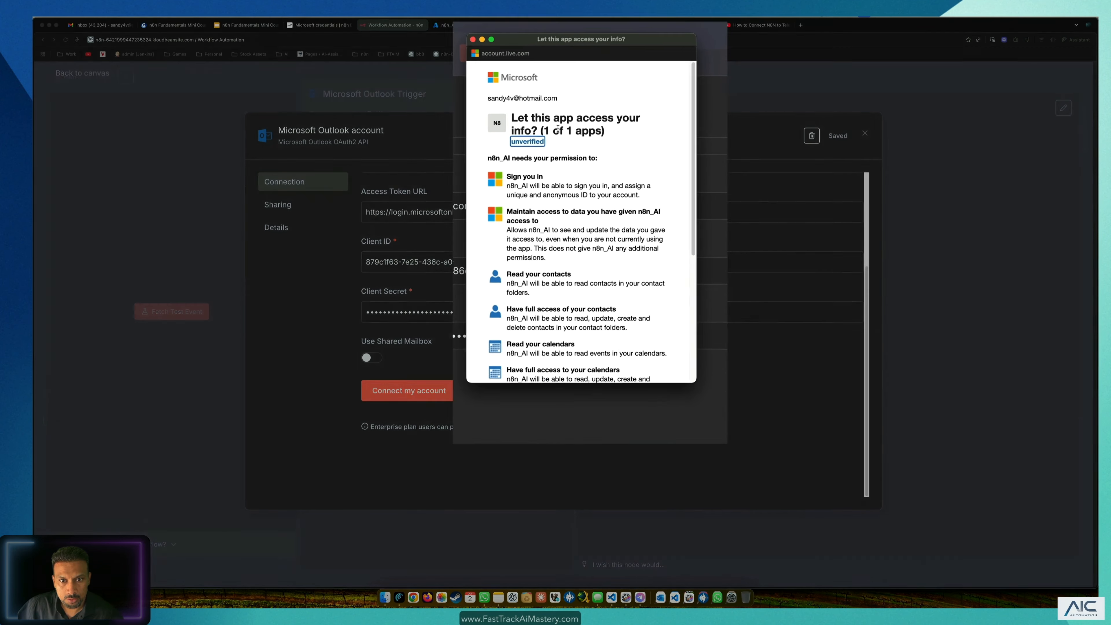
pyautogui.scroll(-5, 566, 203)
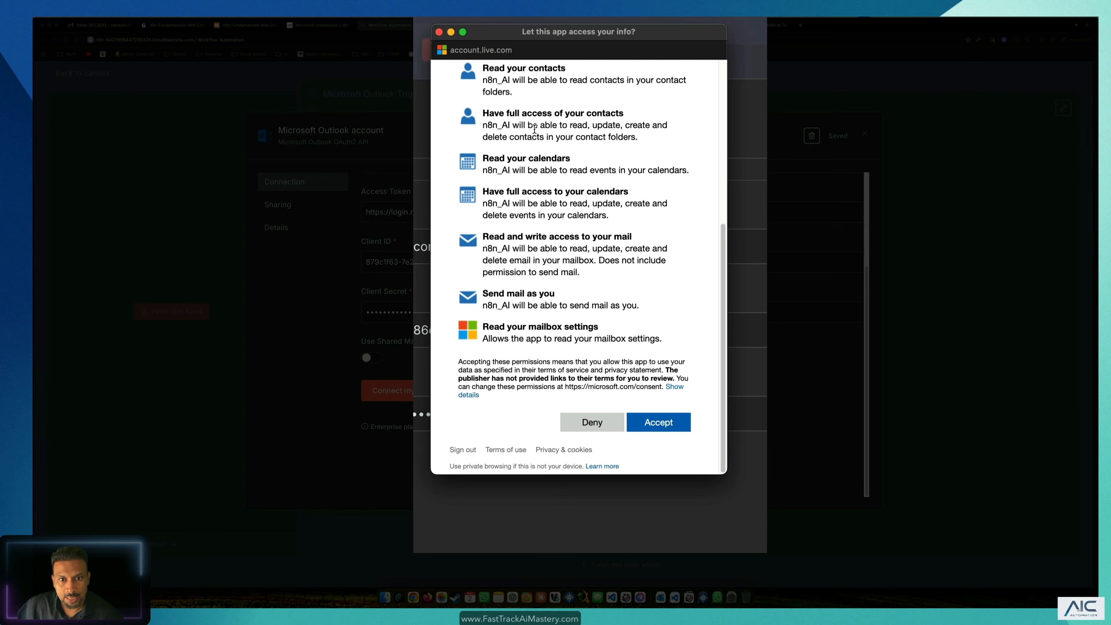
pyautogui.scroll(1, 521, 158)
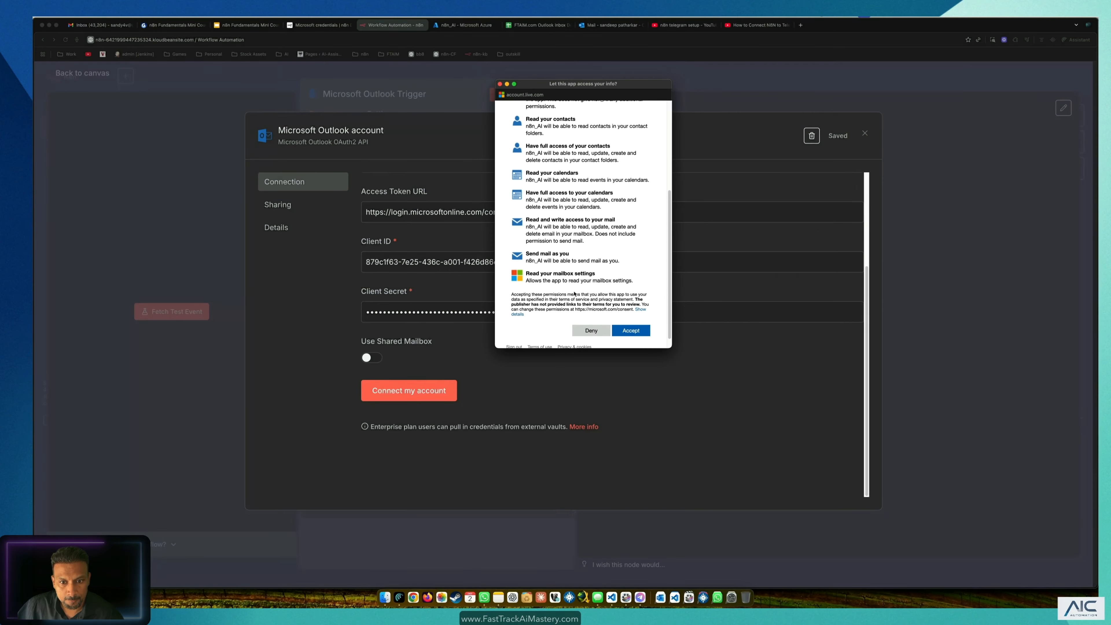
pyautogui.click(626, 330)
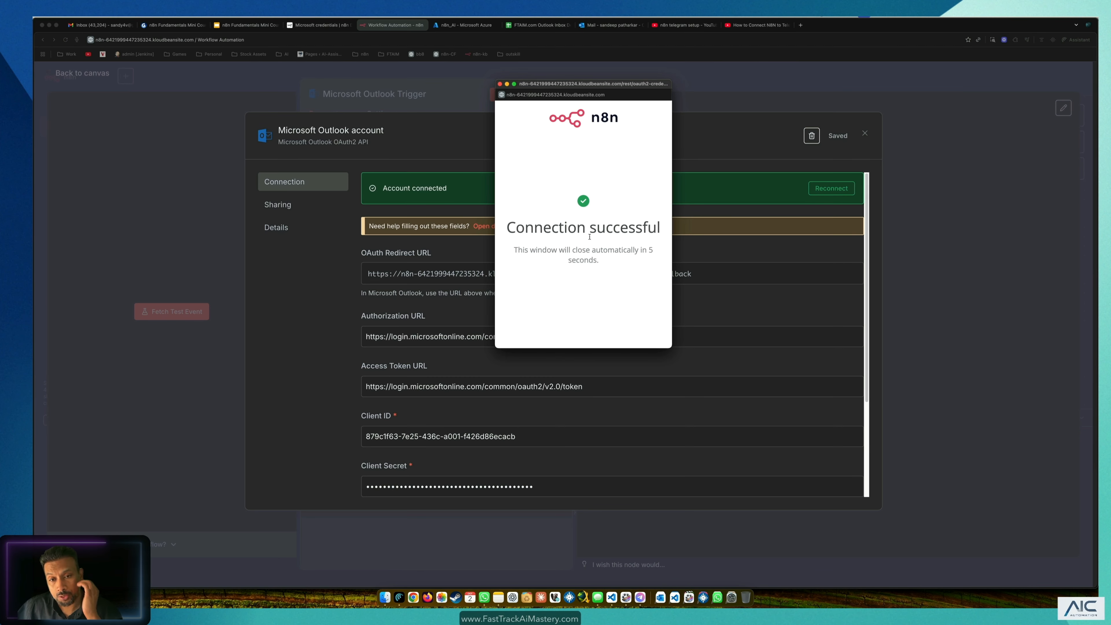
pyautogui.click(500, 84)
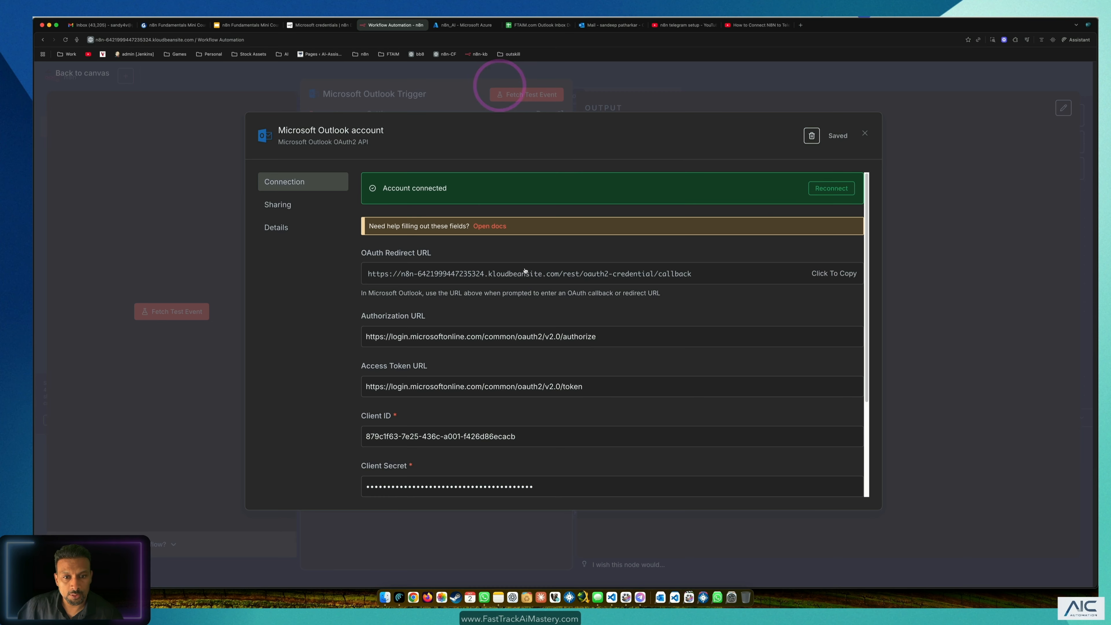
# Step: Rename the Outlook credential to the account's e-mail address, save it, and close the credential dialog
pyautogui.click(352, 131)
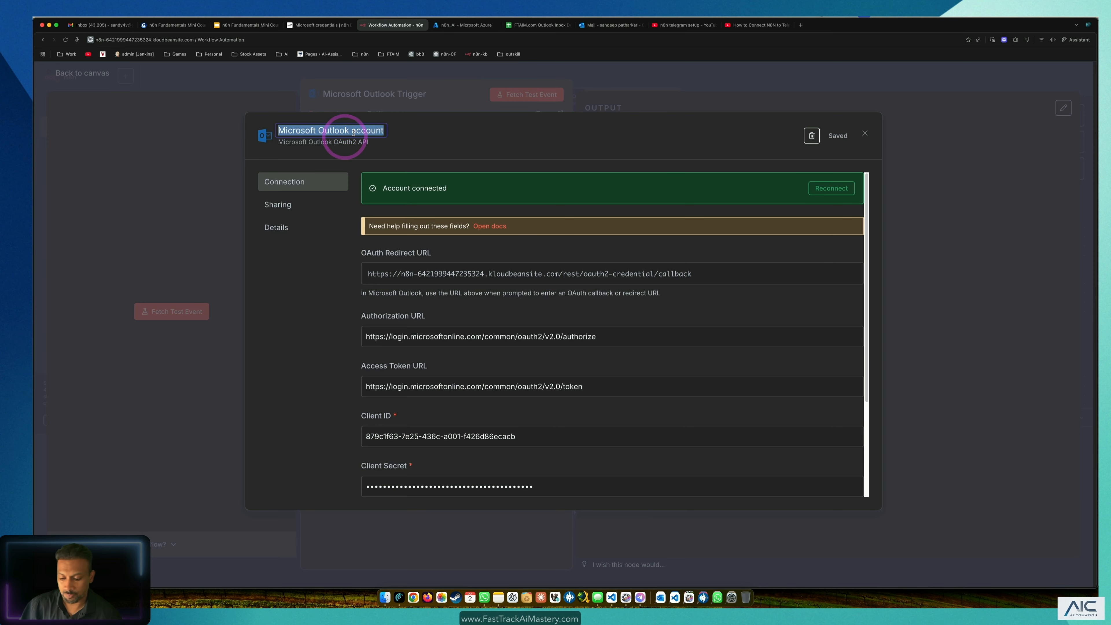
pyautogui.write('S')
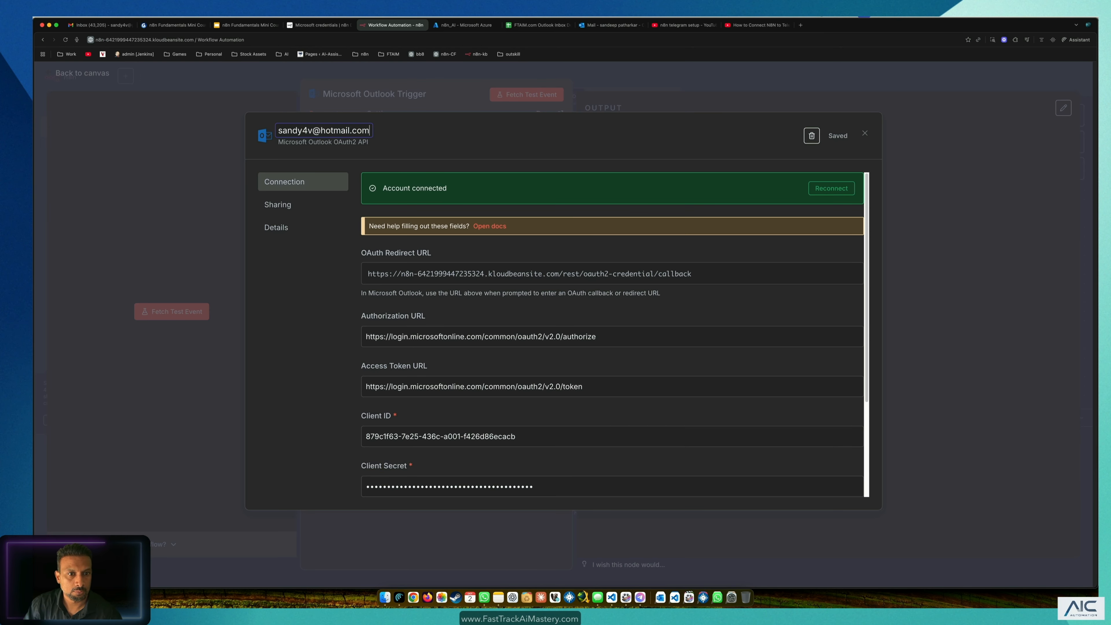
pyautogui.press('Return')
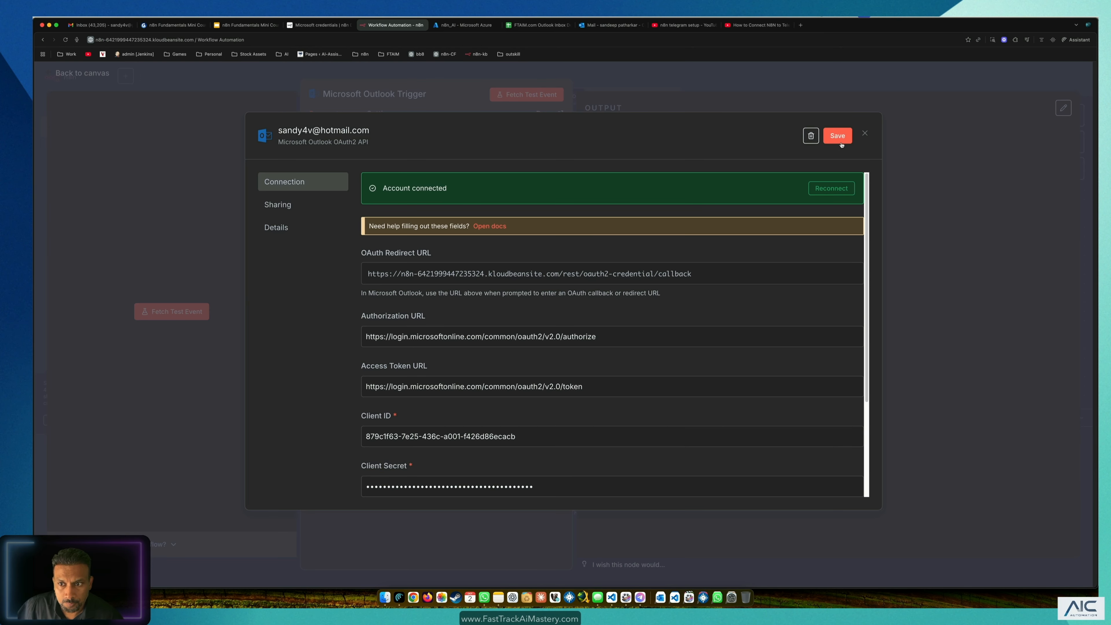
pyautogui.click(841, 143)
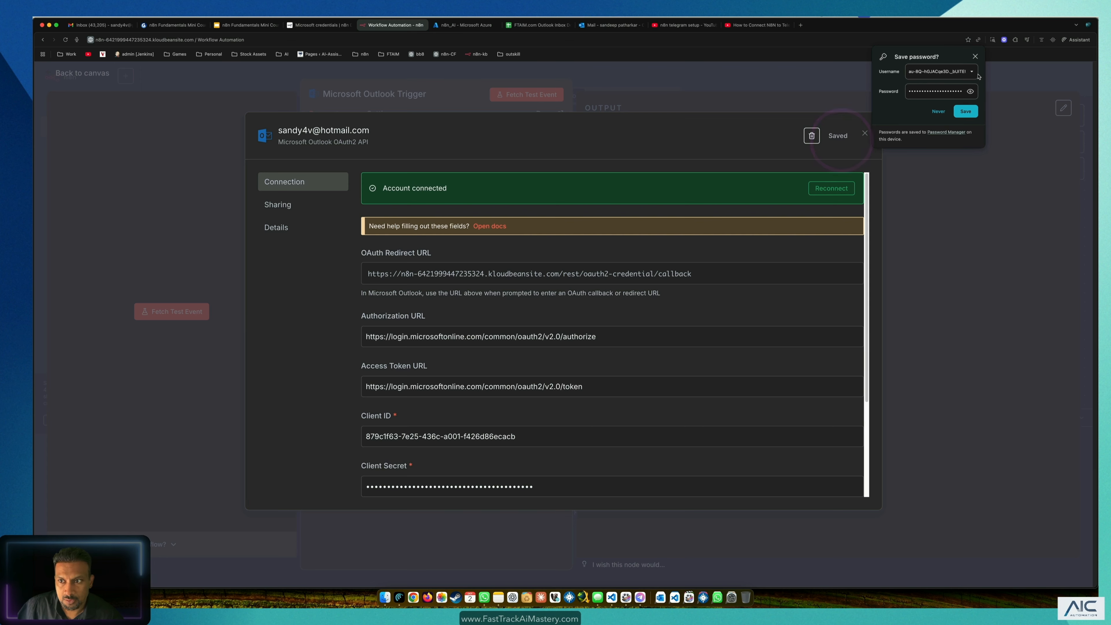
pyautogui.click(976, 57)
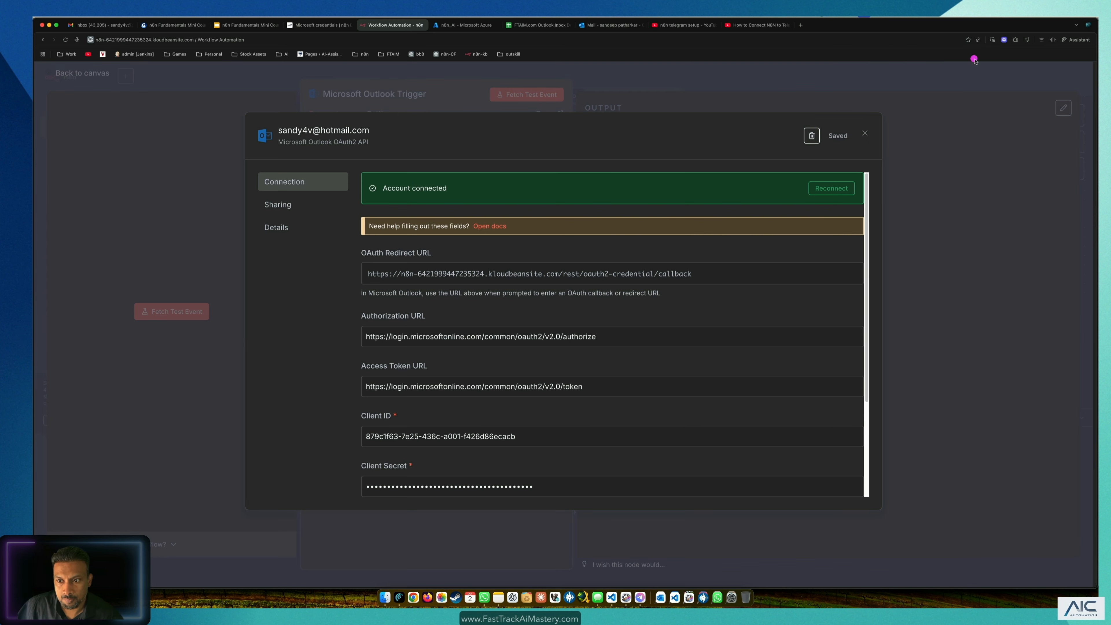
pyautogui.click(164, 165)
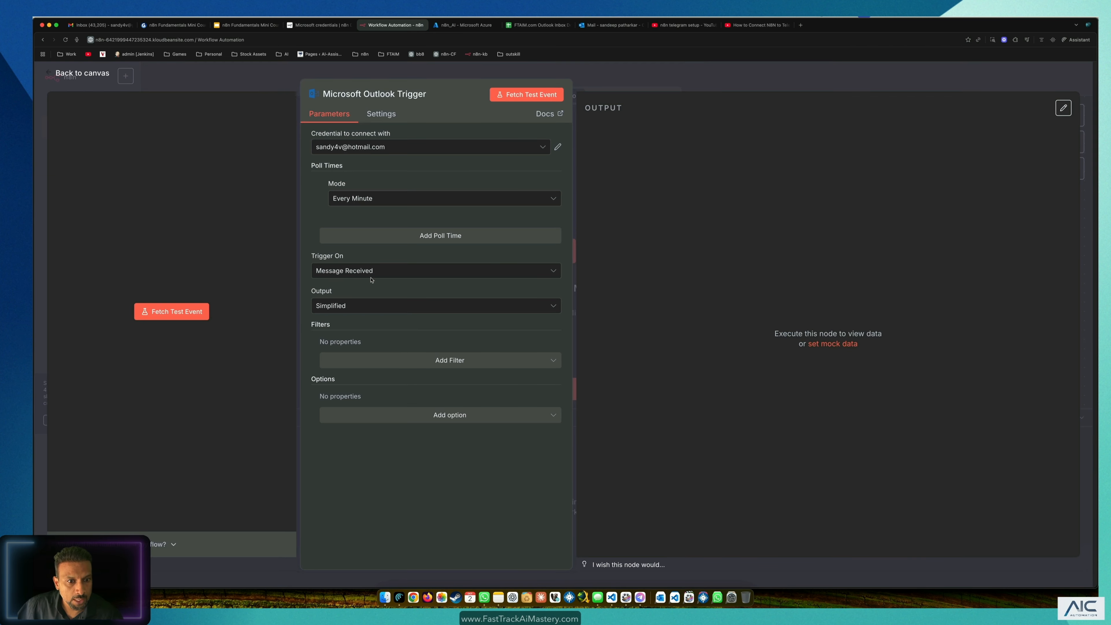
# Step: Fetch the test email 'New app(s) connected to your Microsoft account', then nudge the trigger left on the canvas
pyautogui.click(528, 95)
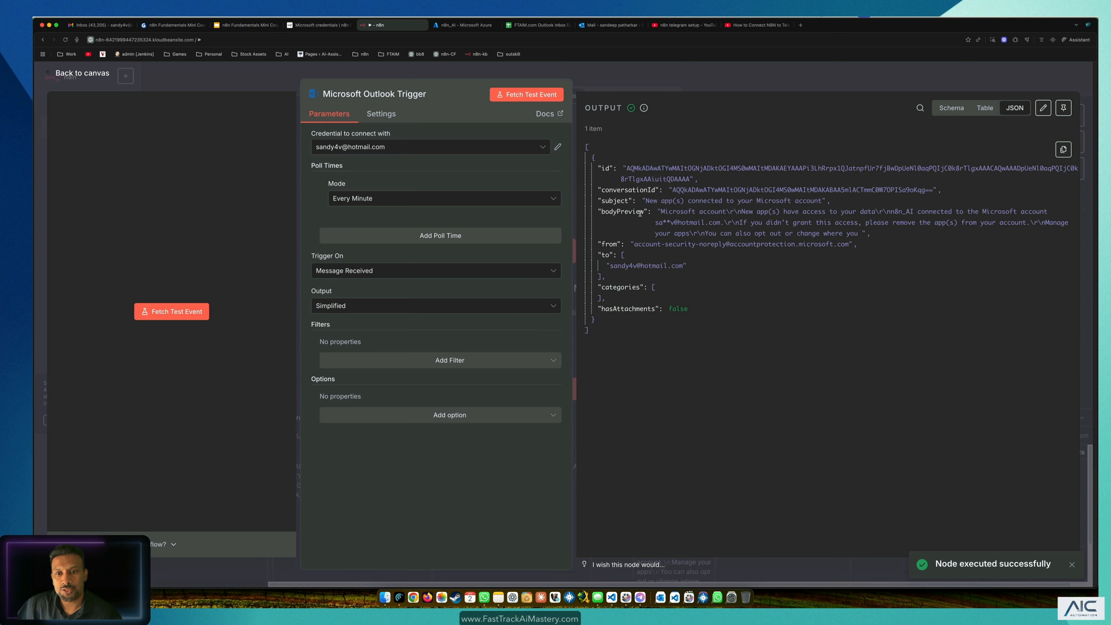
pyautogui.moveTo(590, 131); pyautogui.dragTo(717, 348)
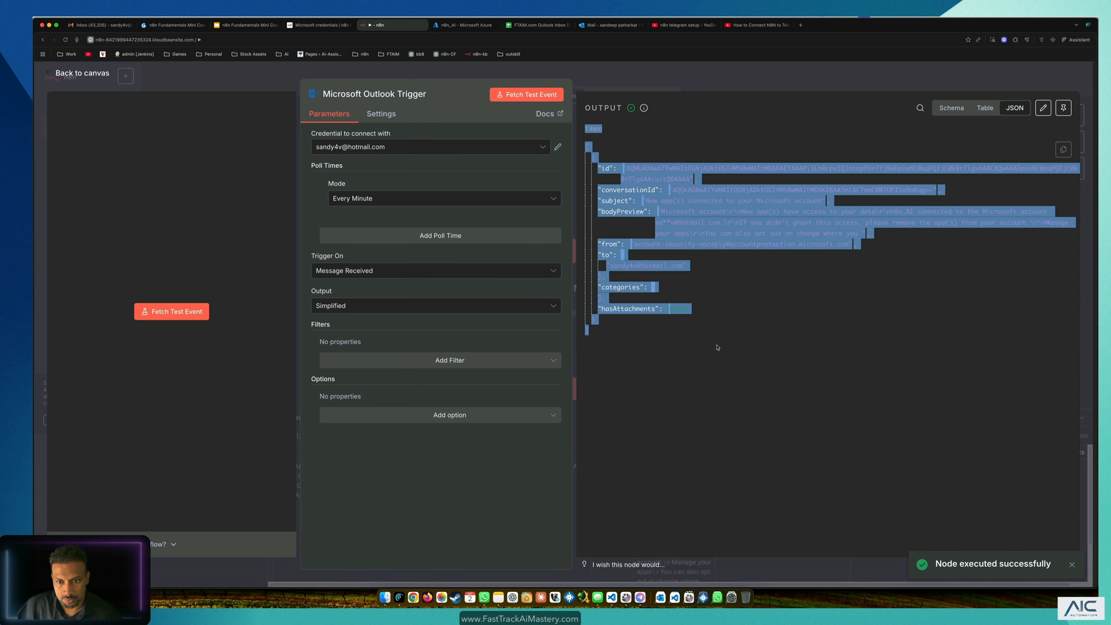
pyautogui.click(732, 345)
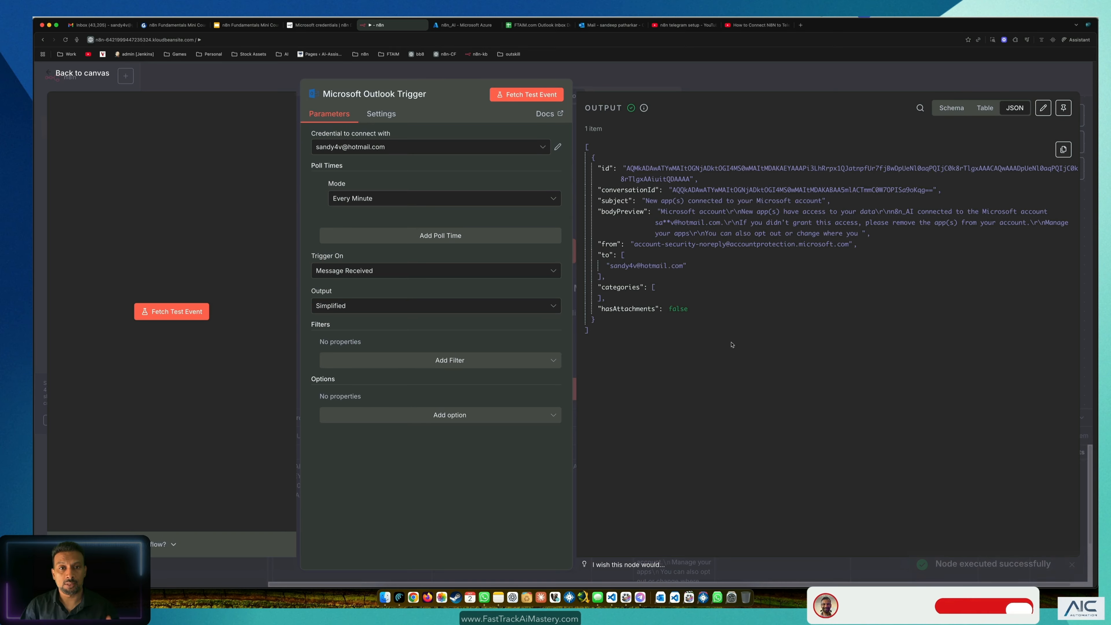
pyautogui.click(83, 72)
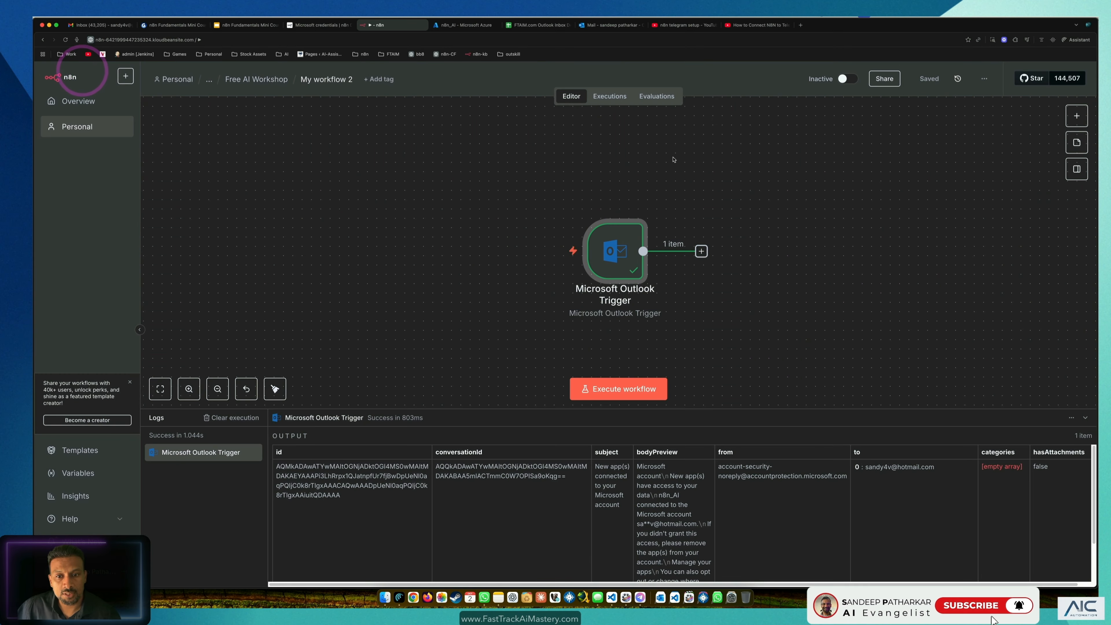
pyautogui.moveTo(614, 254); pyautogui.dragTo(579, 255)
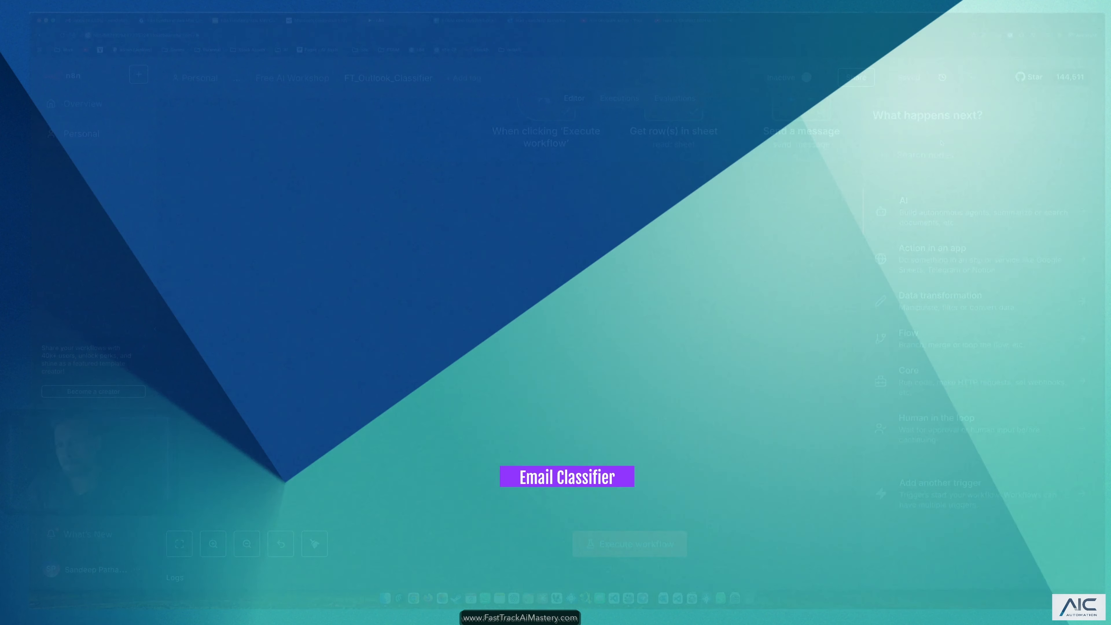
# Step: Search 'outlook' and add the Microsoft Outlook 'On message received' trigger from its Triggers list
pyautogui.write('outlook')
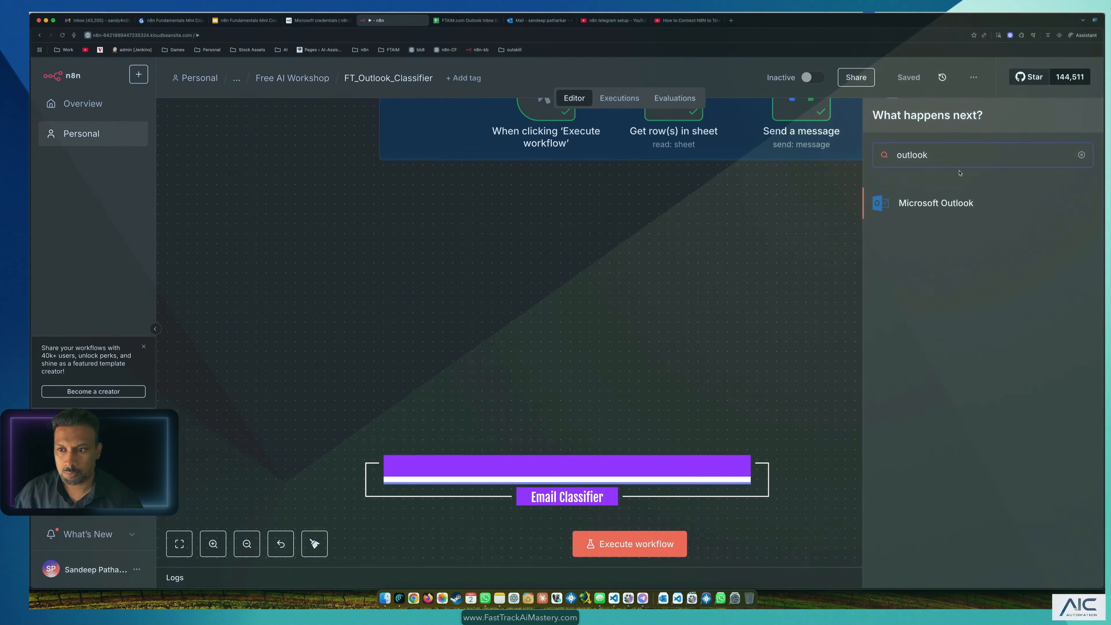
pyautogui.press('Return')
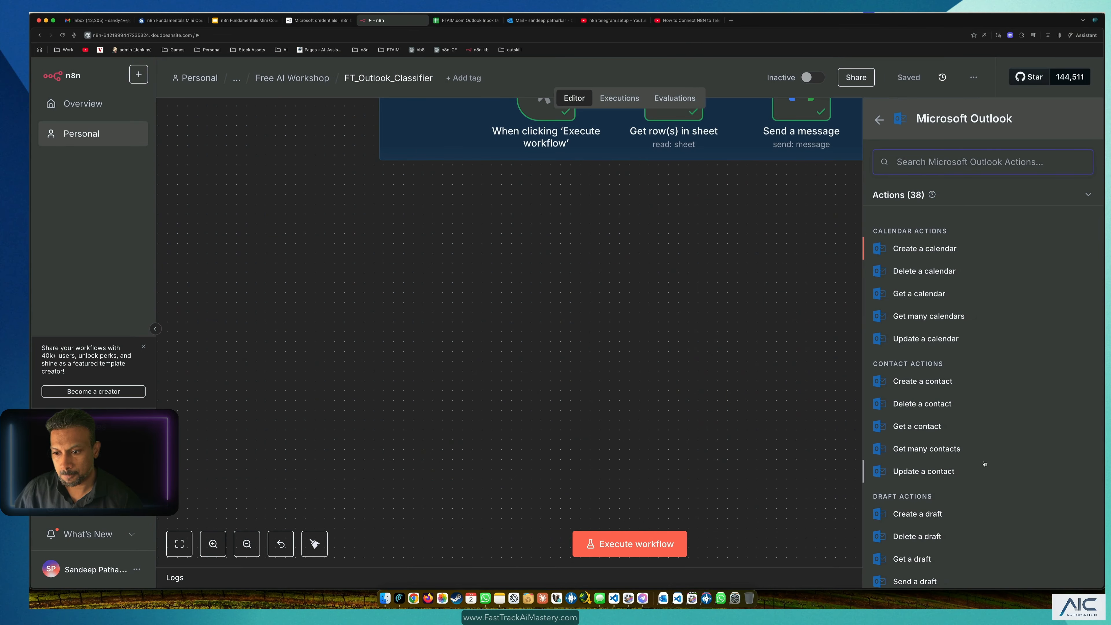
pyautogui.scroll(-10, 946, 377)
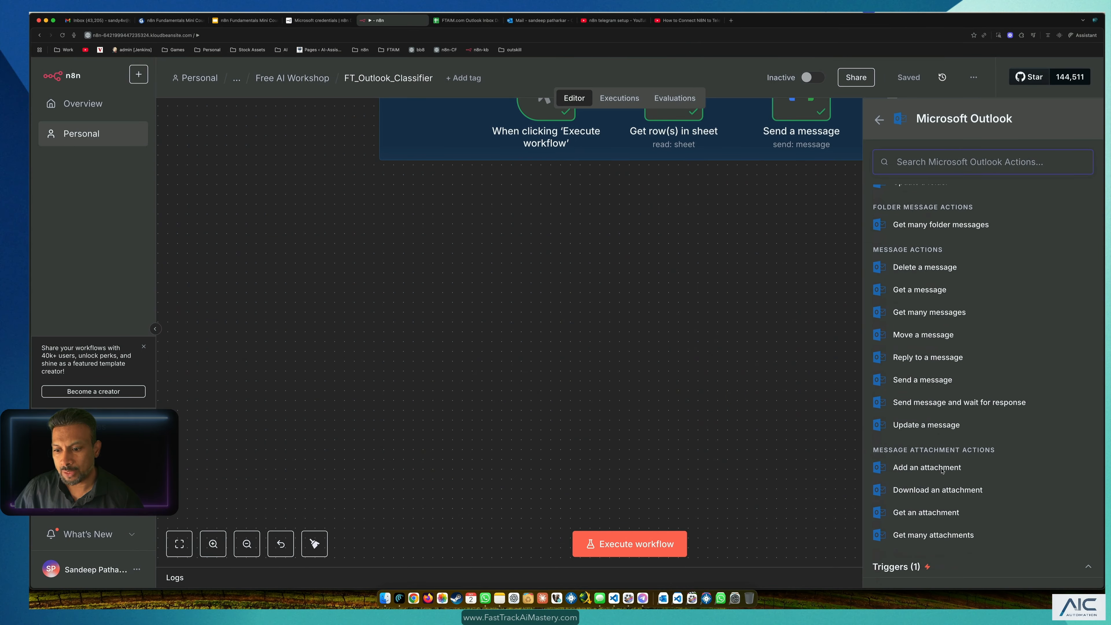
pyautogui.scroll(10, 933, 513)
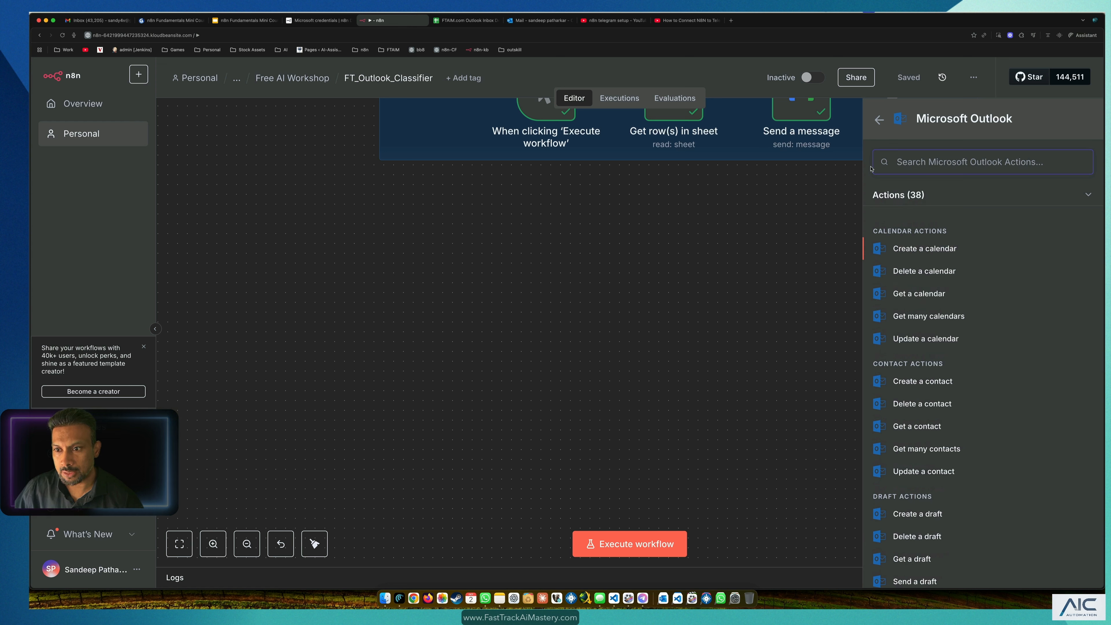
pyautogui.scroll(-10, 915, 256)
pyautogui.scroll(5, 915, 256)
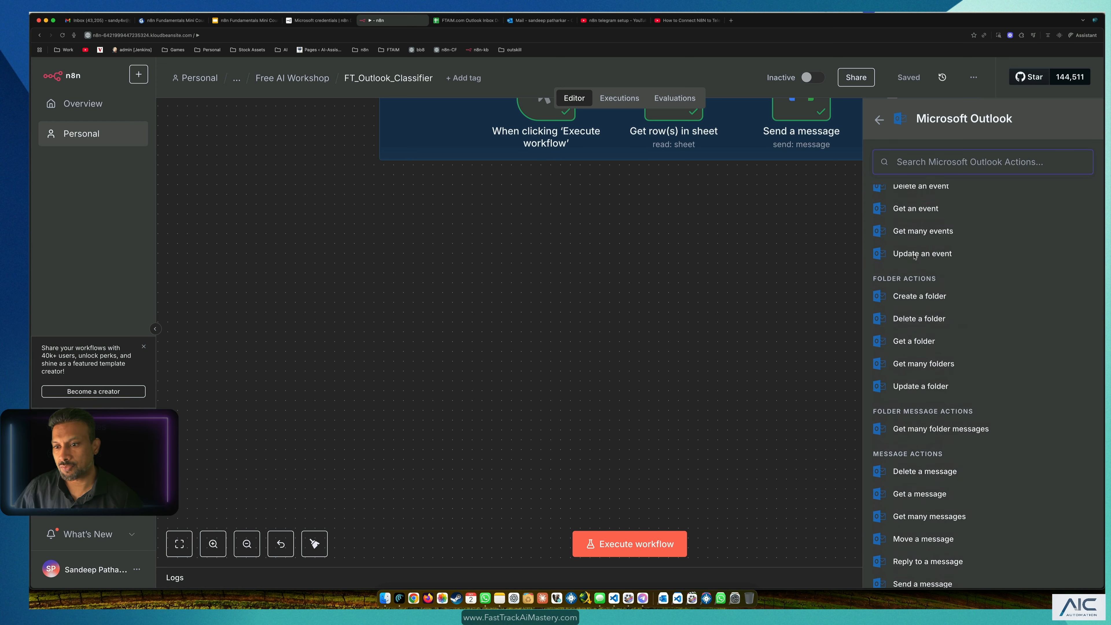
pyautogui.scroll(-5, 915, 256)
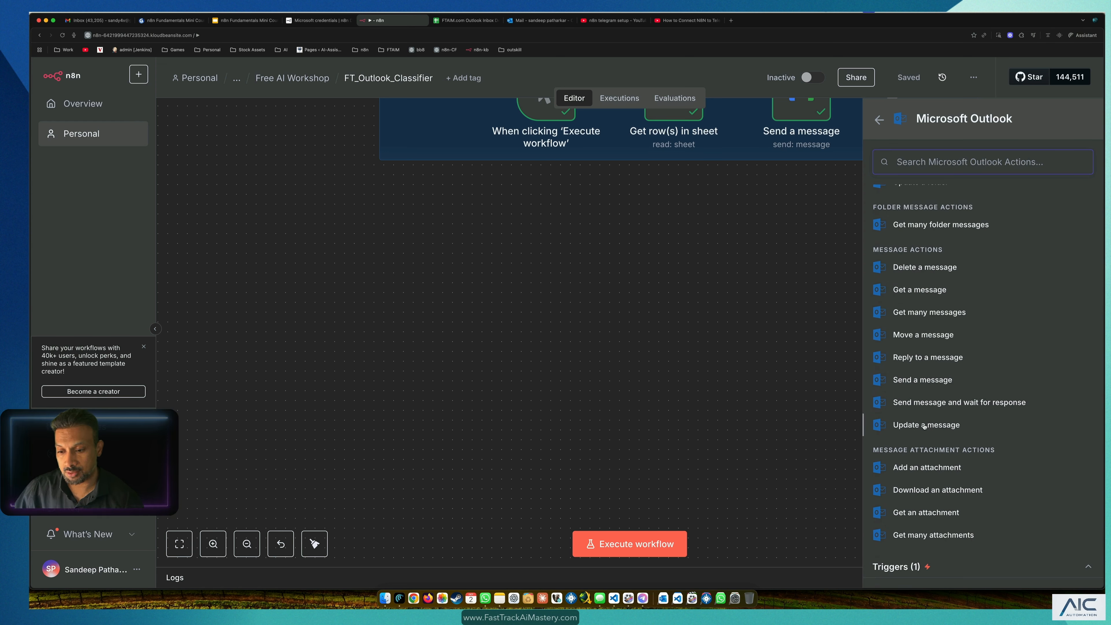
pyautogui.click(893, 568)
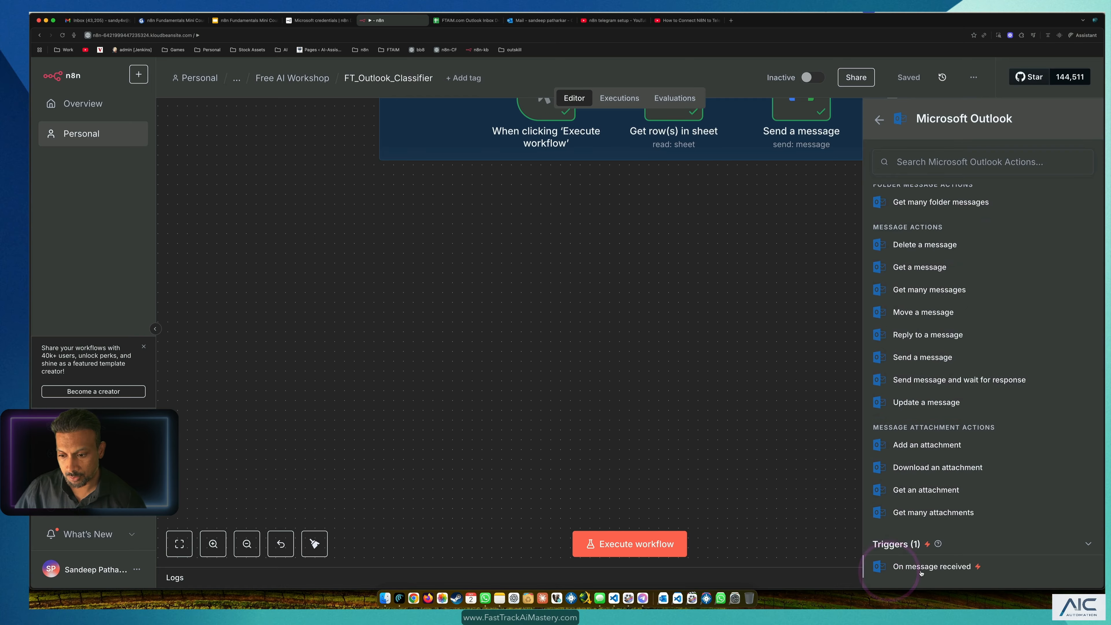
pyautogui.click(930, 566)
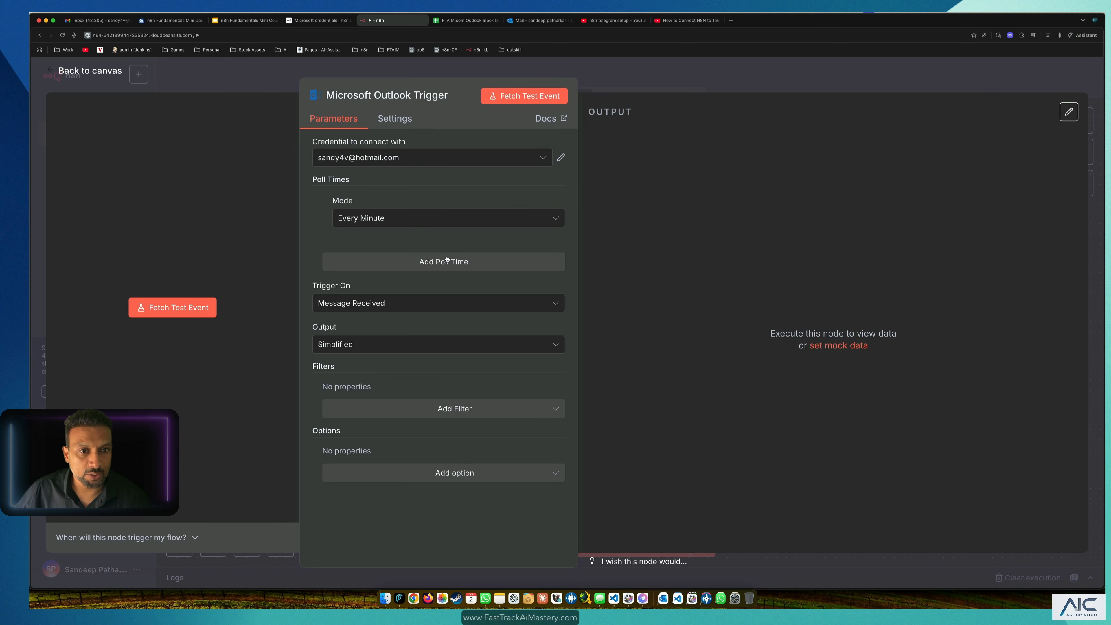
# Step: Check the available Outlook credentials and polling choices, keeping Every Minute
pyautogui.click(396, 160)
pyautogui.click(430, 154)
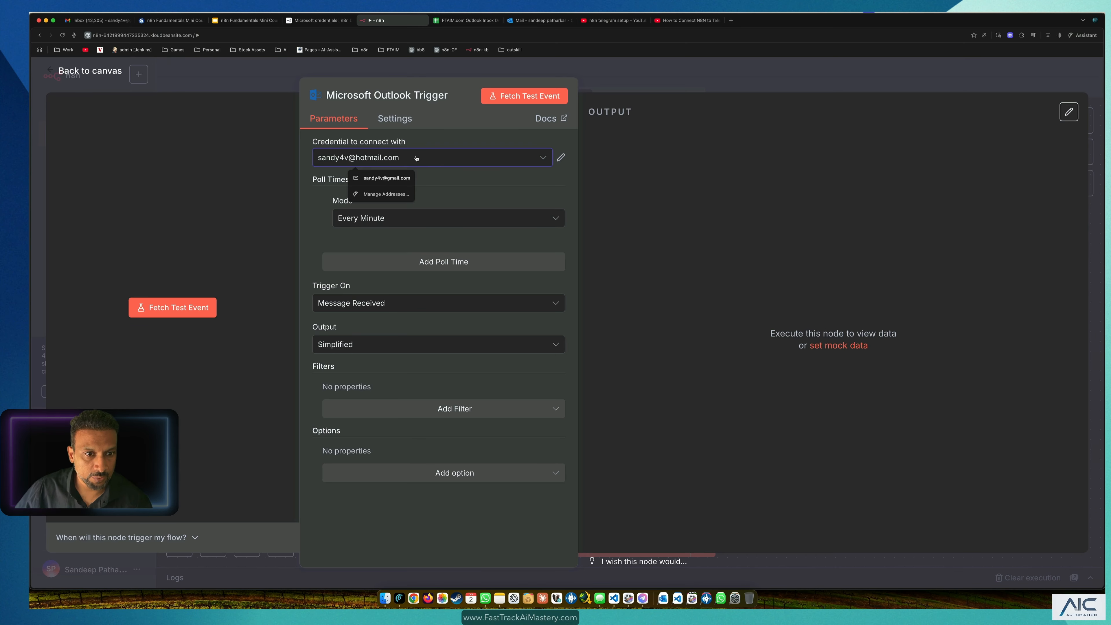
pyautogui.click(416, 158)
pyautogui.click(417, 155)
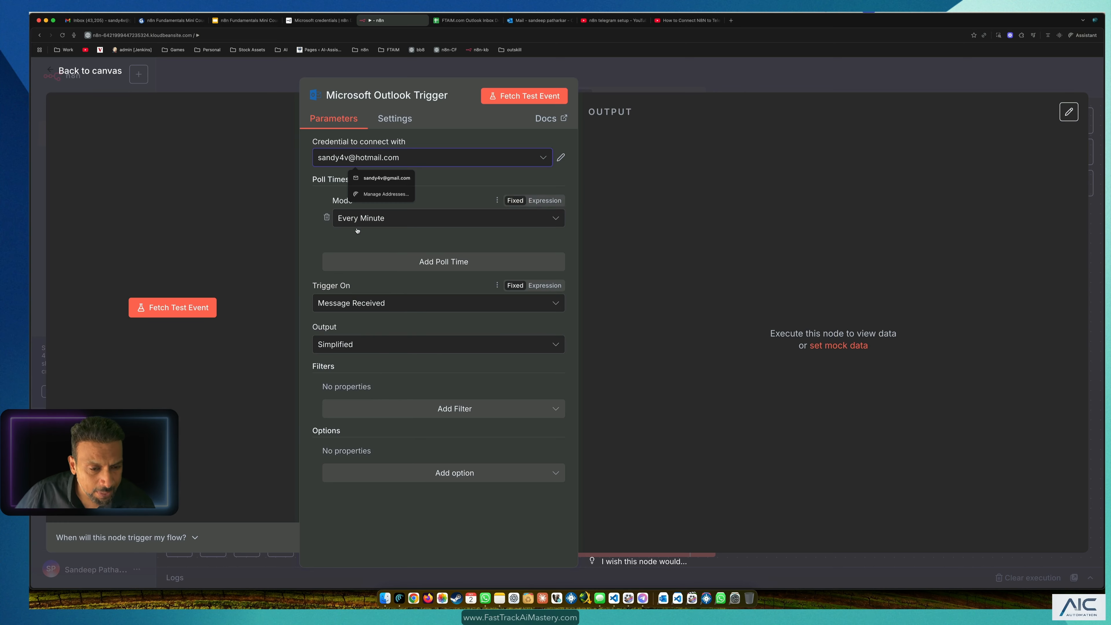
pyautogui.click(341, 219)
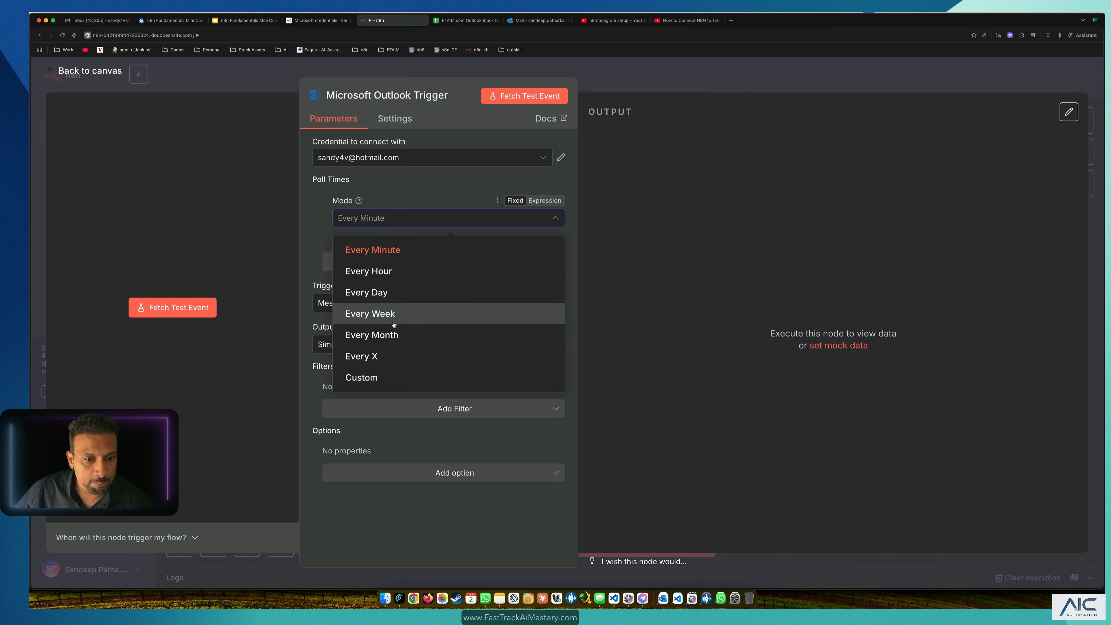
pyautogui.click(320, 248)
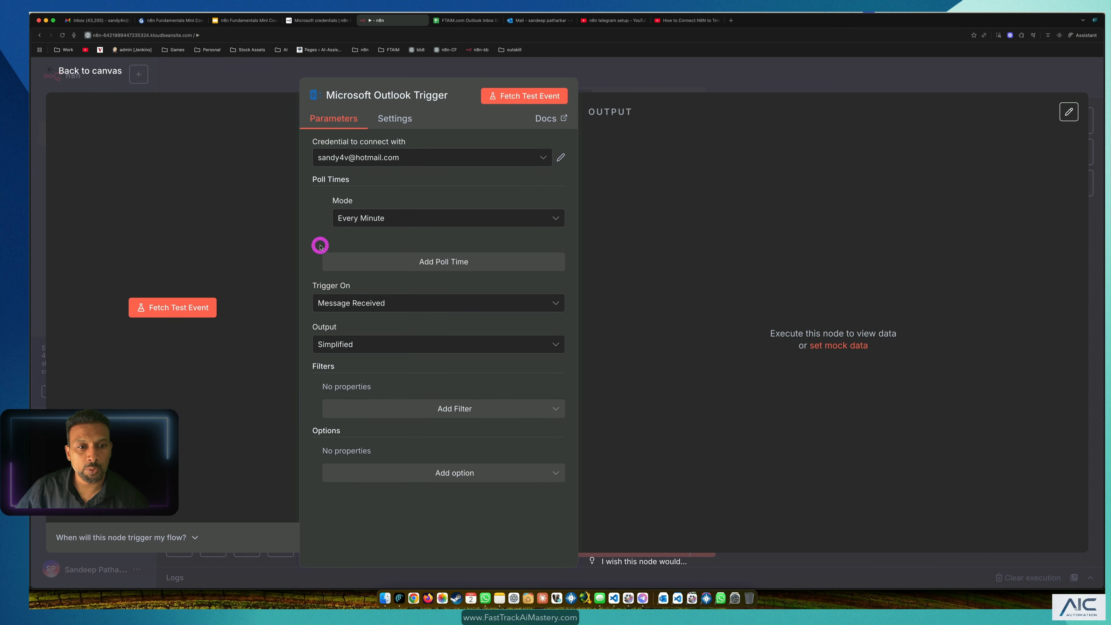
# Step: Try Custom polling with its Cron Expression help, then revert the mode to Every Minute
pyautogui.click(394, 219)
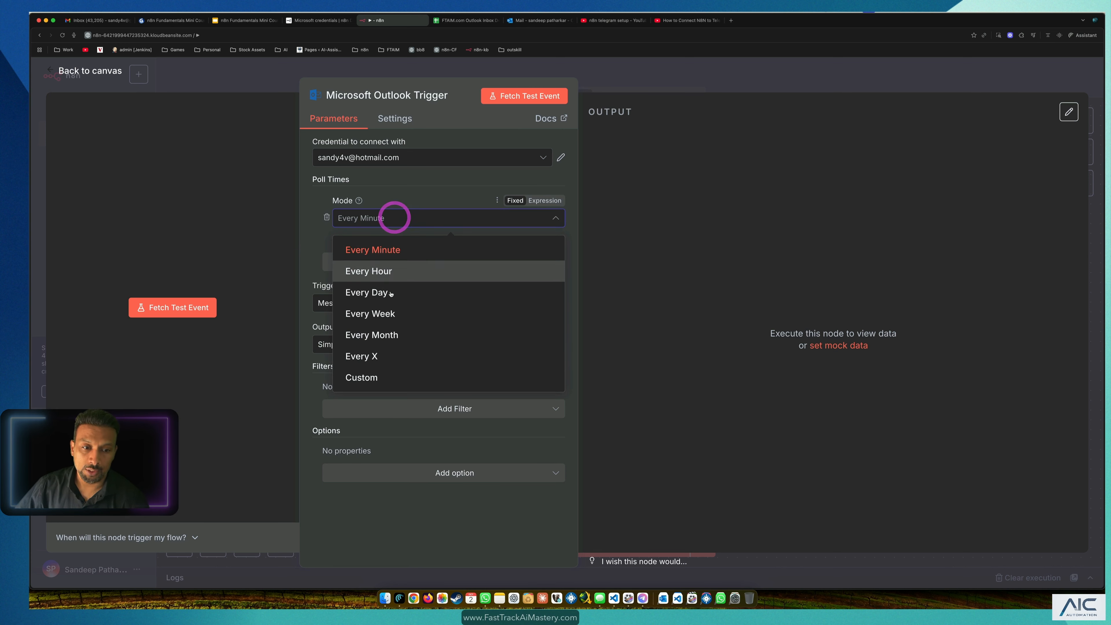
pyautogui.click(377, 379)
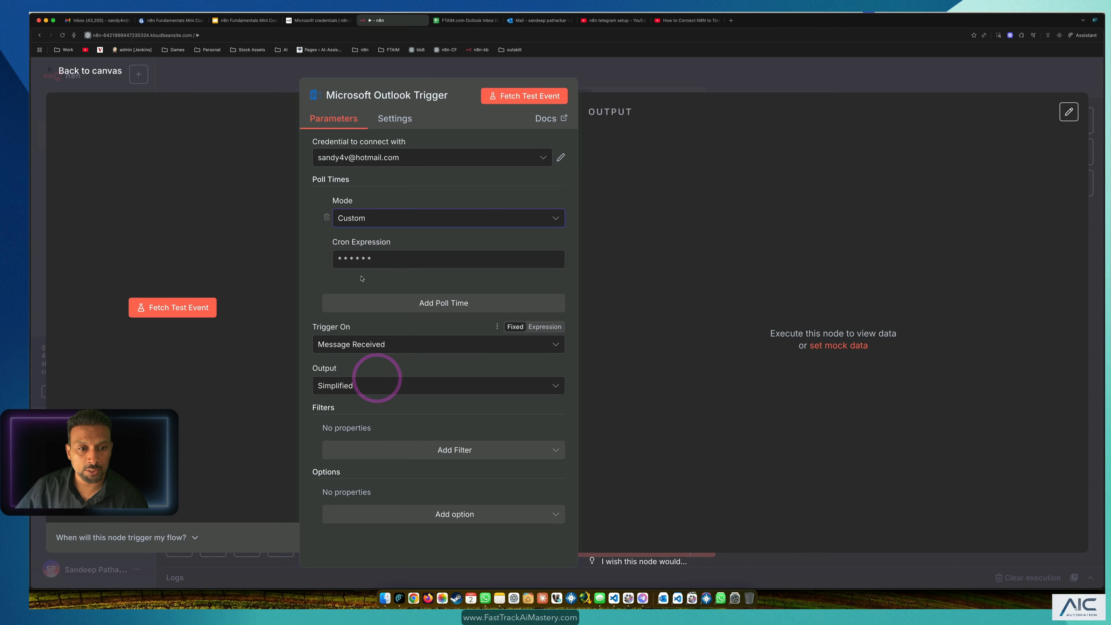
pyautogui.click(383, 262)
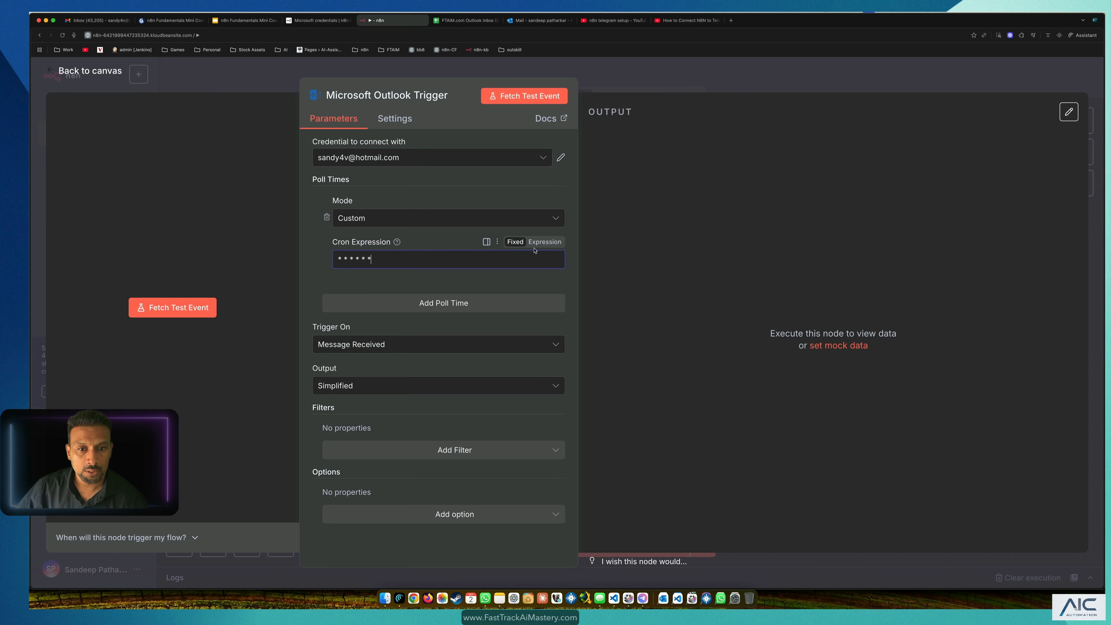
pyautogui.click(397, 242)
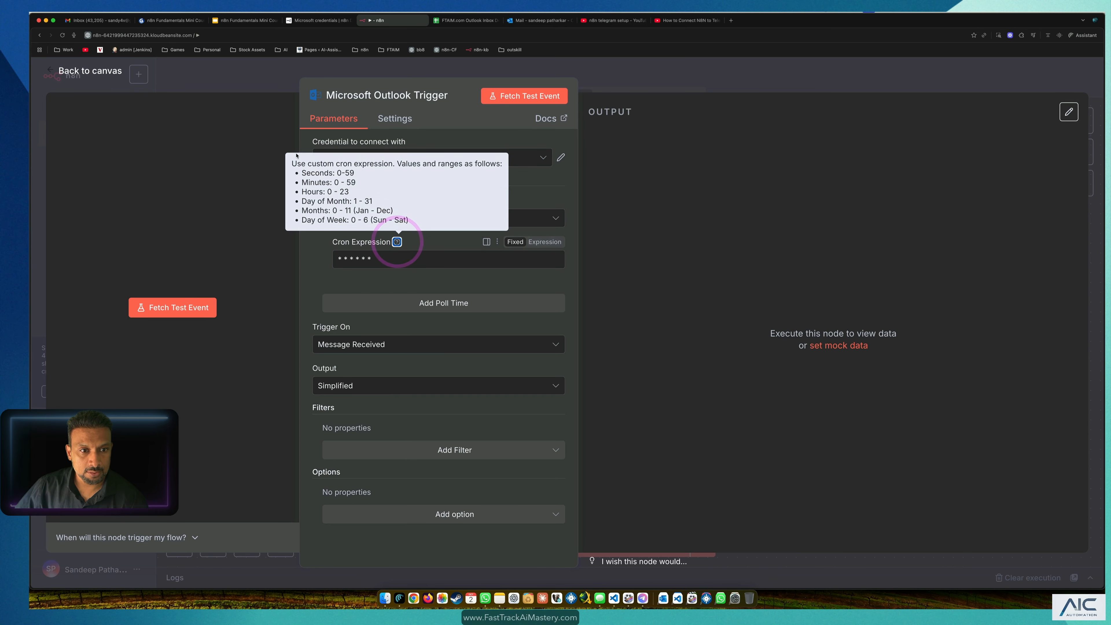
pyautogui.click(327, 276)
pyautogui.click(370, 220)
pyautogui.click(366, 256)
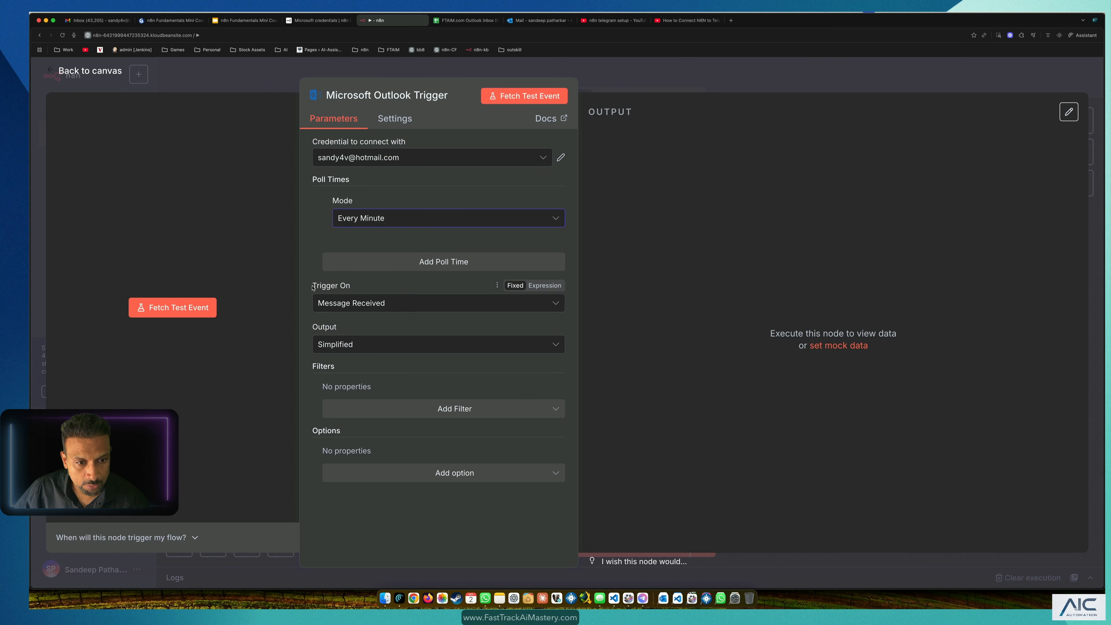
# Step: Review the Trigger On and Output options, leaving Output as Simplified, and return to the canvas
pyautogui.moveTo(313, 287); pyautogui.dragTo(351, 288)
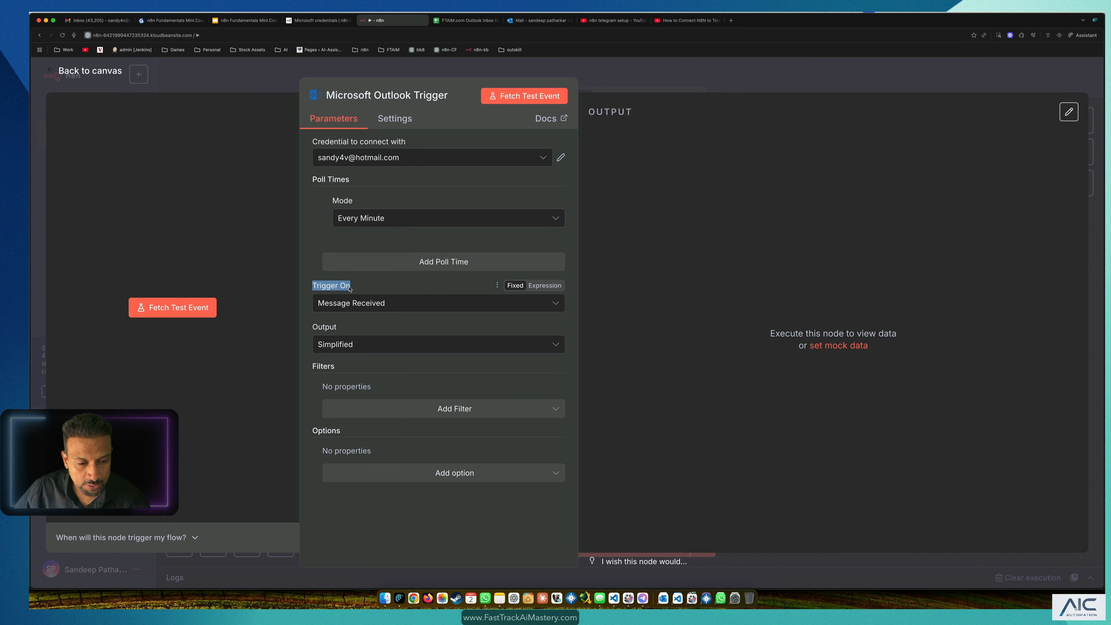
pyautogui.click(350, 345)
pyautogui.click(350, 344)
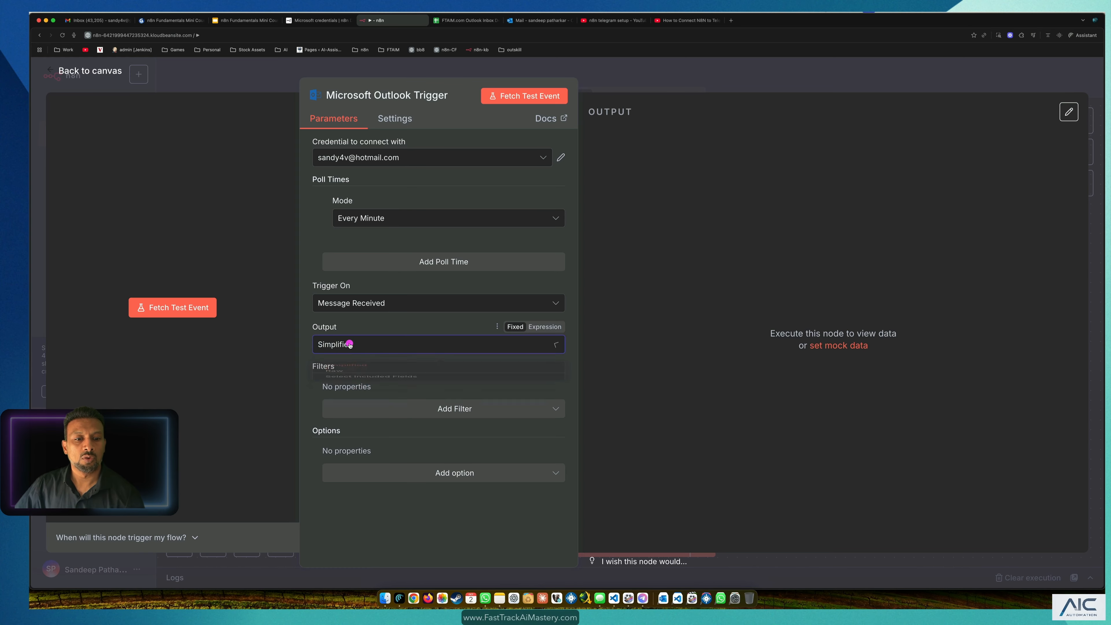
pyautogui.click(350, 344)
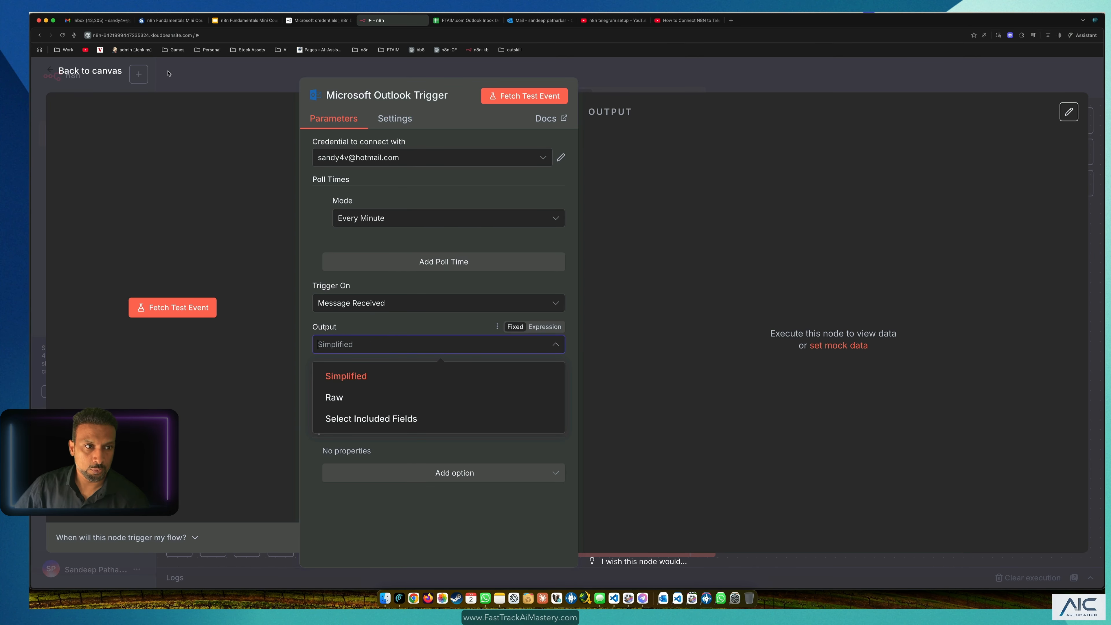
pyautogui.click(207, 83)
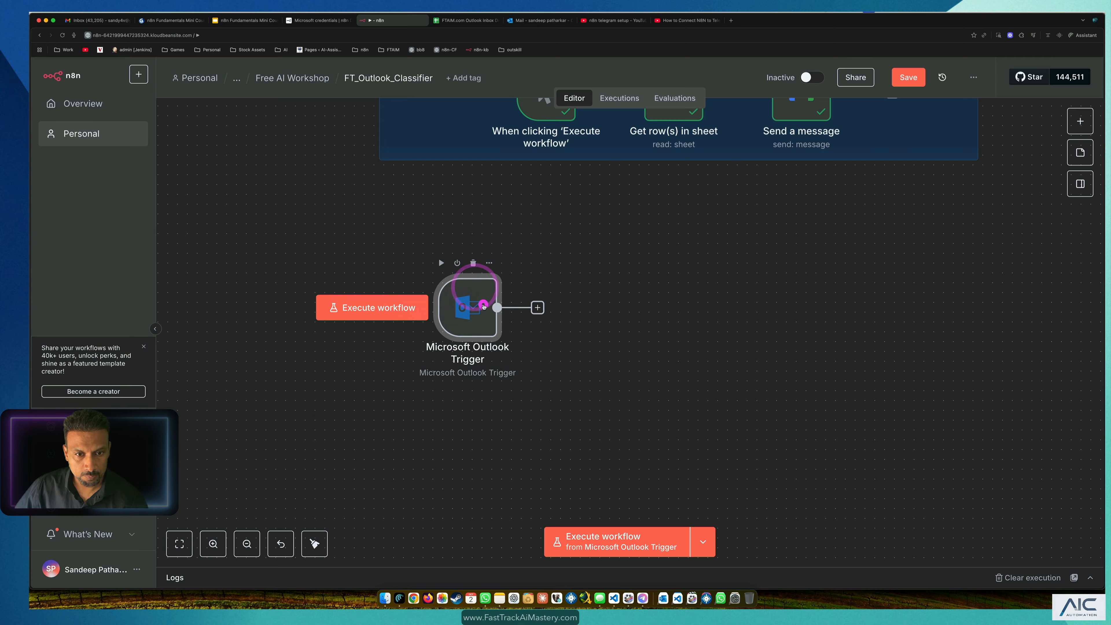
# Step: Fetch a test email in the Outlook Trigger and inspect its bodyPreview and categories fields
pyautogui.doubleClick(439, 258)
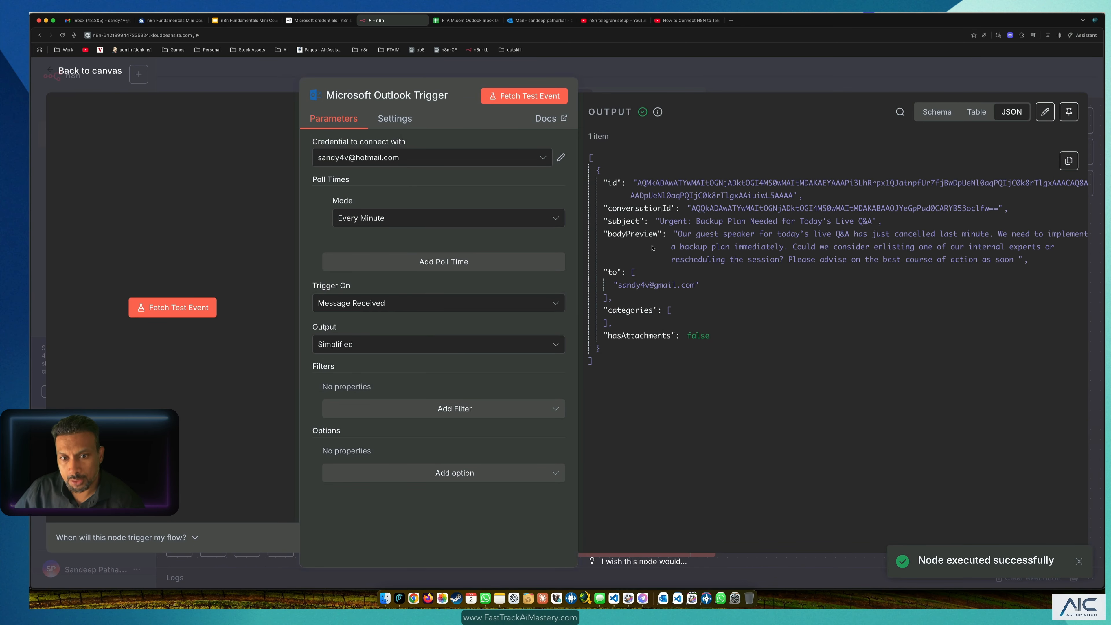
pyautogui.moveTo(640, 233); pyautogui.dragTo(666, 234)
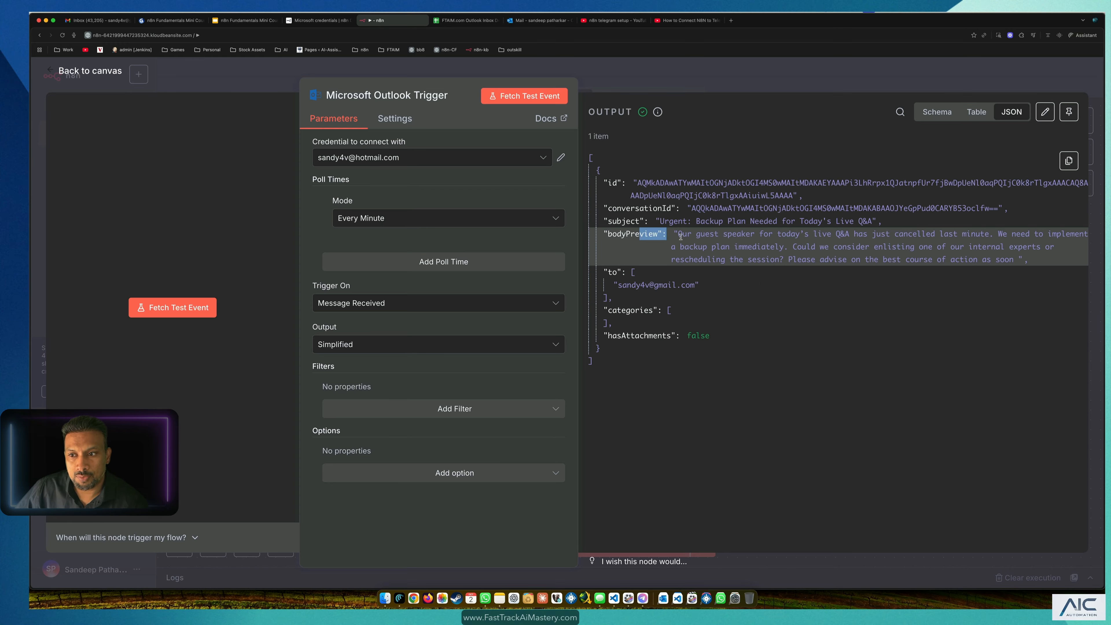
pyautogui.click(839, 328)
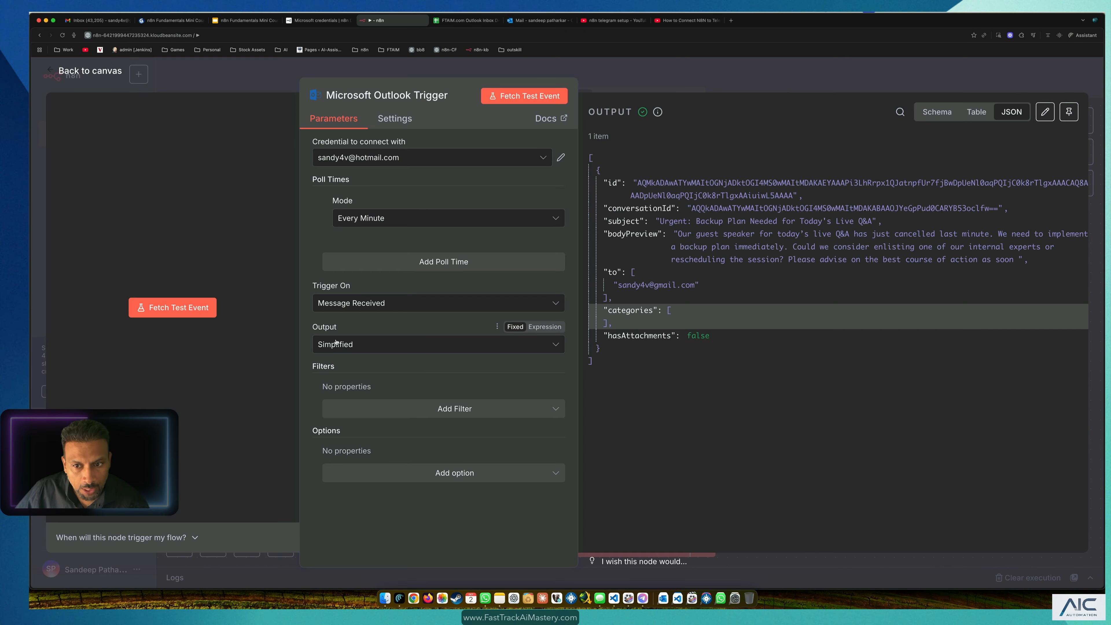
# Step: Switch Output to Raw and refetch, reviewing receivedDateTime, sentDateTime and hasAttachments
pyautogui.click(370, 353)
pyautogui.click(370, 394)
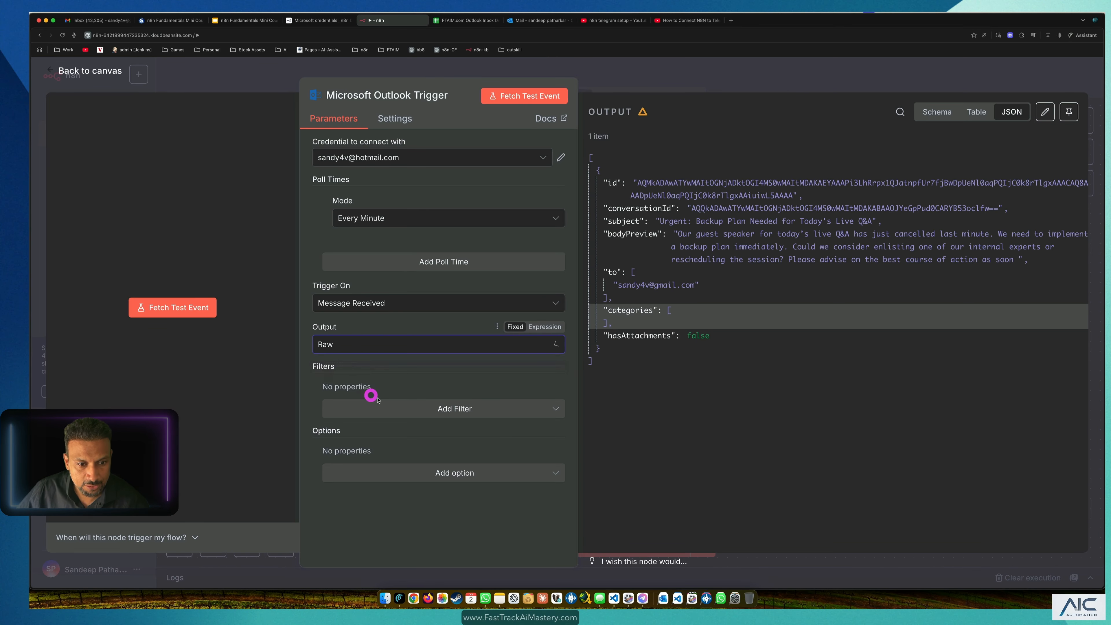
pyautogui.click(341, 346)
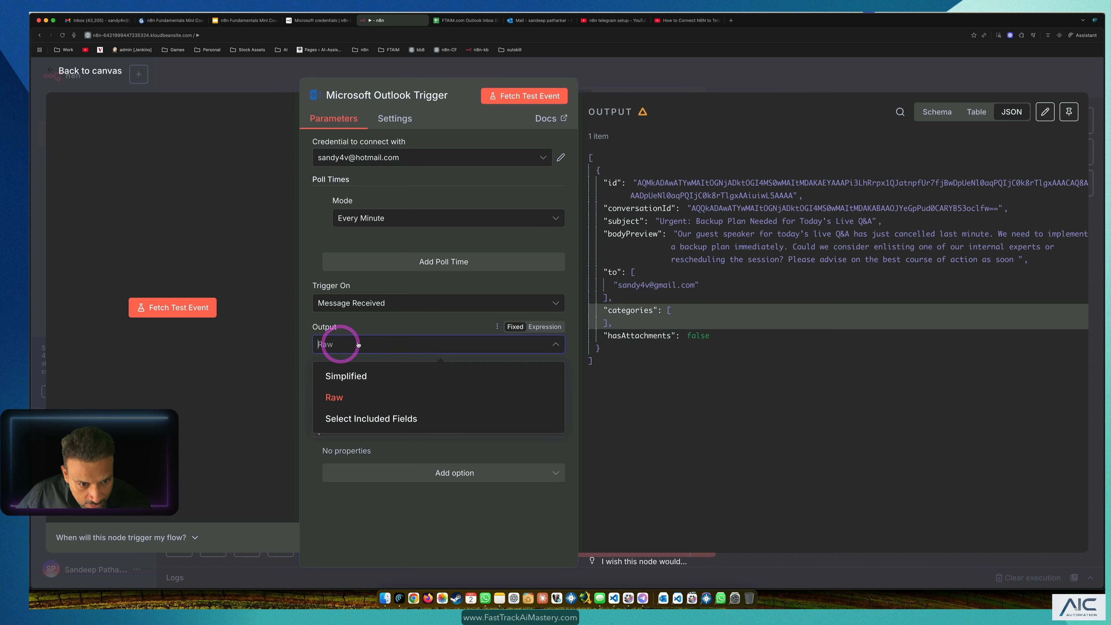
pyautogui.click(357, 341)
pyautogui.click(517, 104)
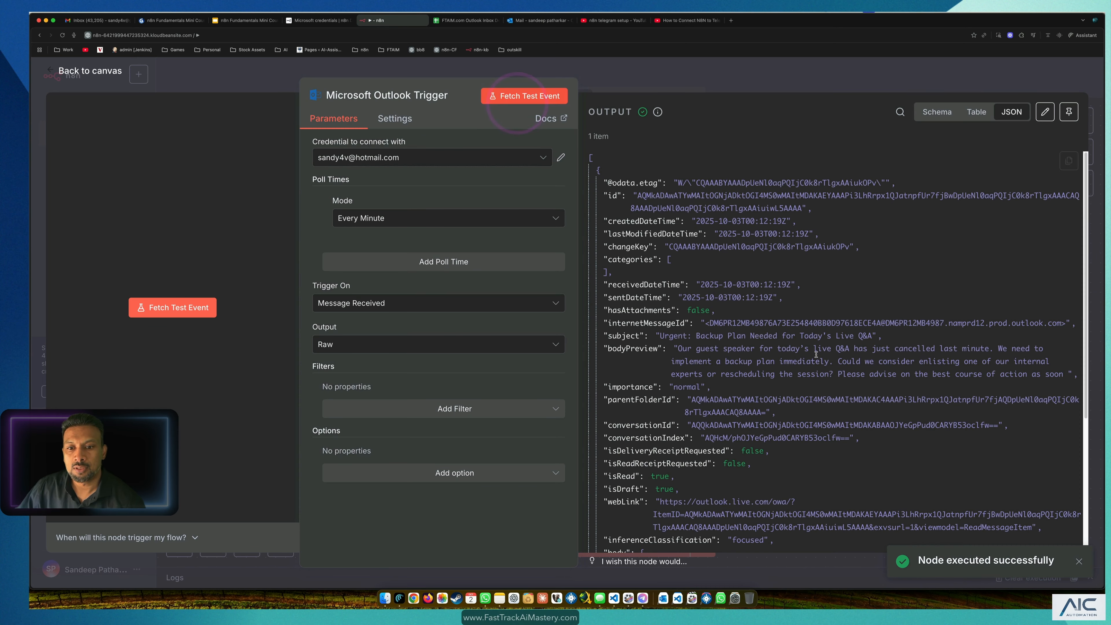
pyautogui.scroll(-8, 817, 354)
pyautogui.scroll(8, 823, 342)
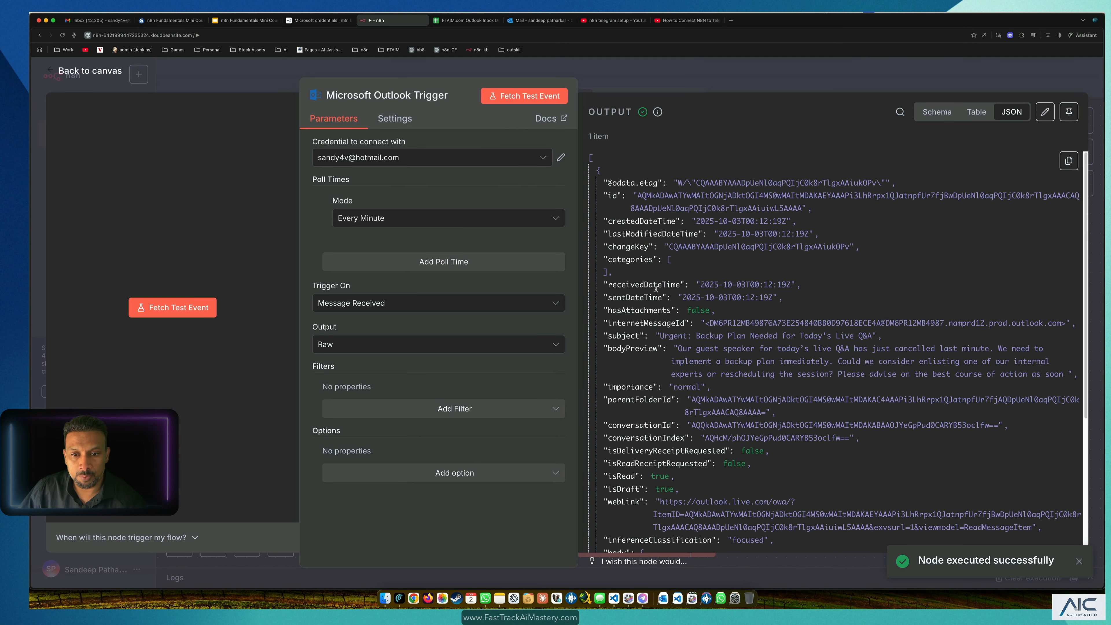
pyautogui.moveTo(801, 285); pyautogui.dragTo(645, 284)
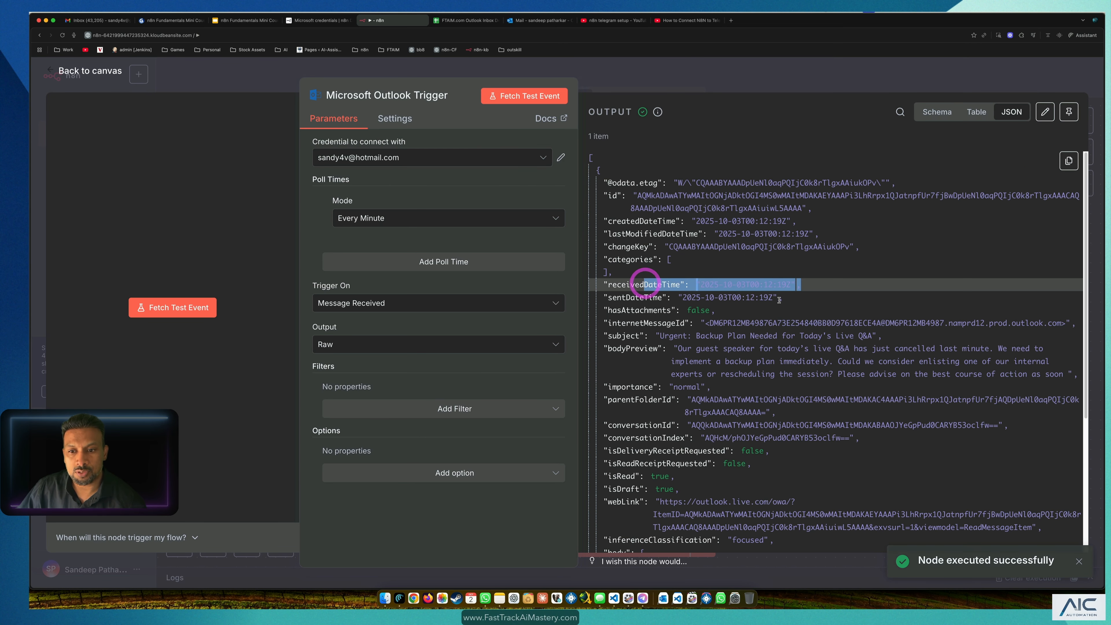
pyautogui.moveTo(785, 298); pyautogui.dragTo(608, 295)
pyautogui.moveTo(720, 311); pyautogui.dragTo(652, 312)
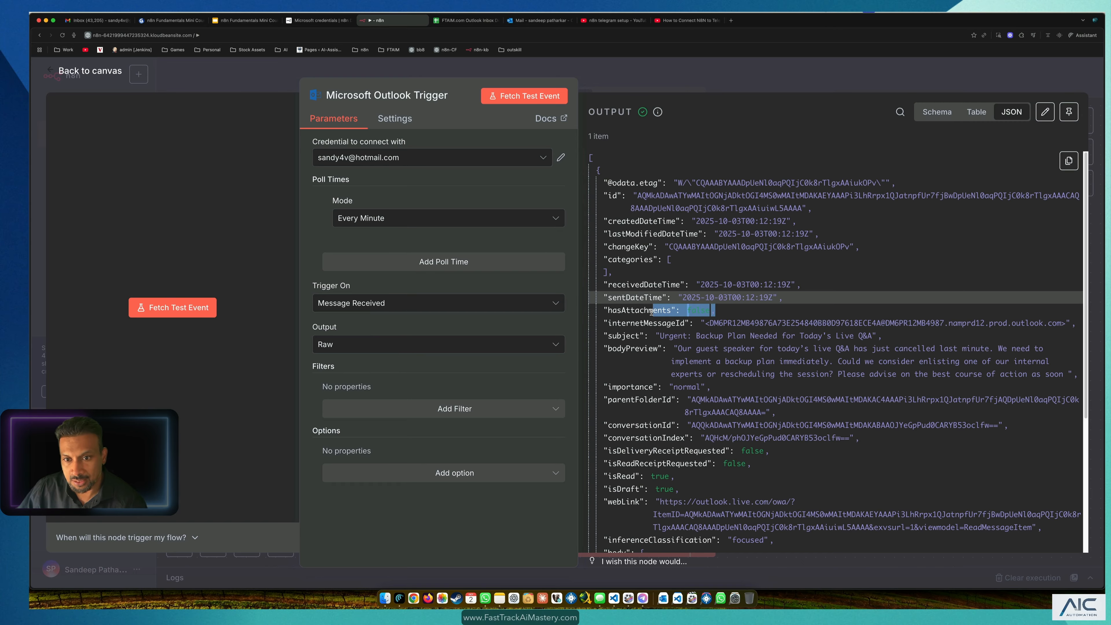
# Step: Refetch in Simplified, then settle on Raw output with a final fetch and go back to canvas
pyautogui.click(372, 345)
pyautogui.click(367, 382)
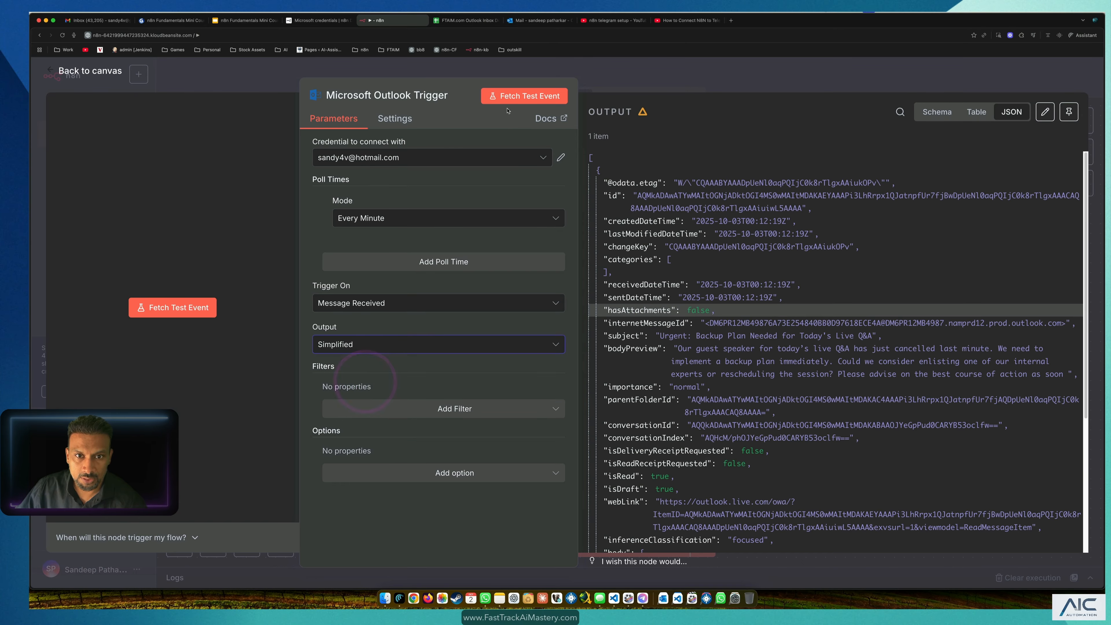
pyautogui.click(504, 97)
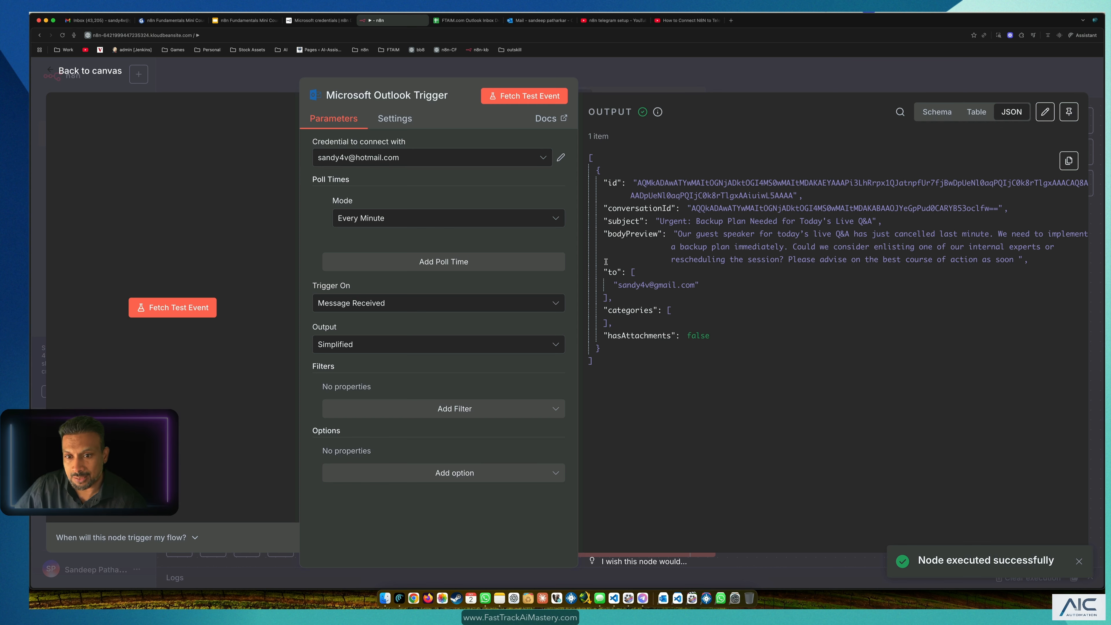
pyautogui.click(455, 346)
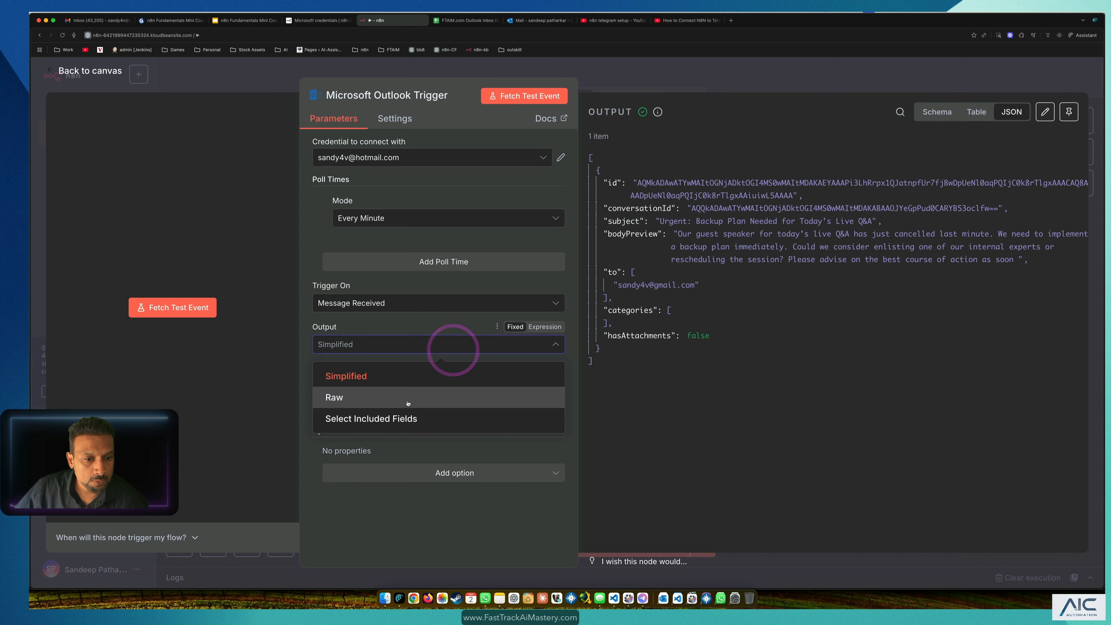
pyautogui.click(407, 399)
pyautogui.click(523, 96)
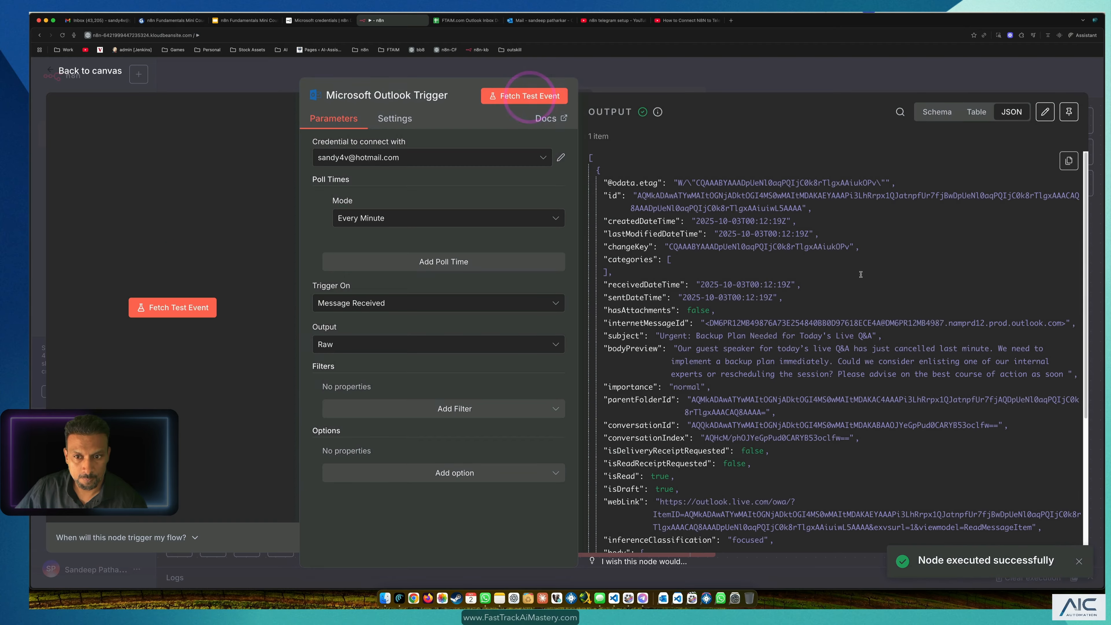
pyautogui.scroll(-10, 748, 321)
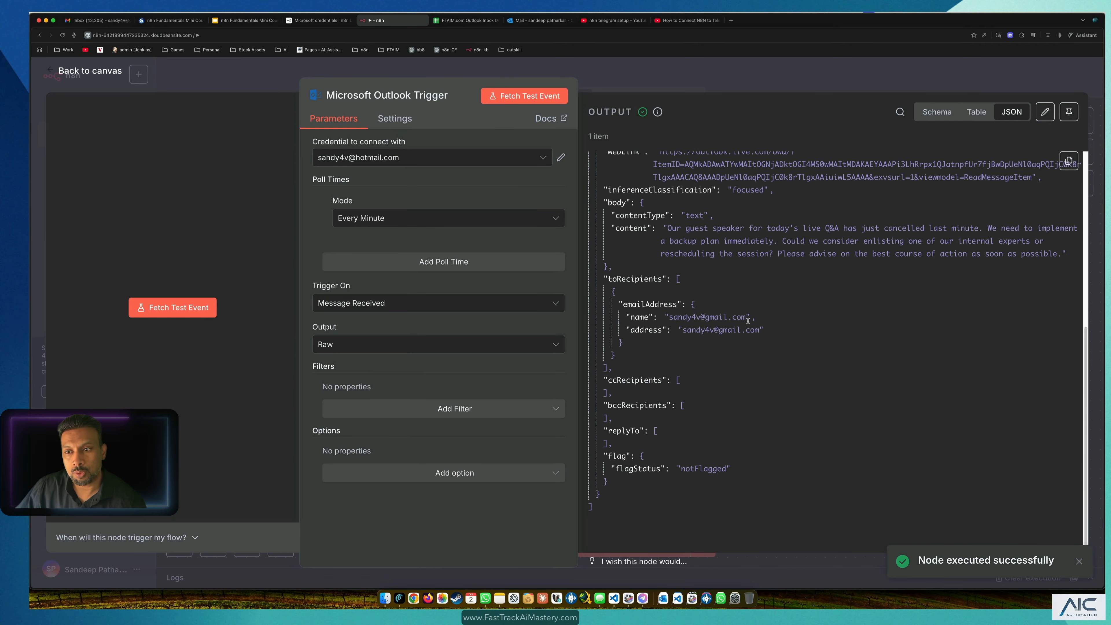
pyautogui.click(87, 70)
pyautogui.click(625, 318)
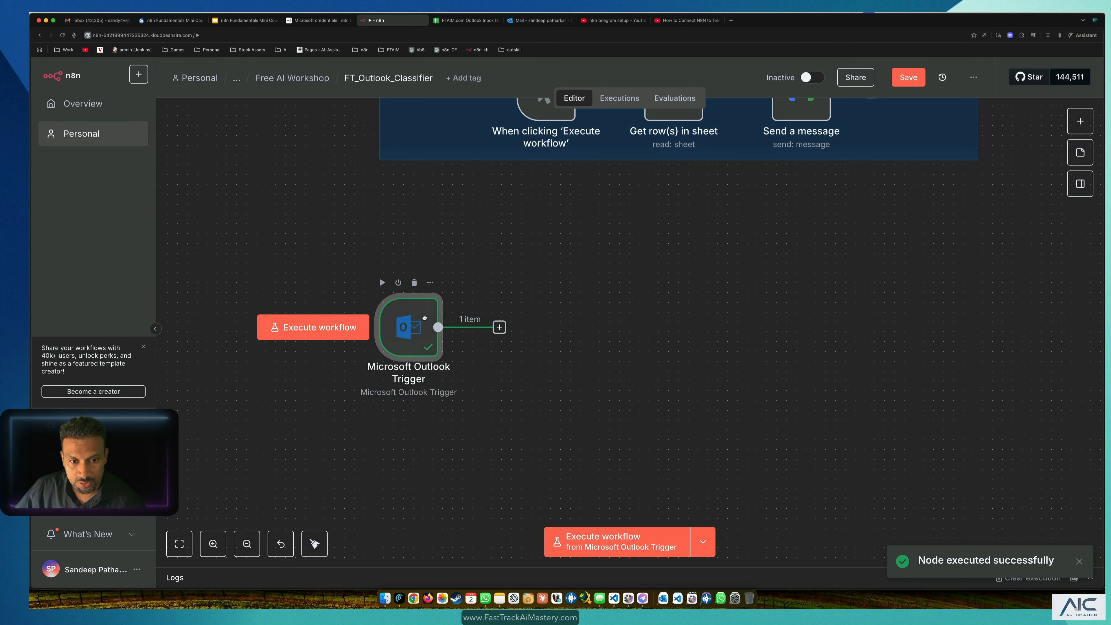
# Step: Reposition the Microsoft Outlook Trigger node and save the FT_Outlook_Classifier workflow
pyautogui.moveTo(425, 318); pyautogui.dragTo(426, 318)
pyautogui.moveTo(320, 256); pyautogui.dragTo(633, 420)
pyautogui.click(655, 369)
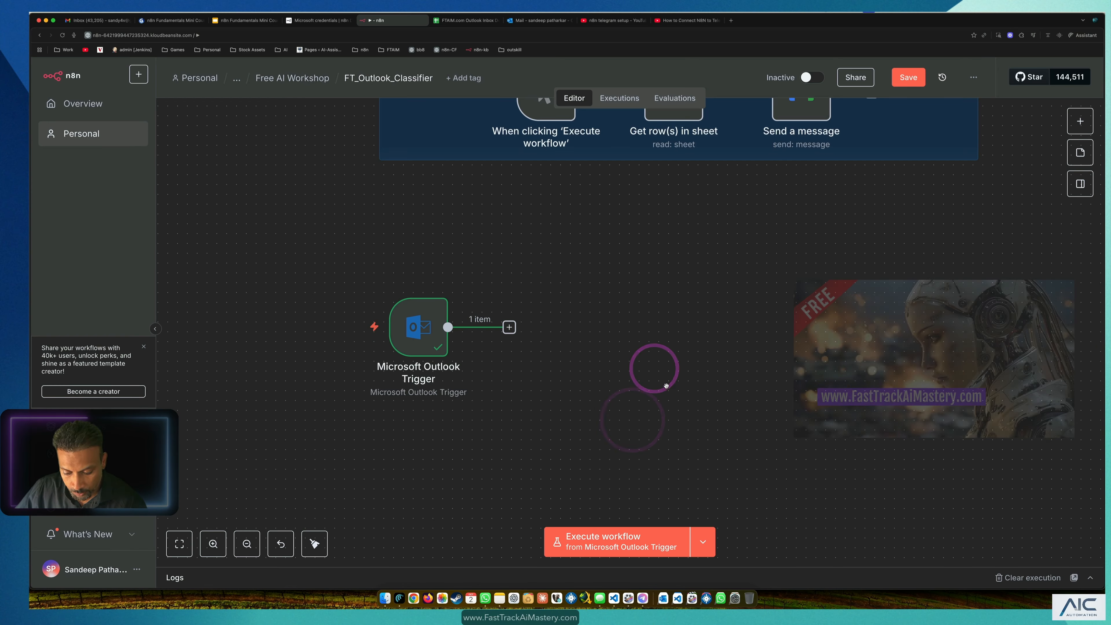
pyautogui.press('super+s')
pyautogui.click(588, 330)
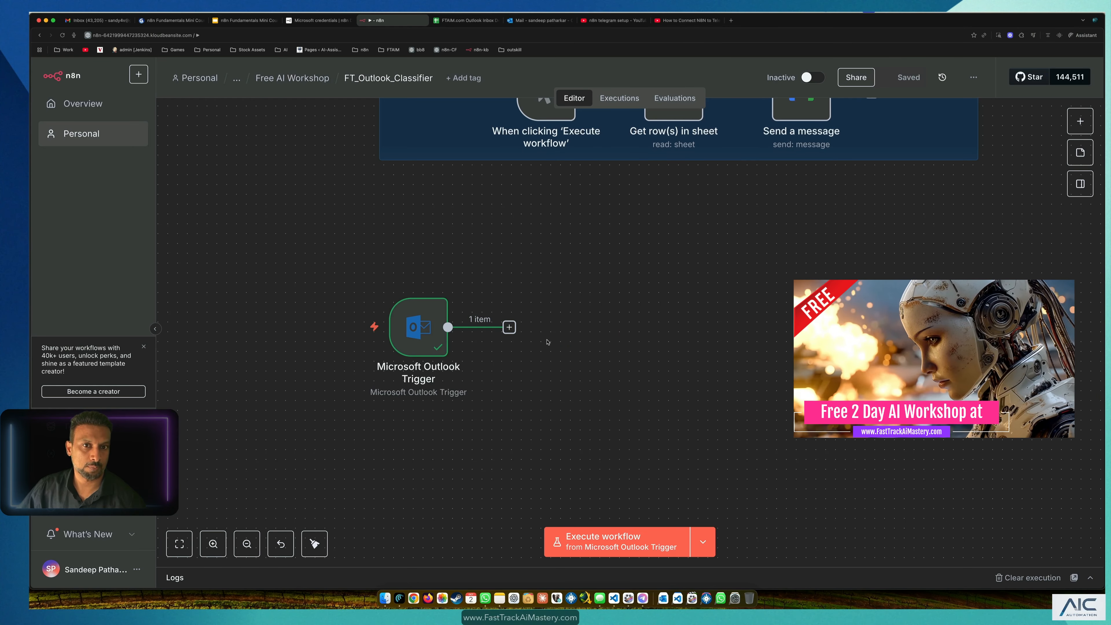
pyautogui.moveTo(433, 323); pyautogui.dragTo(413, 294)
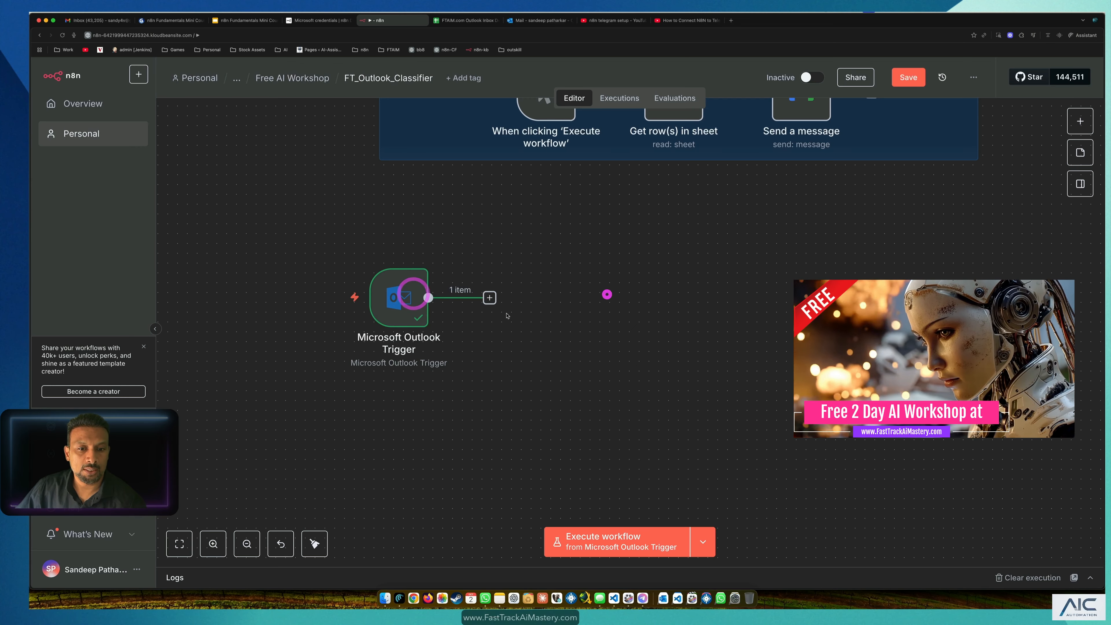
pyautogui.click(577, 301)
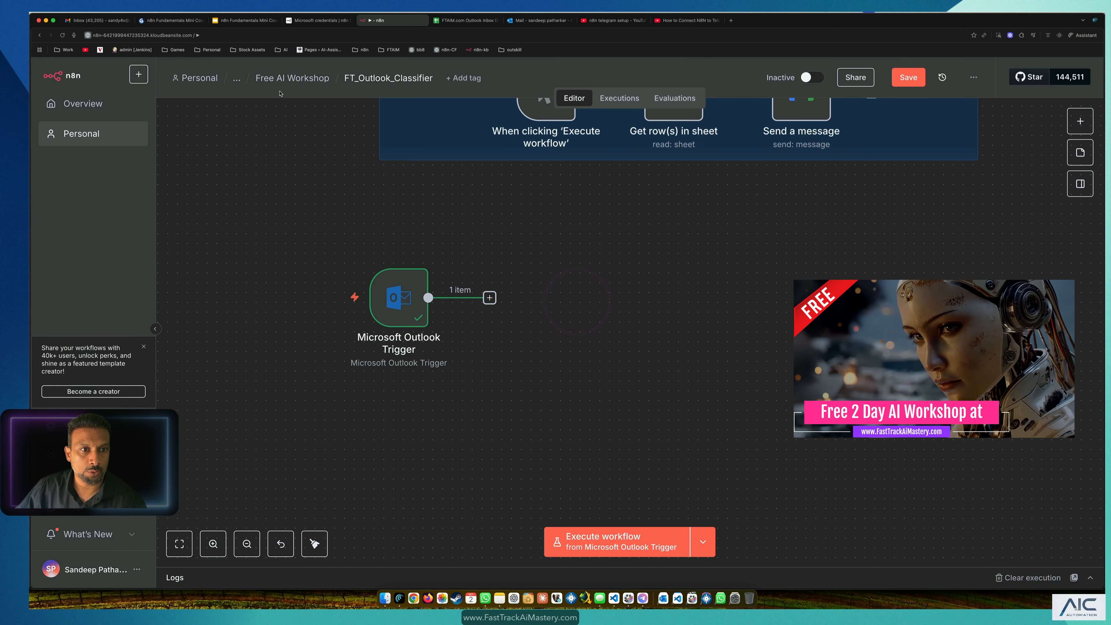
# Step: Open the Free AI Workshop folder in a new tab and load the Outlook_Classifier workflow
pyautogui.rightClick(282, 78)
pyautogui.click(306, 83)
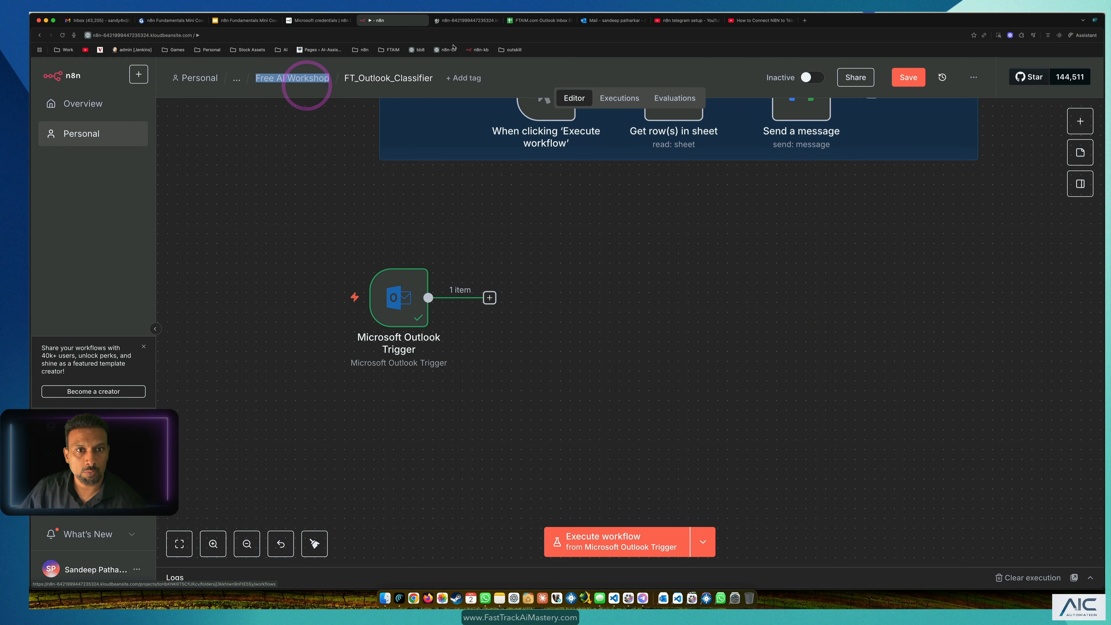
pyautogui.click(465, 21)
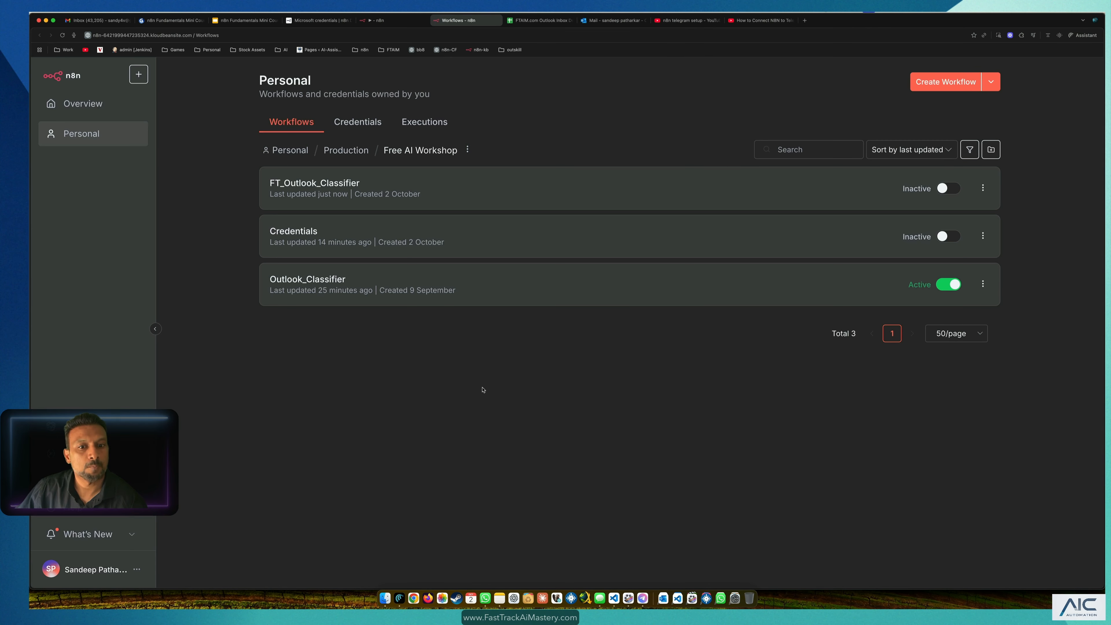
pyautogui.click(341, 285)
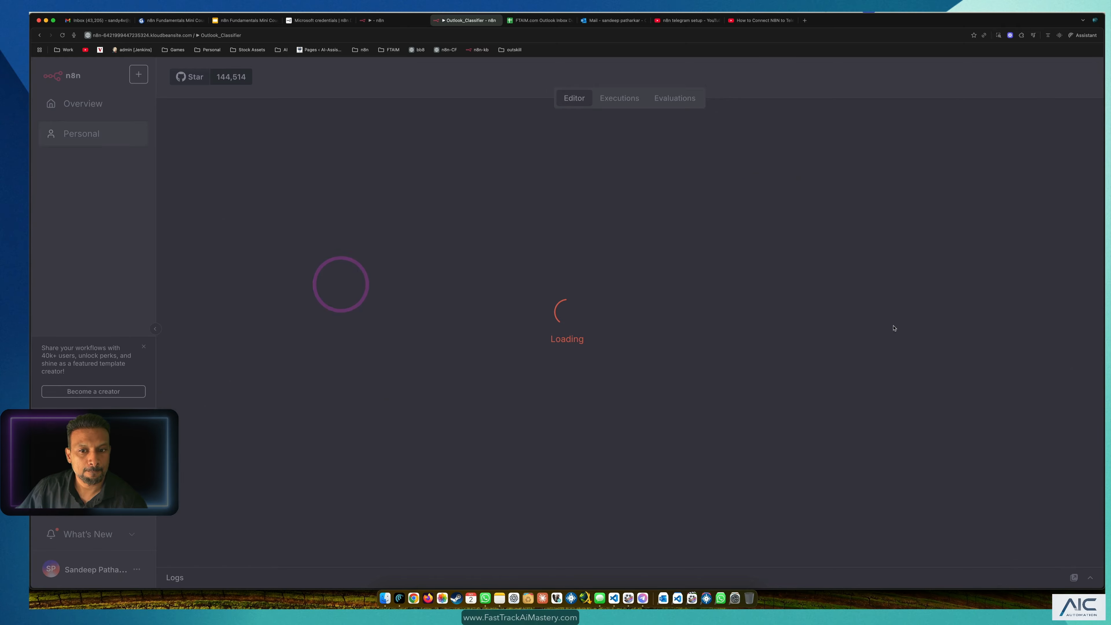
# Step: Review the Email Classifier Agent's prompts, then switch back to FT_Outlook_Classifier
pyautogui.scroll(15, 587, 286)
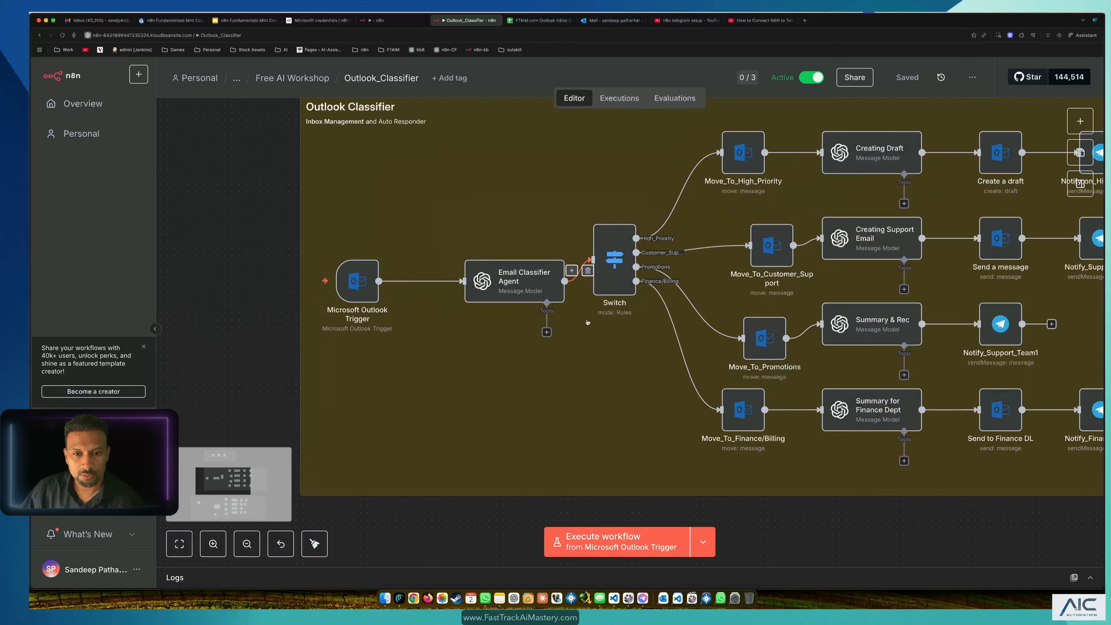
pyautogui.doubleClick(467, 259)
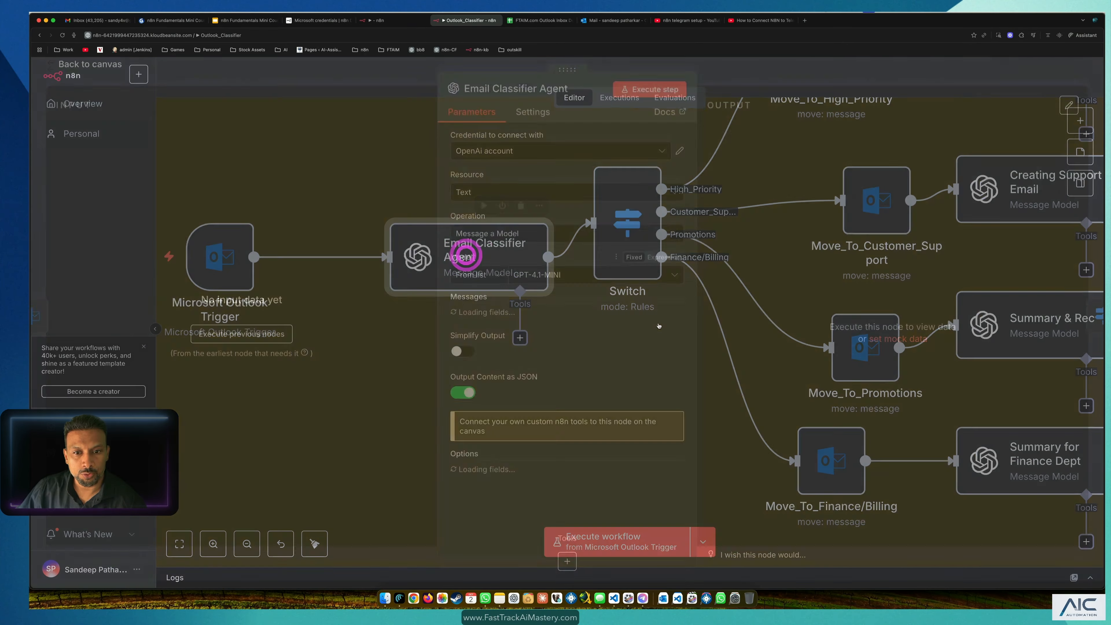
pyautogui.scroll(-1, 618, 379)
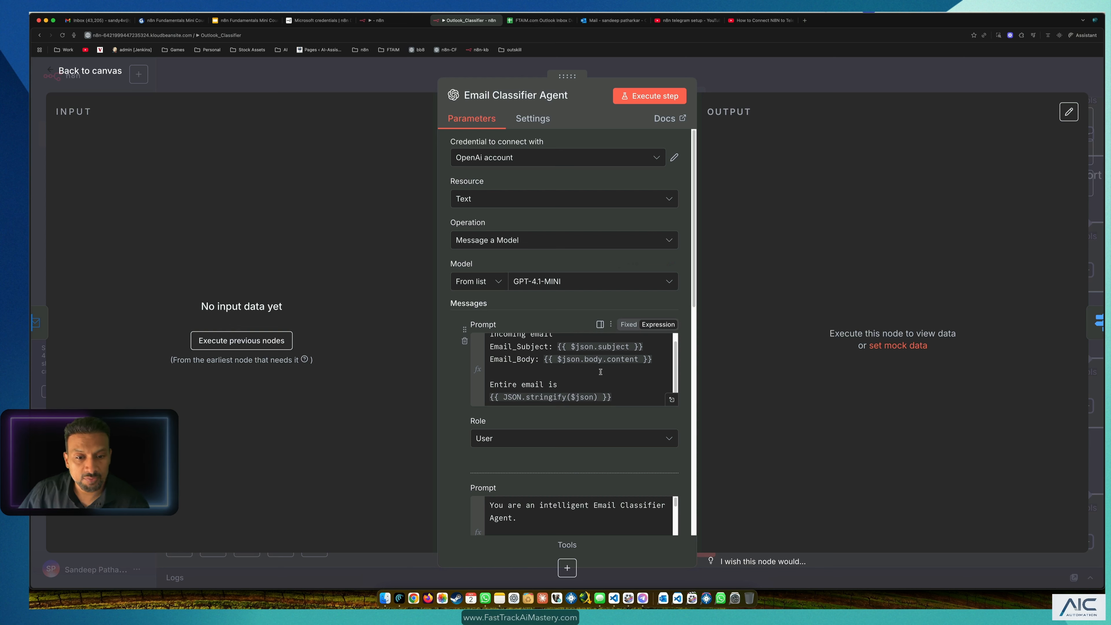
pyautogui.scroll(-1, 562, 344)
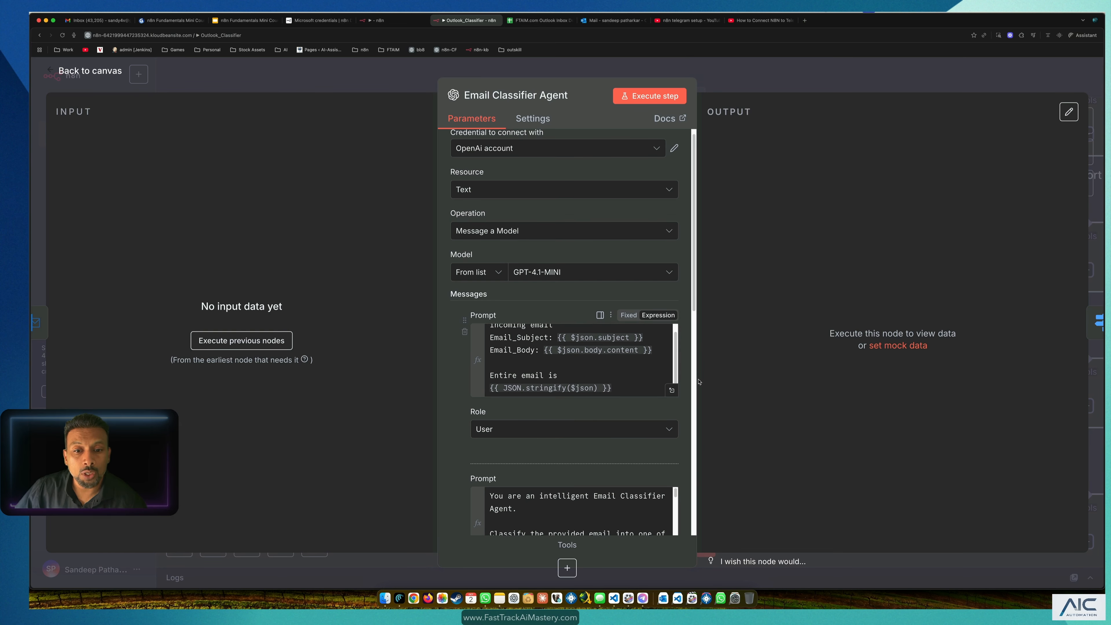
pyautogui.click(374, 20)
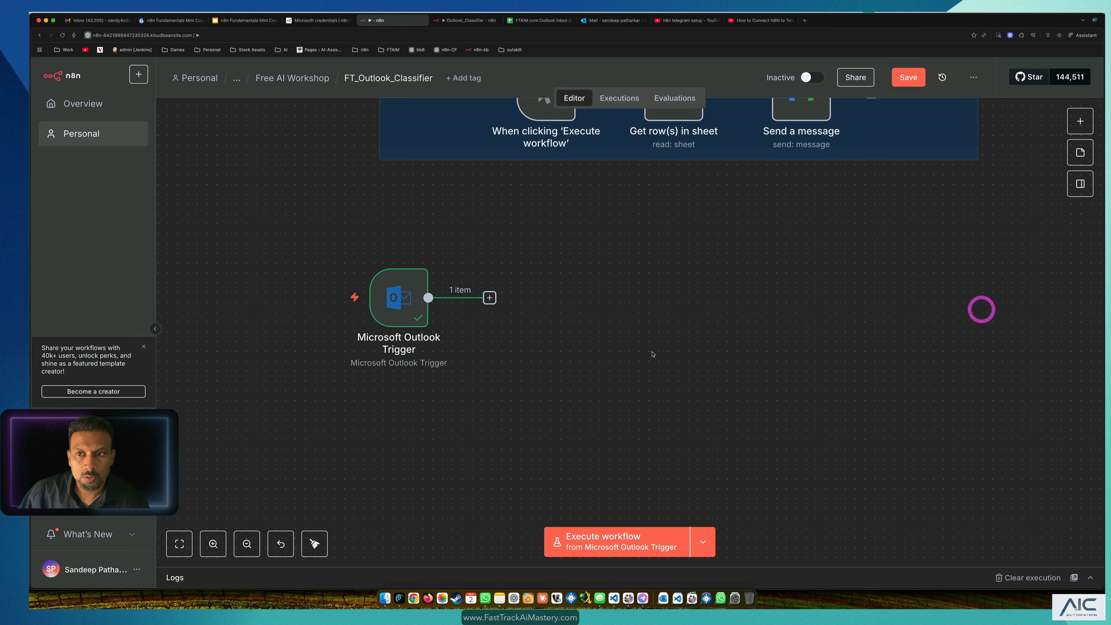
# Step: Add an OpenAI 'Message a model' text action node after the Microsoft Outlook Trigger
pyautogui.click(490, 302)
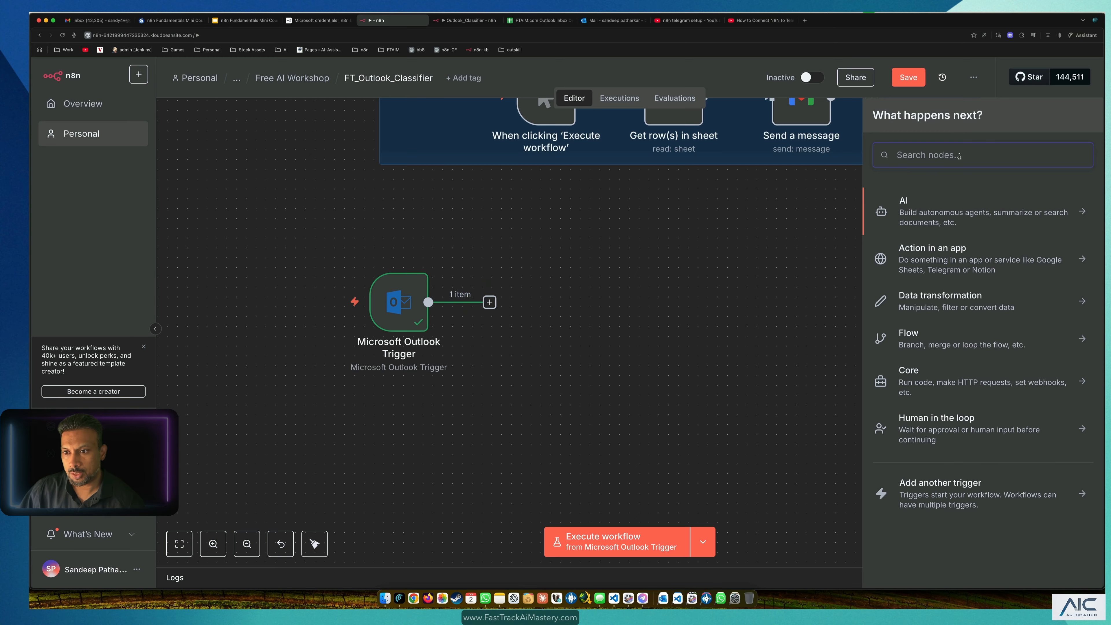
pyautogui.click(920, 217)
pyautogui.scroll(-4, 945, 356)
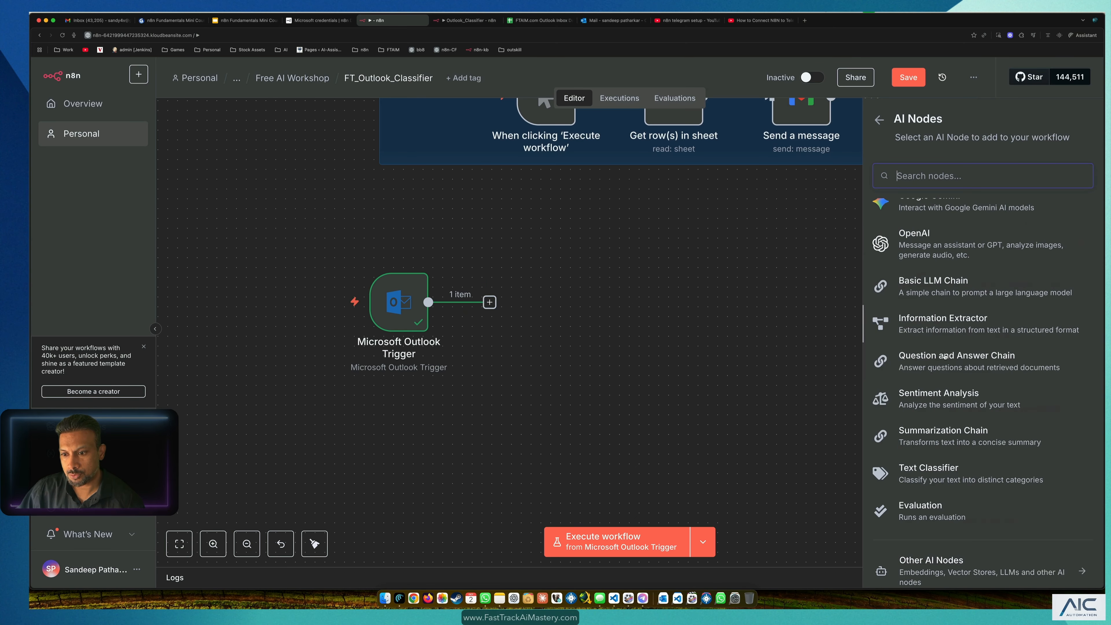
pyautogui.click(918, 249)
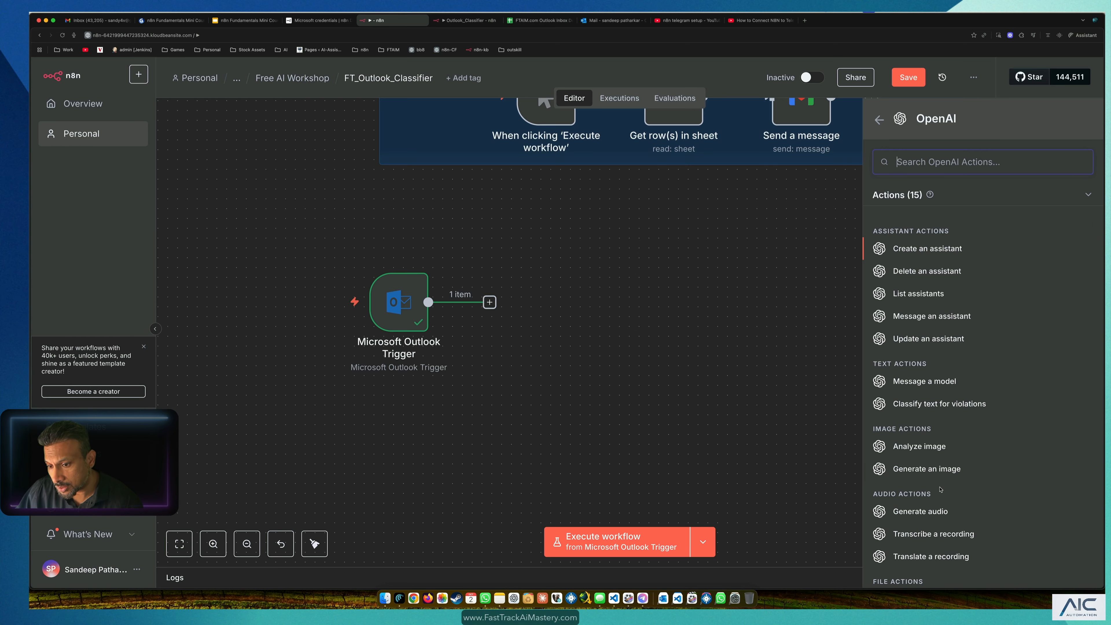
pyautogui.scroll(-2, 941, 489)
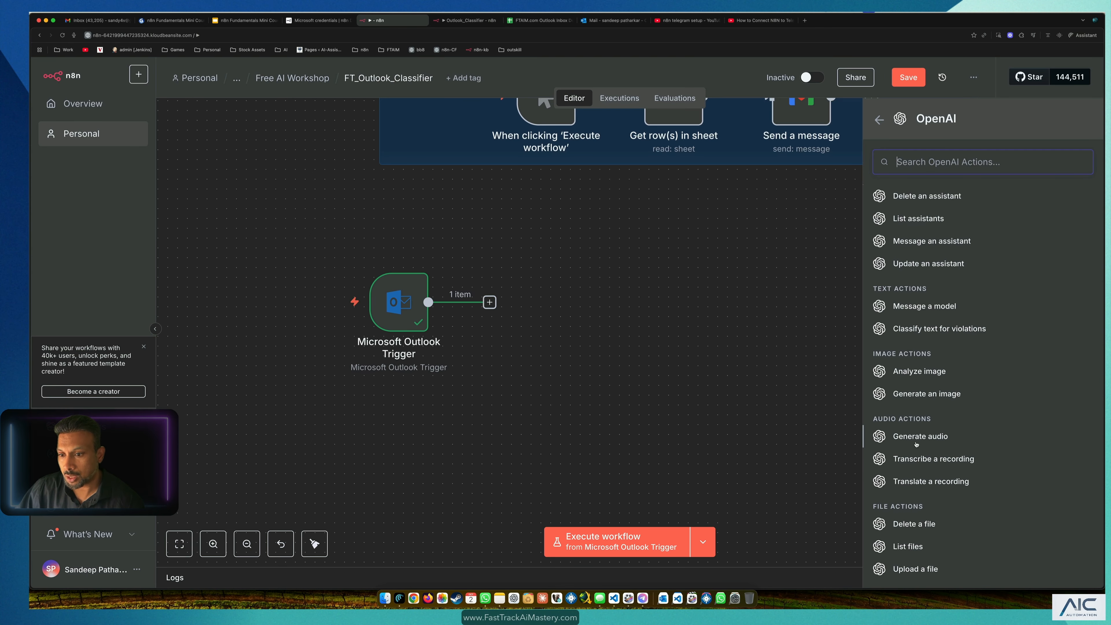
pyautogui.scroll(-1, 916, 372)
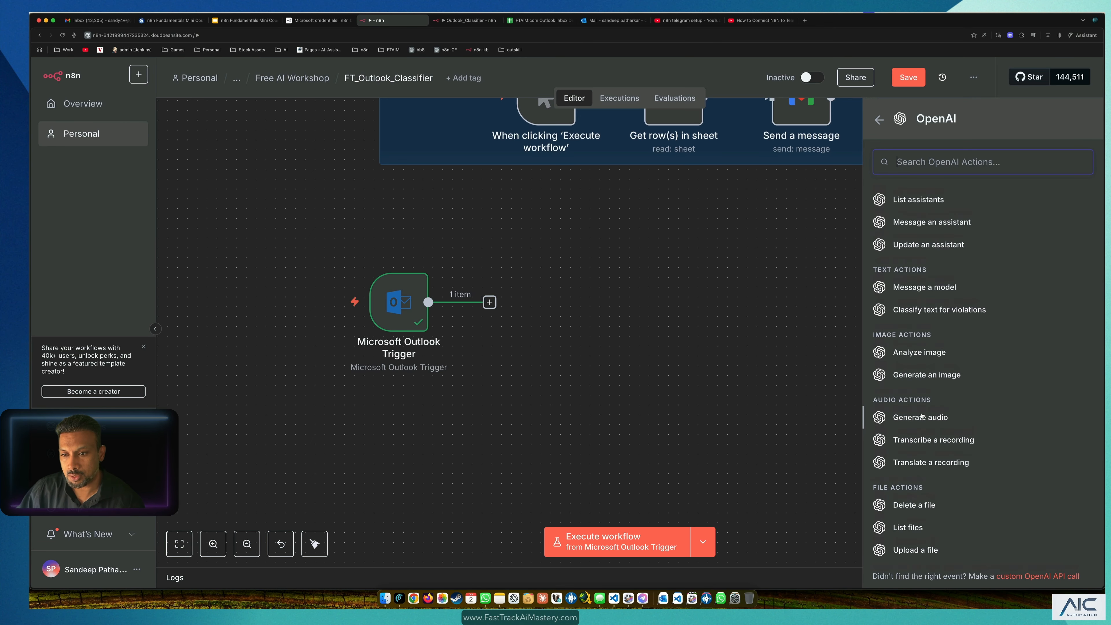
pyautogui.click(920, 293)
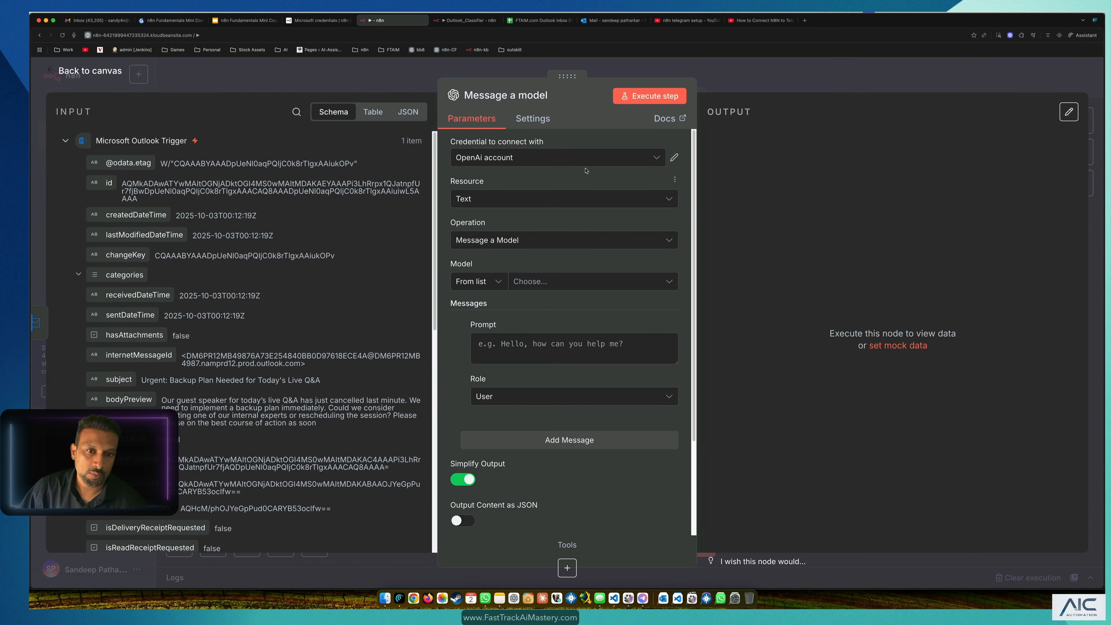
# Step: Check the OpenAI credential and keep Resource Text with Operation Message a Model
pyautogui.click(584, 158)
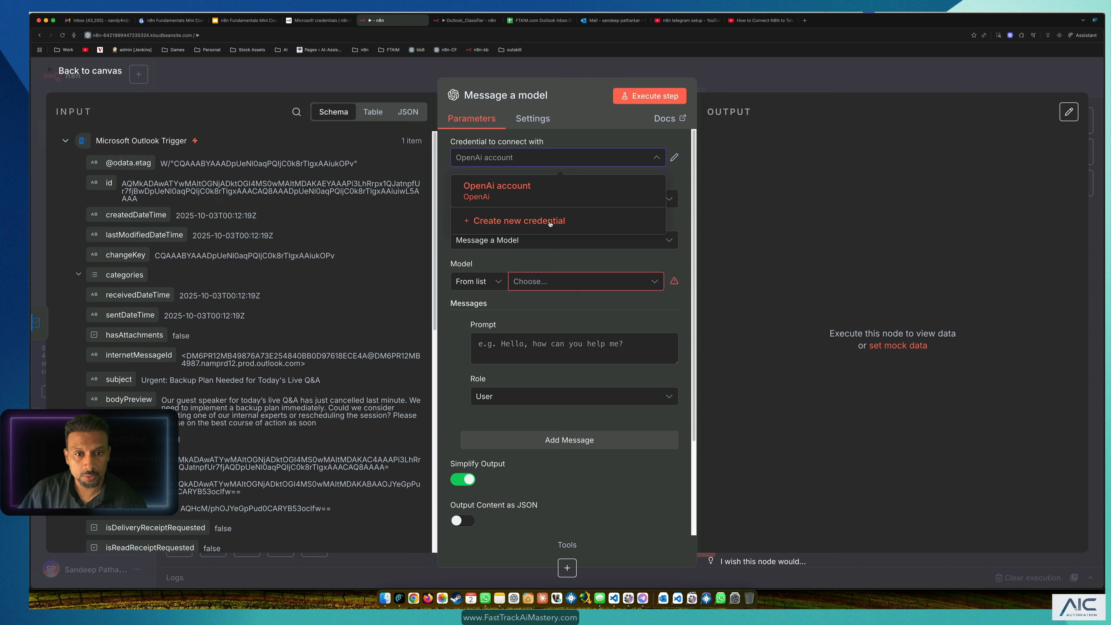
pyautogui.click(229, 79)
pyautogui.doubleClick(604, 305)
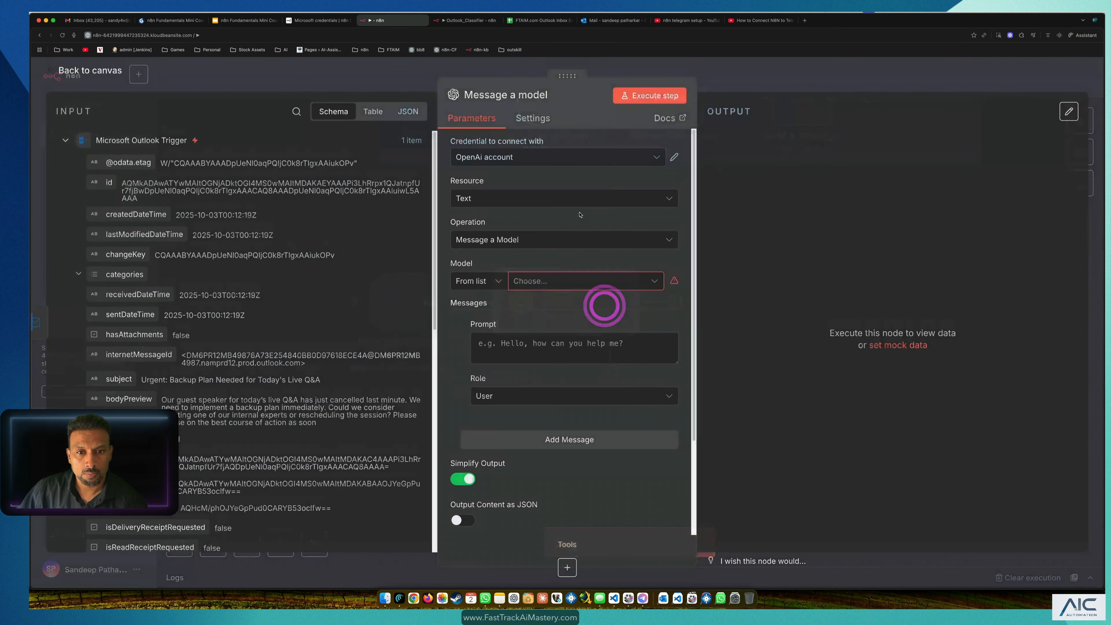
pyautogui.click(500, 200)
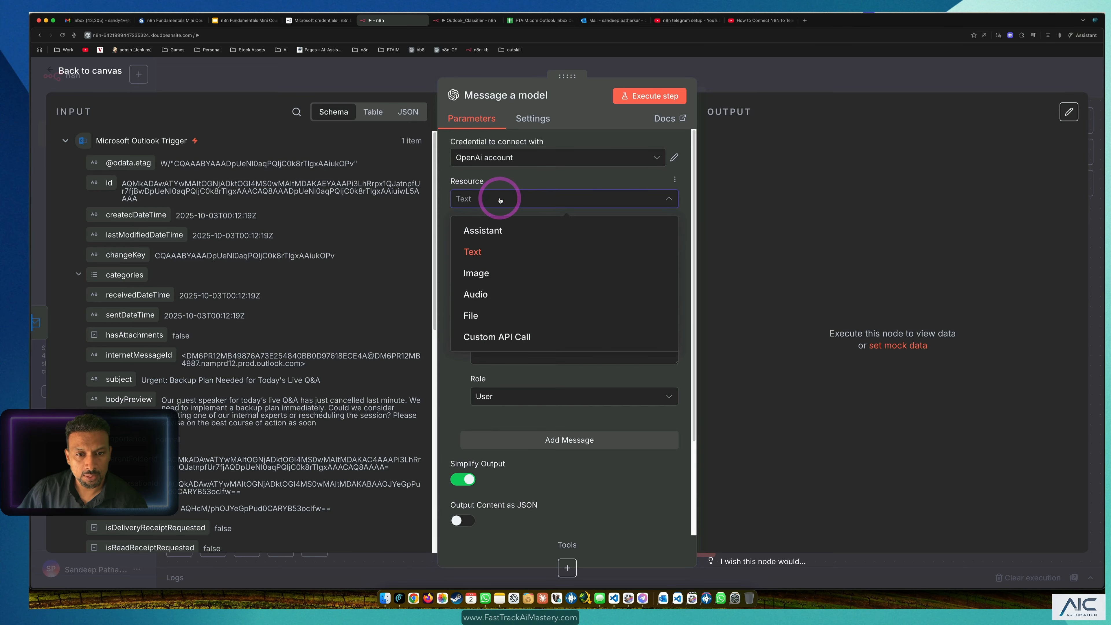
pyautogui.click(498, 178)
pyautogui.click(524, 238)
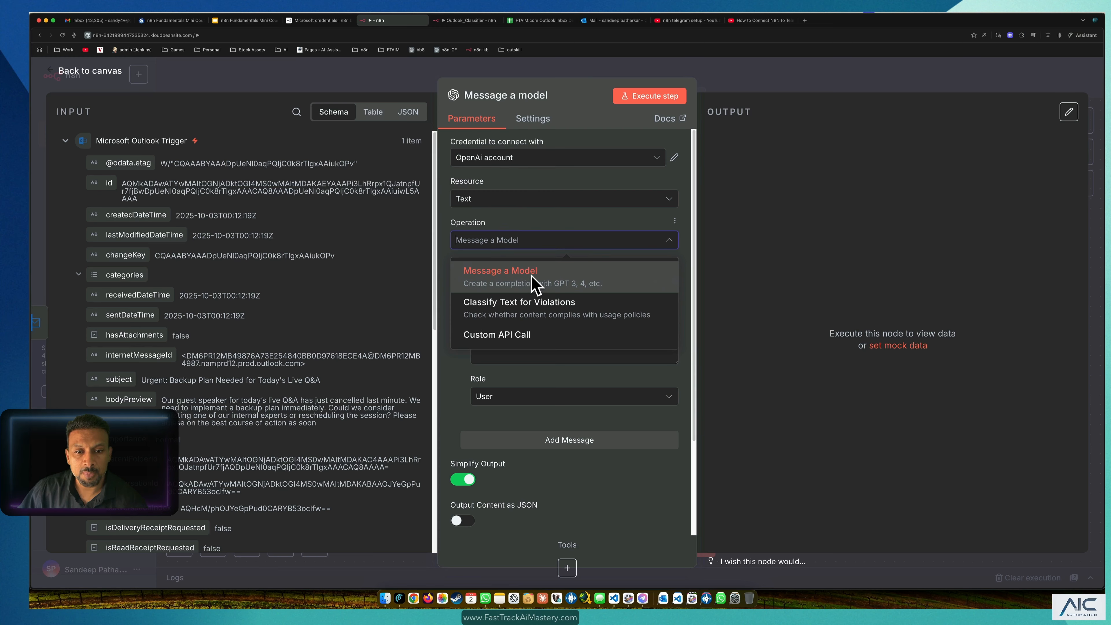
pyautogui.click(441, 220)
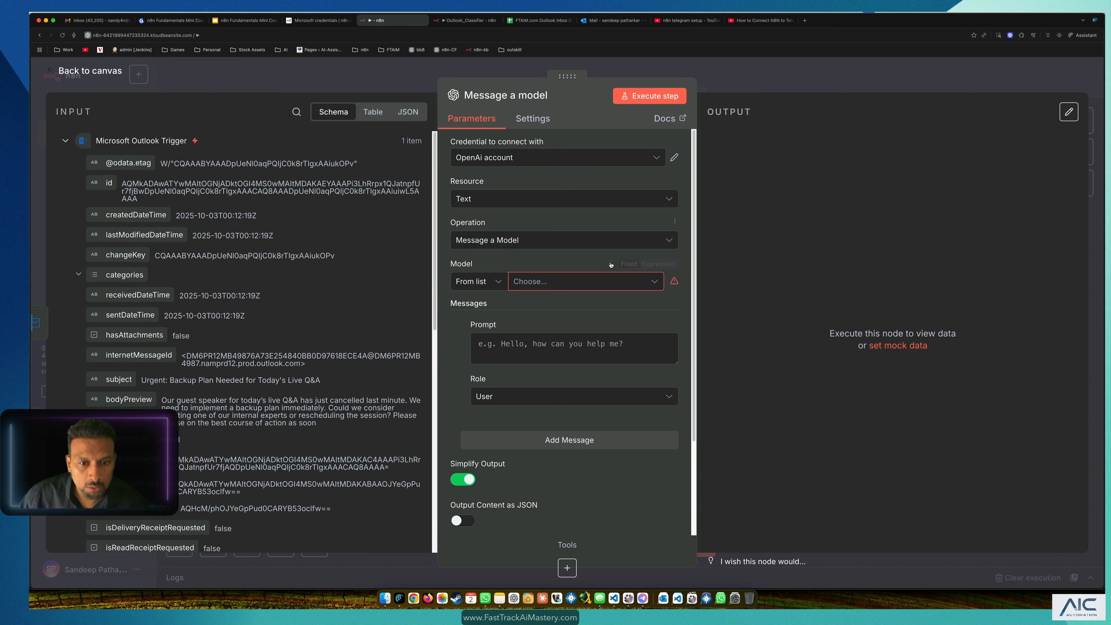
# Step: Search the model list for 4.1 and select GPT-4.1-MINI
pyautogui.click(551, 285)
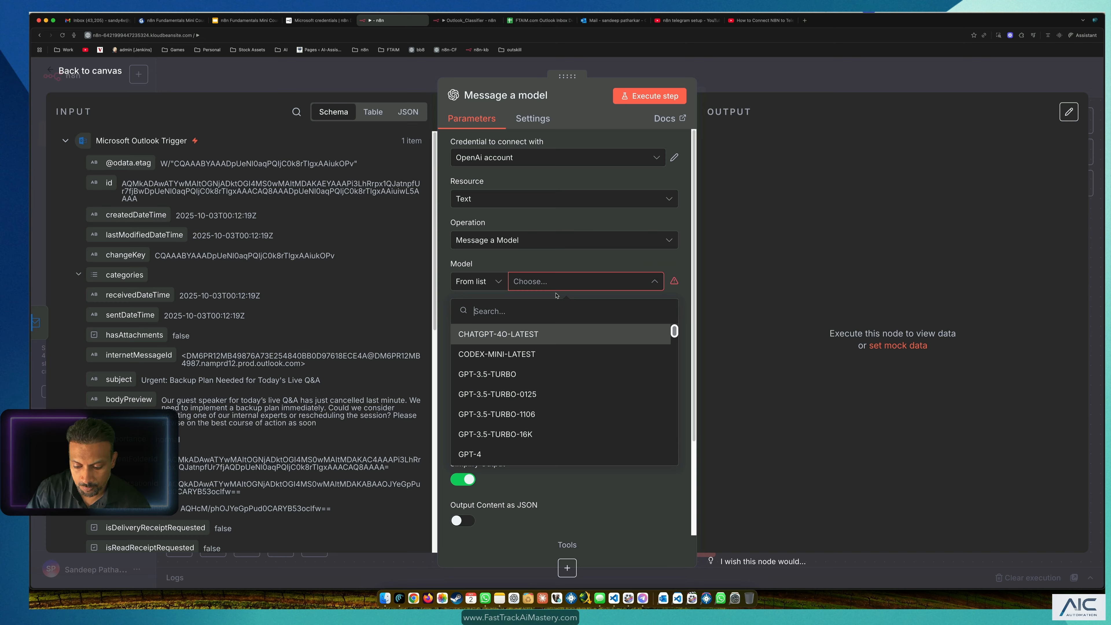
pyautogui.write('4.1')
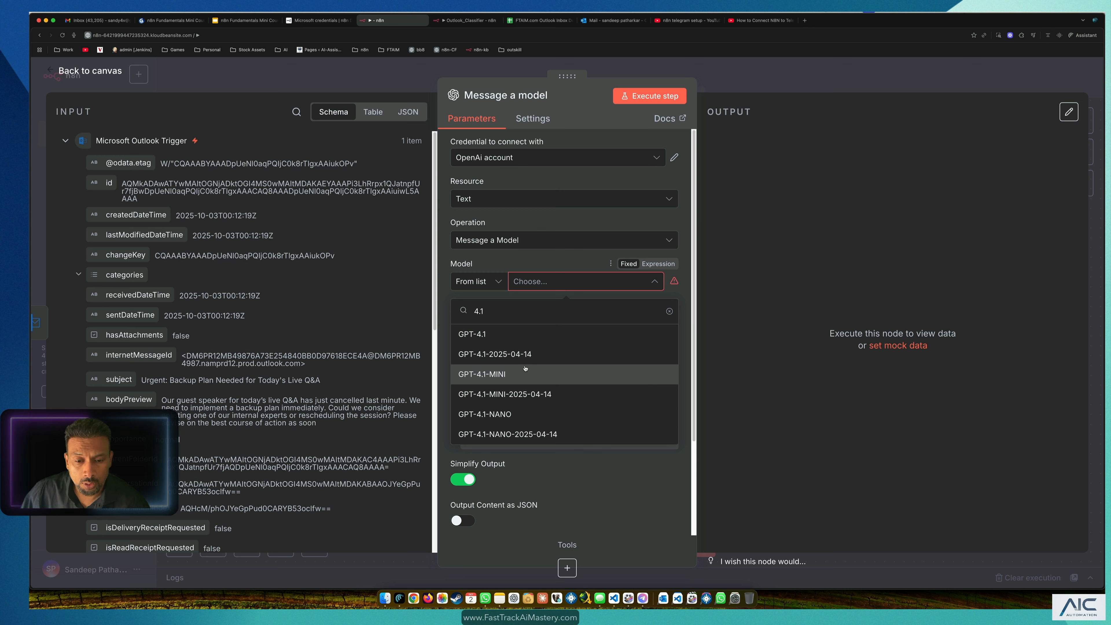
pyautogui.click(526, 375)
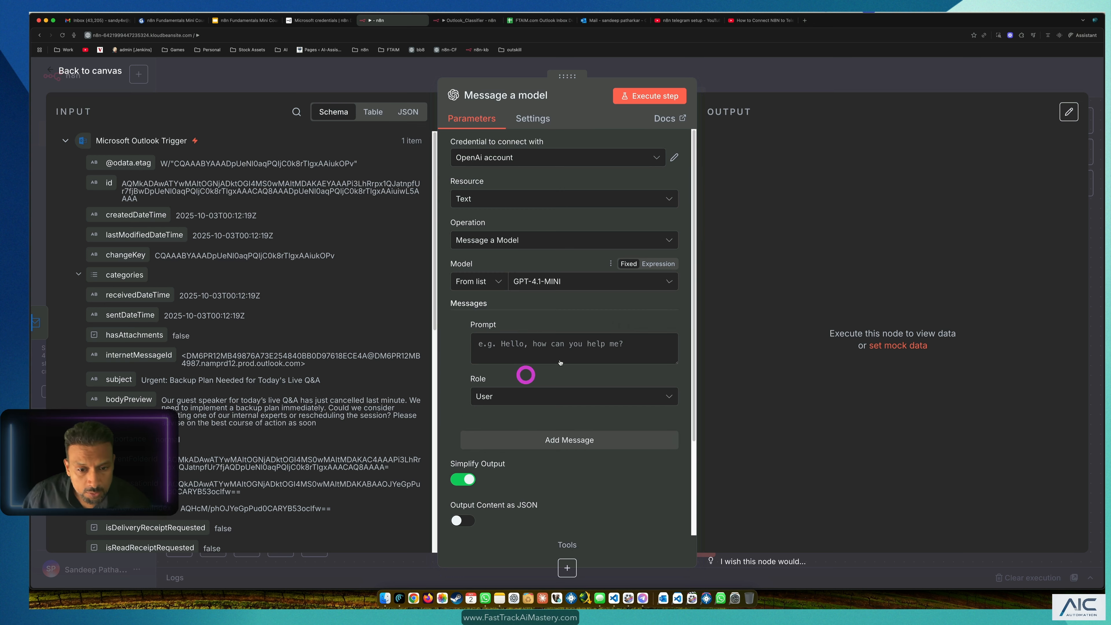
pyautogui.click(568, 344)
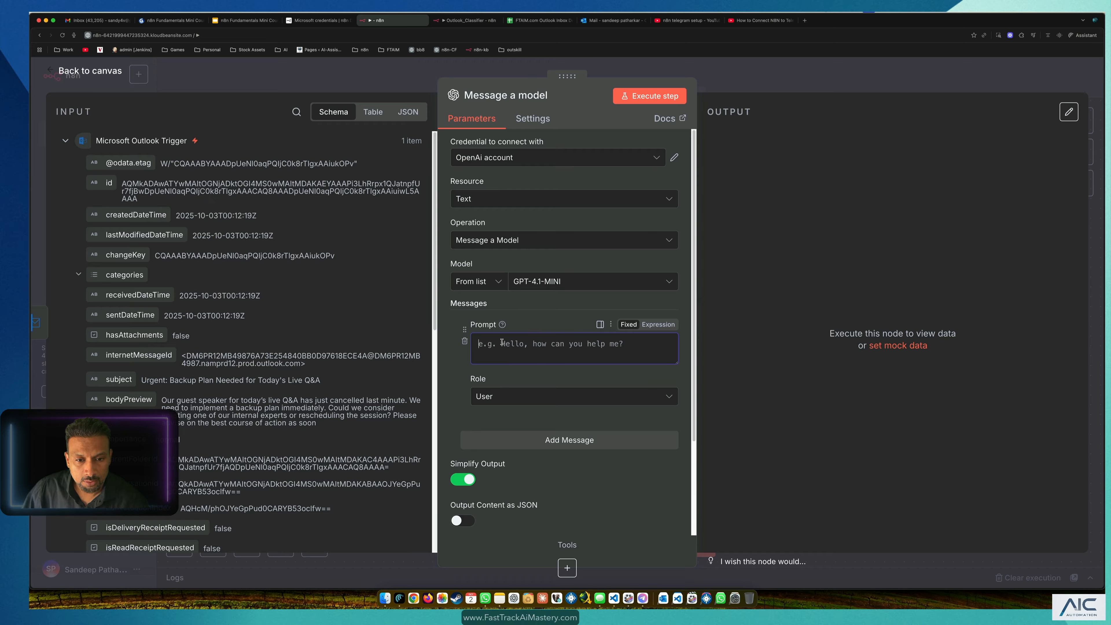
# Step: Add a second message with the System role, then switch to the reference Outlook_Classifier tab
pyautogui.click(575, 441)
pyautogui.click(541, 460)
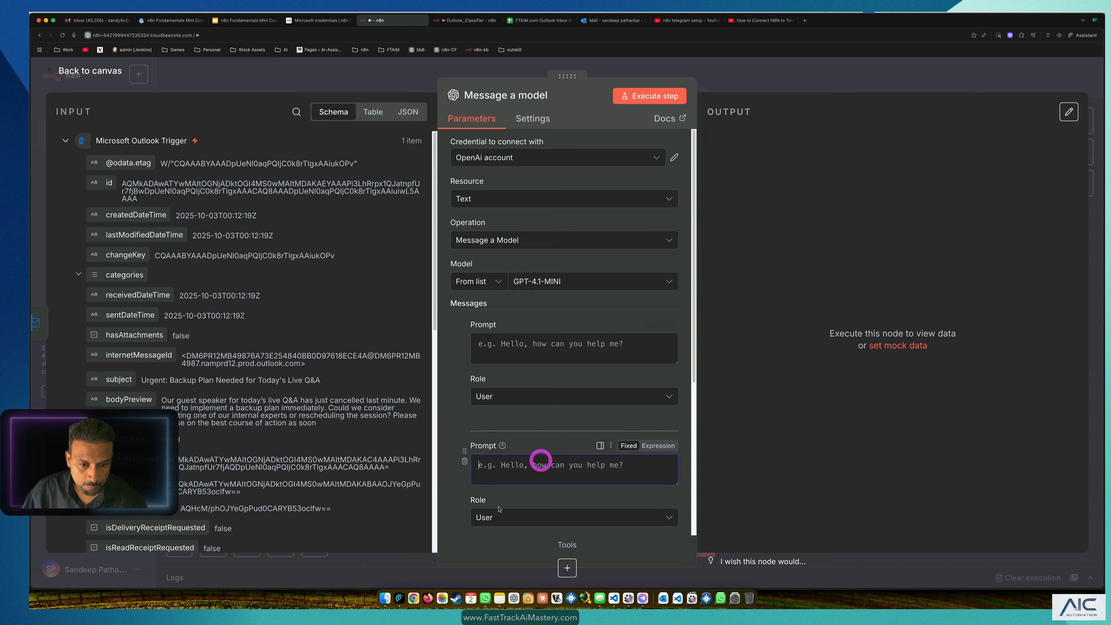
pyautogui.click(498, 517)
pyautogui.click(517, 463)
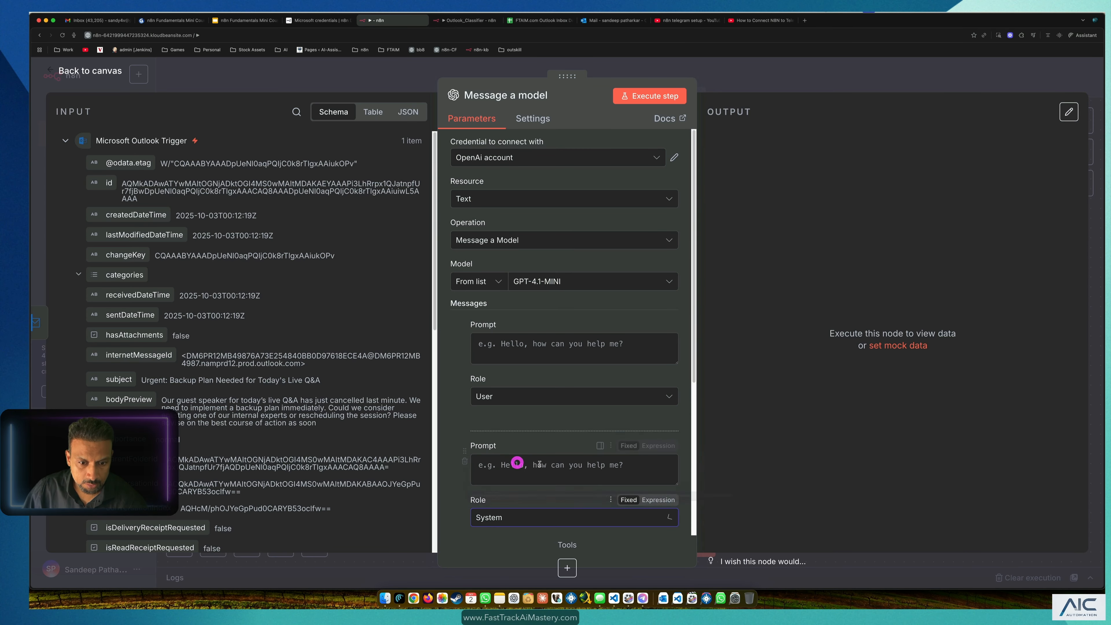
pyautogui.scroll(-4, 511, 210)
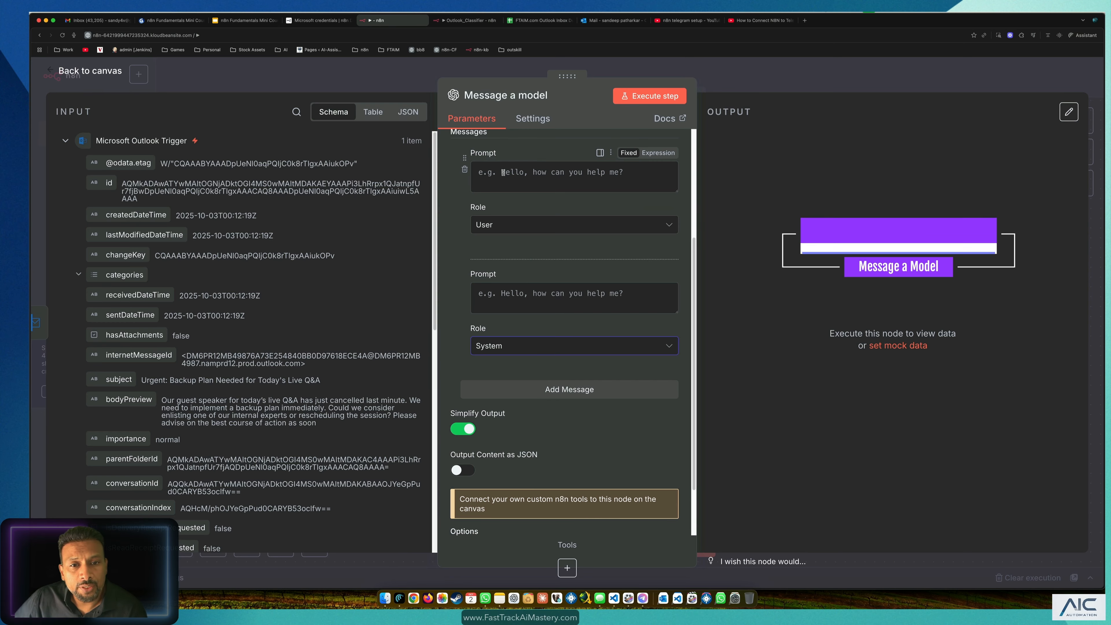
pyautogui.scroll(-1, 503, 172)
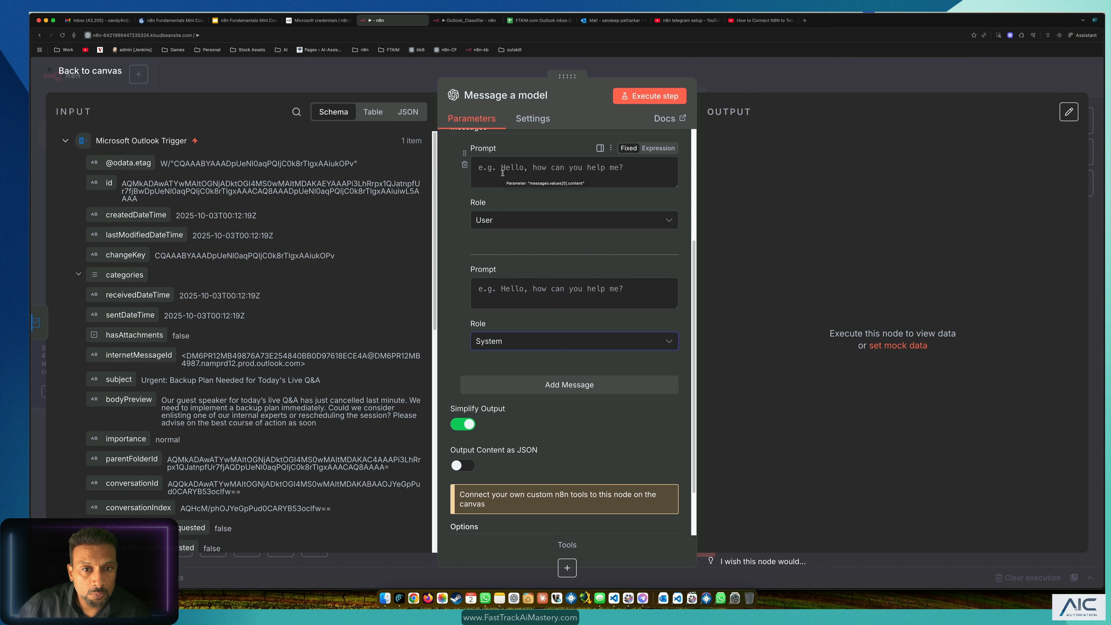
pyautogui.click(464, 19)
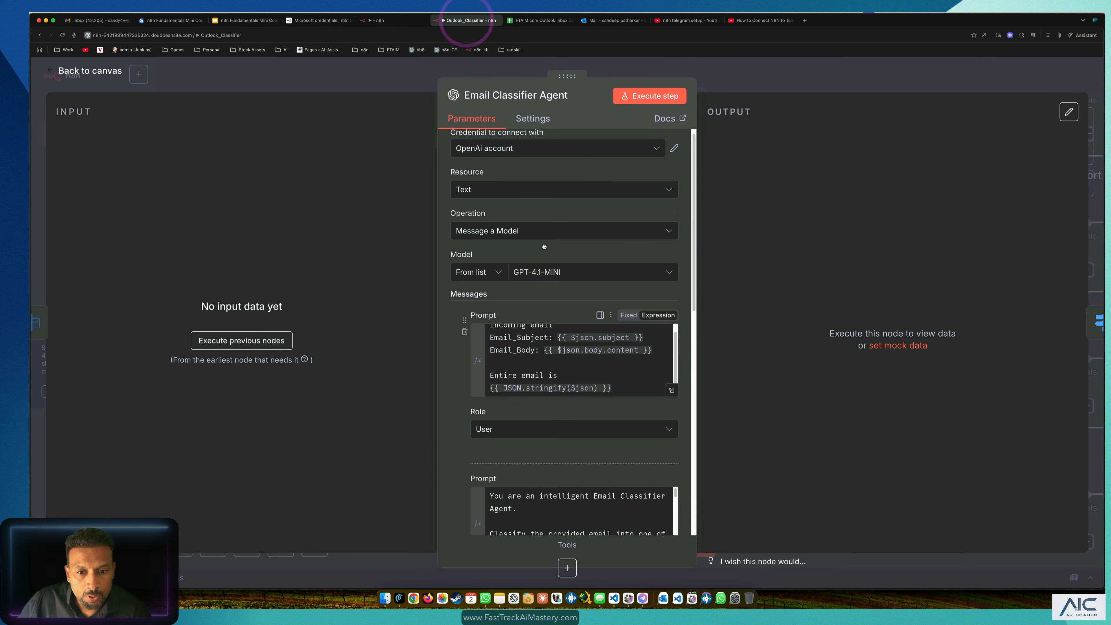
# Step: Select the whole Email Classifier Agent prompt with its subject, body and full-email lines
pyautogui.click(623, 384)
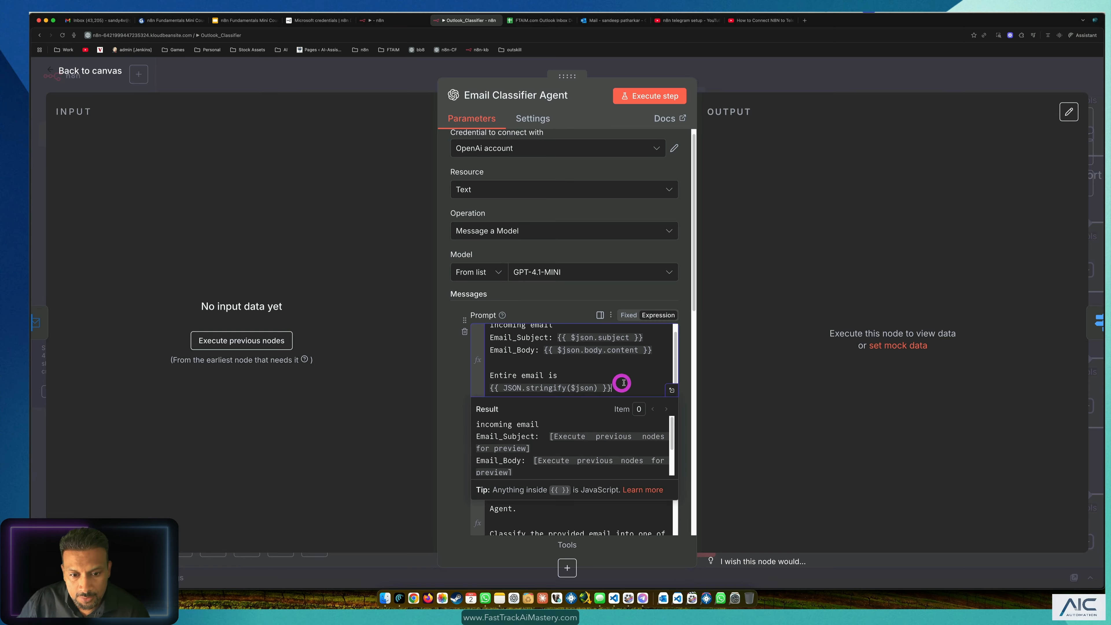
pyautogui.scroll(1, 622, 384)
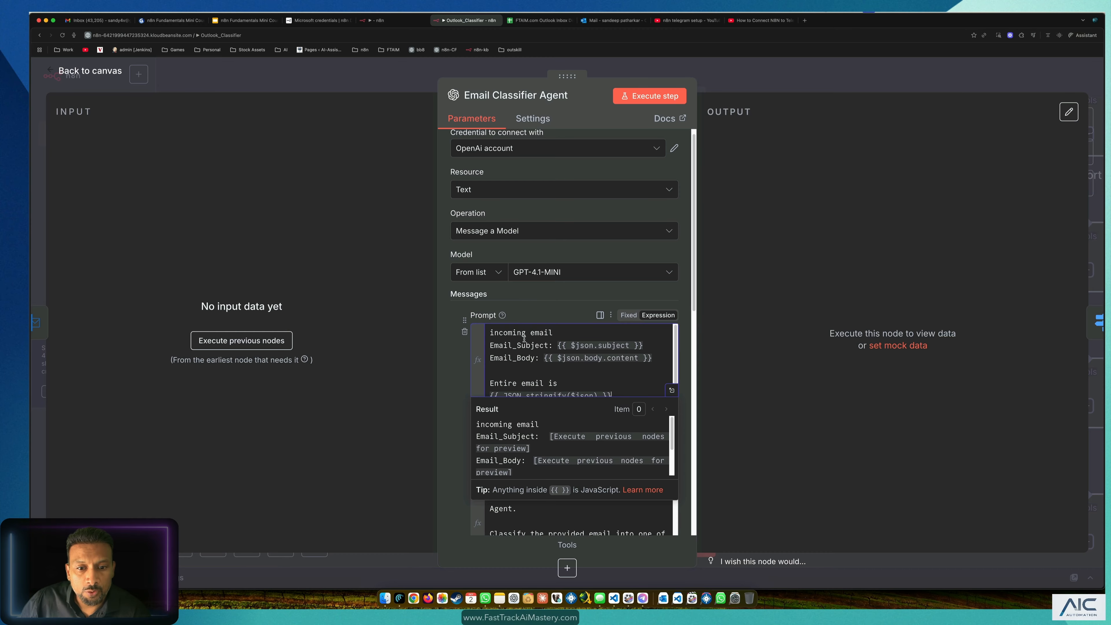
pyautogui.moveTo(518, 346); pyautogui.dragTo(581, 345)
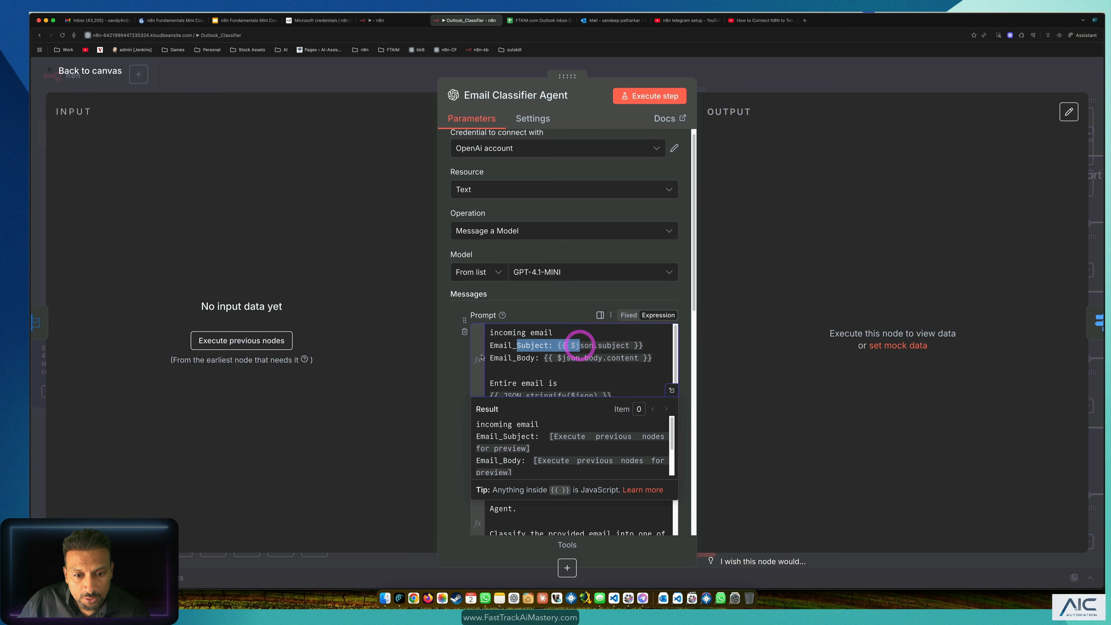
pyautogui.moveTo(490, 358)
pyautogui.mouseDown()
pyautogui.moveTo(548, 359)
pyautogui.moveTo(475, 374)
pyautogui.mouseUp()
pyautogui.scroll(-1, 548, 359)
pyautogui.click(576, 371)
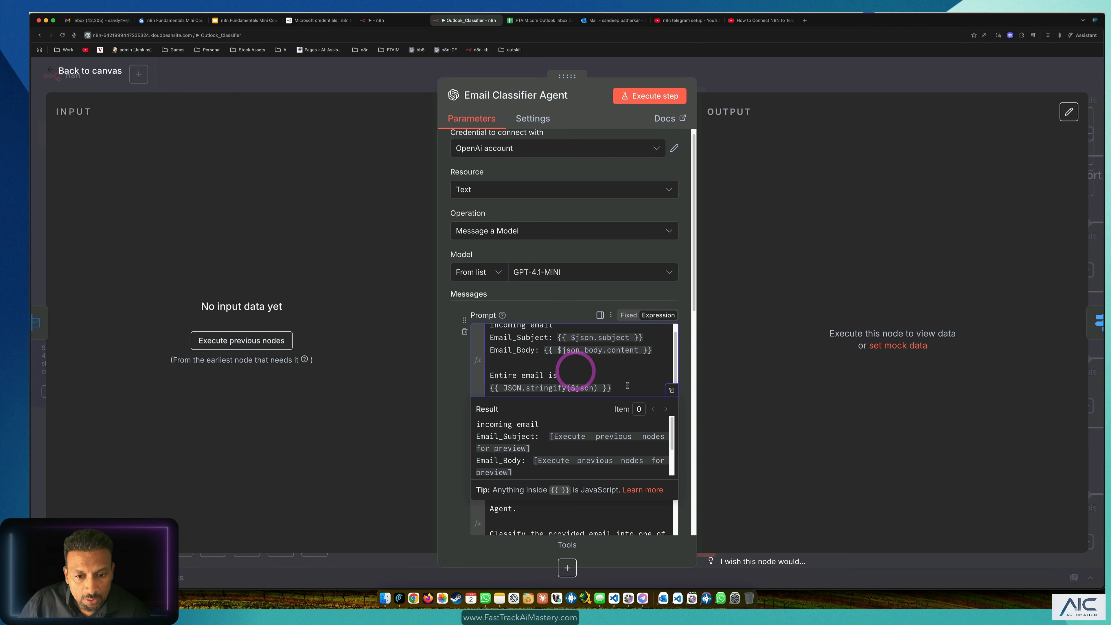
pyautogui.moveTo(624, 385); pyautogui.dragTo(502, 372)
pyautogui.click(580, 350)
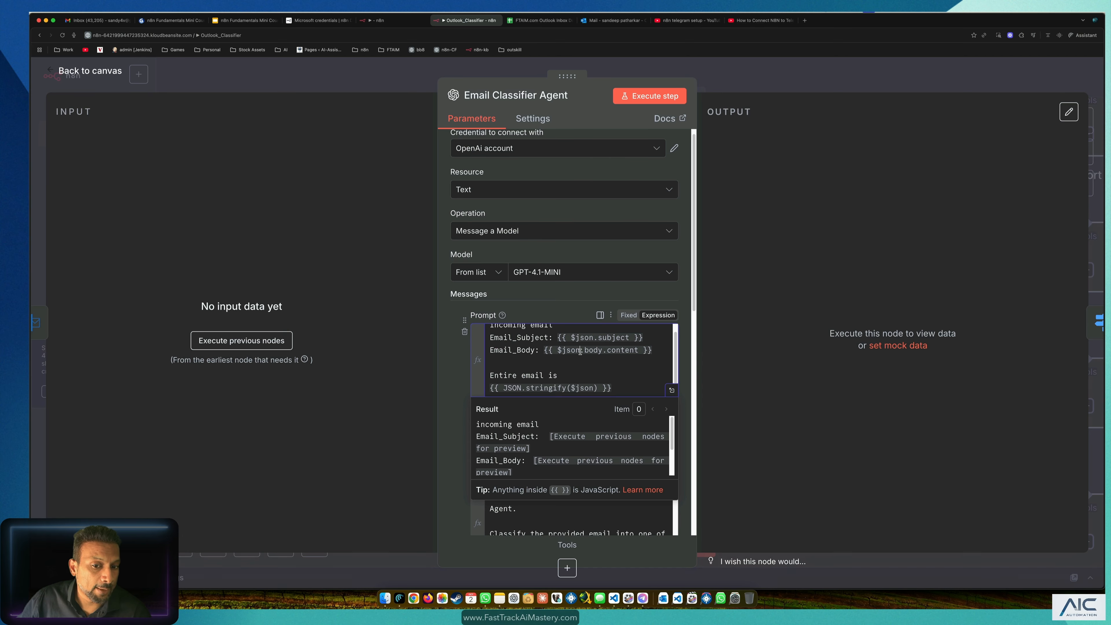
pyautogui.moveTo(606, 380); pyautogui.dragTo(458, 379)
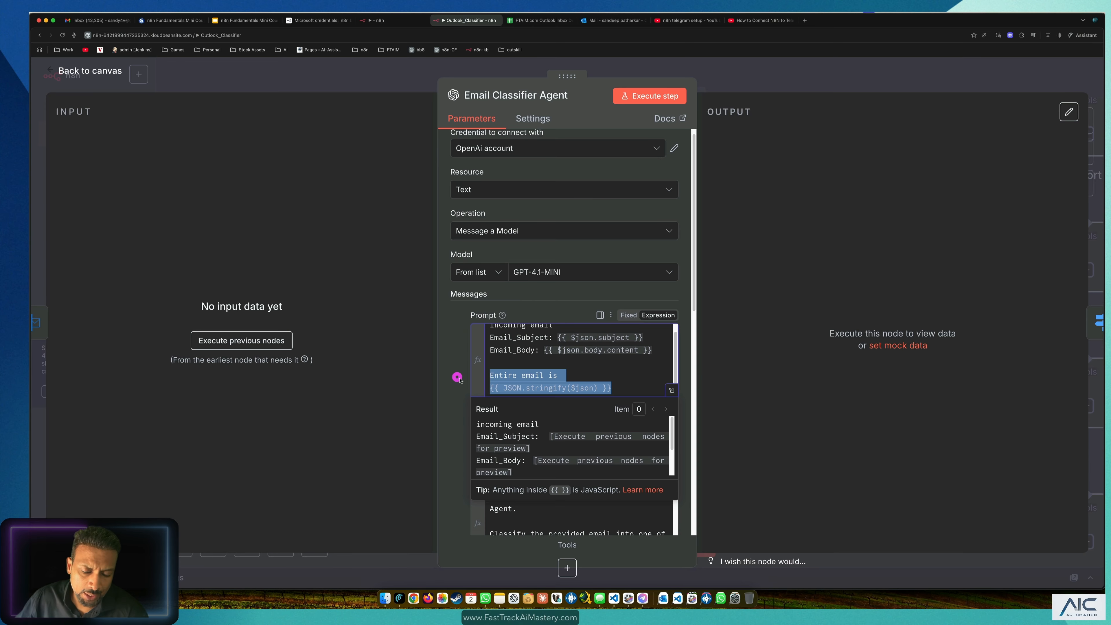
pyautogui.moveTo(595, 341)
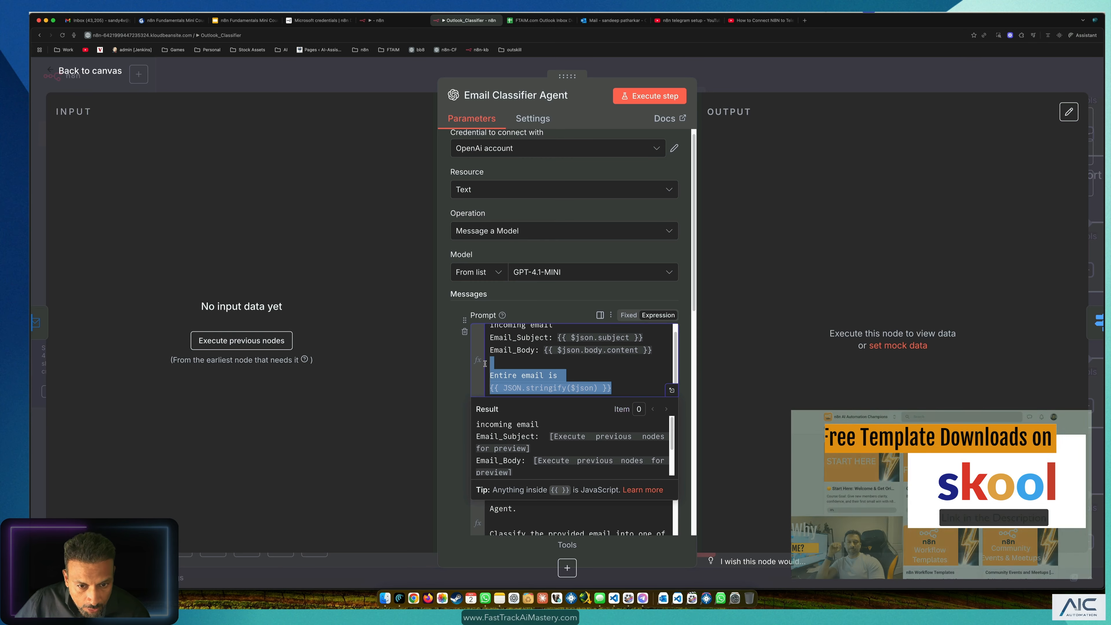
pyautogui.click(606, 363)
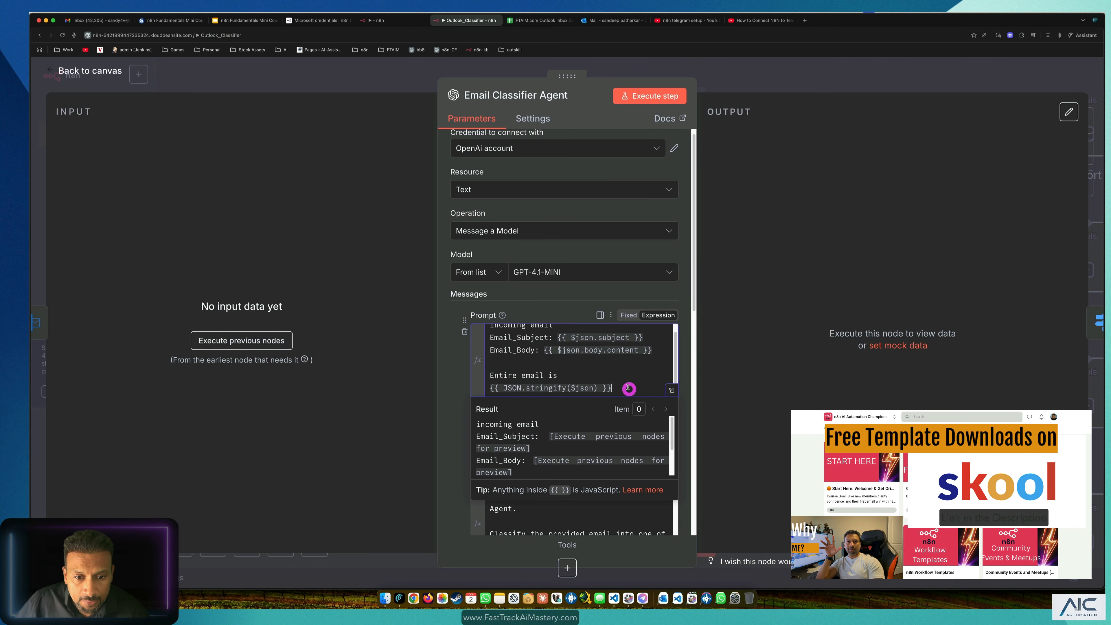
pyautogui.moveTo(628, 387); pyautogui.dragTo(465, 315)
pyautogui.press('super+c')
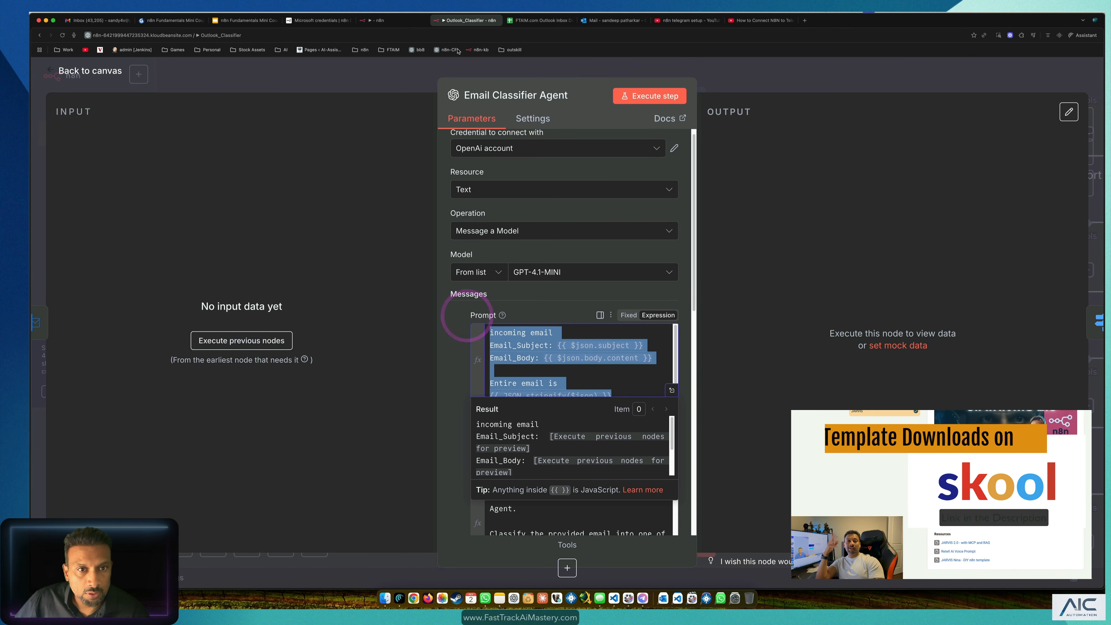
# Step: Paste the copied email template into the Message a model node's second Prompt field
pyautogui.click(387, 21)
pyautogui.click(559, 299)
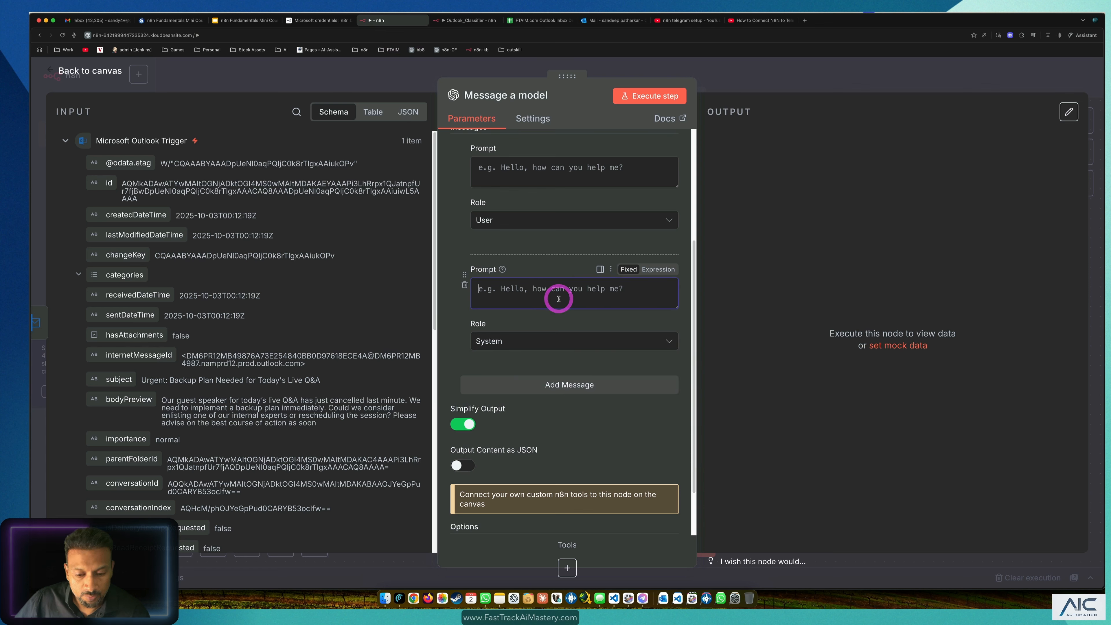
pyautogui.press('super+v')
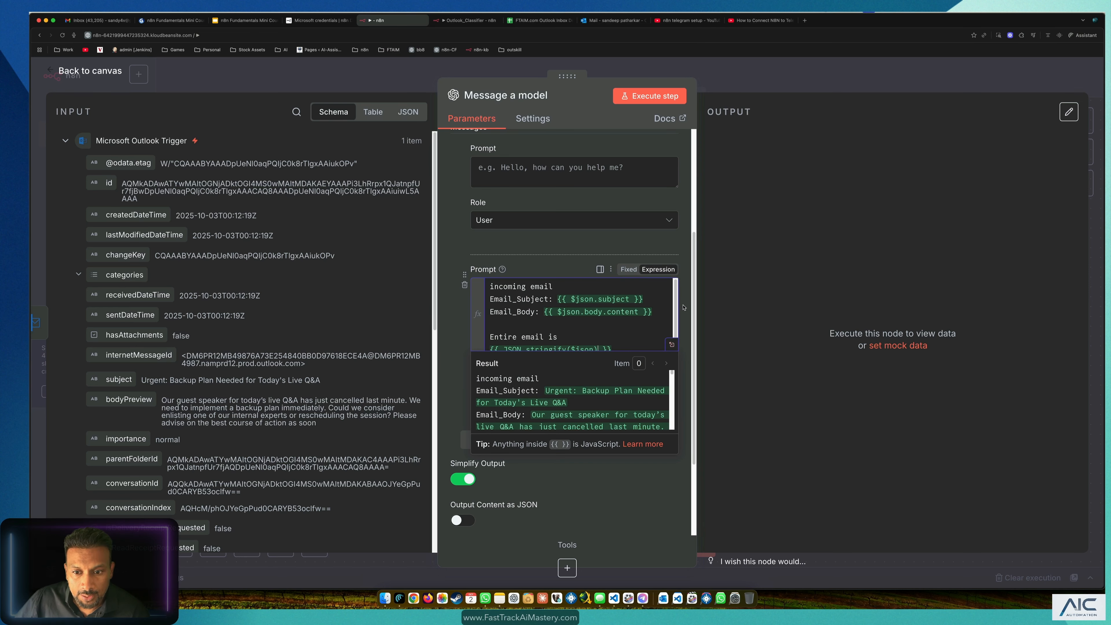
pyautogui.click(684, 307)
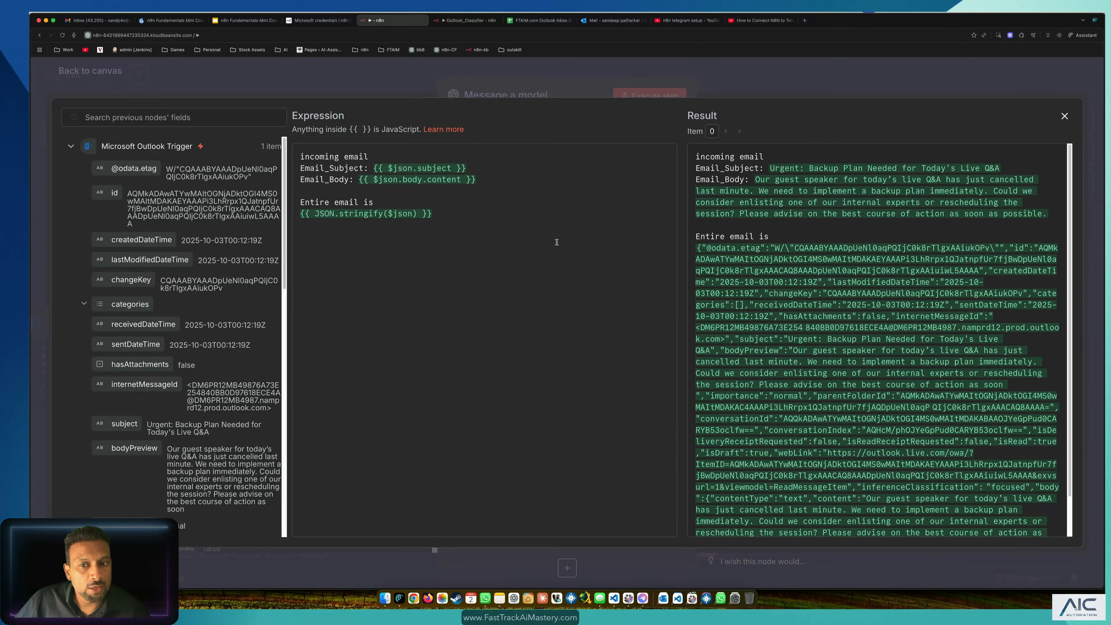
# Step: Rebuild the Email_Subject expression as {{ $json.subject }} using autocomplete
pyautogui.tripleClick(356, 155)
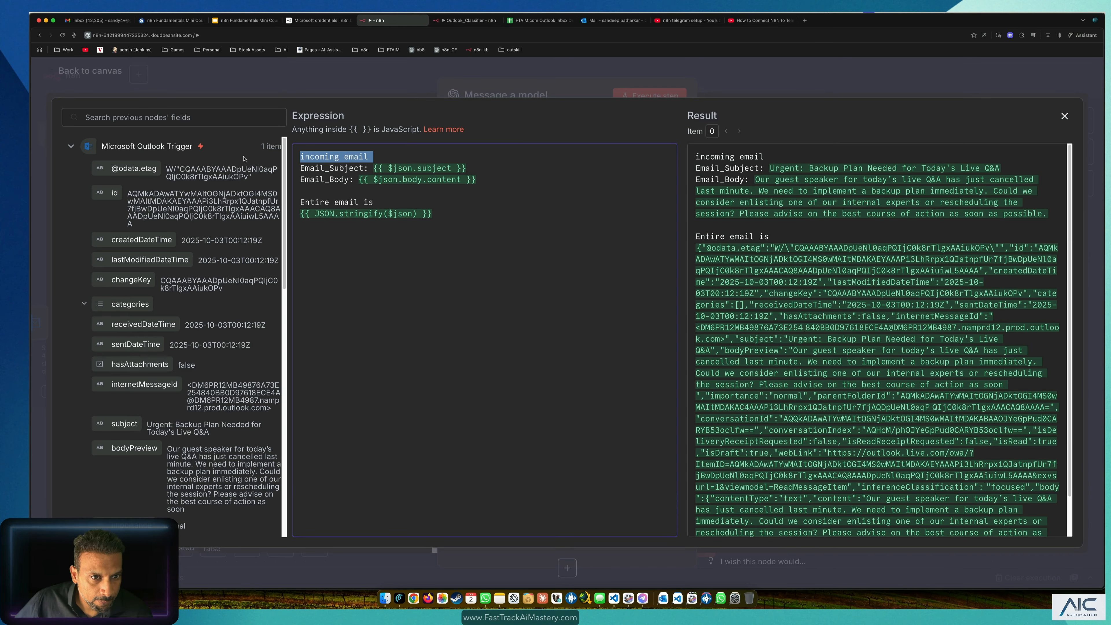
pyautogui.click(244, 159)
pyautogui.moveTo(466, 169); pyautogui.dragTo(374, 167)
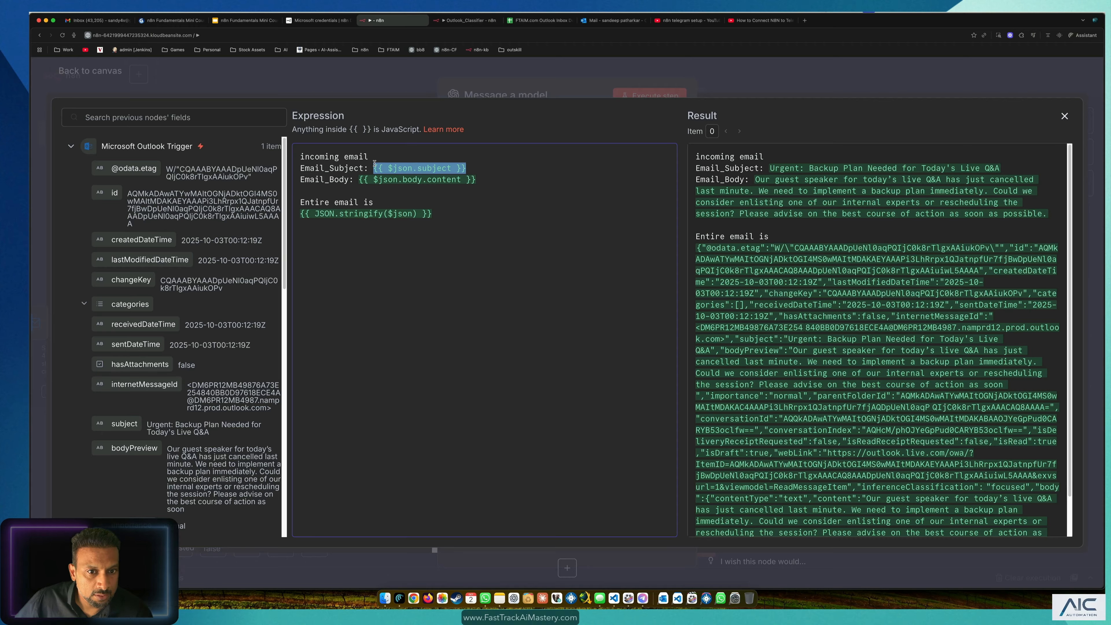
pyautogui.press('BackSpace')
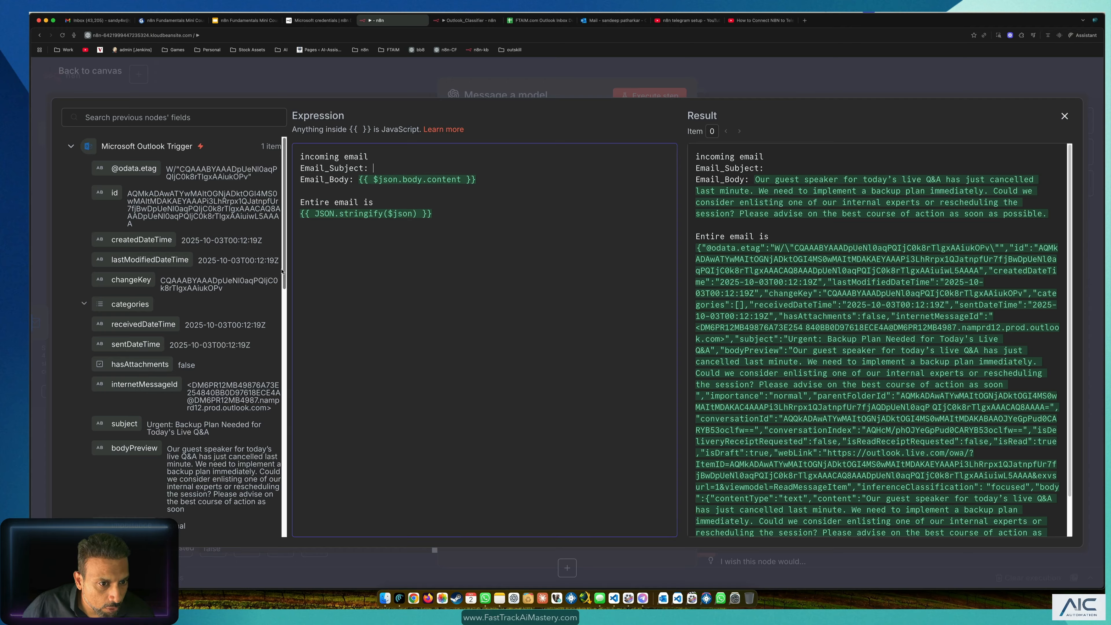
pyautogui.scroll(-1, 277, 290)
pyautogui.scroll(-5, 277, 290)
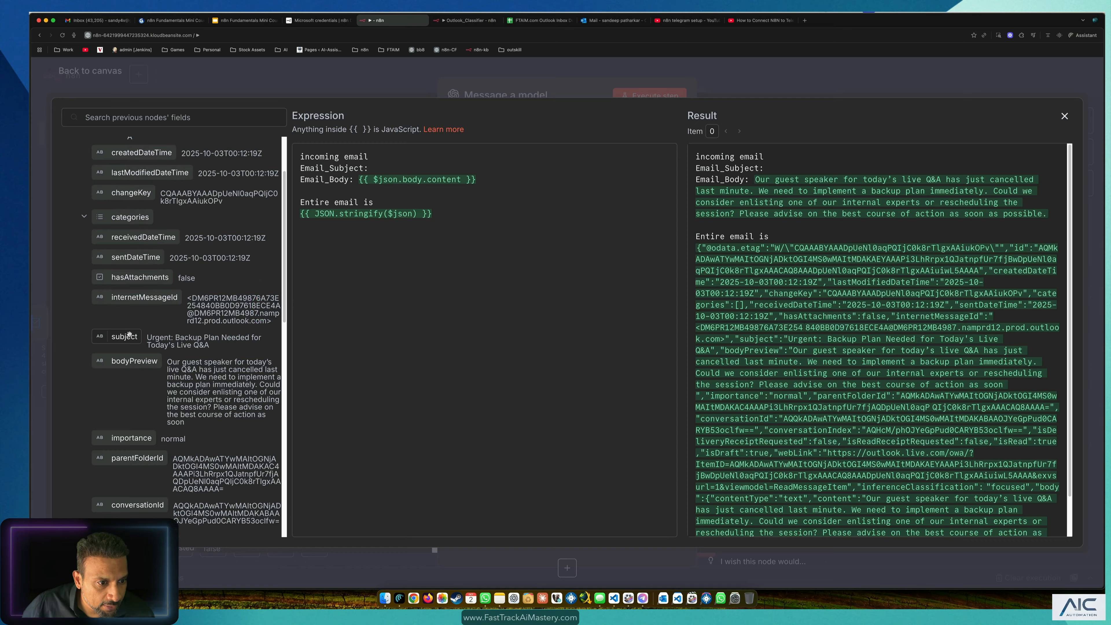
pyautogui.moveTo(124, 336); pyautogui.dragTo(378, 163)
pyautogui.click(435, 355)
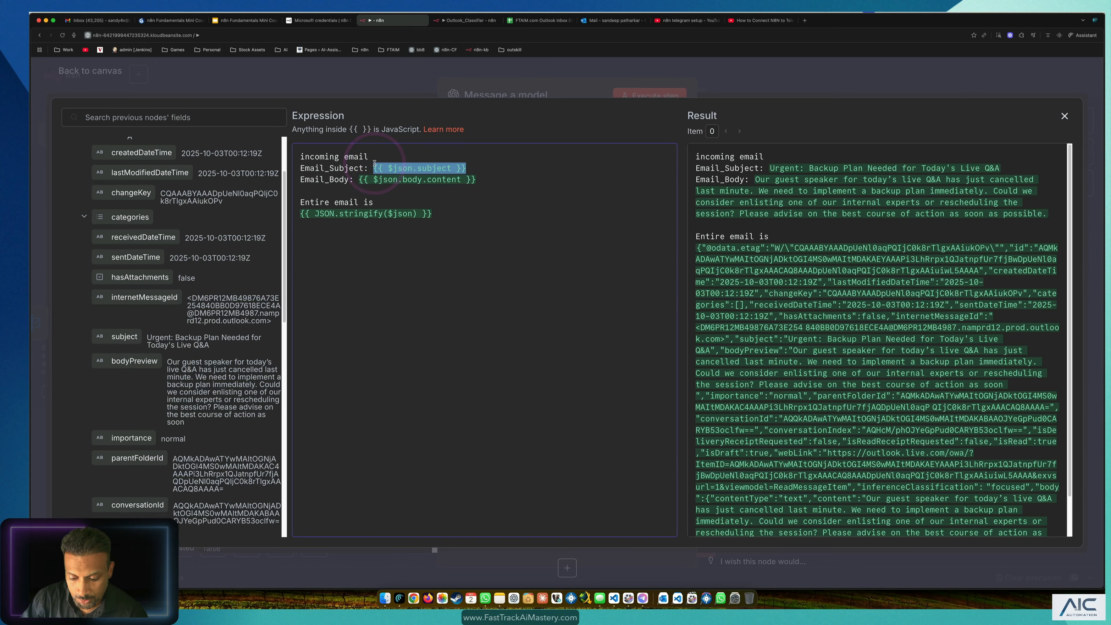
pyautogui.write('{{')
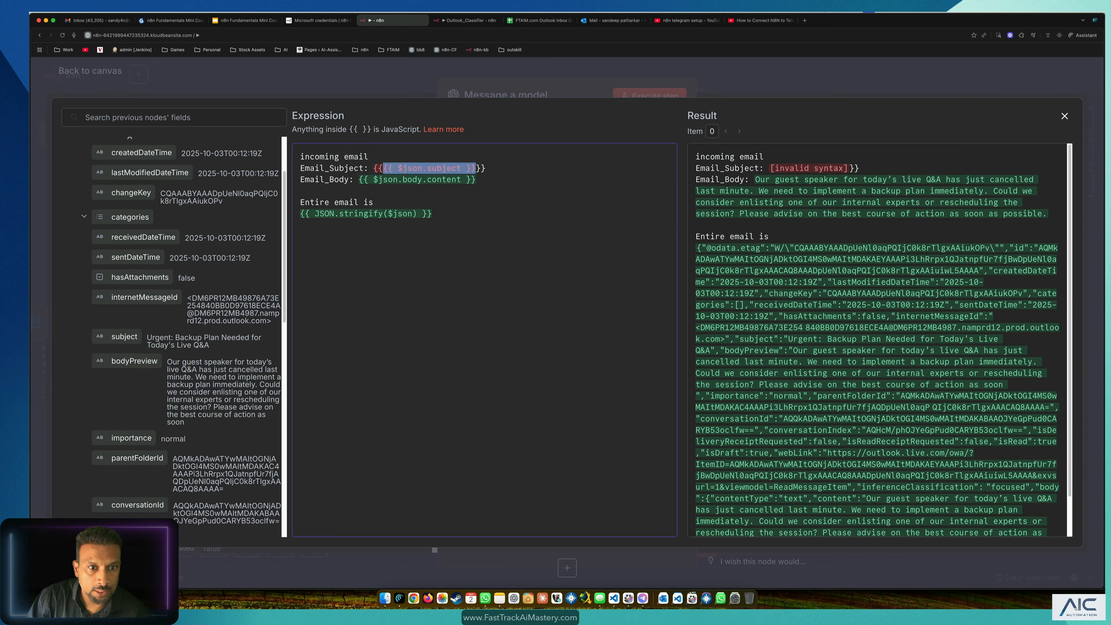
pyautogui.moveTo(496, 168); pyautogui.dragTo(379, 169)
pyautogui.press('BackSpace')
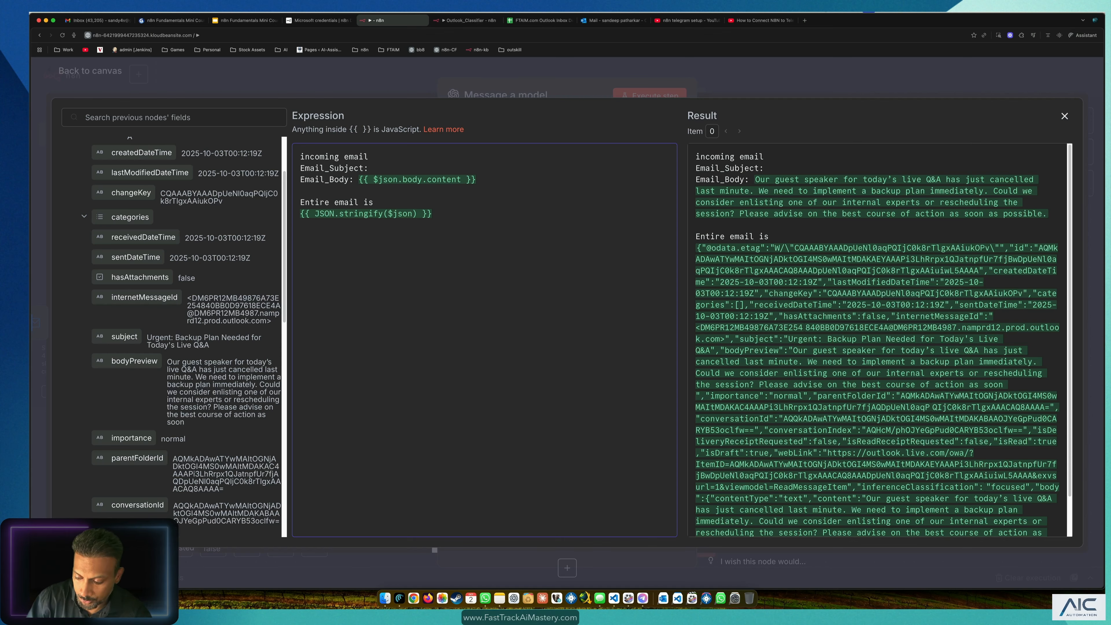
pyautogui.write('{{')
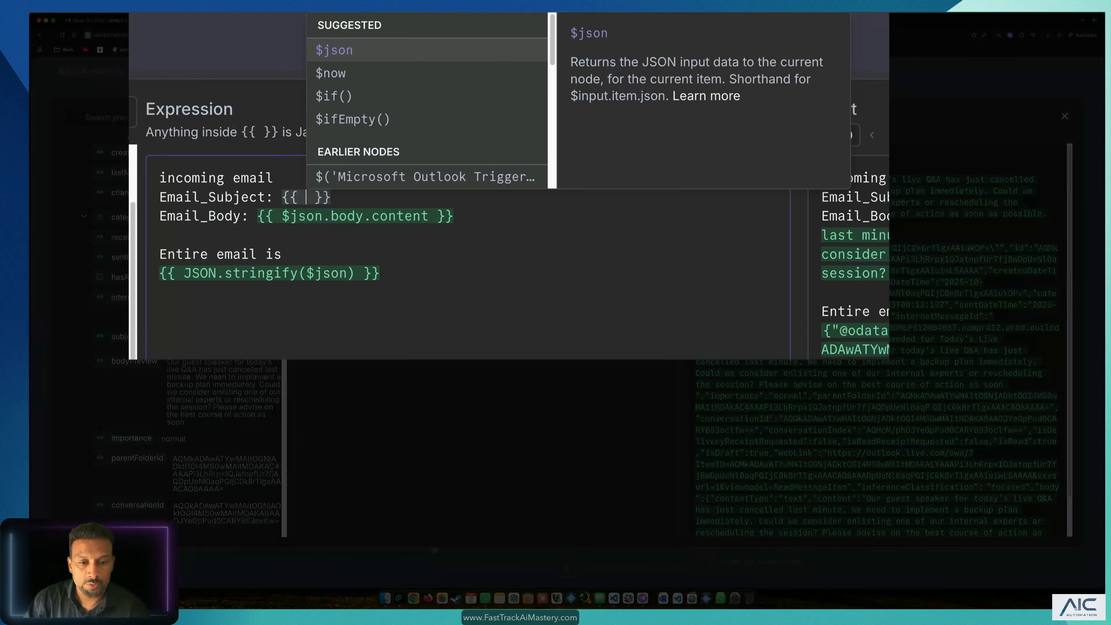
pyautogui.press('Return')
pyautogui.write('.')
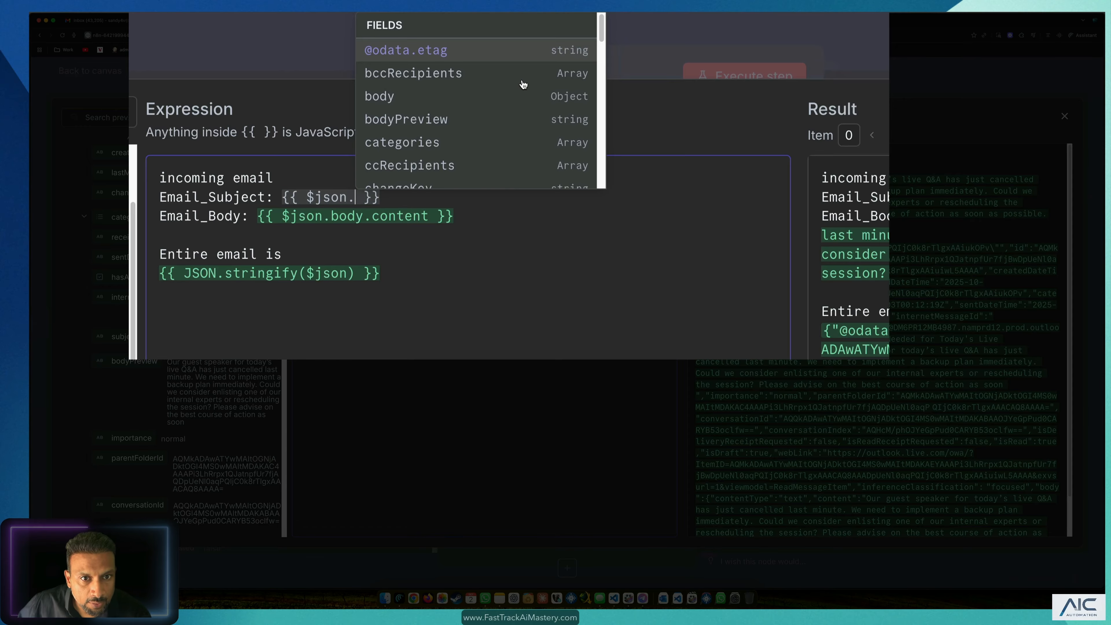
pyautogui.scroll(-10, 524, 83)
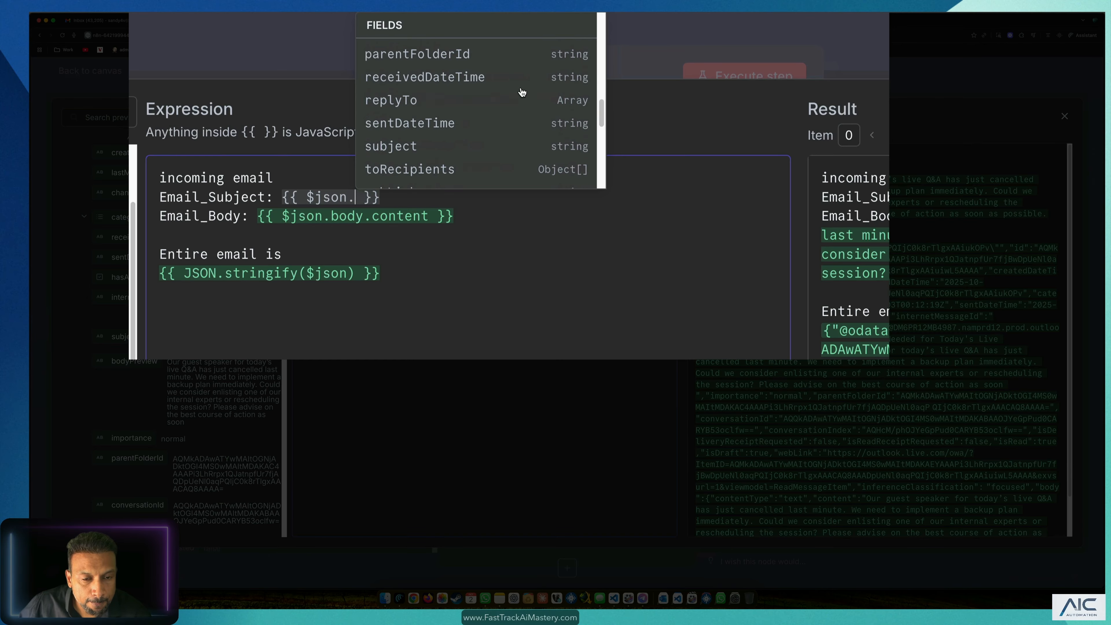
pyautogui.scroll(3, 522, 92)
pyautogui.write('sub')
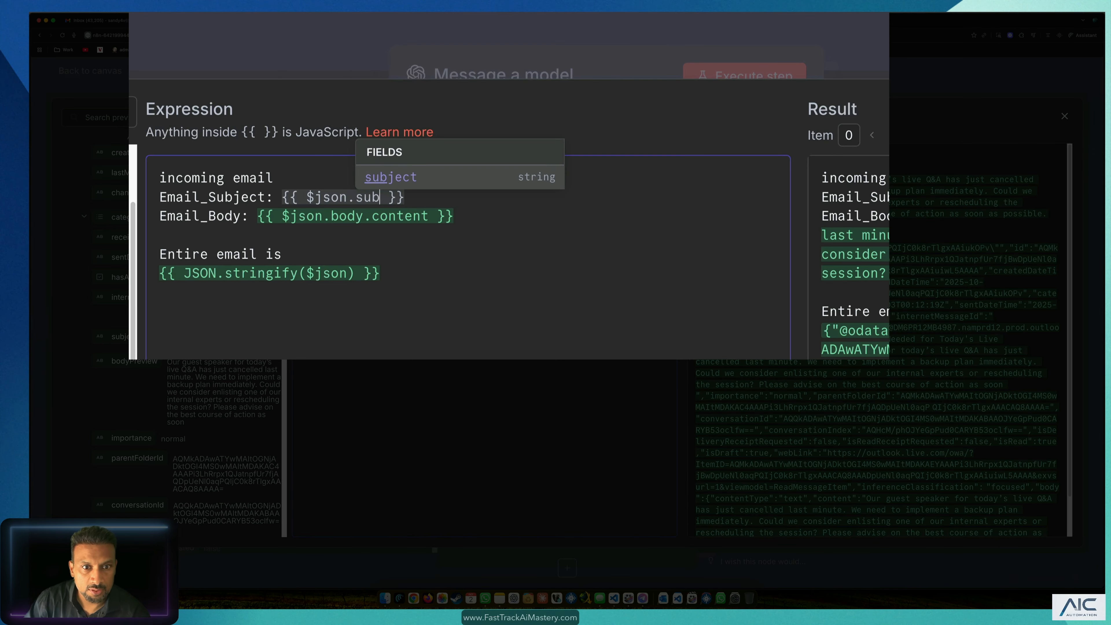
pyautogui.press('Return')
# Step: Rebuild the Email_Body expression to reference $json.body
pyautogui.moveTo(458, 216); pyautogui.dragTo(258, 219)
pyautogui.press('BackSpace')
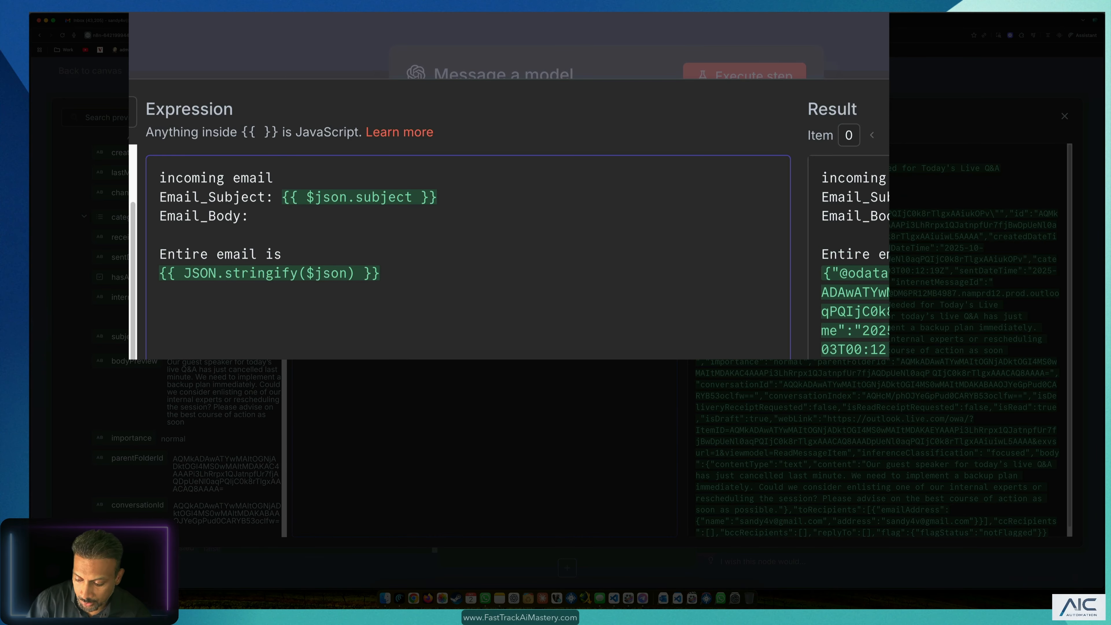
pyautogui.write('{{')
pyautogui.press('Return')
pyautogui.write('.')
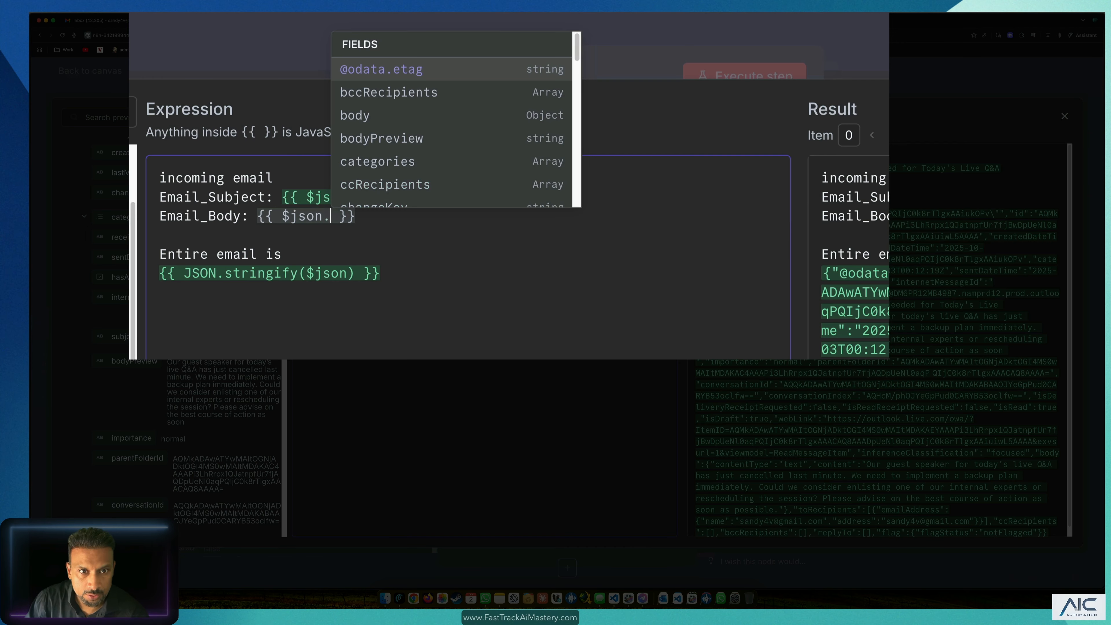
pyautogui.write('bo')
pyautogui.press('Return')
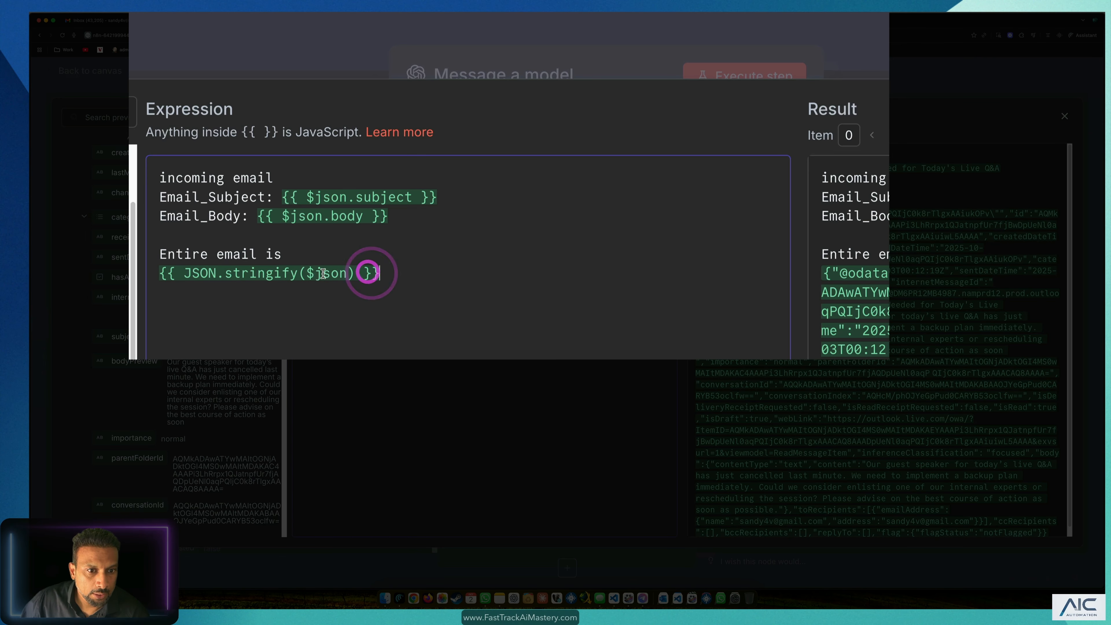
pyautogui.moveTo(380, 267); pyautogui.dragTo(166, 273)
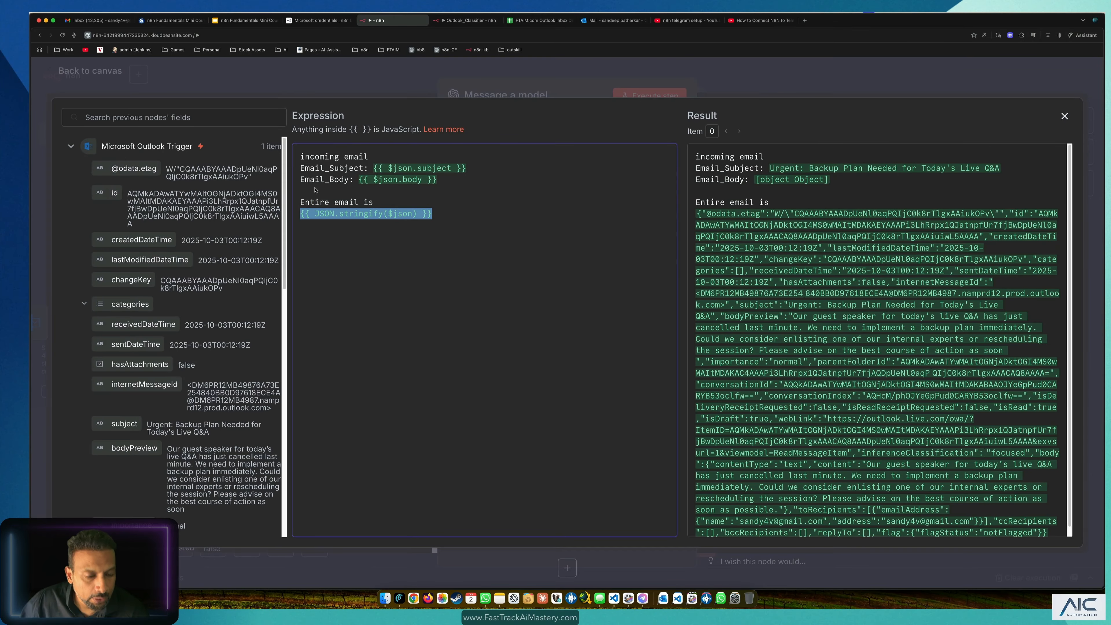
pyautogui.click(189, 215)
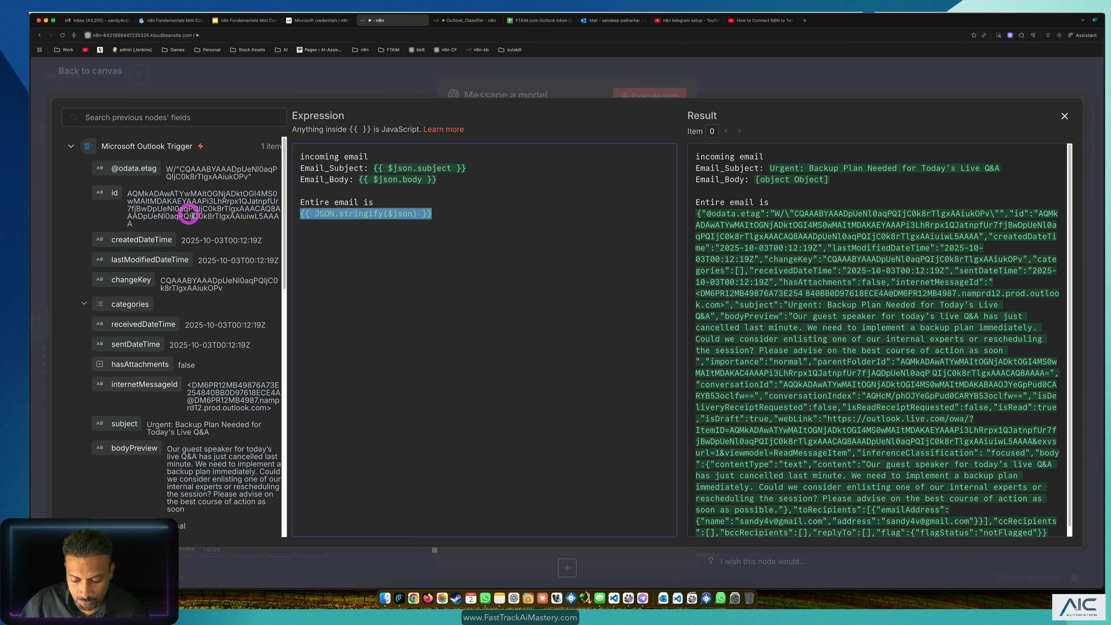
pyautogui.click(408, 275)
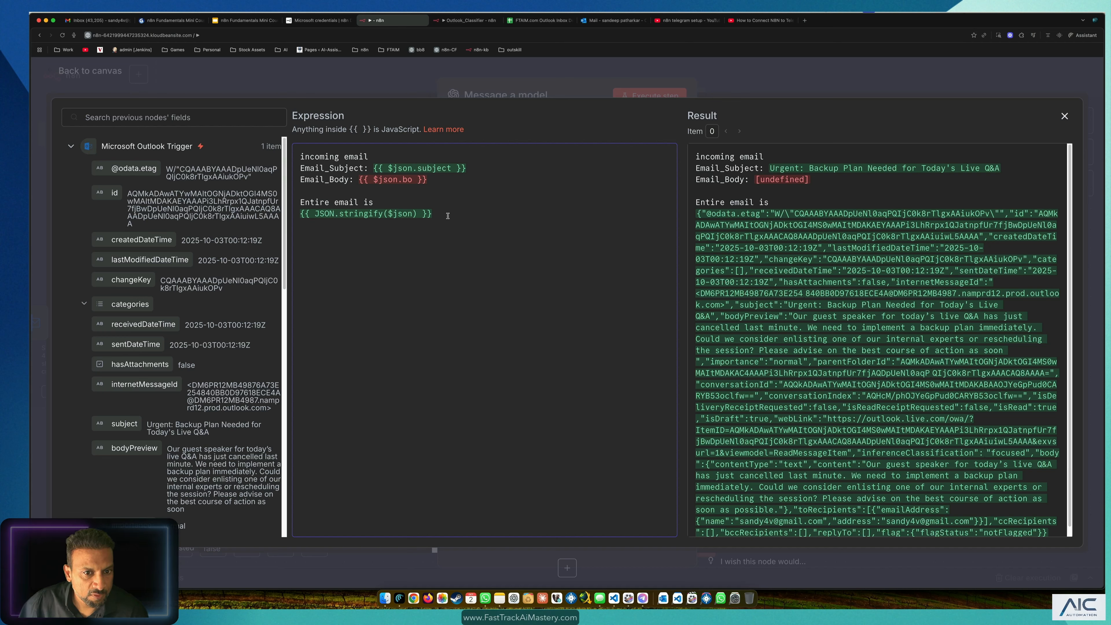
pyautogui.moveTo(448, 215); pyautogui.dragTo(298, 215)
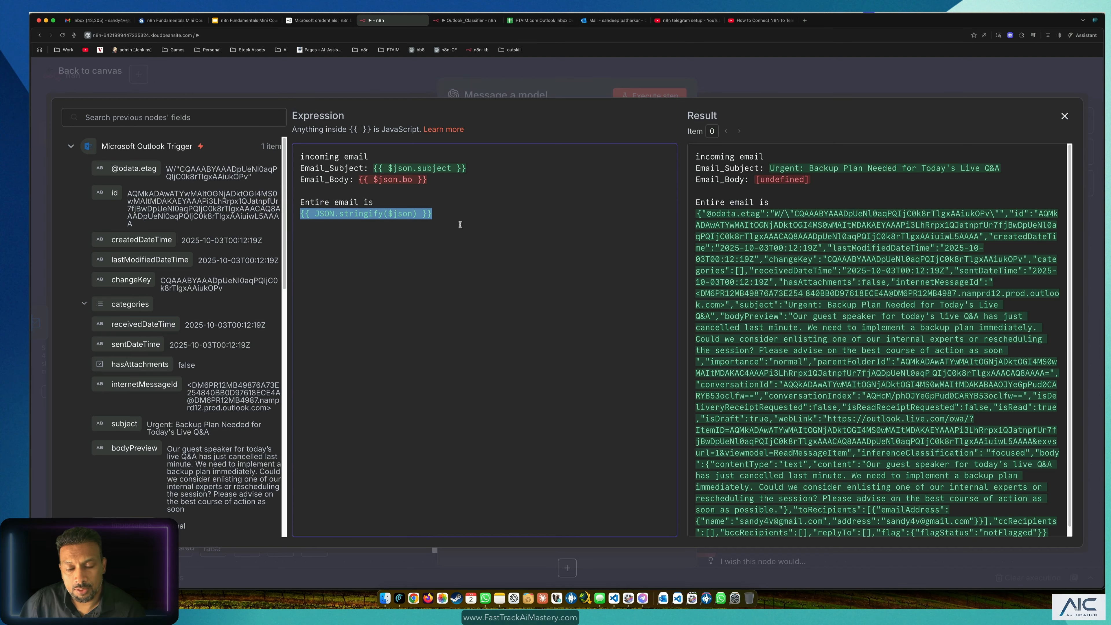
pyautogui.click(475, 236)
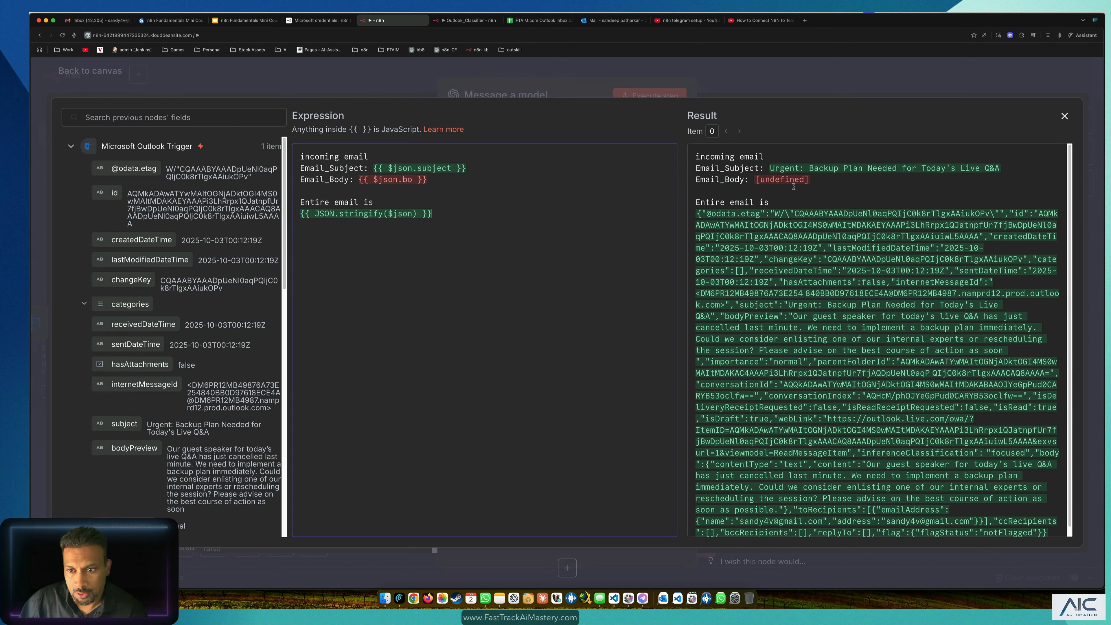
pyautogui.doubleClick(787, 179)
pyautogui.click(792, 179)
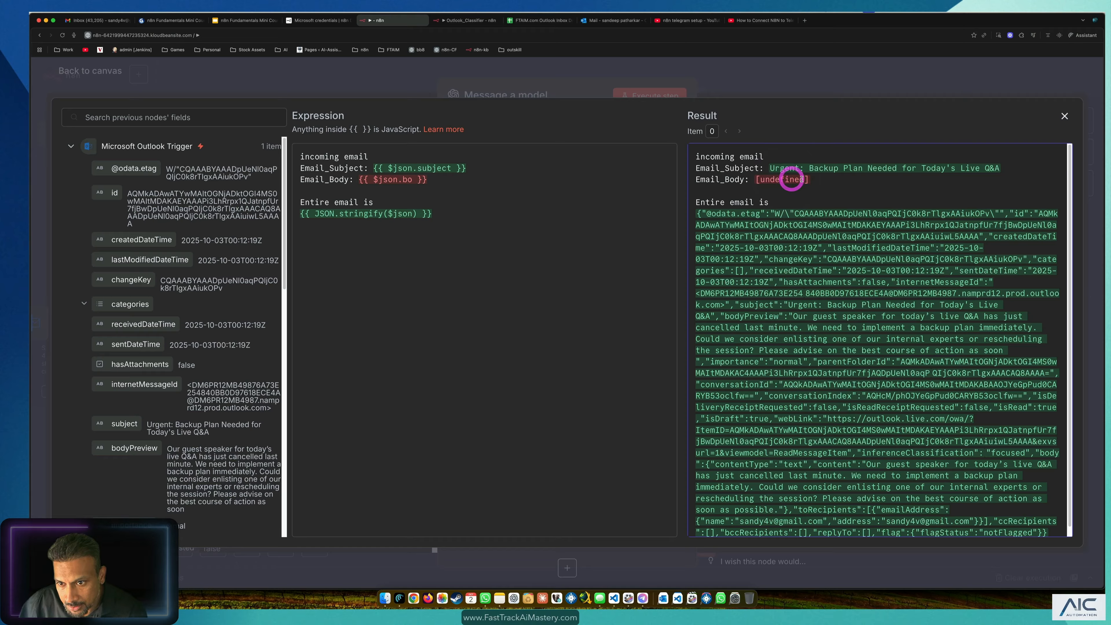
pyautogui.click(462, 190)
pyautogui.click(413, 180)
pyautogui.write('dy')
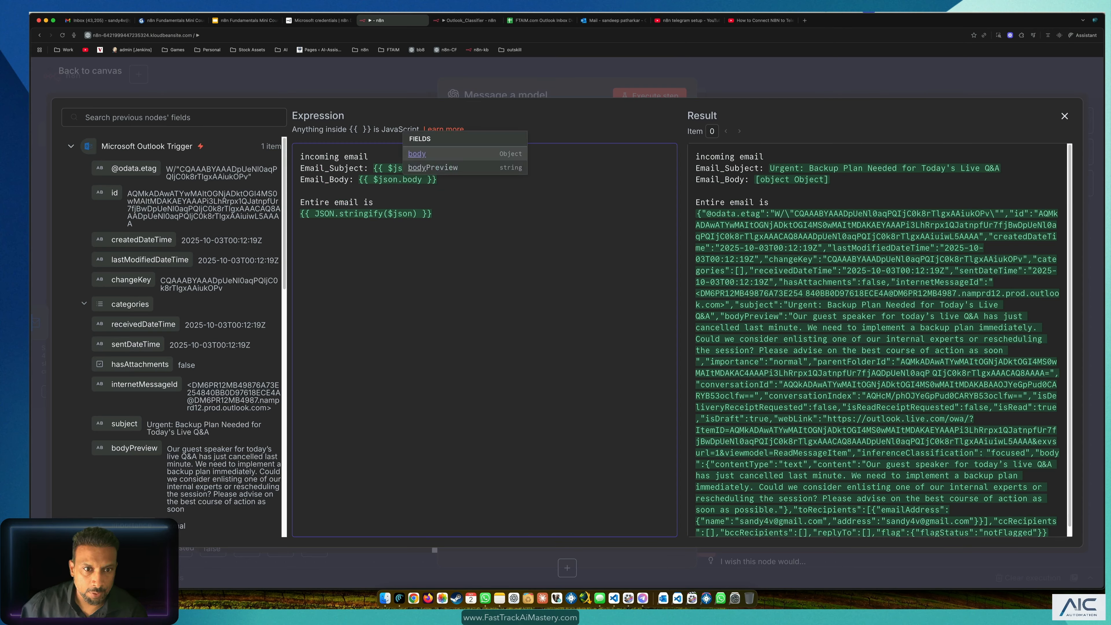
pyautogui.press('Escape')
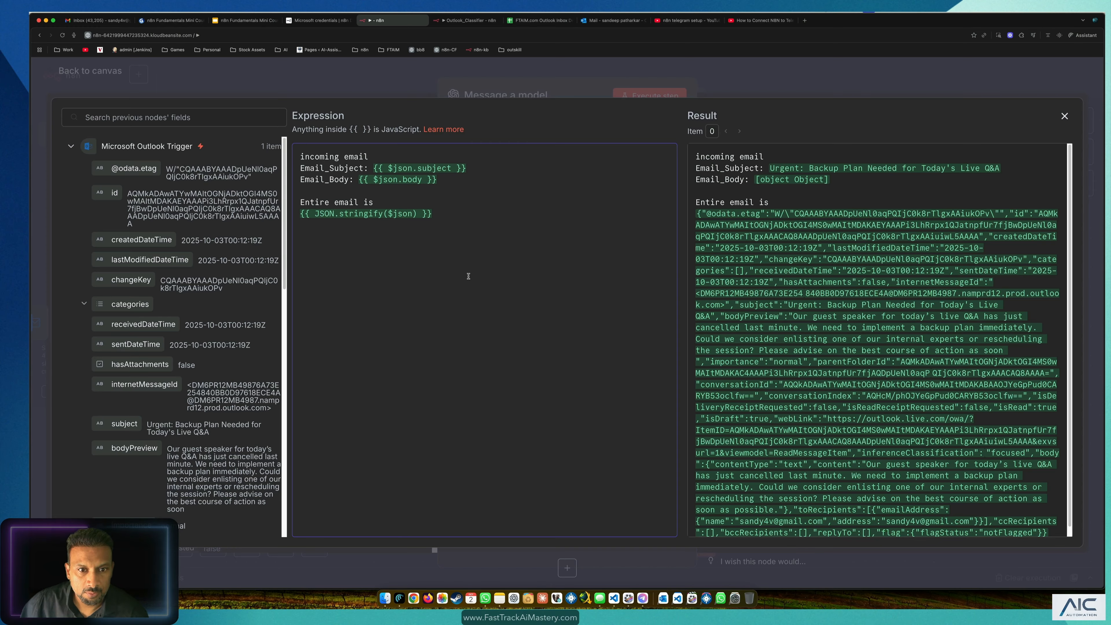
pyautogui.press('BackSpace')
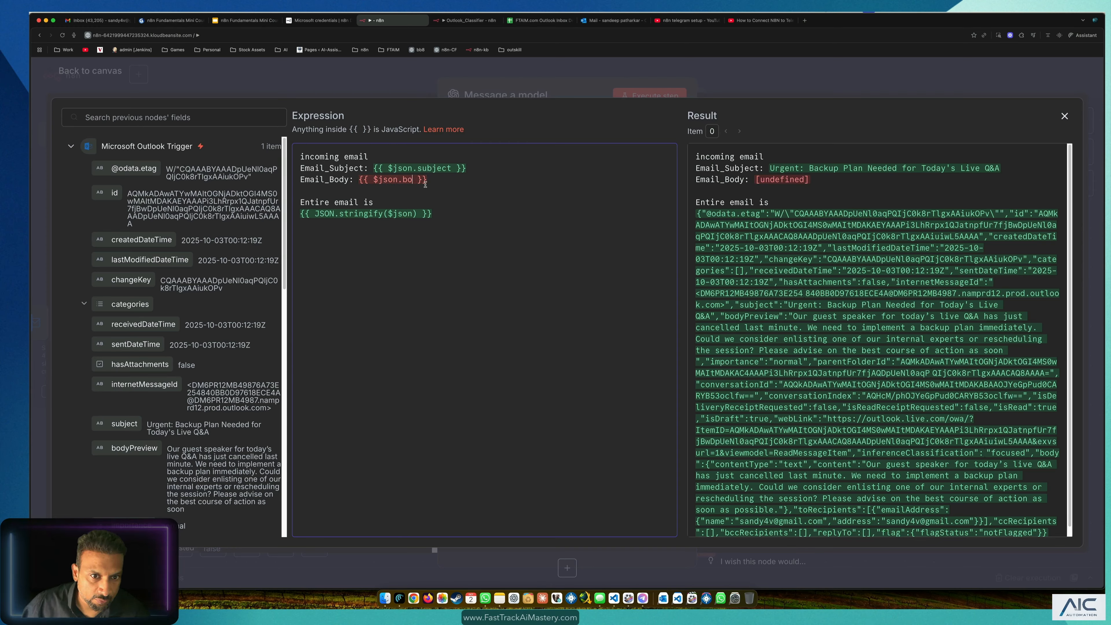
pyautogui.write('d')
pyautogui.click(435, 158)
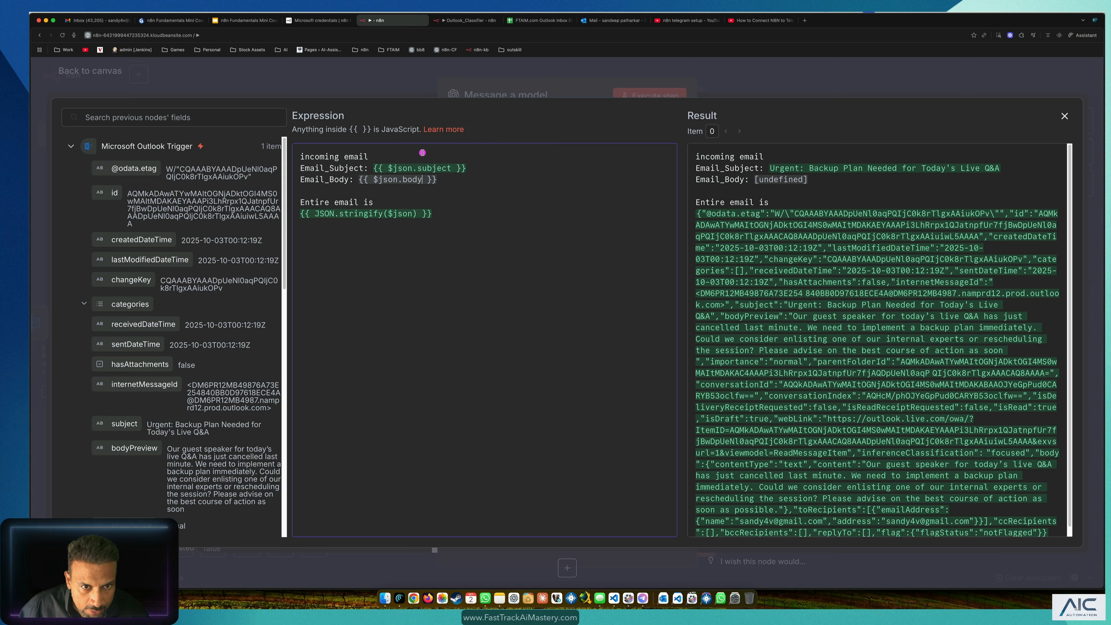
# Step: Indent the Email_Body line, extend it to $json.body.content, and switch to the reference tab
pyautogui.click(521, 277)
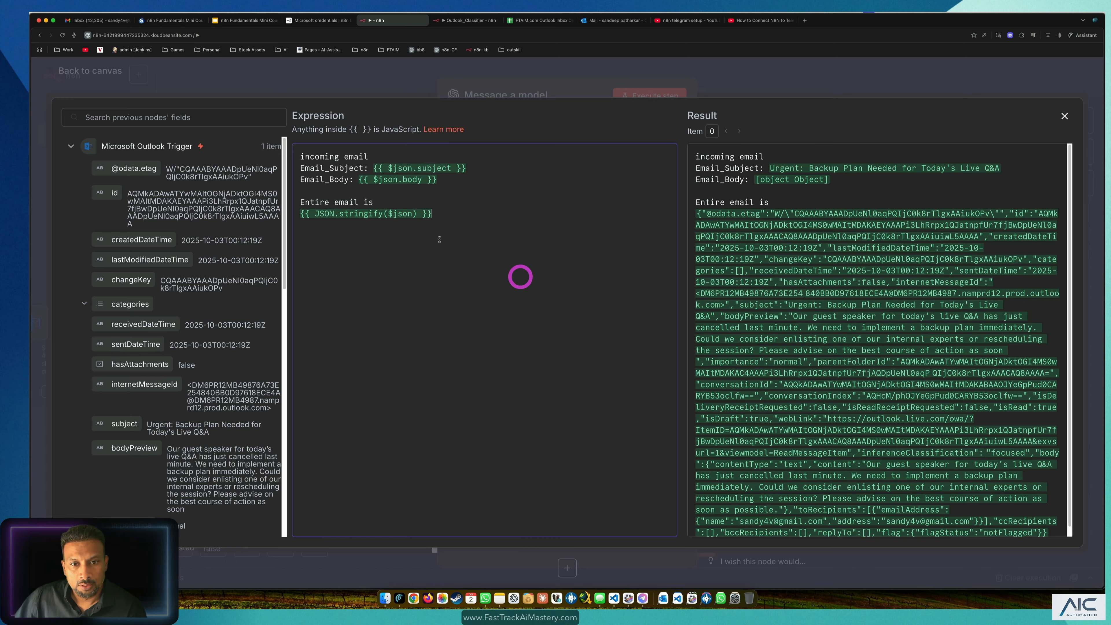
pyautogui.click(443, 255)
pyautogui.click(442, 180)
pyautogui.press('Tab')
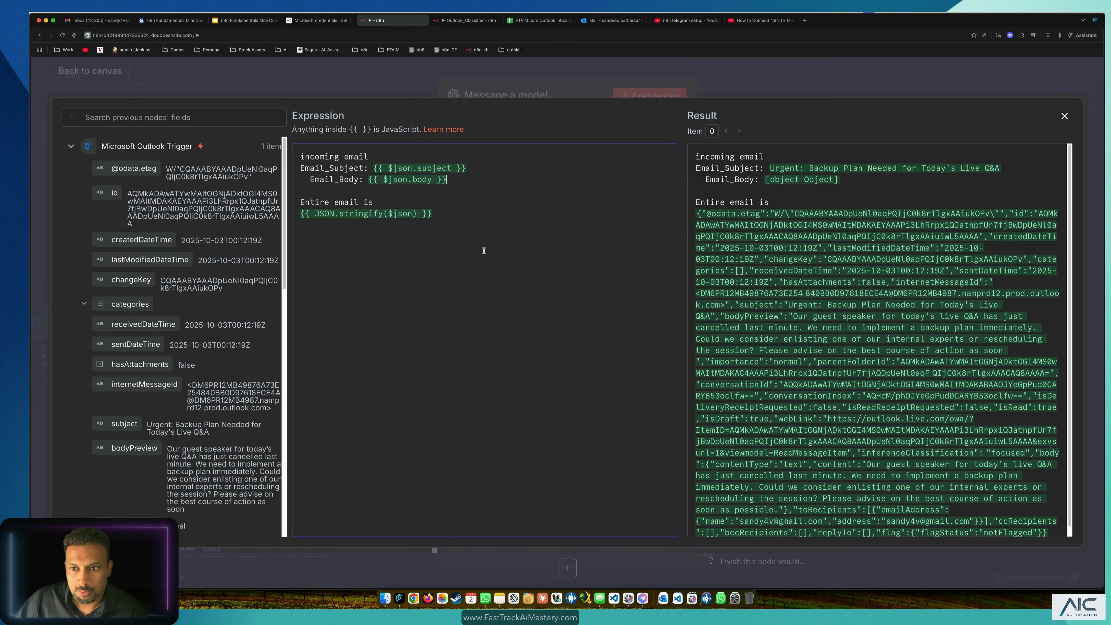
pyautogui.click(482, 251)
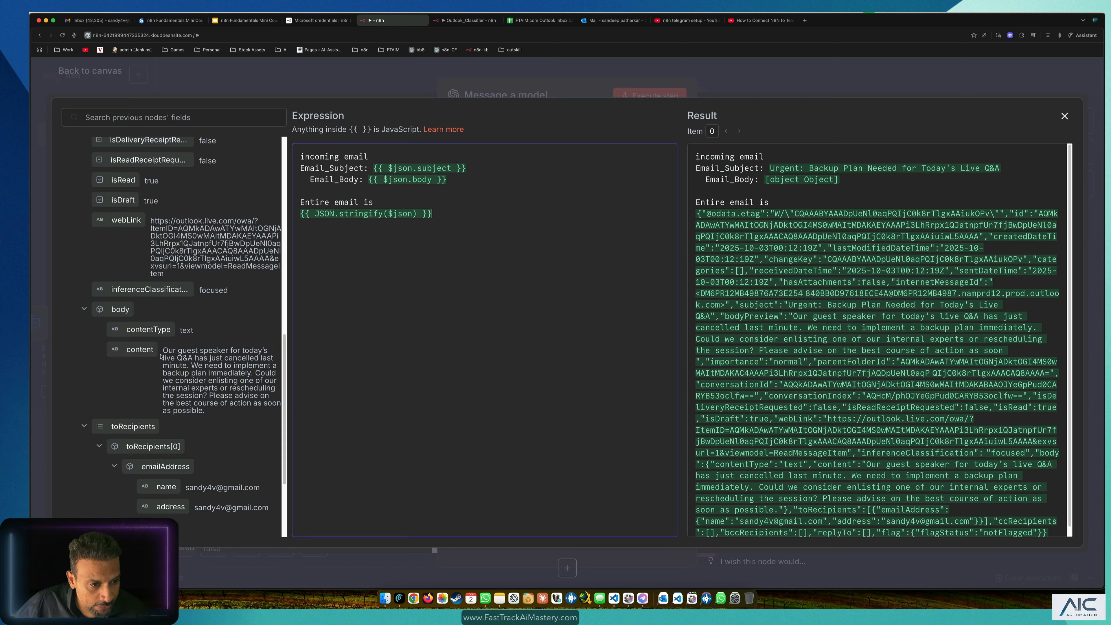
pyautogui.click(431, 182)
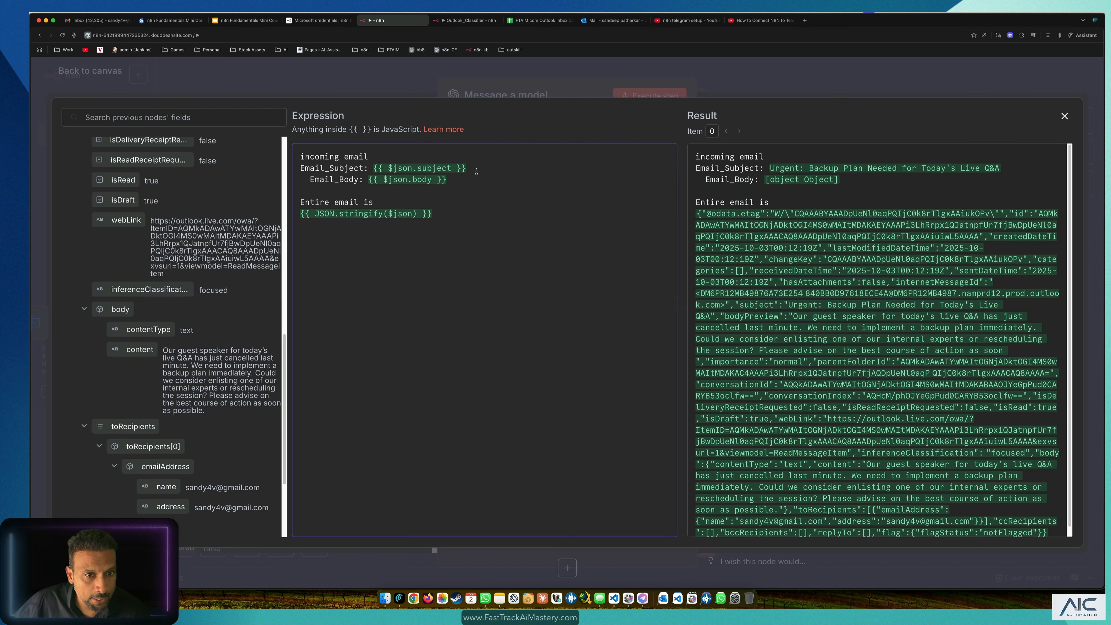
pyautogui.write('.')
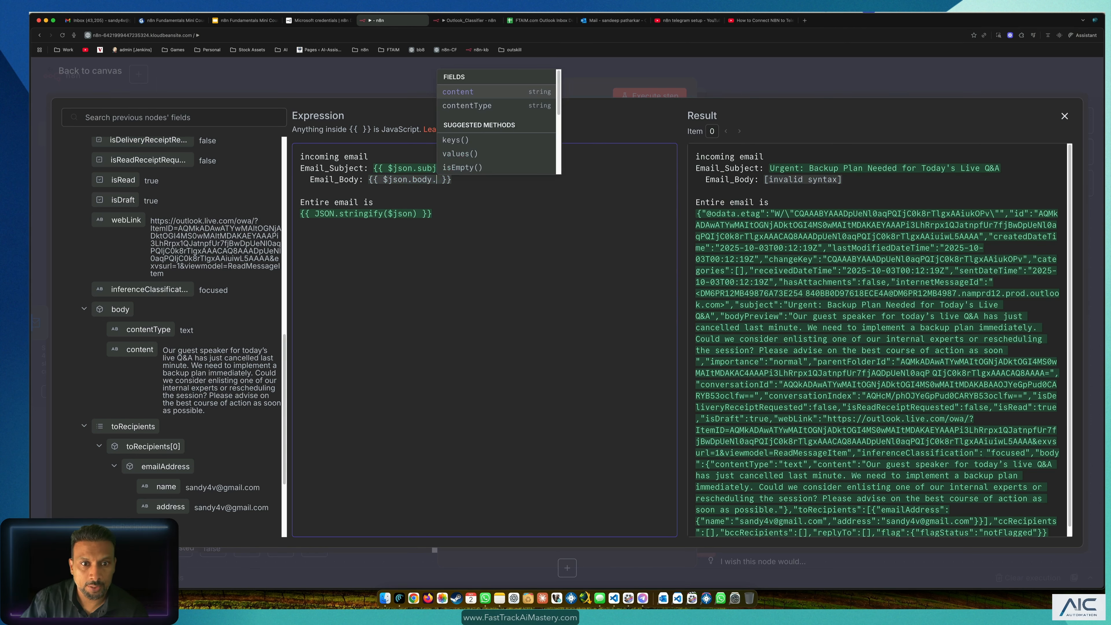
pyautogui.press('Return')
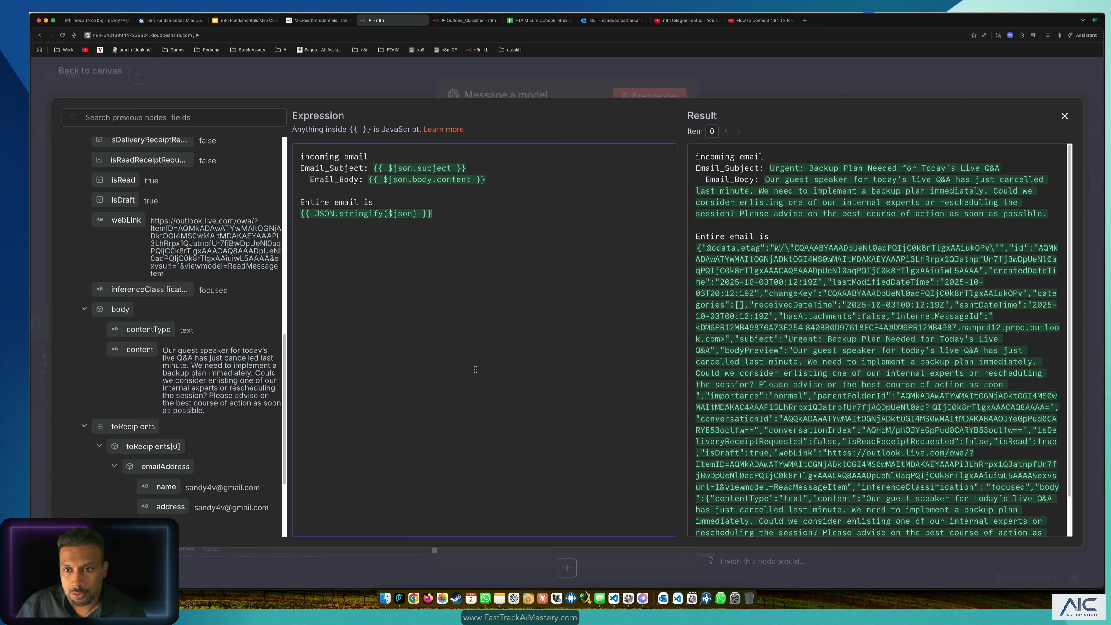
pyautogui.click(475, 369)
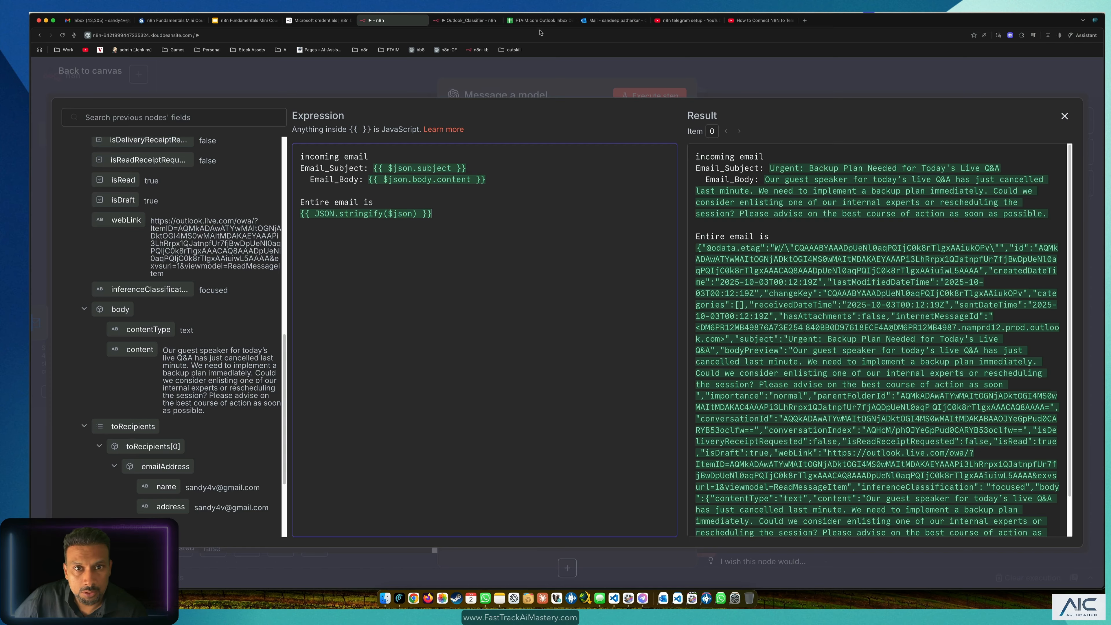
pyautogui.click(455, 21)
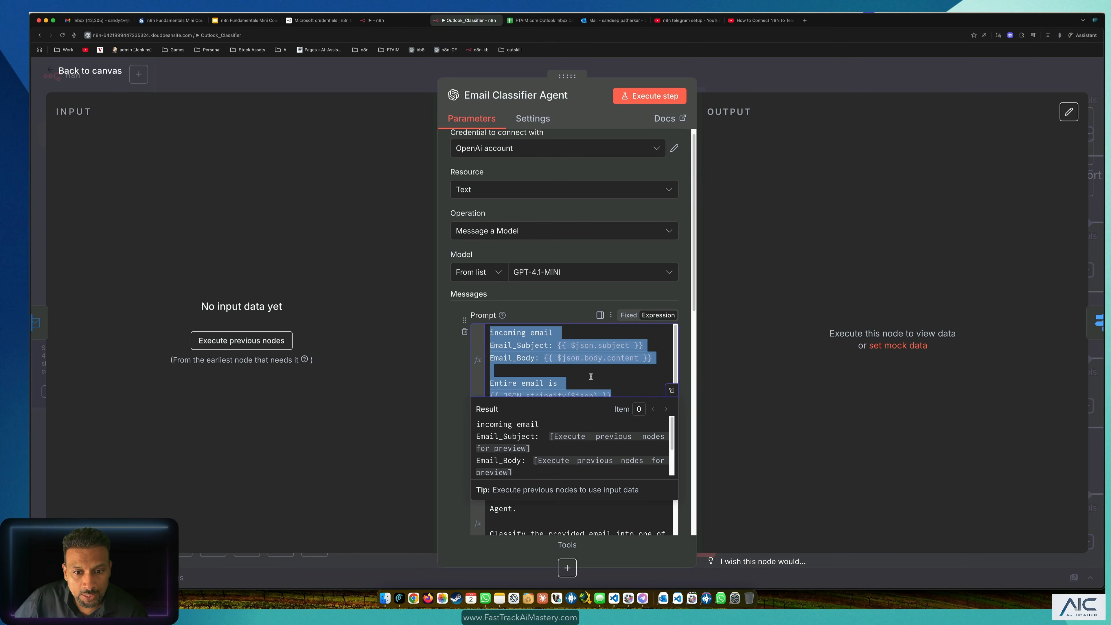
# Step: Return to the workflow being built and close the full-size expression editor
pyautogui.click(621, 359)
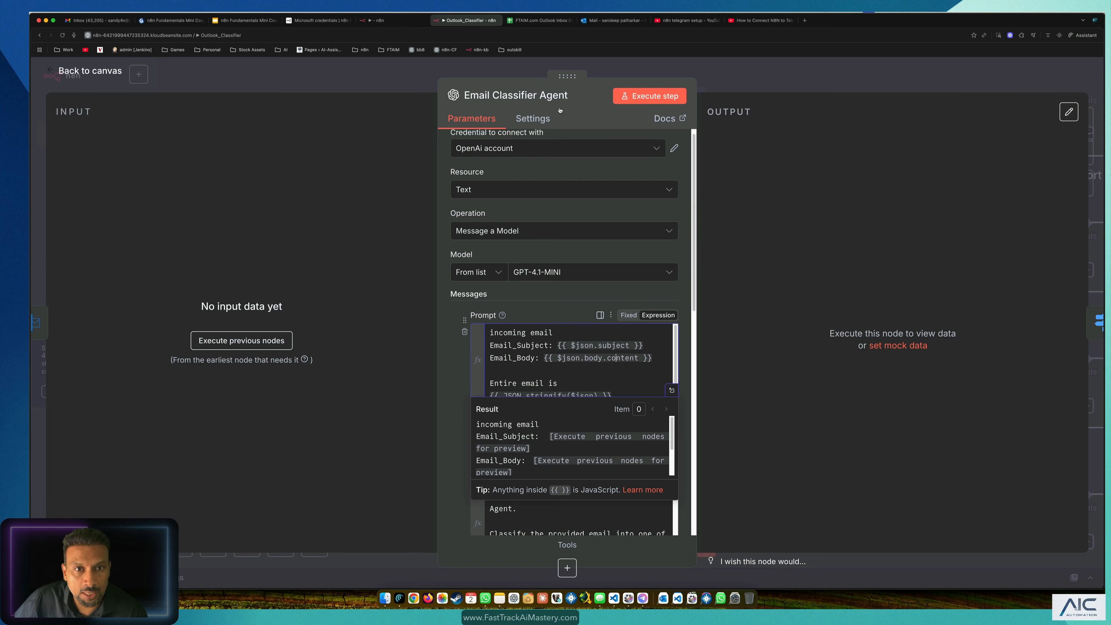
pyautogui.click(405, 22)
pyautogui.click(487, 170)
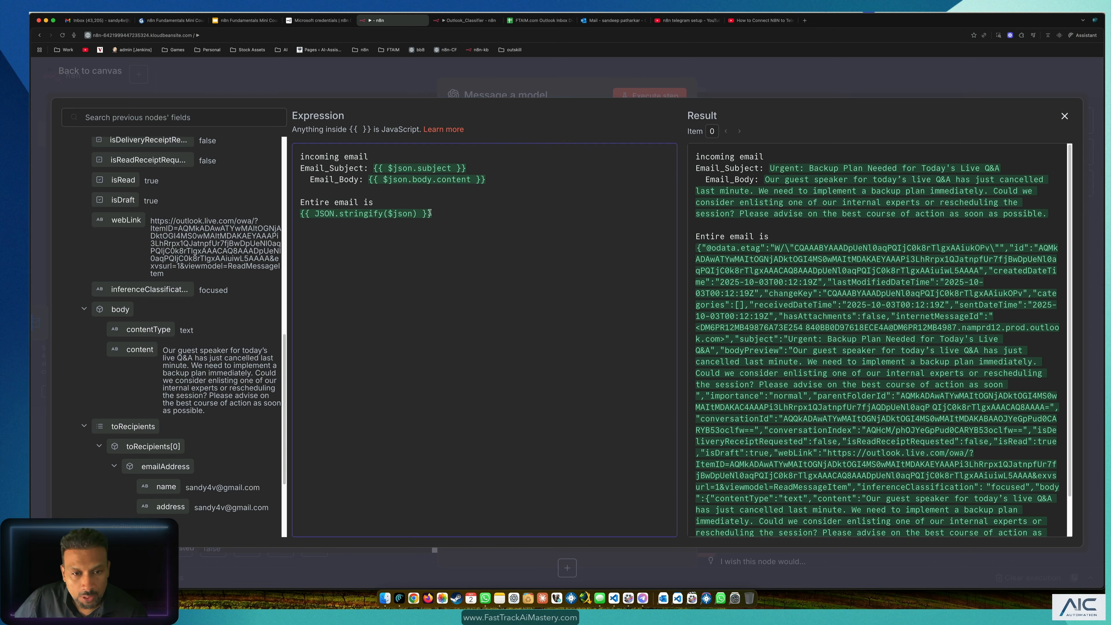
pyautogui.click(506, 245)
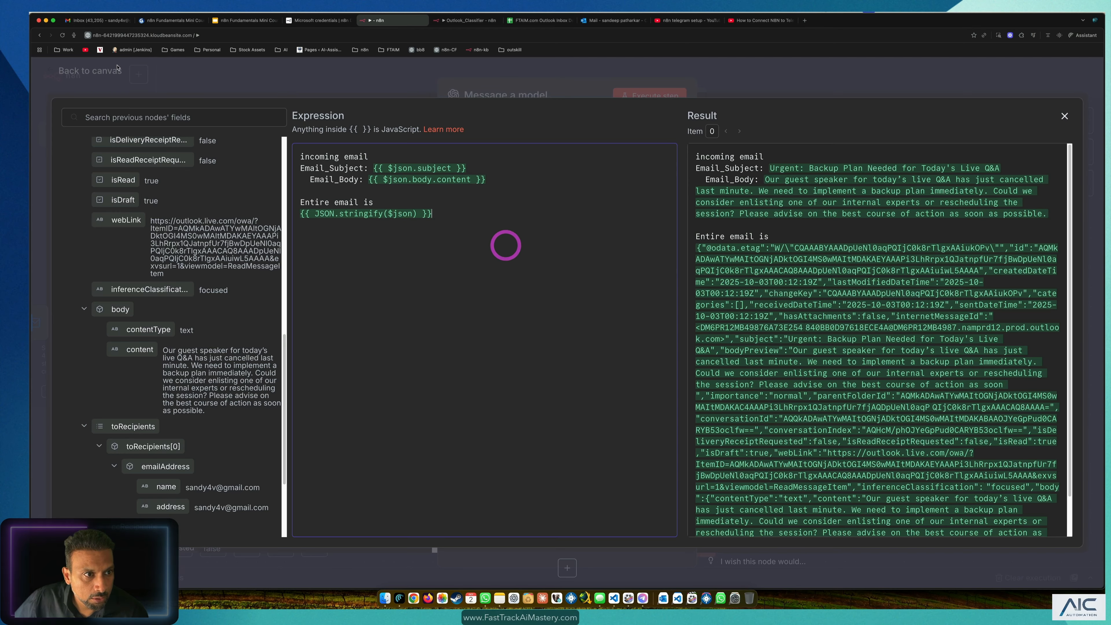
pyautogui.click(101, 79)
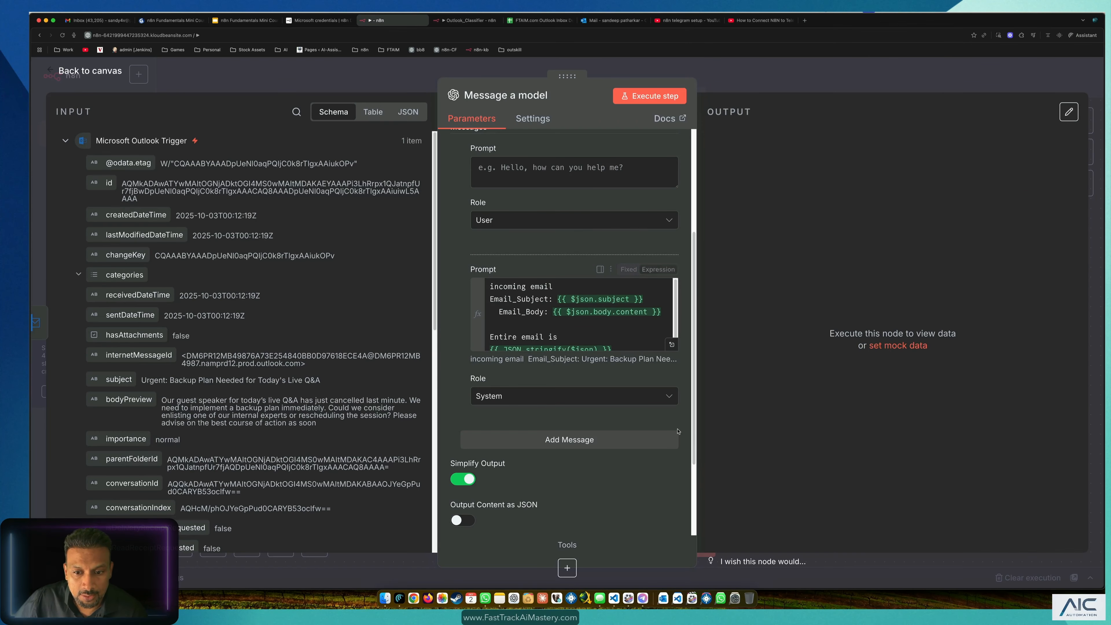
pyautogui.scroll(-3, 673, 386)
pyautogui.scroll(5, 673, 386)
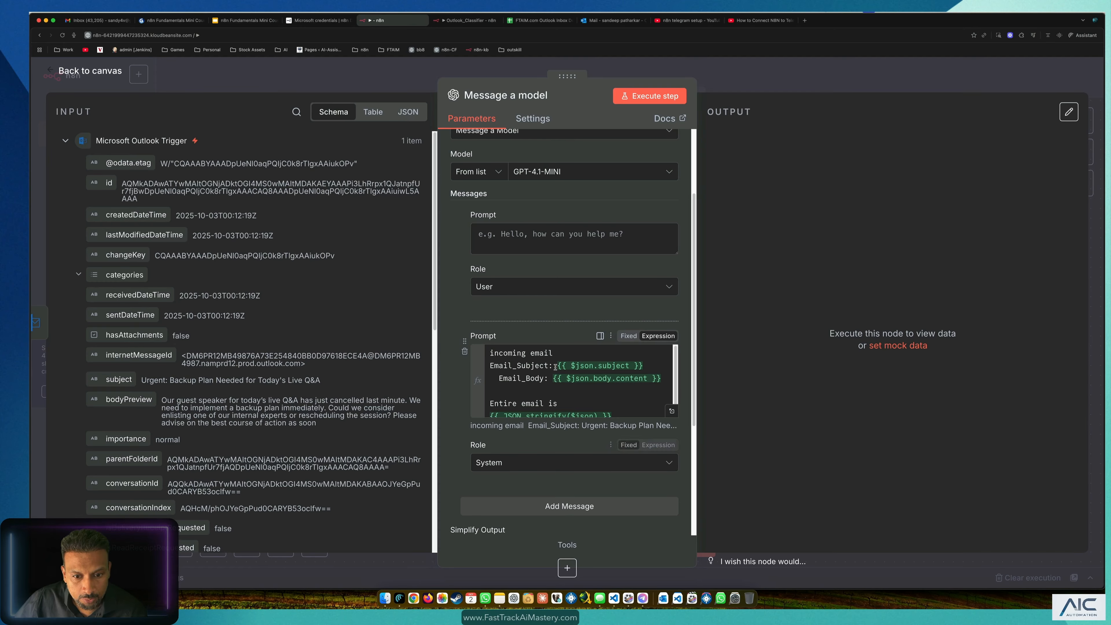
# Step: Move the email template from the System message into the User message and reorder the messages
pyautogui.click(560, 384)
pyautogui.press('super+a')
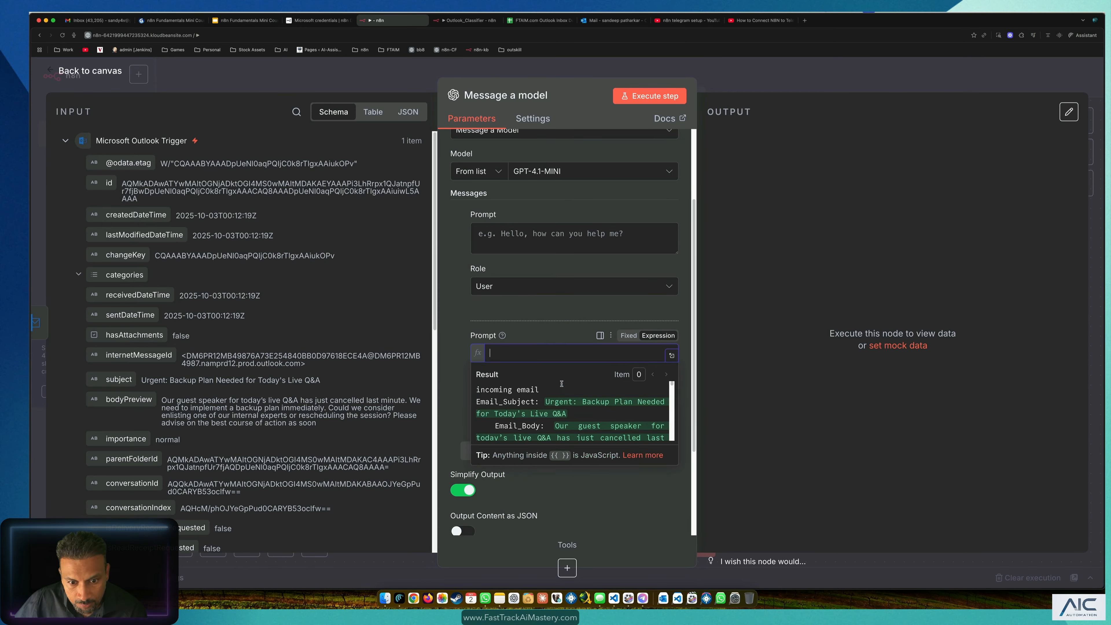
pyautogui.press('super+x')
pyautogui.click(530, 238)
pyautogui.press('super+v')
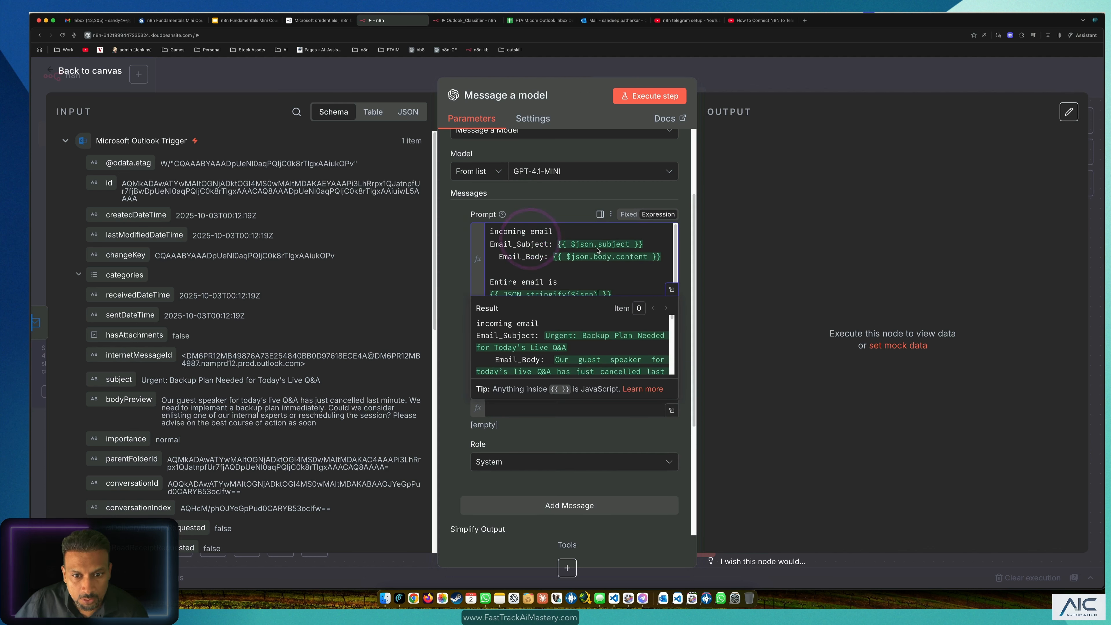
pyautogui.click(554, 215)
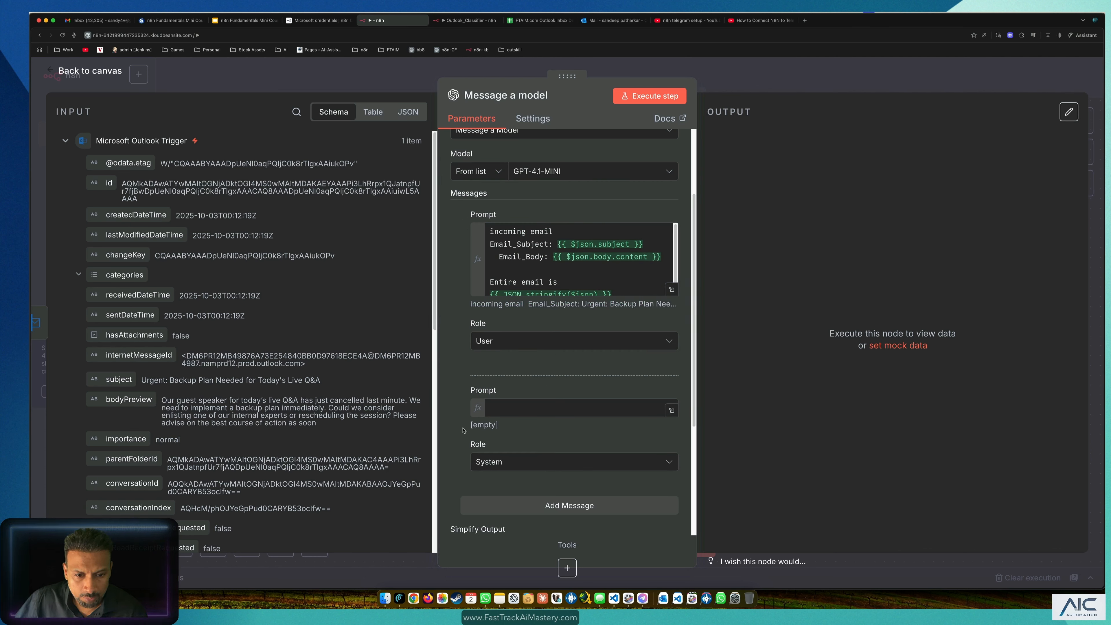
pyautogui.moveTo(465, 387)
pyautogui.mouseDown()
pyautogui.moveTo(462, 230)
pyautogui.moveTo(477, 397)
pyautogui.mouseUp()
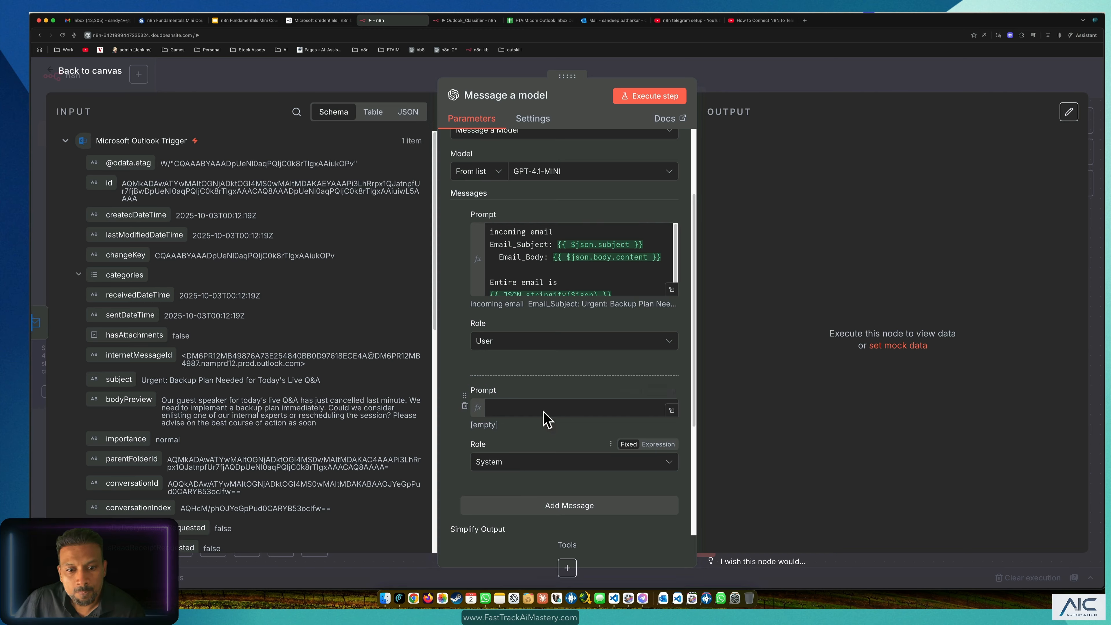
# Step: Leave the System prompt empty and preview the User prompt's evaluated result
pyautogui.click(544, 264)
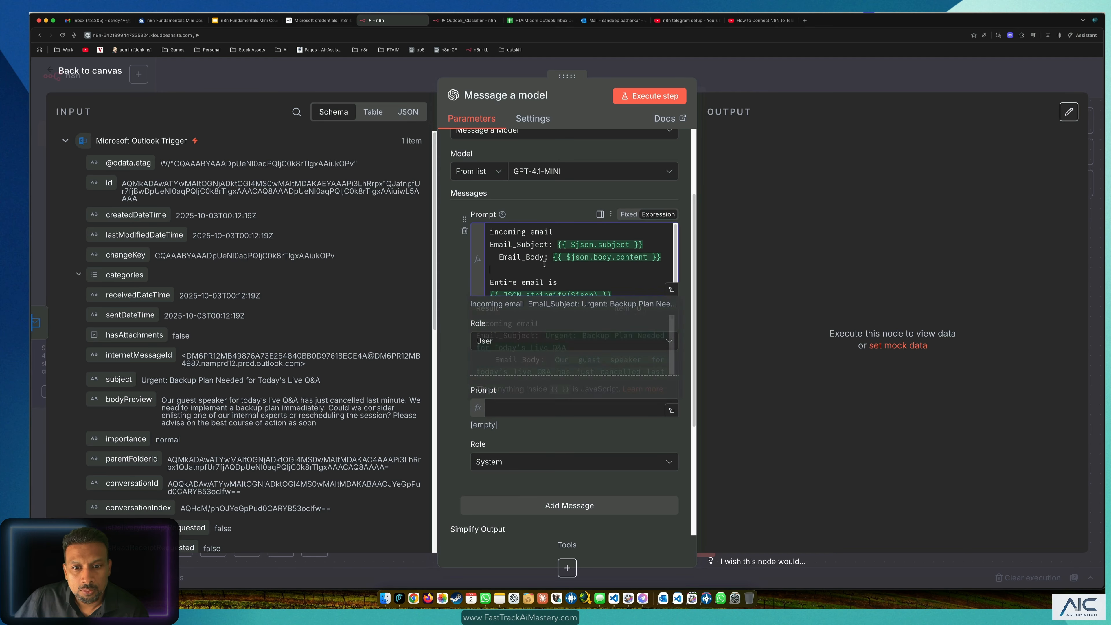
pyautogui.click(688, 401)
pyautogui.click(517, 408)
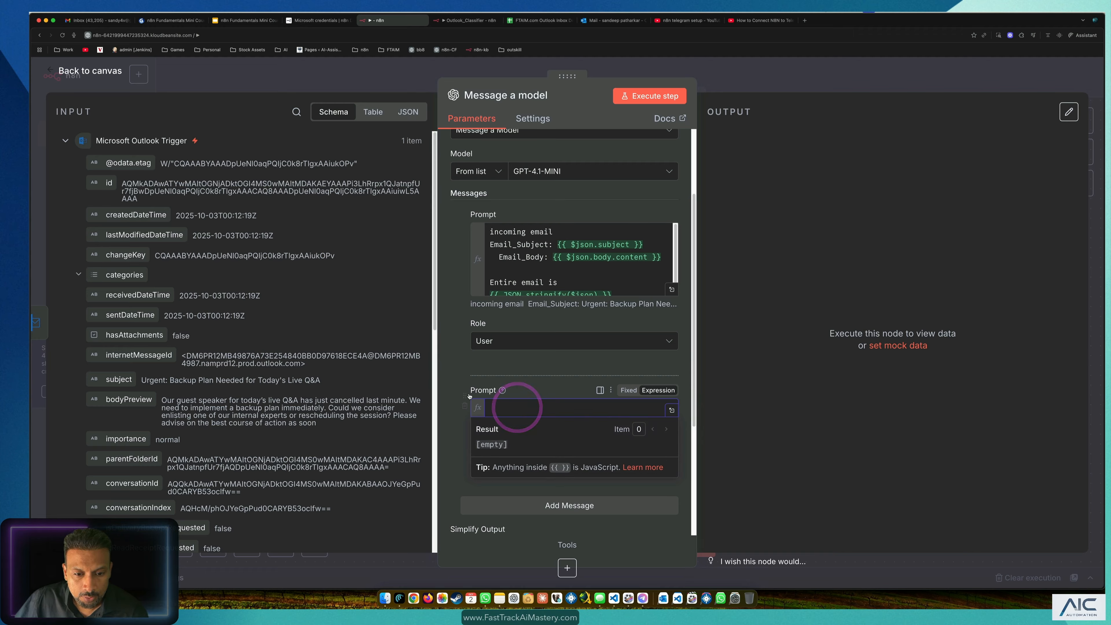
pyautogui.click(458, 371)
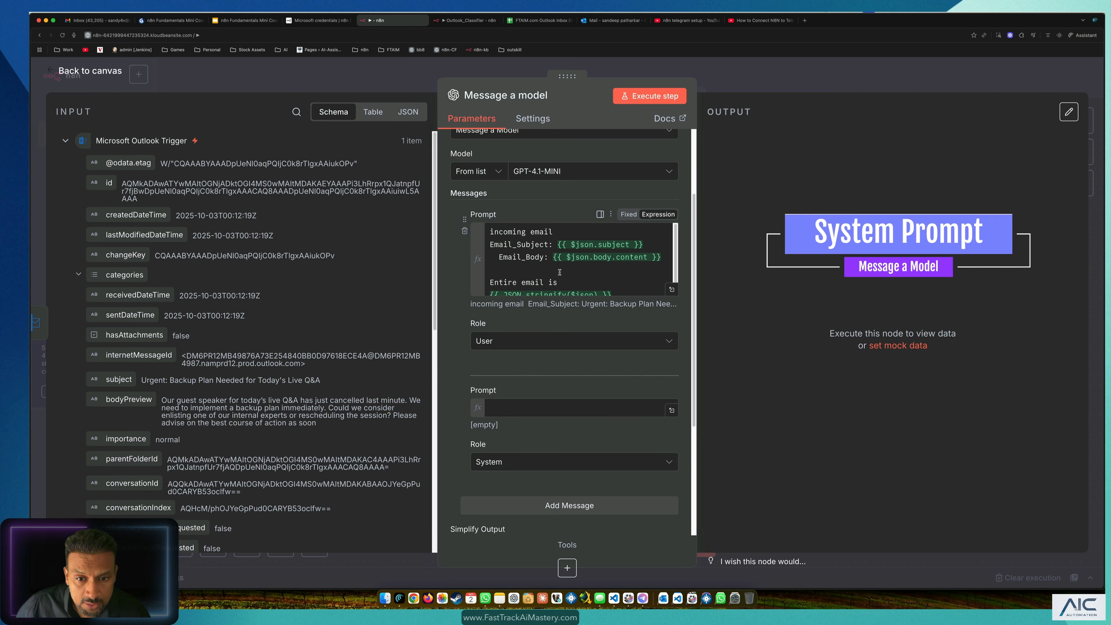
pyautogui.click(612, 282)
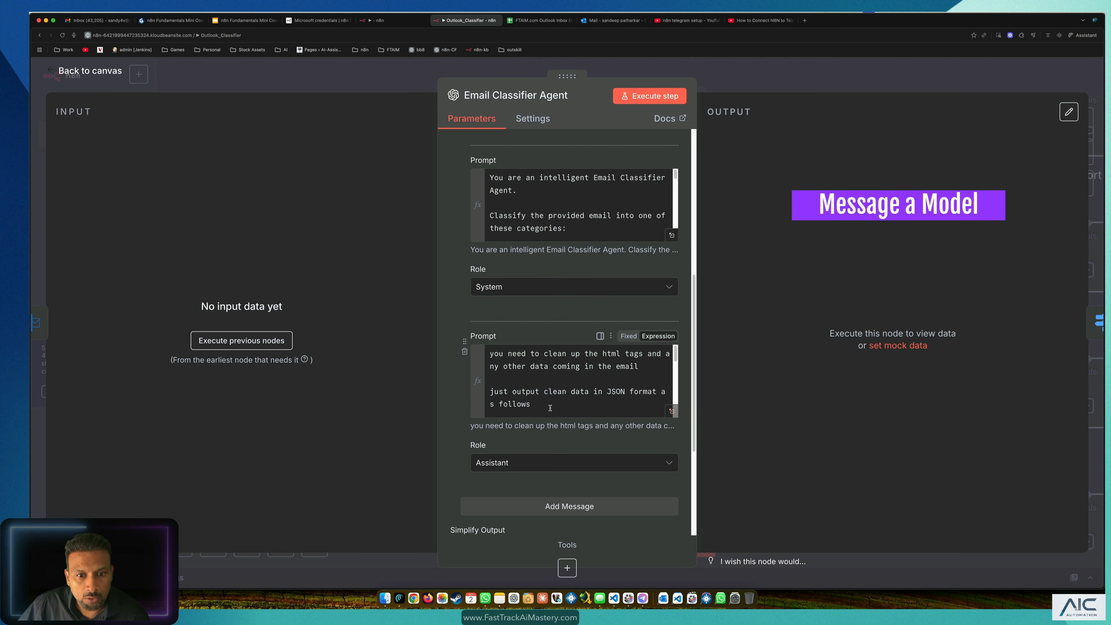
pyautogui.scroll(1, 548, 407)
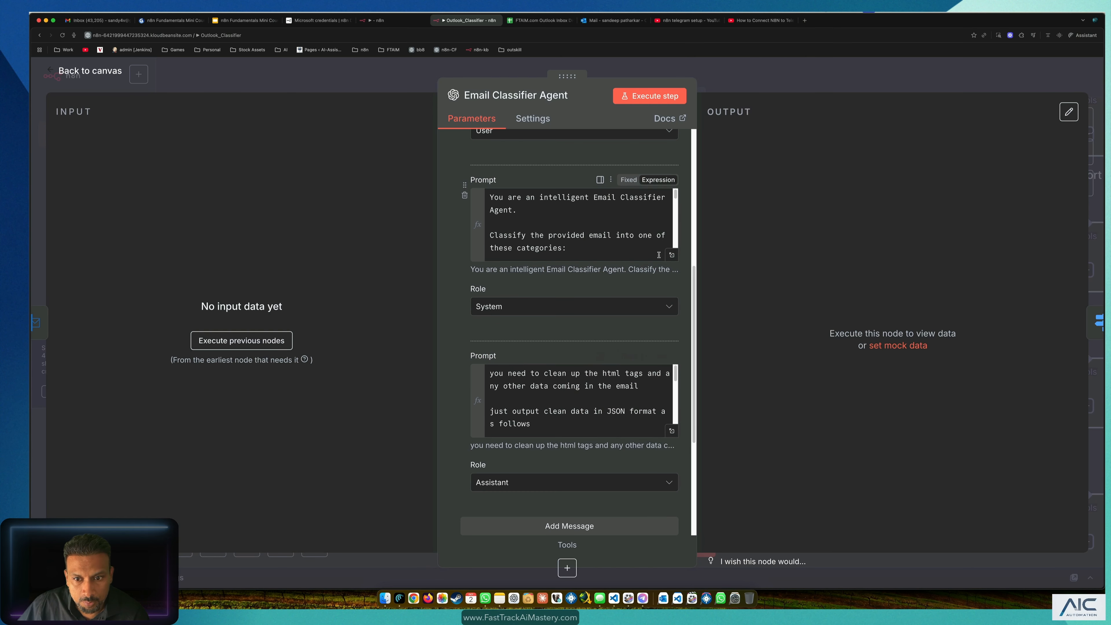
# Step: Copy the reference classifier system prompt and paste it over the Message a model prompt text
pyautogui.click(671, 257)
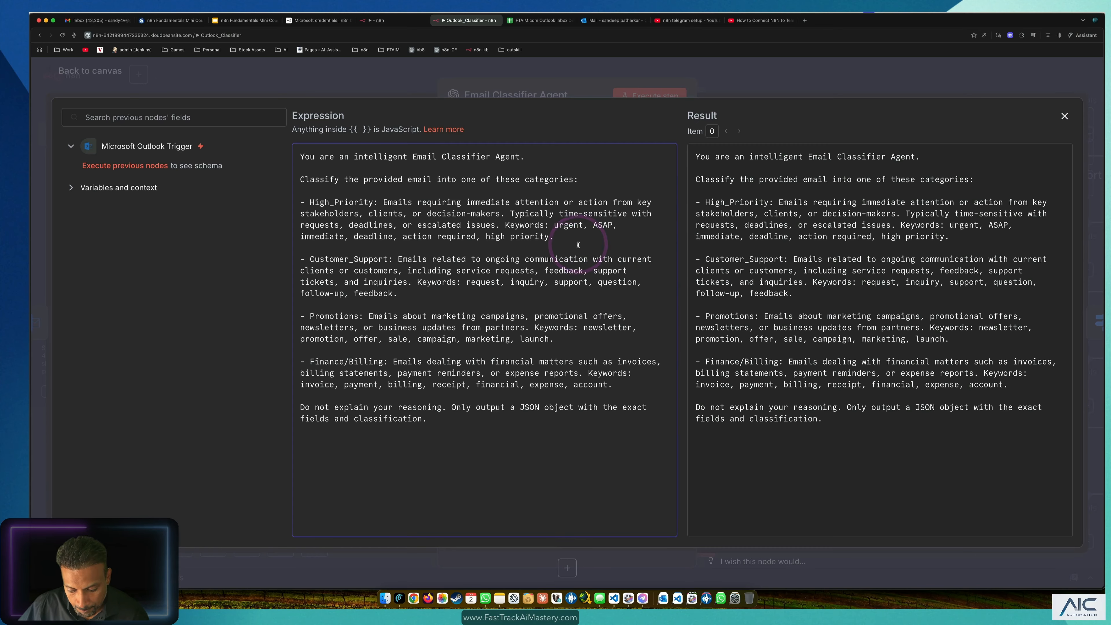
pyautogui.press('super+a')
pyautogui.press('super+c')
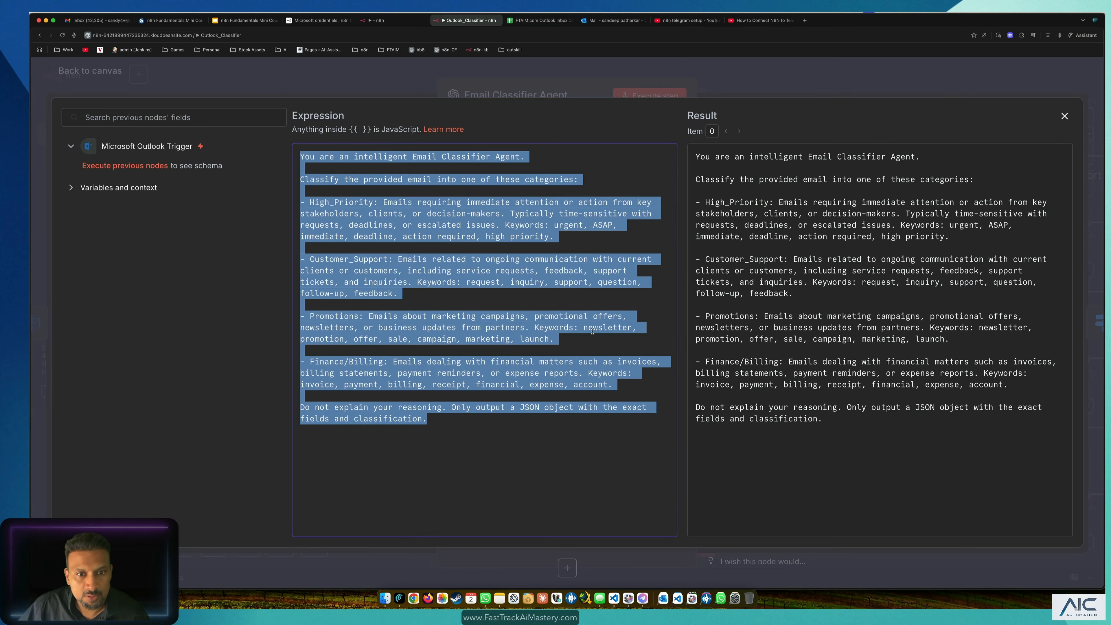
pyautogui.click(402, 20)
pyautogui.click(699, 325)
pyautogui.click(633, 393)
pyautogui.press('super+a')
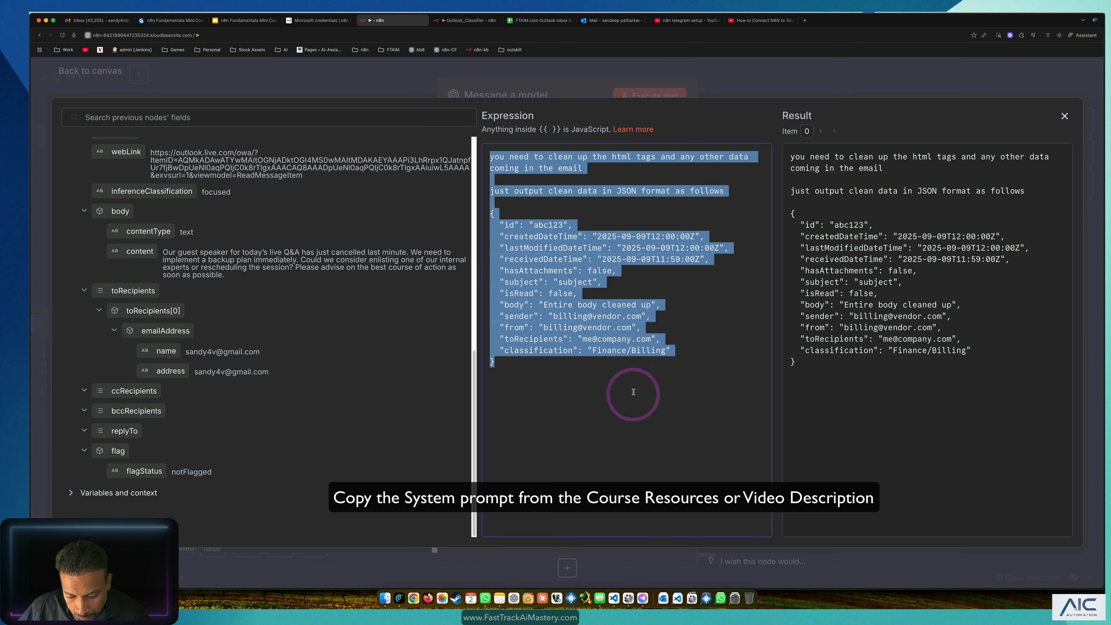
pyautogui.click(469, 20)
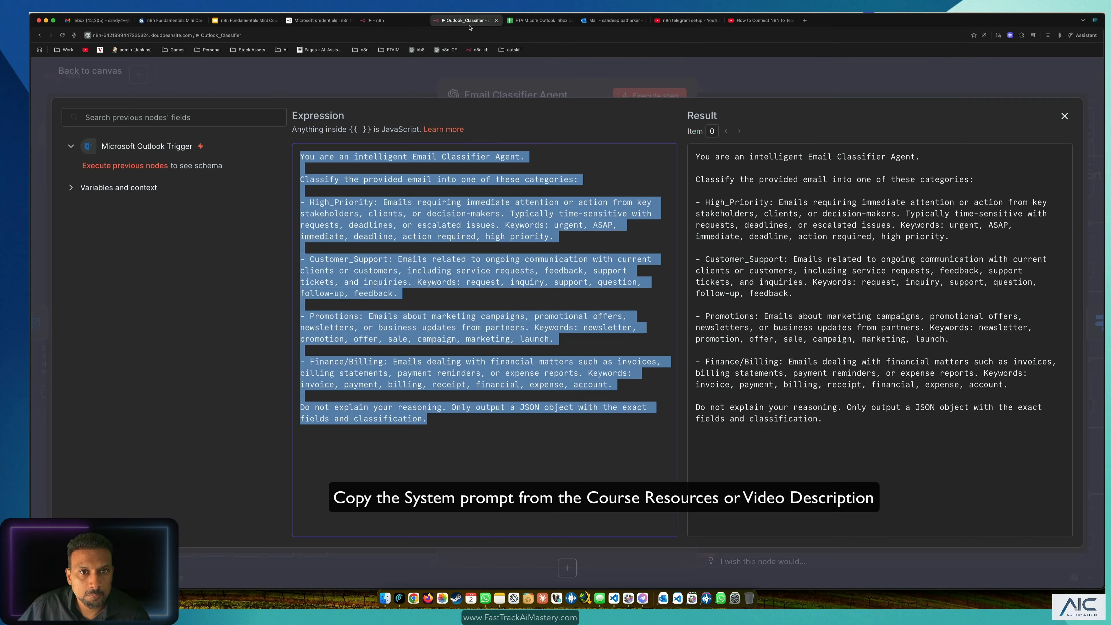
pyautogui.click(396, 20)
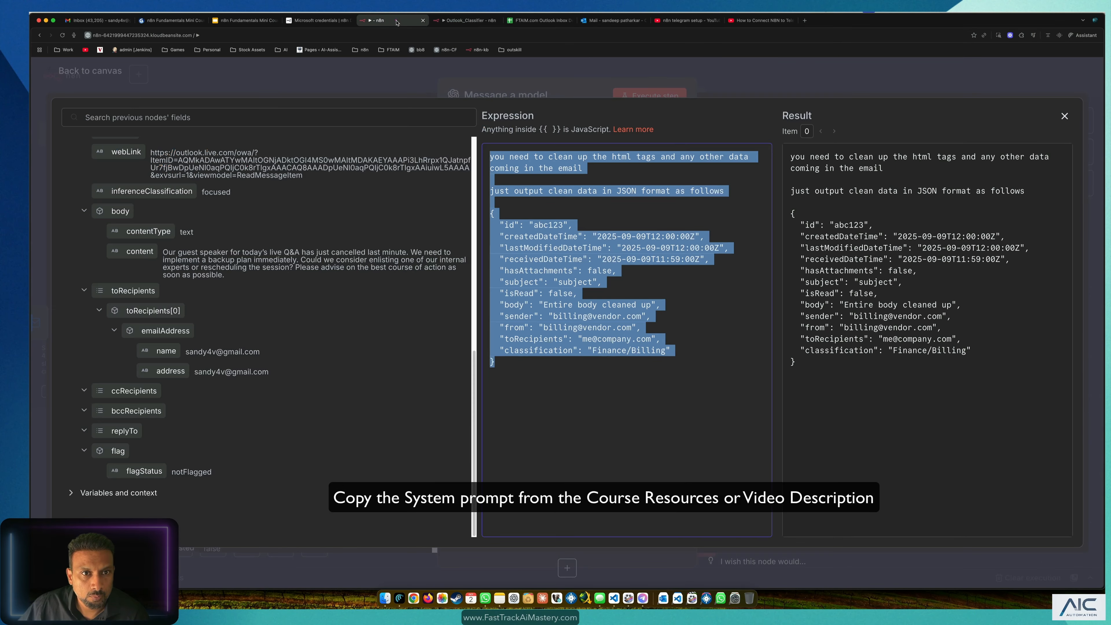
pyautogui.click(702, 314)
pyautogui.press('super+a')
pyautogui.press('super+v')
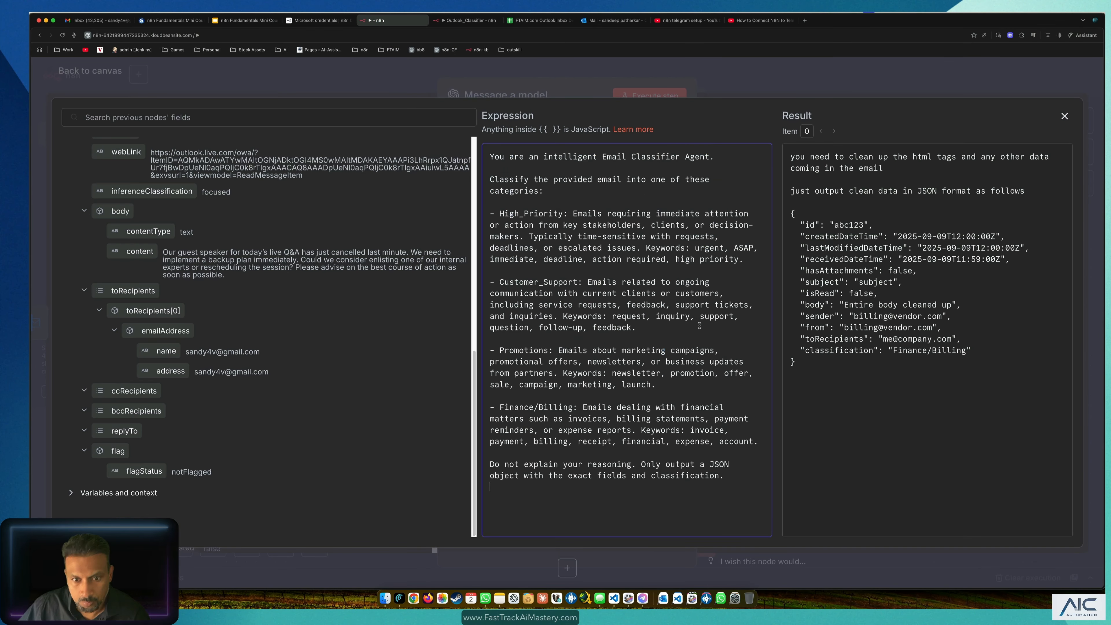
# Step: Review the pasted prompt's role sentence, classification instructions and High_Priority category description
pyautogui.moveTo(706, 164); pyautogui.dragTo(430, 138)
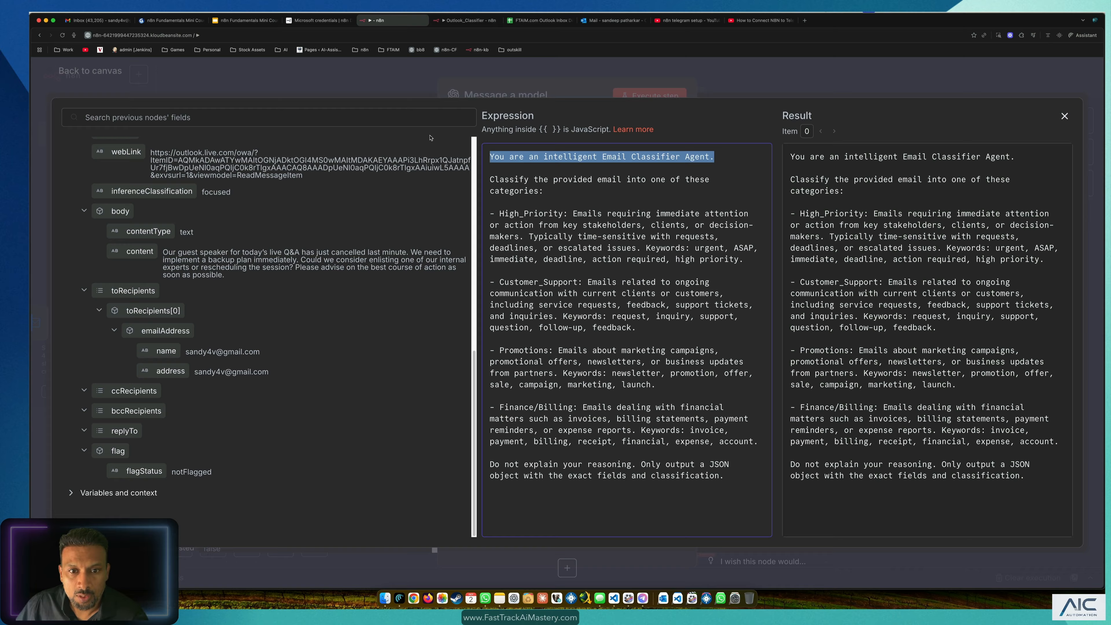
pyautogui.click(522, 160)
pyautogui.moveTo(715, 160); pyautogui.dragTo(470, 158)
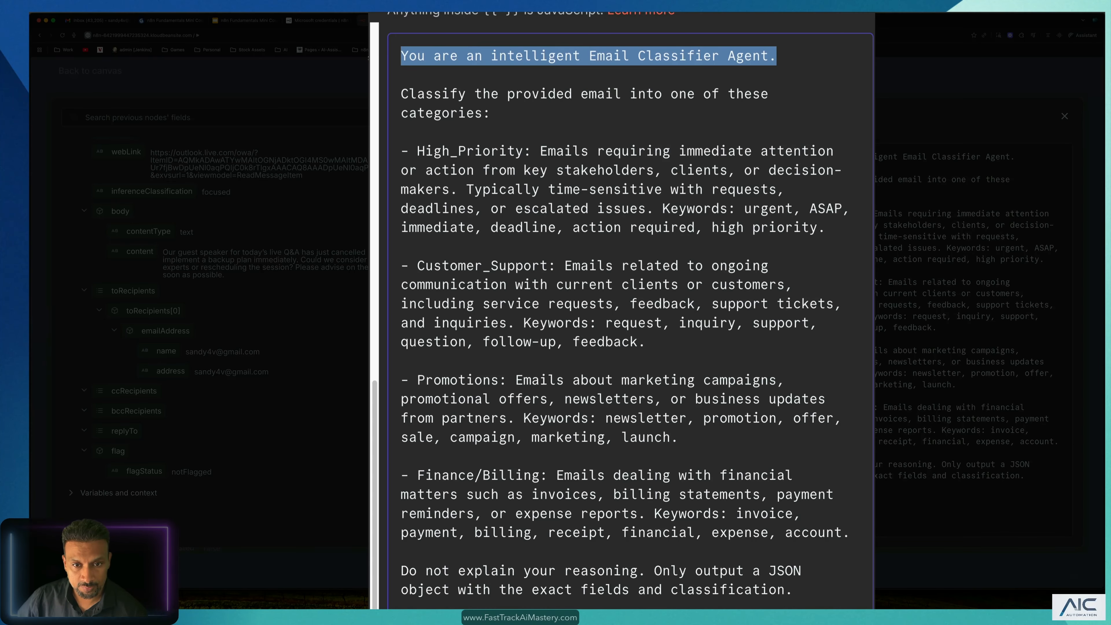
pyautogui.click(505, 115)
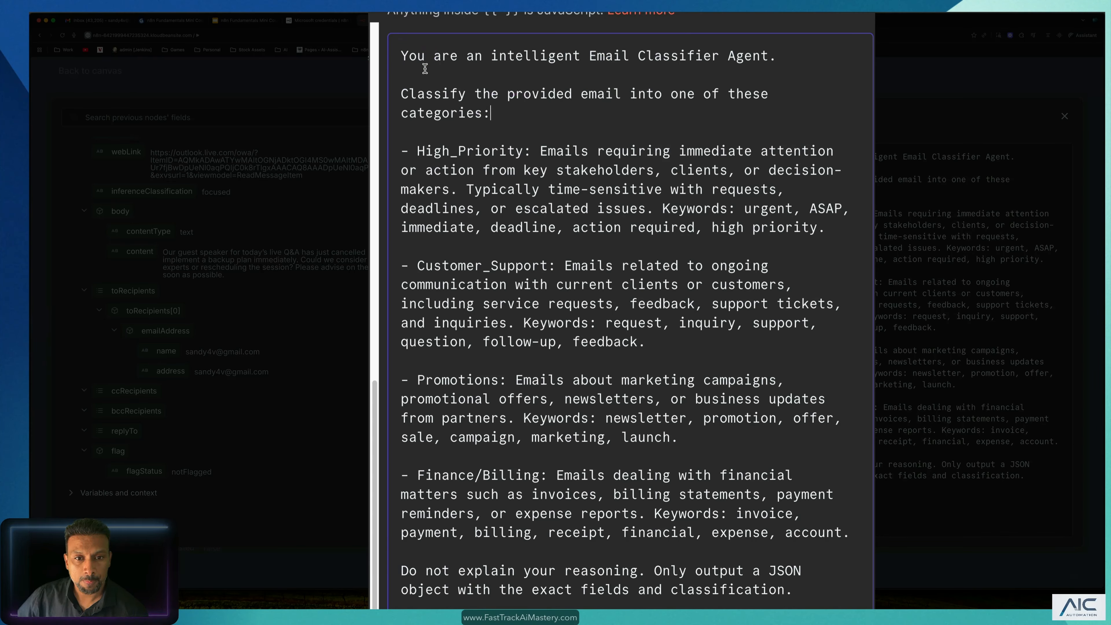
pyautogui.moveTo(402, 55); pyautogui.dragTo(773, 56)
pyautogui.moveTo(491, 114); pyautogui.dragTo(401, 93)
pyautogui.click(663, 112)
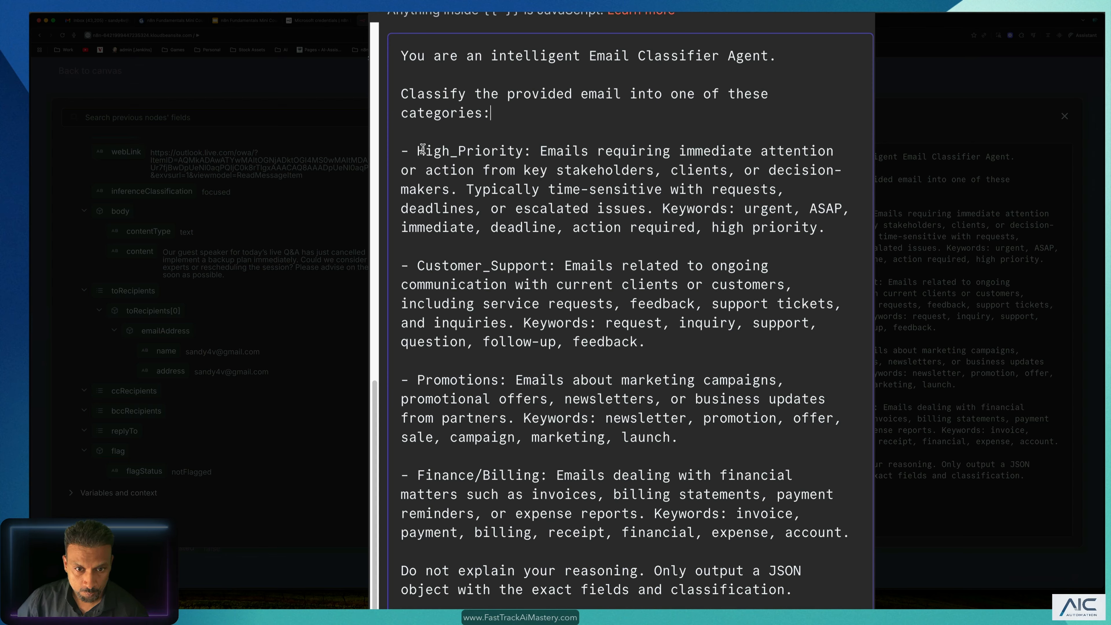
pyautogui.moveTo(421, 150); pyautogui.dragTo(811, 236)
pyautogui.click(690, 221)
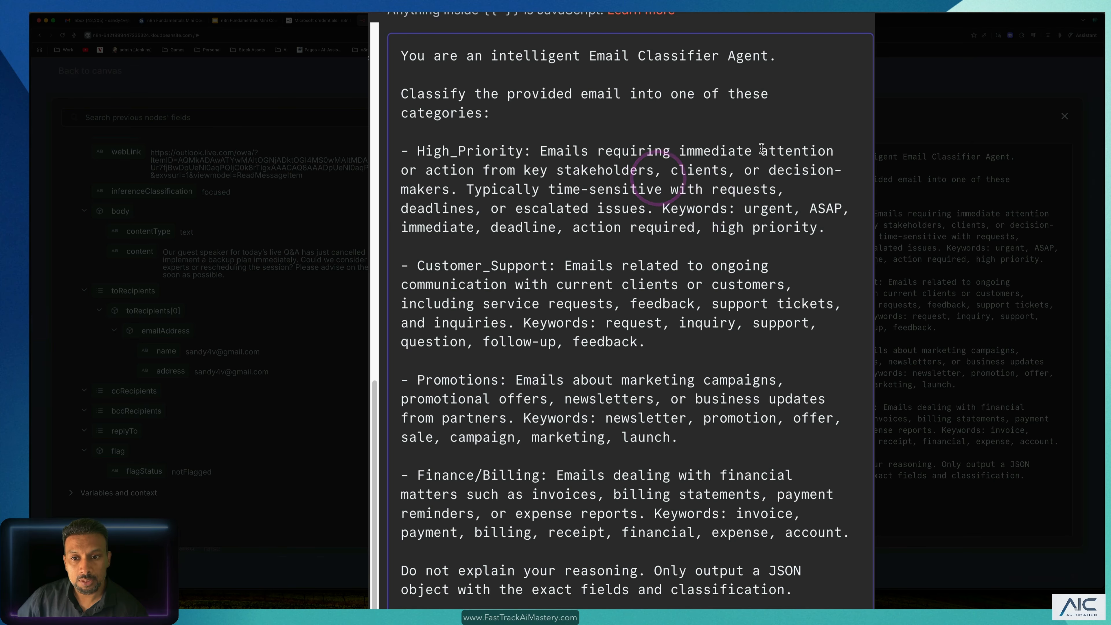
pyautogui.moveTo(835, 151); pyautogui.dragTo(656, 137)
pyautogui.click(484, 169)
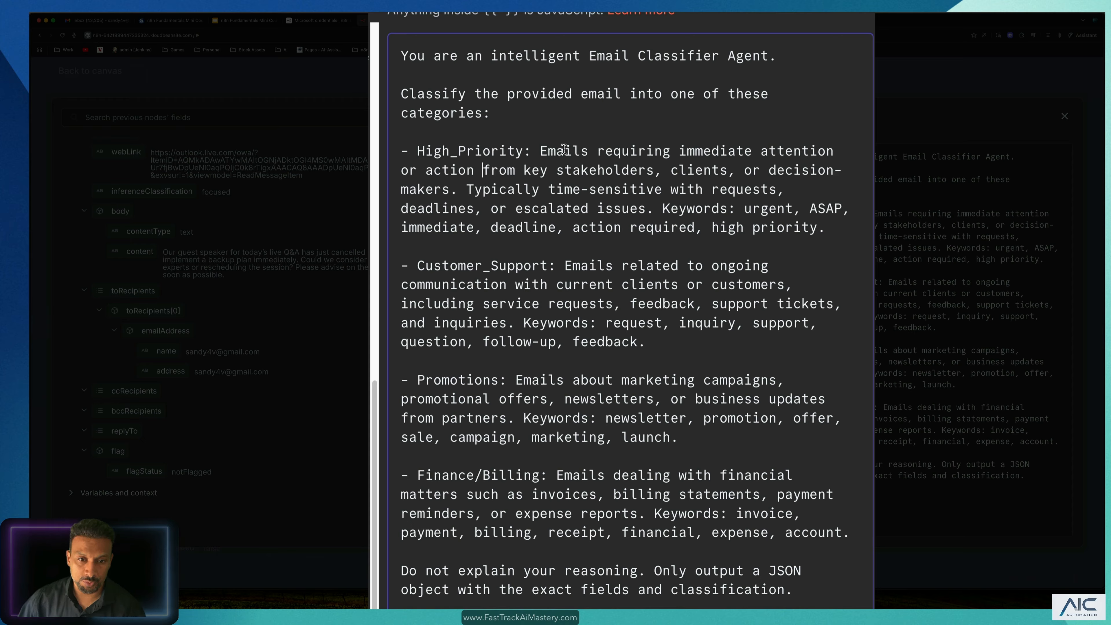
pyautogui.moveTo(663, 209); pyautogui.dragTo(791, 210)
pyautogui.click(751, 212)
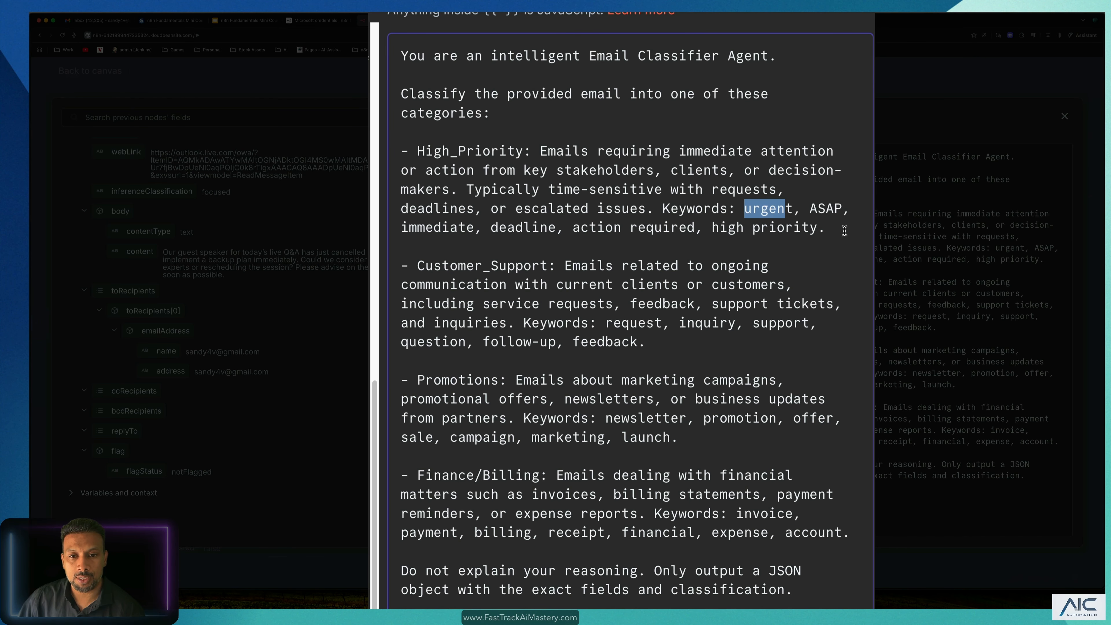
pyautogui.moveTo(839, 227); pyautogui.dragTo(407, 151)
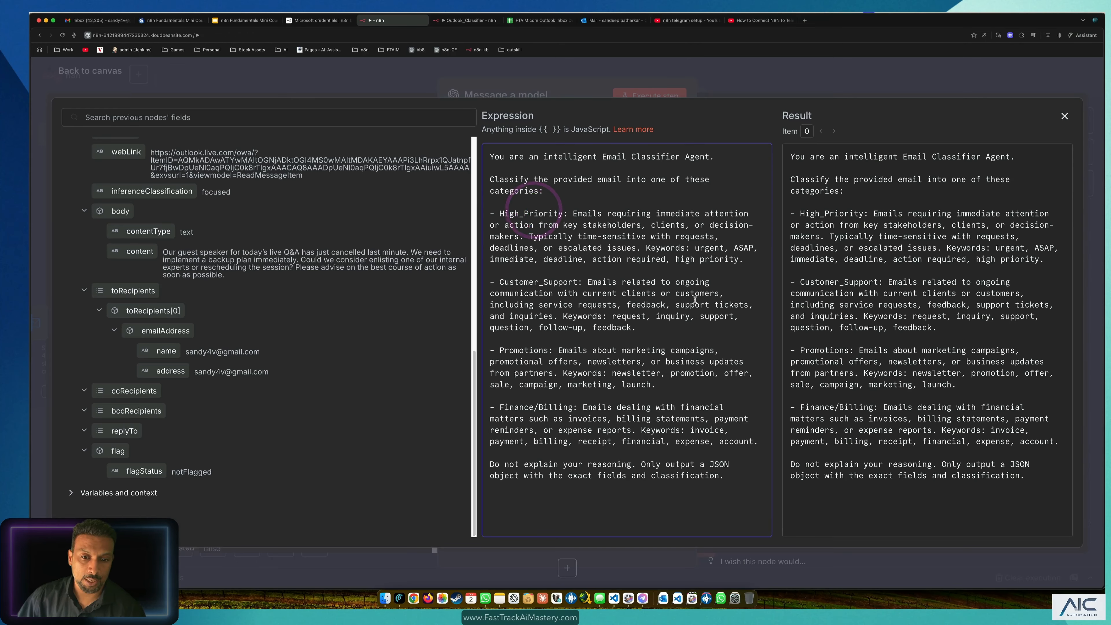
pyautogui.click(505, 281)
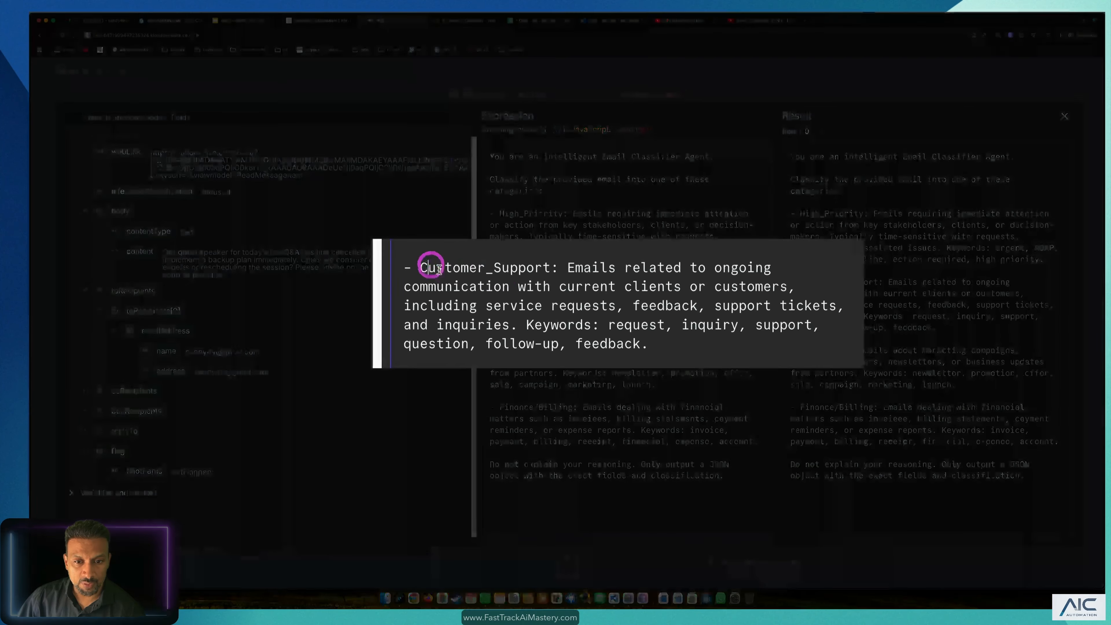
pyautogui.moveTo(531, 326); pyautogui.dragTo(706, 353)
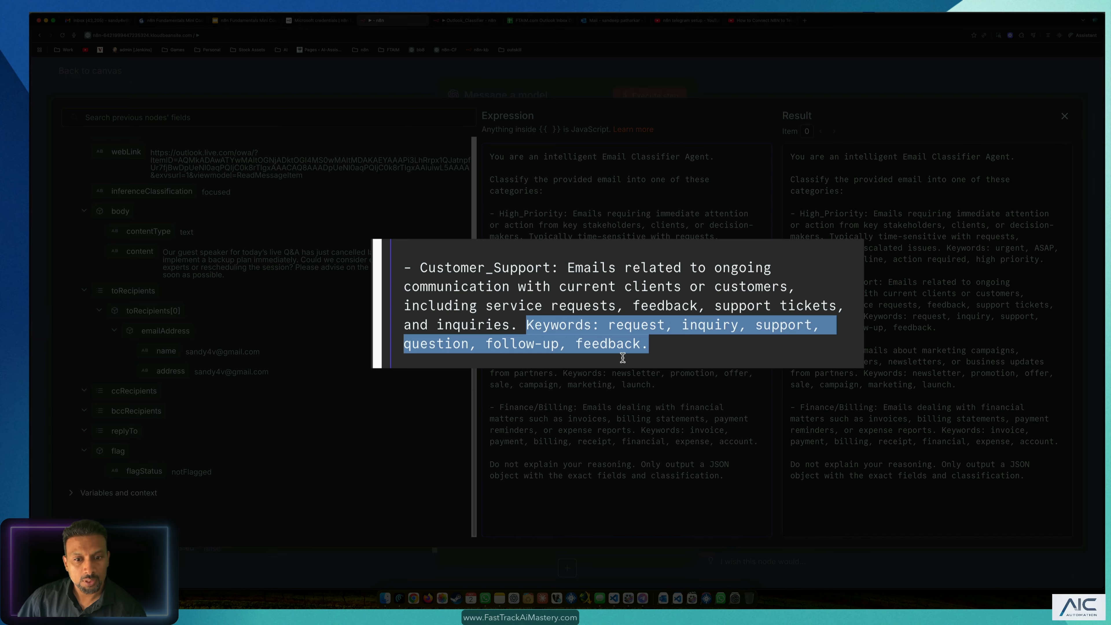
pyautogui.click(666, 344)
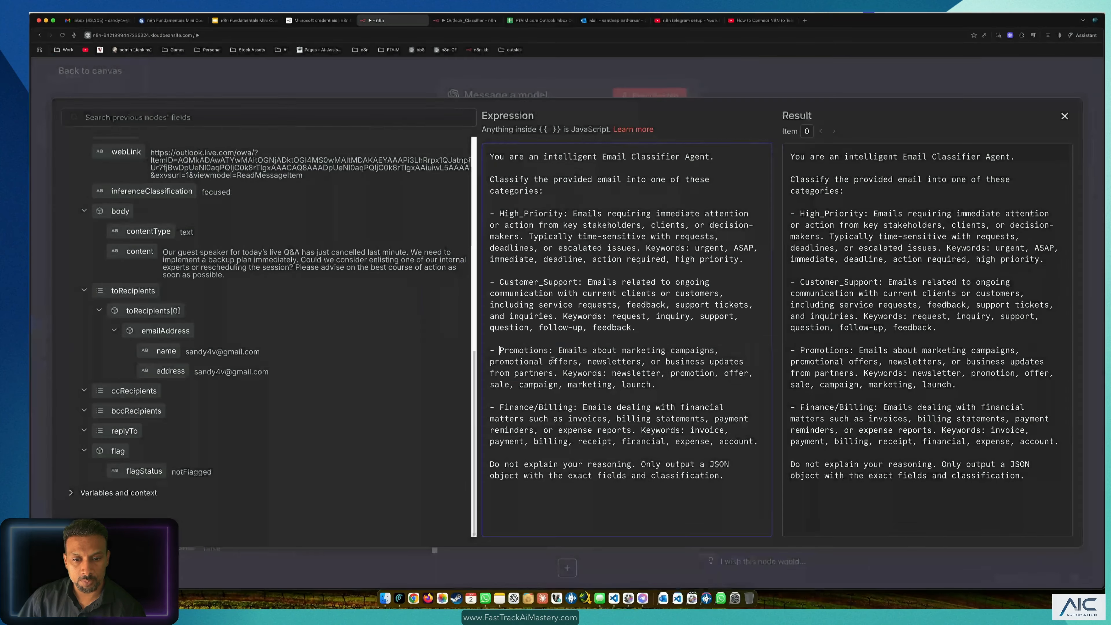
pyautogui.moveTo(500, 351); pyautogui.dragTo(699, 385)
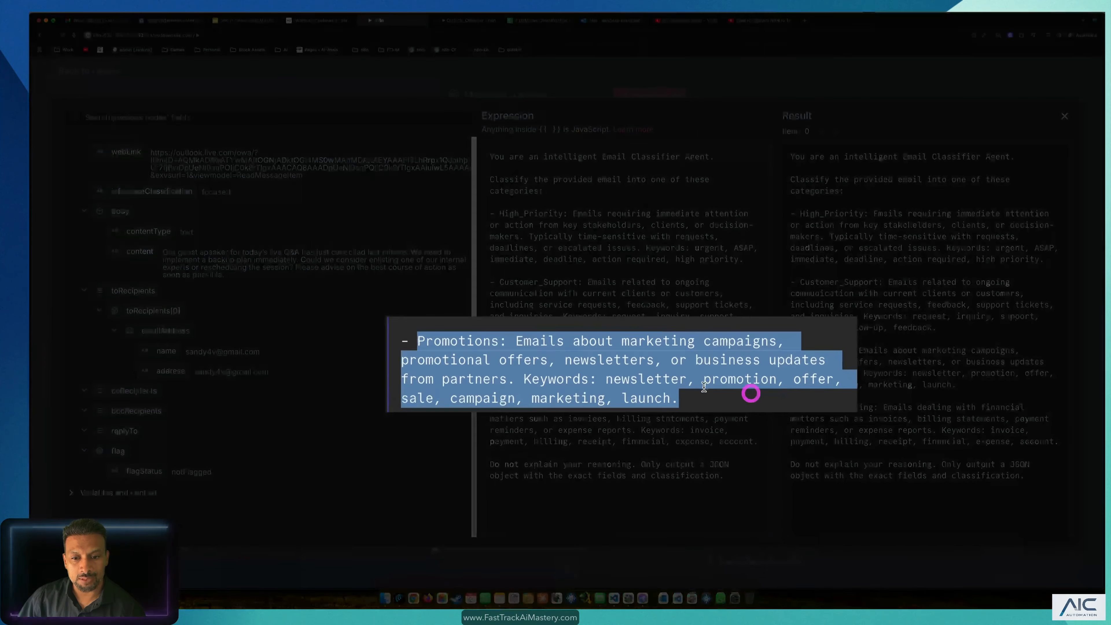
pyautogui.click(707, 390)
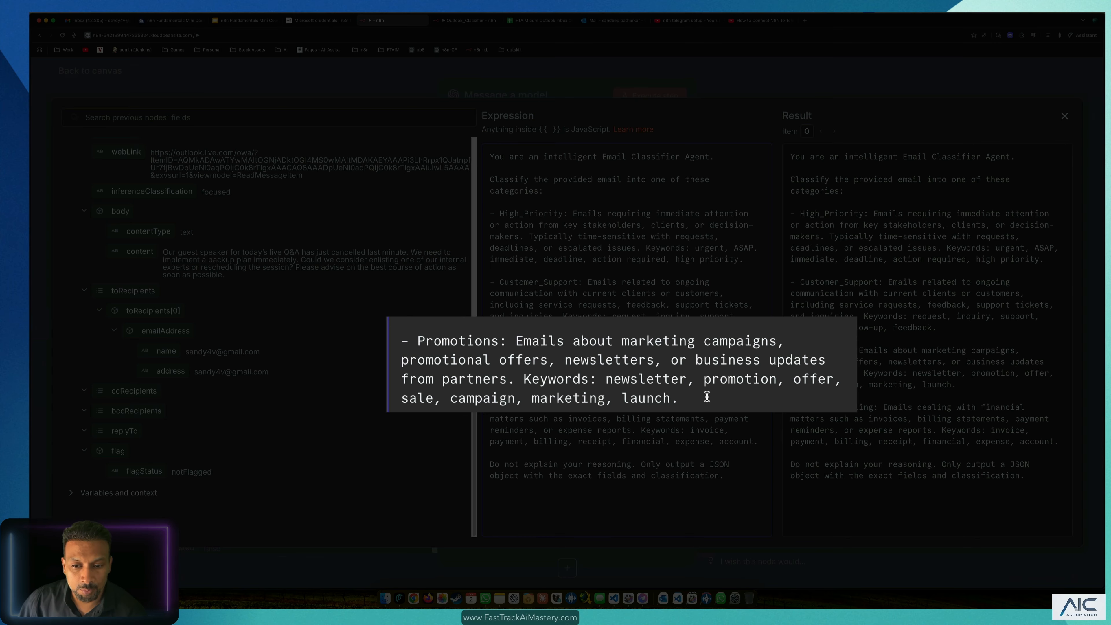
pyautogui.moveTo(706, 399); pyautogui.dragTo(402, 341)
pyautogui.click(530, 419)
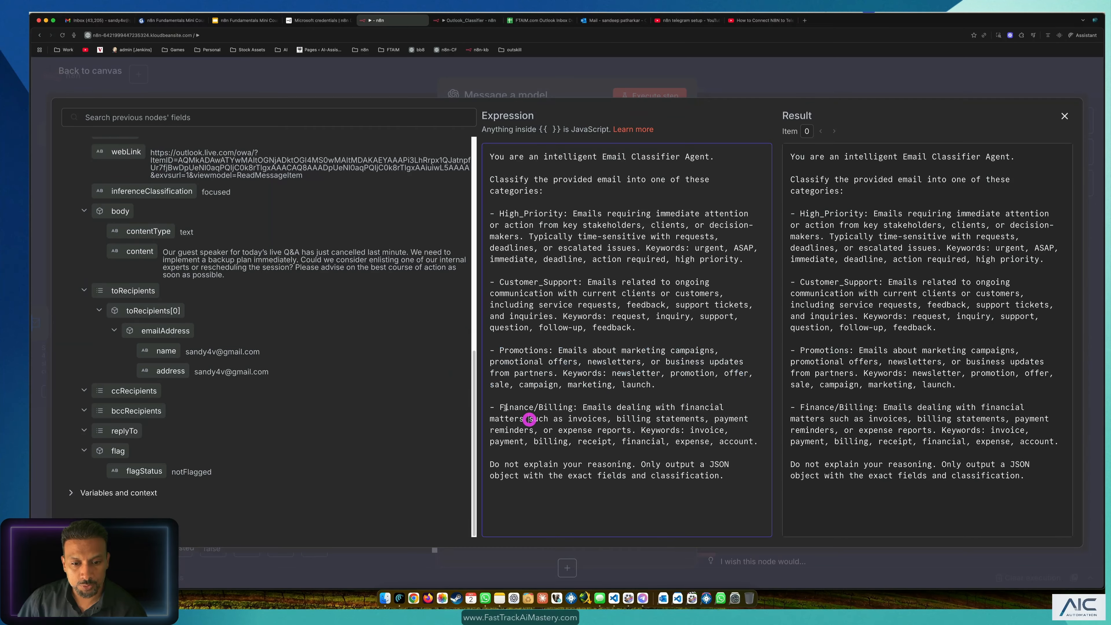
pyautogui.moveTo(500, 408); pyautogui.dragTo(579, 409)
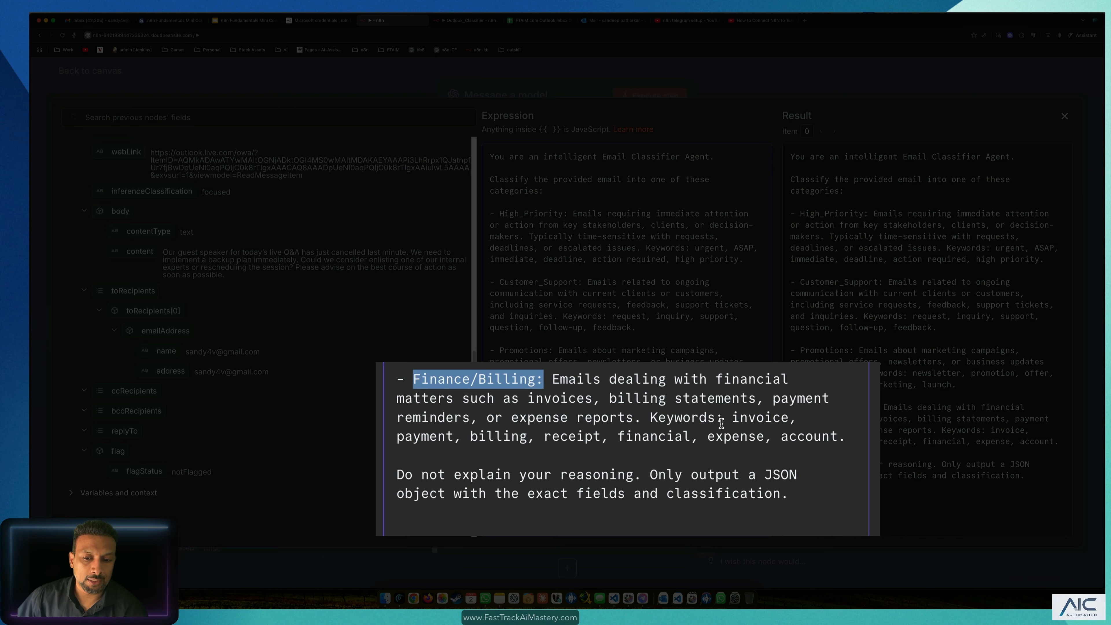
pyautogui.click(738, 420)
pyautogui.click(428, 442)
pyautogui.click(495, 441)
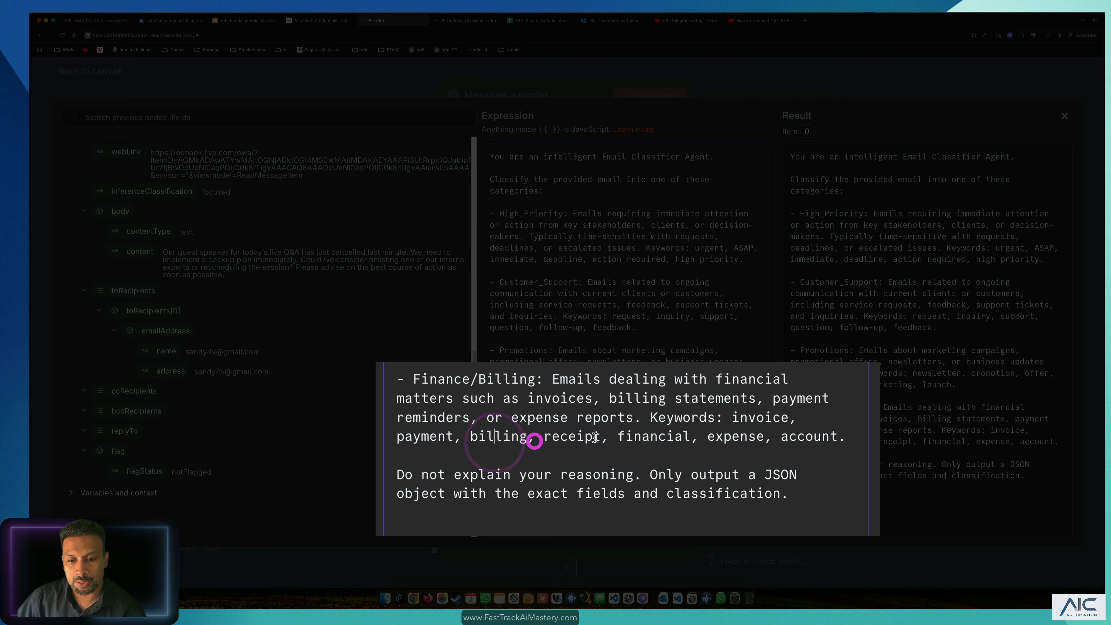
pyautogui.tripleClick(843, 437)
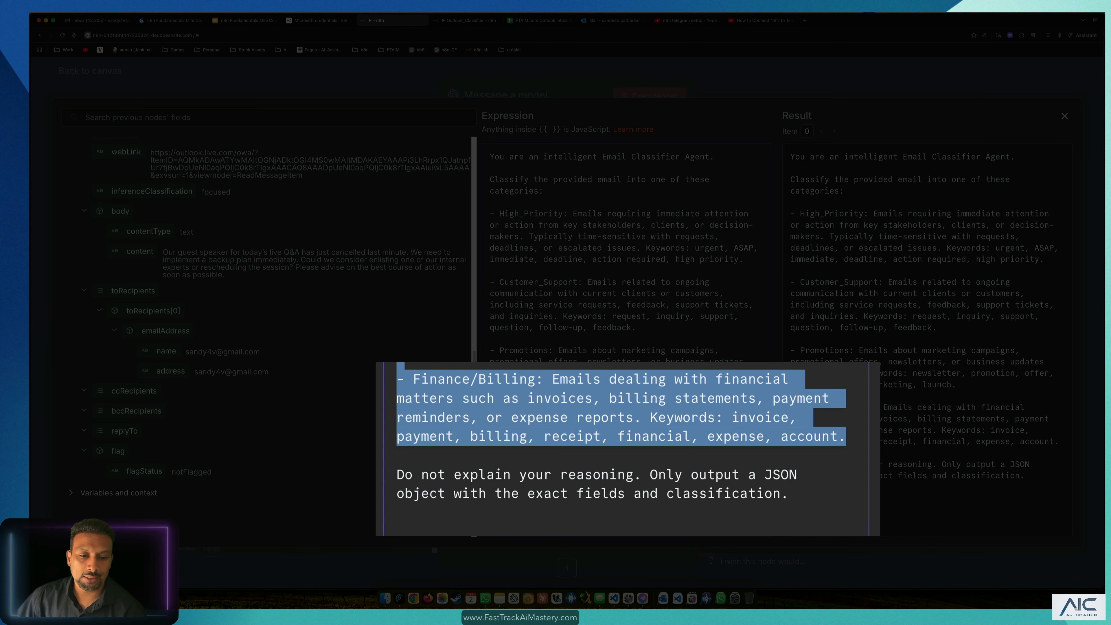
pyautogui.click(411, 371)
pyautogui.click(495, 379)
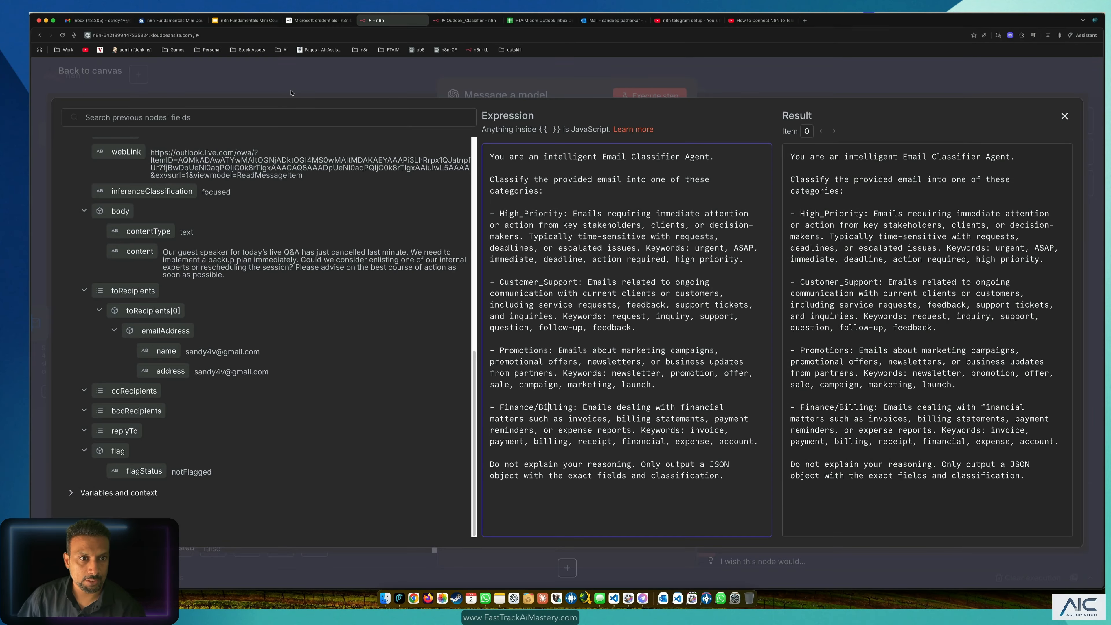
# Step: Close the prompt editor and return to the reference Email Classifier workflow
pyautogui.click(291, 93)
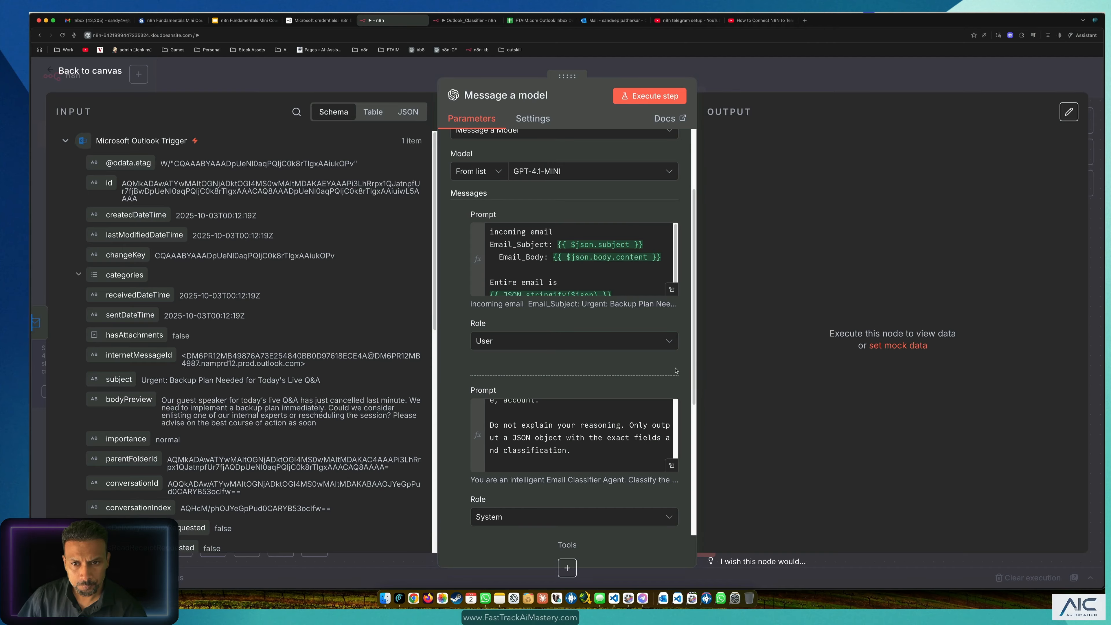
pyautogui.click(459, 21)
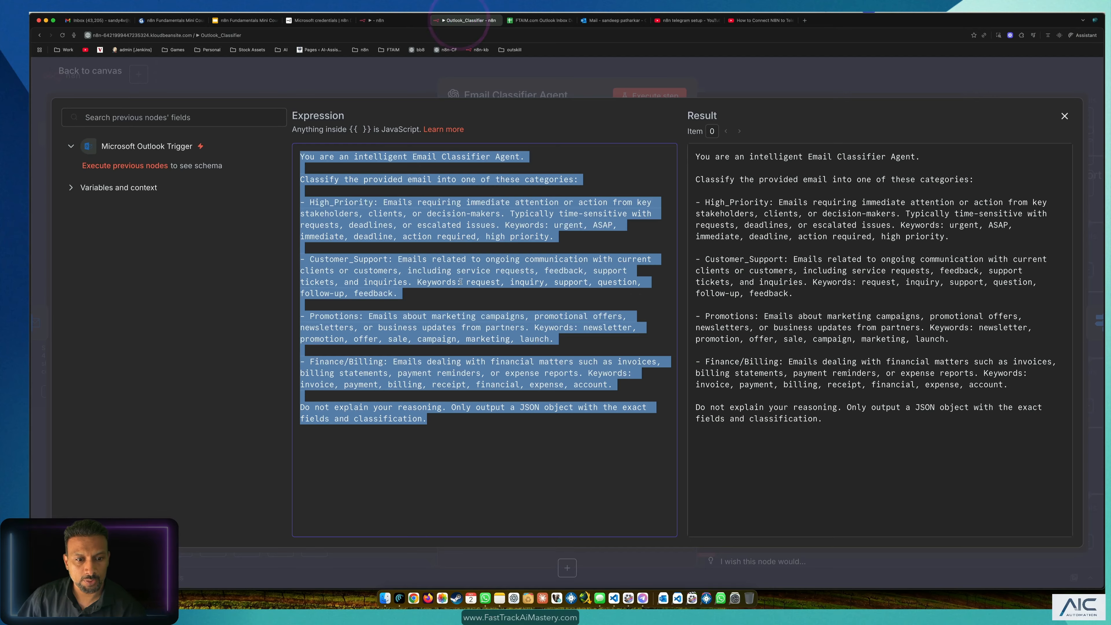
pyautogui.click(339, 80)
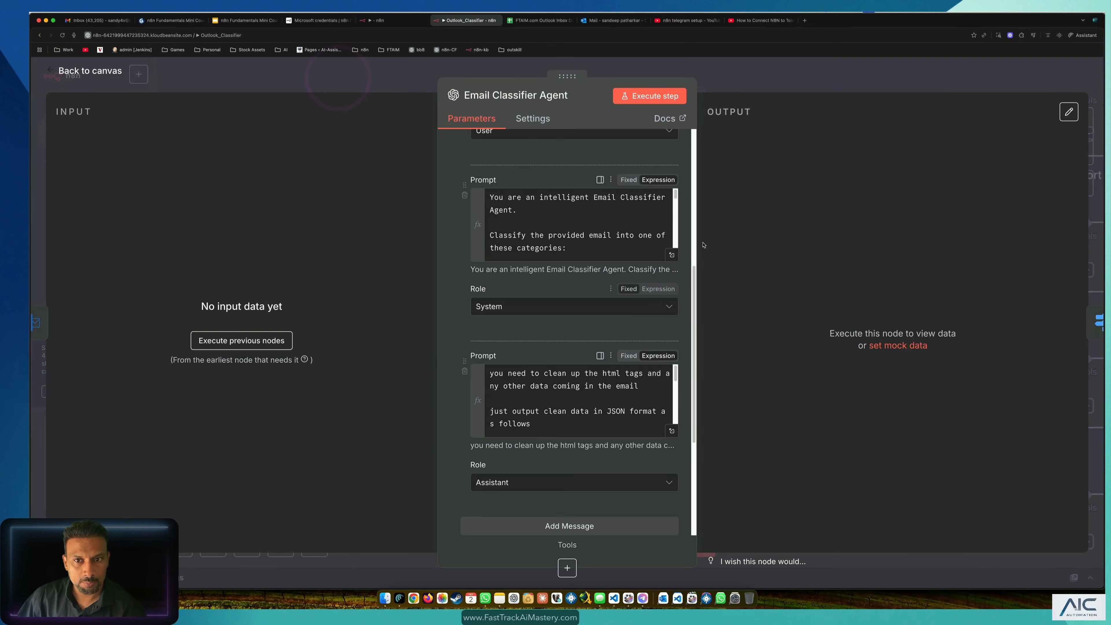
# Step: Run the Email Classifier Agent step and check its output JSON shows High_Priority
pyautogui.click(640, 97)
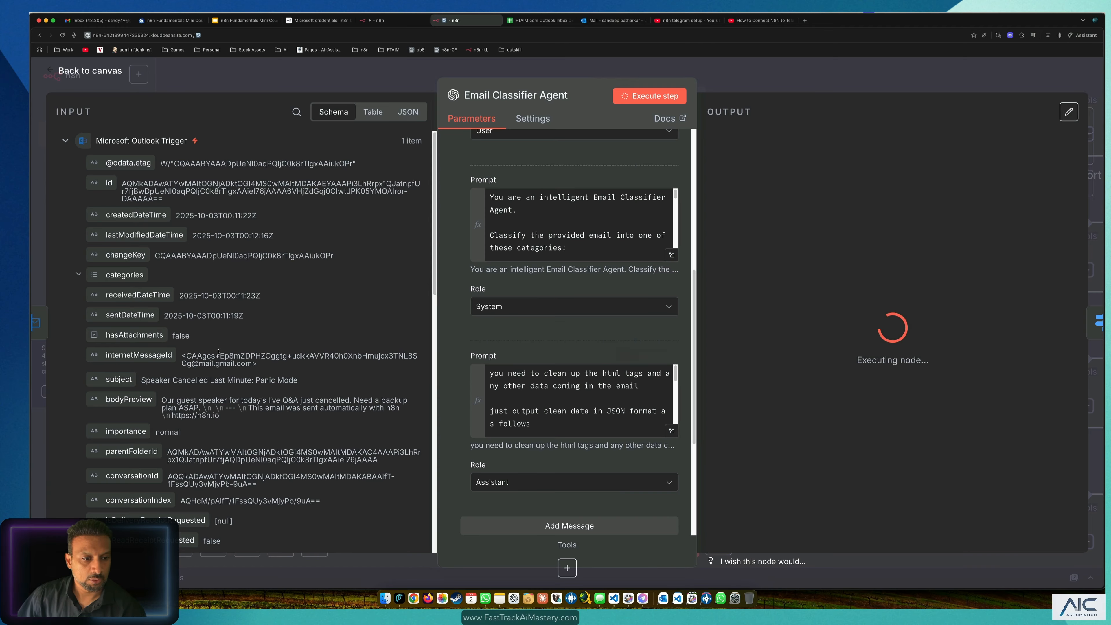
pyautogui.scroll(-7, 847, 328)
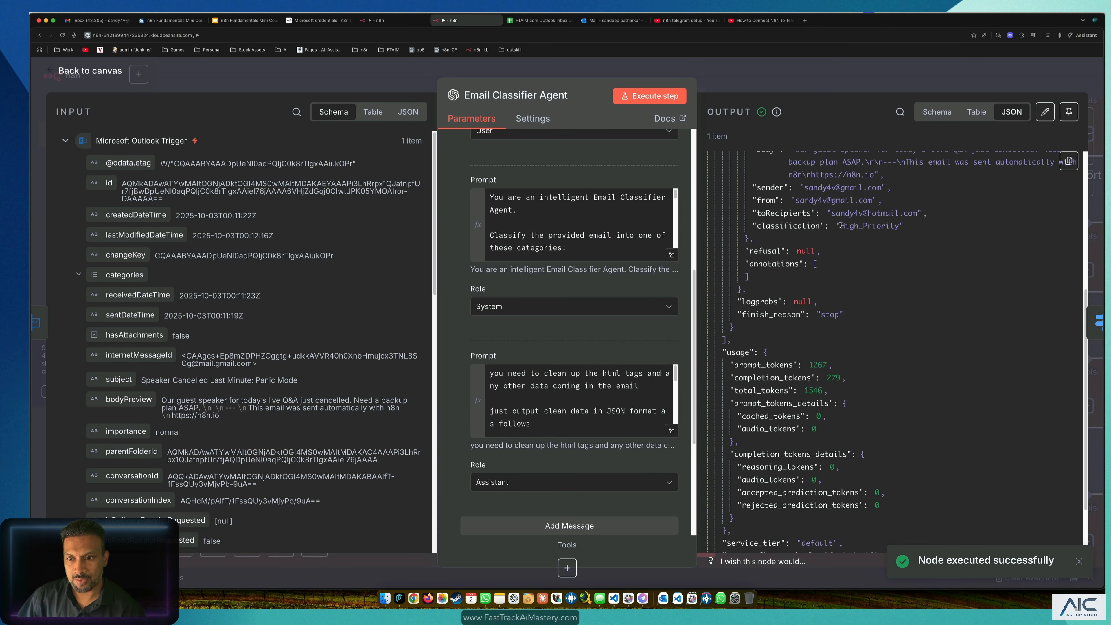
pyautogui.doubleClick(840, 224)
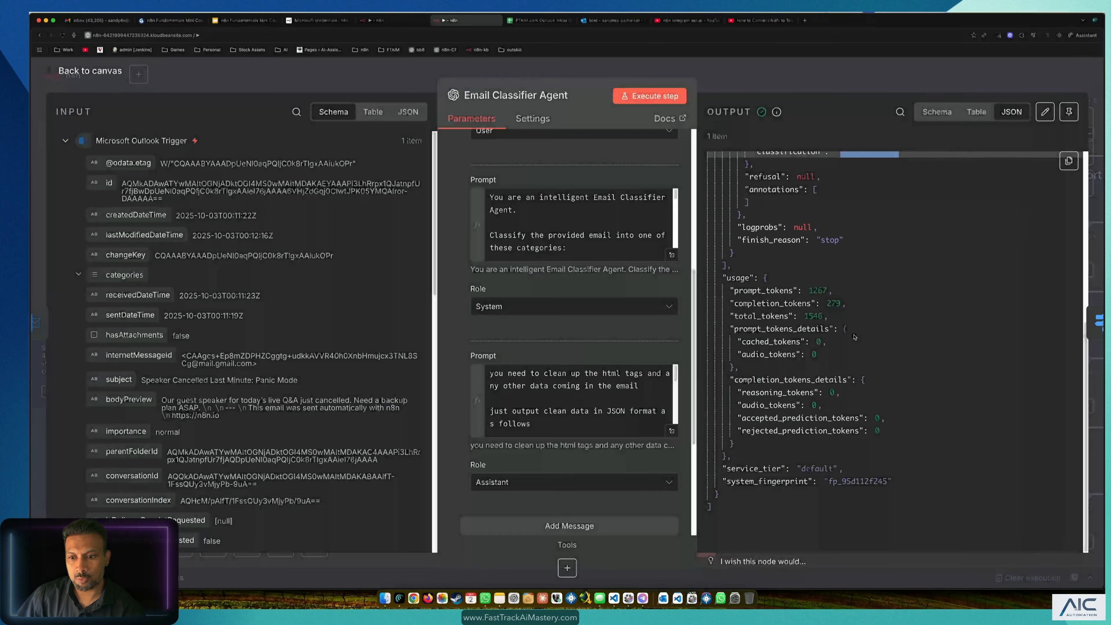
pyautogui.scroll(7, 855, 331)
pyautogui.scroll(-2, 857, 329)
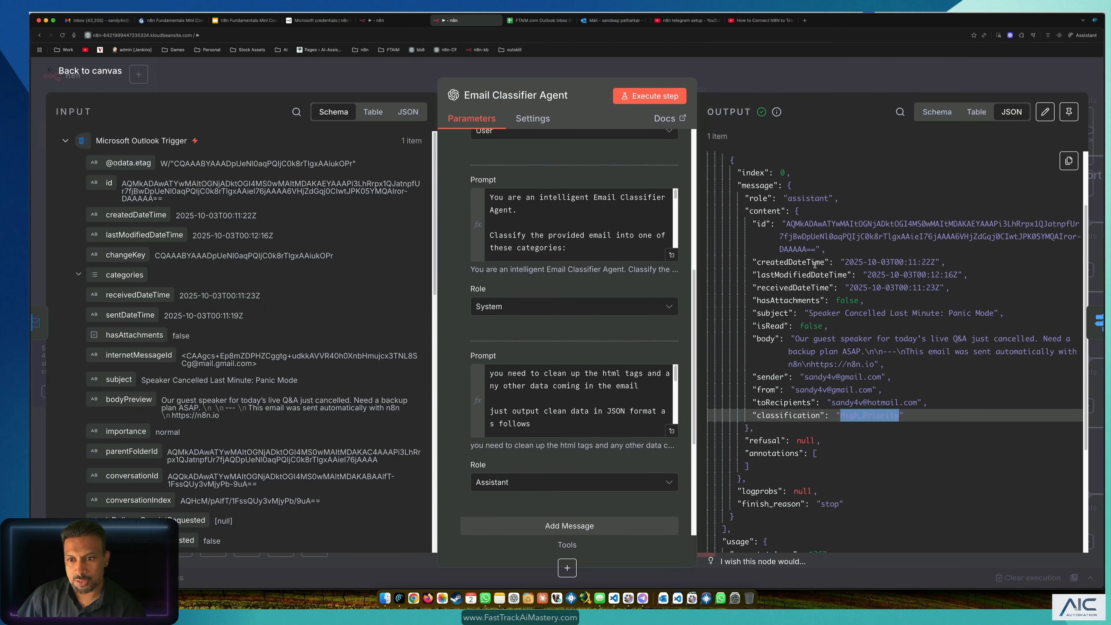
pyautogui.scroll(2, 814, 264)
pyautogui.scroll(-8, 820, 284)
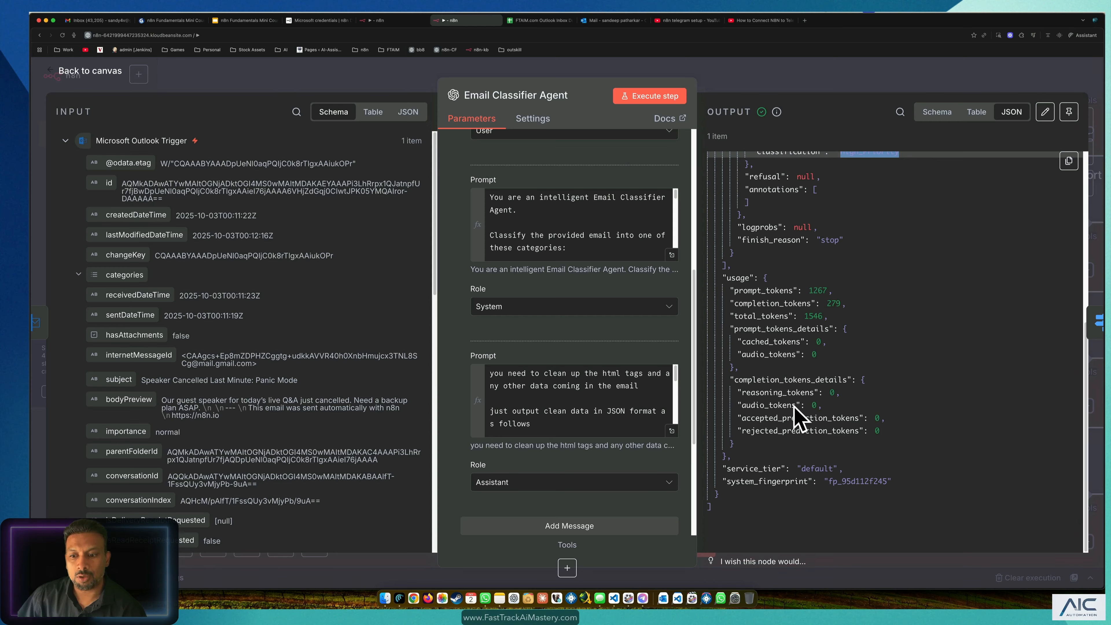
pyautogui.scroll(6, 794, 406)
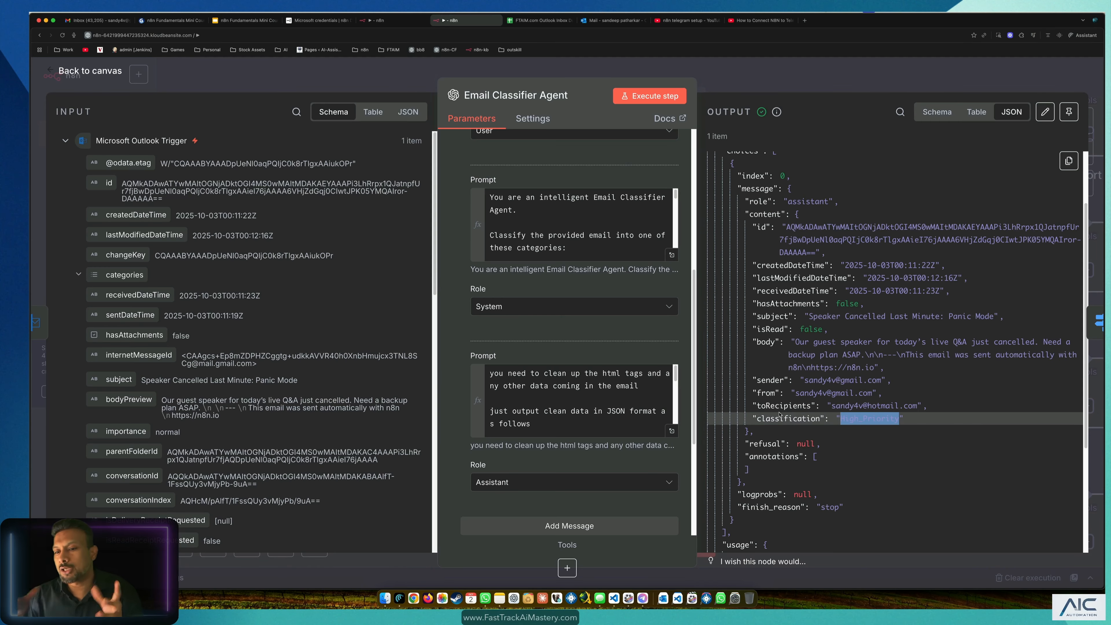
pyautogui.scroll(-6, 782, 363)
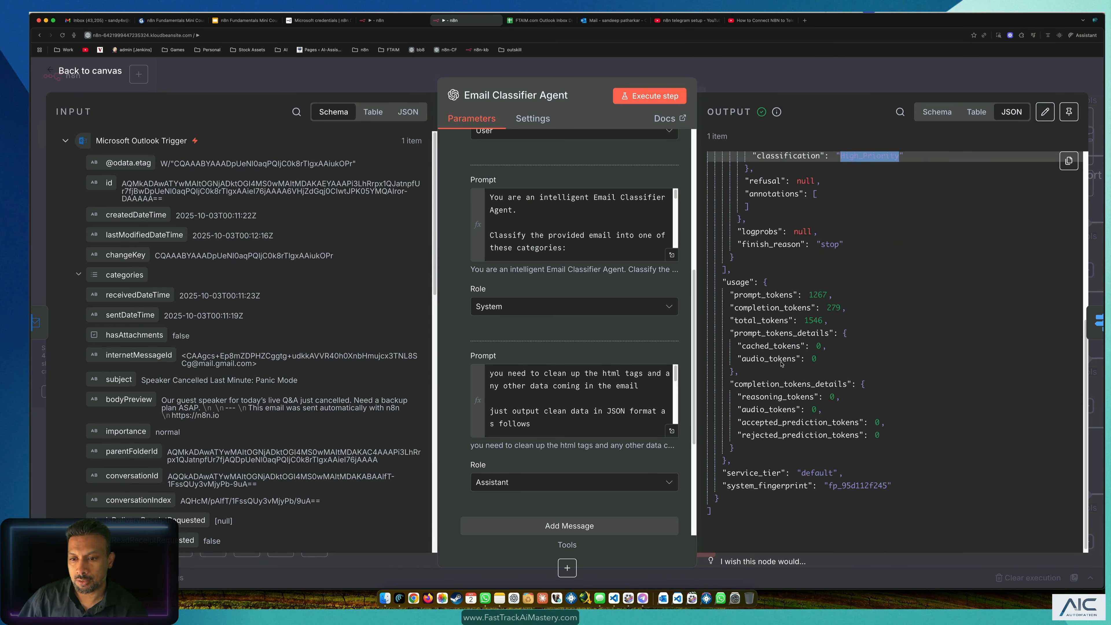
pyautogui.scroll(3, 786, 361)
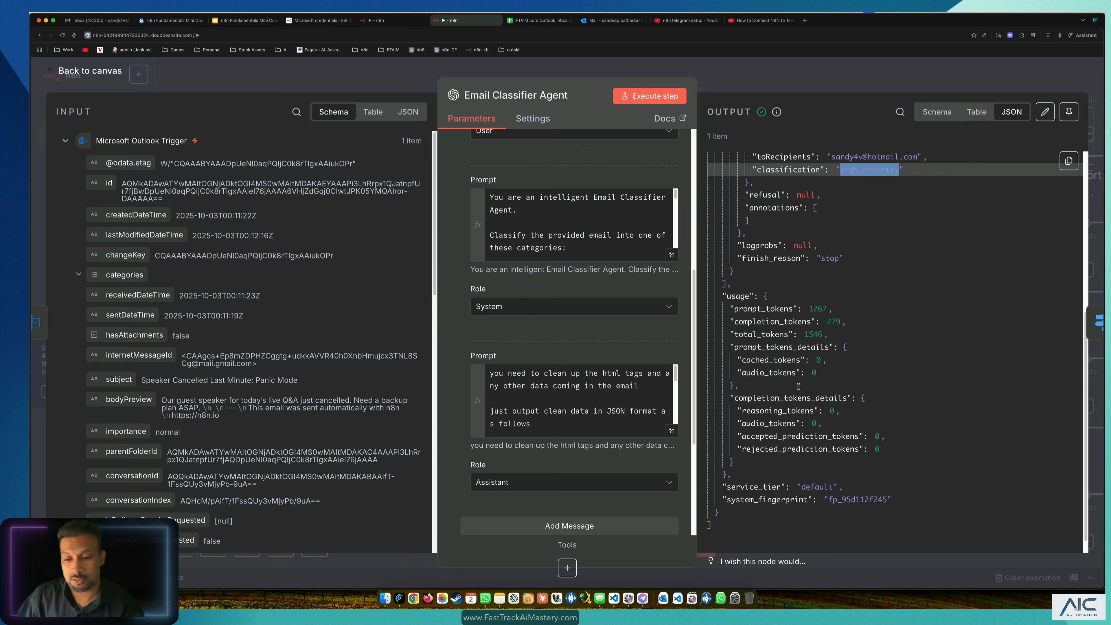
# Step: Return to the canvas and reopen the Email Classifier Agent node's settings
pyautogui.click(360, 85)
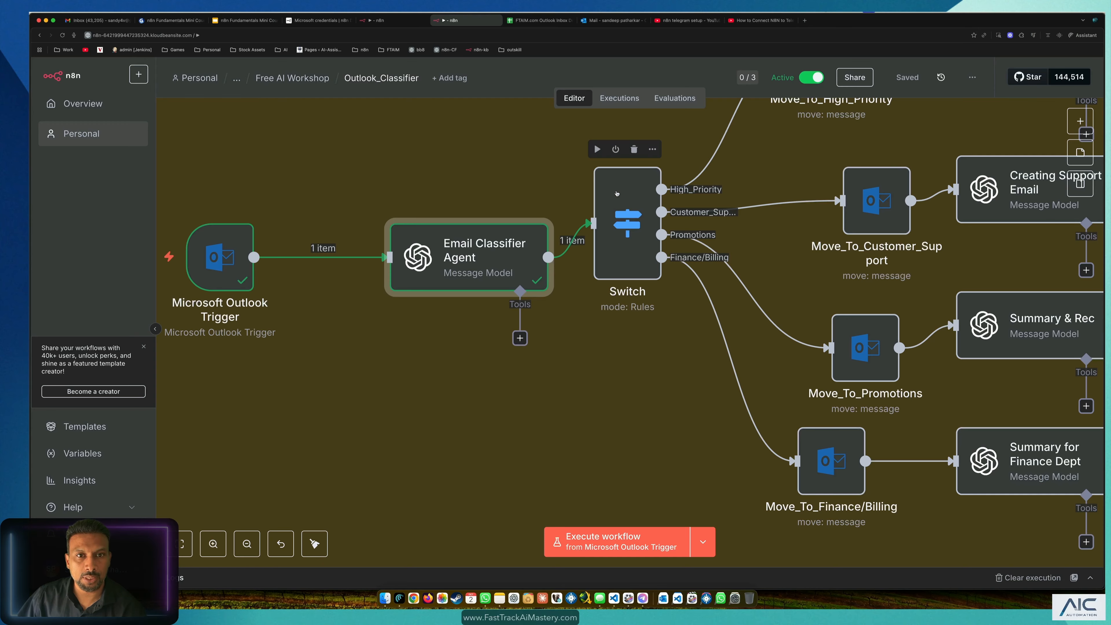
pyautogui.doubleClick(411, 284)
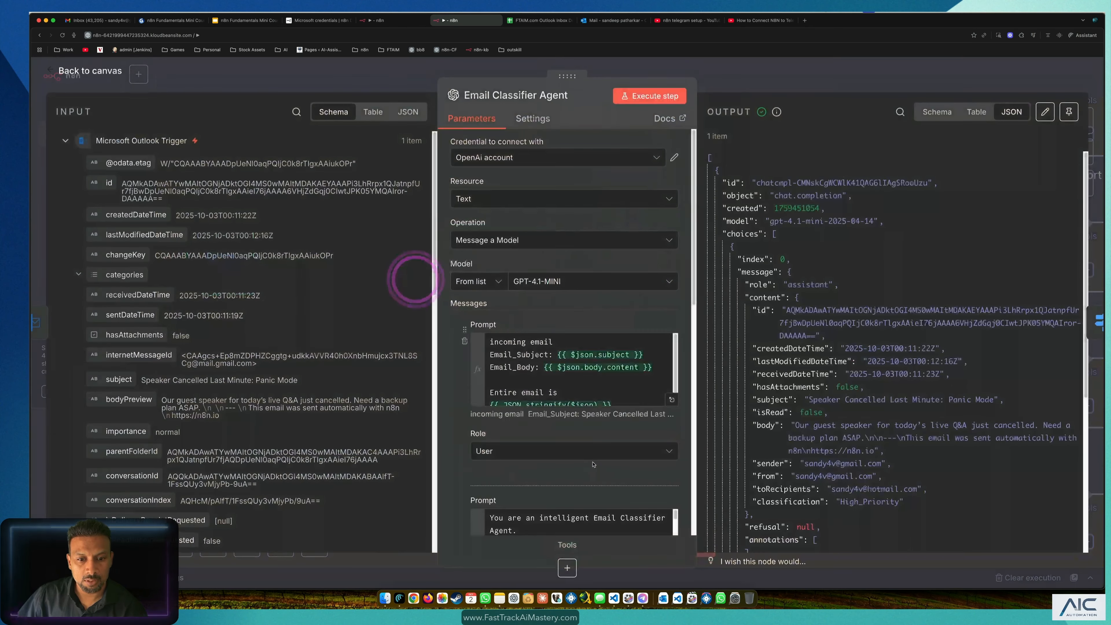
pyautogui.scroll(-5, 598, 462)
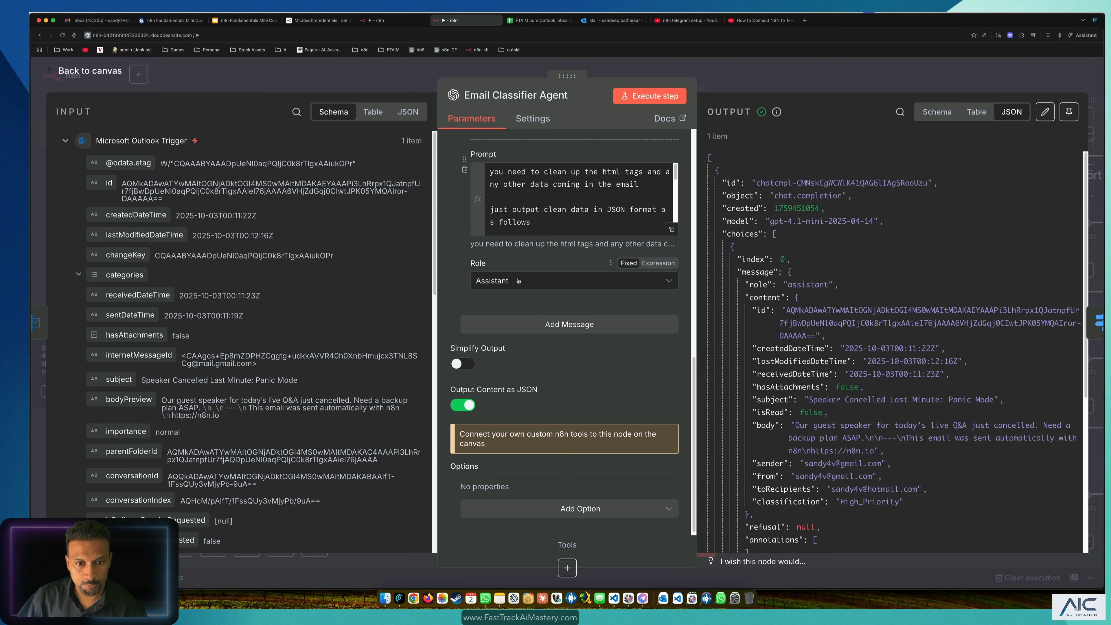
pyautogui.scroll(6, 519, 289)
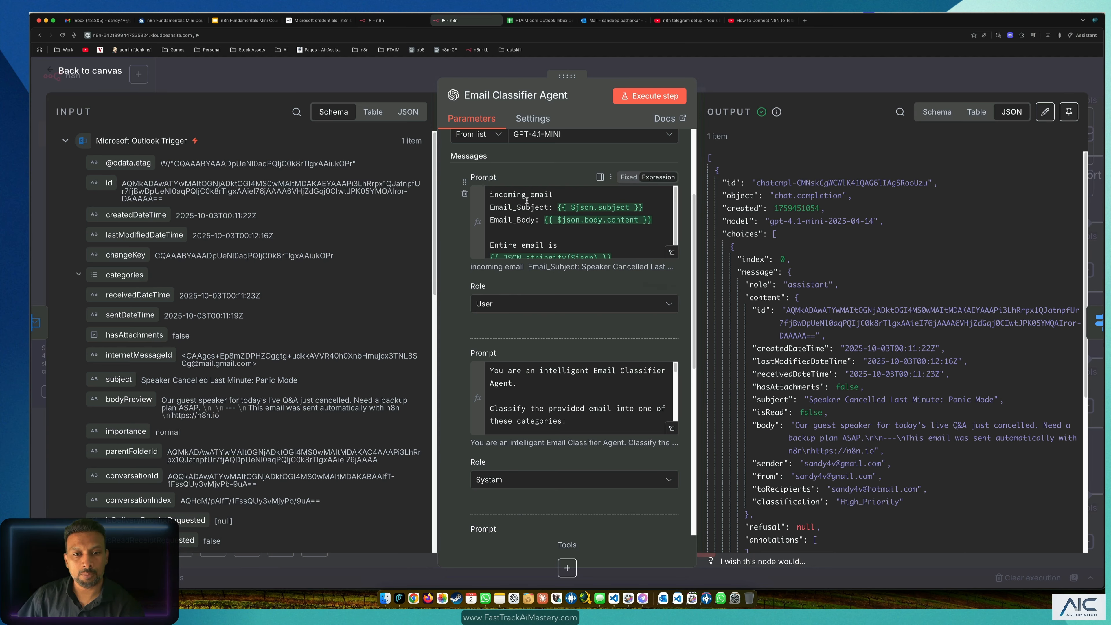
# Step: Review the user prompt preview and the classifier system prompt's category rules
pyautogui.click(635, 226)
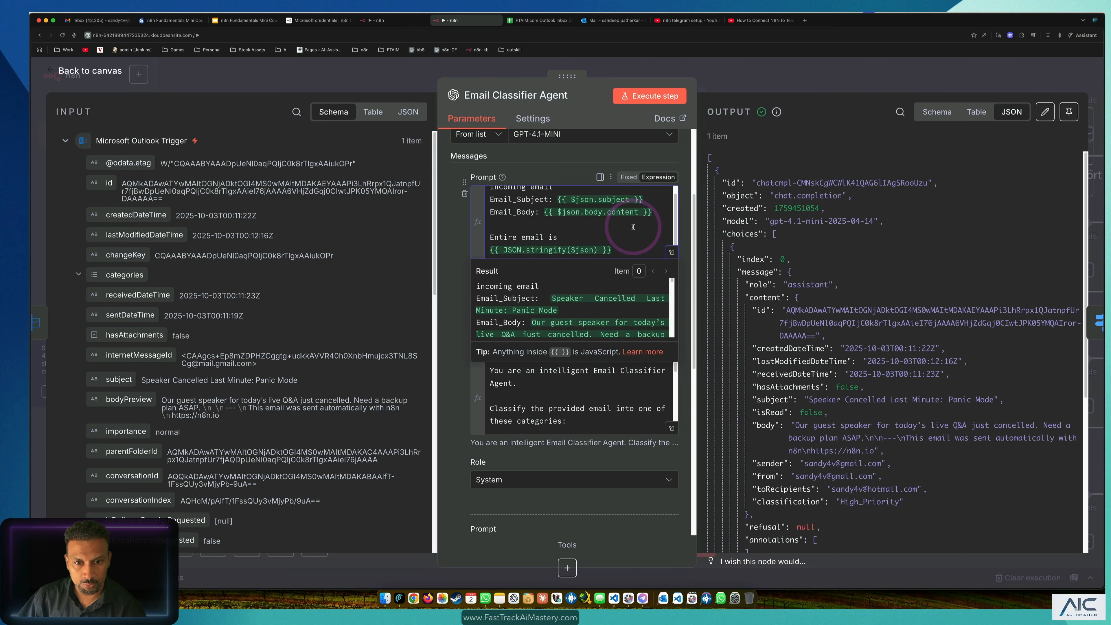
pyautogui.click(452, 241)
pyautogui.scroll(-1, 531, 365)
pyautogui.click(534, 367)
pyautogui.scroll(-2, 589, 391)
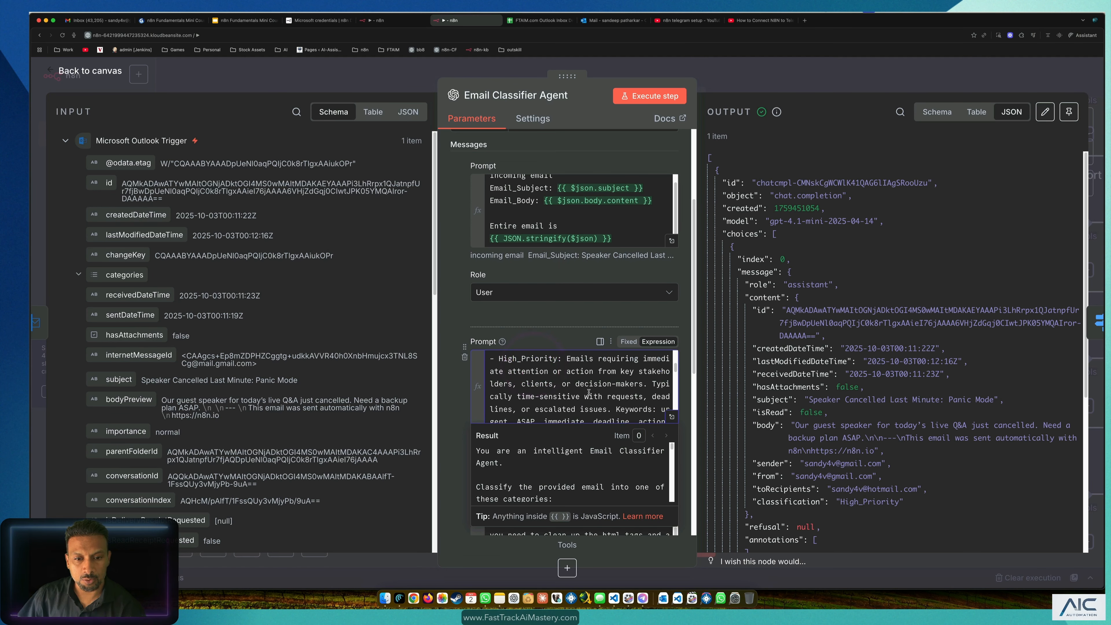
pyautogui.click(449, 347)
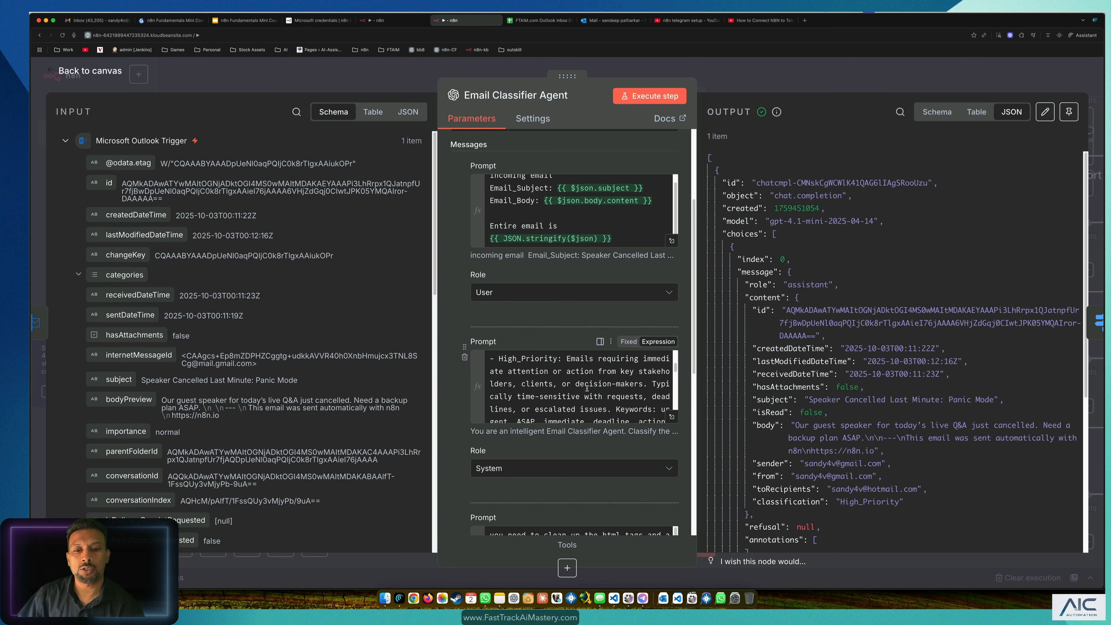
# Step: Open the Assistant cleanup prompt in the full expression editor
pyautogui.scroll(-1, 587, 388)
pyautogui.scroll(-6, 587, 388)
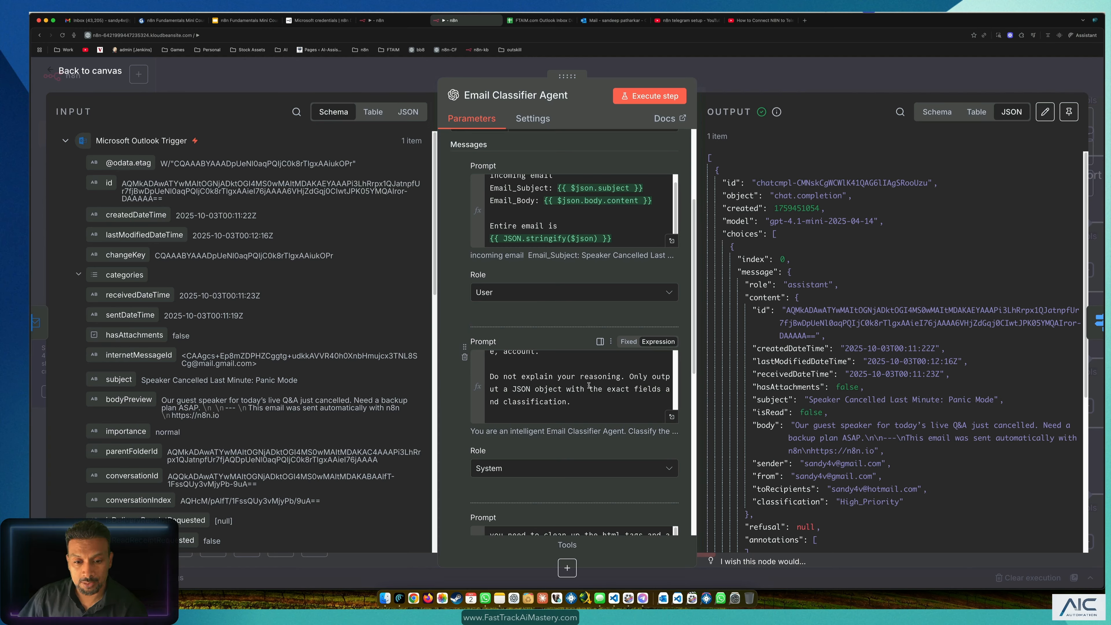
pyautogui.scroll(-1, 589, 385)
pyautogui.click(446, 406)
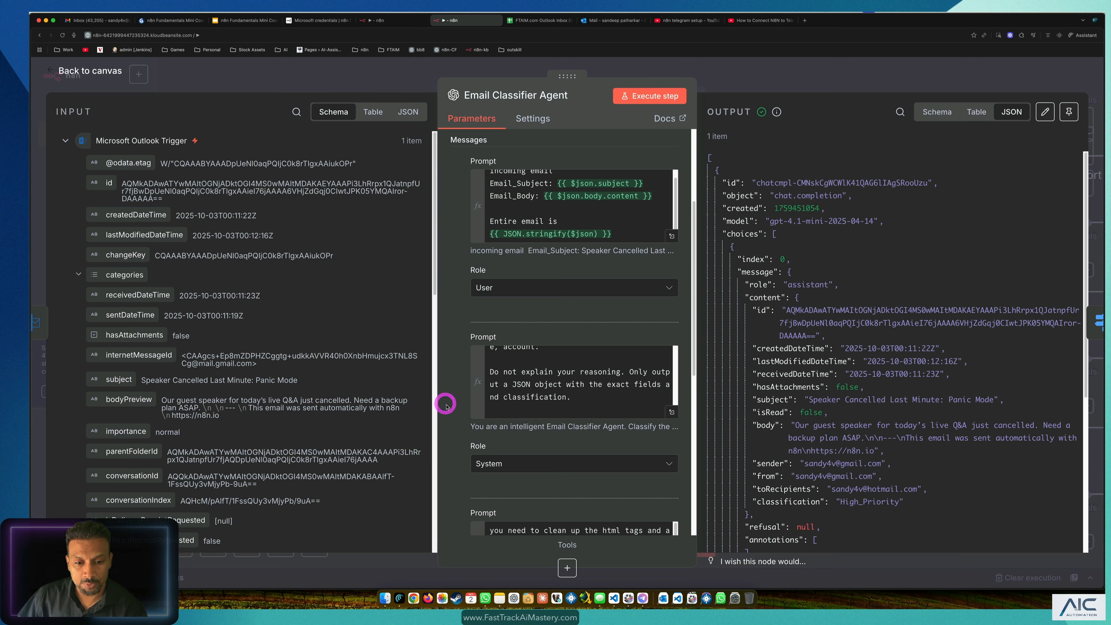
pyautogui.scroll(-5, 446, 407)
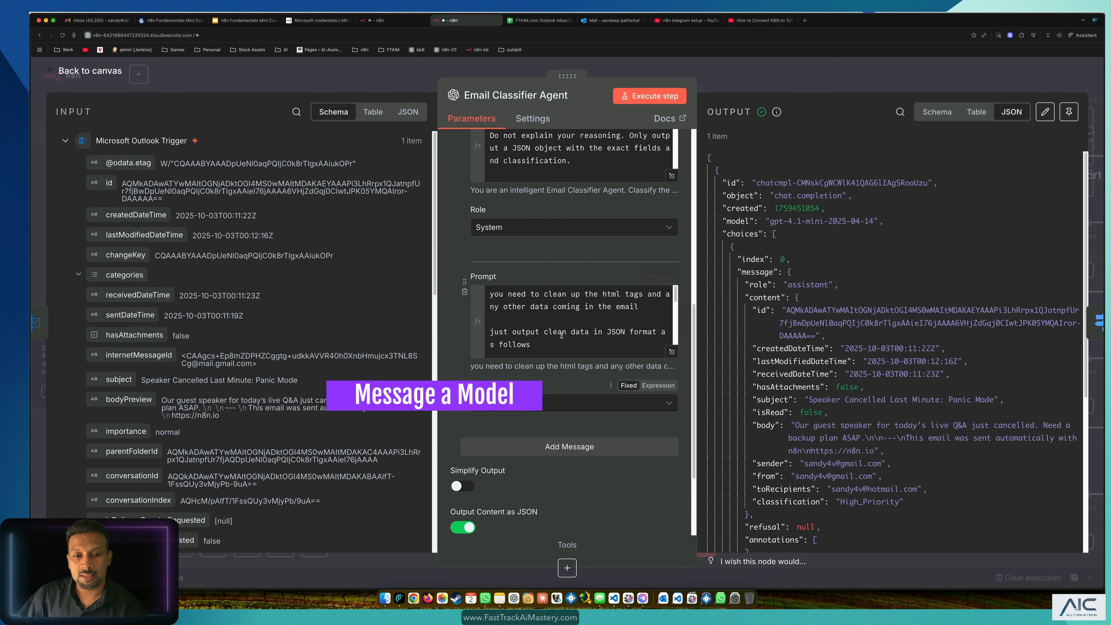
pyautogui.click(672, 352)
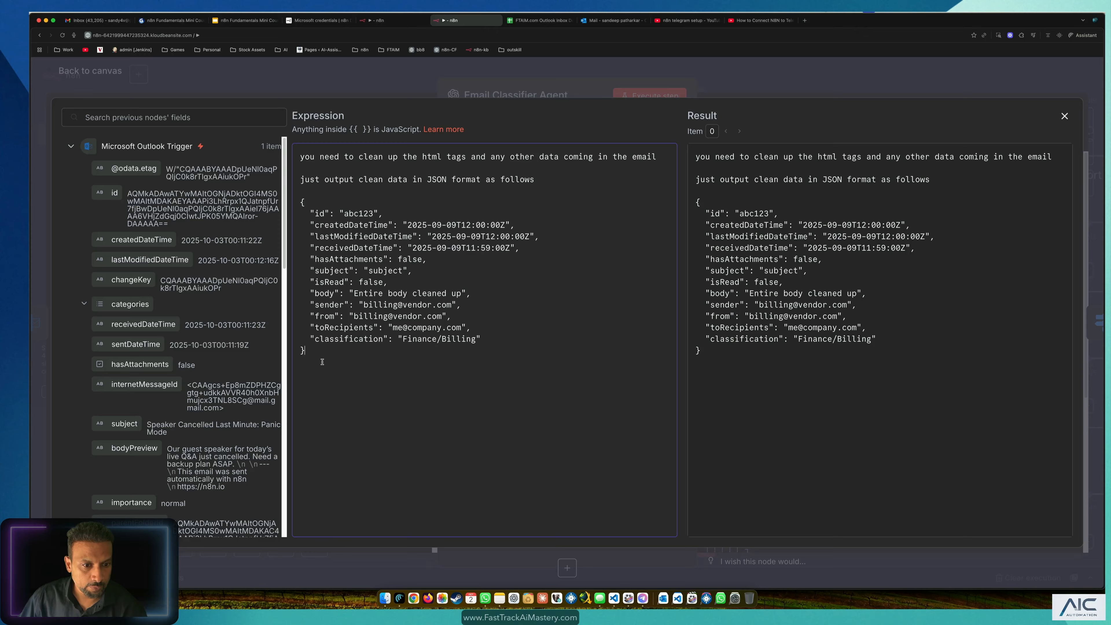
# Step: Select and copy the entire cleanup prompt text, then close the expression editor
pyautogui.moveTo(322, 362); pyautogui.dragTo(286, 117)
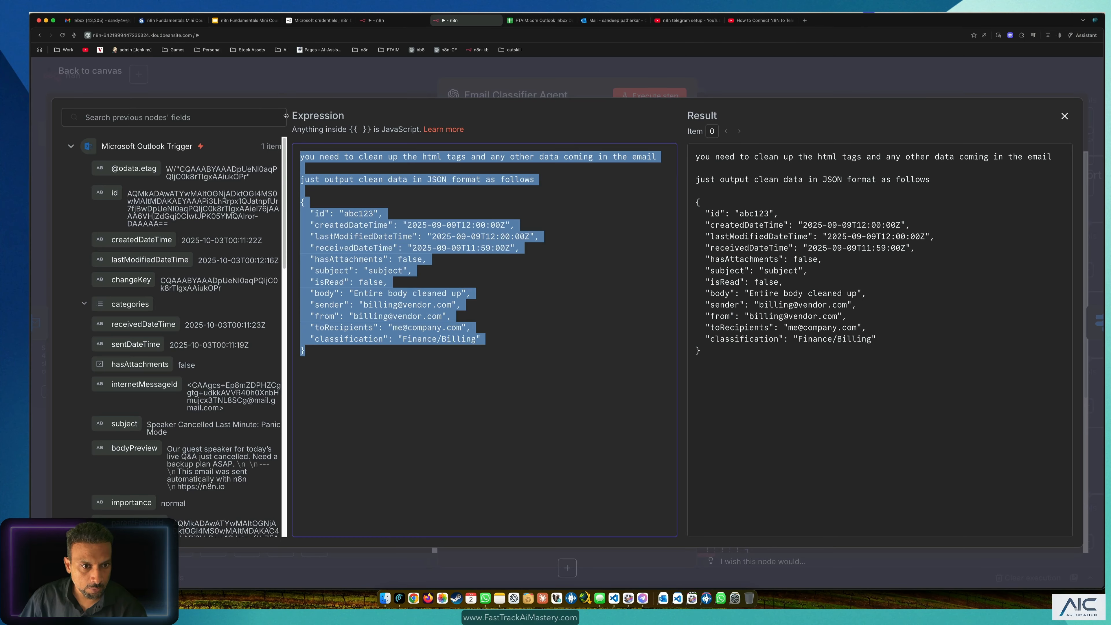
pyautogui.click(285, 86)
pyautogui.click(285, 86)
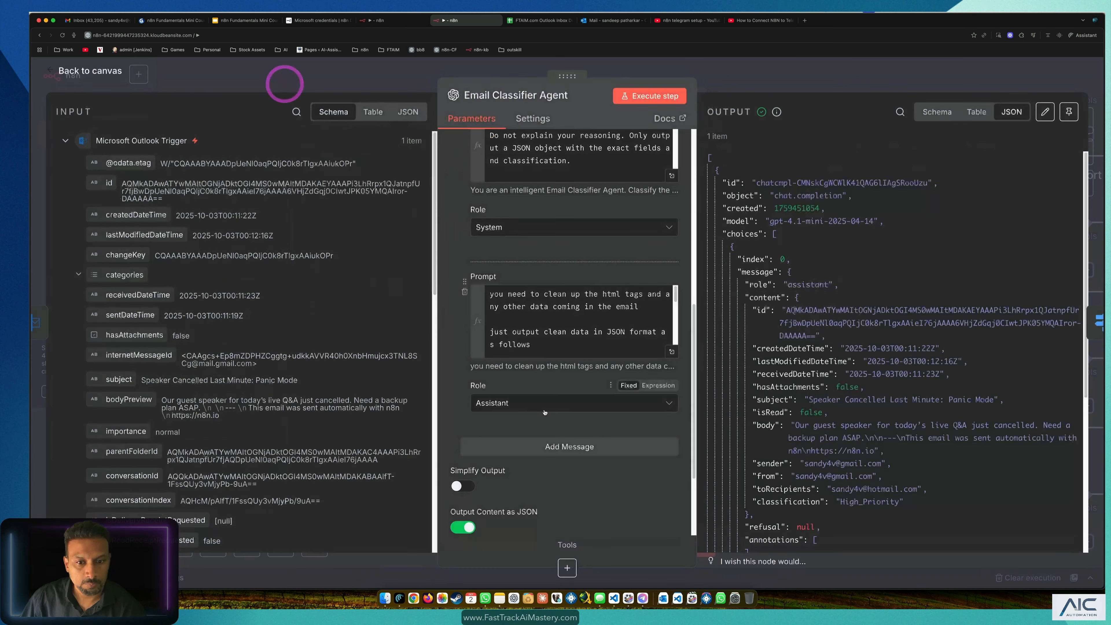
# Step: Add an empty message to the agent, then delete it again
pyautogui.scroll(-5, 856, 327)
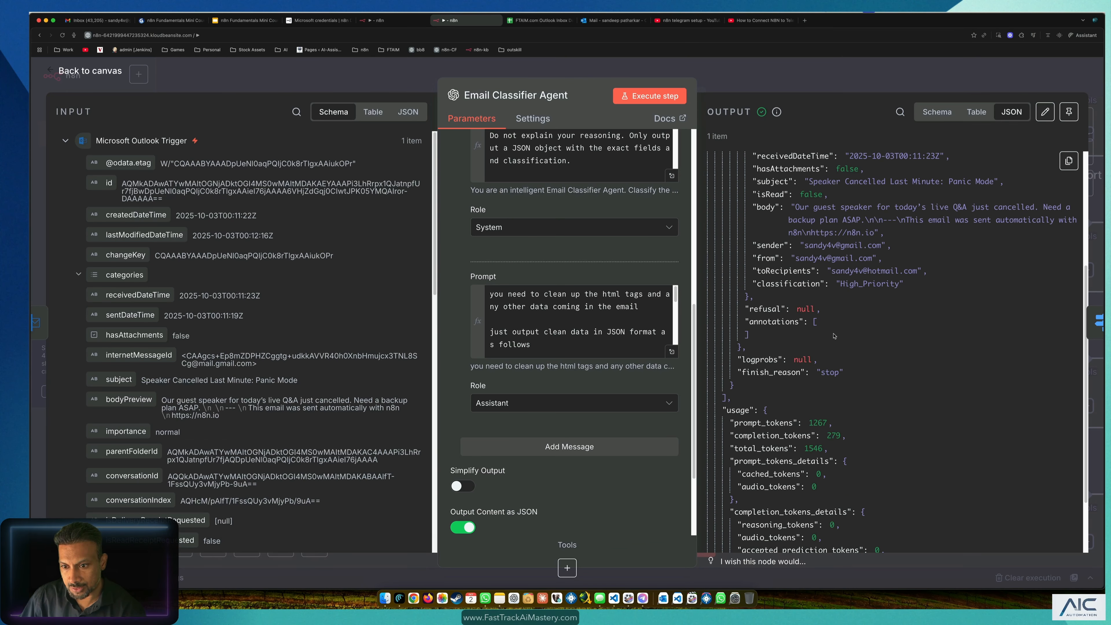
pyautogui.scroll(-3, 801, 319)
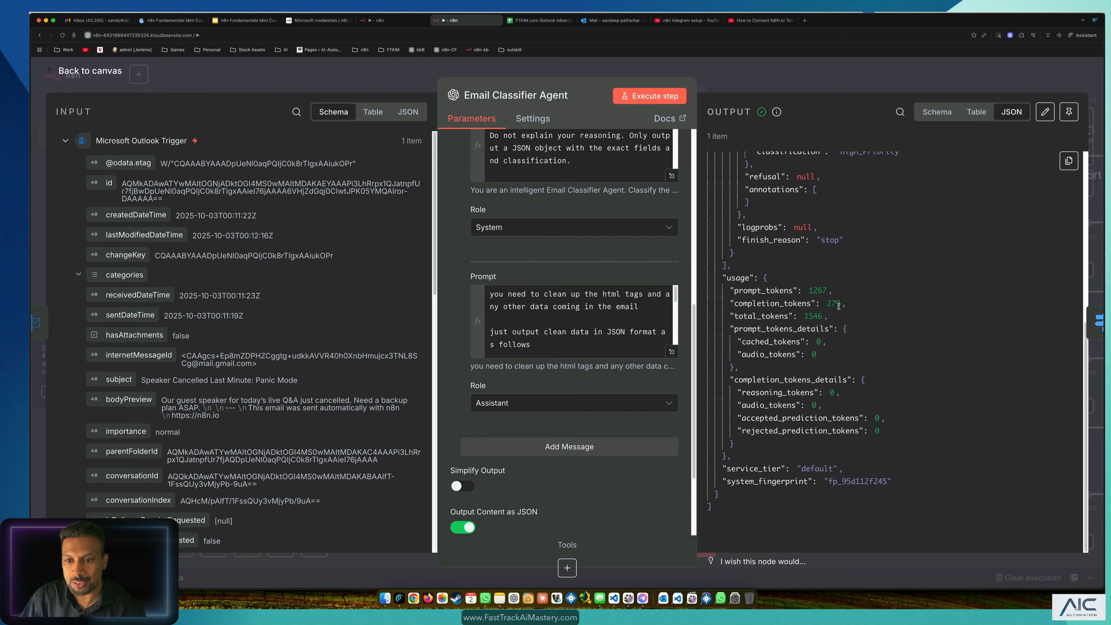
pyautogui.click(536, 446)
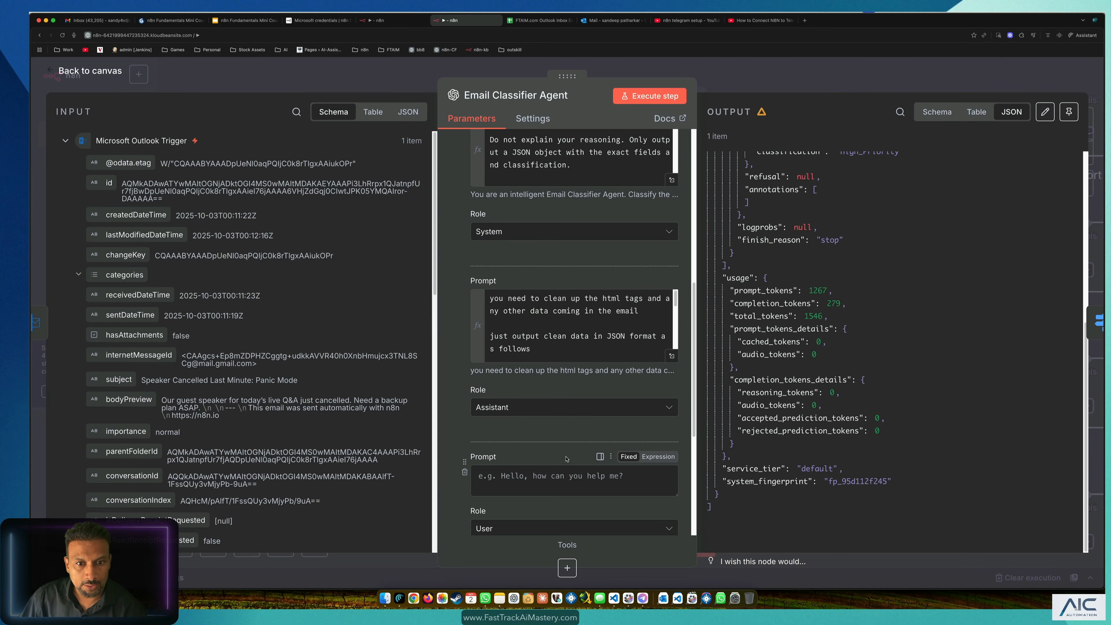
pyautogui.click(453, 391)
pyautogui.moveTo(510, 504)
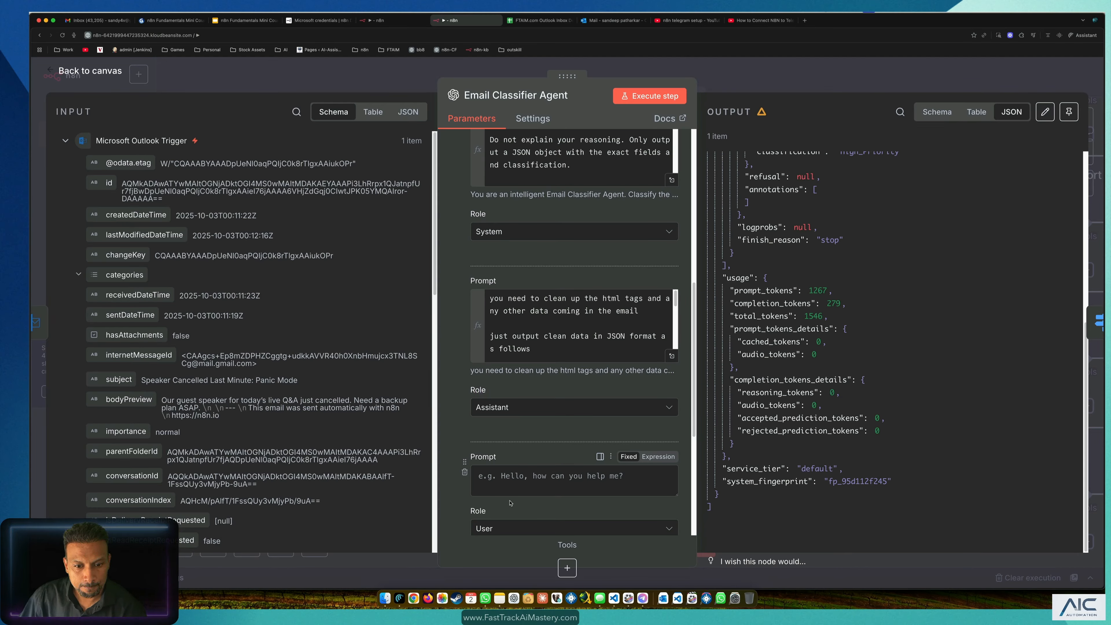
pyautogui.click(465, 474)
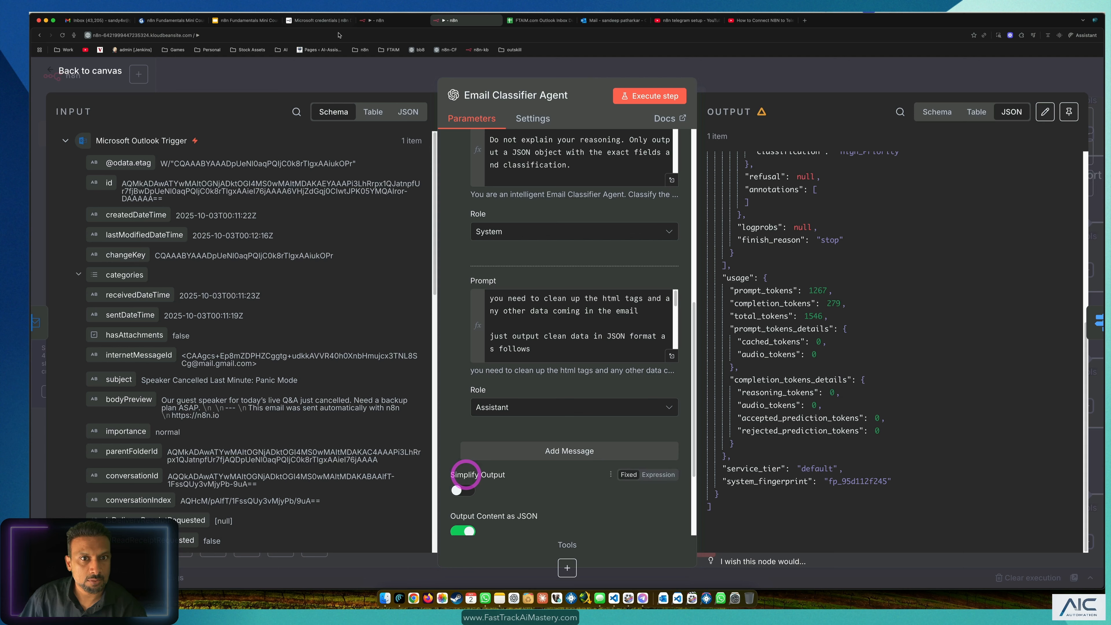
# Step: In the Message a model node, add a third message and open its Role list
pyautogui.click(381, 20)
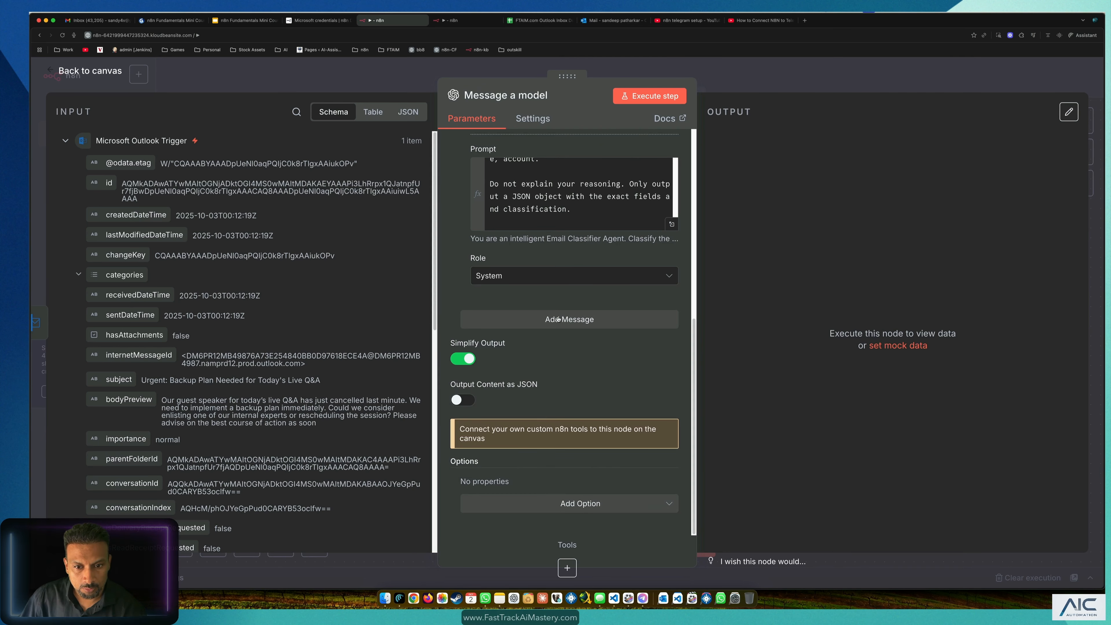
pyautogui.click(558, 320)
pyautogui.click(515, 398)
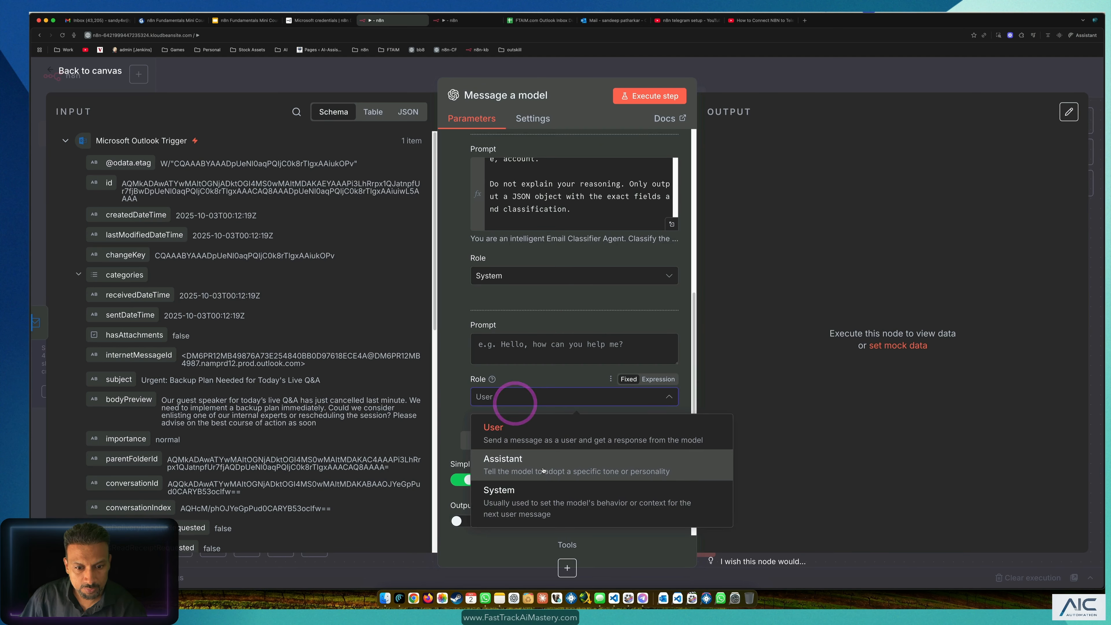
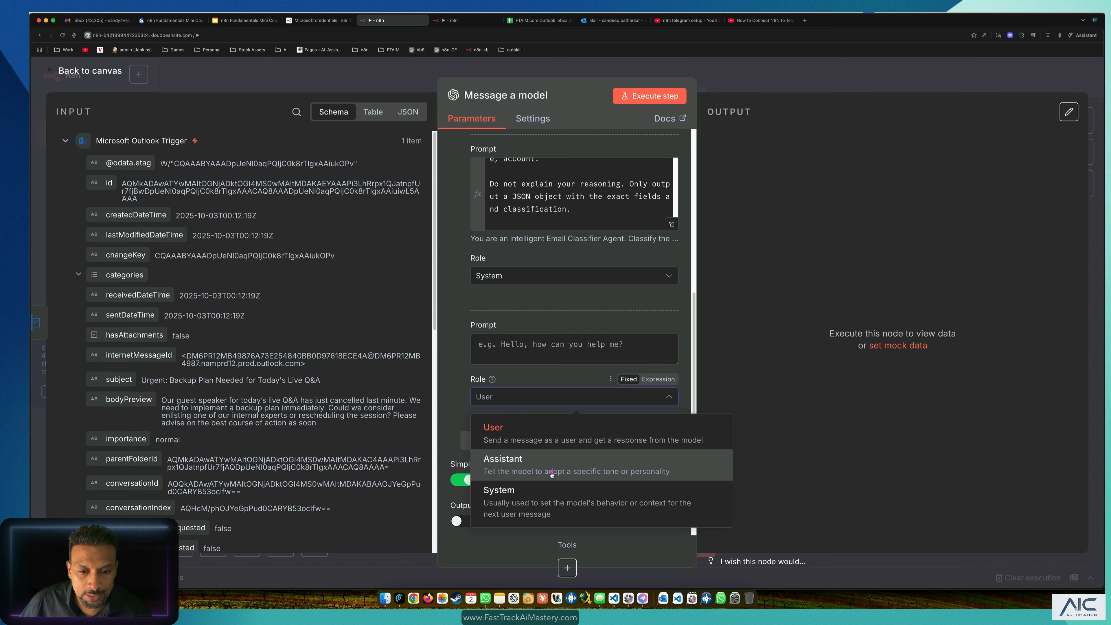
# Step: Make the third message an Assistant prompt holding the pasted cleanup instructions as an expression, then run the step
pyautogui.click(552, 474)
pyautogui.click(543, 345)
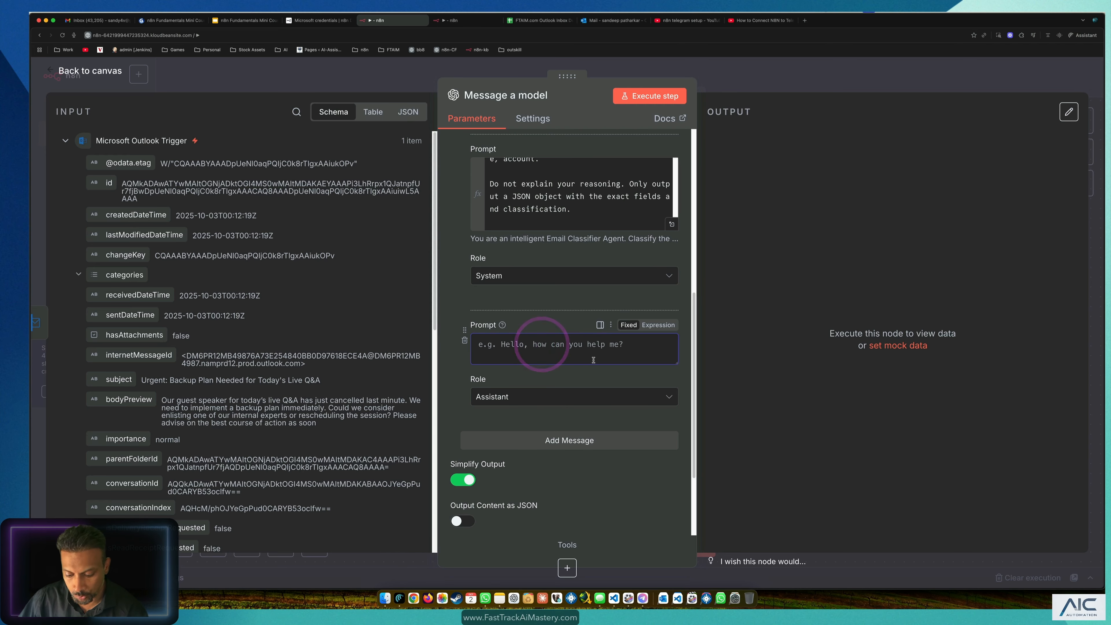
pyautogui.press('super+v')
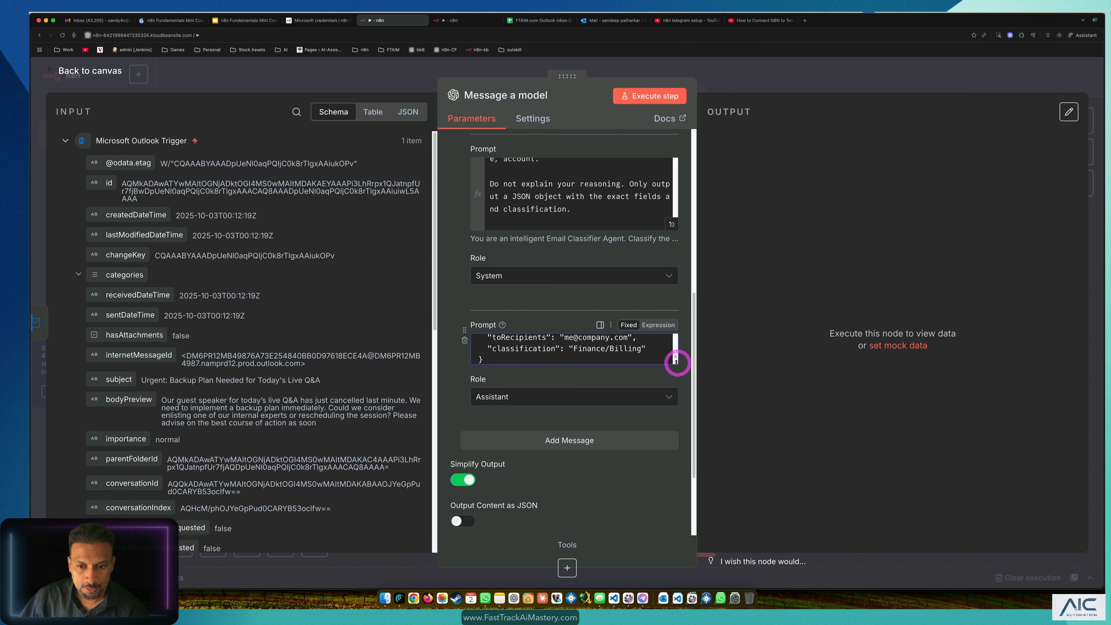
pyautogui.click(658, 324)
pyautogui.click(672, 402)
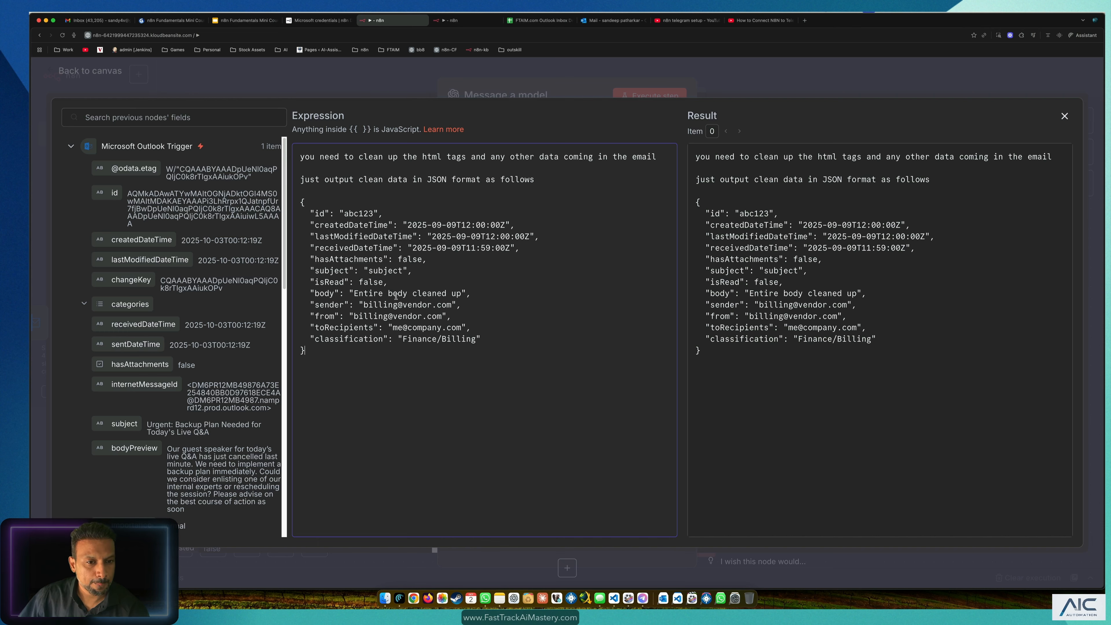
pyautogui.click(419, 75)
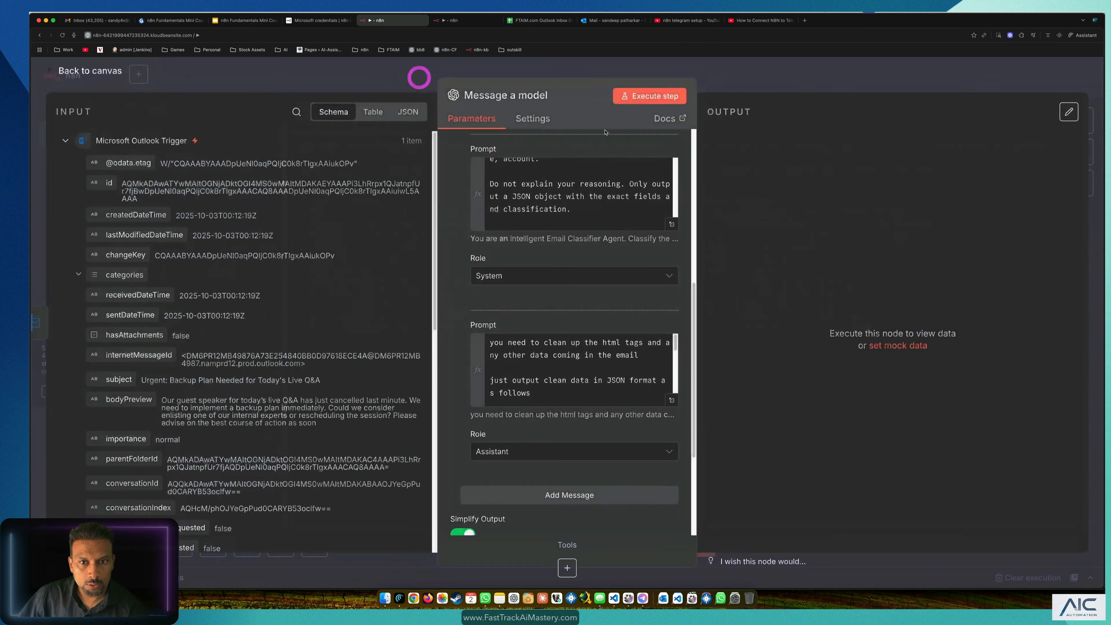
pyautogui.click(643, 97)
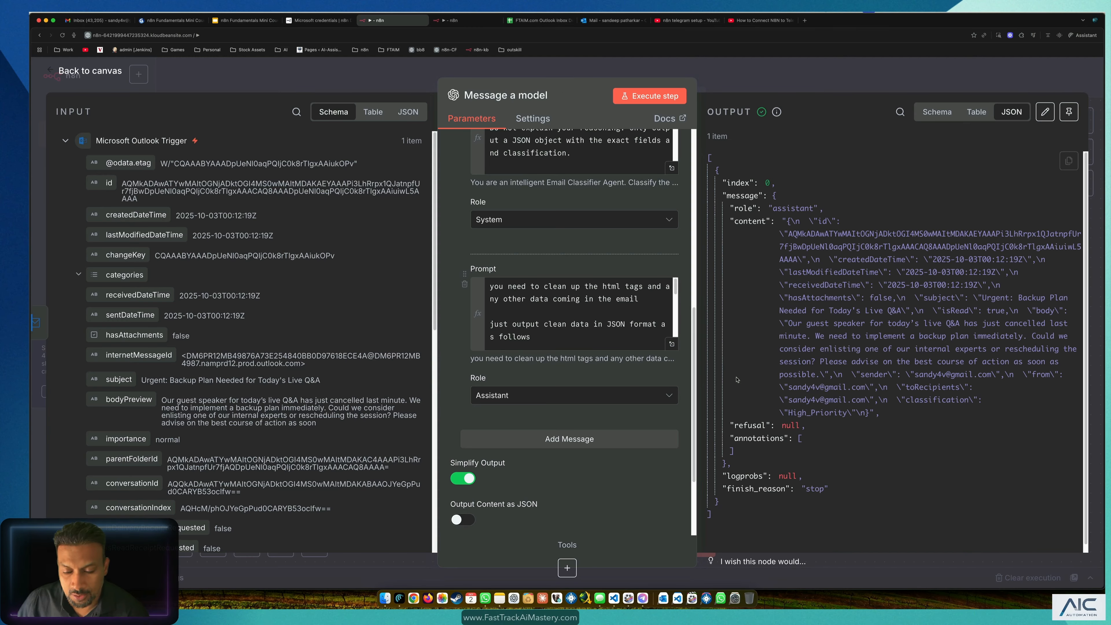
# Step: Keep Simplify Output on, enable Output Content as JSON, and rerun the model step
pyautogui.click(462, 479)
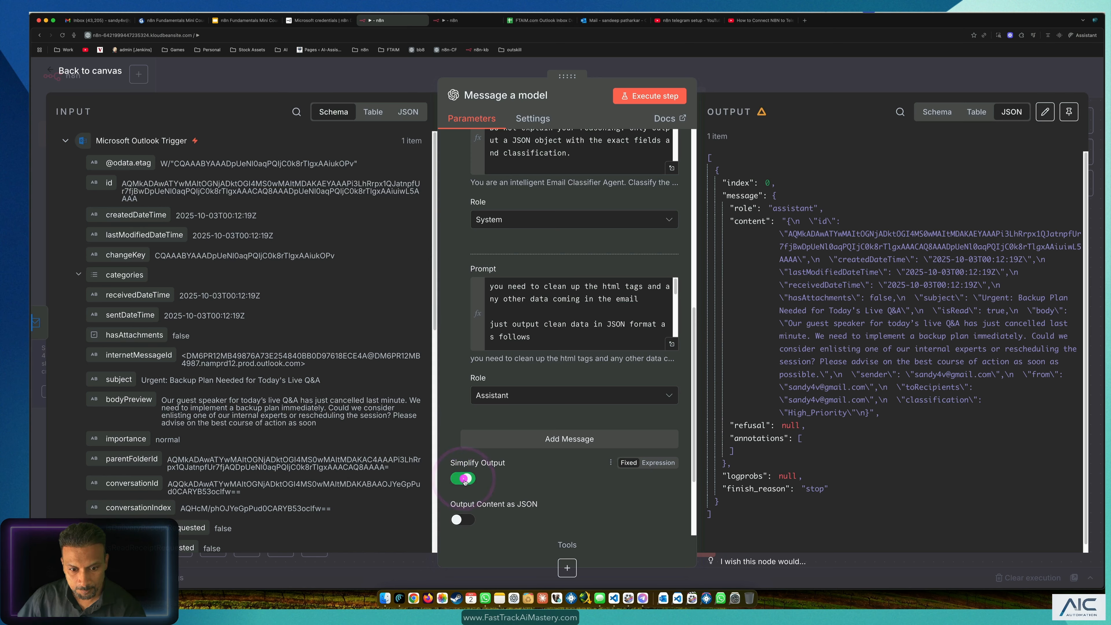
pyautogui.click(463, 479)
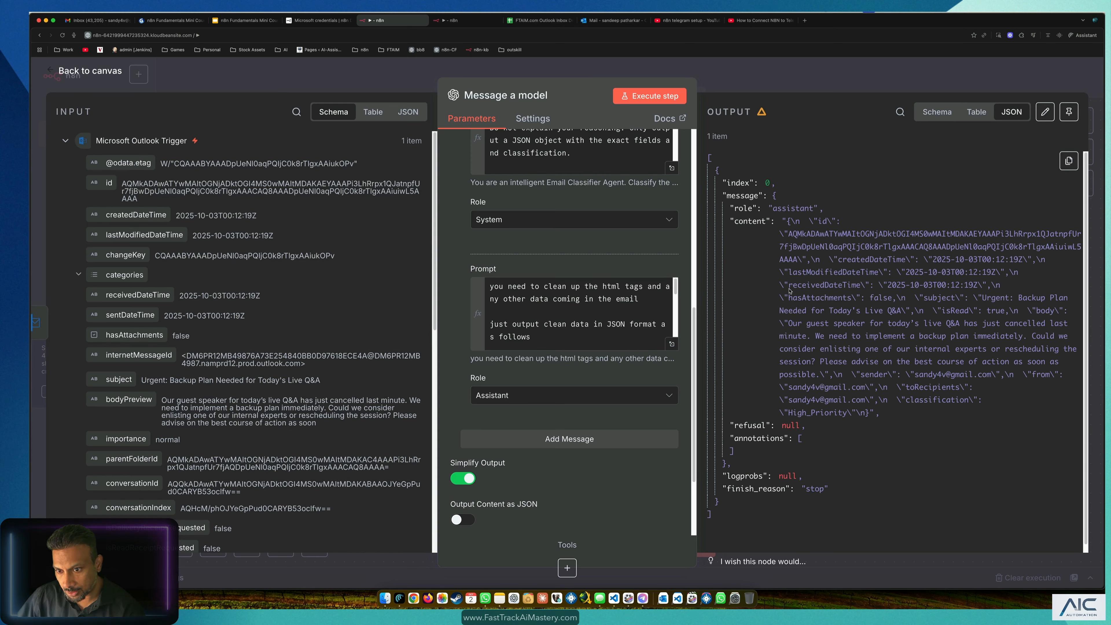
pyautogui.click(462, 521)
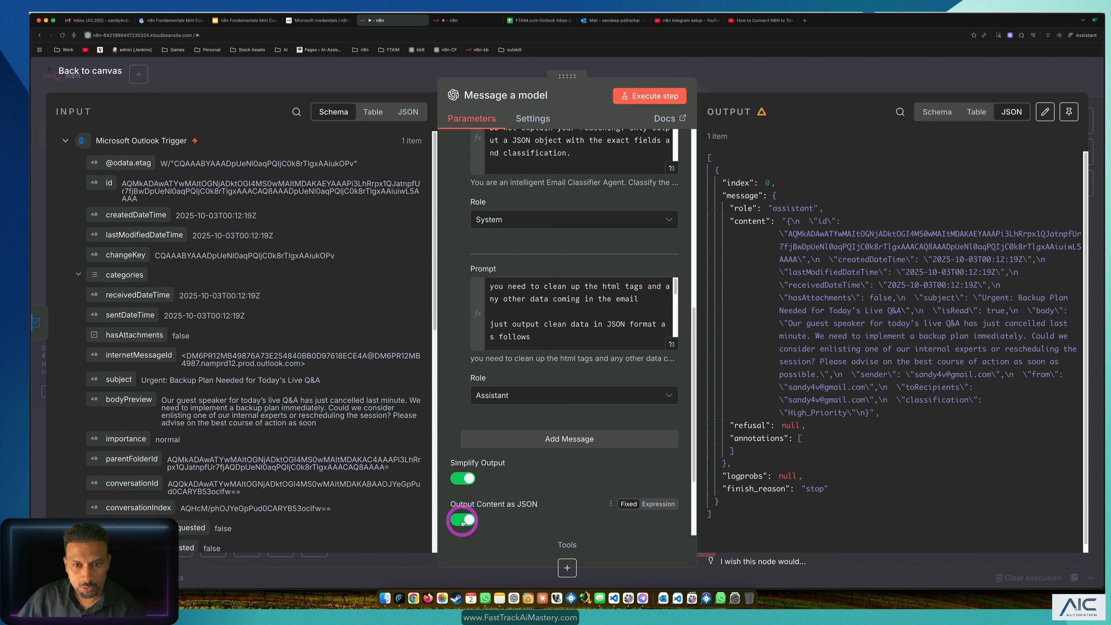
pyautogui.click(652, 96)
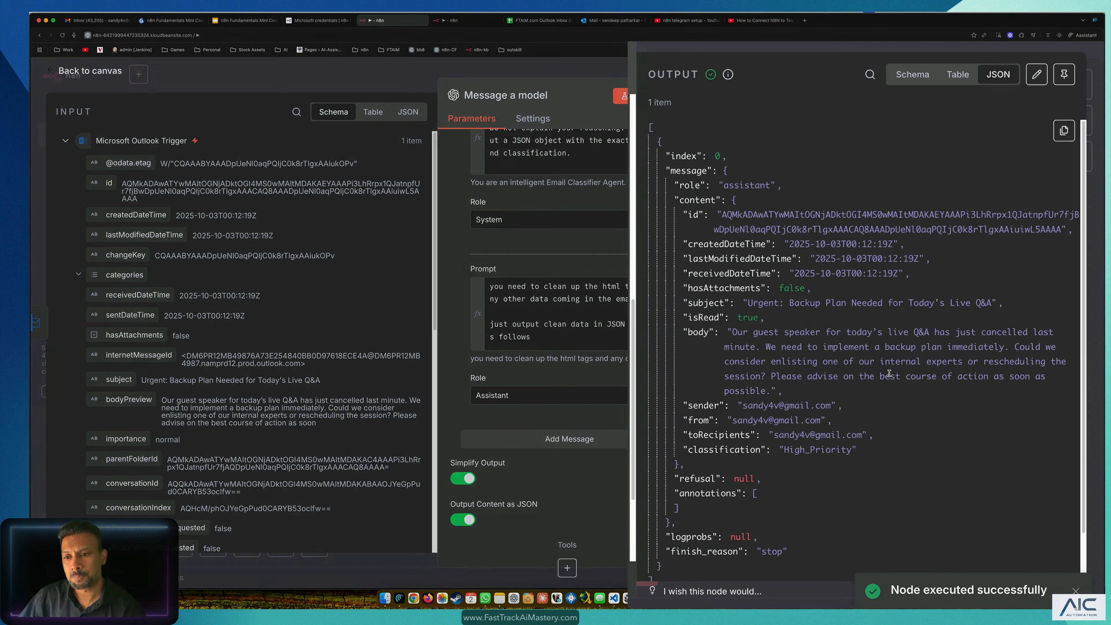
# Step: Inspect the JSON output, highlighting the High_Priority classification value
pyautogui.scroll(1, 659, 189)
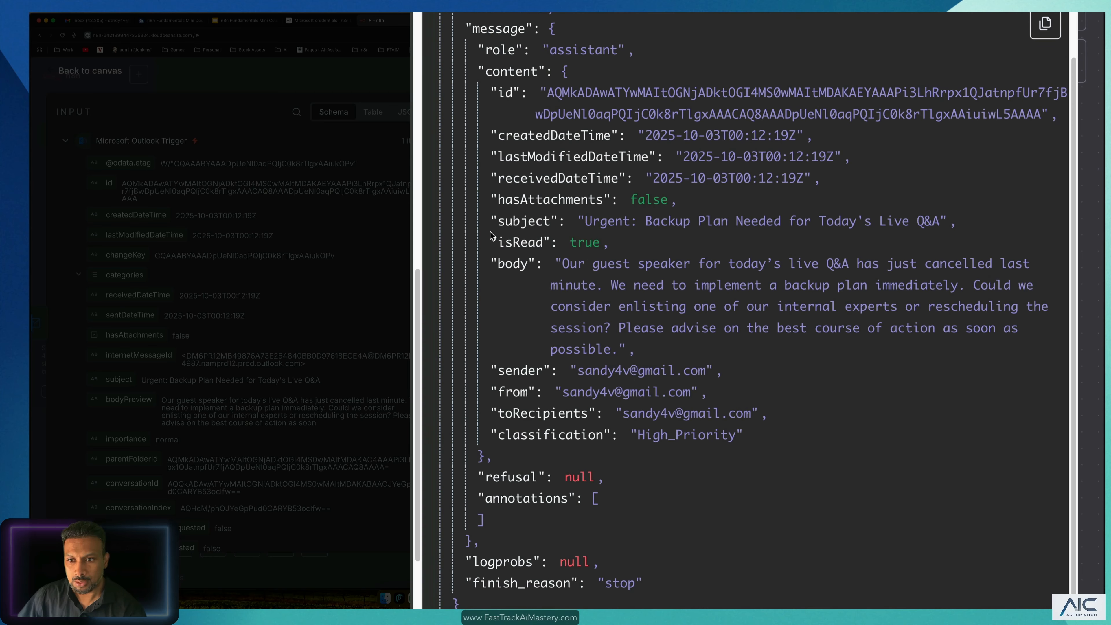
pyautogui.scroll(1, 693, 347)
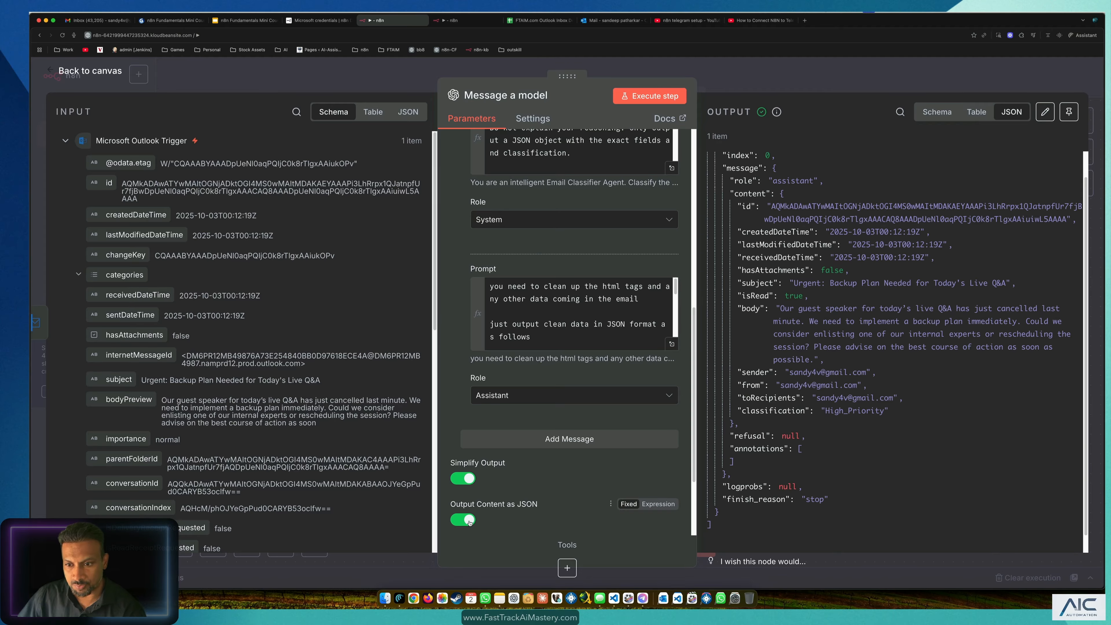
pyautogui.scroll(1, 830, 370)
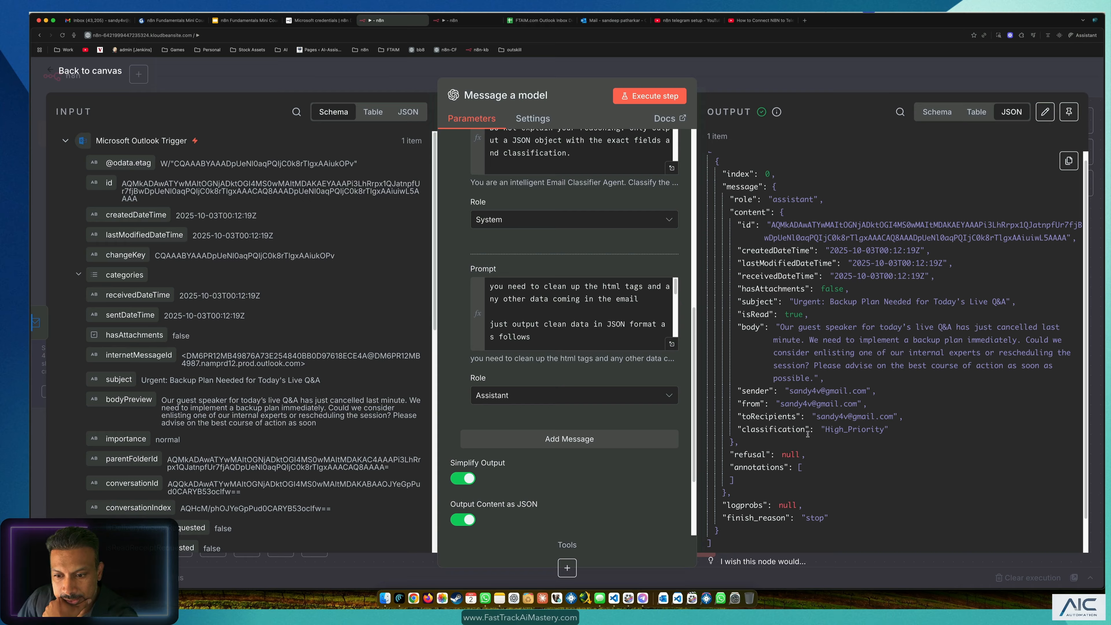
pyautogui.click(828, 430)
pyautogui.click(891, 432)
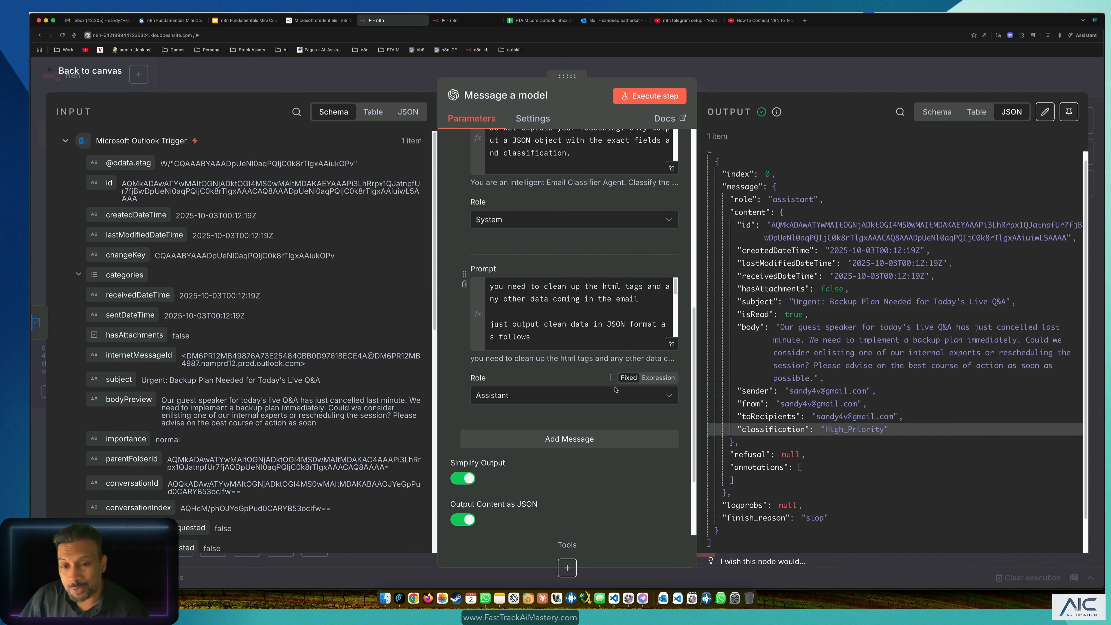
pyautogui.scroll(3, 665, 203)
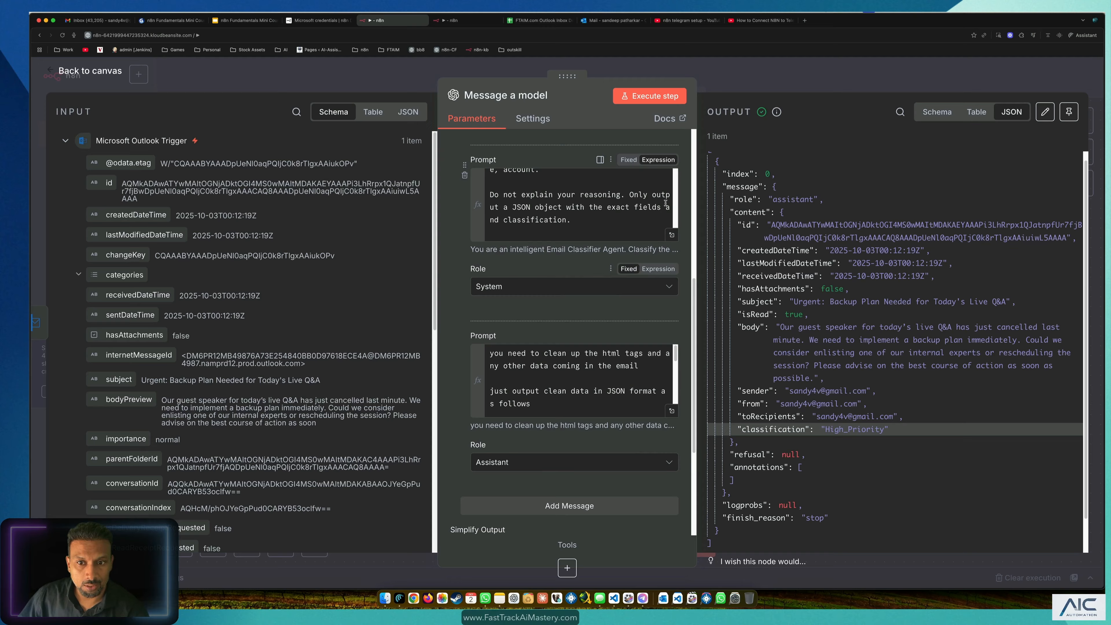
# Step: Delete 'Do not explain your reasoning.' from the classifier's system prompt
pyautogui.click(672, 235)
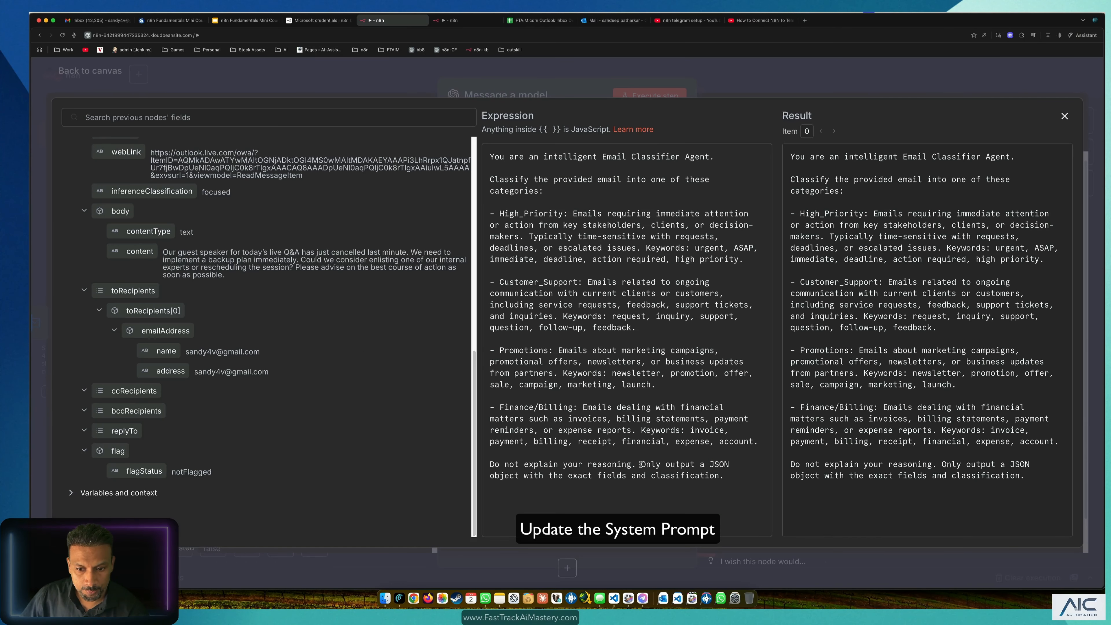
pyautogui.moveTo(636, 464); pyautogui.dragTo(476, 460)
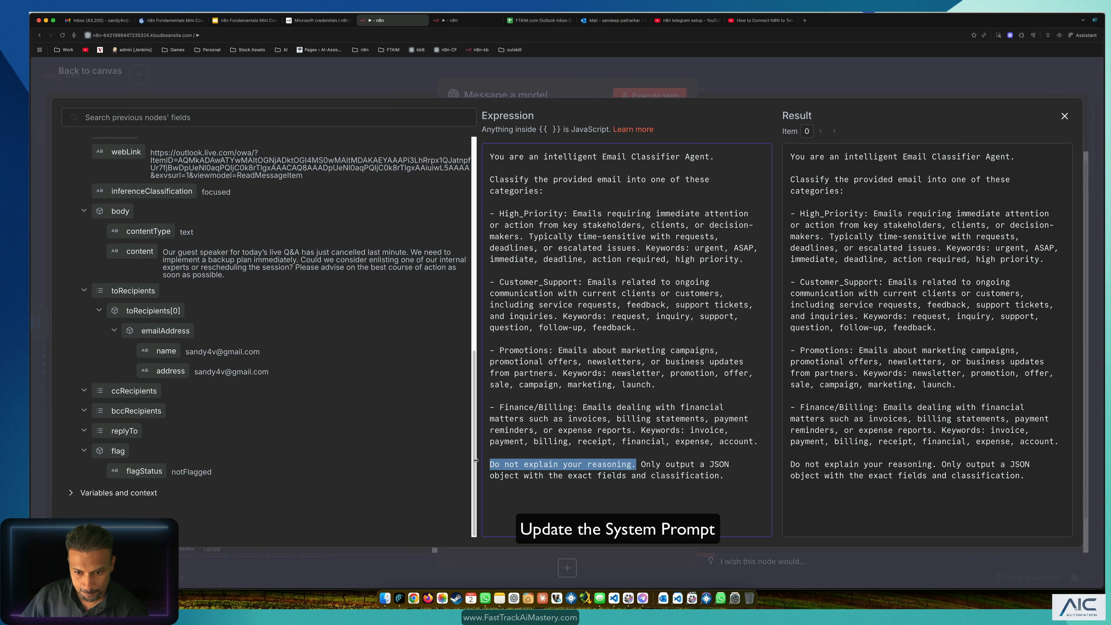
pyautogui.press('BackSpace')
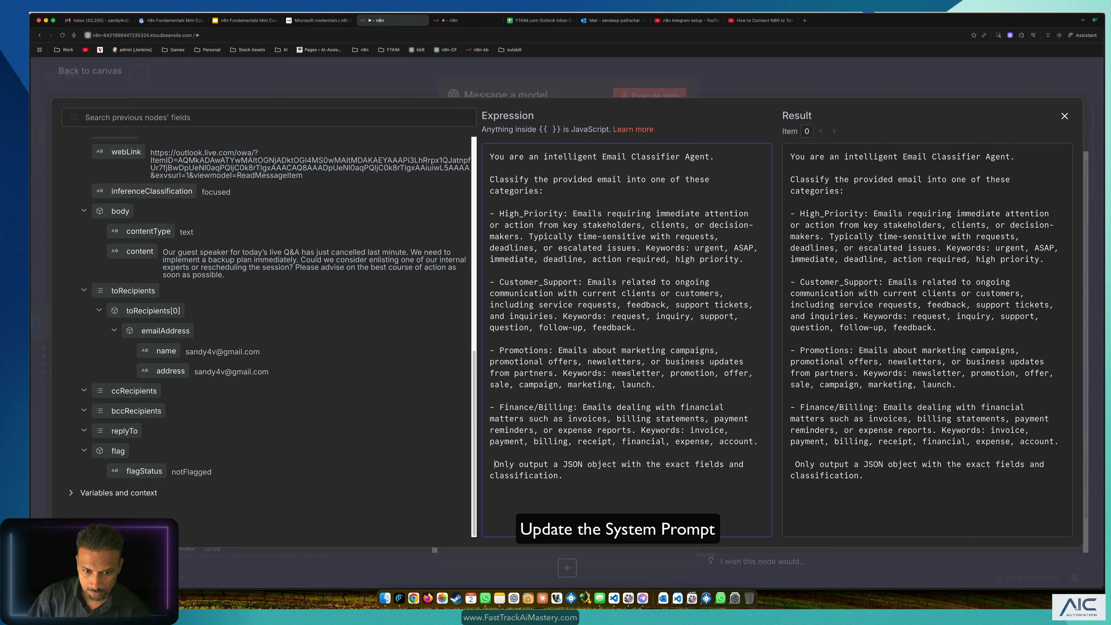
pyautogui.press('Delete')
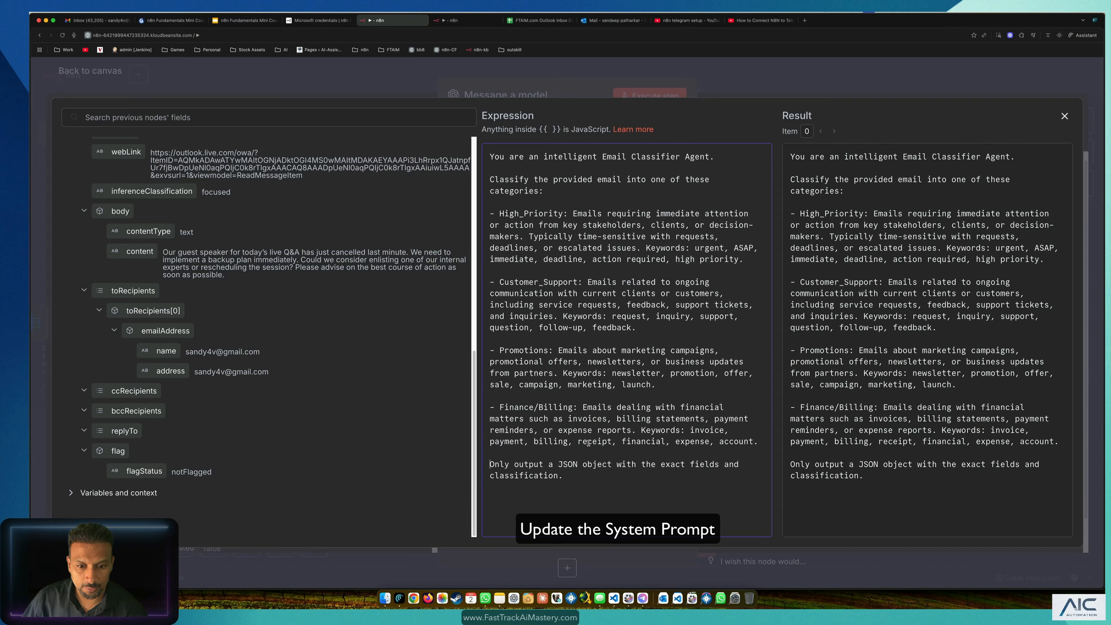
# Step: Add the line 'create a short desc on why you classified it in one of the above categories'
pyautogui.press('Return')
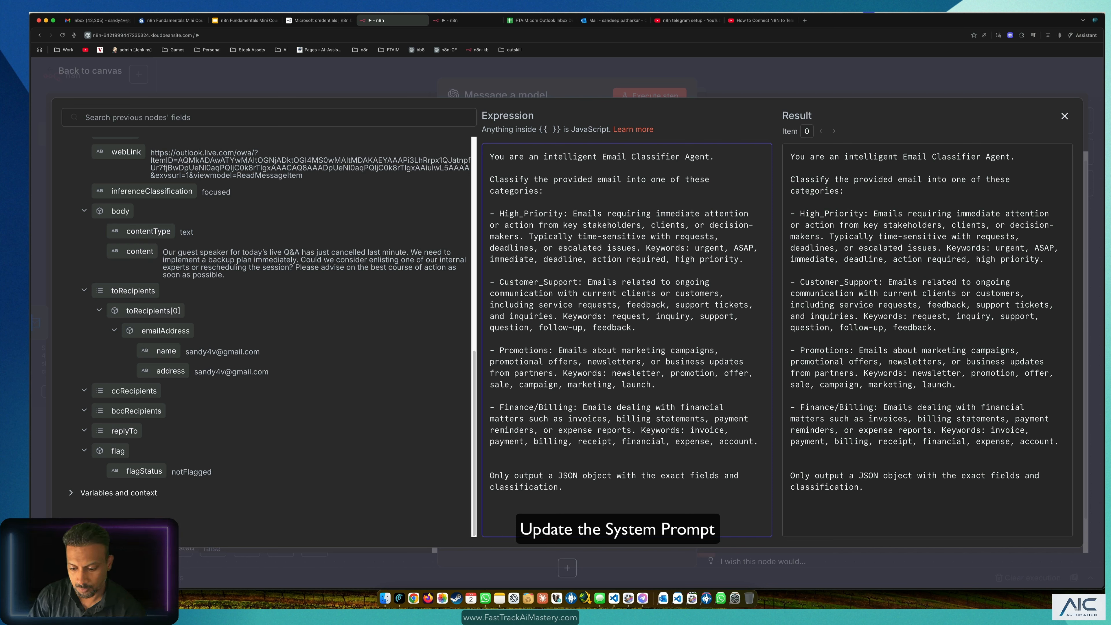
pyautogui.write('create a ')
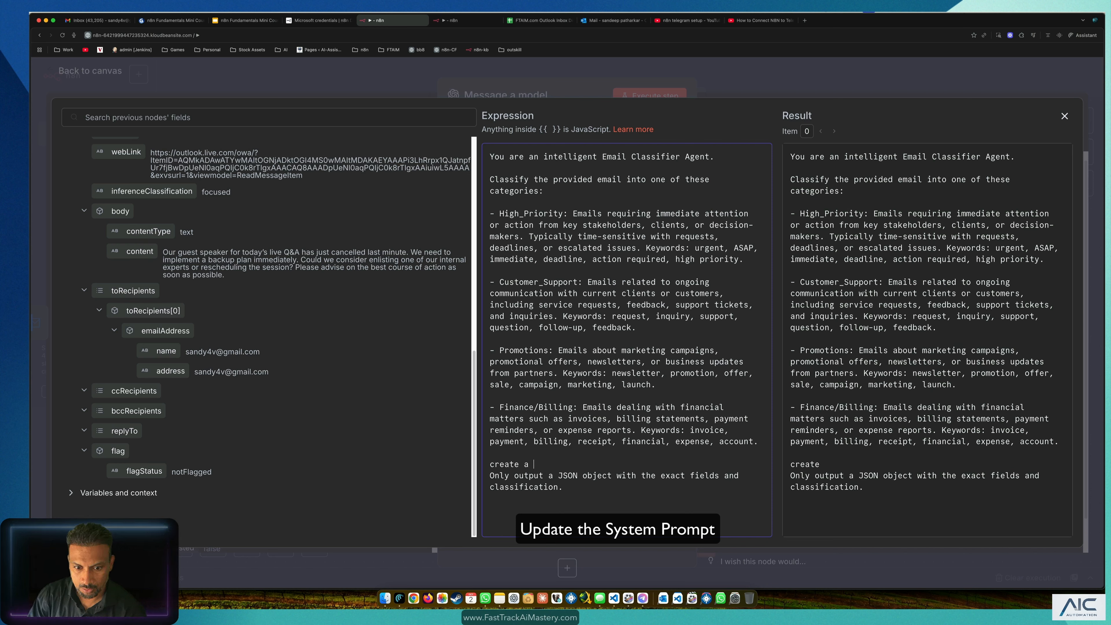
pyautogui.write('short ')
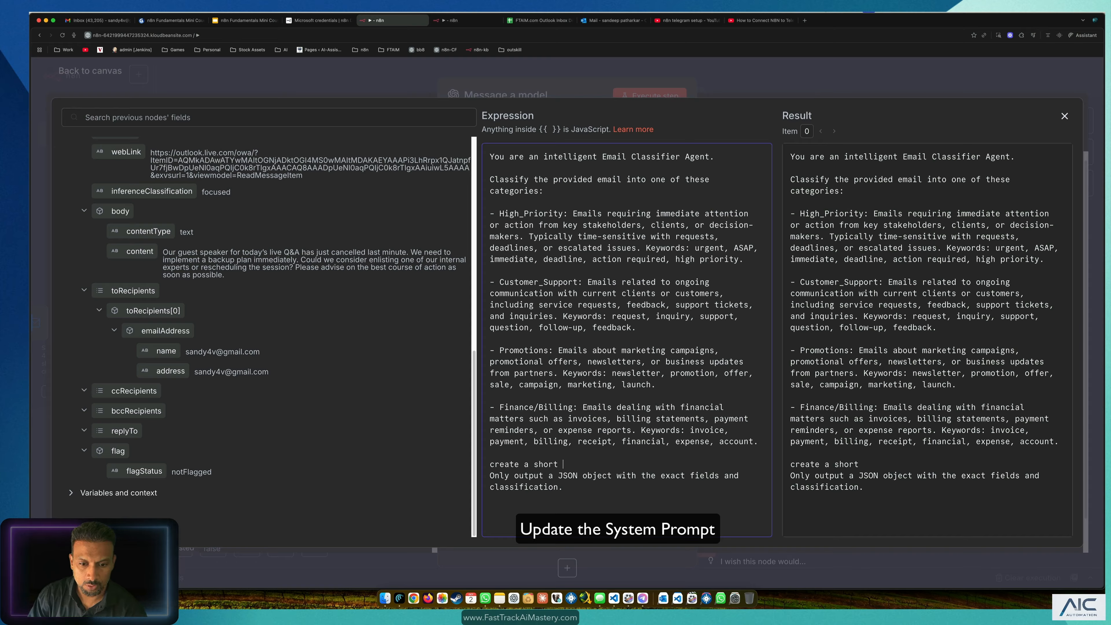
pyautogui.write('desc on')
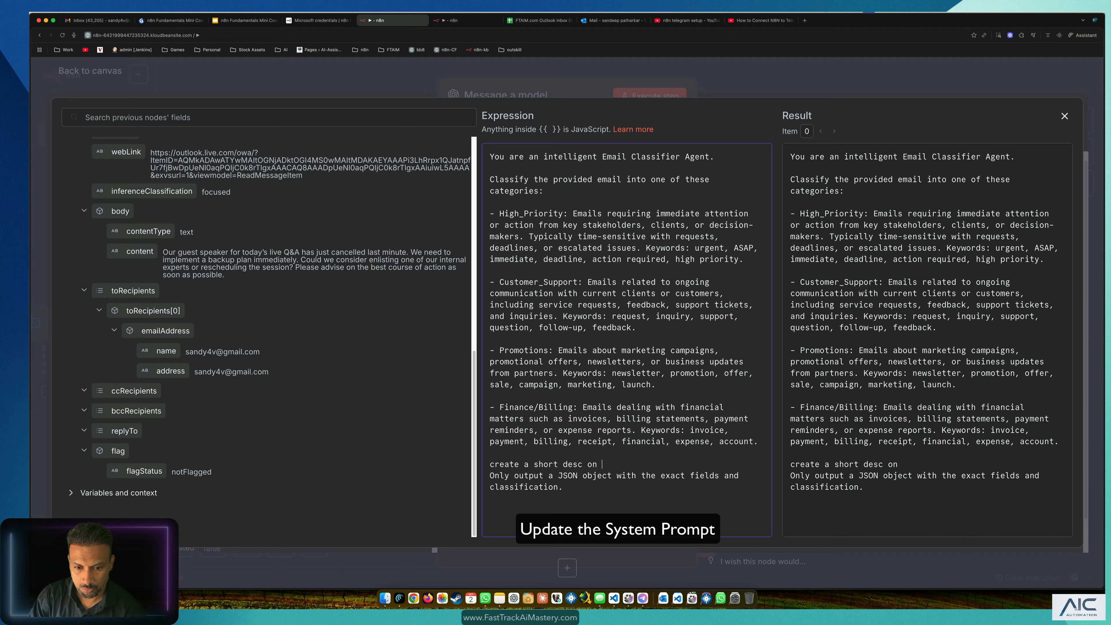
pyautogui.write(' why yo')
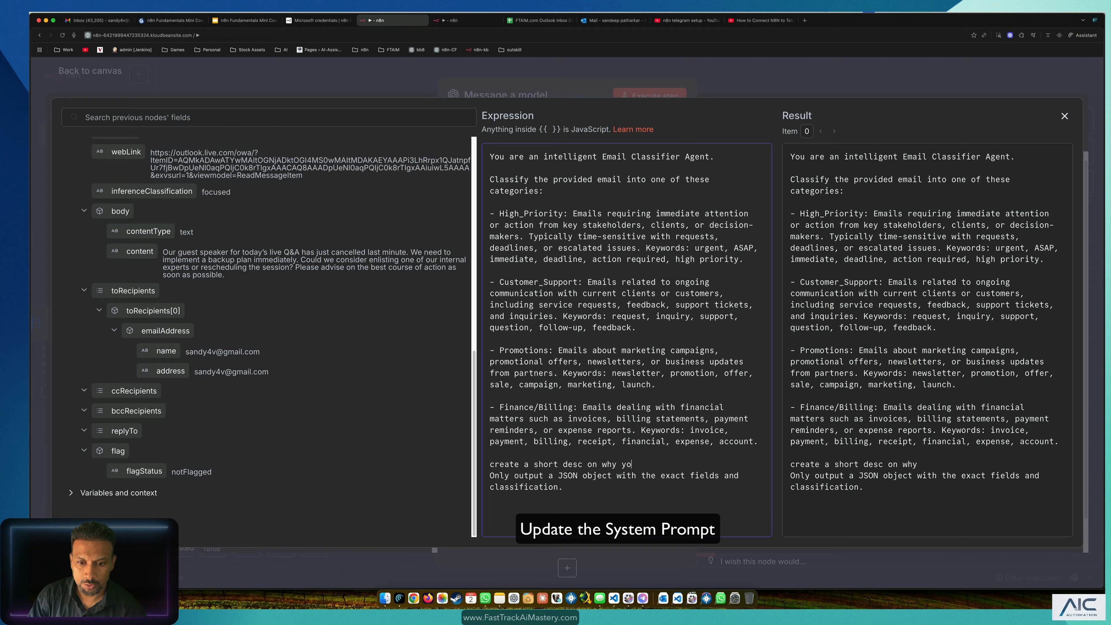
pyautogui.write('u classifi')
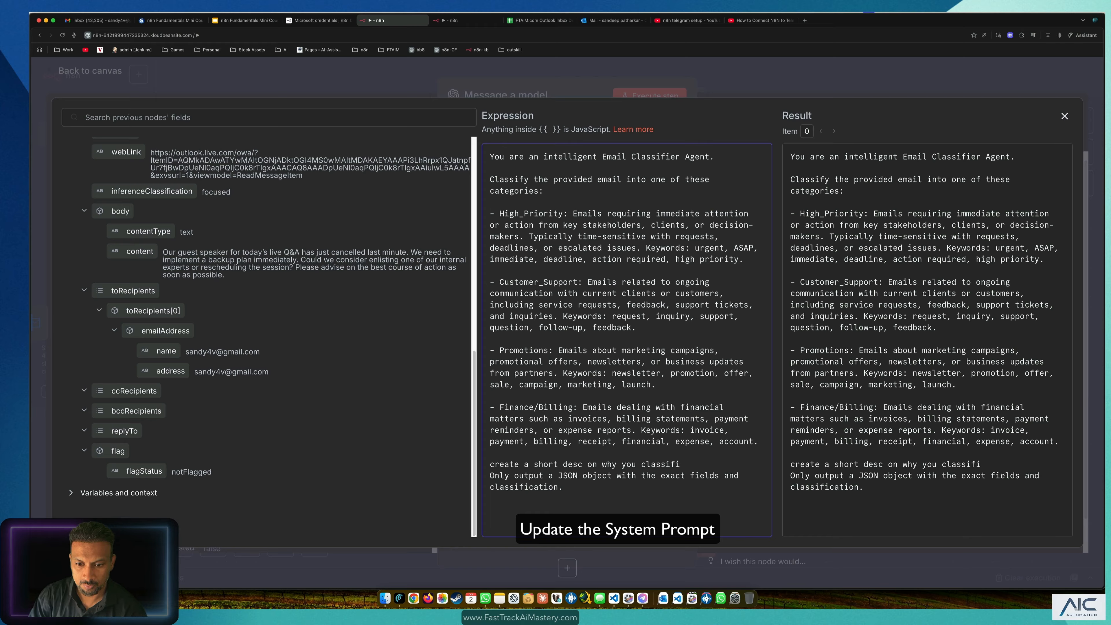
pyautogui.write('ed it')
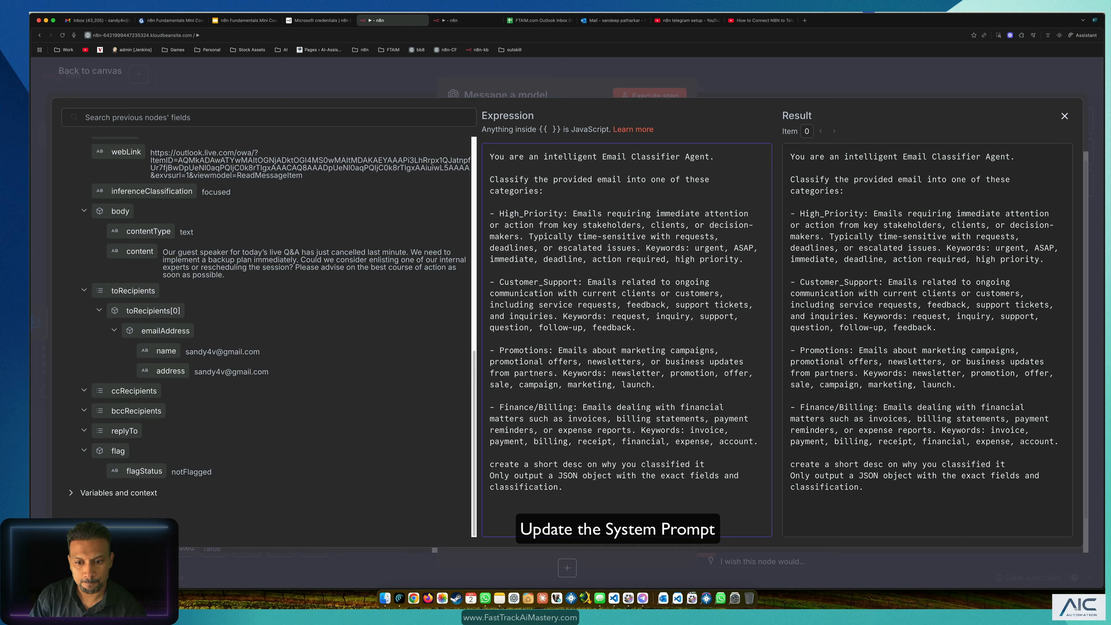
pyautogui.write(' in ')
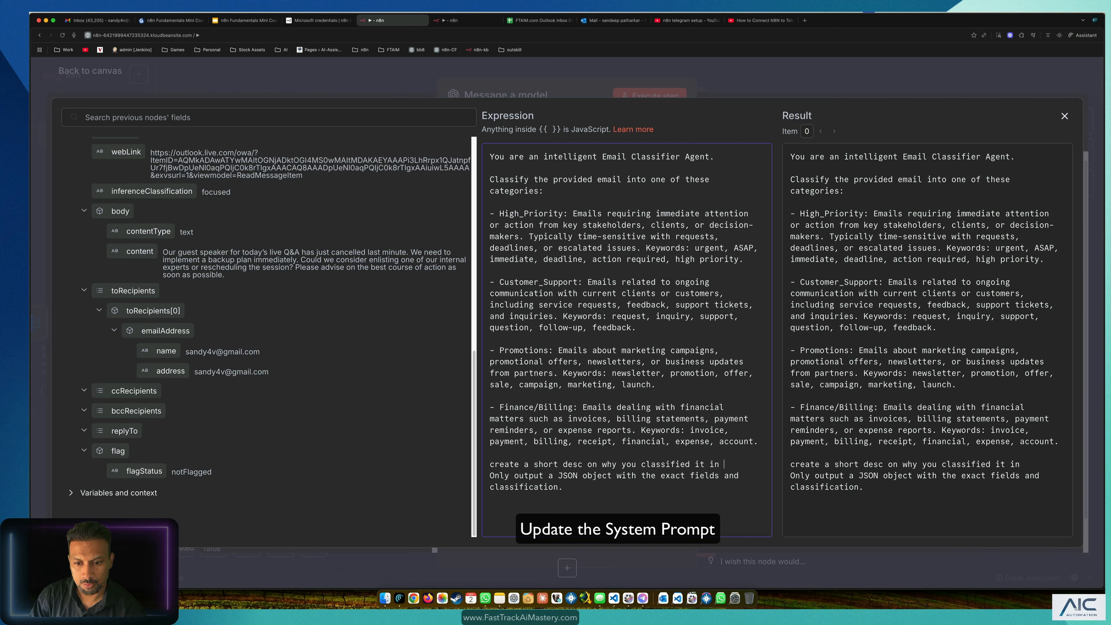
pyautogui.write('a speci the aob')
pyautogui.press('BackSpace')
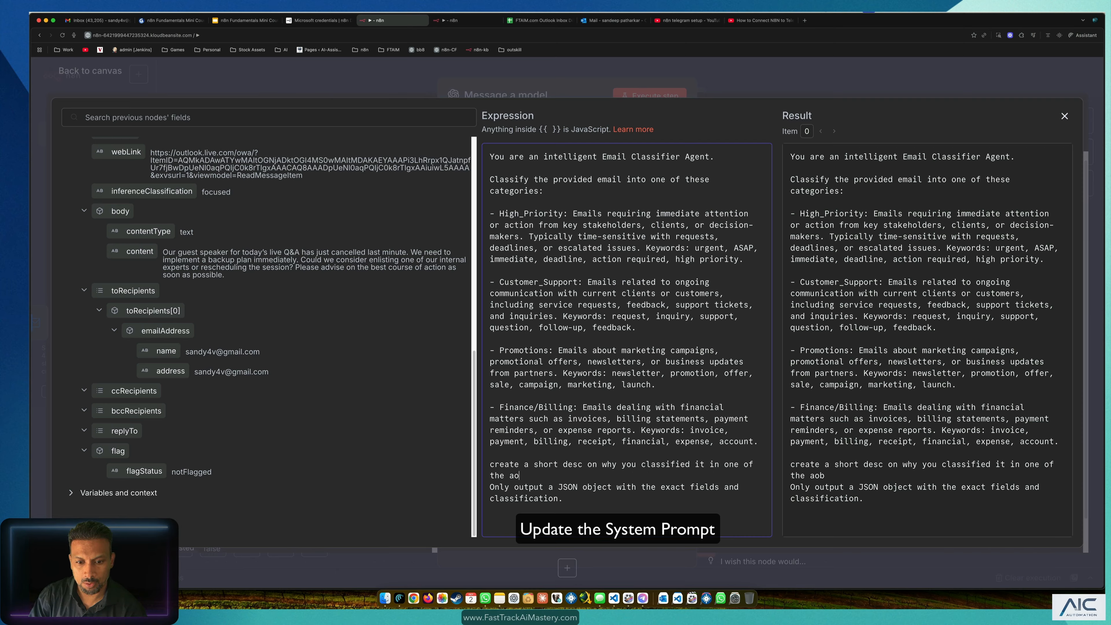
pyautogui.write('e cae')
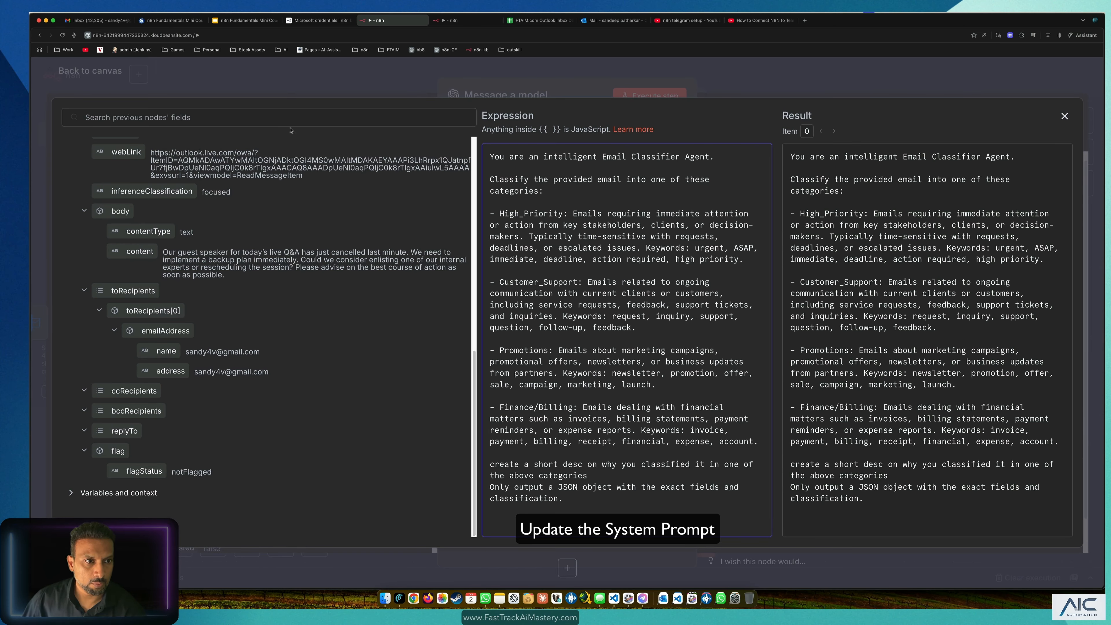
pyautogui.click(174, 93)
pyautogui.scroll(-3, 674, 304)
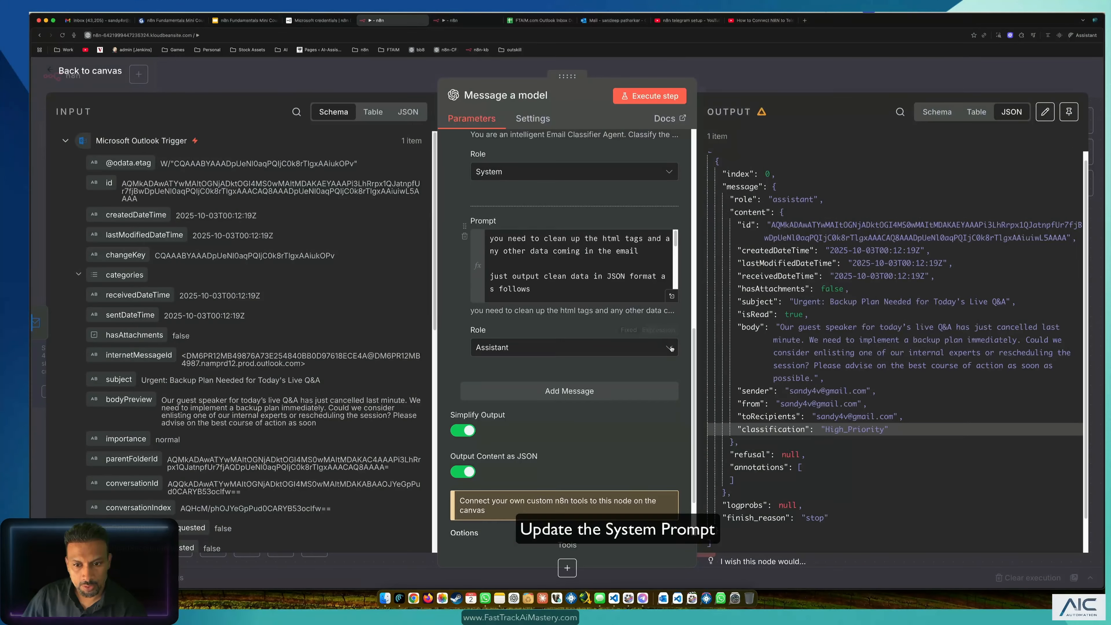
# Step: Add "Reason":"The user is in Panic mode and needs urgent attention" below classification in the sample JSON
pyautogui.click(672, 297)
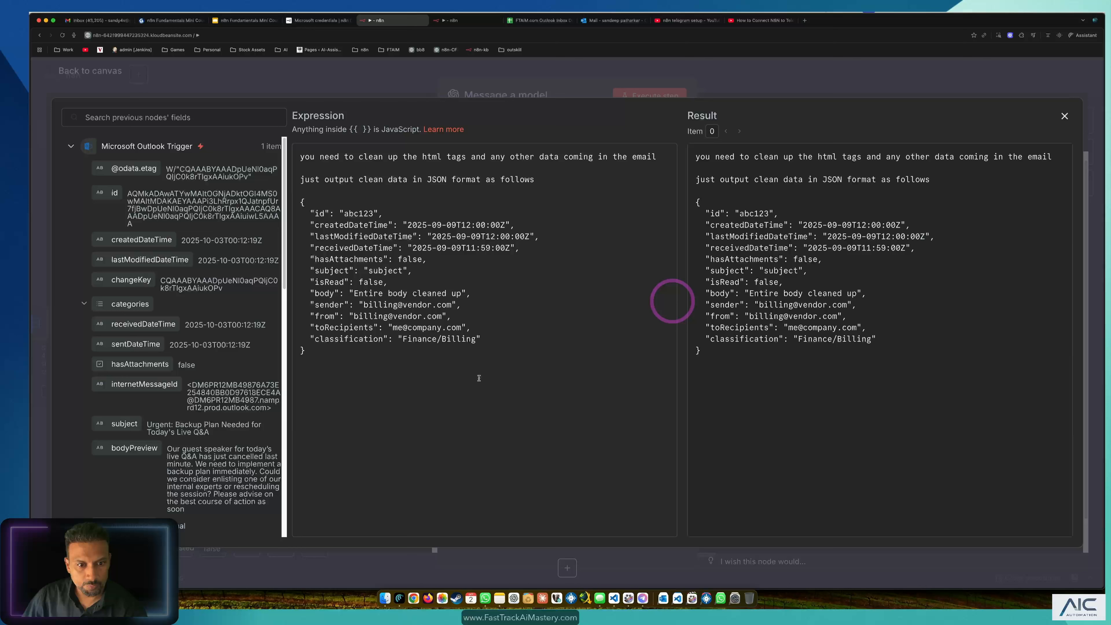
pyautogui.click(488, 341)
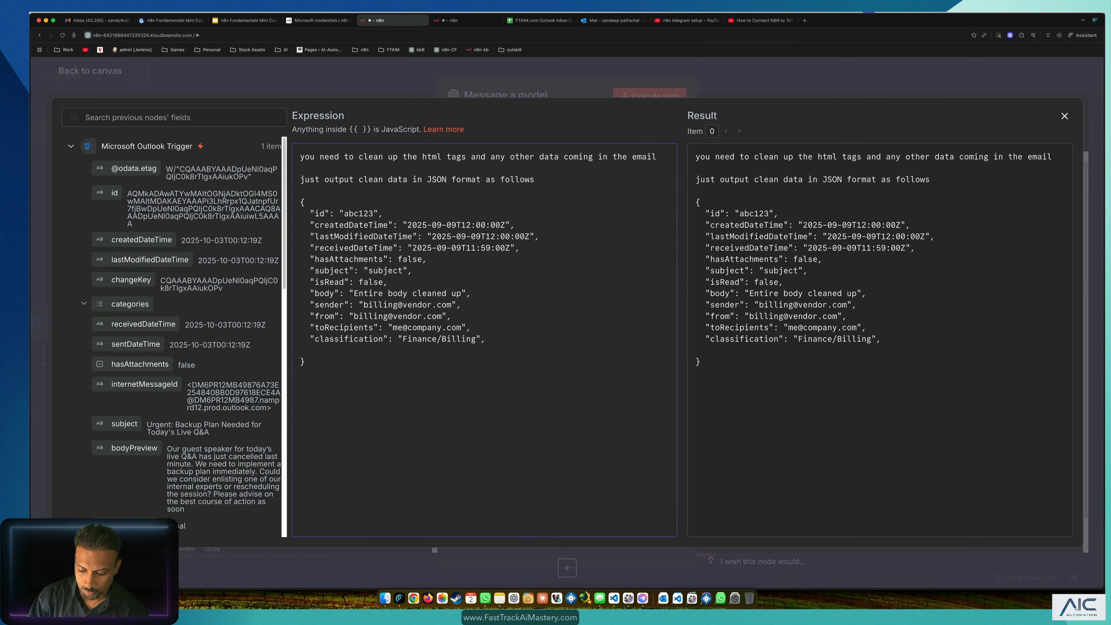
pyautogui.write('"')
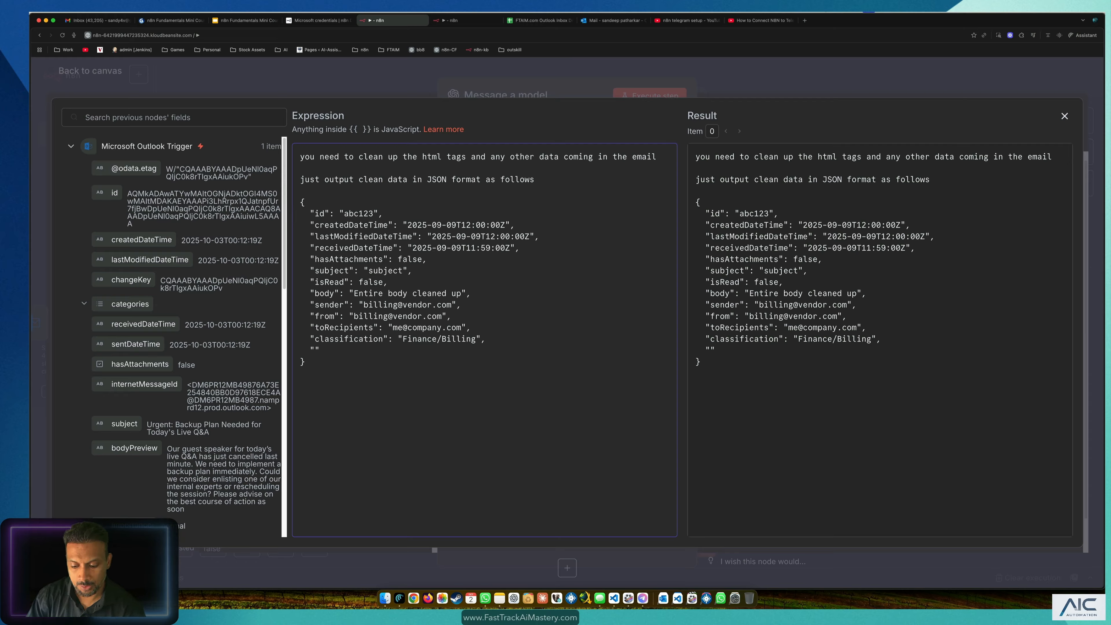
pyautogui.write('Reason')
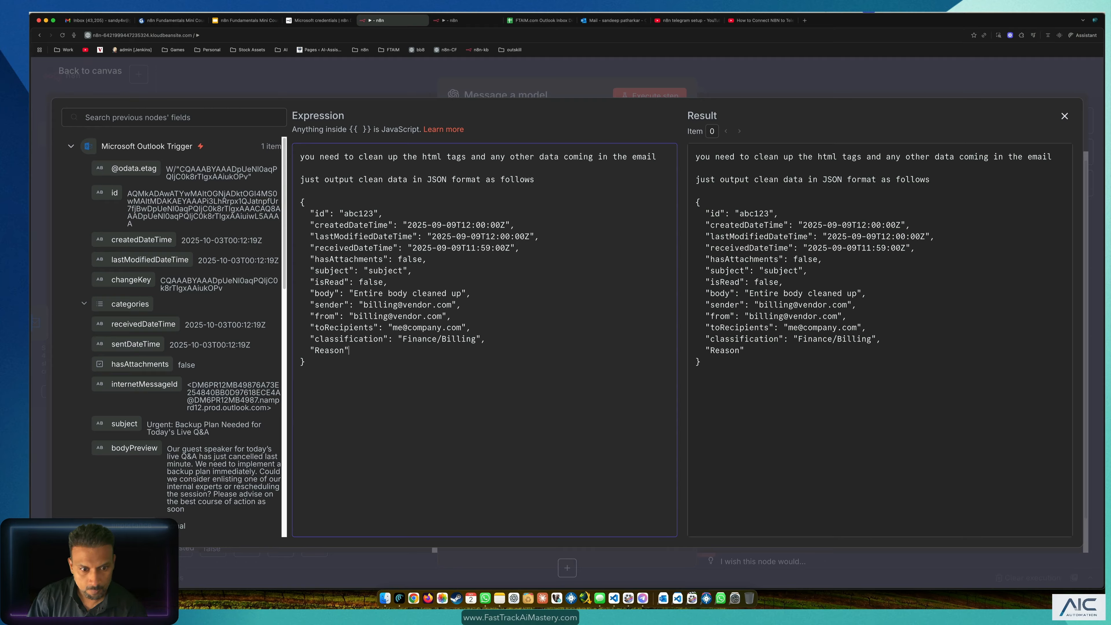
pyautogui.write('":"')
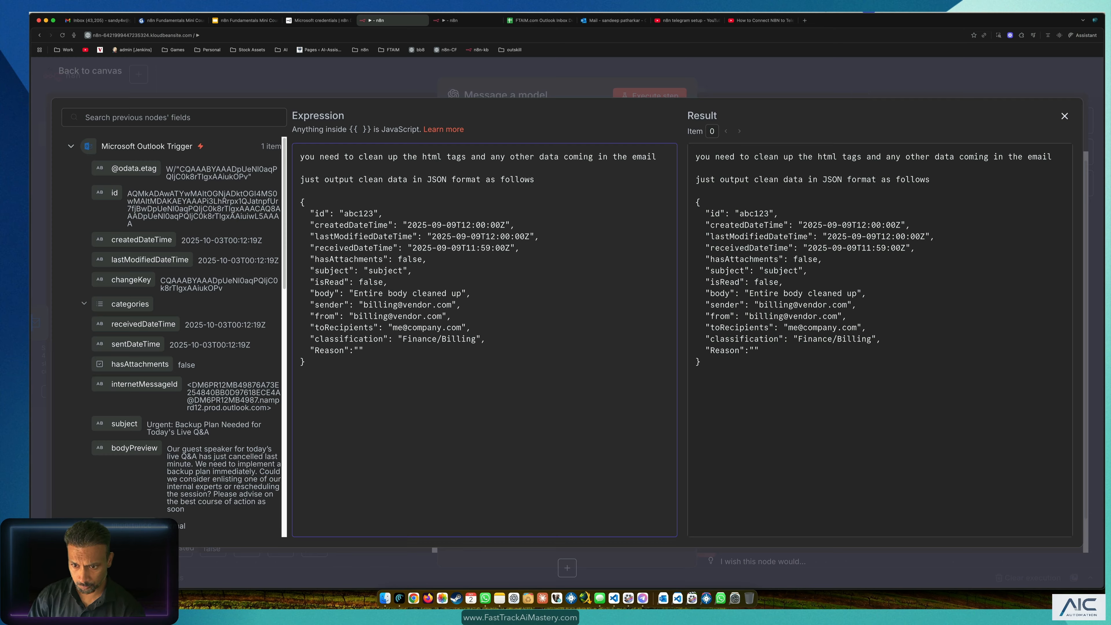
pyautogui.write('The user ')
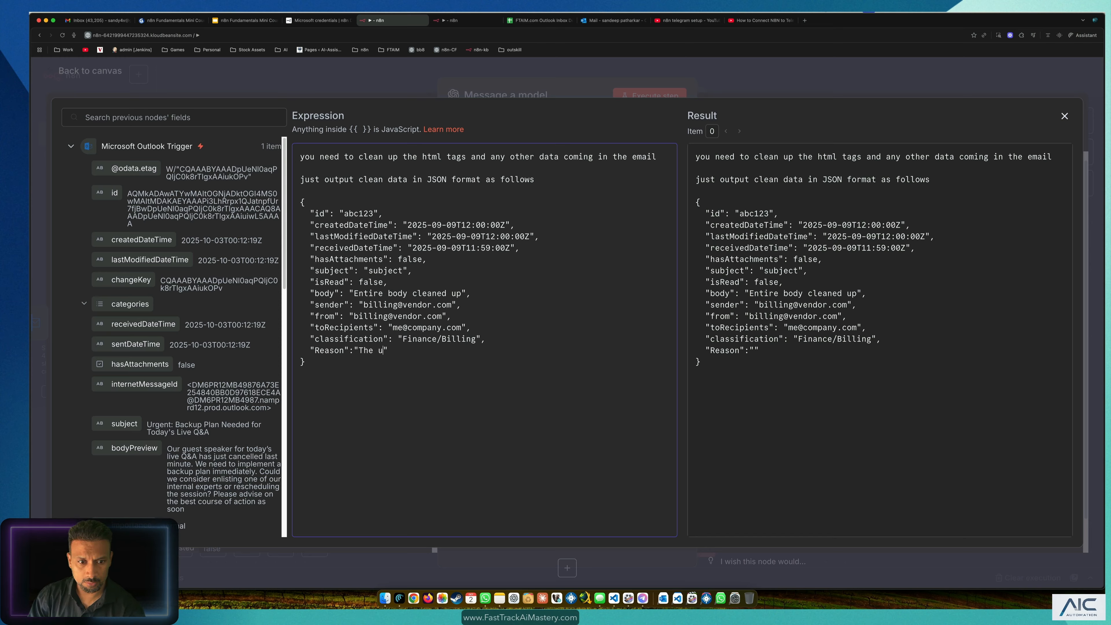
pyautogui.write('is ins ')
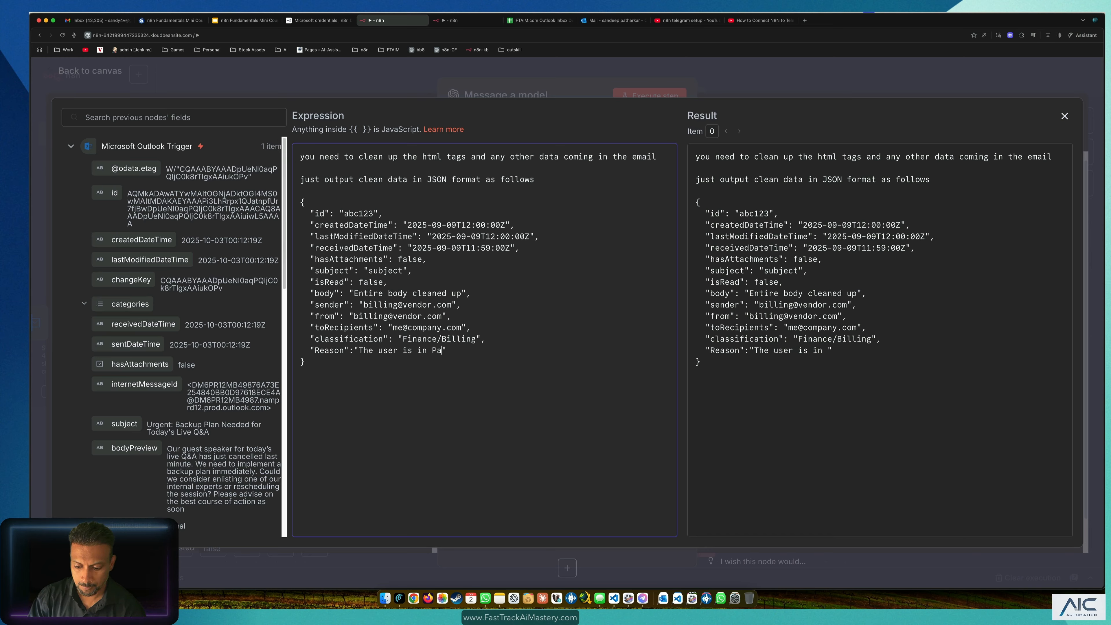
pyautogui.write('Panic mode and nee')
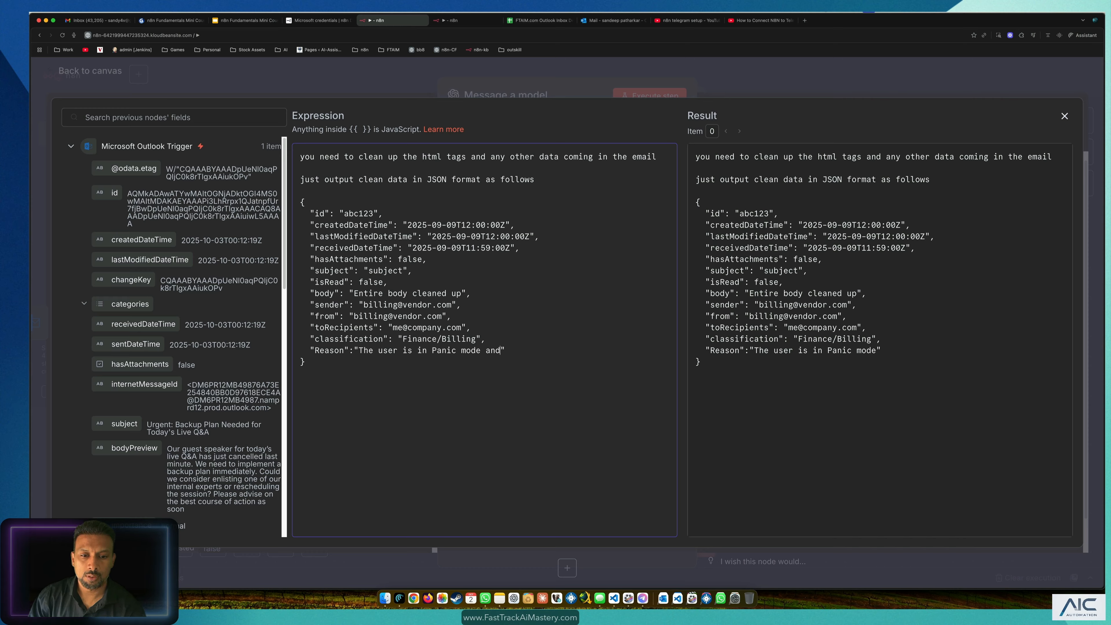
pyautogui.write('ds urgent ')
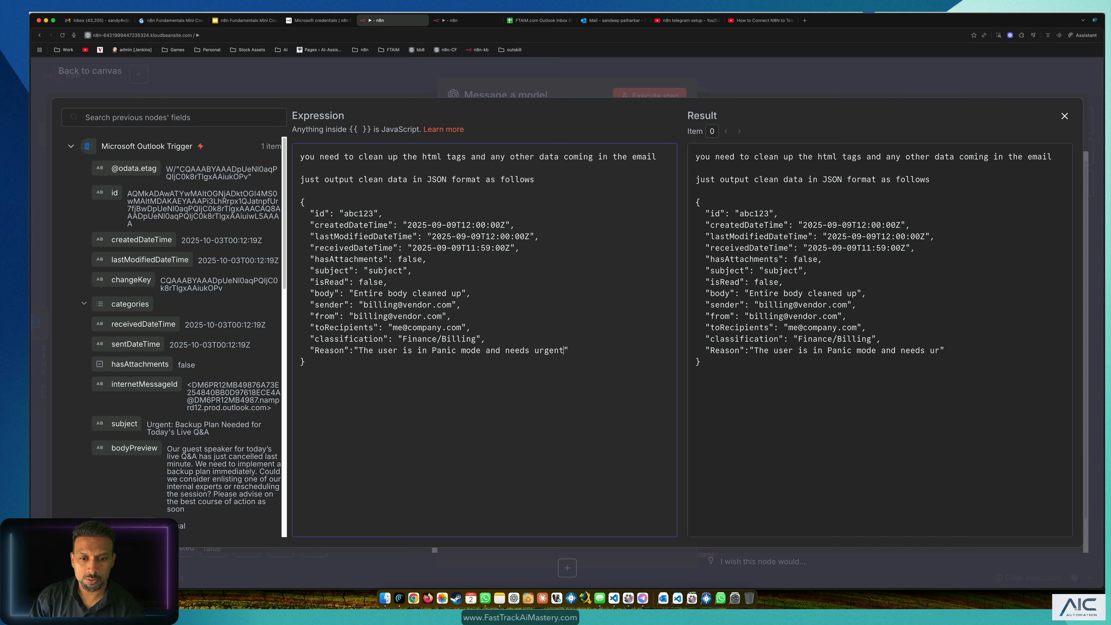
pyautogui.write('attention')
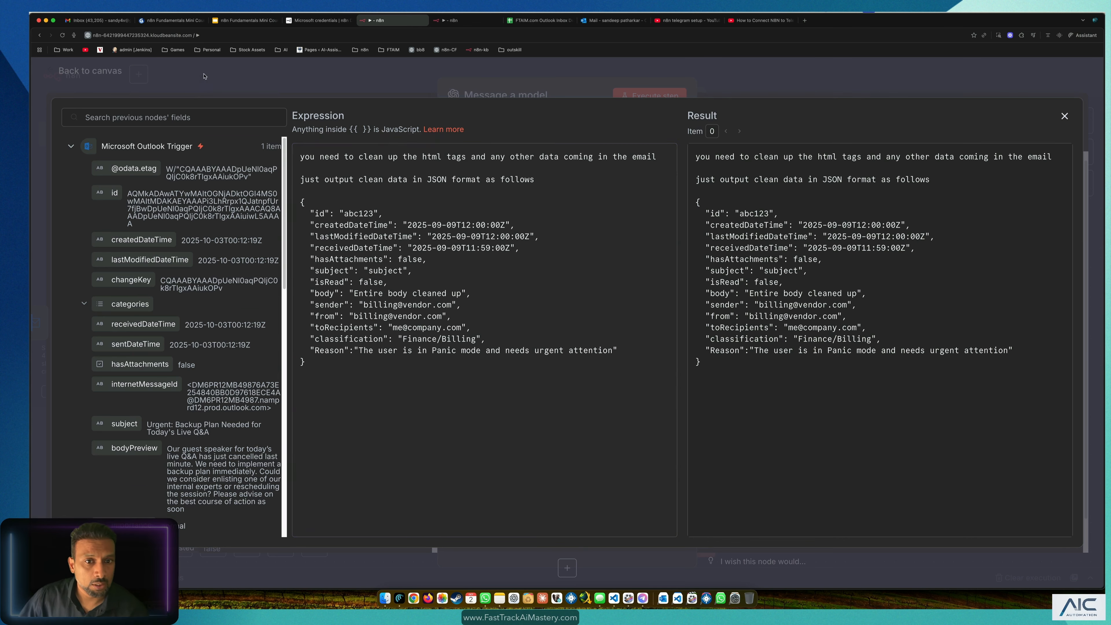
pyautogui.press('Escape')
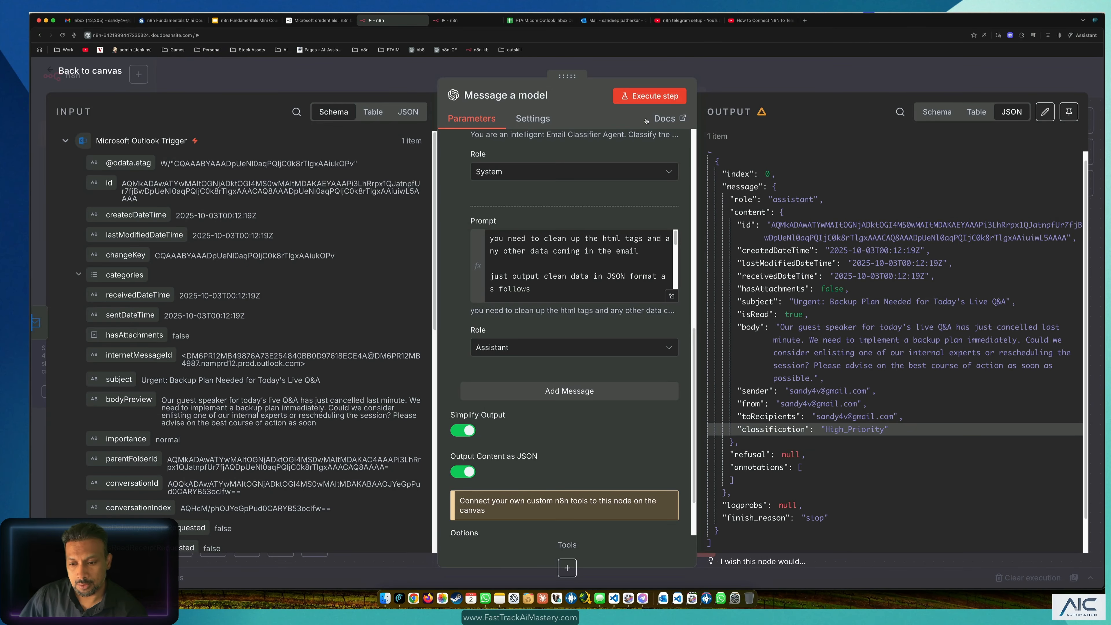
# Step: Rerun the classifier and check the Reason explaining the High_Priority classification in the output
pyautogui.click(647, 95)
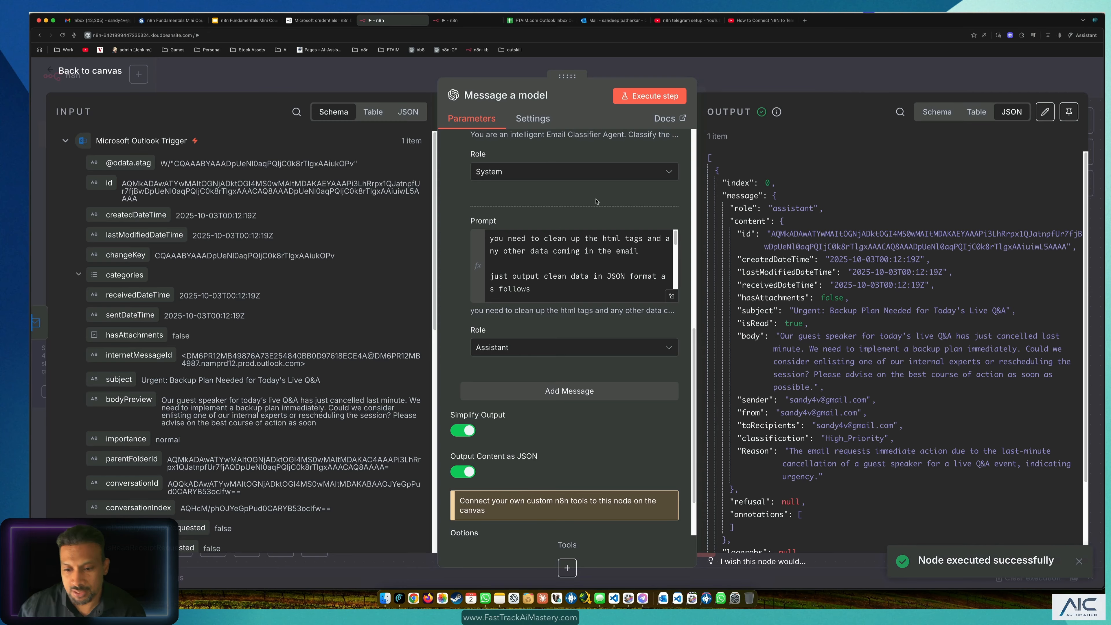
pyautogui.scroll(-2, 853, 401)
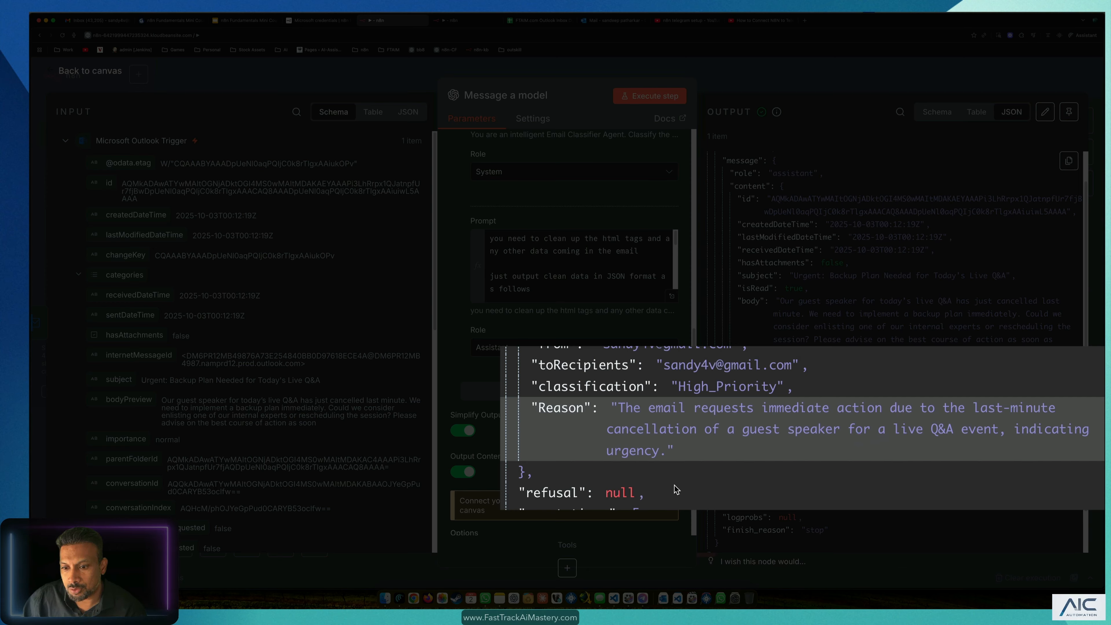
pyautogui.click(718, 445)
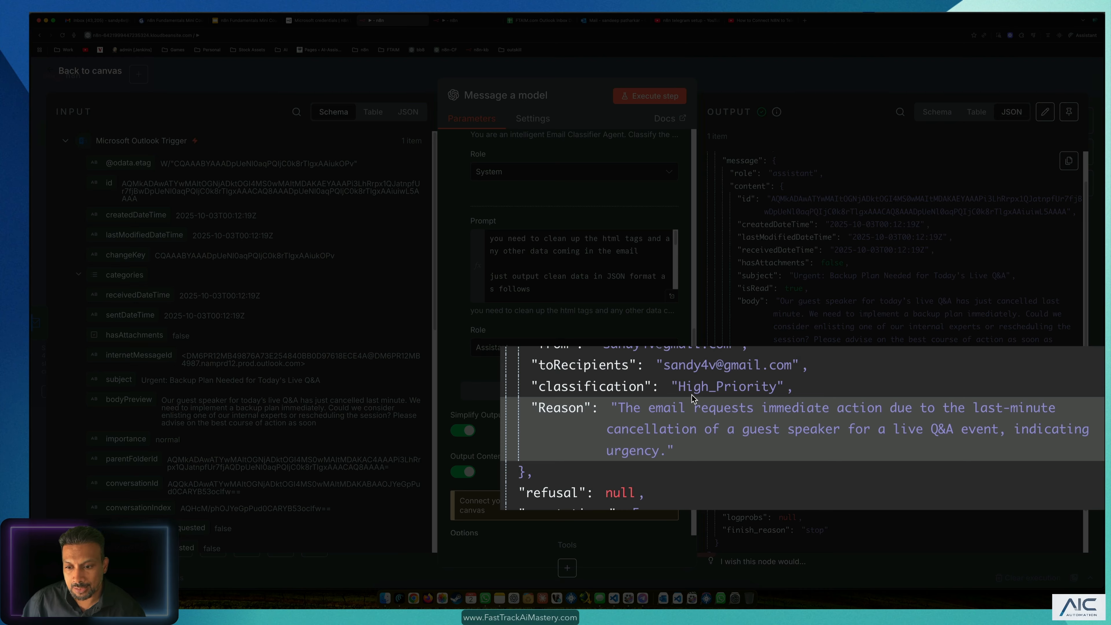
pyautogui.moveTo(686, 387); pyautogui.dragTo(784, 387)
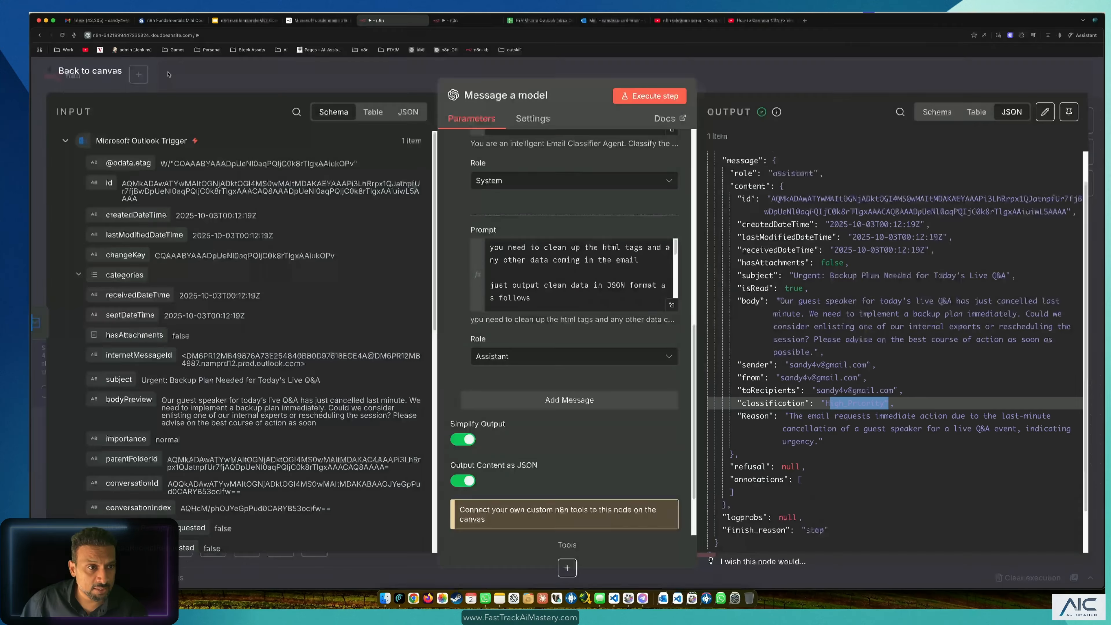
# Step: Return to the canvas, nudge the model node slightly right, and save the workflow
pyautogui.click(174, 69)
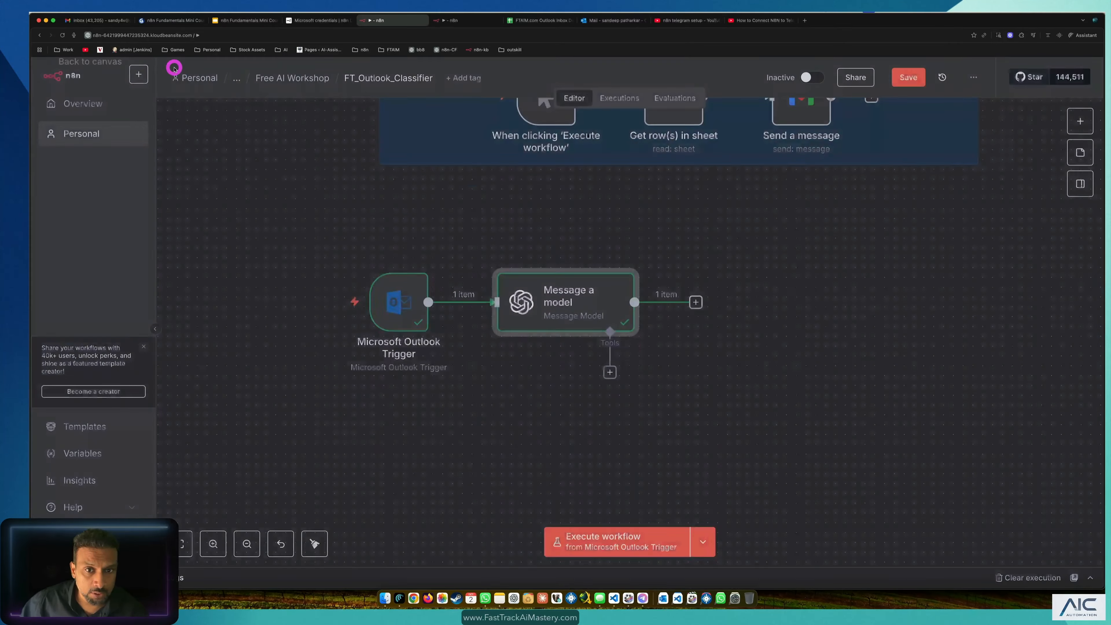
pyautogui.moveTo(579, 315)
pyautogui.mouseDown()
pyautogui.moveTo(566, 316)
pyautogui.moveTo(588, 313)
pyautogui.mouseUp()
pyautogui.click(770, 280)
pyautogui.click(913, 78)
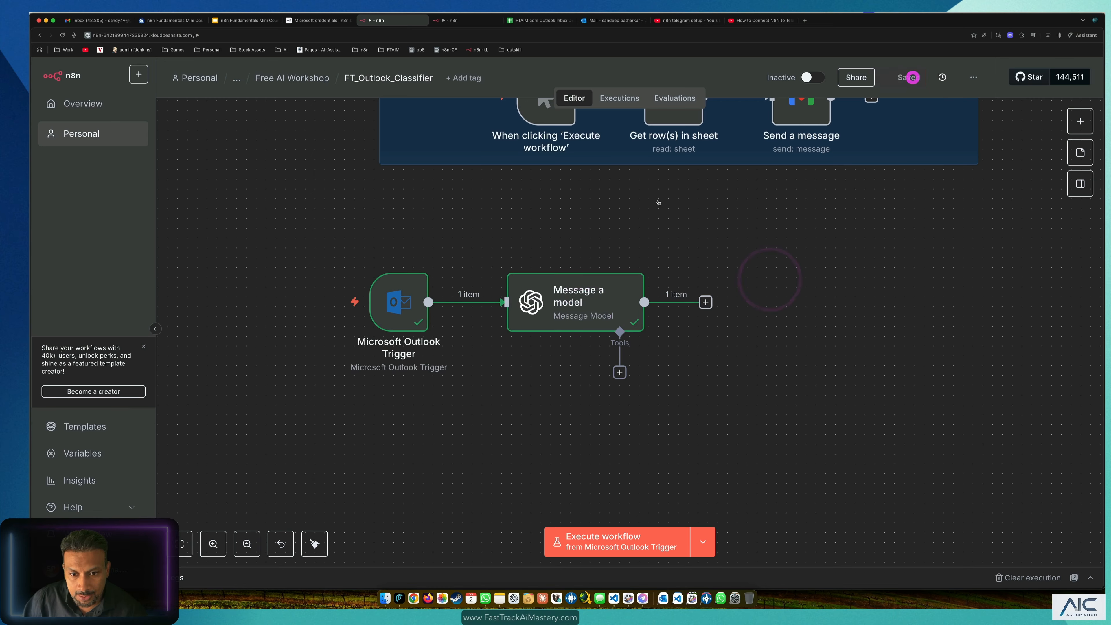
# Step: Rename the model node to Email_Classifier_Agent, move it beside the Outlook trigger, and save
pyautogui.doubleClick(585, 290)
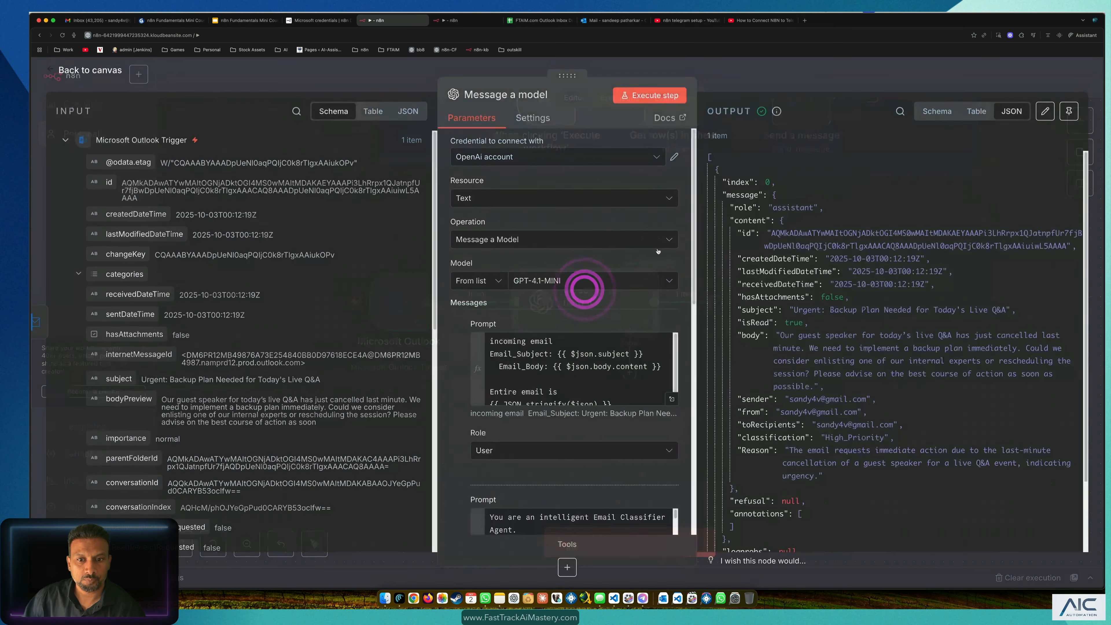
pyautogui.click(516, 97)
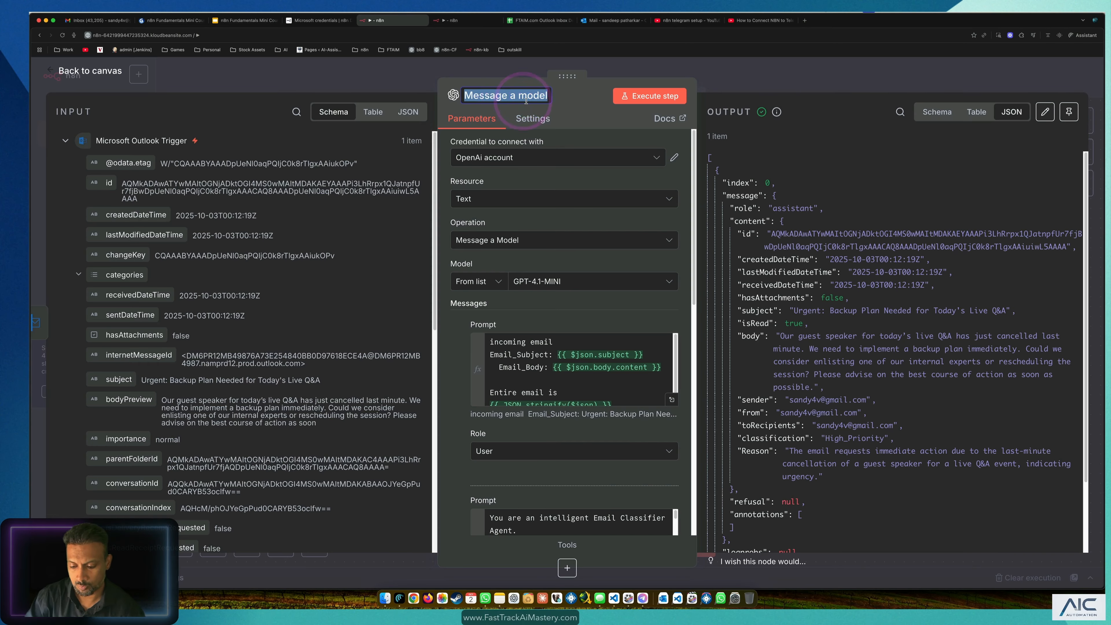
pyautogui.write('Email_Cla')
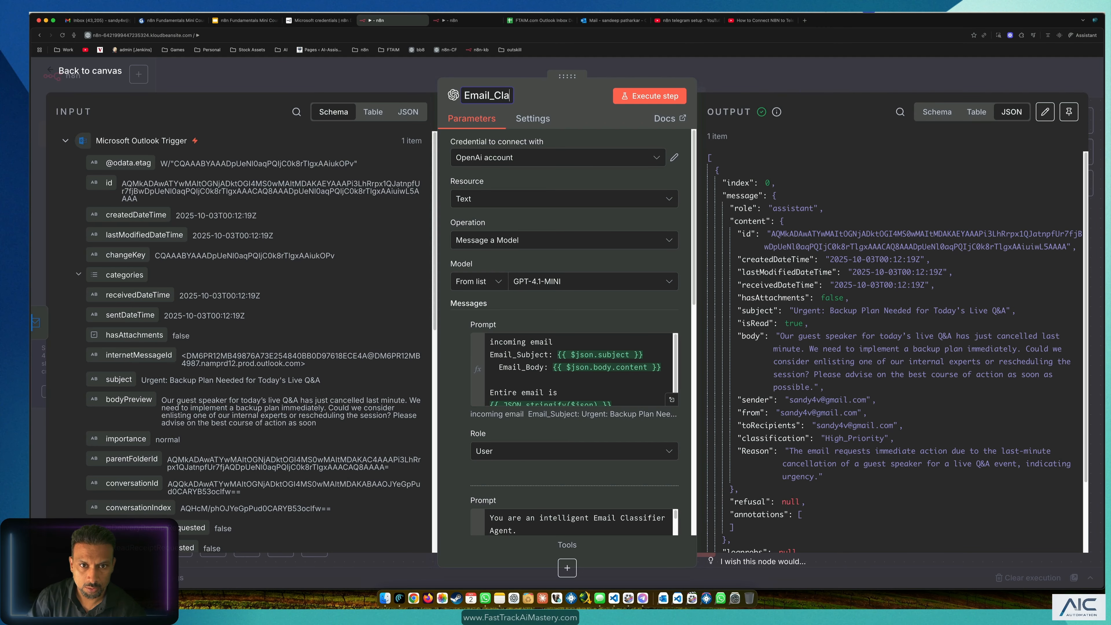
pyautogui.write('ssifier')
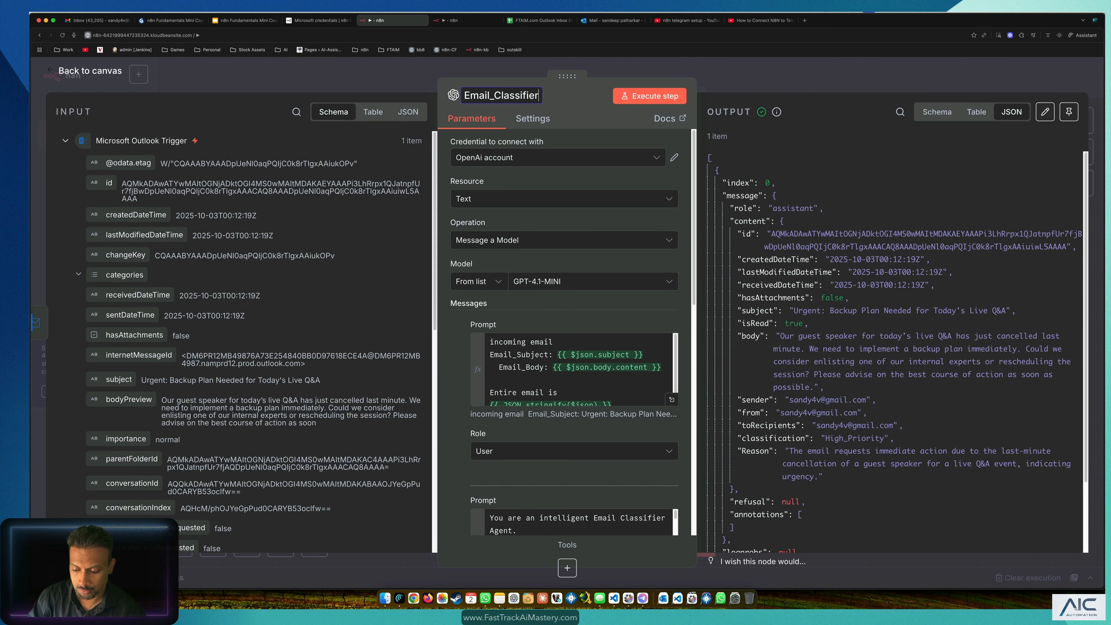
pyautogui.write('_Agent')
pyautogui.press('Return')
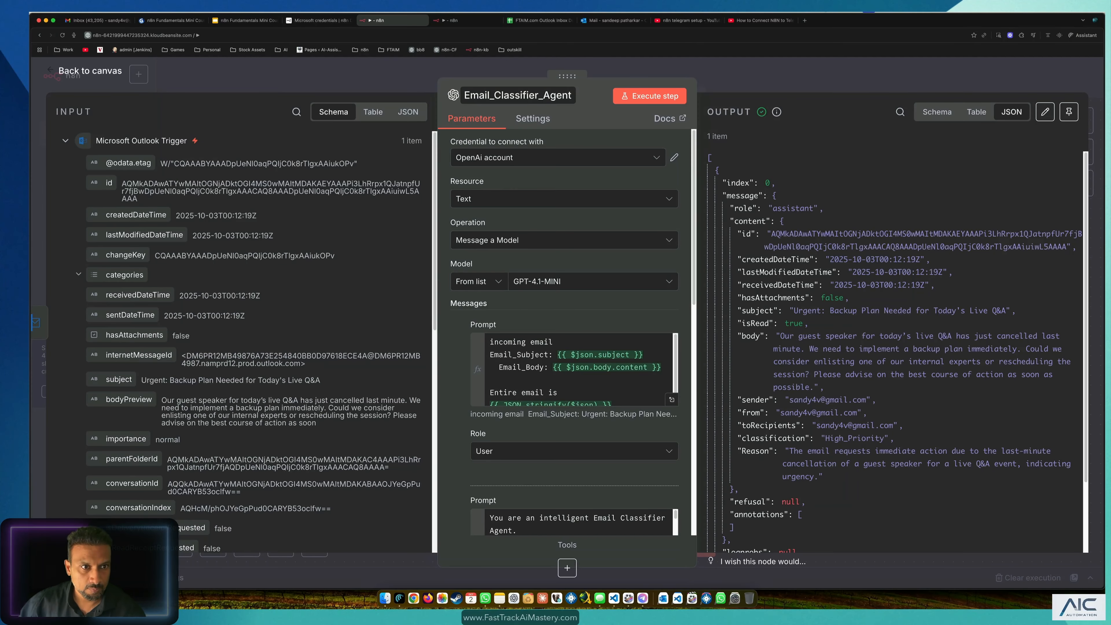
pyautogui.click(183, 82)
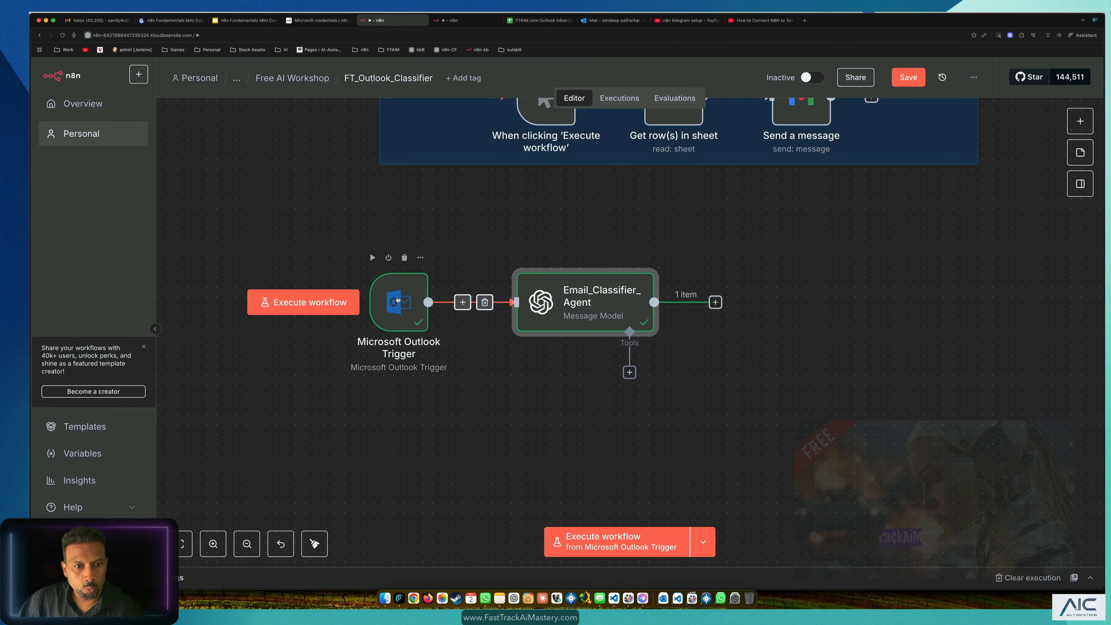
pyautogui.moveTo(604, 301); pyautogui.dragTo(509, 283)
pyautogui.click(714, 291)
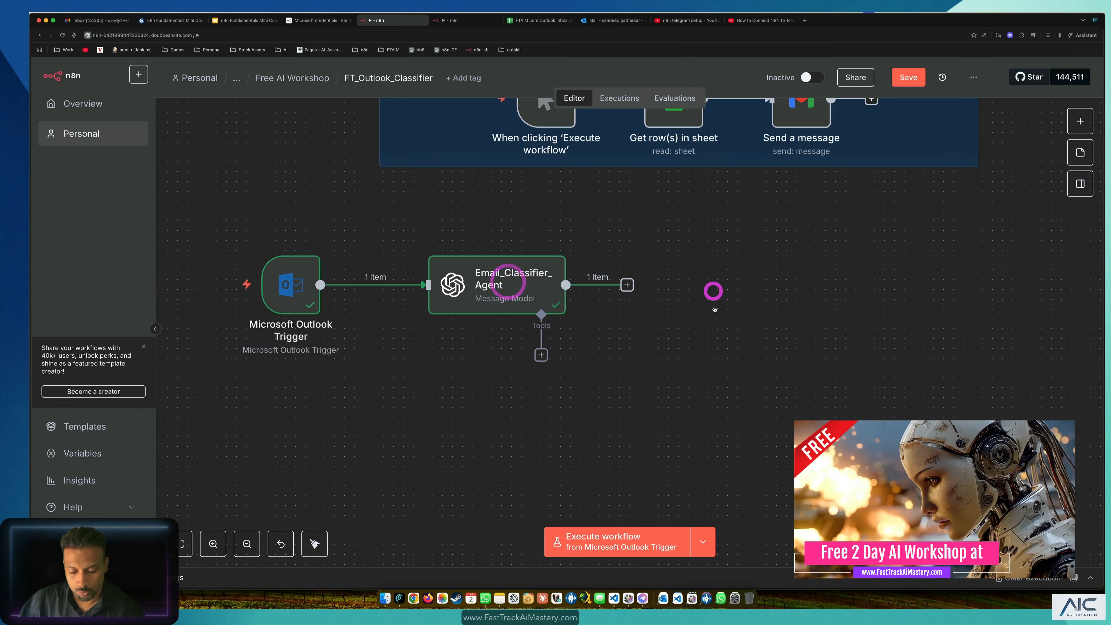
pyautogui.press('super+s')
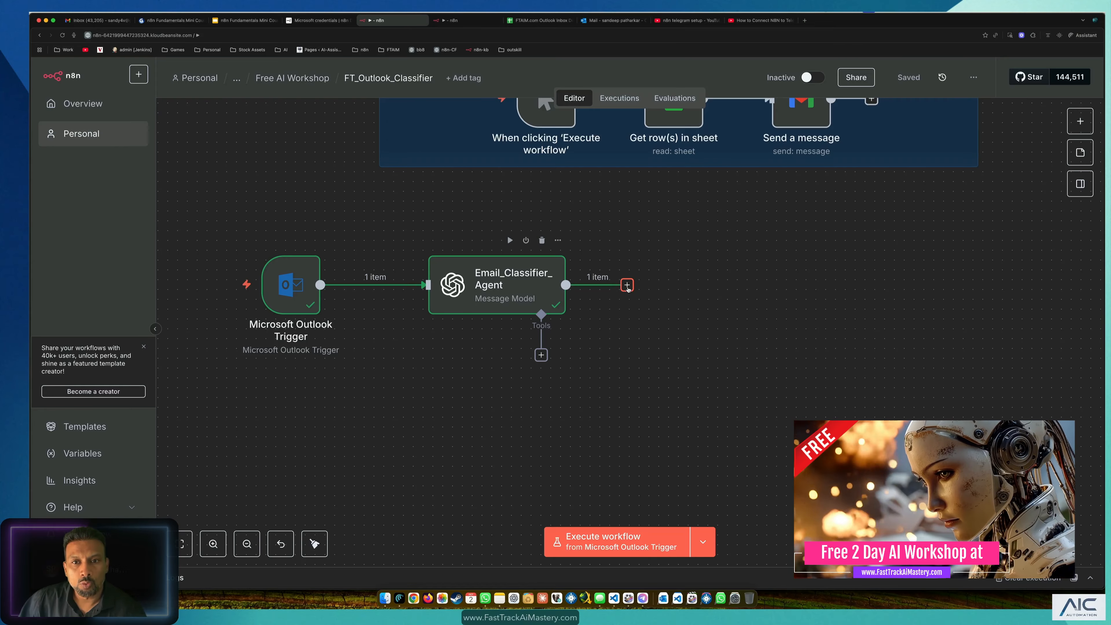
pyautogui.moveTo(543, 285); pyautogui.dragTo(504, 286)
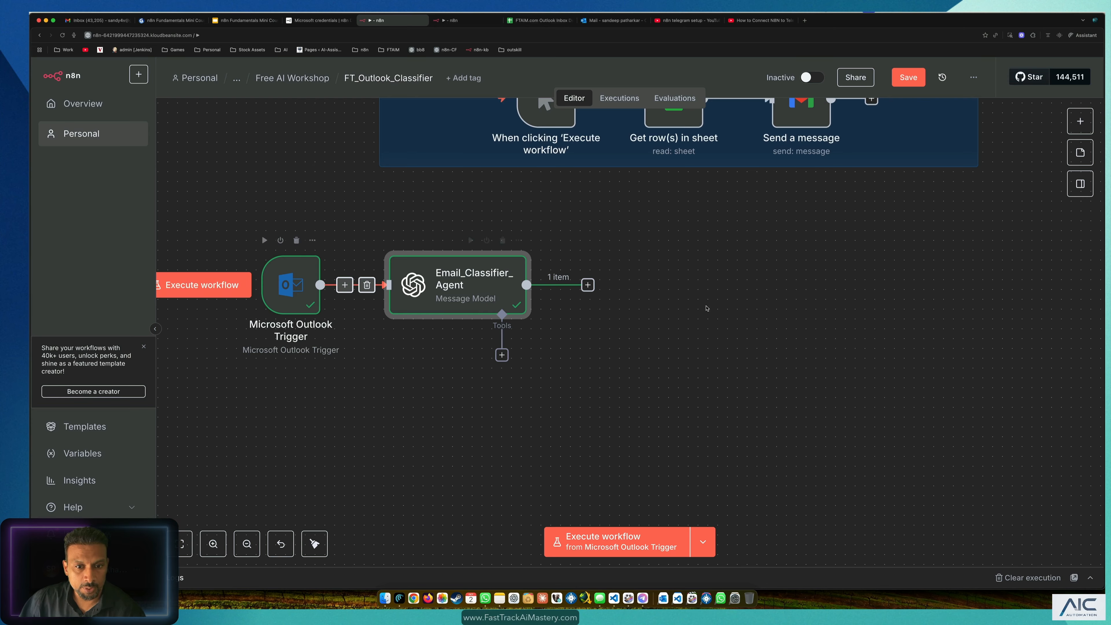
pyautogui.click(611, 20)
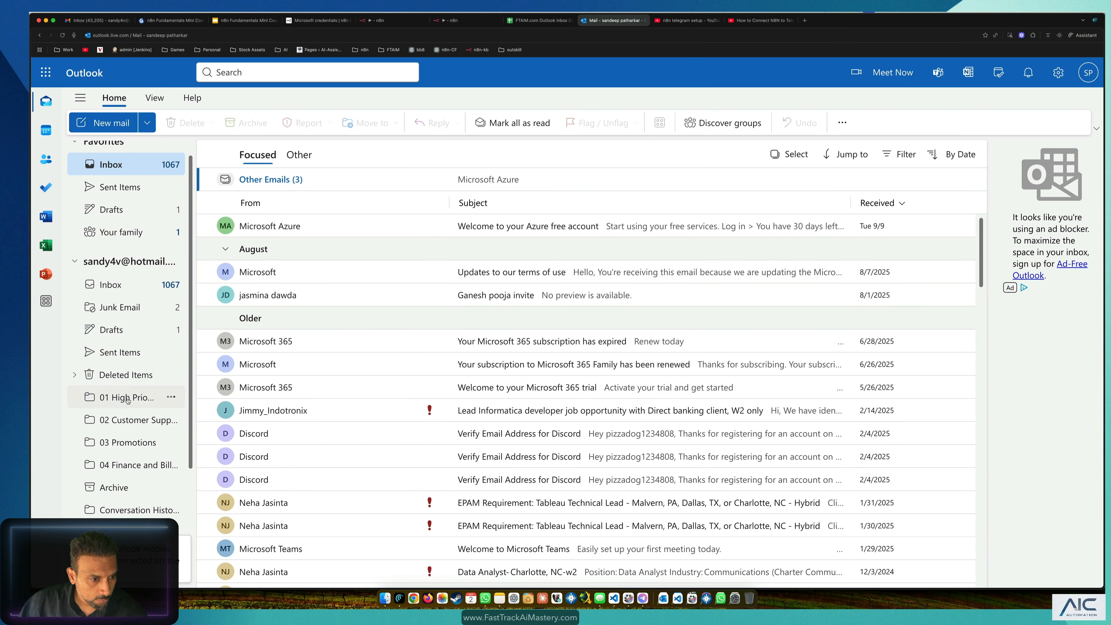
# Step: Abandon creating a new mail folder, view the 01 High Priority folder, then return to the n8n canvas
pyautogui.rightClick(123, 262)
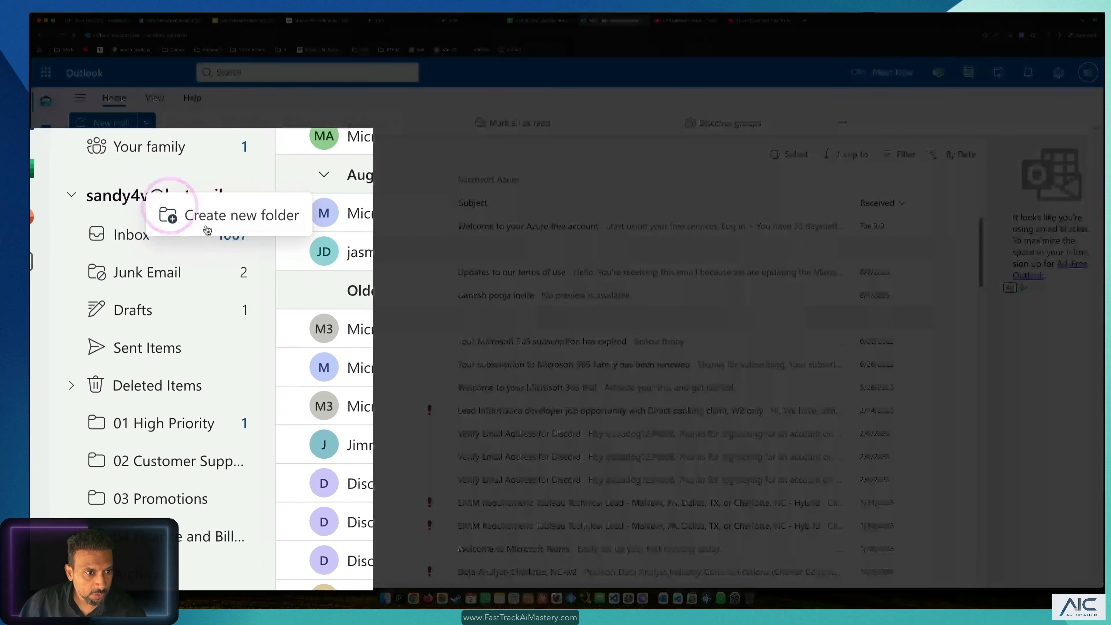
pyautogui.click(200, 223)
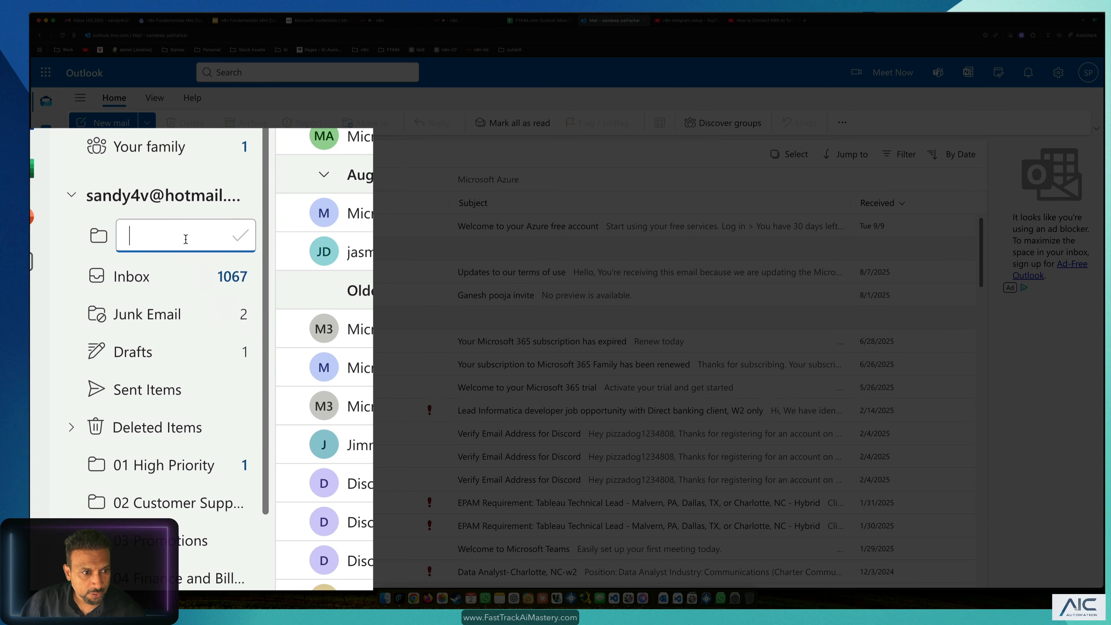
pyautogui.press('Escape')
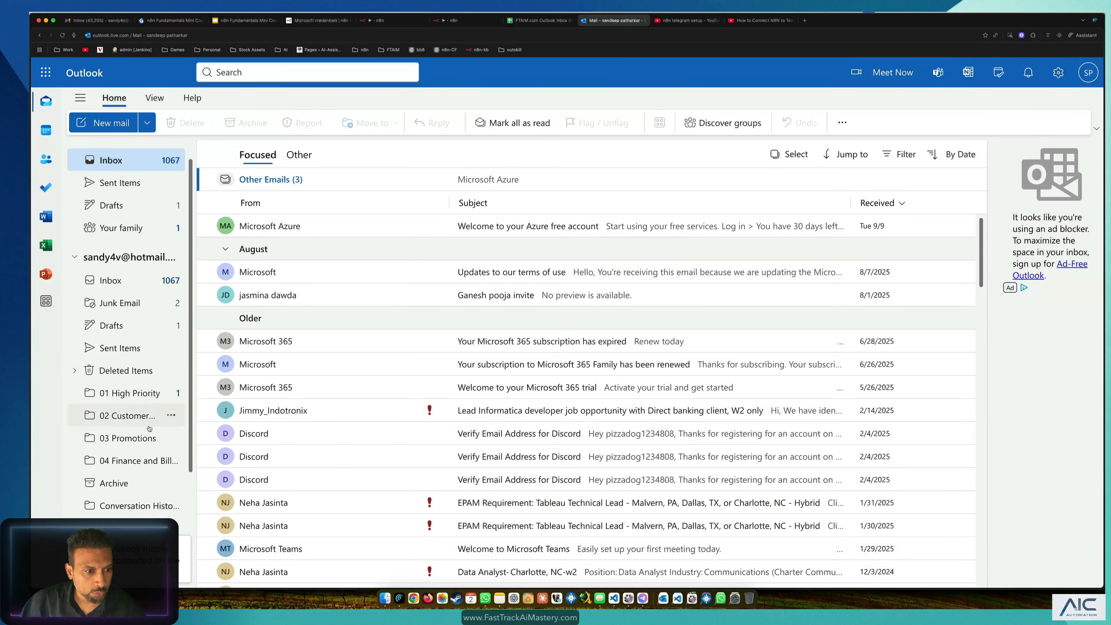
pyautogui.click(114, 389)
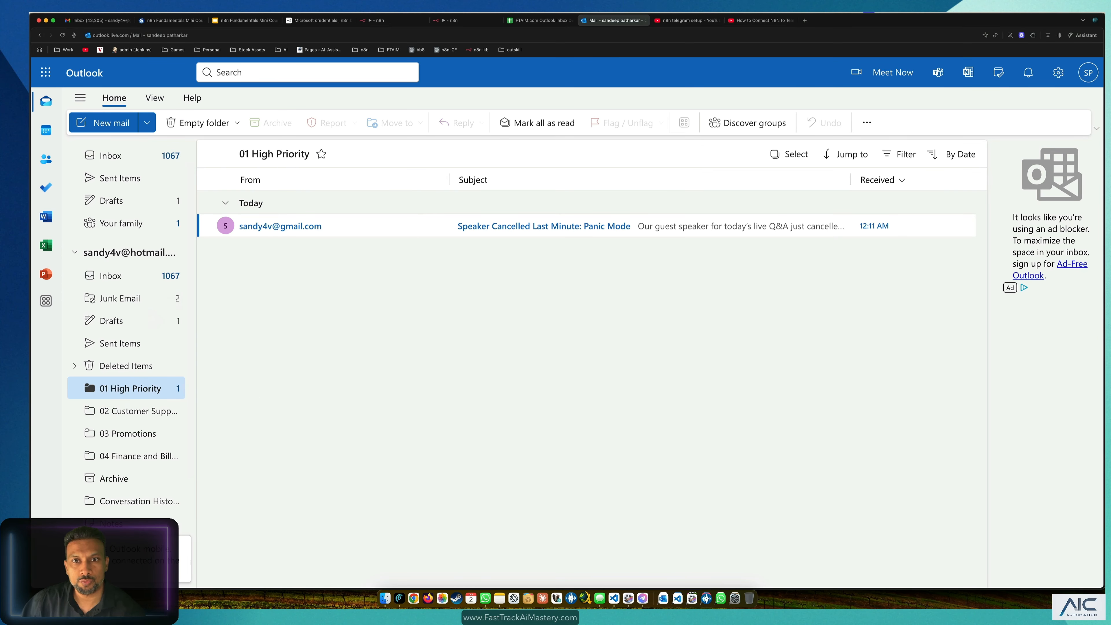
pyautogui.click(455, 20)
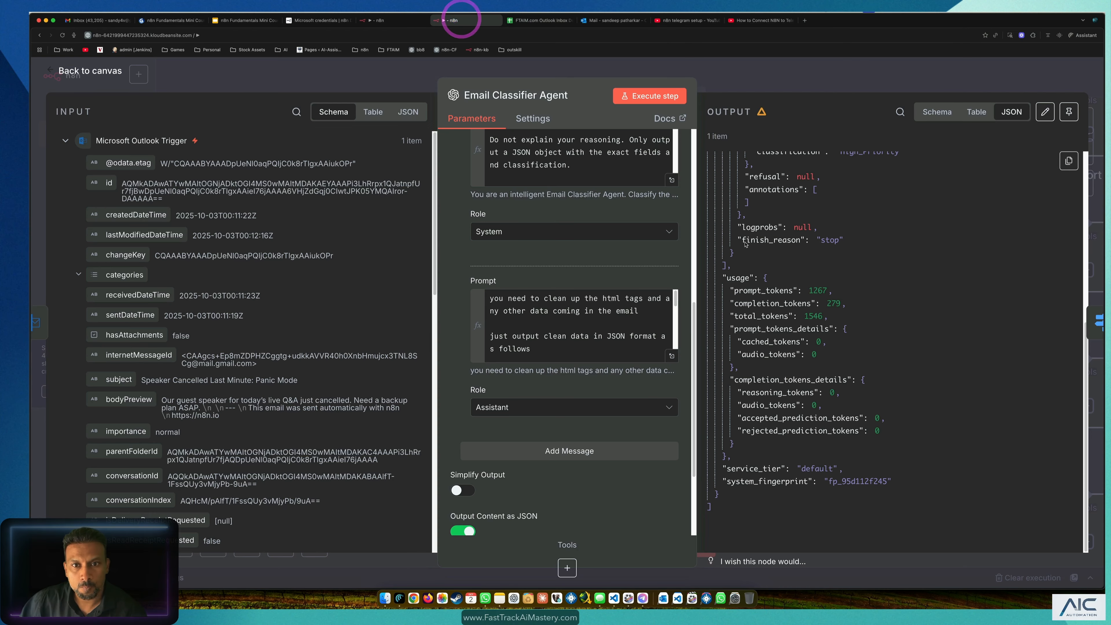
pyautogui.click(377, 21)
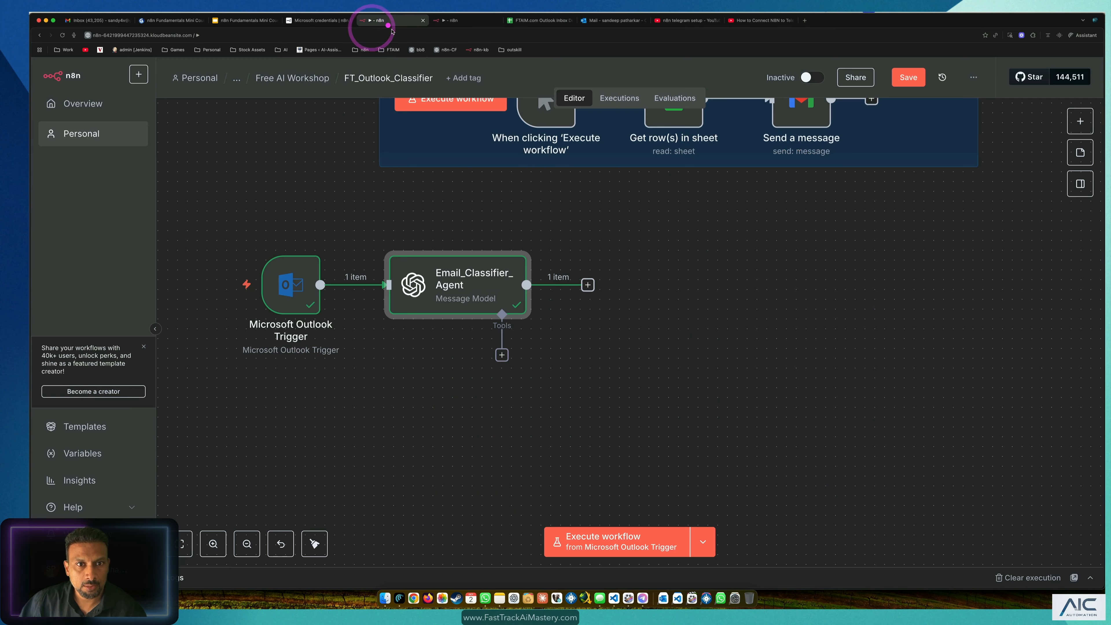
# Step: Add a Microsoft Outlook 'Move a message' node after Email_Classifier_Agent, found by searching 'outlo'
pyautogui.click(652, 267)
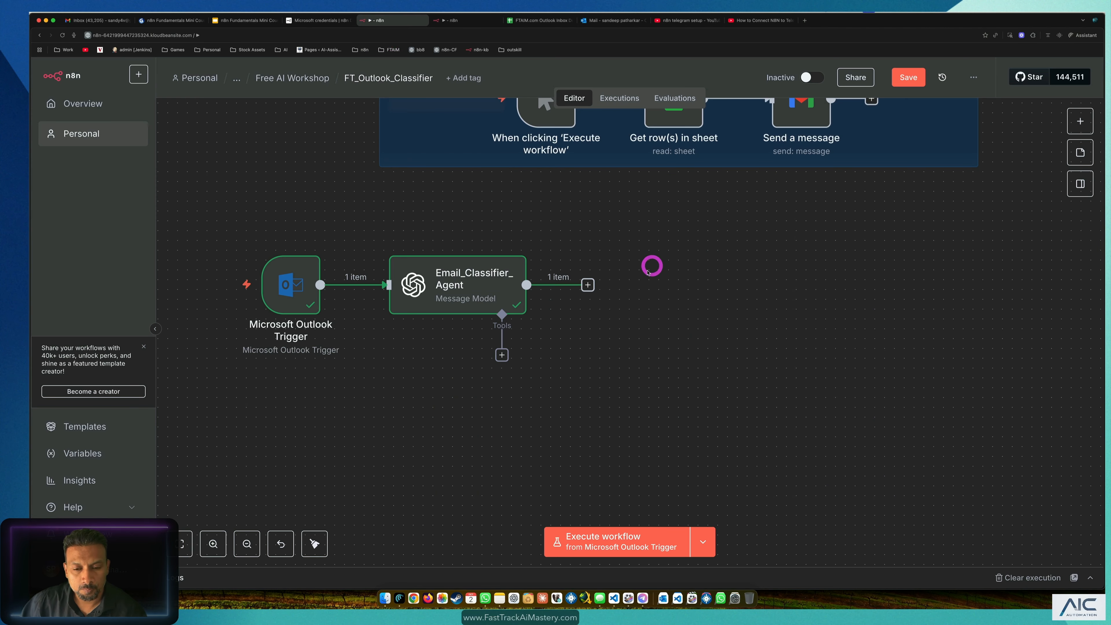
pyautogui.click(589, 285)
pyautogui.click(911, 155)
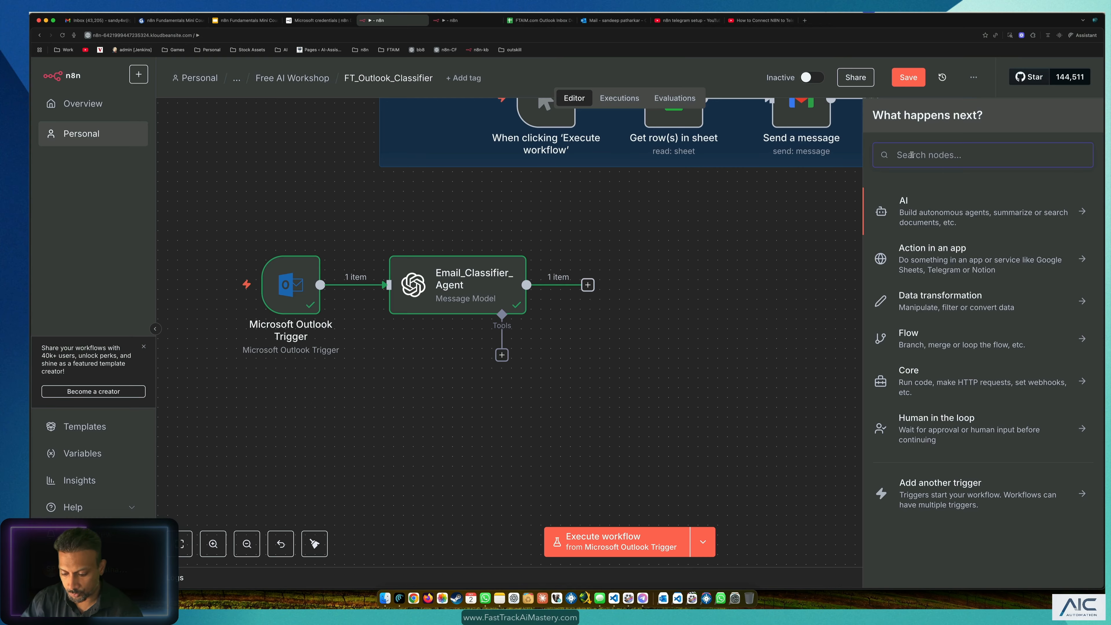
pyautogui.write('outlo')
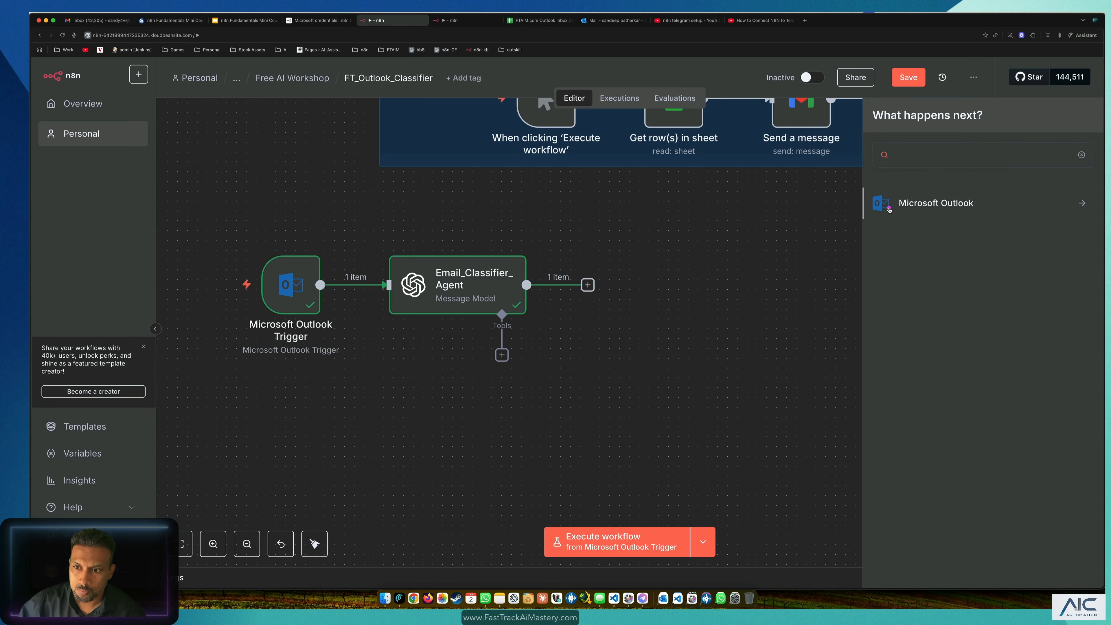
pyautogui.click(889, 203)
pyautogui.scroll(-3, 910, 393)
pyautogui.scroll(-5, 910, 393)
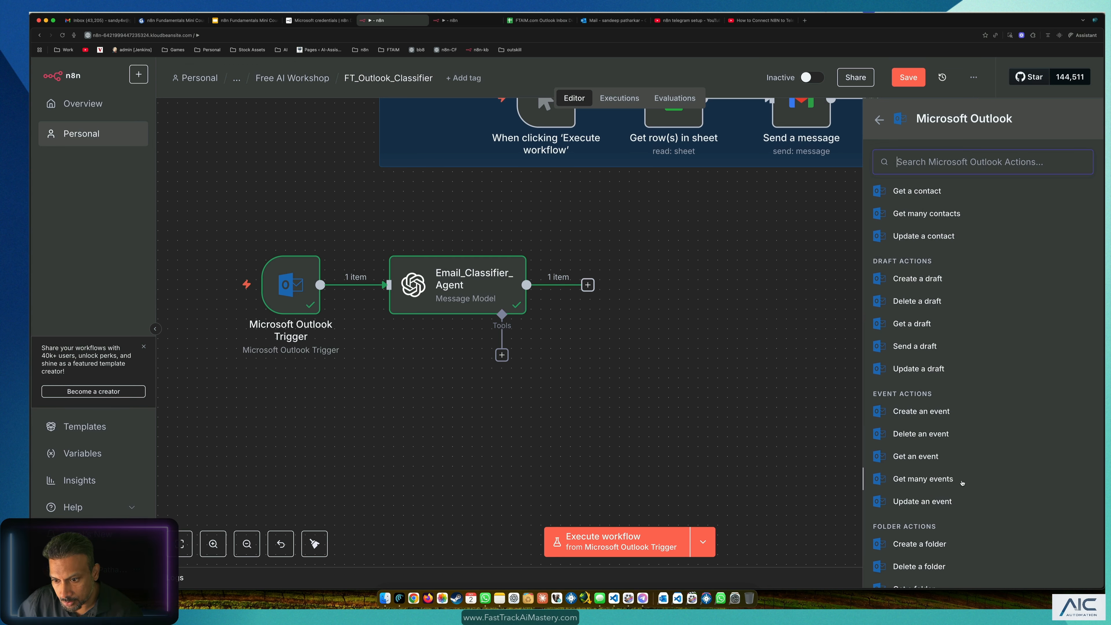
pyautogui.scroll(-10, 927, 548)
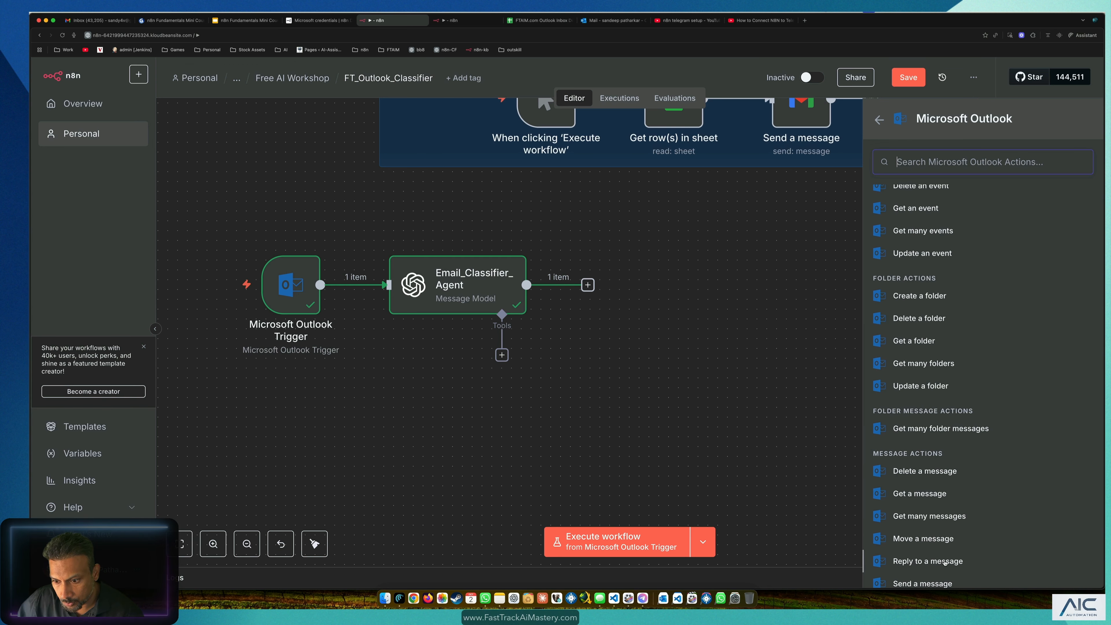
pyautogui.click(931, 541)
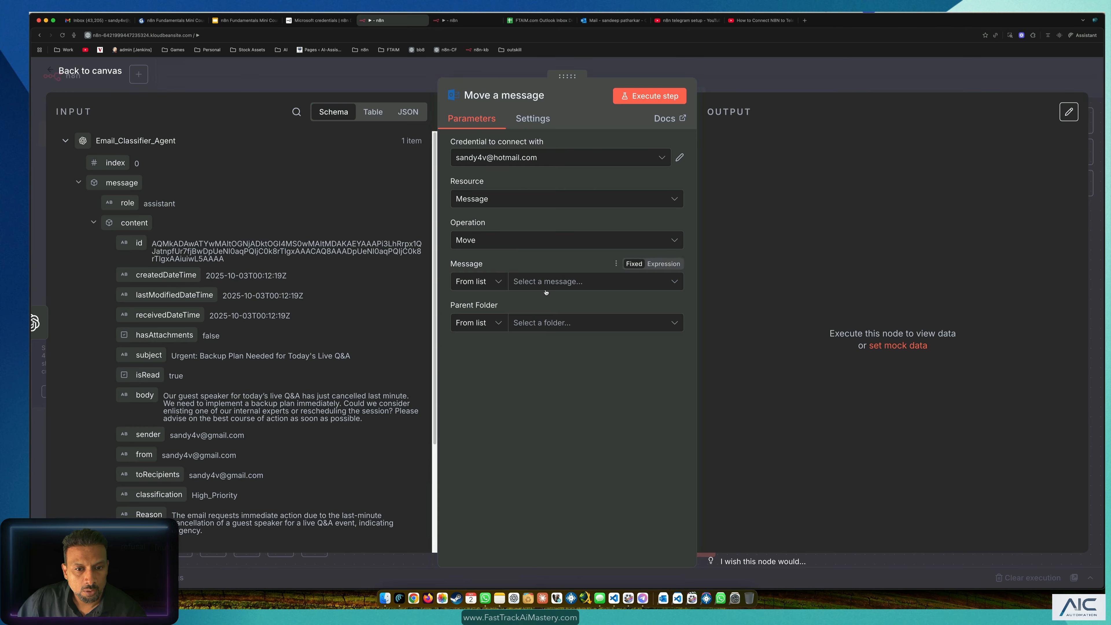
# Step: Set the Move a message Parent Folder to 01 High Priority
pyautogui.click(573, 286)
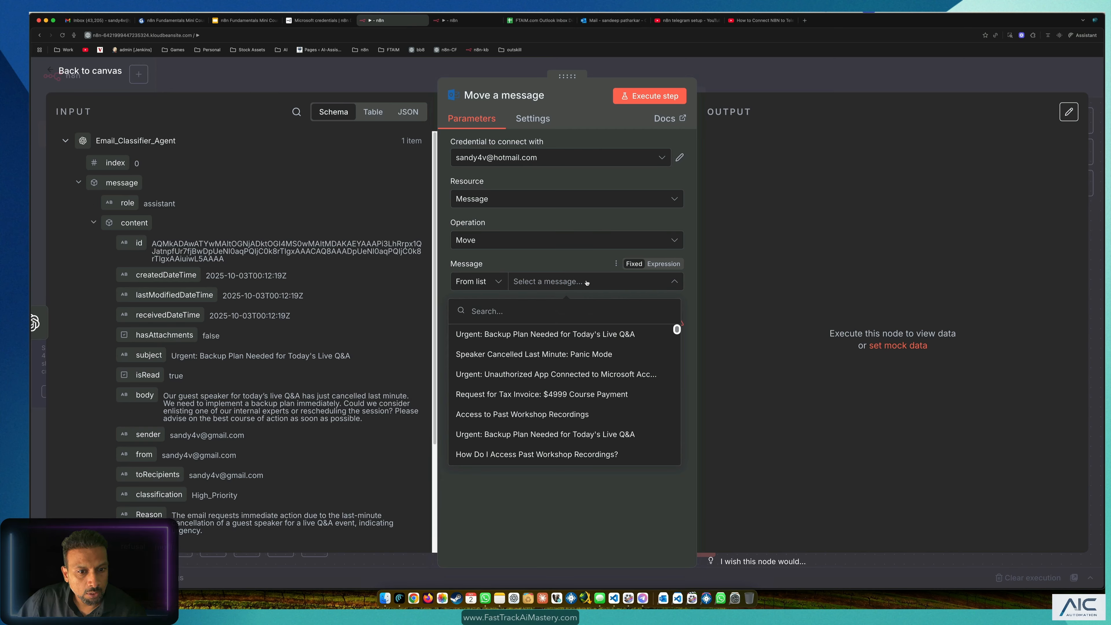
pyautogui.click(587, 282)
pyautogui.click(523, 259)
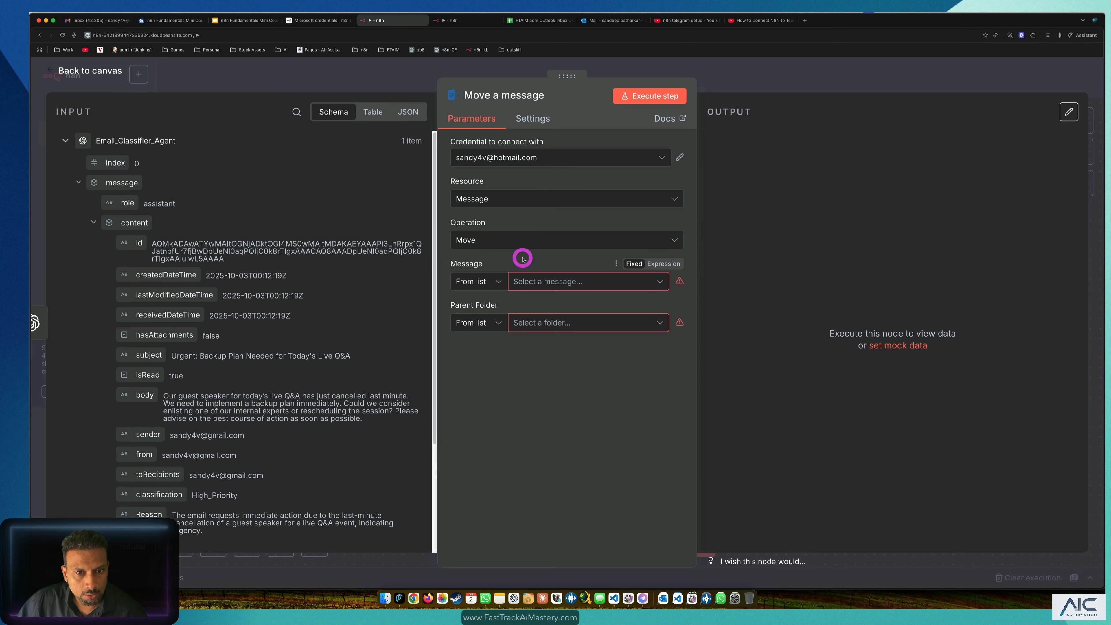
pyautogui.click(556, 323)
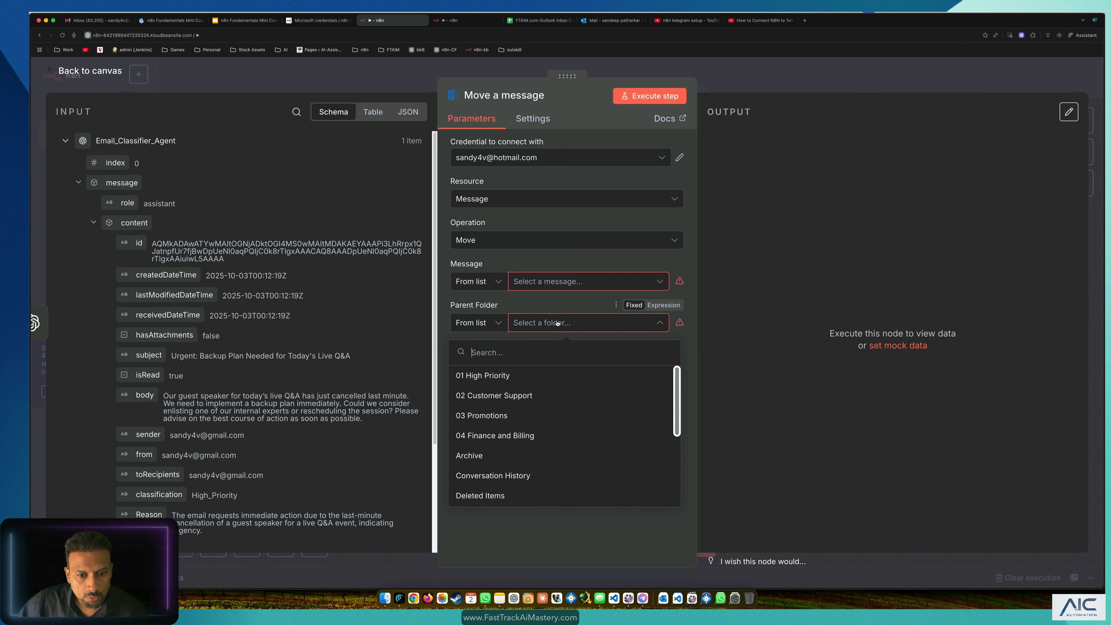
pyautogui.click(494, 375)
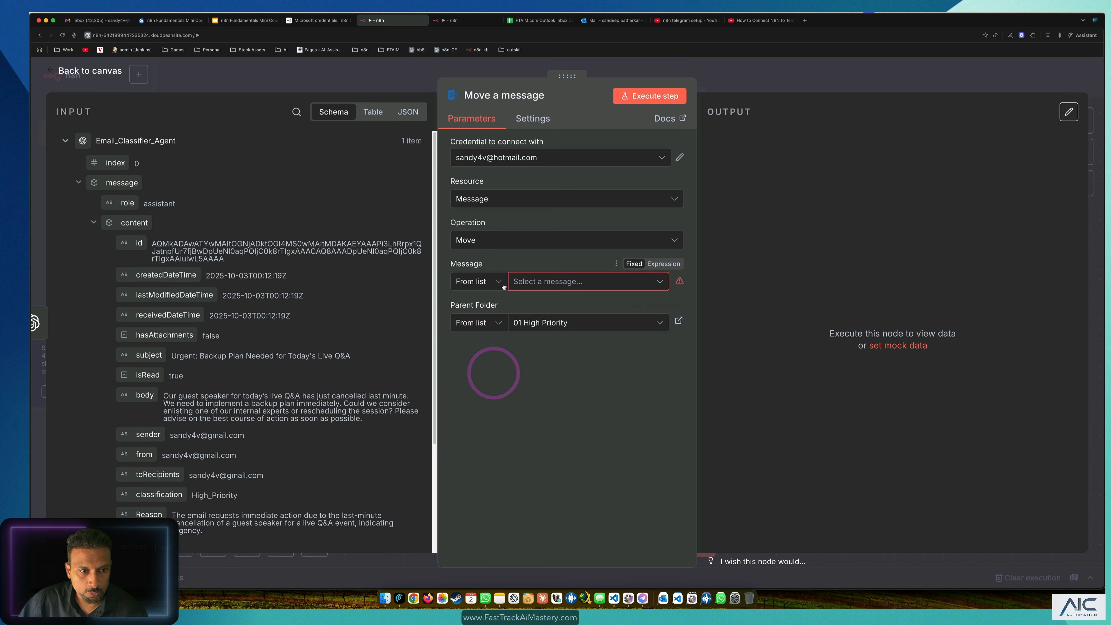
# Step: Specify the message By ID, mapping the incoming email's id into the field
pyautogui.click(487, 283)
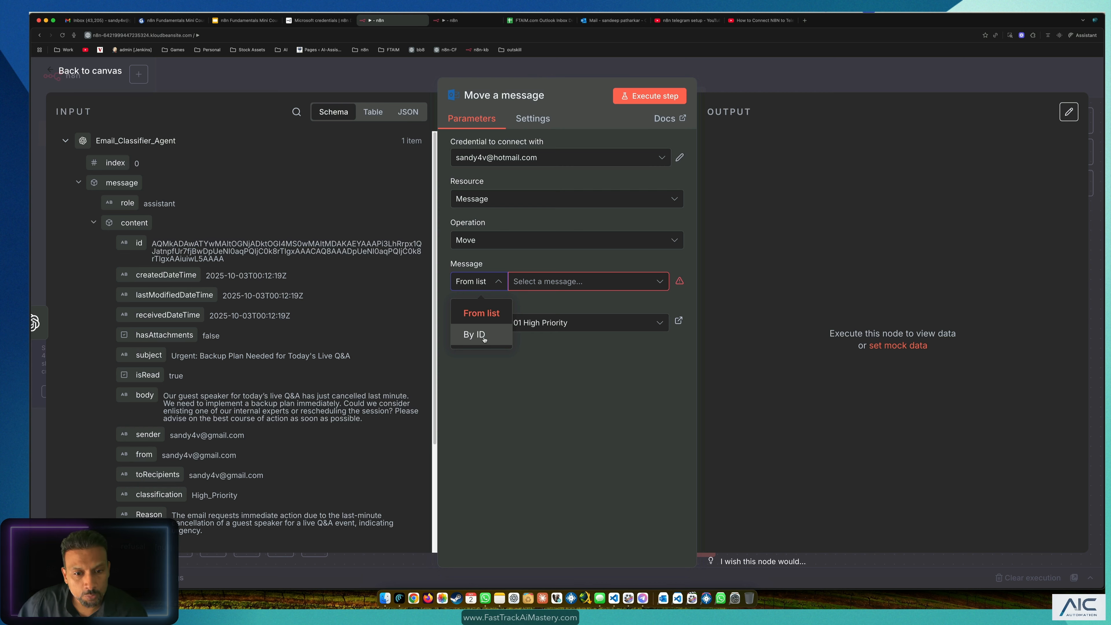
pyautogui.click(475, 335)
pyautogui.click(541, 281)
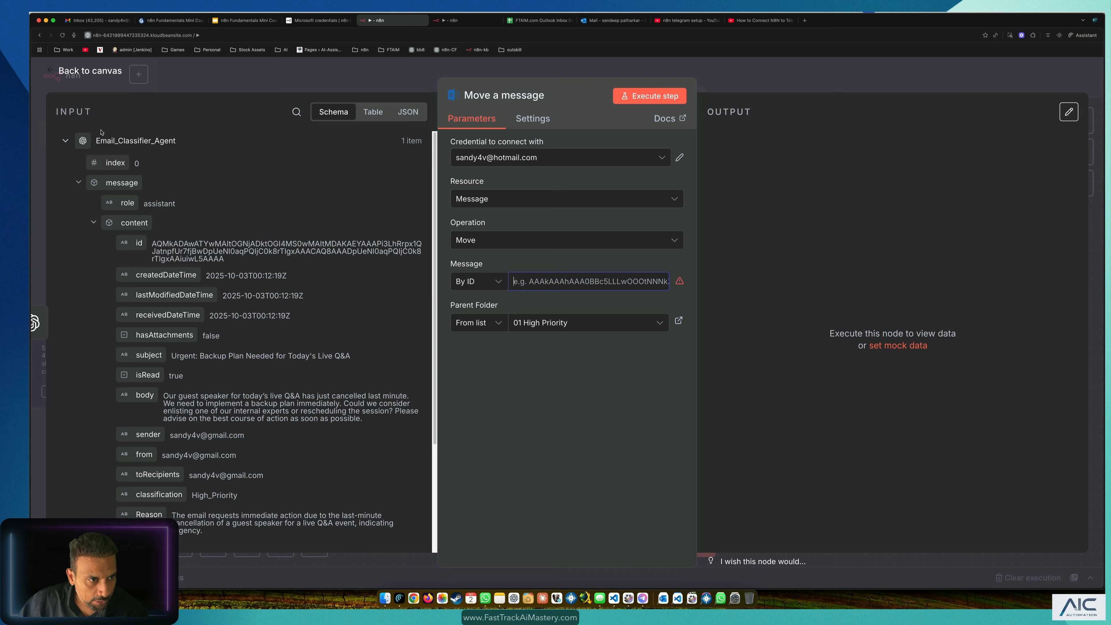
pyautogui.moveTo(138, 244); pyautogui.dragTo(548, 281)
pyautogui.click(587, 436)
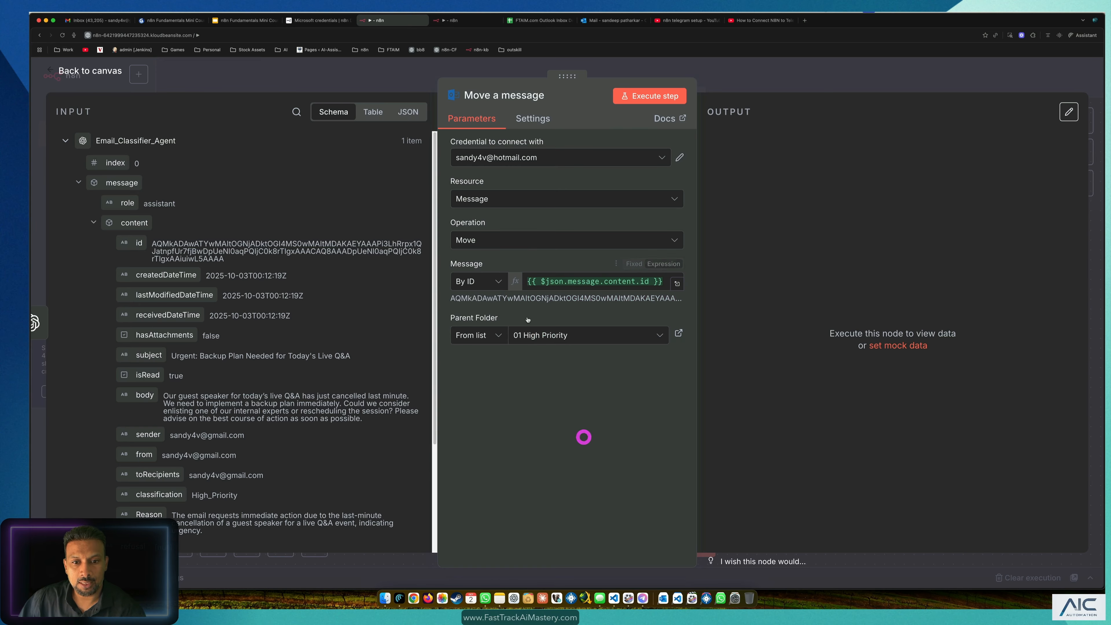
pyautogui.moveTo(455, 298); pyautogui.dragTo(689, 300)
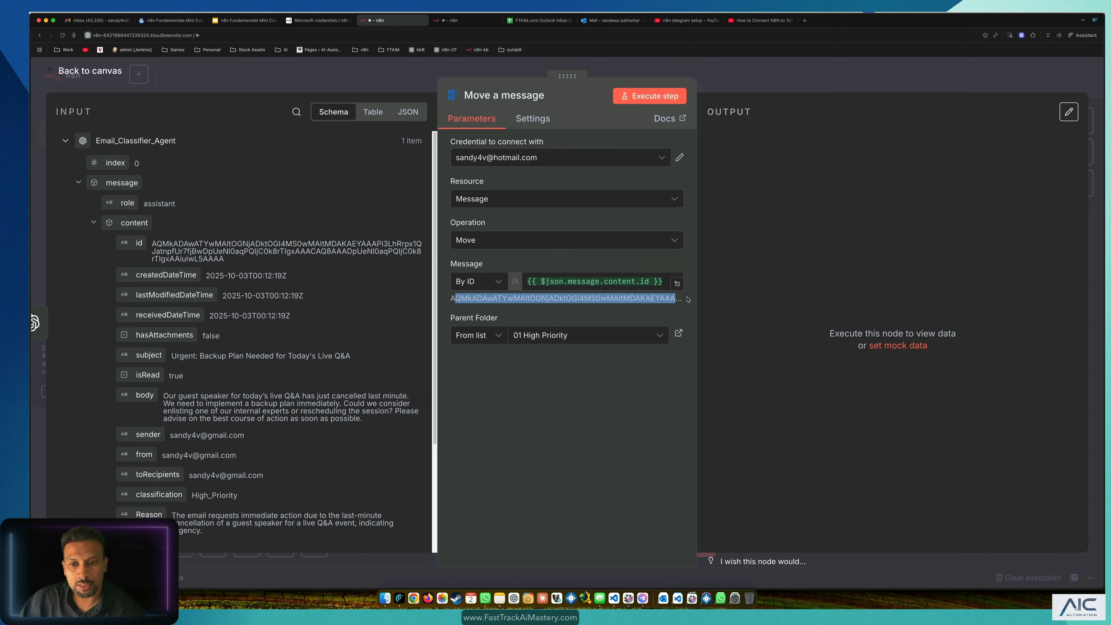
pyautogui.click(578, 429)
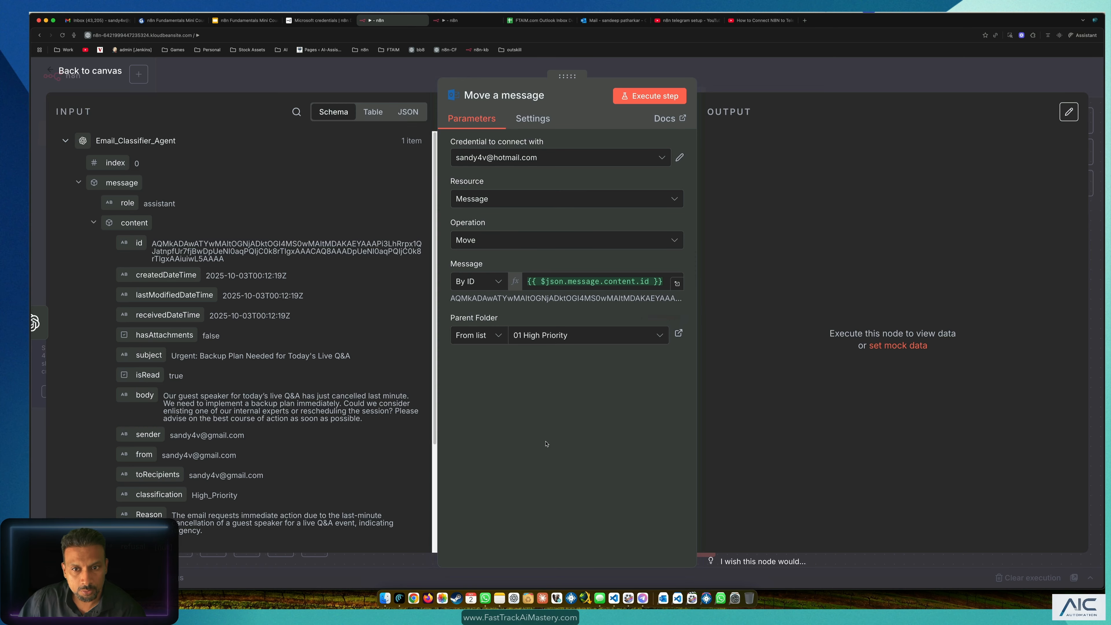
pyautogui.press('Escape')
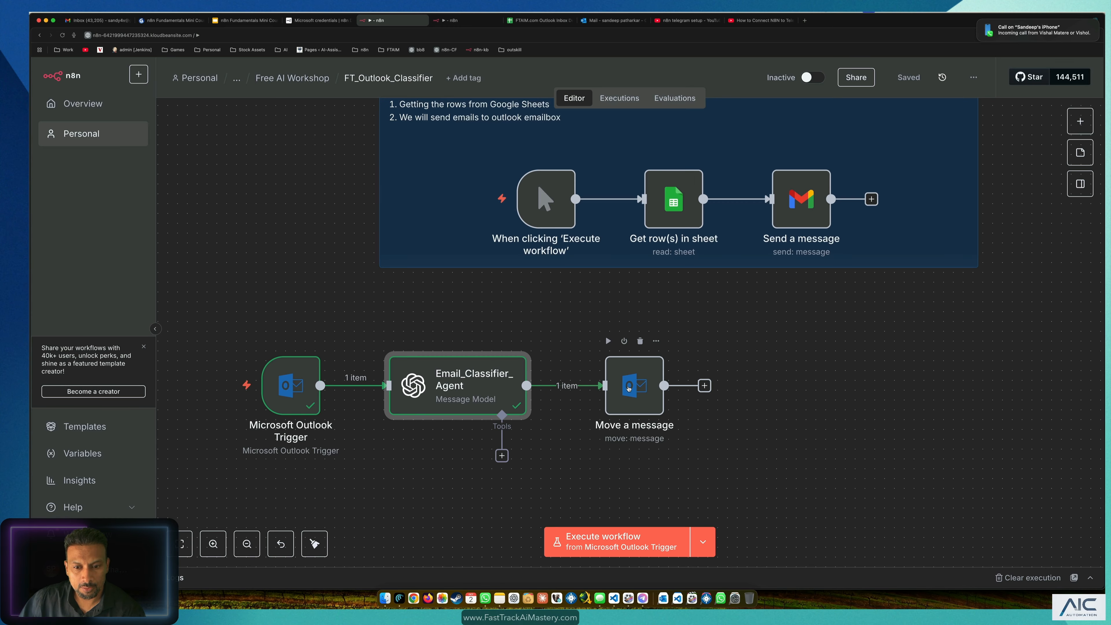
# Step: Run the Move a message step, confirm success: true in its output, and check the Outlook mailbox
pyautogui.click(608, 341)
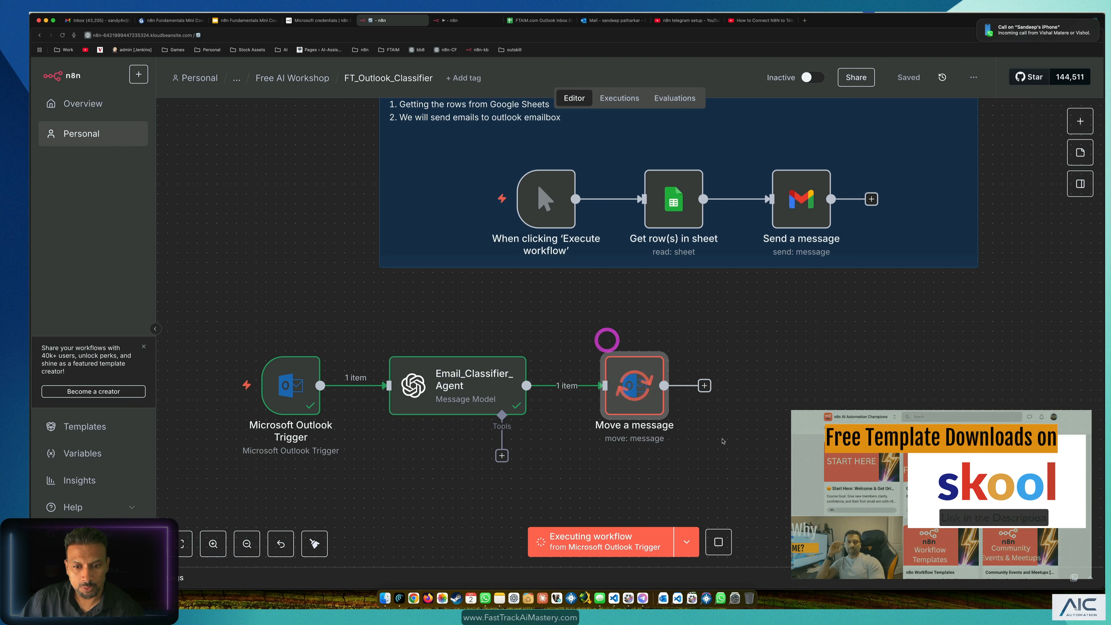
pyautogui.doubleClick(650, 393)
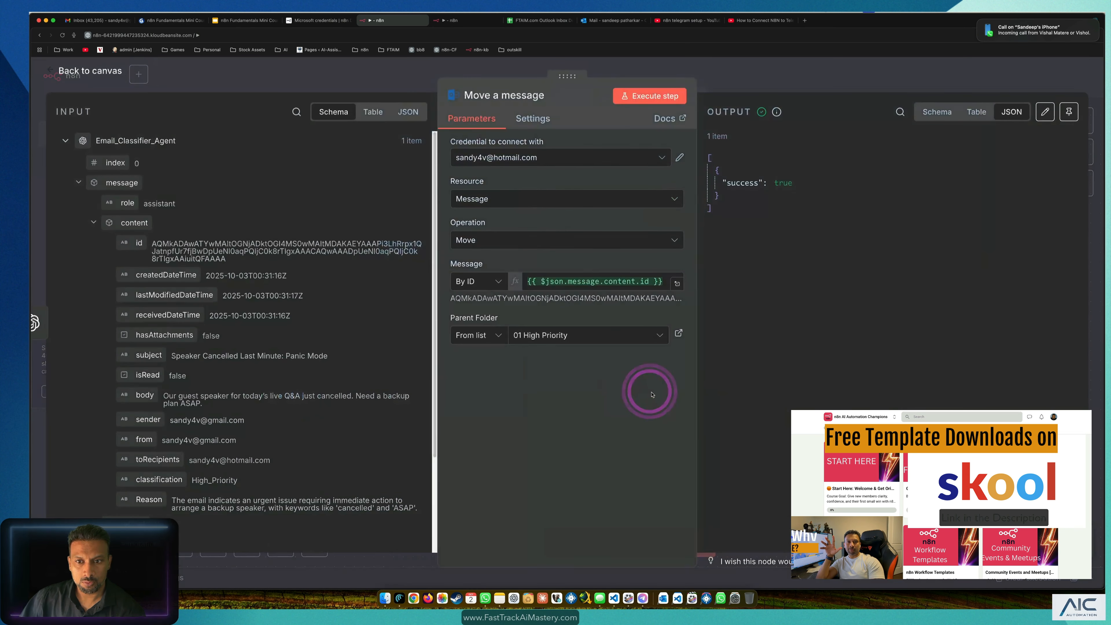
pyautogui.click(595, 24)
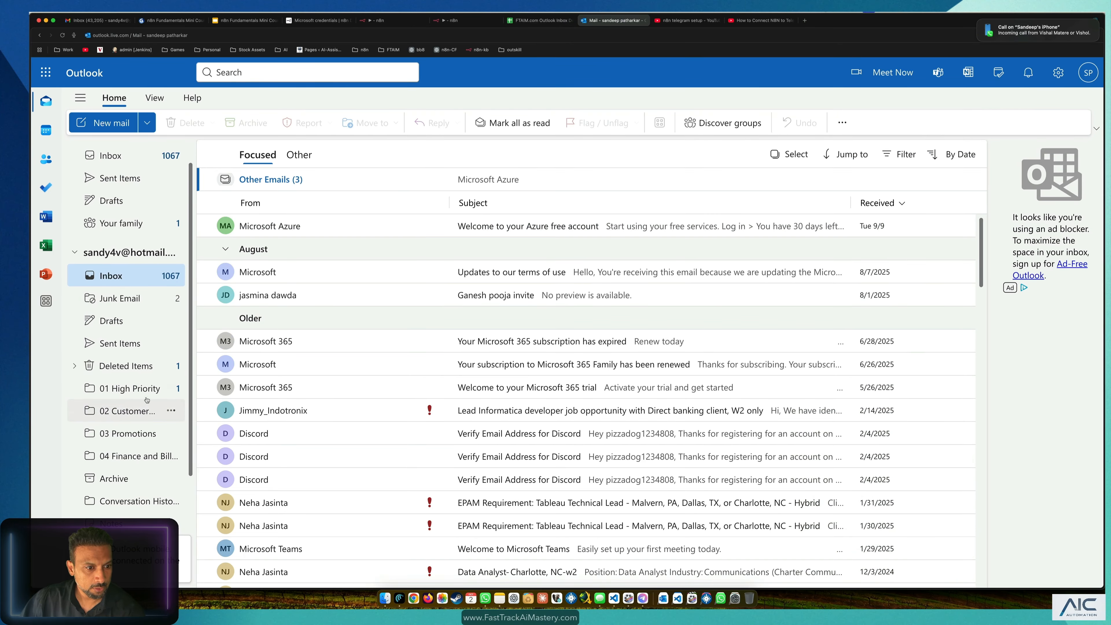
# Step: Show the Panic Mode email in the 01 High Priority folder, then return to the finished Outlook_Classifier workflow
pyautogui.click(132, 388)
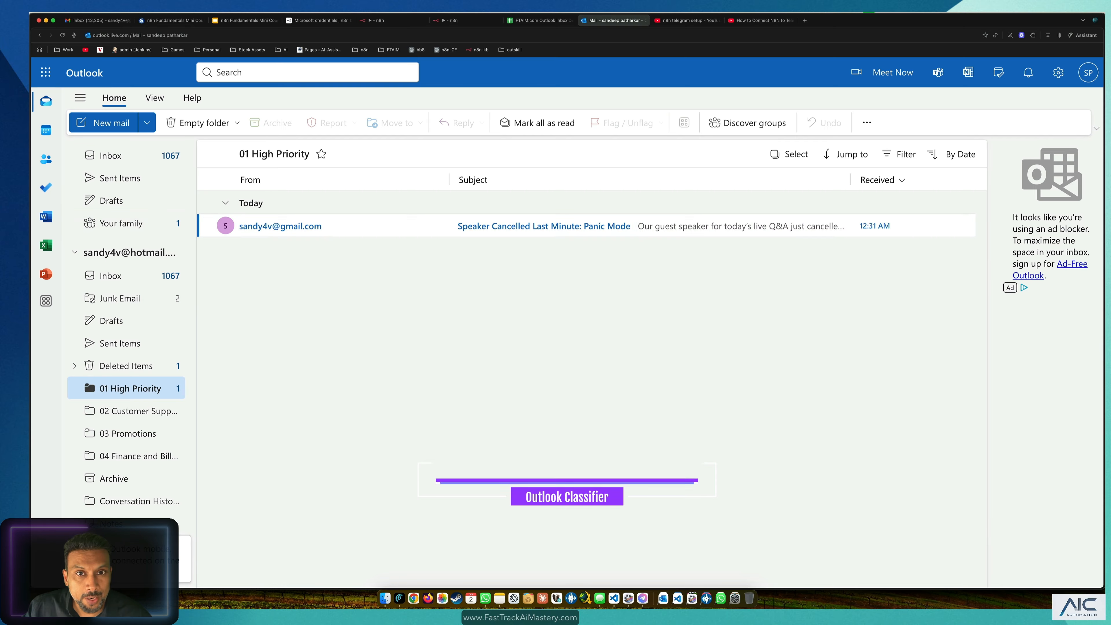
pyautogui.click(468, 20)
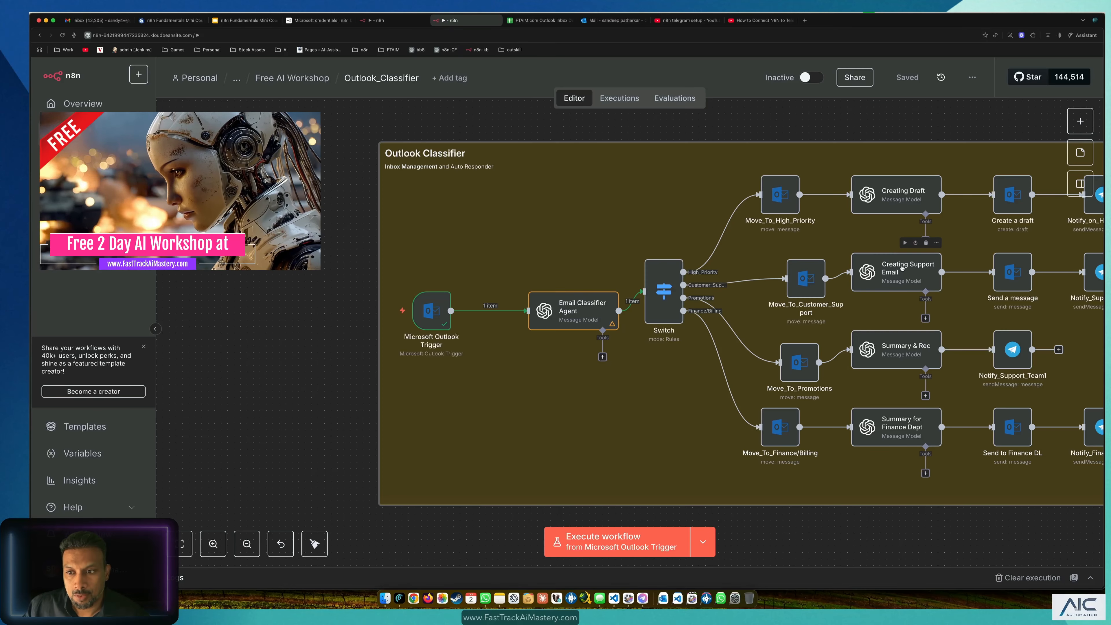
# Step: Inspect the Creating Draft node's settings, then return to the FT_Outlook_Classifier workflow
pyautogui.scroll(1, 906, 270)
pyautogui.scroll(-3, 851, 132)
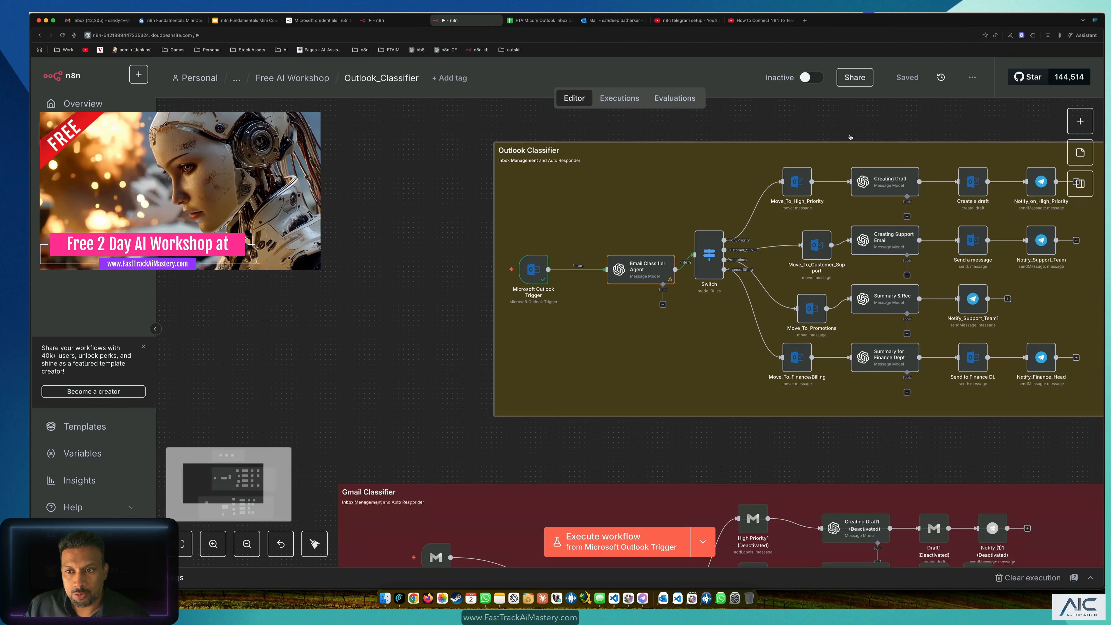
pyautogui.scroll(3, 707, 252)
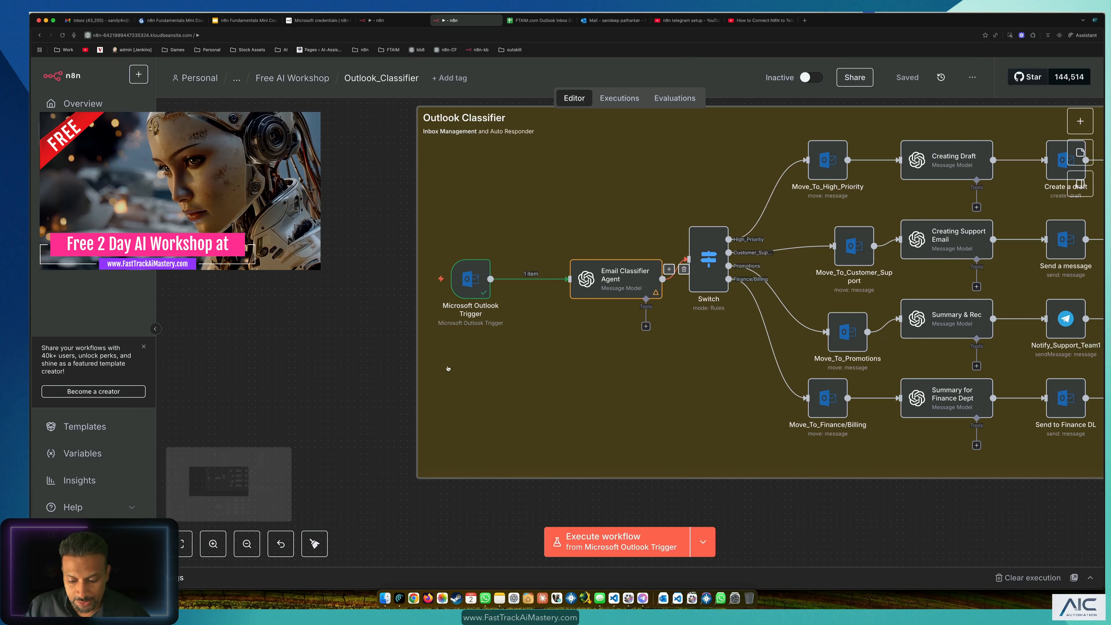
pyautogui.moveTo(371, 302); pyautogui.dragTo(244, 313)
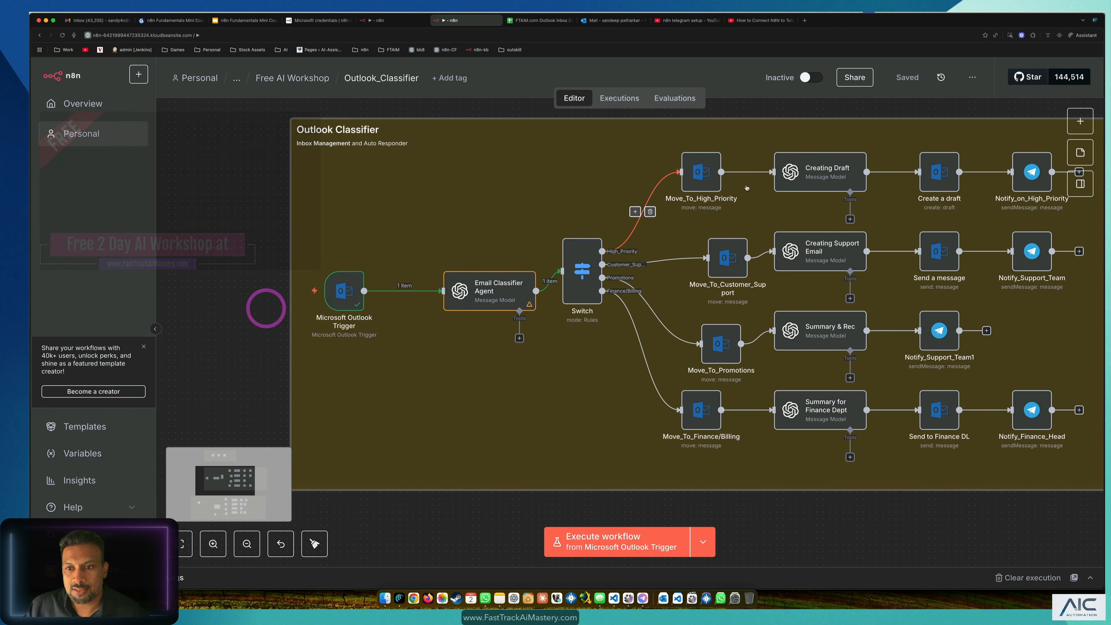
pyautogui.click(815, 157)
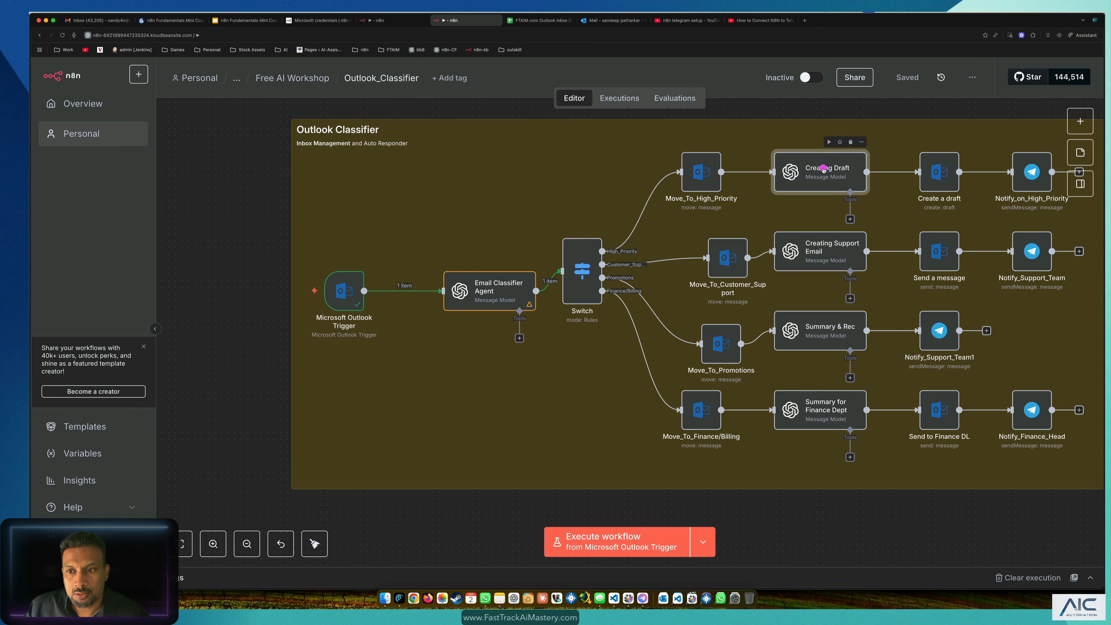
pyautogui.doubleClick(824, 169)
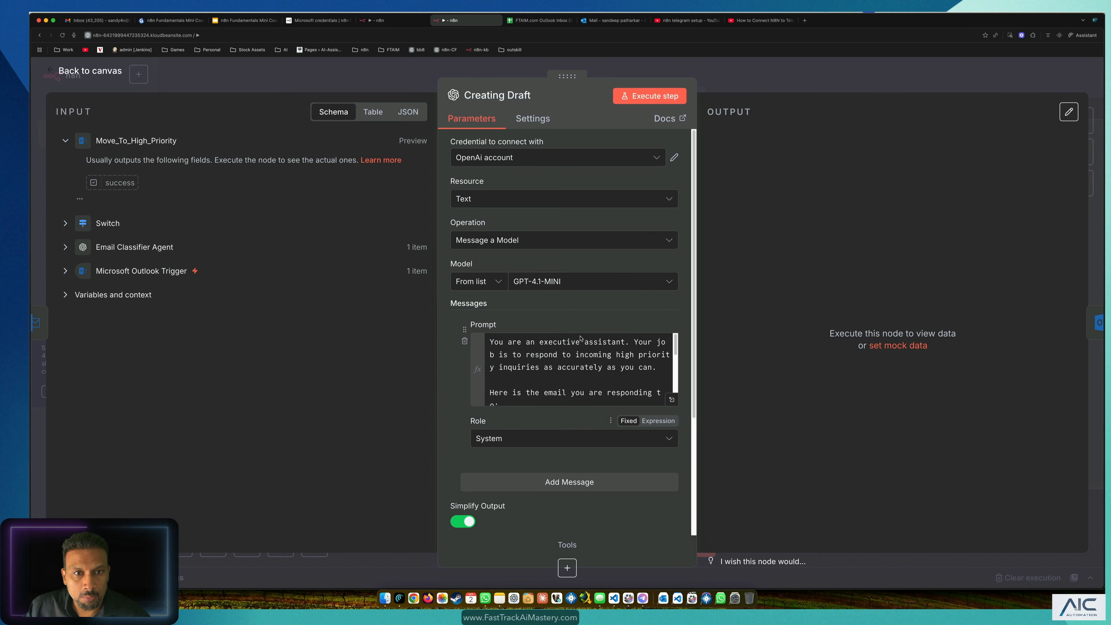
pyautogui.click(375, 20)
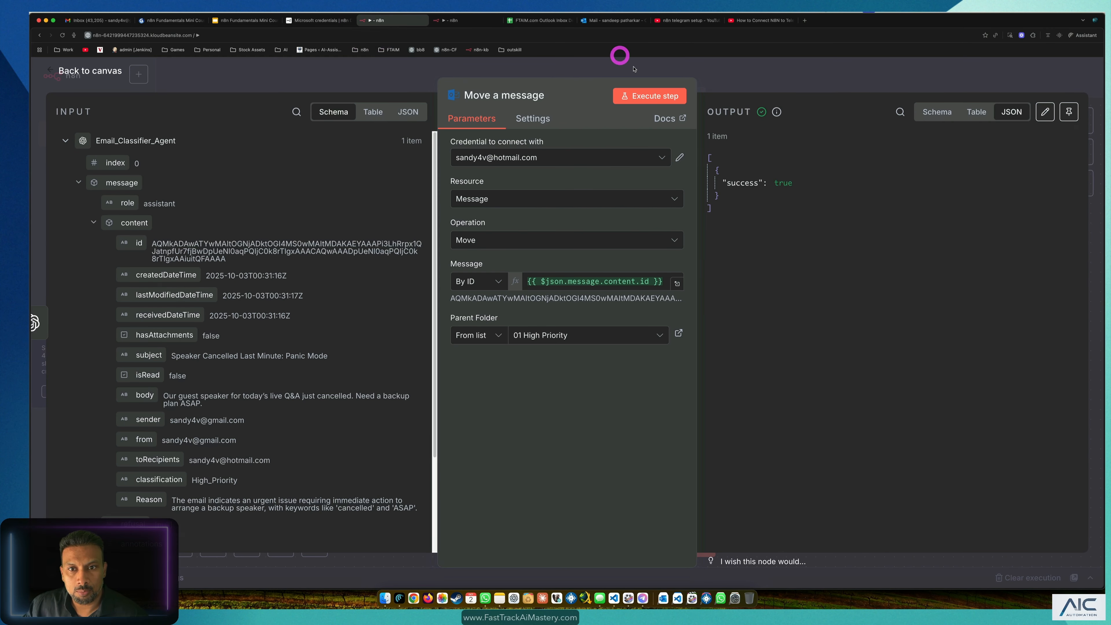
pyautogui.click(619, 55)
# Step: Add an OpenAI 'Message a model' node after Move a message from the AI category
pyautogui.click(725, 386)
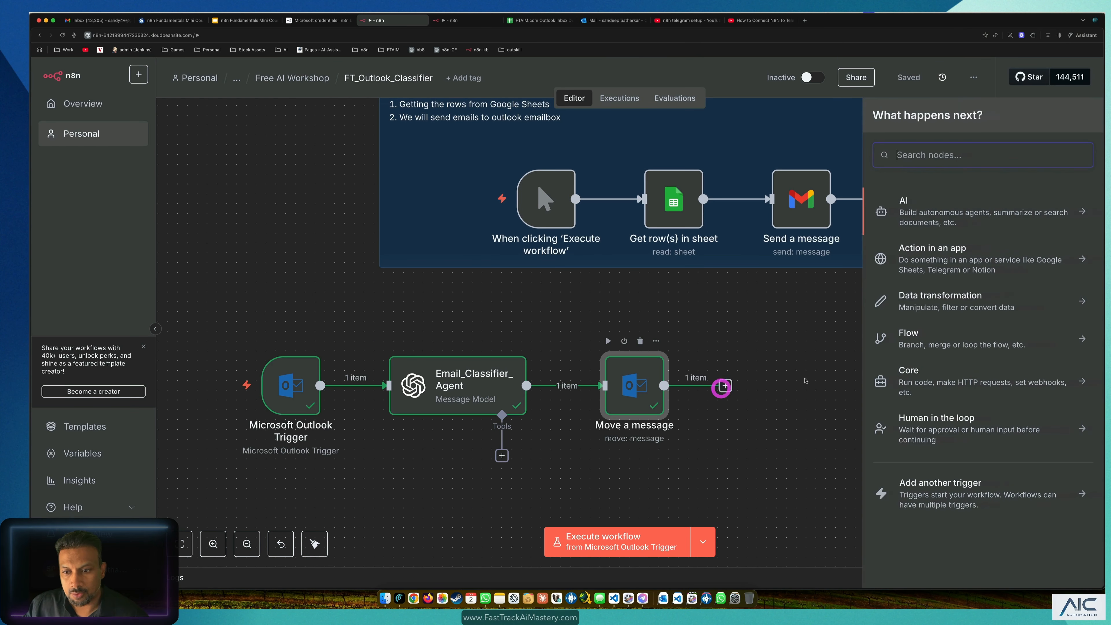
pyautogui.click(917, 213)
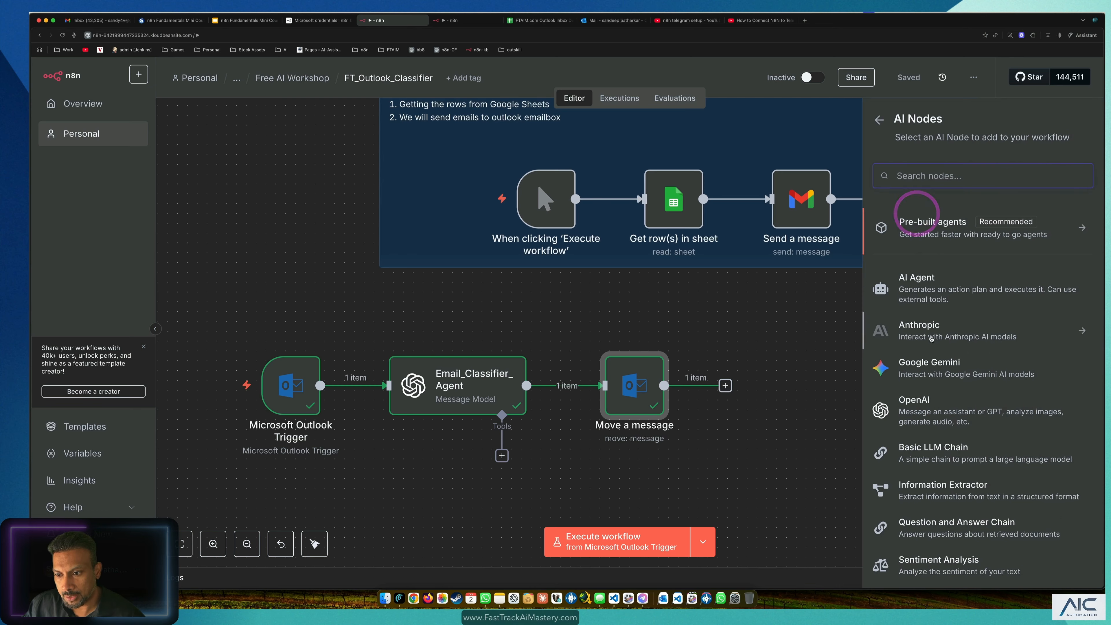
pyautogui.click(939, 421)
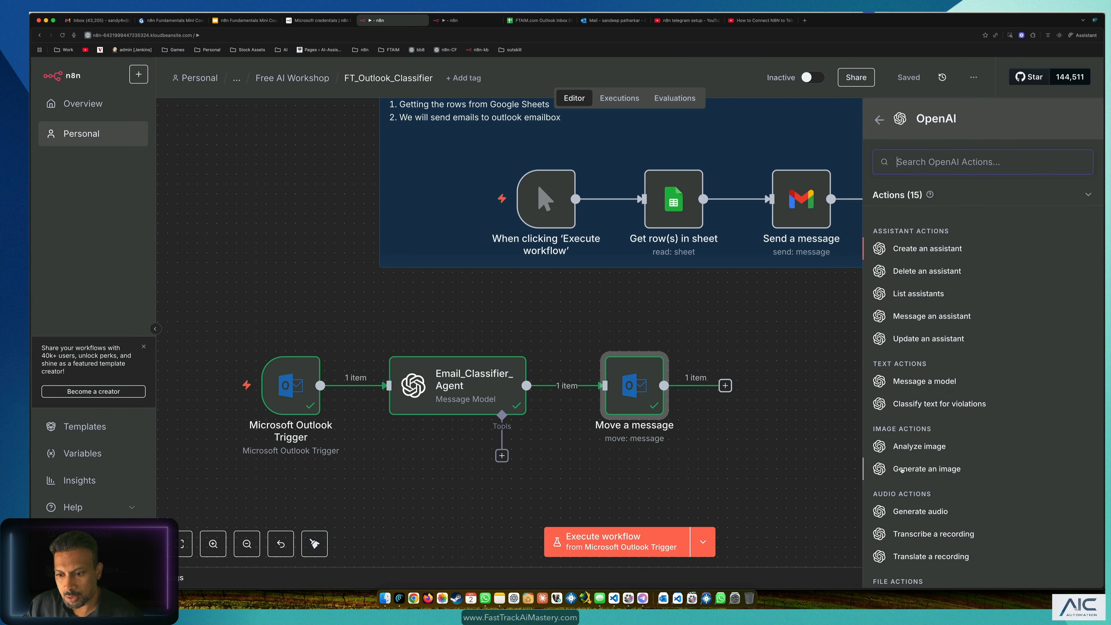
pyautogui.scroll(-3, 902, 470)
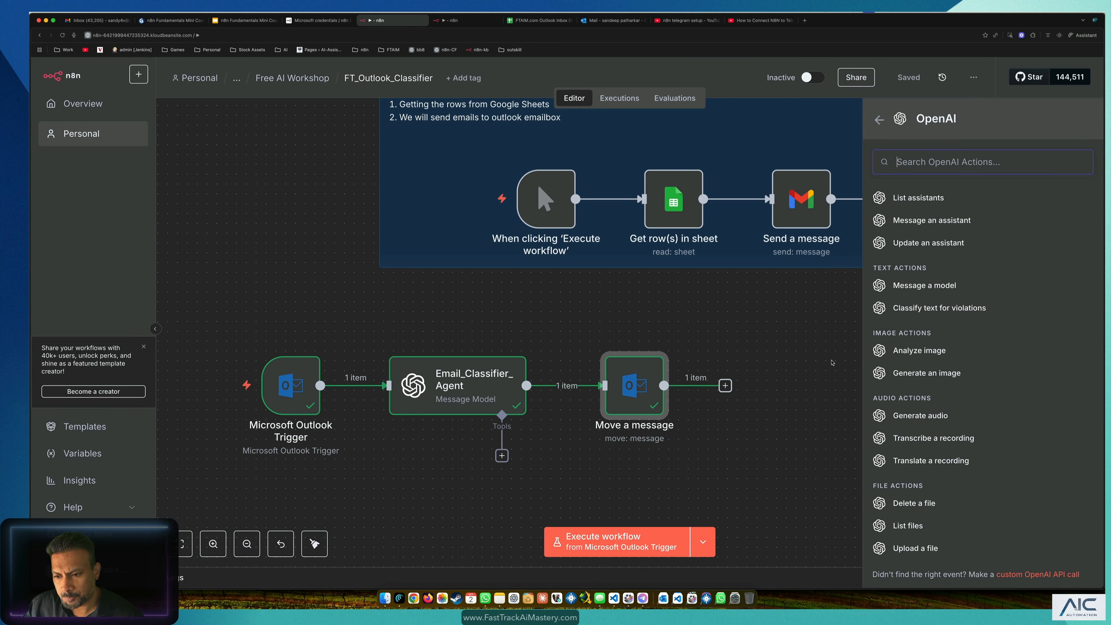
pyautogui.scroll(-1, 939, 429)
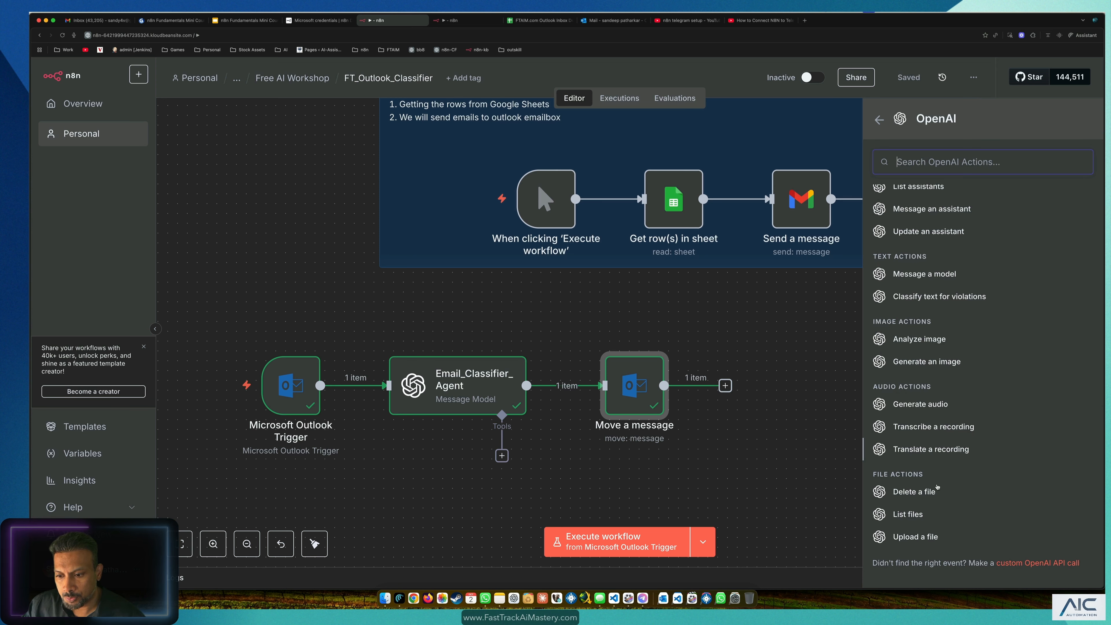
pyautogui.scroll(2, 928, 445)
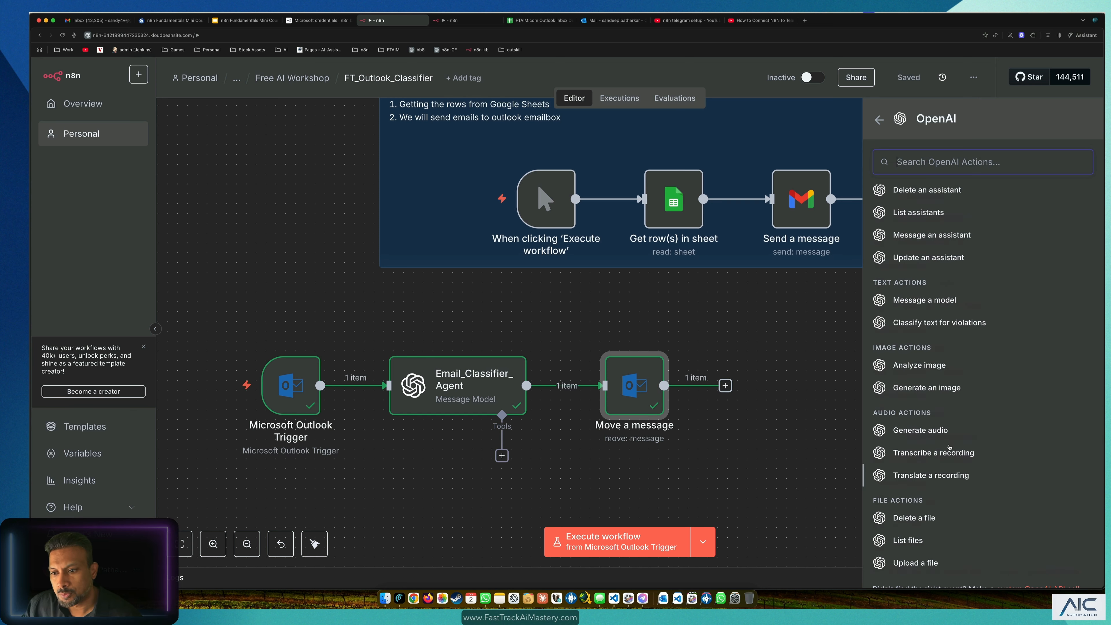
pyautogui.scroll(1, 945, 407)
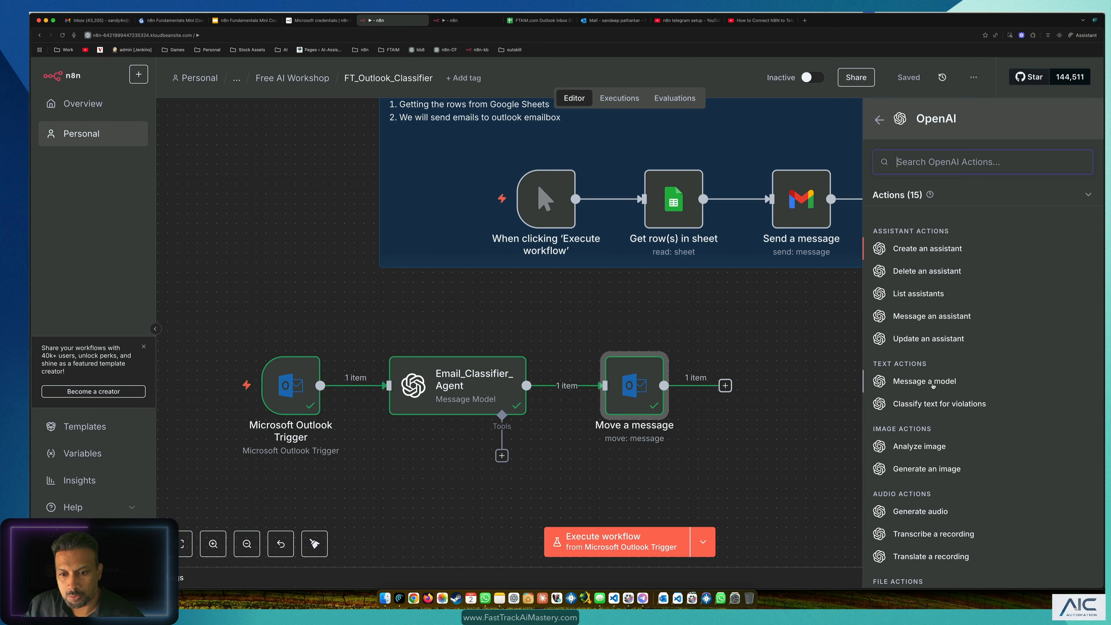
pyautogui.click(933, 382)
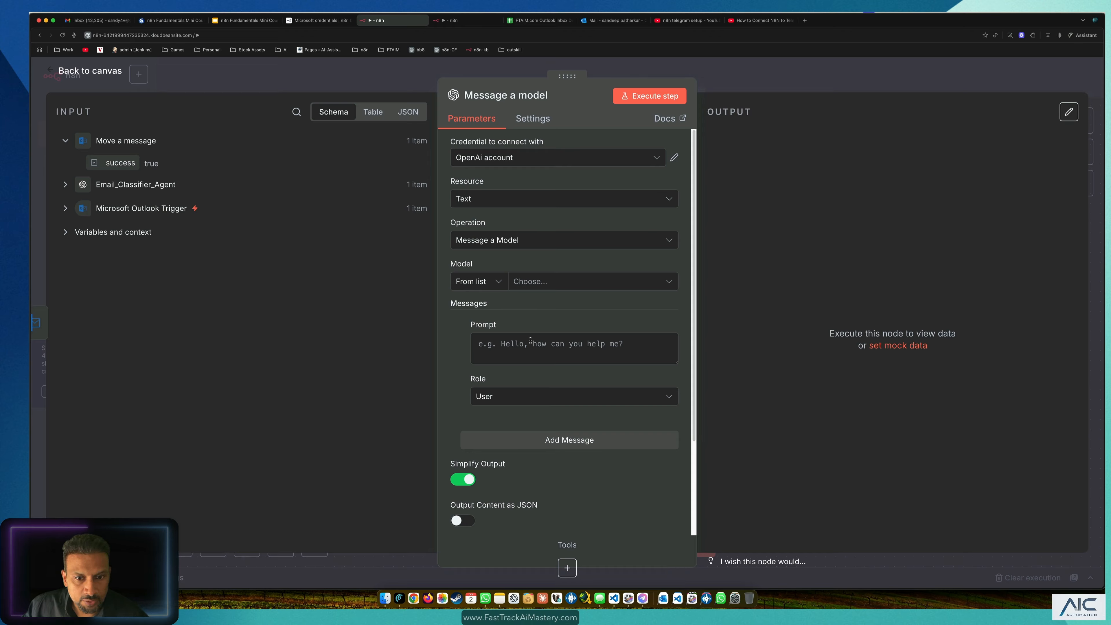
# Step: Pick GPT-4.1-MINI as the Message a model node's model, then check the Outlook inbox
pyautogui.click(553, 277)
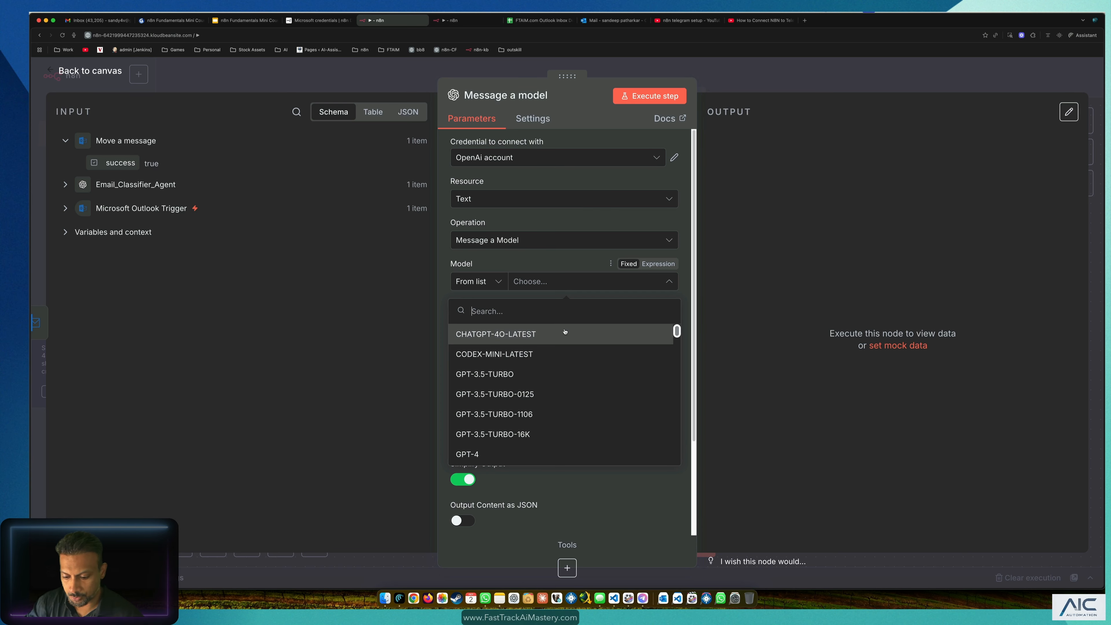
pyautogui.write('4.1')
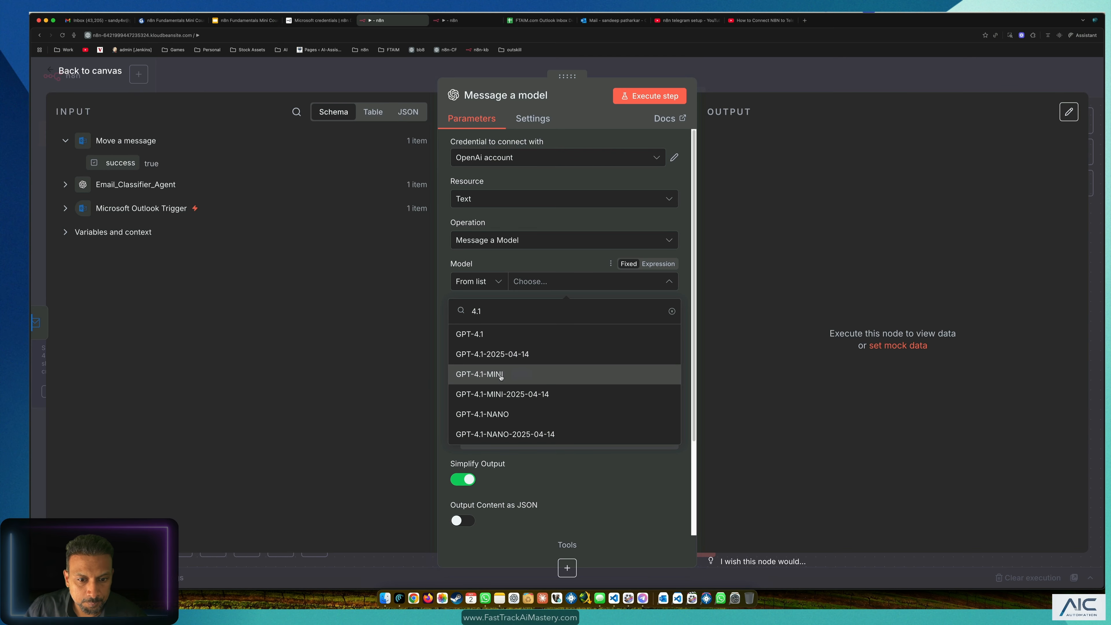
pyautogui.click(501, 376)
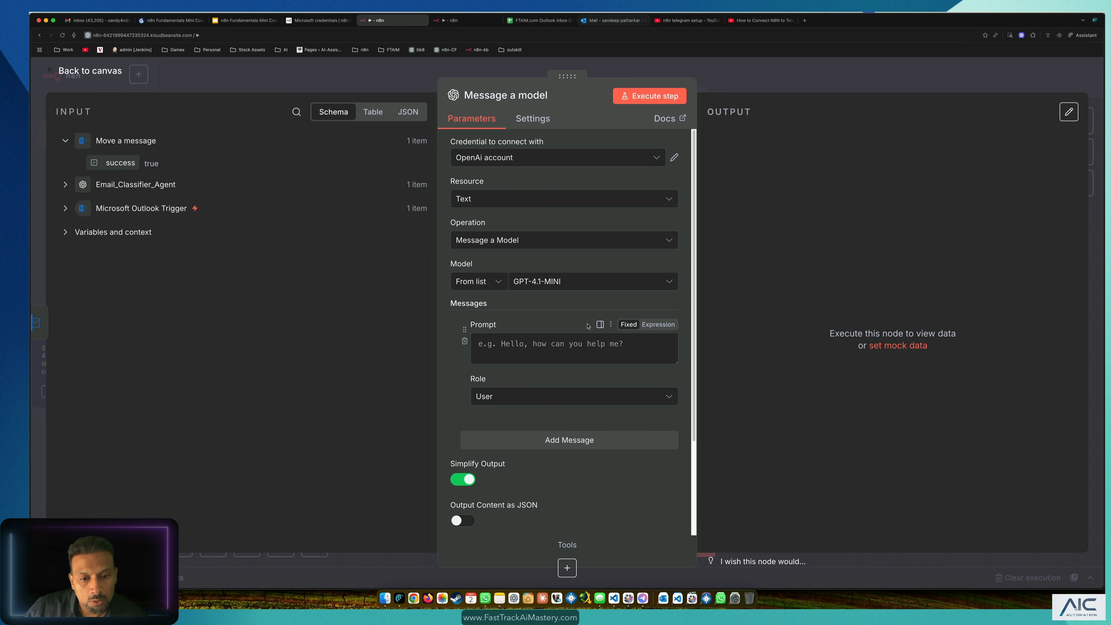
pyautogui.click(532, 356)
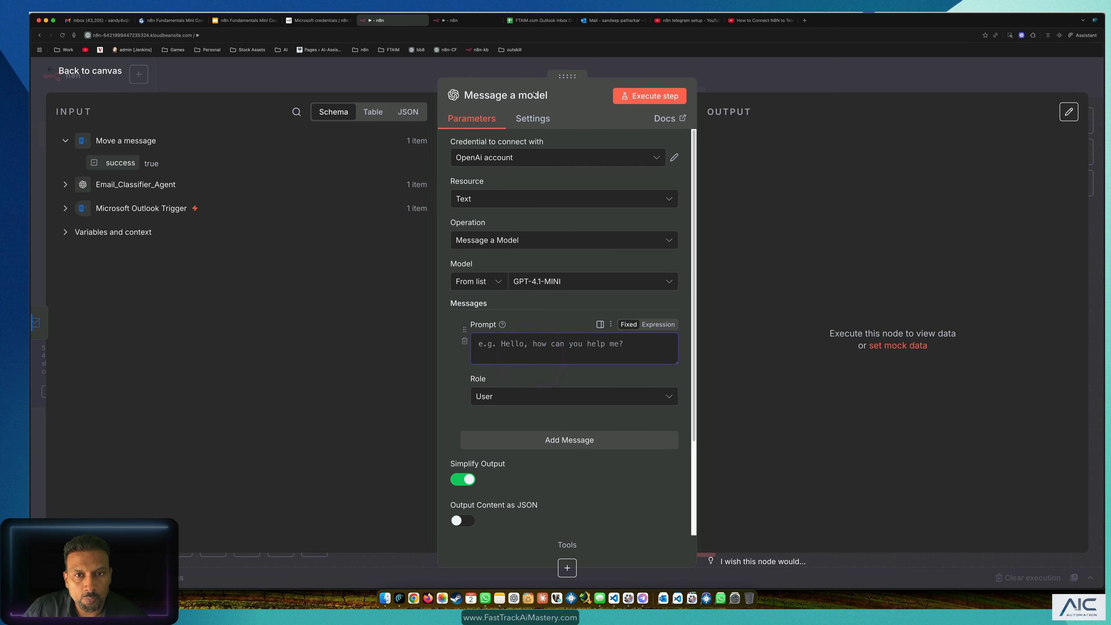
pyautogui.click(603, 19)
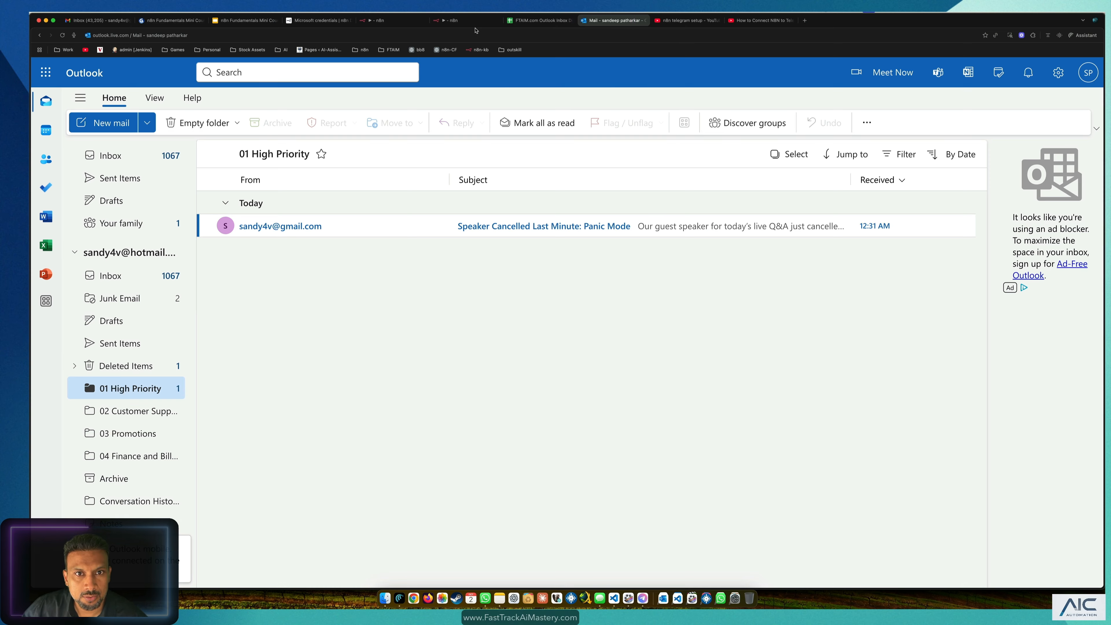
# Step: Copy the Creating Draft prompt text and set the new node's message role to System
pyautogui.click(468, 20)
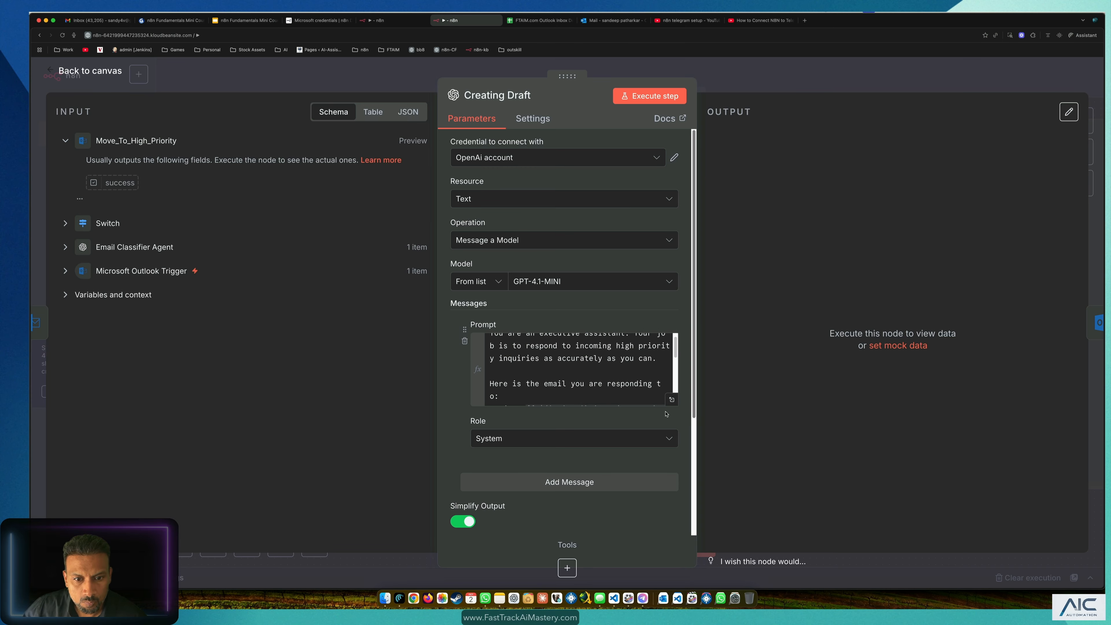
pyautogui.scroll(-3, 695, 376)
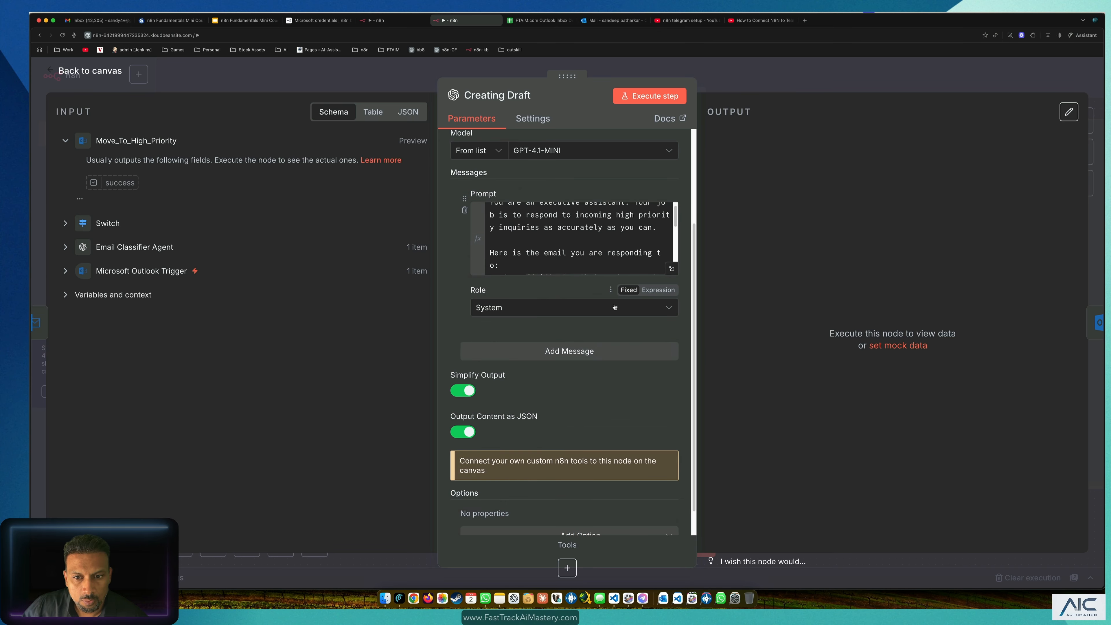
pyautogui.click(672, 277)
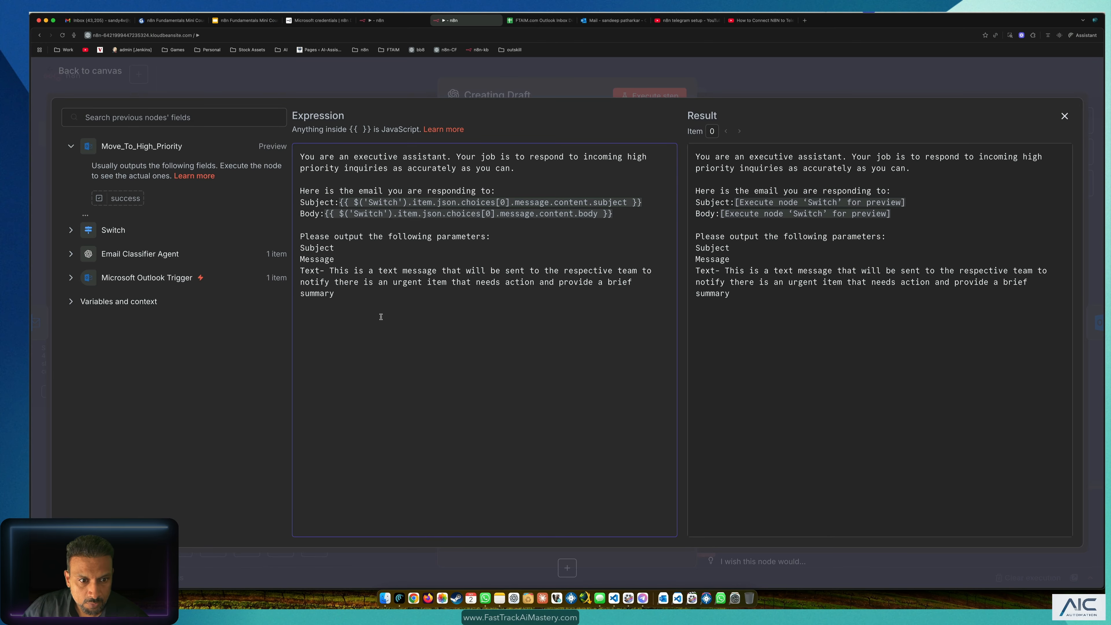
pyautogui.moveTo(381, 317); pyautogui.dragTo(265, 144)
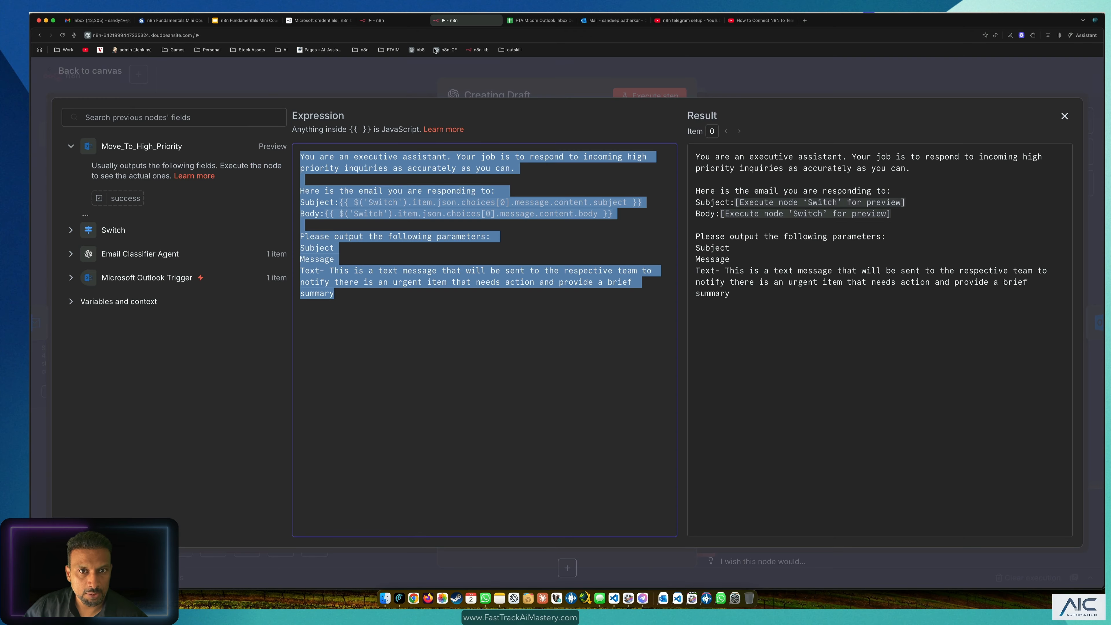
pyautogui.click(379, 20)
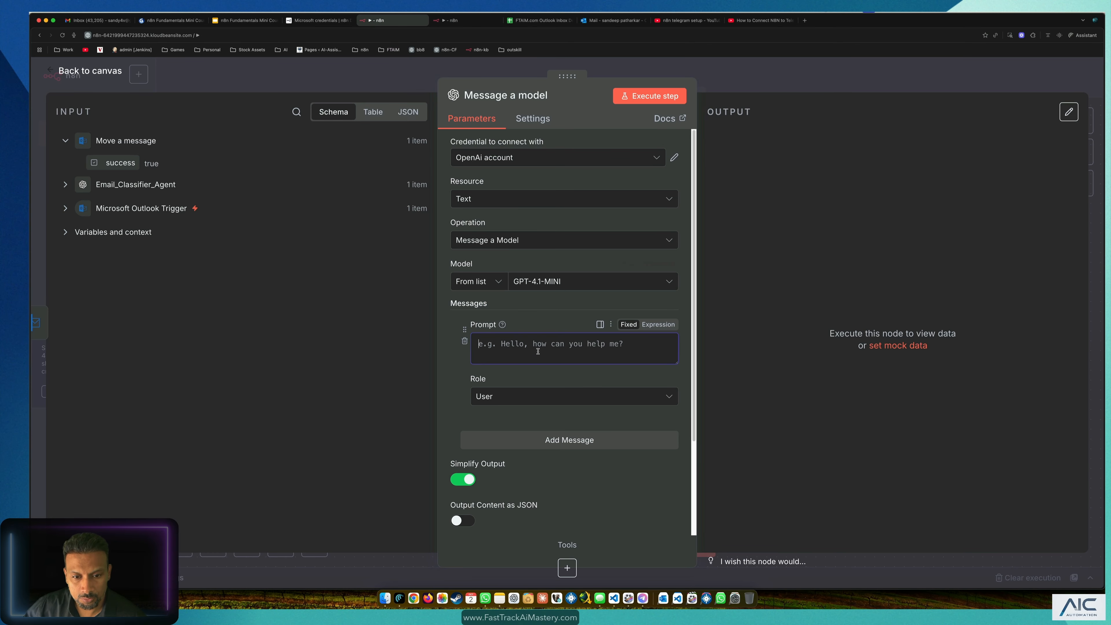
pyautogui.click(548, 394)
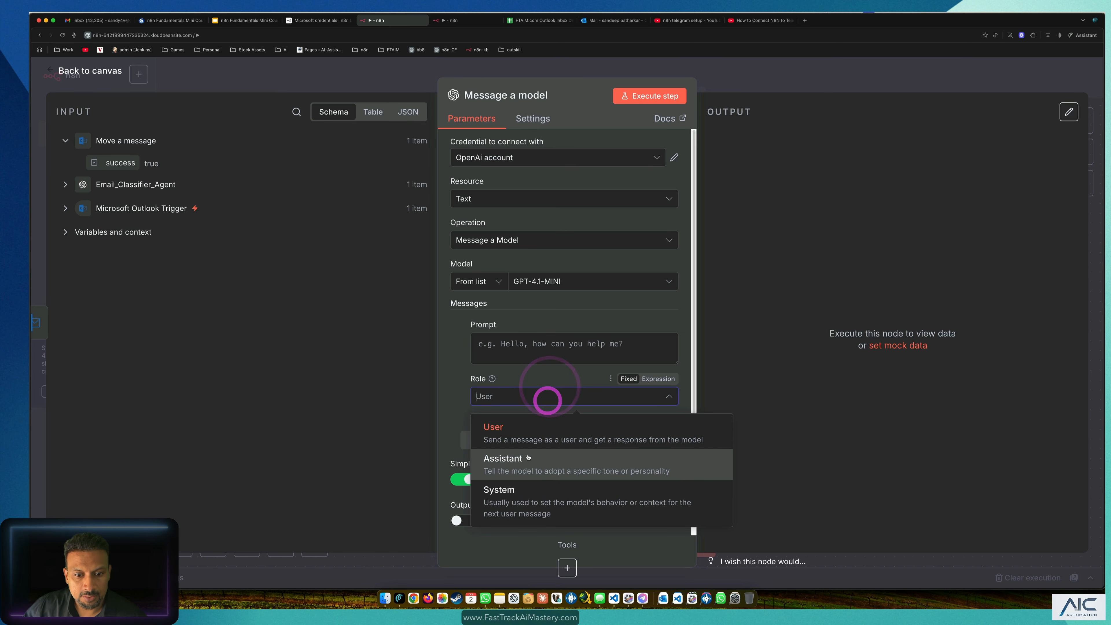
pyautogui.click(523, 487)
# Step: Paste the copied executive-assistant prompt into the Prompt field and open the expression editor
pyautogui.click(528, 350)
pyautogui.press('super+v')
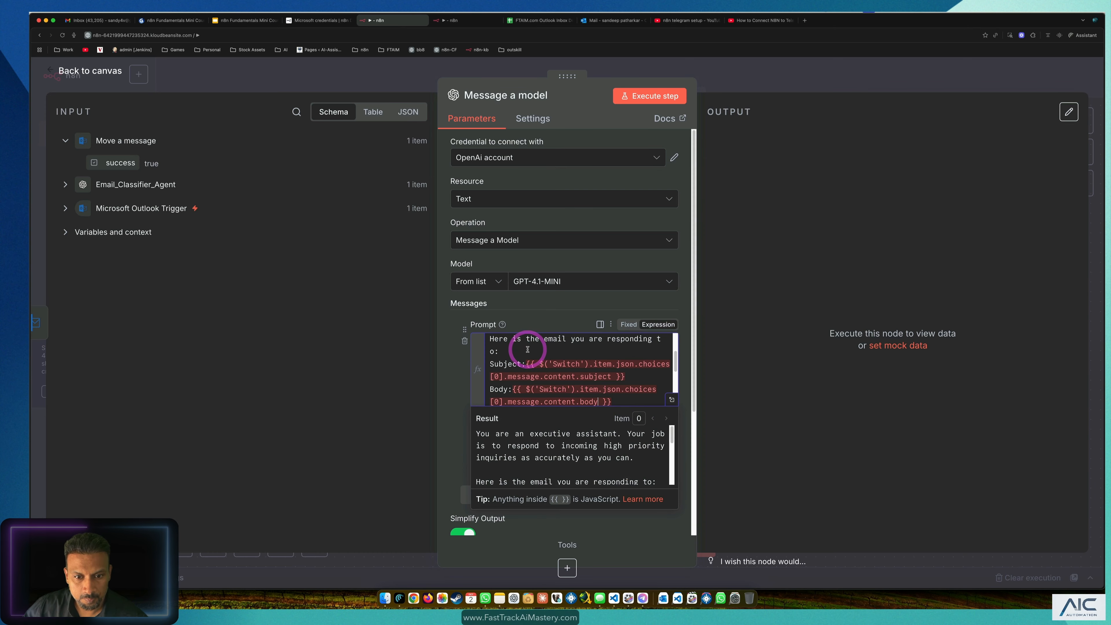
pyautogui.click(672, 400)
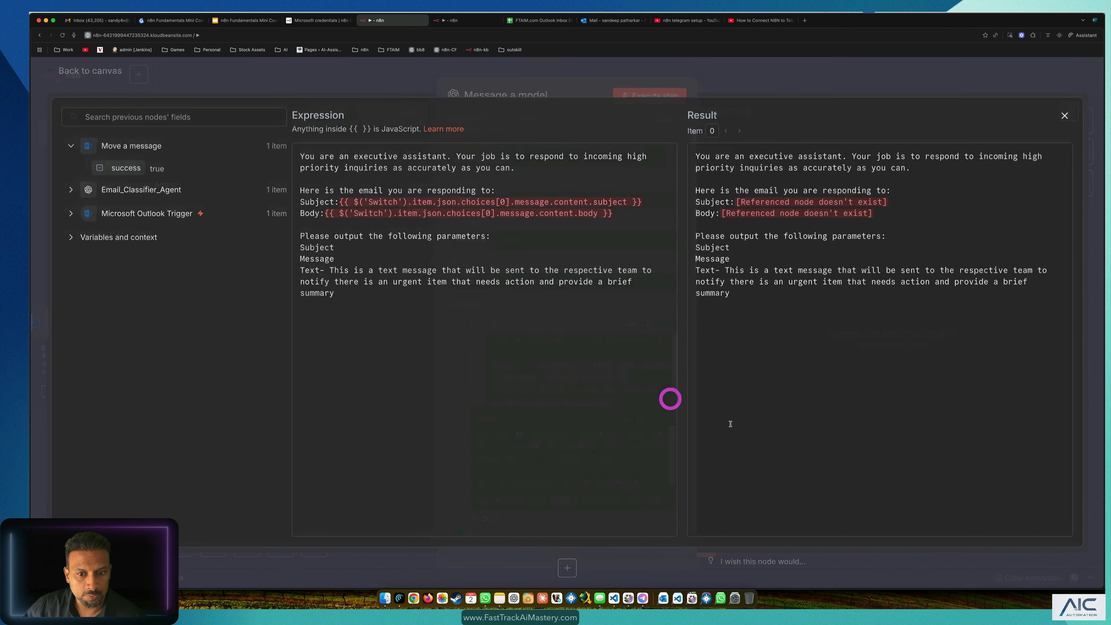
# Step: Delete the Switch-based Subject expression, leaving the prompt's Subject line empty
pyautogui.click(540, 426)
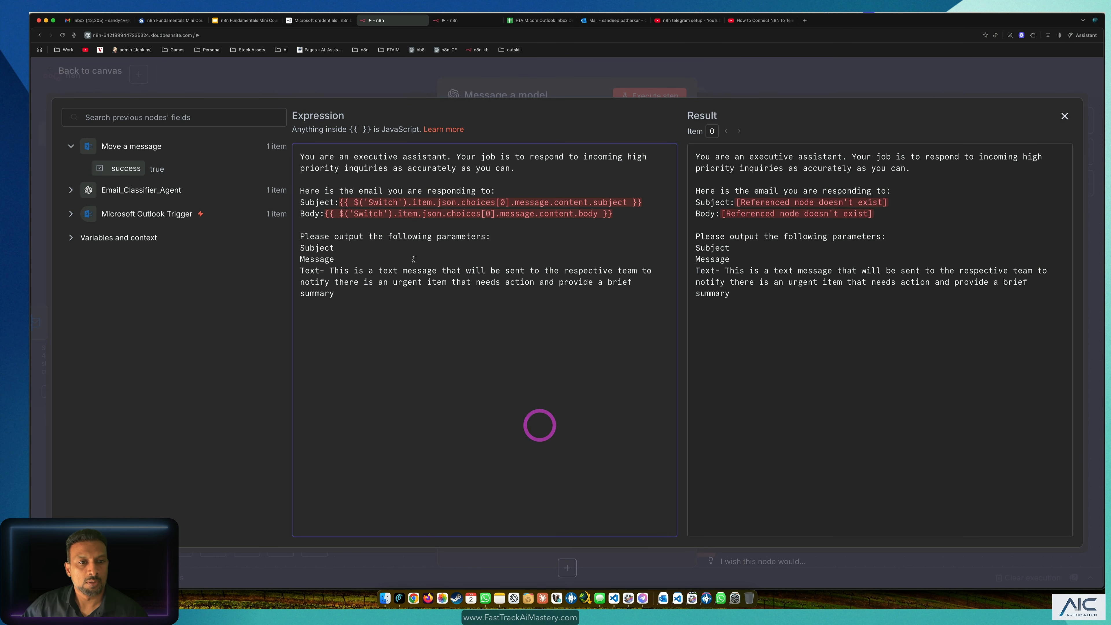
pyautogui.moveTo(617, 217); pyautogui.dragTo(421, 201)
pyautogui.click(392, 337)
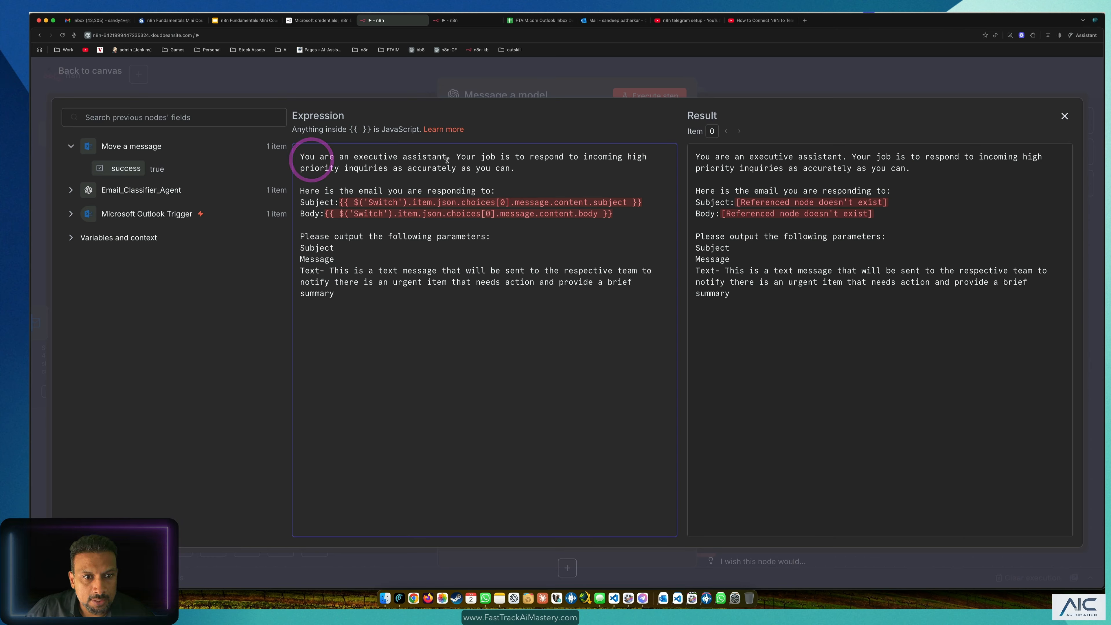
pyautogui.moveTo(449, 159); pyautogui.dragTo(584, 158)
pyautogui.click(582, 158)
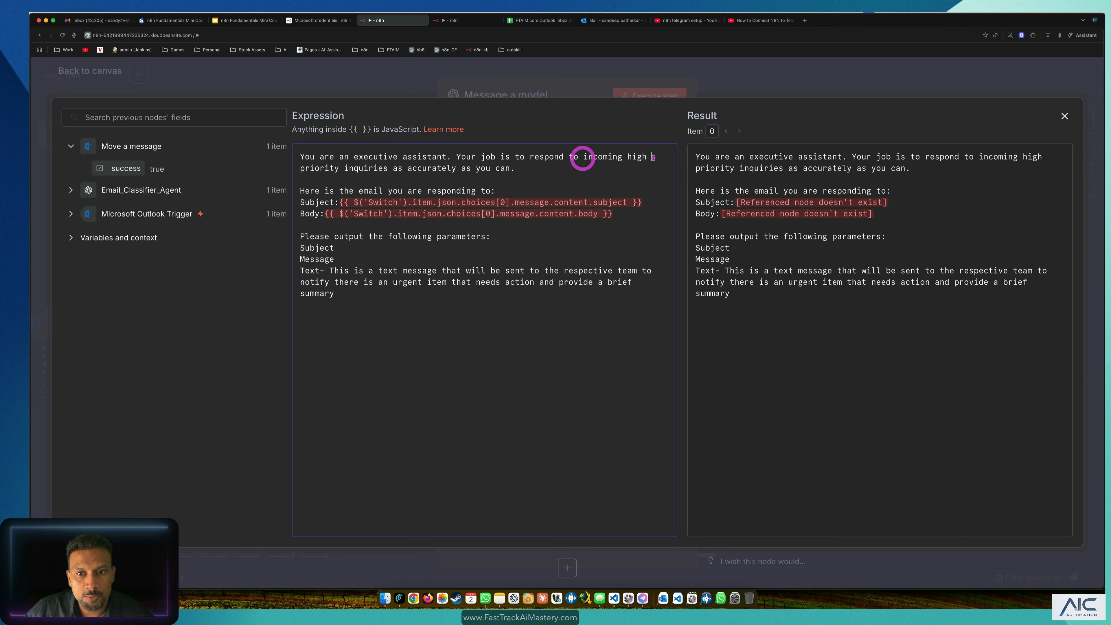
pyautogui.click(654, 158)
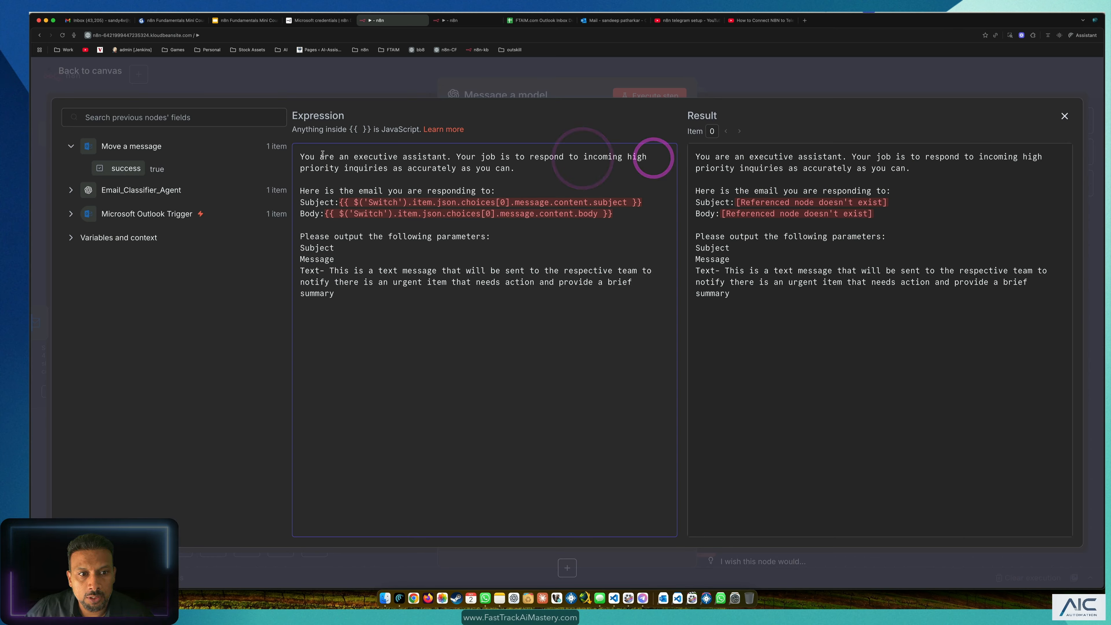
pyautogui.tripleClick(525, 170)
pyautogui.click(207, 157)
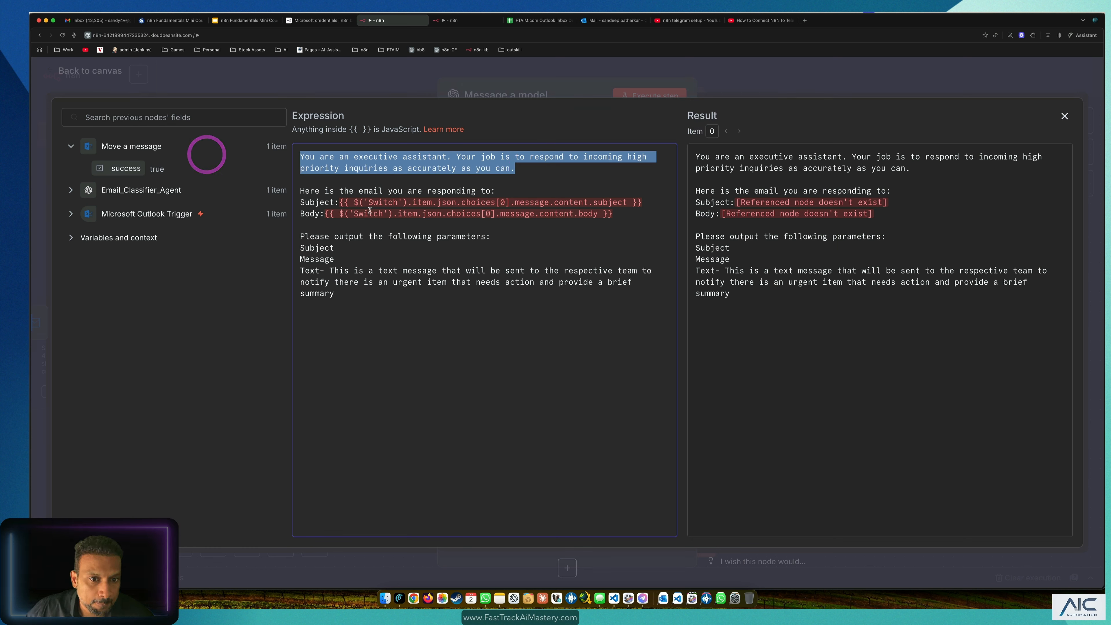
pyautogui.click(495, 191)
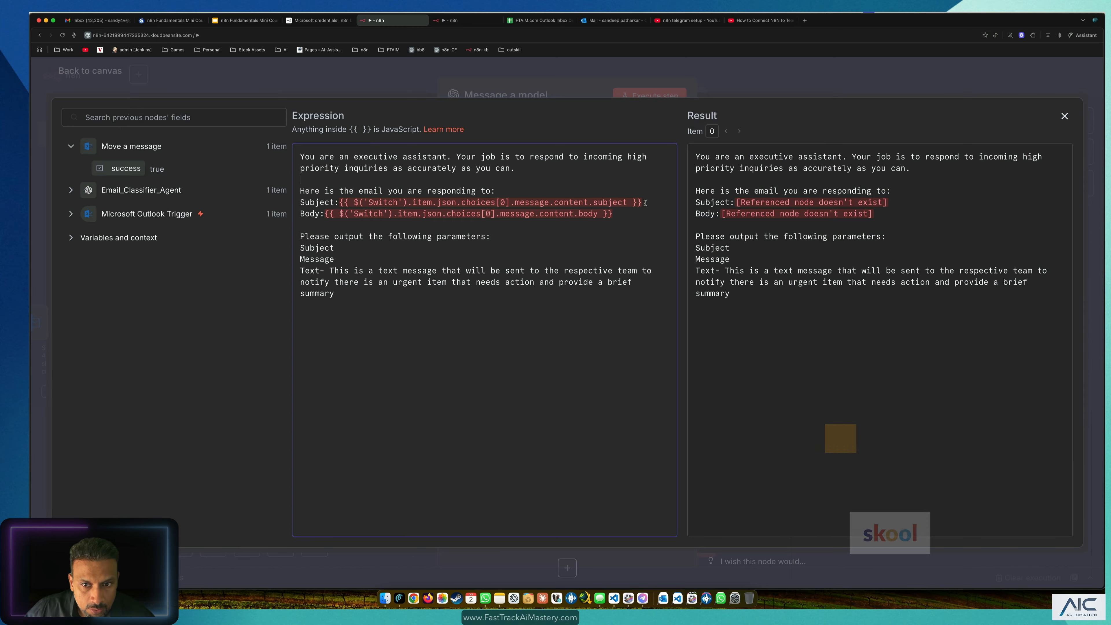
pyautogui.moveTo(642, 202); pyautogui.dragTo(340, 202)
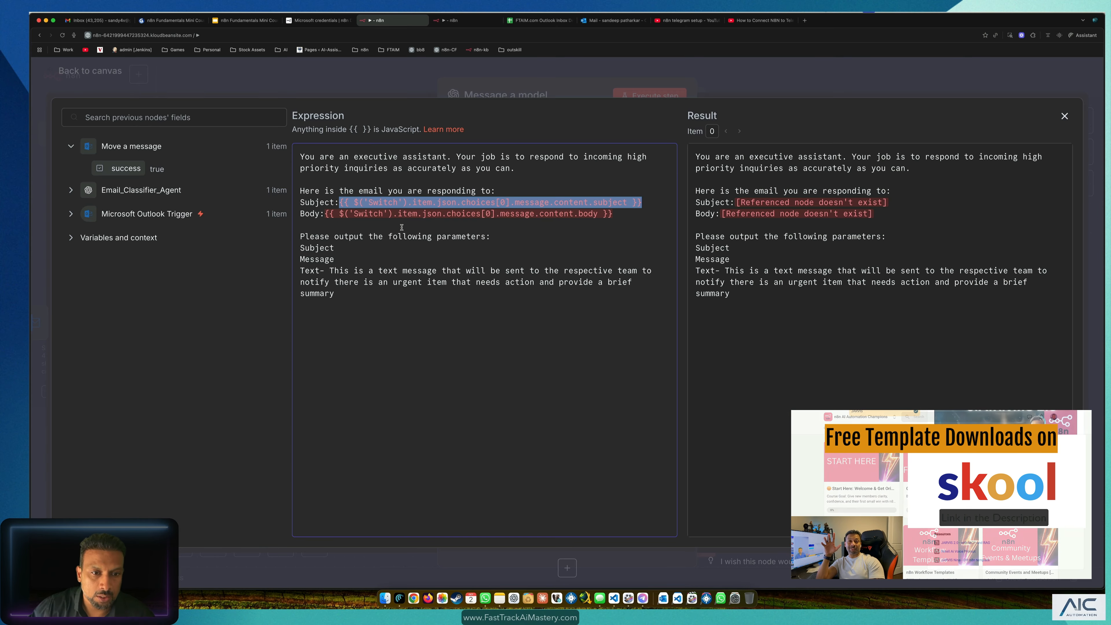
pyautogui.press('BackSpace')
# Step: Map the Microsoft Outlook Trigger's subject field onto the prompt's Subject line
pyautogui.click(70, 214)
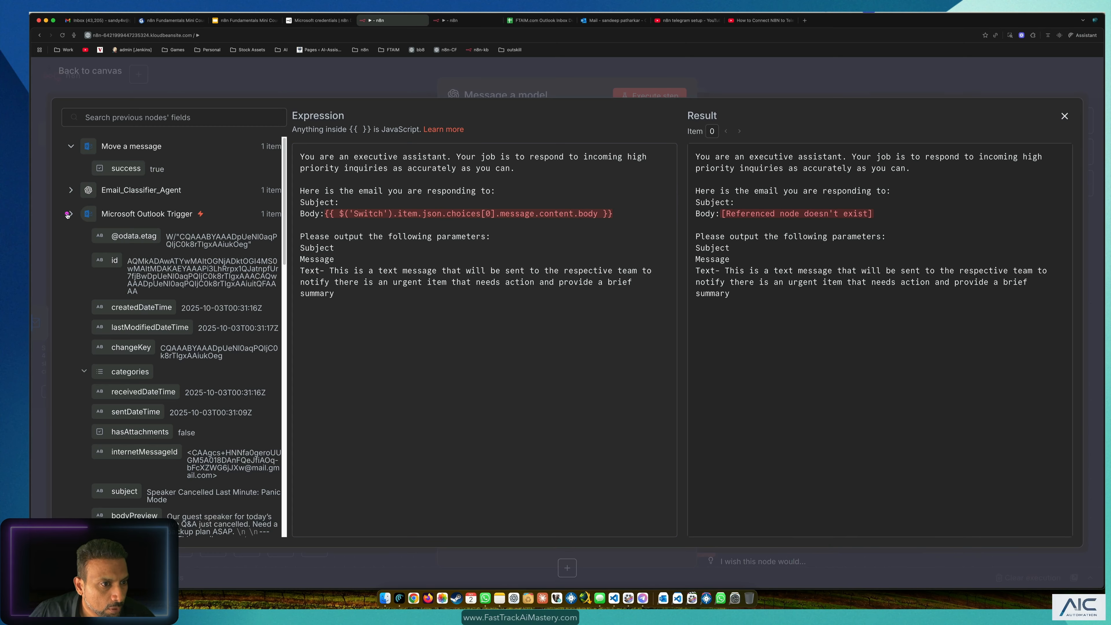
pyautogui.scroll(-3, 216, 344)
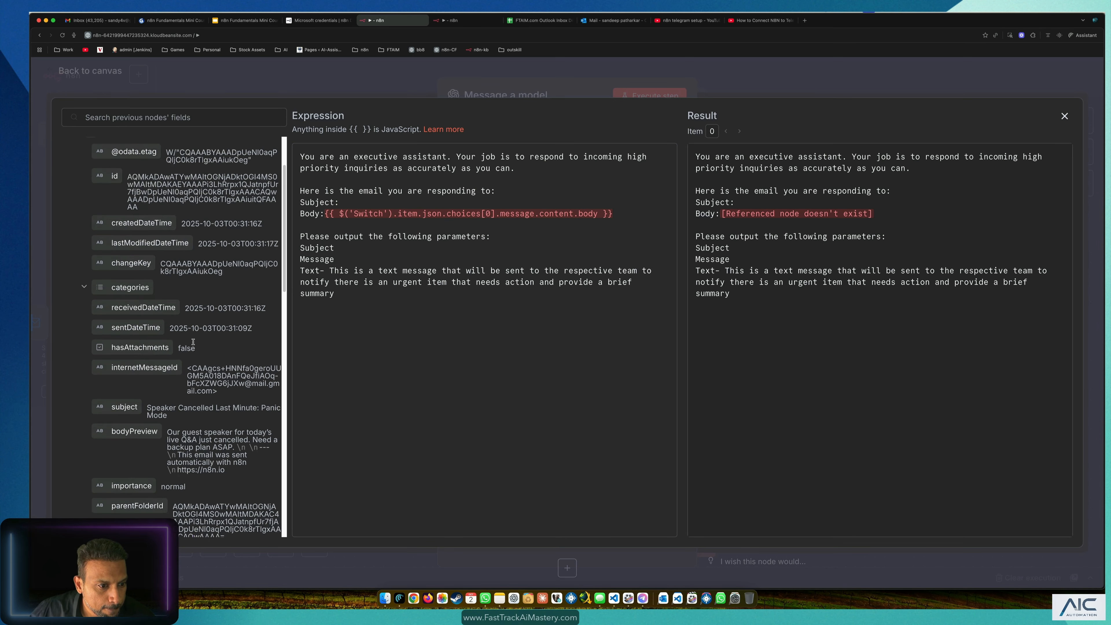
pyautogui.moveTo(132, 409); pyautogui.dragTo(393, 204)
pyautogui.click(628, 211)
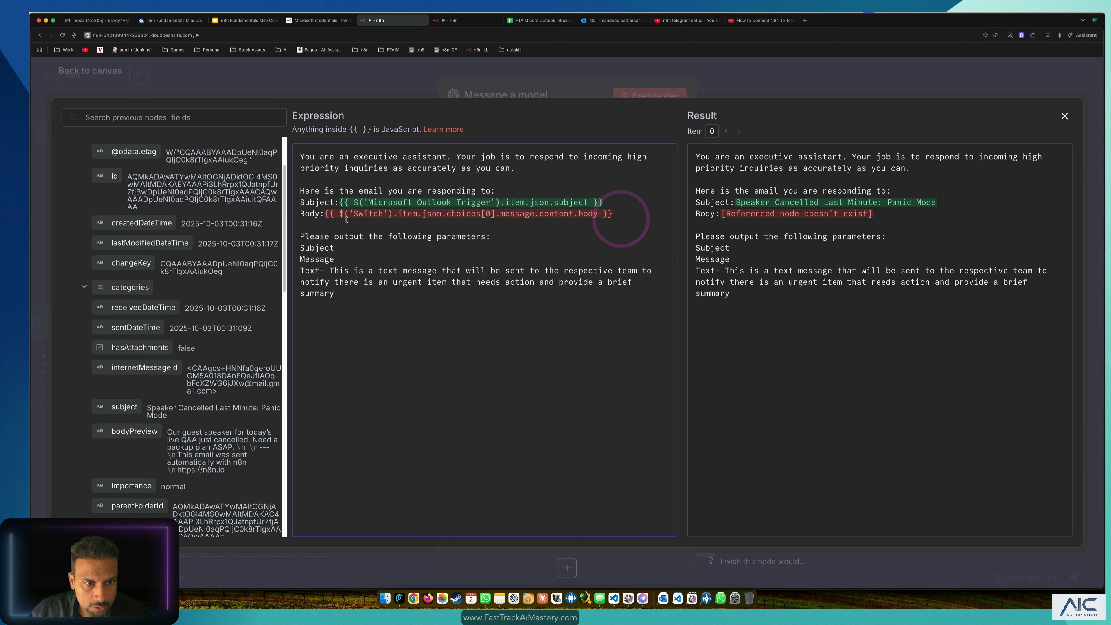
# Step: Replace the broken Switch body expression with the trigger's body content field
pyautogui.moveTo(613, 215); pyautogui.dragTo(329, 215)
pyautogui.press('BackSpace')
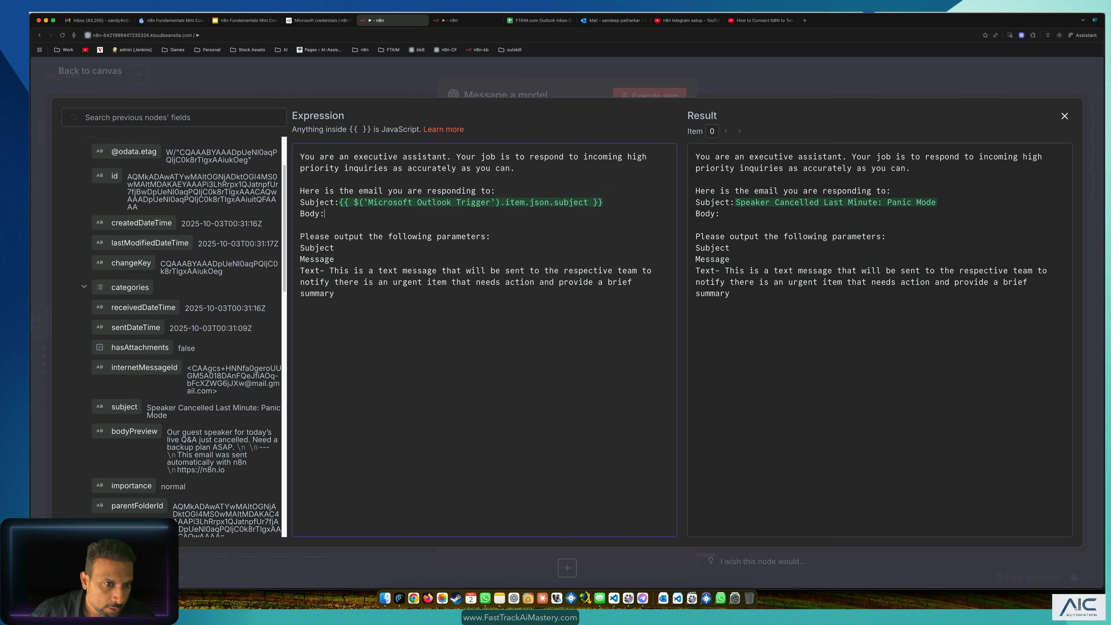
pyautogui.scroll(-10, 148, 404)
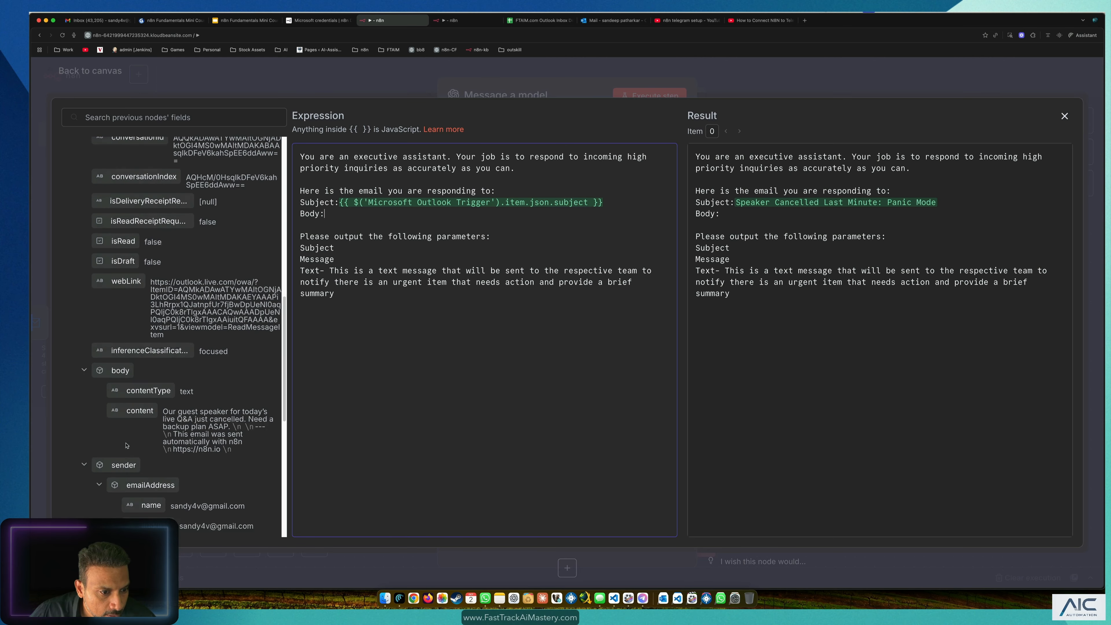
pyautogui.moveTo(136, 397); pyautogui.dragTo(405, 217)
pyautogui.click(430, 408)
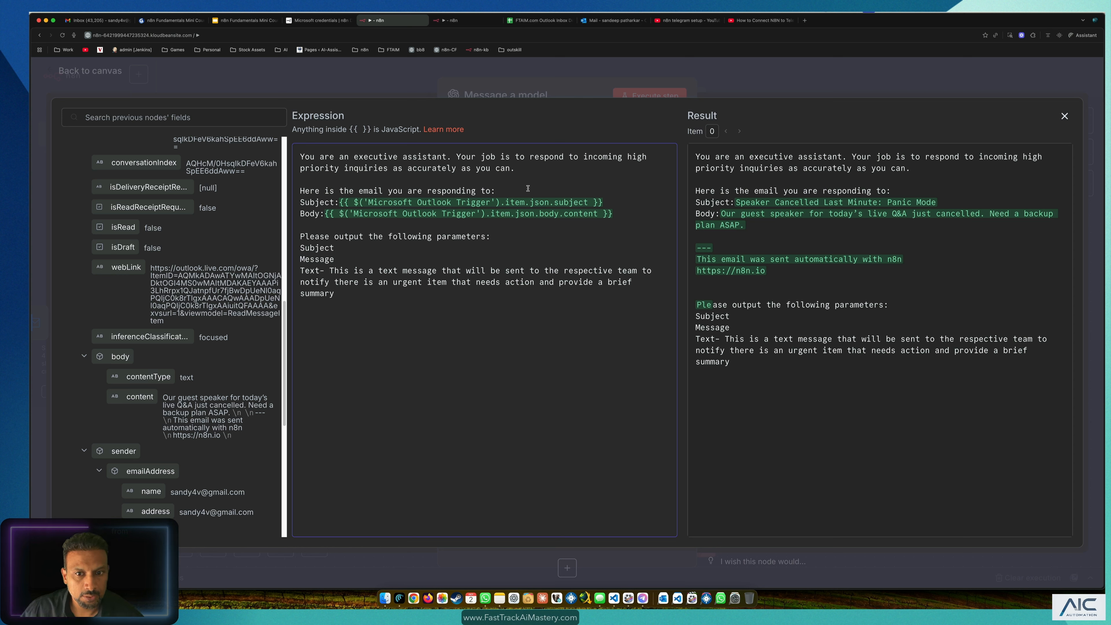
# Step: Review the prompt's requested output parameters and Text description, then close the expression editor
pyautogui.click(361, 351)
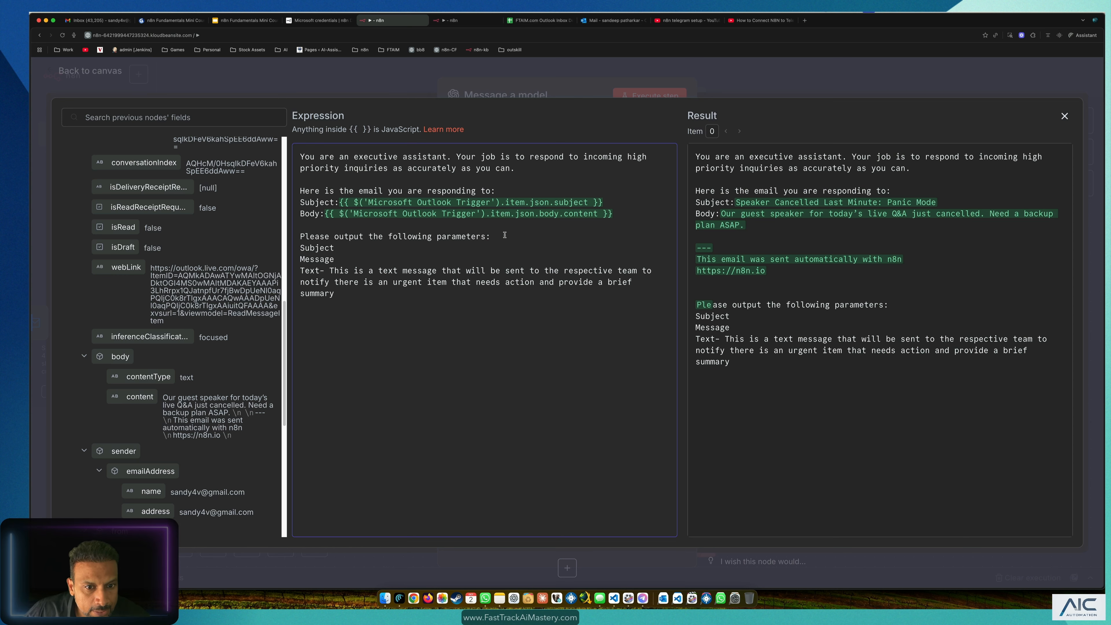
pyautogui.moveTo(288, 239); pyautogui.dragTo(398, 313)
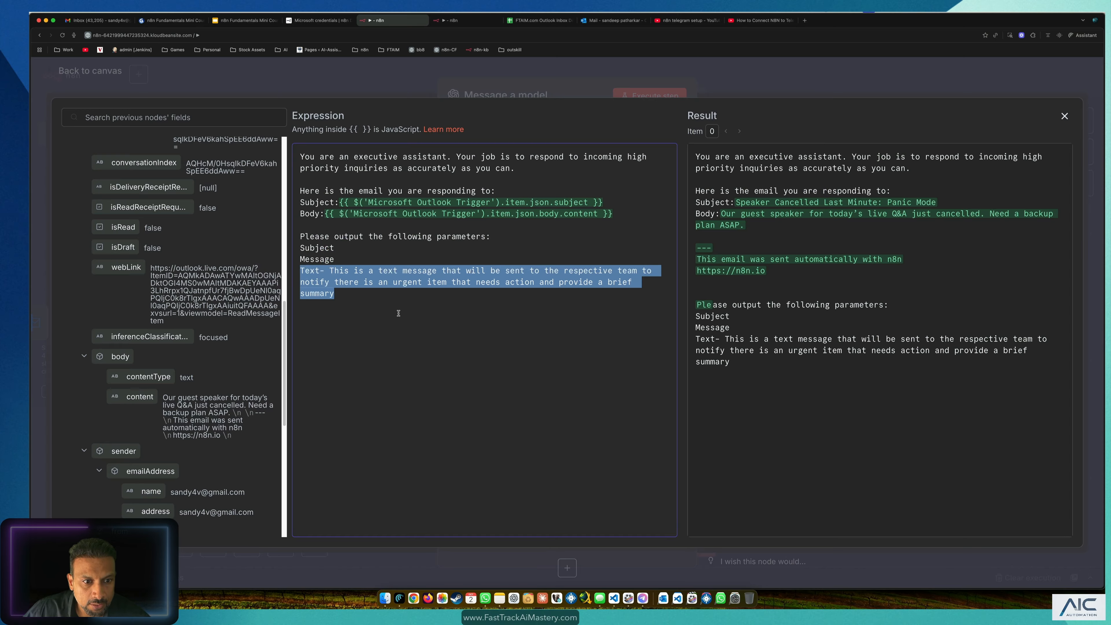
pyautogui.click(397, 313)
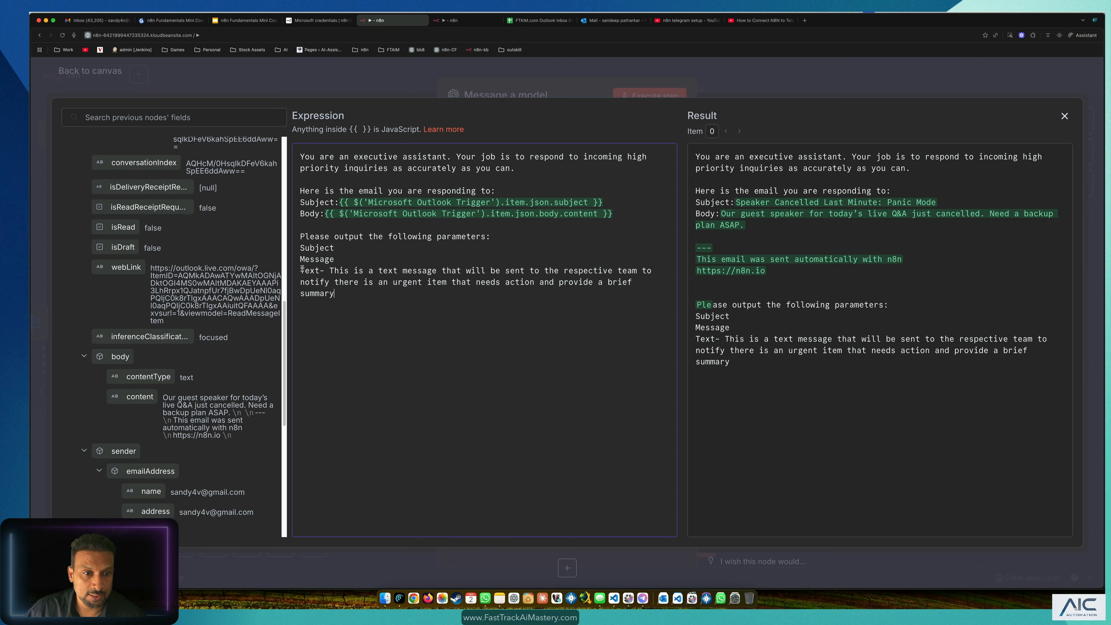
pyautogui.moveTo(302, 269); pyautogui.dragTo(366, 295)
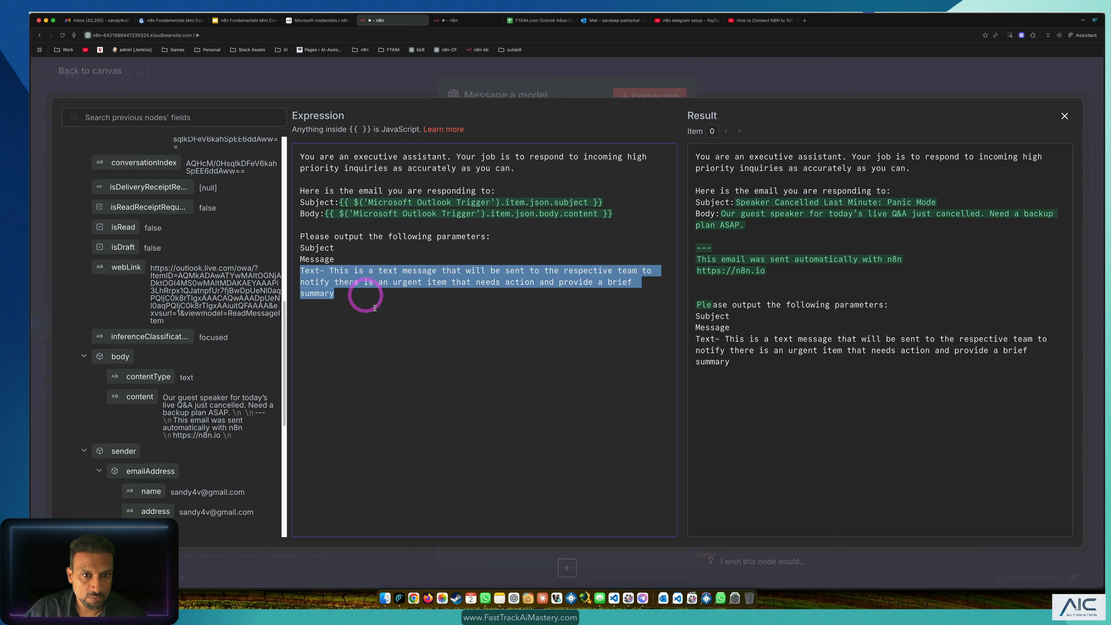
pyautogui.click(376, 308)
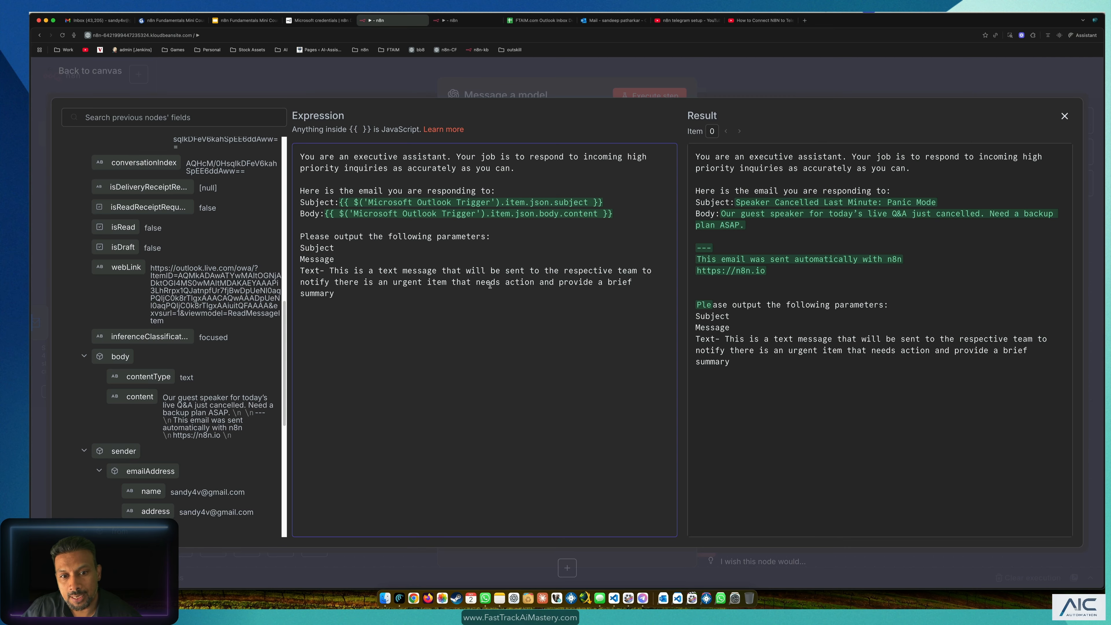
pyautogui.moveTo(347, 289); pyautogui.dragTo(308, 272)
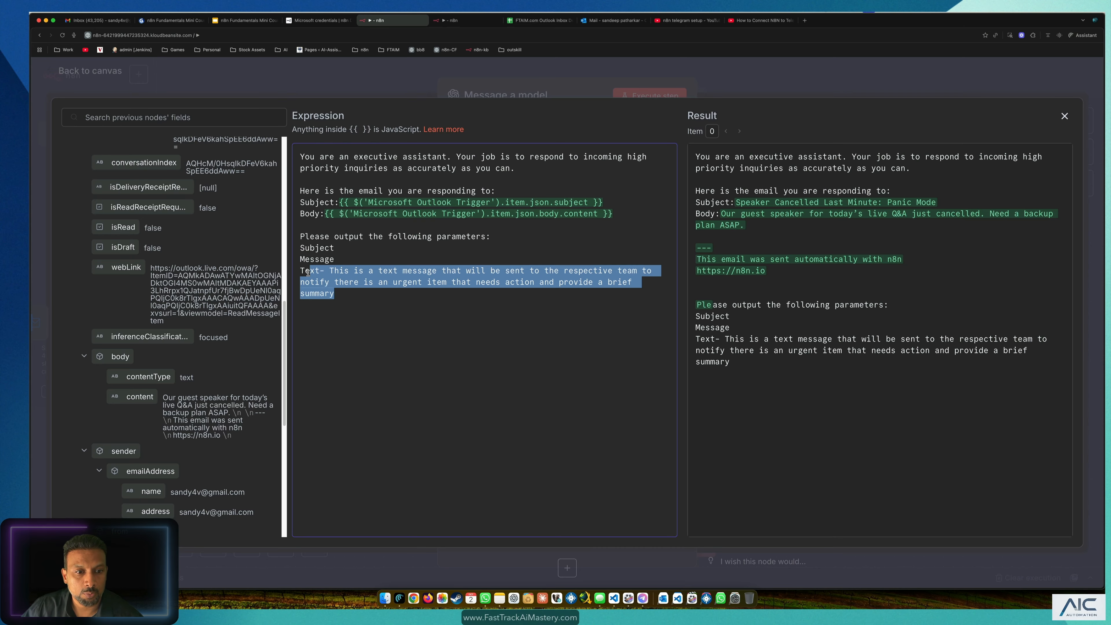
pyautogui.click(430, 316)
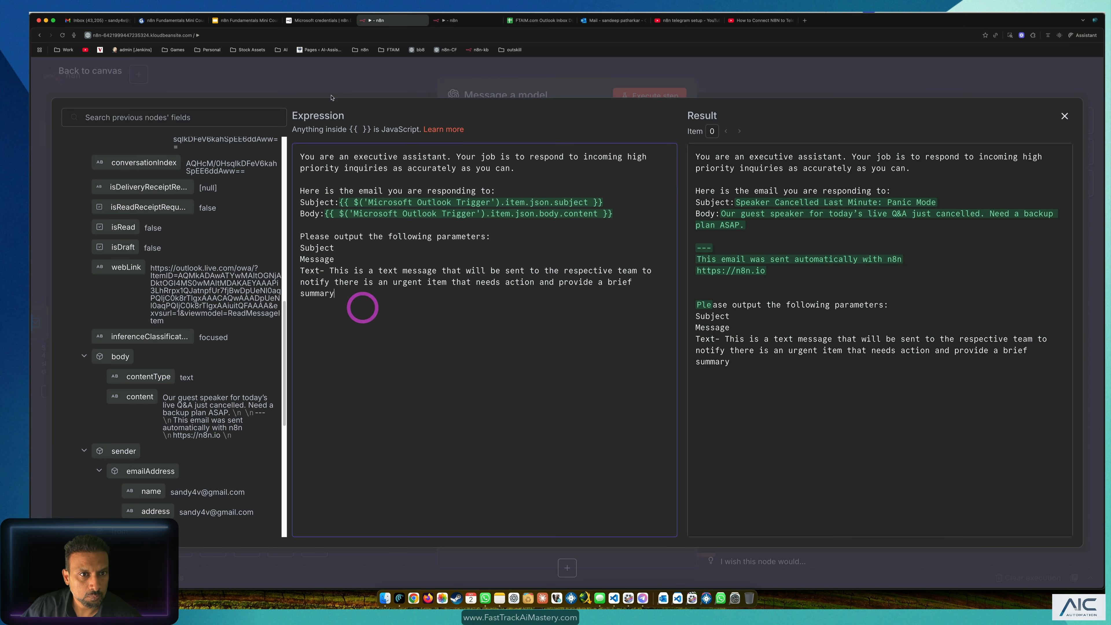
pyautogui.click(337, 85)
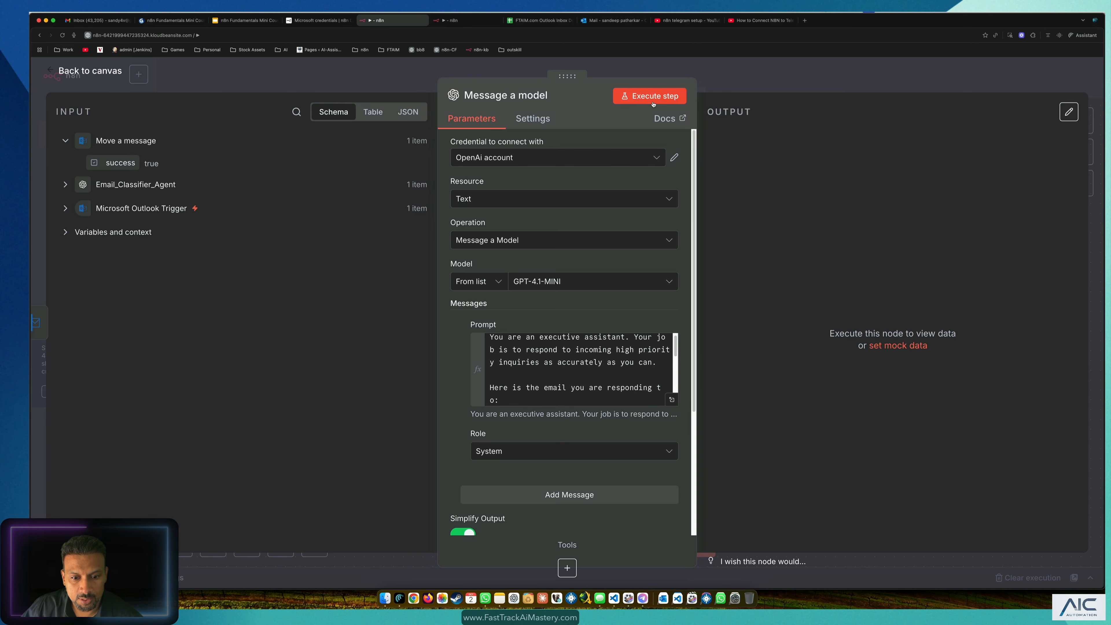
# Step: Run the Message a model node, then re-run it with Output Content as JSON enabled
pyautogui.scroll(-4, 654, 160)
pyautogui.scroll(2, 655, 164)
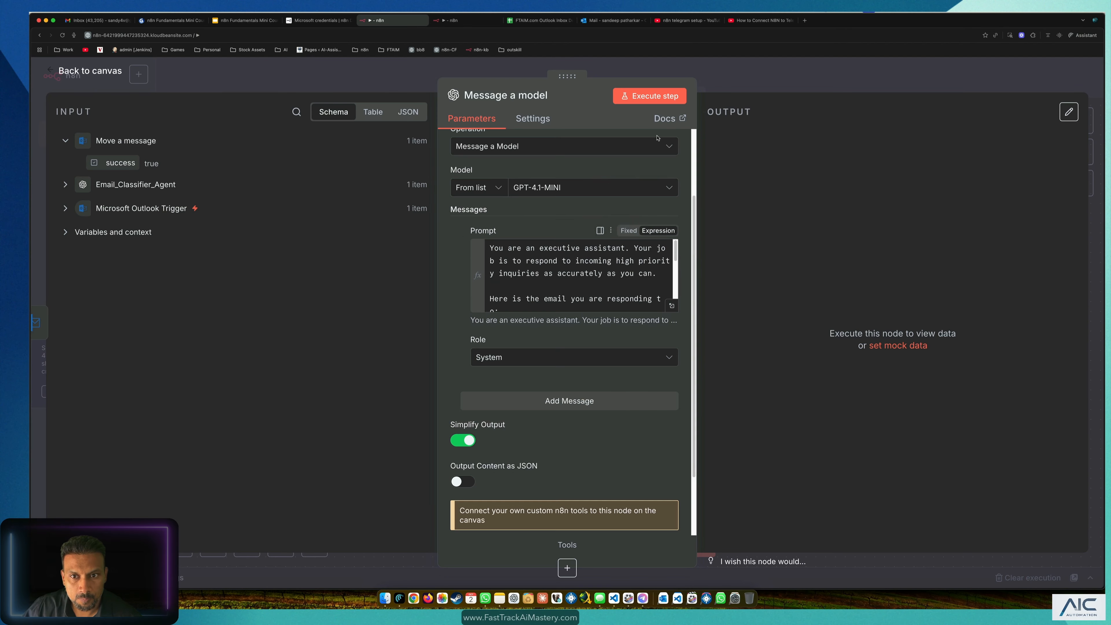
pyautogui.click(661, 98)
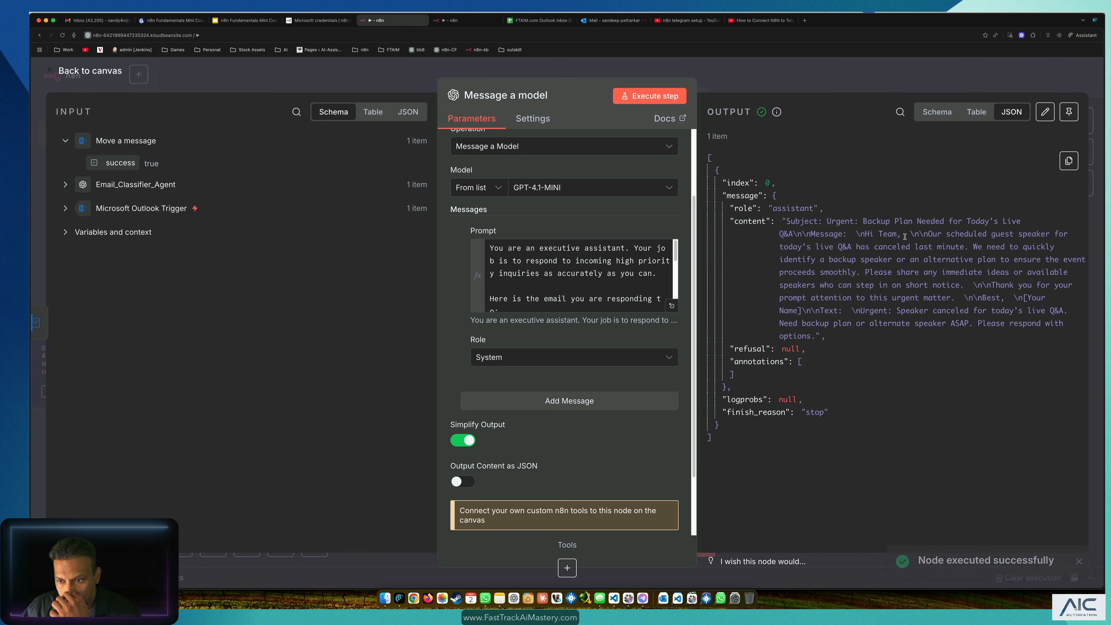
pyautogui.click(925, 233)
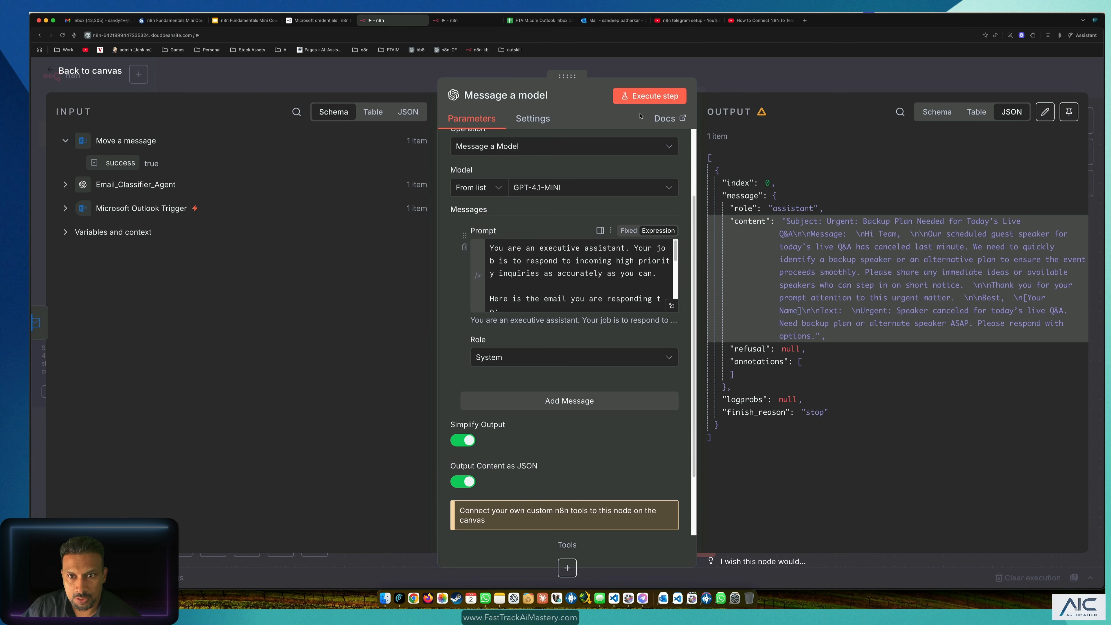
pyautogui.click(649, 96)
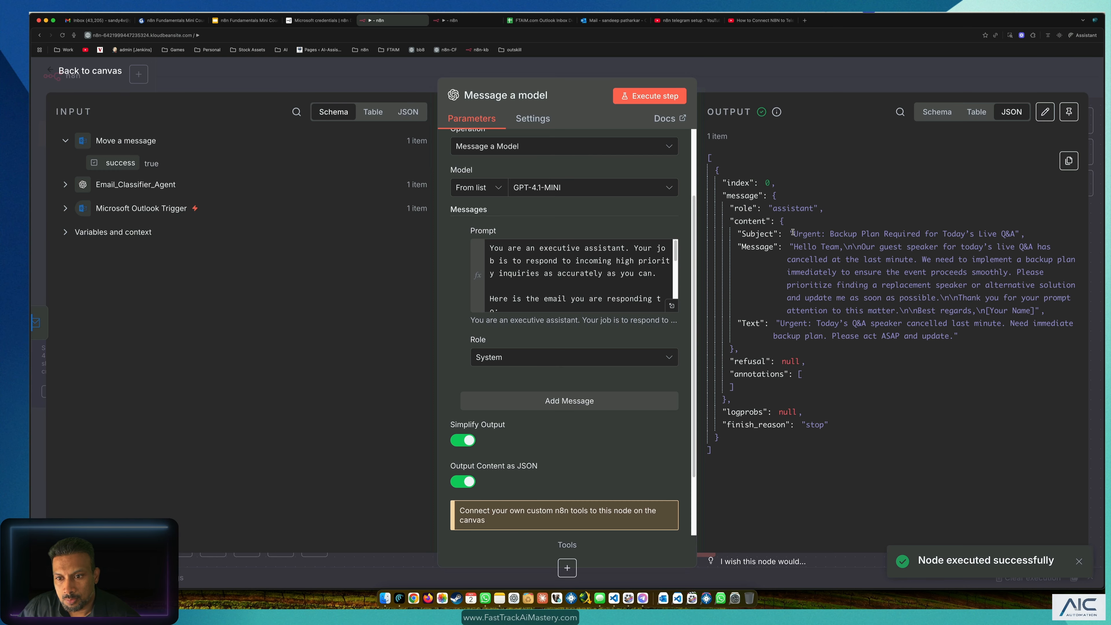
# Step: Compare the generated Subject, Message and Text output with the prompt, then return to the canvas
pyautogui.moveTo(791, 233); pyautogui.dragTo(871, 231)
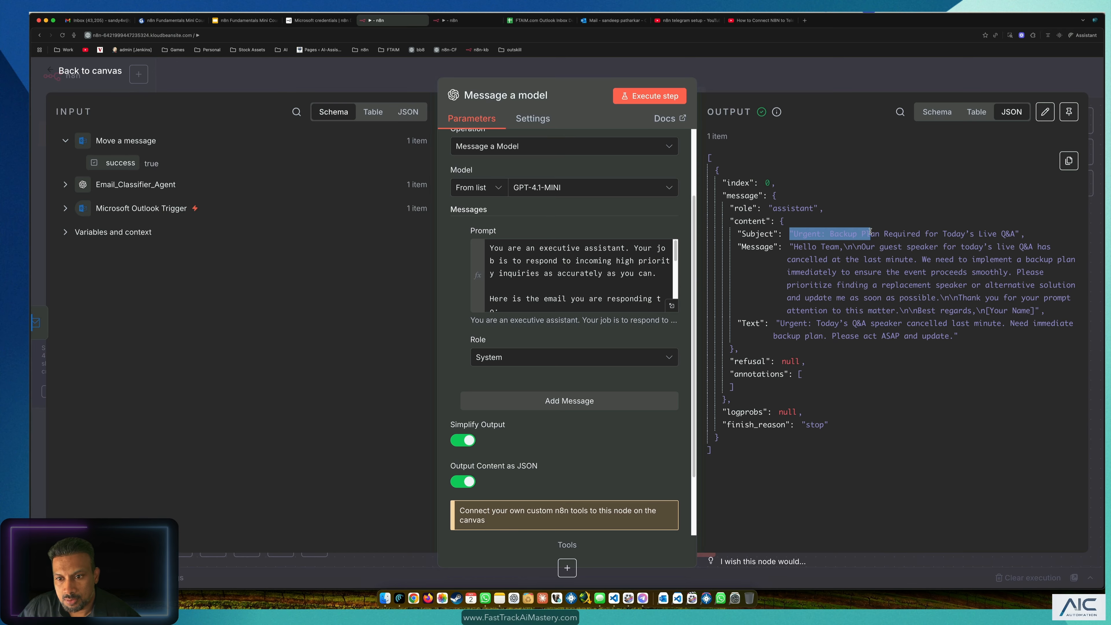
pyautogui.click(672, 306)
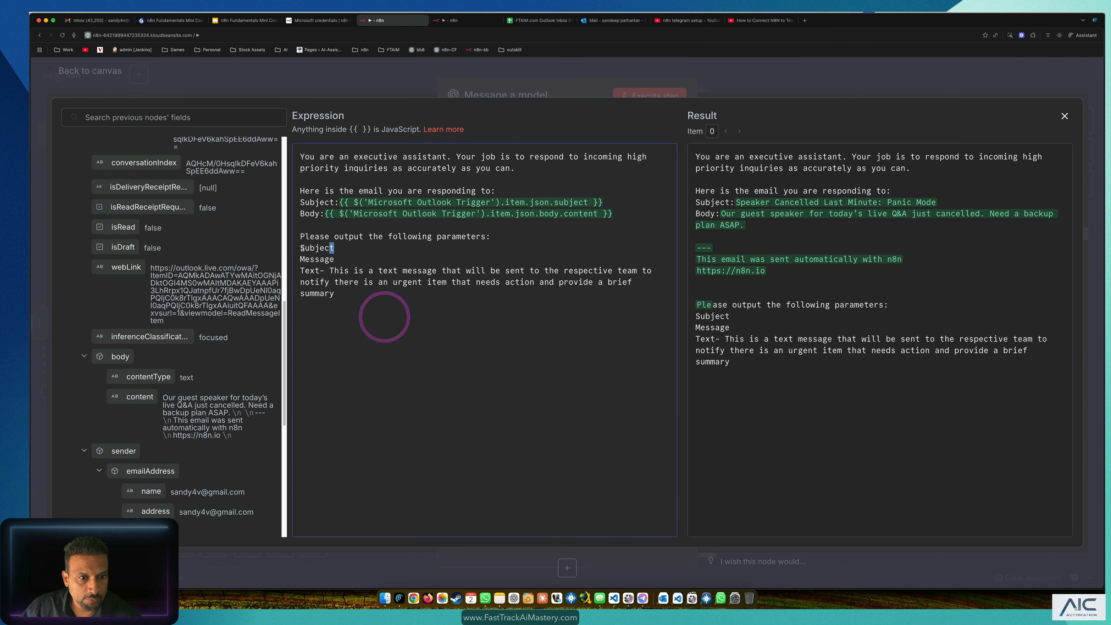
pyautogui.doubleClick(302, 259)
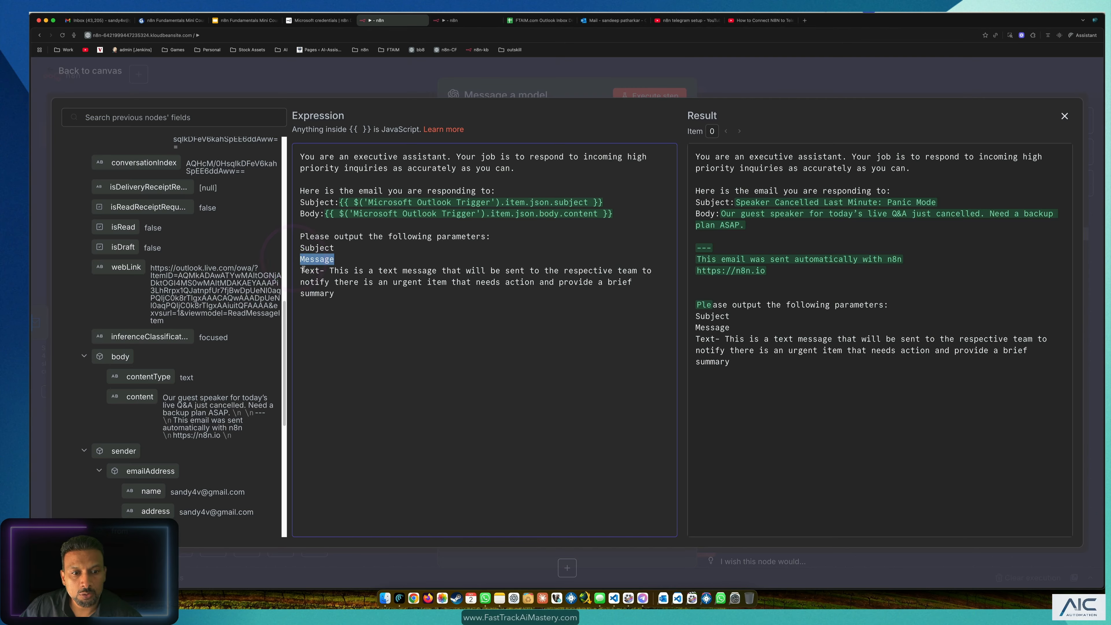
pyautogui.click(447, 345)
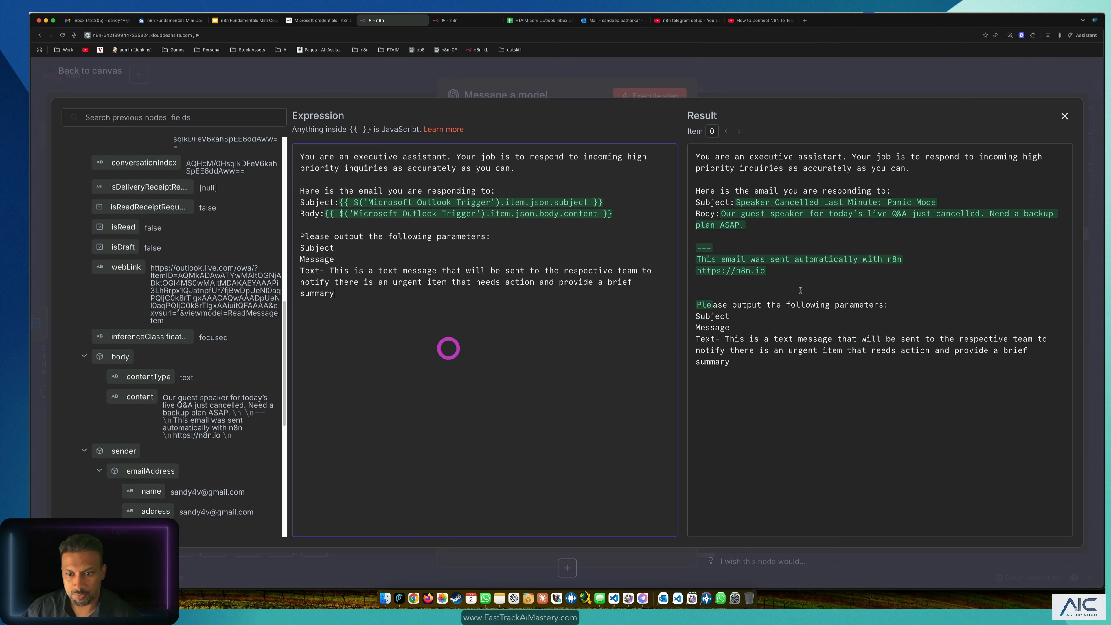
pyautogui.click(378, 86)
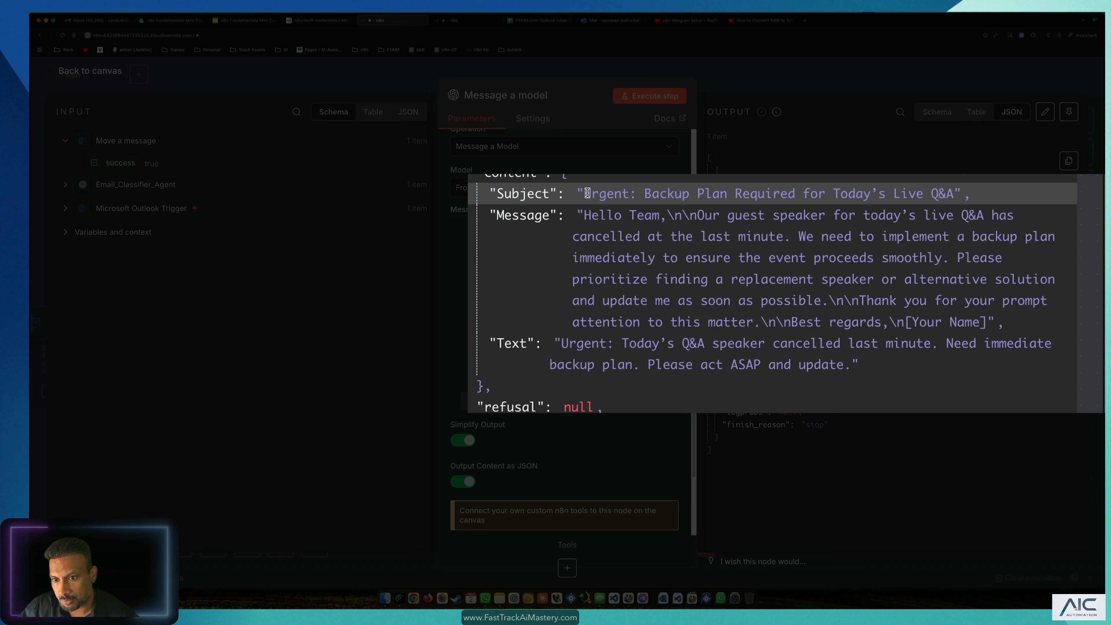
pyautogui.moveTo(588, 193); pyautogui.dragTo(858, 195)
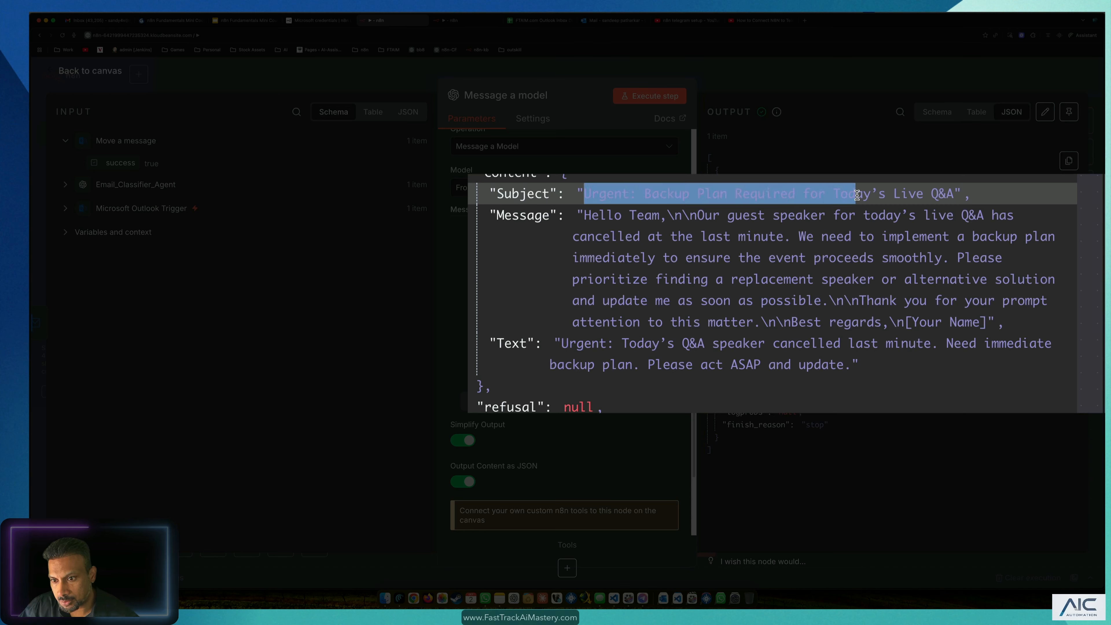
pyautogui.click(856, 196)
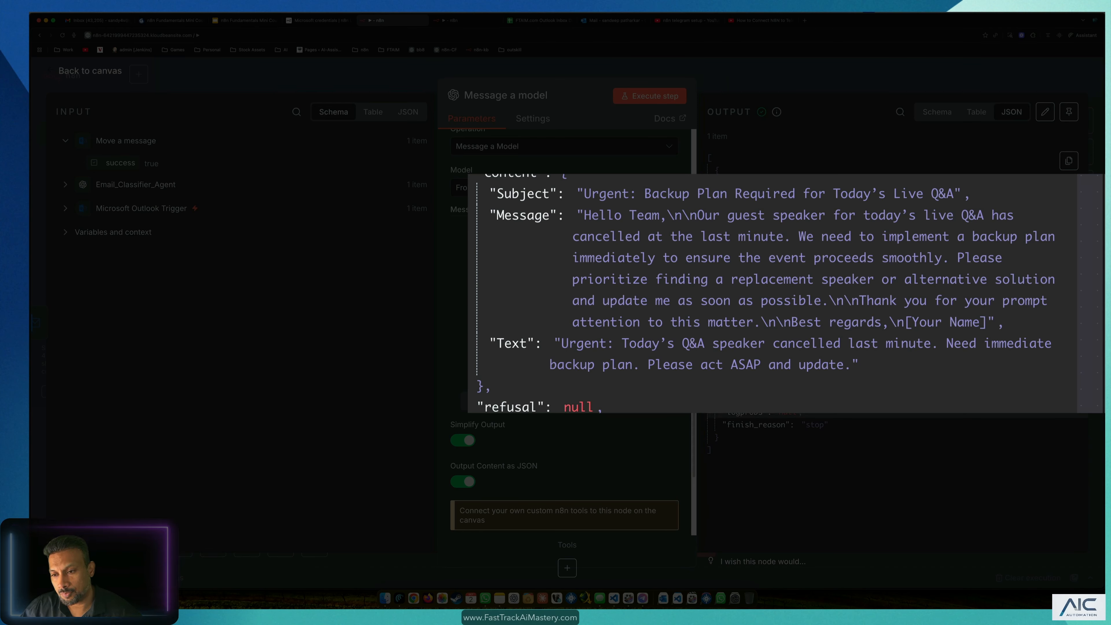
pyautogui.moveTo(643, 216); pyautogui.dragTo(939, 216)
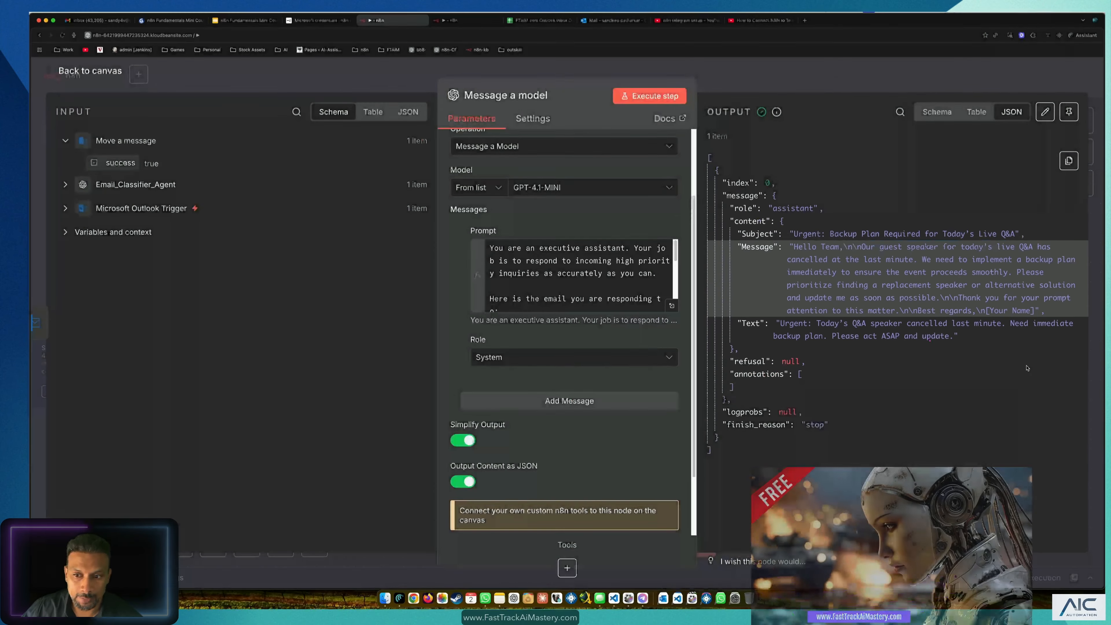
pyautogui.click(1024, 365)
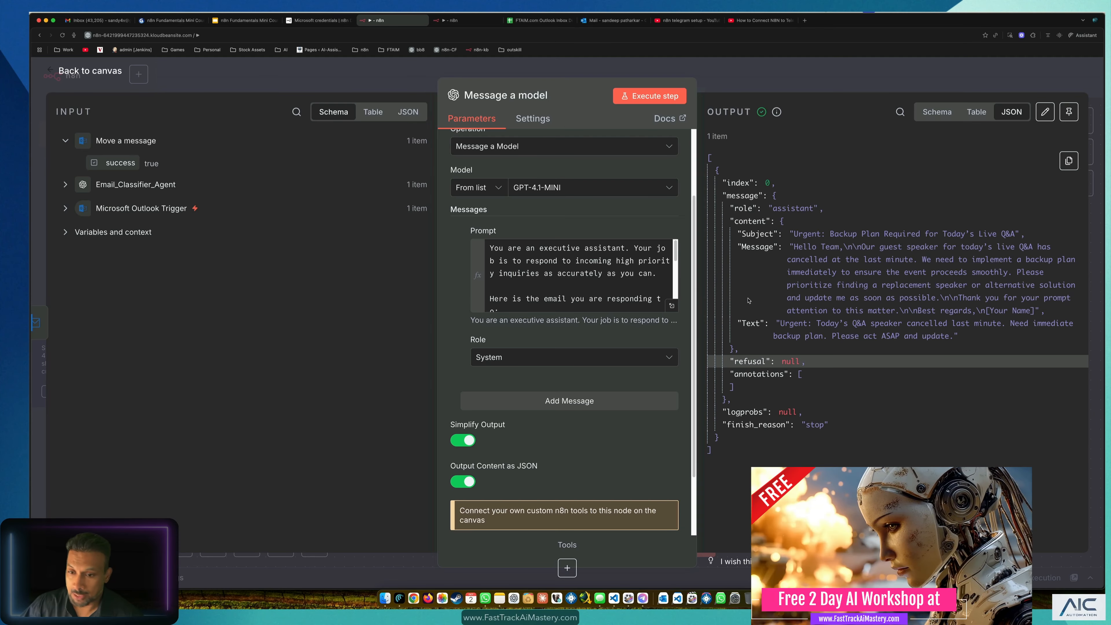
pyautogui.moveTo(778, 324); pyautogui.dragTo(960, 339)
pyautogui.click(960, 338)
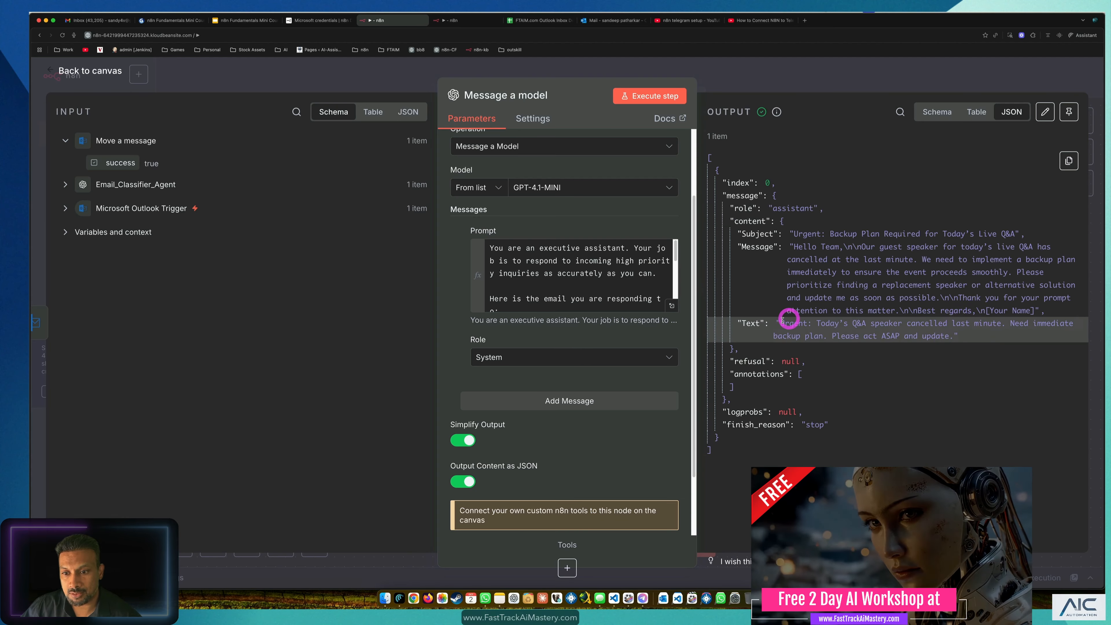
pyautogui.moveTo(780, 325); pyautogui.dragTo(971, 334)
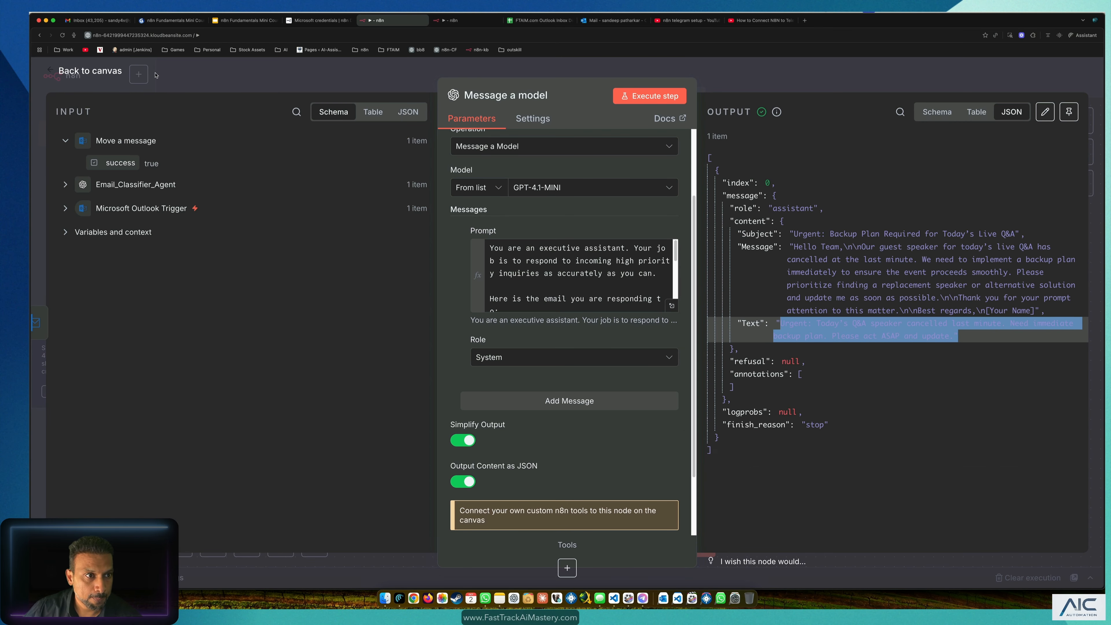
pyautogui.click(155, 75)
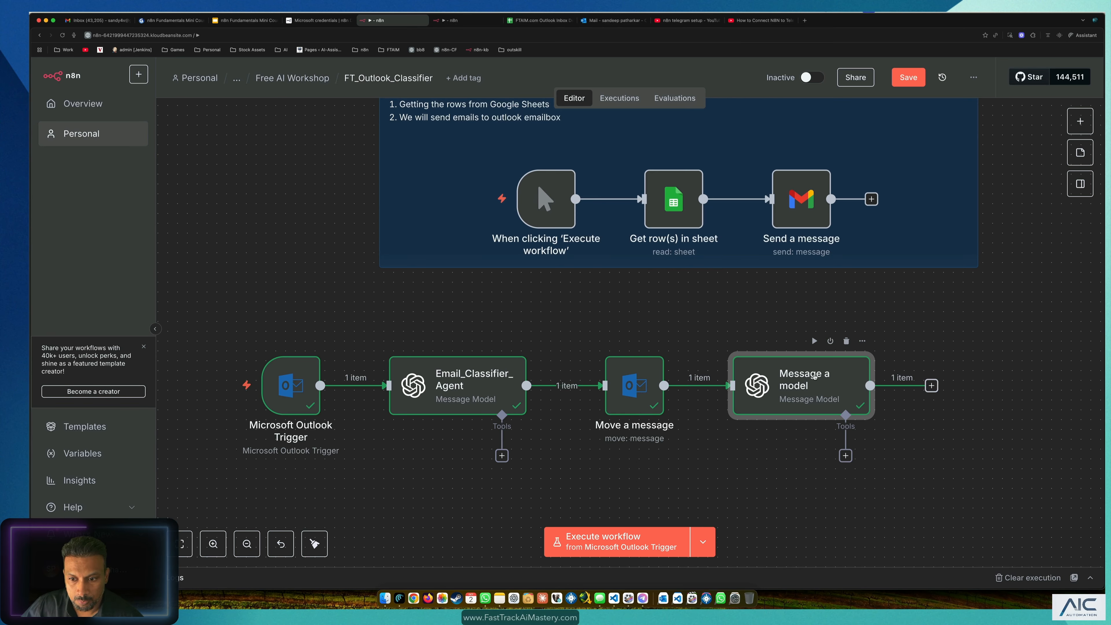
# Step: Rename the Message a model node to Create_High_Priority_Response and return to the canvas
pyautogui.doubleClick(815, 375)
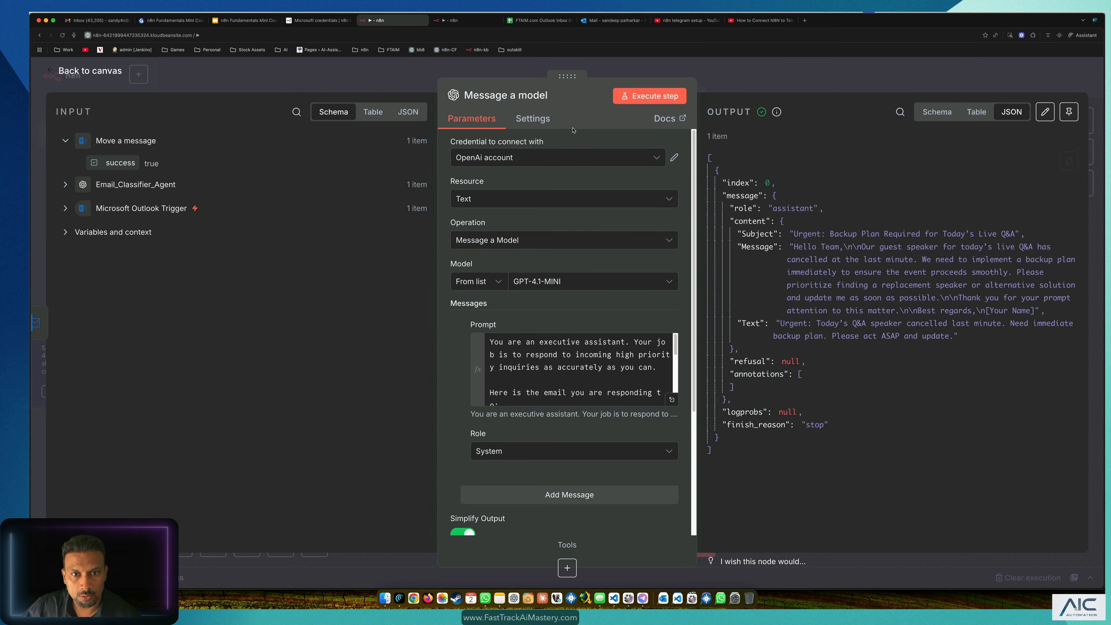
pyautogui.click(533, 93)
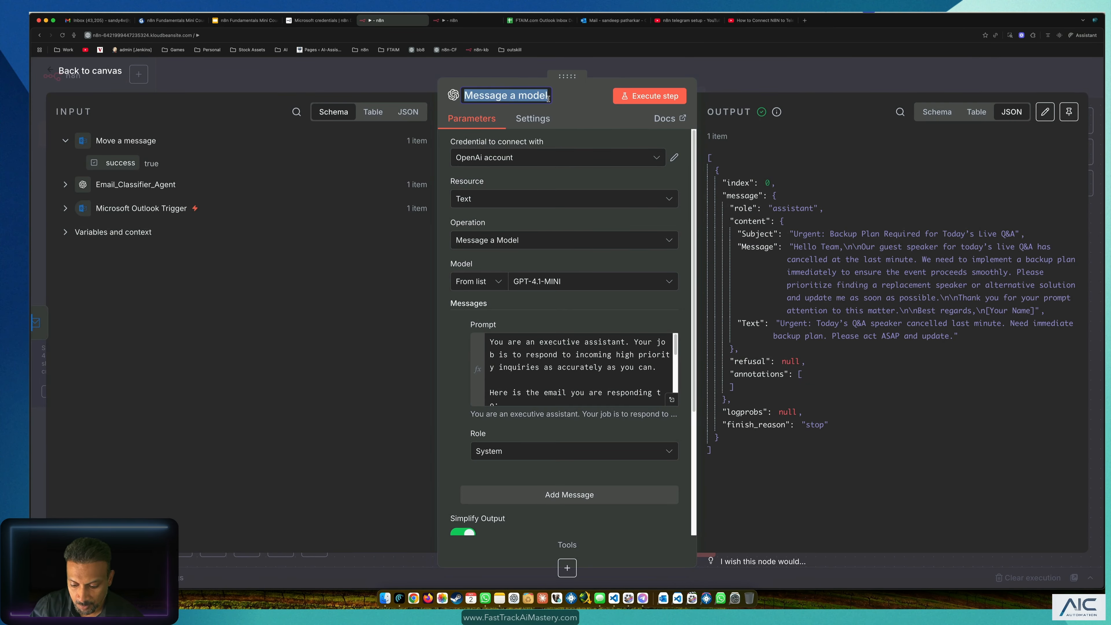
pyautogui.write('Create_High_Priority_Re')
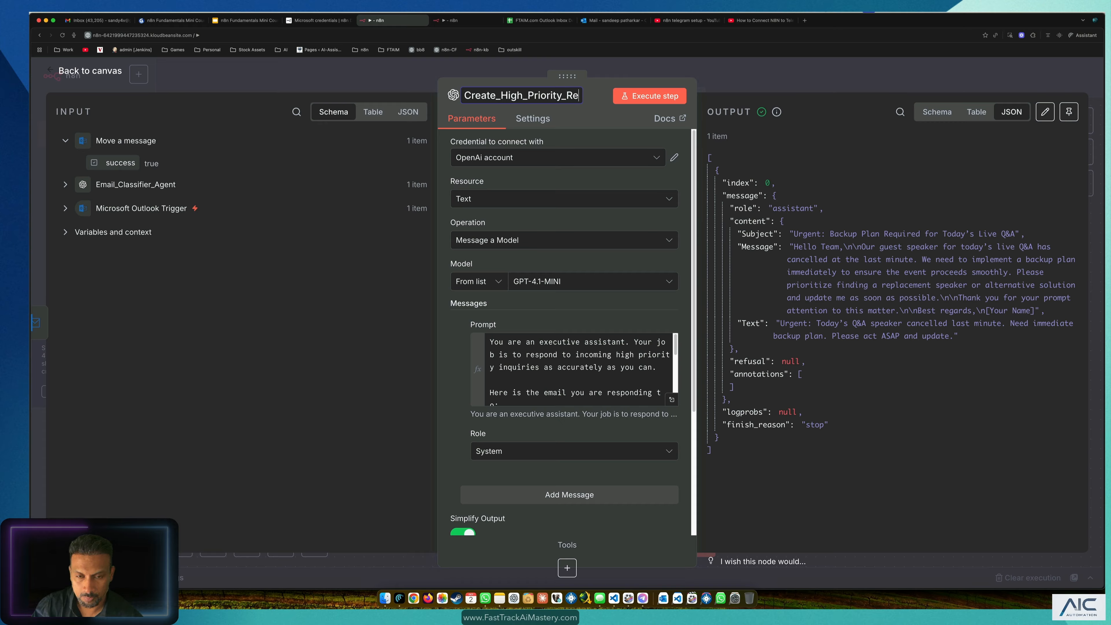
pyautogui.write('onse')
pyautogui.press('Return')
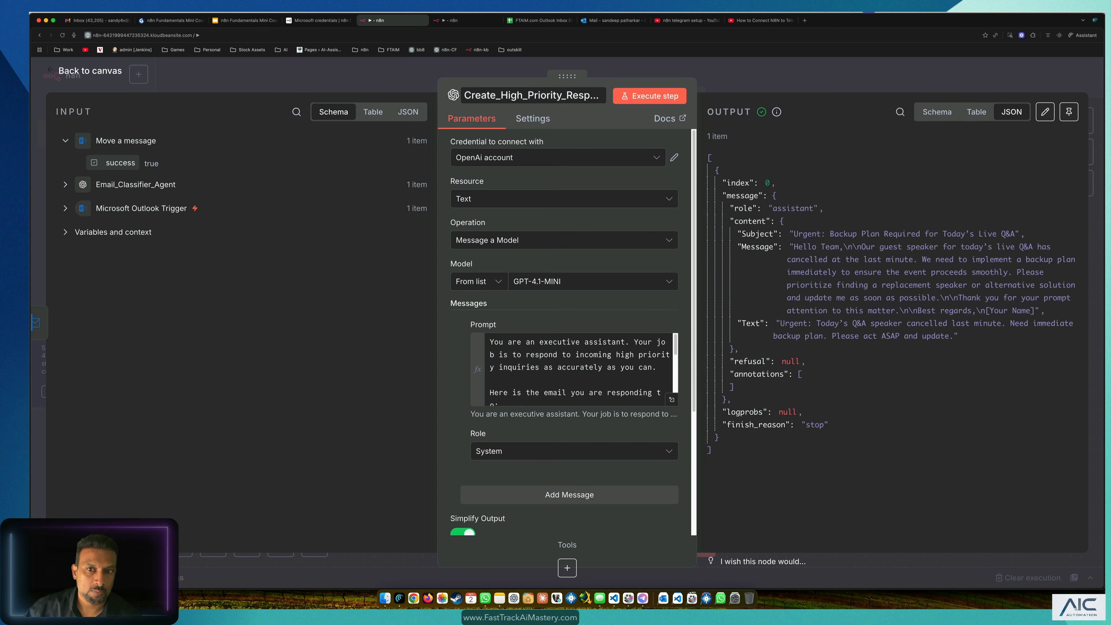
pyautogui.click(336, 66)
pyautogui.scroll(-1, 953, 451)
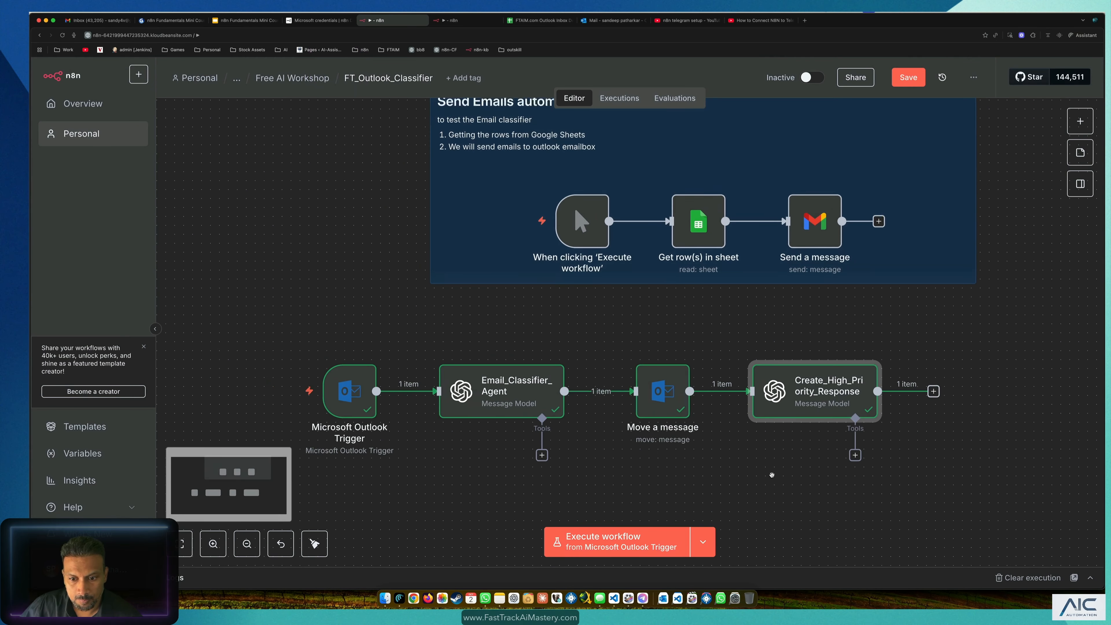
pyautogui.moveTo(771, 474); pyautogui.dragTo(613, 377)
pyautogui.scroll(1, 648, 399)
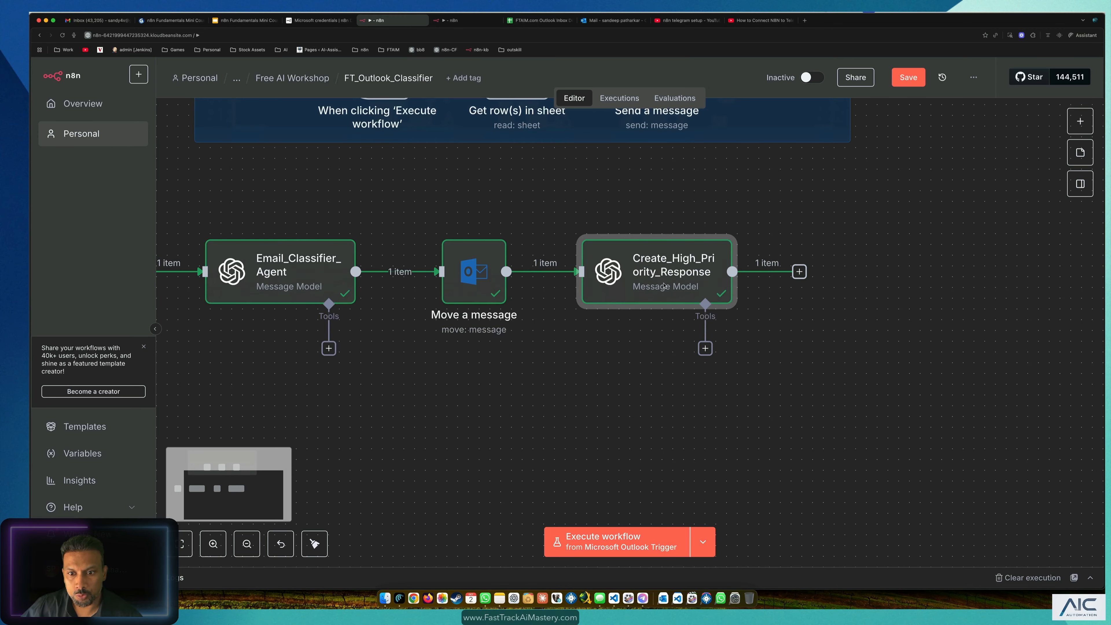
# Step: Add a Microsoft Outlook 'Create a draft' node after Create_High_Priority_Response
pyautogui.click(799, 272)
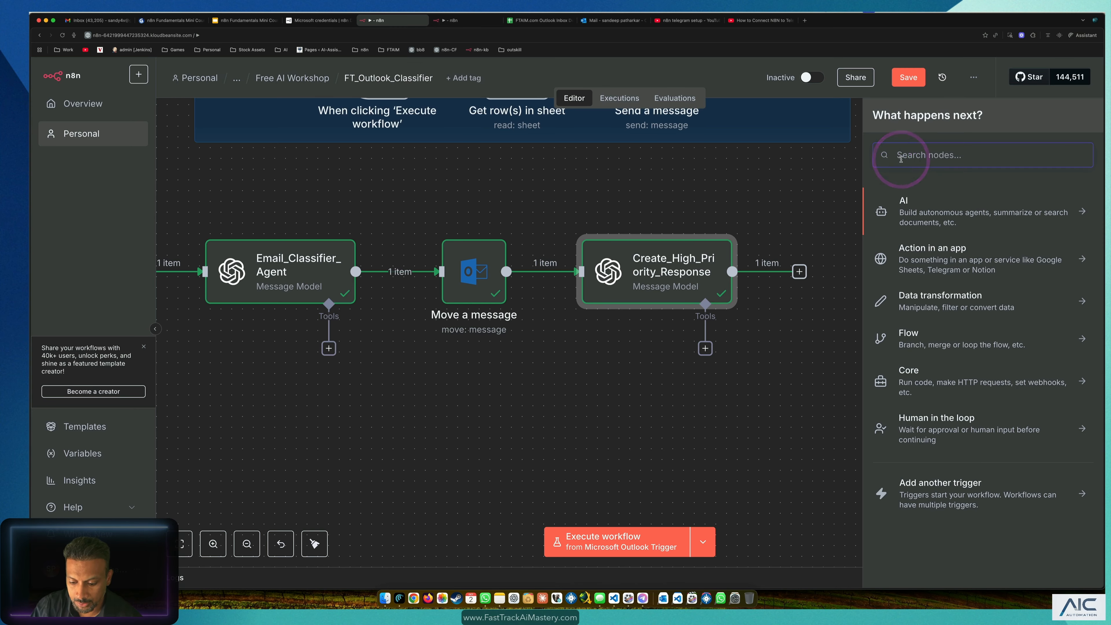
pyautogui.write('outlok')
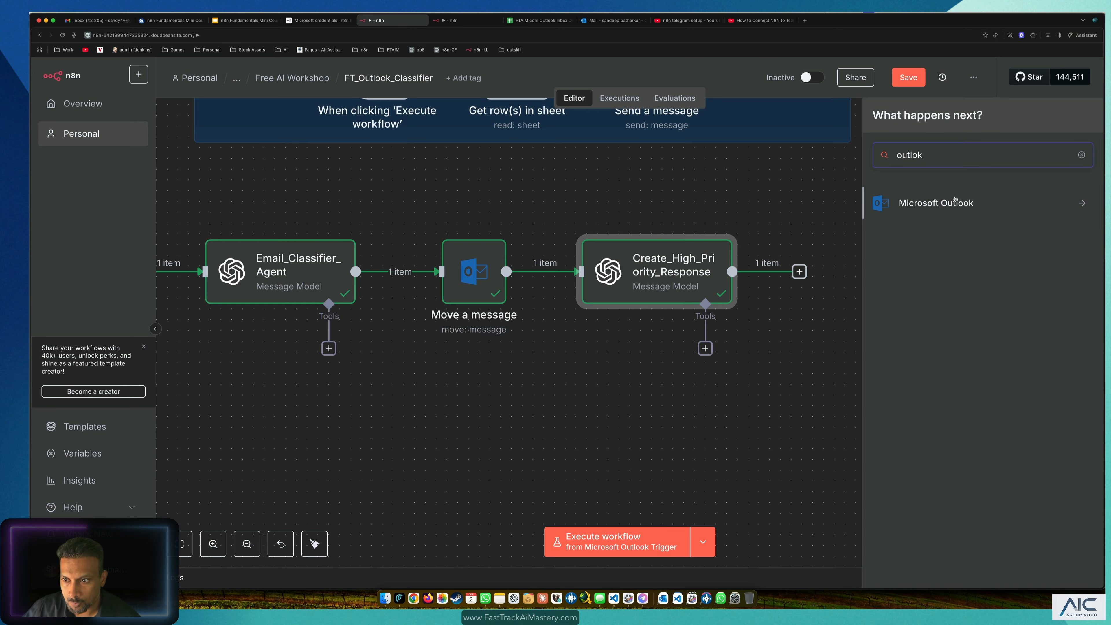
pyautogui.click(955, 199)
pyautogui.scroll(-5, 926, 333)
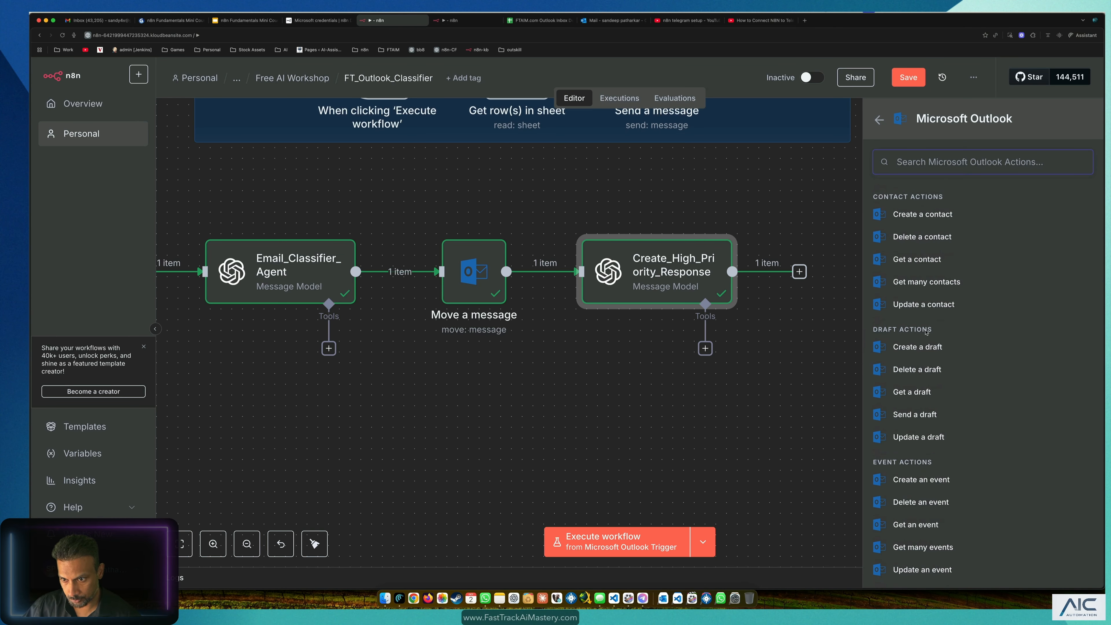
pyautogui.scroll(-2, 925, 367)
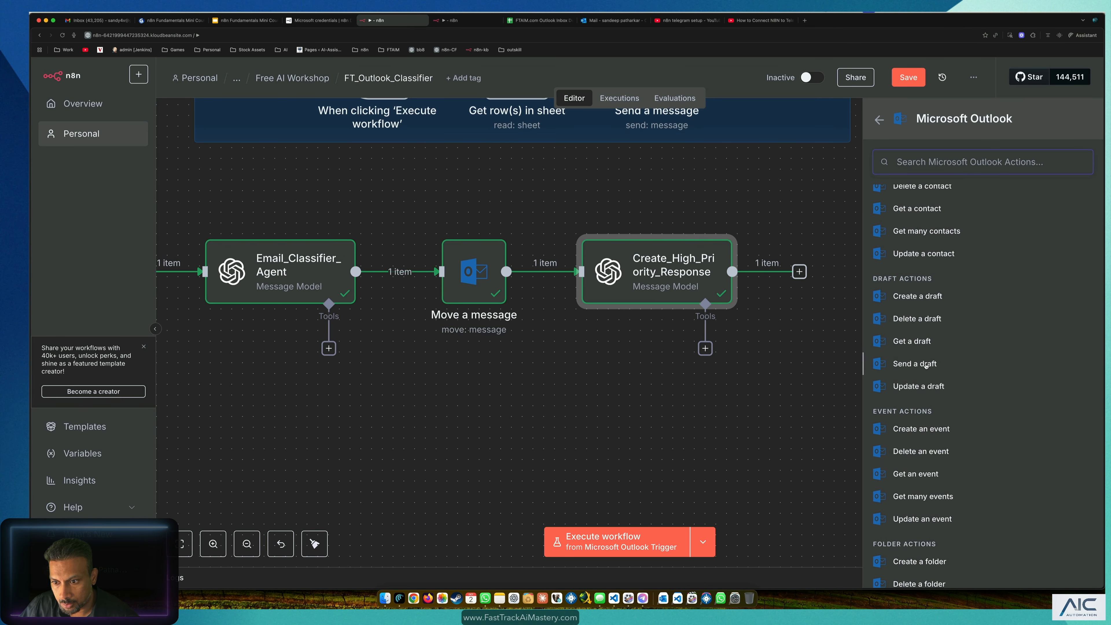
pyautogui.click(917, 291)
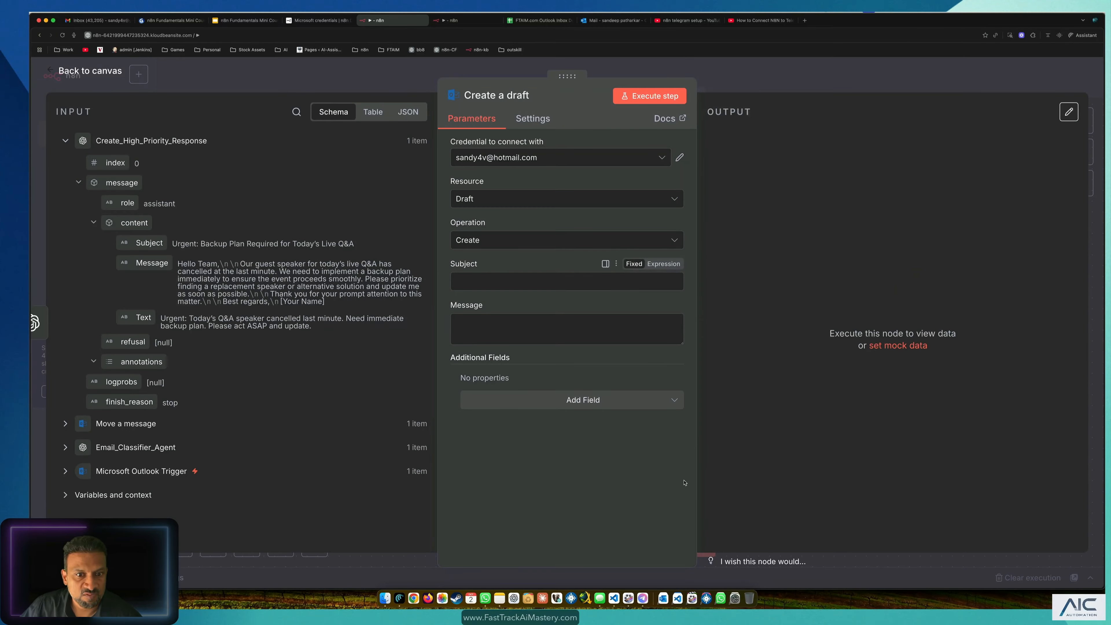
# Step: Save the workflow and open the new Create a draft node's settings
pyautogui.click(92, 72)
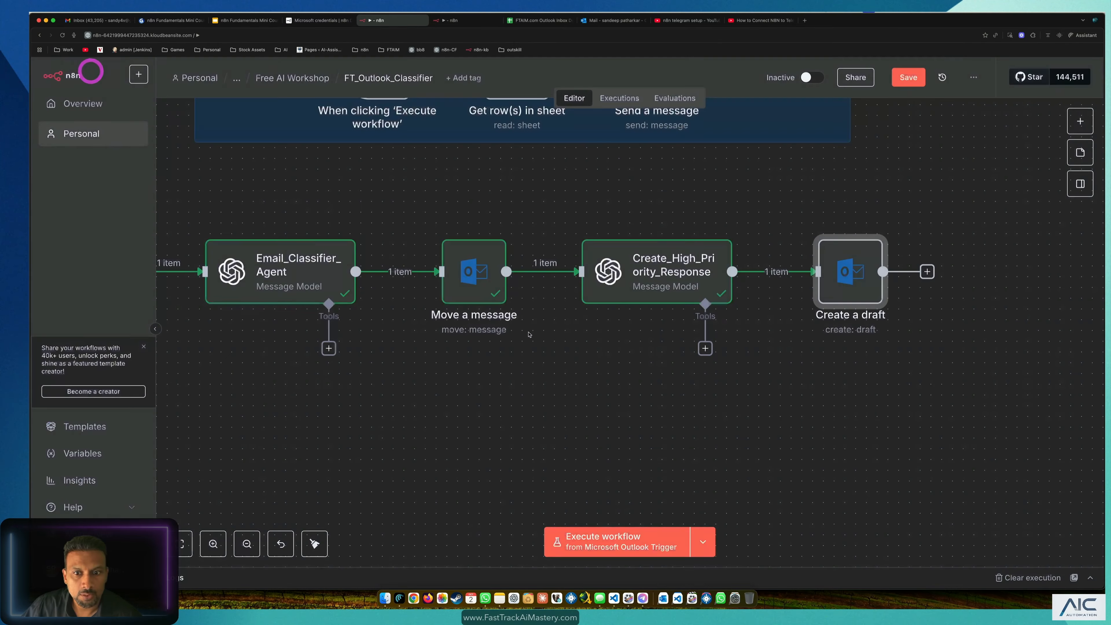
pyautogui.scroll(-2, 639, 360)
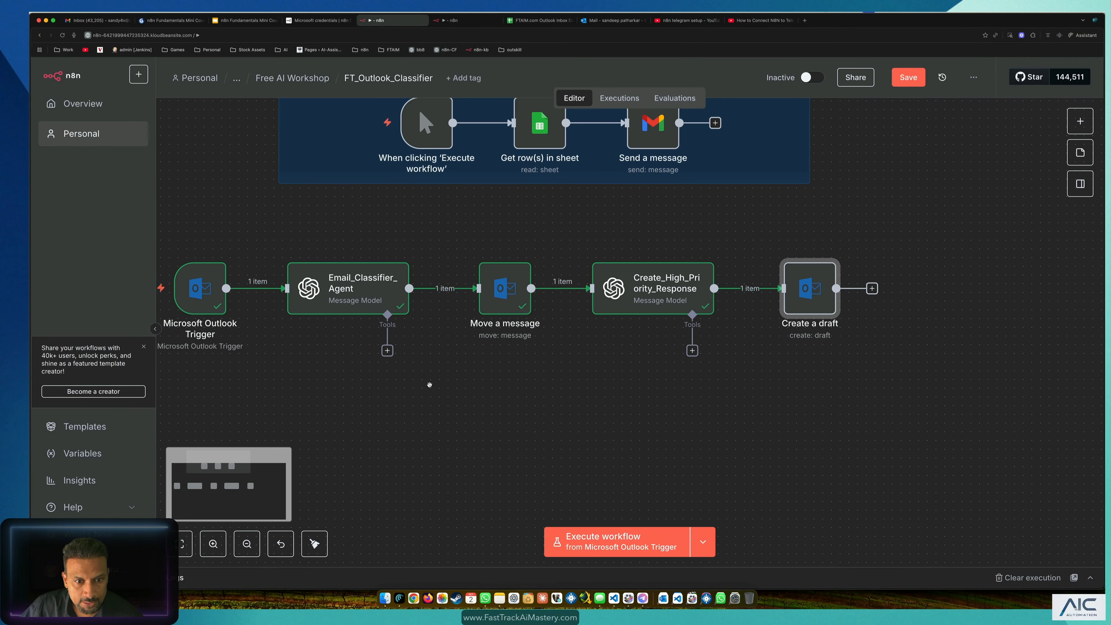
pyautogui.moveTo(717, 225); pyautogui.dragTo(159, 388)
pyautogui.click(550, 431)
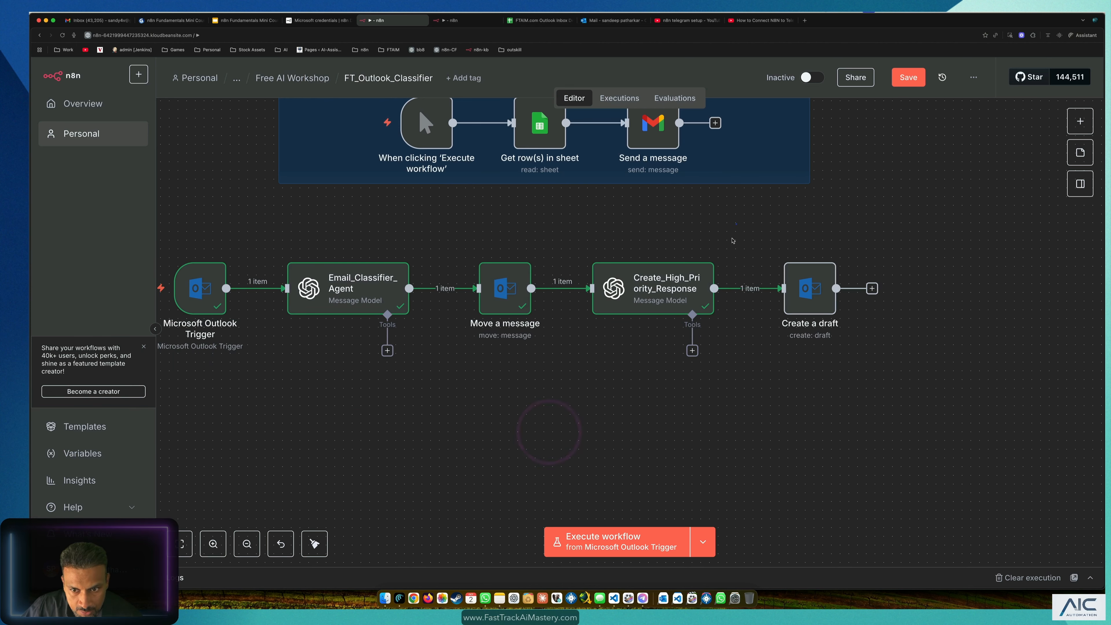
pyautogui.moveTo(735, 224); pyautogui.dragTo(134, 359)
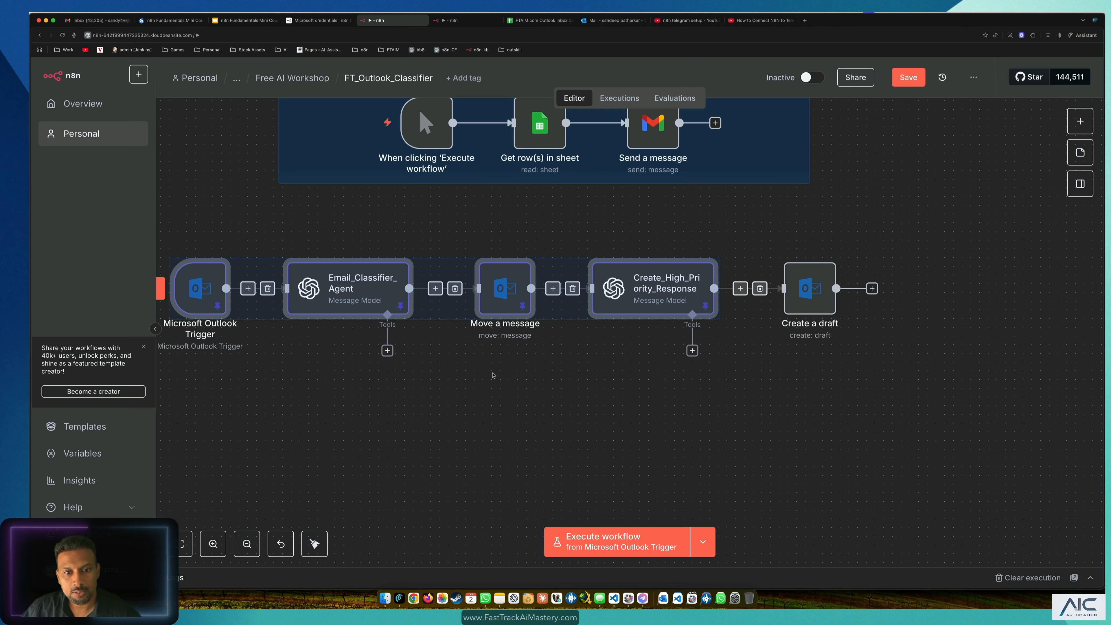
pyautogui.click(741, 416)
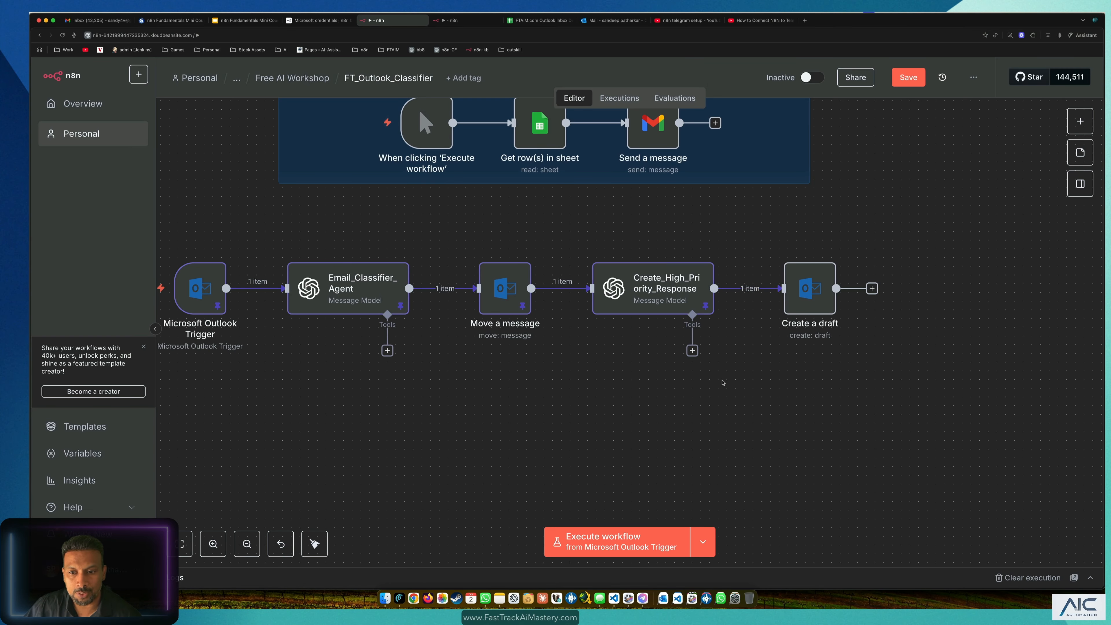
pyautogui.scroll(2, 723, 382)
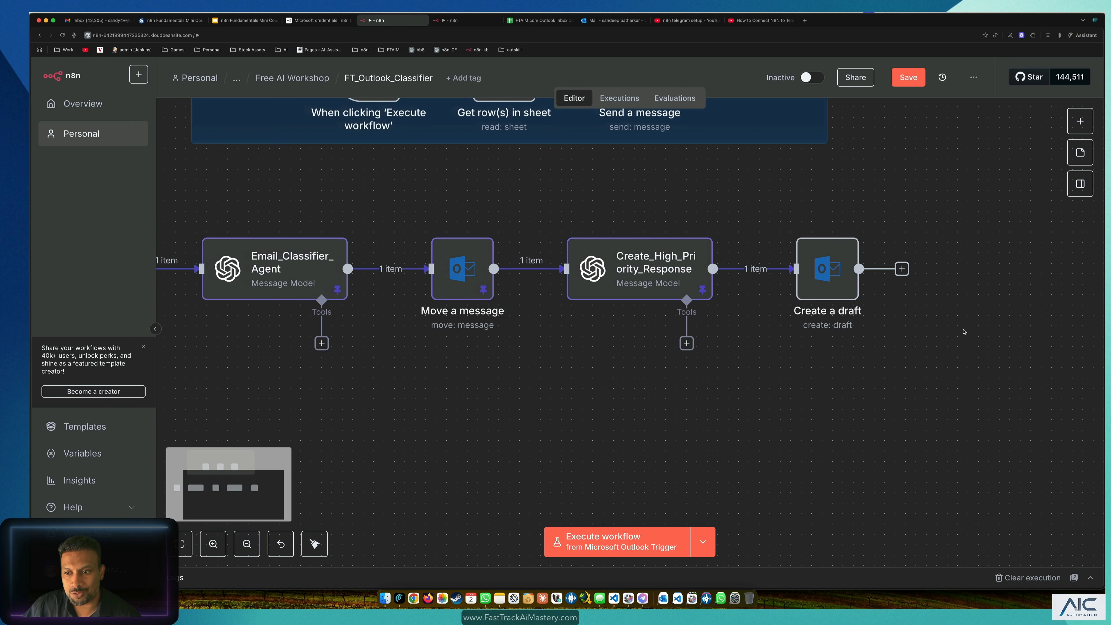
pyautogui.click(908, 77)
pyautogui.click(965, 336)
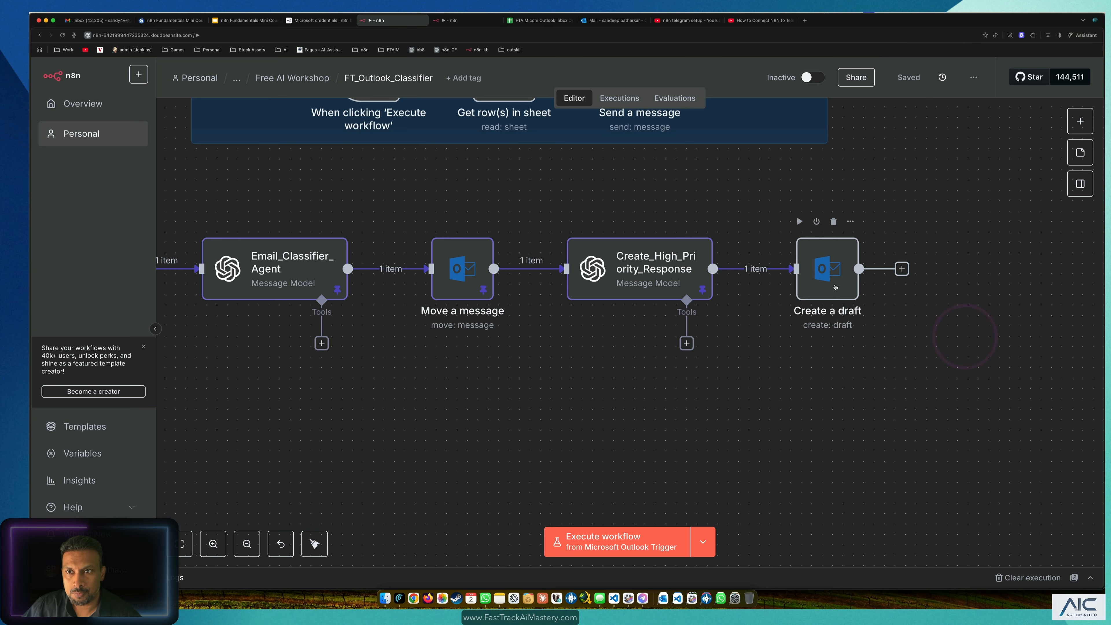
pyautogui.doubleClick(824, 277)
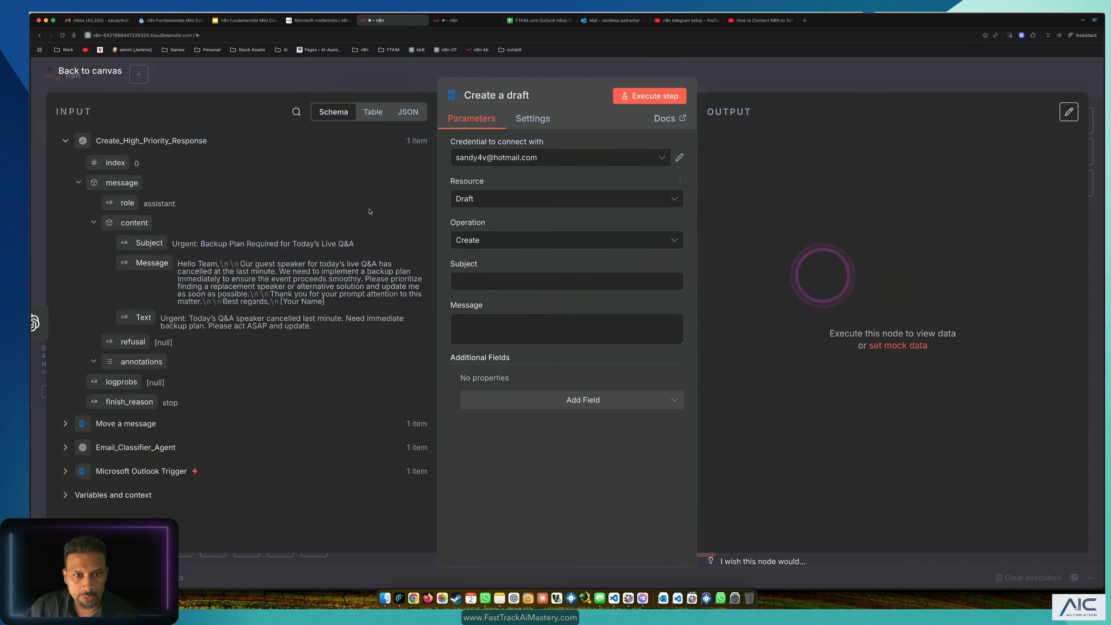
# Step: Map the incoming Subject and Message into the draft's subject and body fields
pyautogui.click(513, 283)
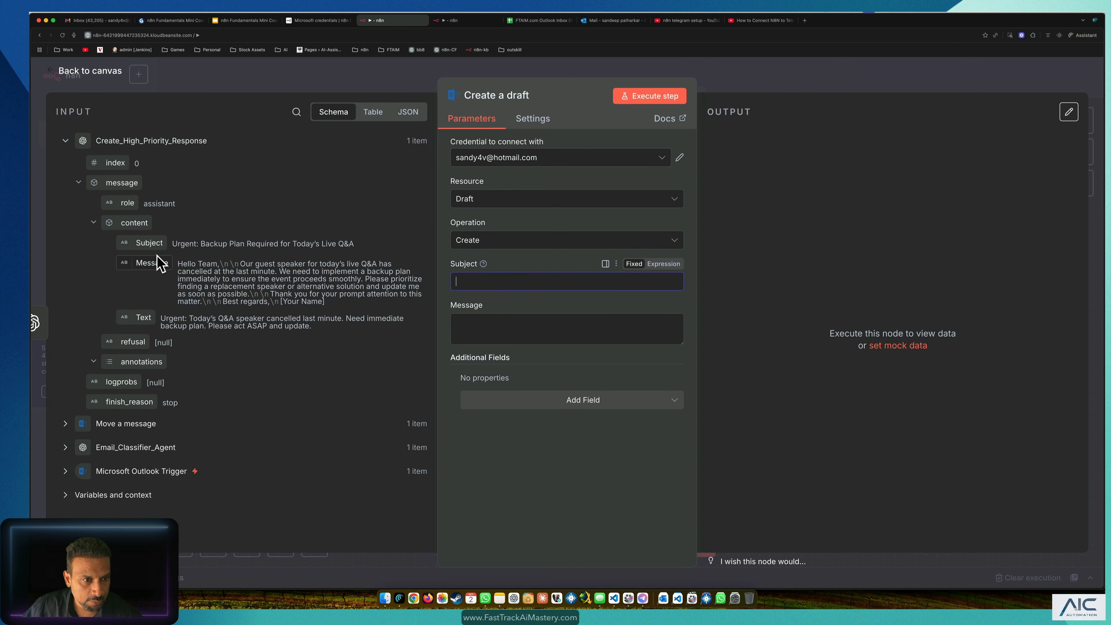
pyautogui.moveTo(149, 243); pyautogui.dragTo(562, 285)
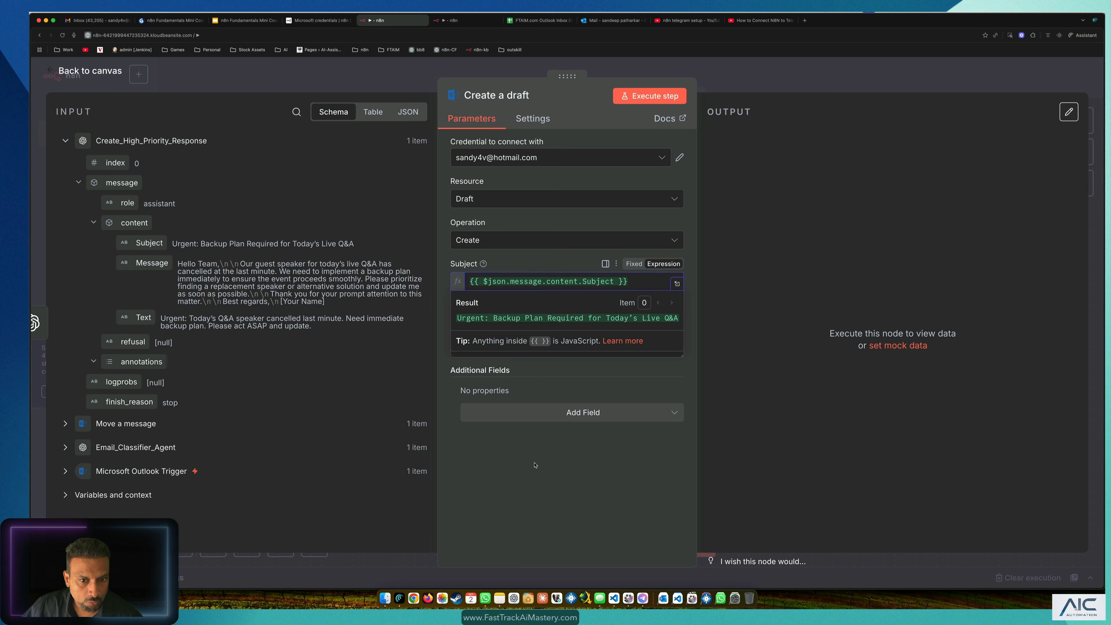
pyautogui.click(498, 350)
pyautogui.moveTo(150, 262); pyautogui.dragTo(548, 354)
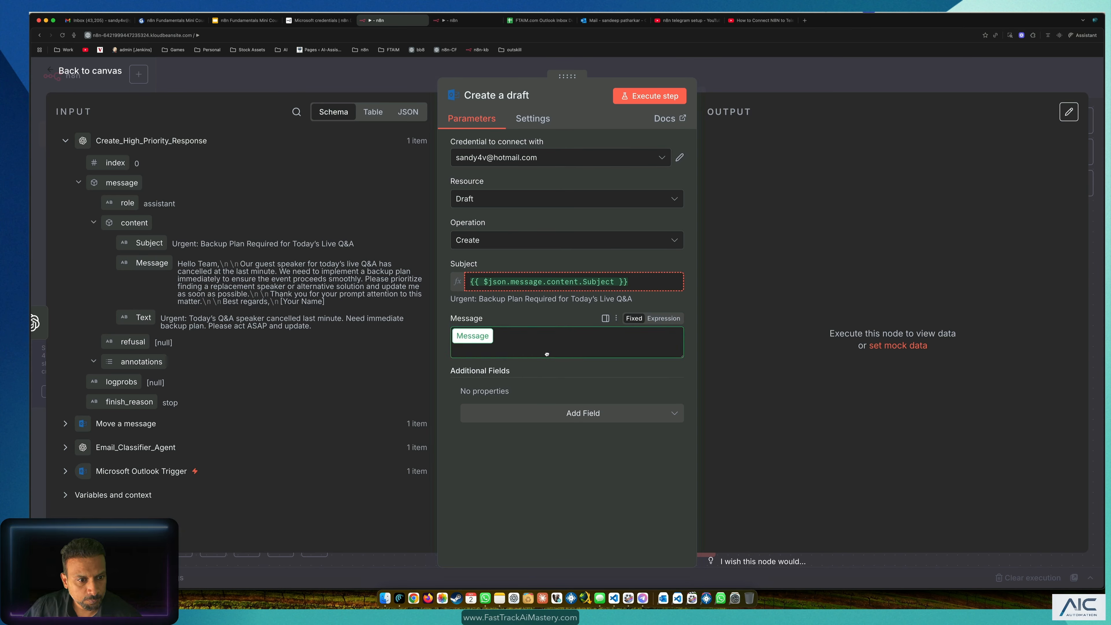
pyautogui.moveTo(547, 354); pyautogui.dragTo(558, 367)
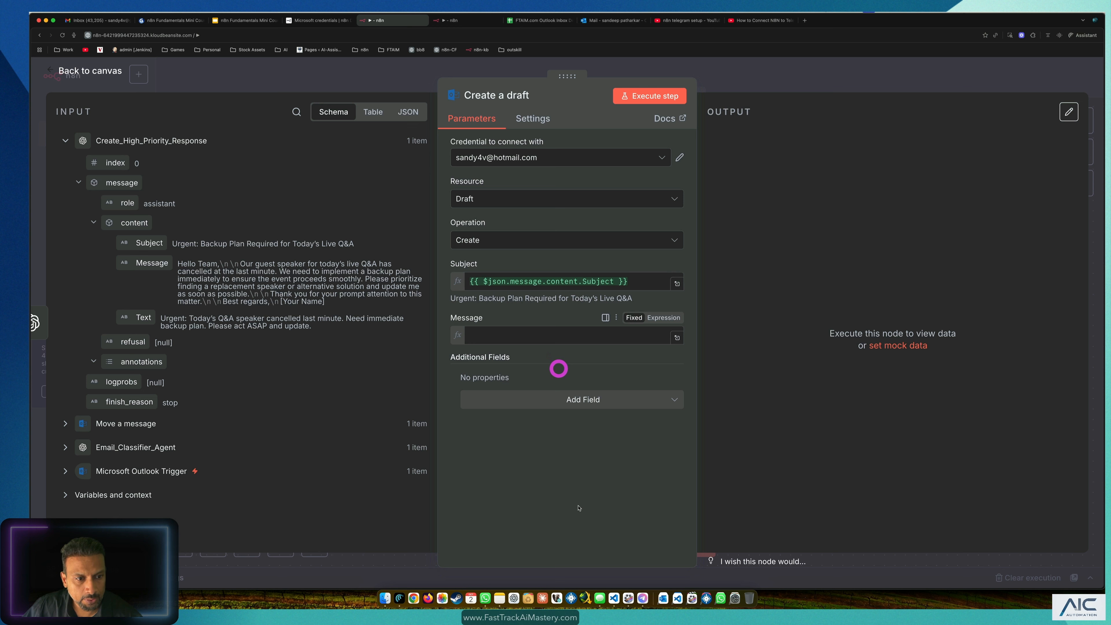
pyautogui.click(618, 489)
# Step: Preview the resolved message text and review the draft's optional fields without adding any
pyautogui.click(651, 336)
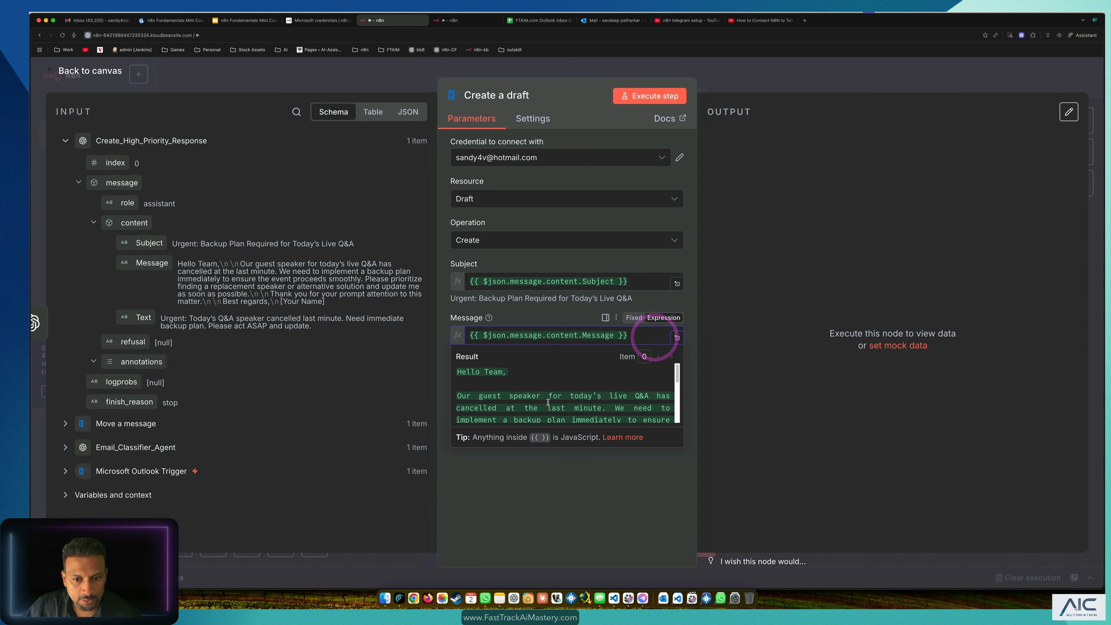
pyautogui.scroll(-5, 590, 398)
pyautogui.scroll(5, 590, 399)
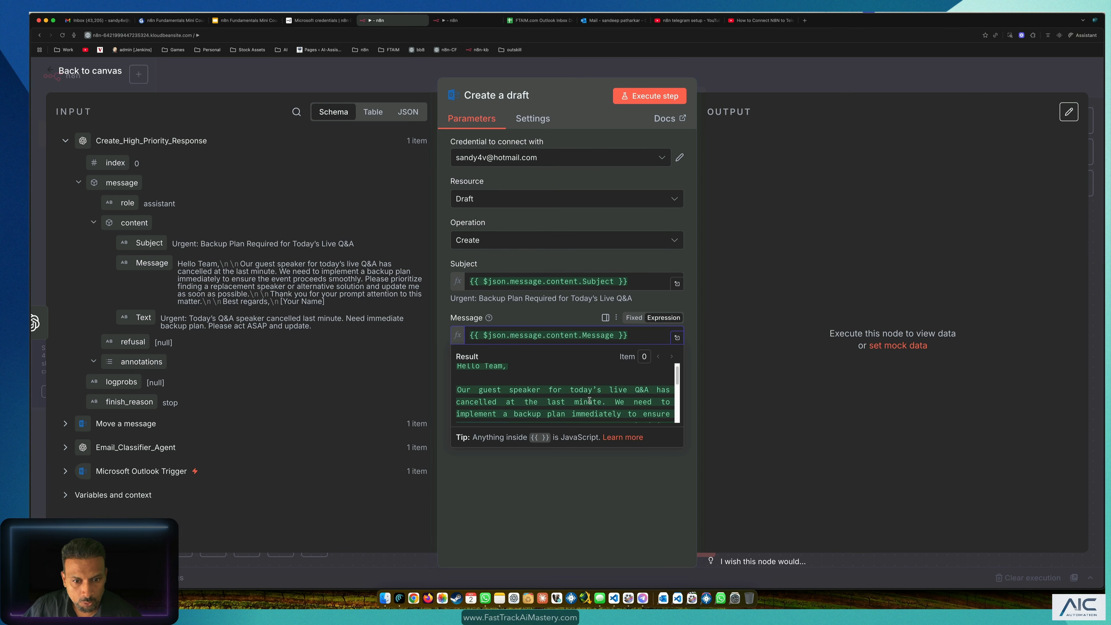
pyautogui.click(618, 526)
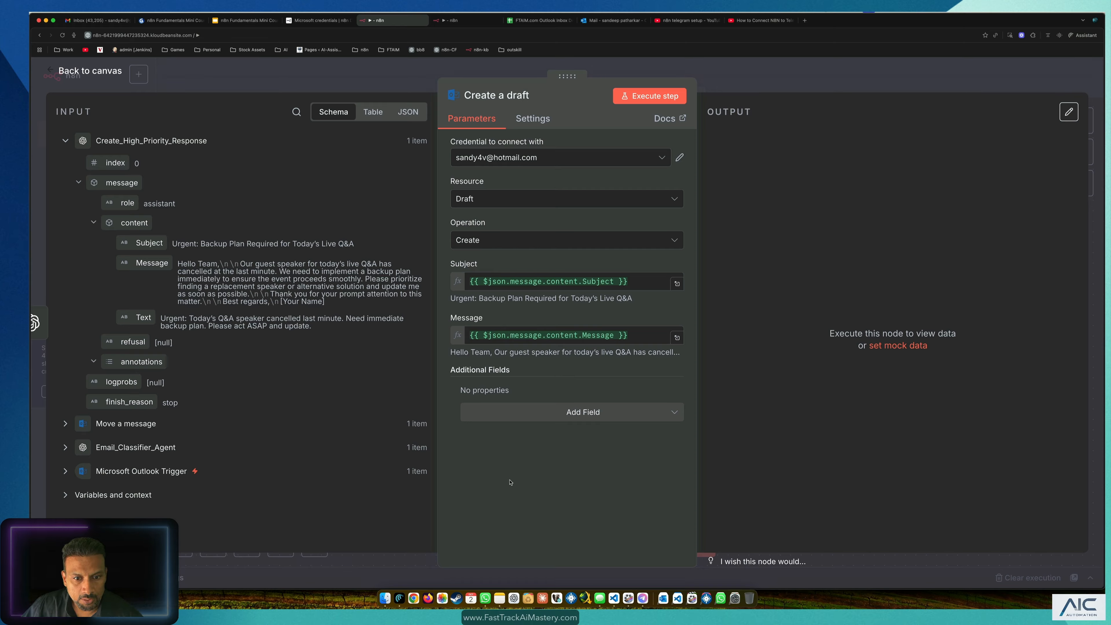
pyautogui.click(643, 413)
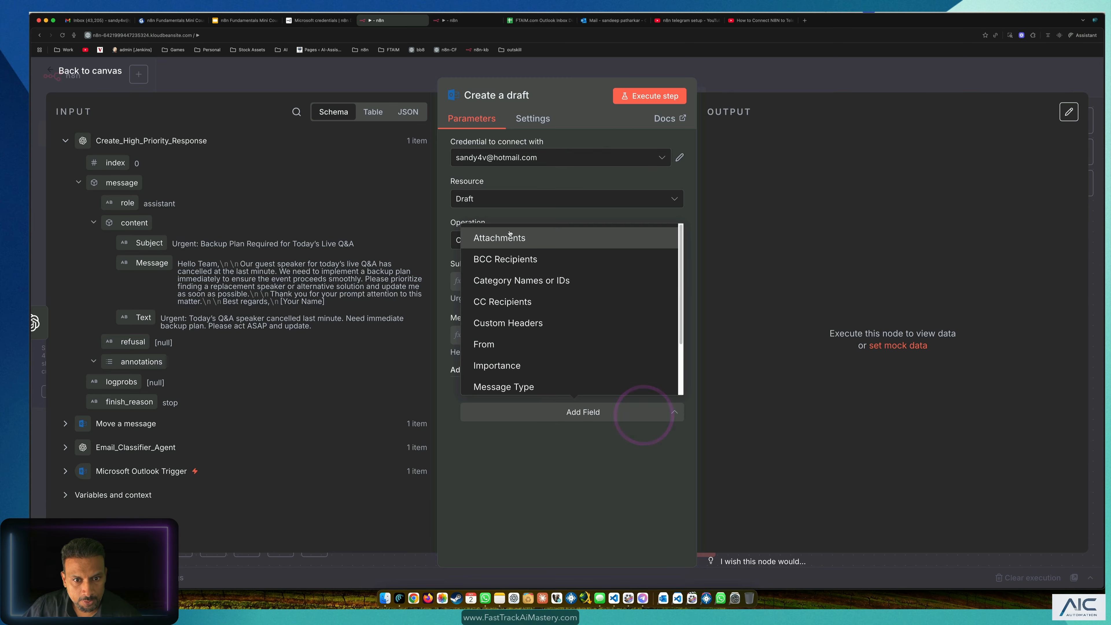
pyautogui.scroll(-3, 525, 343)
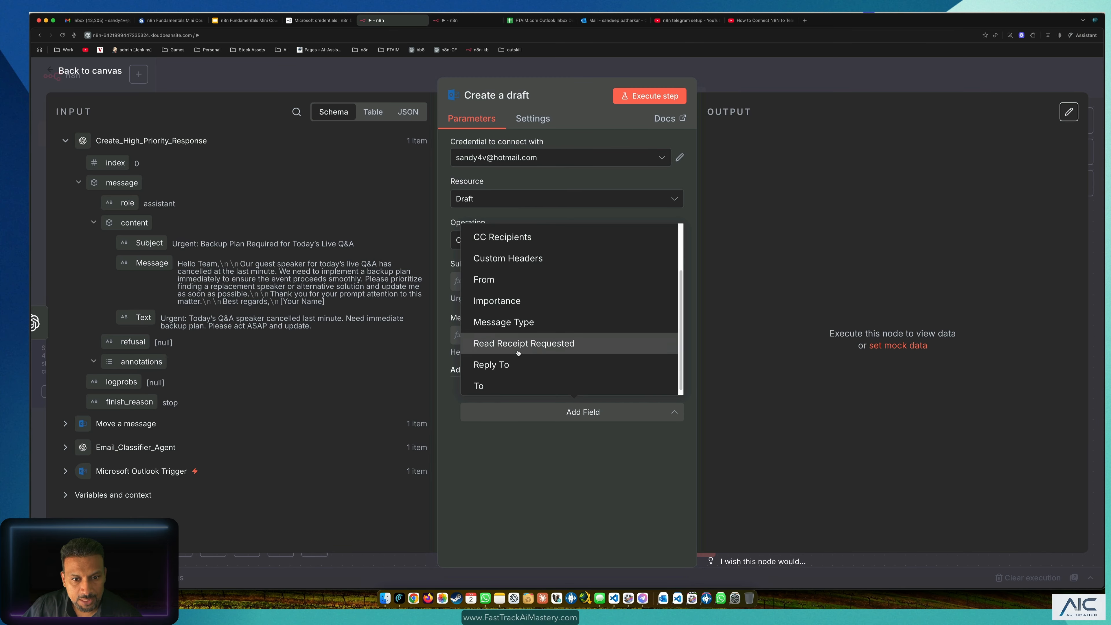
pyautogui.scroll(3, 539, 342)
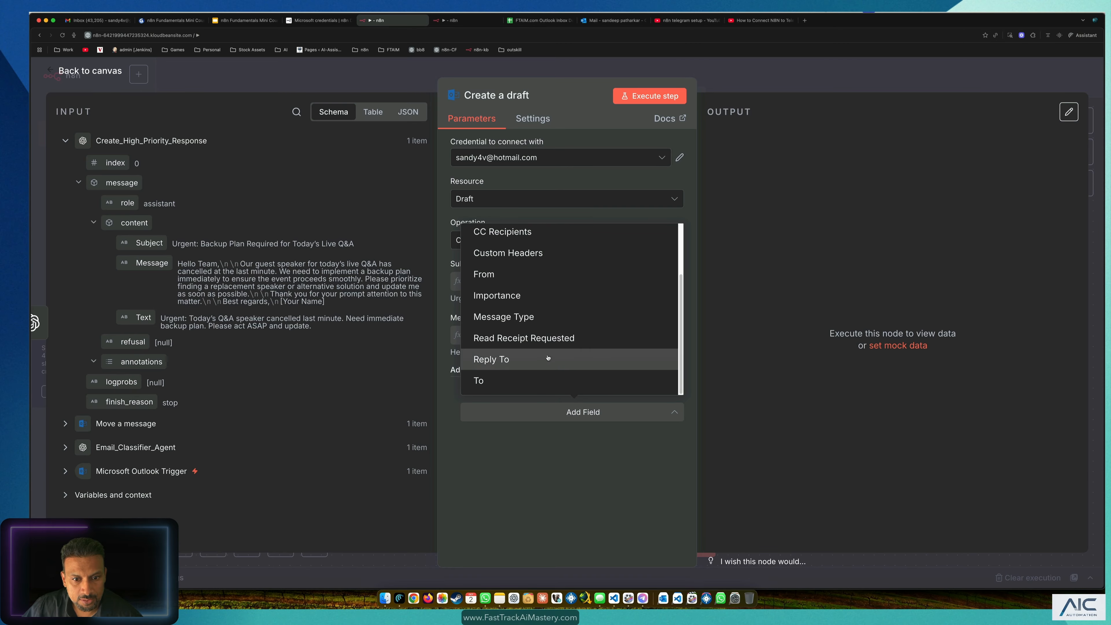
pyautogui.click(593, 478)
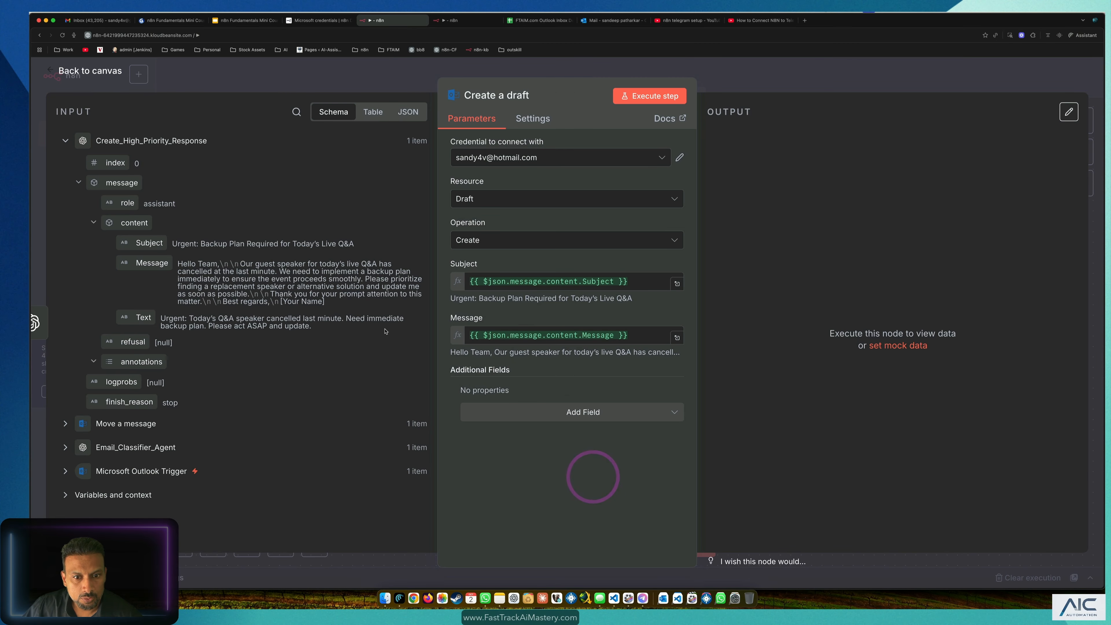
pyautogui.click(530, 508)
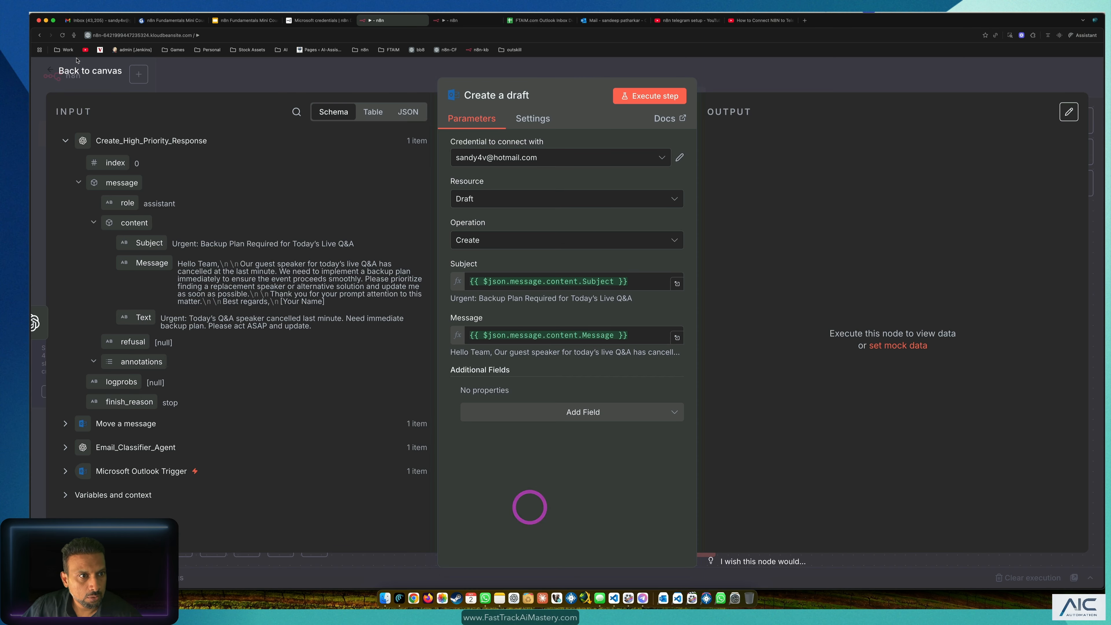
# Step: Save the workflow and run the Create a draft step to test it
pyautogui.click(85, 71)
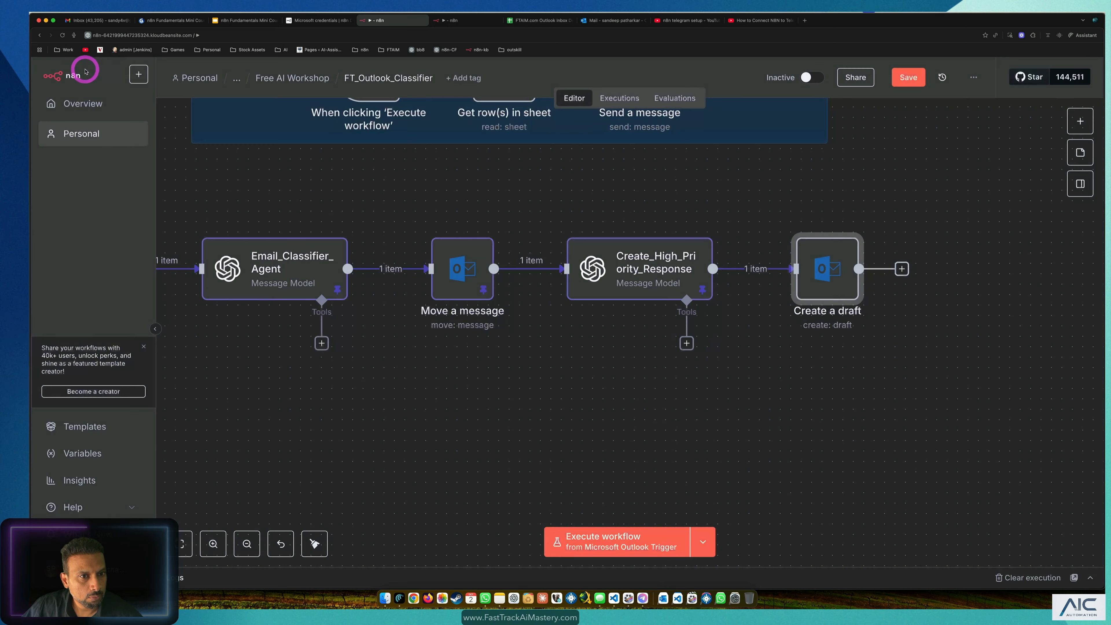
pyautogui.click(909, 77)
pyautogui.click(799, 222)
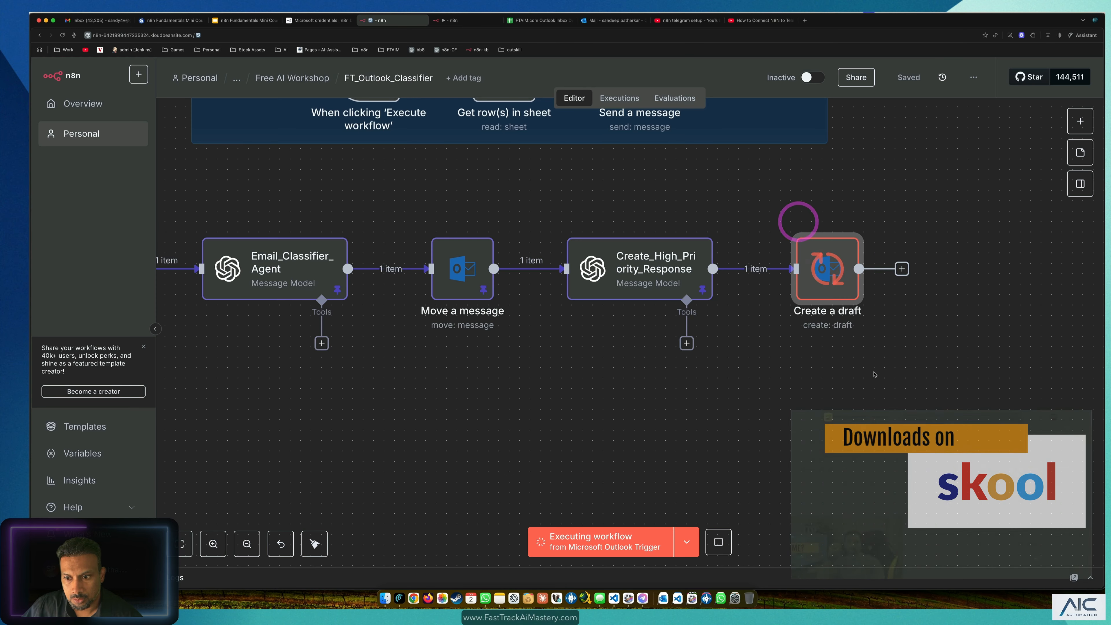
pyautogui.click(614, 21)
# Step: Review the 'Urgent: Backup Plan Required for Today's Live Q&A' draft in Drafts, then return to n8n
pyautogui.click(118, 202)
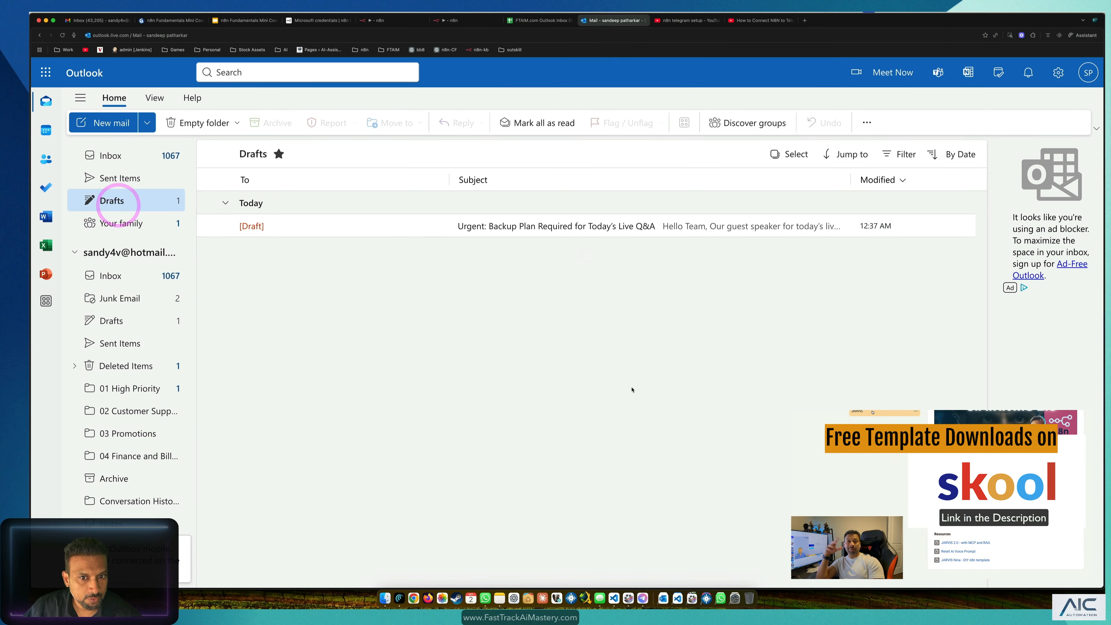
pyautogui.click(518, 225)
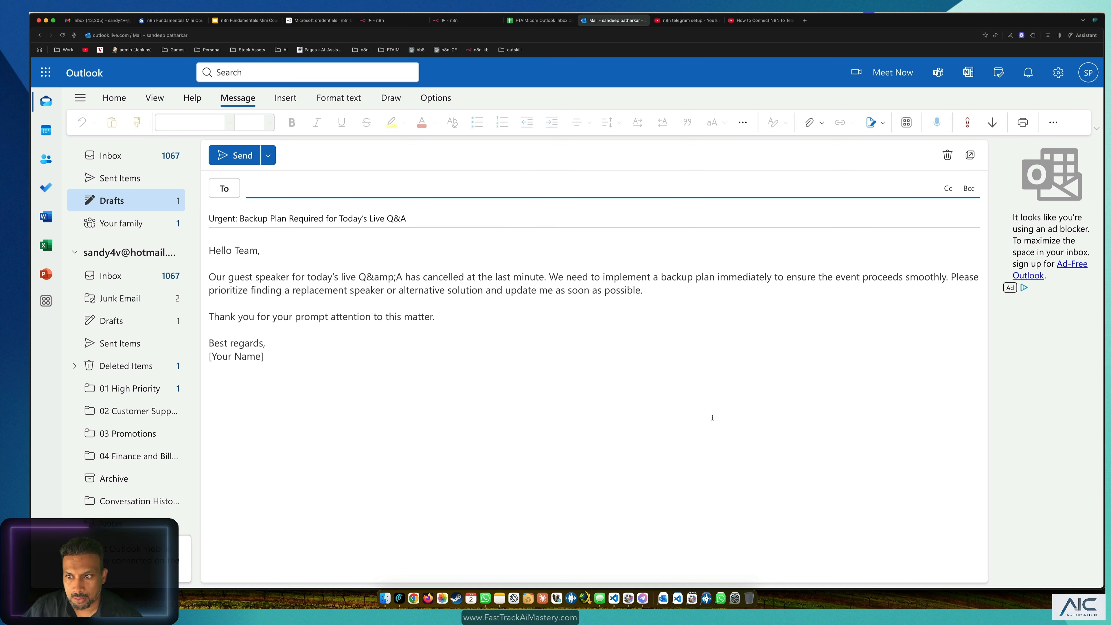
pyautogui.click(375, 402)
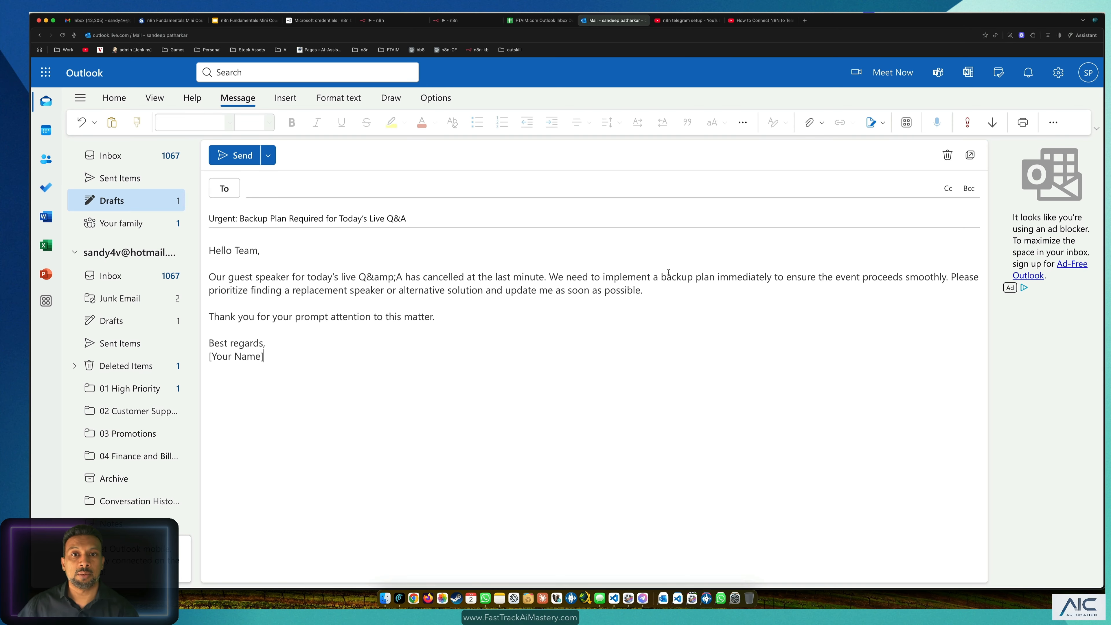
pyautogui.click(124, 274)
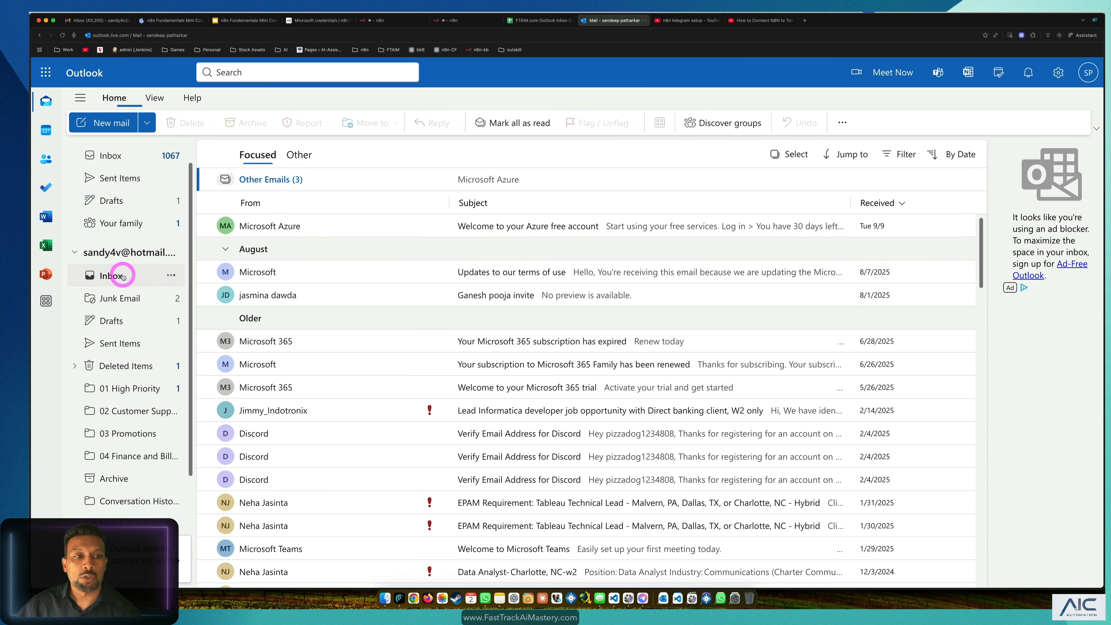
pyautogui.click(457, 21)
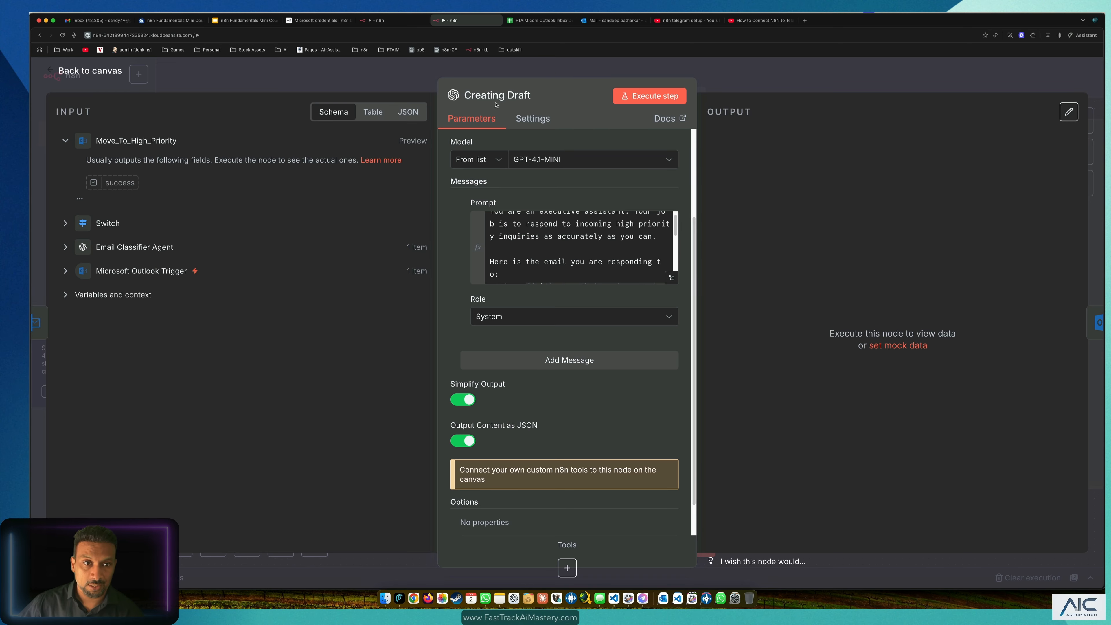
# Step: Close the Creating Draft settings and select Create a draft in the FT_Outlook_Classifier workflow
pyautogui.click(390, 73)
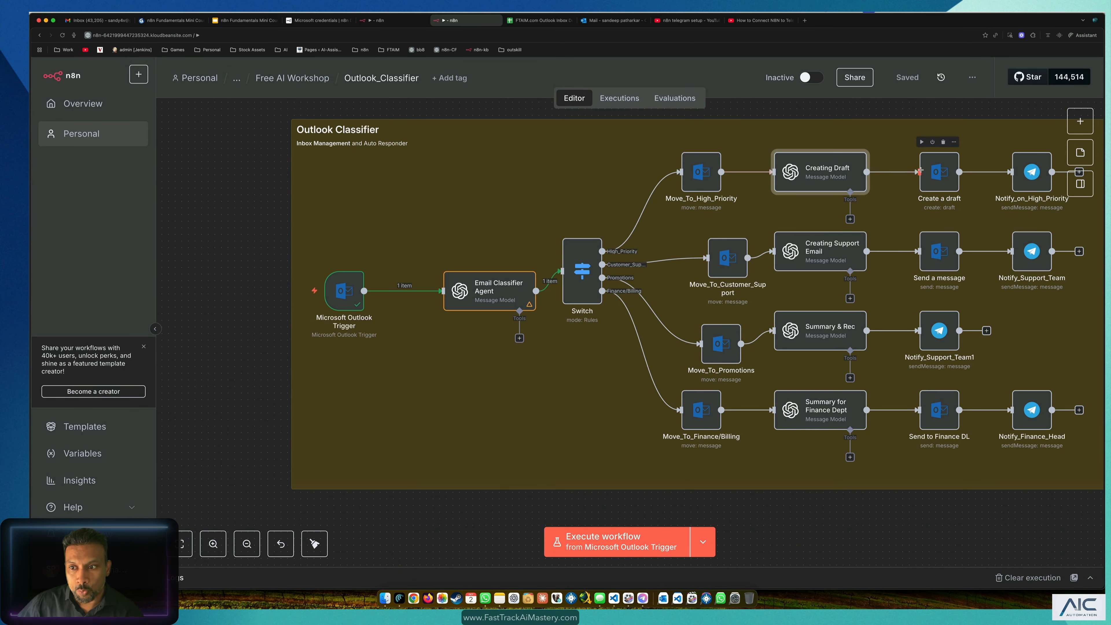
pyautogui.click(394, 21)
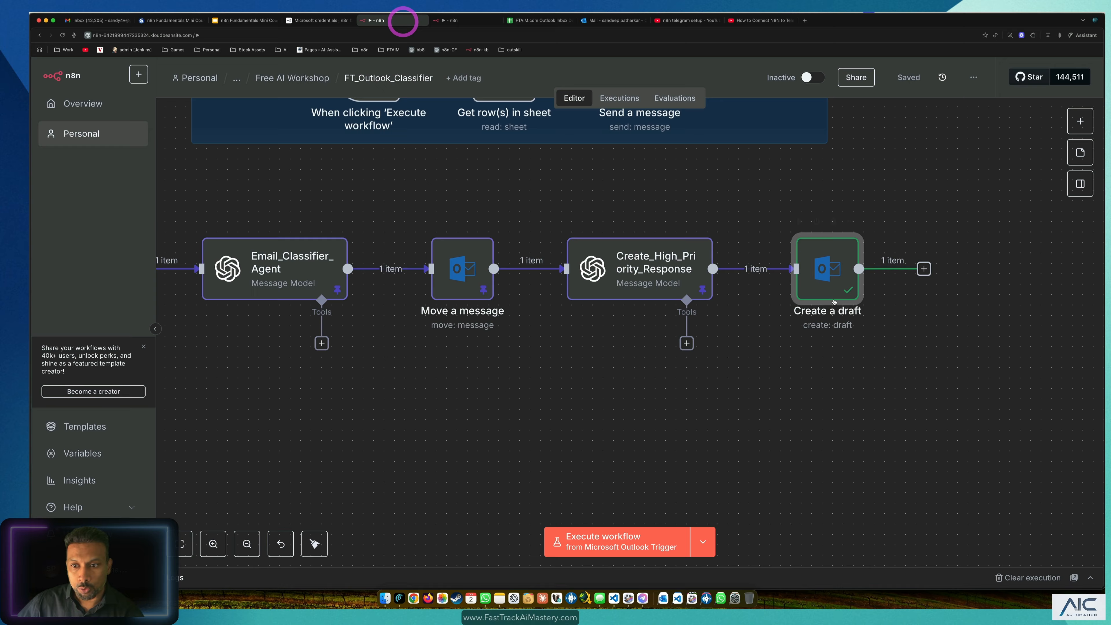
pyautogui.click(828, 279)
pyautogui.click(607, 20)
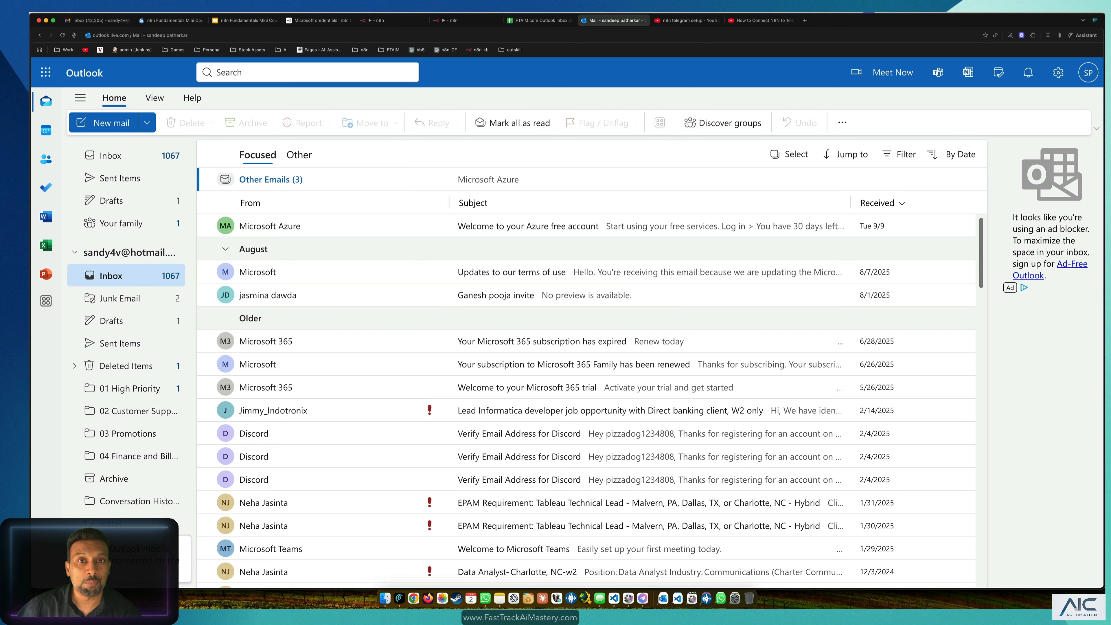
pyautogui.click(374, 22)
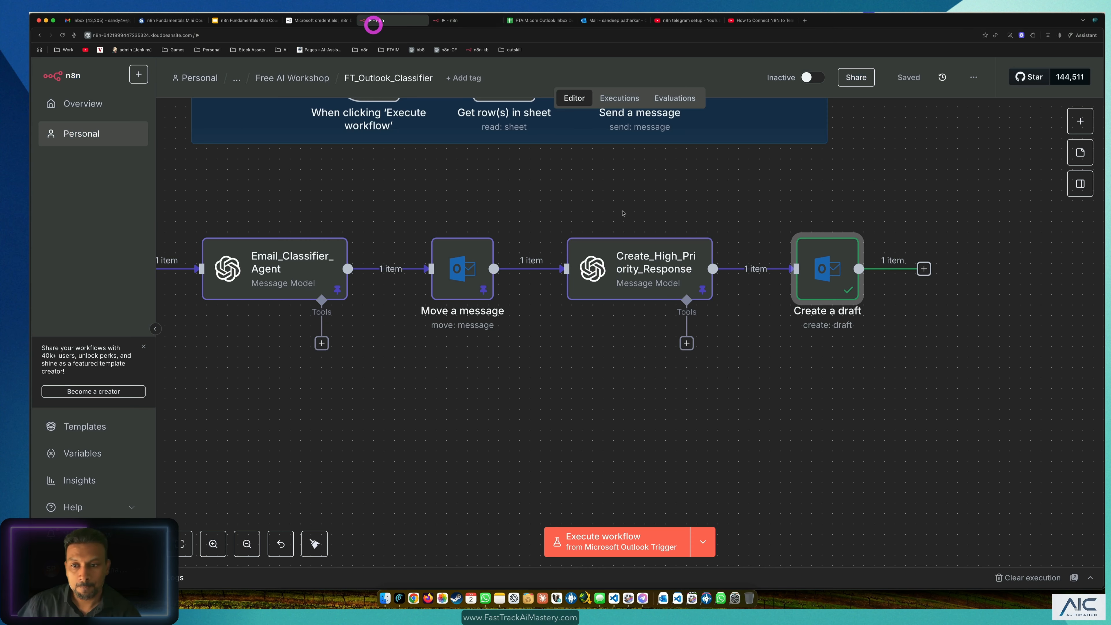
# Step: Search for 'tel' among the steps to add after Create a draft
pyautogui.click(924, 269)
pyautogui.click(929, 153)
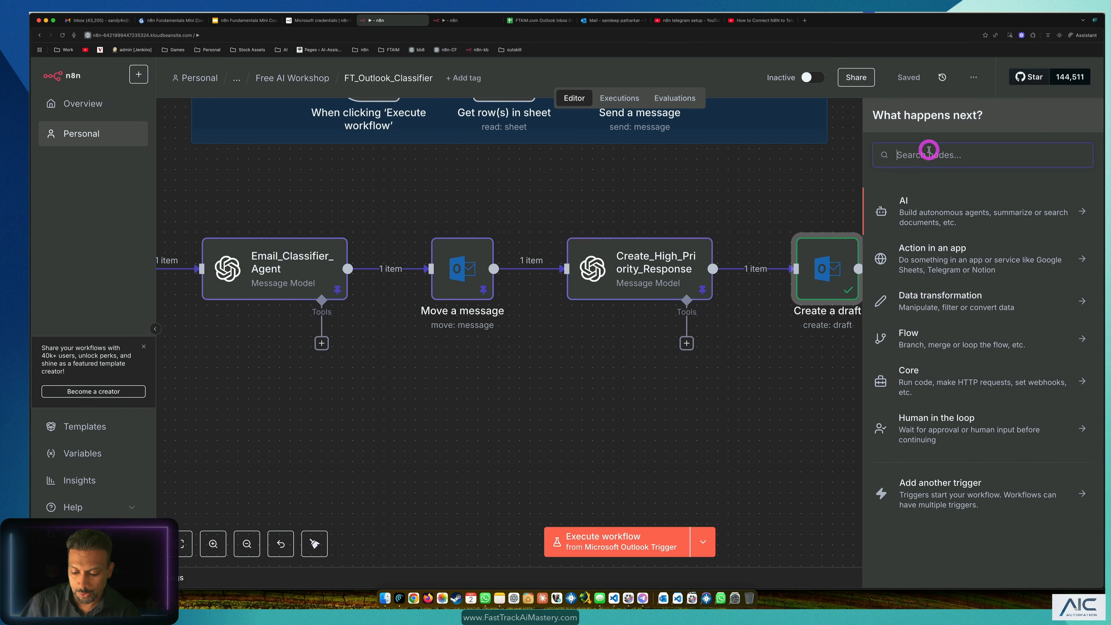
pyautogui.write('tel')
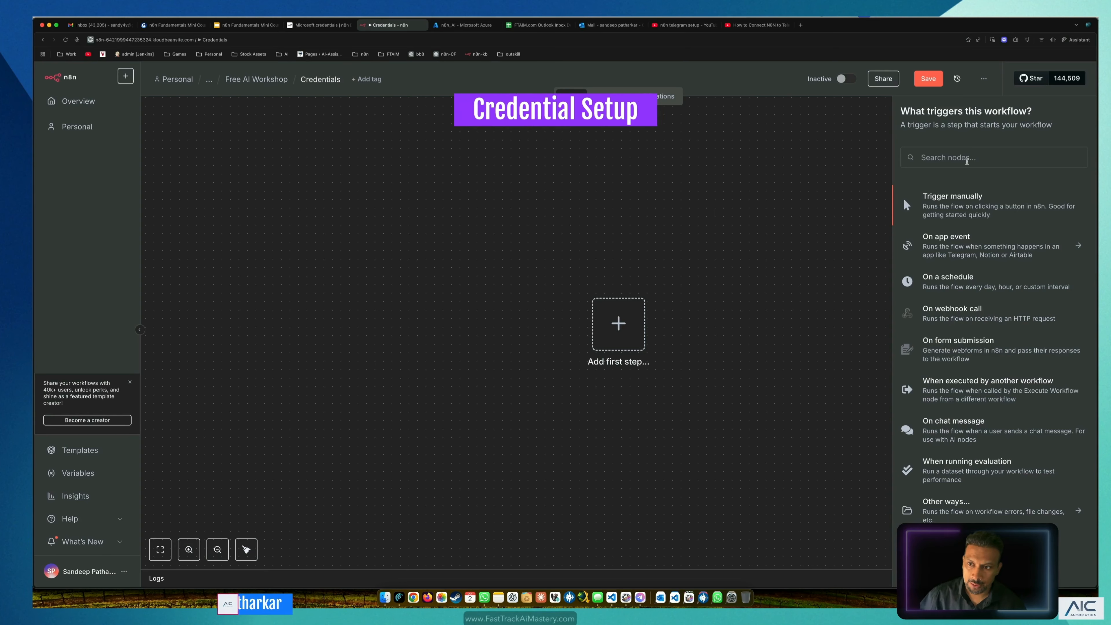
# Step: Add a Telegram 'On message' trigger found by searching 'telegr', then bring up Telegram
pyautogui.click(967, 158)
pyautogui.write('telegr')
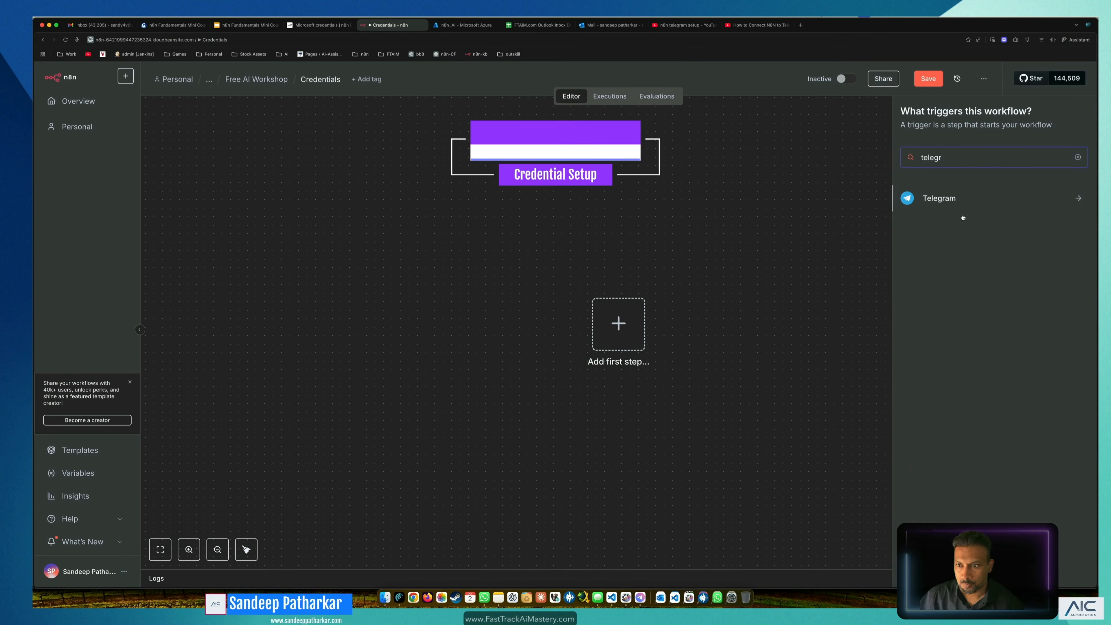
pyautogui.click(961, 201)
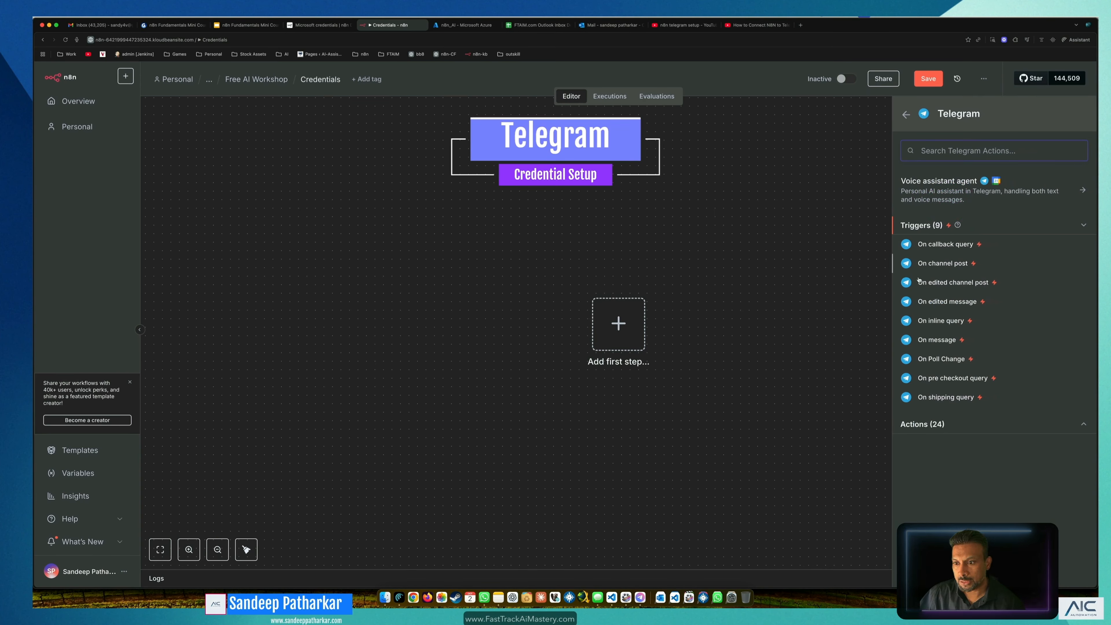
pyautogui.click(980, 340)
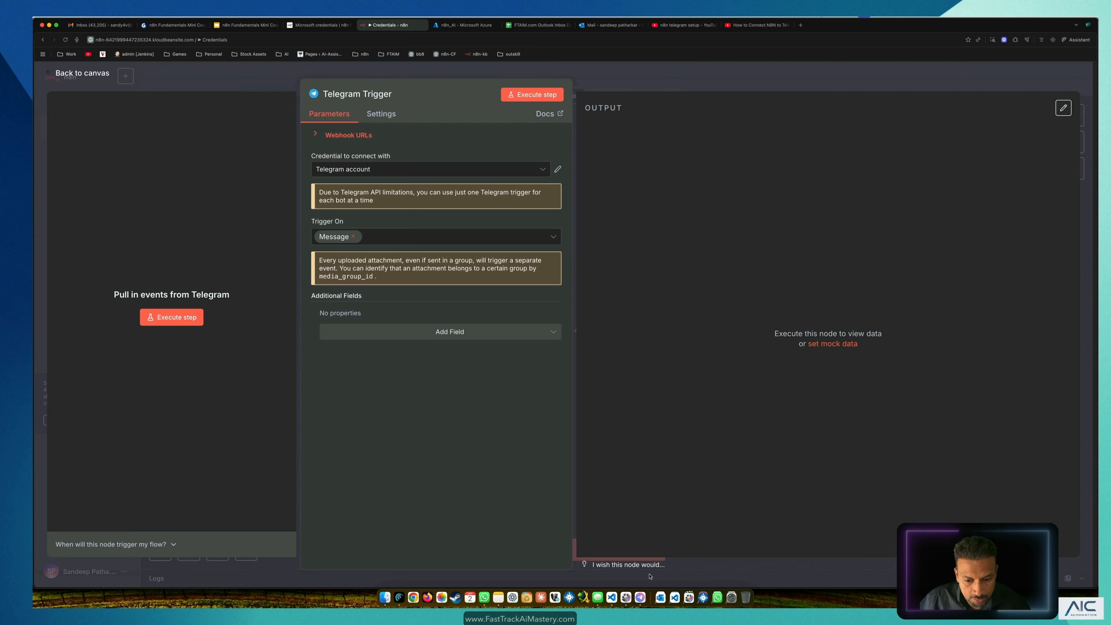
pyautogui.click(640, 597)
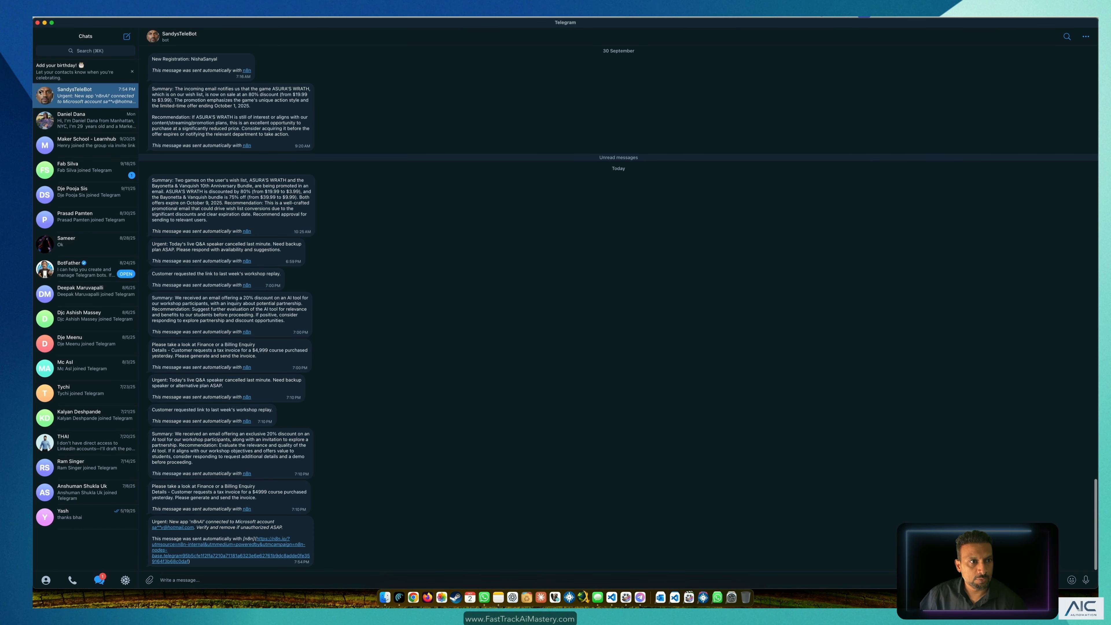
# Step: Find the BotFather chat and start the /newbot command
pyautogui.click(80, 24)
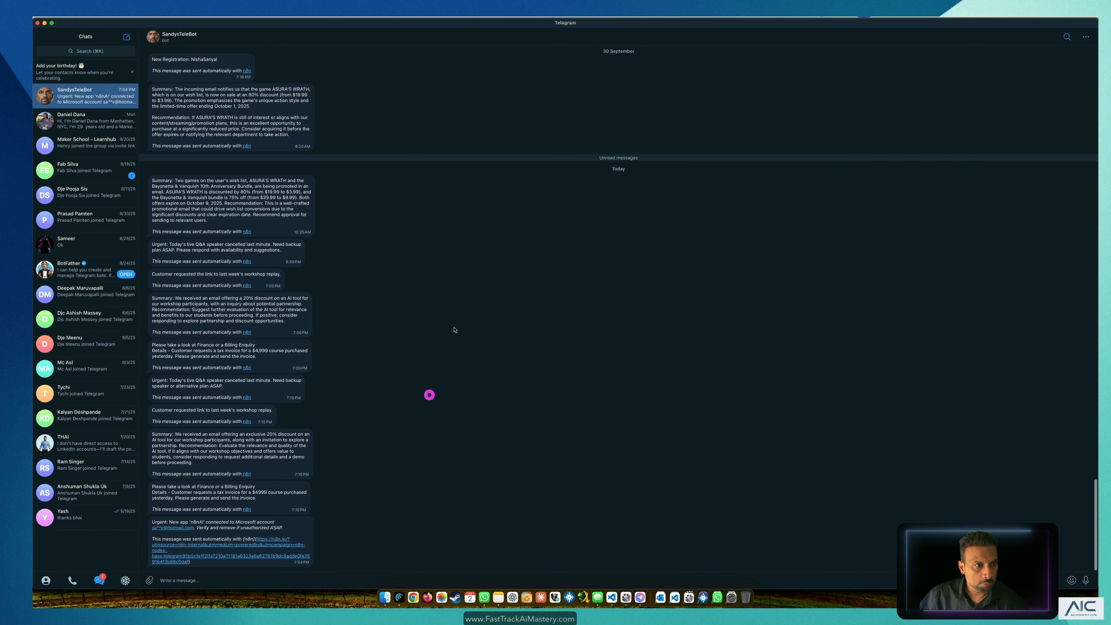
pyautogui.click(95, 52)
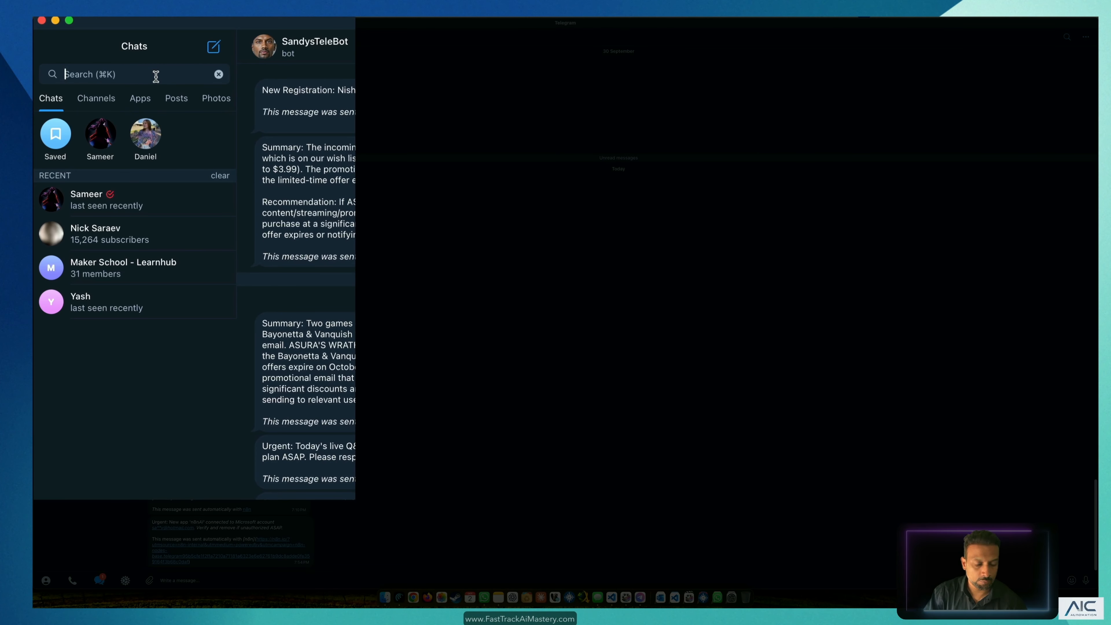
pyautogui.write('bot')
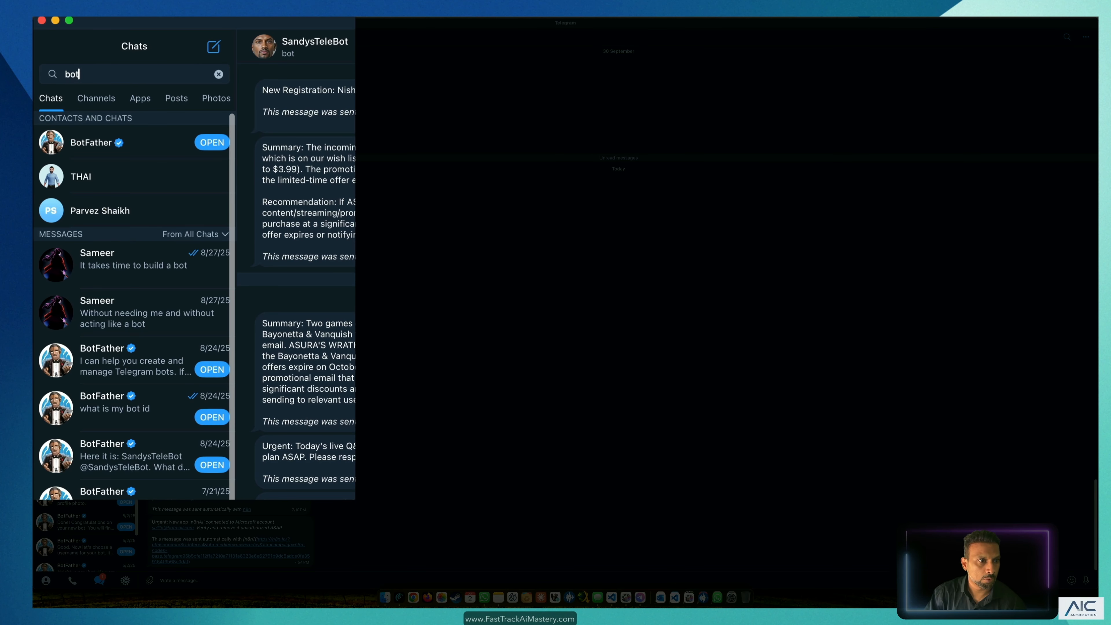
pyautogui.click(115, 145)
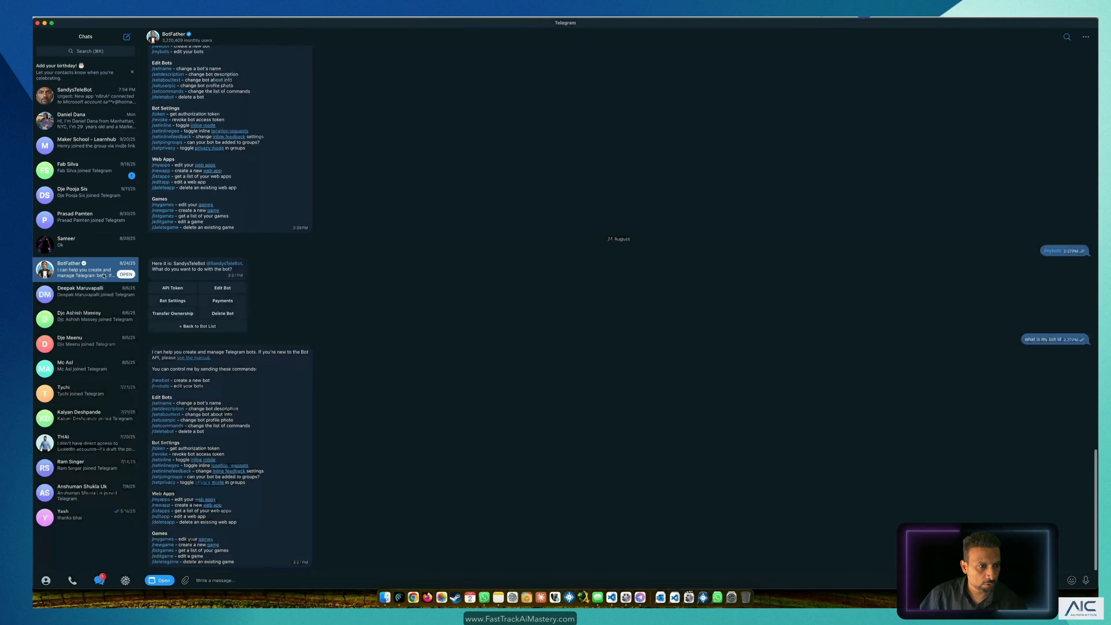
pyautogui.click(244, 580)
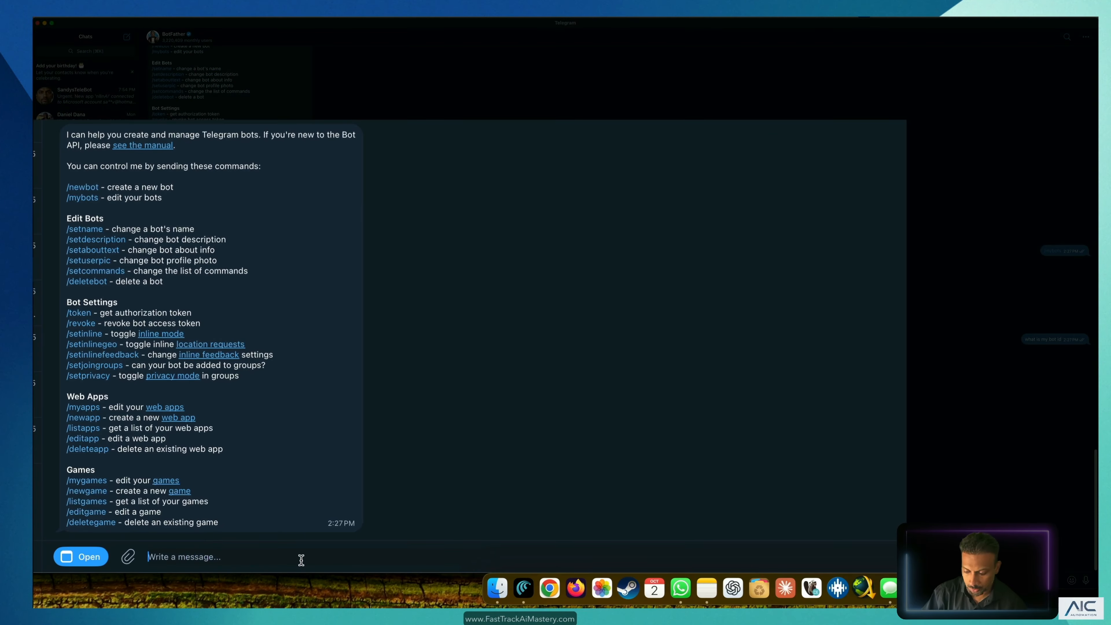
pyautogui.write('/')
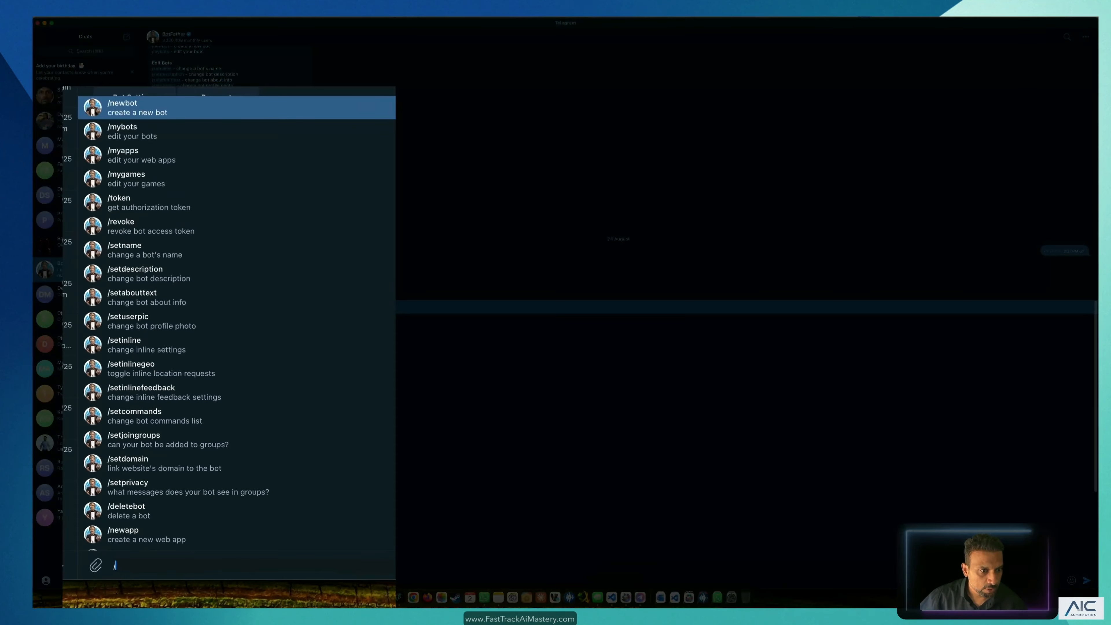
pyautogui.click(187, 111)
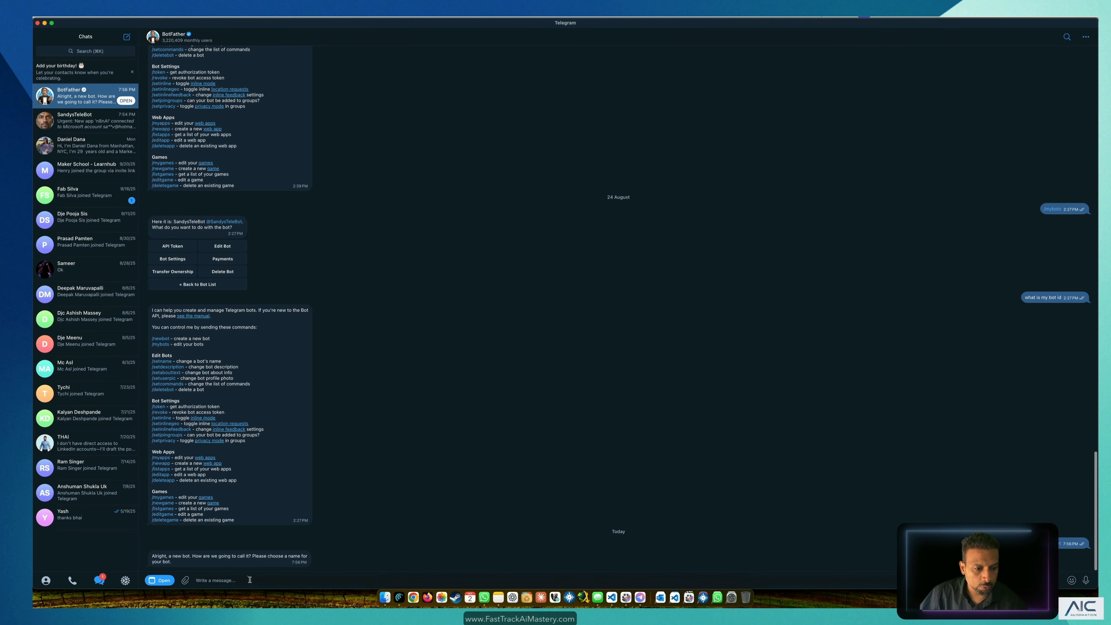
# Step: Name the bot YouTube_Telebot with username Sandys_Telebot and copy its API token
pyautogui.write('YouTube_Telebot')
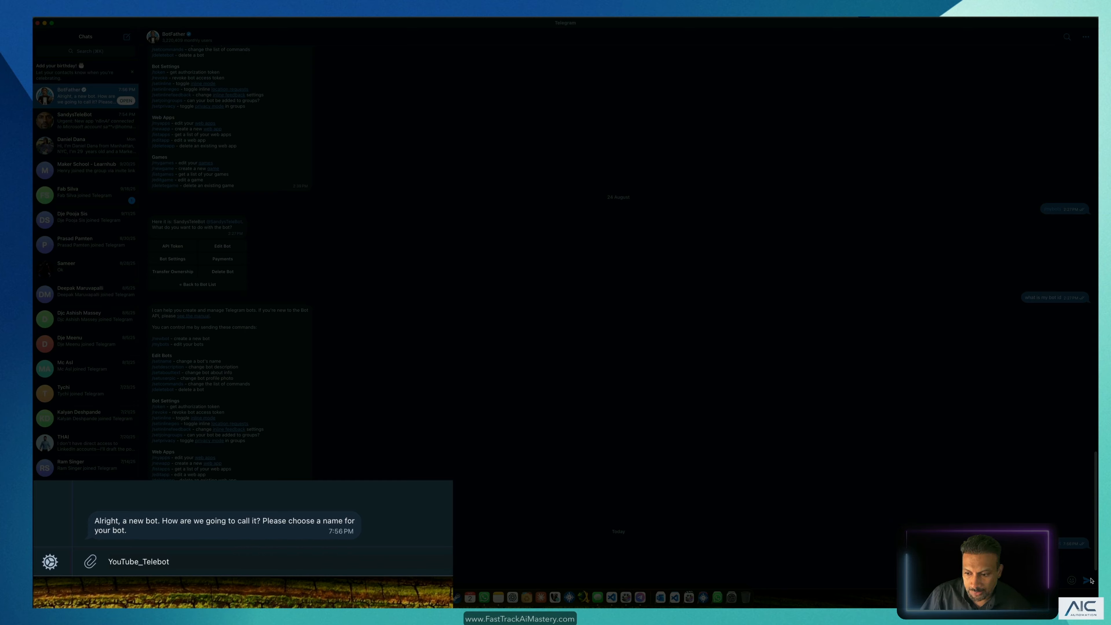
pyautogui.click(1087, 581)
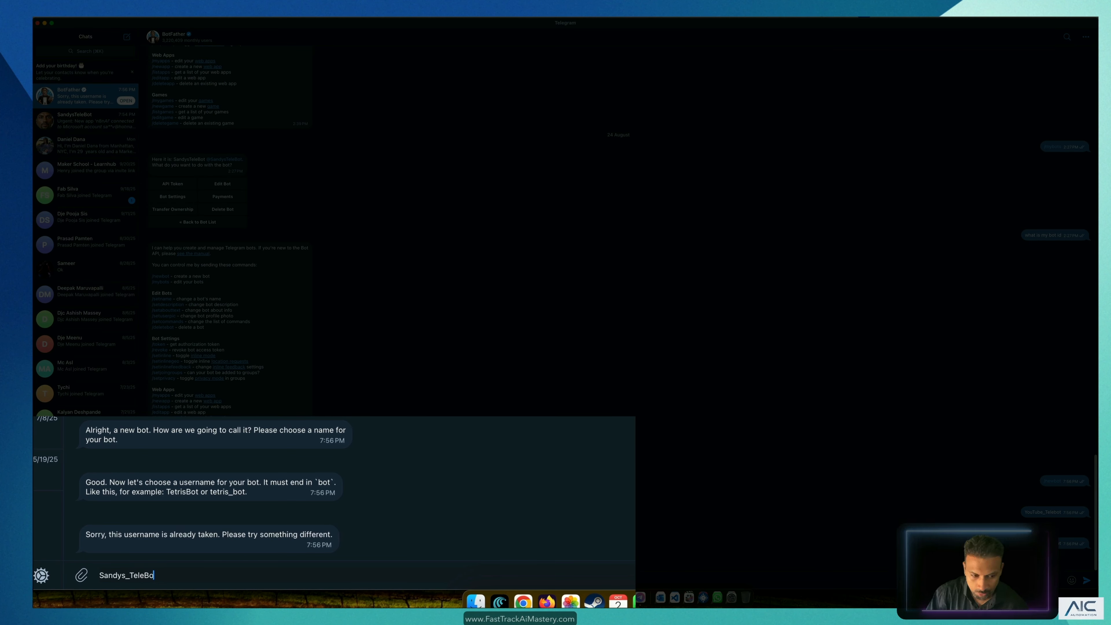
pyautogui.write('bot')
pyautogui.press('Return')
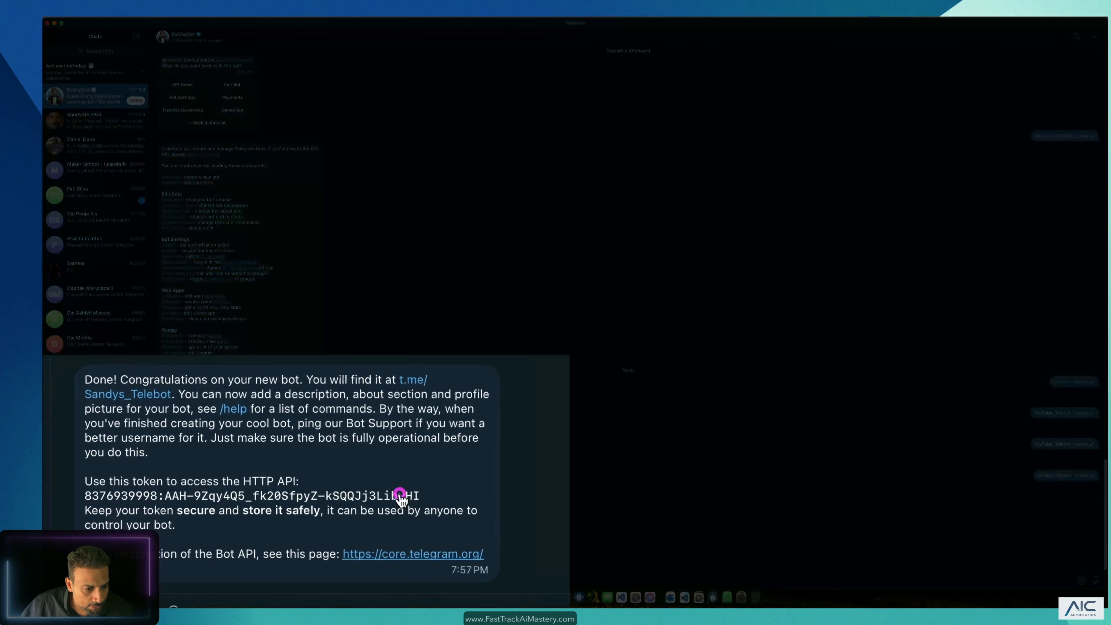
pyautogui.click(284, 534)
pyautogui.press('super+Tab')
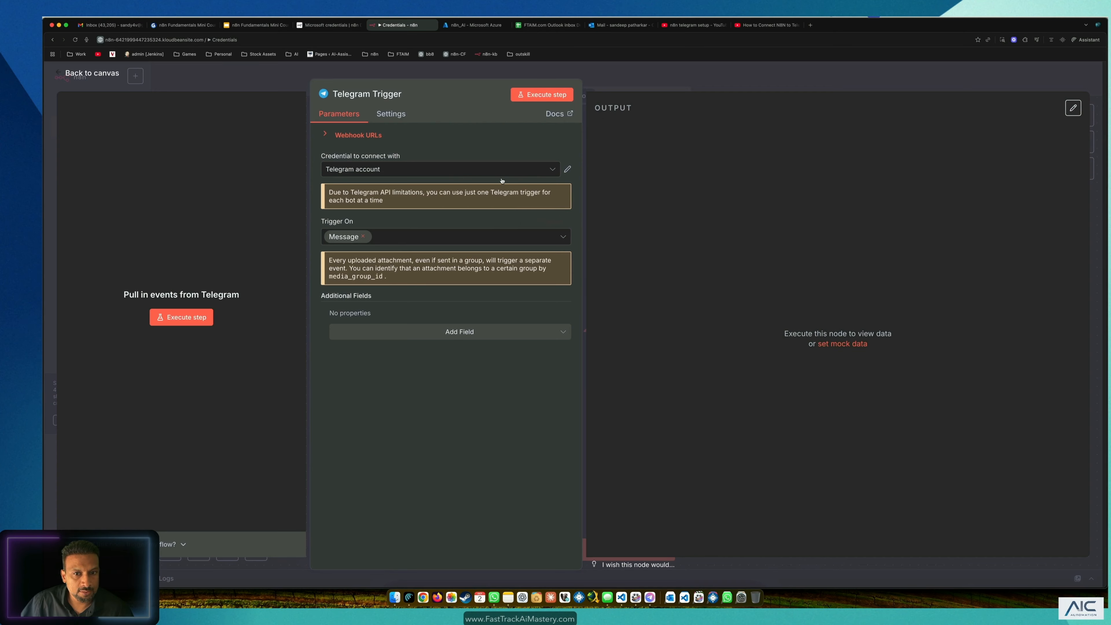
# Step: Create a new Telegram credential with the bot's access token, rename it Sandys_TeleBot, and save it
pyautogui.click(568, 170)
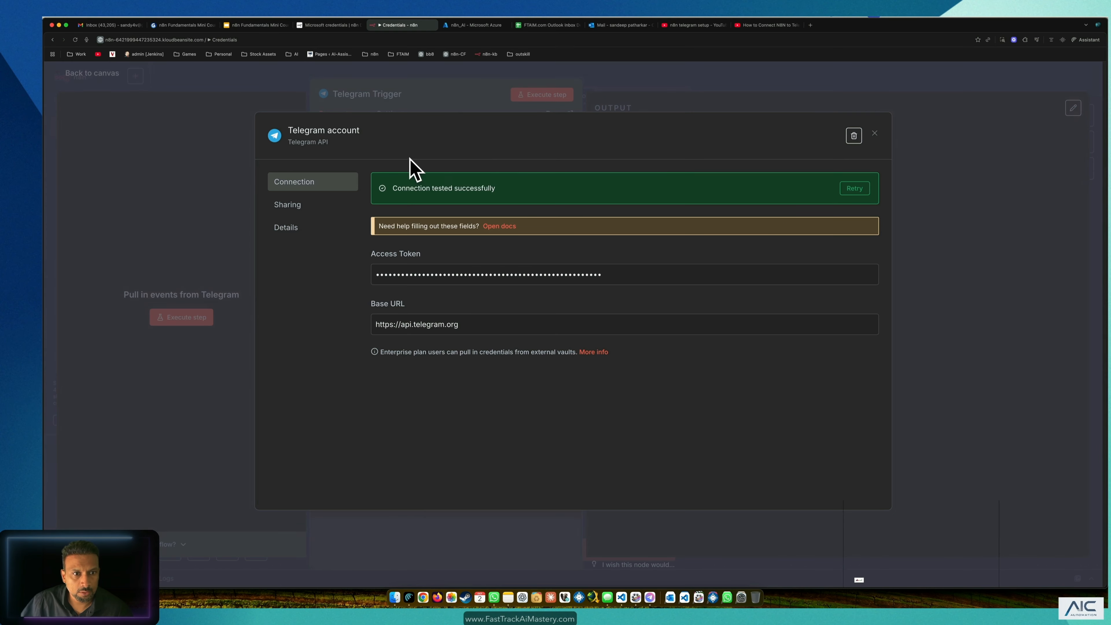
pyautogui.press('Escape')
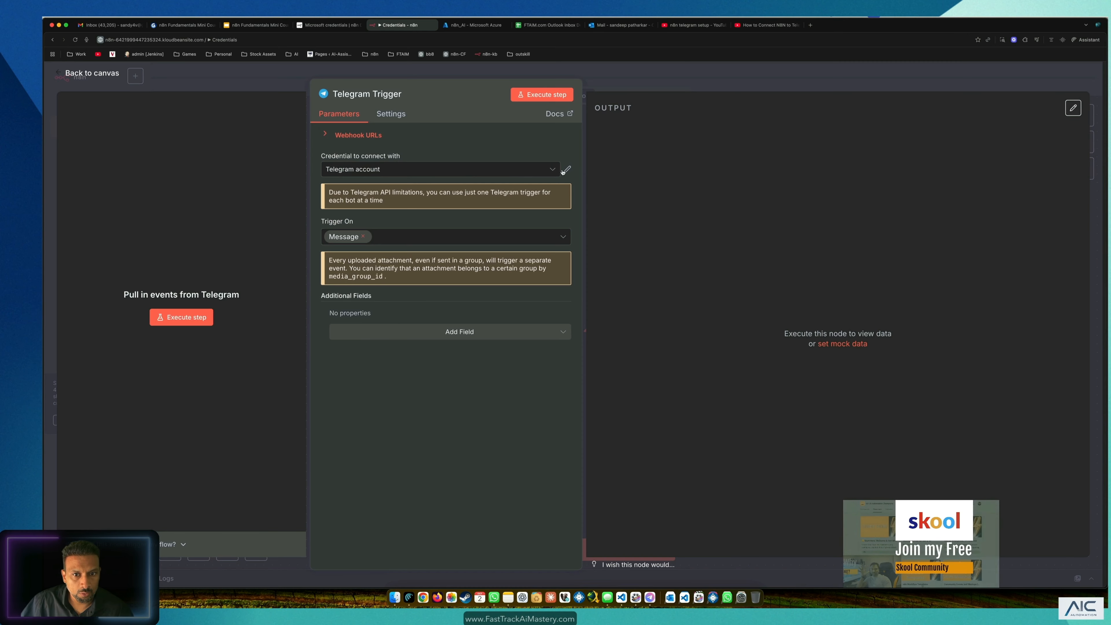
pyautogui.click(550, 169)
pyautogui.click(407, 219)
pyautogui.click(427, 227)
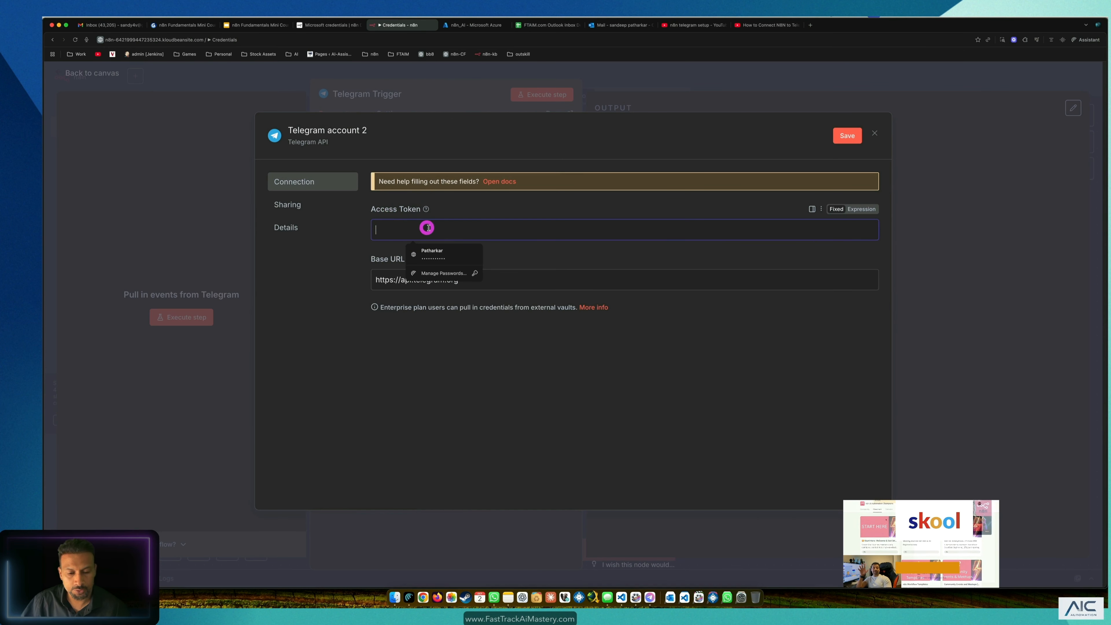
pyautogui.press('super+v')
pyautogui.click(449, 390)
pyautogui.click(350, 130)
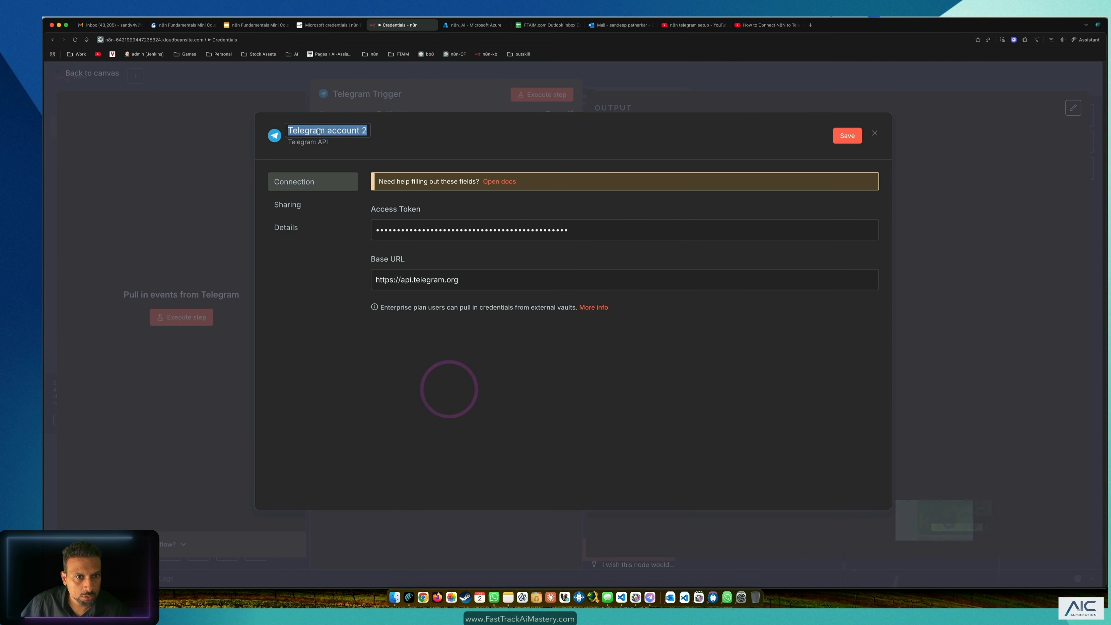
pyautogui.write('Se')
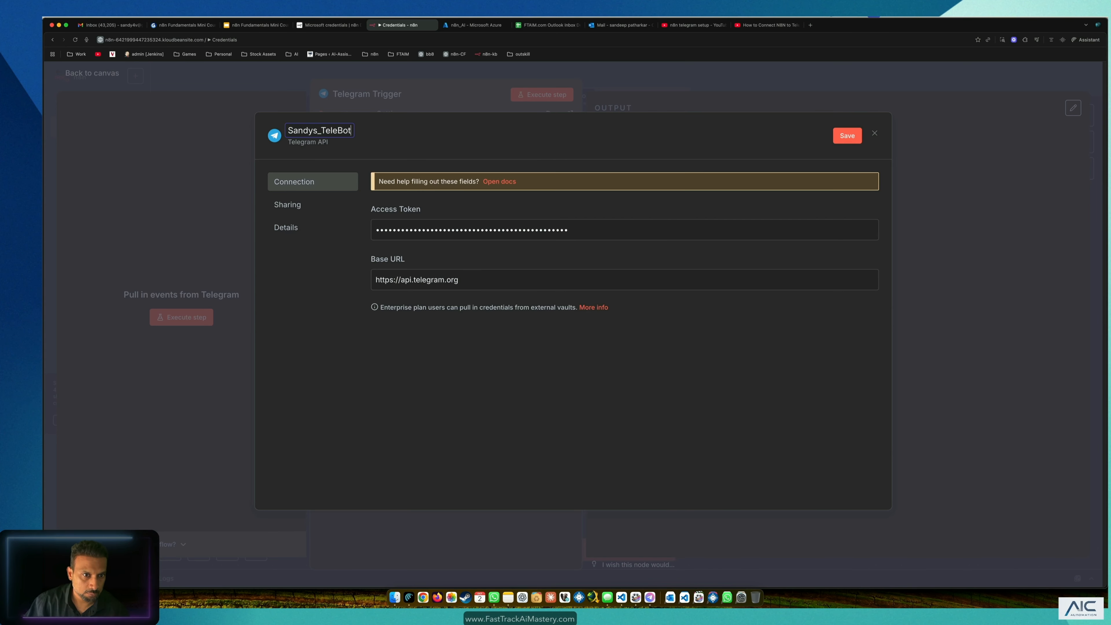
pyautogui.click(854, 136)
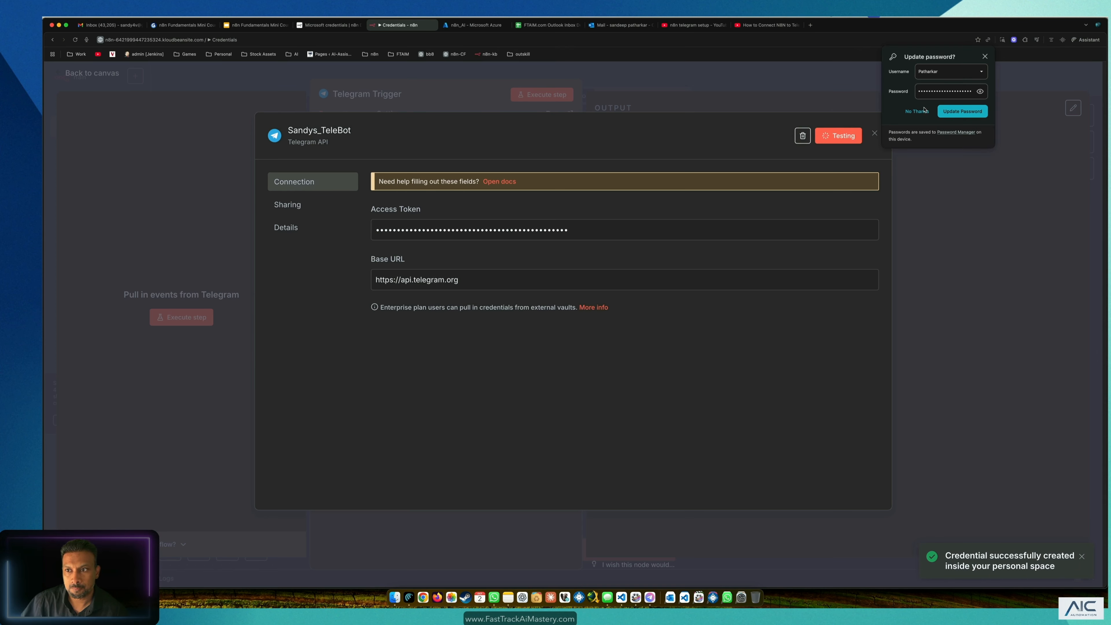
pyautogui.click(985, 57)
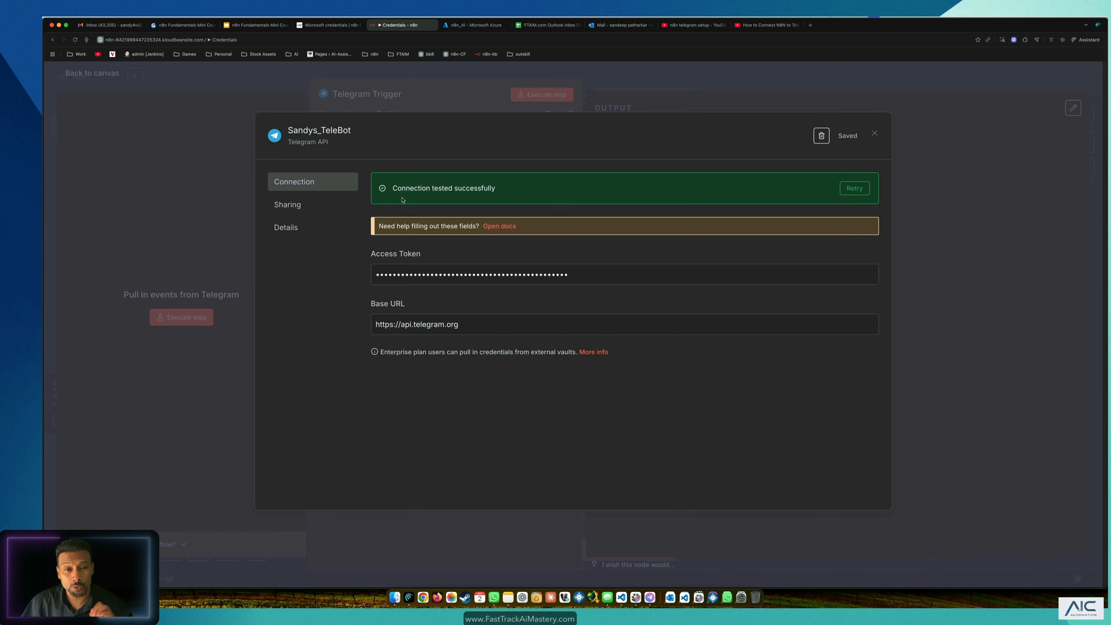
pyautogui.click(876, 134)
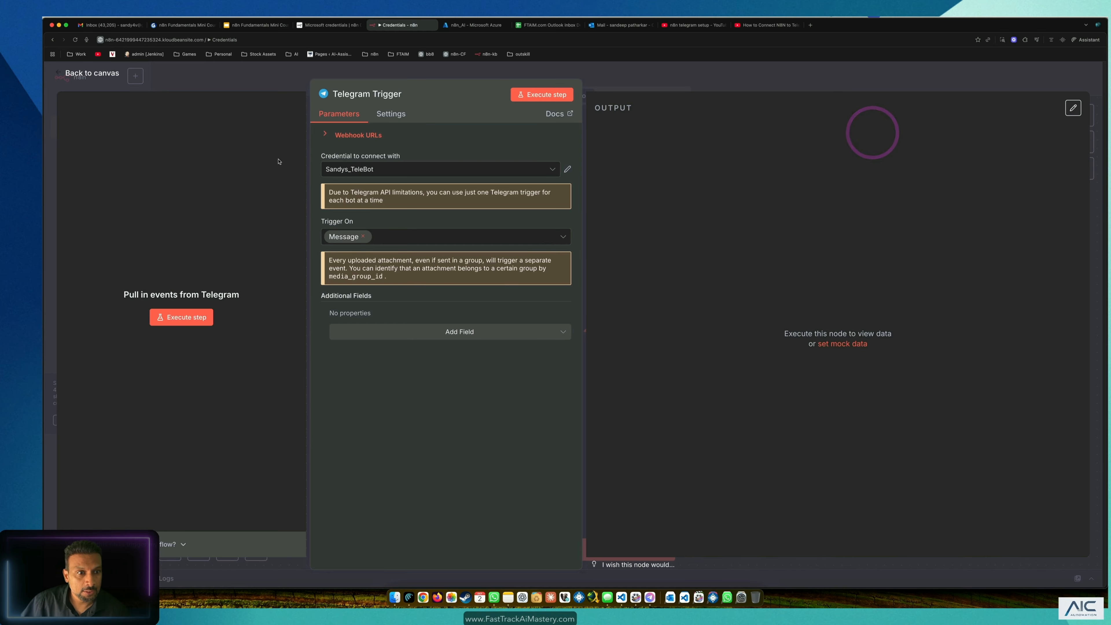
# Step: Open the new bot's chat in Telegram and start the conversation
pyautogui.press('super+Tab')
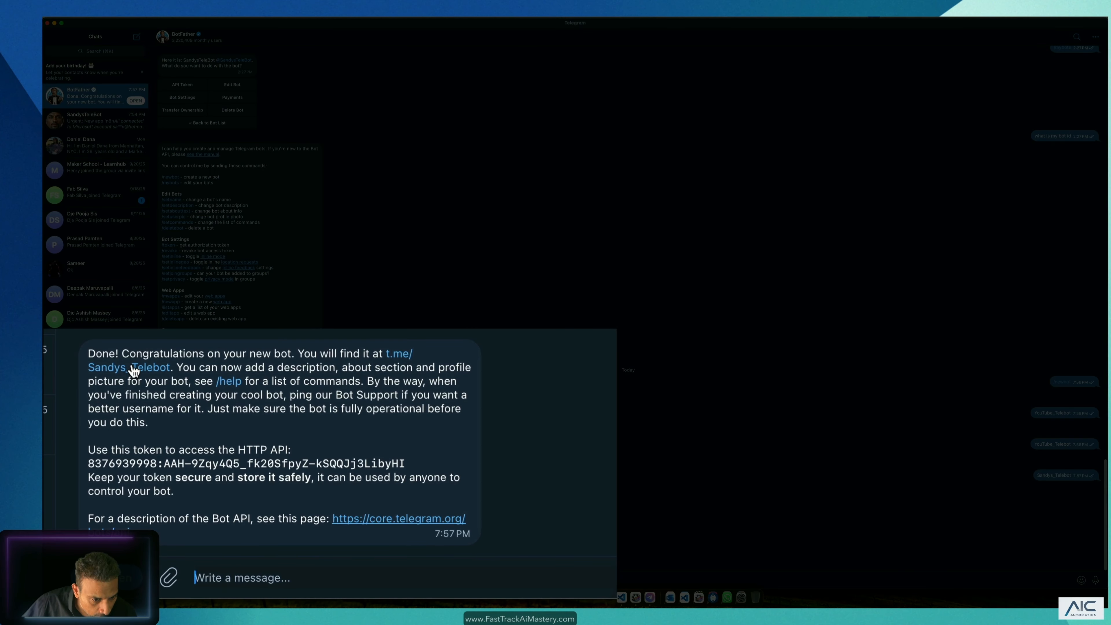
pyautogui.click(133, 369)
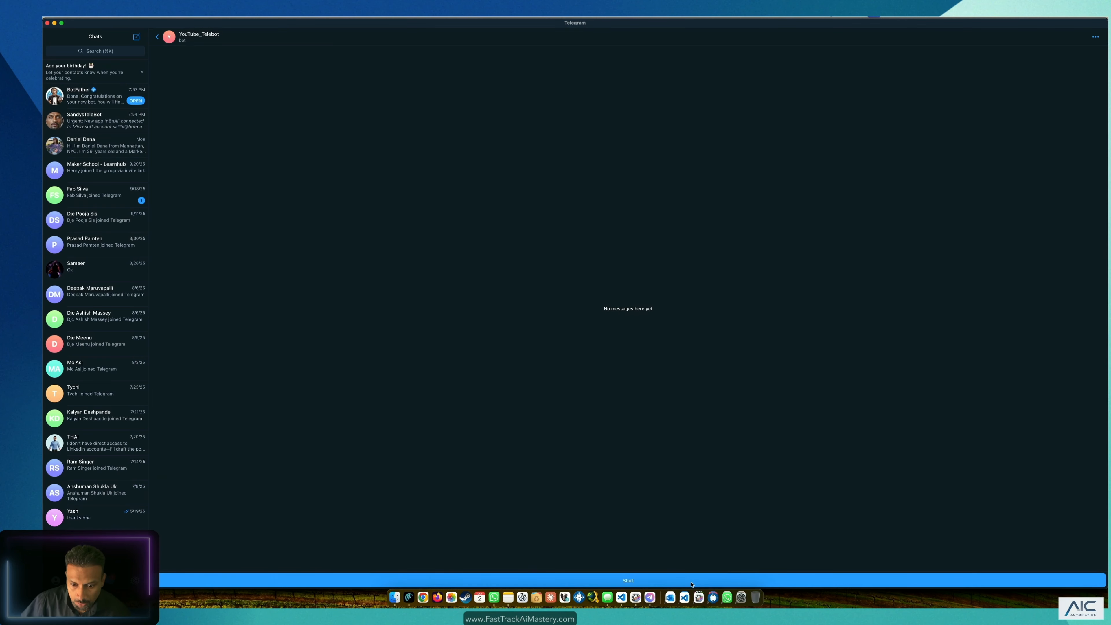
pyautogui.click(655, 579)
# Step: Execute the workflow so the Telegram Trigger listens, and send 'Hello Champion' to the bot
pyautogui.click(856, 81)
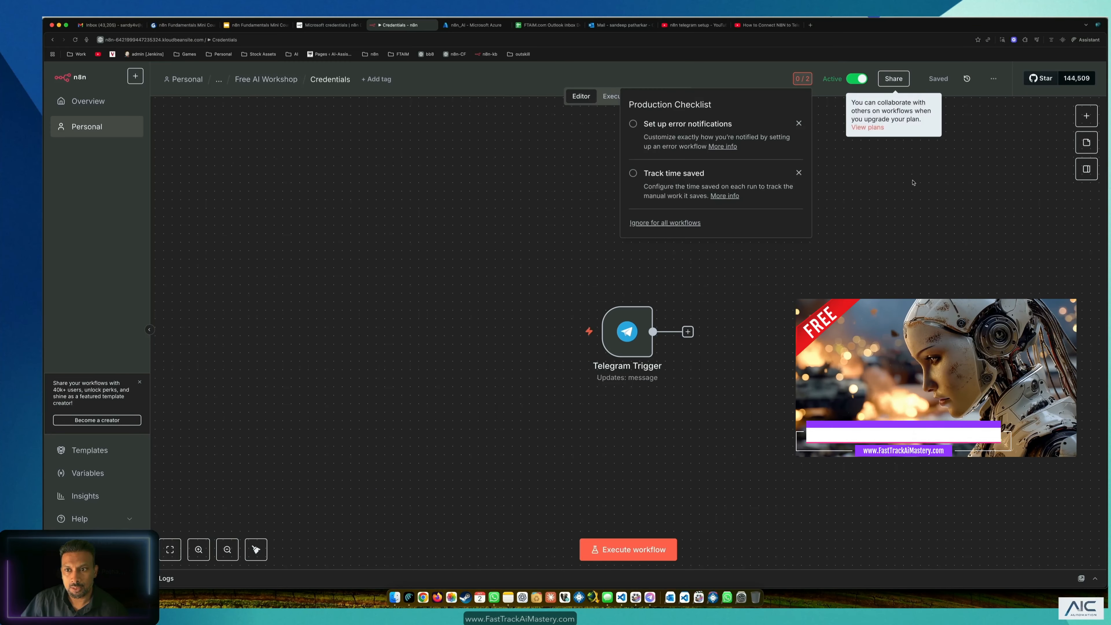
pyautogui.click(858, 79)
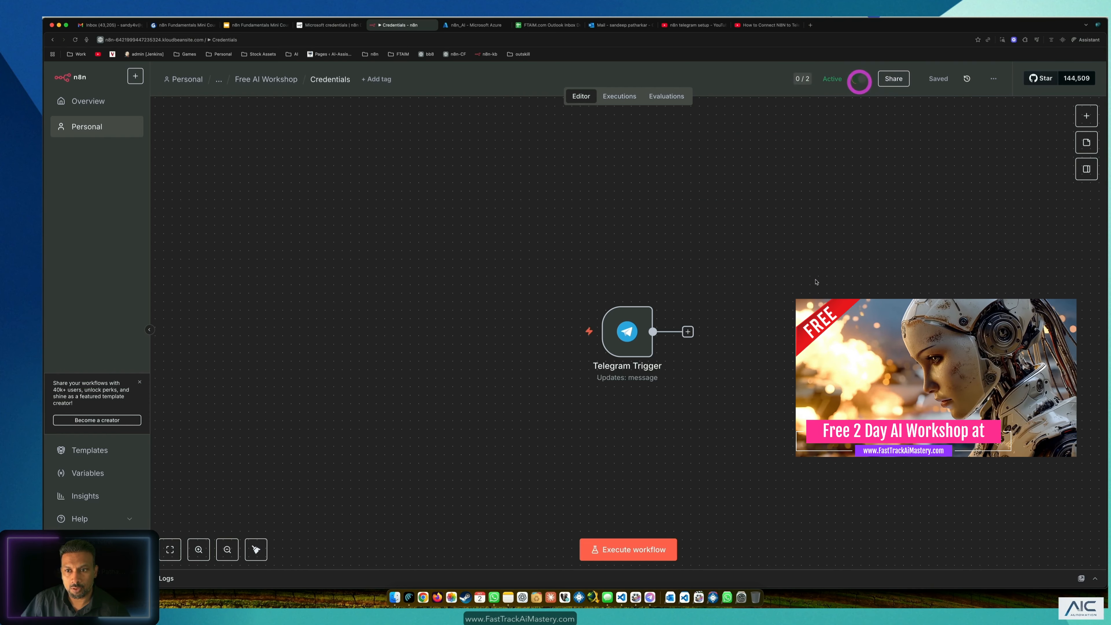
pyautogui.moveTo(628, 331); pyautogui.dragTo(533, 204)
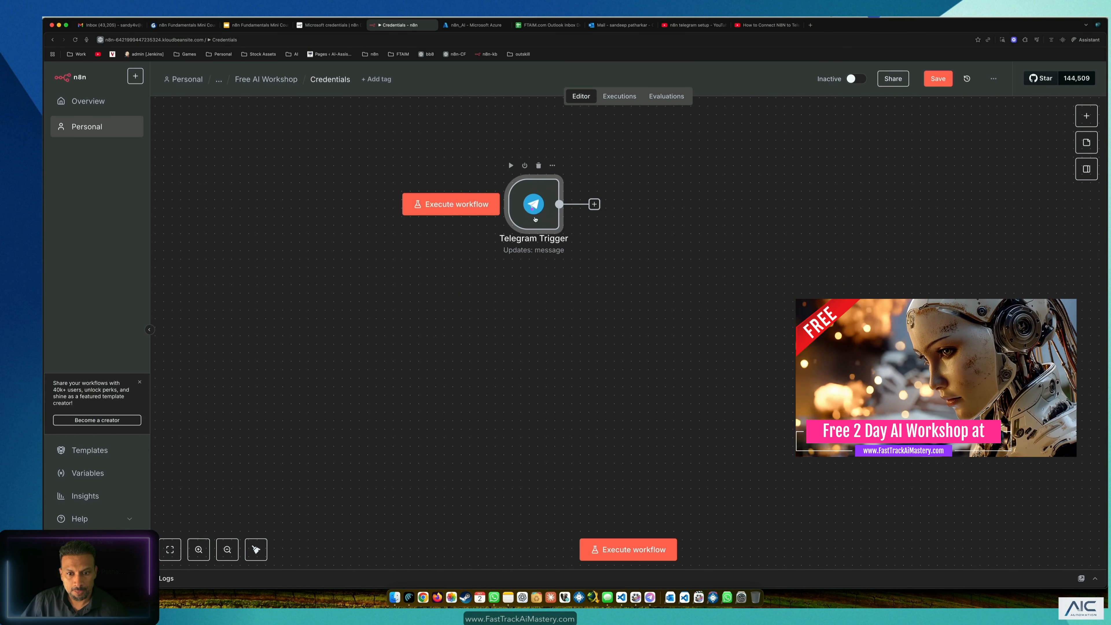
pyautogui.click(607, 549)
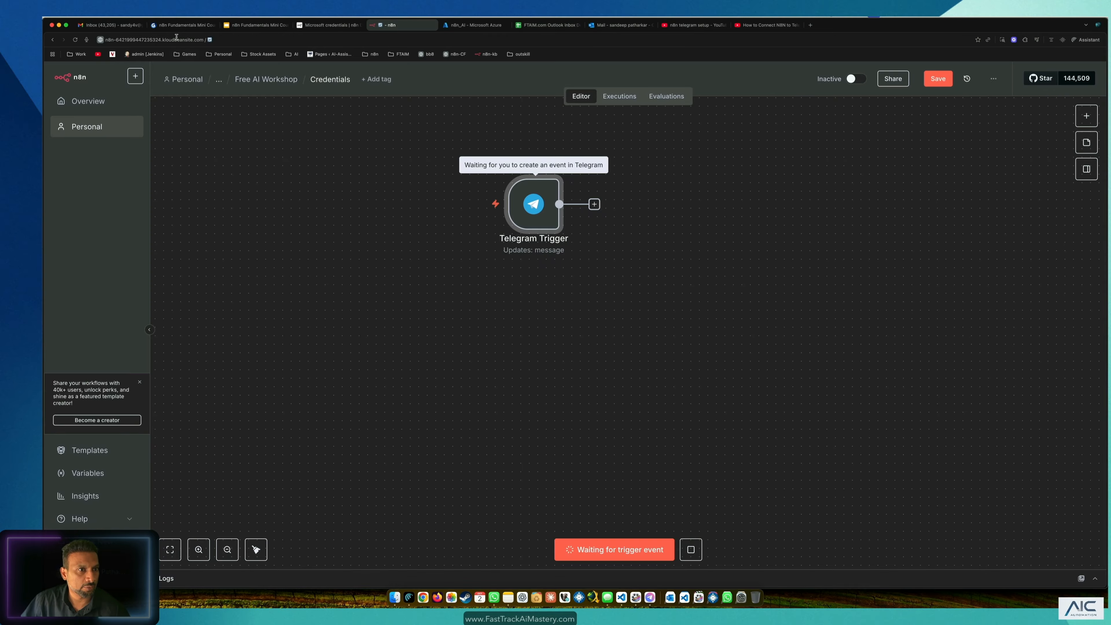
pyautogui.press('super+Tab')
pyautogui.press('super+Tab')
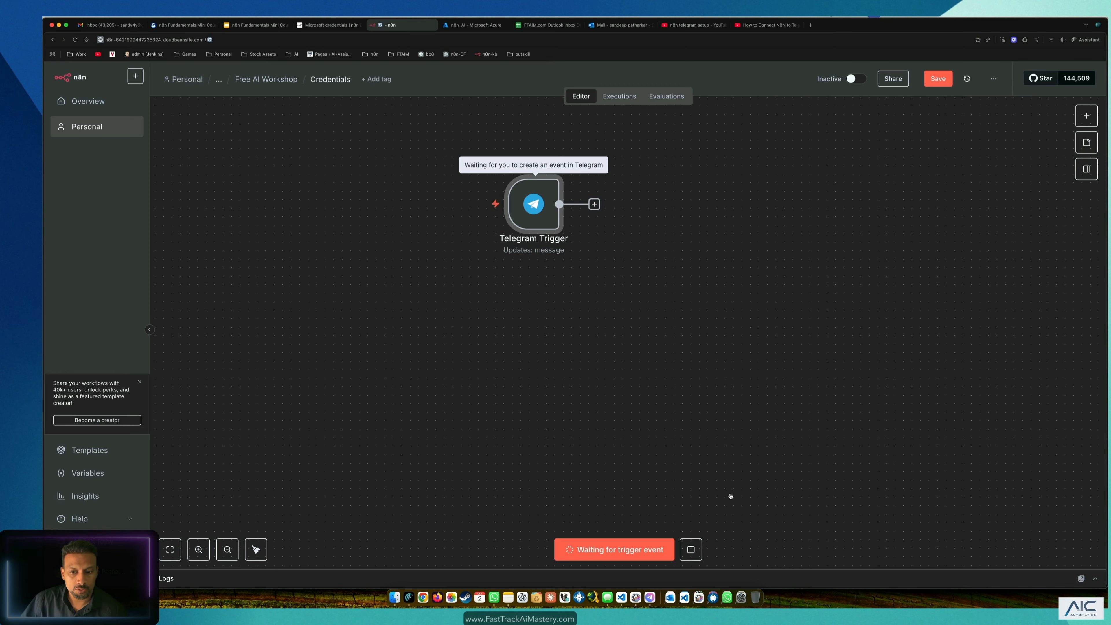
pyautogui.press('super+Tab')
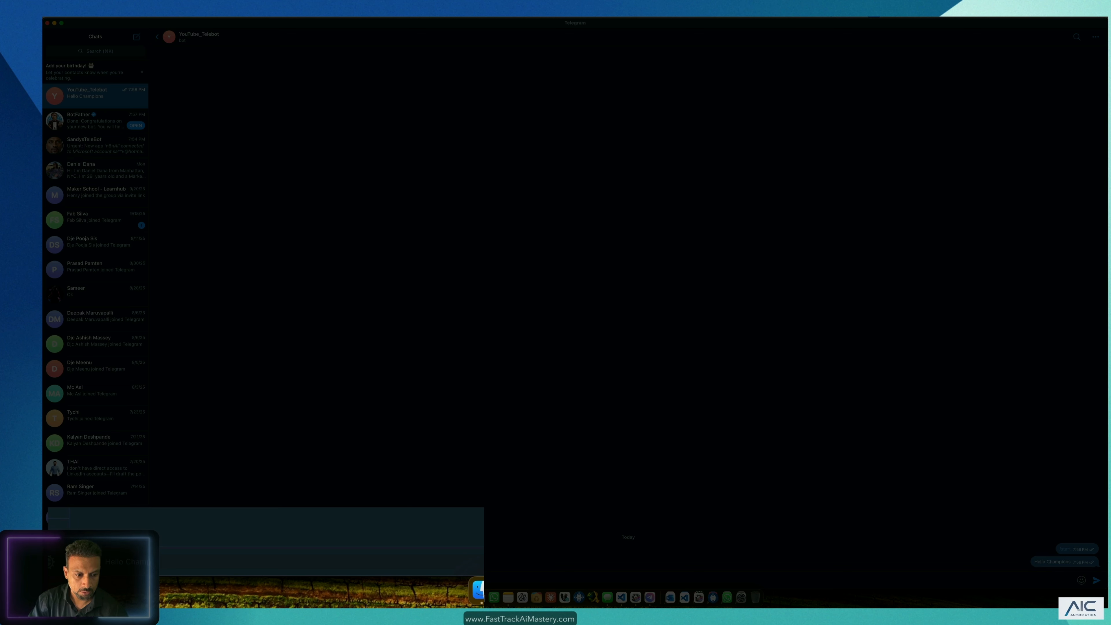
pyautogui.press('Return')
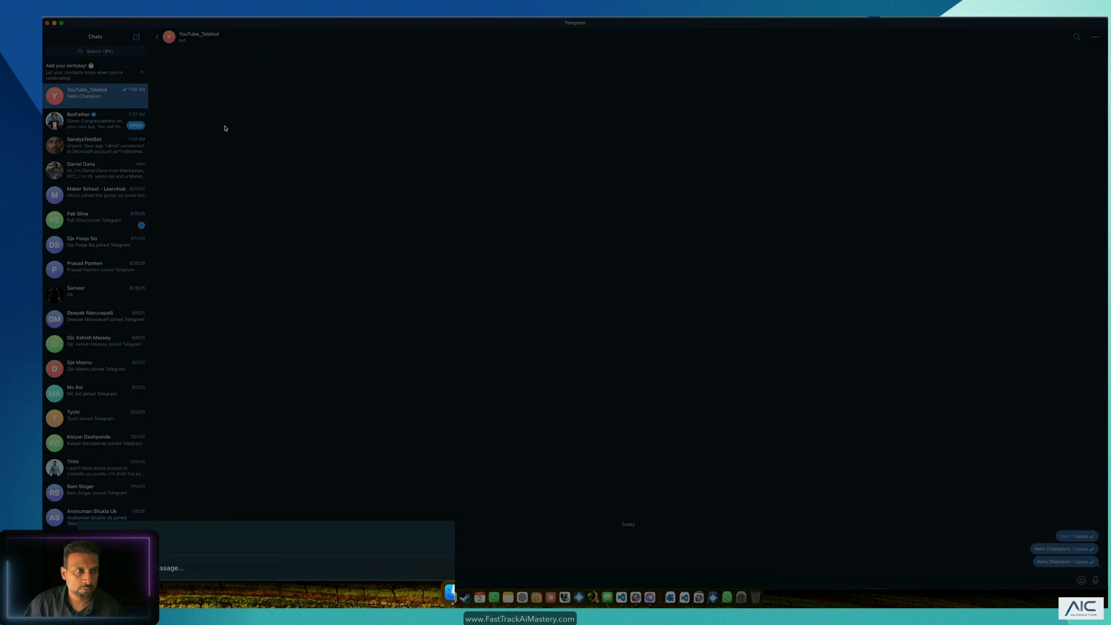
pyautogui.press('super+Tab')
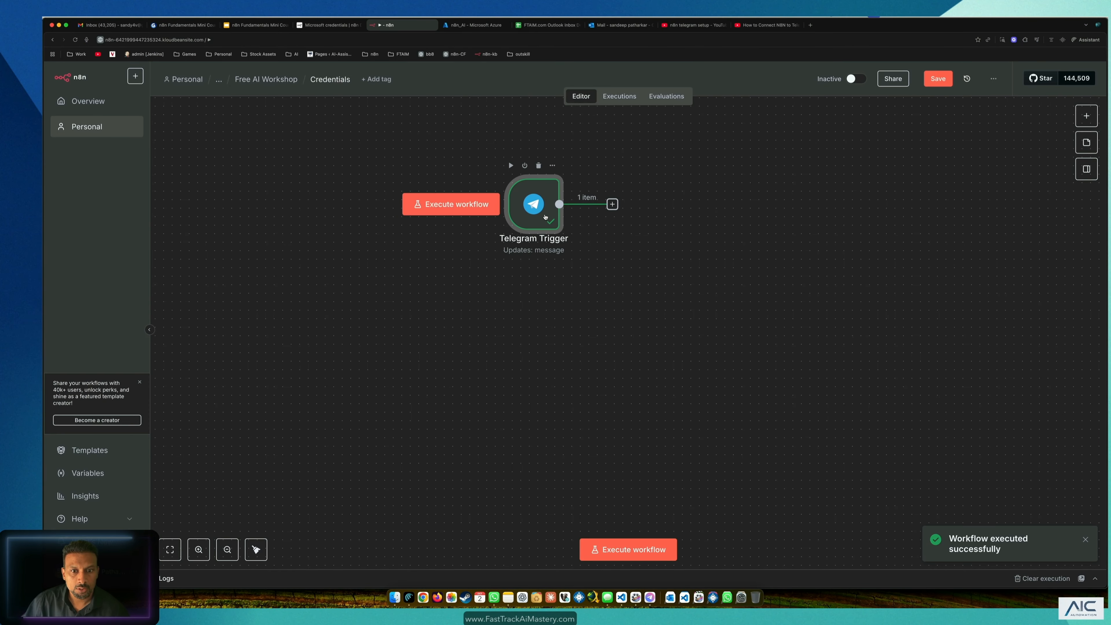
# Step: Inspect the Telegram Trigger's output for the captured Hello Champion text
pyautogui.doubleClick(543, 216)
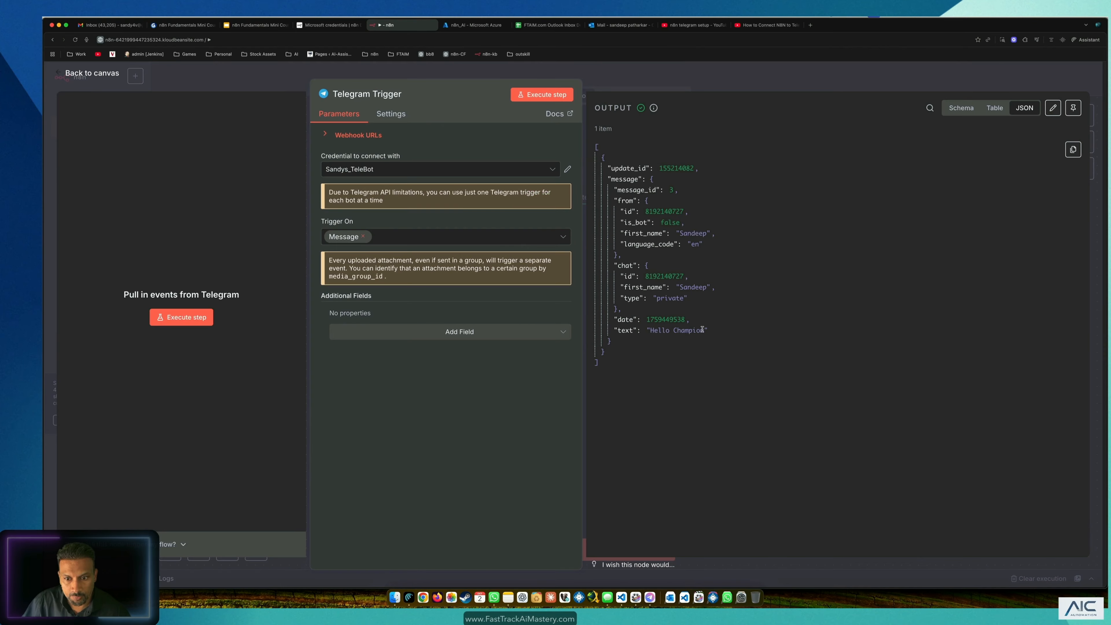
pyautogui.moveTo(664, 331); pyautogui.dragTo(650, 331)
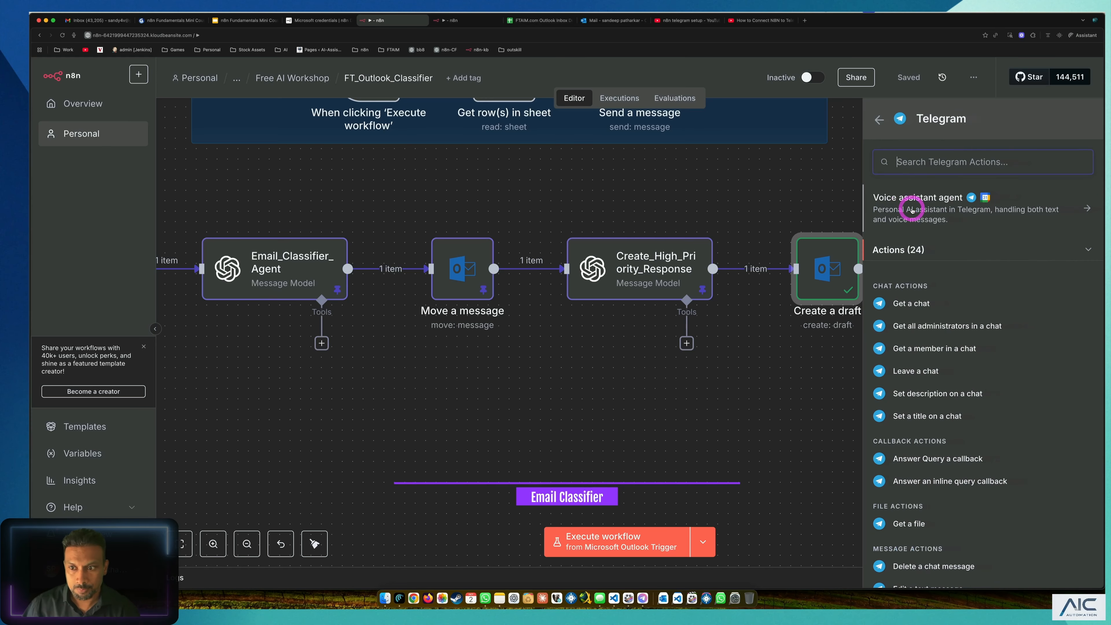
# Step: Add Telegram's 'Send a text message' action from the Message Actions list
pyautogui.scroll(-5, 943, 449)
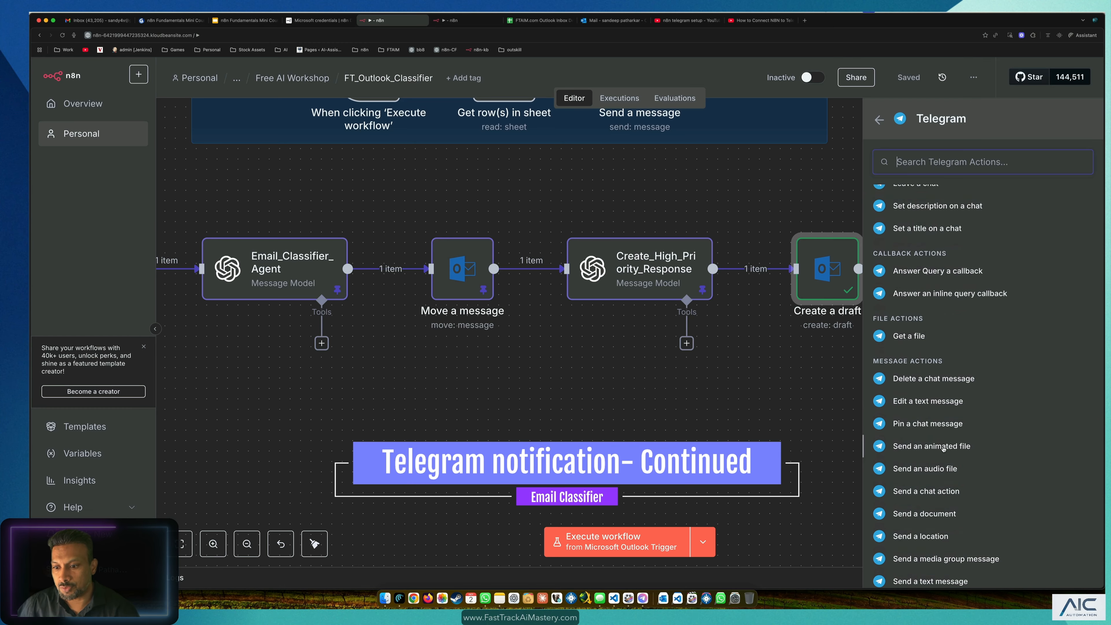
pyautogui.scroll(-3, 936, 481)
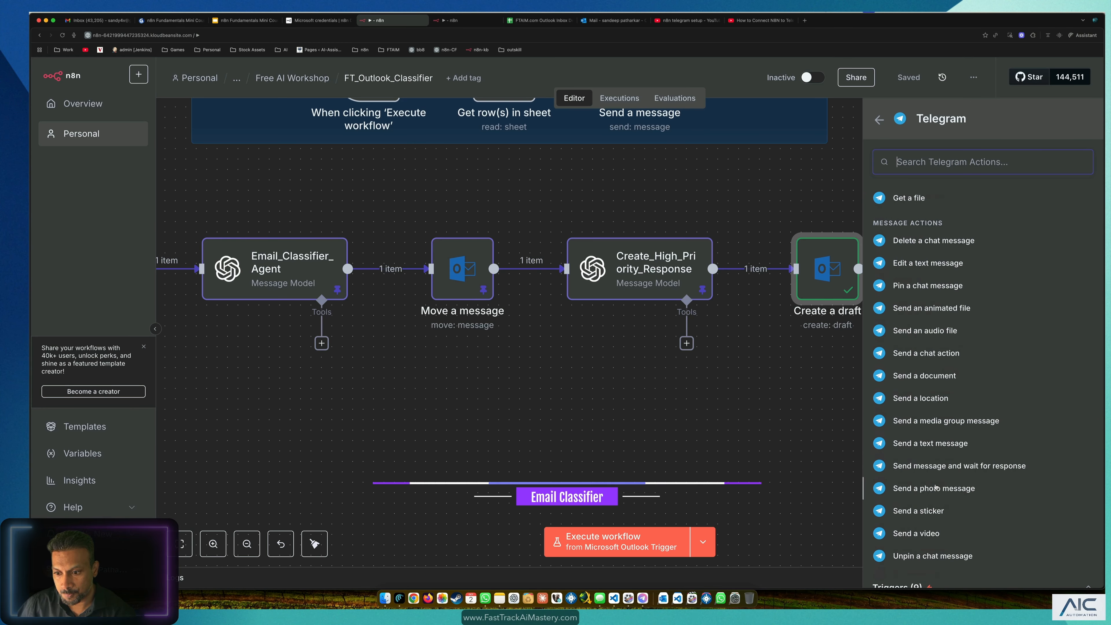
pyautogui.scroll(-1, 941, 478)
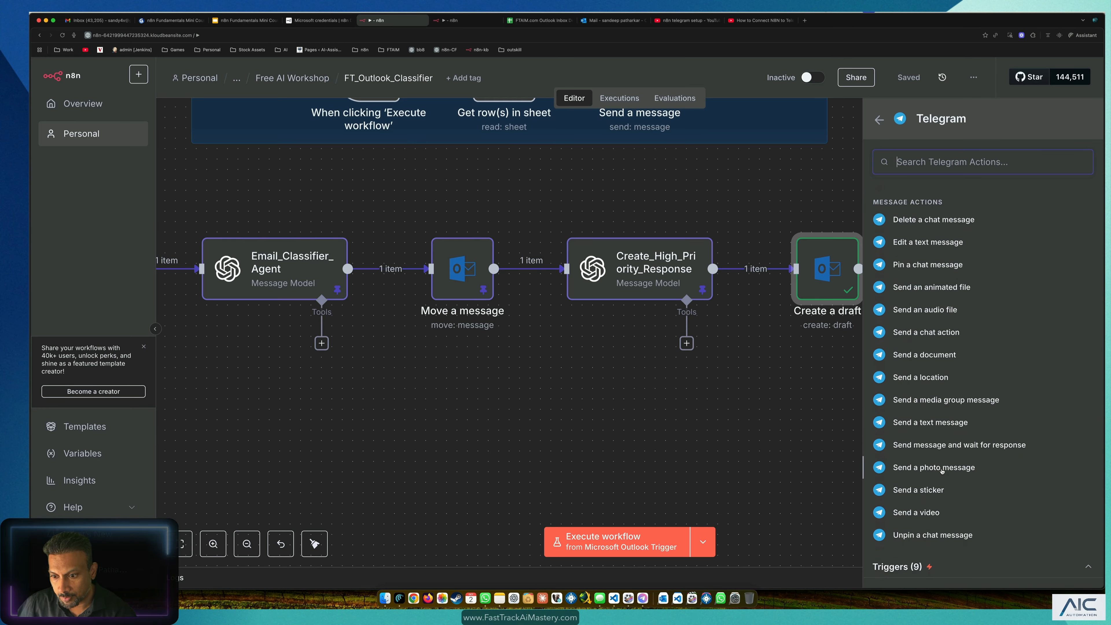
pyautogui.click(930, 423)
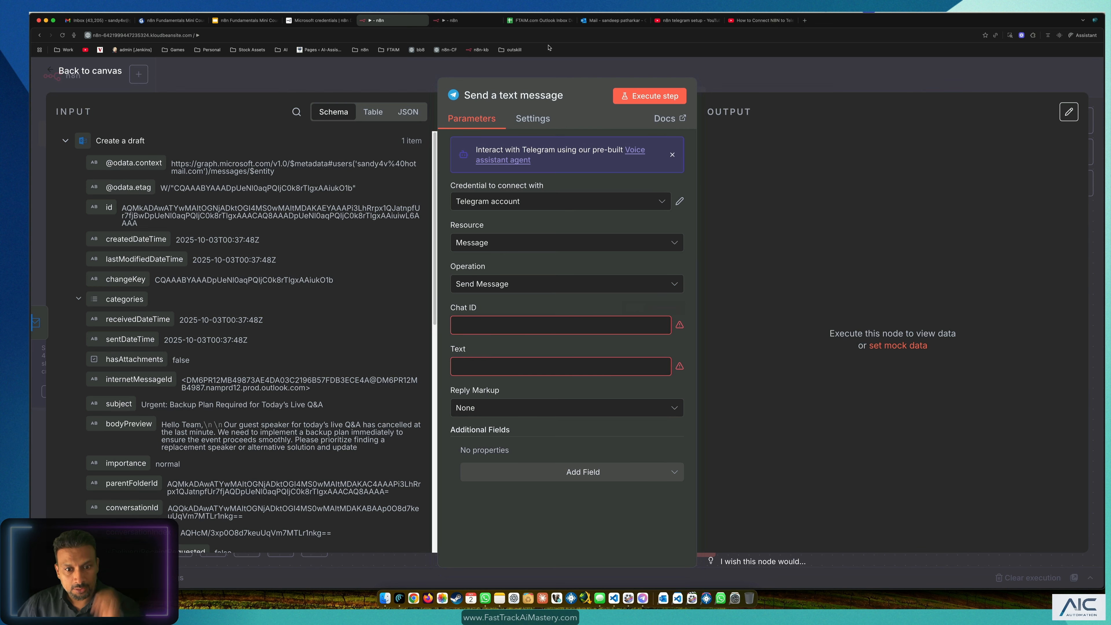
# Step: Map Create_High_Priority_Response's Text into the Telegram message's Text field
pyautogui.click(484, 367)
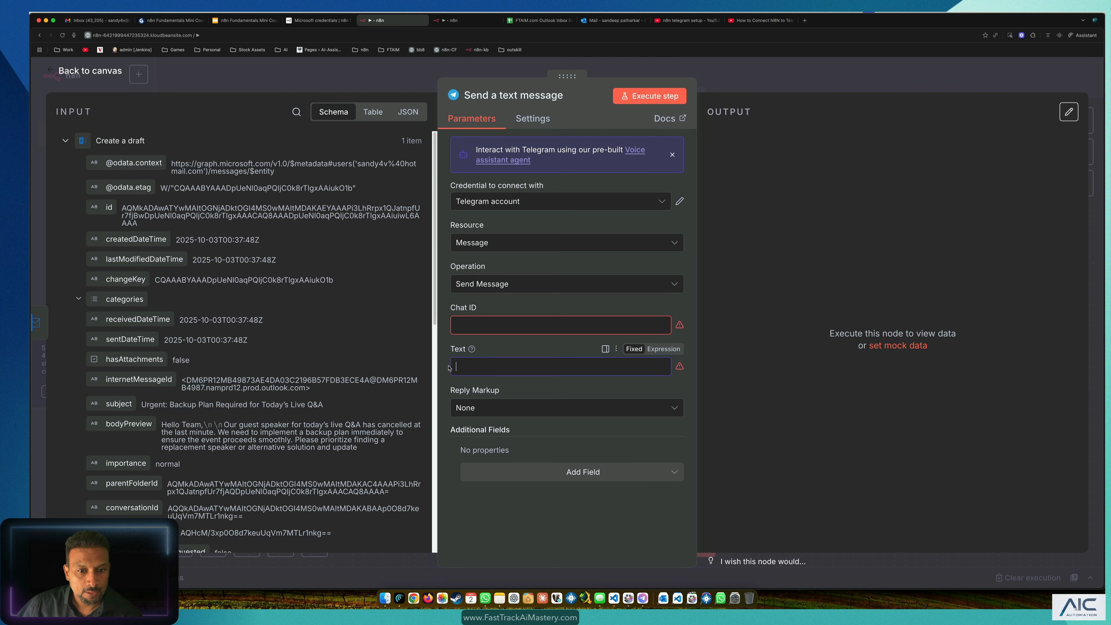
pyautogui.scroll(-10, 206, 359)
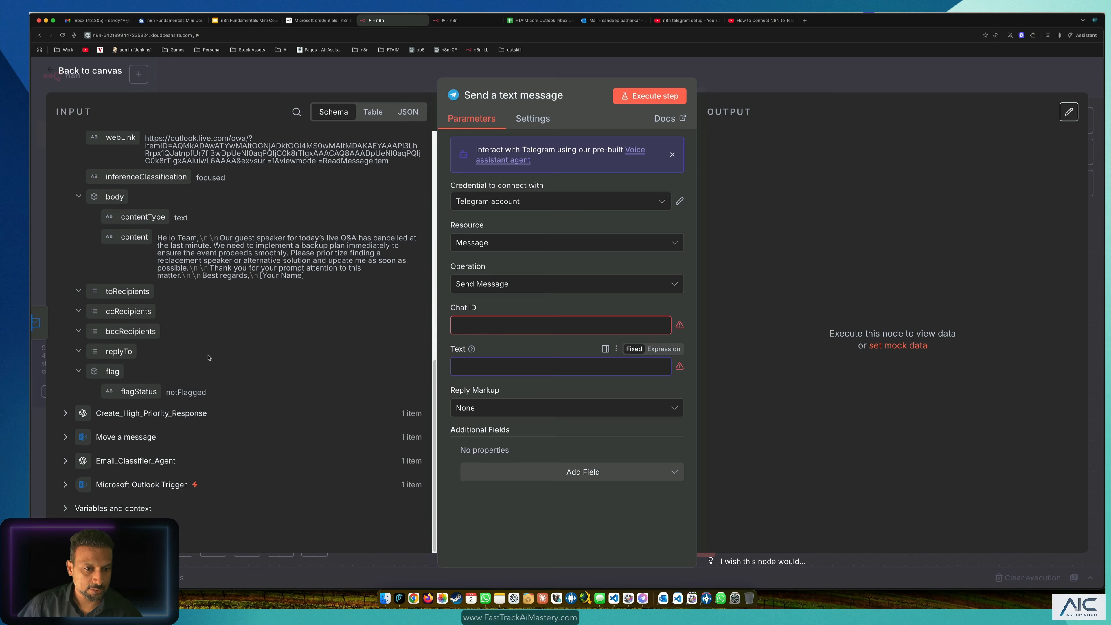
pyautogui.scroll(4, 209, 359)
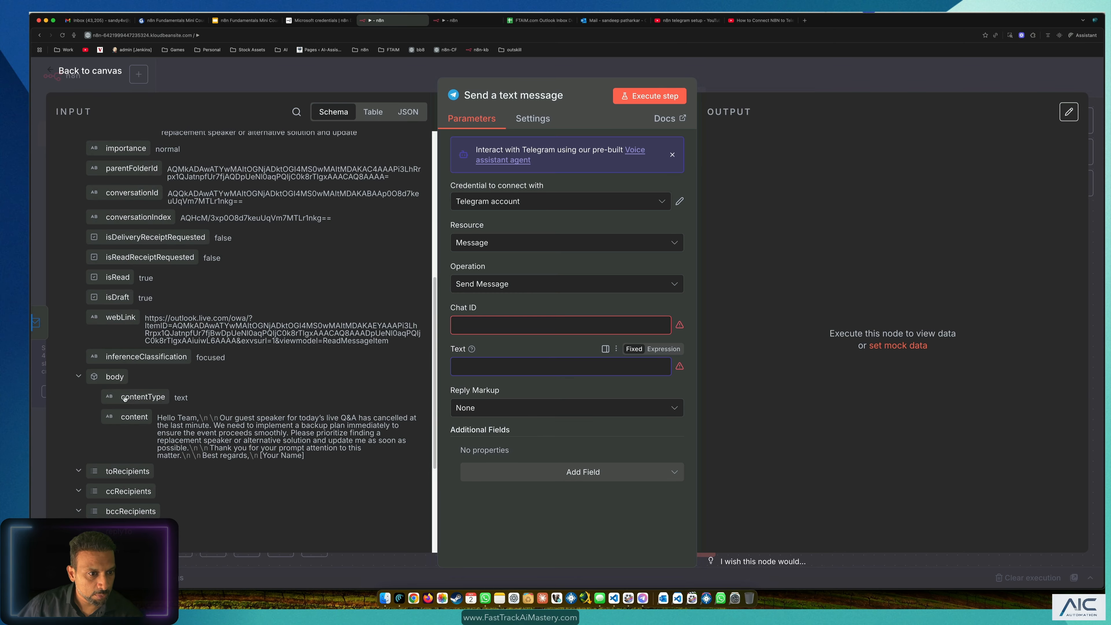
pyautogui.scroll(7, 125, 397)
pyautogui.click(276, 73)
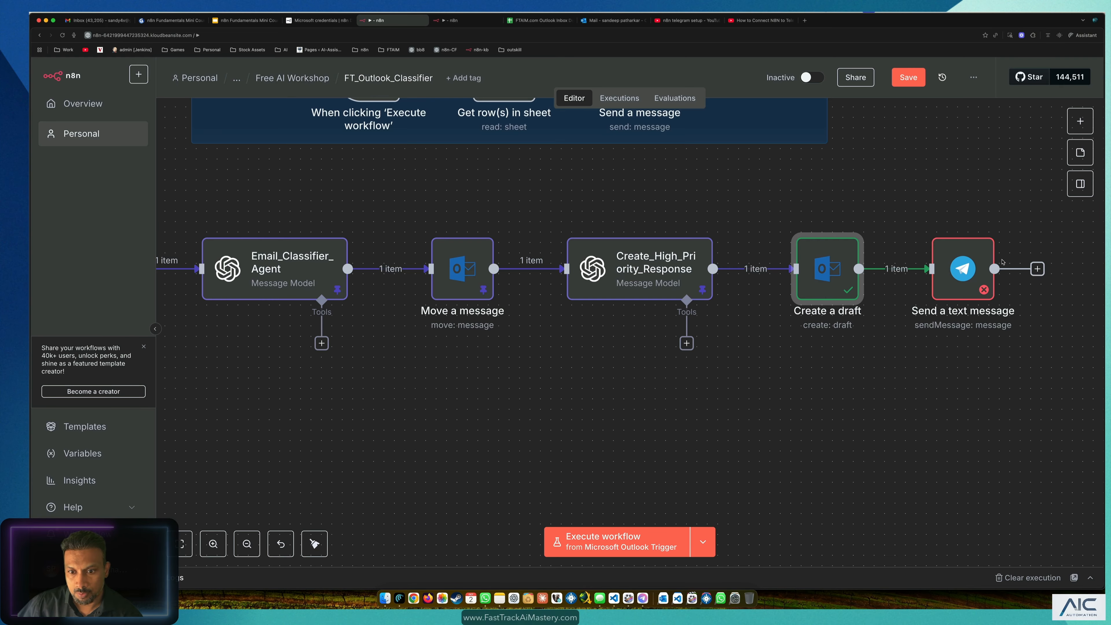
pyautogui.doubleClick(979, 260)
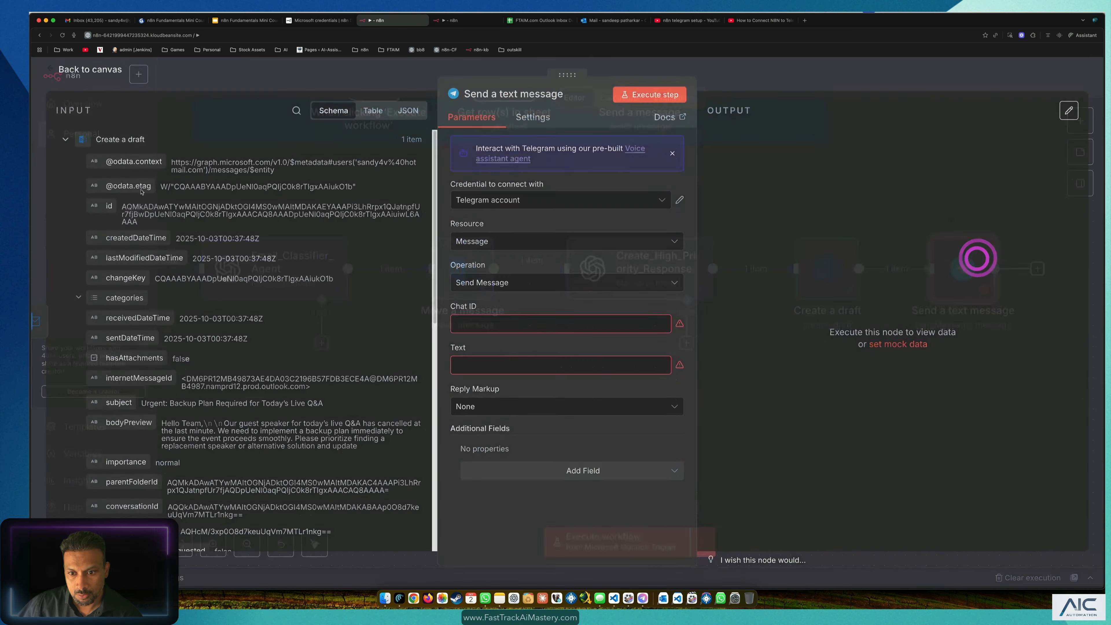
pyautogui.click(64, 141)
pyautogui.click(65, 165)
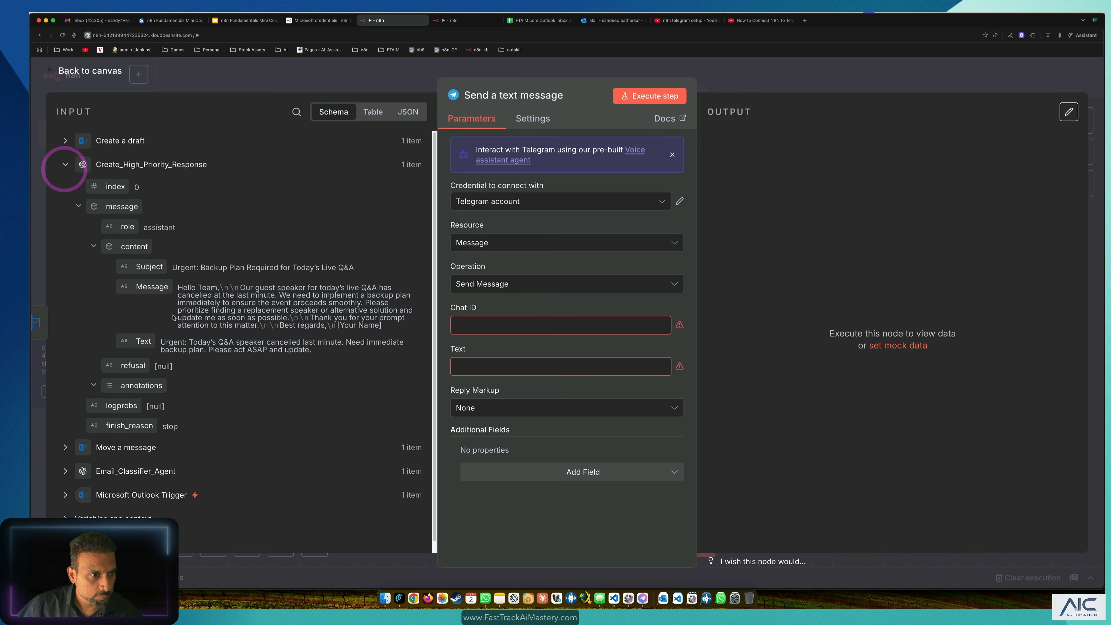
pyautogui.scroll(-1, 144, 421)
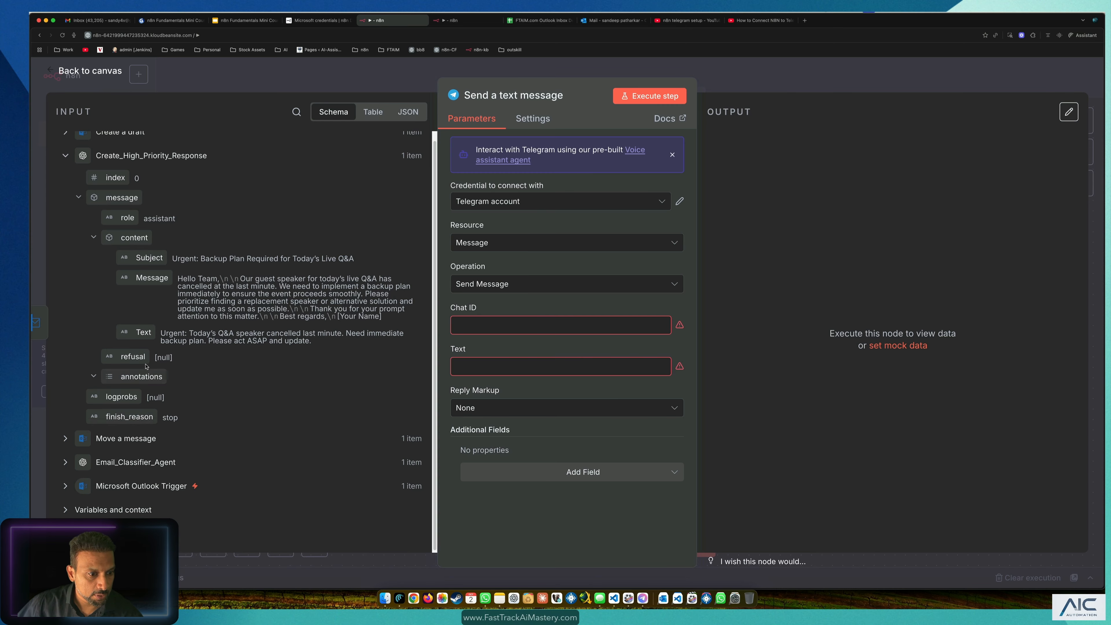
pyautogui.moveTo(143, 334); pyautogui.dragTo(490, 380)
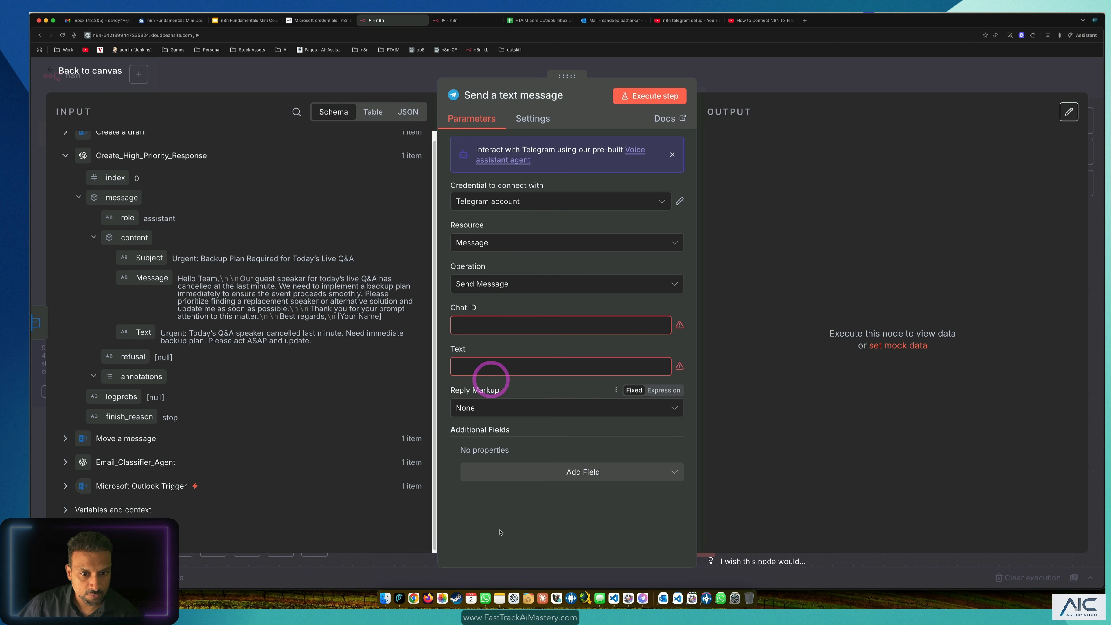
pyautogui.moveTo(118, 337); pyautogui.dragTo(532, 372)
pyautogui.click(551, 543)
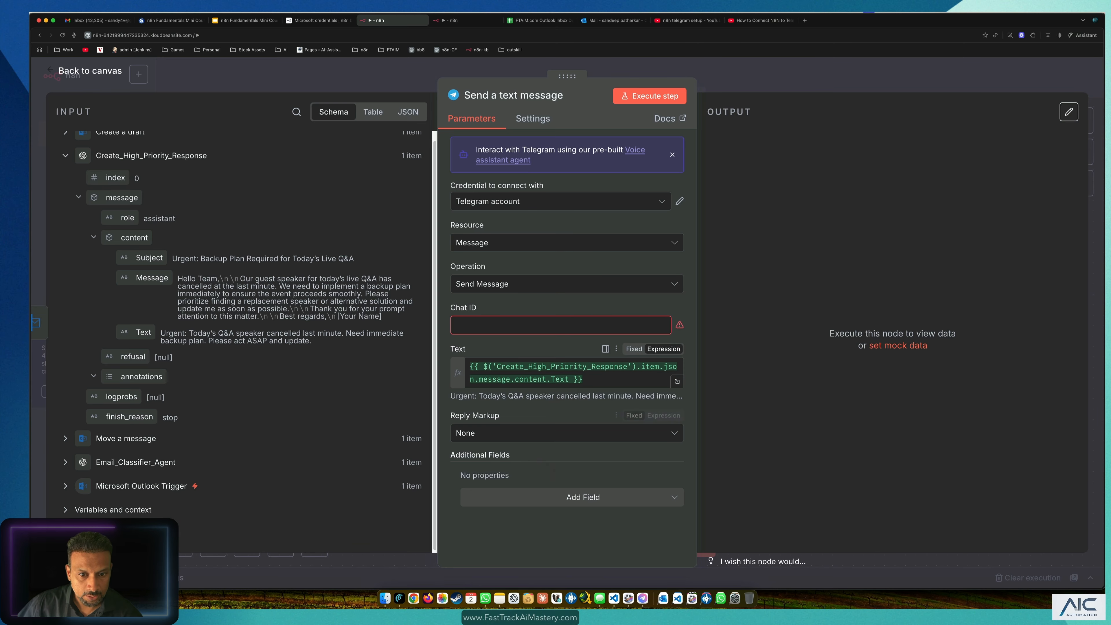
# Step: Leave Reply Markup at None and return to the workflow canvas
pyautogui.click(542, 435)
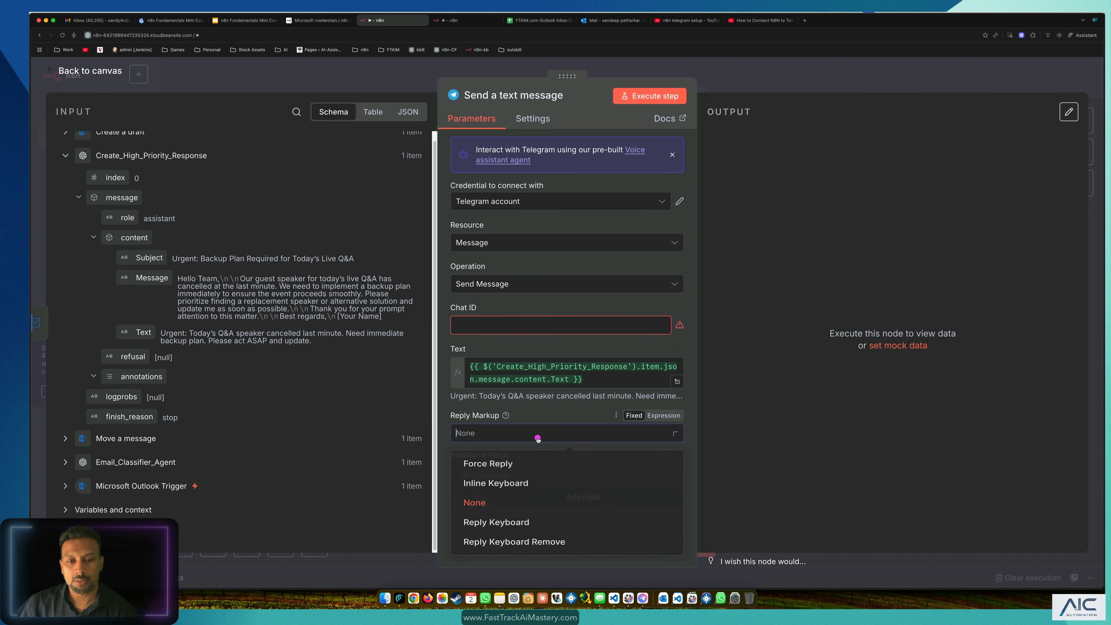
pyautogui.click(542, 433)
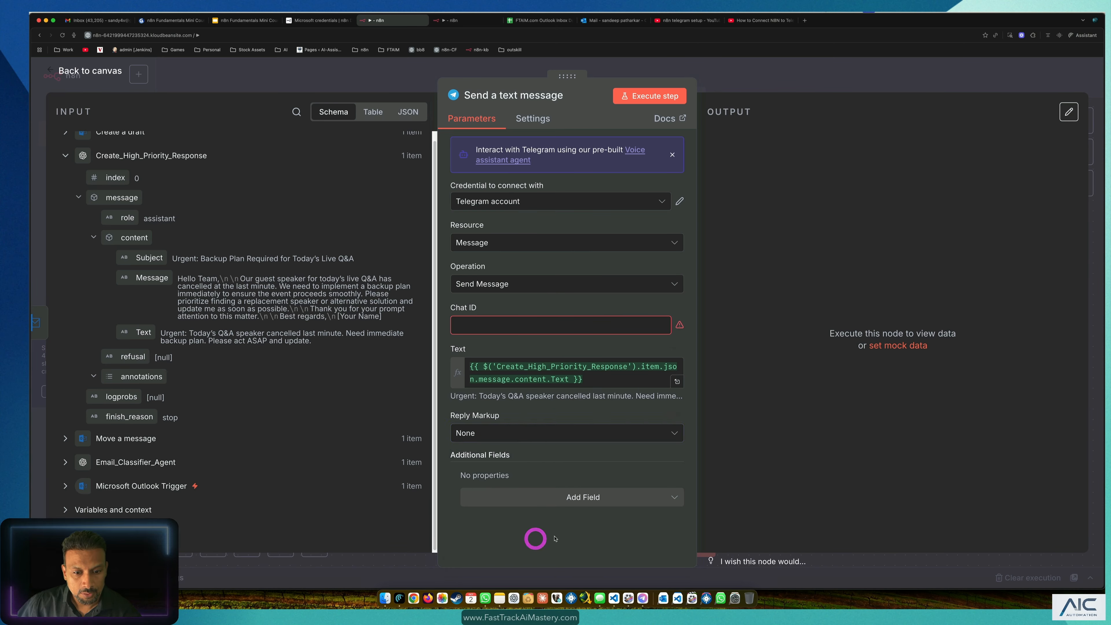
pyautogui.click(537, 540)
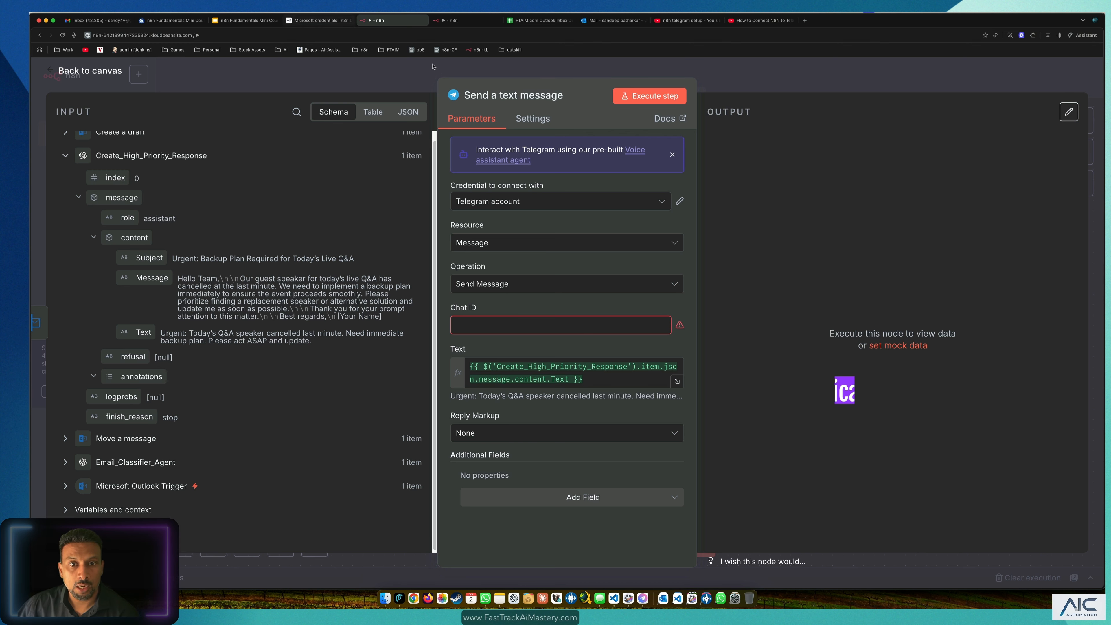
pyautogui.click(410, 72)
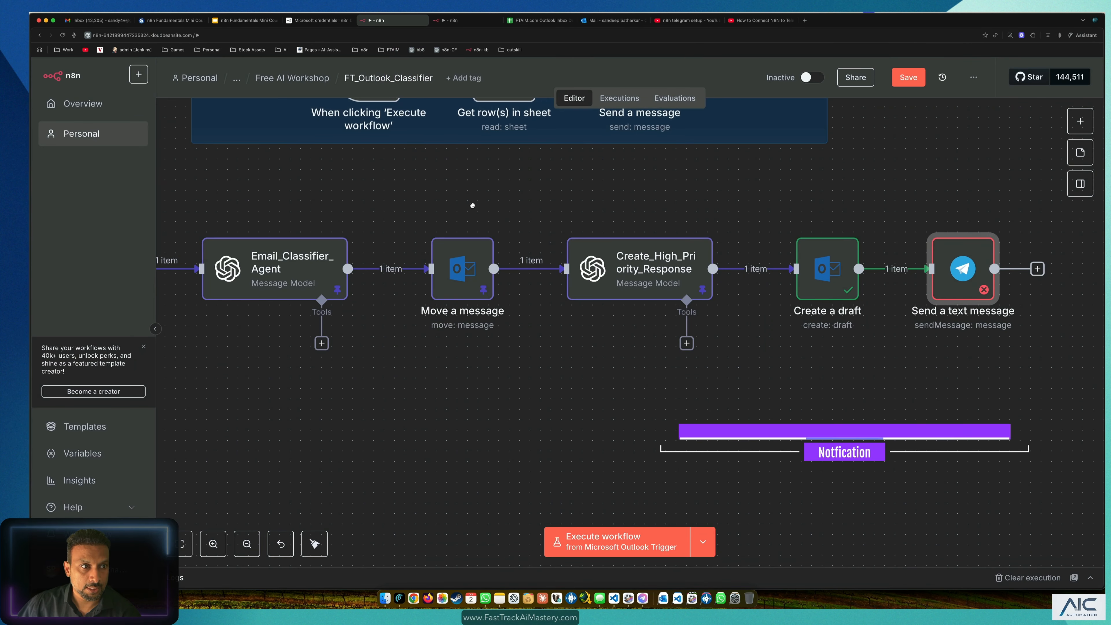
# Step: Save the classifier workflow, then open the Credentials workflow from Free AI Workshop in a new tab
pyautogui.click(597, 188)
pyautogui.press('super+s')
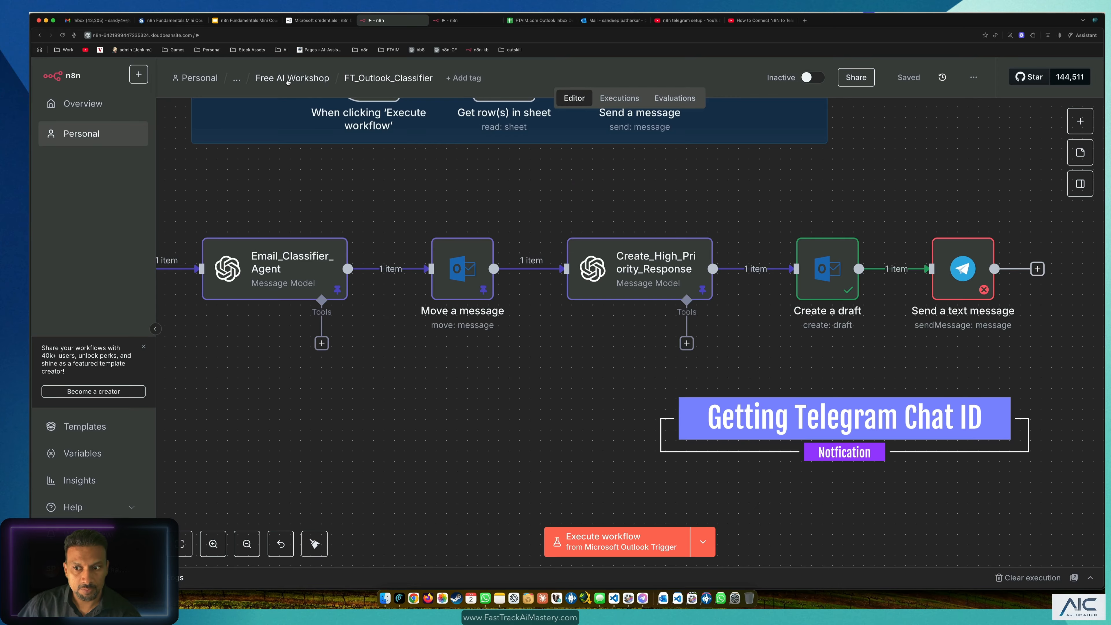
pyautogui.rightClick(274, 83)
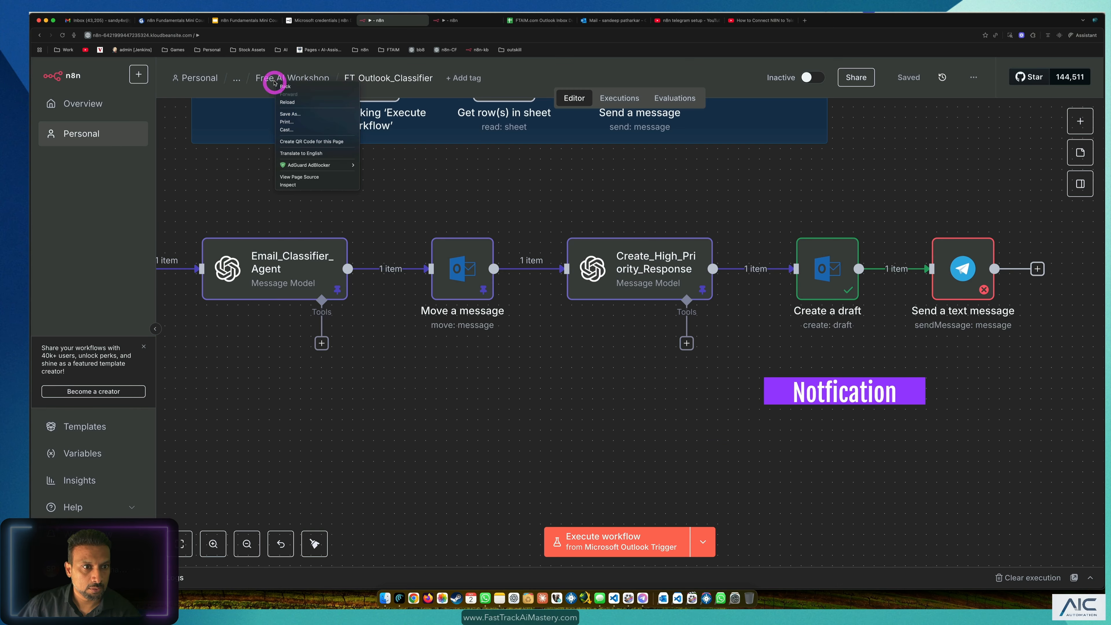
pyautogui.rightClick(264, 76)
pyautogui.click(282, 83)
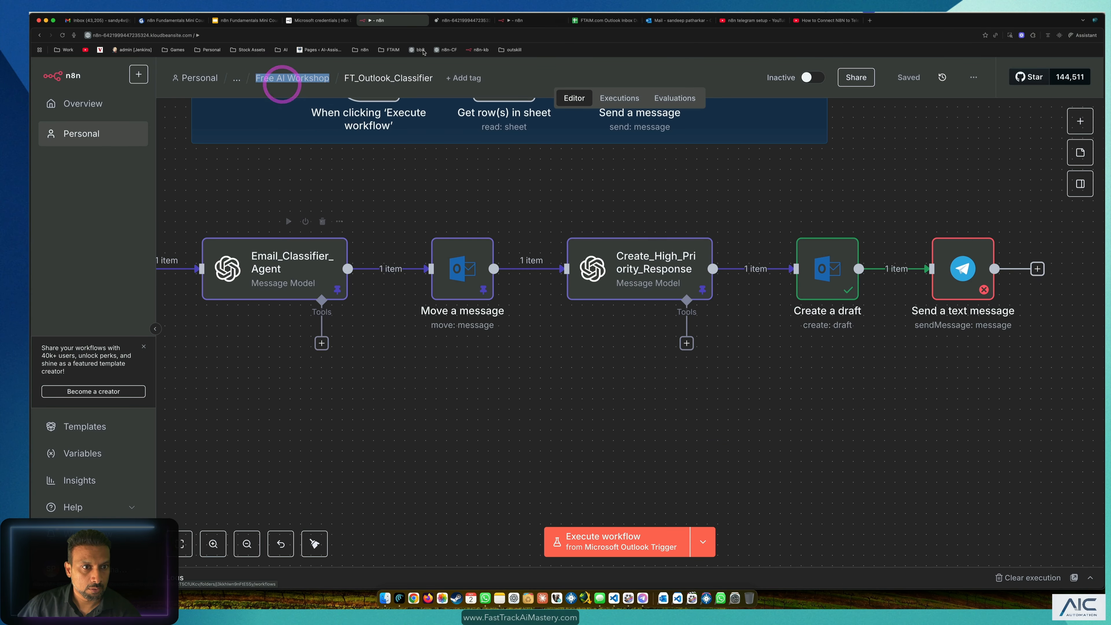
pyautogui.click(457, 20)
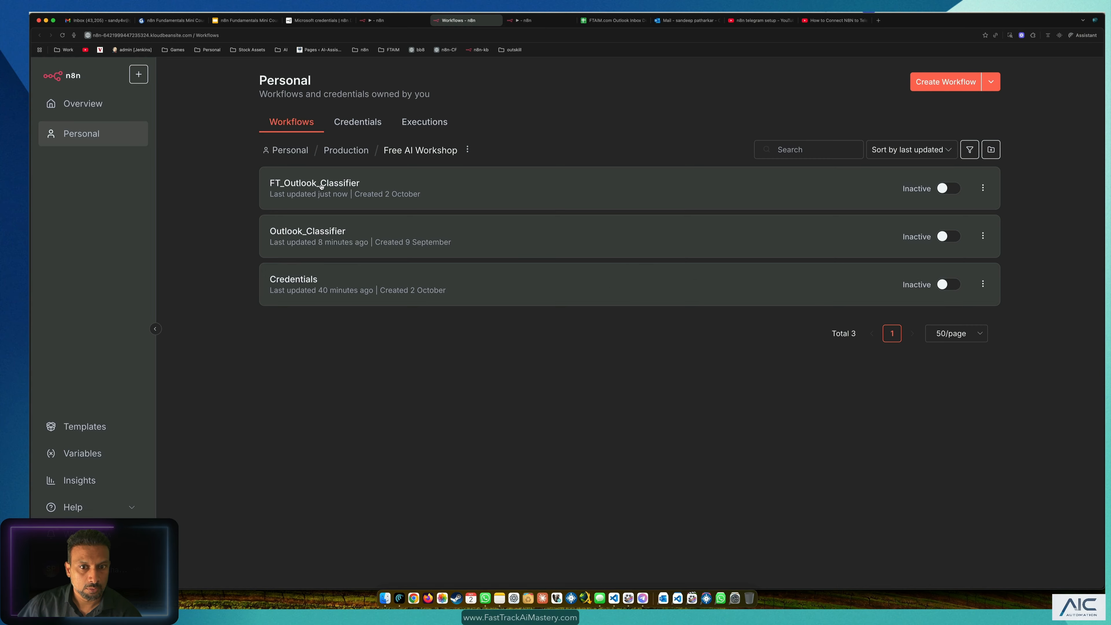
pyautogui.click(318, 288)
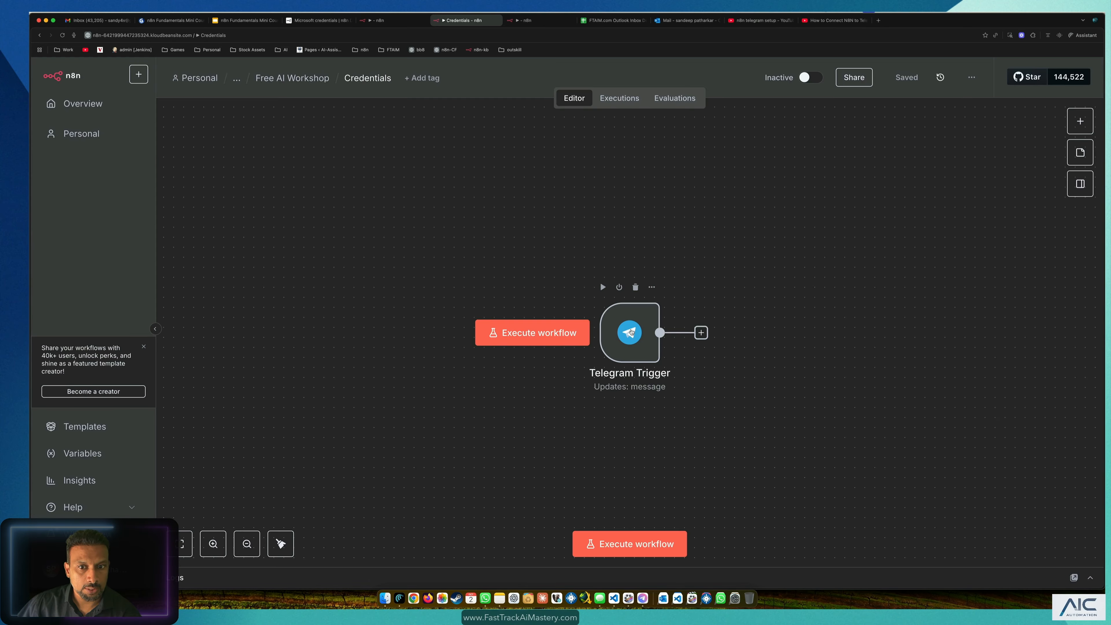
# Step: Run the Telegram Trigger and send 'hello' to the bot so it captures a test message
pyautogui.click(632, 333)
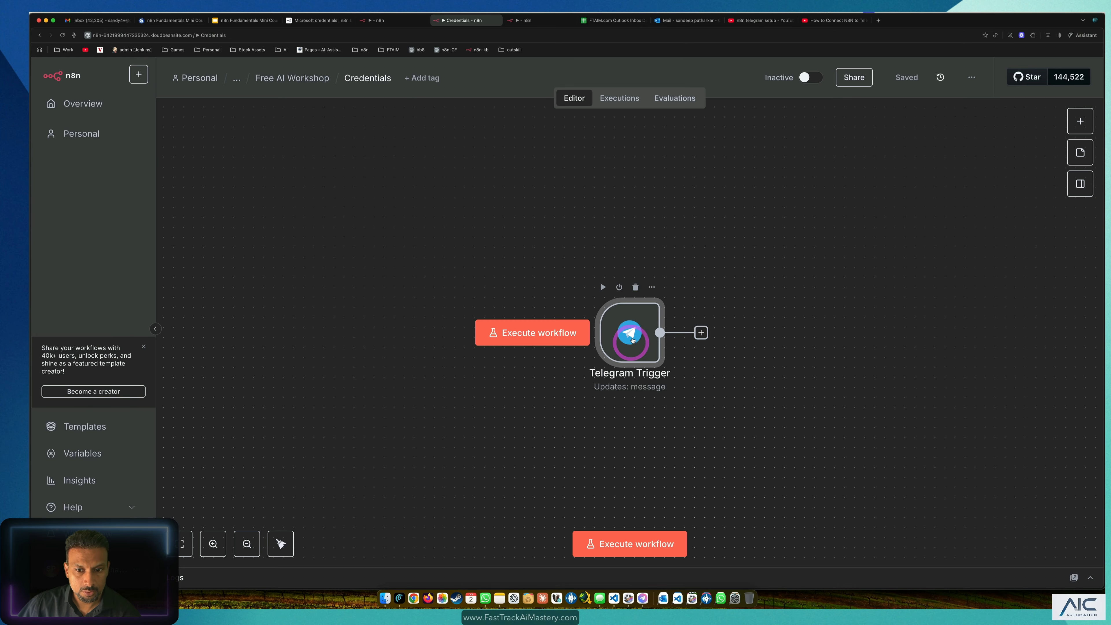
pyautogui.click(777, 253)
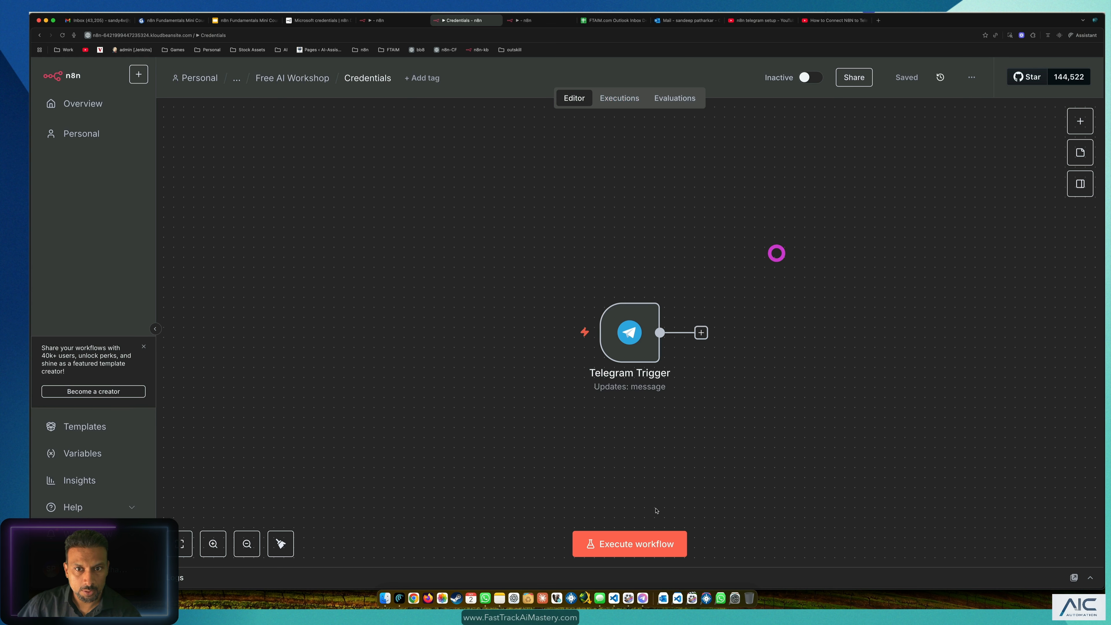
pyautogui.click(657, 547)
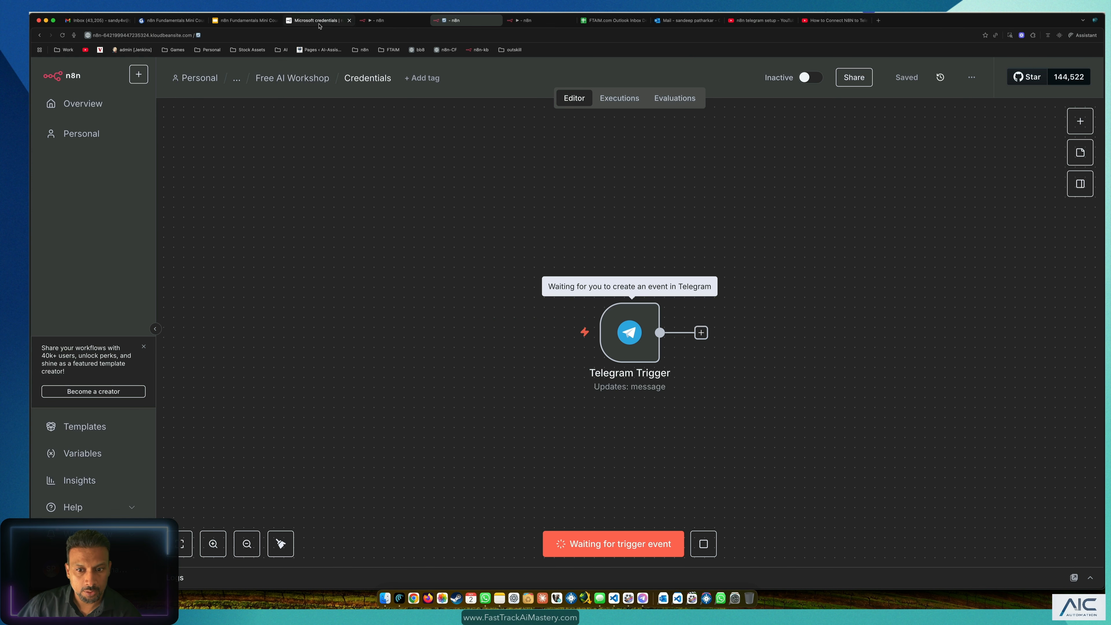
pyautogui.press('super+Tab')
pyautogui.press('super+Tab')
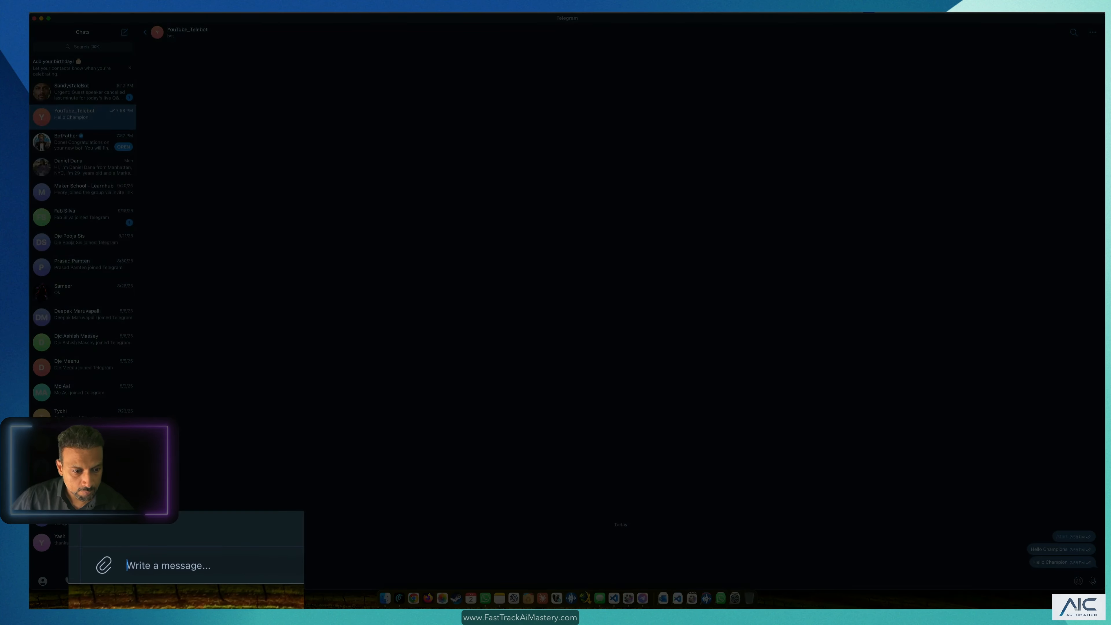
pyautogui.write('hello')
pyautogui.press('Return')
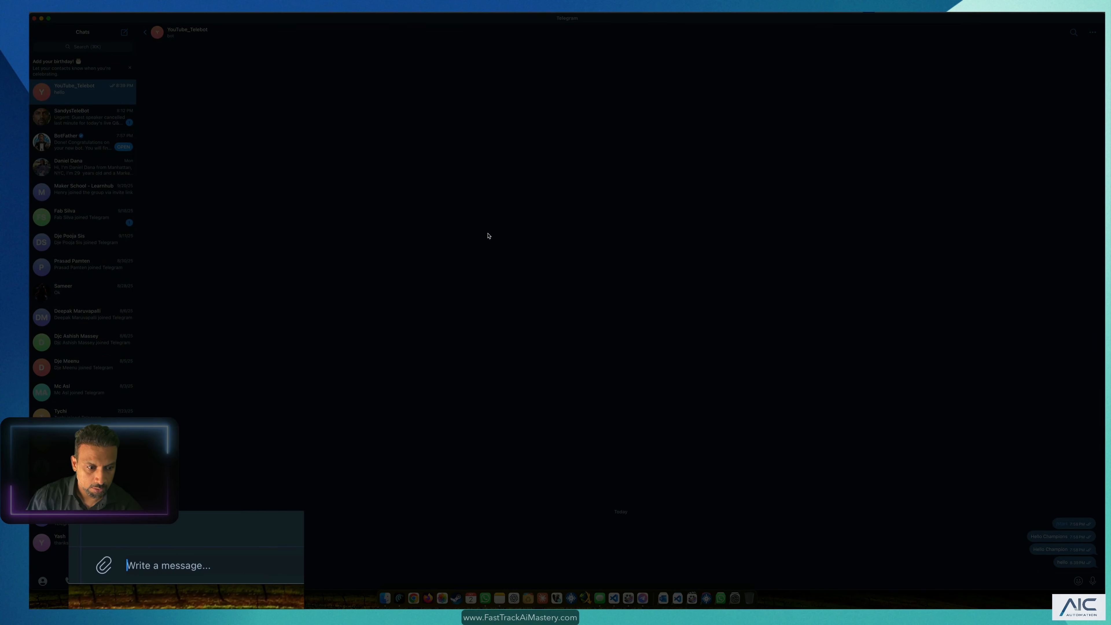
pyautogui.press('super+Tab')
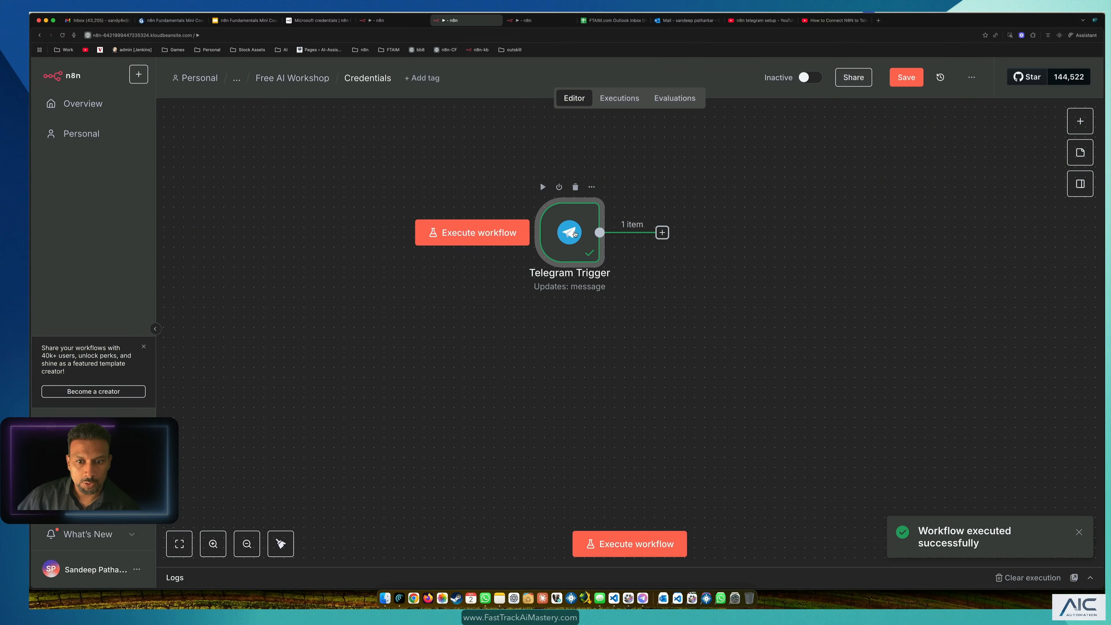
# Step: Copy the sender's from.id chat ID from the Telegram Trigger's 'hello' output, then return to the canvas
pyautogui.doubleClick(570, 231)
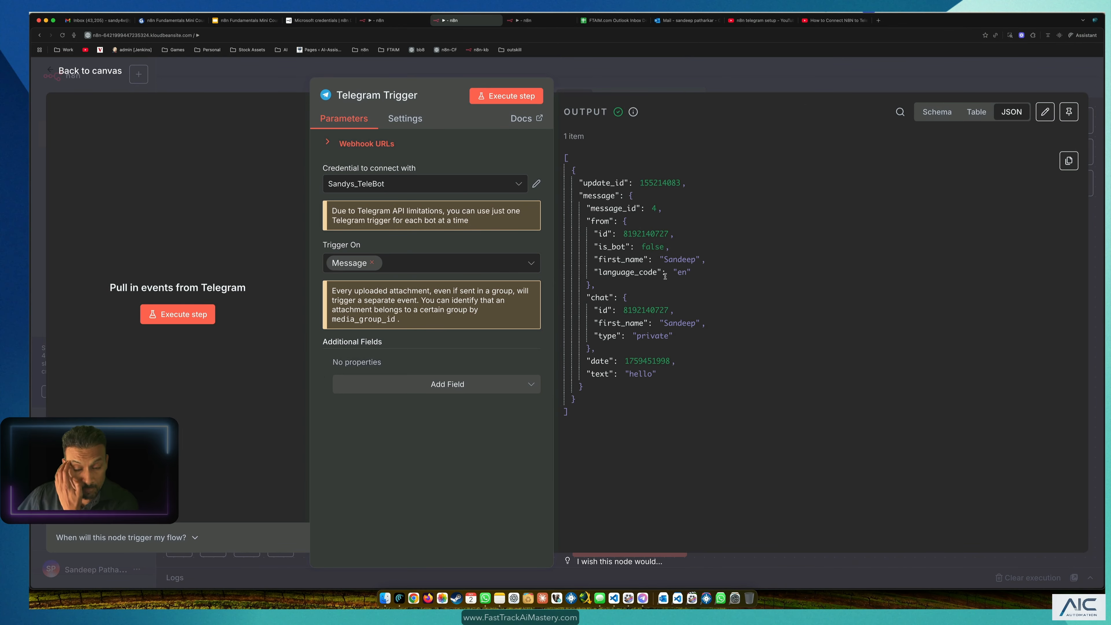
pyautogui.doubleClick(640, 233)
pyautogui.click(765, 283)
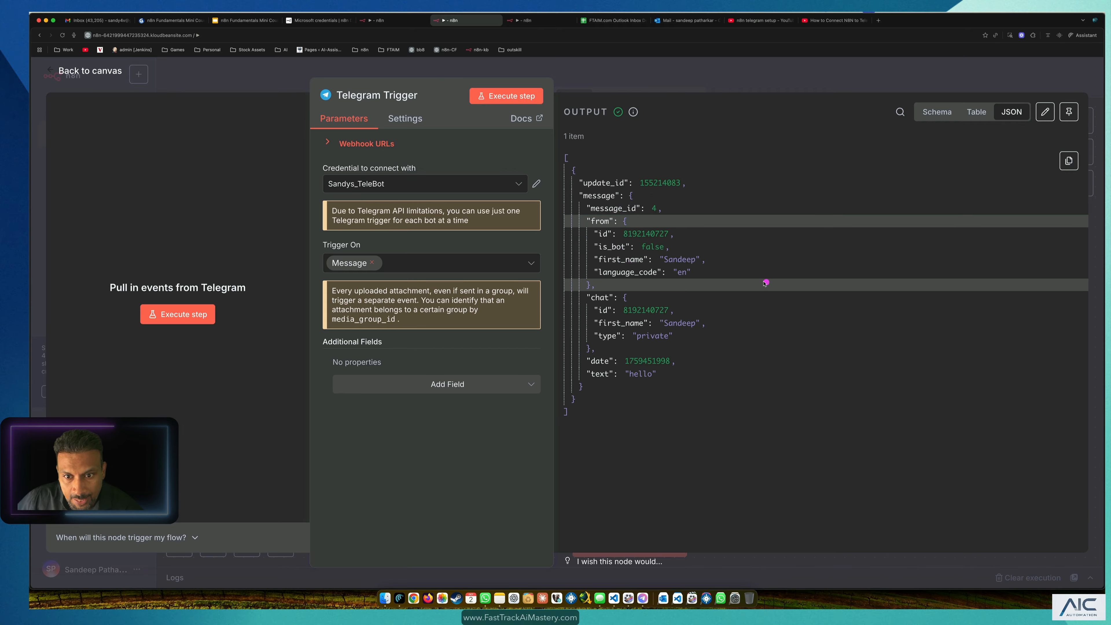
pyautogui.doubleClick(642, 234)
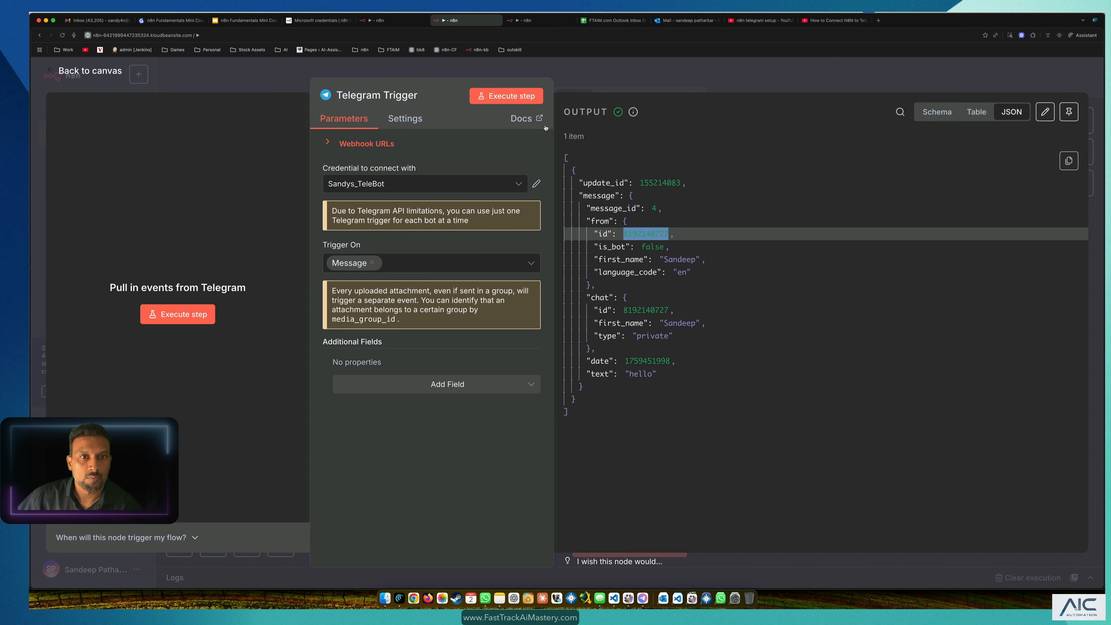
pyautogui.click(234, 80)
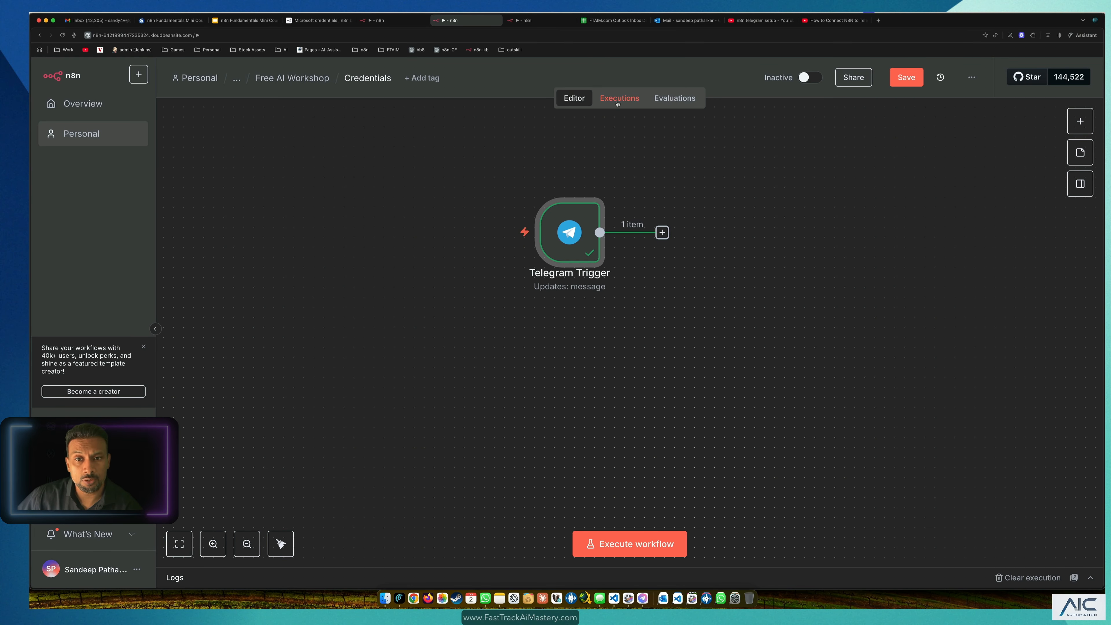
# Step: In FT_Outlook_Classifier, paste the chat ID into Send a text message's Chat ID and test it
pyautogui.click(400, 21)
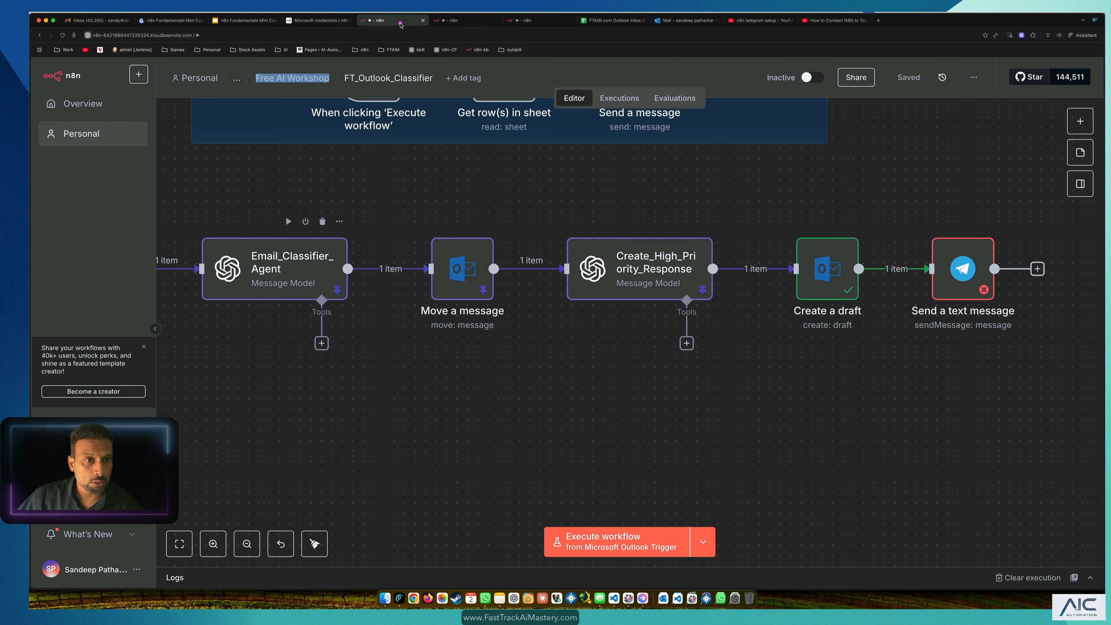
pyautogui.click(945, 271)
pyautogui.click(947, 271)
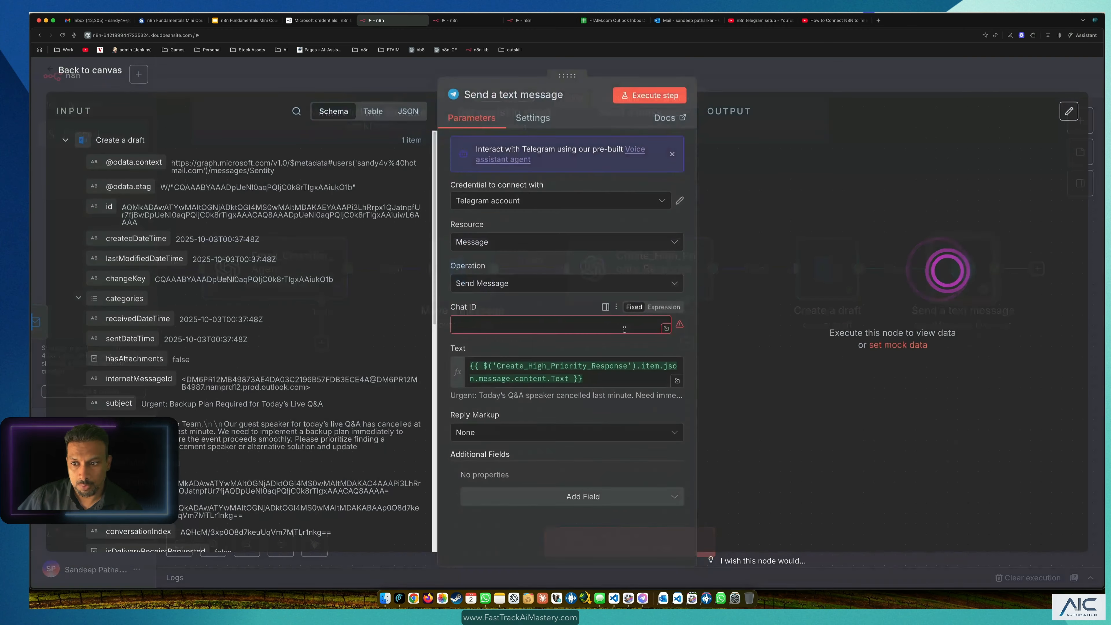
pyautogui.click(516, 326)
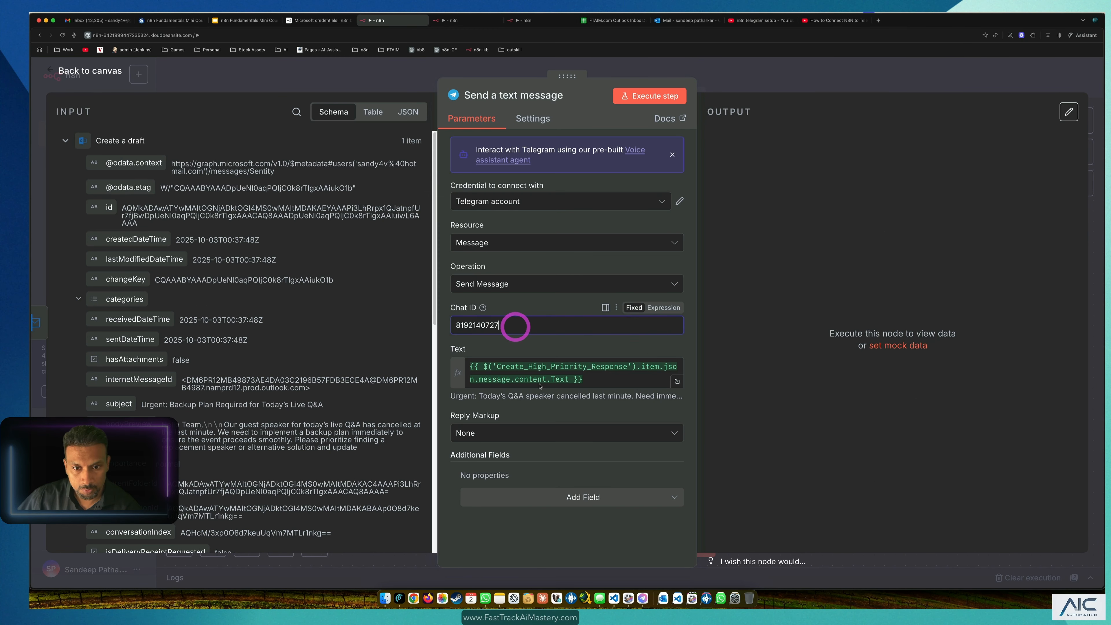
pyautogui.click(594, 532)
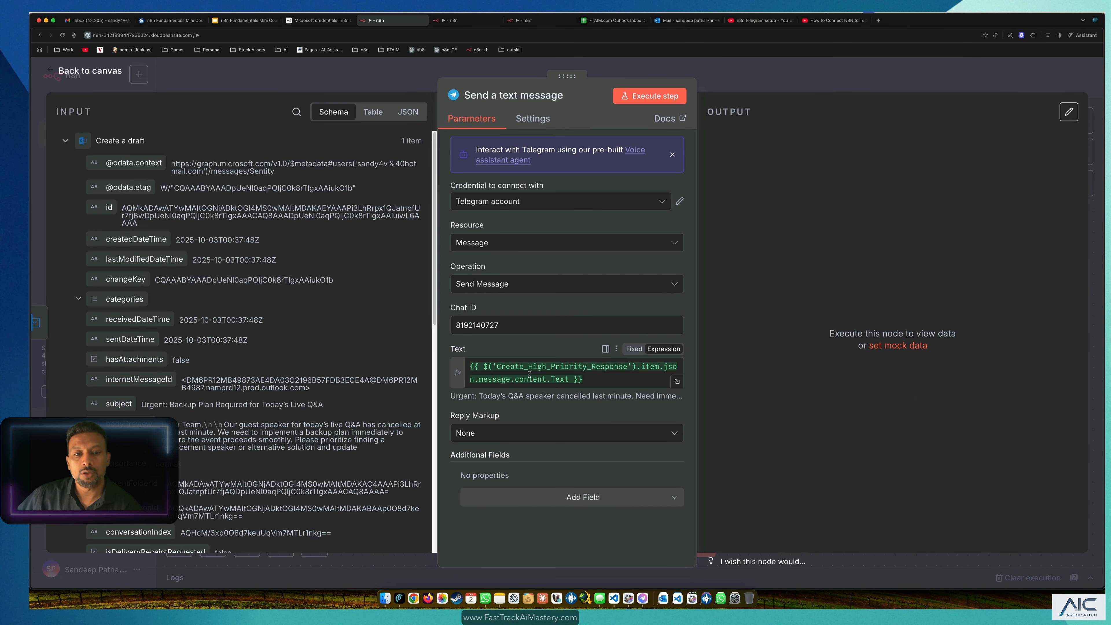
pyautogui.click(649, 95)
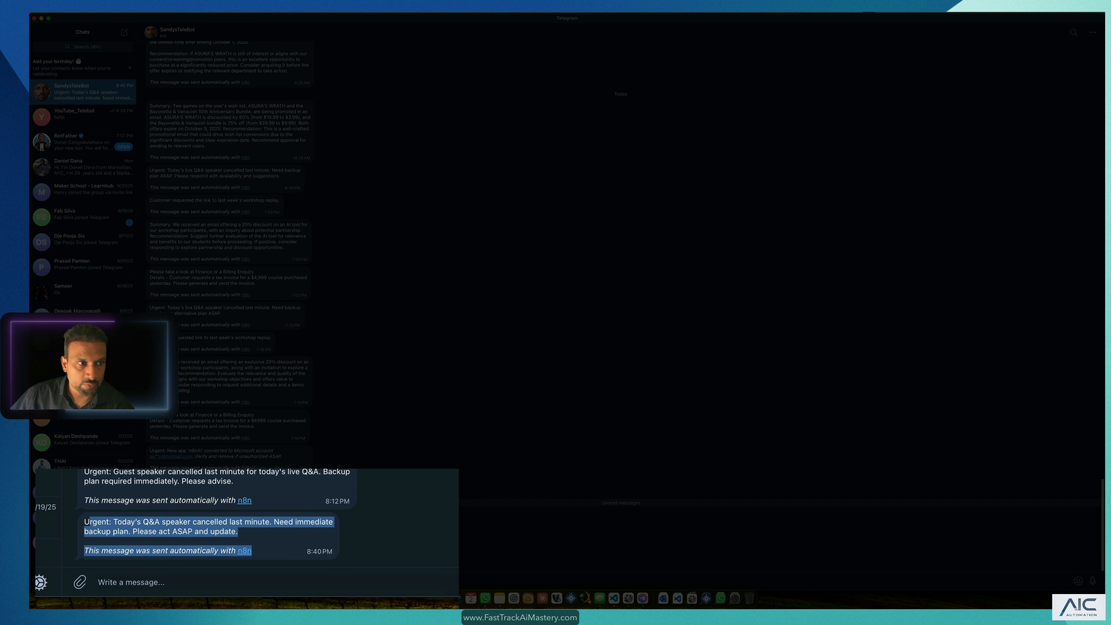
# Step: Select the bot's 8:40 PM urgent alert about the cancelled Q&A speaker
pyautogui.click(280, 549)
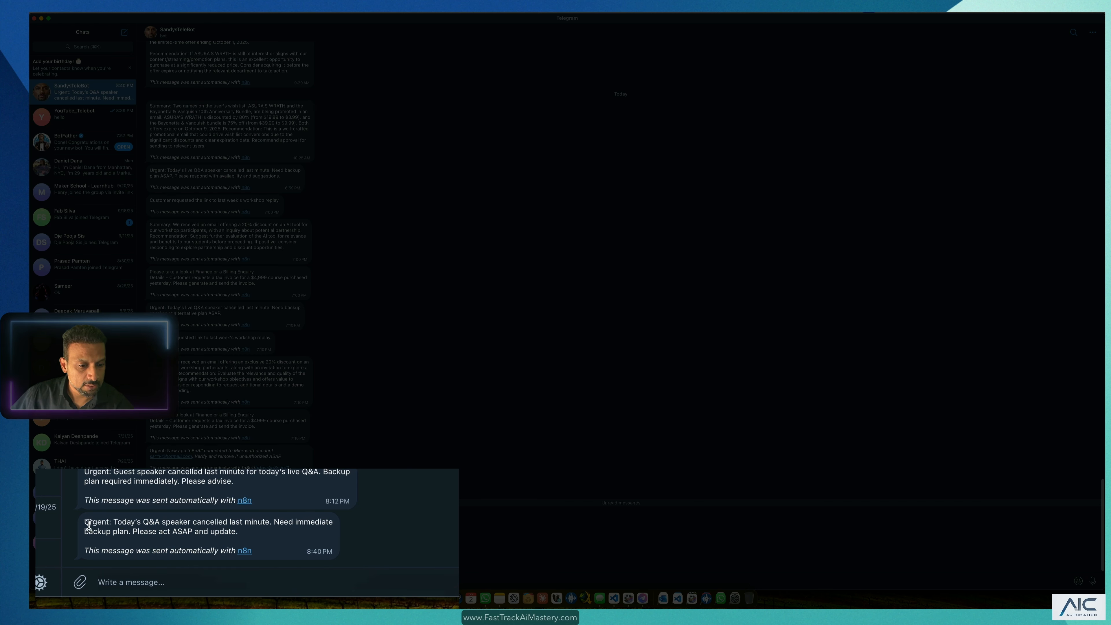
pyautogui.moveTo(84, 521); pyautogui.dragTo(213, 546)
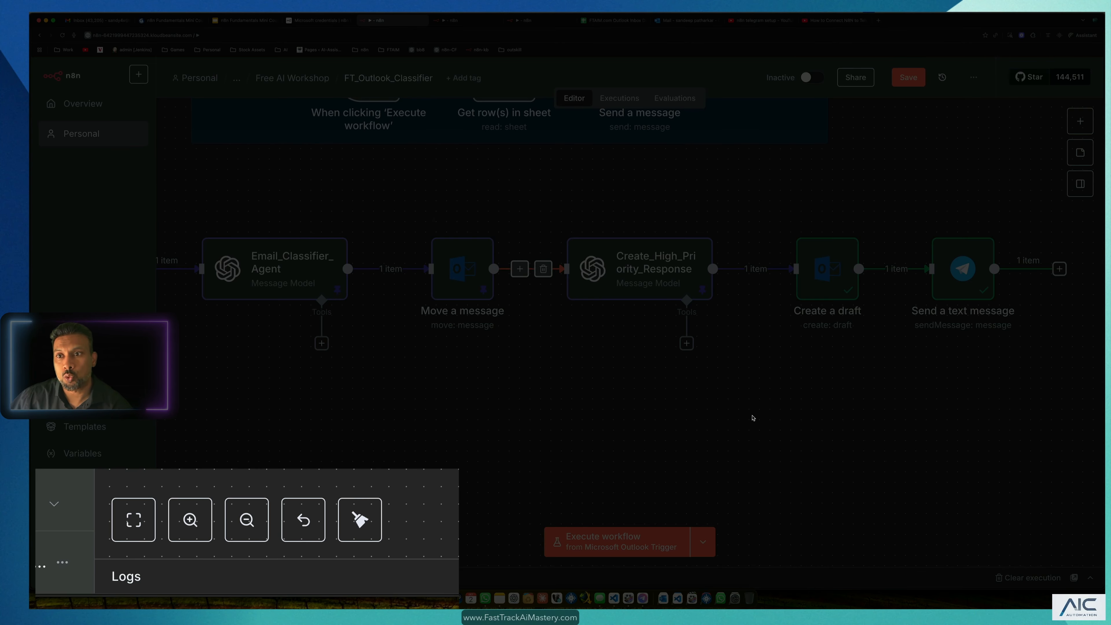
pyautogui.moveTo(966, 276); pyautogui.dragTo(977, 276)
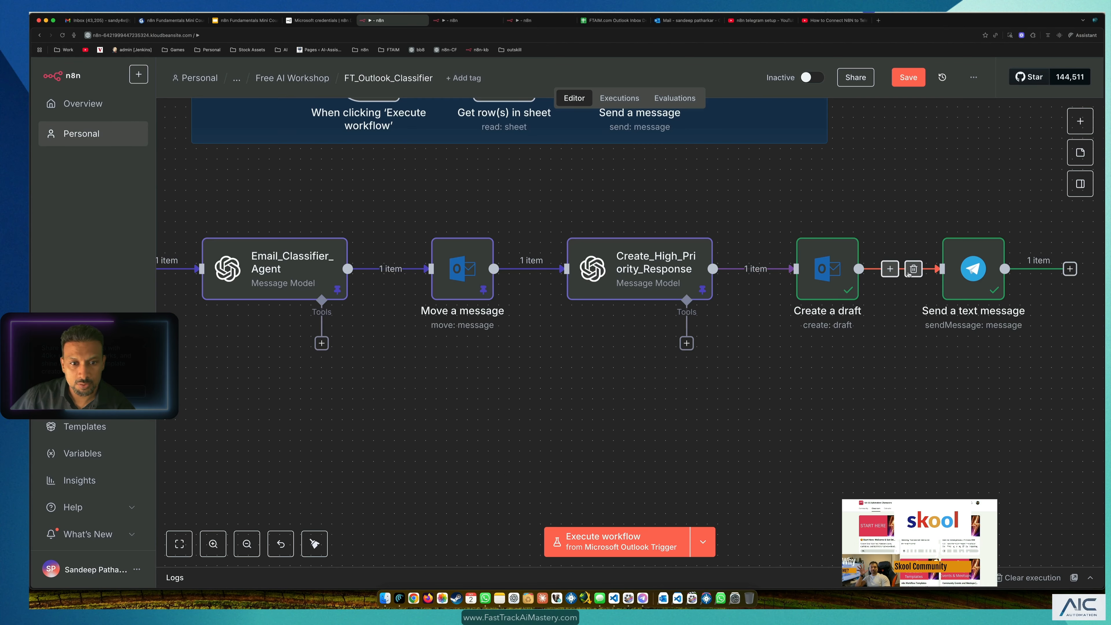
pyautogui.moveTo(766, 289)
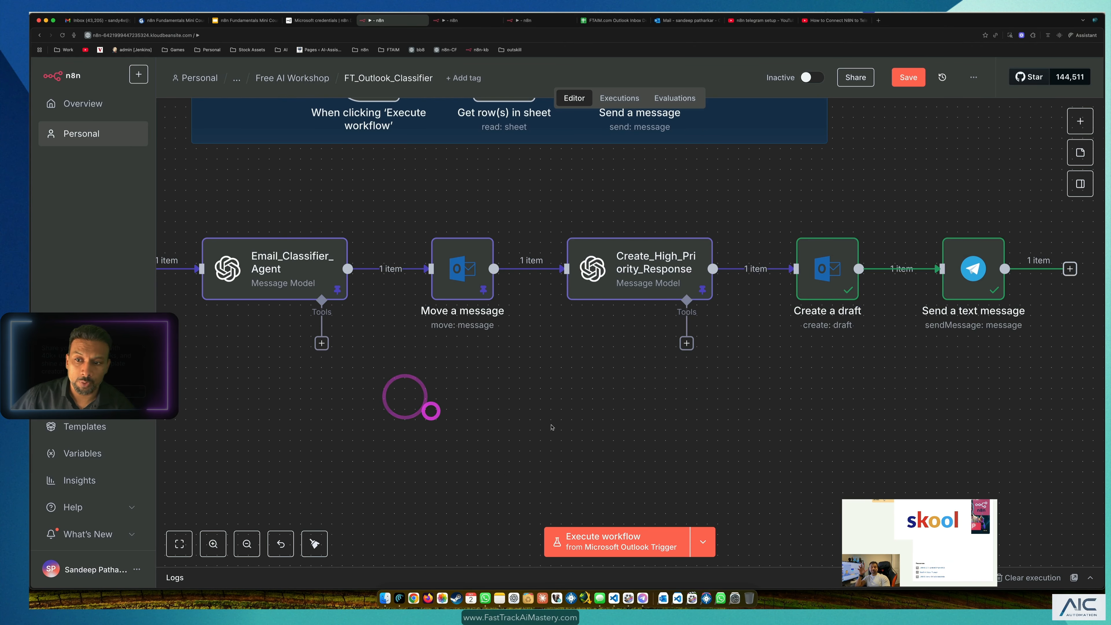
pyautogui.scroll(-3, 413, 407)
pyautogui.scroll(-1, 413, 407)
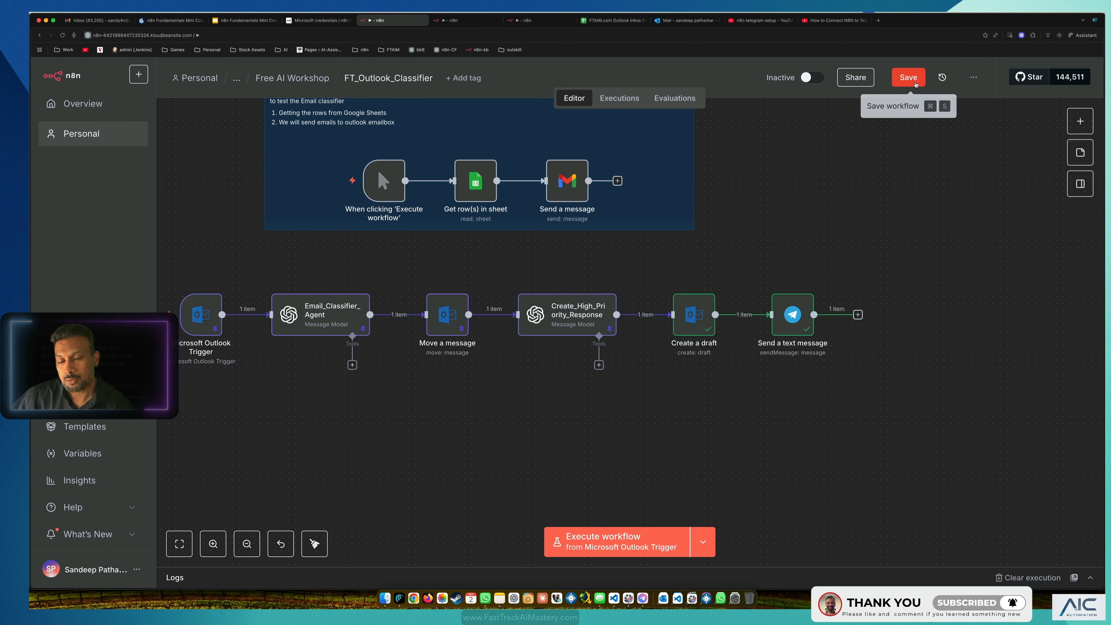
pyautogui.click(909, 78)
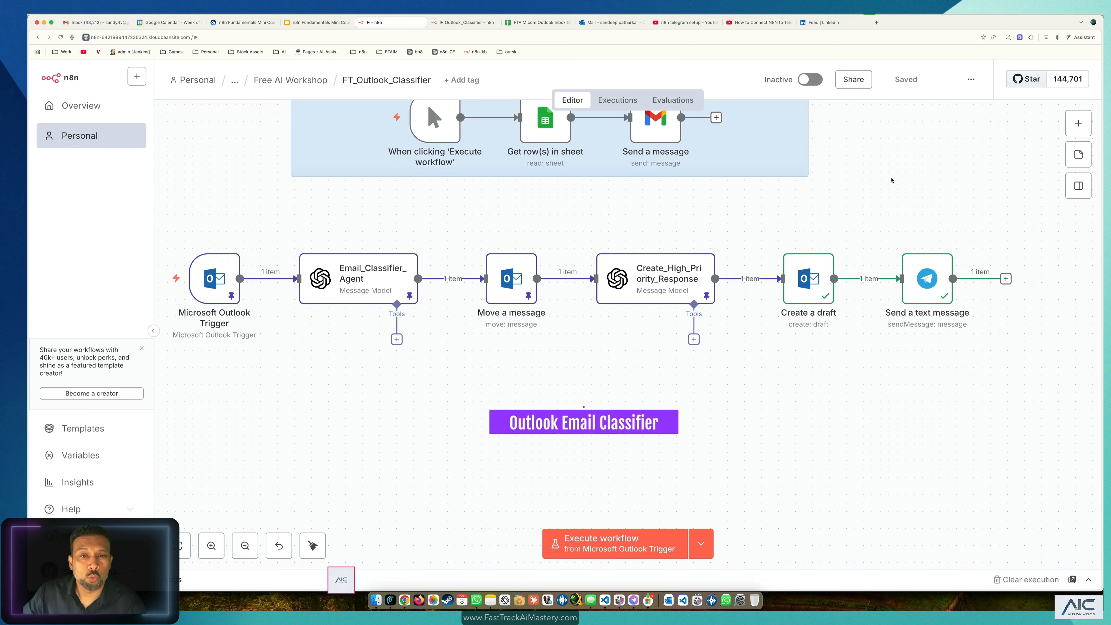
pyautogui.scroll(-2, 709, 328)
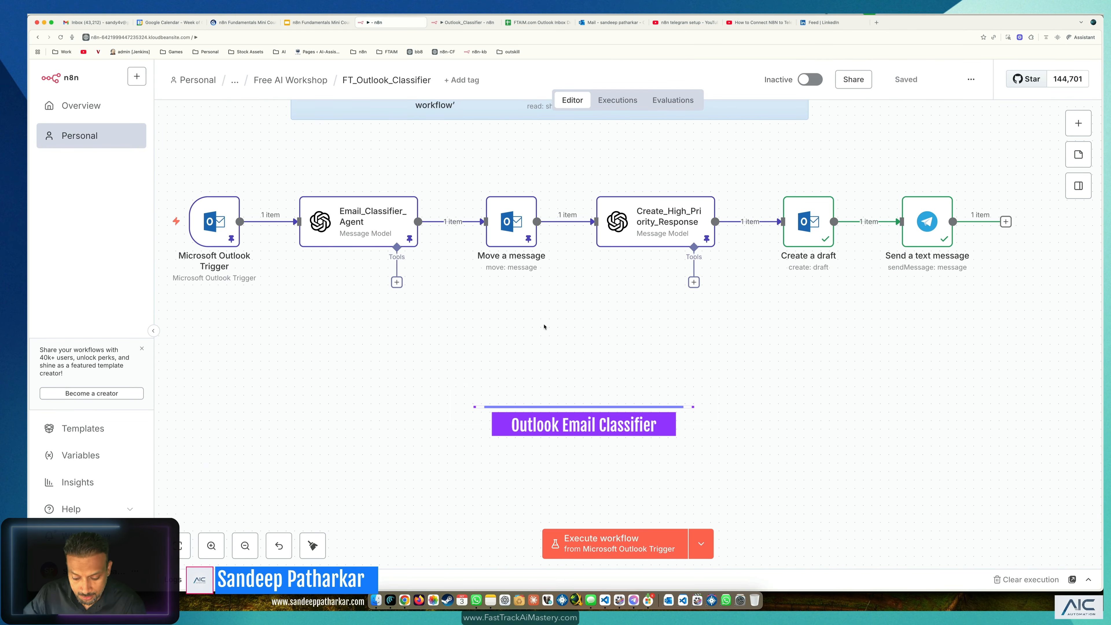
pyautogui.scroll(-2, 583, 318)
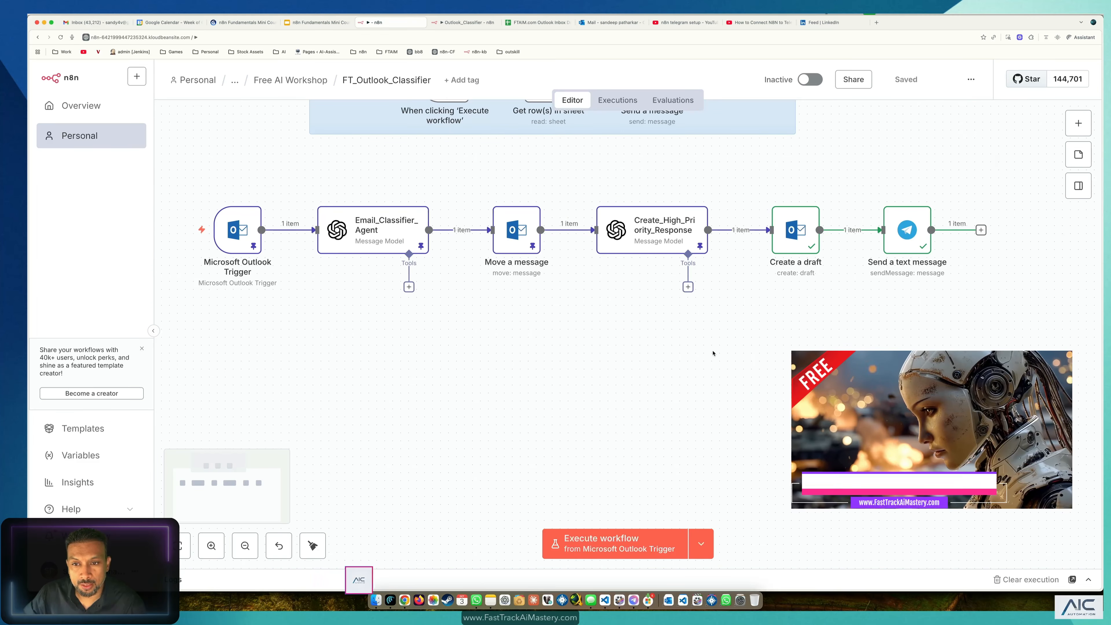
# Step: Paste the first Customer Support email row over Demo_Emails row 2, replacing the High Priority email
pyautogui.click(543, 22)
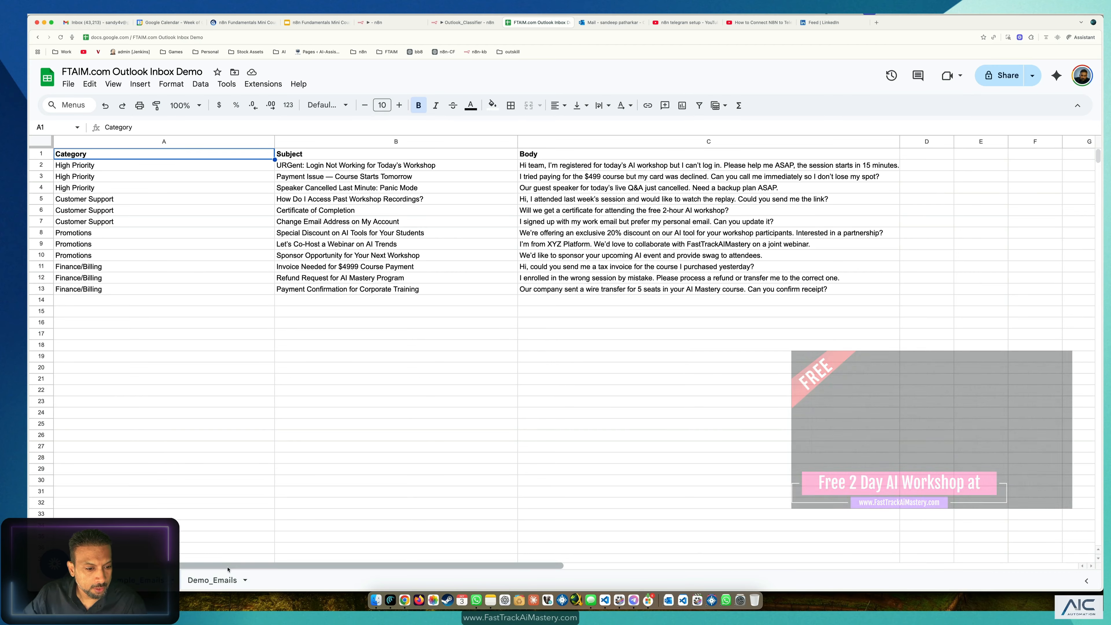
pyautogui.click(224, 579)
pyautogui.click(71, 166)
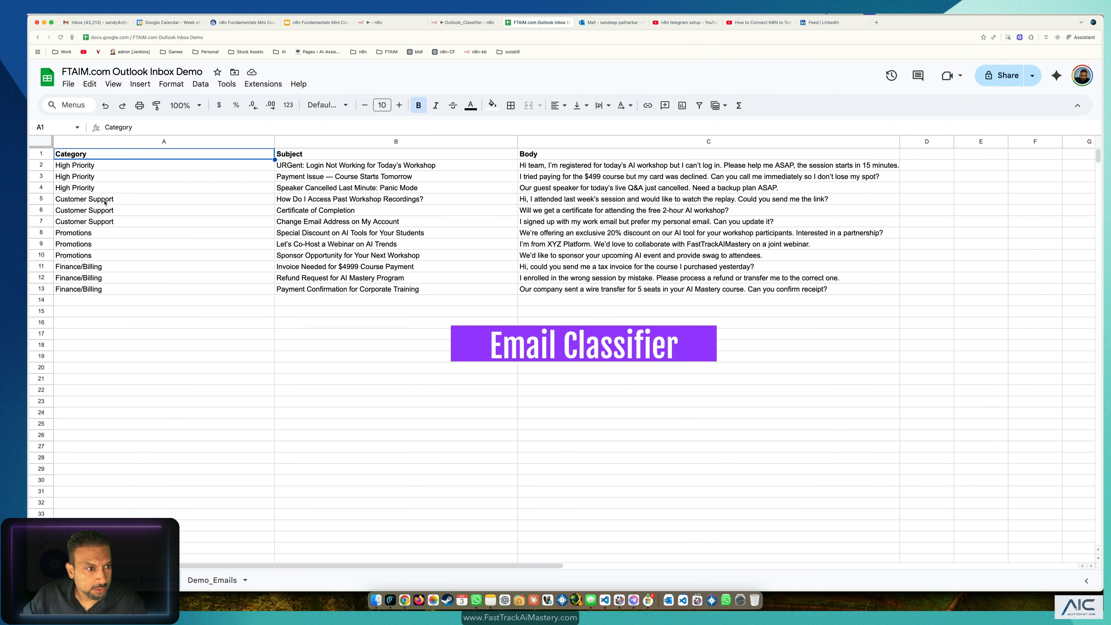
pyautogui.moveTo(105, 202); pyautogui.dragTo(538, 195)
pyautogui.press('super+c')
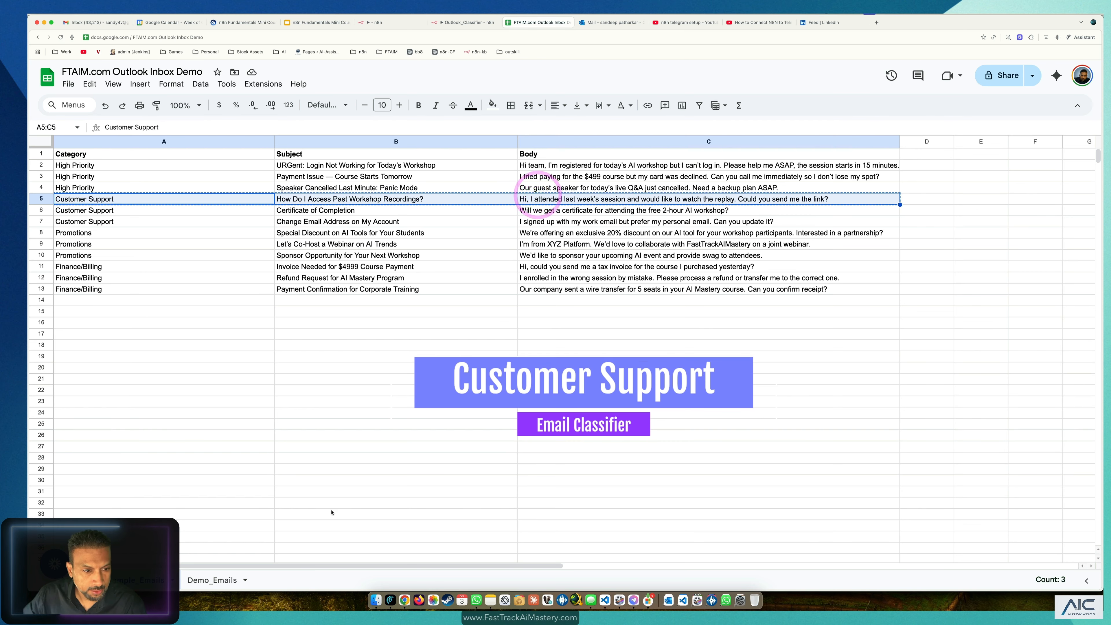
pyautogui.click(212, 580)
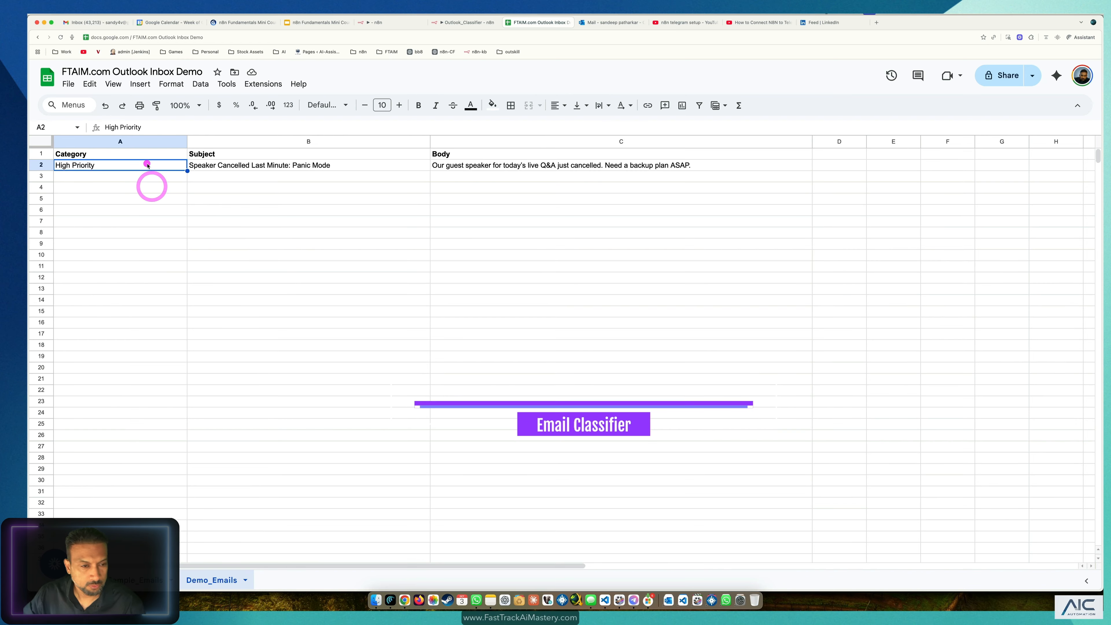
pyautogui.press('super+v')
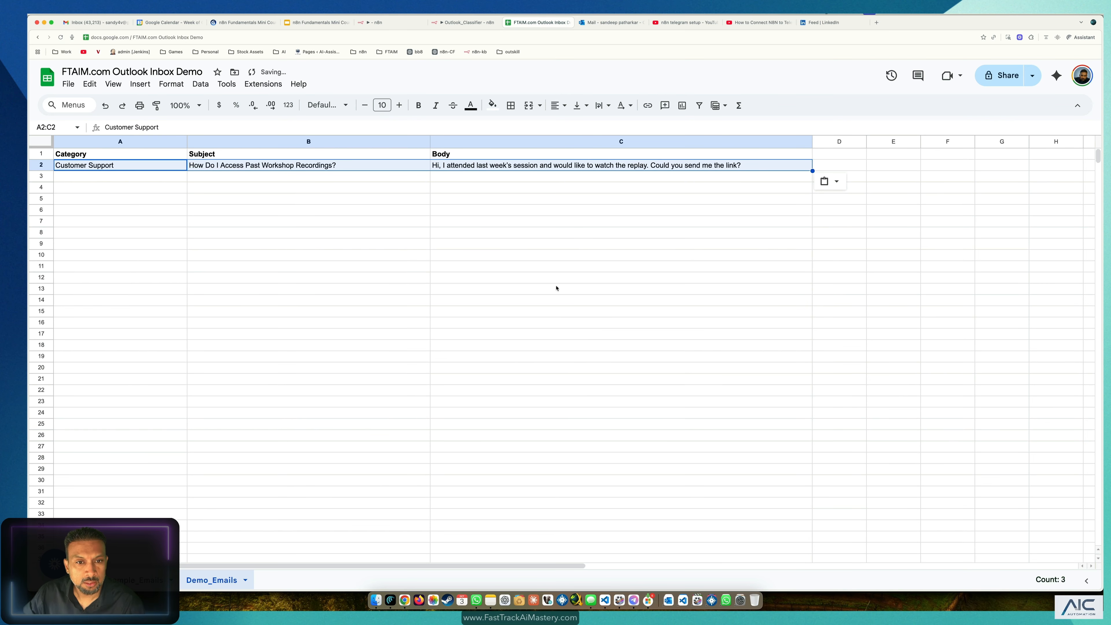
pyautogui.click(556, 288)
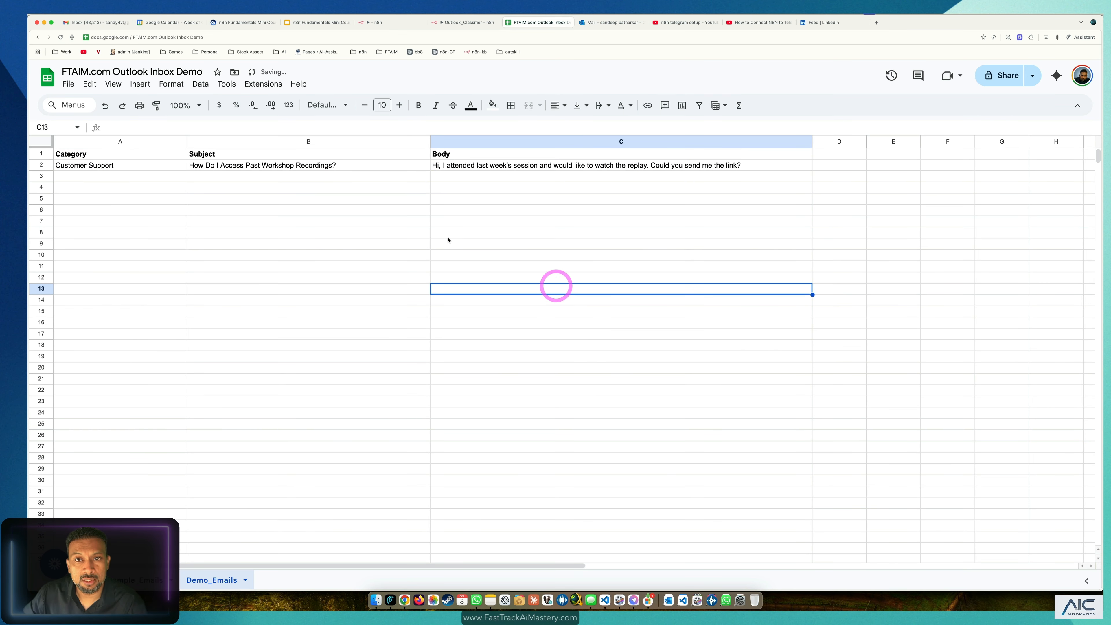
pyautogui.click(615, 23)
pyautogui.click(818, 22)
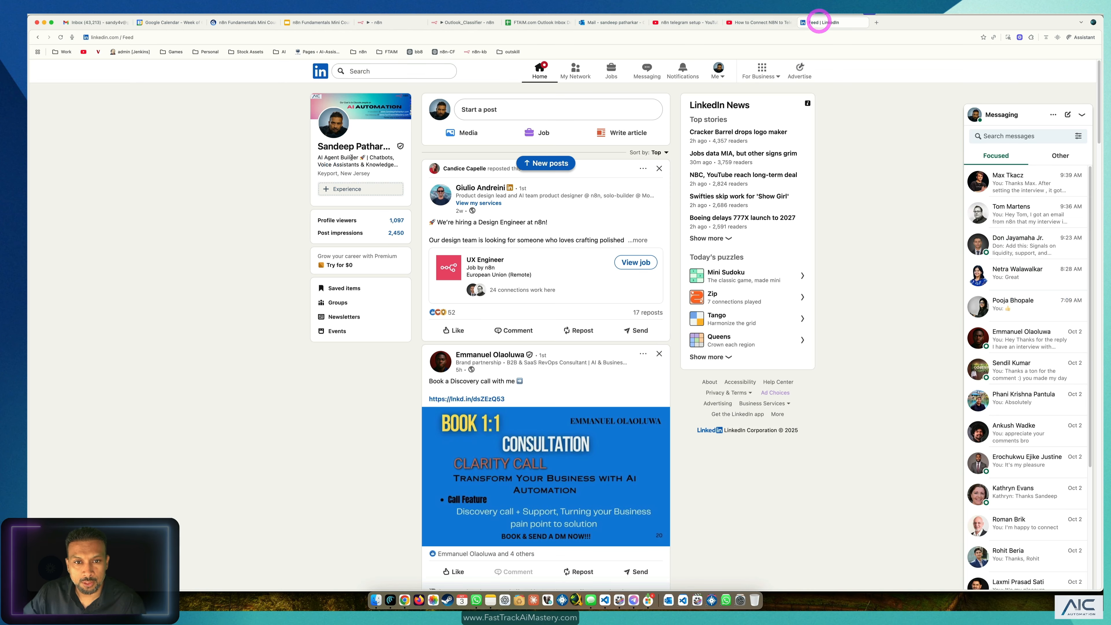
# Step: Paste only Move_To_Customer_Support into FT_Outlook_Classifier, then delete that lone node
pyautogui.click(459, 23)
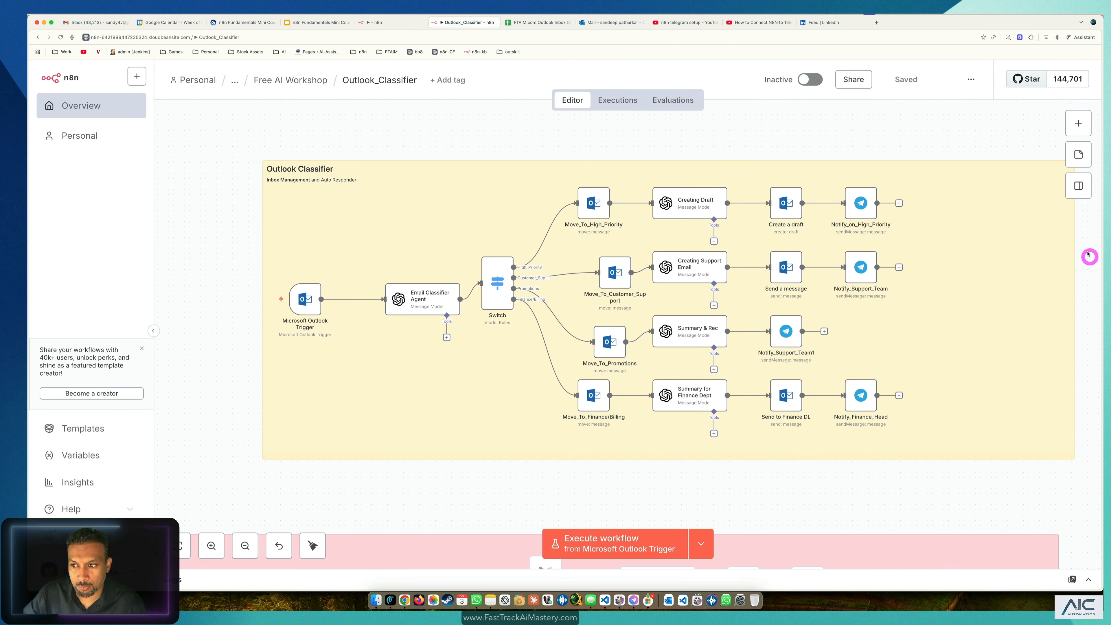
pyautogui.moveTo(1089, 254); pyautogui.dragTo(587, 299)
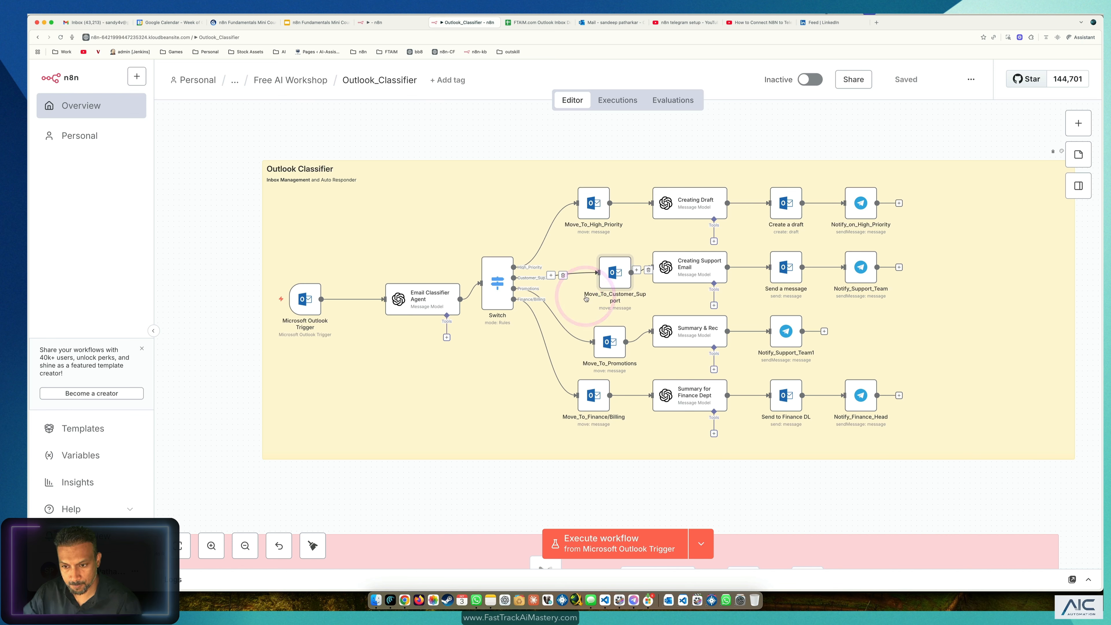
pyautogui.press('super+c')
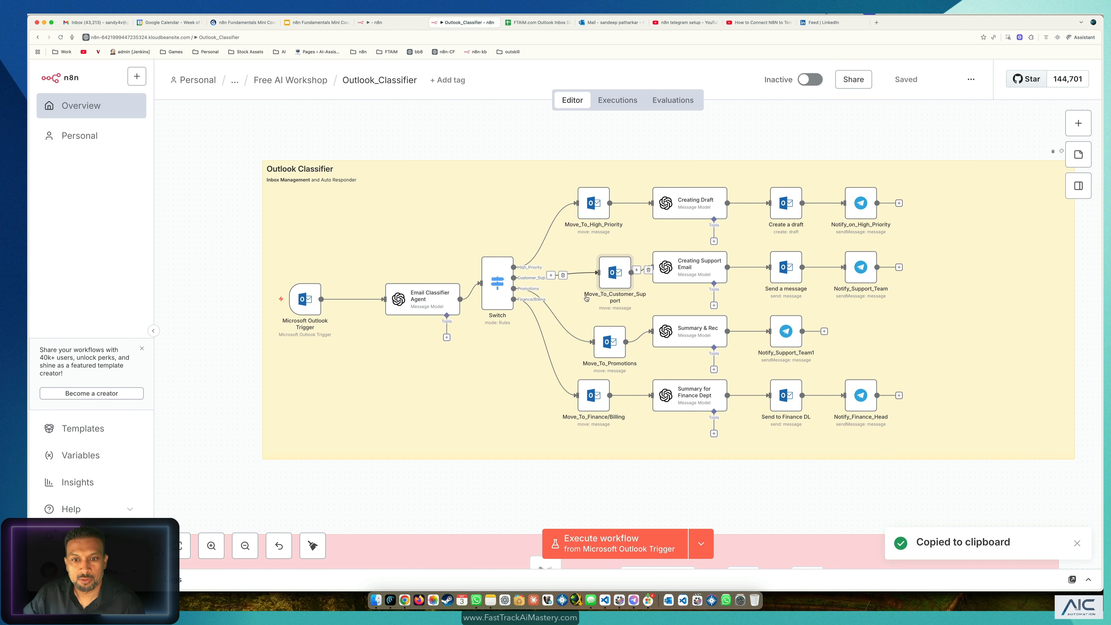
pyautogui.click(377, 25)
pyautogui.click(528, 267)
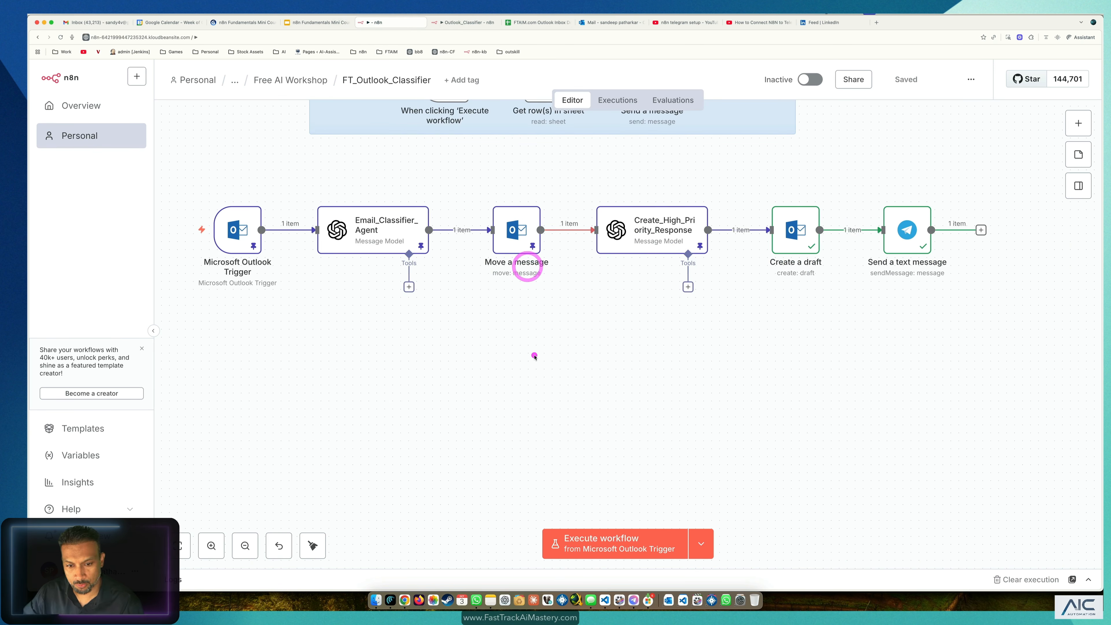
pyautogui.click(534, 355)
pyautogui.press('super+v')
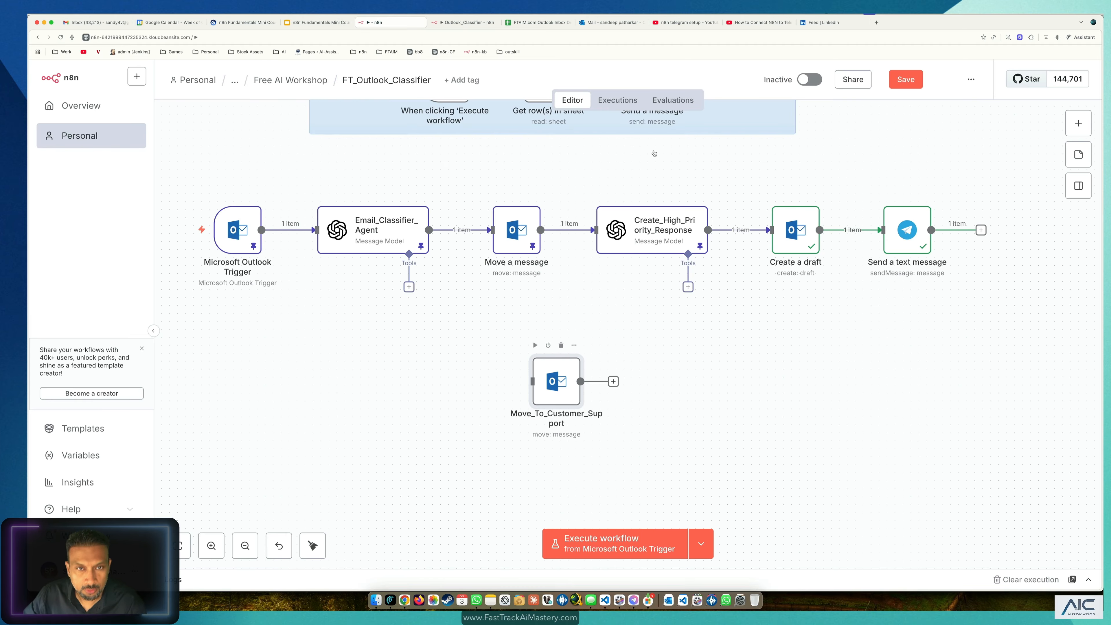
pyautogui.moveTo(638, 345); pyautogui.dragTo(509, 416)
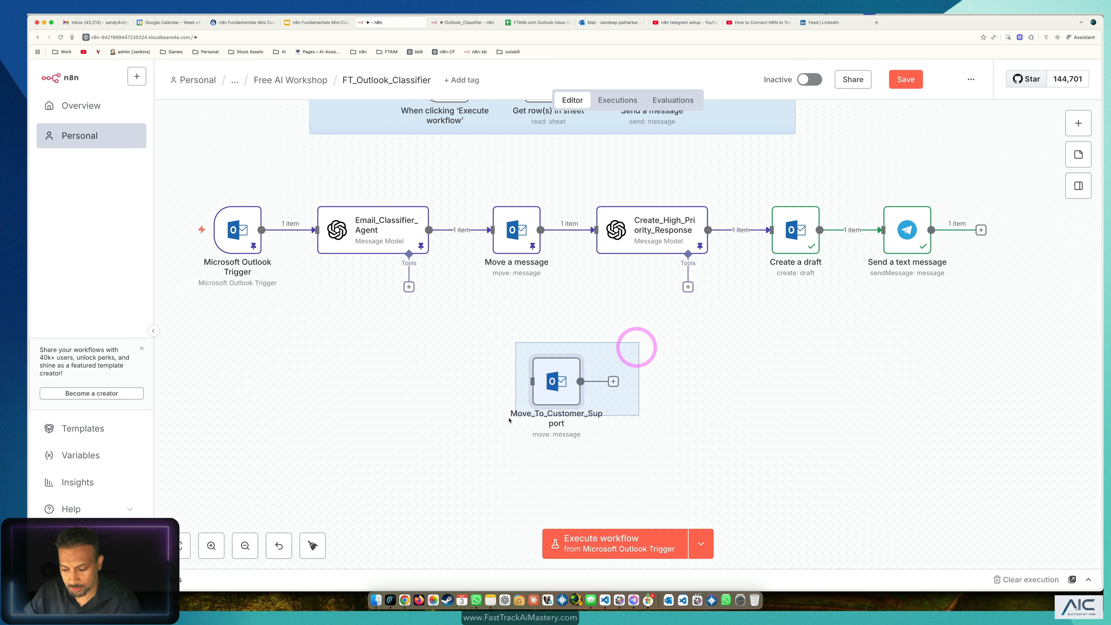
pyautogui.press('BackSpace')
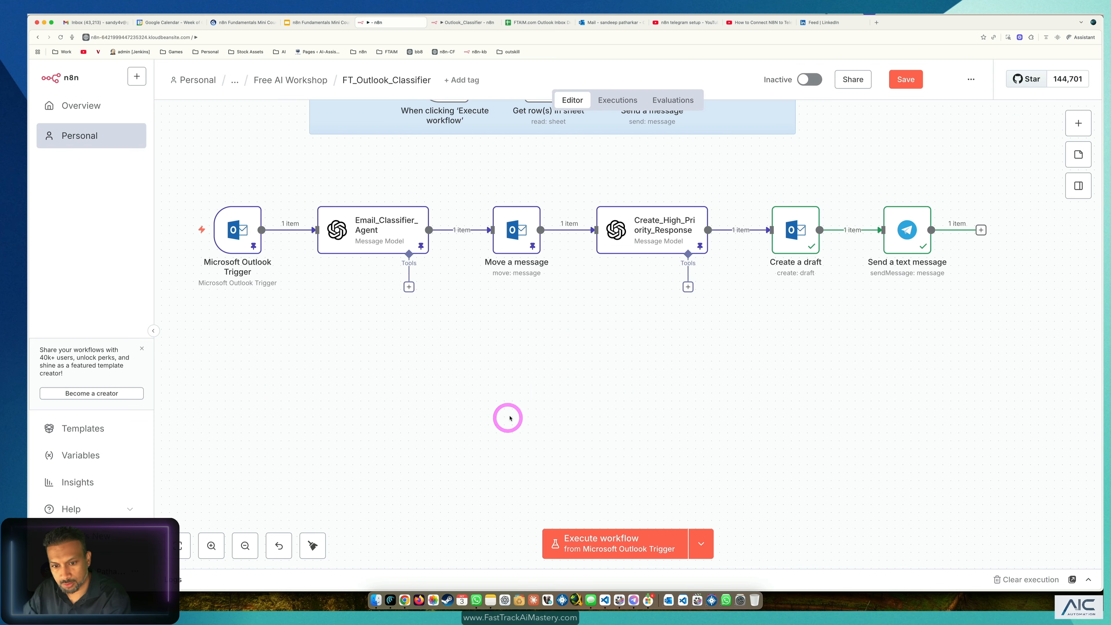
# Step: Narrow the Outlook Classifier sticky note and copy the whole four-node Customer Support branch
pyautogui.click(469, 24)
pyautogui.click(1035, 259)
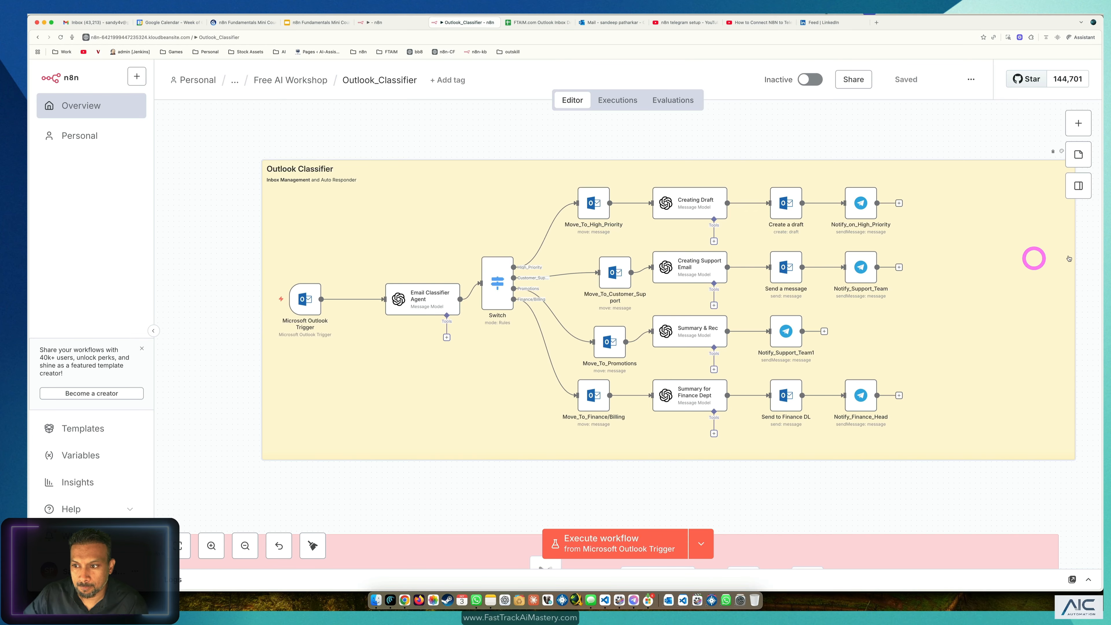
pyautogui.moveTo(1076, 258); pyautogui.dragTo(568, 308)
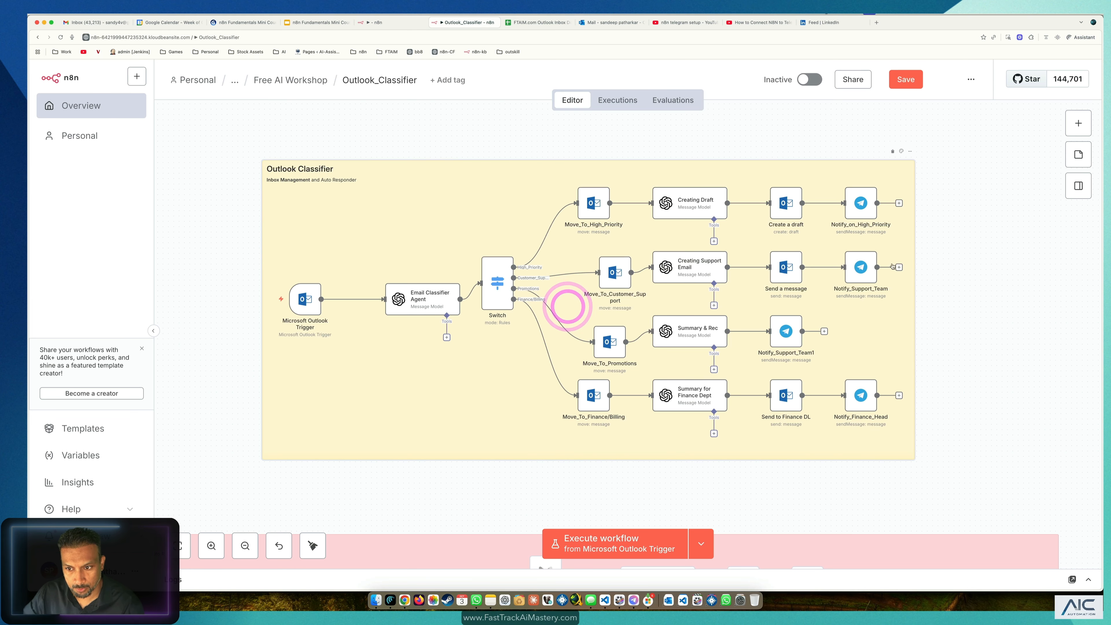
pyautogui.moveTo(957, 238); pyautogui.dragTo(550, 301)
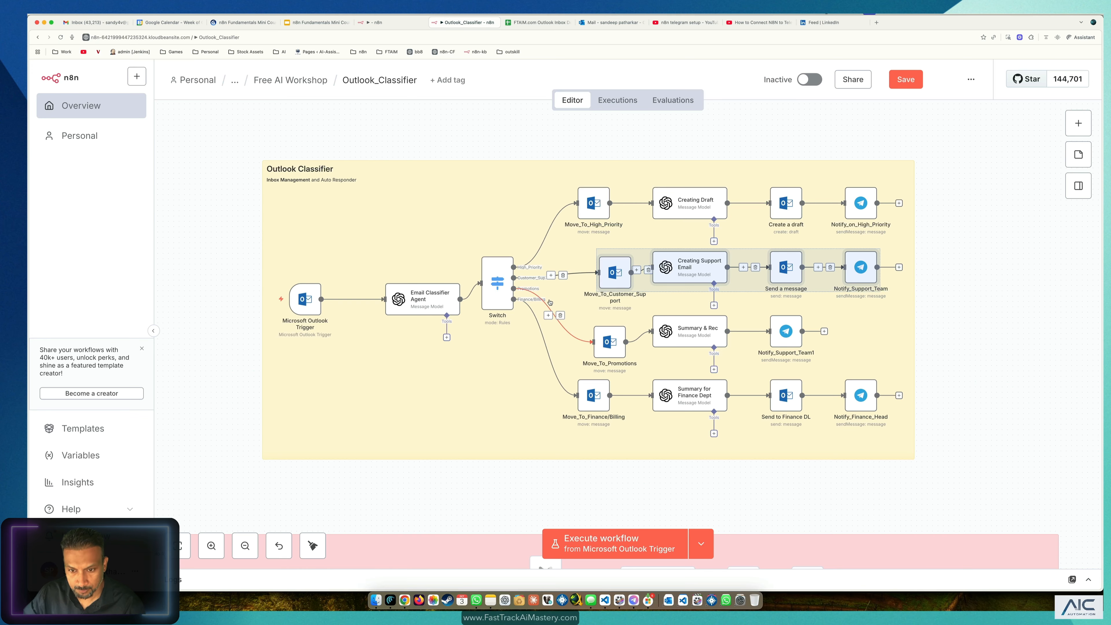
pyautogui.press('super+c')
# Step: Paste the Customer Support branch beneath the main chain, align it, and shift Move a message right
pyautogui.click(394, 22)
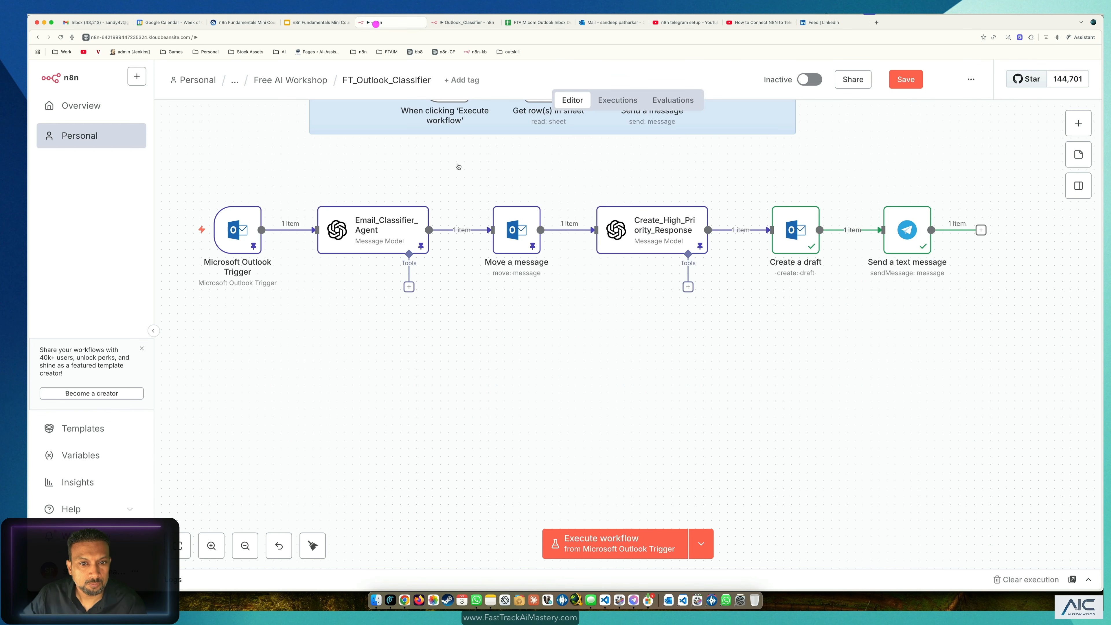
pyautogui.click(541, 331)
pyautogui.press('super+v')
pyautogui.moveTo(943, 304); pyautogui.dragTo(442, 455)
pyautogui.moveTo(576, 367); pyautogui.dragTo(631, 367)
pyautogui.click(600, 308)
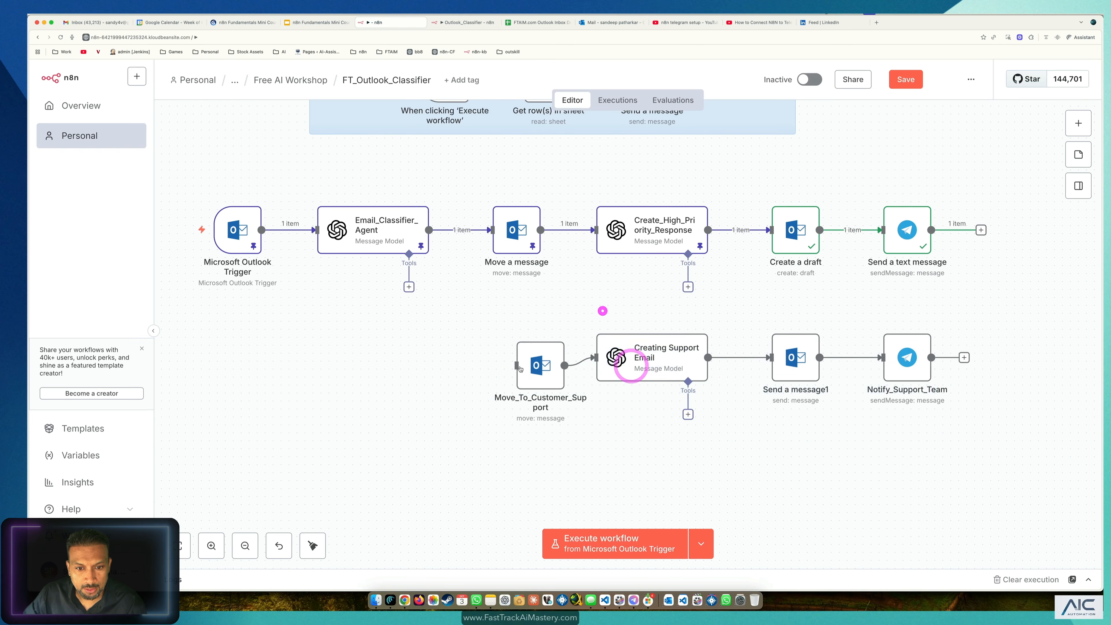
pyautogui.moveTo(541, 366); pyautogui.dragTo(532, 357)
pyautogui.moveTo(519, 224); pyautogui.dragTo(543, 224)
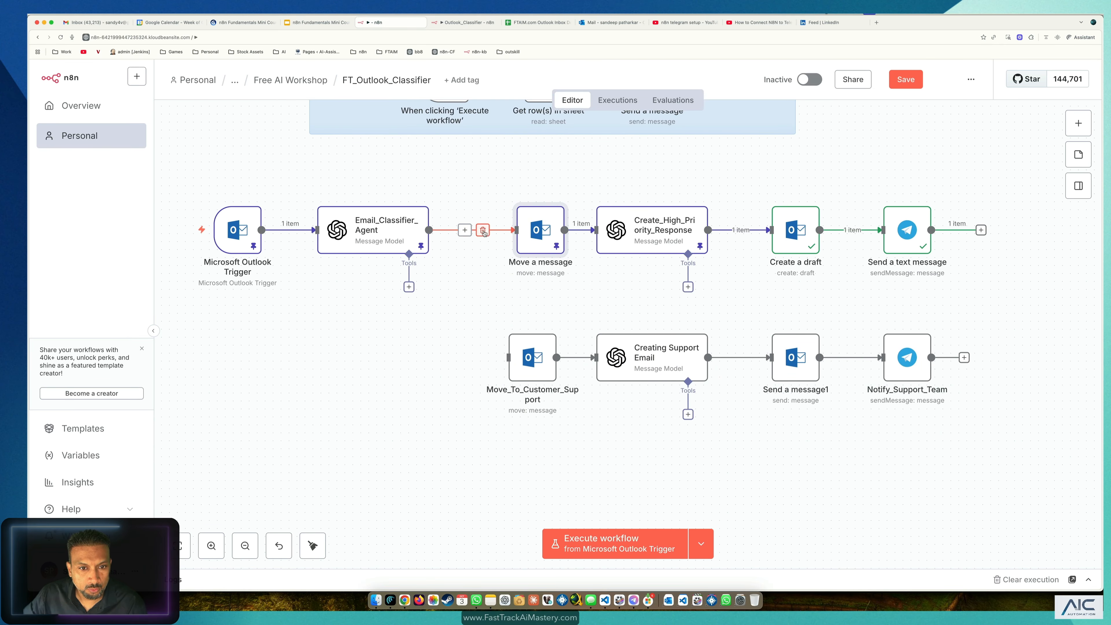
# Step: Insert a Switch node between Email_Classifier_Agent and Move a message, then view its Routing Rules
pyautogui.click(466, 230)
pyautogui.click(983, 157)
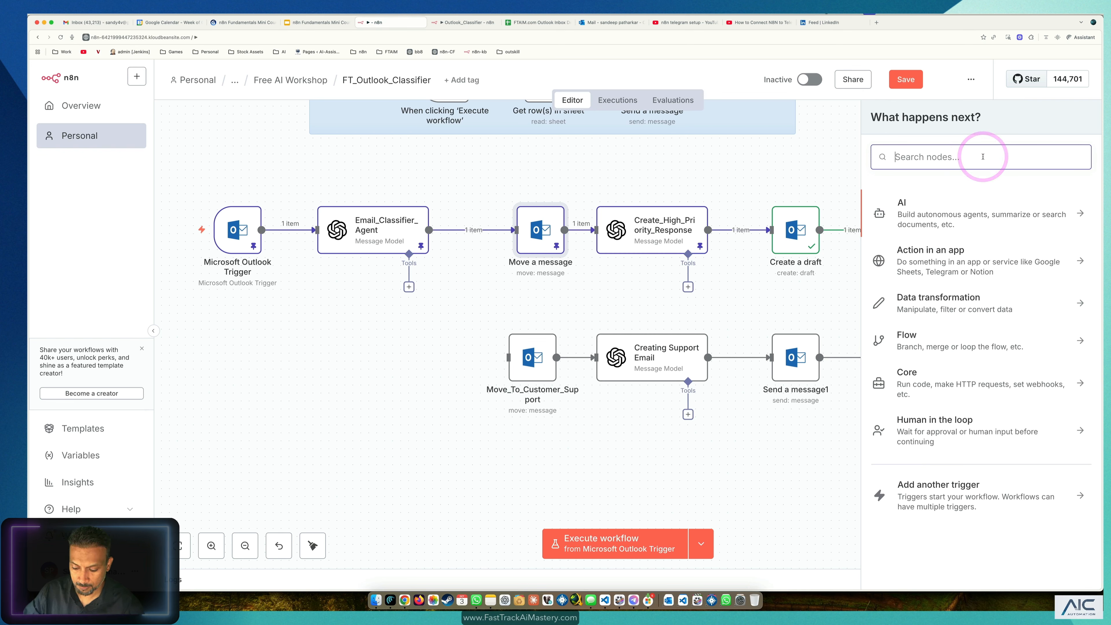
pyautogui.write('swit')
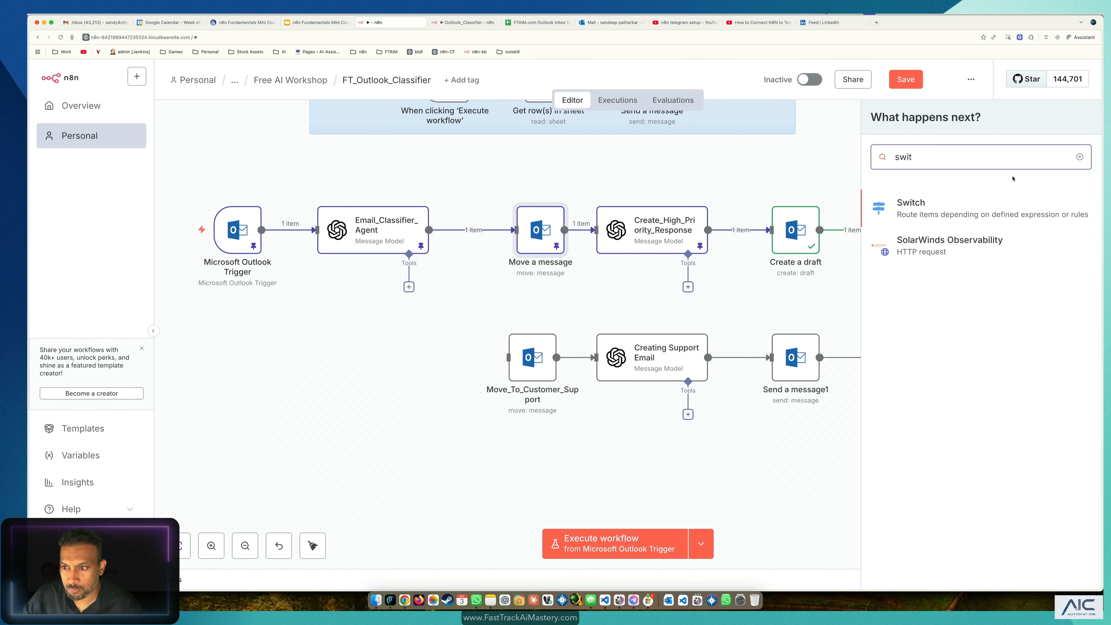
pyautogui.click(1003, 212)
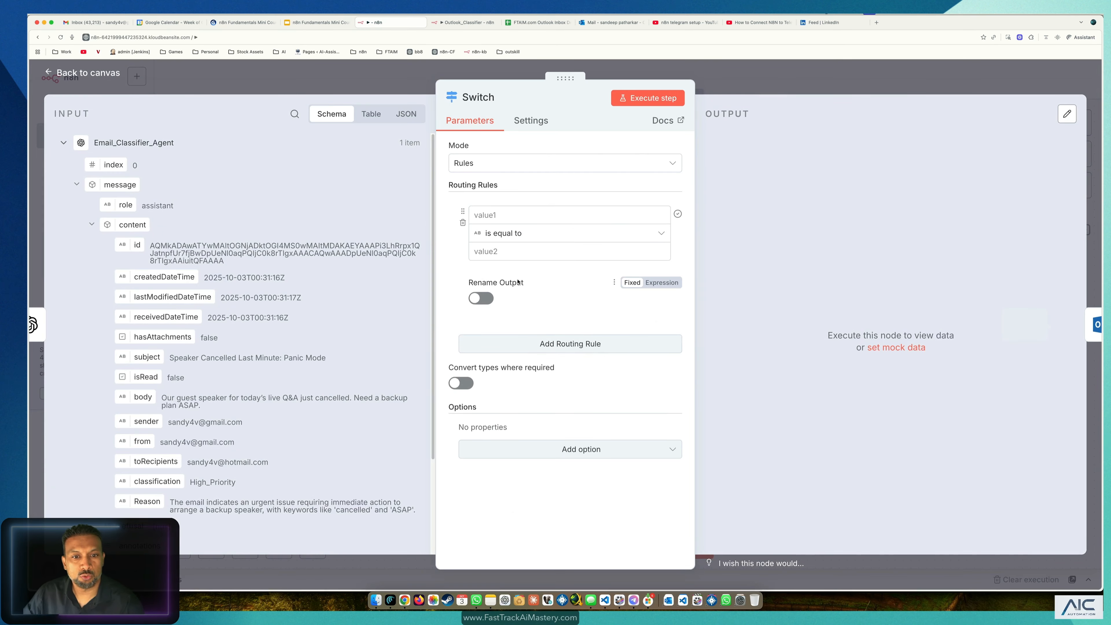
pyautogui.click(236, 89)
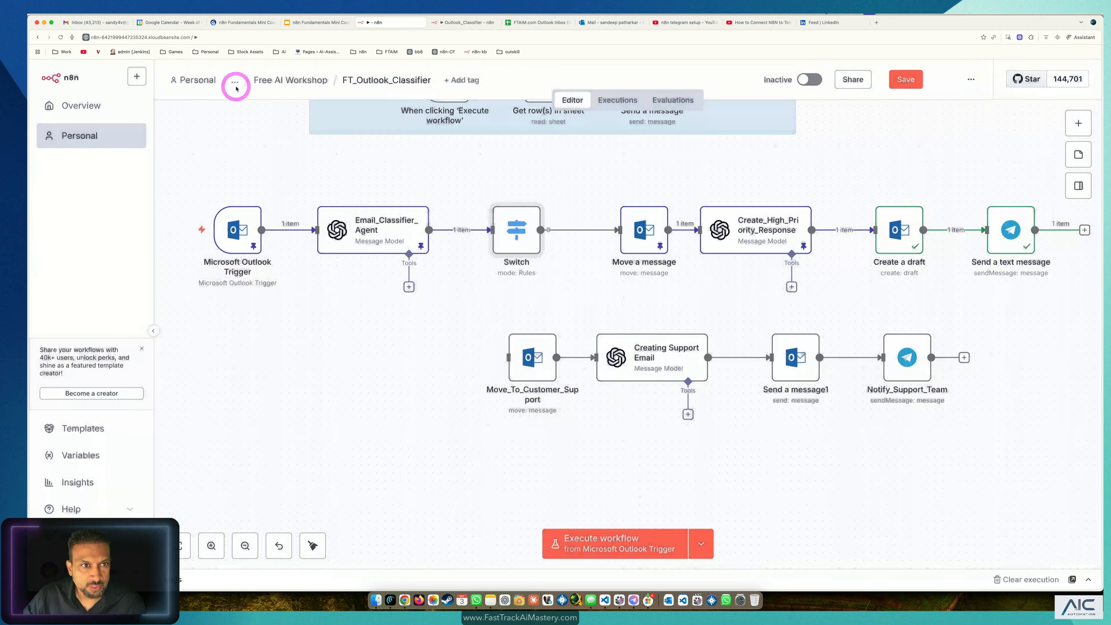
pyautogui.doubleClick(515, 232)
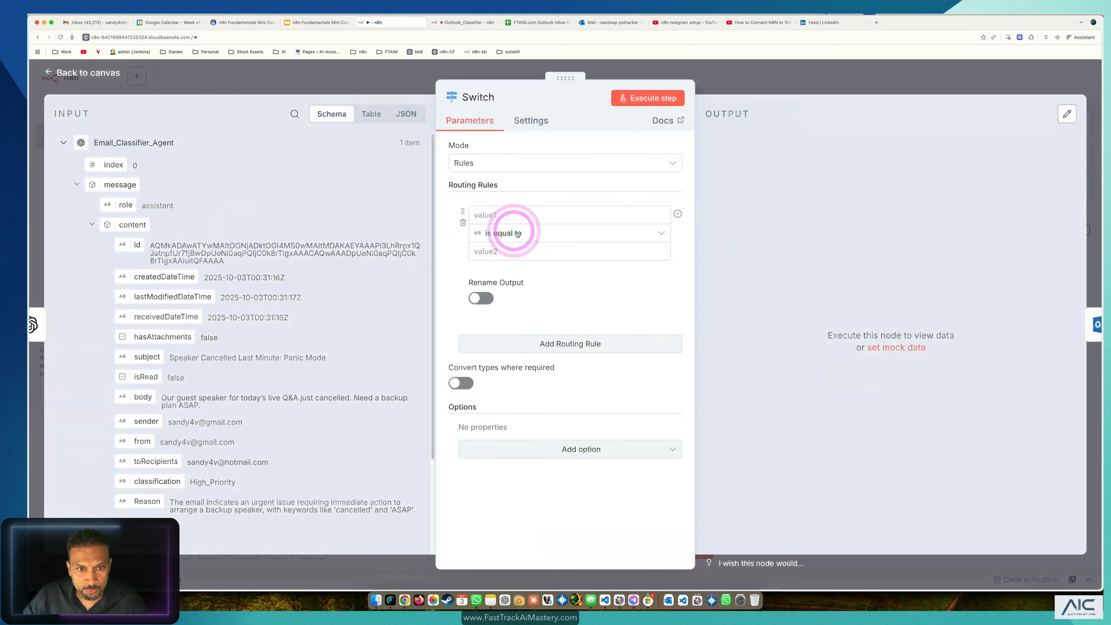
pyautogui.moveTo(505, 186); pyautogui.dragTo(446, 186)
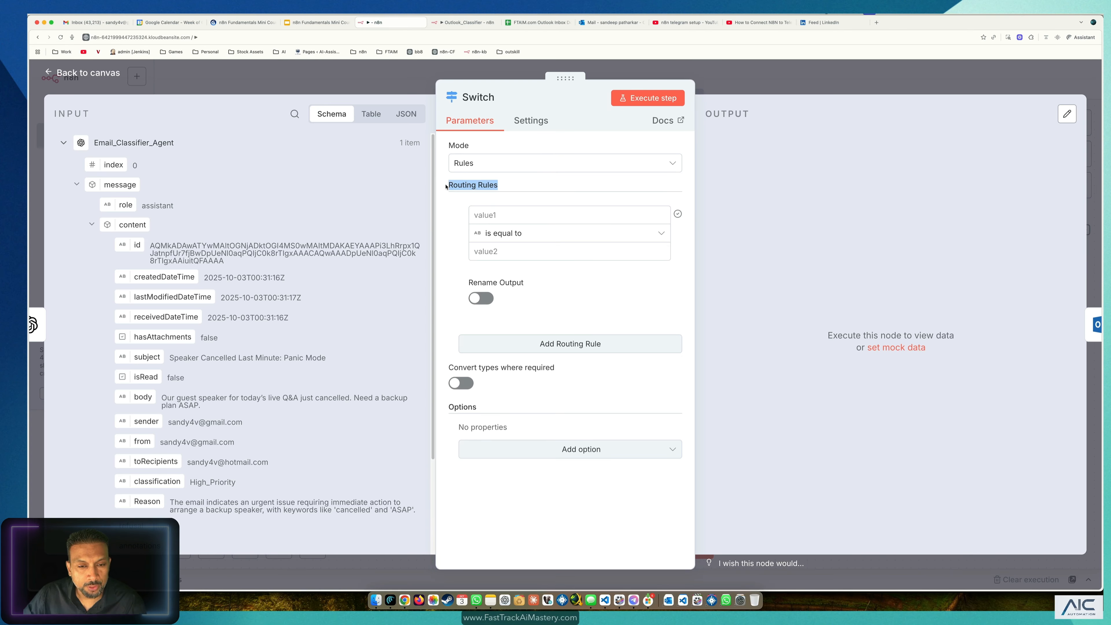
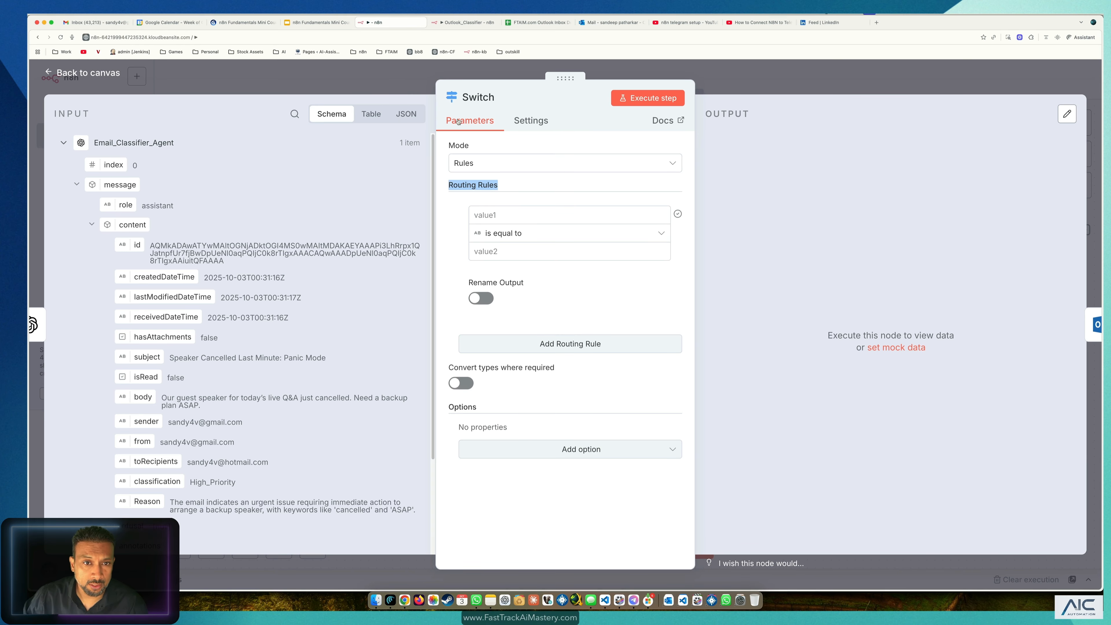
# Step: Rename the Switch node between the classifier and Move a message to 'Routing'
pyautogui.click(487, 100)
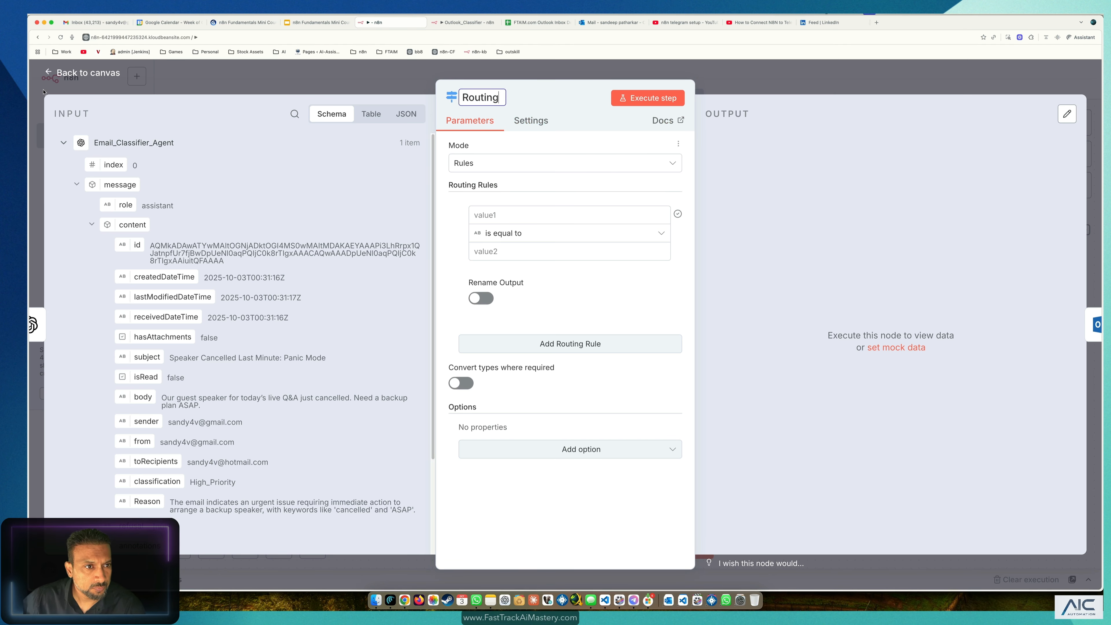
pyautogui.click(219, 75)
pyautogui.click(593, 294)
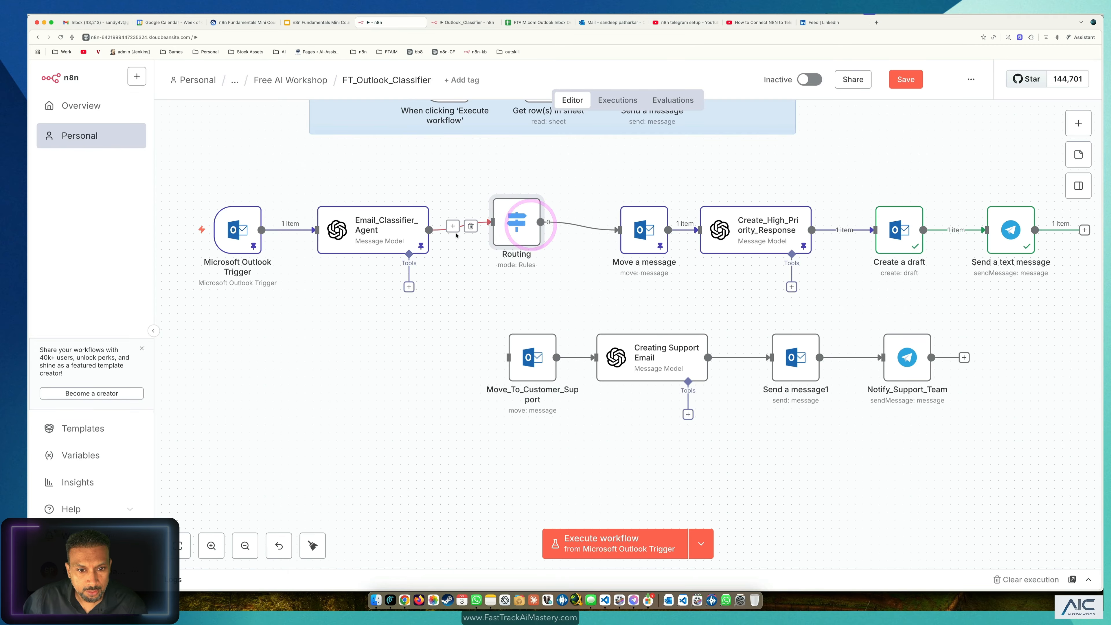
# Step: Shift Routing slightly left and move the four lower-row nodes to the right
pyautogui.moveTo(515, 243); pyautogui.dragTo(491, 245)
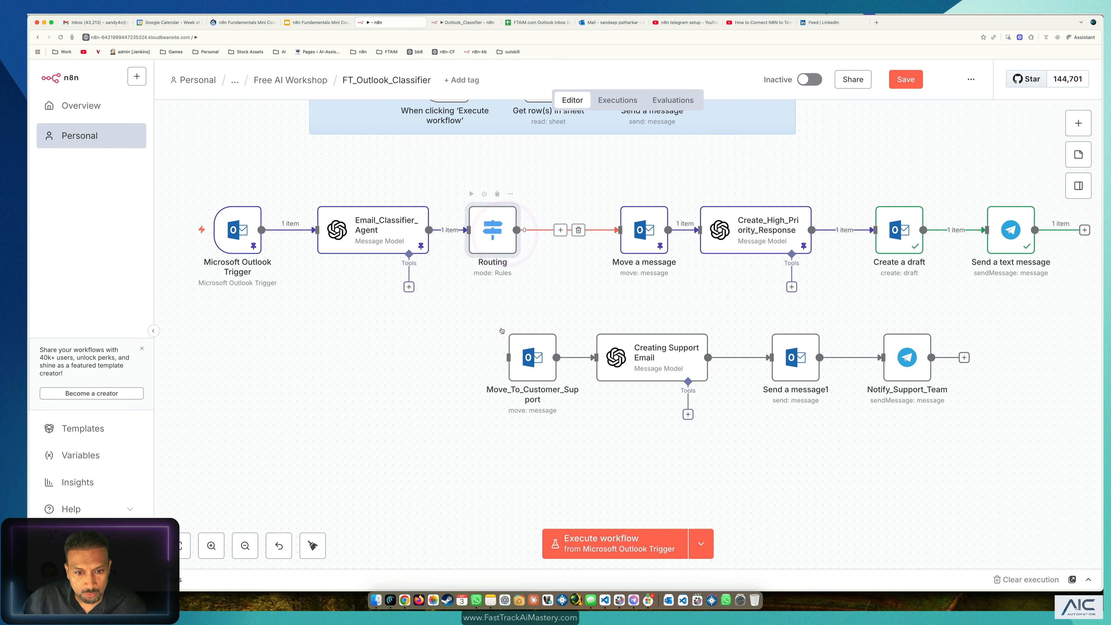
pyautogui.click(505, 351)
pyautogui.moveTo(1001, 315); pyautogui.dragTo(485, 409)
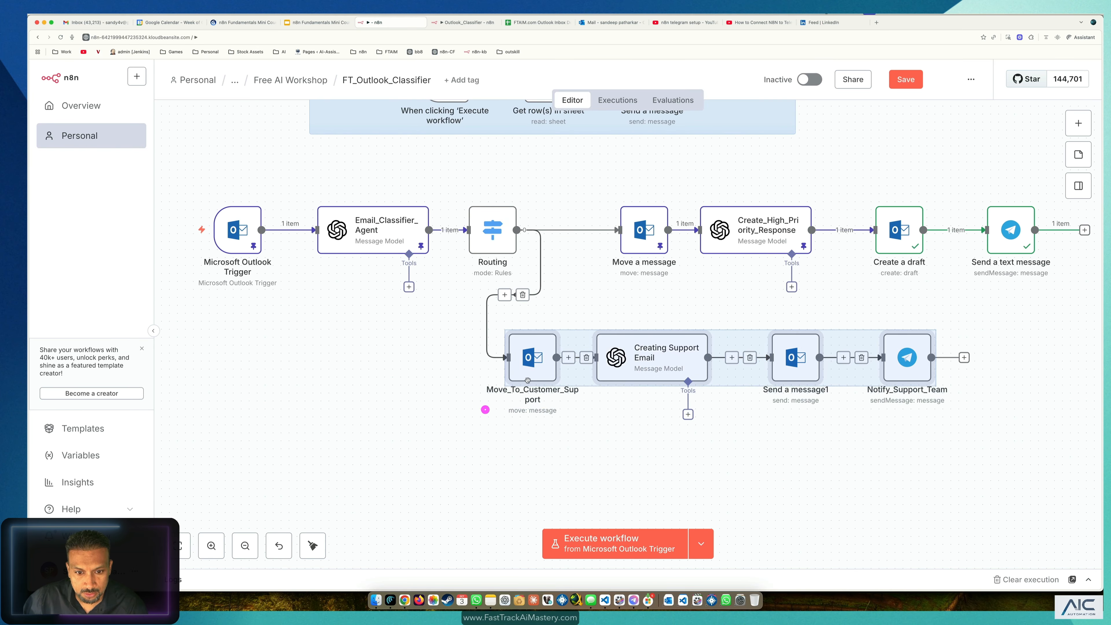
pyautogui.moveTo(533, 362); pyautogui.dragTo(638, 352)
# Step: Rename 'Move a message' to 'Move to High Priority' and glance at Move_To_Customer_Support
pyautogui.moveTo(647, 306)
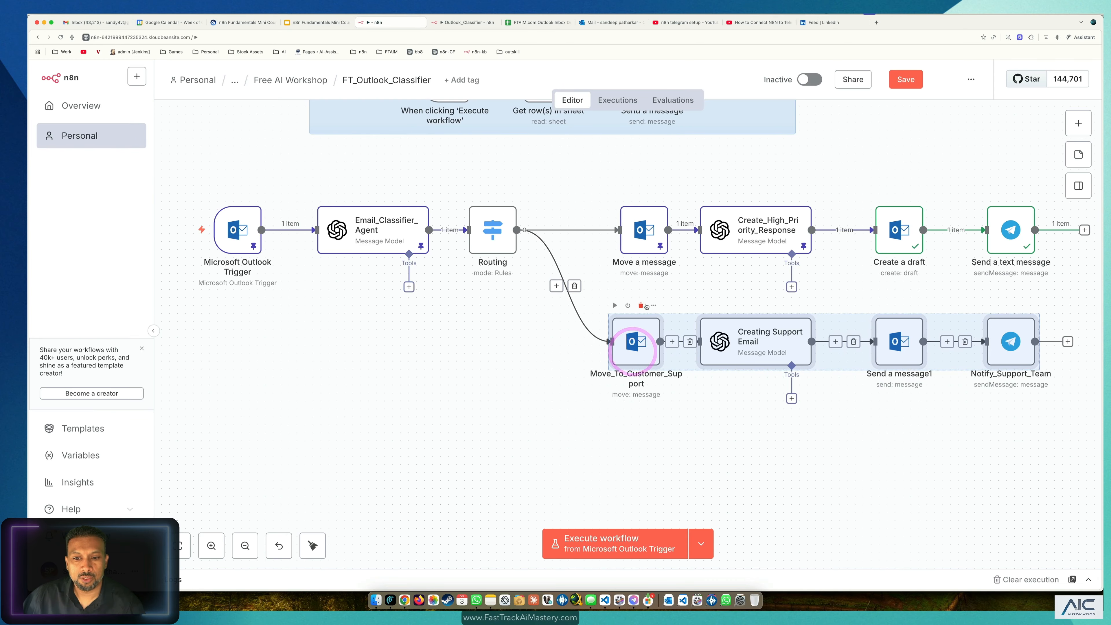
pyautogui.doubleClick(634, 245)
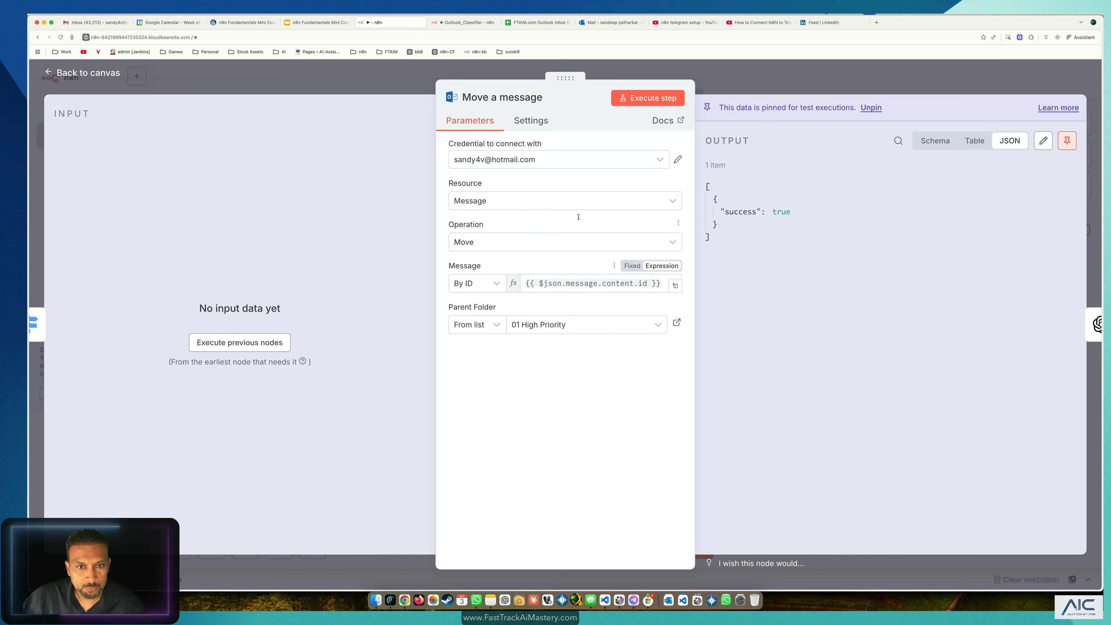
pyautogui.moveTo(493, 97); pyautogui.dragTo(571, 103)
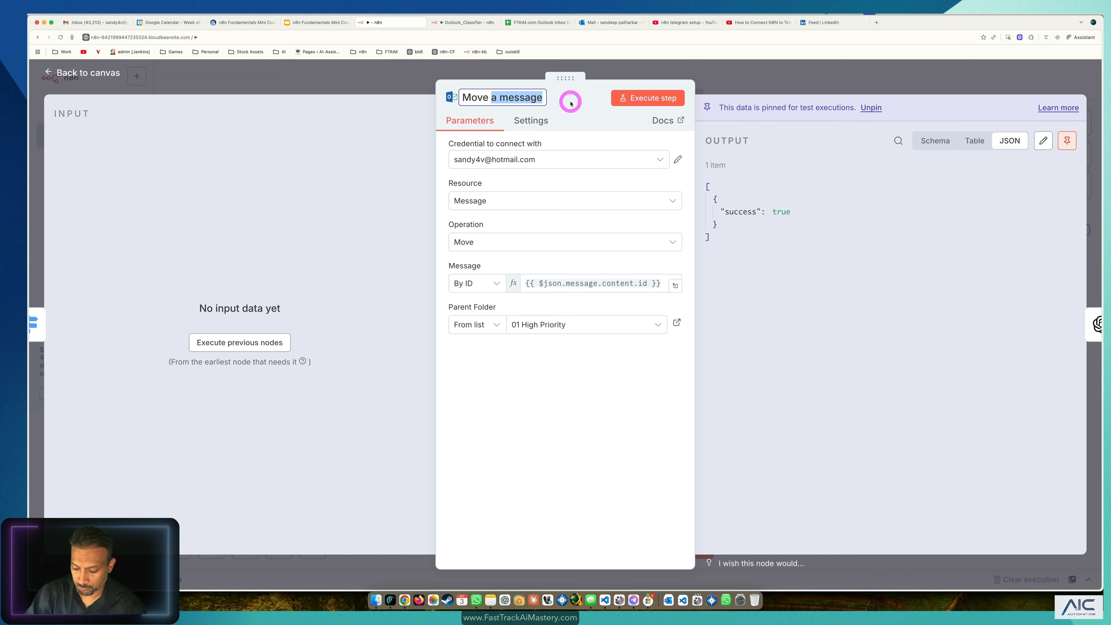
pyautogui.write('to')
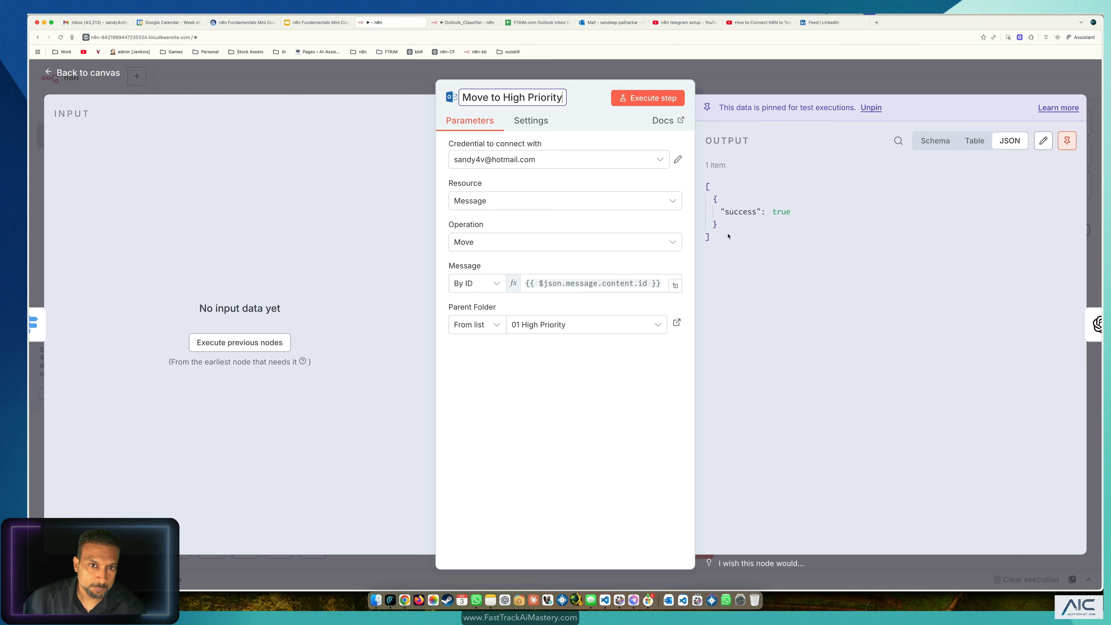
pyautogui.click(582, 71)
pyautogui.doubleClick(637, 335)
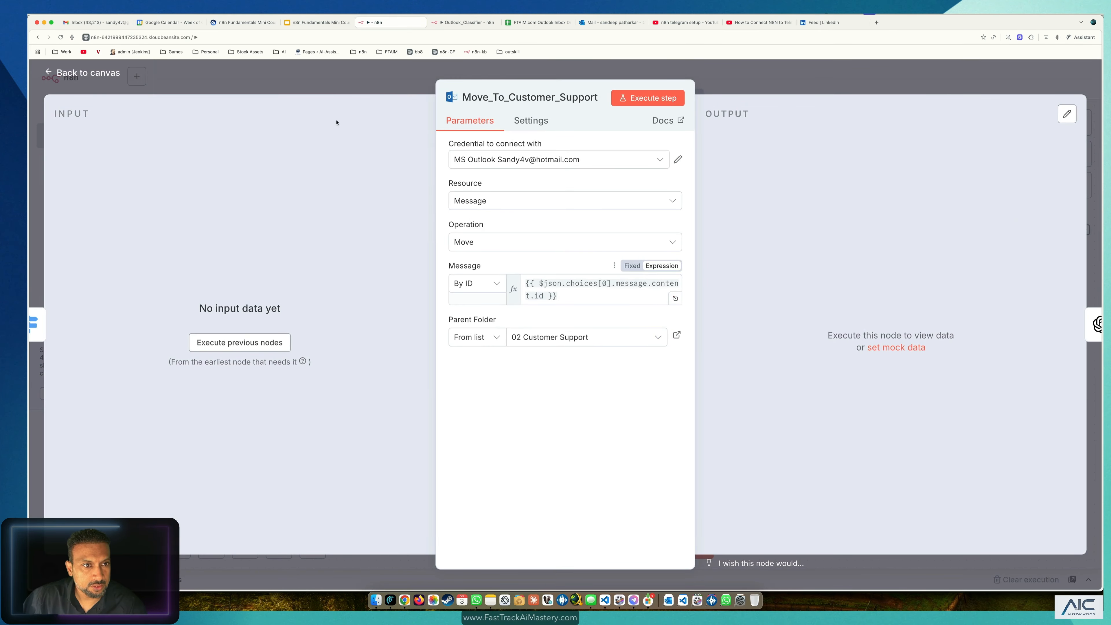
pyautogui.click(331, 83)
# Step: Execute the Routing step on its own and reopen its Rules settings
pyautogui.click(485, 245)
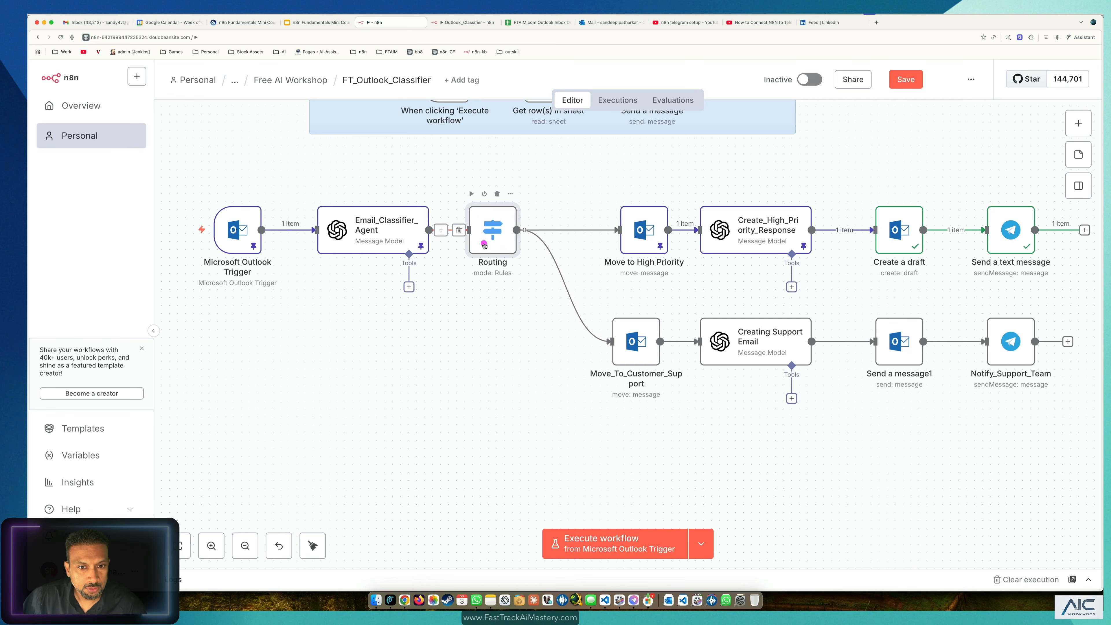
pyautogui.click(471, 194)
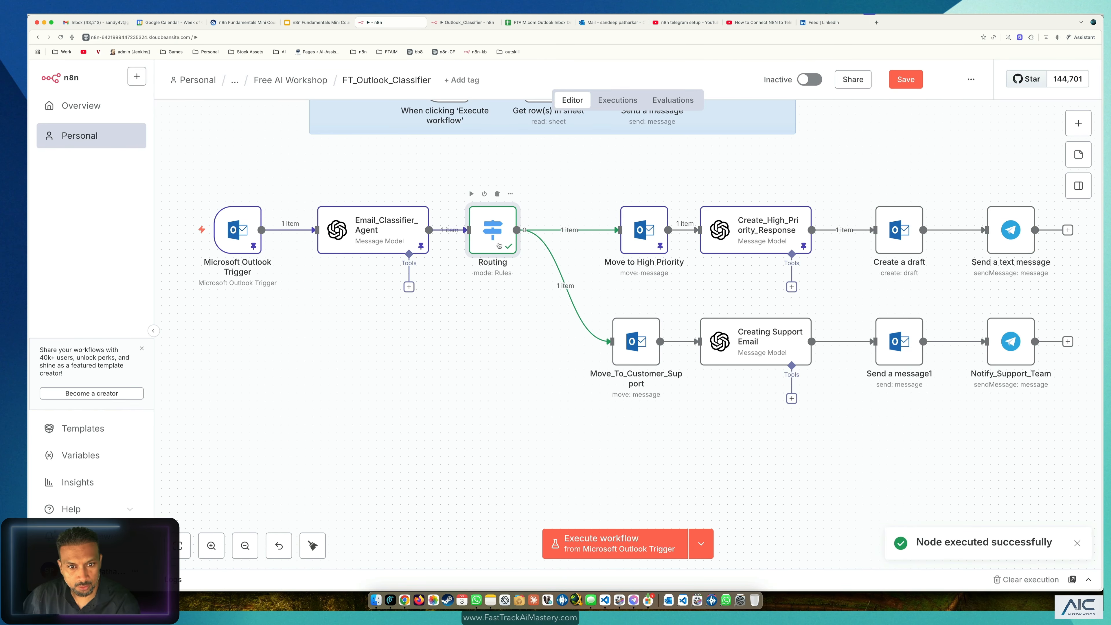
pyautogui.doubleClick(498, 245)
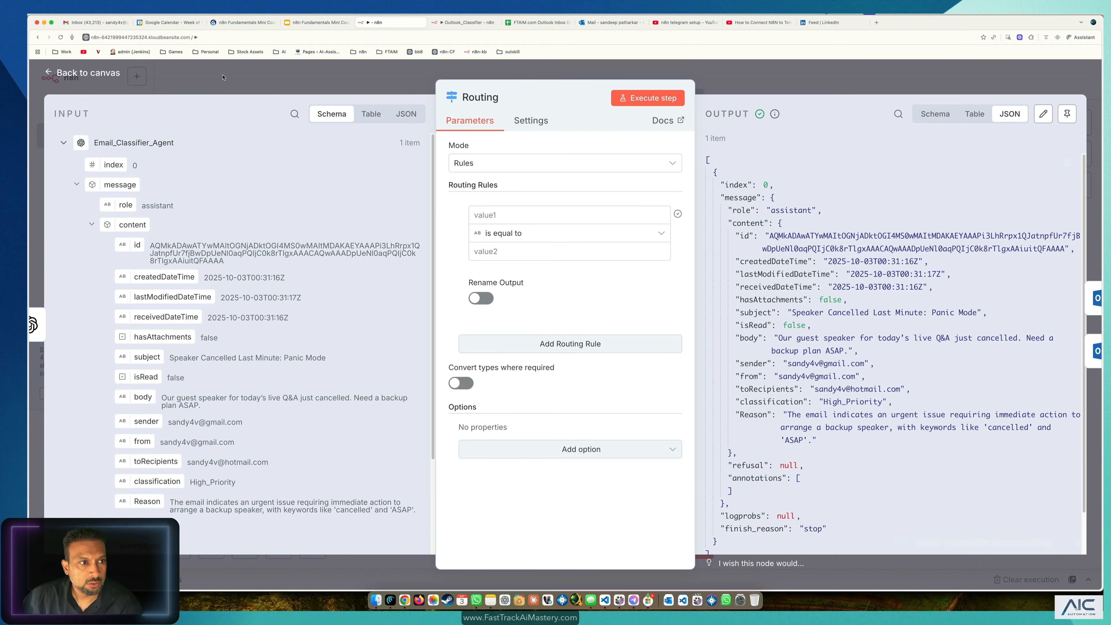
pyautogui.click(657, 98)
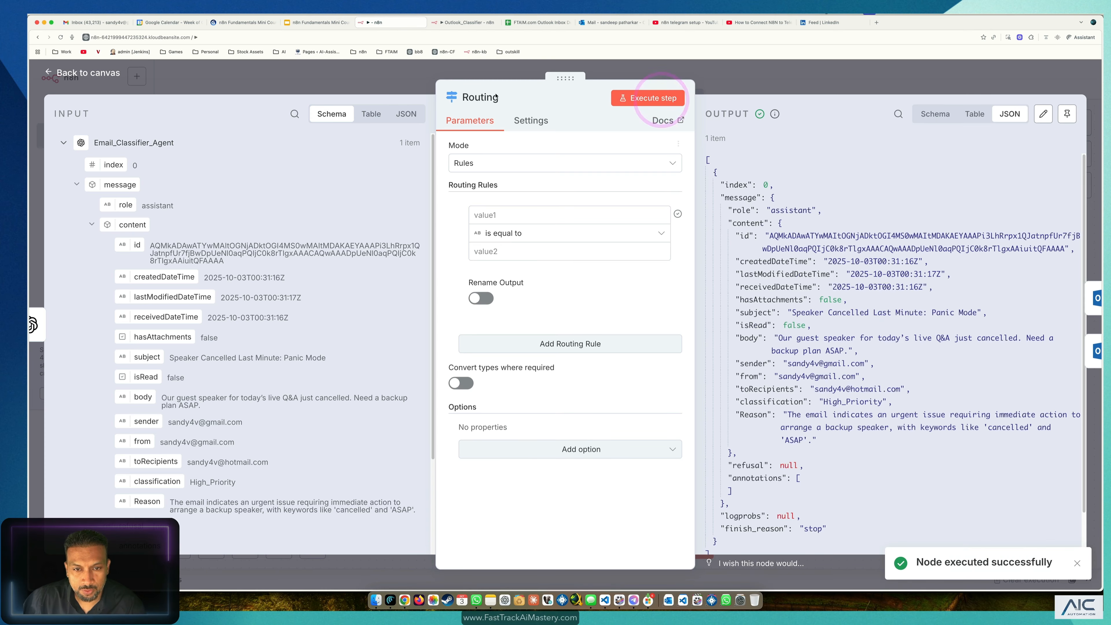
pyautogui.click(100, 78)
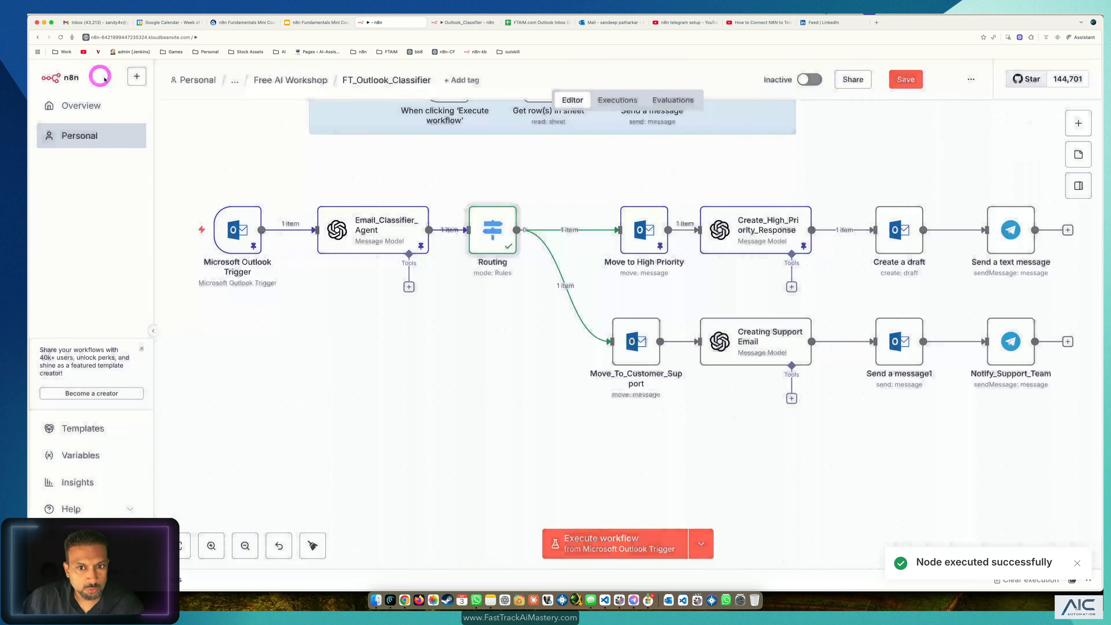
pyautogui.click(496, 241)
pyautogui.doubleClick(636, 354)
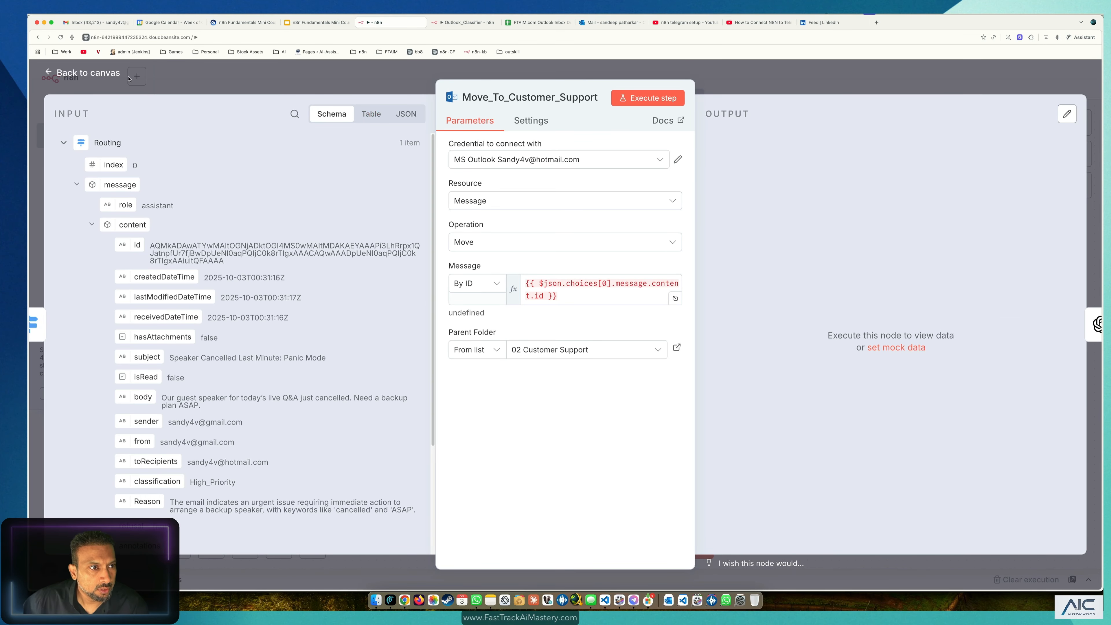
pyautogui.click(96, 75)
pyautogui.doubleClick(499, 228)
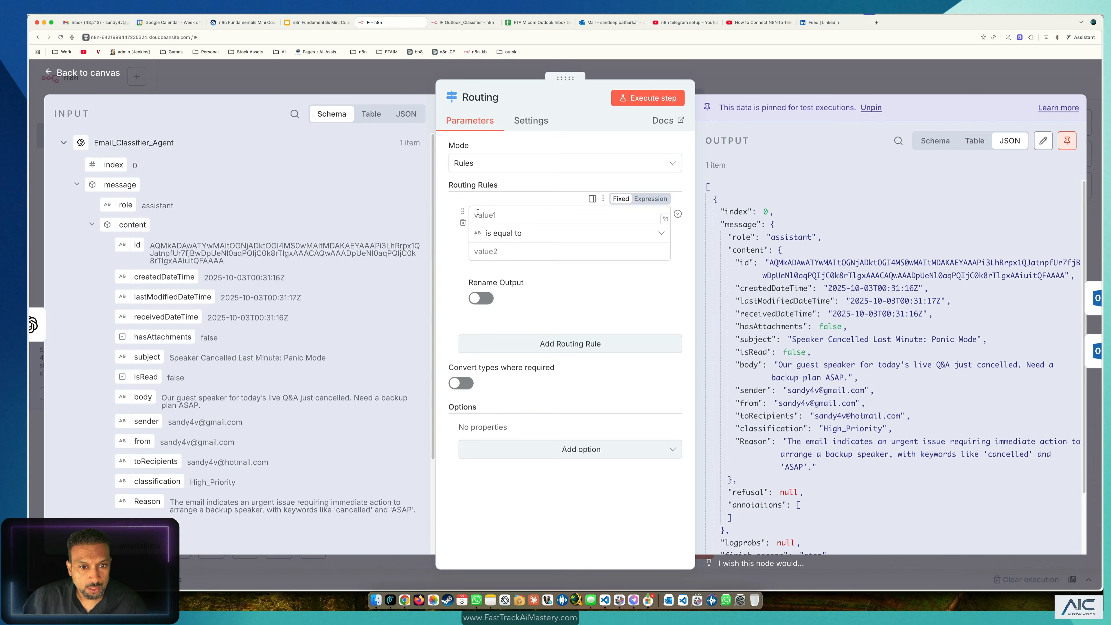
# Step: Set Routing's first rule to check that the mapped classification field equals High_Priority
pyautogui.click(520, 214)
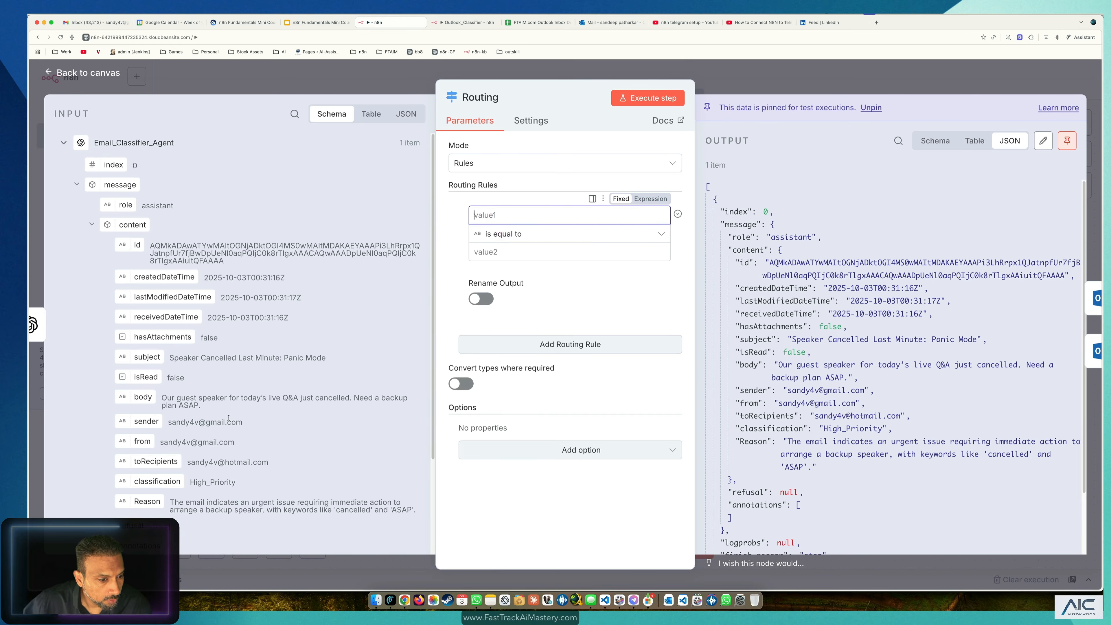
pyautogui.moveTo(173, 479); pyautogui.dragTo(520, 223)
pyautogui.click(559, 328)
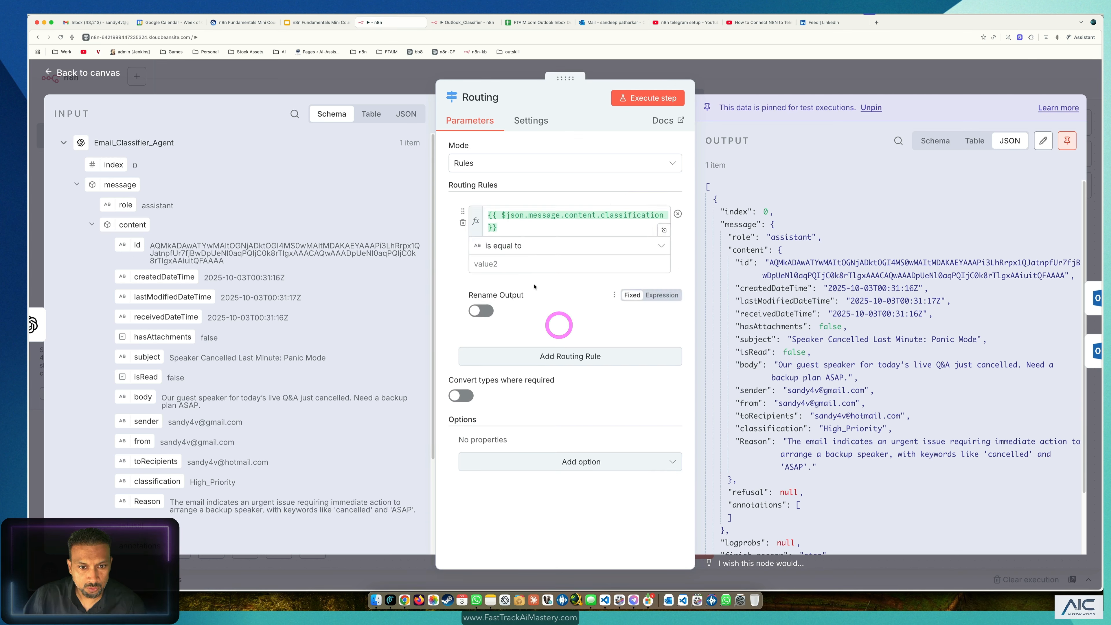
pyautogui.click(516, 265)
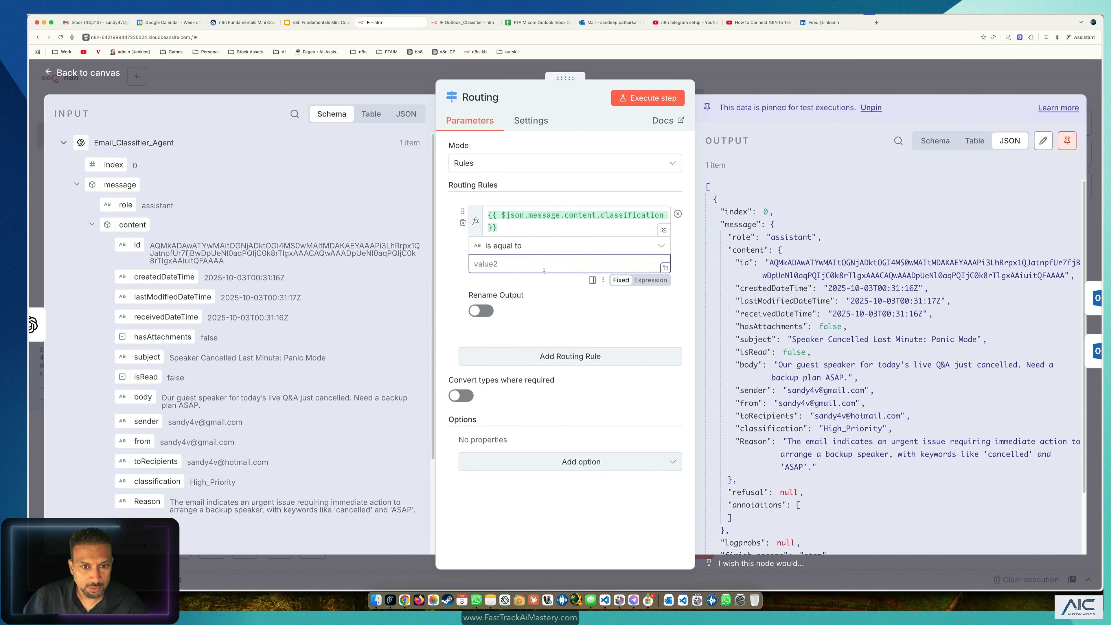
pyautogui.write('High_Priority')
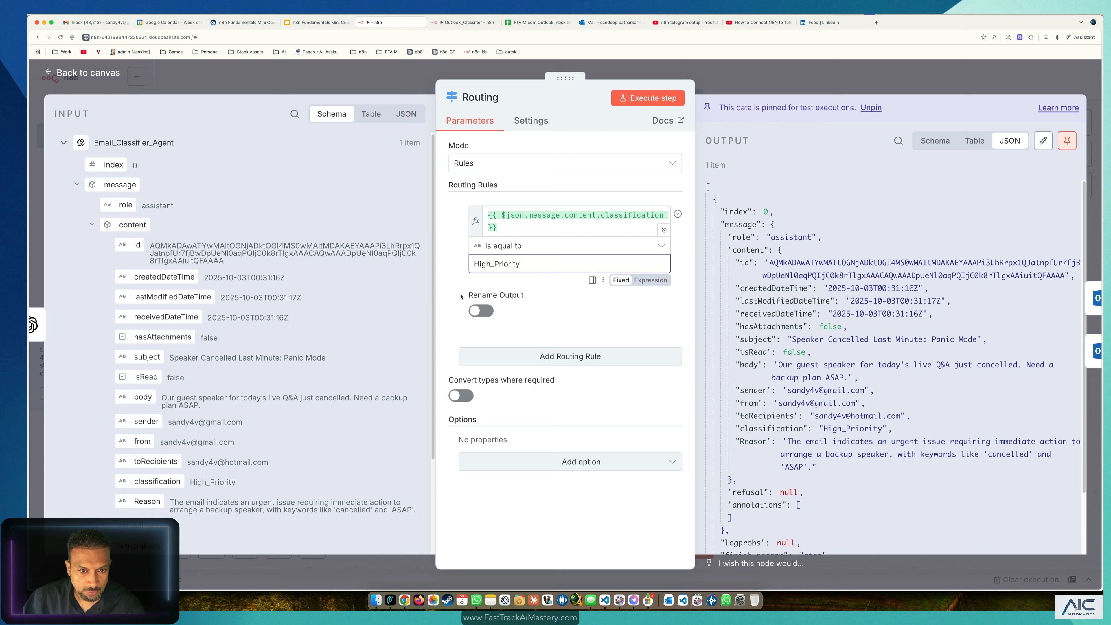
# Step: Rename the rule's output to High_Priority and run Routing, unpinning the old data
pyautogui.click(481, 311)
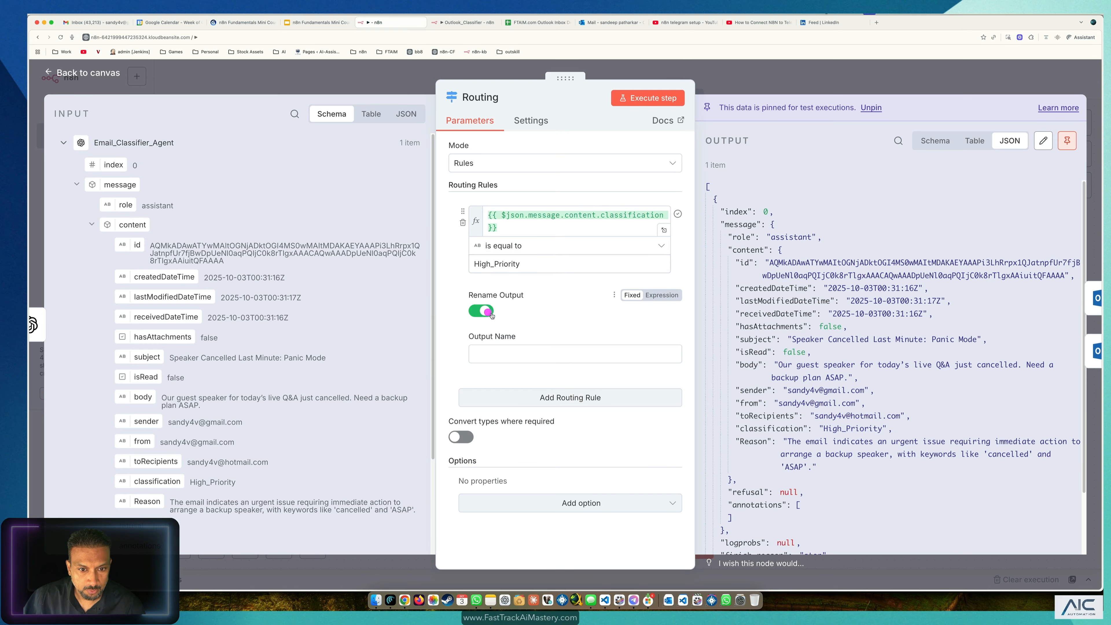
pyautogui.click(522, 357)
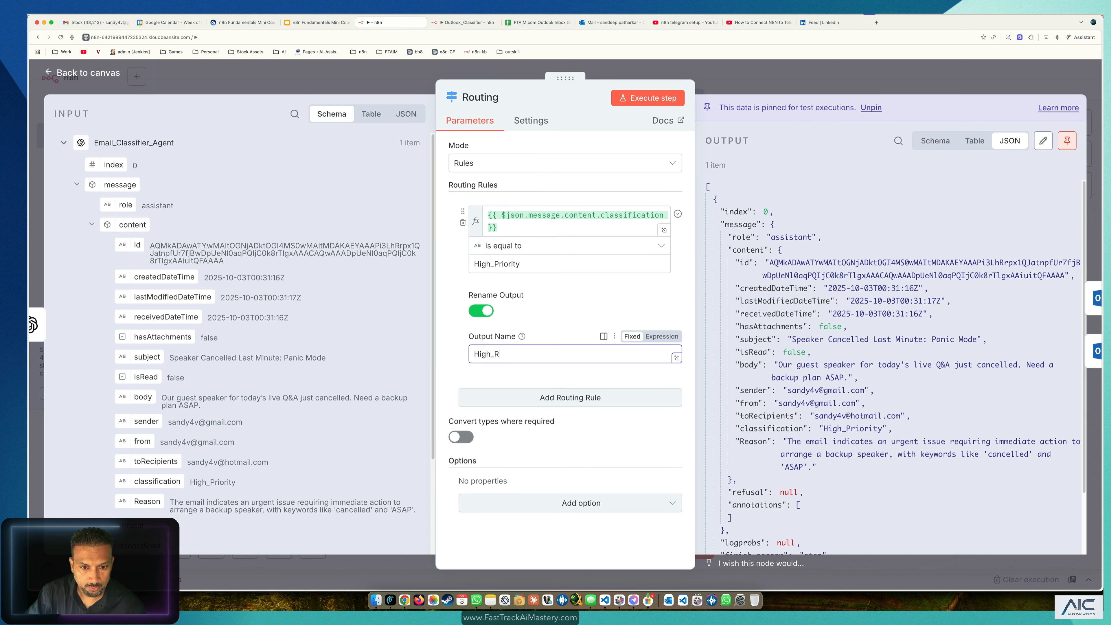
pyautogui.write('High_Priority')
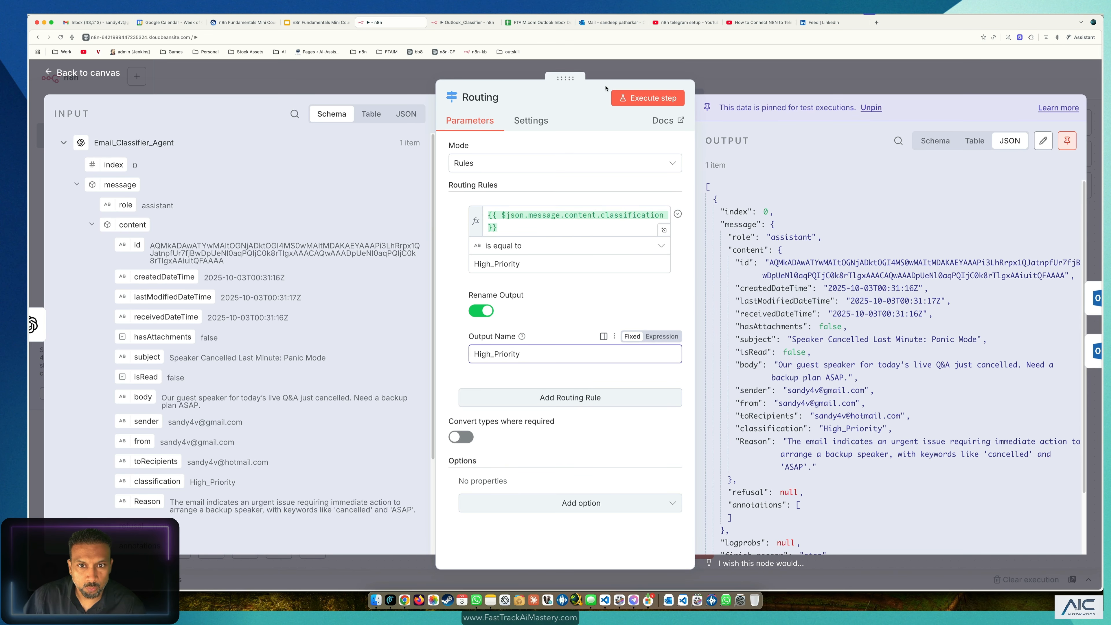
pyautogui.click(622, 95)
pyautogui.click(653, 350)
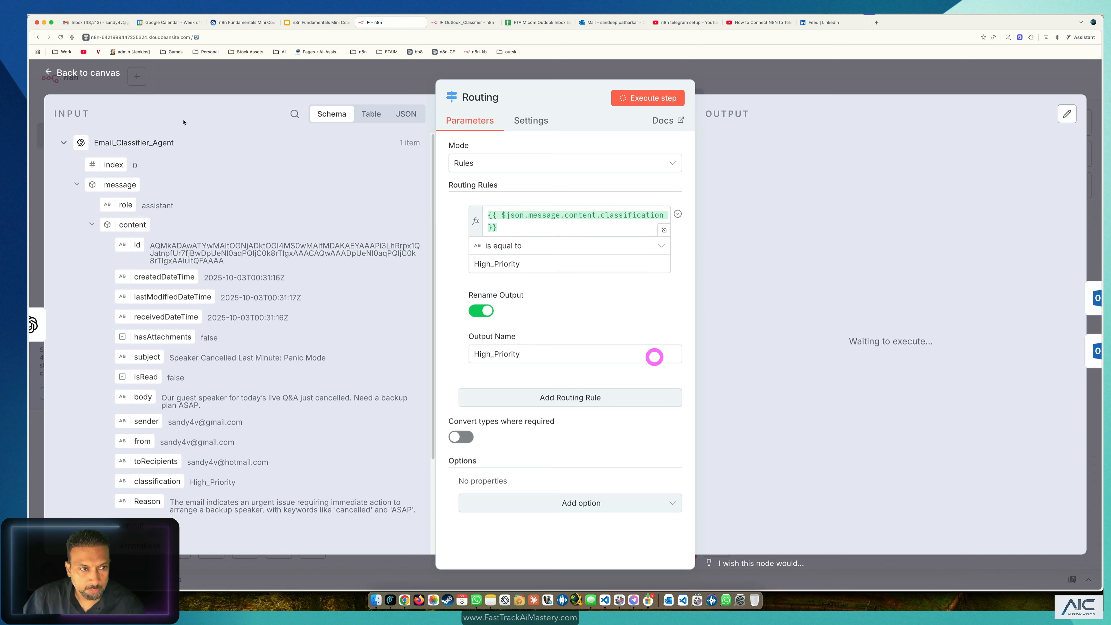
pyautogui.click(83, 72)
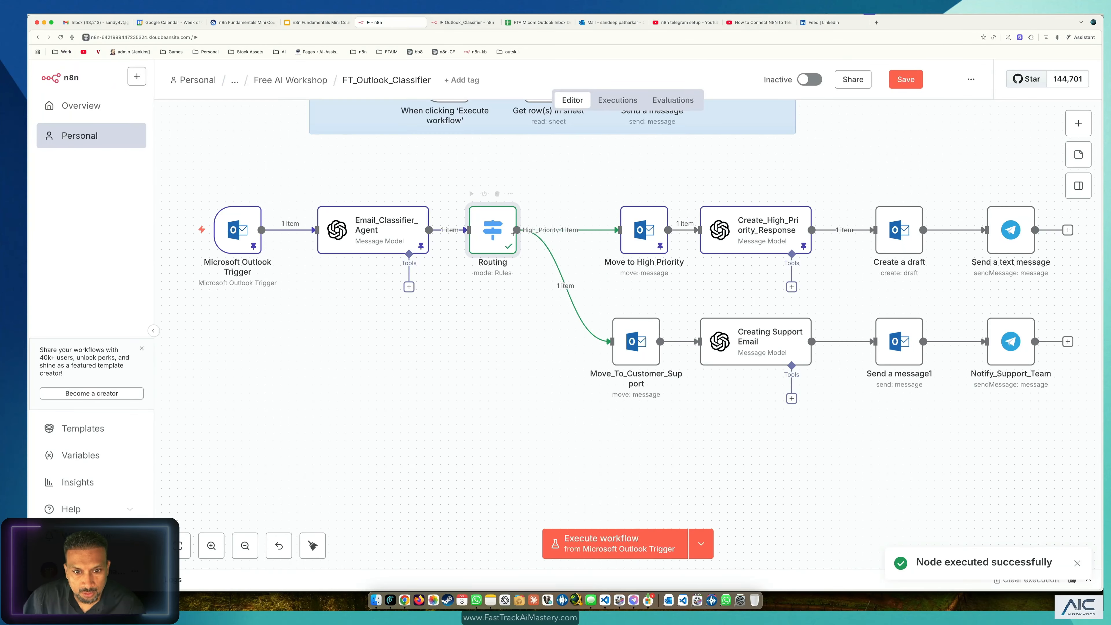
# Step: Move the Move to High Priority node up and right, then save the workflow
pyautogui.moveTo(641, 228); pyautogui.dragTo(665, 164)
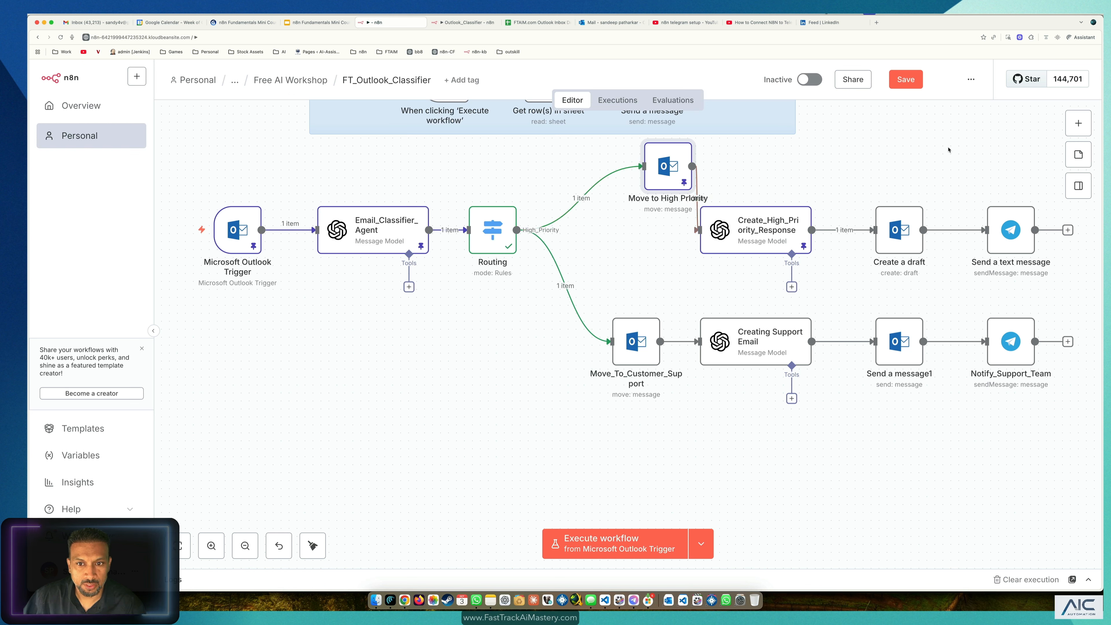
pyautogui.click(599, 452)
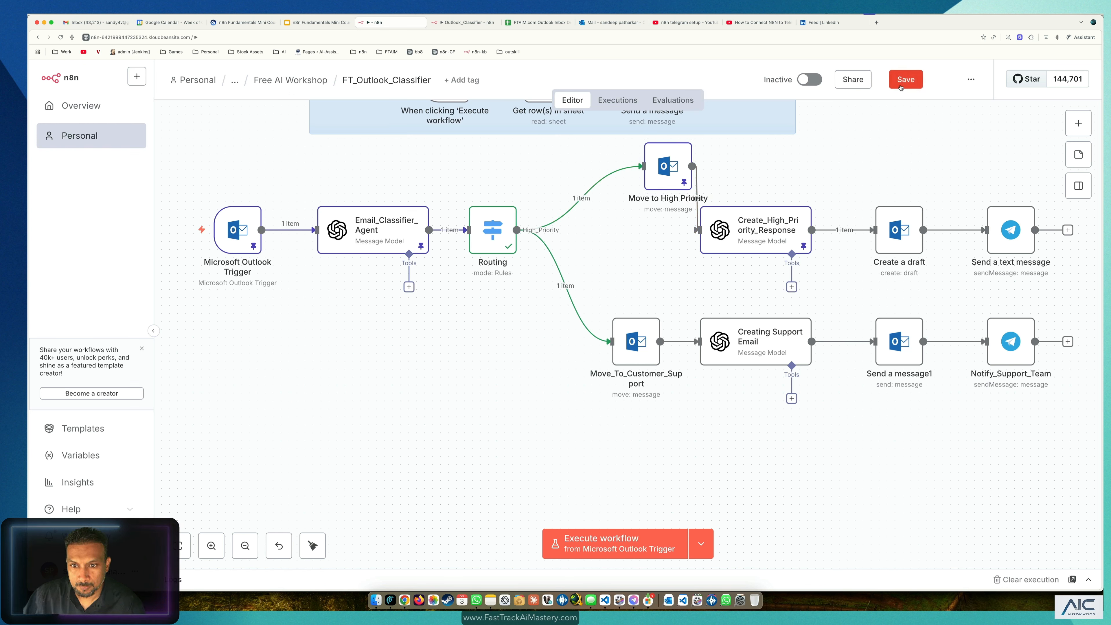
pyautogui.click(906, 79)
# Step: Unpin data on Create_High_Priority_Response, Move to High Priority, Email_Classifier_Agent and Outlook Trigger, then save
pyautogui.click(786, 216)
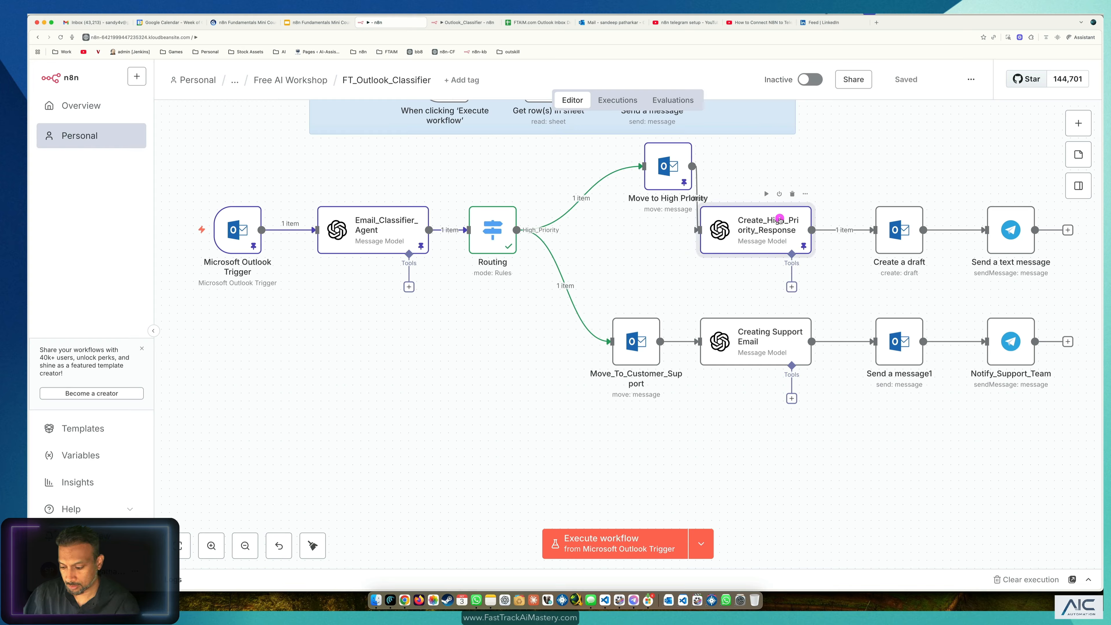
pyautogui.press('p')
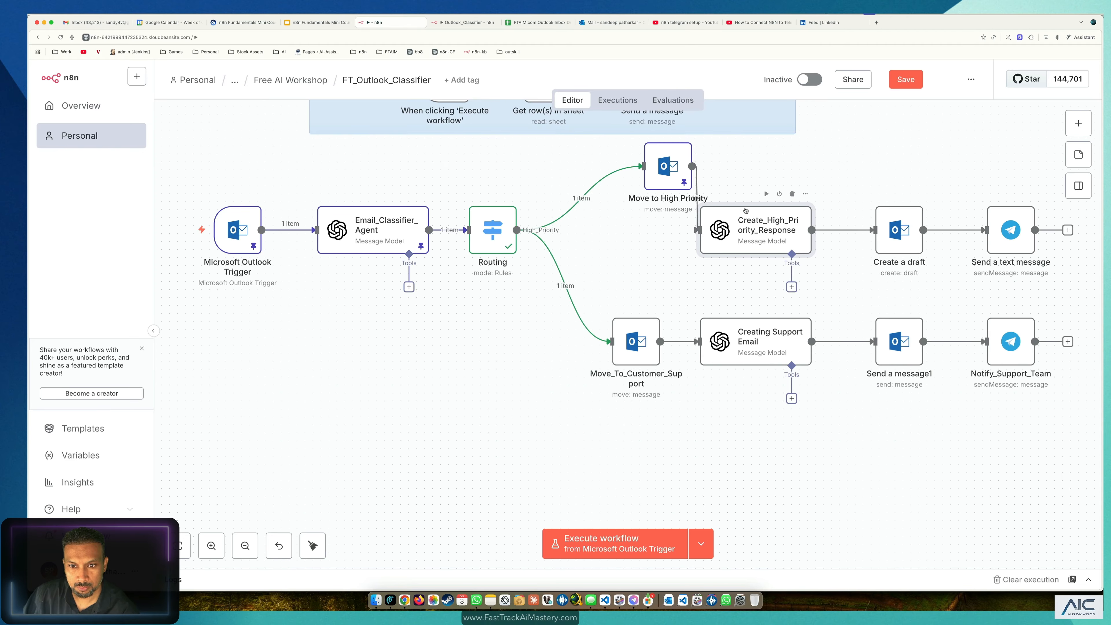
pyautogui.click(679, 168)
pyautogui.press('p')
pyautogui.click(414, 239)
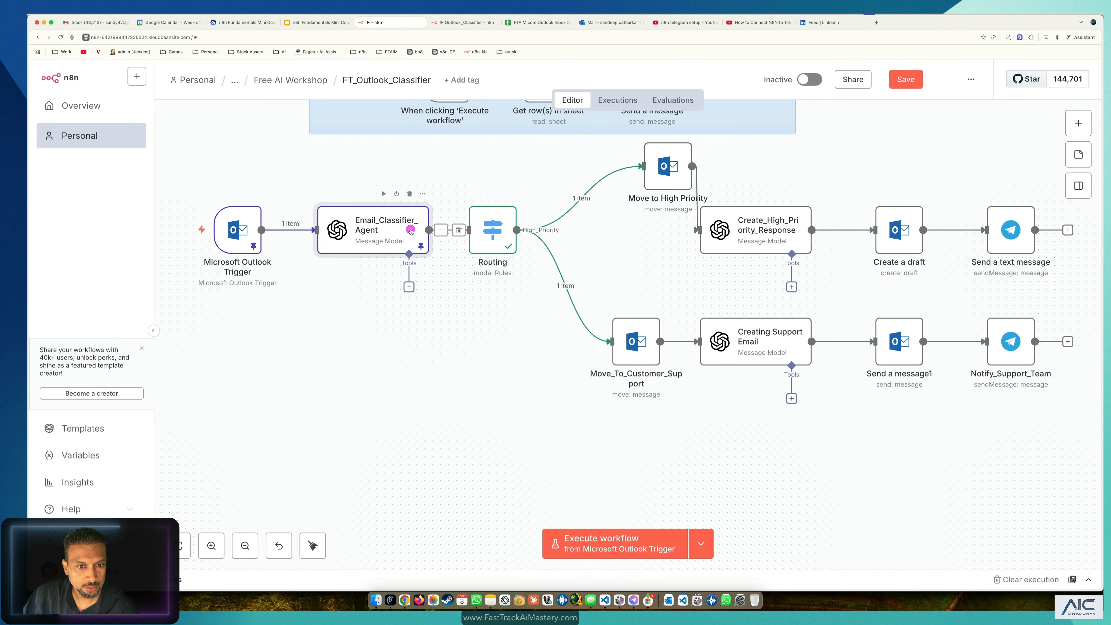
pyautogui.press('p')
pyautogui.click(238, 229)
pyautogui.press('p')
pyautogui.click(311, 316)
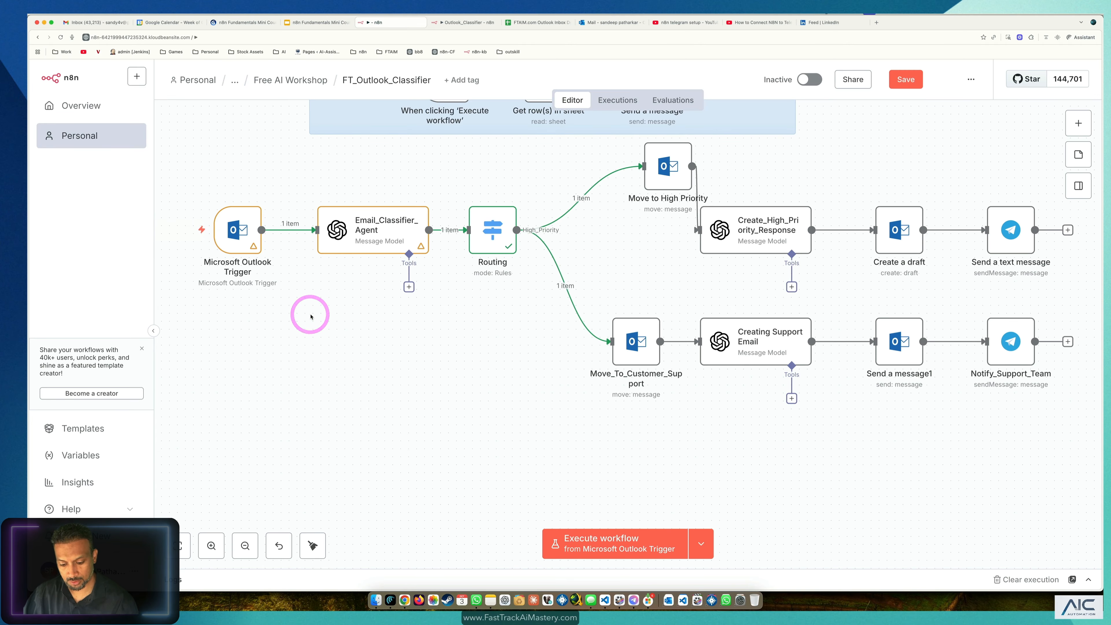
pyautogui.hotkey('ctrl', 's')
# Step: Switch the FT_Outlook_Classifier workflow to Active and dismiss the production checklist
pyautogui.click(911, 152)
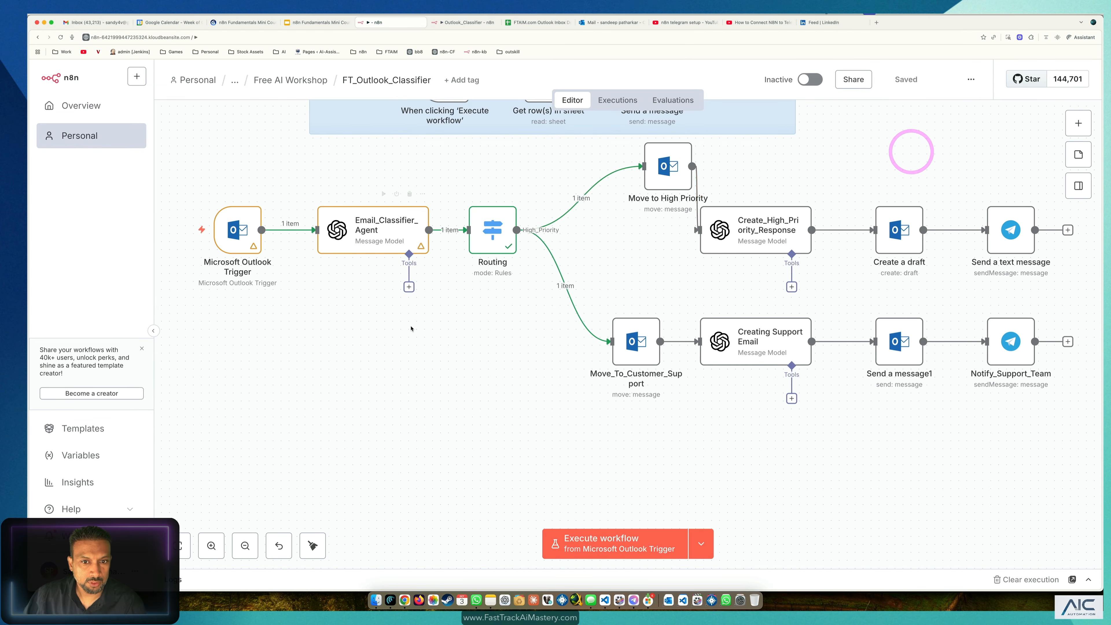
pyautogui.scroll(3, 911, 152)
pyautogui.click(469, 23)
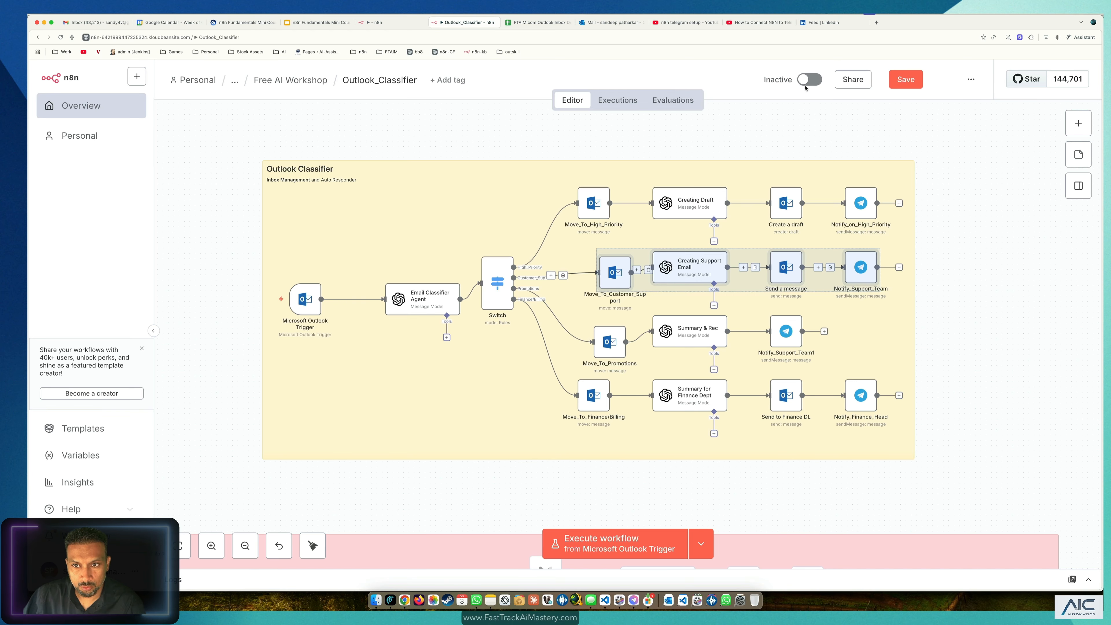
pyautogui.click(396, 26)
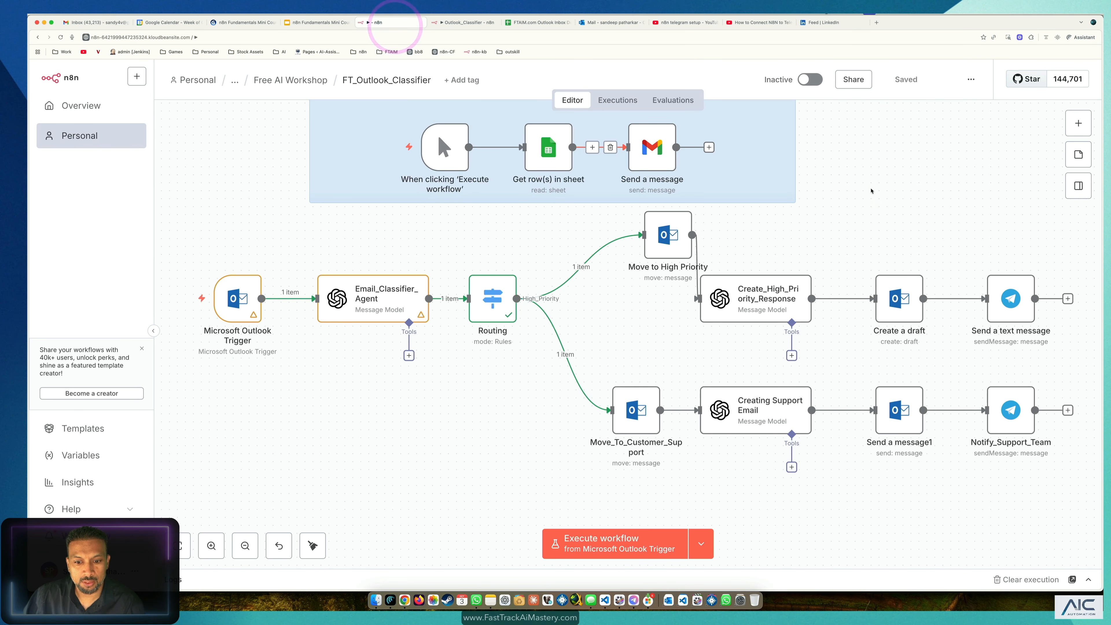
pyautogui.click(810, 79)
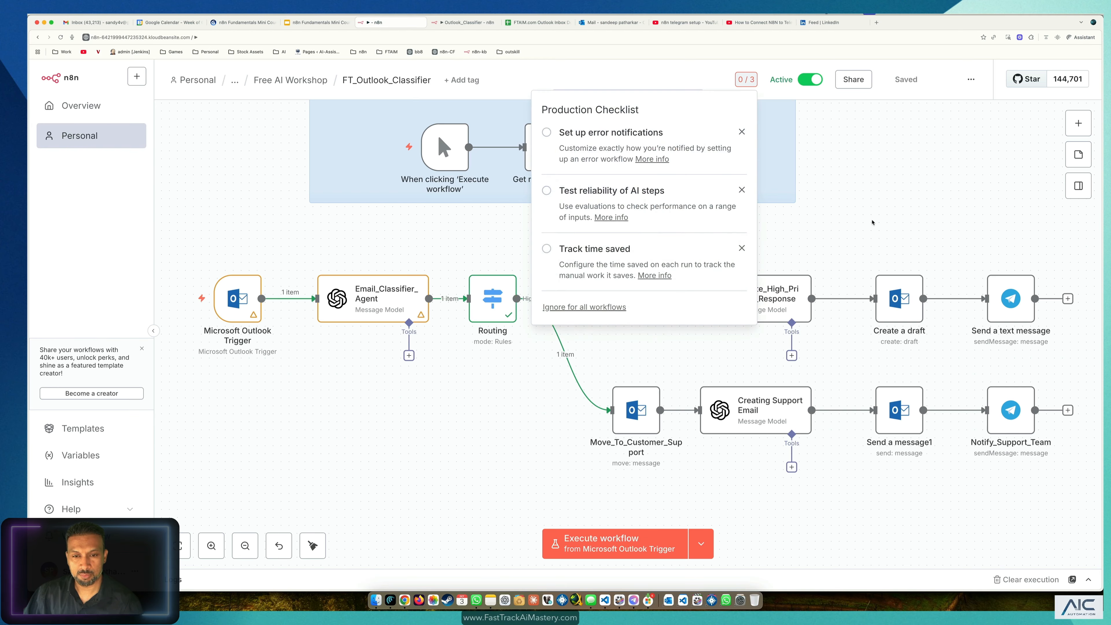
pyautogui.click(878, 210)
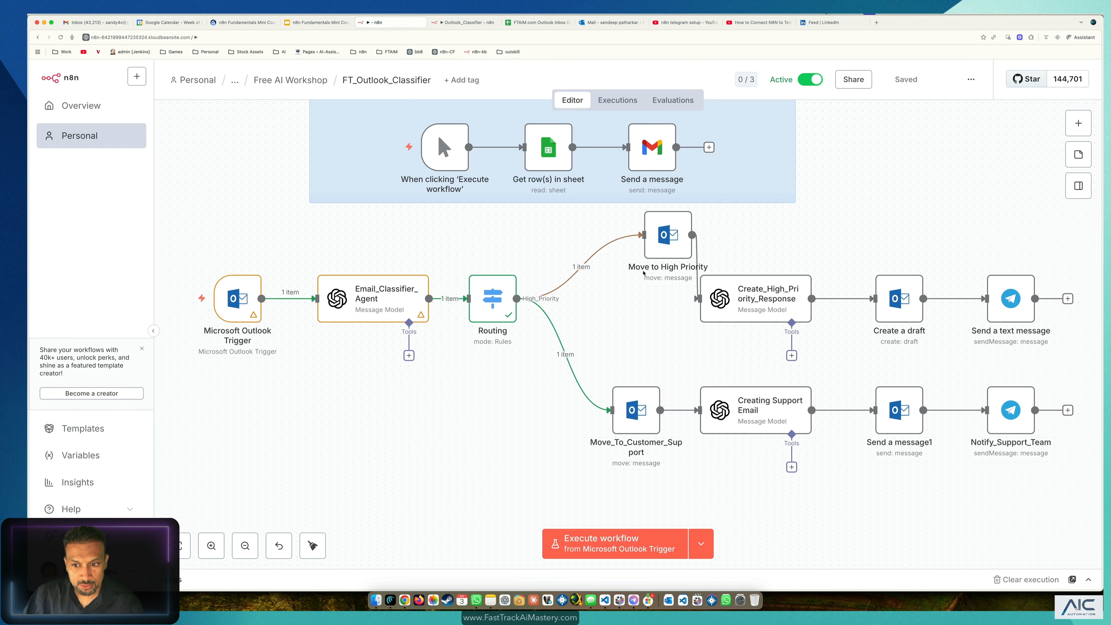
pyautogui.scroll(3, 651, 268)
pyautogui.scroll(5, 650, 268)
pyautogui.scroll(-5, 754, 268)
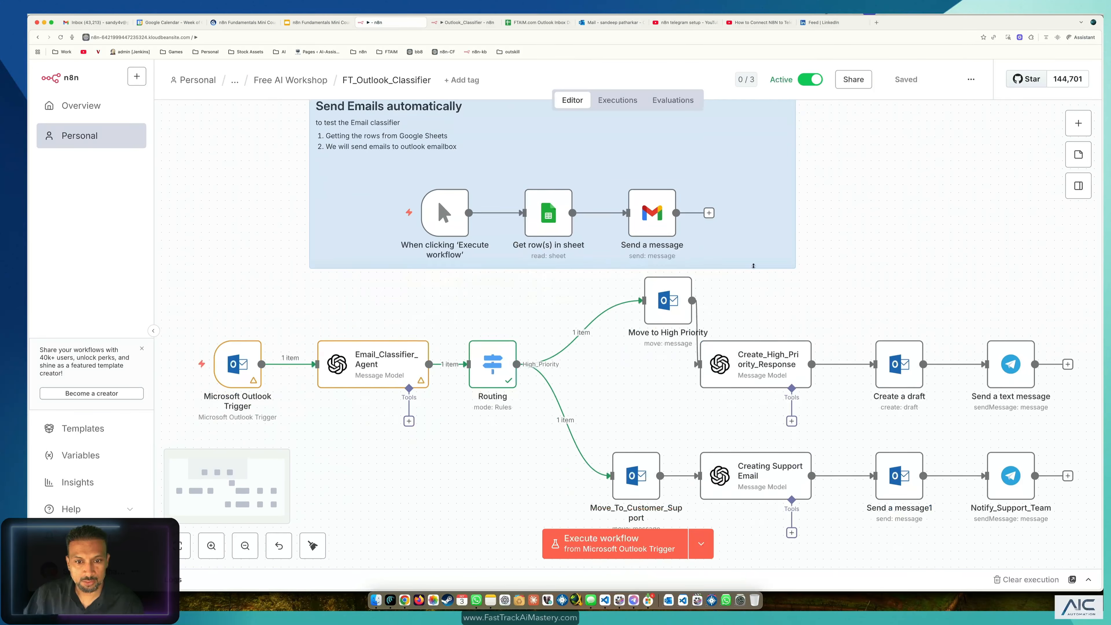
# Step: Nudge the Microsoft Outlook Trigger node down and check the test emails spreadsheet
pyautogui.click(240, 374)
pyautogui.click(328, 451)
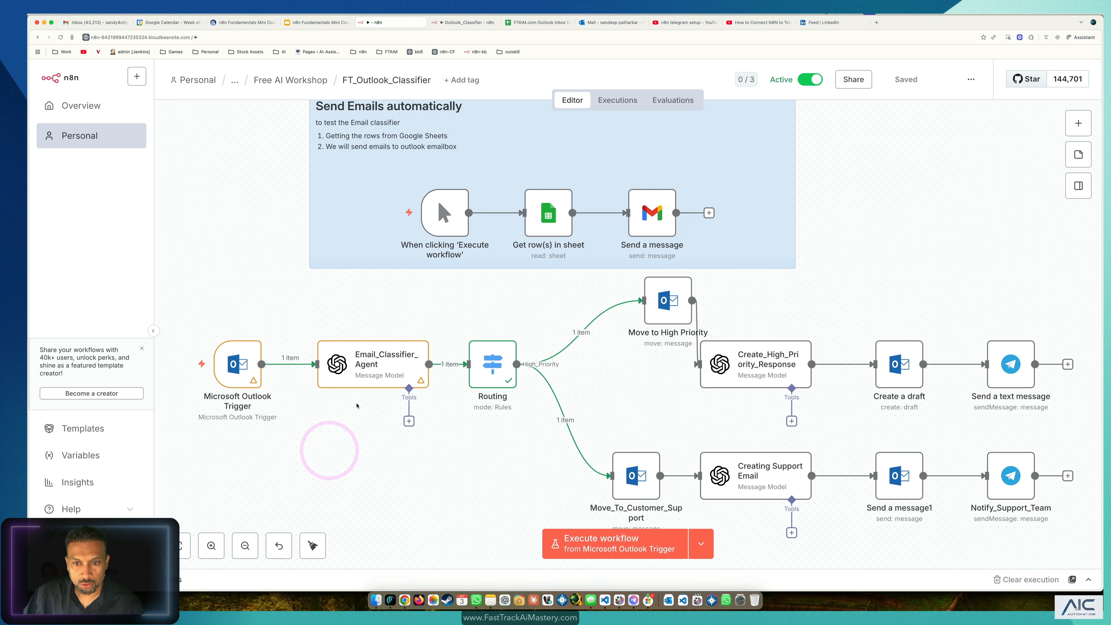
pyautogui.moveTo(248, 379); pyautogui.dragTo(240, 395)
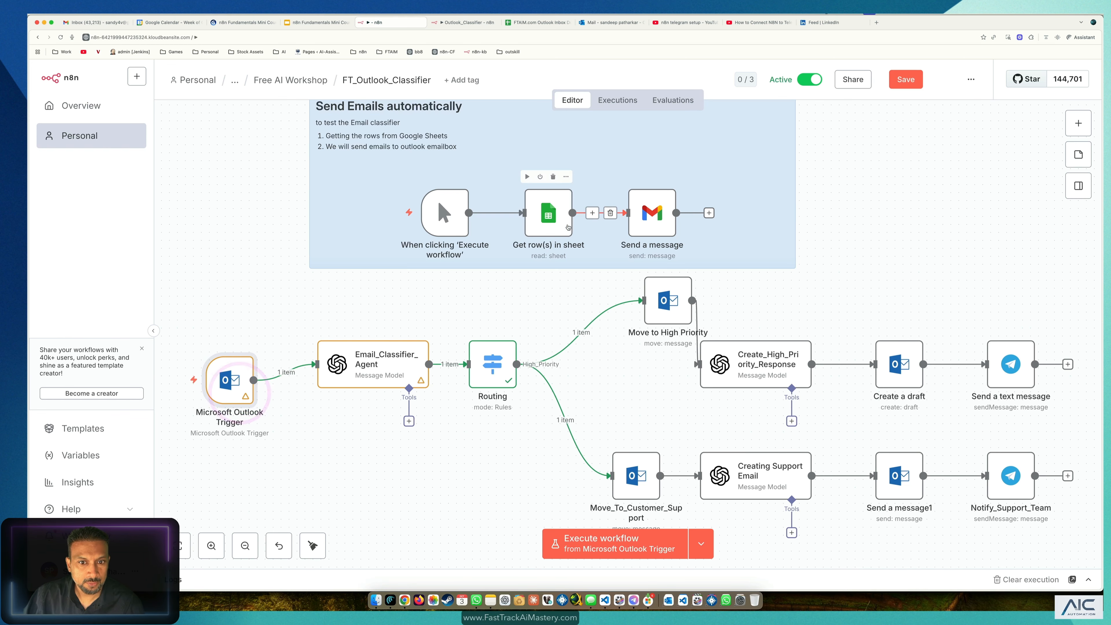
pyautogui.click(536, 22)
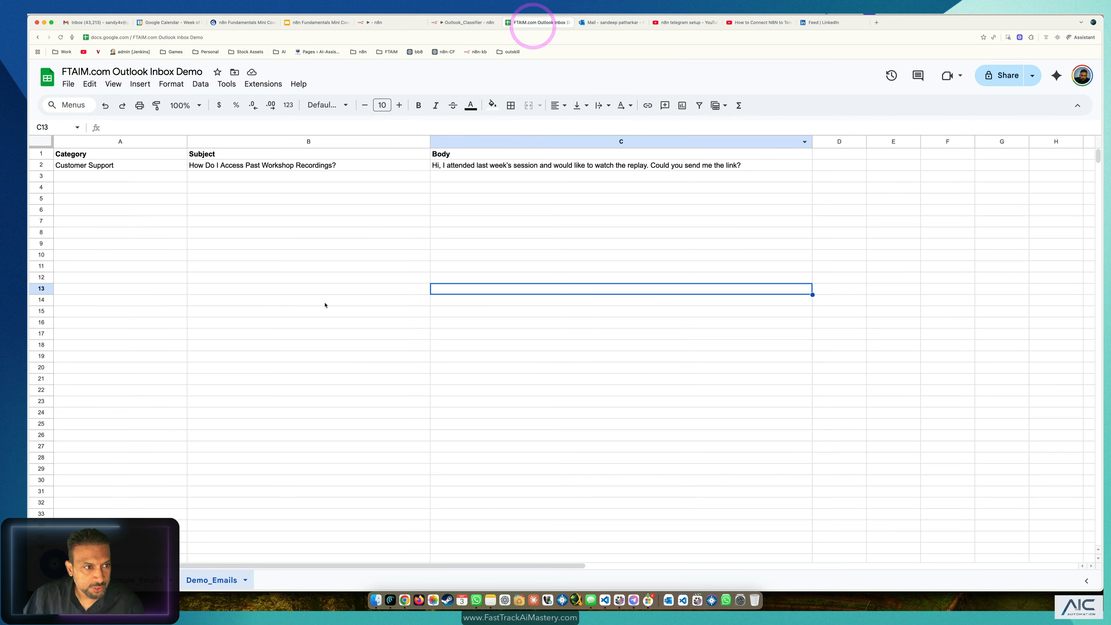
pyautogui.click(155, 223)
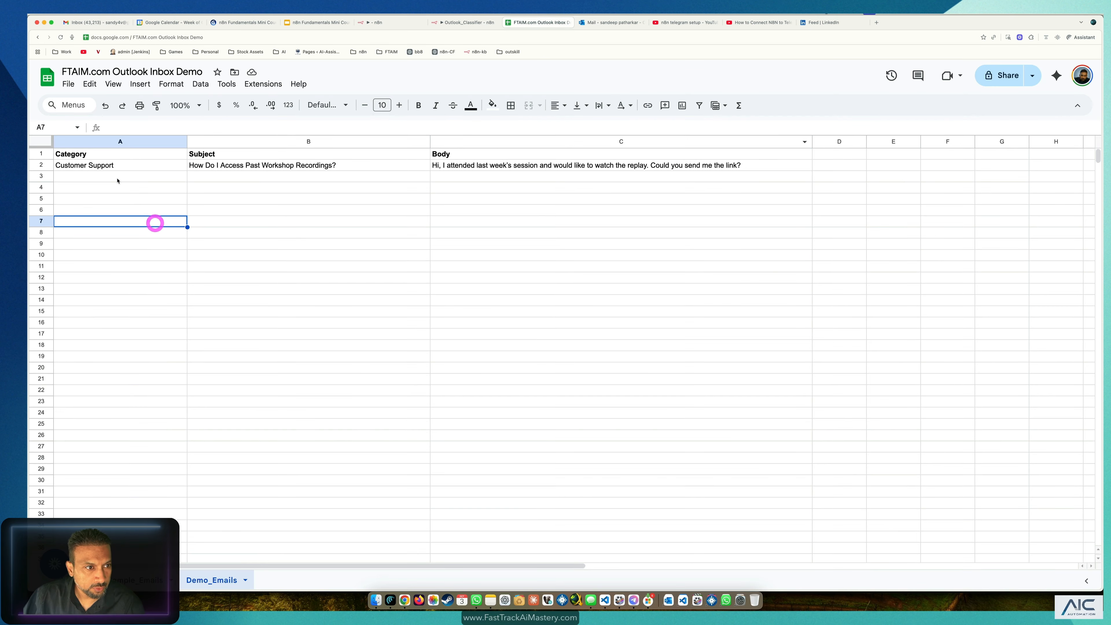
pyautogui.click(466, 22)
# Step: Run the flow from 'When clicking Execute workflow' to send the test email, then check Outlook
pyautogui.click(379, 23)
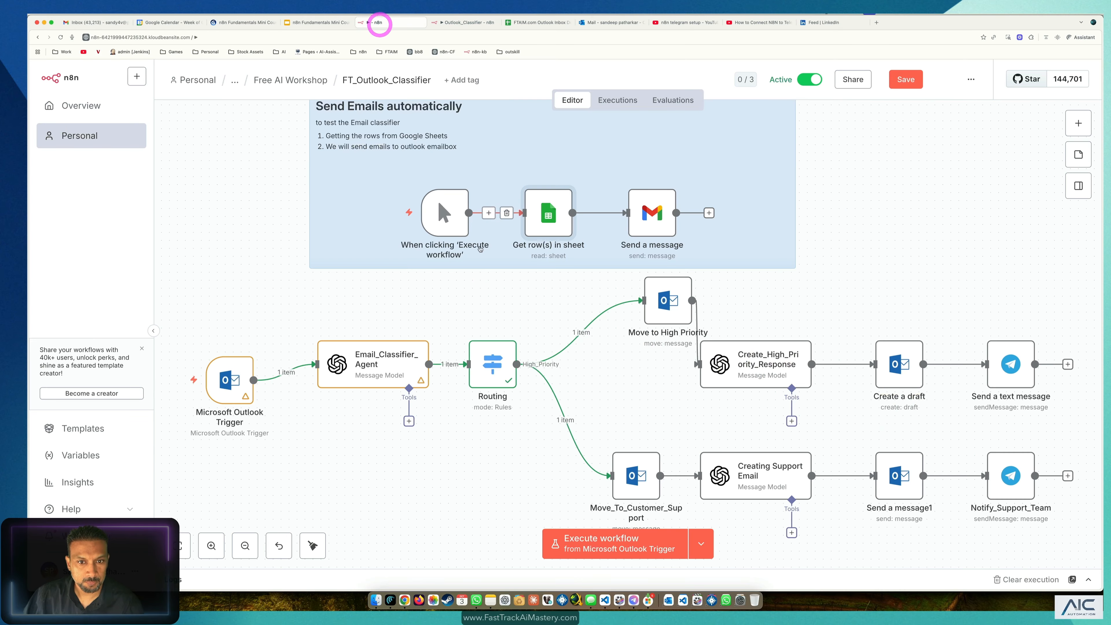
pyautogui.scroll(-1, 842, 173)
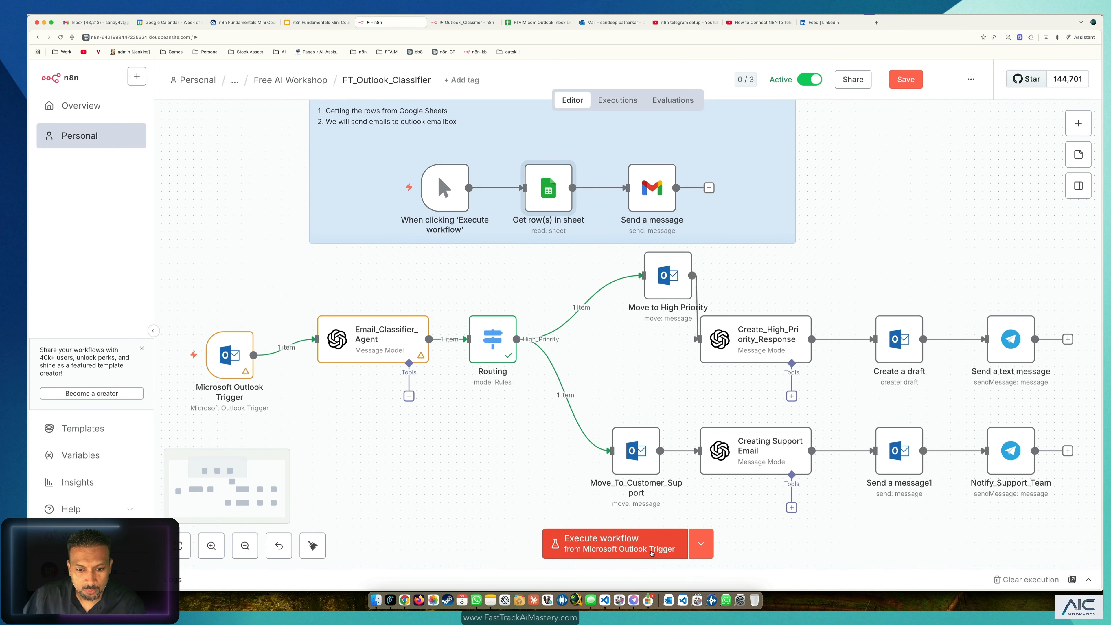
pyautogui.click(702, 544)
pyautogui.click(670, 557)
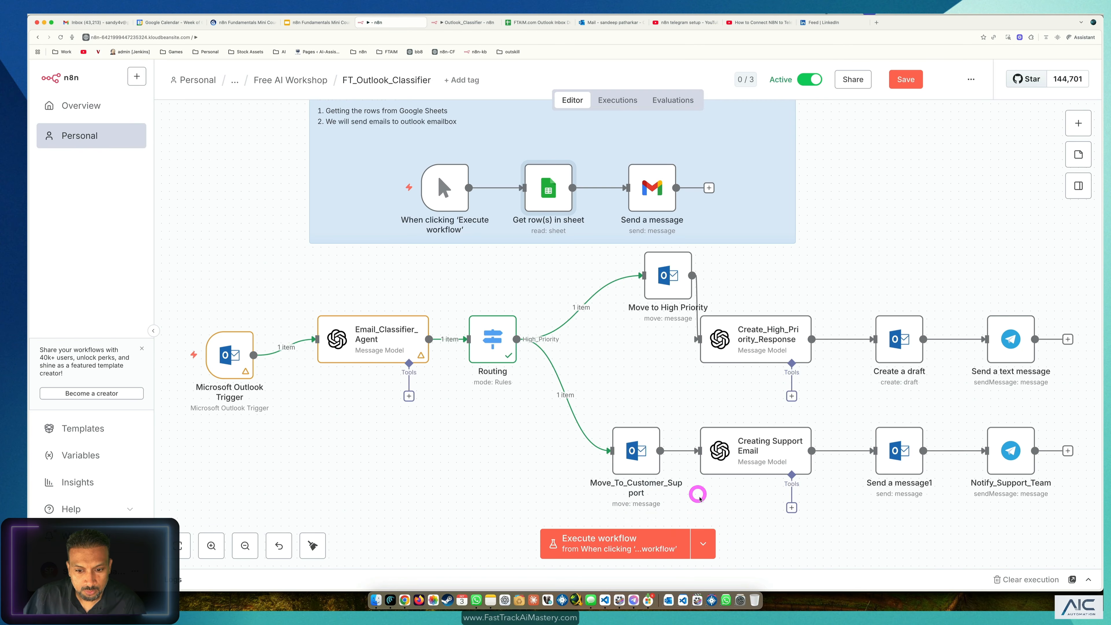
pyautogui.click(669, 549)
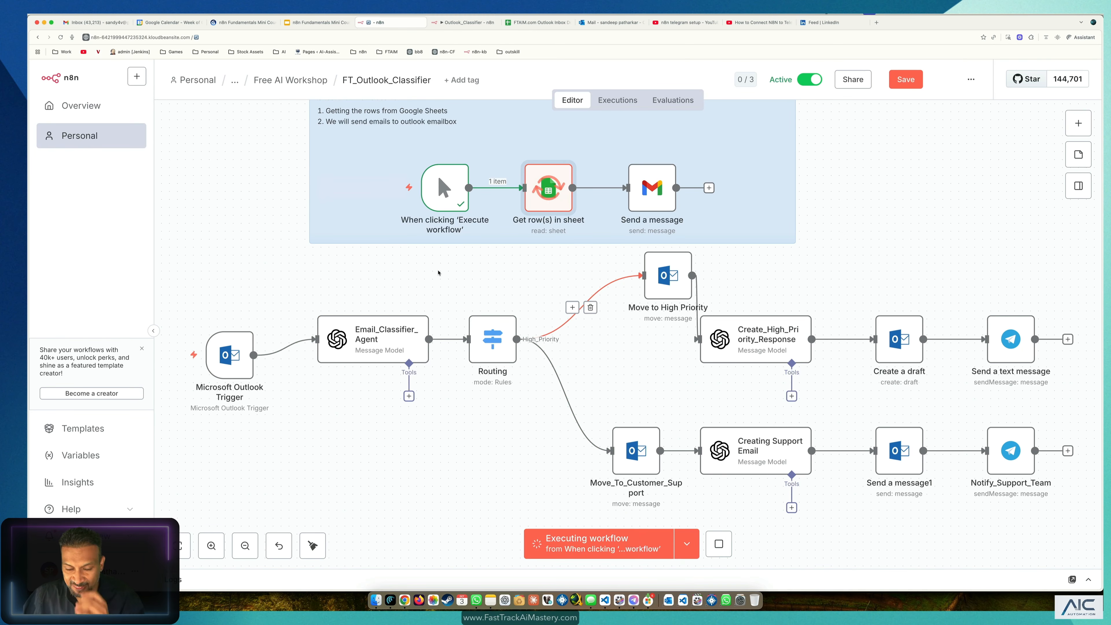
pyautogui.click(593, 22)
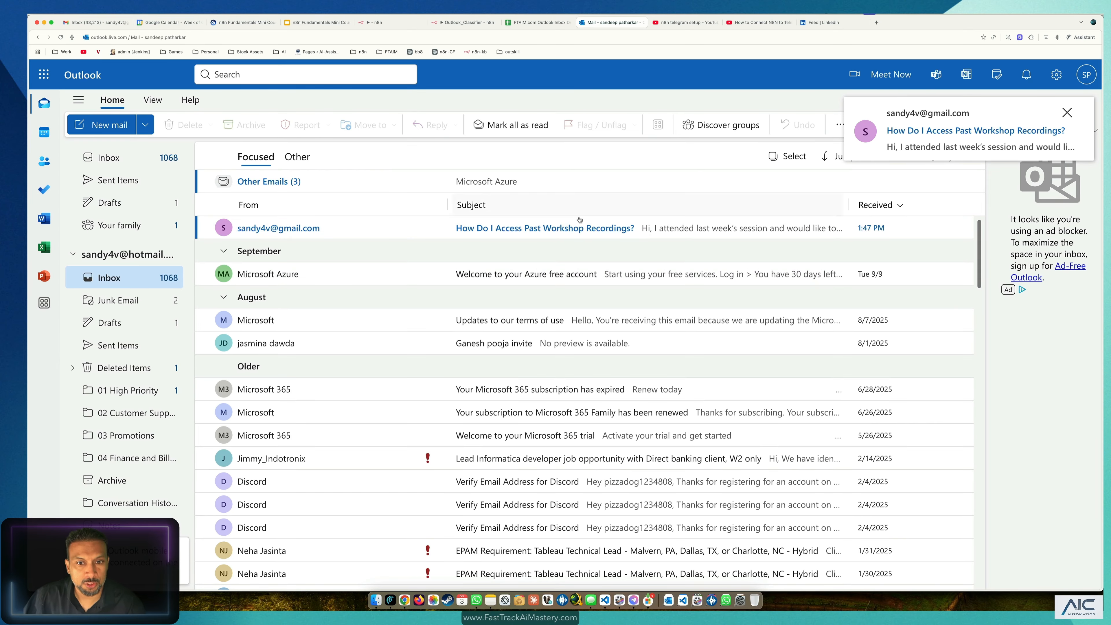
pyautogui.click(459, 24)
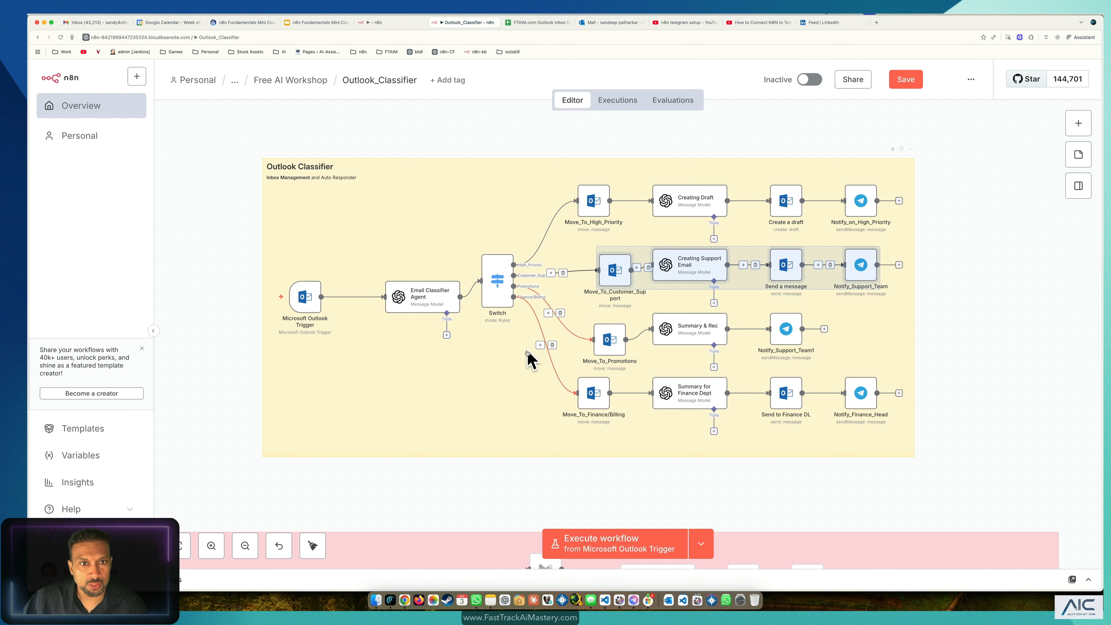
# Step: Open FT_Outlook_Classifier's Executions list and select the newest email-triggered run
pyautogui.click(385, 22)
pyautogui.scroll(-2, 436, 291)
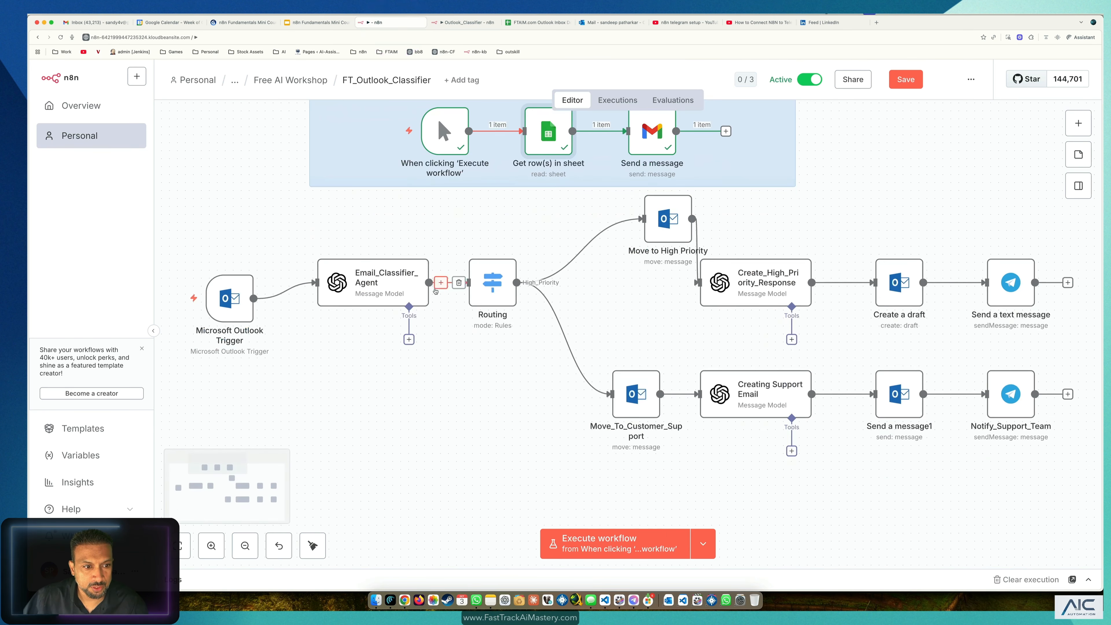
pyautogui.click(617, 100)
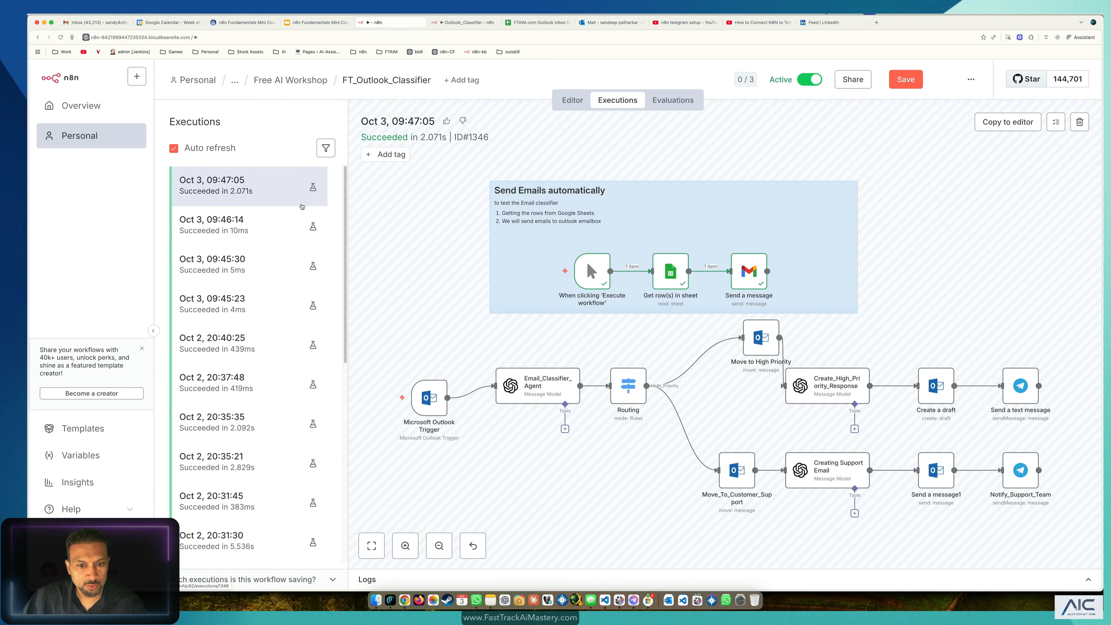
pyautogui.scroll(-2, 643, 391)
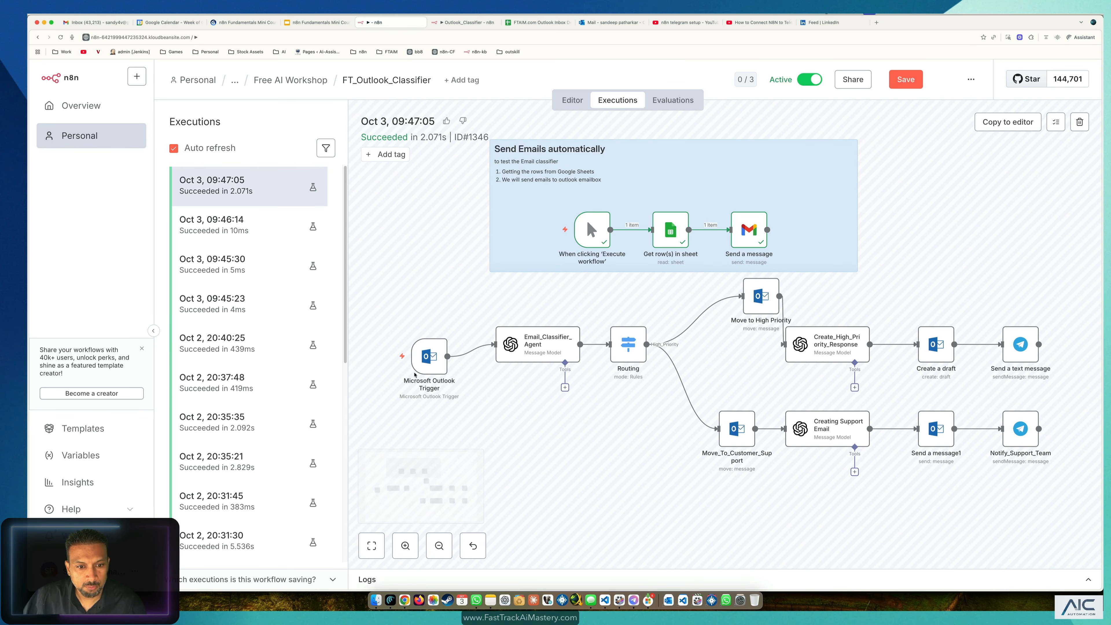
pyautogui.scroll(2, 415, 374)
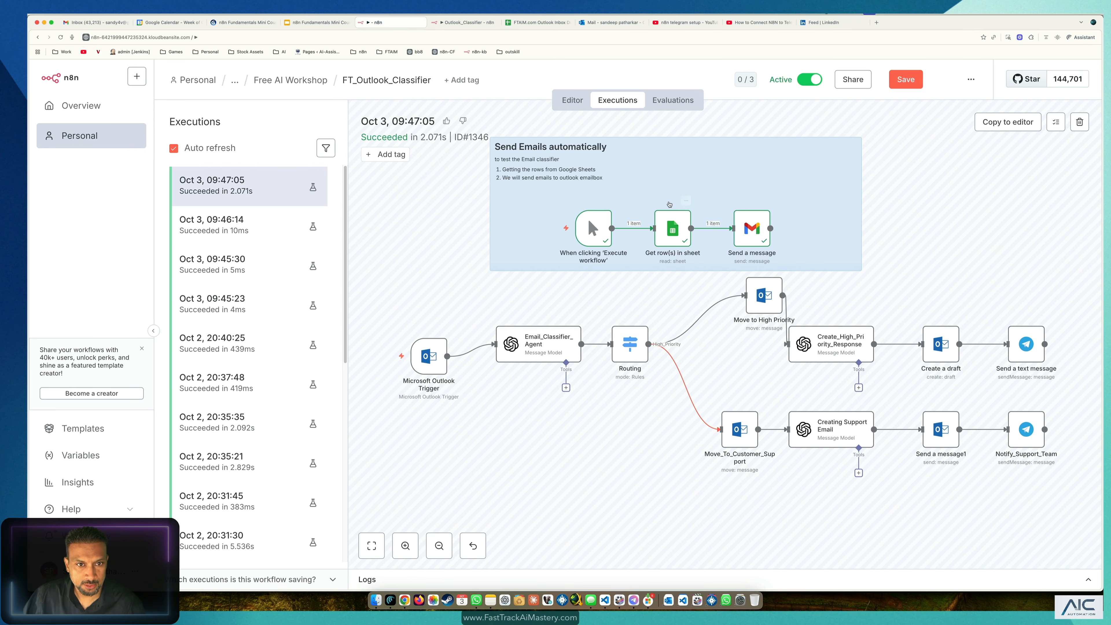
pyautogui.click(227, 187)
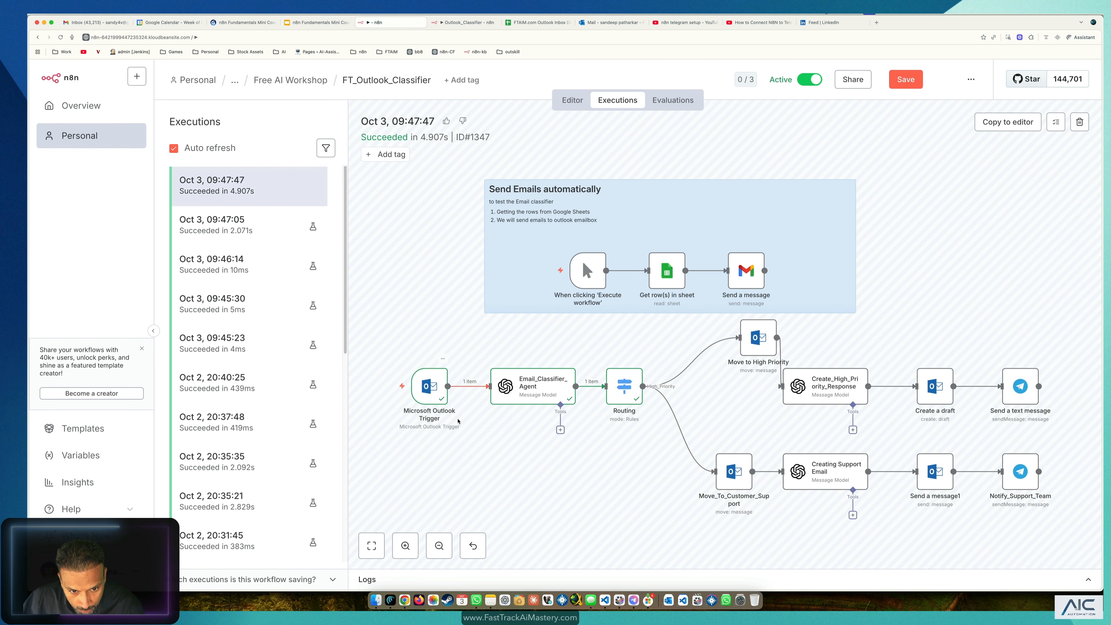
# Step: Inspect the Outlook trigger's received email data and load this execution into the editor
pyautogui.doubleClick(436, 402)
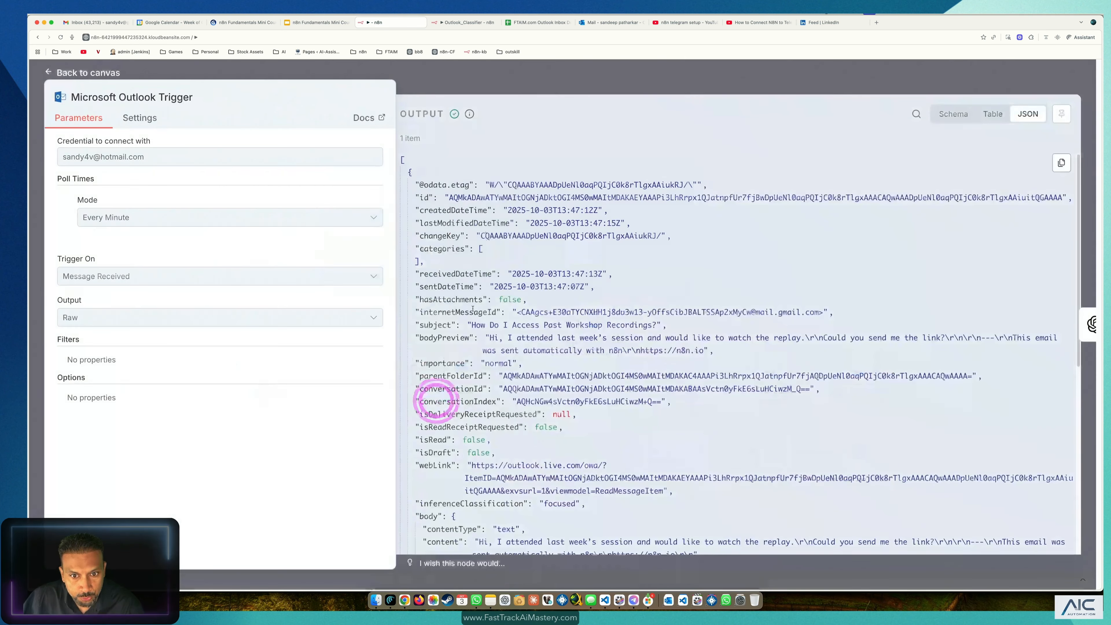
pyautogui.click(260, 70)
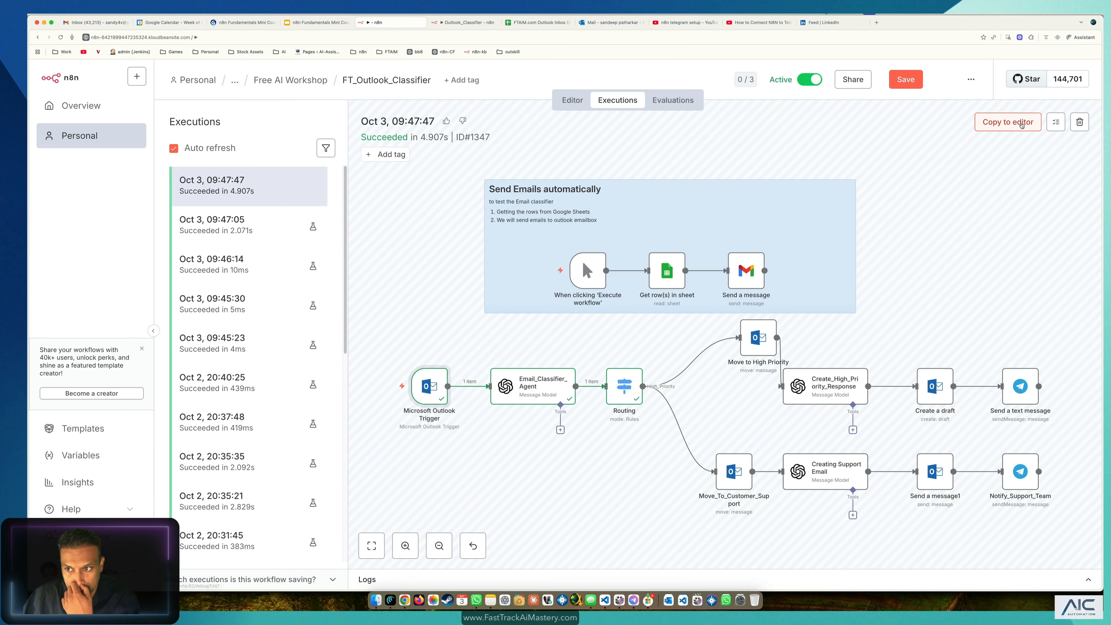
pyautogui.click(1022, 124)
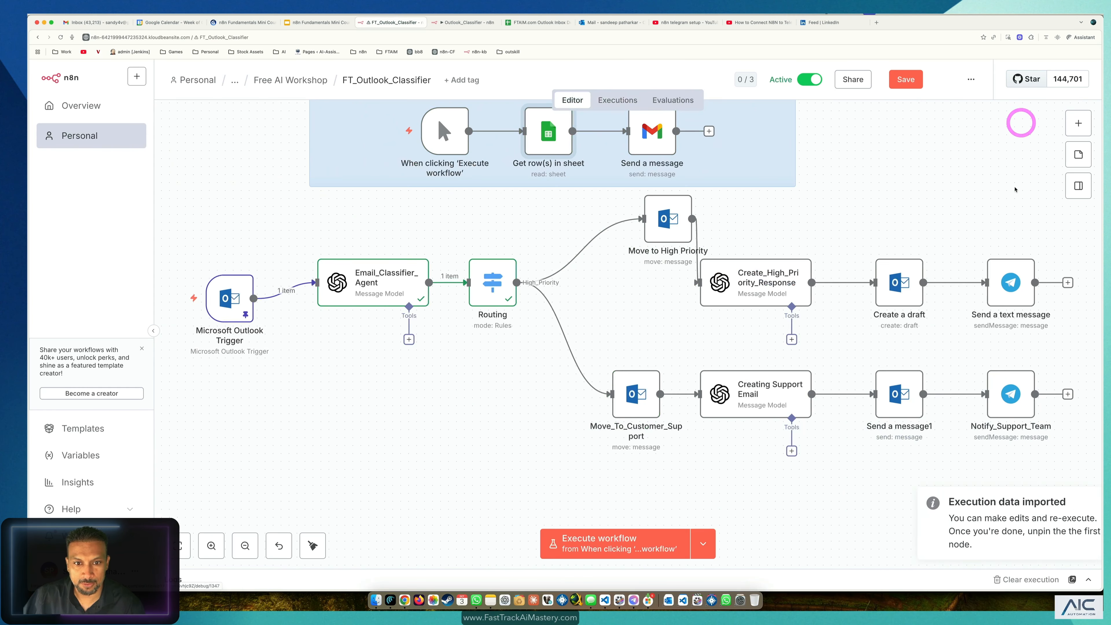
pyautogui.moveTo(235, 301); pyautogui.dragTo(242, 278)
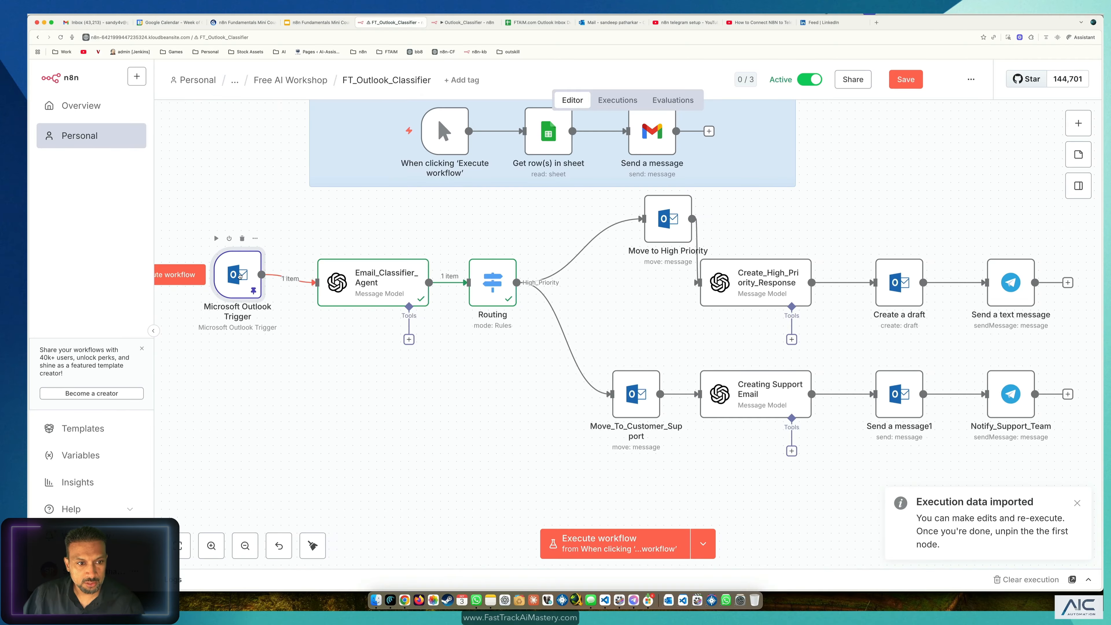
# Step: Pin Email_Classifier_Agent's output, confirm it classified the email Customer_Support, and open Routing
pyautogui.click(382, 277)
pyautogui.press('p')
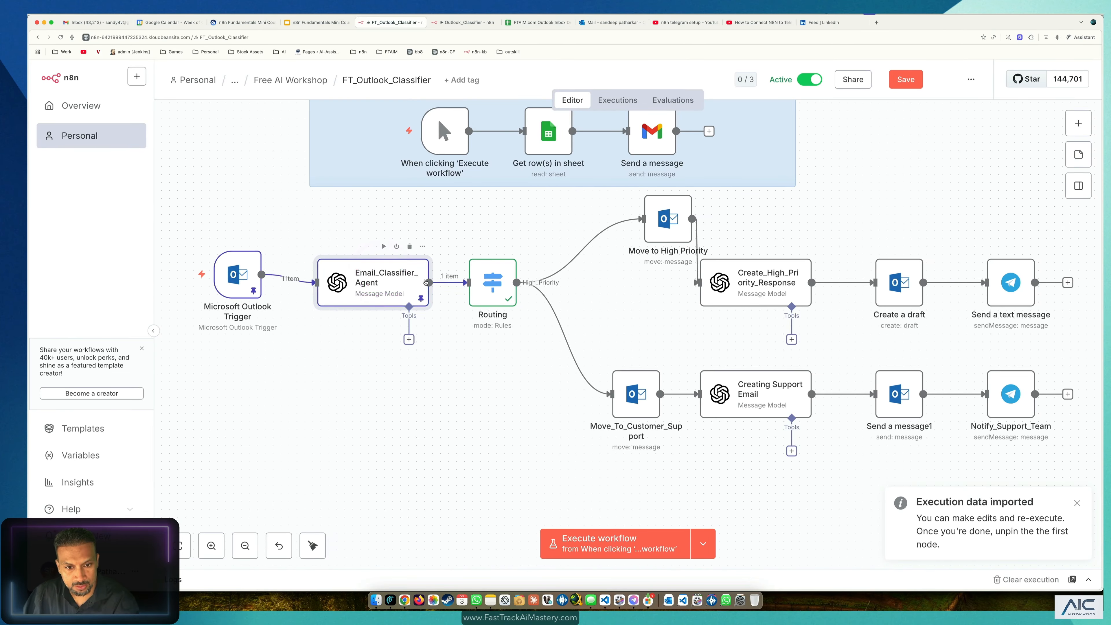
pyautogui.doubleClick(395, 284)
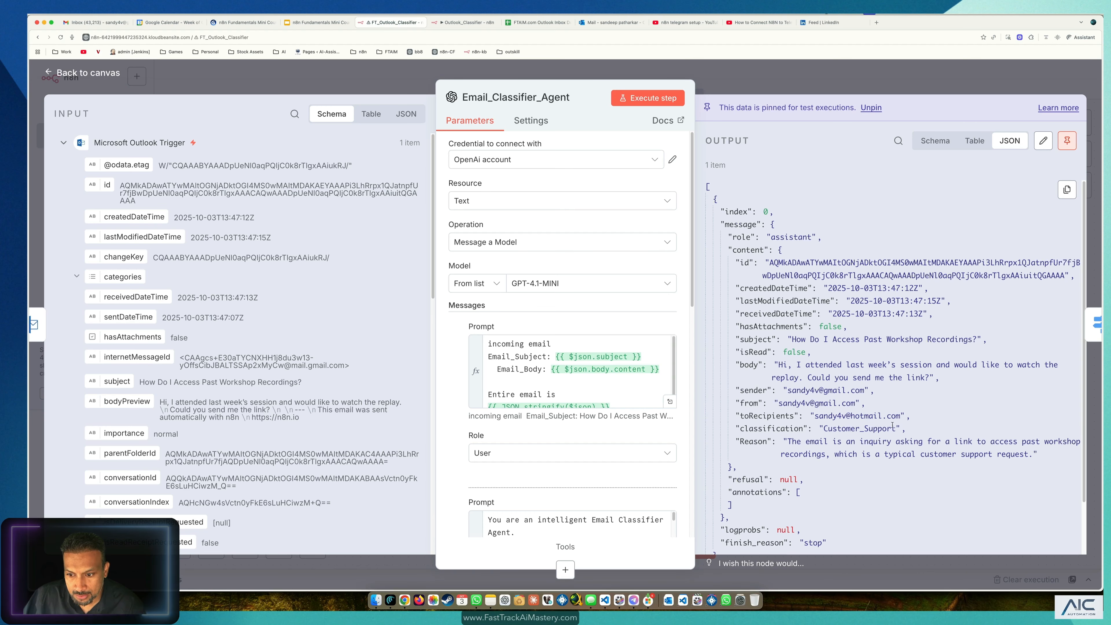
pyautogui.moveTo(896, 429); pyautogui.dragTo(824, 430)
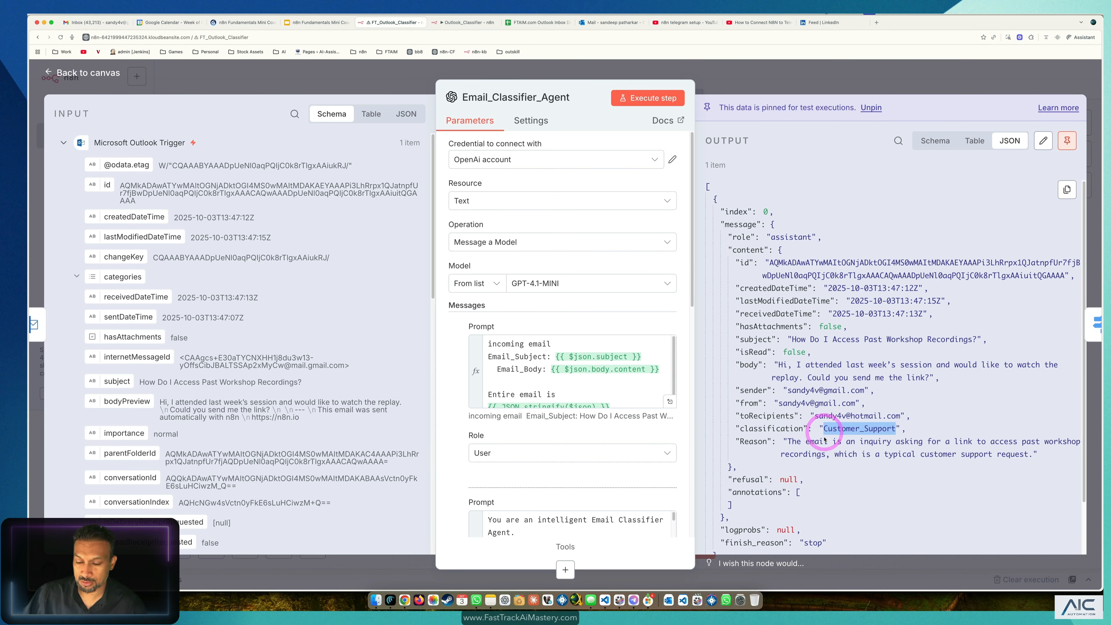
pyautogui.click(79, 71)
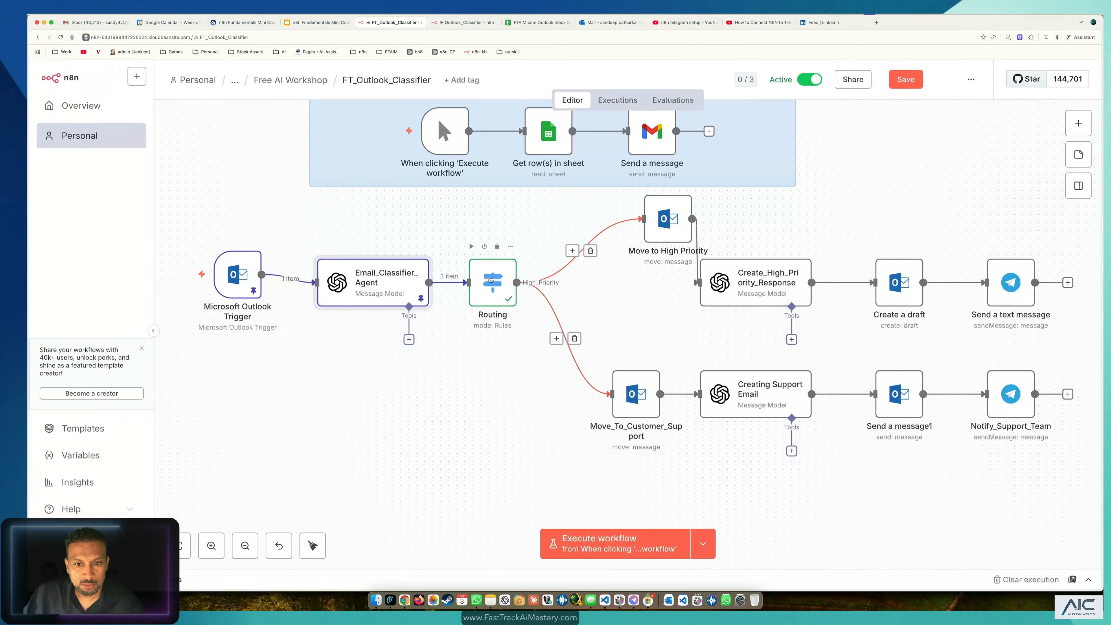
pyautogui.doubleClick(492, 282)
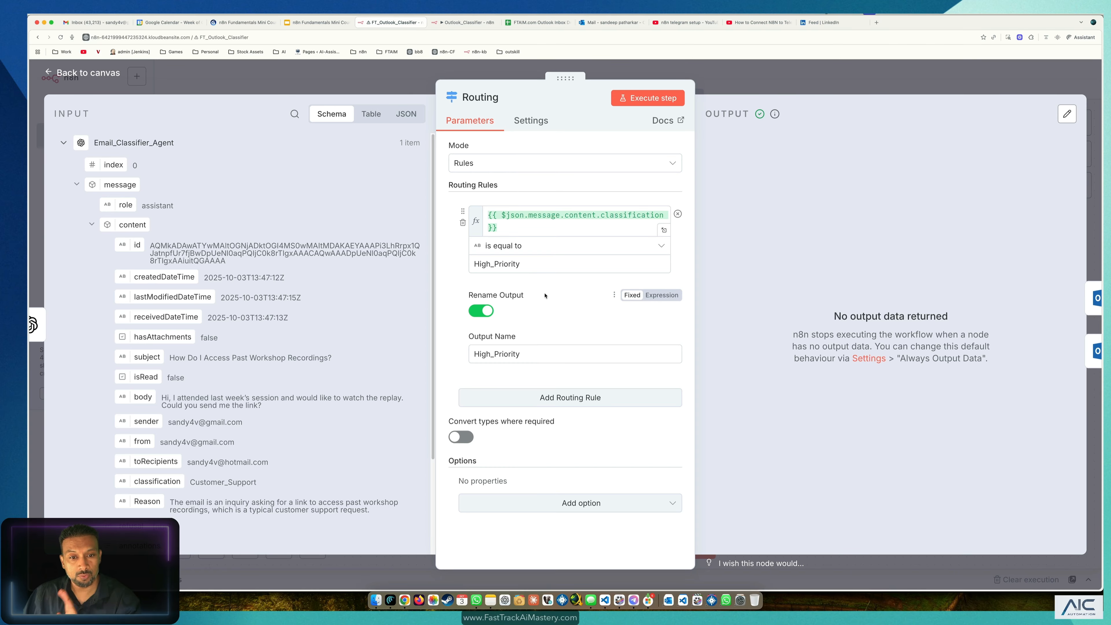
# Step: Add a second routing rule and map the classification field into its first value
pyautogui.click(553, 401)
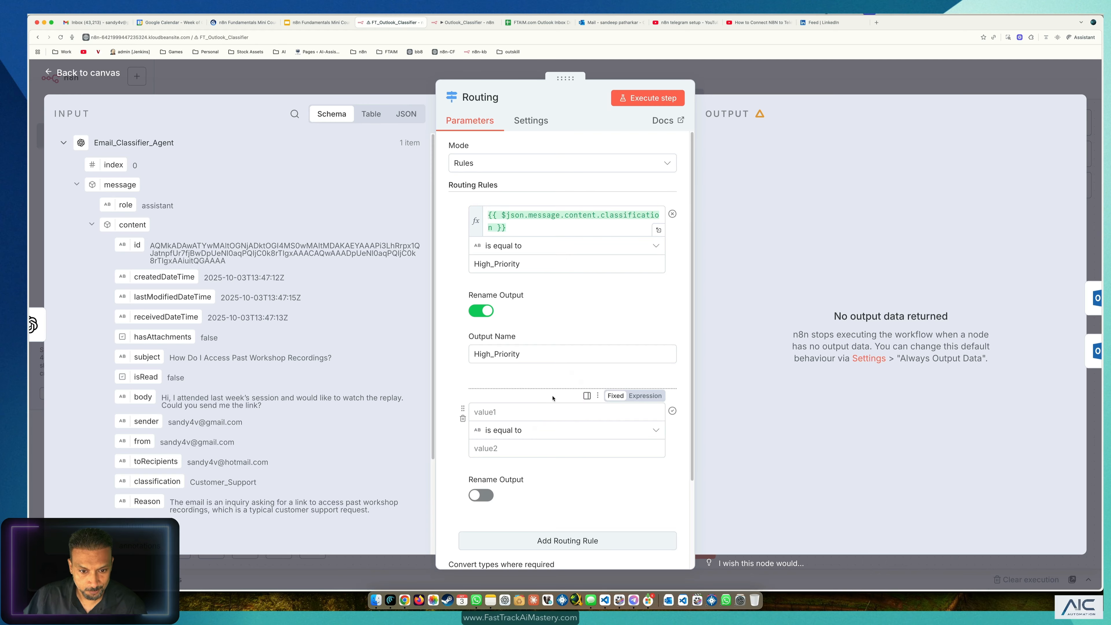
pyautogui.scroll(-3, 491, 323)
pyautogui.click(477, 303)
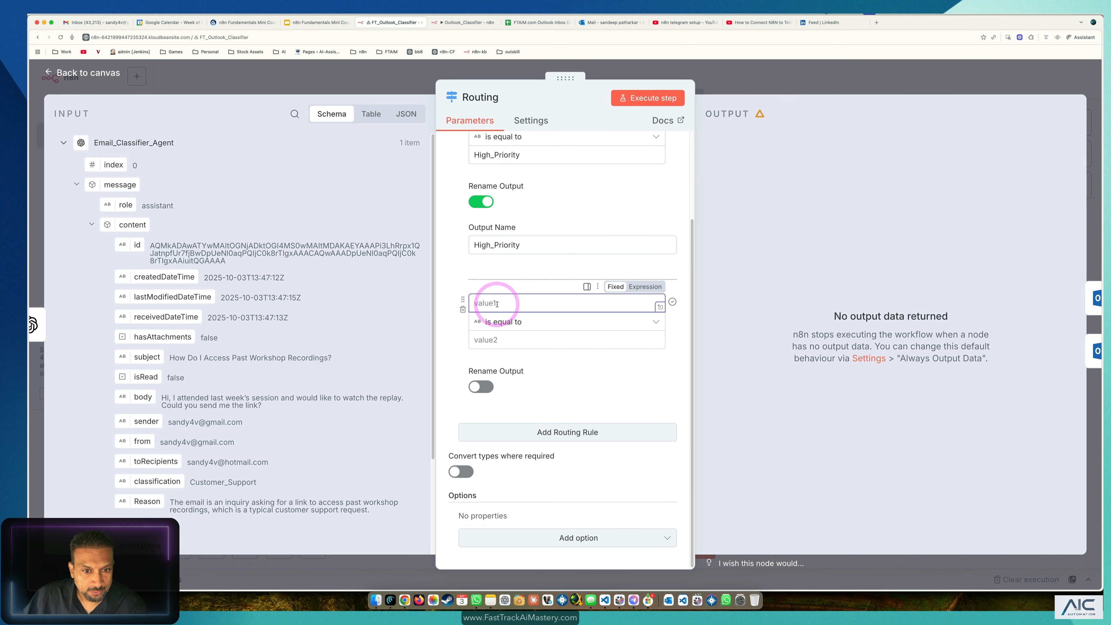
pyautogui.scroll(3, 550, 231)
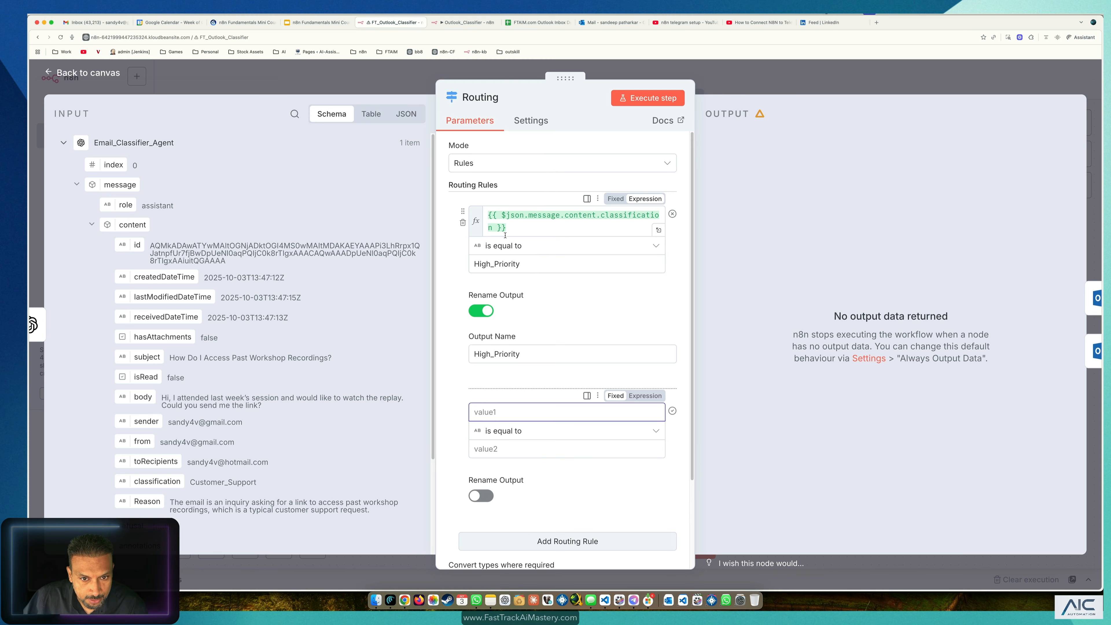
pyautogui.moveTo(514, 228); pyautogui.dragTo(471, 206)
pyautogui.press('super+c')
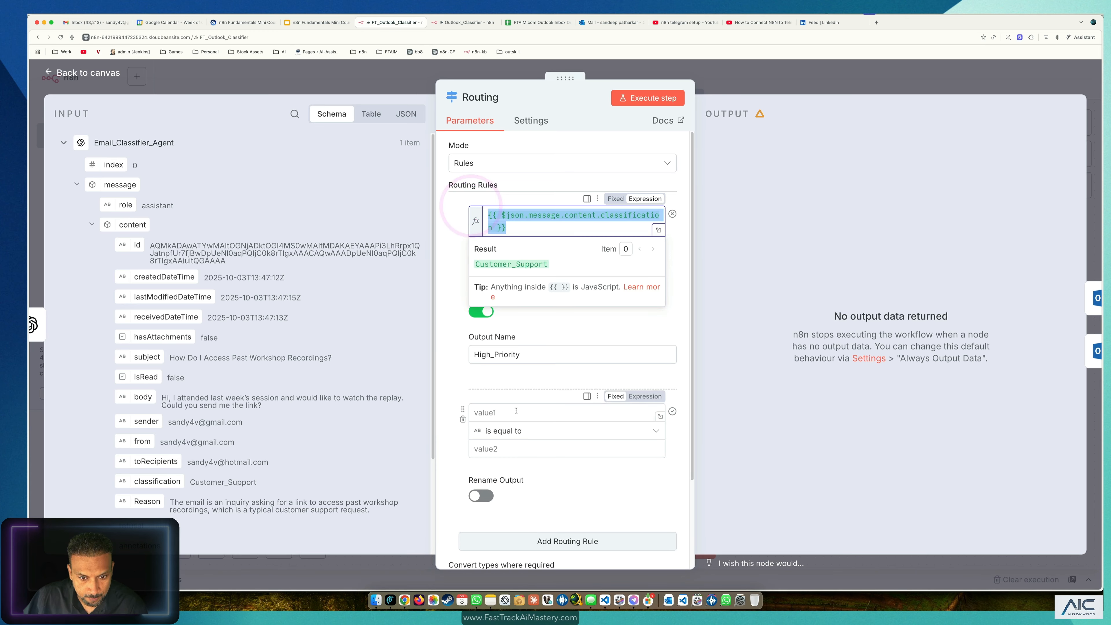
pyautogui.click(516, 410)
pyautogui.press('super+v')
pyautogui.moveTo(557, 425); pyautogui.dragTo(459, 403)
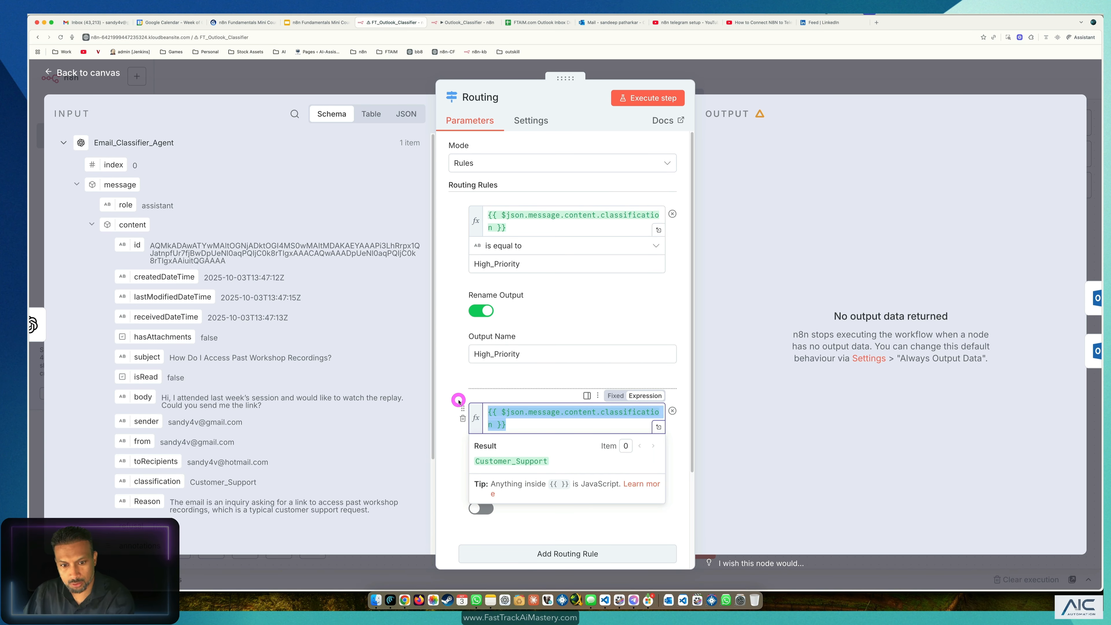
pyautogui.press('BackSpace')
pyautogui.scroll(-3, 166, 443)
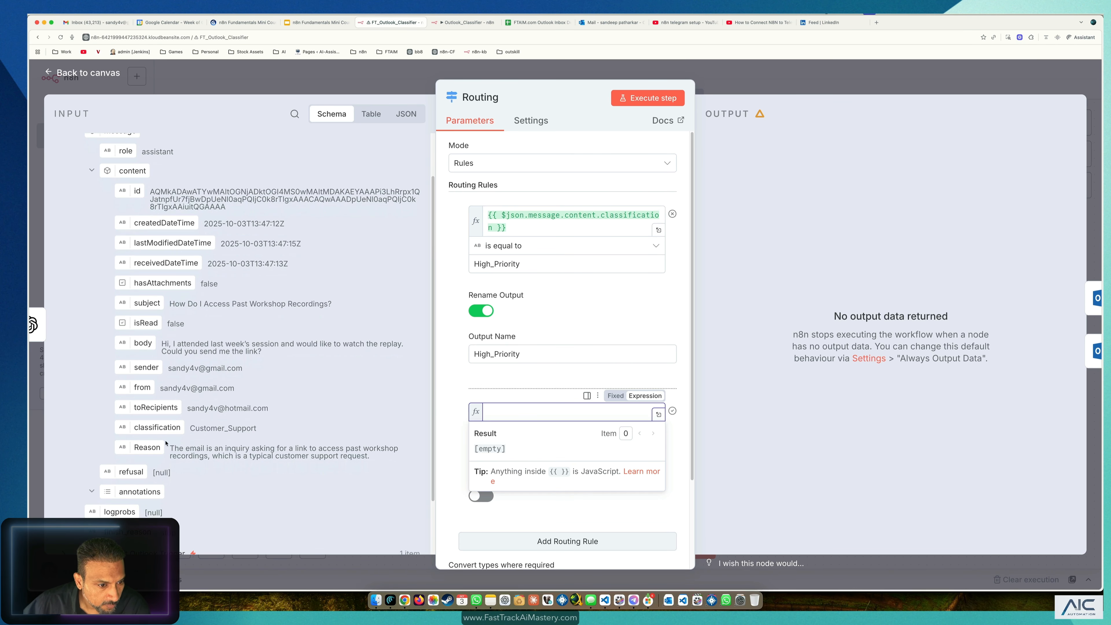
pyautogui.moveTo(158, 427); pyautogui.dragTo(528, 414)
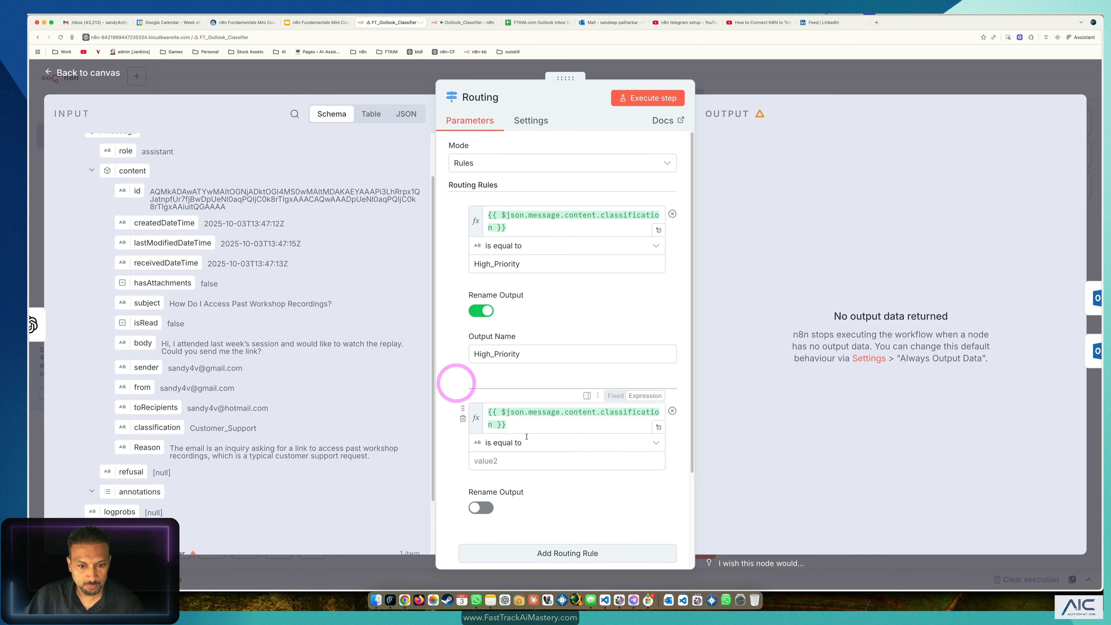
# Step: Compare the second rule against Customer_Support and rename its output Customer_Support1
pyautogui.click(515, 462)
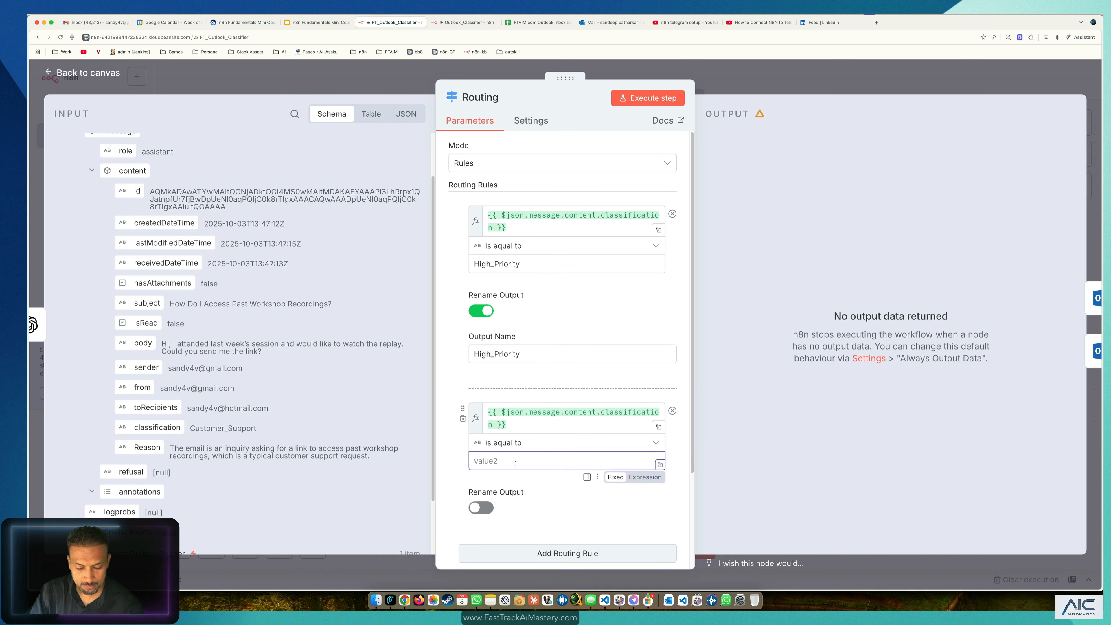
pyautogui.write('Csuteomr')
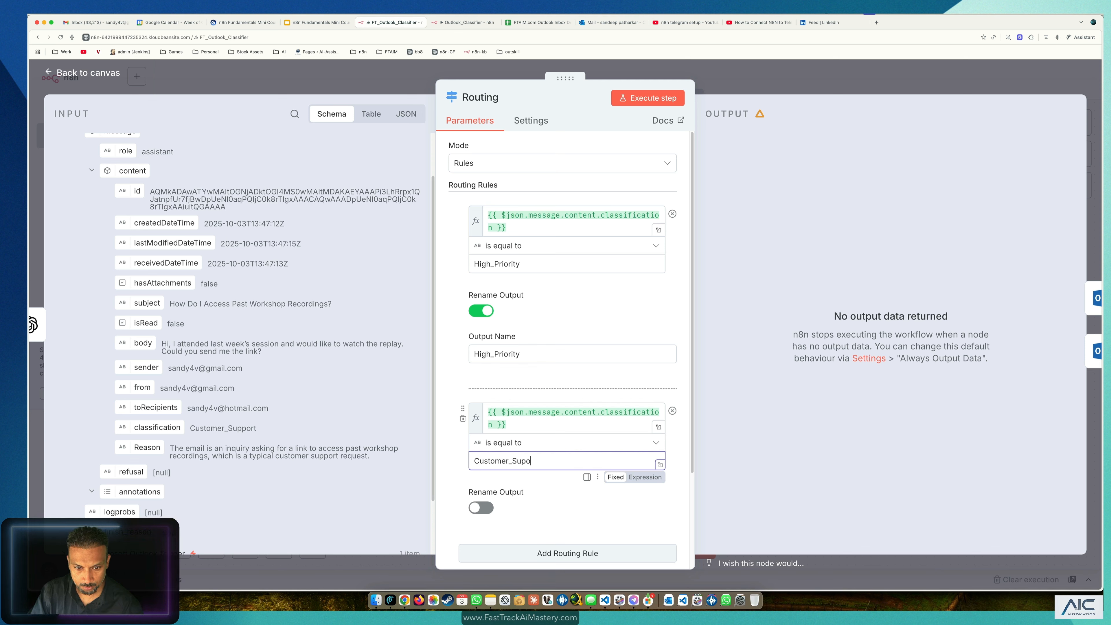
pyautogui.click(567, 524)
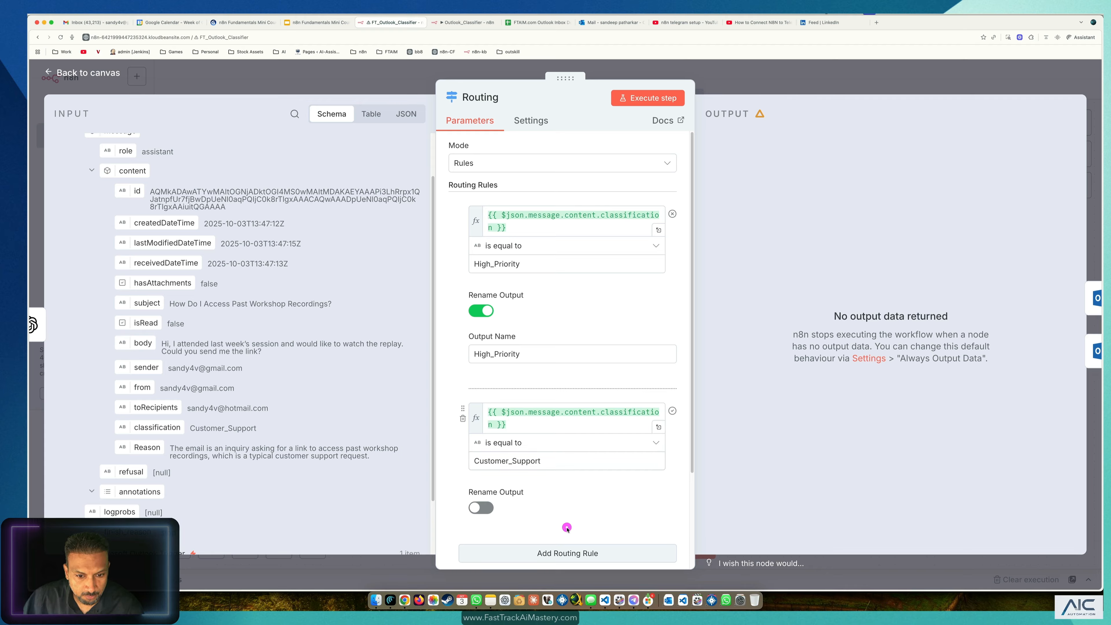
pyautogui.scroll(-3, 567, 526)
pyautogui.click(478, 386)
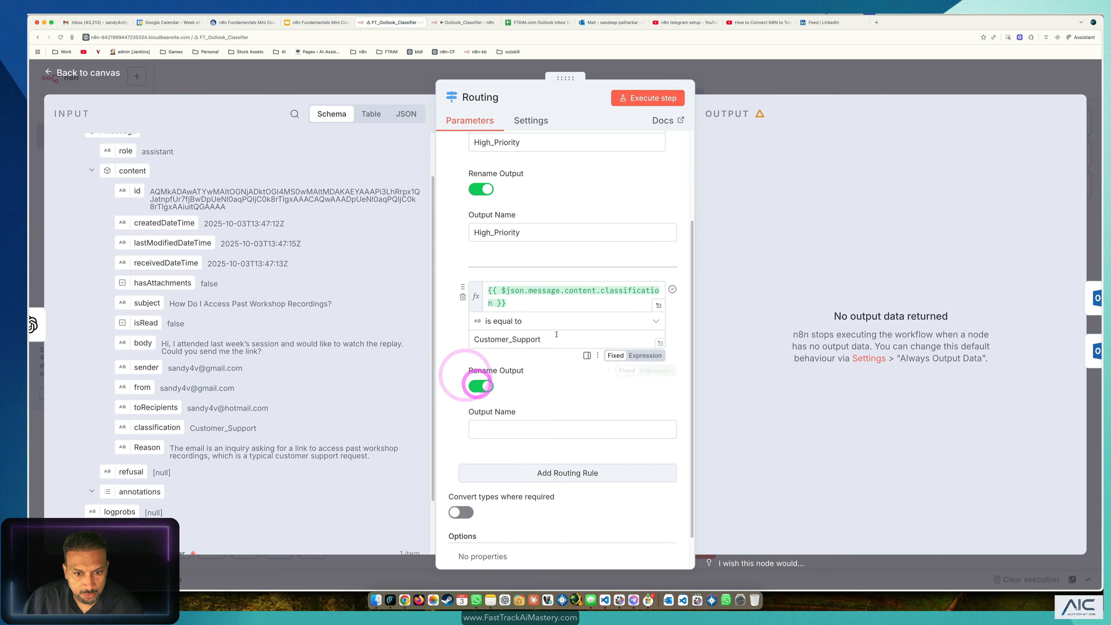
pyautogui.doubleClick(549, 339)
pyautogui.press('super+c')
pyautogui.click(497, 427)
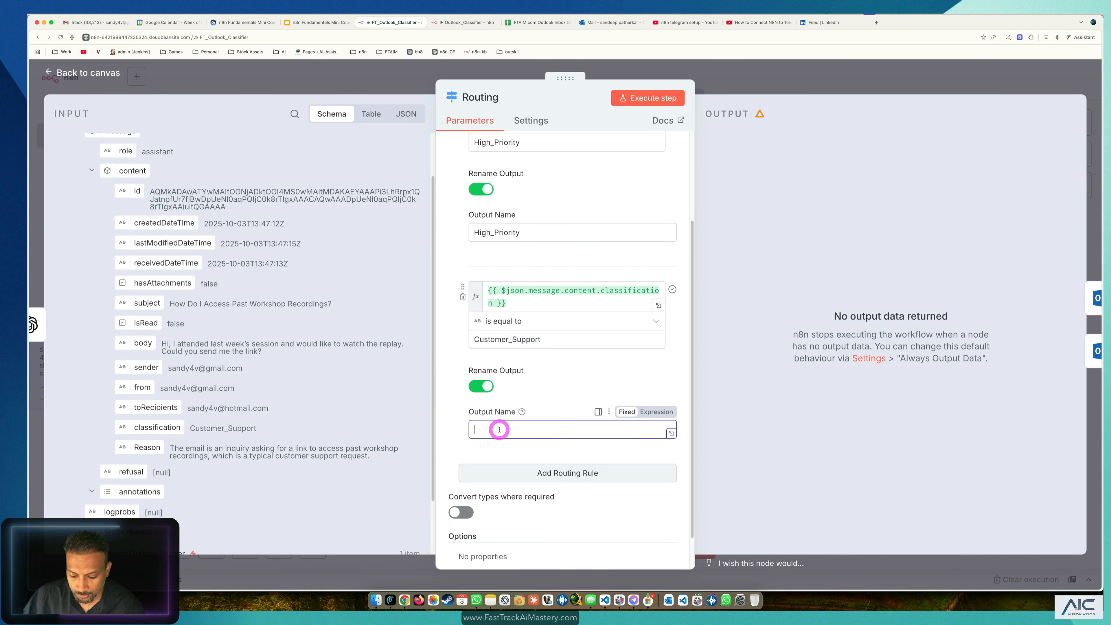
pyautogui.press('super+v')
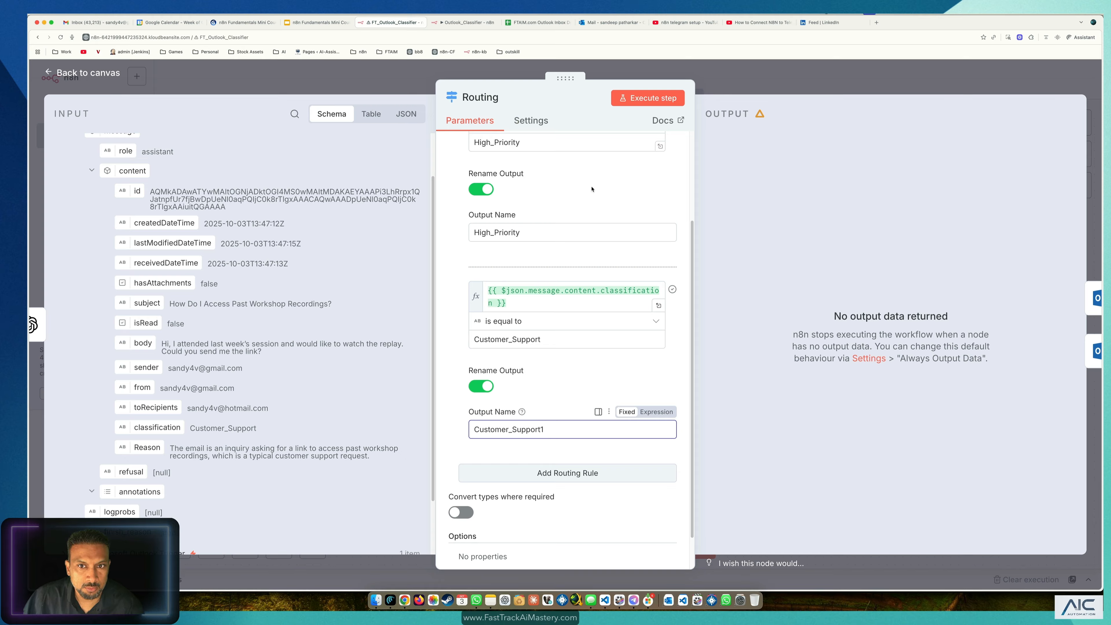
pyautogui.click(631, 104)
# Step: Execute Routing and verify the test item reaches the Customer_Support1 output, not High_Priority
pyautogui.click(630, 103)
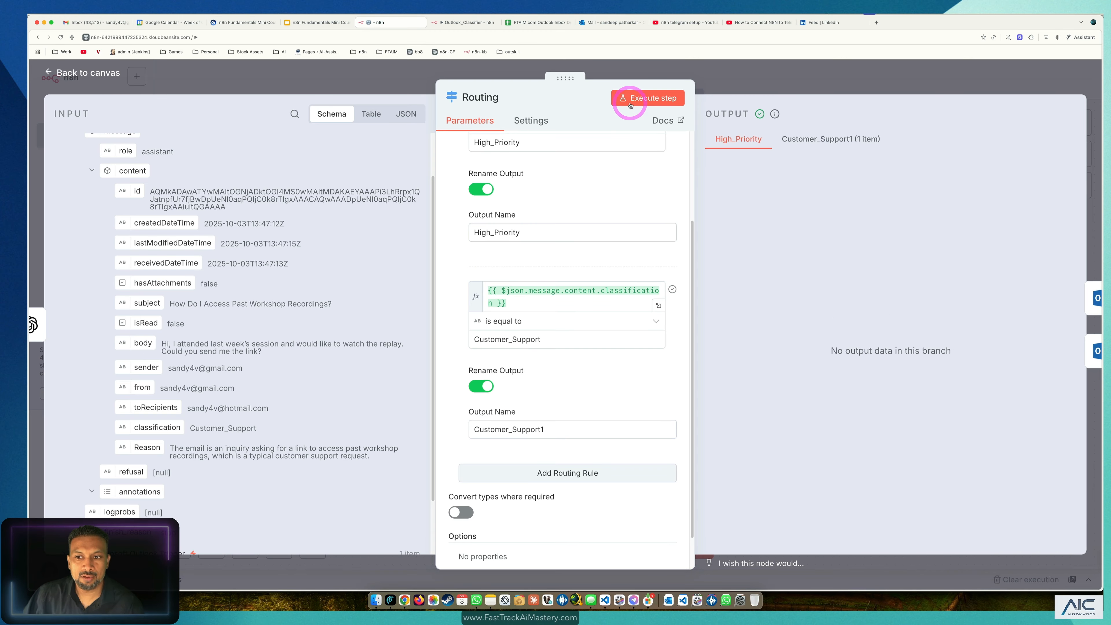
pyautogui.click(852, 144)
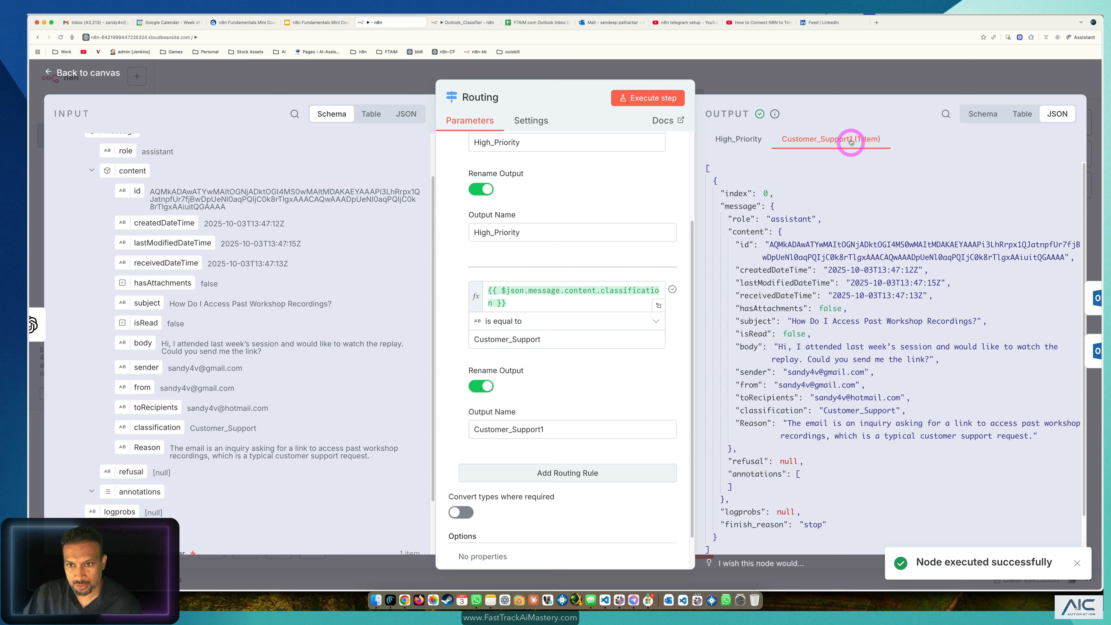
pyautogui.click(742, 140)
pyautogui.click(821, 143)
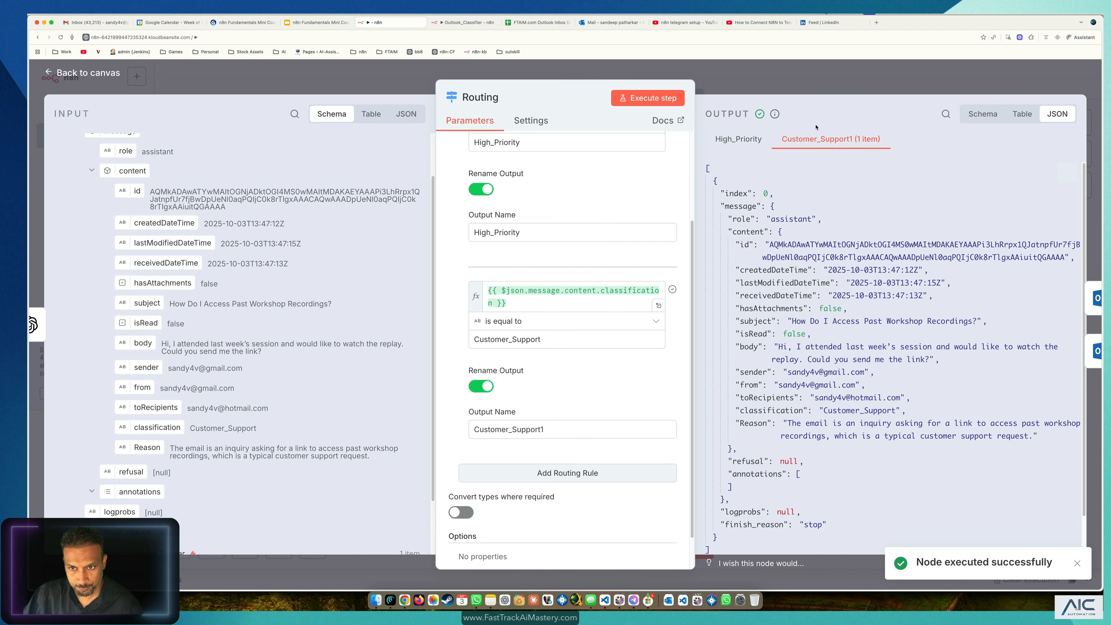
pyautogui.click(110, 74)
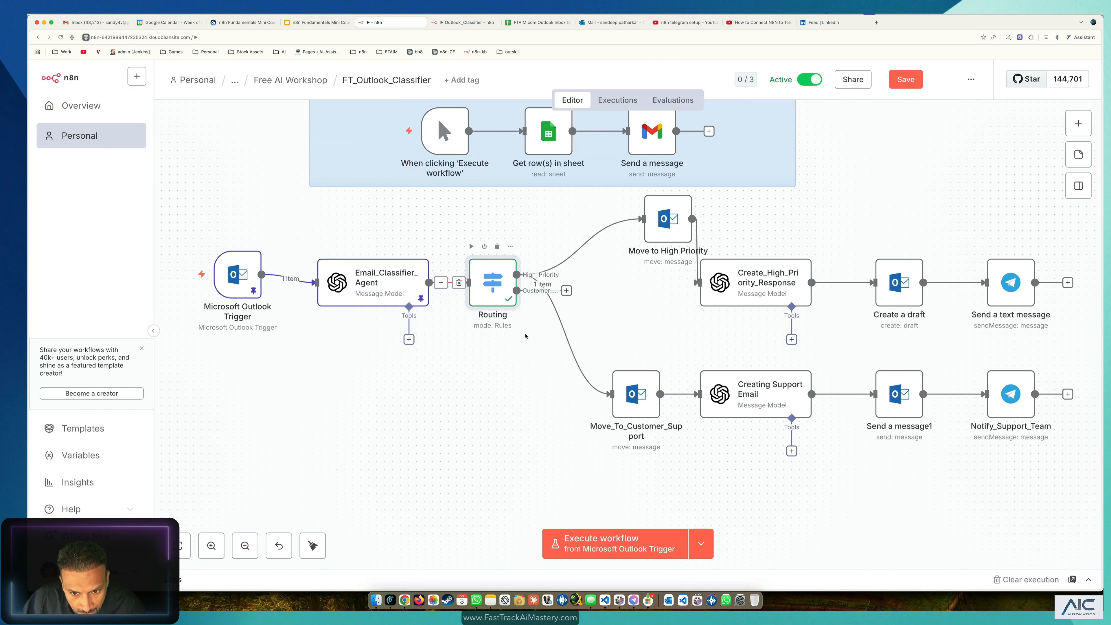
# Step: Replace Move_To_Customer_Support's old link with one from Routing's Customer_Support1 output, restoring the layout
pyautogui.moveTo(479, 291); pyautogui.dragTo(399, 458)
pyautogui.moveTo(664, 222); pyautogui.dragTo(497, 213)
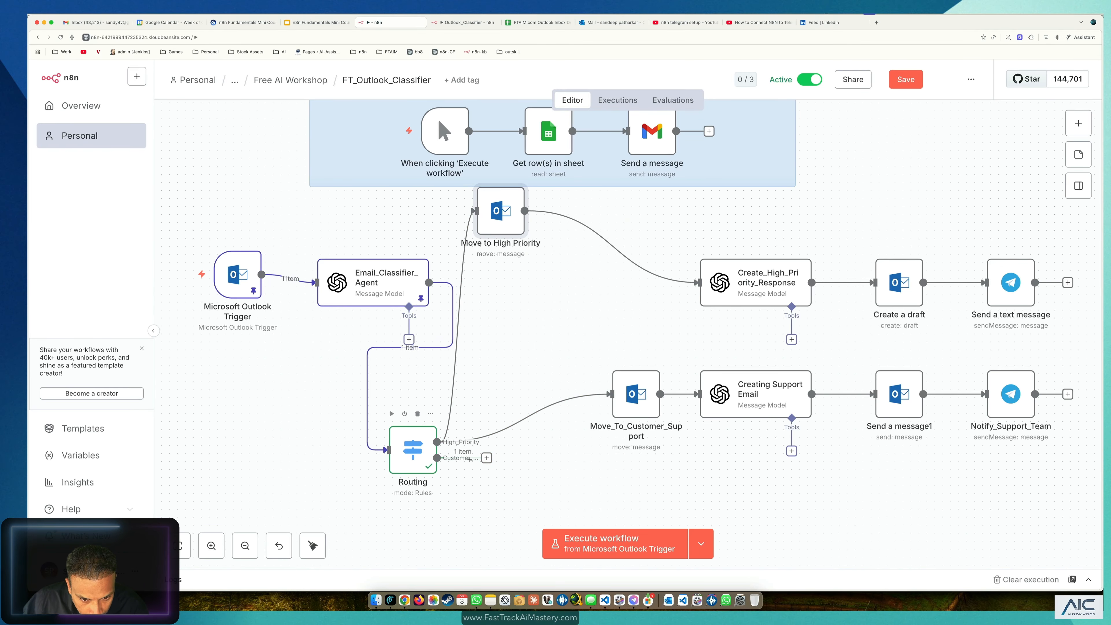
pyautogui.moveTo(570, 401)
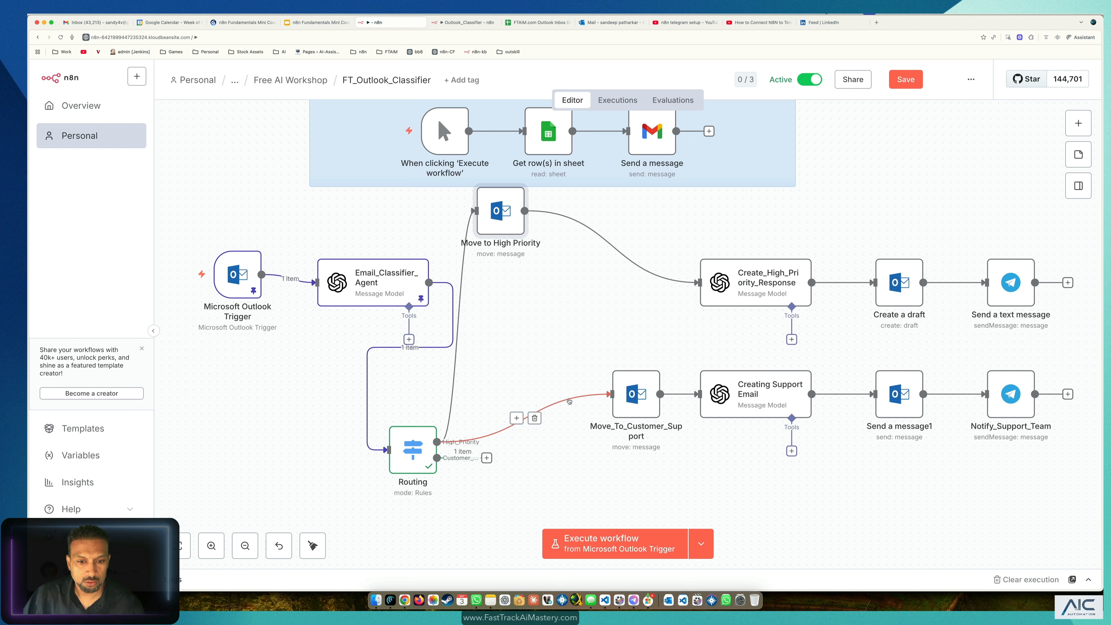
pyautogui.click(534, 419)
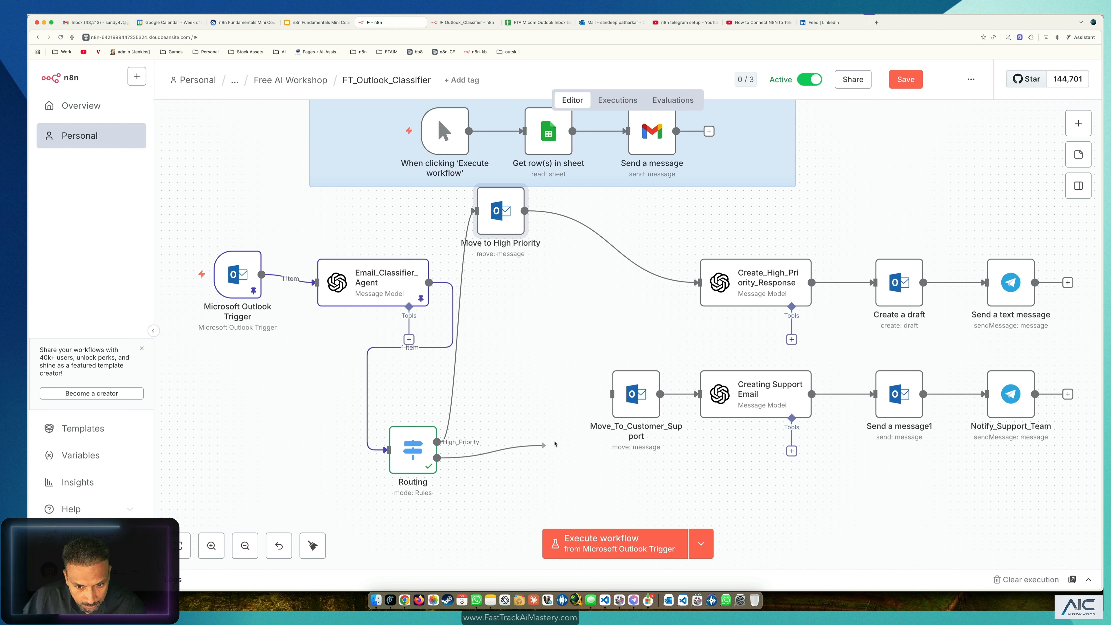
pyautogui.moveTo(555, 444); pyautogui.dragTo(607, 396)
pyautogui.moveTo(419, 450); pyautogui.dragTo(475, 299)
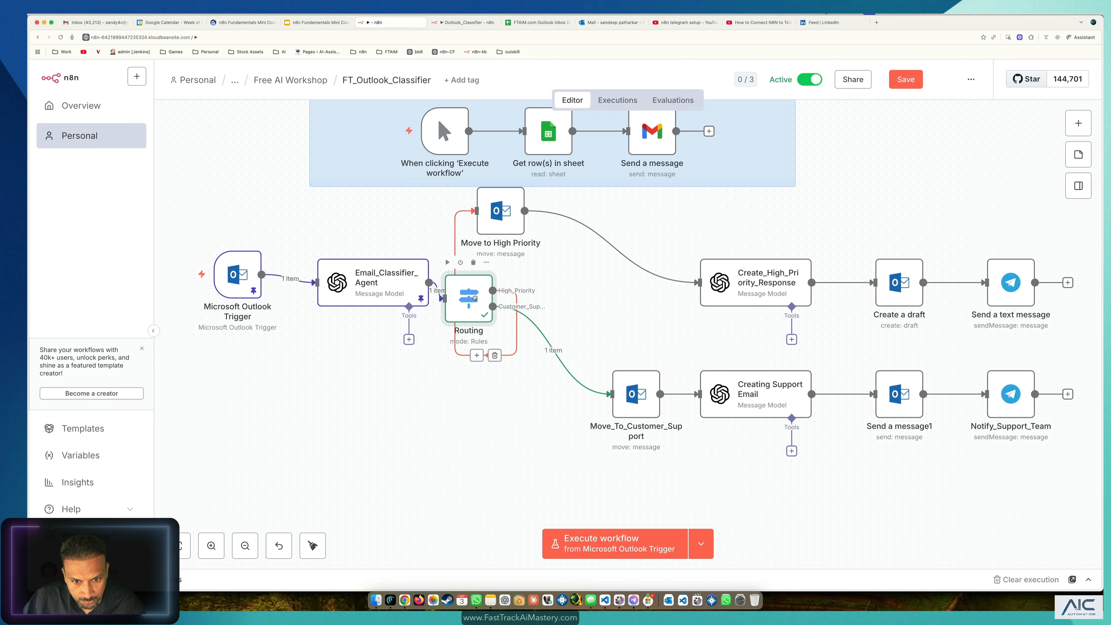
pyautogui.moveTo(497, 214); pyautogui.dragTo(617, 213)
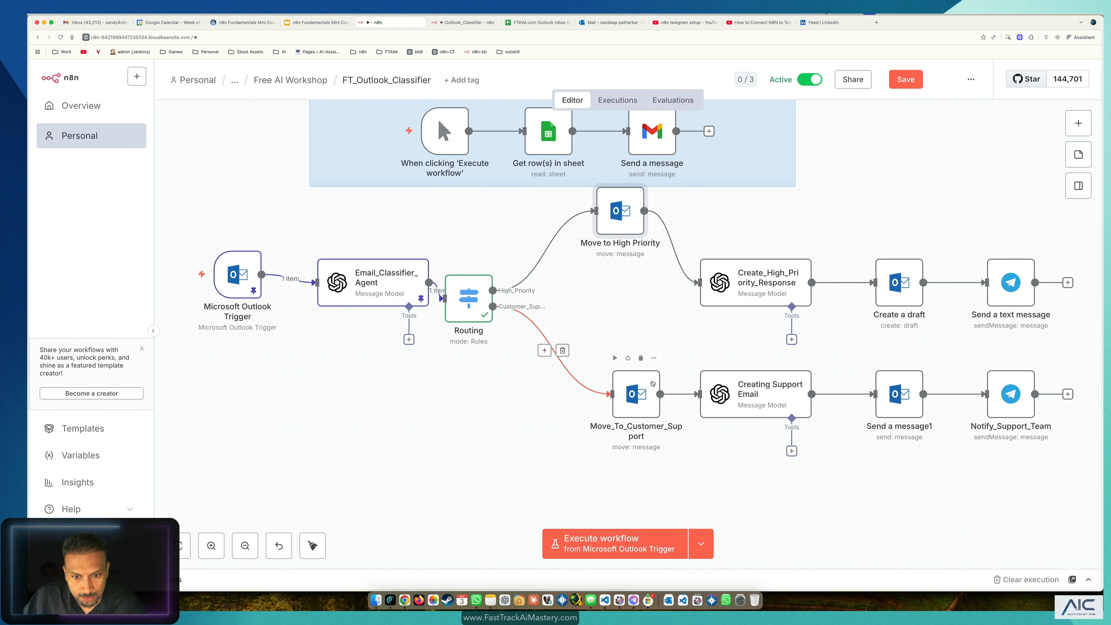
# Step: Replace Move_To_Customer_Support's malformed Message ID expression with the input's content id field
pyautogui.click(639, 397)
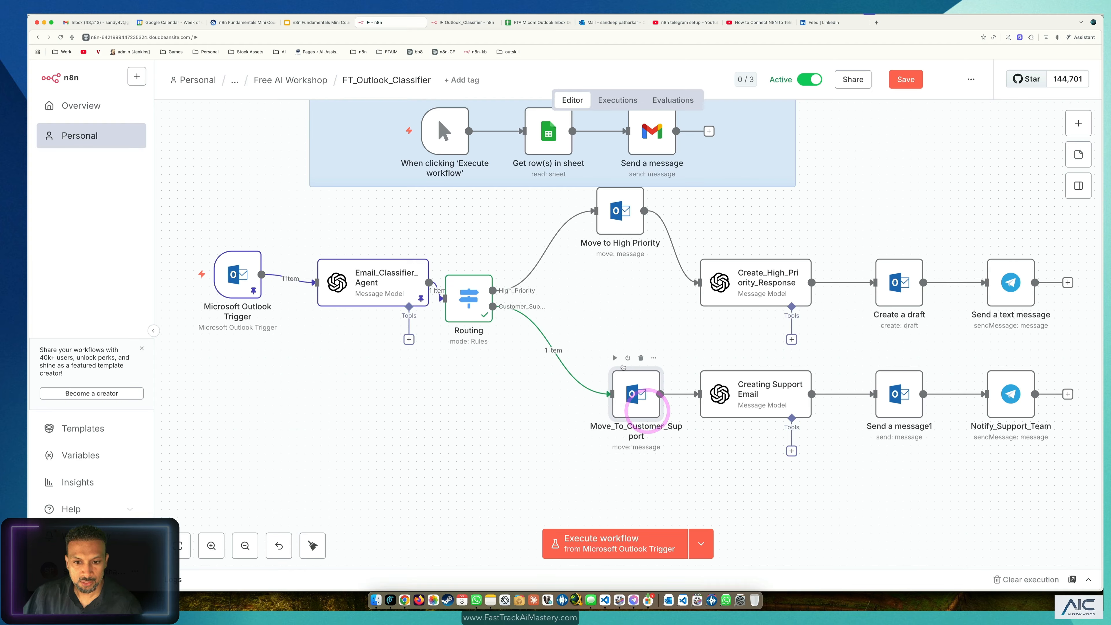
pyautogui.click(616, 358)
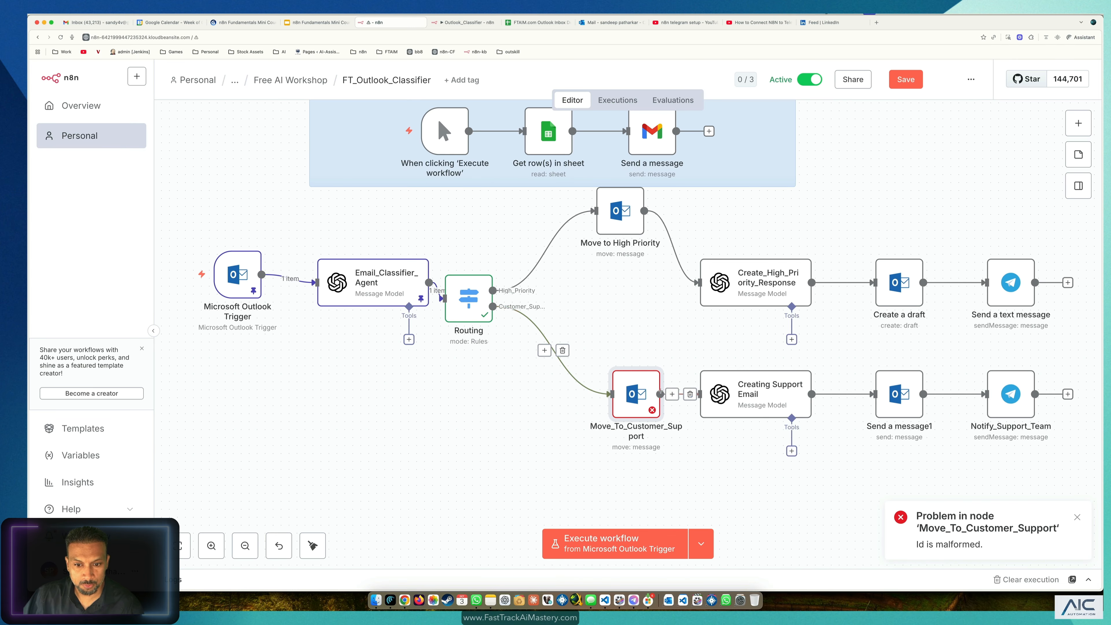
pyautogui.doubleClick(629, 392)
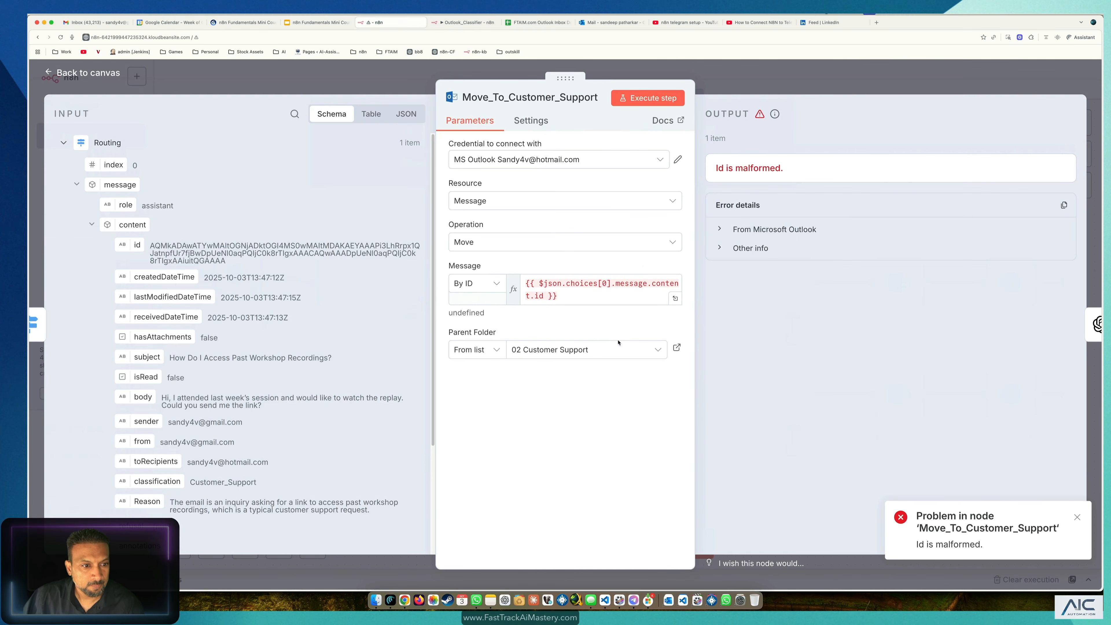
pyautogui.click(583, 302)
pyautogui.tripleClick(582, 302)
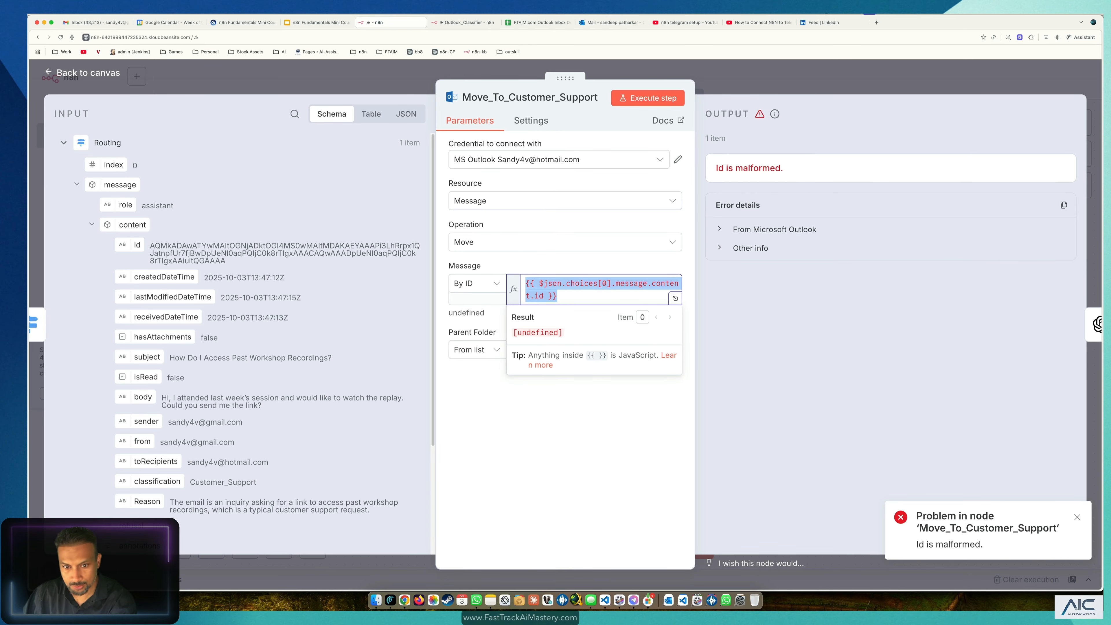
pyautogui.press('BackSpace')
pyautogui.moveTo(137, 257); pyautogui.dragTo(565, 285)
pyautogui.click(554, 443)
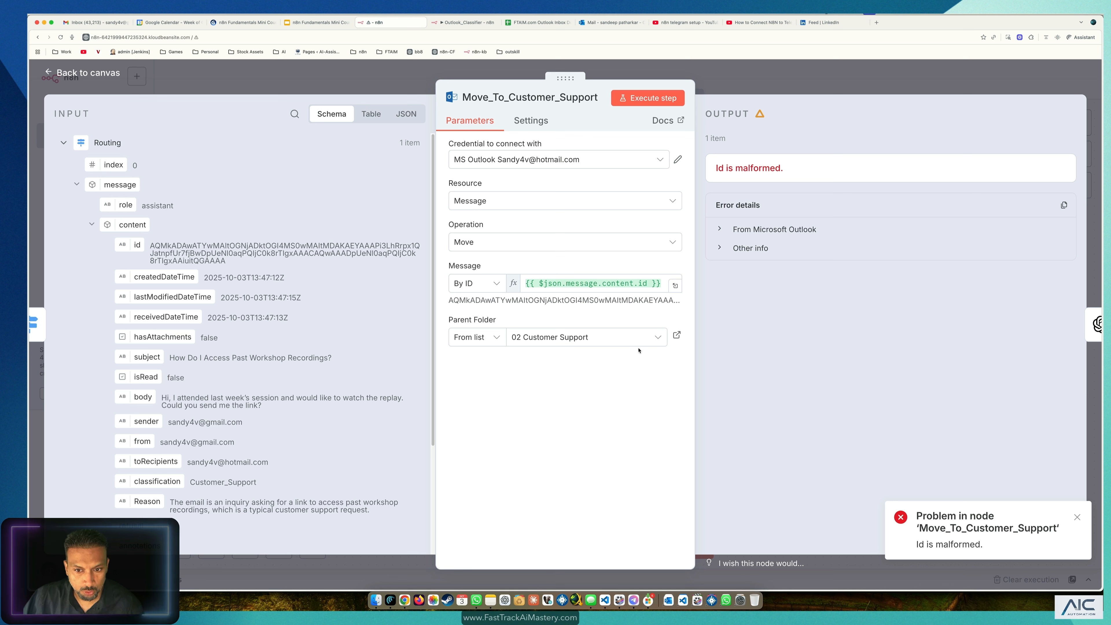
# Step: Set the parent folder to 02 Customer Support and execute the step
pyautogui.click(573, 337)
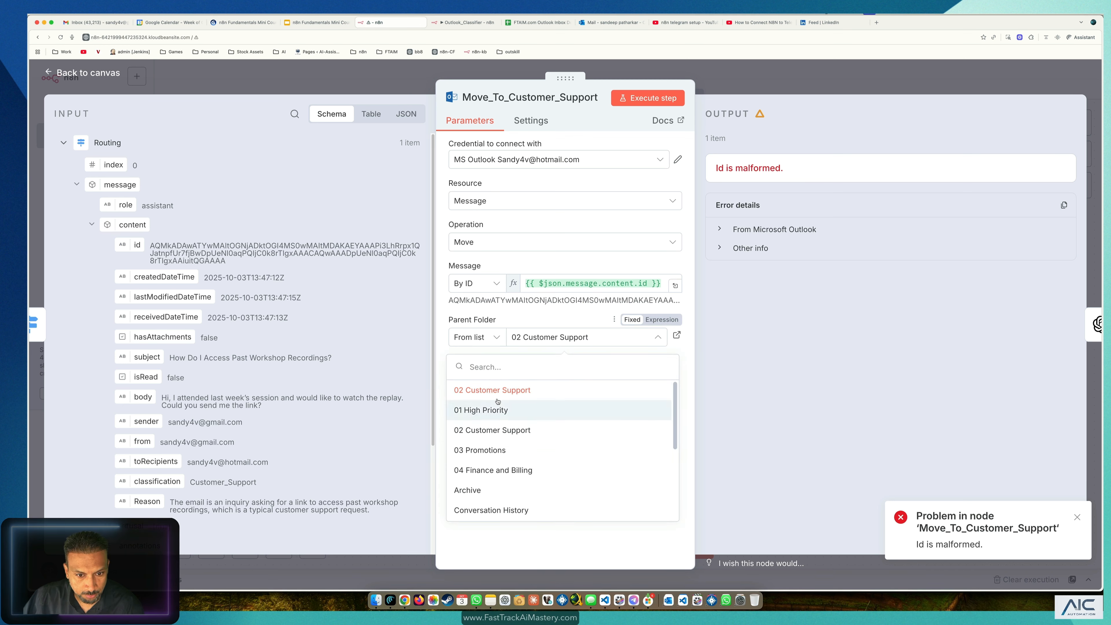
pyautogui.click(498, 437)
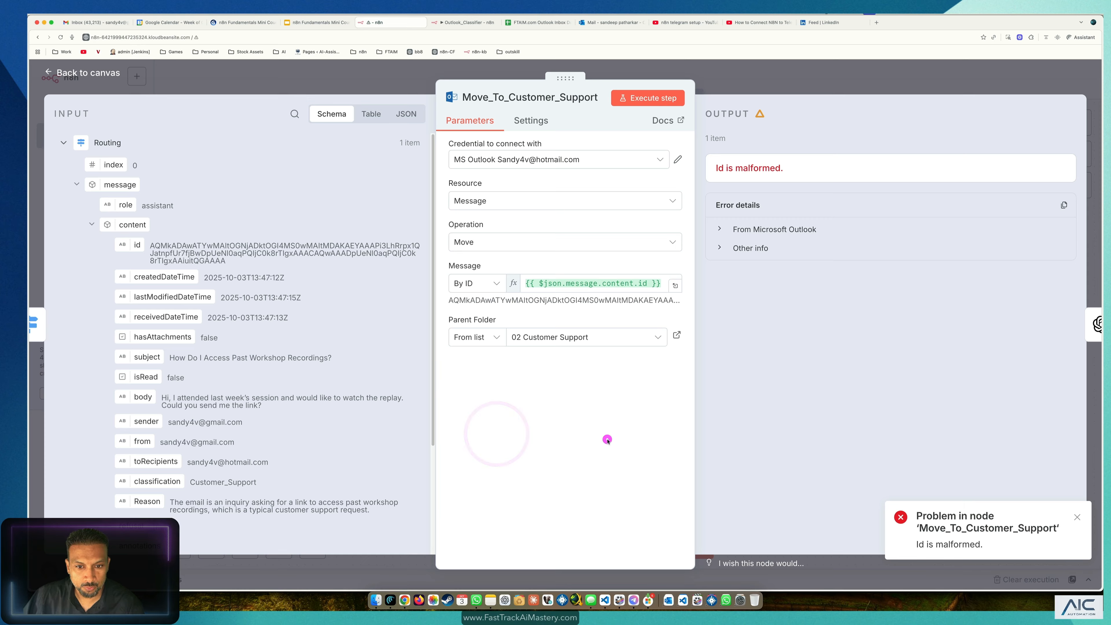
pyautogui.click(620, 333)
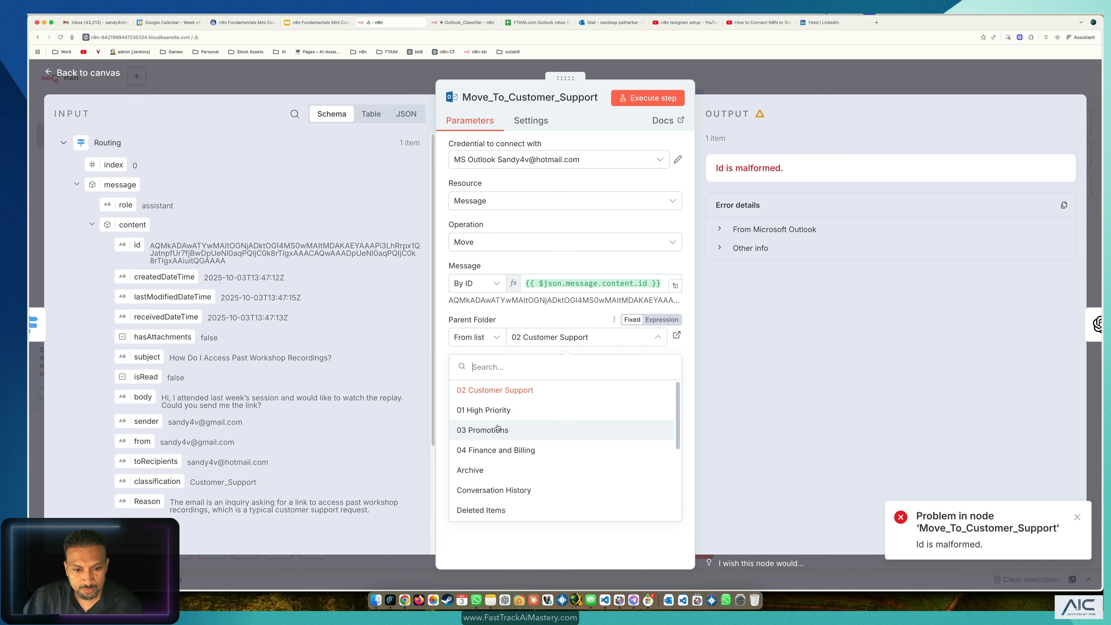
pyautogui.click(533, 539)
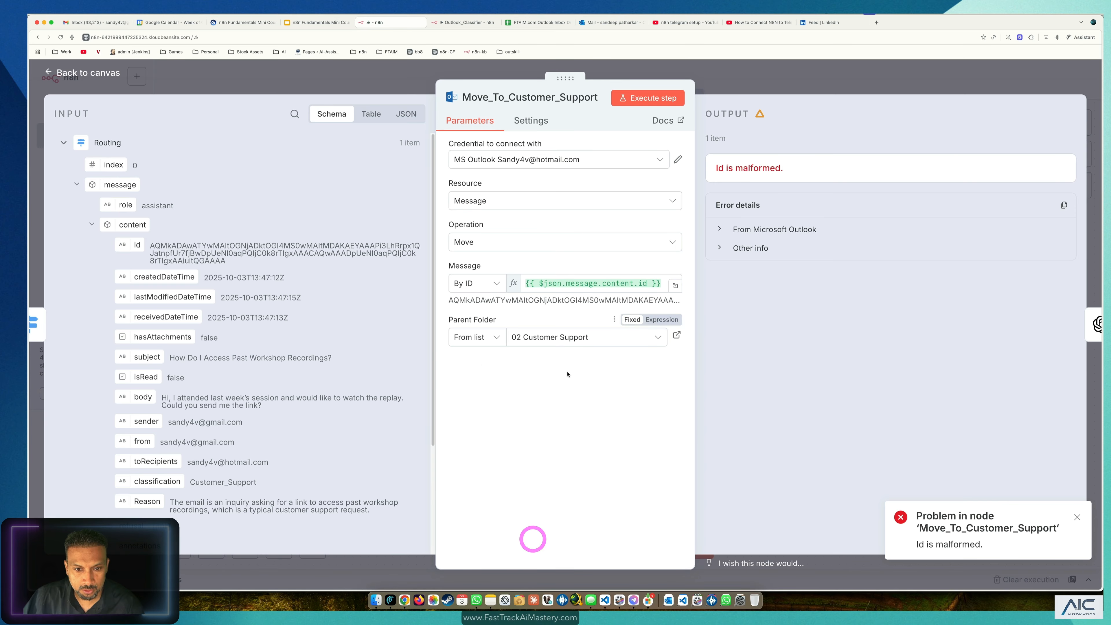
pyautogui.click(564, 422)
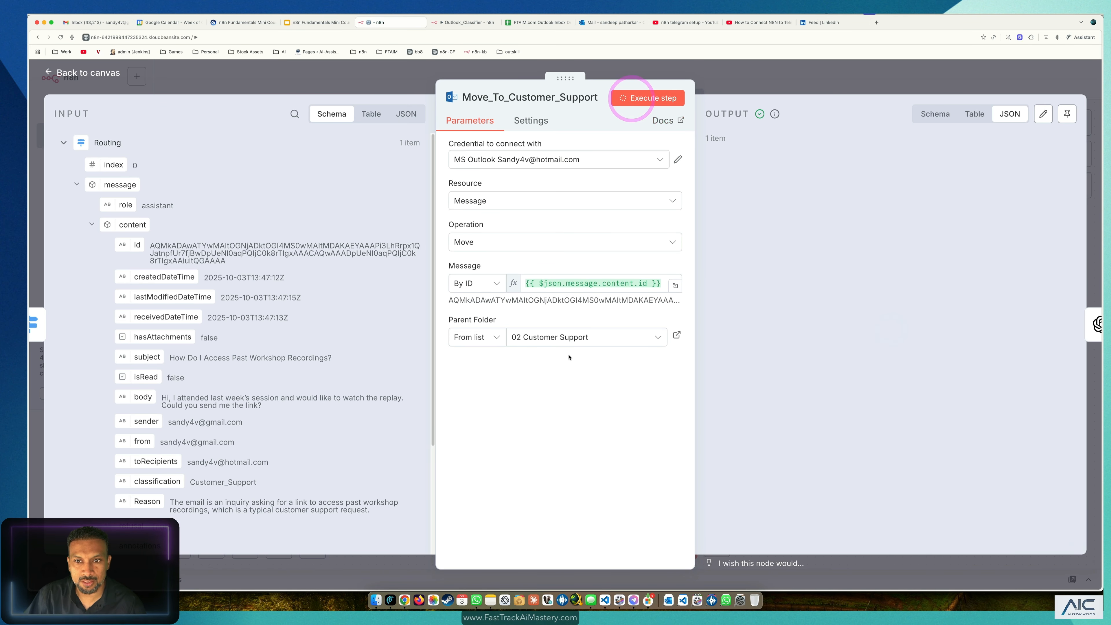
# Step: Confirm the workshop recordings email now appears in Outlook's 02 Customer Support folder, then go back to n8n
pyautogui.click(612, 22)
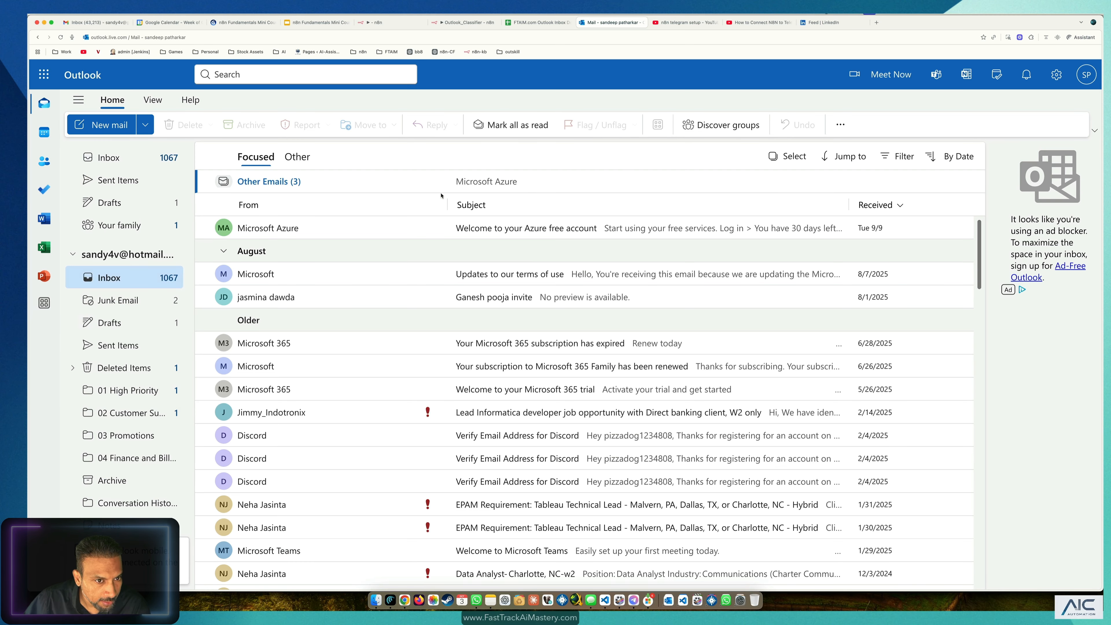
pyautogui.click(139, 414)
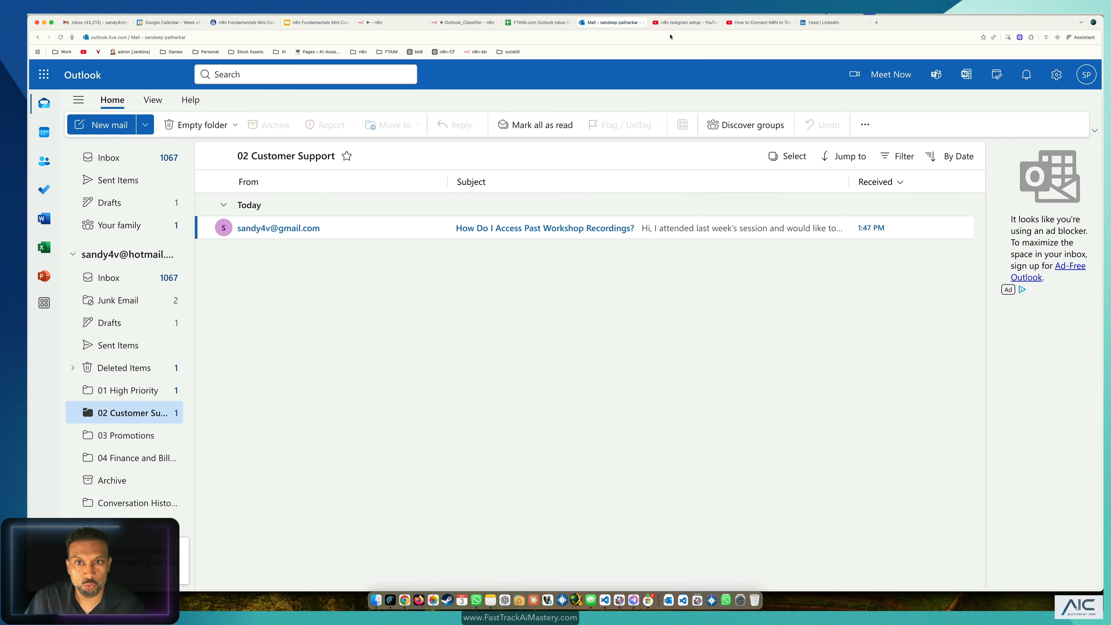
pyautogui.click(465, 22)
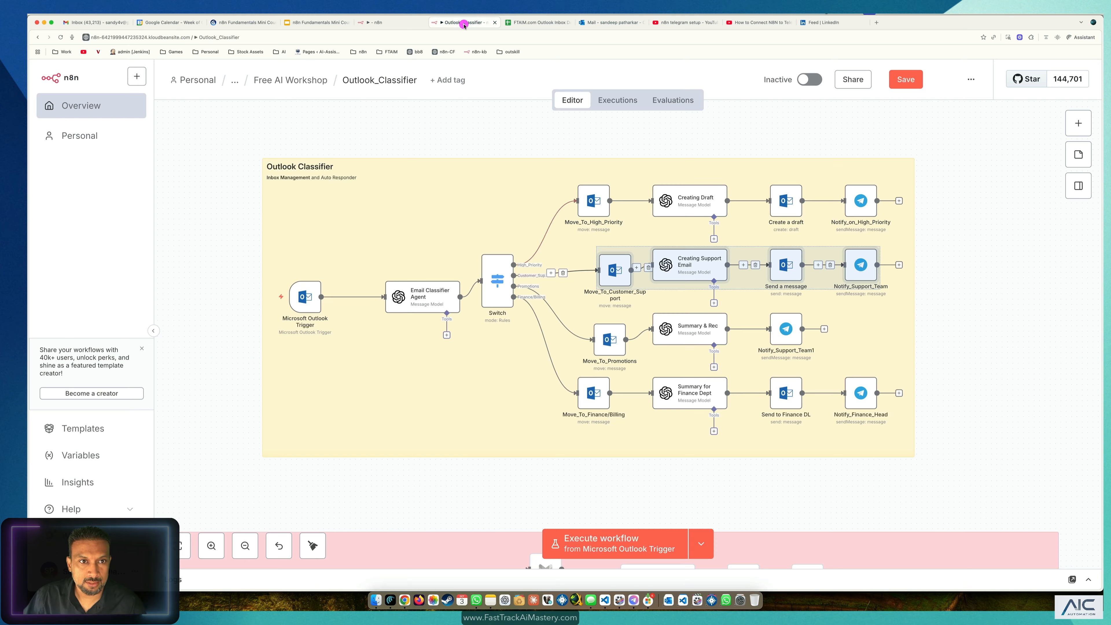
# Step: Open the Creating Support Email node's prompt in the full expression editor
pyautogui.click(380, 23)
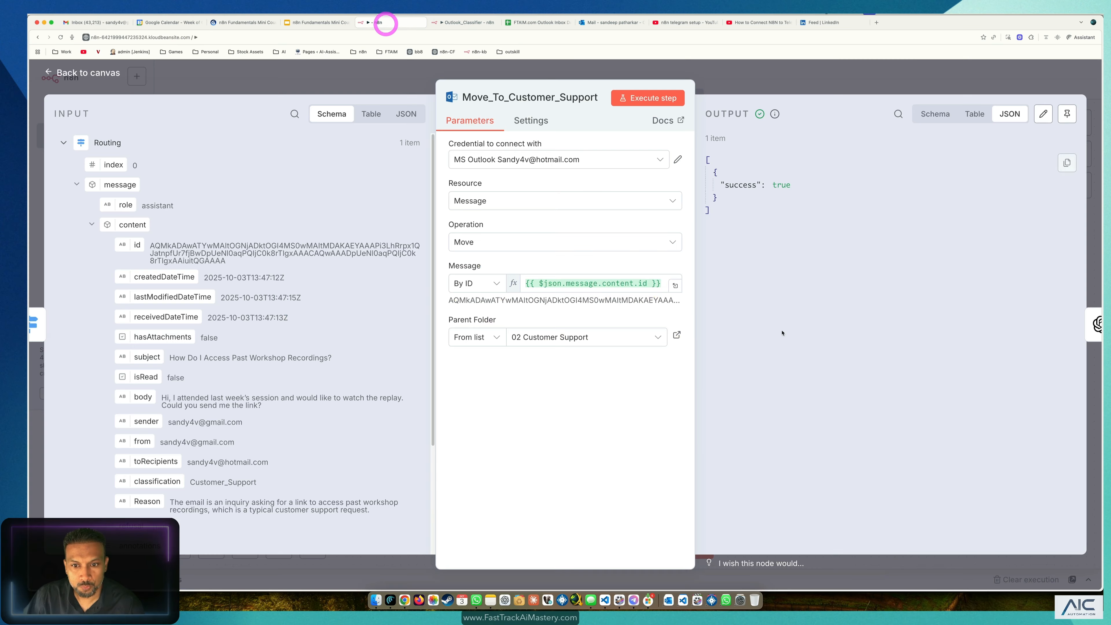
pyautogui.click(501, 66)
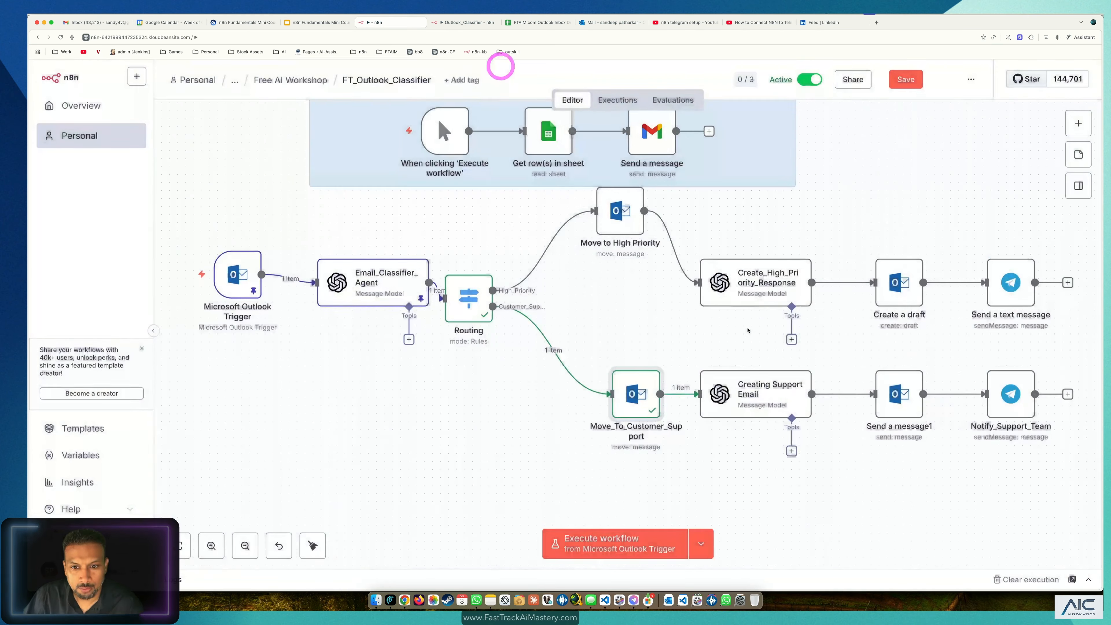
pyautogui.doubleClick(797, 395)
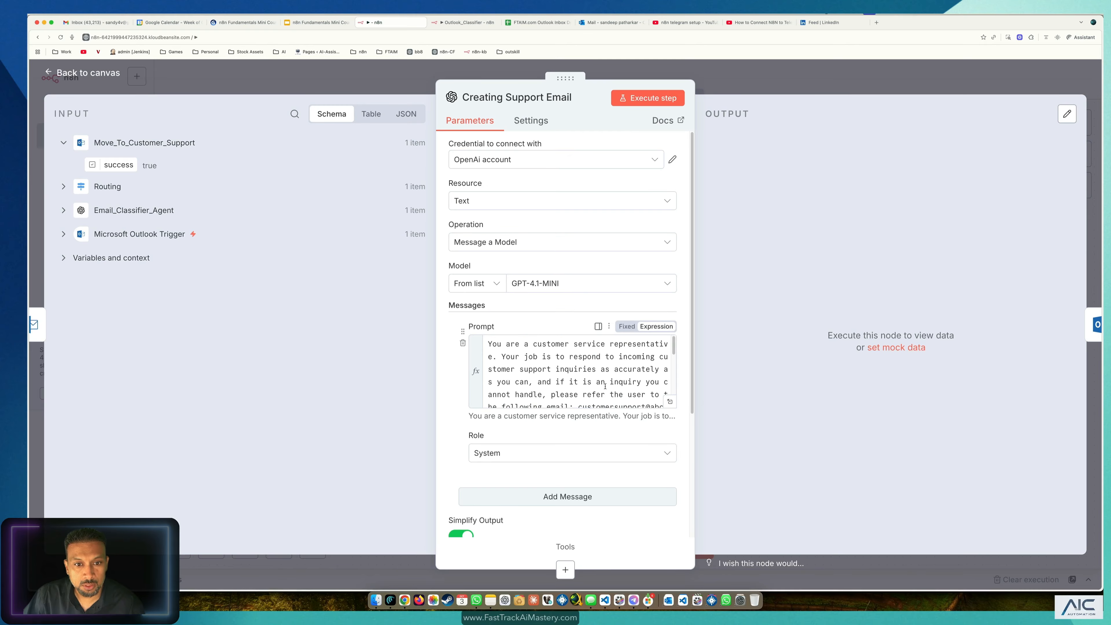
pyautogui.click(670, 401)
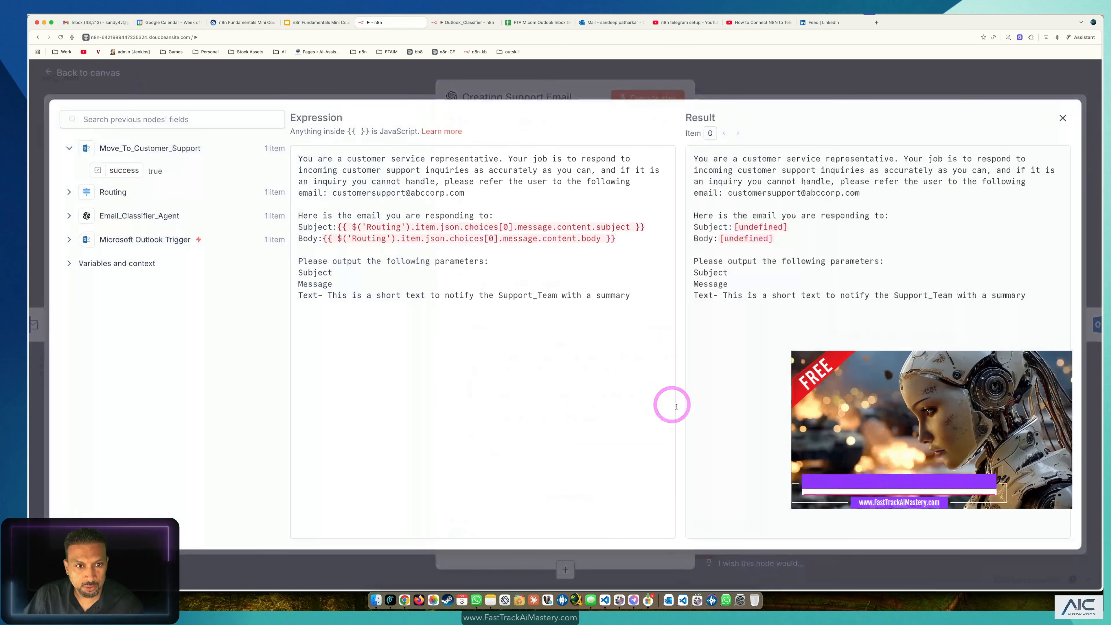
pyautogui.click(560, 365)
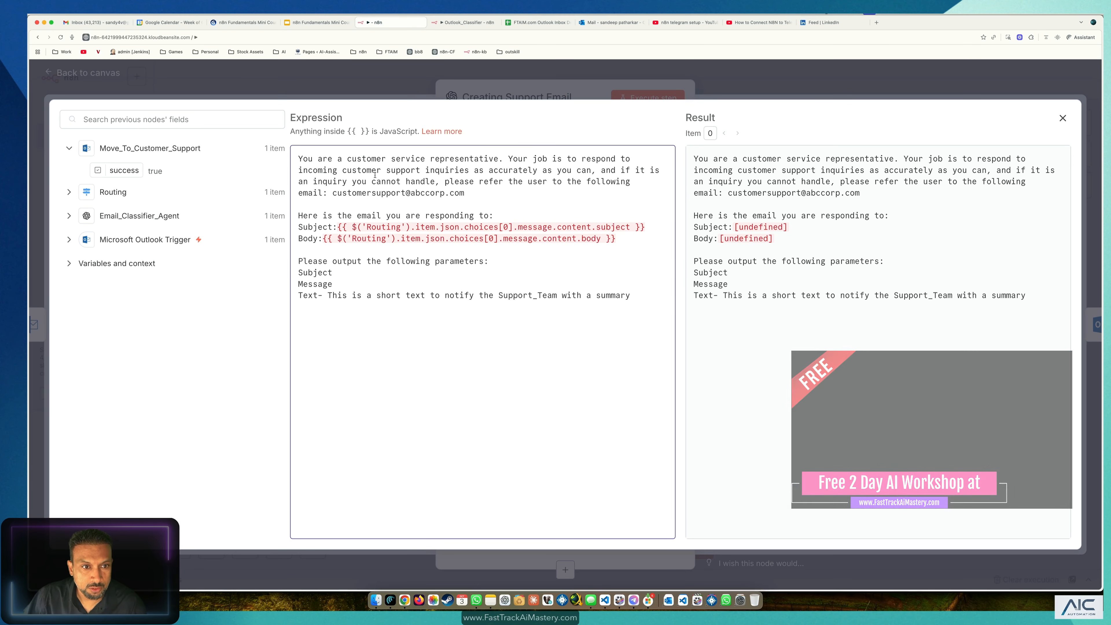
# Step: Replace the prompt's Routing-based Subject expression with Email_Classifier_Agent's subject field
pyautogui.click(337, 171)
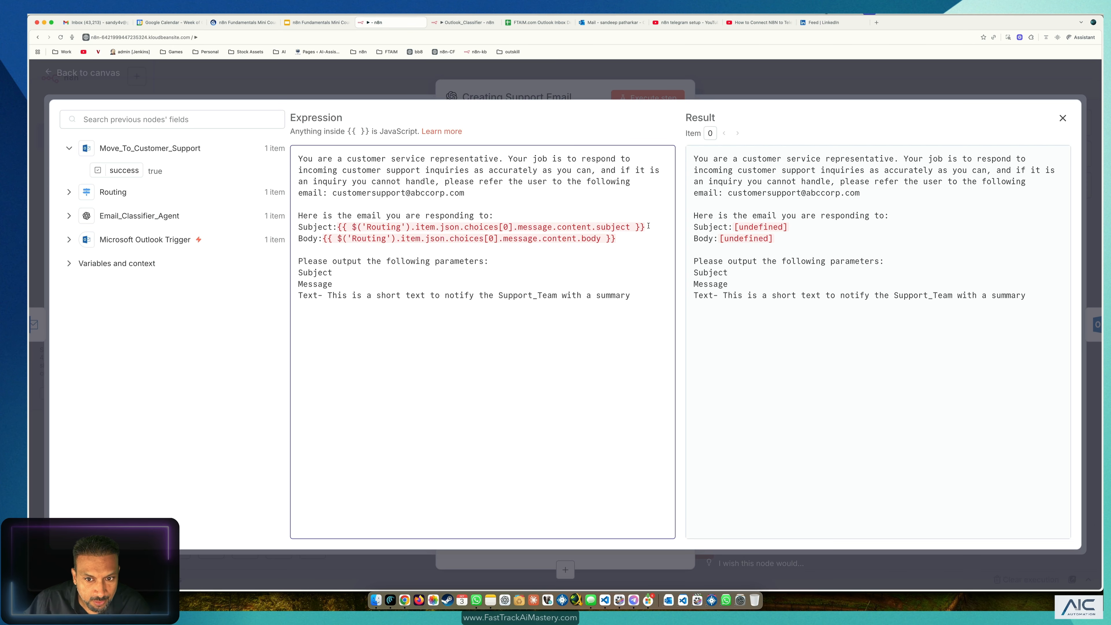
pyautogui.moveTo(649, 226); pyautogui.dragTo(330, 225)
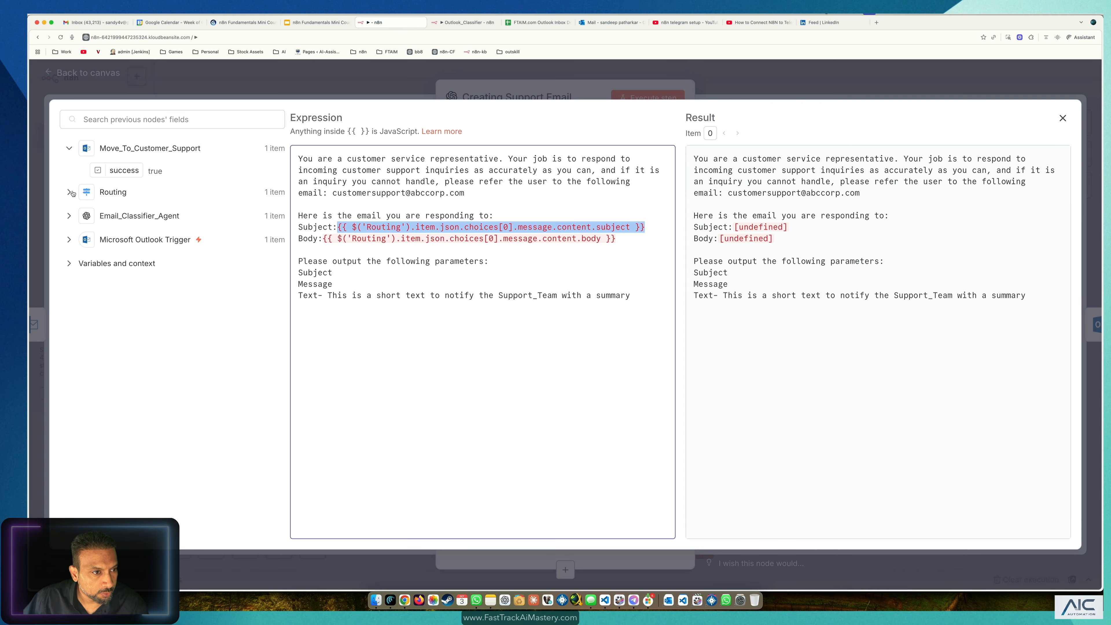
pyautogui.click(68, 217)
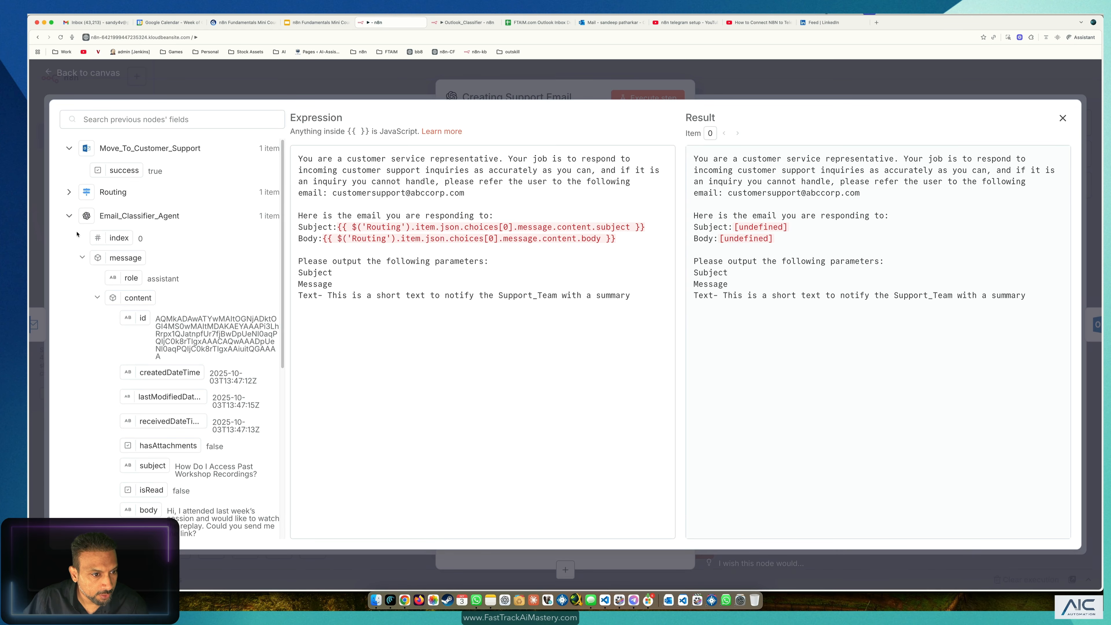
pyautogui.scroll(-3, 134, 297)
pyautogui.scroll(-1, 134, 293)
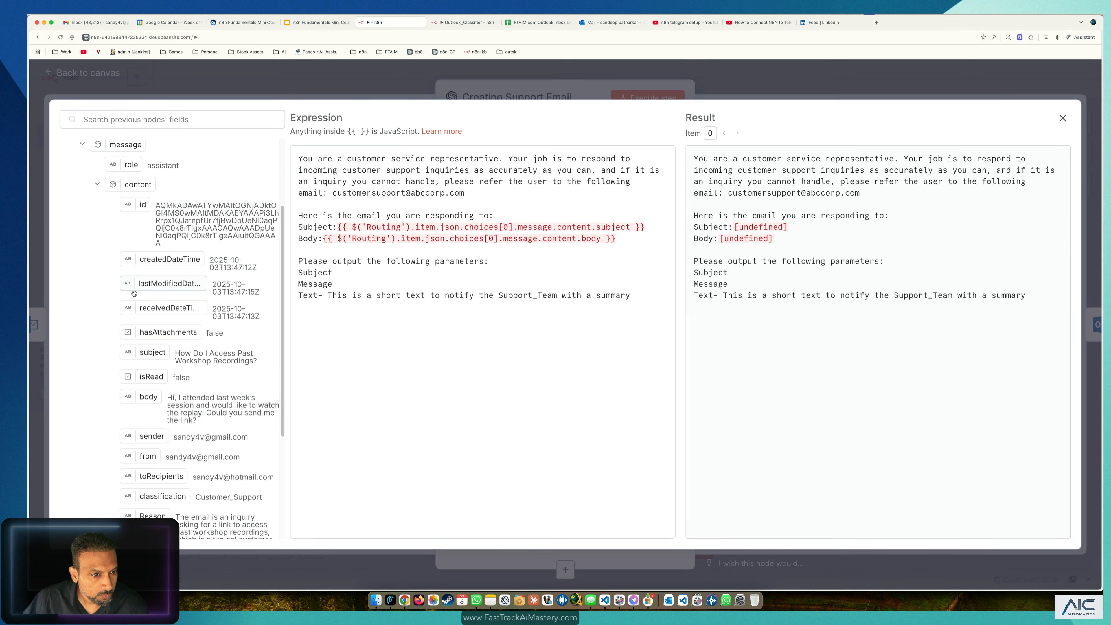
pyautogui.scroll(2, 169, 353)
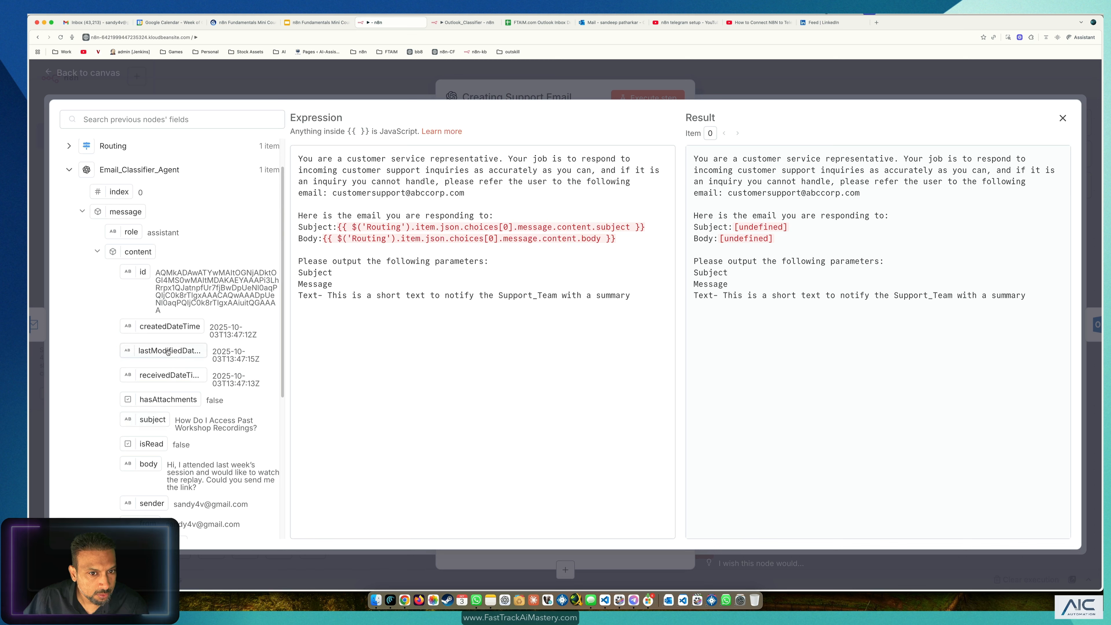
pyautogui.moveTo(645, 227); pyautogui.dragTo(337, 227)
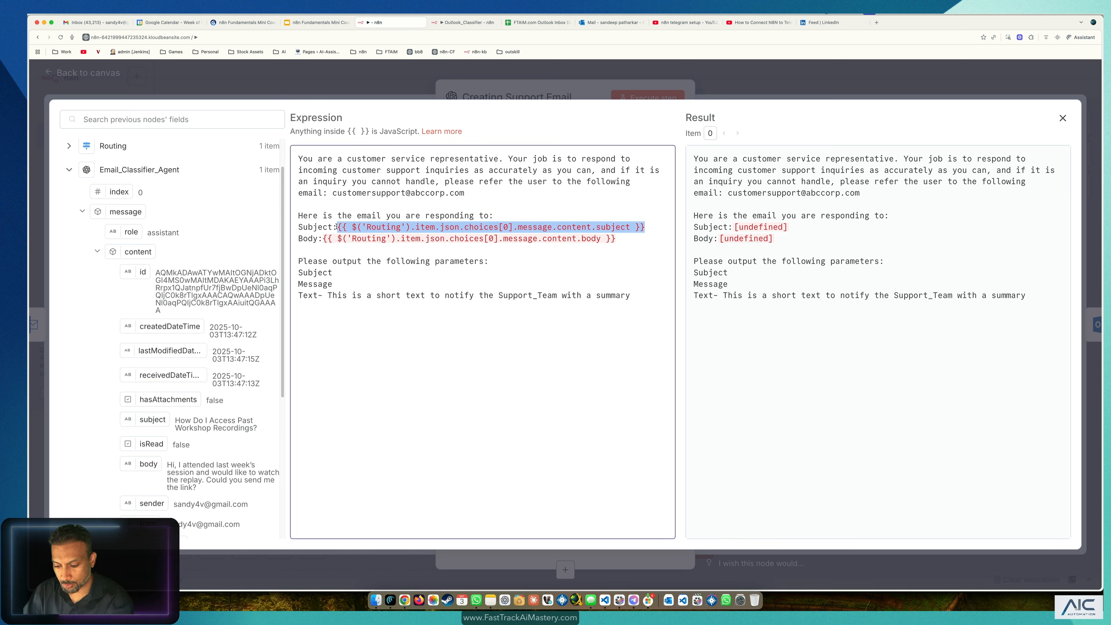
pyautogui.press('BackSpace')
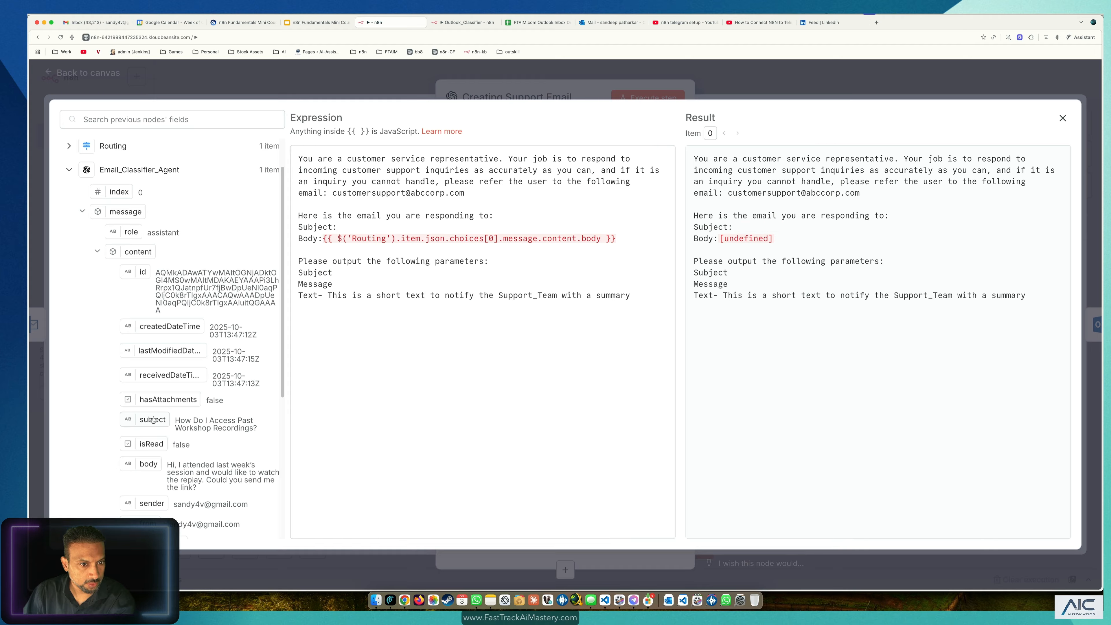
pyautogui.moveTo(152, 419); pyautogui.dragTo(381, 228)
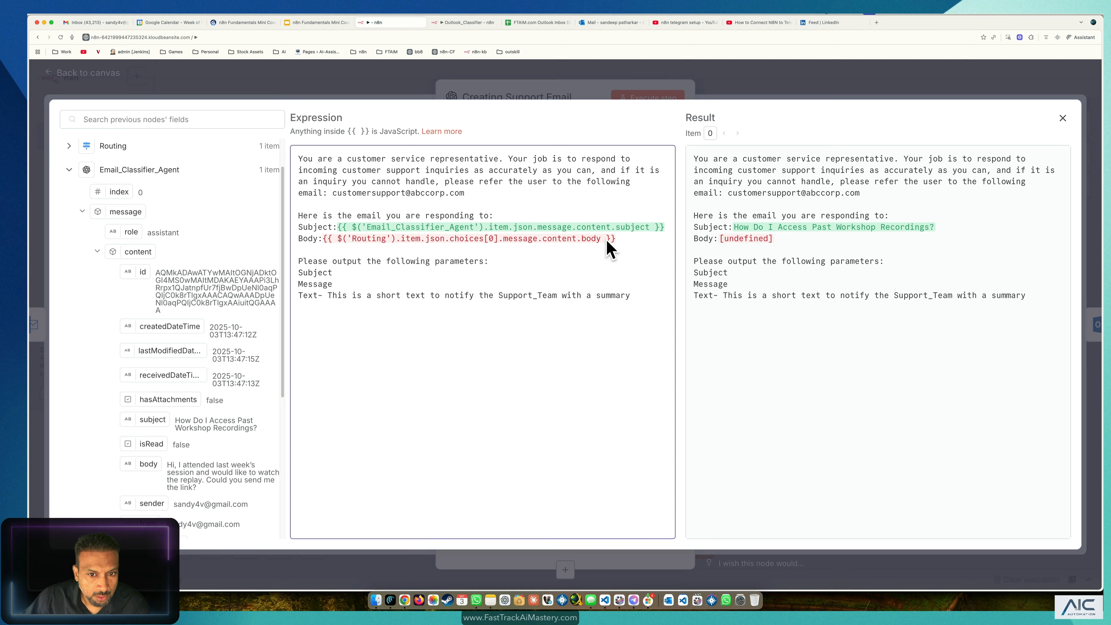
# Step: Replace the Routing-based Body expression with Email_Classifier_Agent's email body field
pyautogui.moveTo(627, 236); pyautogui.dragTo(373, 239)
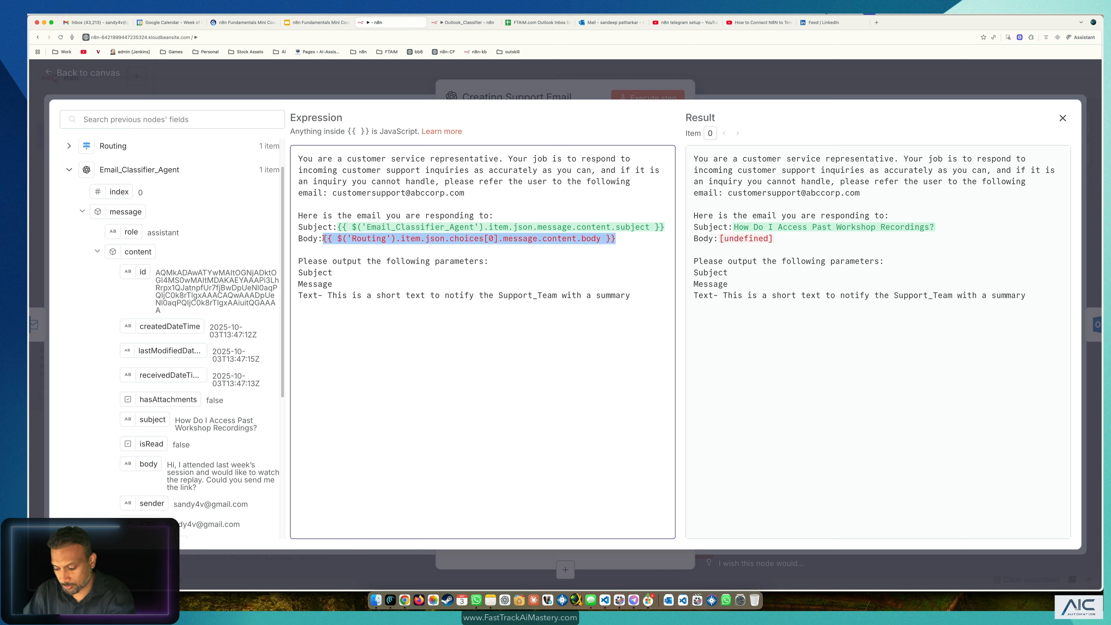
pyautogui.press('BackSpace')
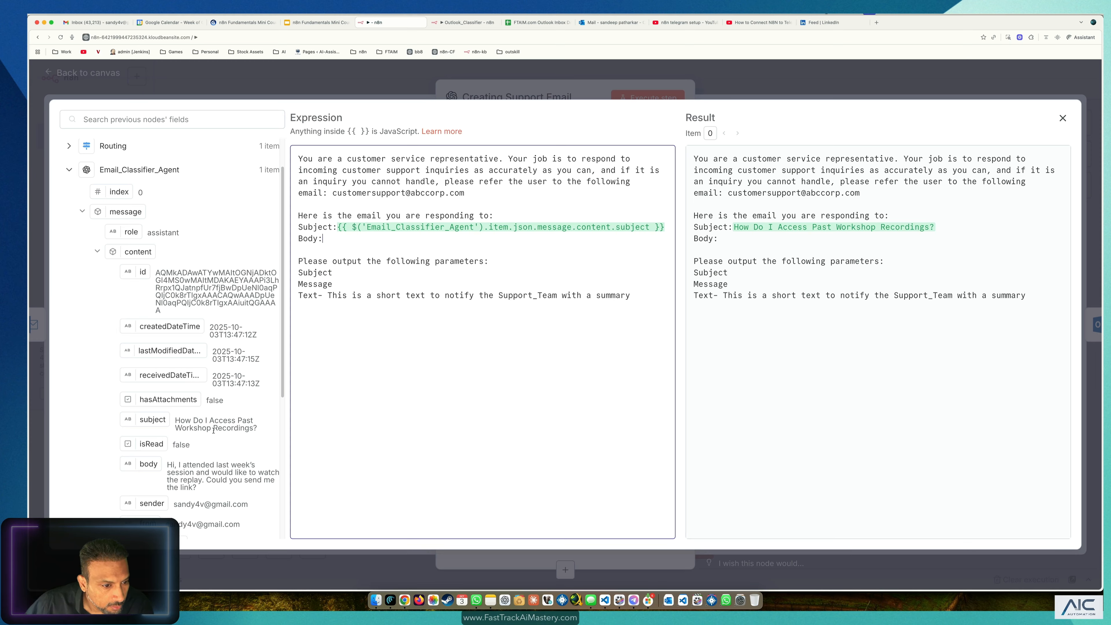
pyautogui.scroll(-1, 213, 430)
pyautogui.scroll(-5, 216, 431)
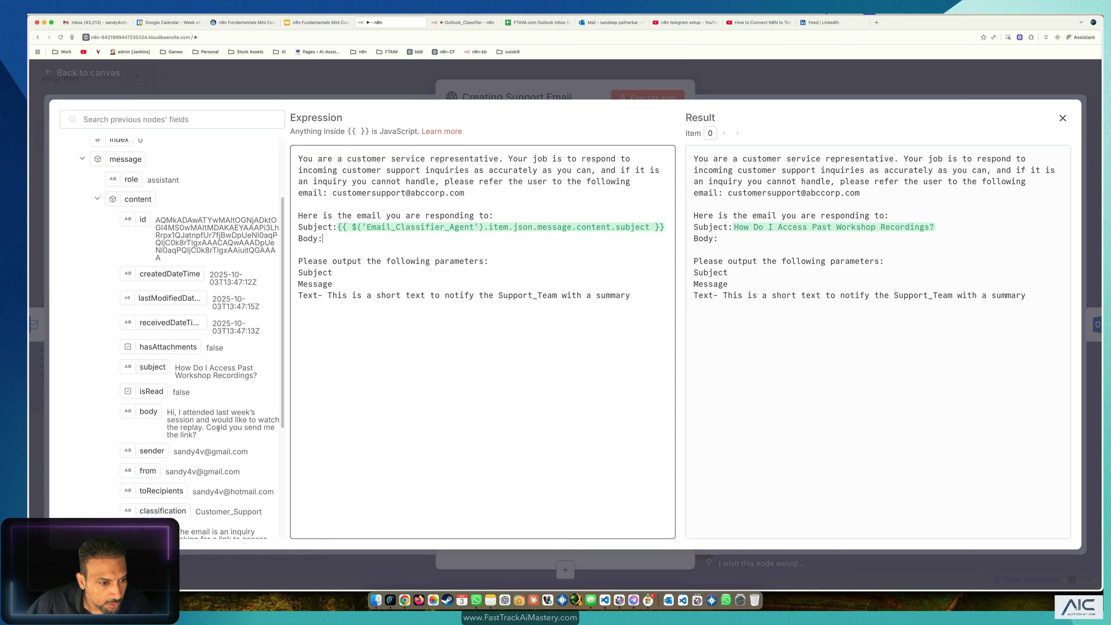
pyautogui.scroll(-1, 219, 430)
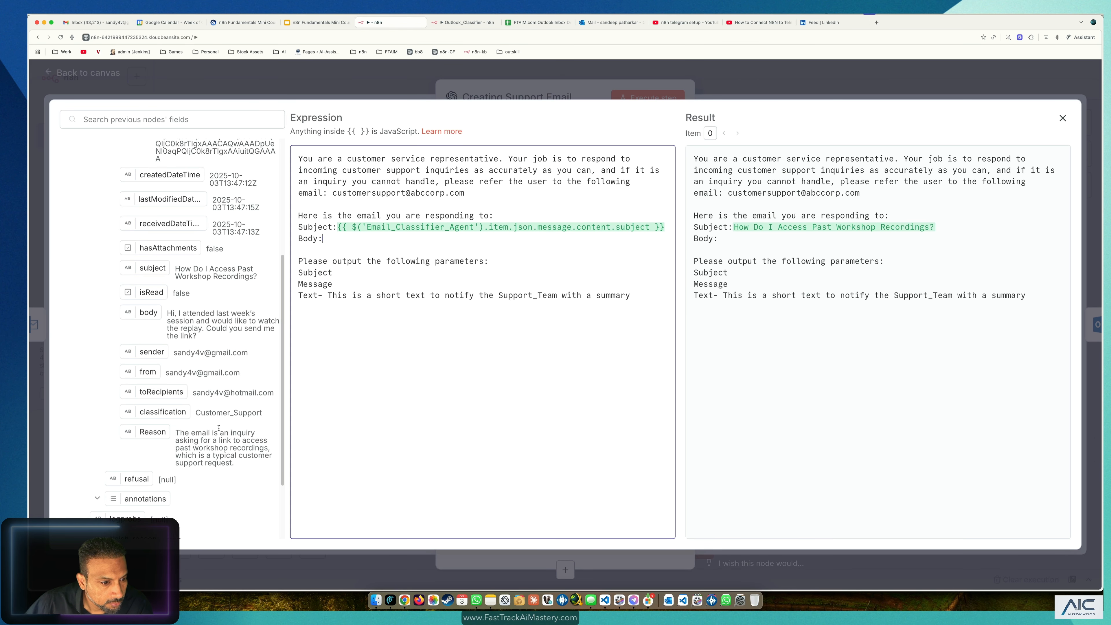
pyautogui.scroll(-2, 218, 428)
pyautogui.scroll(2, 219, 428)
pyautogui.scroll(1, 219, 431)
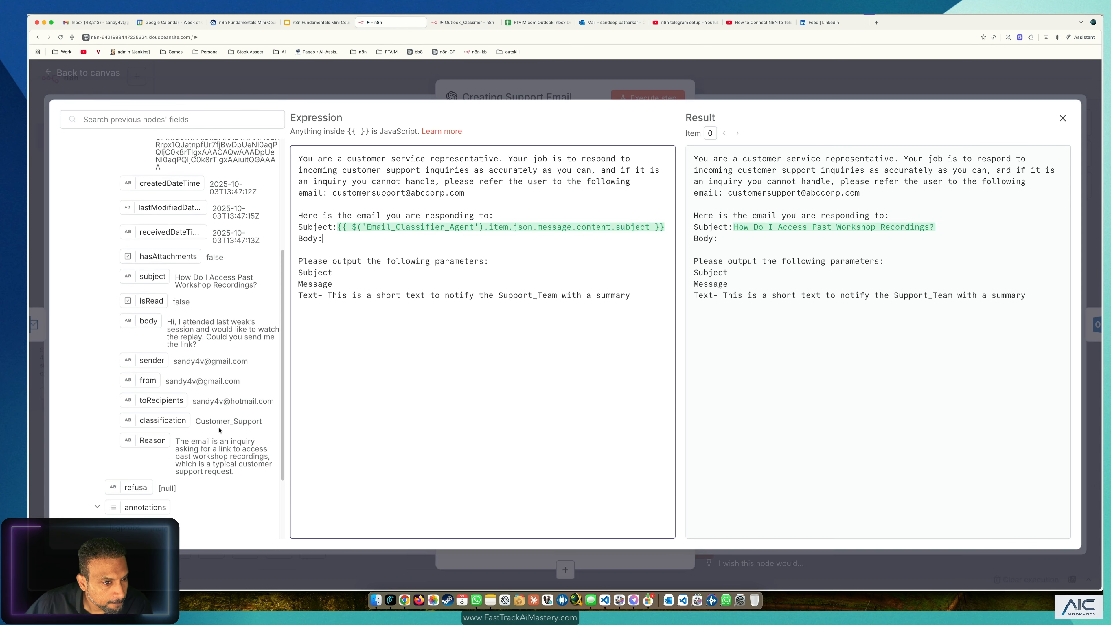
pyautogui.moveTo(148, 330); pyautogui.dragTo(366, 239)
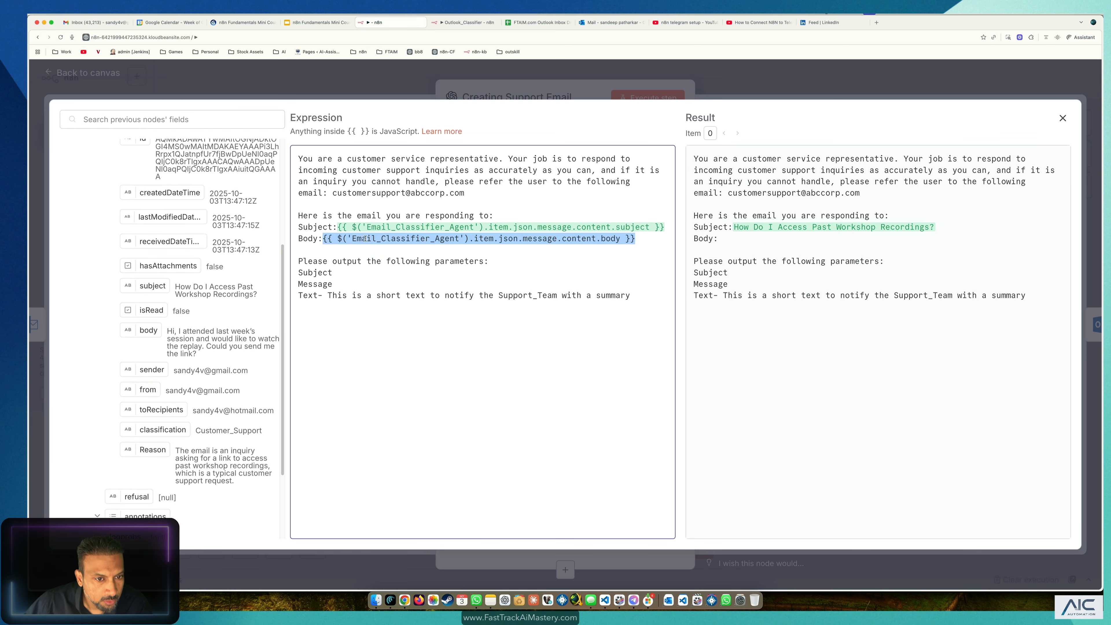
pyautogui.click(398, 356)
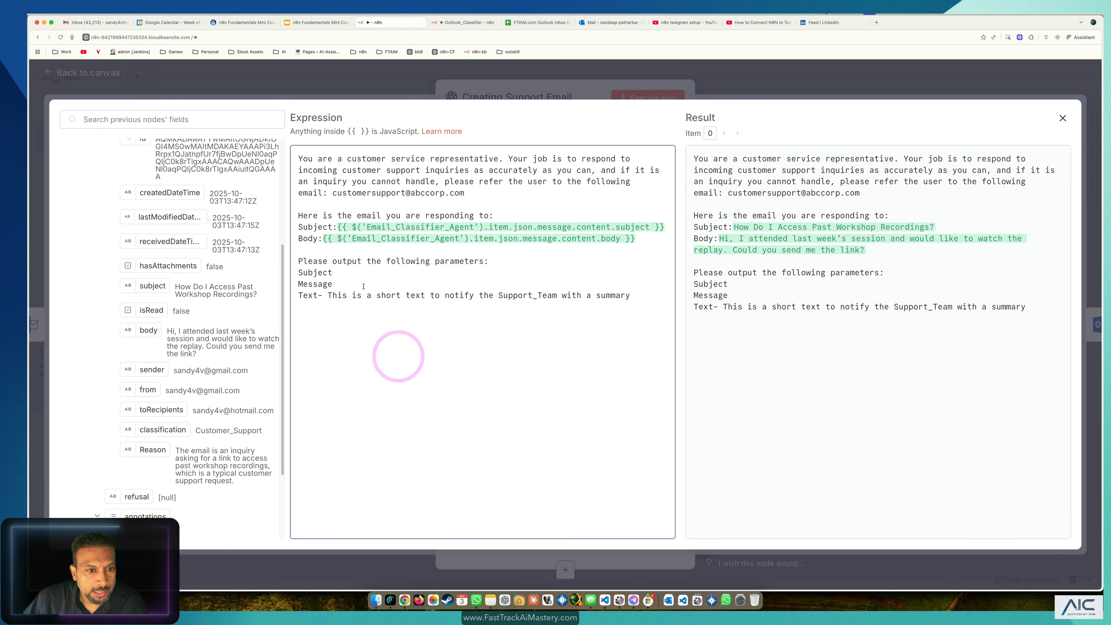
# Step: Run Creating Support Email to draft the 'Access to Past Workshop Recordings' reply
pyautogui.click(275, 81)
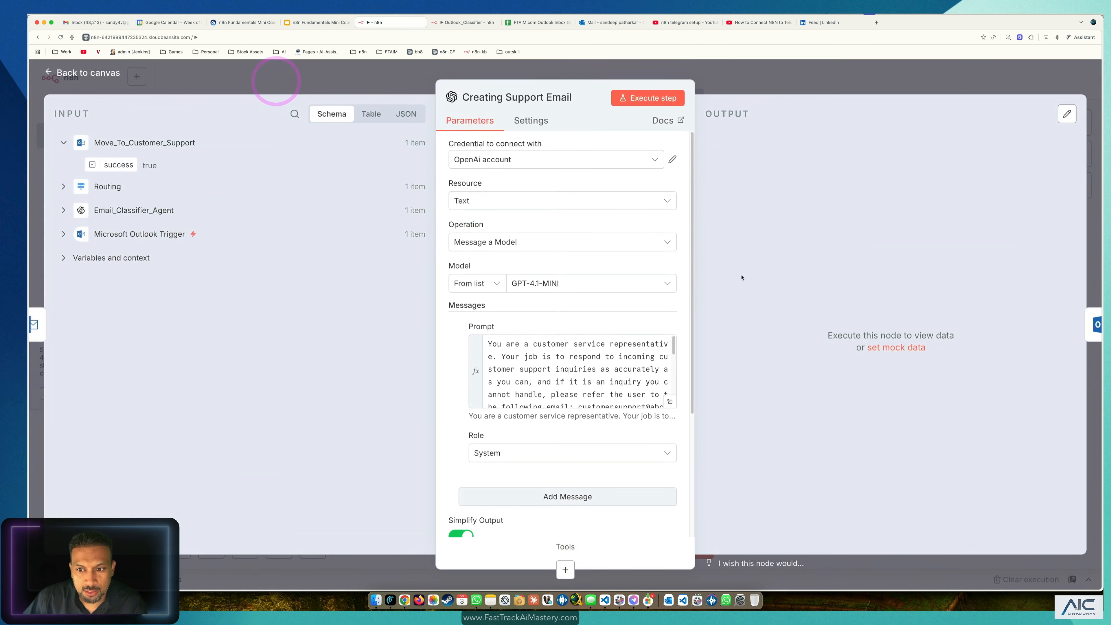
pyautogui.click(648, 98)
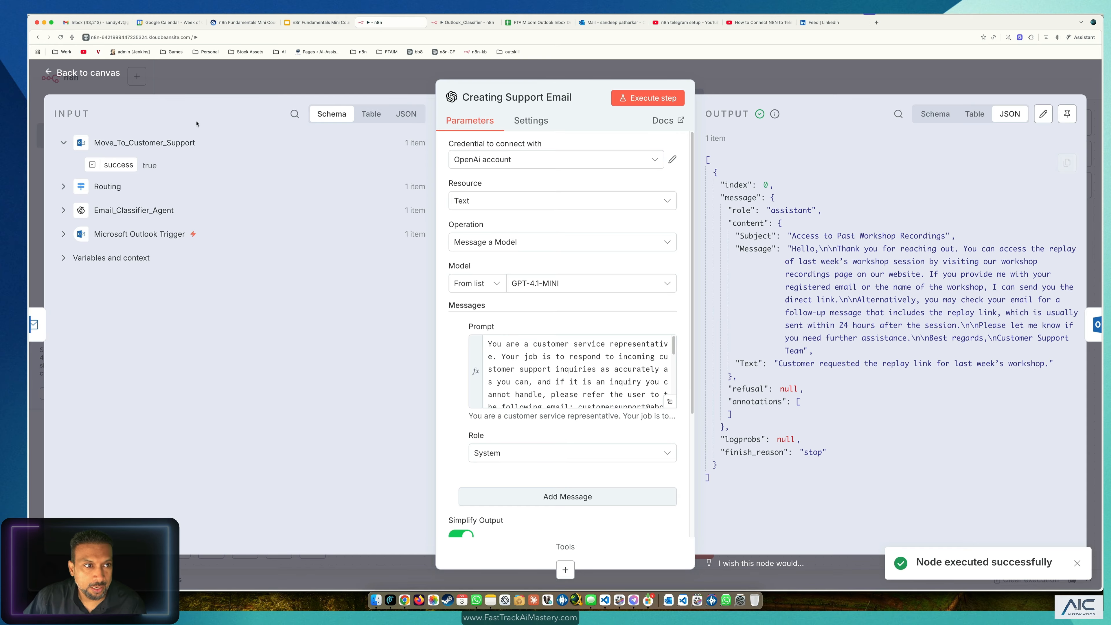
pyautogui.click(119, 73)
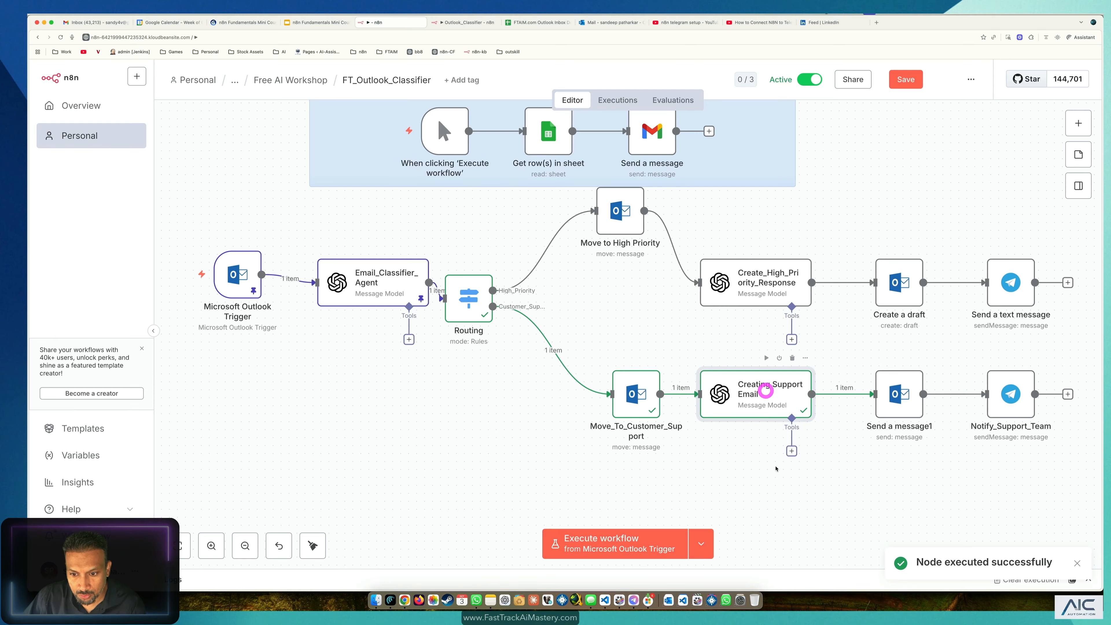
pyautogui.scroll(-1, 777, 469)
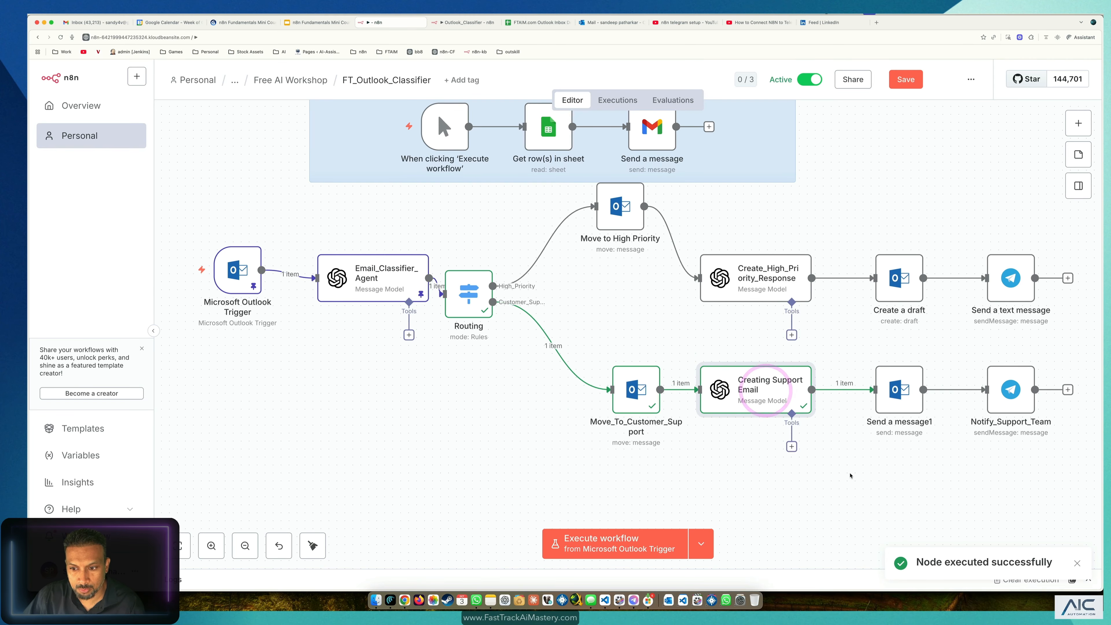
# Step: Rename the Send a message1 node to 'Send Cust Support Response'
pyautogui.doubleClick(906, 376)
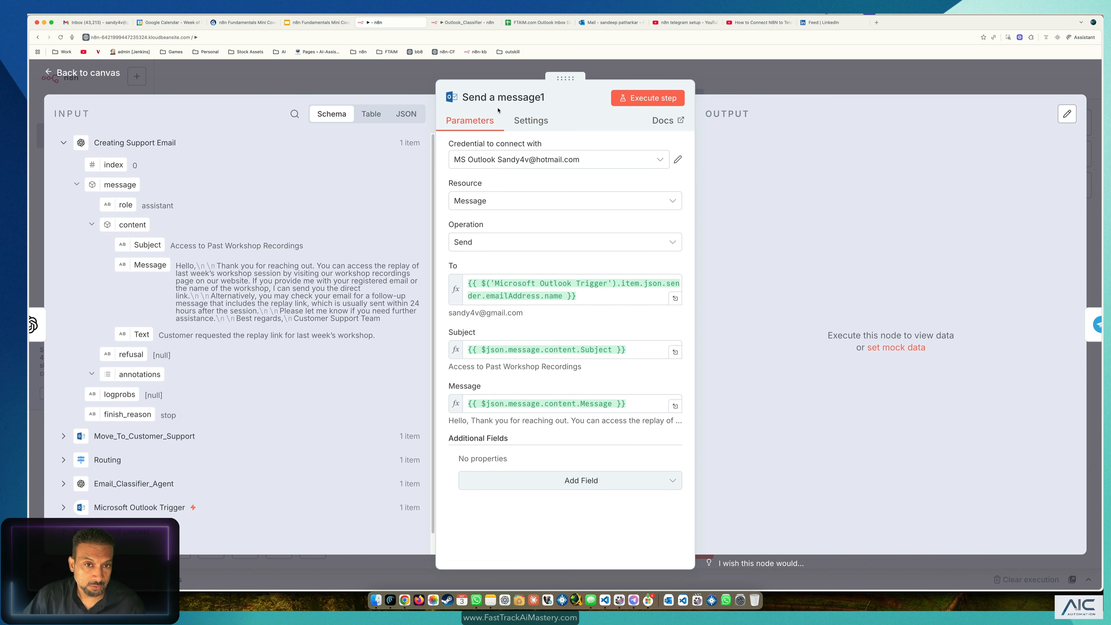
pyautogui.click(494, 99)
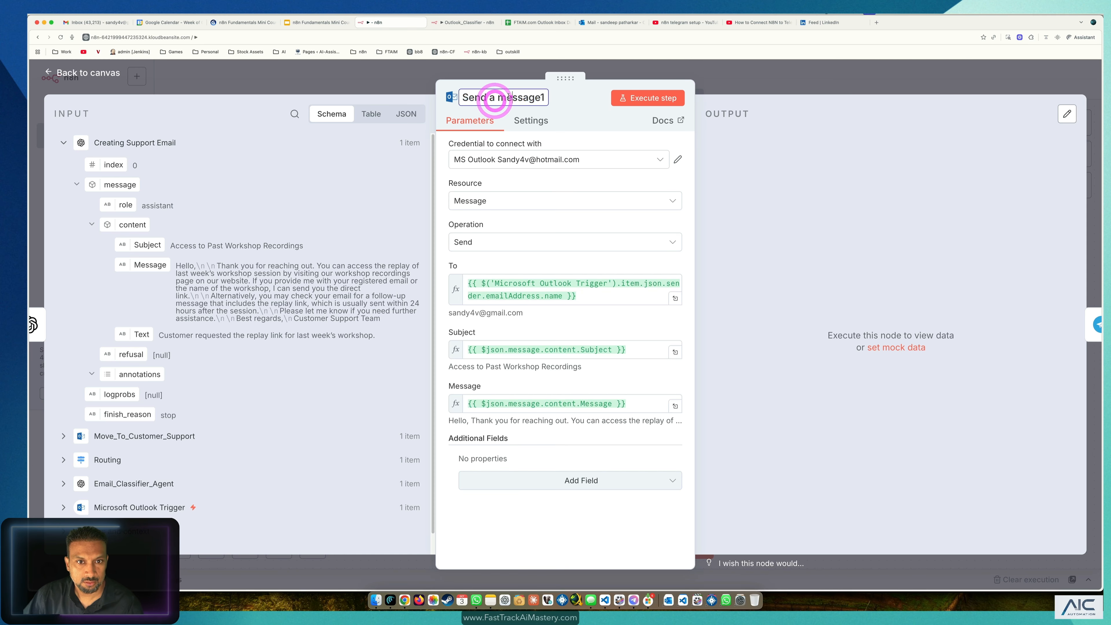
pyautogui.moveTo(488, 98); pyautogui.dragTo(611, 97)
pyautogui.write('Cust Support Re')
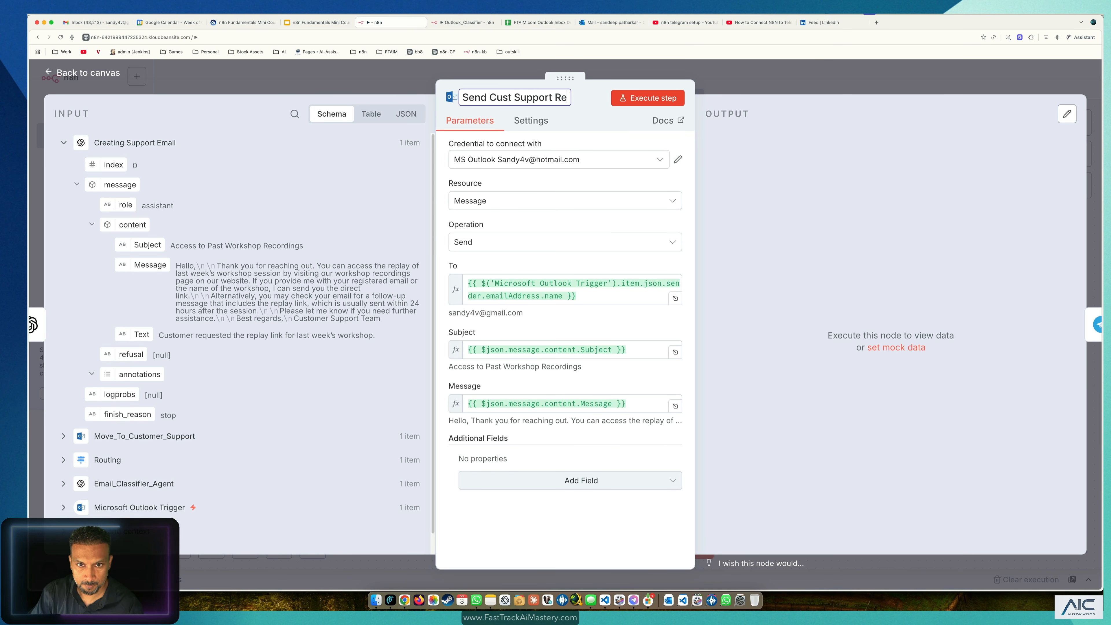
pyautogui.write('sponse')
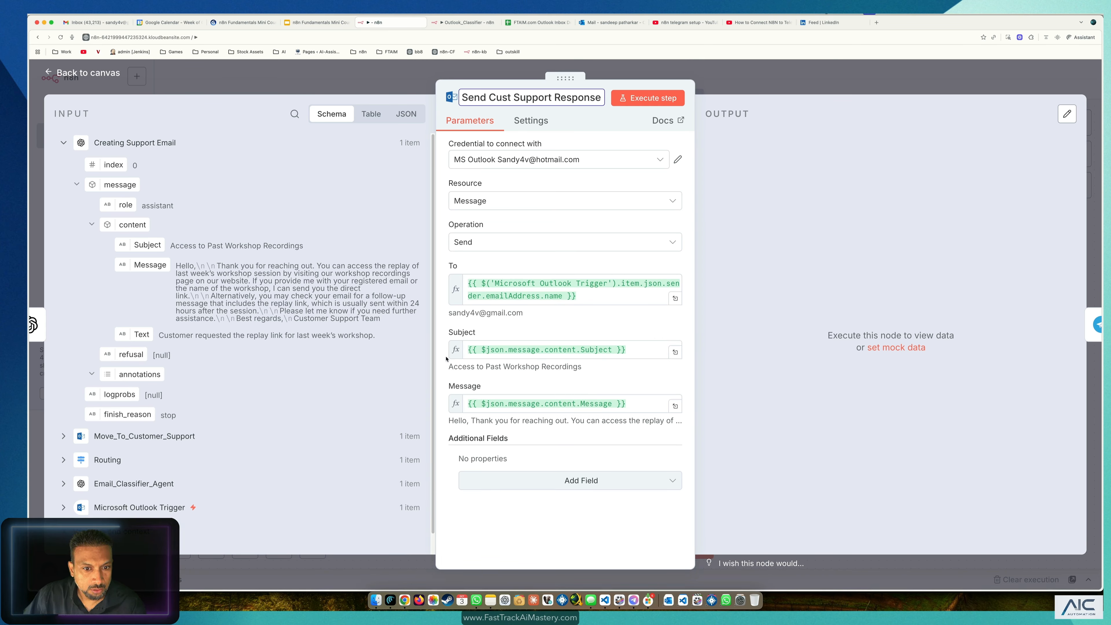
pyautogui.click(453, 314)
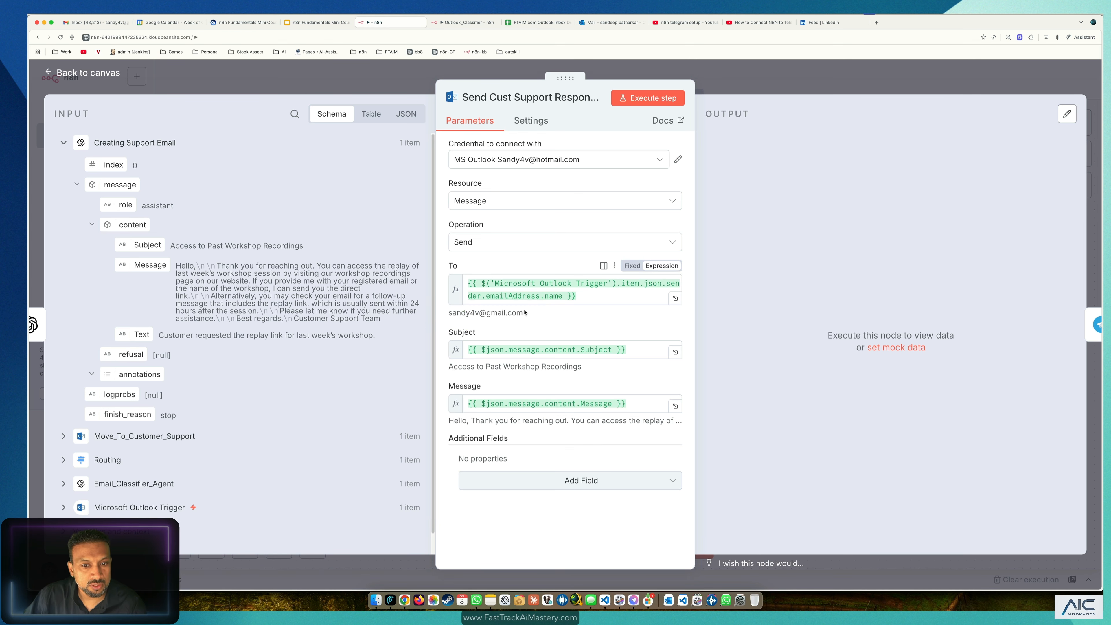
# Step: Execute Send Cust Support Response to send the reply, then check Gmail
pyautogui.moveTo(525, 313); pyautogui.dragTo(470, 314)
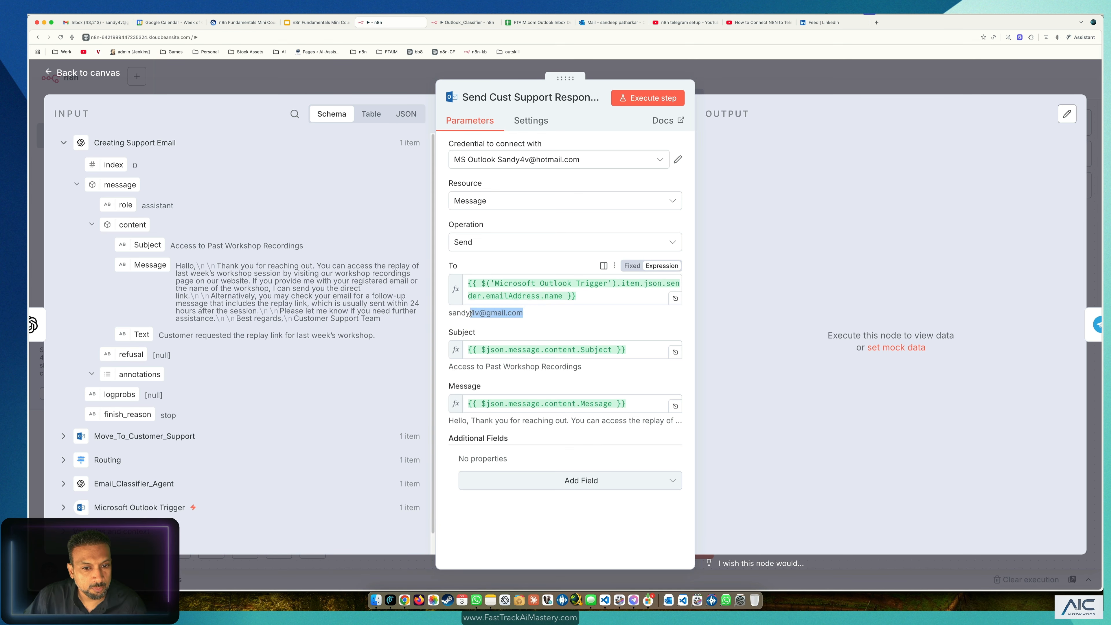
pyautogui.click(666, 101)
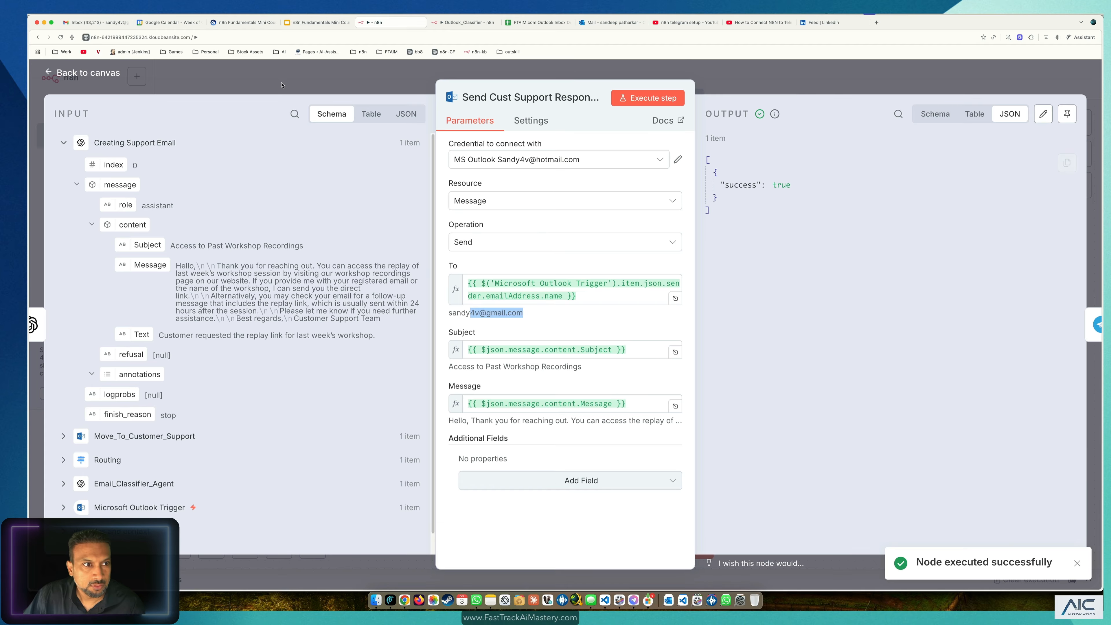
pyautogui.click(104, 22)
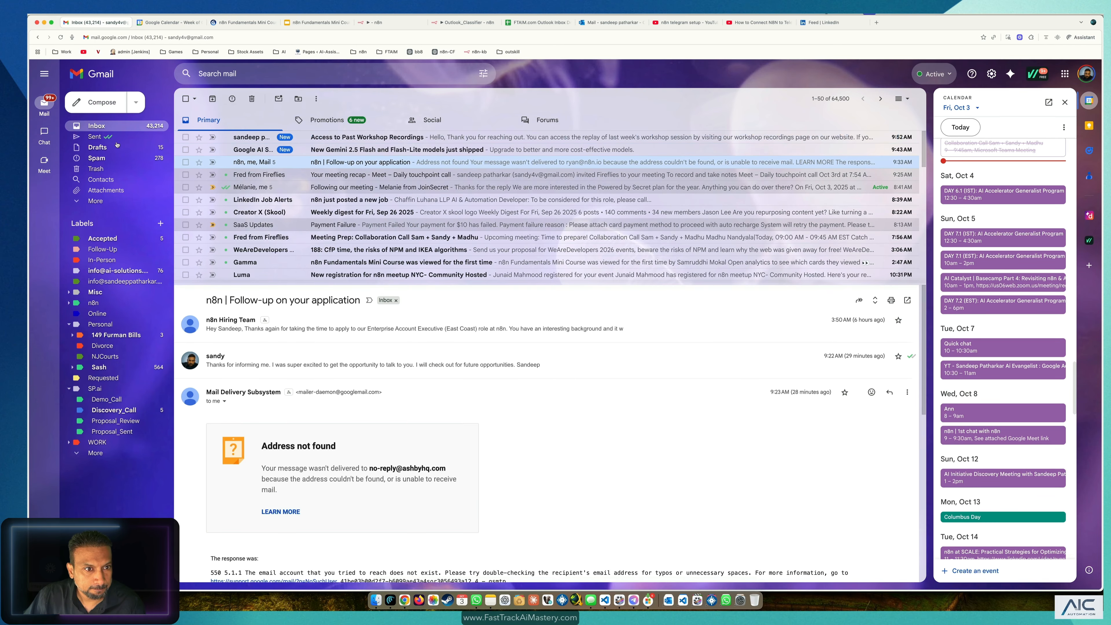
# Step: Open and read the new 'Access to Past Workshop Recordings' reply in Gmail
pyautogui.click(364, 136)
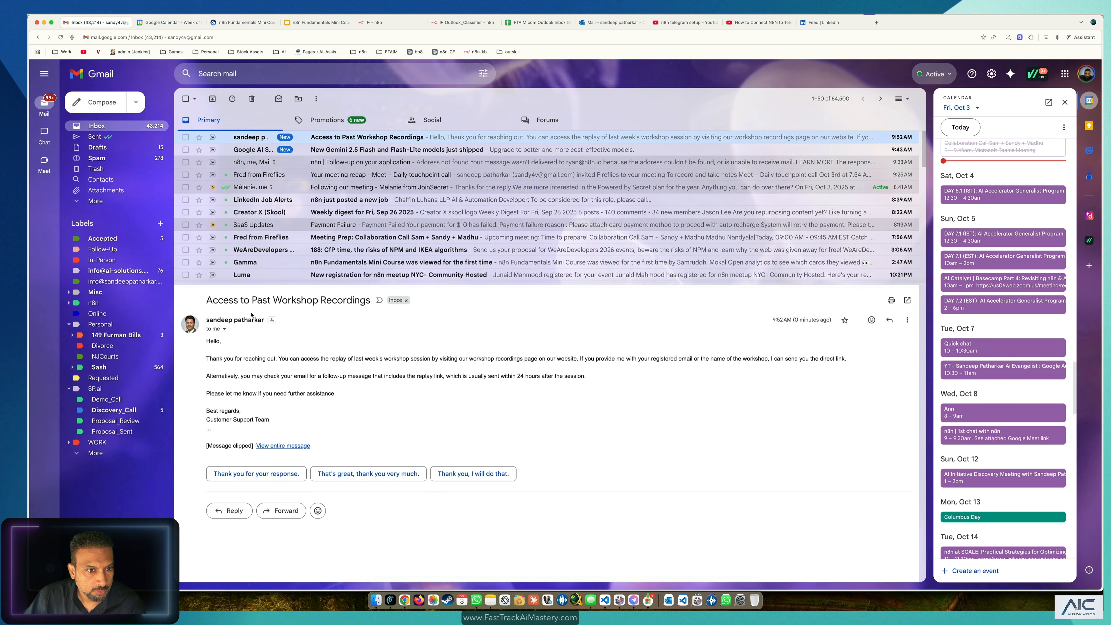
pyautogui.moveTo(382, 285); pyautogui.dragTo(389, 231)
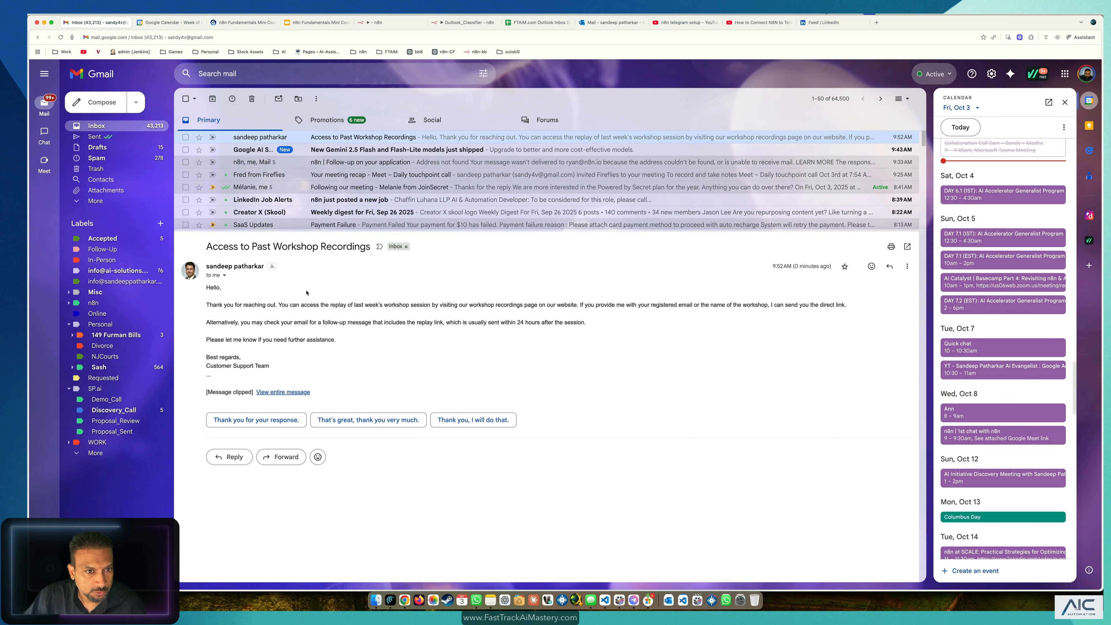
pyautogui.moveTo(206, 303); pyautogui.dragTo(388, 344)
pyautogui.click(389, 346)
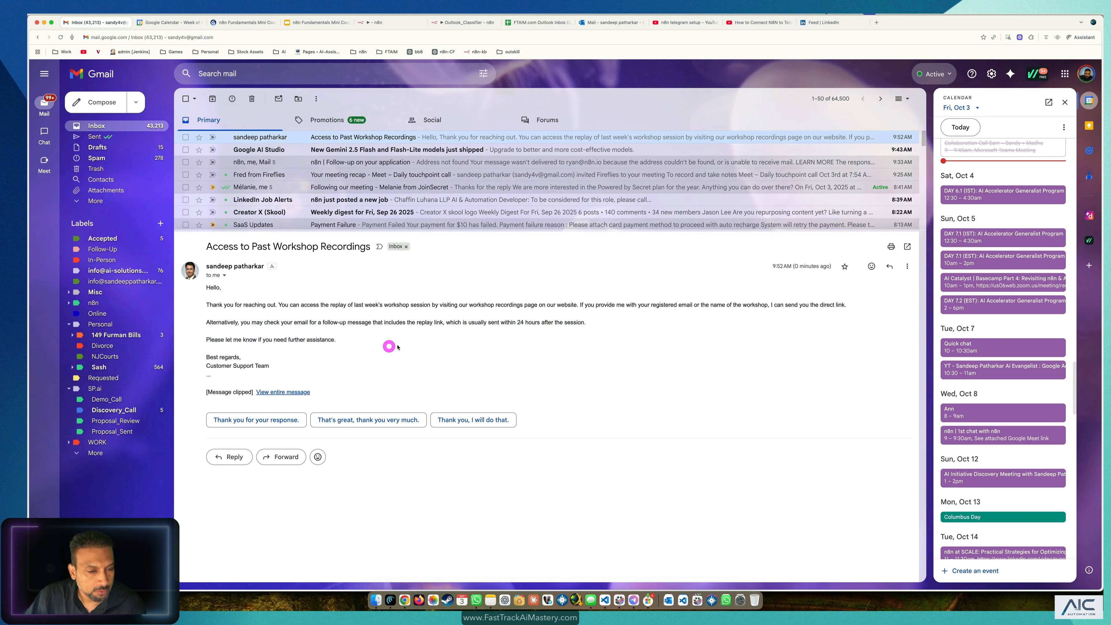
# Step: Close the LinkedIn, tutorial video and Telegram setup video tabs, then return to Outlook
pyautogui.click(806, 23)
pyautogui.click(611, 22)
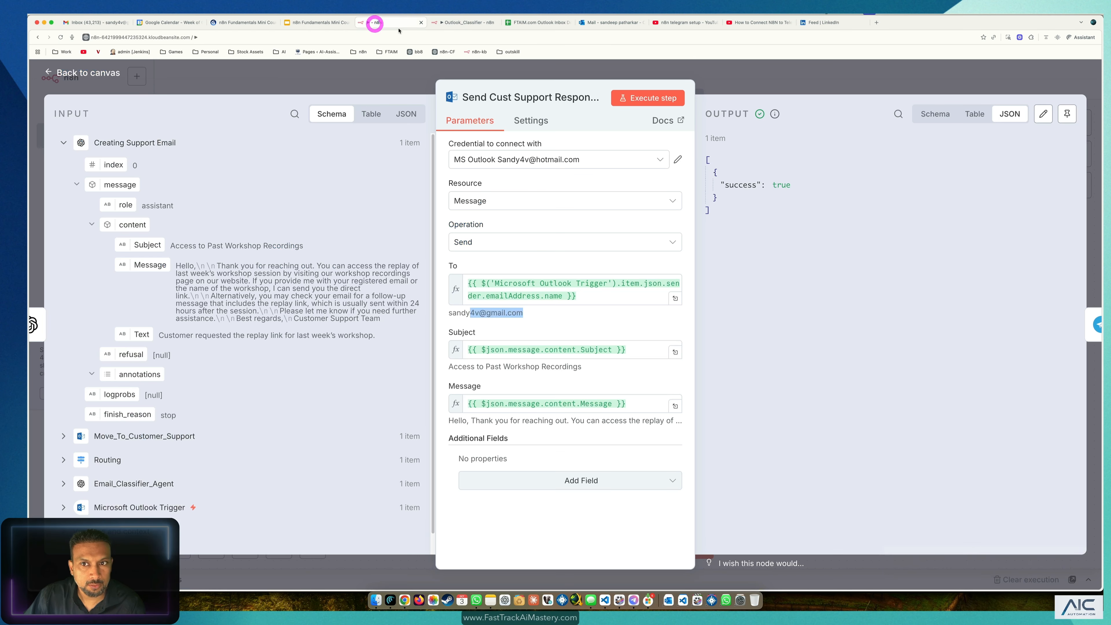
pyautogui.click(376, 22)
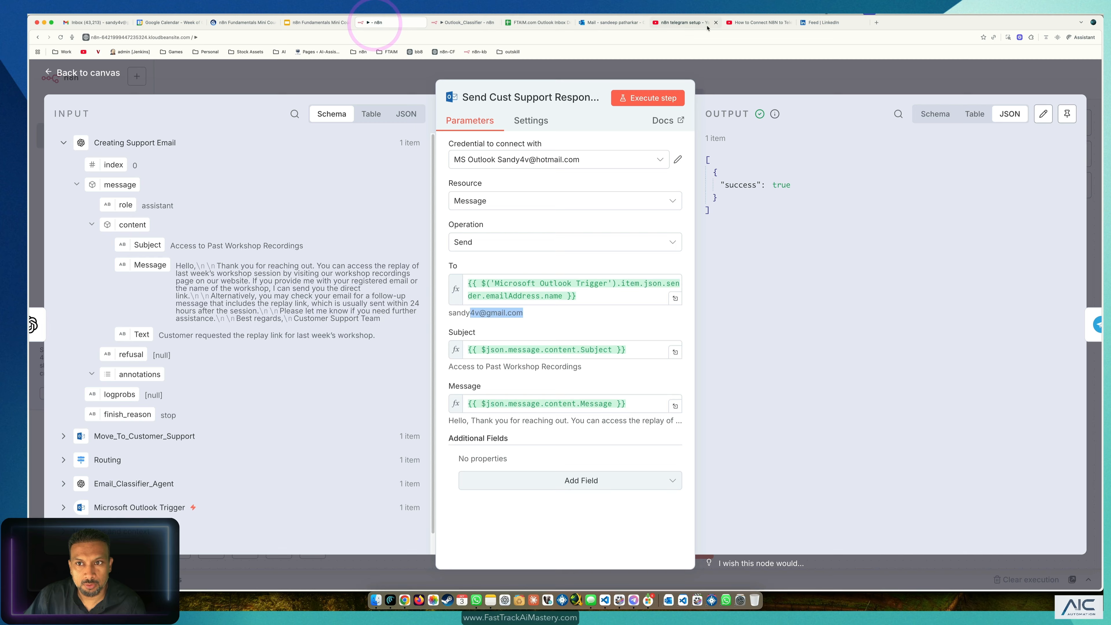
pyautogui.click(863, 24)
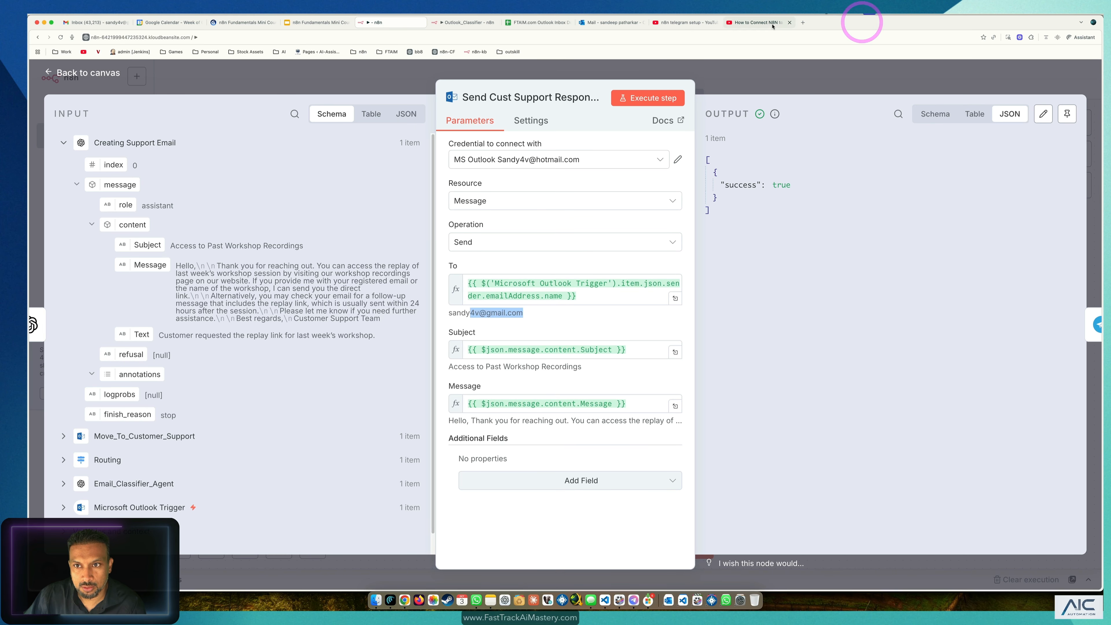
pyautogui.click(790, 23)
pyautogui.click(717, 23)
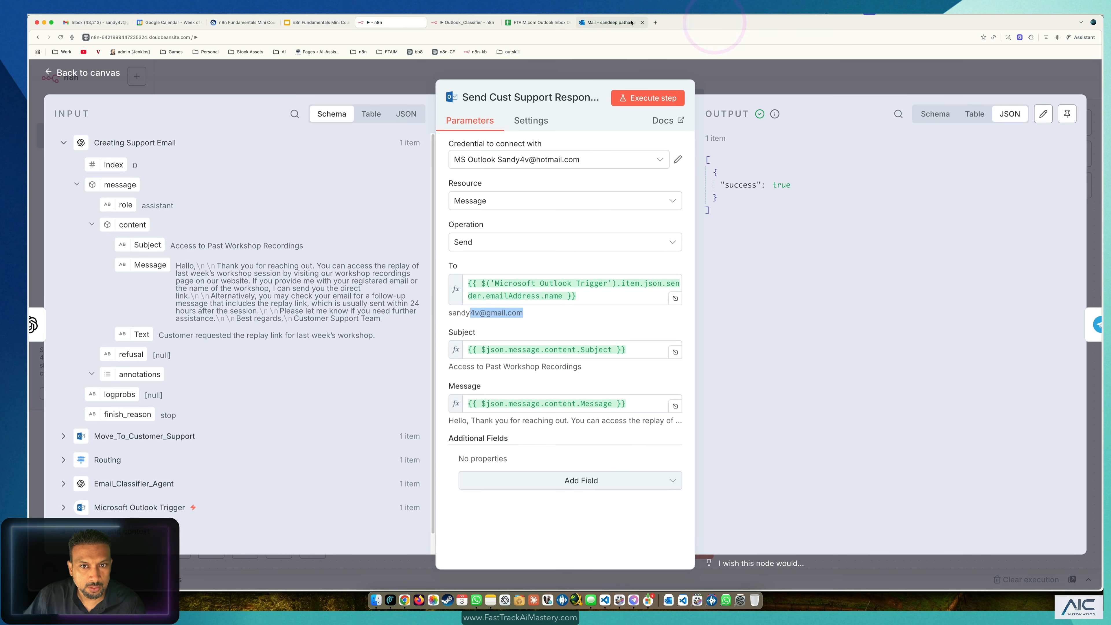
pyautogui.click(612, 23)
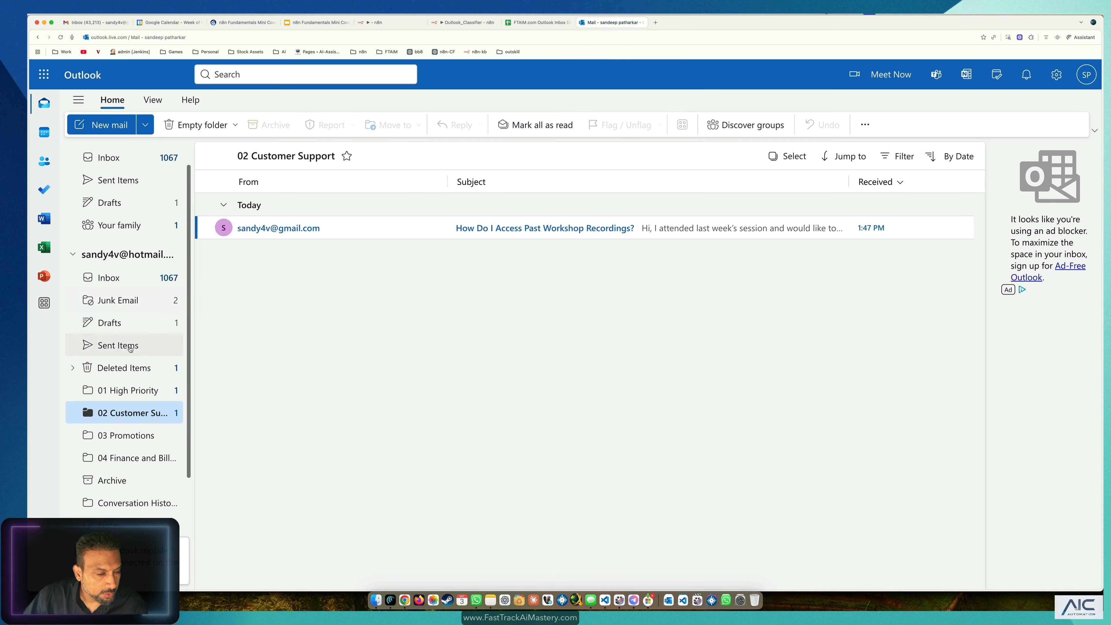
# Step: Open today's sent 'Access to Past Workshop Recordings' reply in Outlook's Sent Items
pyautogui.click(118, 344)
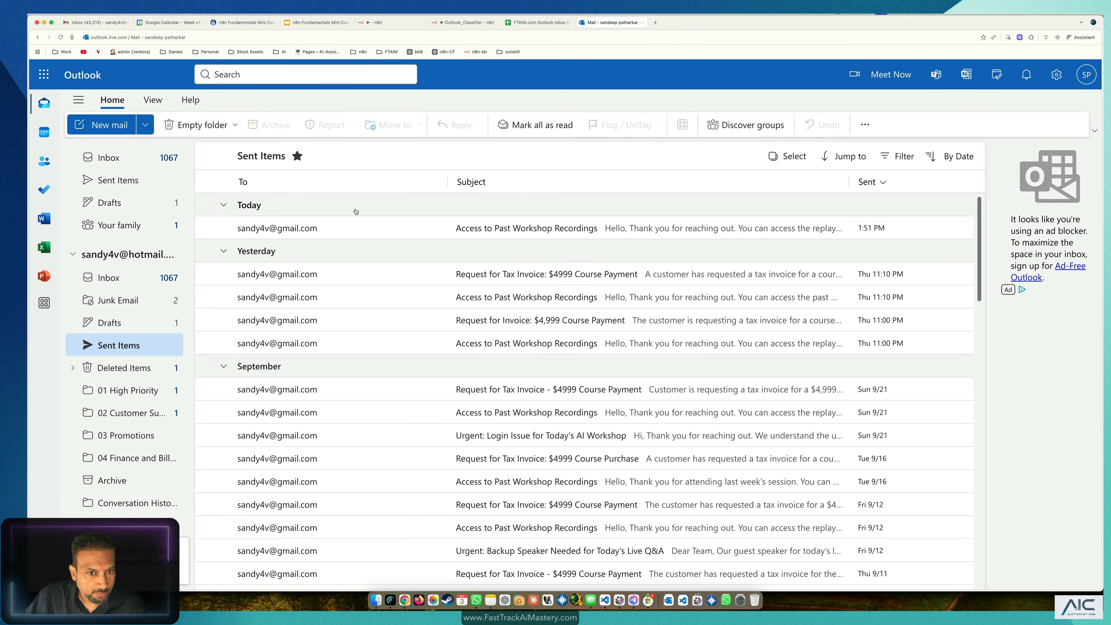
pyautogui.click(523, 234)
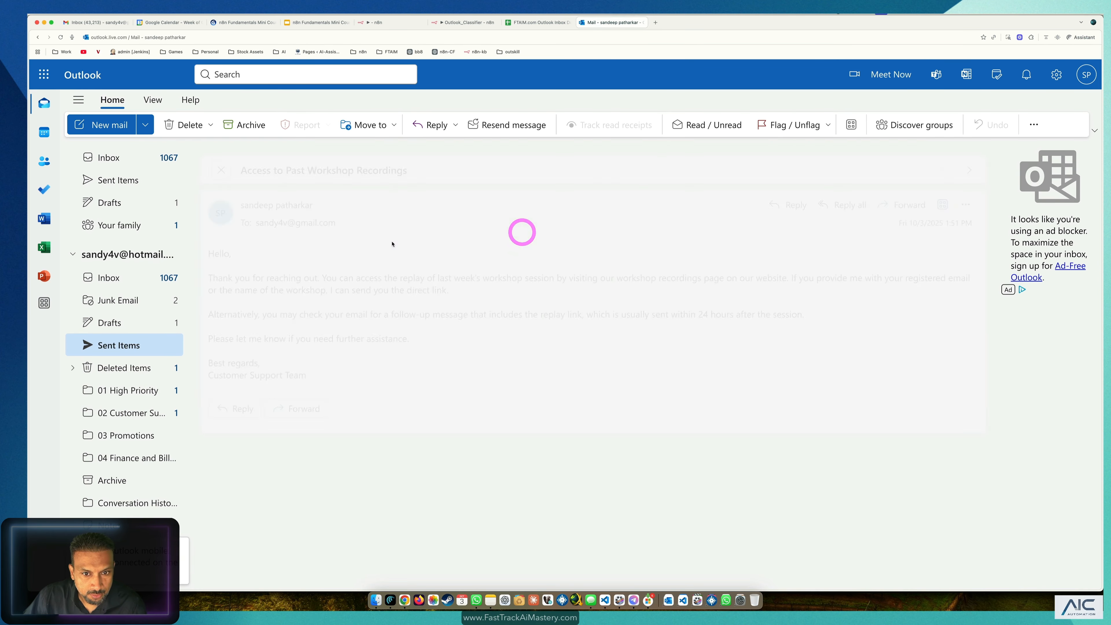
pyautogui.moveTo(494, 365); pyautogui.dragTo(216, 226)
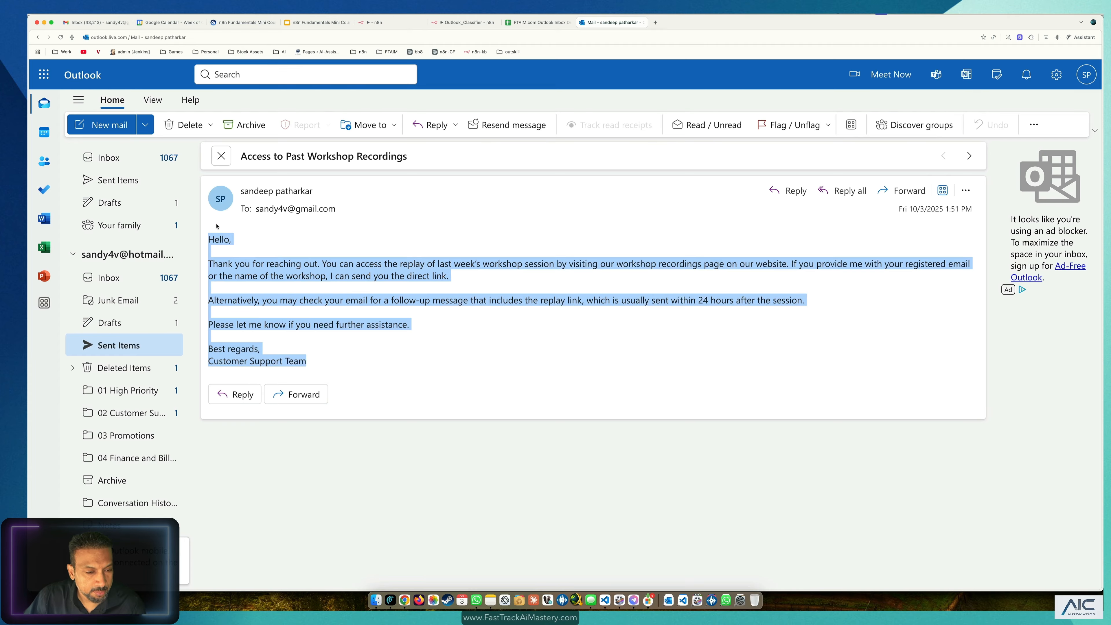
# Step: Compare it with the Gmail copy, then return to the n8n workflow canvas
pyautogui.click(83, 23)
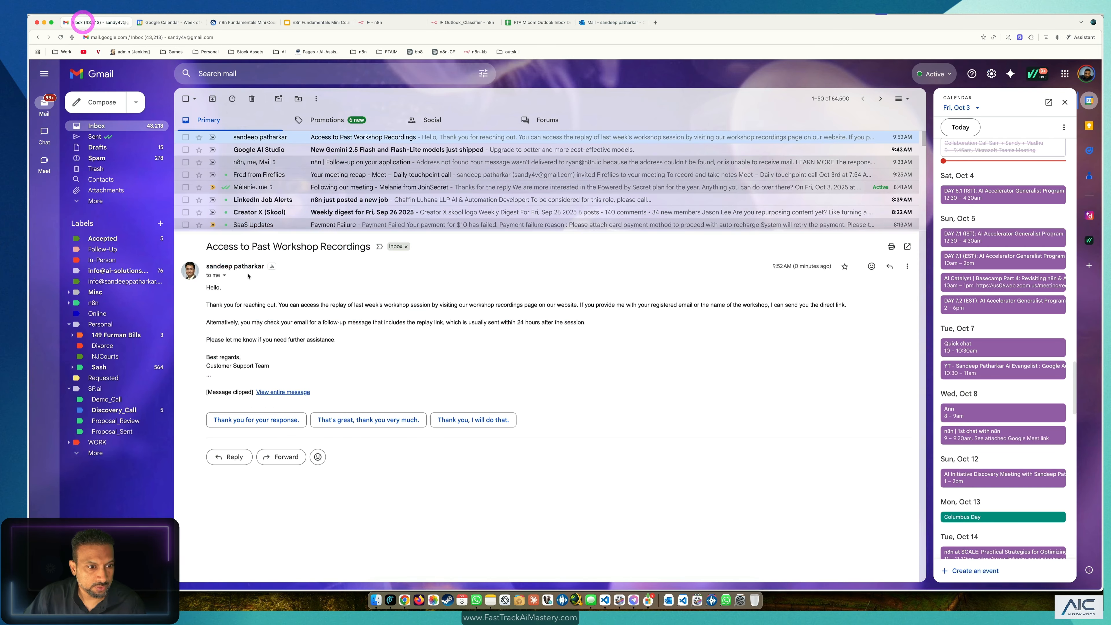
pyautogui.moveTo(271, 368); pyautogui.dragTo(186, 264)
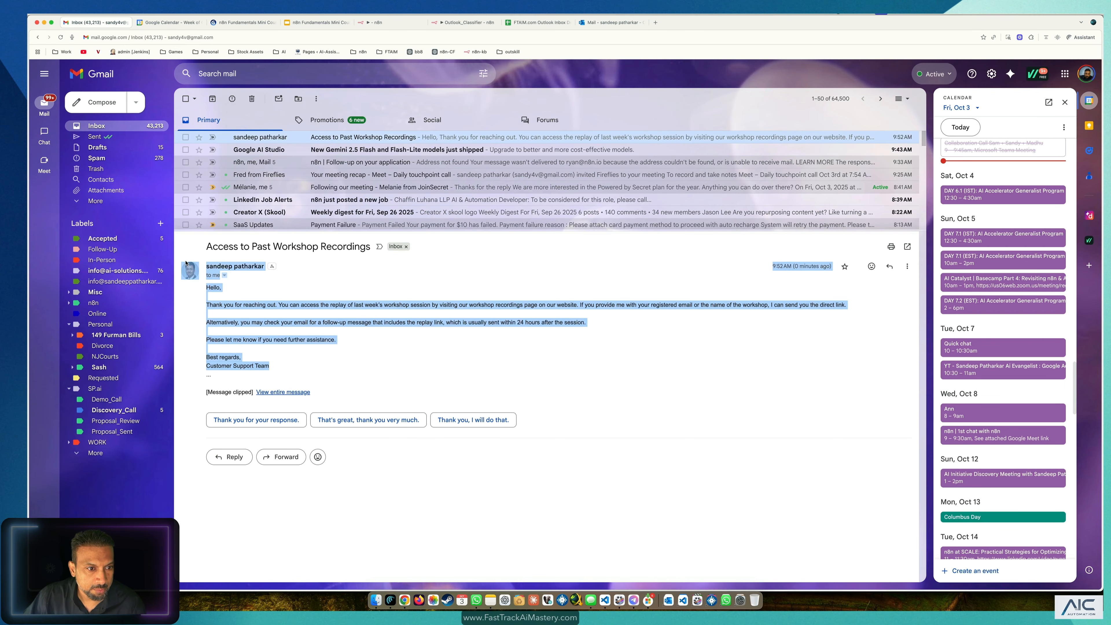
pyautogui.click(612, 22)
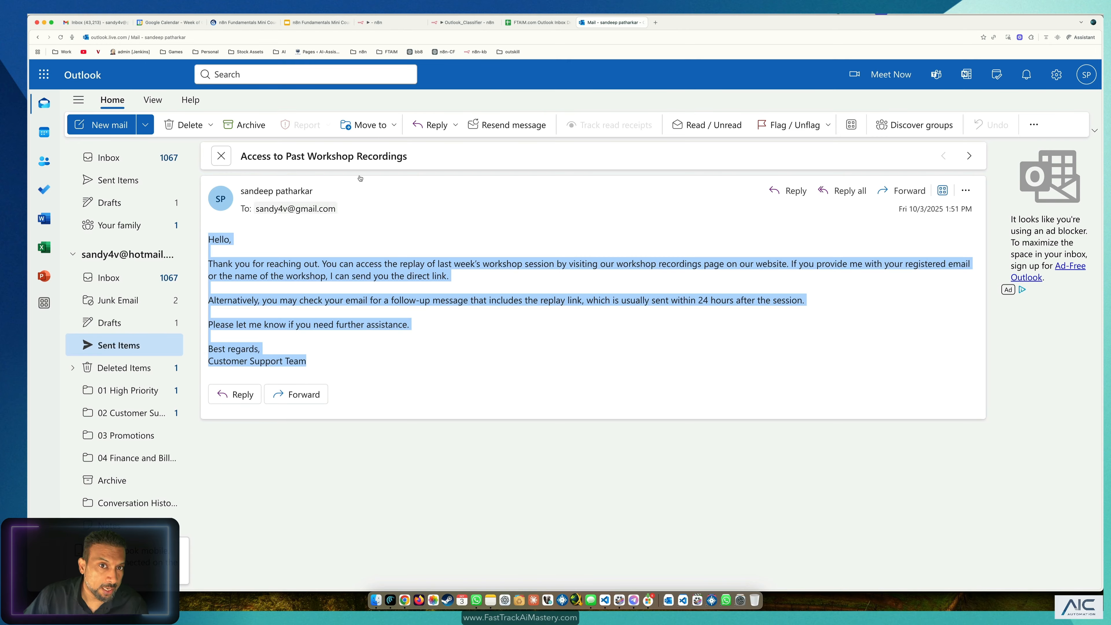
pyautogui.click(390, 24)
pyautogui.click(497, 69)
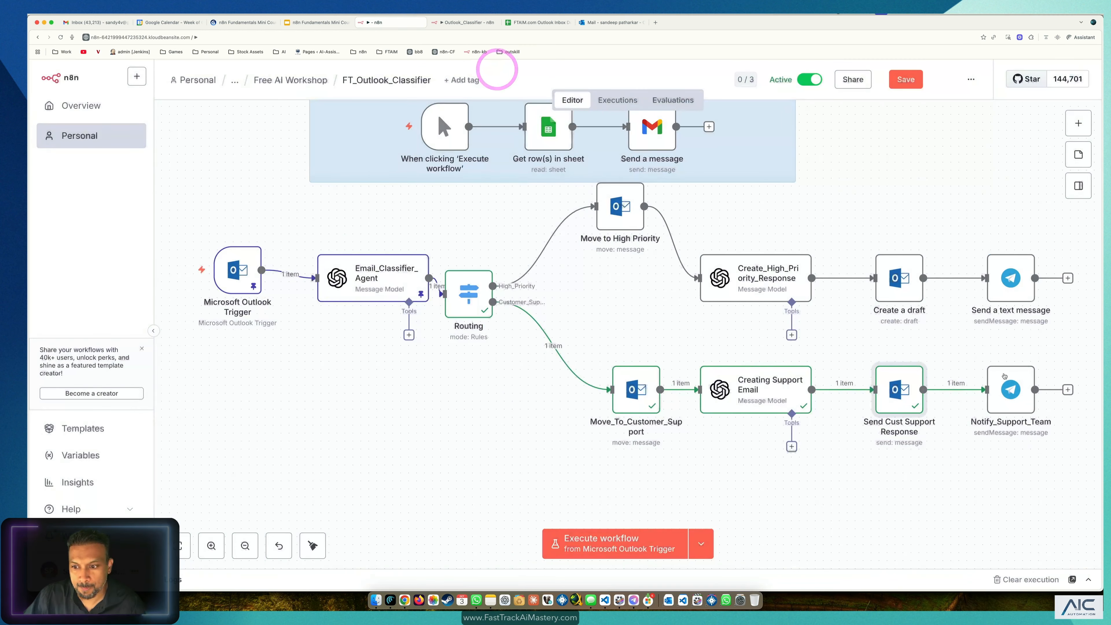
# Step: Run the Notify_Support_Team node to send its Telegram alert, then close the node panel
pyautogui.doubleClick(1006, 385)
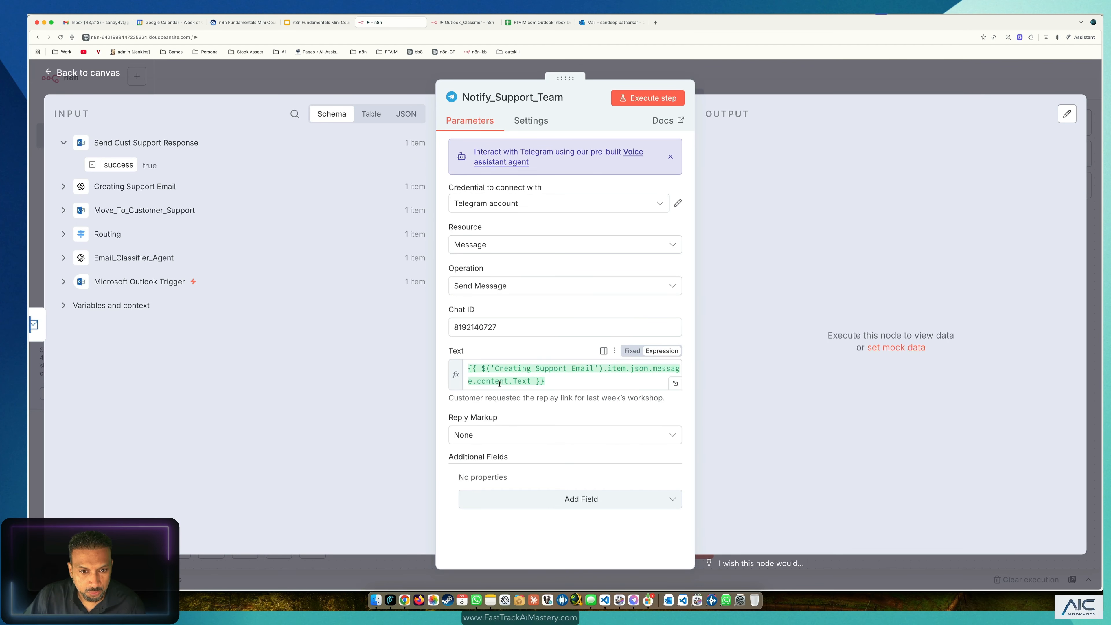
pyautogui.click(653, 99)
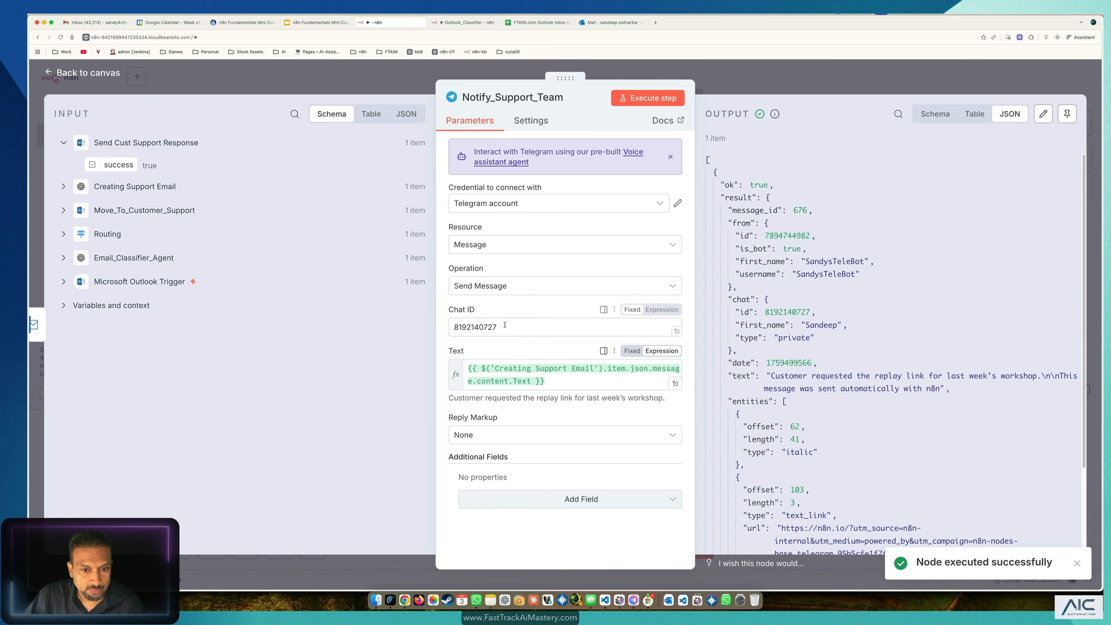
pyautogui.press('Escape')
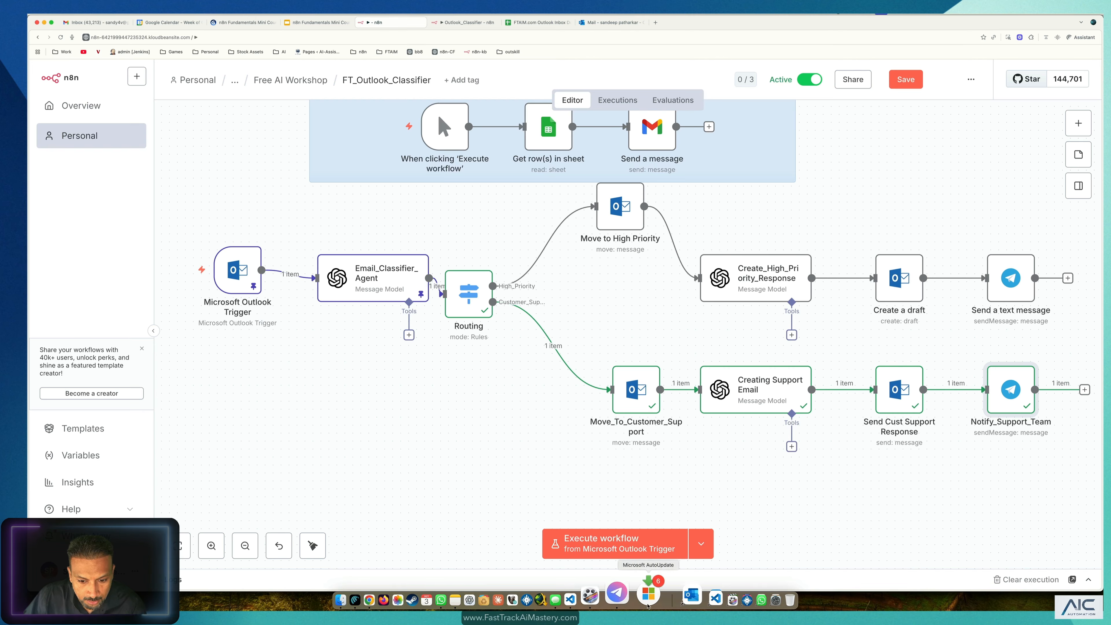
pyautogui.click(634, 600)
# Step: Check the bot chat for the workshop replay link notification, then return to n8n
pyautogui.click(81, 94)
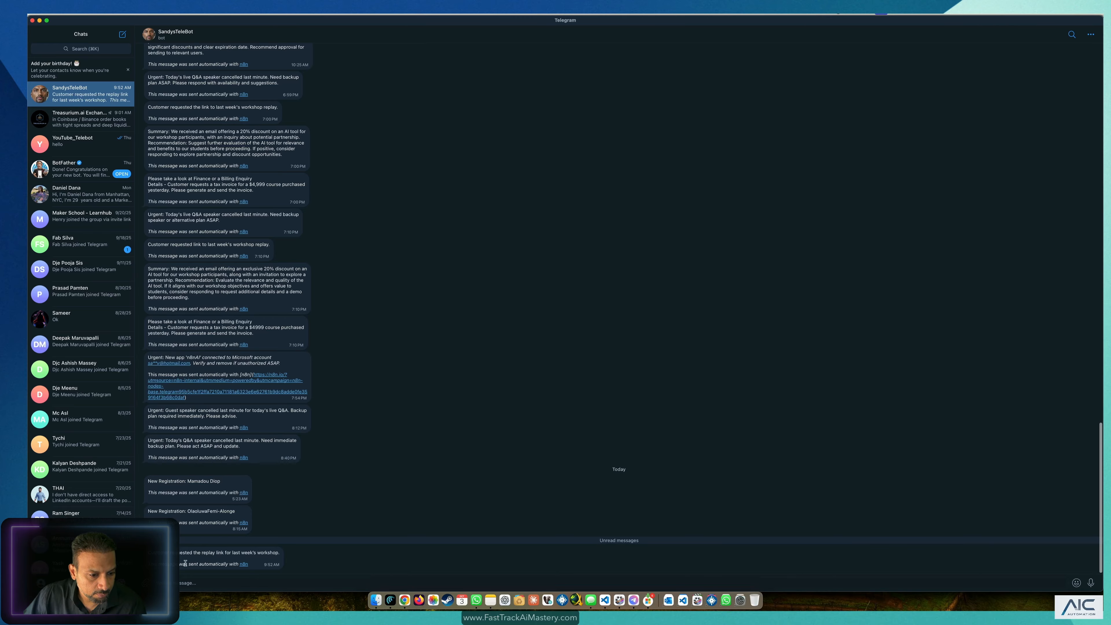
pyautogui.tripleClick(220, 562)
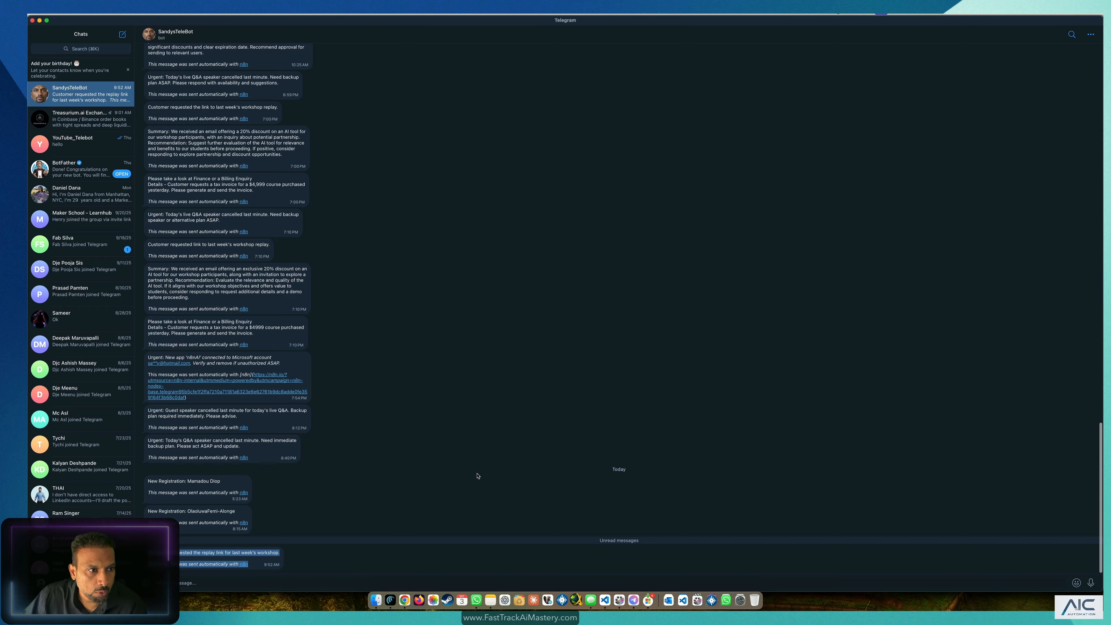
pyautogui.press('super+Tab')
# Step: Shift the Routing node slightly right on the FT_Outlook_Classifier canvas
pyautogui.click(897, 149)
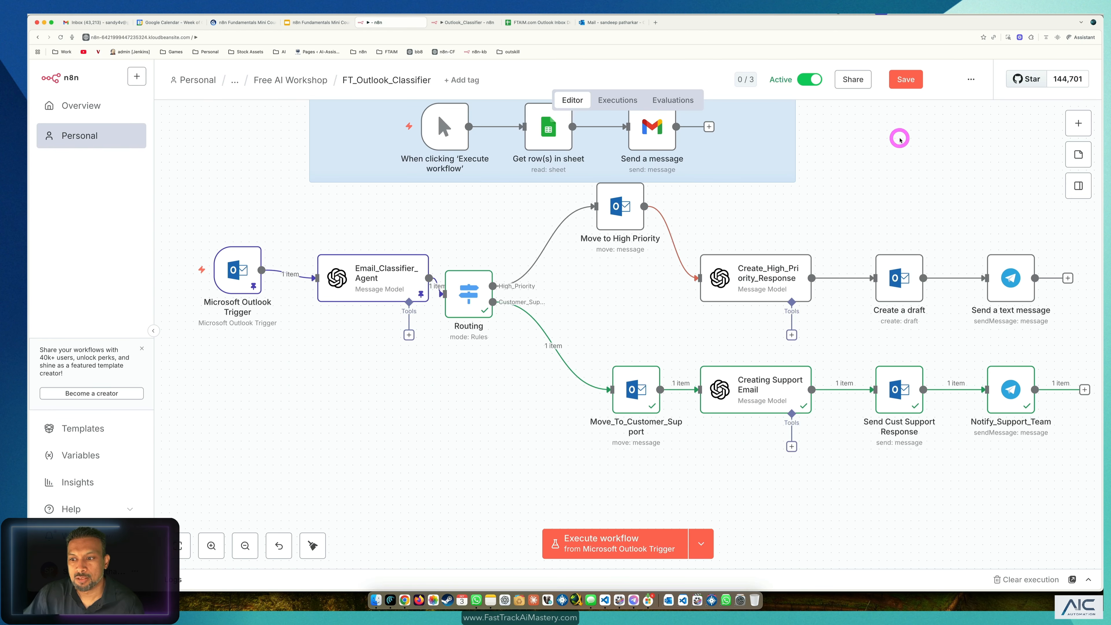
pyautogui.scroll(-3, 736, 387)
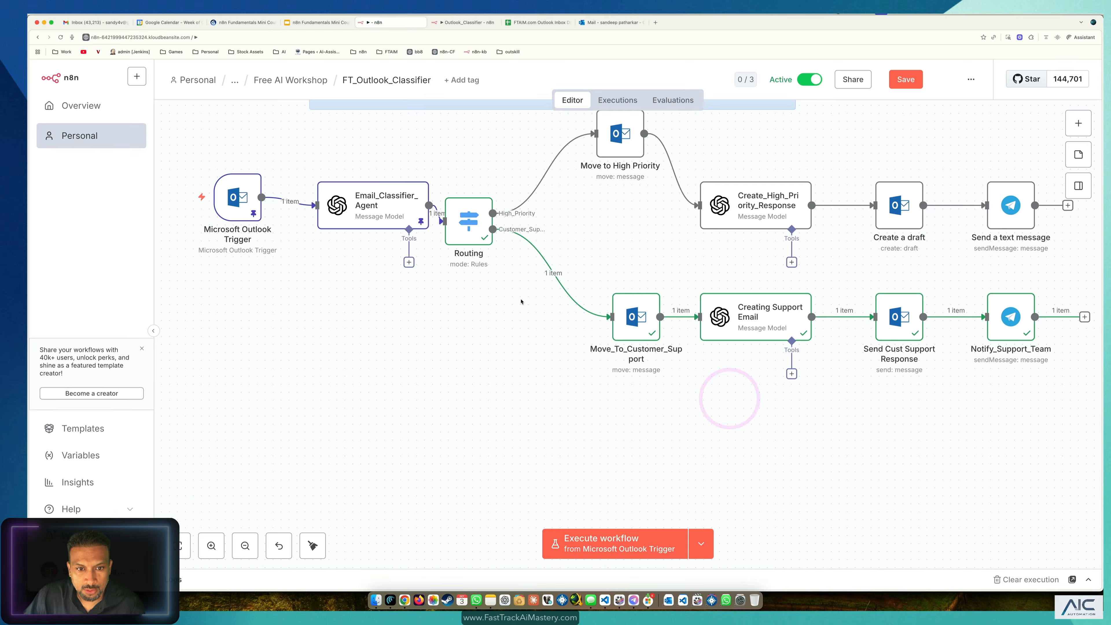
pyautogui.moveTo(472, 229); pyautogui.dragTo(498, 225)
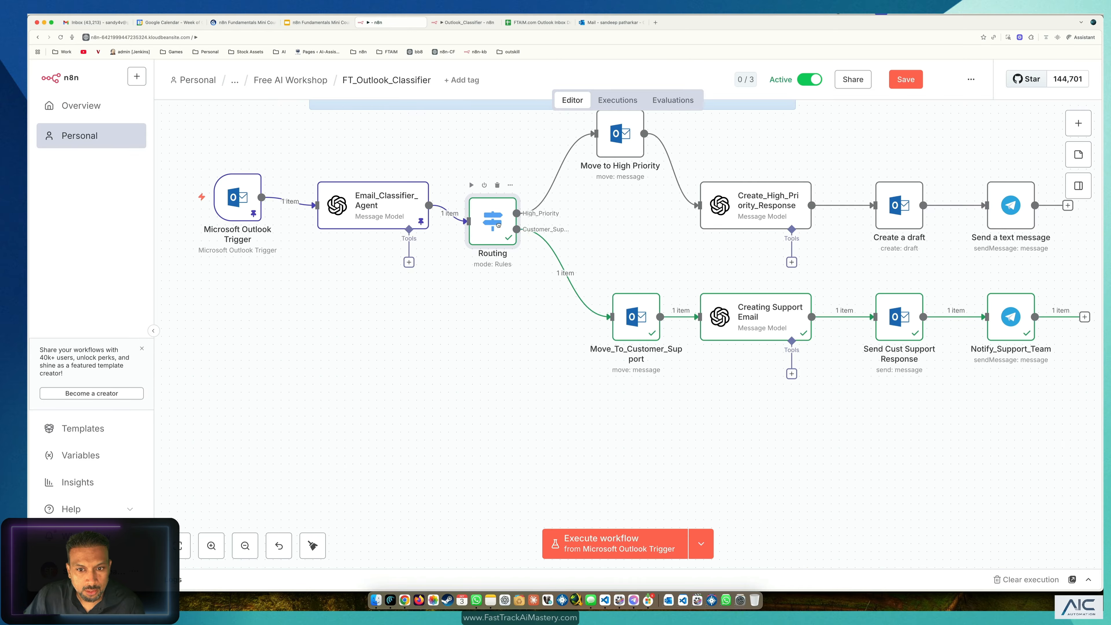
# Step: Copy the three Promotions branch nodes from the Outlook_Classifier workflow
pyautogui.click(464, 22)
pyautogui.click(965, 328)
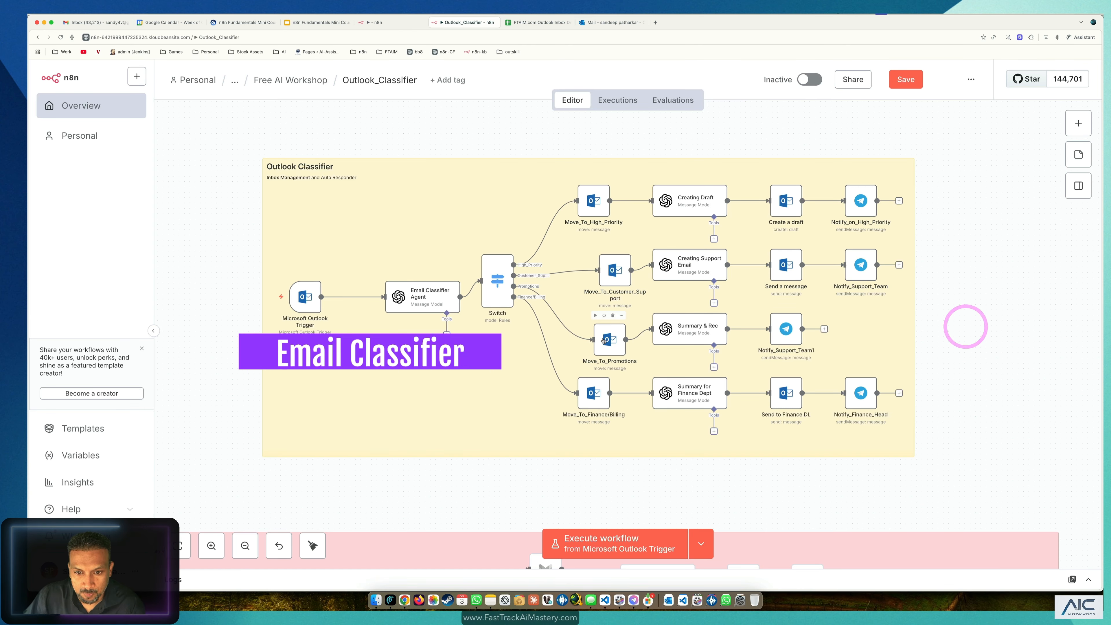
pyautogui.moveTo(960, 314); pyautogui.dragTo(585, 368)
pyautogui.hotkey('ctrl', 'c')
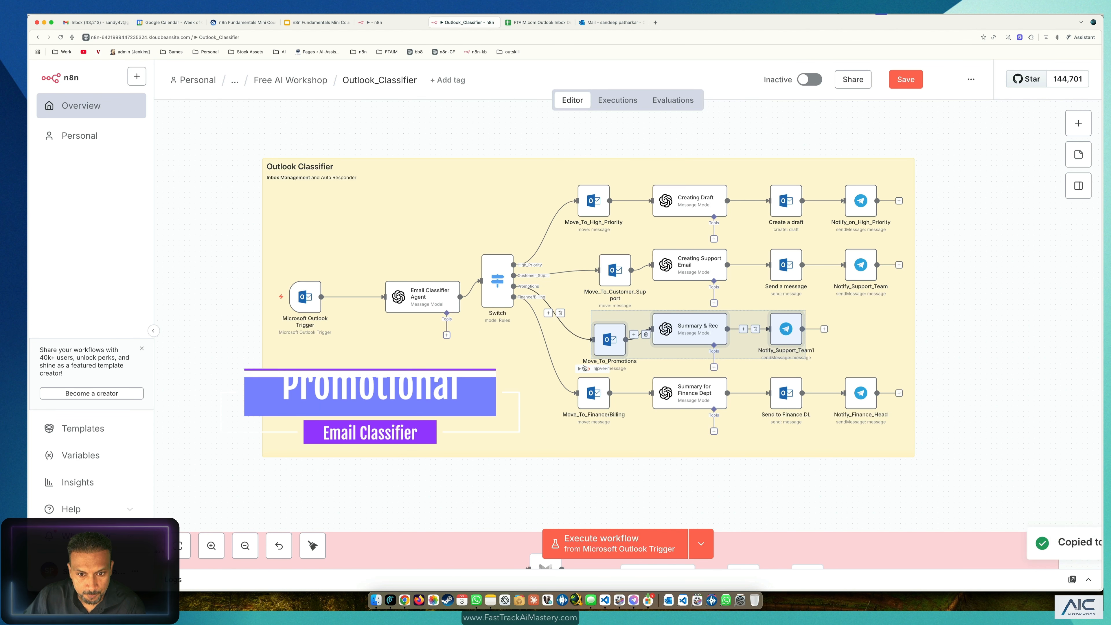
pyautogui.click(932, 295)
# Step: Paste Move_To_Promotions, Summary & Rec and Notify_Support_Team1 into FT_Outlook_Classifier and arrange them
pyautogui.click(379, 22)
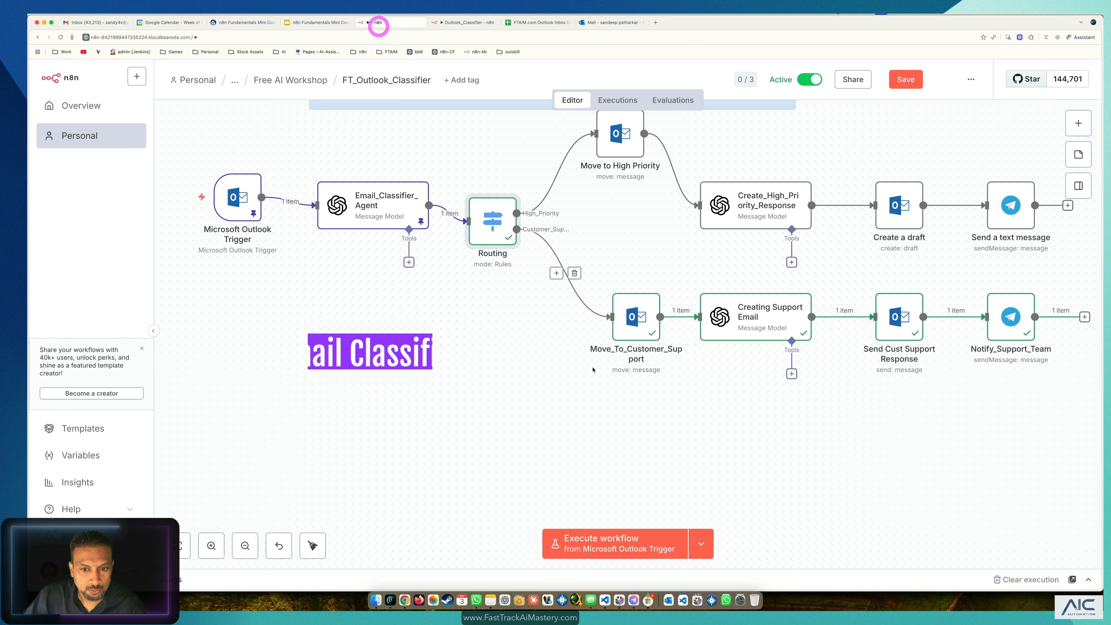
pyautogui.click(610, 389)
pyautogui.press('cmd+v')
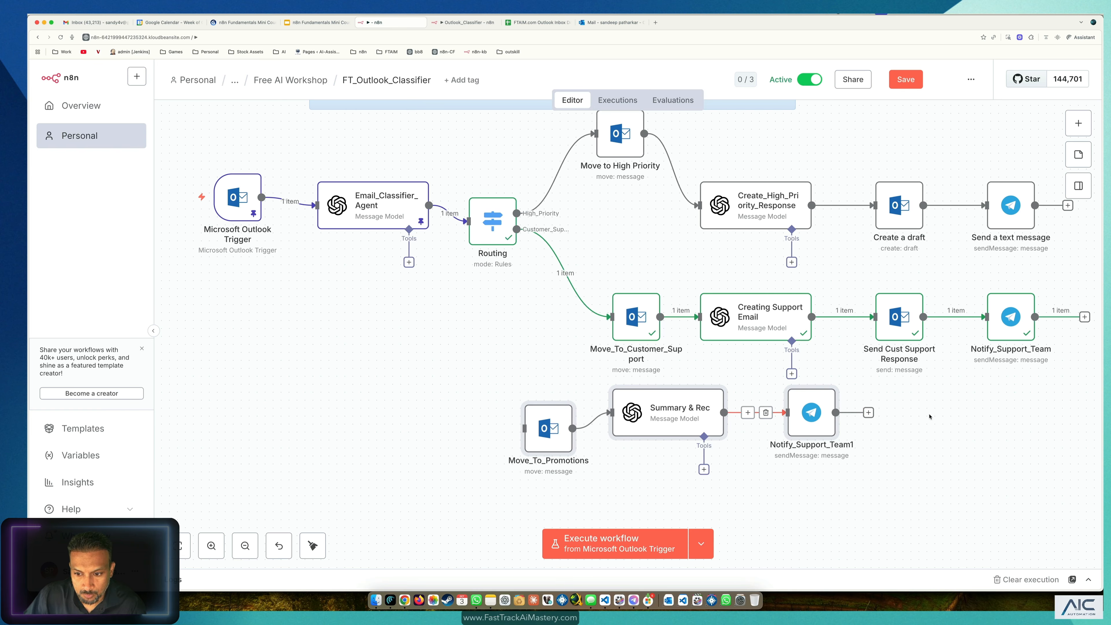
pyautogui.moveTo(933, 392); pyautogui.dragTo(495, 488)
pyautogui.click(980, 440)
pyautogui.moveTo(805, 416); pyautogui.dragTo(852, 431)
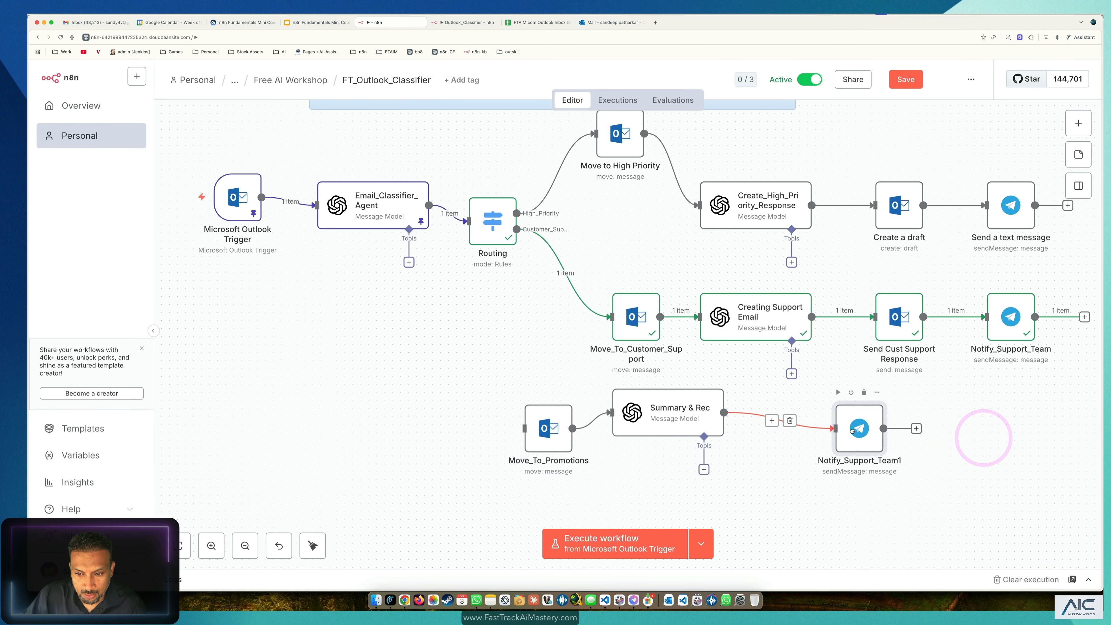
pyautogui.moveTo(658, 428); pyautogui.dragTo(706, 451)
pyautogui.moveTo(859, 429); pyautogui.dragTo(875, 429)
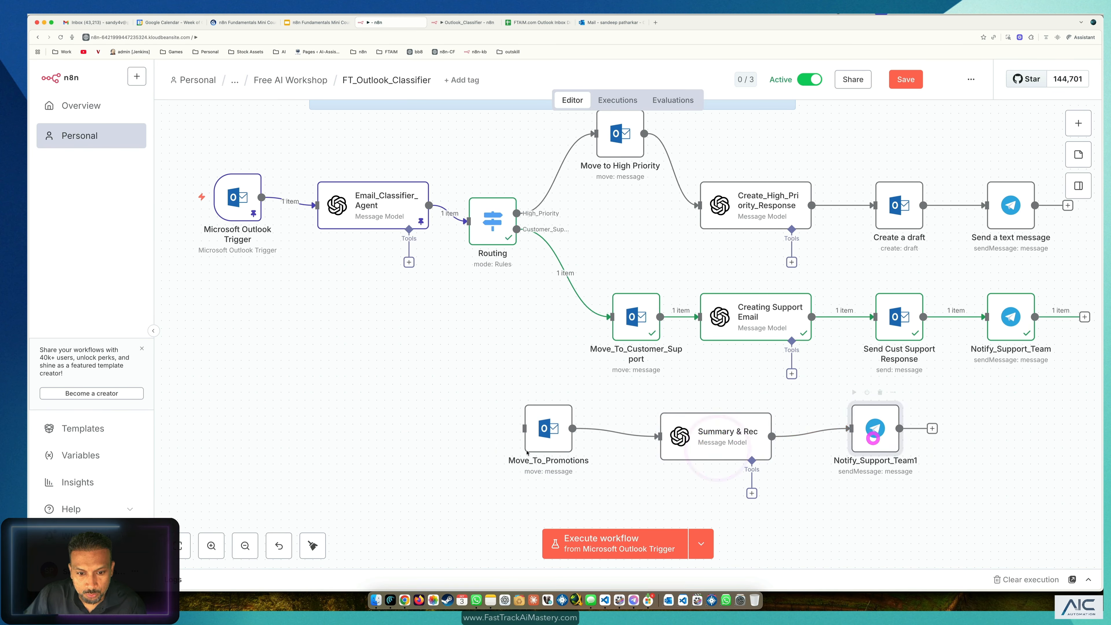
pyautogui.moveTo(550, 442); pyautogui.dragTo(590, 442)
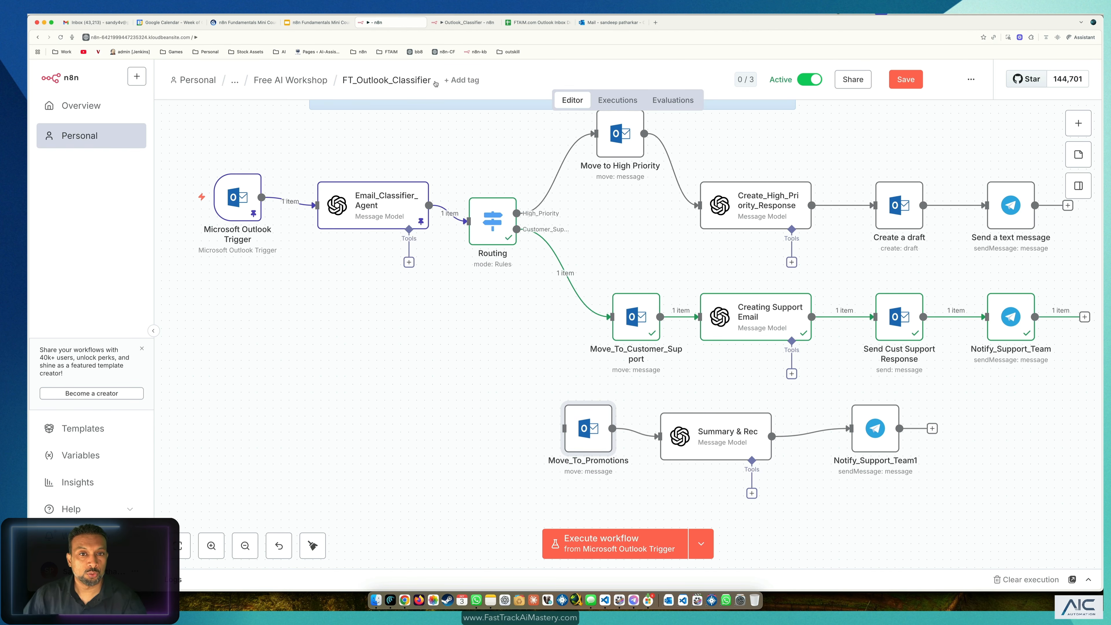
# Step: Copy the Promotions discount email row from the sample emails sheet
pyautogui.click(586, 29)
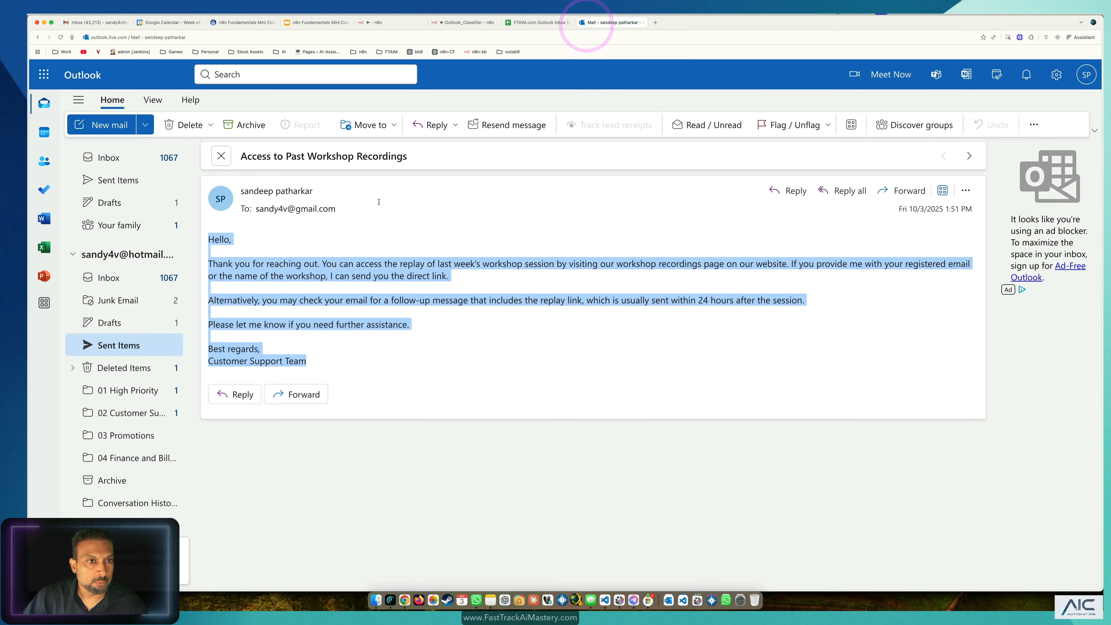
pyautogui.click(531, 23)
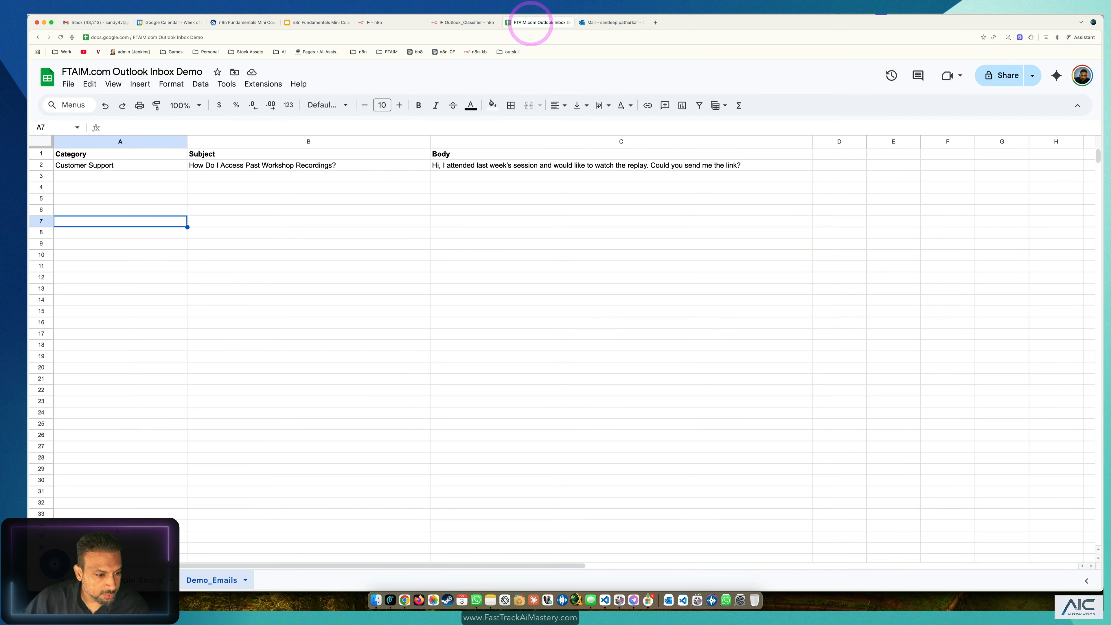
pyautogui.click(143, 580)
pyautogui.click(207, 320)
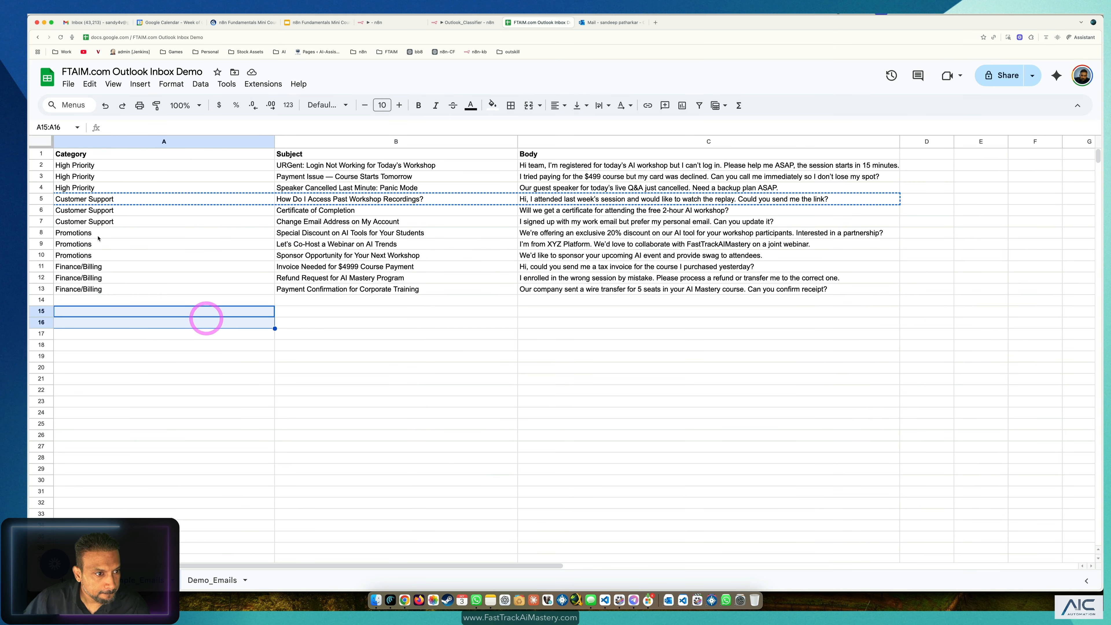
pyautogui.moveTo(175, 231); pyautogui.dragTo(597, 234)
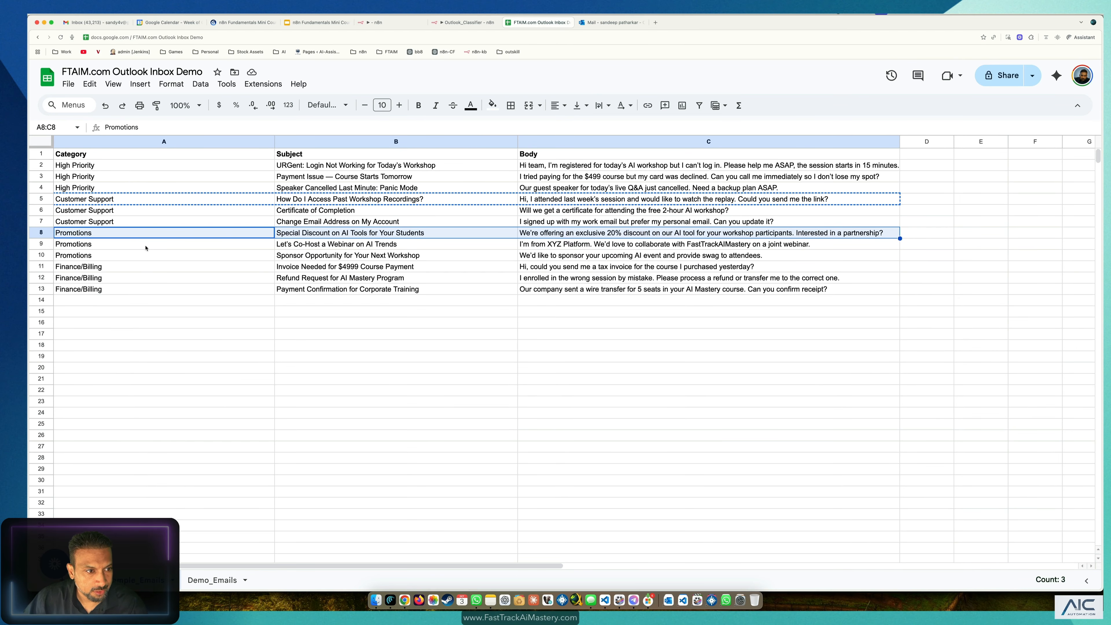
pyautogui.press('super+c')
# Step: Paste it over the Demo_Emails test row A2:C2
pyautogui.click(204, 581)
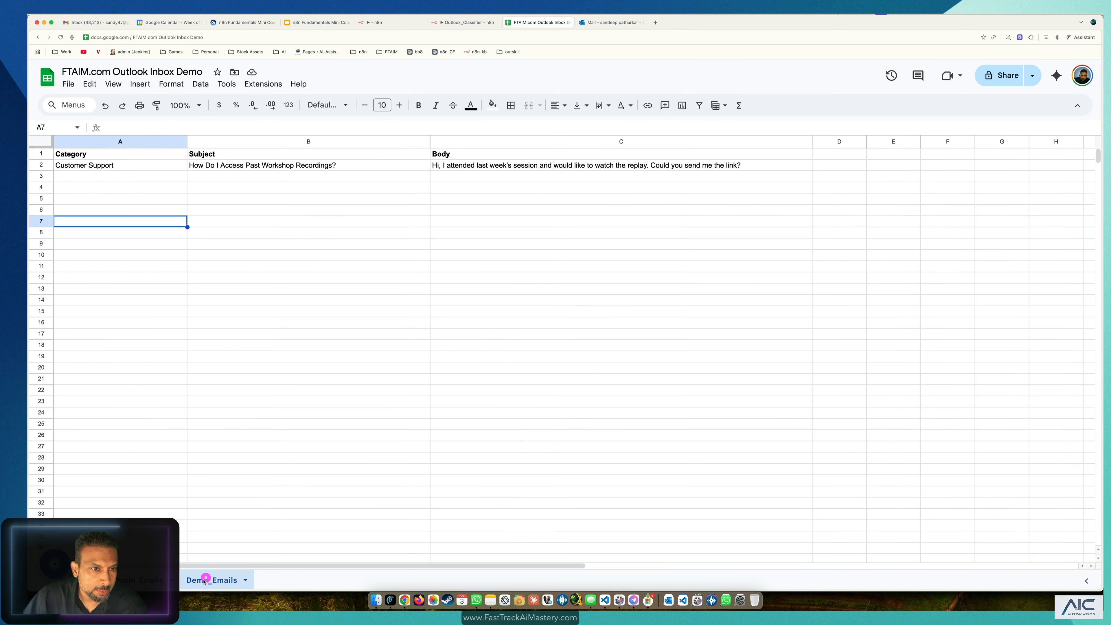
pyautogui.moveTo(127, 171); pyautogui.dragTo(515, 164)
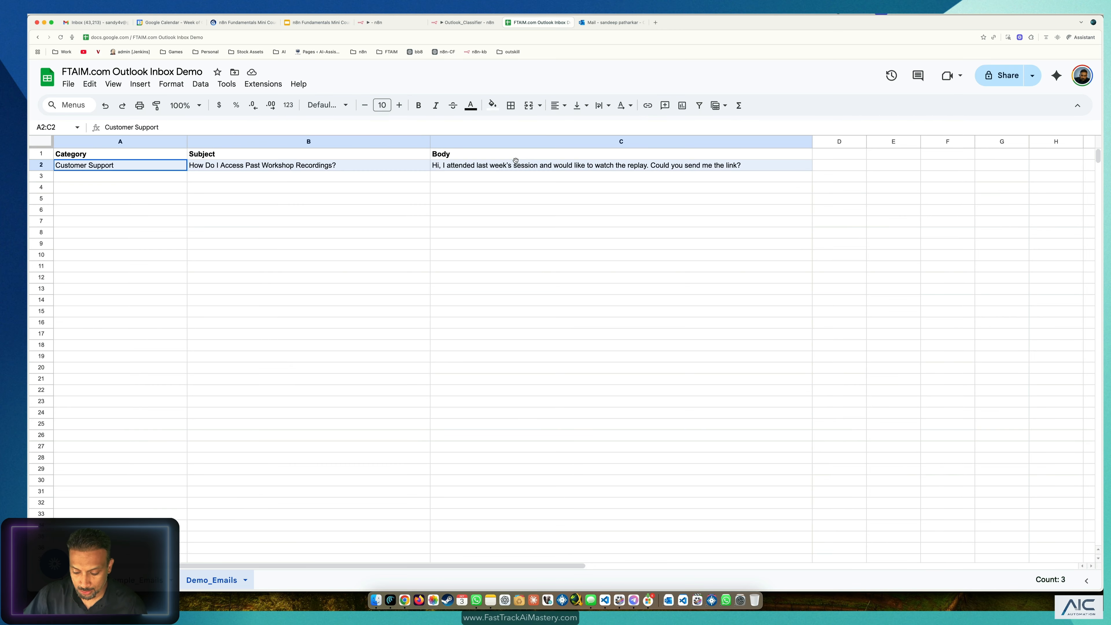
pyautogui.press('super+v')
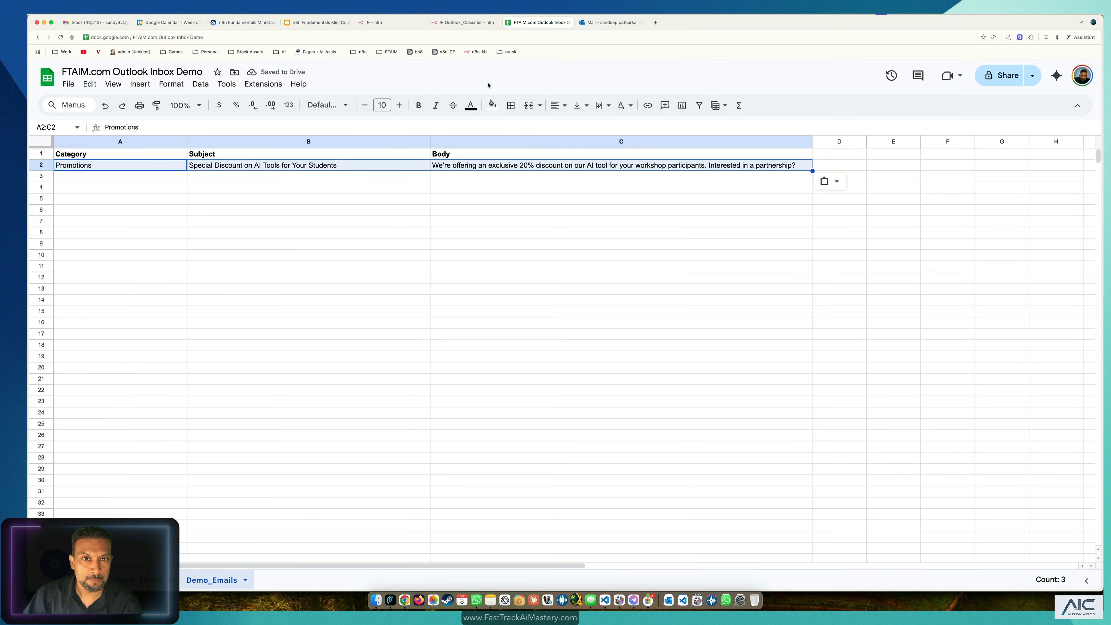
pyautogui.click(458, 22)
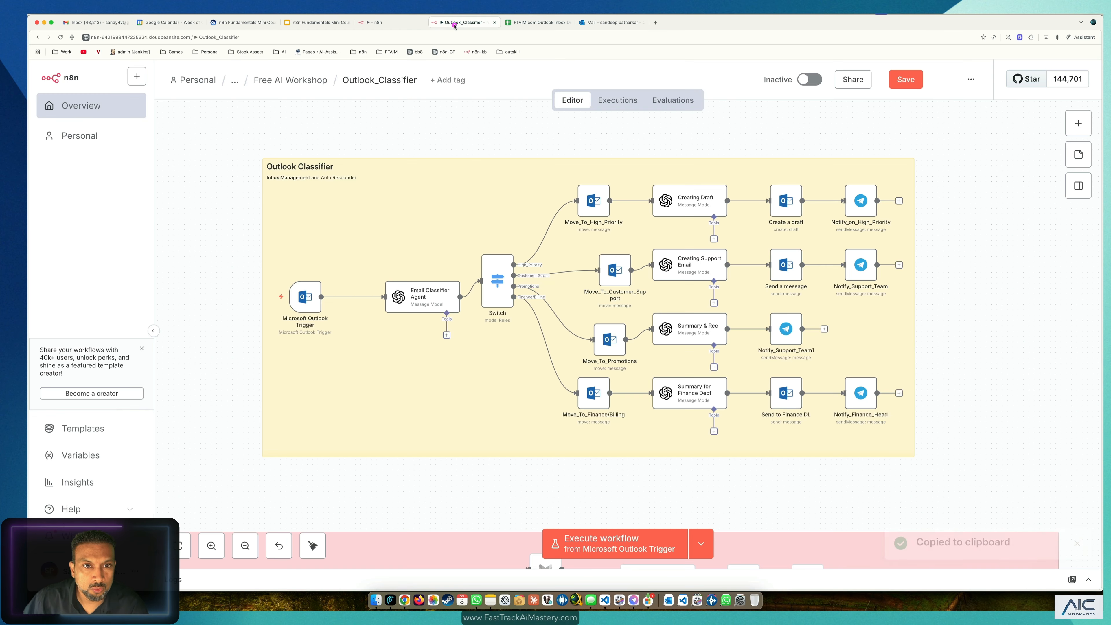
# Step: Switch to the FT_Outlook_Classifier workflow and select the Summary & Rec node
pyautogui.click(391, 21)
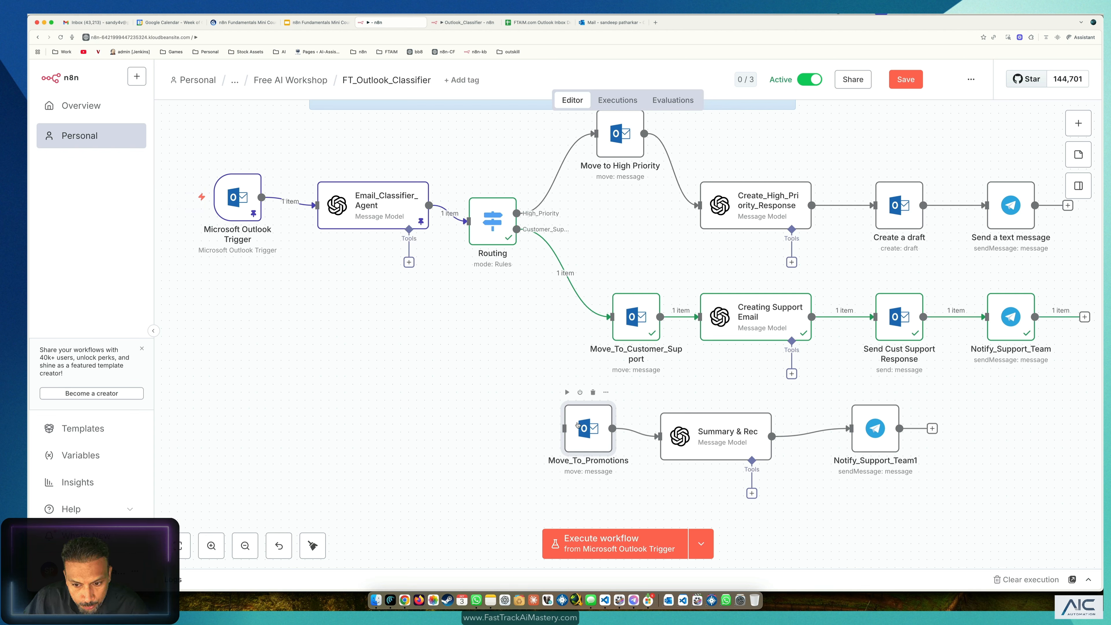
pyautogui.click(723, 439)
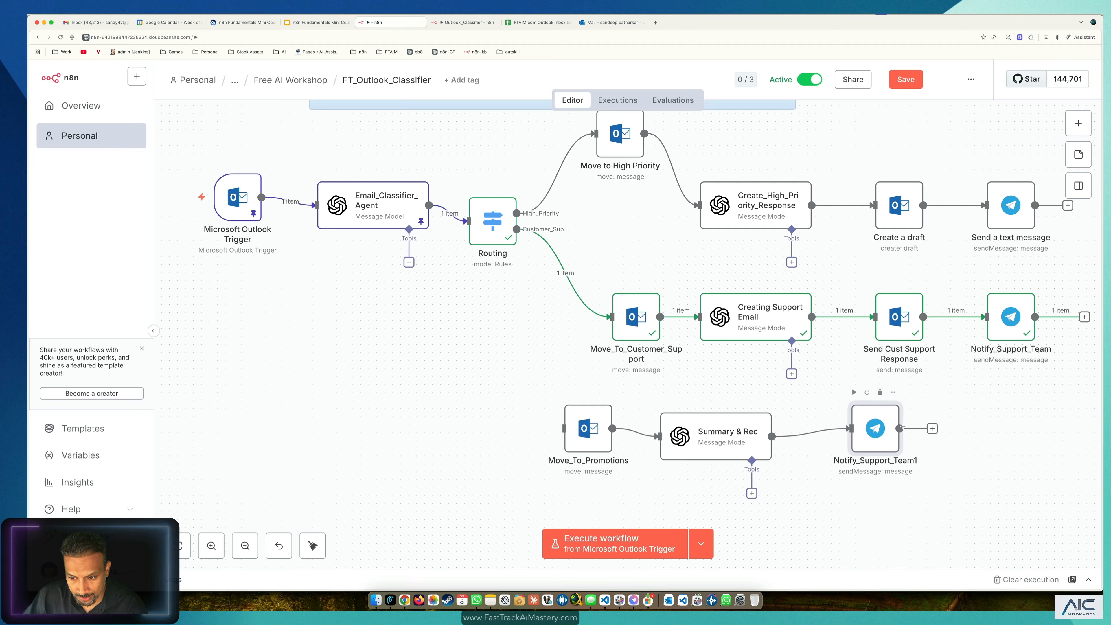
# Step: Add a third Routing rule that compares the classification field, leaving its value empty
pyautogui.moveTo(879, 430); pyautogui.dragTo(887, 431)
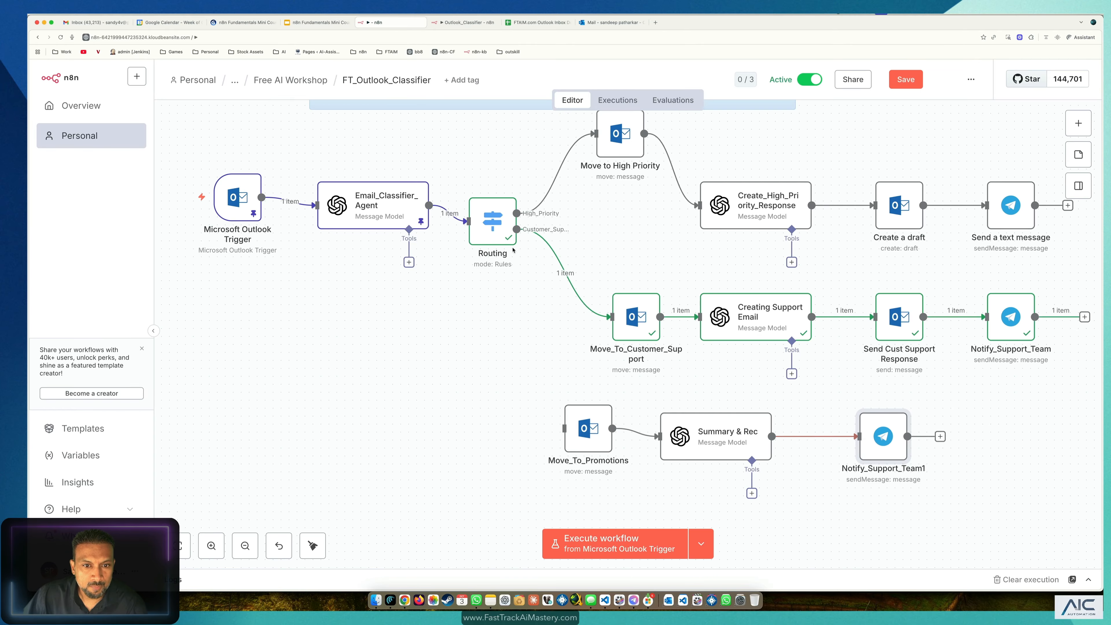
pyautogui.doubleClick(484, 223)
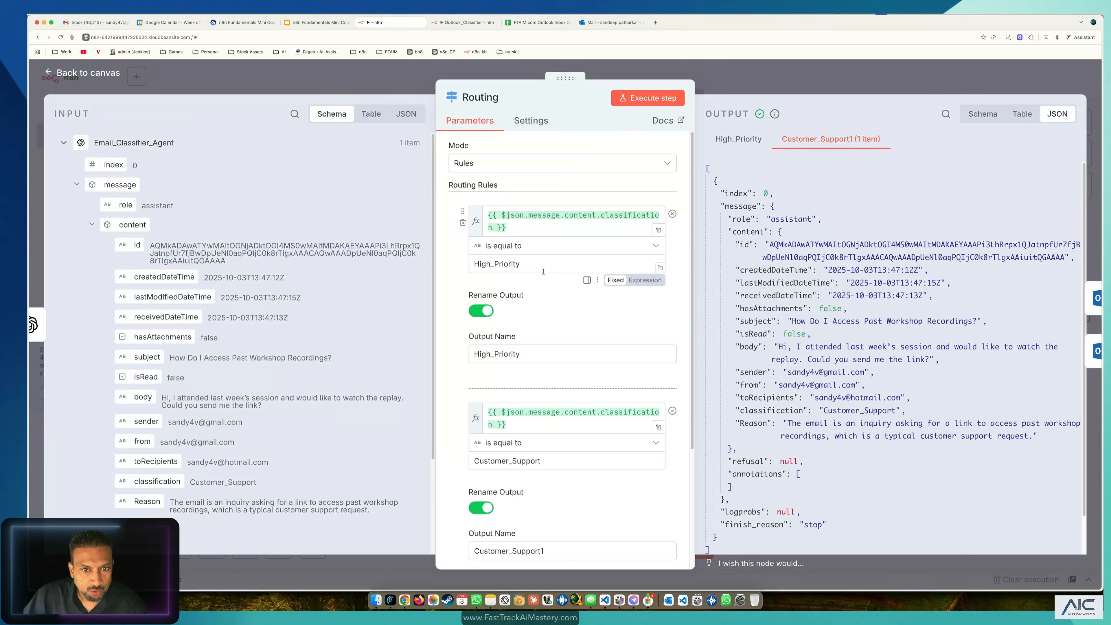
pyautogui.scroll(-5, 634, 389)
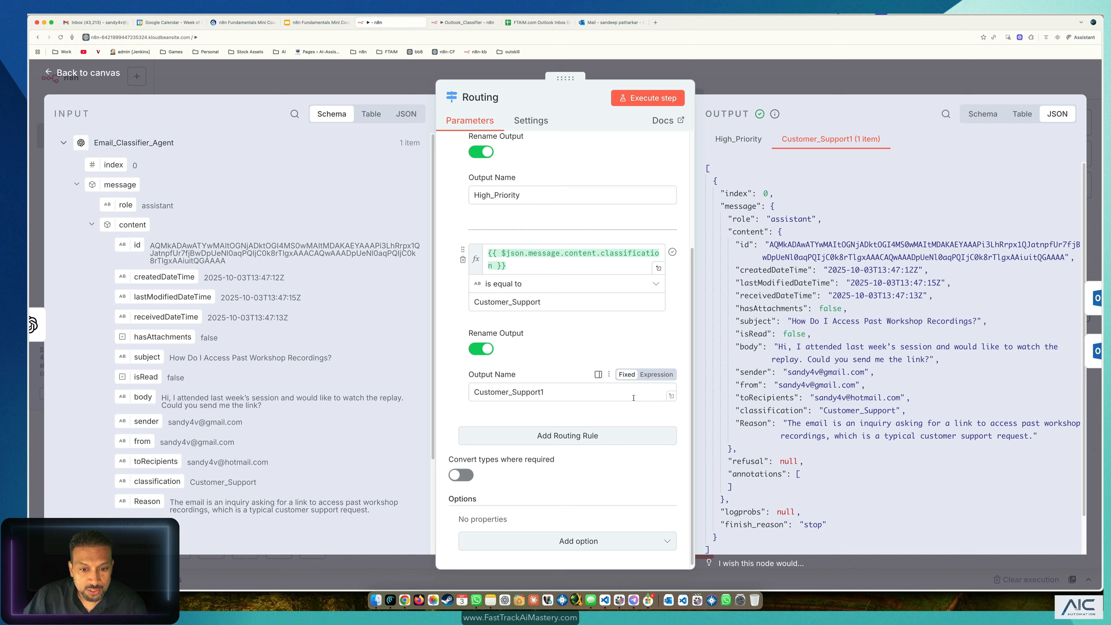
pyautogui.click(589, 435)
pyautogui.click(503, 451)
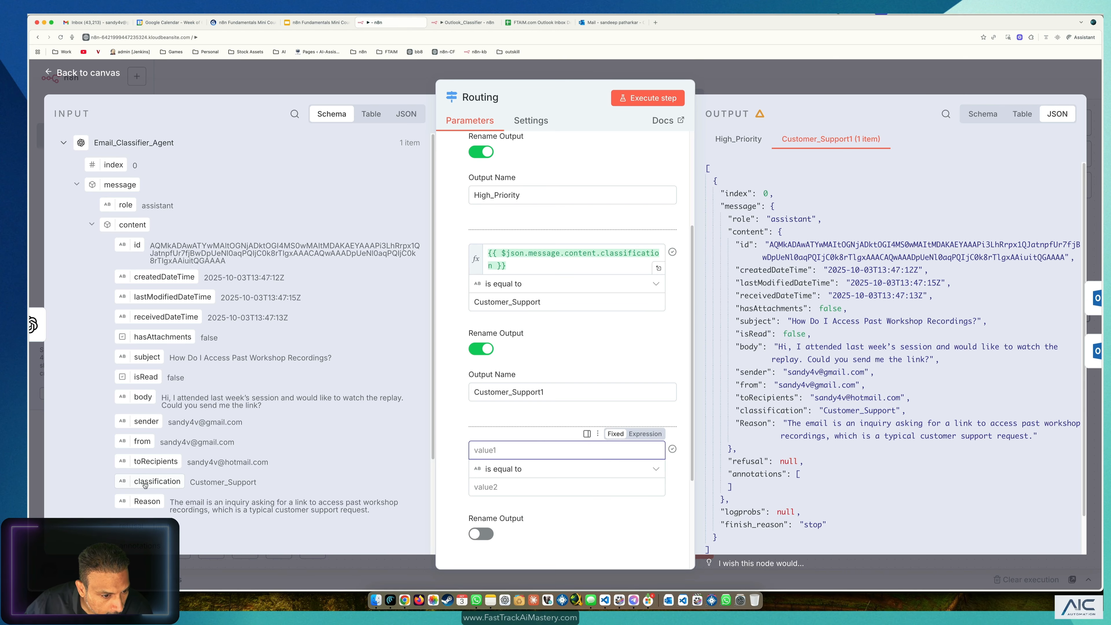
pyautogui.scroll(-1, 151, 476)
pyautogui.moveTo(144, 479); pyautogui.dragTo(523, 451)
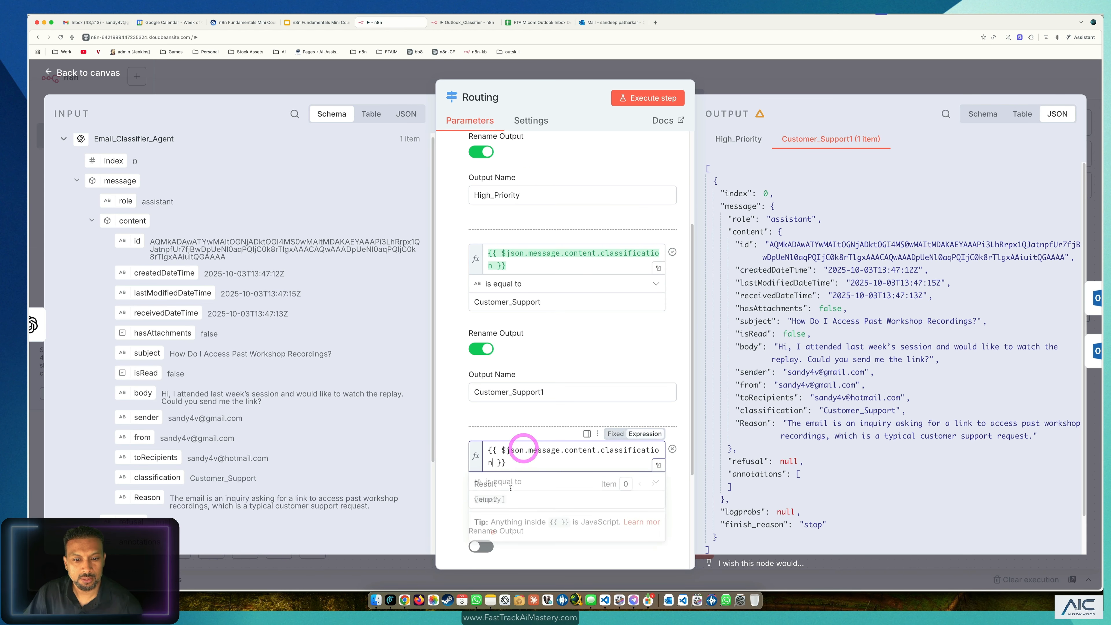
pyautogui.click(455, 419)
pyautogui.click(516, 498)
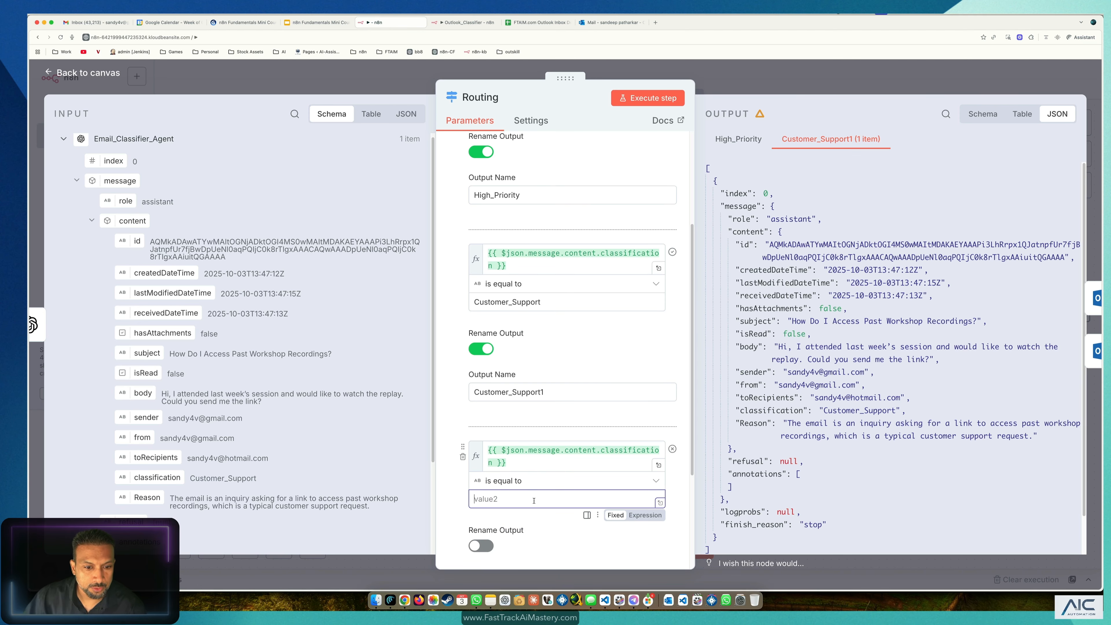
pyautogui.click(377, 80)
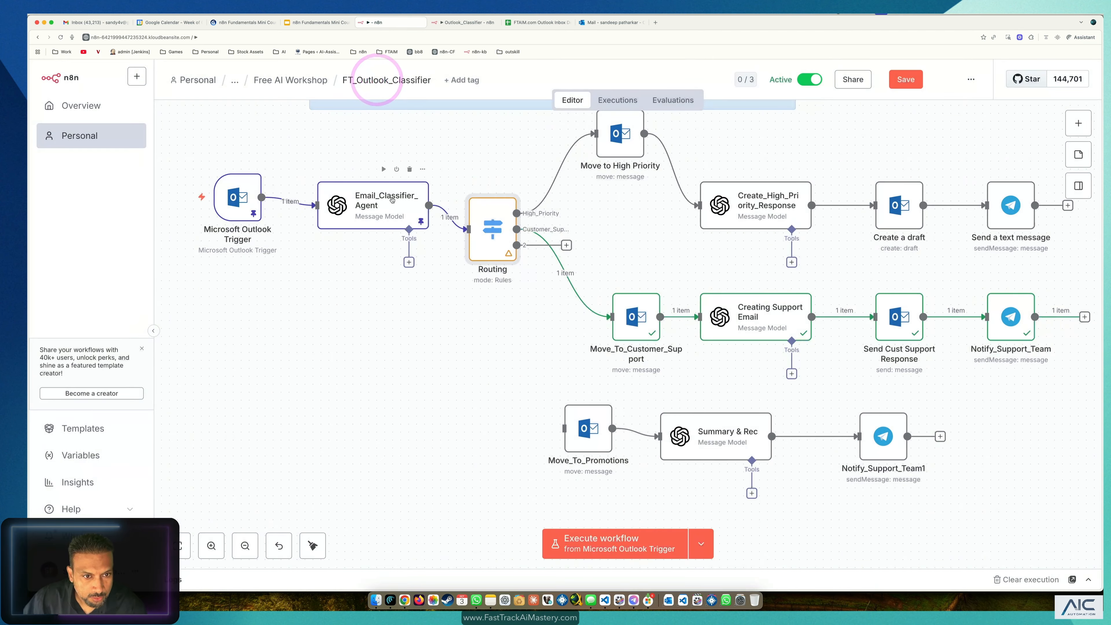
# Step: Check the exact category name 'Promotions' in the Email_Classifier_Agent's classifier prompt
pyautogui.doubleClick(392, 200)
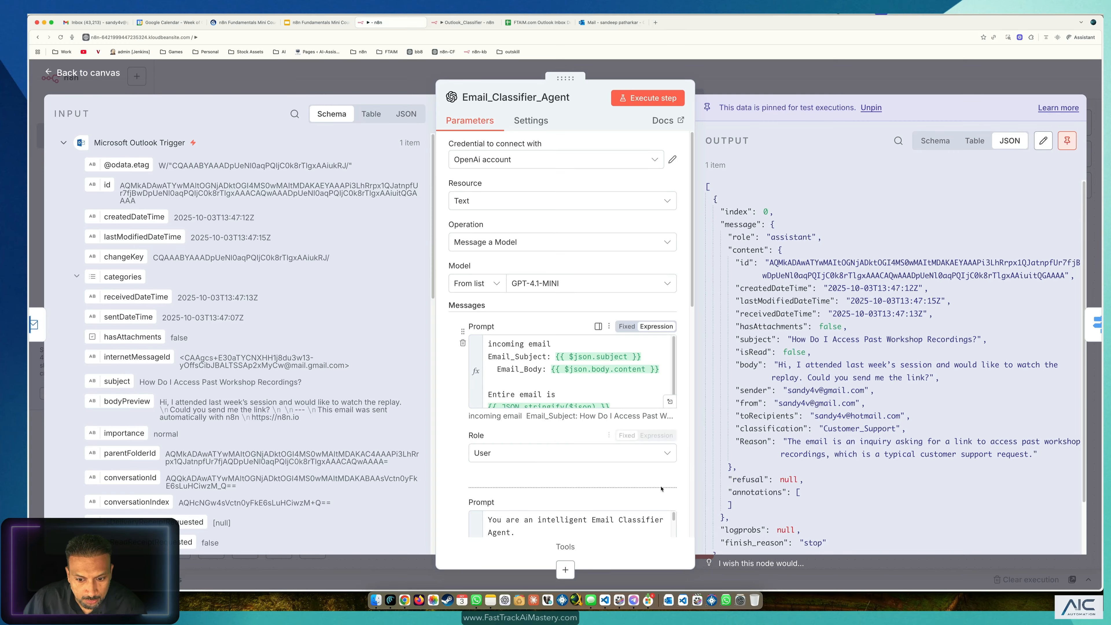
pyautogui.scroll(-3, 661, 490)
pyautogui.click(672, 481)
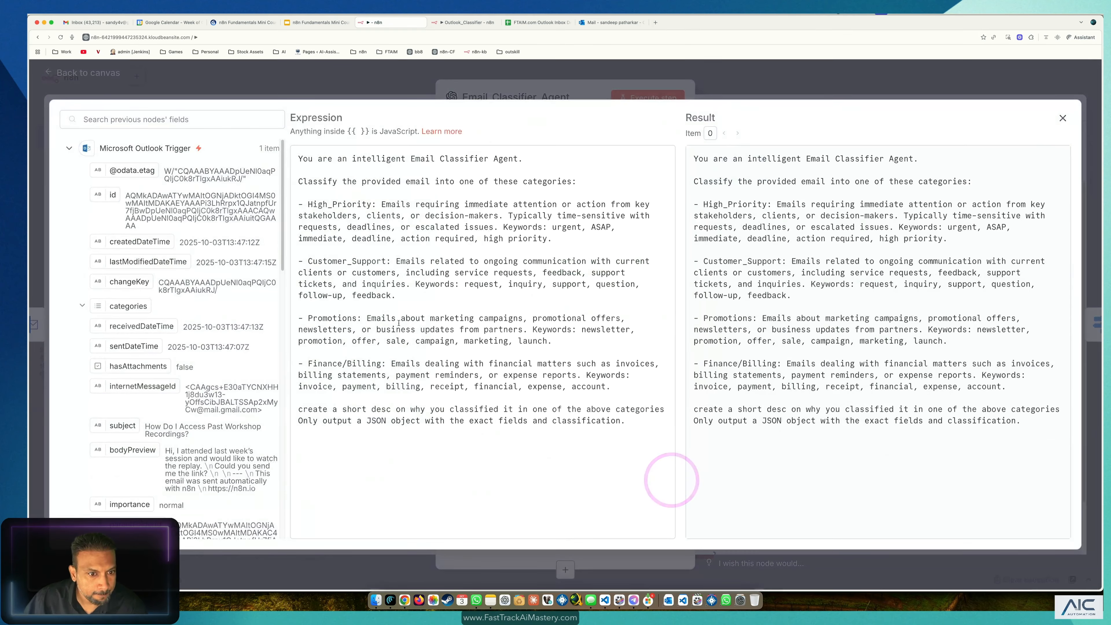
pyautogui.doubleClick(337, 319)
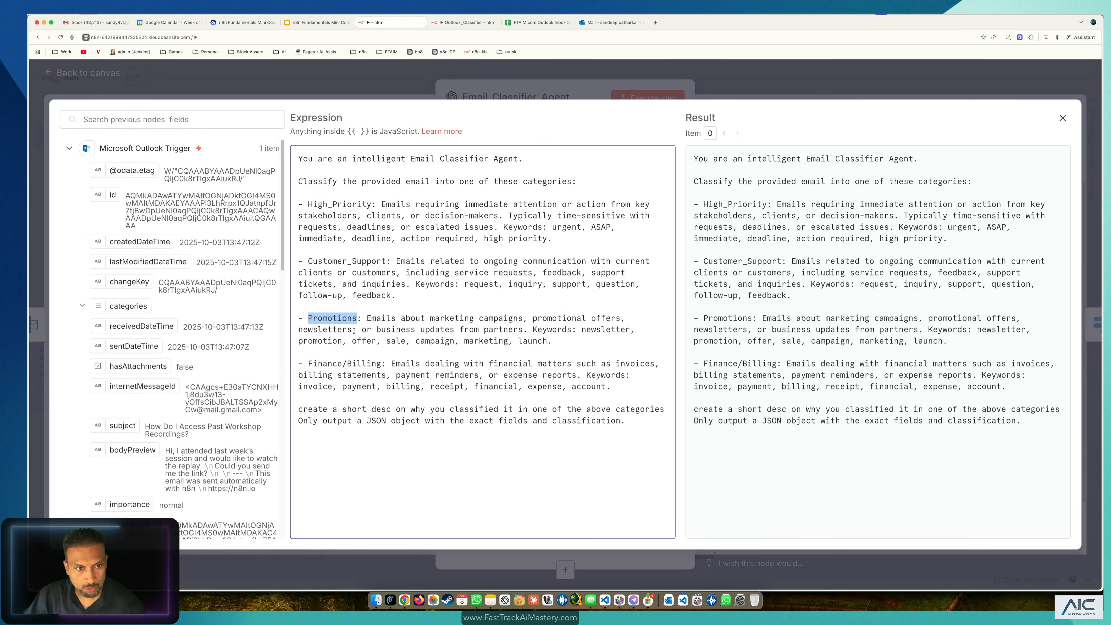
pyautogui.click(184, 72)
pyautogui.click(595, 70)
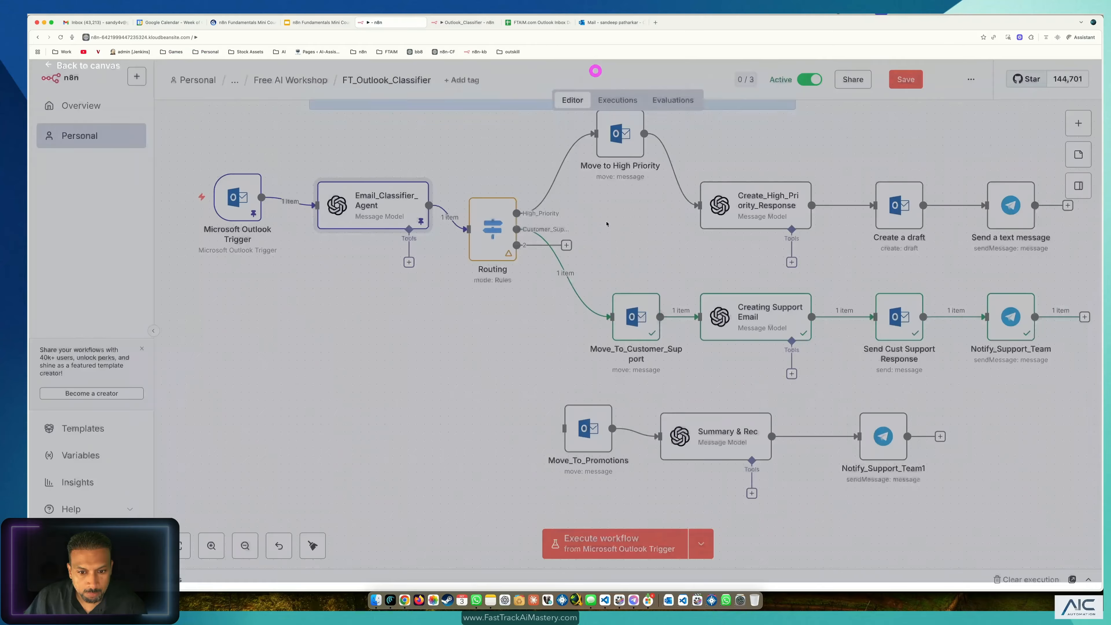
pyautogui.click(589, 428)
# Step: Set the third Routing rule's value to Promotions and rename its output Category_Promotions
pyautogui.doubleClick(491, 227)
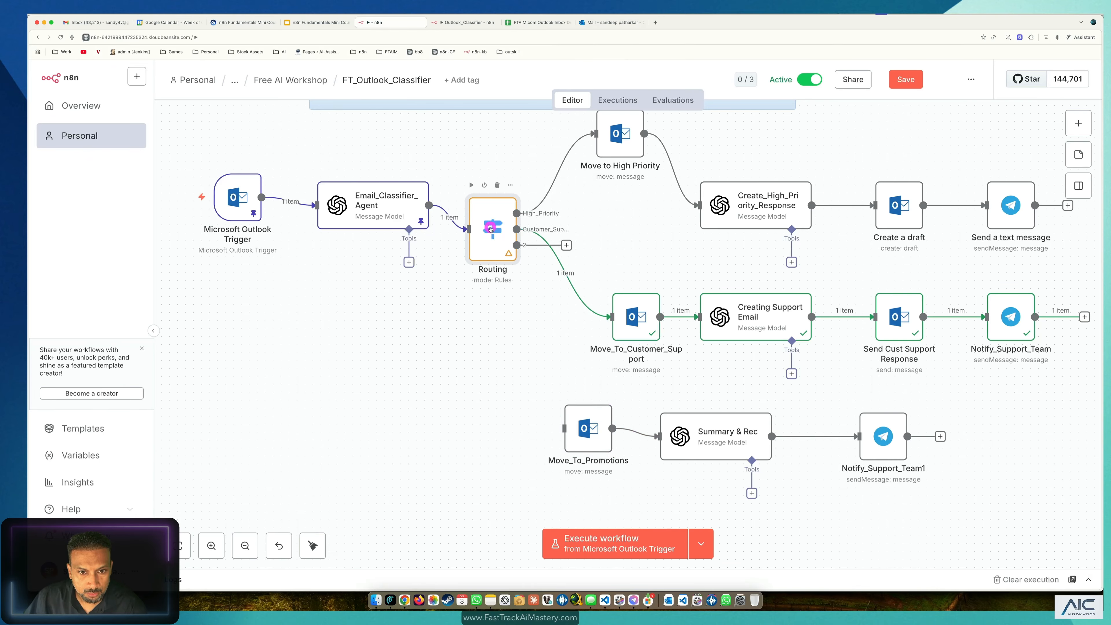
pyautogui.scroll(-5, 509, 334)
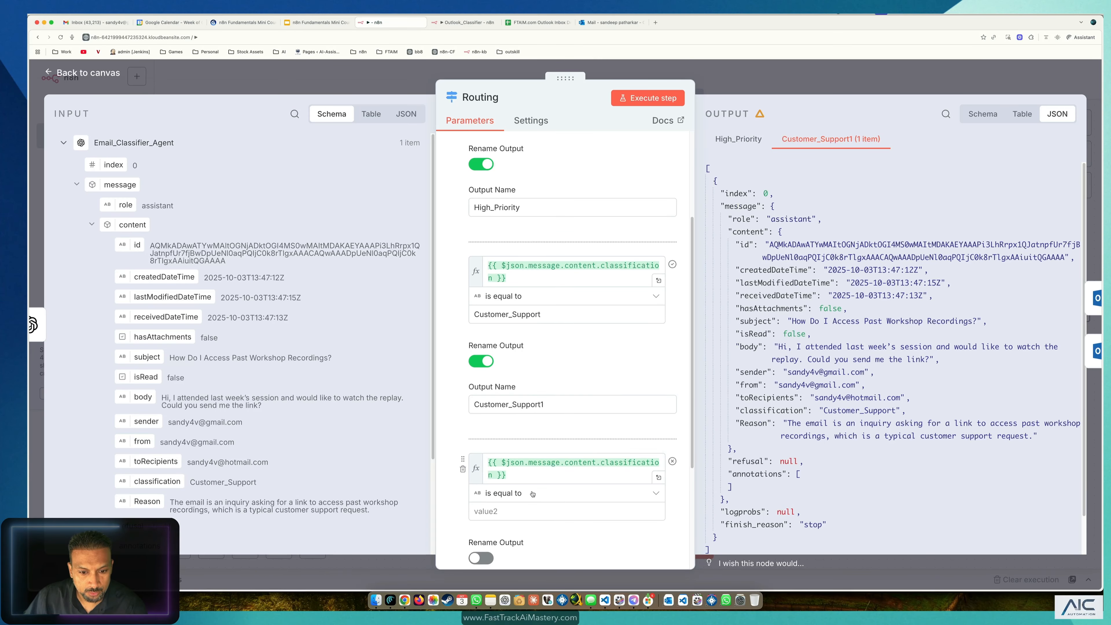
pyautogui.scroll(-5, 547, 475)
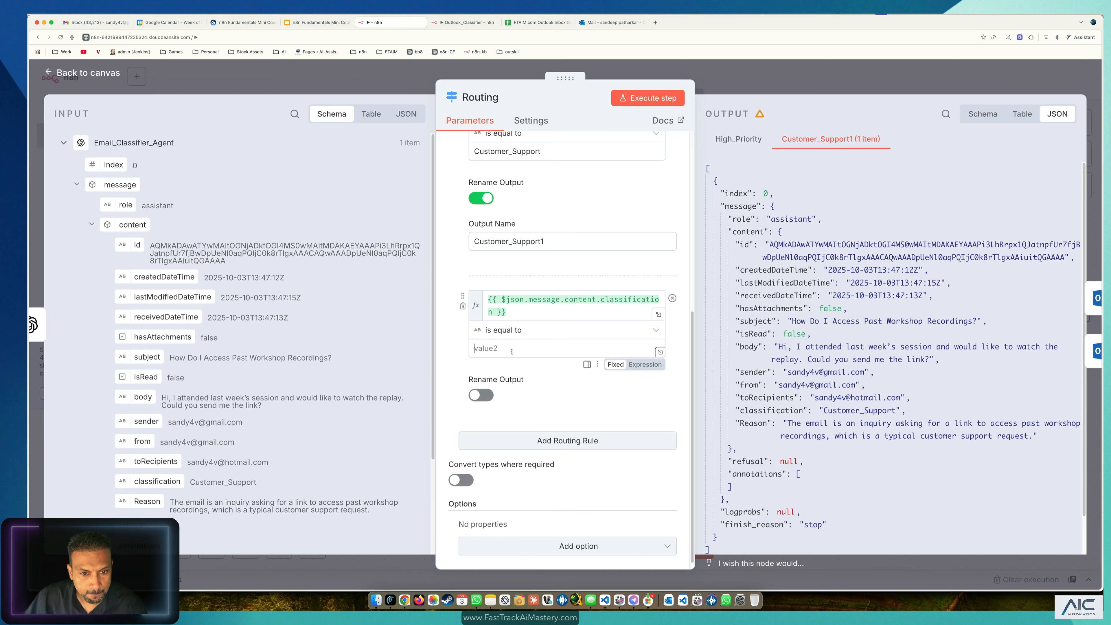
pyautogui.click(513, 352)
pyautogui.write('Promotions')
pyautogui.click(481, 395)
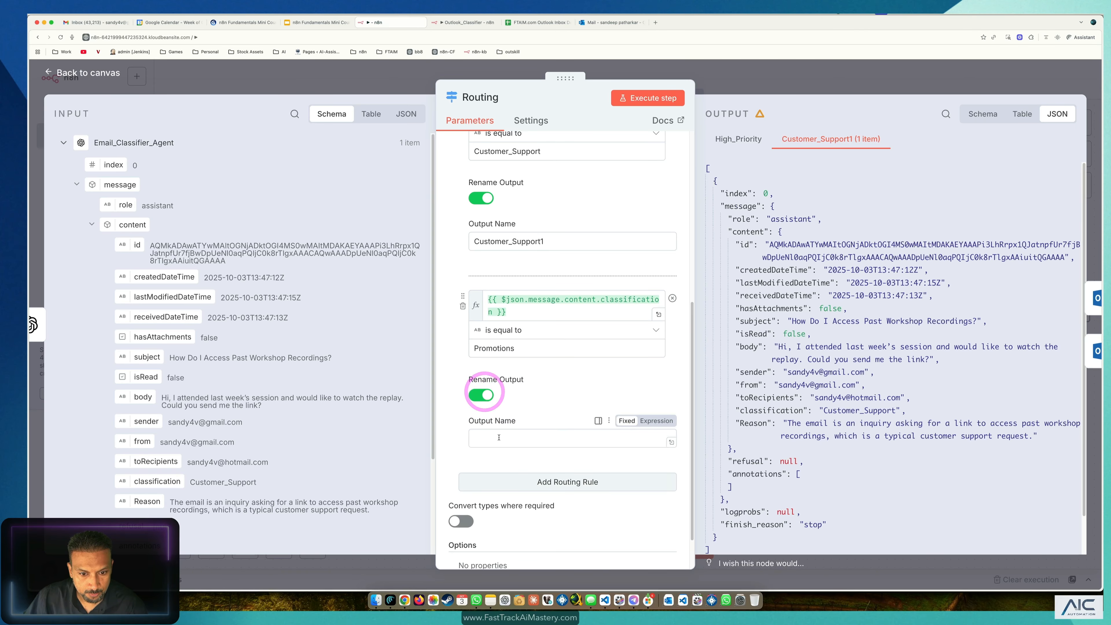
pyautogui.click(499, 438)
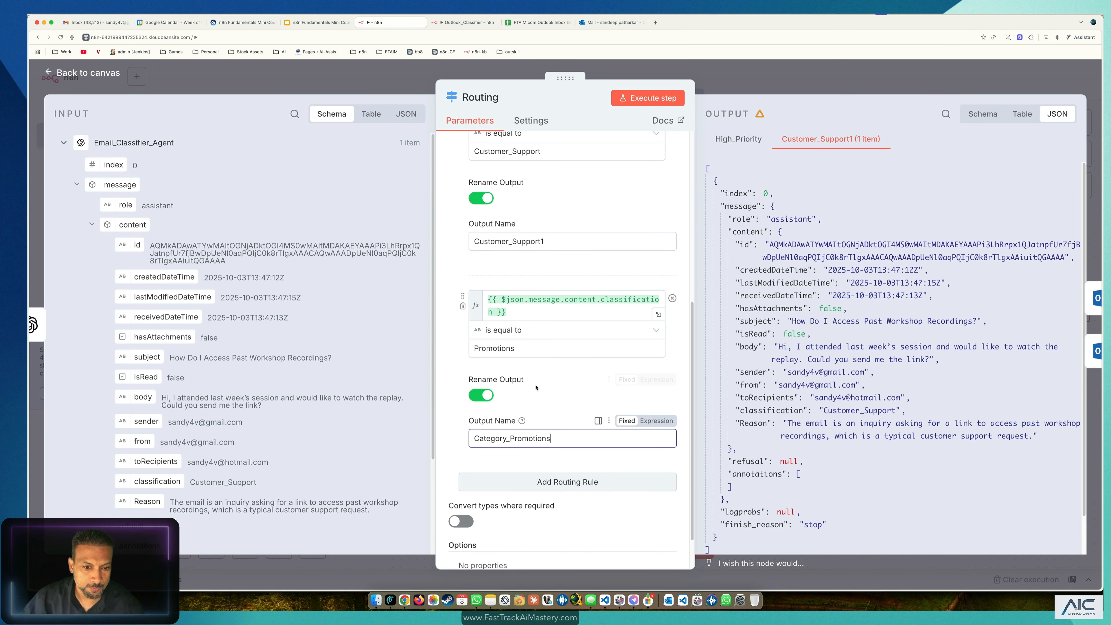
pyautogui.click(446, 458)
pyautogui.scroll(-2, 447, 459)
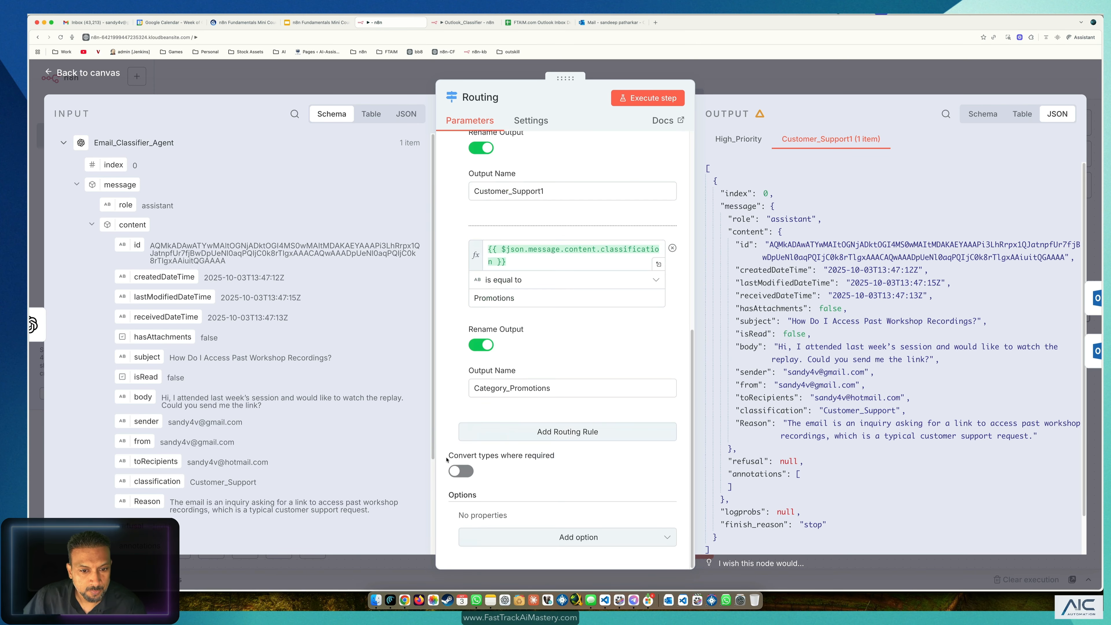
pyautogui.click(92, 74)
pyautogui.click(540, 392)
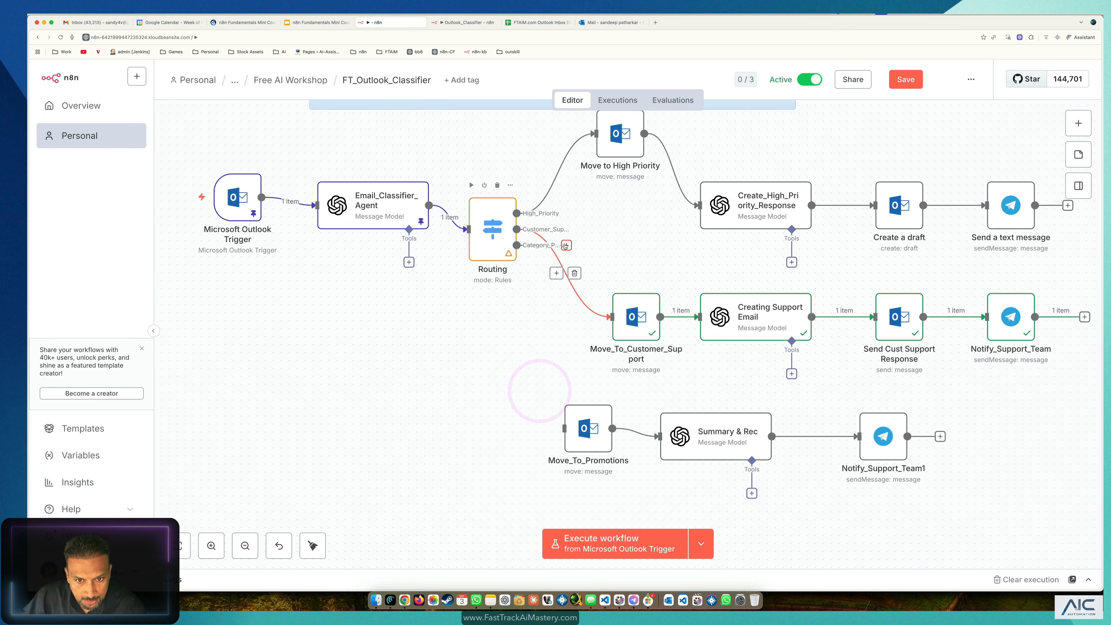
# Step: Connect Routing's Category_Promotions output to the Move_To_Promotions node
pyautogui.moveTo(565, 246); pyautogui.dragTo(574, 442)
pyautogui.moveTo(489, 240); pyautogui.dragTo(482, 256)
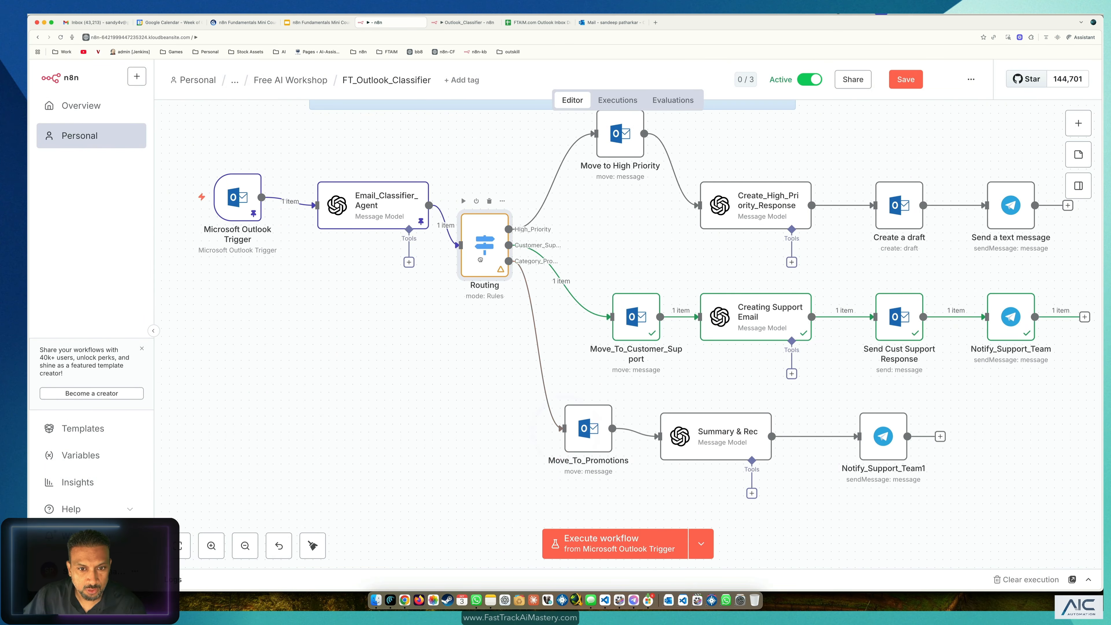
pyautogui.doubleClick(588, 428)
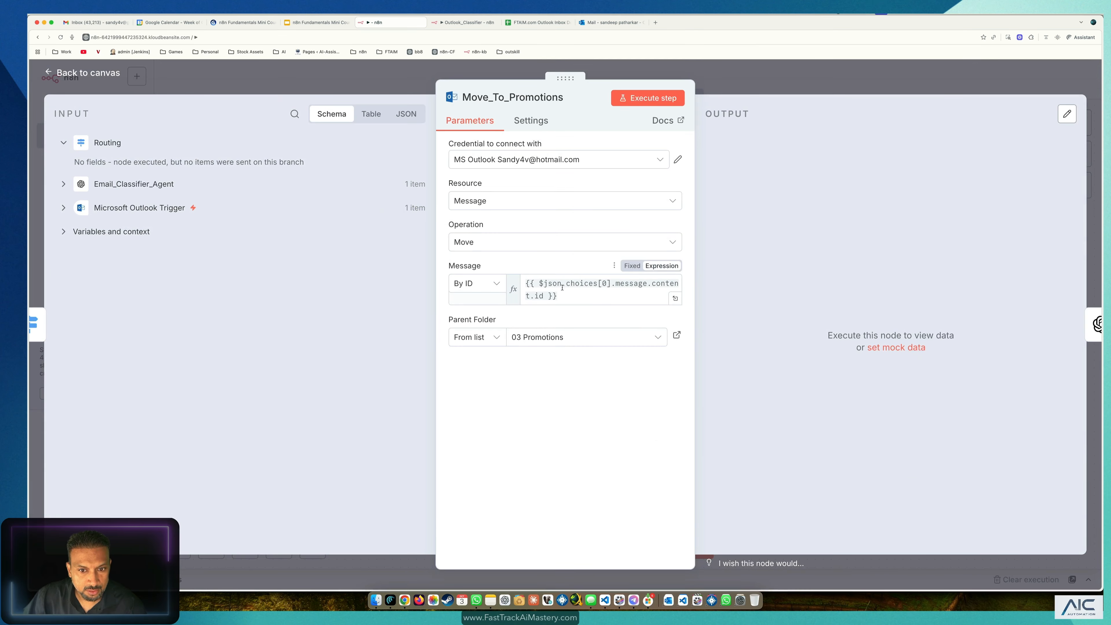
pyautogui.click(101, 73)
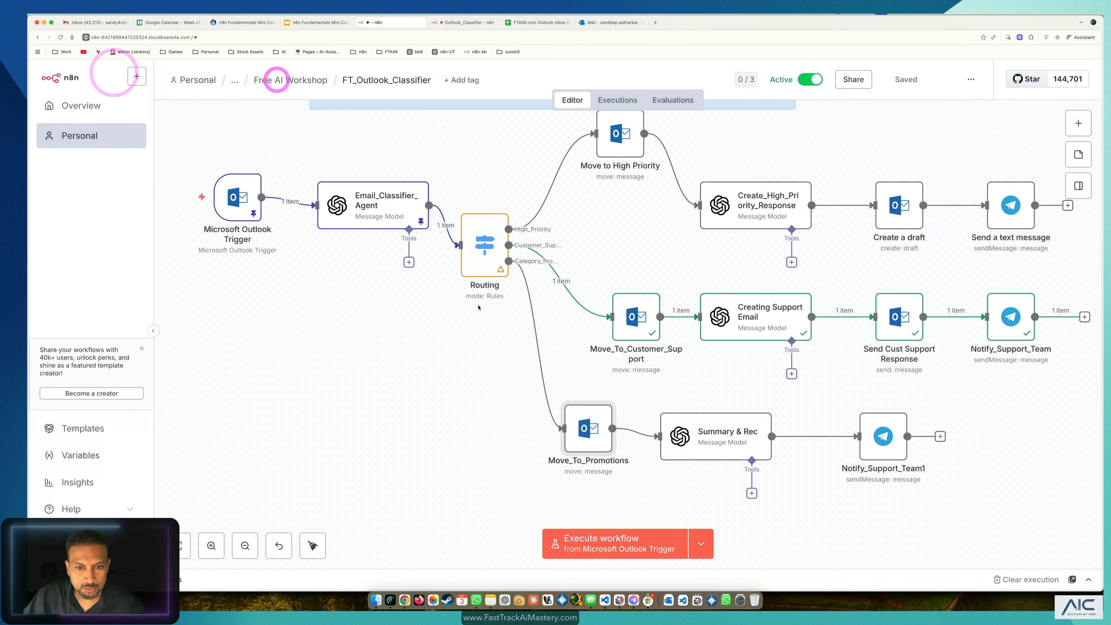
# Step: Set Move_To_Promotions' Message By ID to {{ $json.message.content.id }}, copied from Move_To_Customer_Support
pyautogui.doubleClick(625, 320)
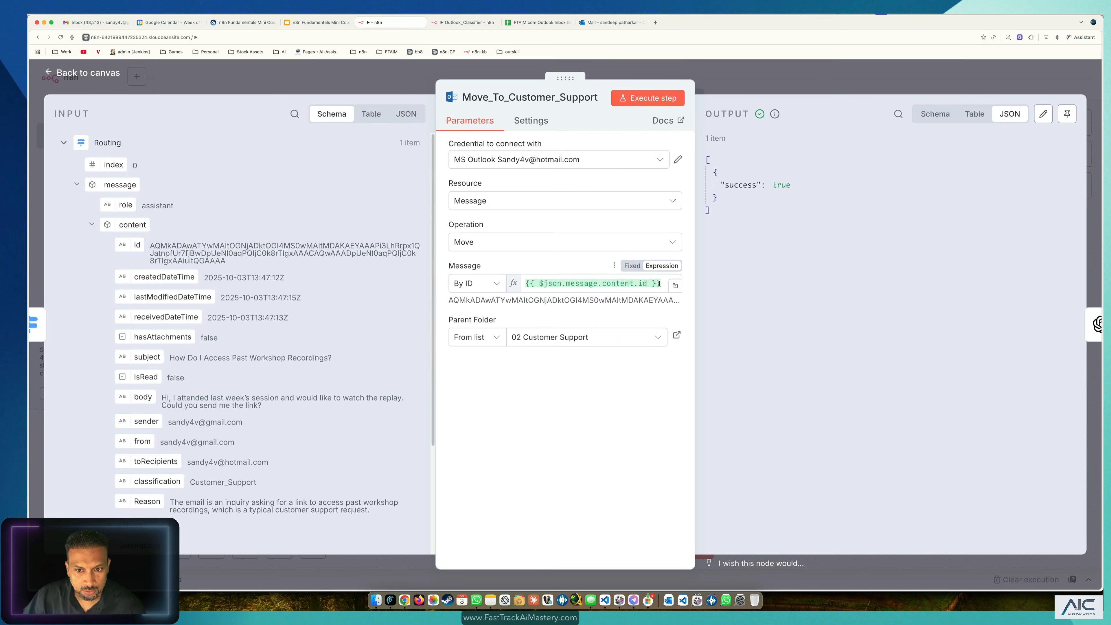
pyautogui.click(662, 284)
pyautogui.moveTo(662, 283); pyautogui.dragTo(521, 272)
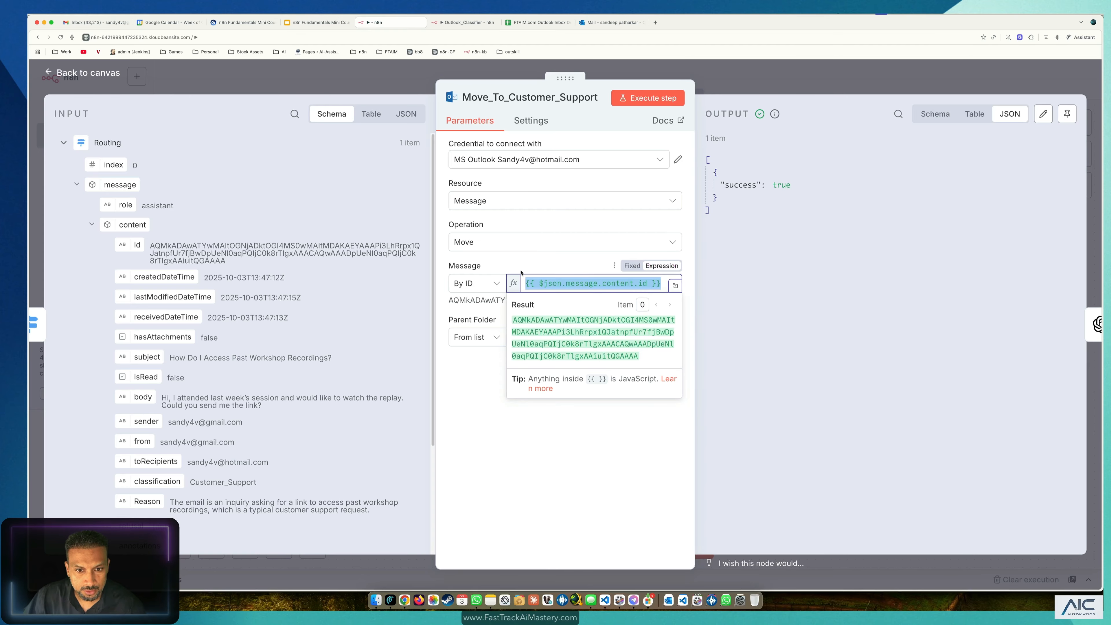
pyautogui.click(382, 82)
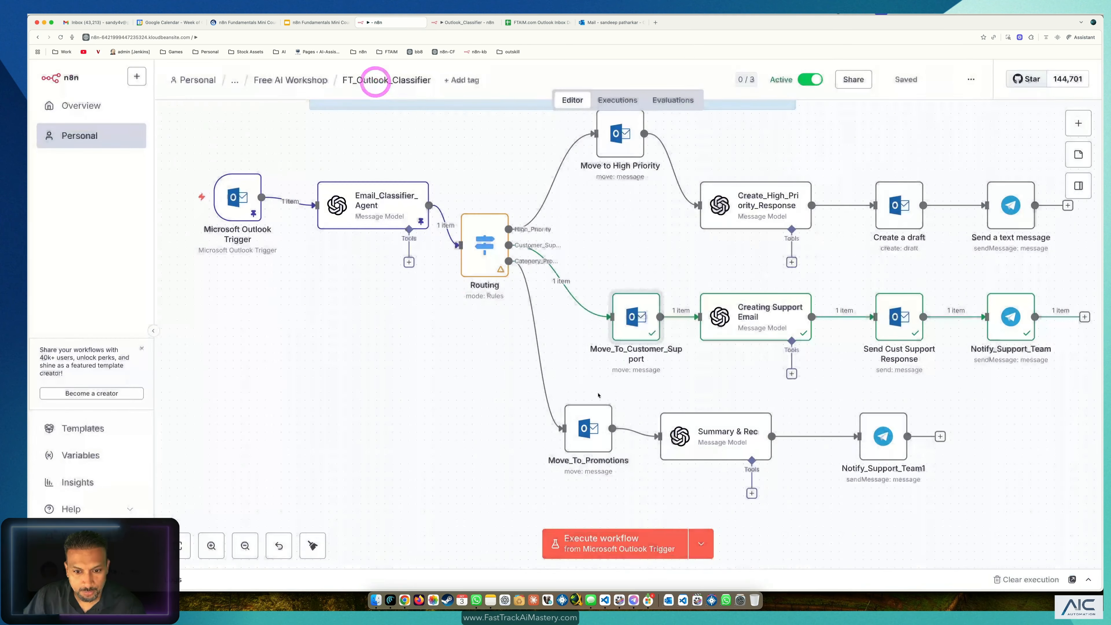
pyautogui.doubleClick(589, 409)
pyautogui.click(591, 298)
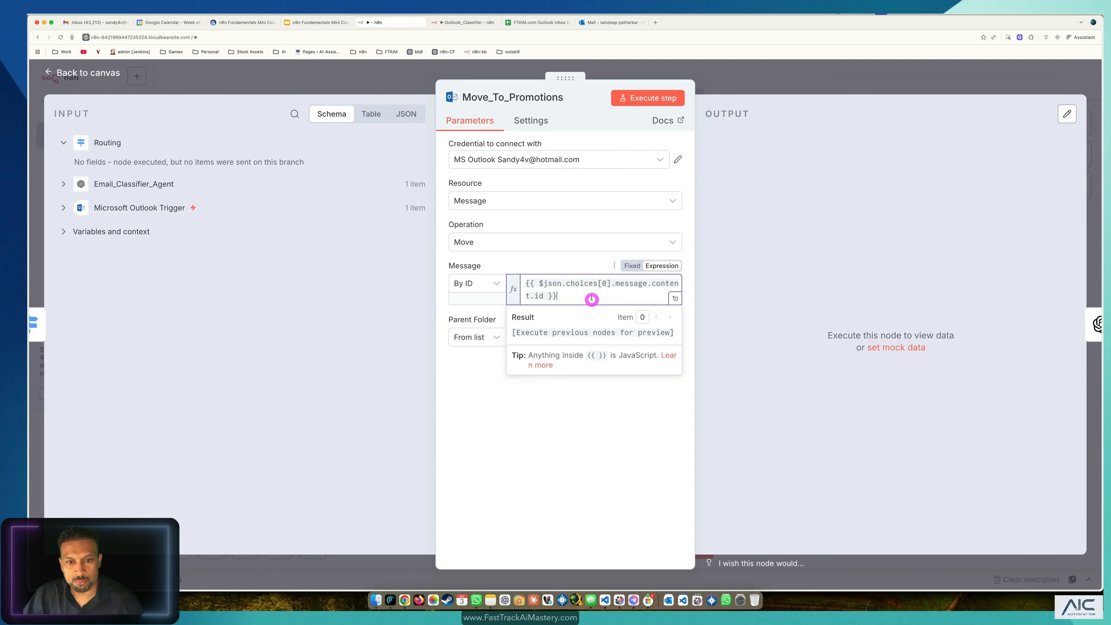
pyautogui.moveTo(590, 298); pyautogui.dragTo(454, 254)
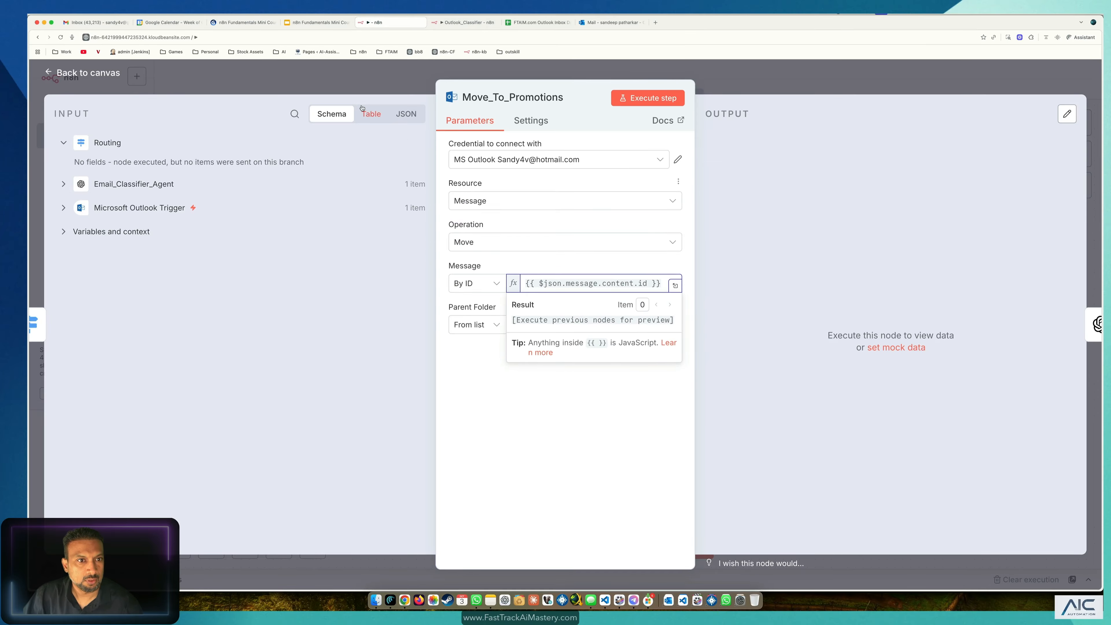
pyautogui.click(349, 79)
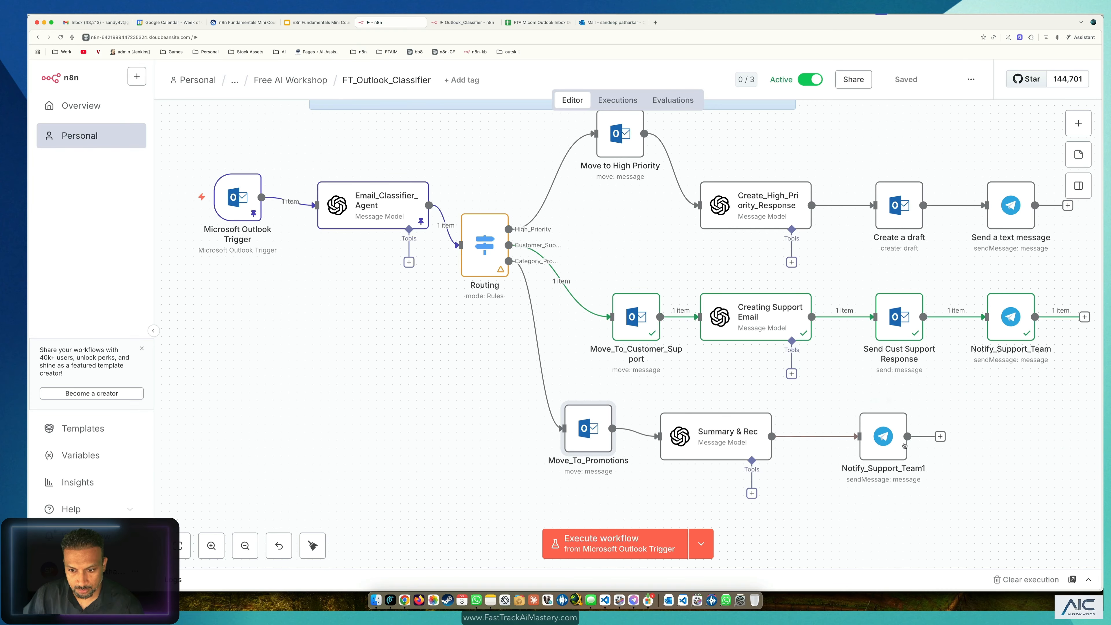
# Step: Review Notify_Support_Team1's Telegram message text, leaving its Summary & Rec reference unchanged
pyautogui.doubleClick(883, 429)
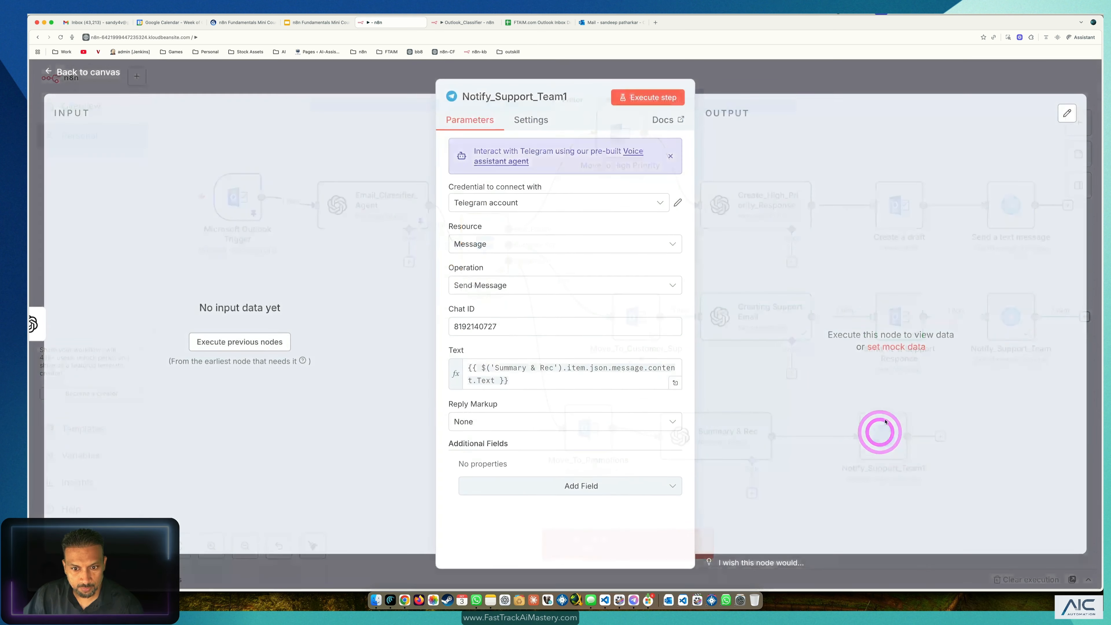
pyautogui.click(346, 73)
pyautogui.click(516, 399)
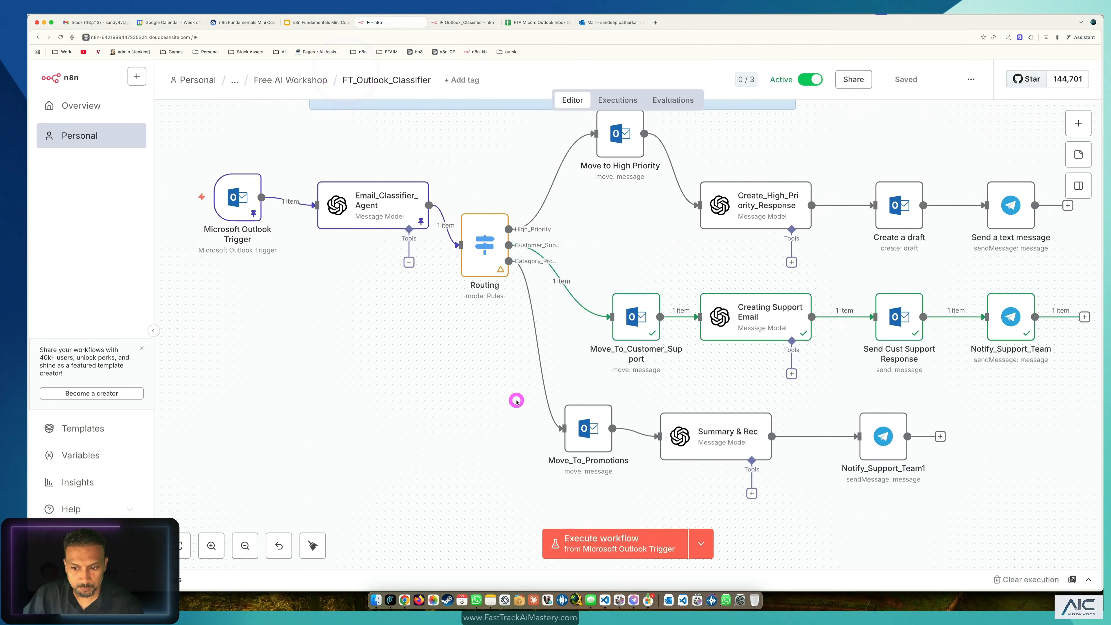
pyautogui.doubleClick(884, 436)
pyautogui.click(540, 383)
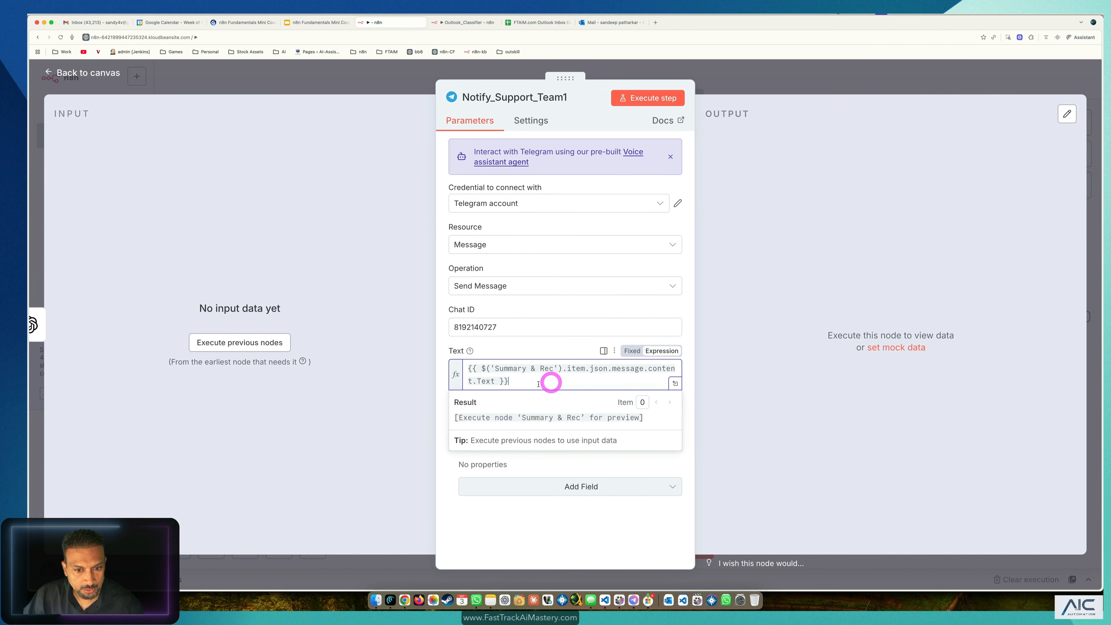
pyautogui.moveTo(539, 384); pyautogui.dragTo(512, 364)
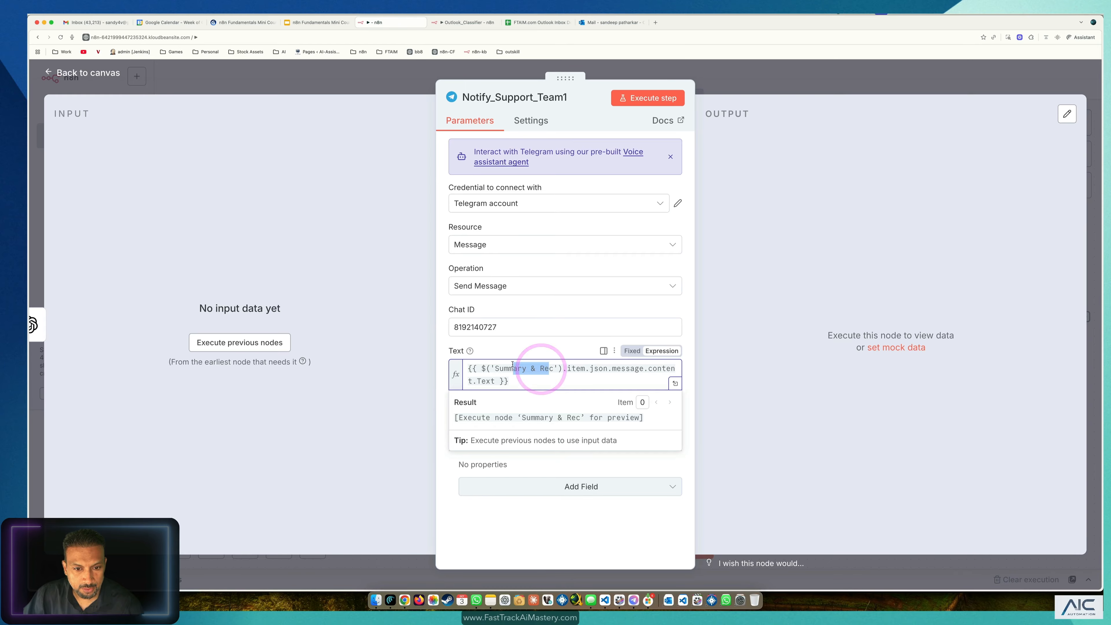
pyautogui.click(273, 99)
pyautogui.click(309, 71)
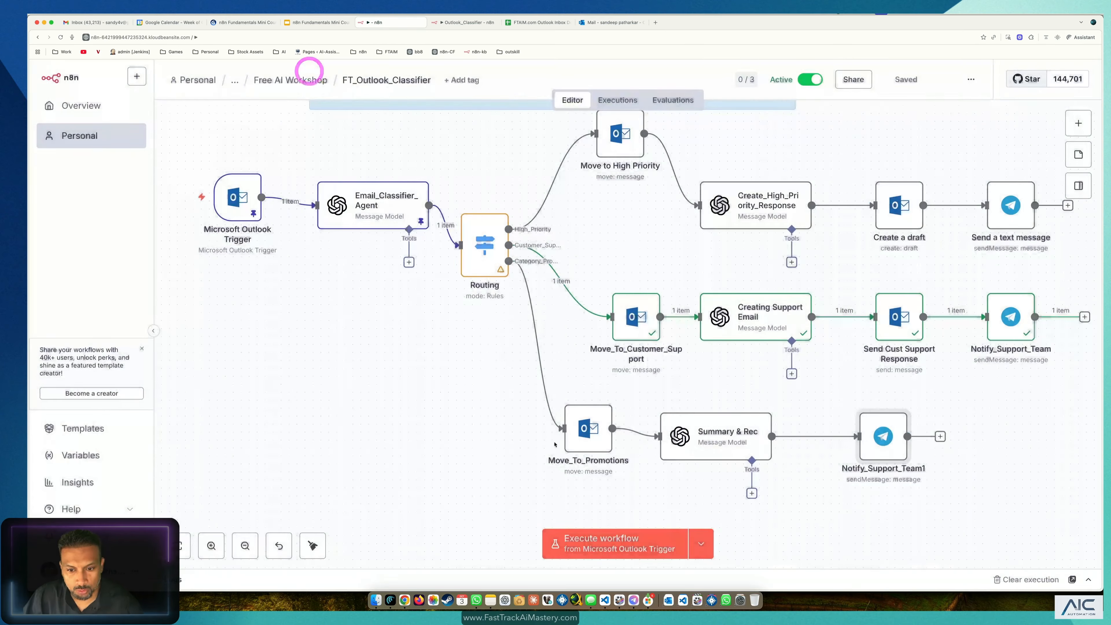
pyautogui.click(475, 422)
pyautogui.moveTo(423, 147); pyautogui.dragTo(214, 276)
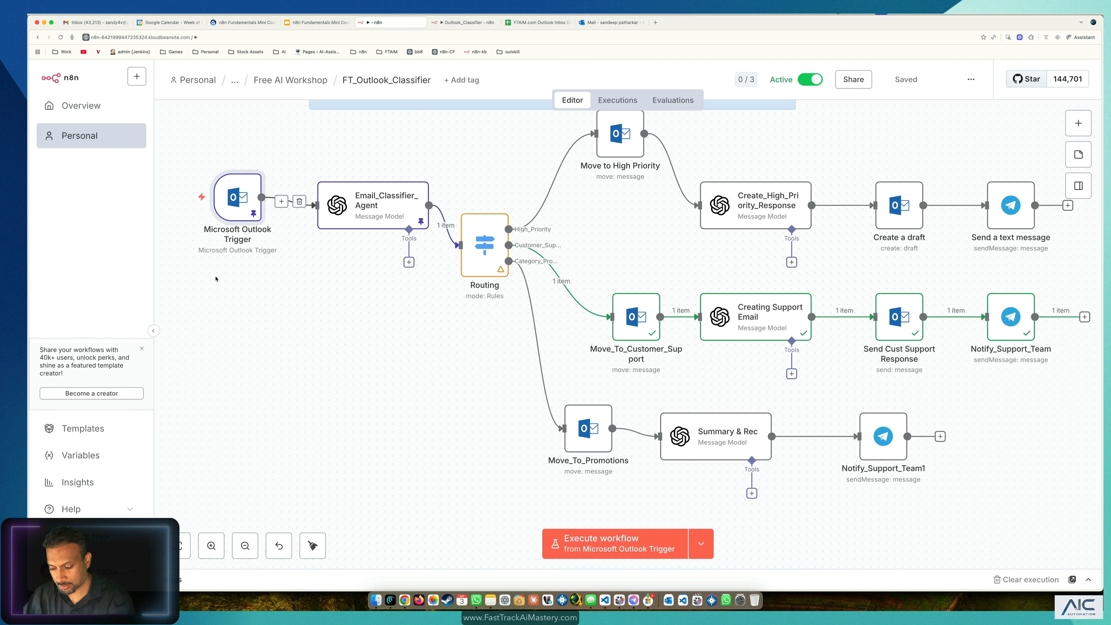
# Step: Unpin the Outlook trigger's and classifier's test data, save, and tidy their positions
pyautogui.press('p')
pyautogui.click(364, 202)
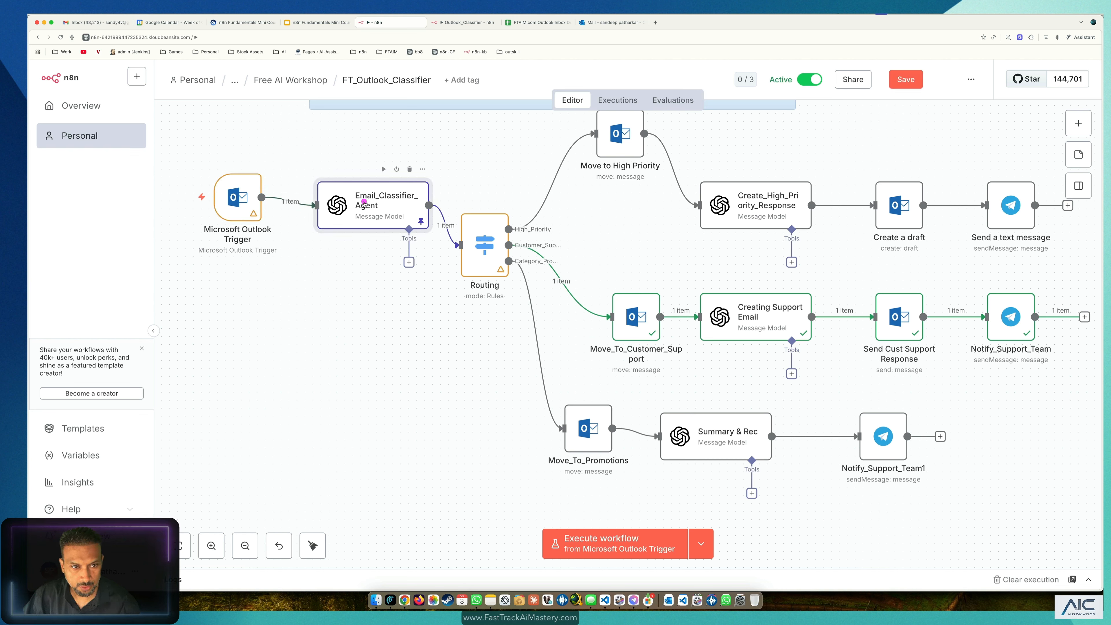
pyautogui.press('p')
pyautogui.click(358, 325)
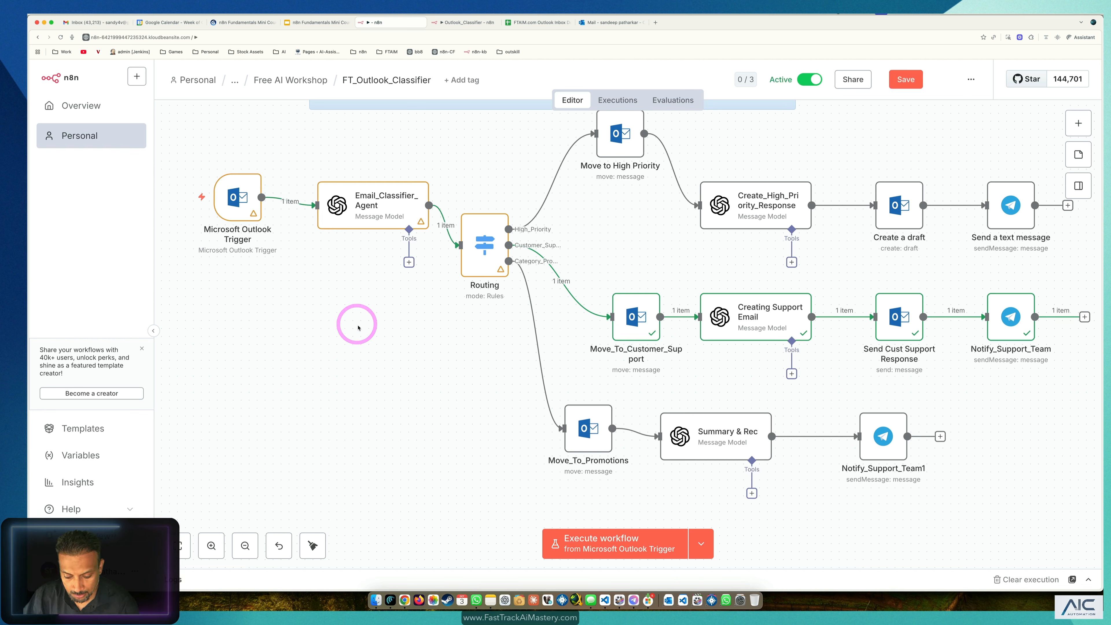
pyautogui.hotkey('ctrl', 's')
pyautogui.moveTo(237, 198); pyautogui.dragTo(230, 309)
pyautogui.moveTo(387, 205); pyautogui.dragTo(378, 292)
# Step: Deactivate Routing and execute the workflow 'from When clicking Execute workflow' to send the test email
pyautogui.click(474, 202)
pyautogui.scroll(2, 573, 209)
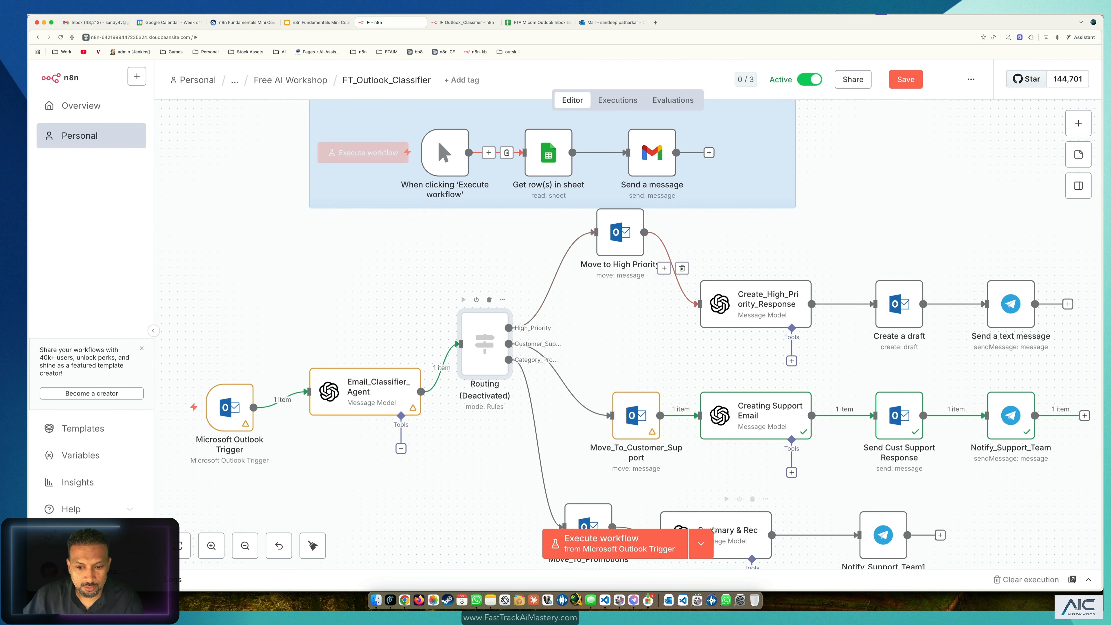
pyautogui.click(711, 552)
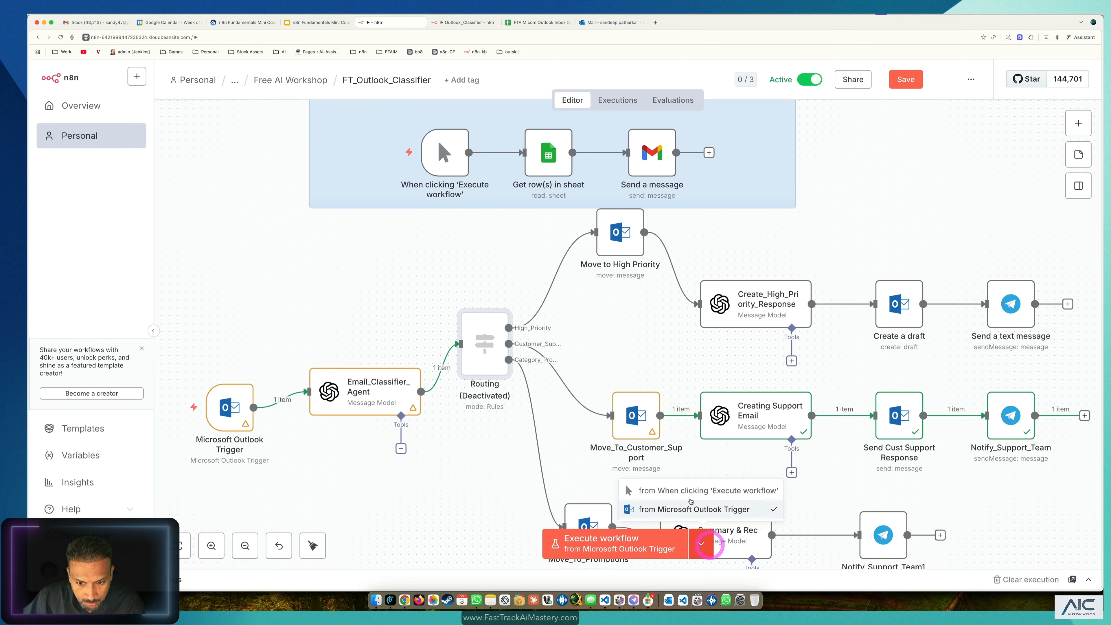
pyautogui.click(687, 490)
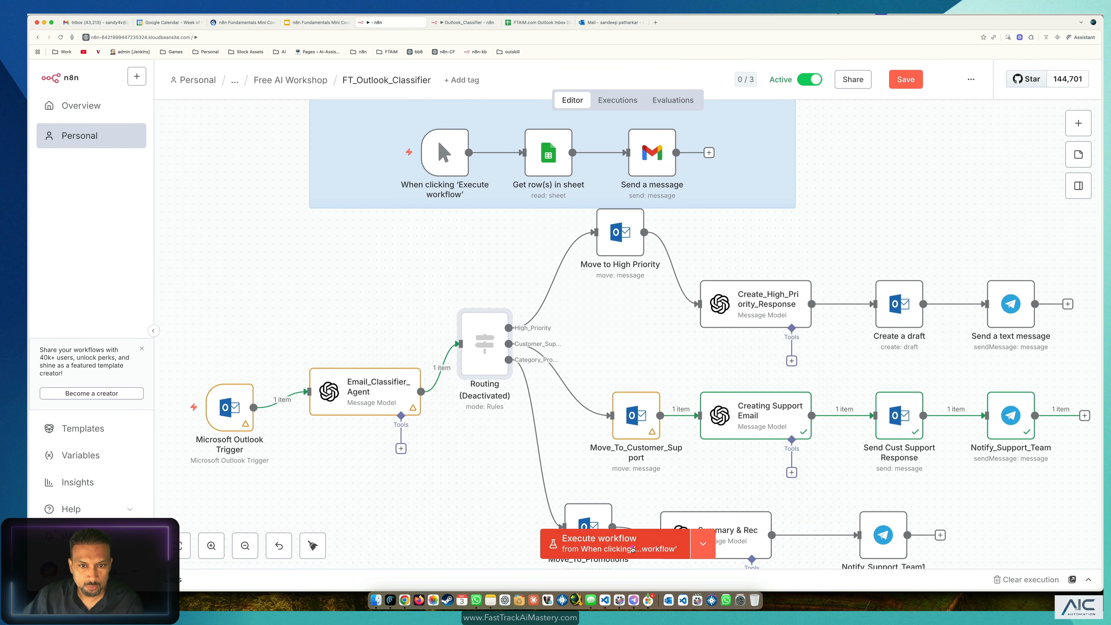
pyautogui.click(612, 543)
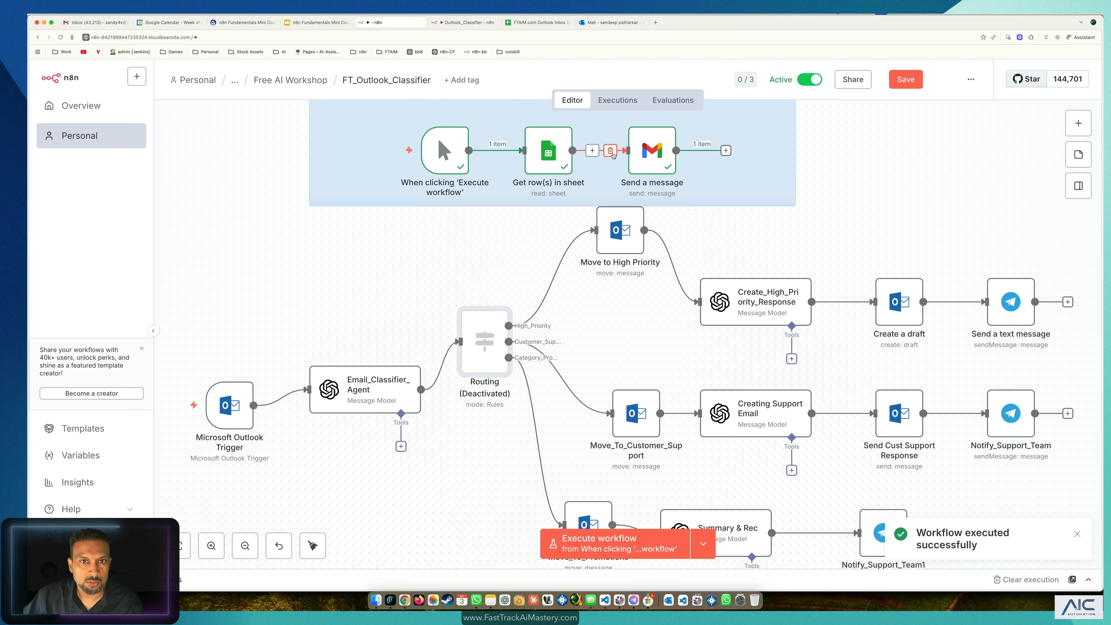
pyautogui.click(589, 27)
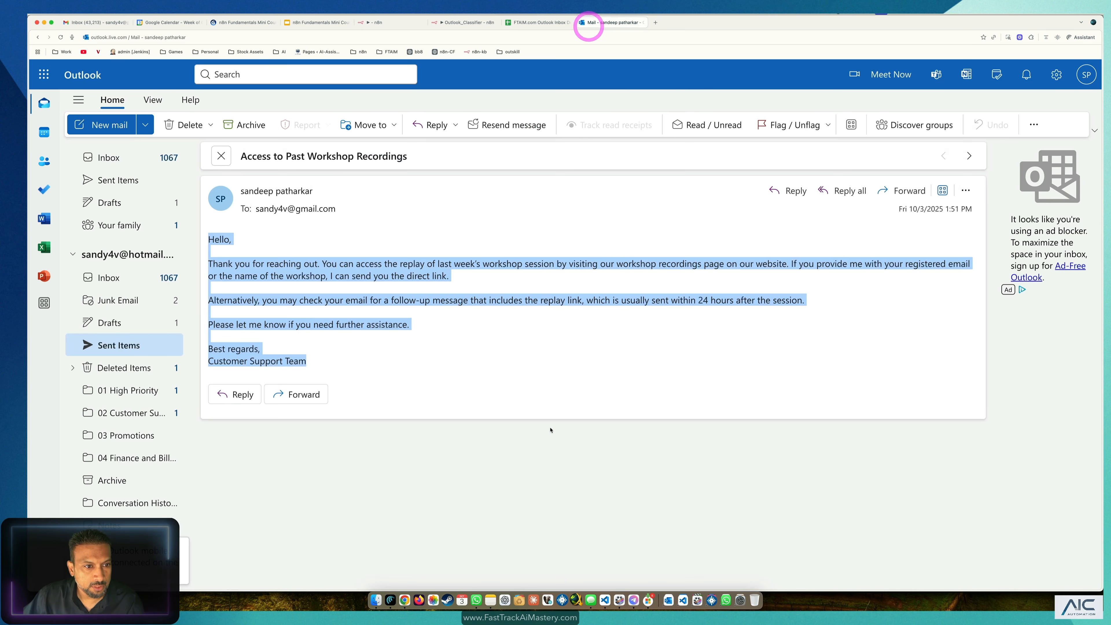
# Step: Confirm the 'Special Discount on AI Tools for Your Students' email is in the Outlook inbox
pyautogui.click(139, 276)
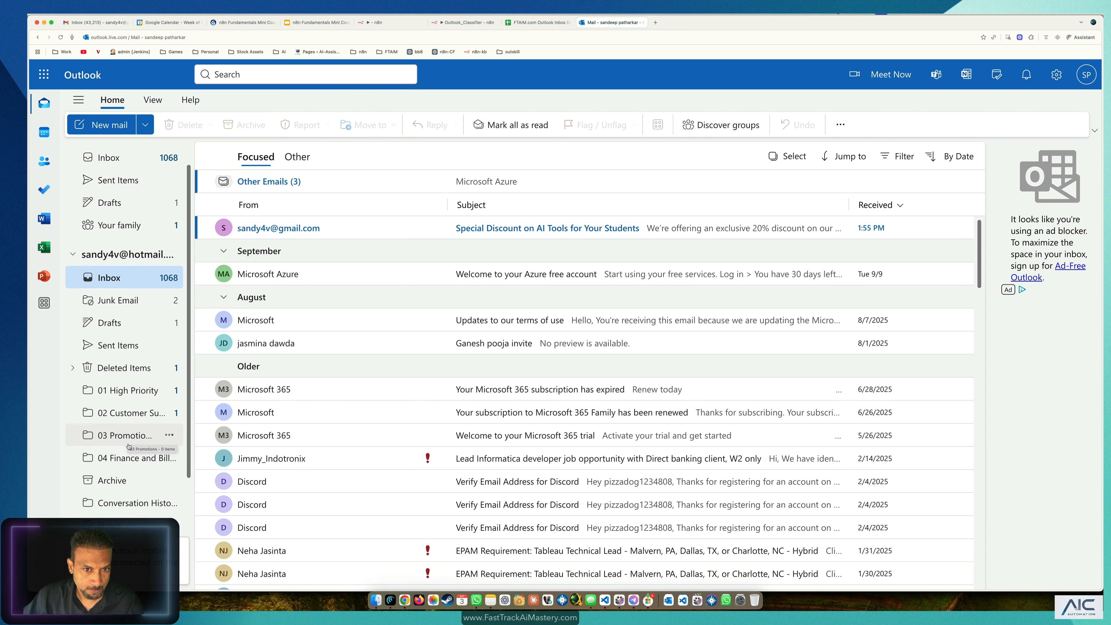
pyautogui.click(385, 22)
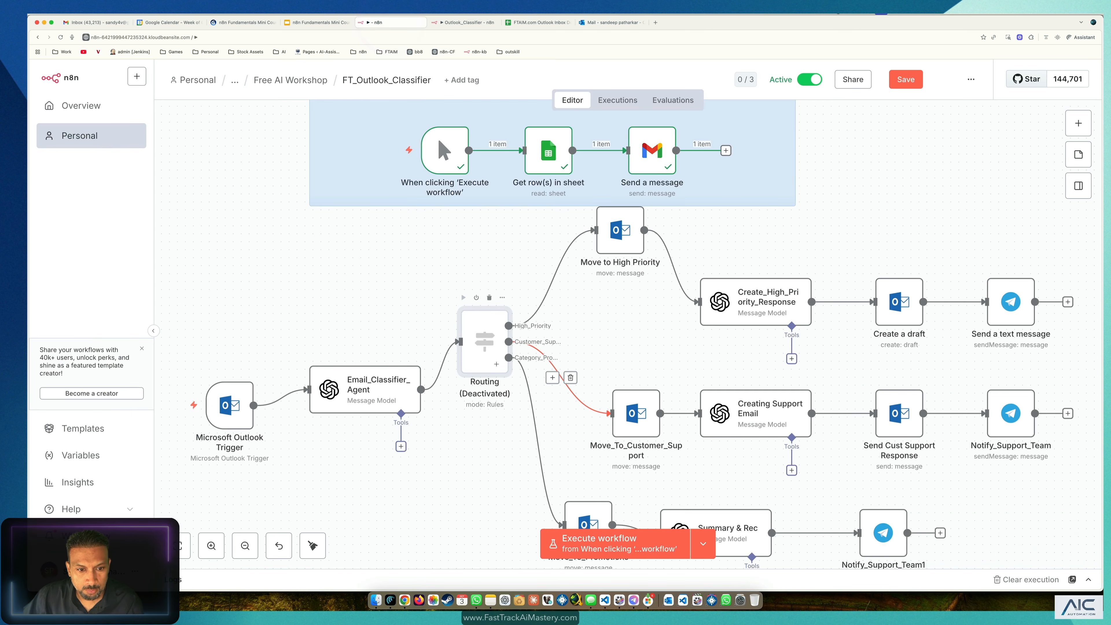
# Step: Review the Promotions category keywords, such as 'offer', in Email_Classifier_Agent's expanded prompt
pyautogui.doubleClick(383, 389)
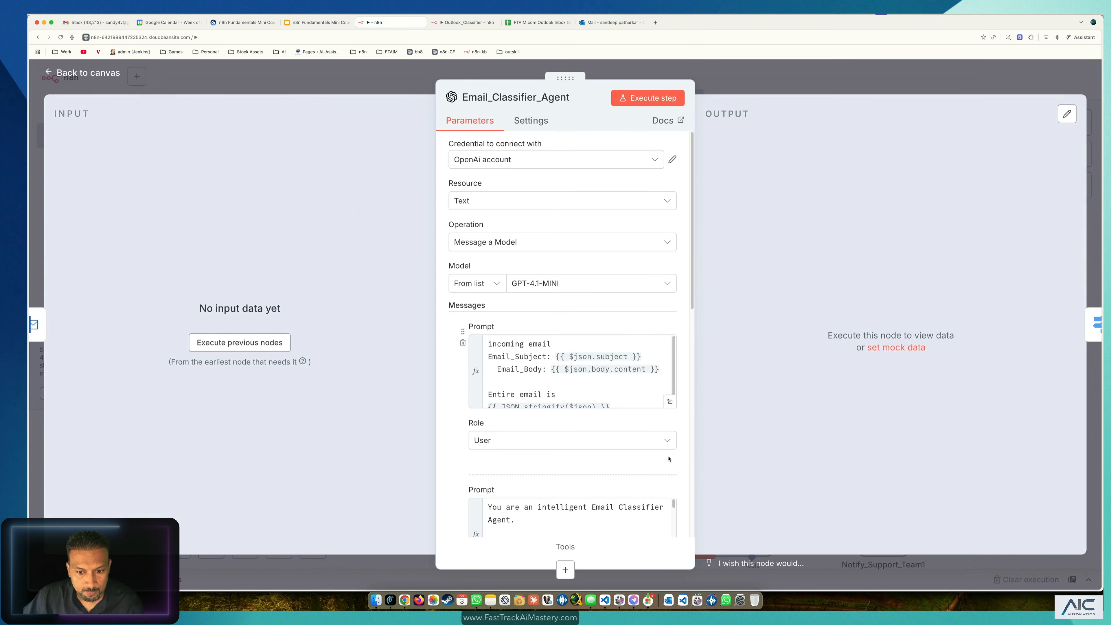
pyautogui.scroll(-5, 669, 459)
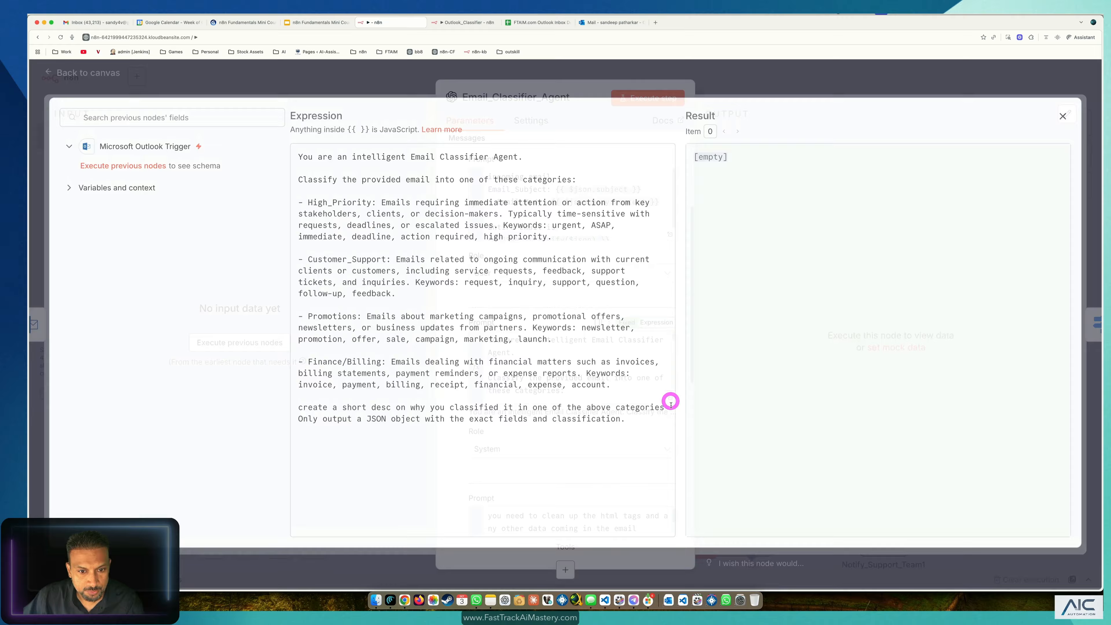
pyautogui.click(670, 401)
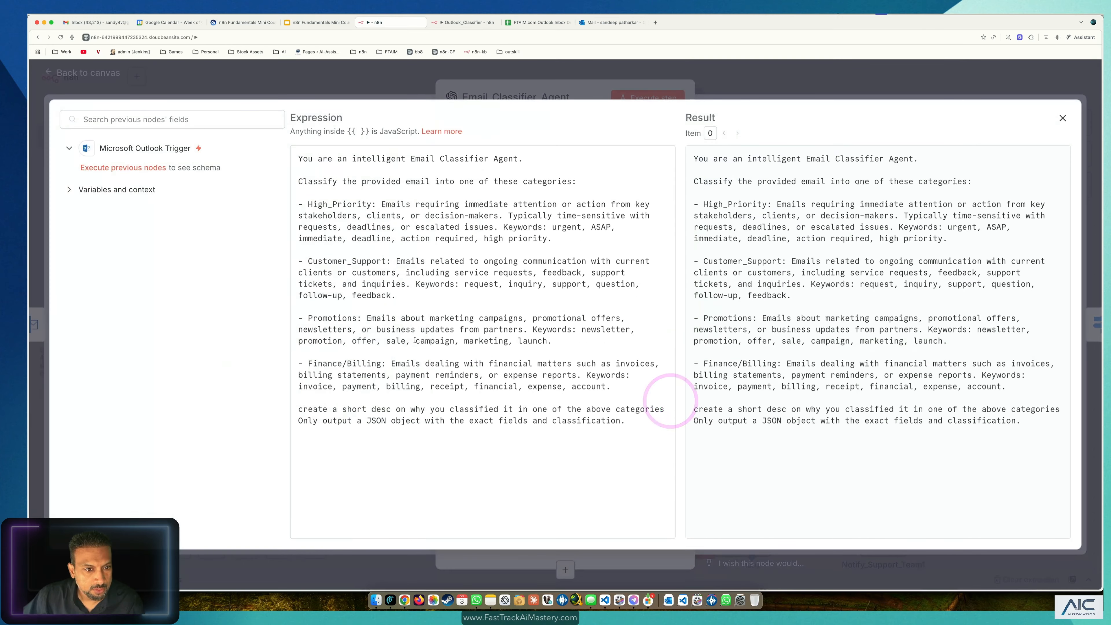
pyautogui.moveTo(375, 318); pyautogui.dragTo(574, 315)
pyautogui.click(591, 334)
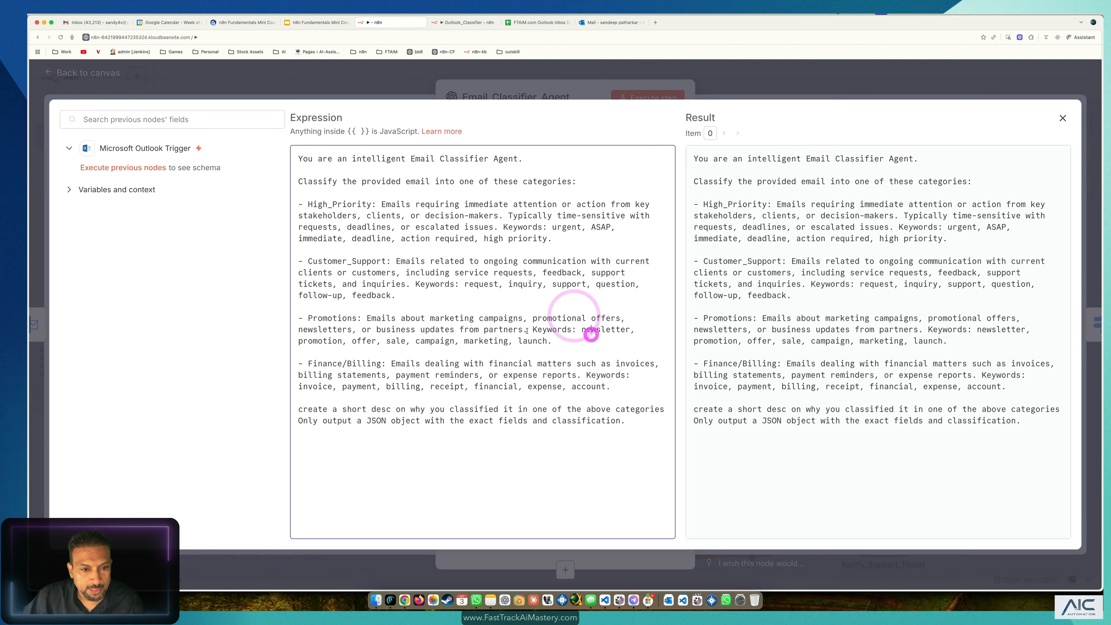
pyautogui.click(348, 343)
pyautogui.click(359, 344)
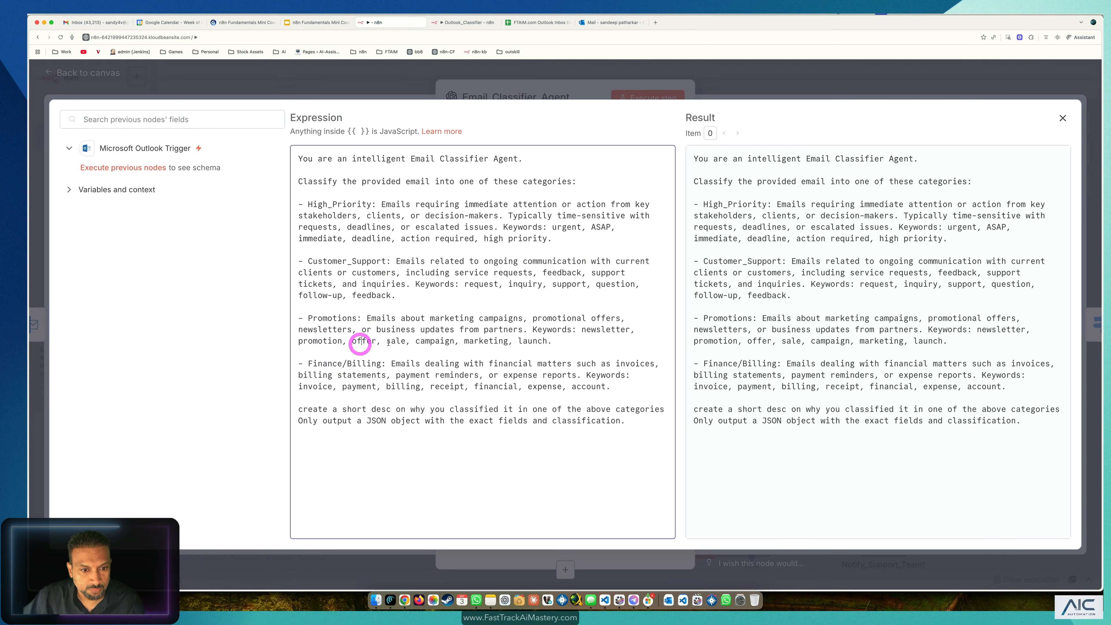
pyautogui.keyDown('shift'); pyautogui.click(559, 341); pyautogui.keyUp('shift')
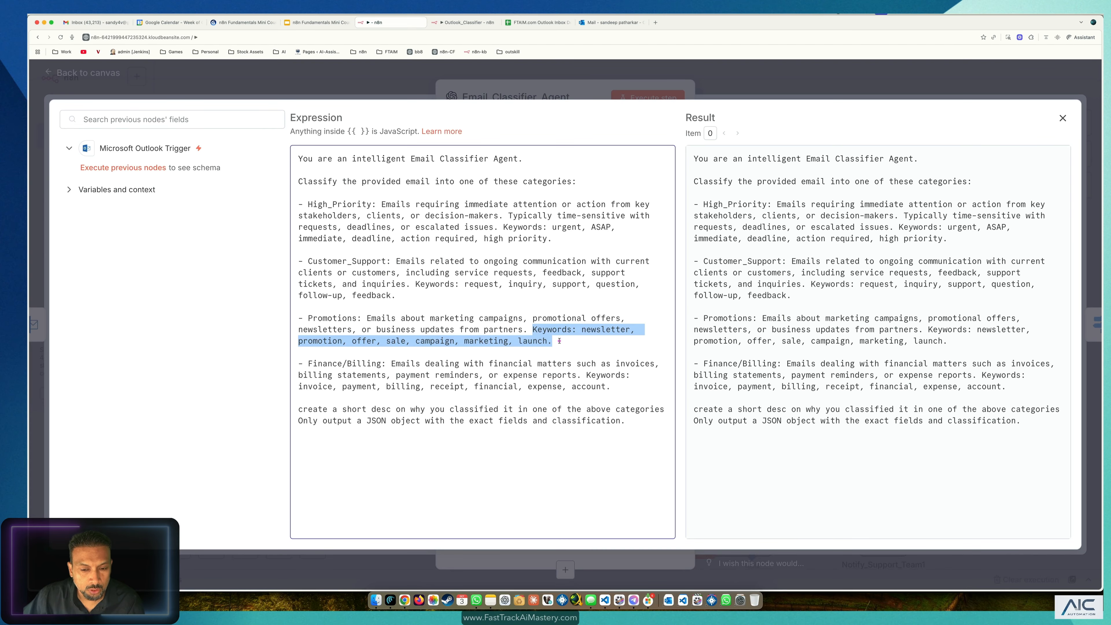
pyautogui.click(533, 22)
pyautogui.click(336, 212)
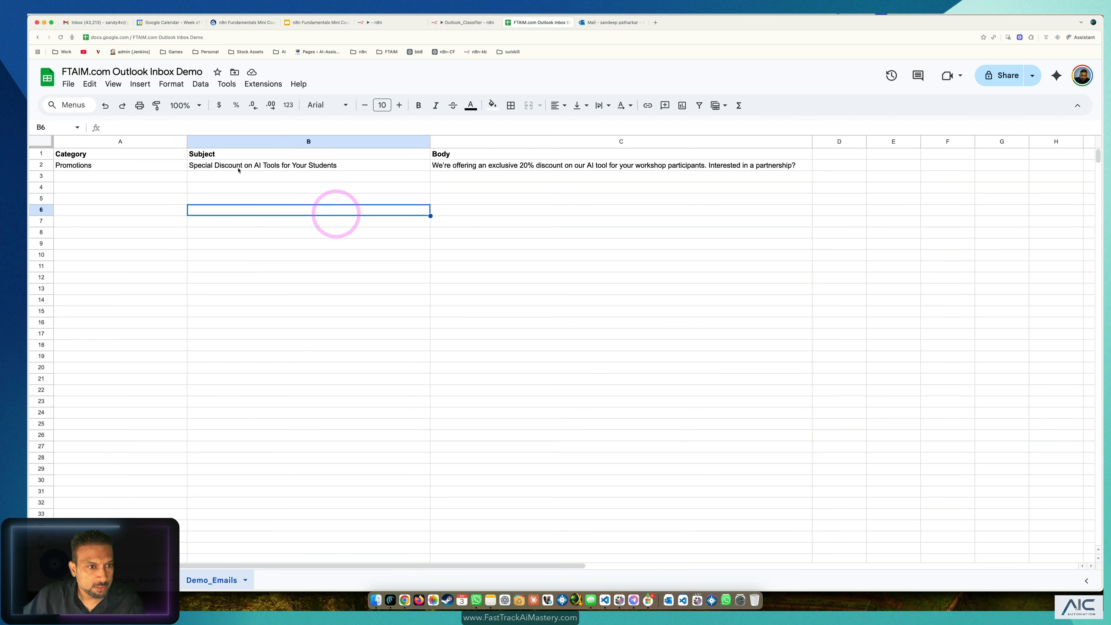
# Step: Compare the test email subject in cell B2 against the message in the Outlook inbox
pyautogui.doubleClick(224, 166)
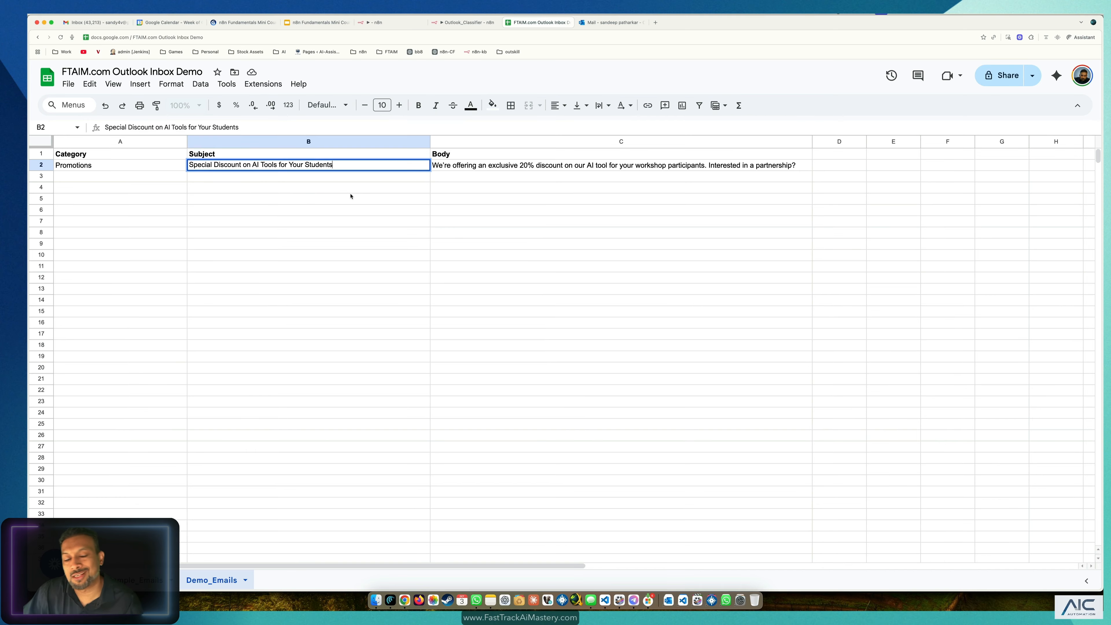
pyautogui.click(609, 21)
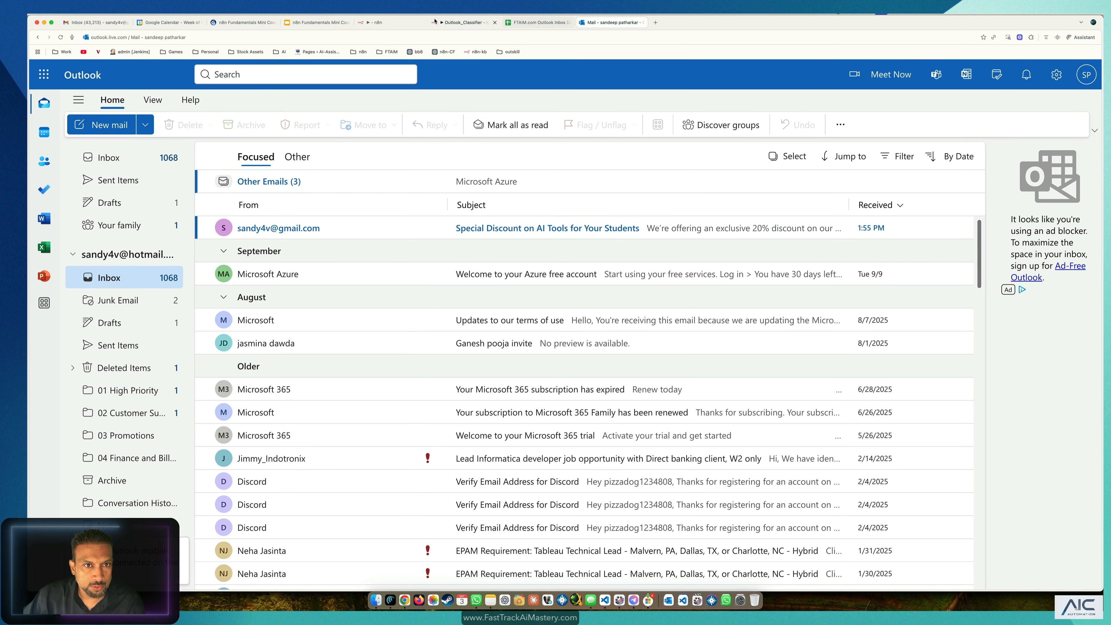
pyautogui.click(379, 23)
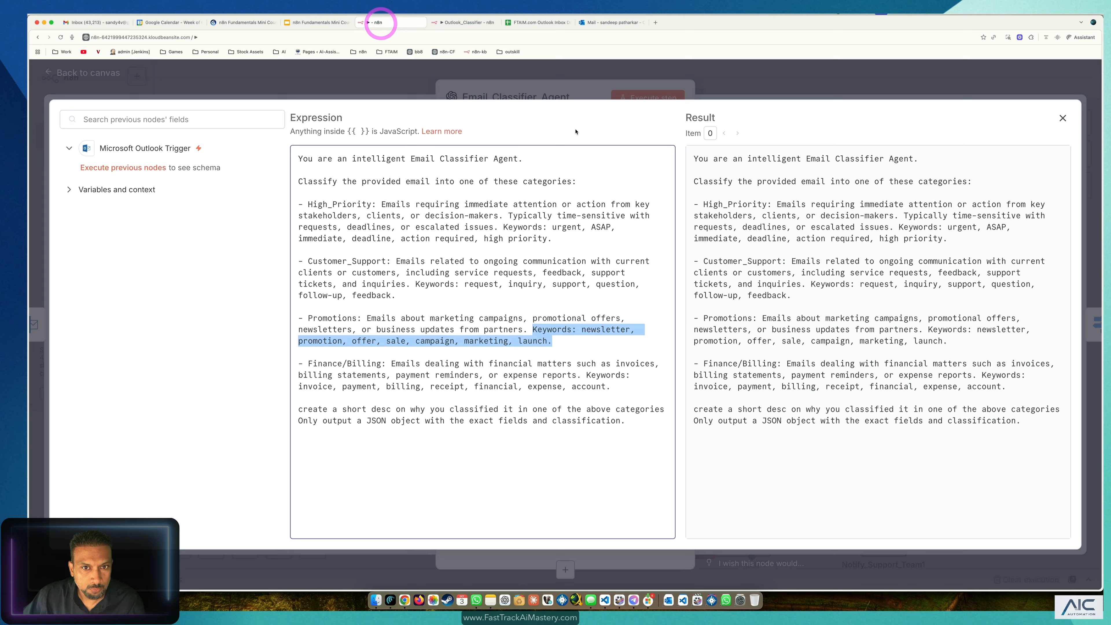
# Step: Close the classifier prompt and node panel and save the workflow
pyautogui.click(794, 83)
pyautogui.click(465, 78)
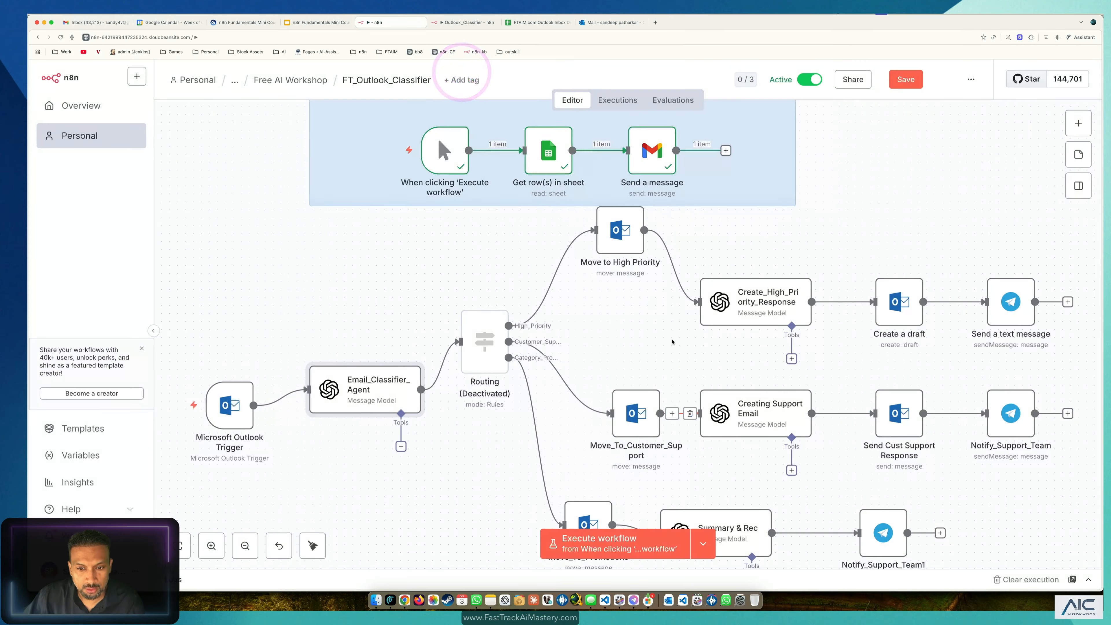
pyautogui.click(905, 80)
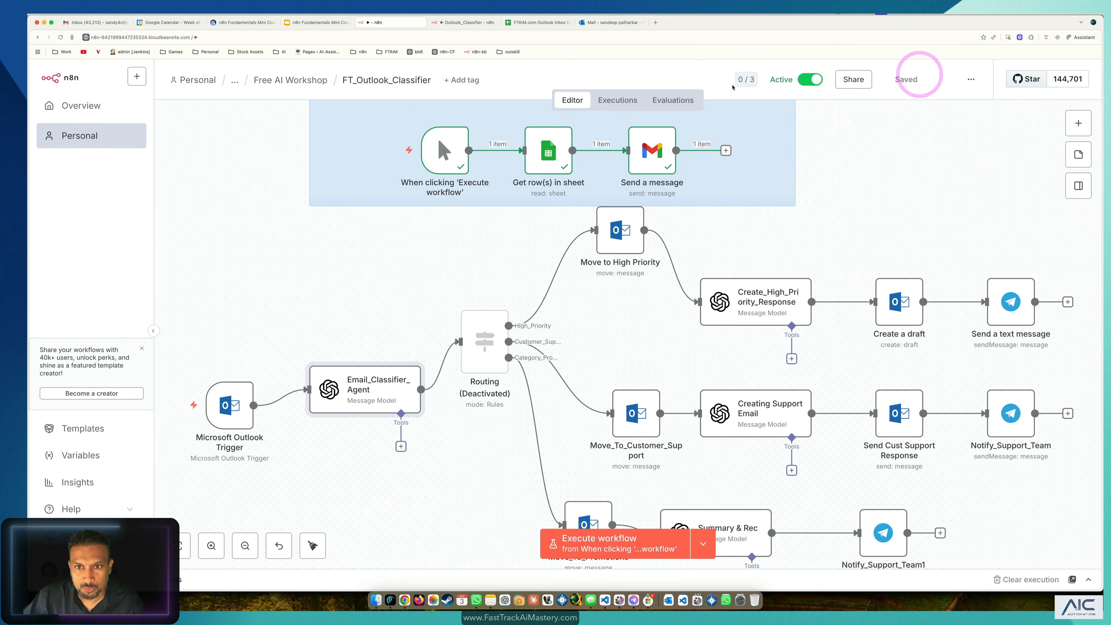
# Step: Load the failed 09:56:16 execution into the editor with Debug in editor
pyautogui.click(602, 100)
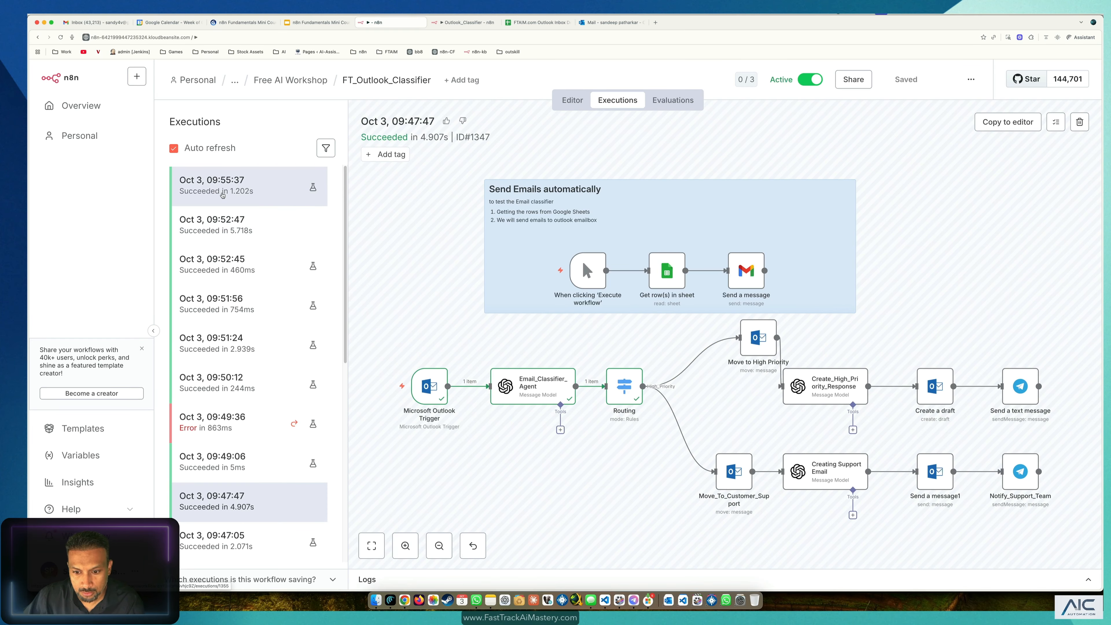
pyautogui.click(223, 194)
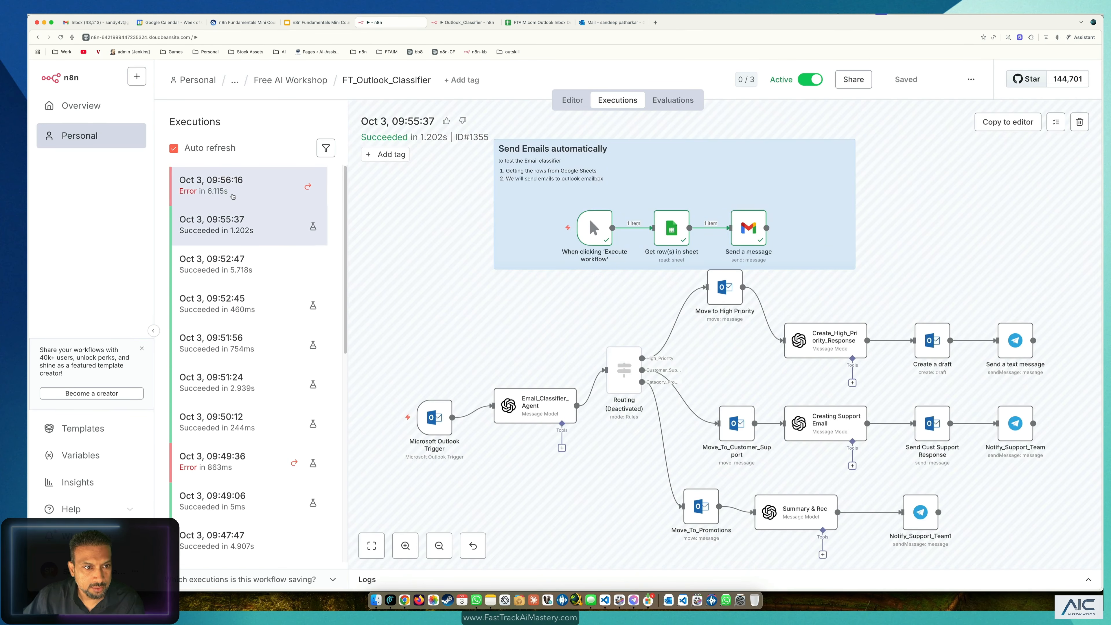
pyautogui.click(233, 196)
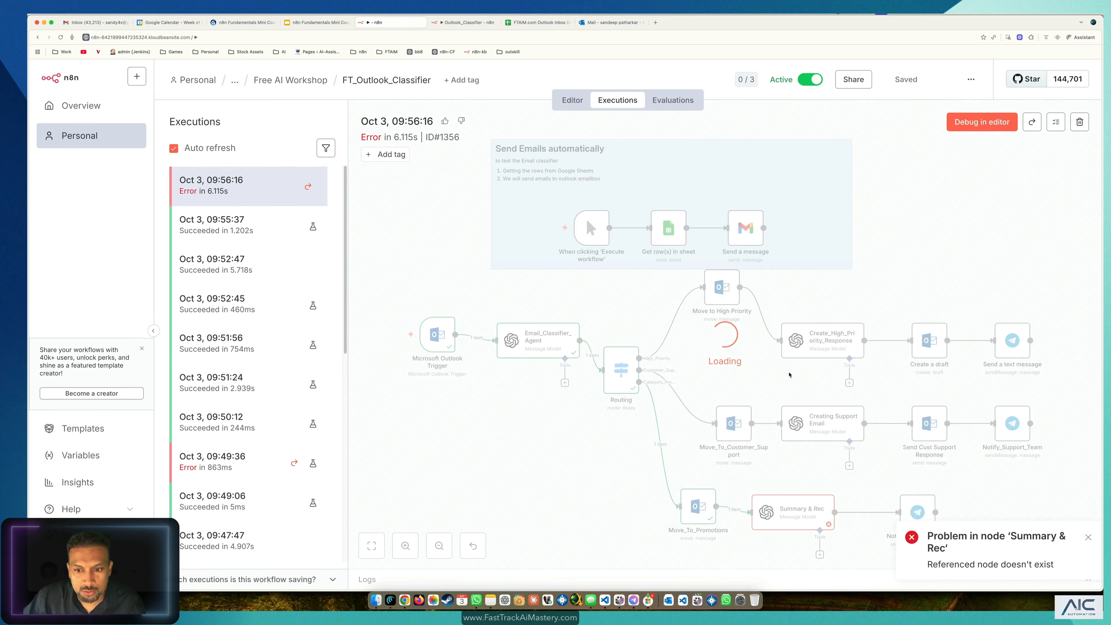
pyautogui.scroll(-3, 790, 374)
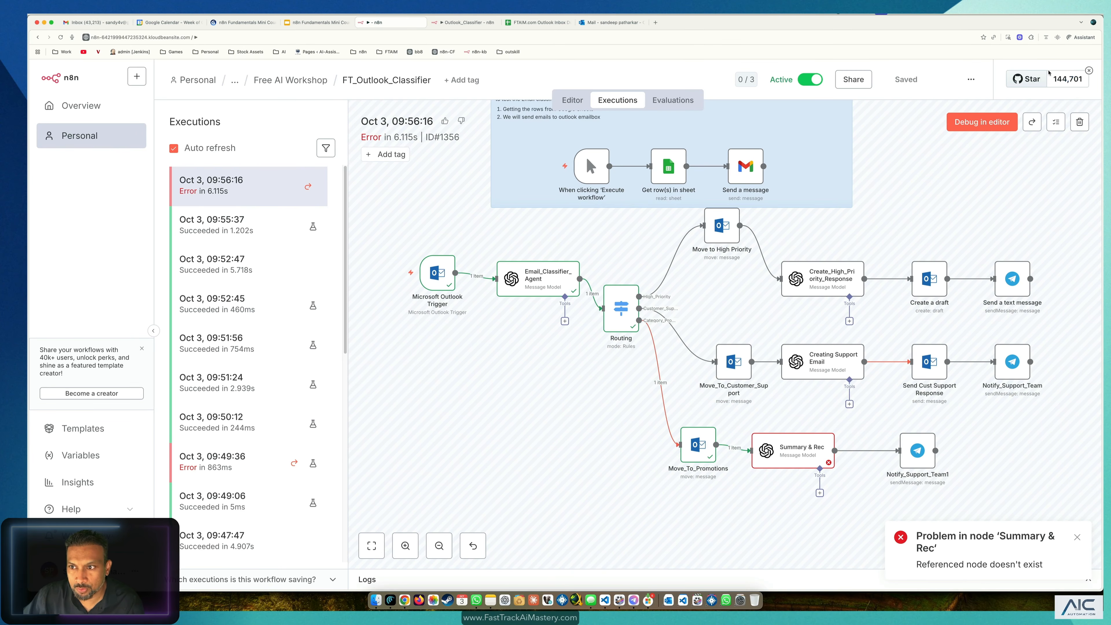
pyautogui.click(982, 122)
pyautogui.scroll(-5, 843, 455)
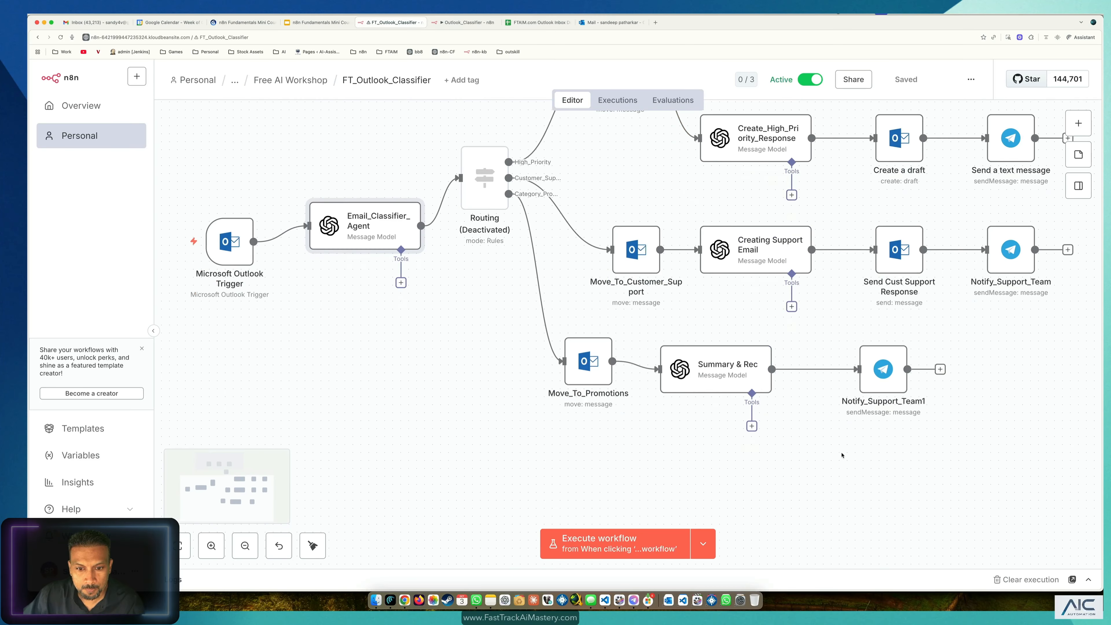
pyautogui.scroll(10, 680, 396)
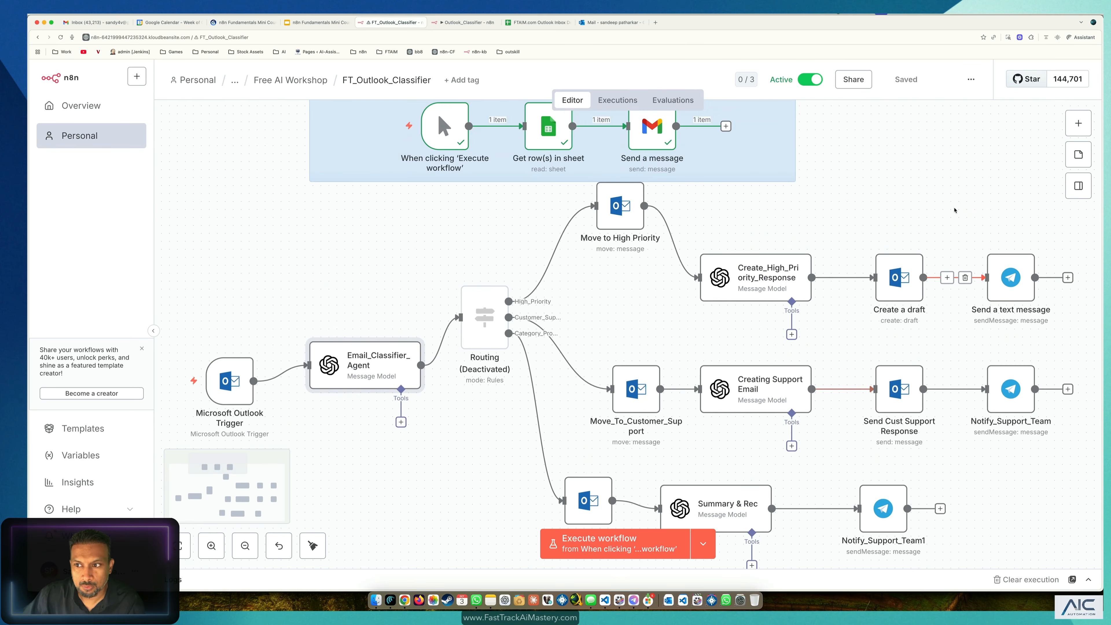
pyautogui.scroll(3, 963, 214)
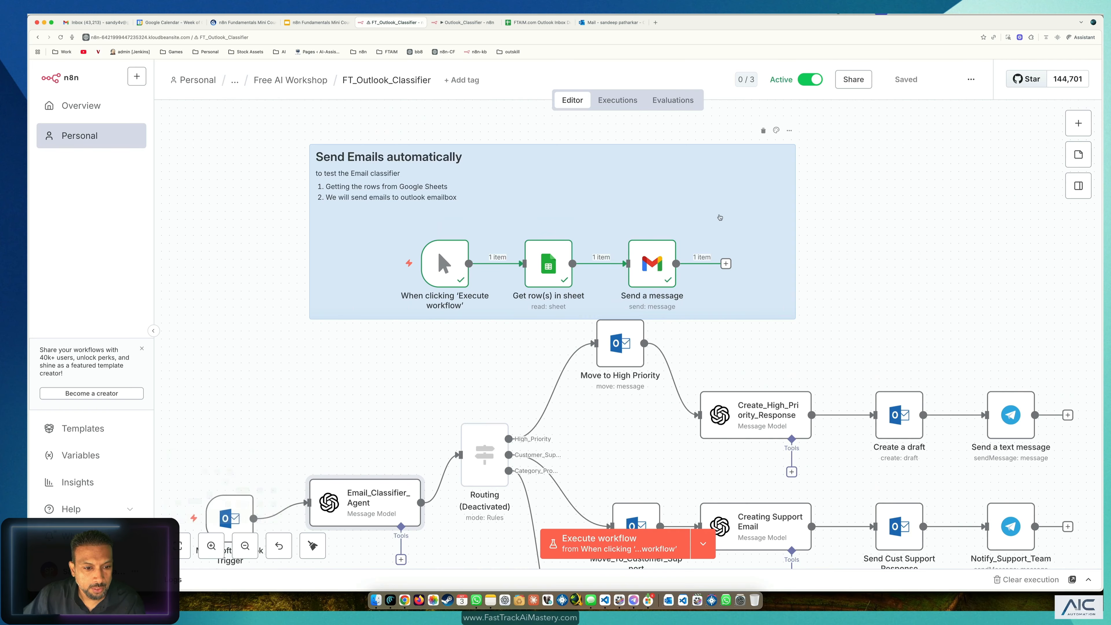
pyautogui.scroll(-12, 720, 216)
pyautogui.click(617, 99)
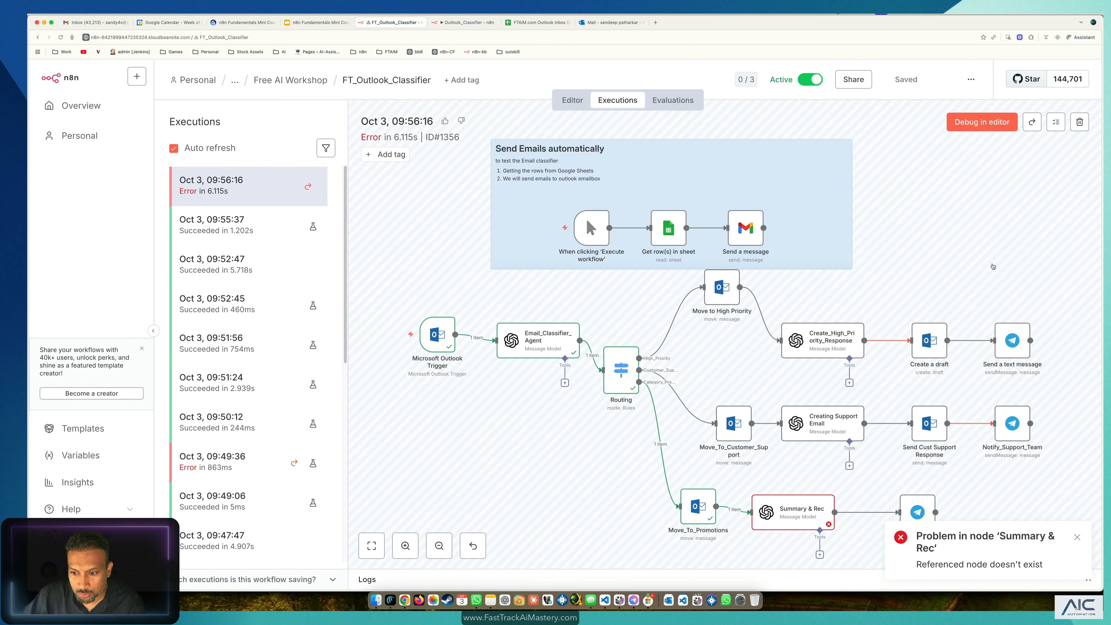
pyautogui.click(980, 123)
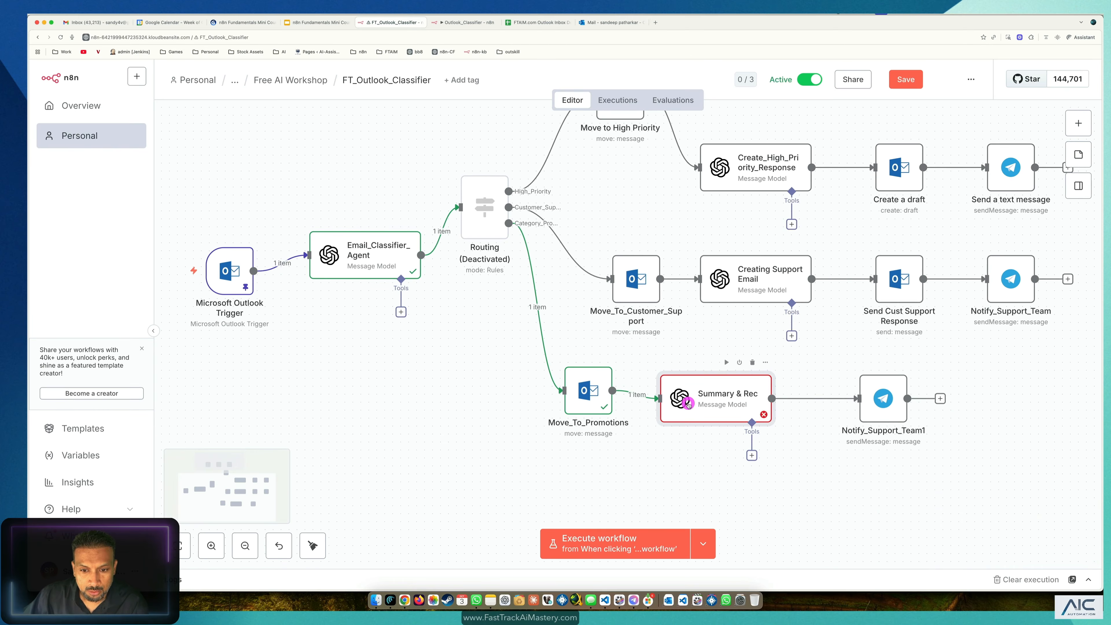
pyautogui.doubleClick(678, 401)
pyautogui.click(669, 402)
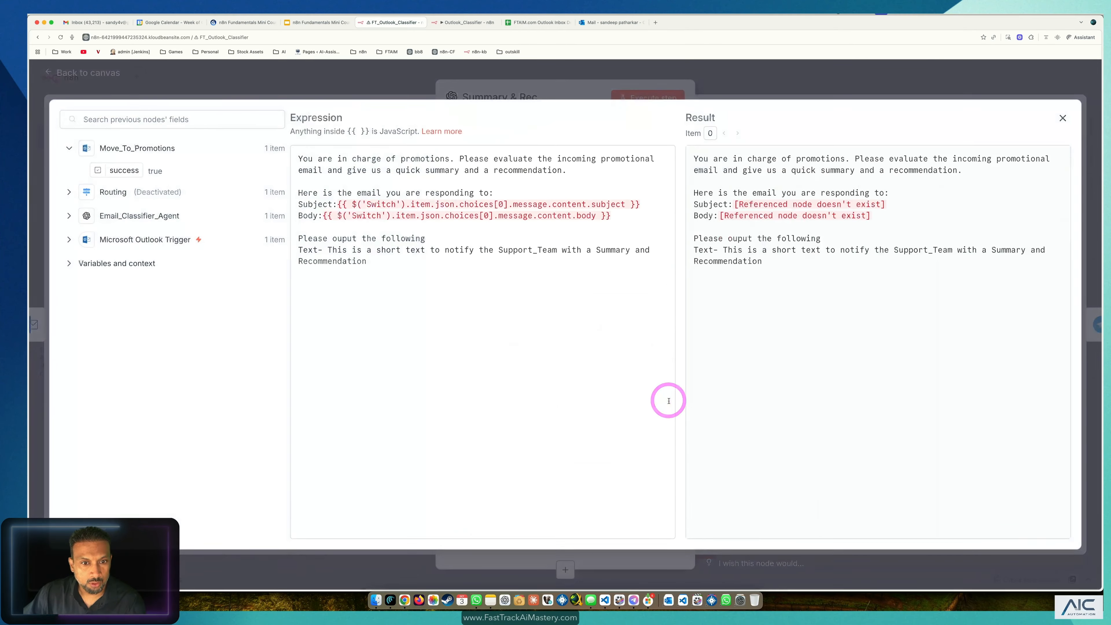
pyautogui.moveTo(643, 206); pyautogui.dragTo(354, 204)
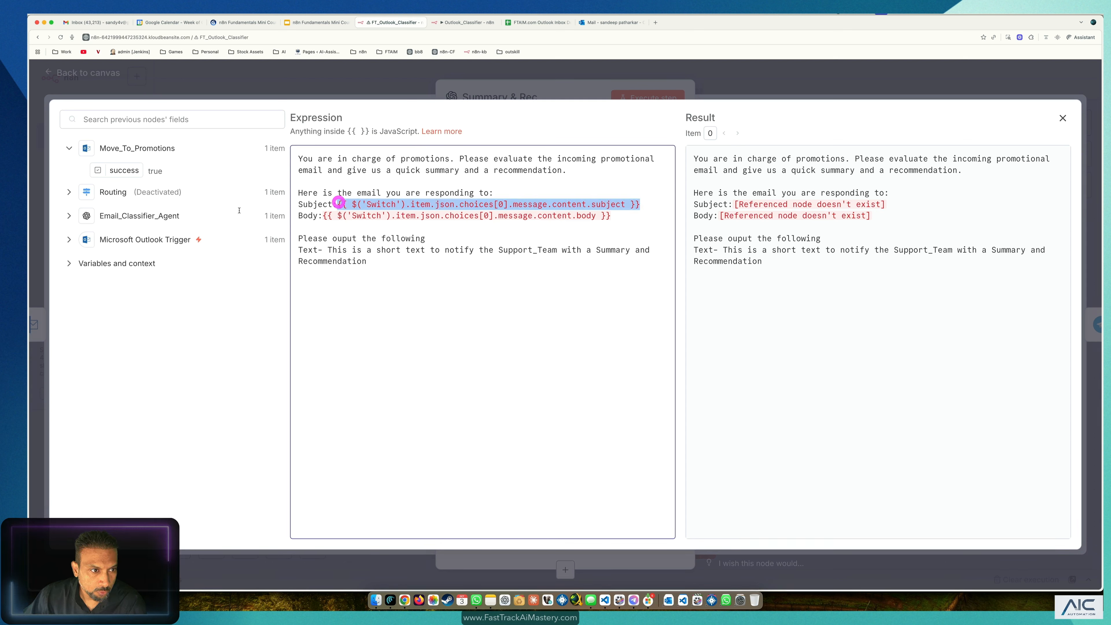
pyautogui.click(69, 216)
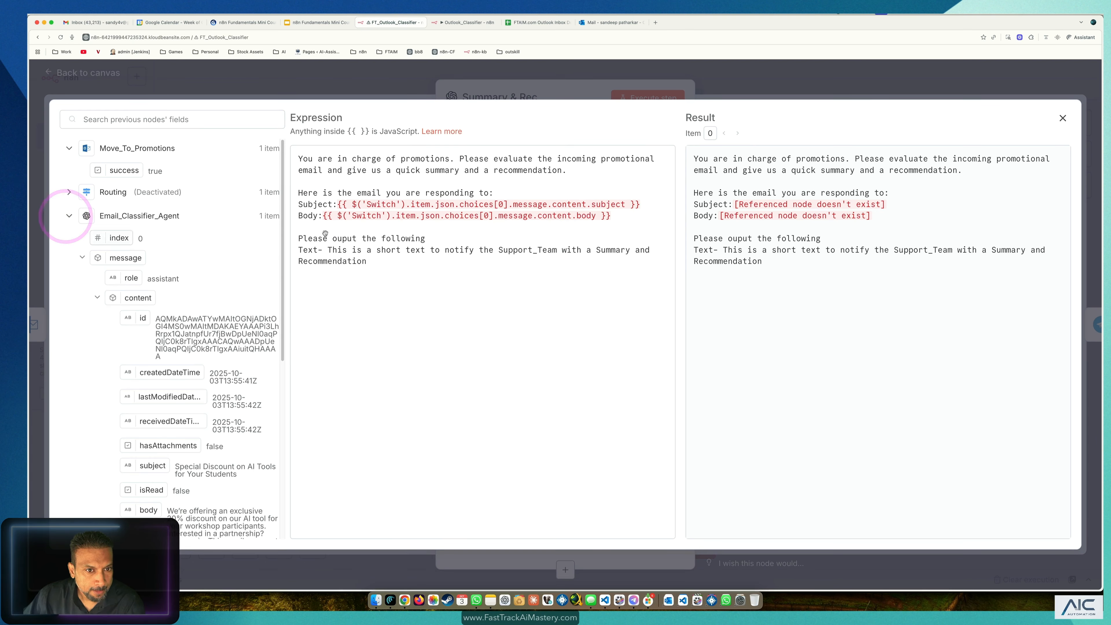
pyautogui.scroll(-10, 194, 409)
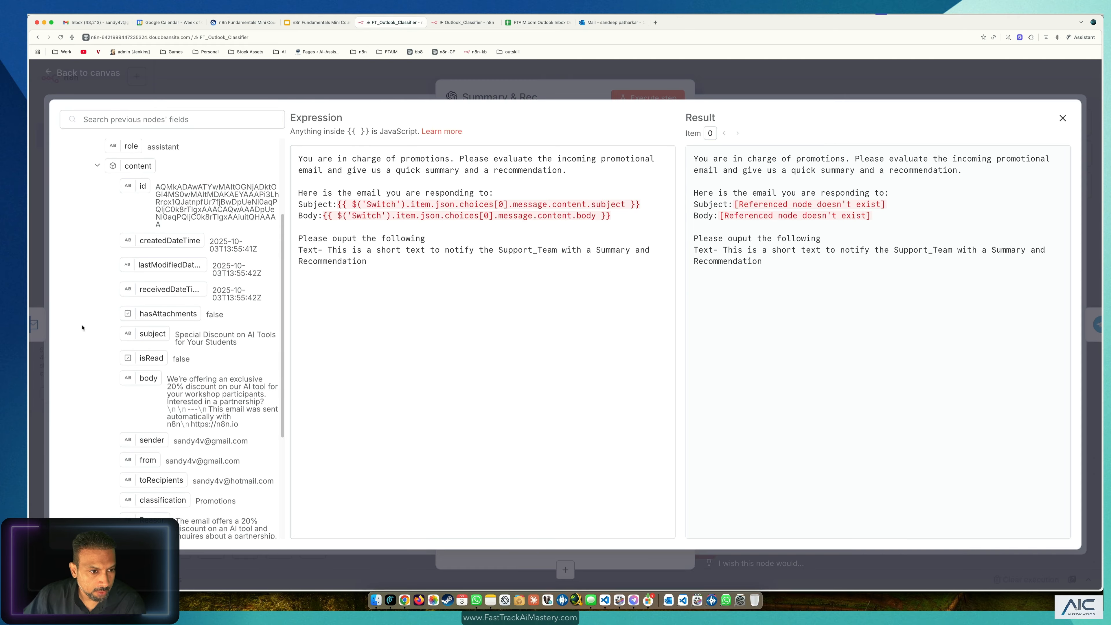
pyautogui.scroll(8, 175, 341)
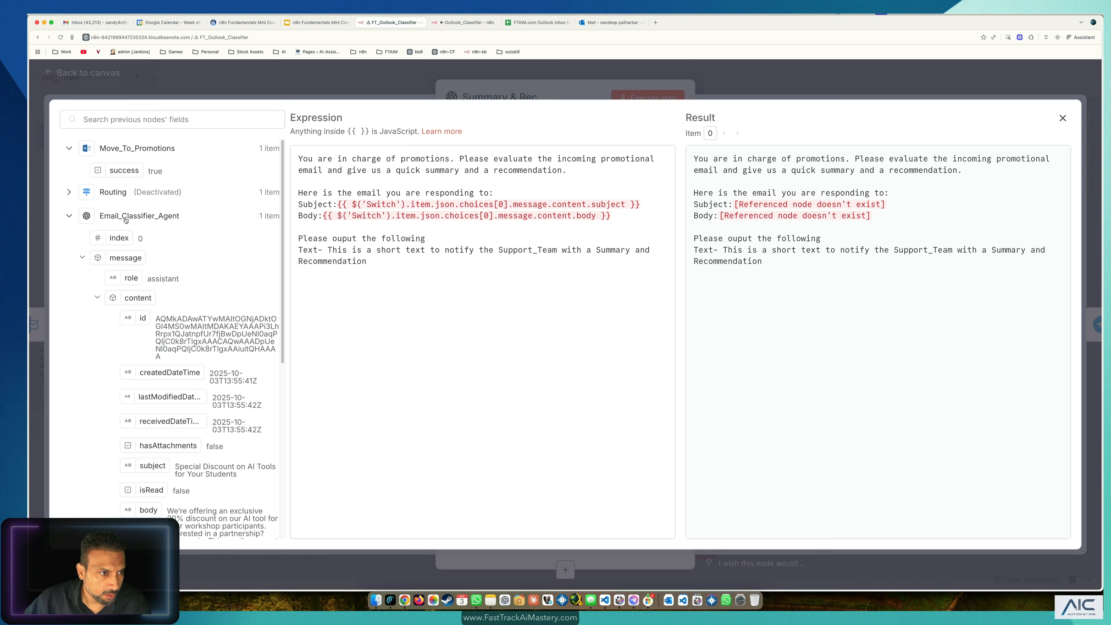
pyautogui.click(70, 216)
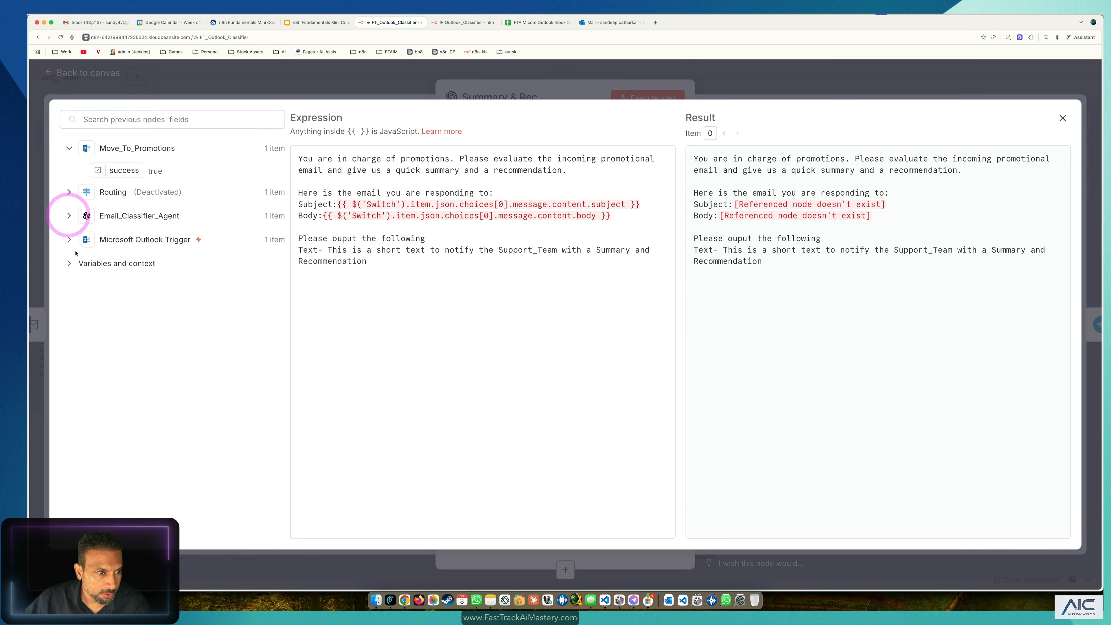
pyautogui.click(68, 239)
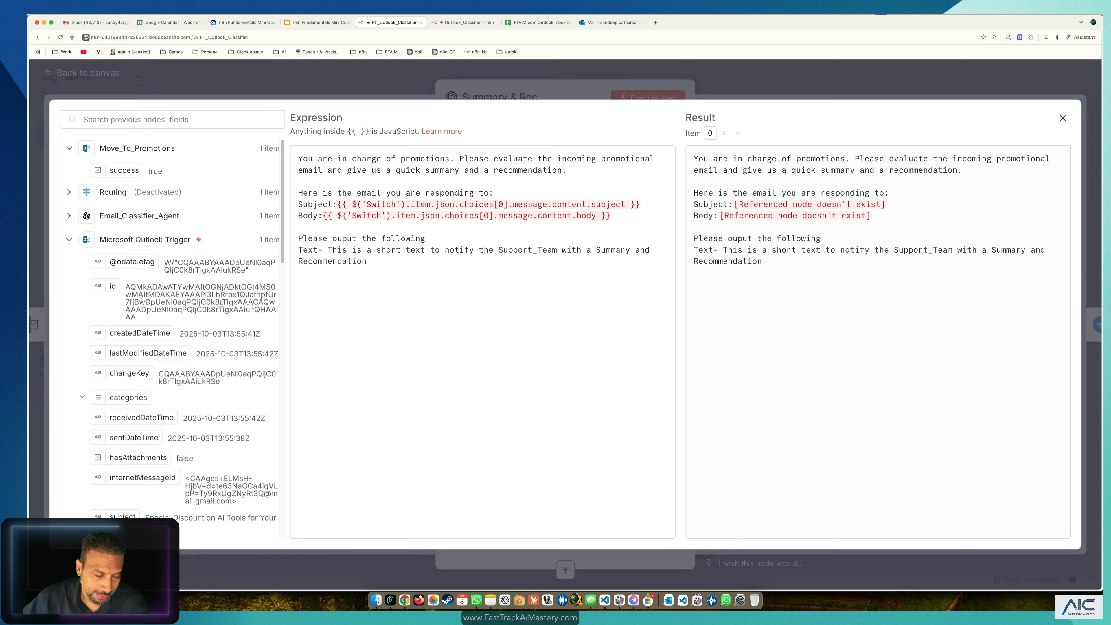
# Step: Replace the broken Switch subject reference with the Outlook Trigger's subject field
pyautogui.moveTo(640, 206); pyautogui.dragTo(368, 205)
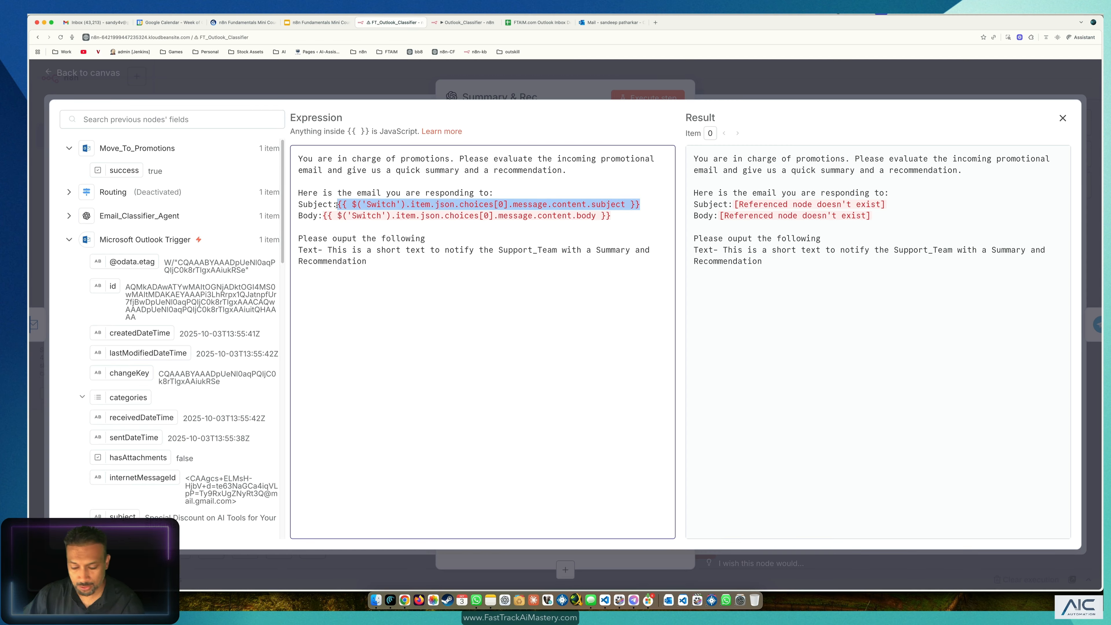
pyautogui.press('BackSpace')
pyautogui.scroll(-1, 164, 350)
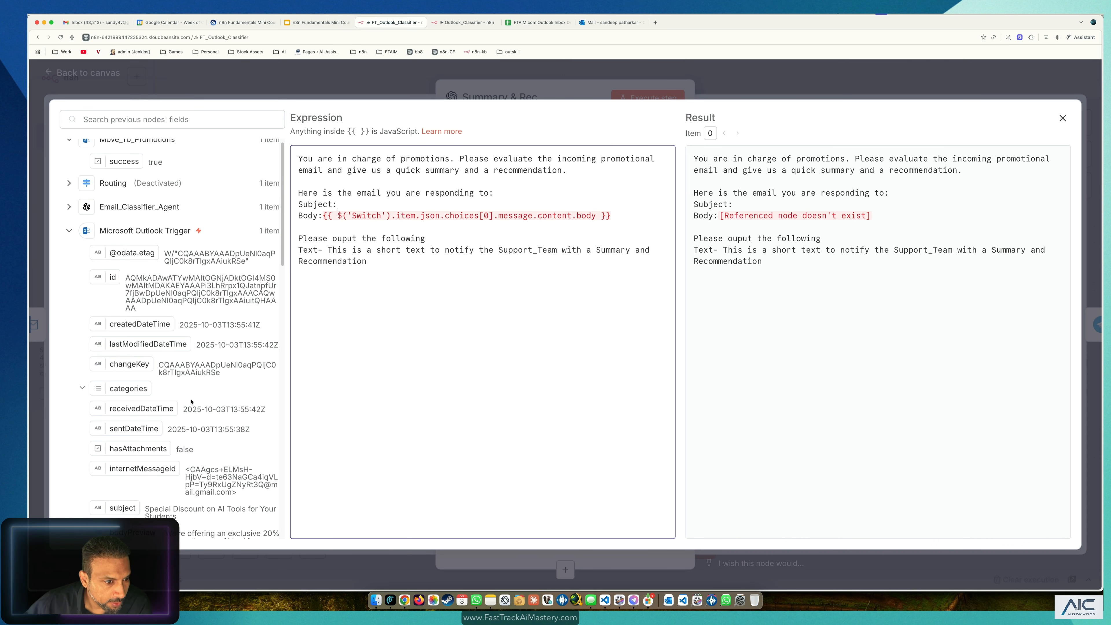
pyautogui.scroll(-5, 195, 357)
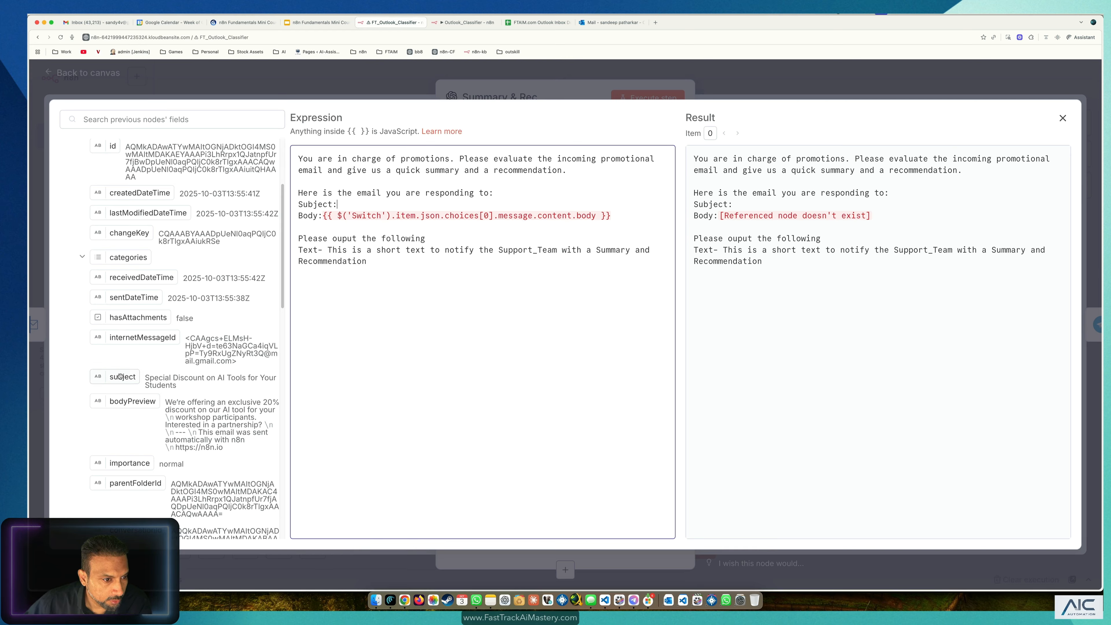
pyautogui.moveTo(120, 376); pyautogui.dragTo(419, 204)
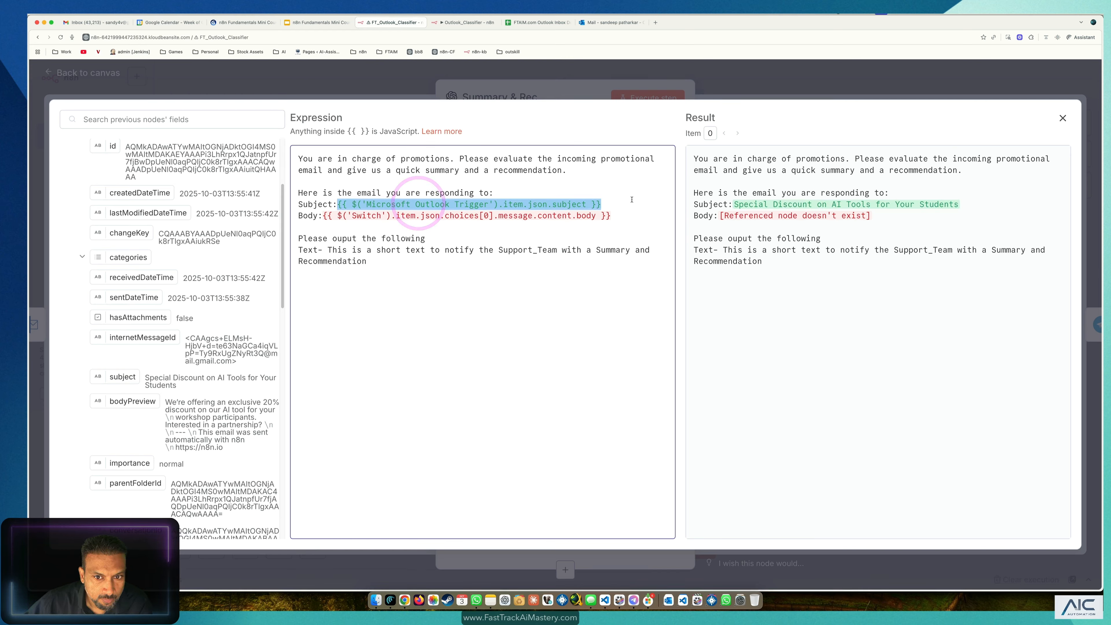
# Step: Replace the broken Switch body reference with the Outlook Trigger's body.content field
pyautogui.moveTo(611, 216); pyautogui.dragTo(334, 218)
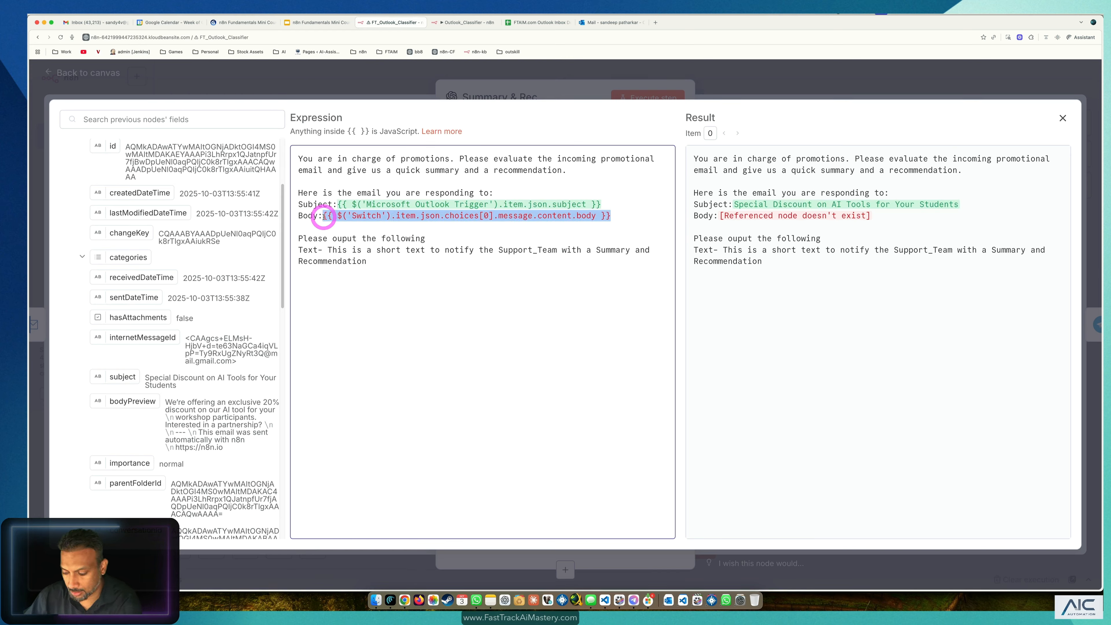
pyautogui.press('BackSpace')
pyautogui.scroll(-10, 193, 413)
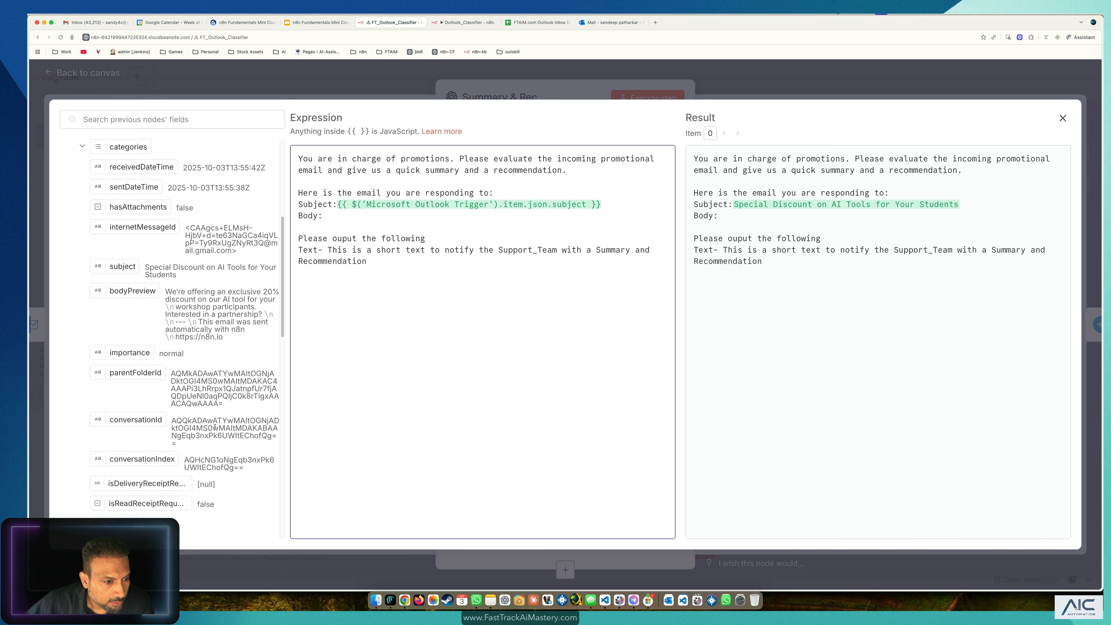
pyautogui.scroll(-2, 216, 428)
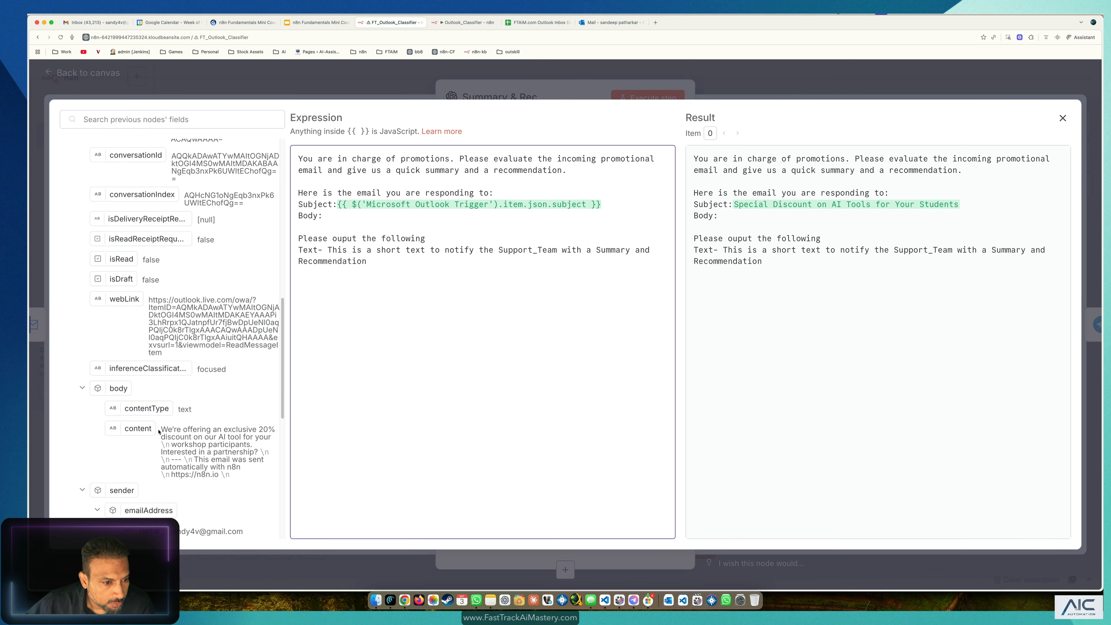
pyautogui.moveTo(144, 429); pyautogui.dragTo(367, 213)
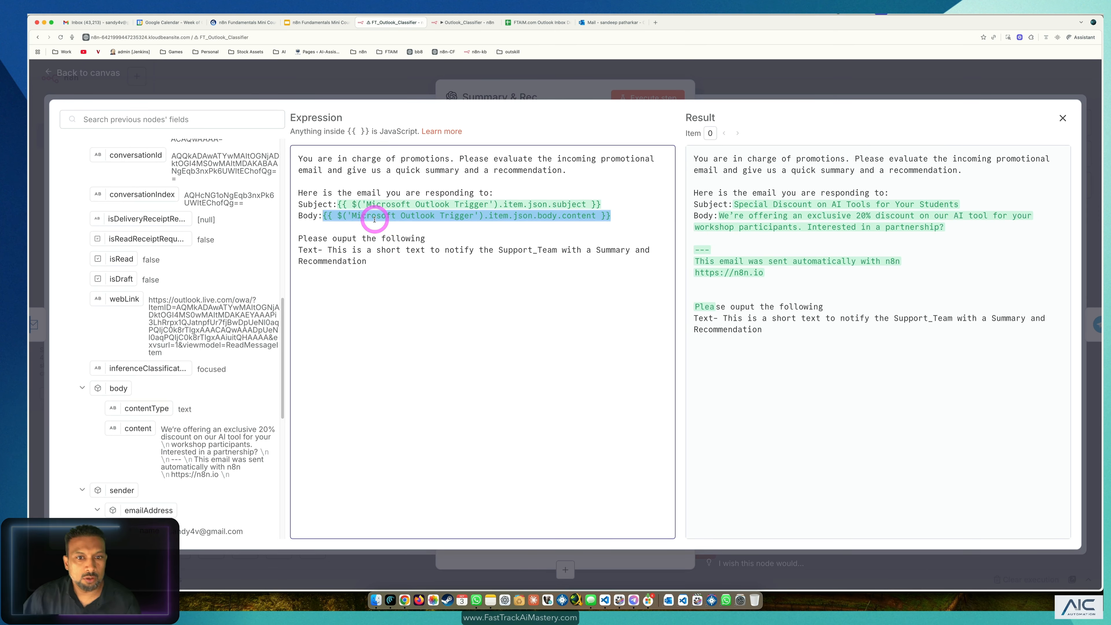
pyautogui.click(461, 296)
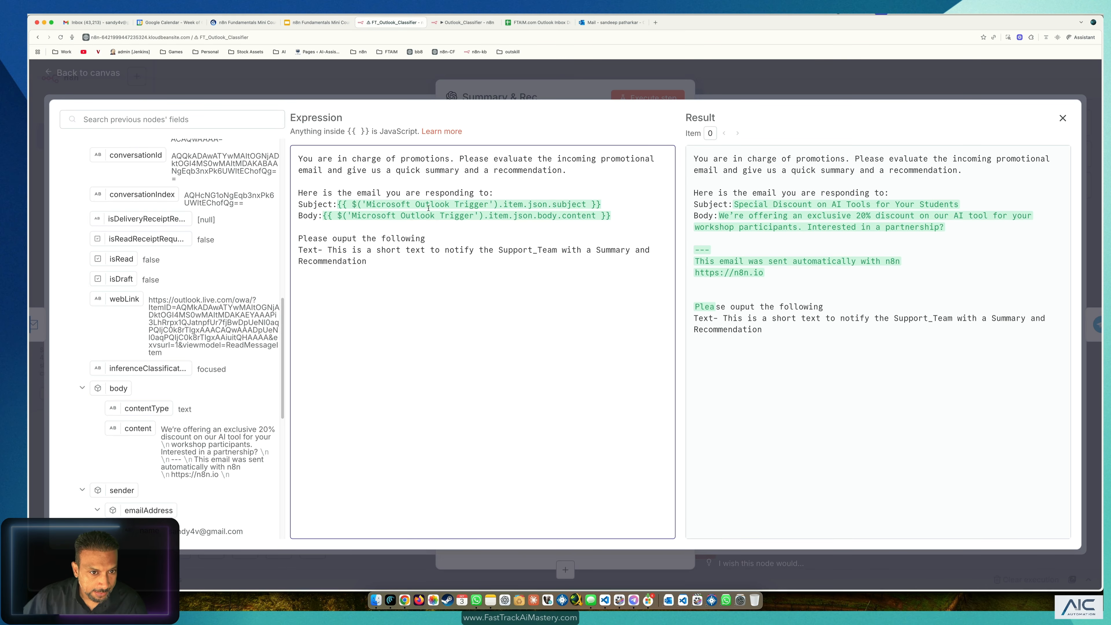
pyautogui.click(265, 79)
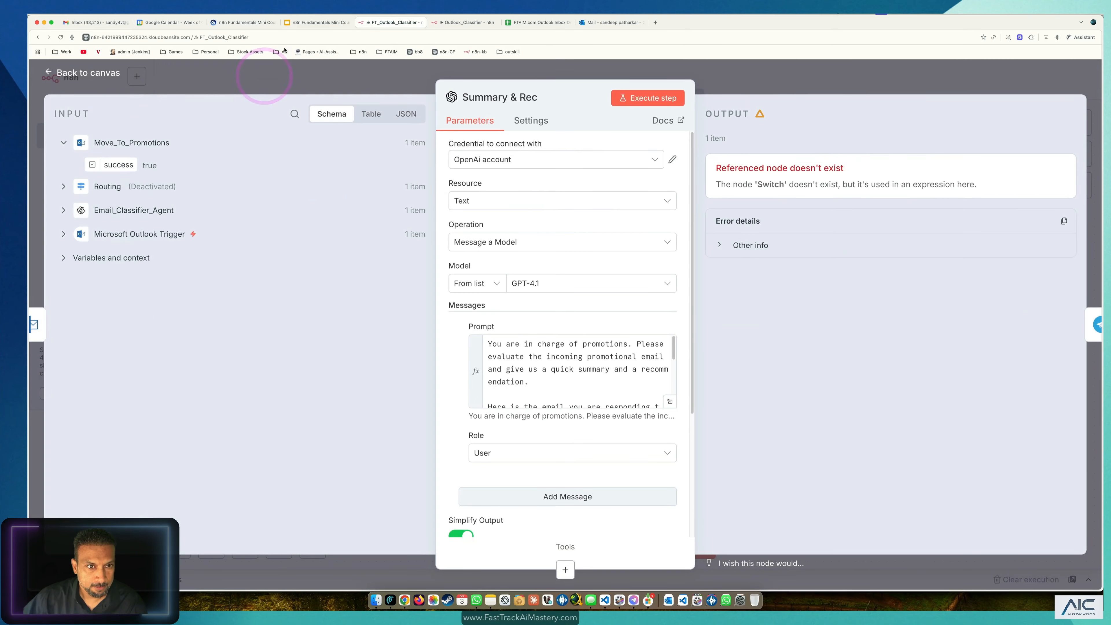
# Step: Recheck the new subject reference in the Summary & Rec prompt
pyautogui.click(265, 77)
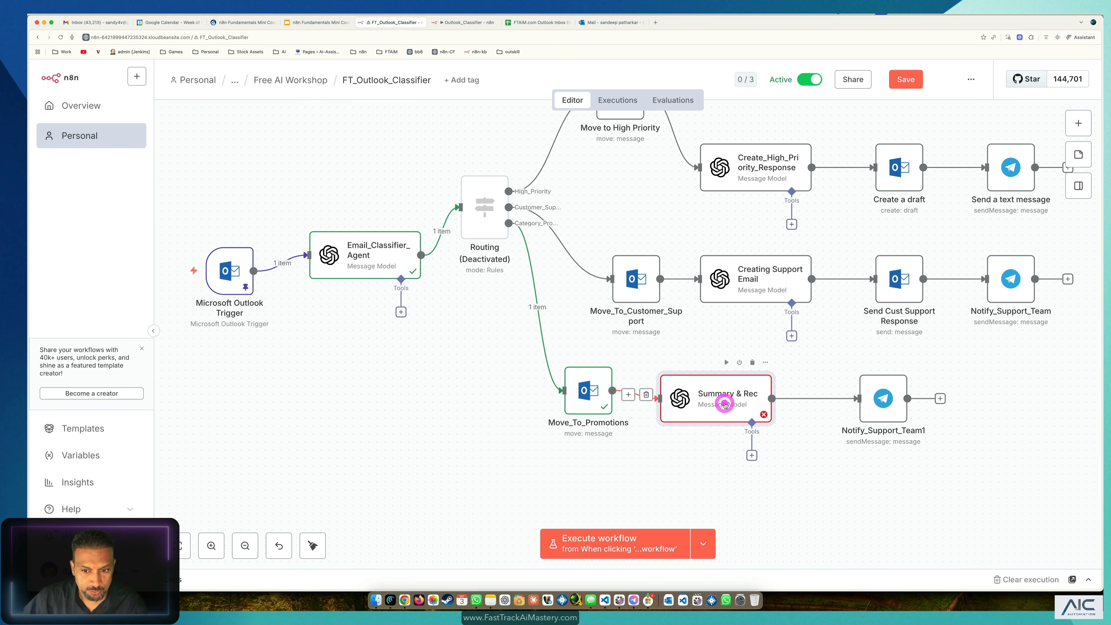
pyautogui.doubleClick(724, 405)
pyautogui.click(671, 403)
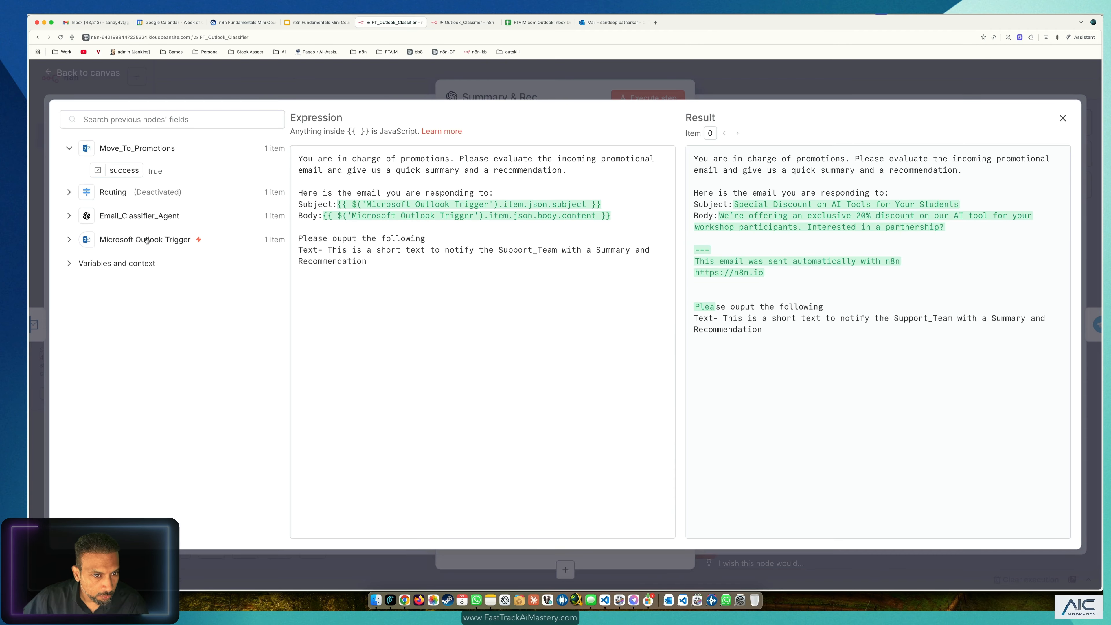
pyautogui.click(474, 205)
pyautogui.moveTo(488, 205); pyautogui.dragTo(379, 205)
pyautogui.click(335, 78)
pyautogui.click(323, 81)
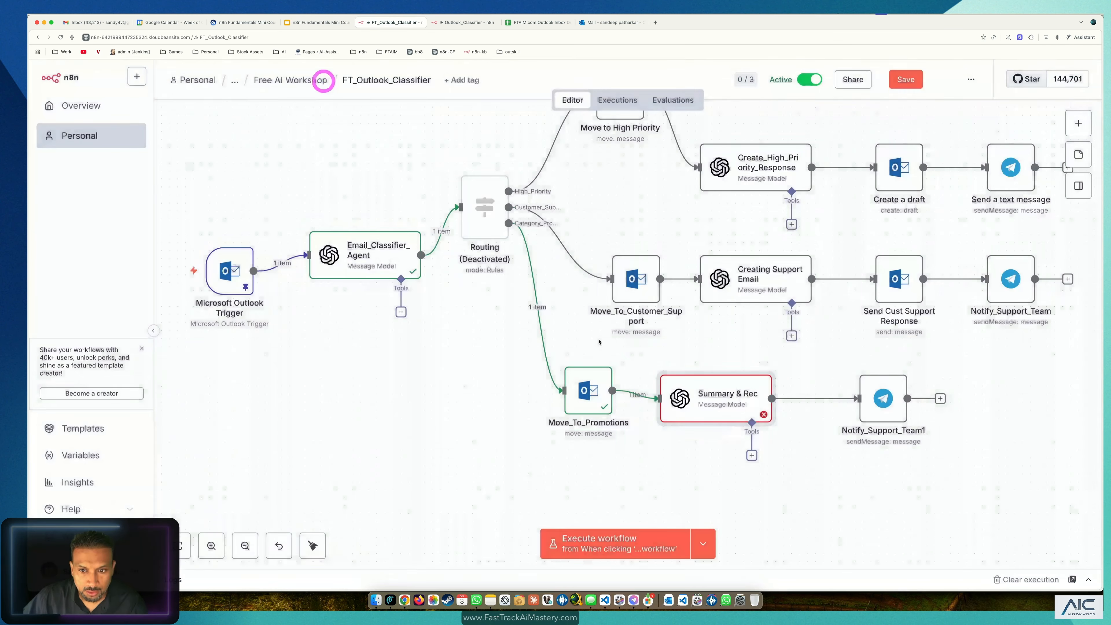
# Step: Inspect the Email_Classifier_Agent subject and body references in Creating Support Email's prompt
pyautogui.click(759, 270)
pyautogui.doubleClick(760, 270)
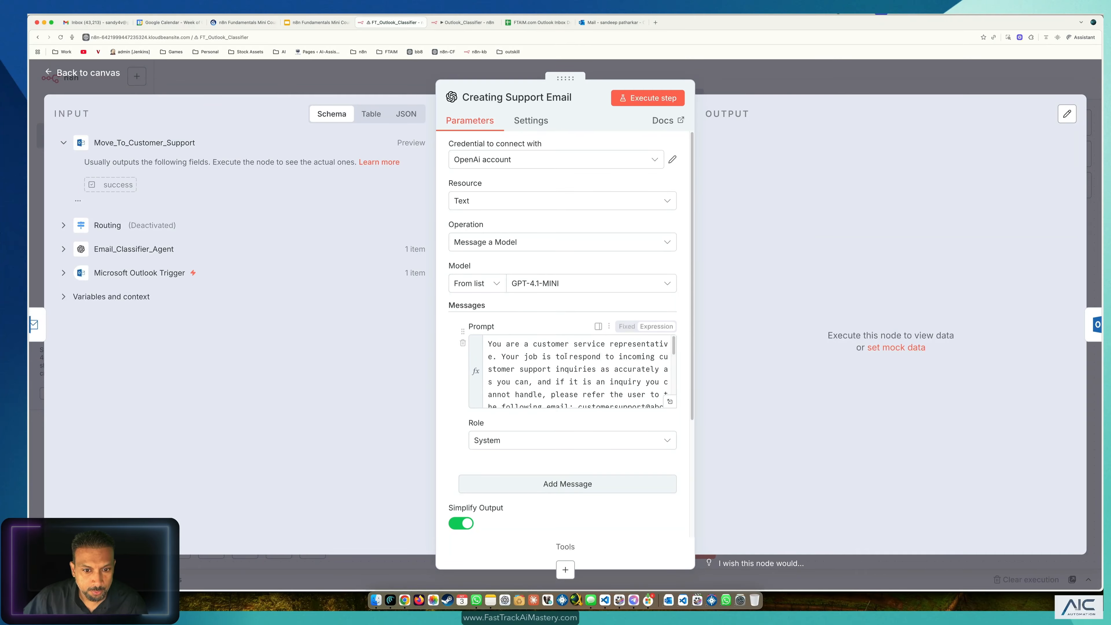
pyautogui.click(669, 401)
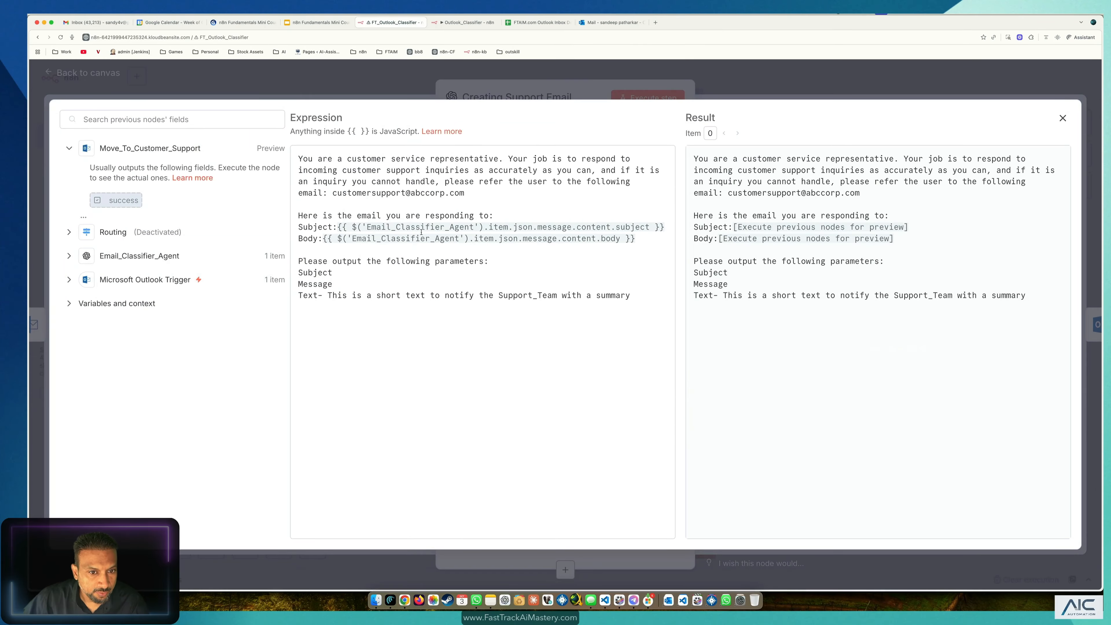
pyautogui.click(455, 226)
pyautogui.moveTo(367, 227); pyautogui.dragTo(450, 230)
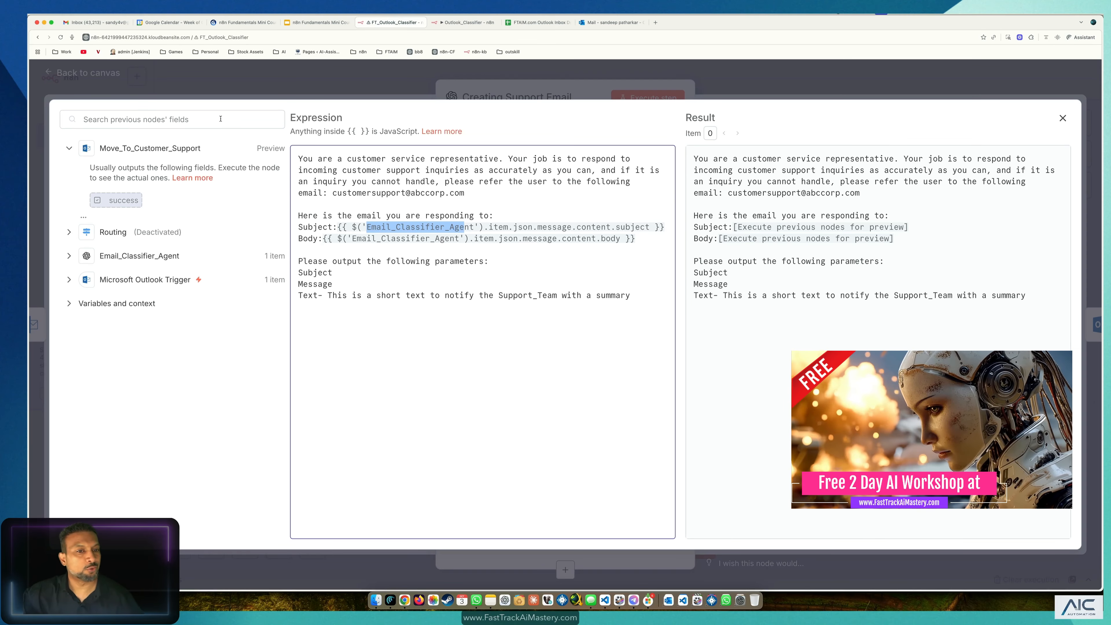
pyautogui.click(188, 83)
pyautogui.click(86, 72)
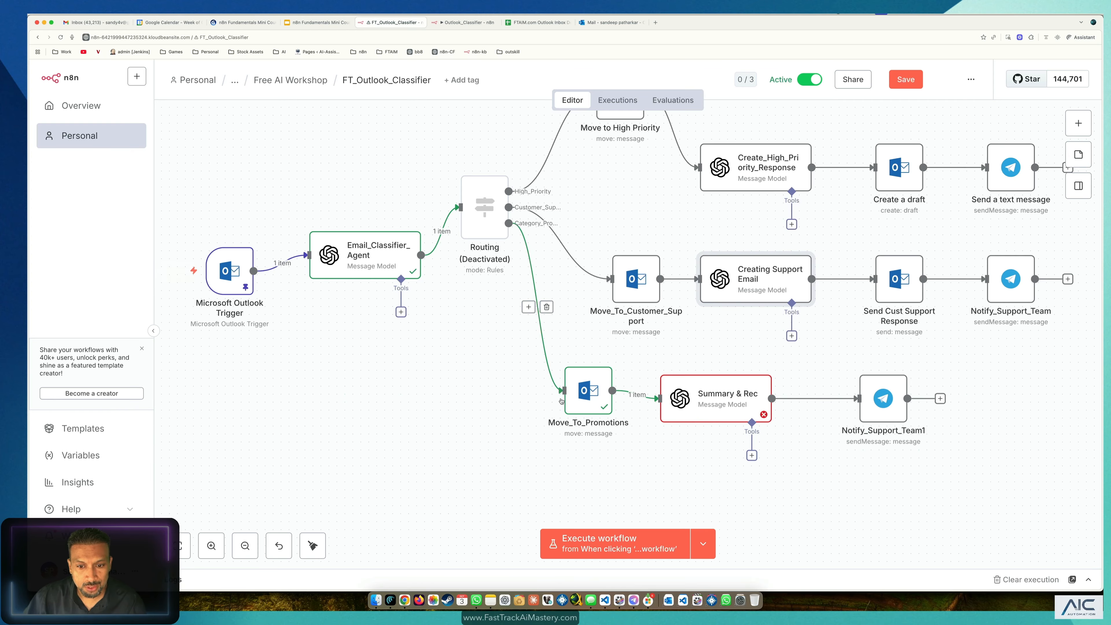
# Step: Reactivate the Routing node and briefly pin, then unpin, the Email_Classifier_Agent output
pyautogui.click(735, 398)
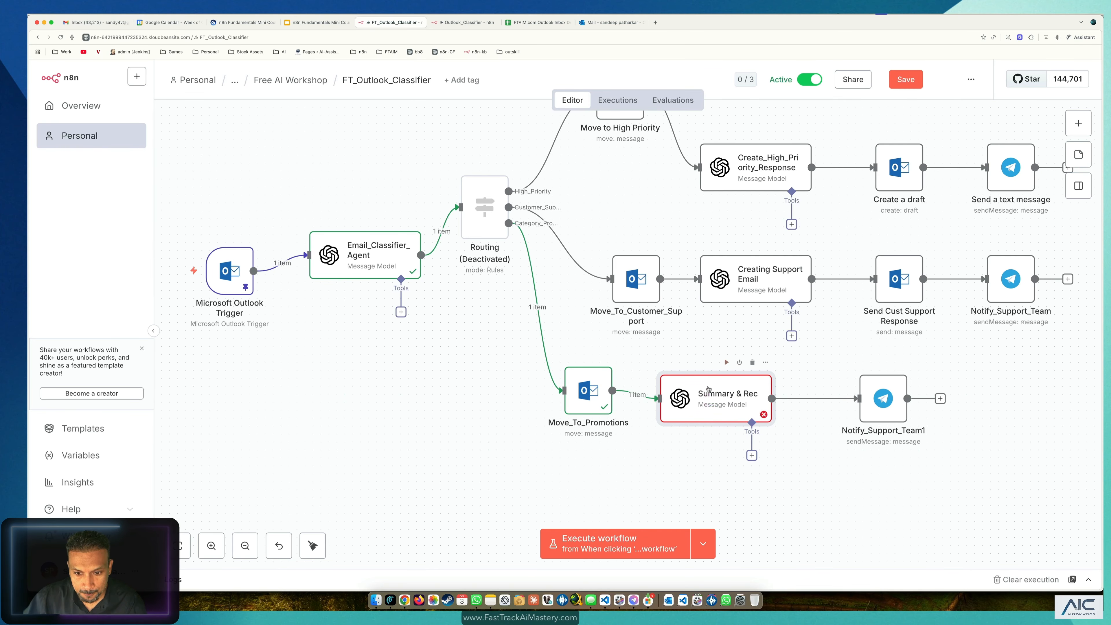
pyautogui.click(578, 397)
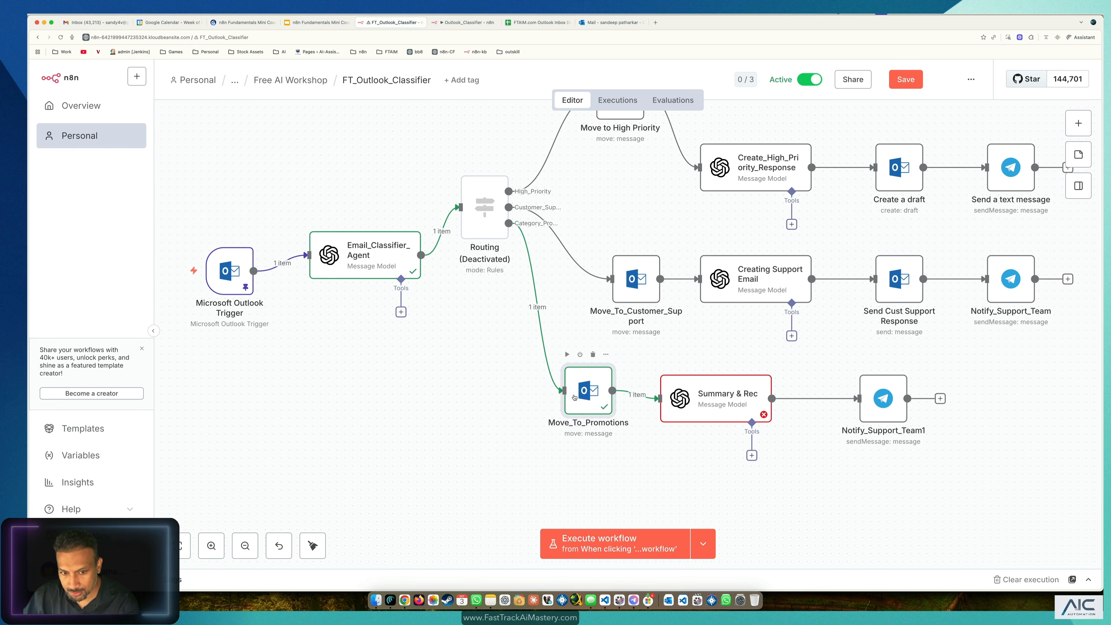
pyautogui.click(502, 211)
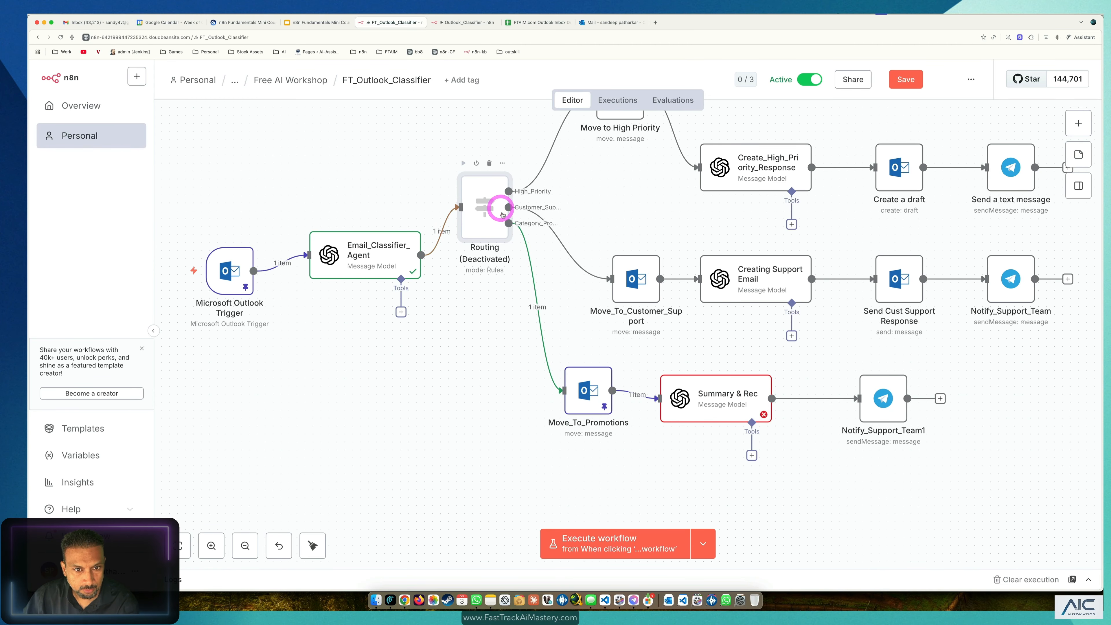
pyautogui.press('d')
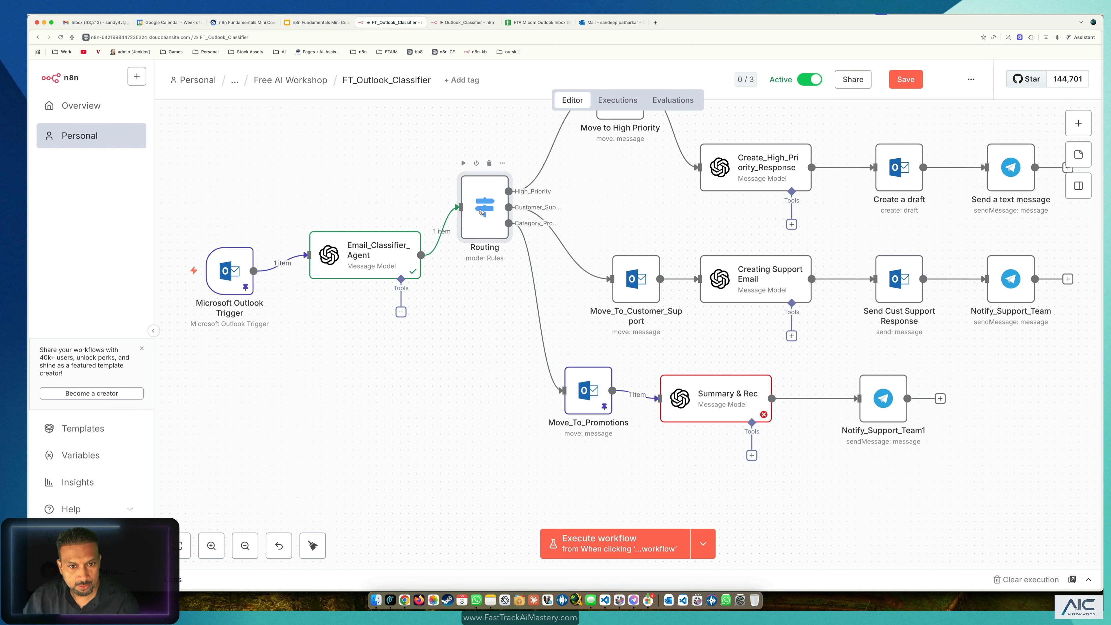
pyautogui.click(381, 250)
pyautogui.click(484, 209)
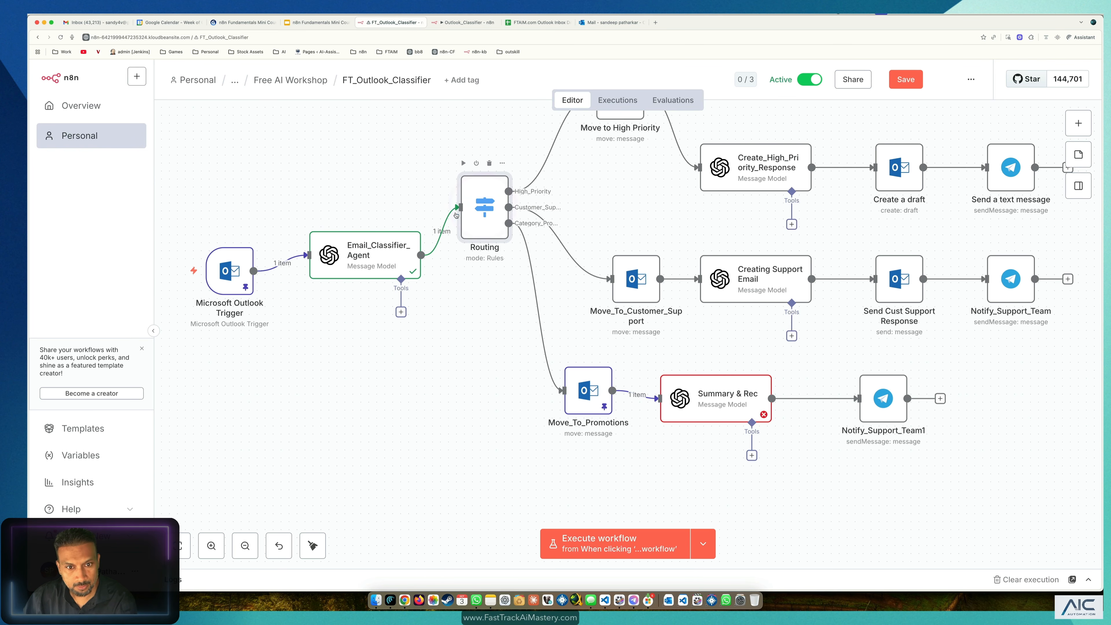
pyautogui.click(400, 275)
pyautogui.press('p')
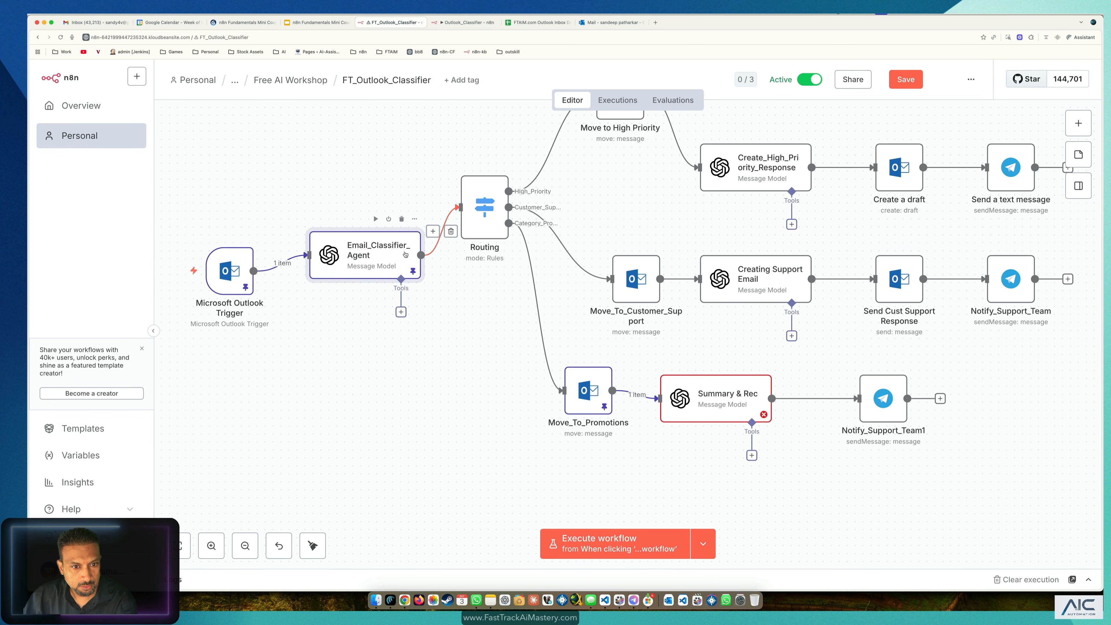
pyautogui.press('p')
pyautogui.press('p')
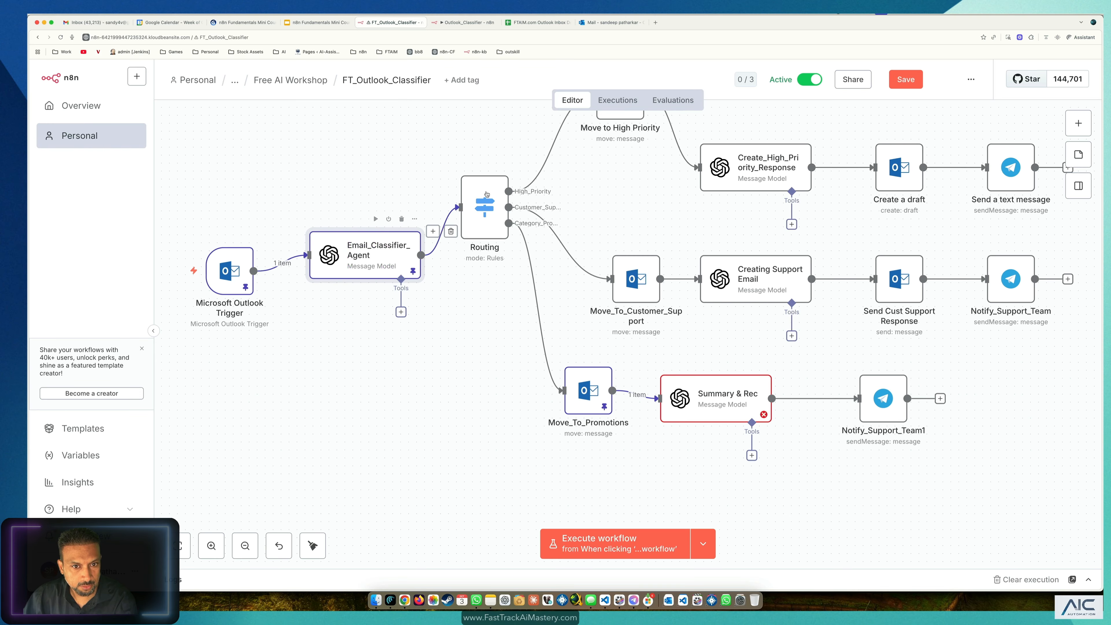
# Step: Execute the Routing, Move_To_Promotions and Summary & Rec steps on the classified test email
pyautogui.click(464, 163)
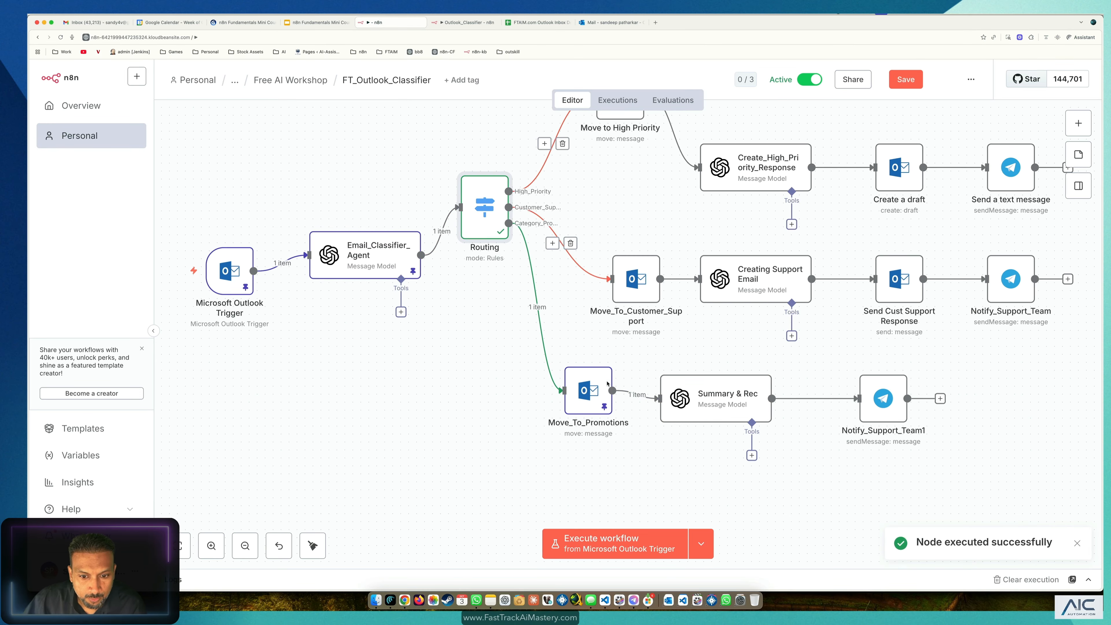
pyautogui.click(601, 402)
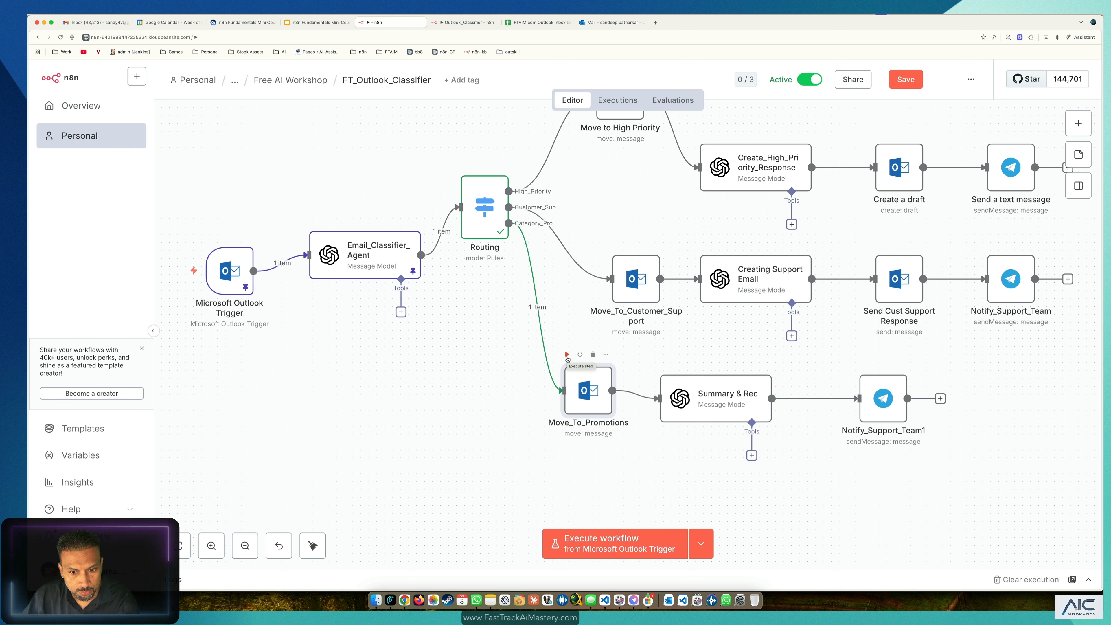
pyautogui.click(567, 355)
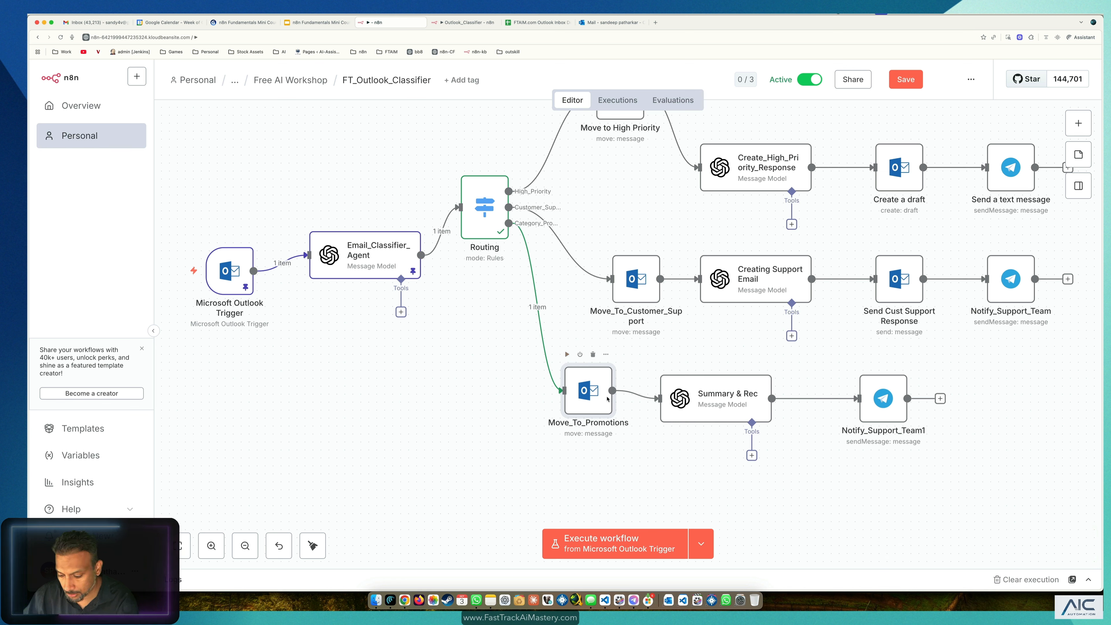
pyautogui.click(724, 408)
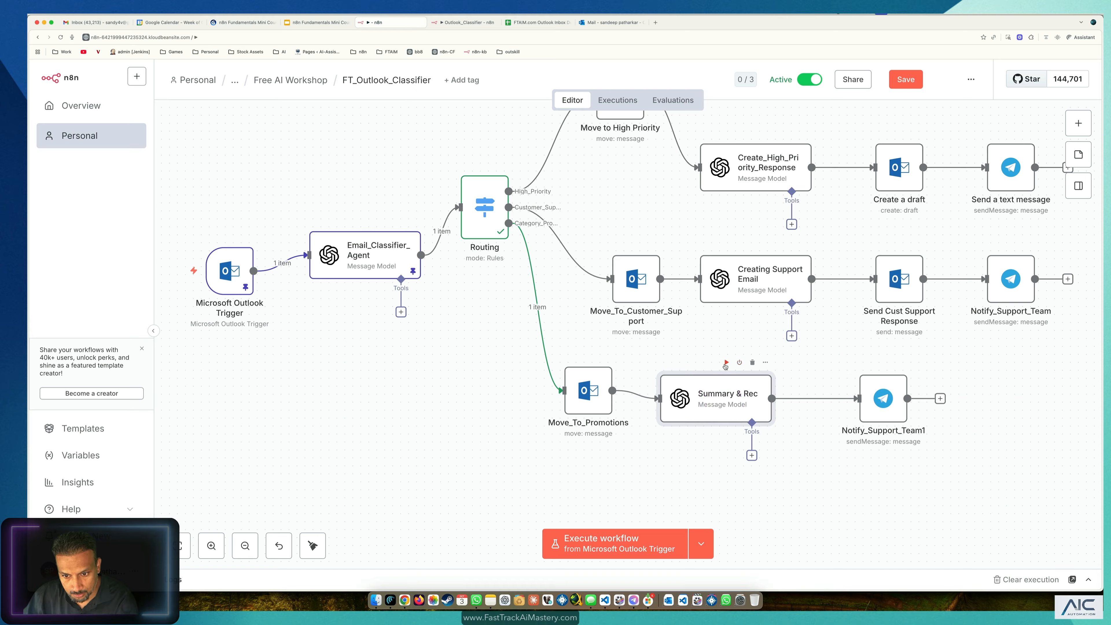
pyautogui.click(726, 362)
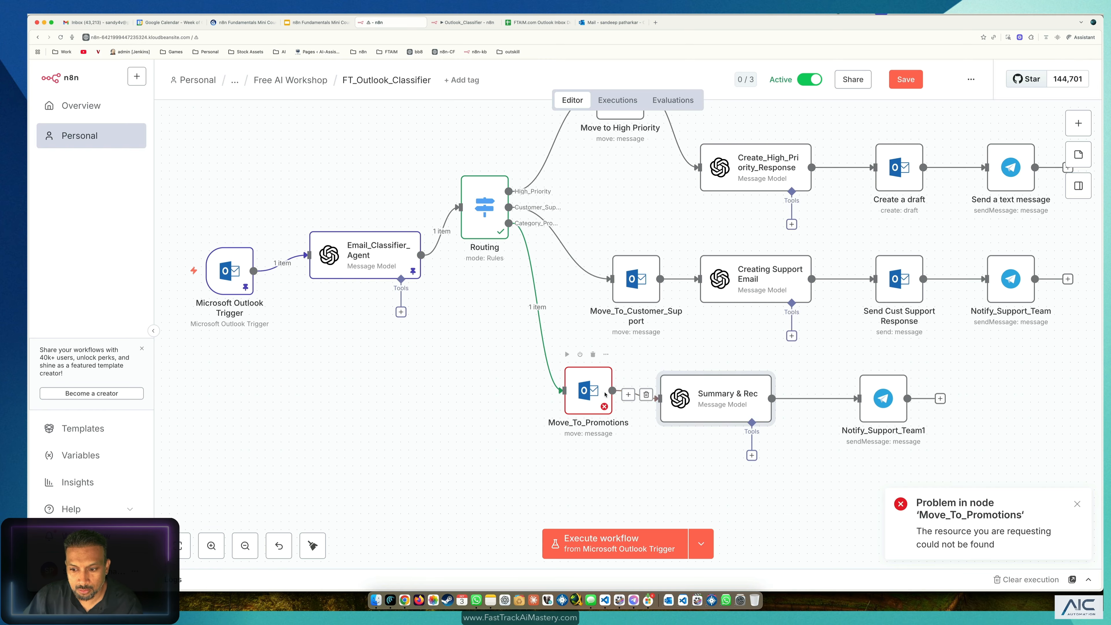
# Step: Save the workflow and review Move_To_Promotions' resource-not-found error before going to Outlook
pyautogui.click(496, 368)
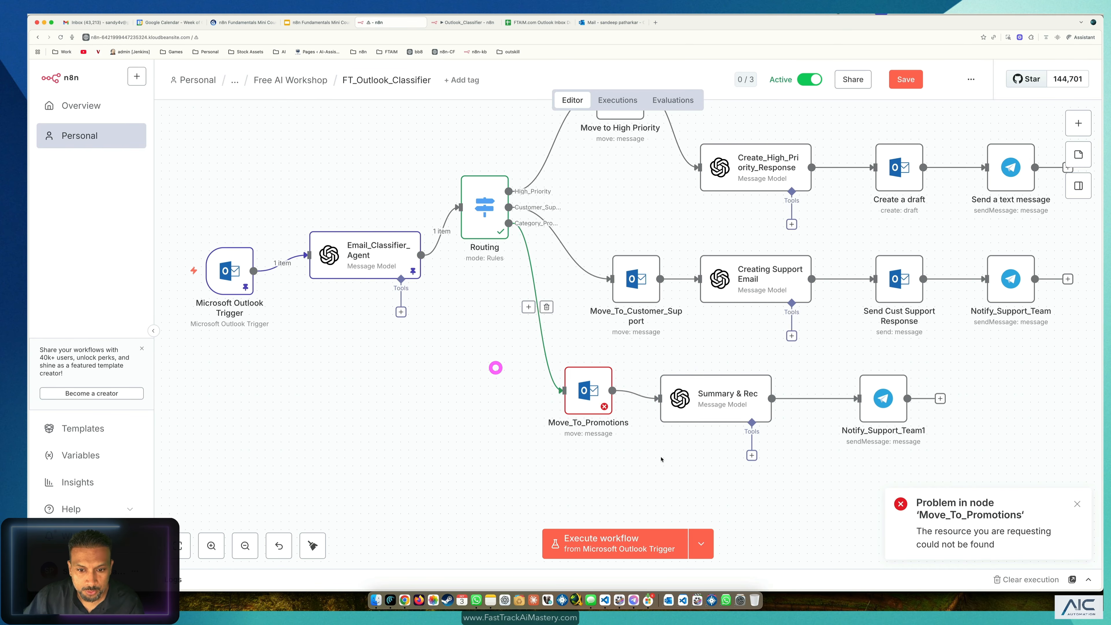
pyautogui.hotkey('ctrl', 's')
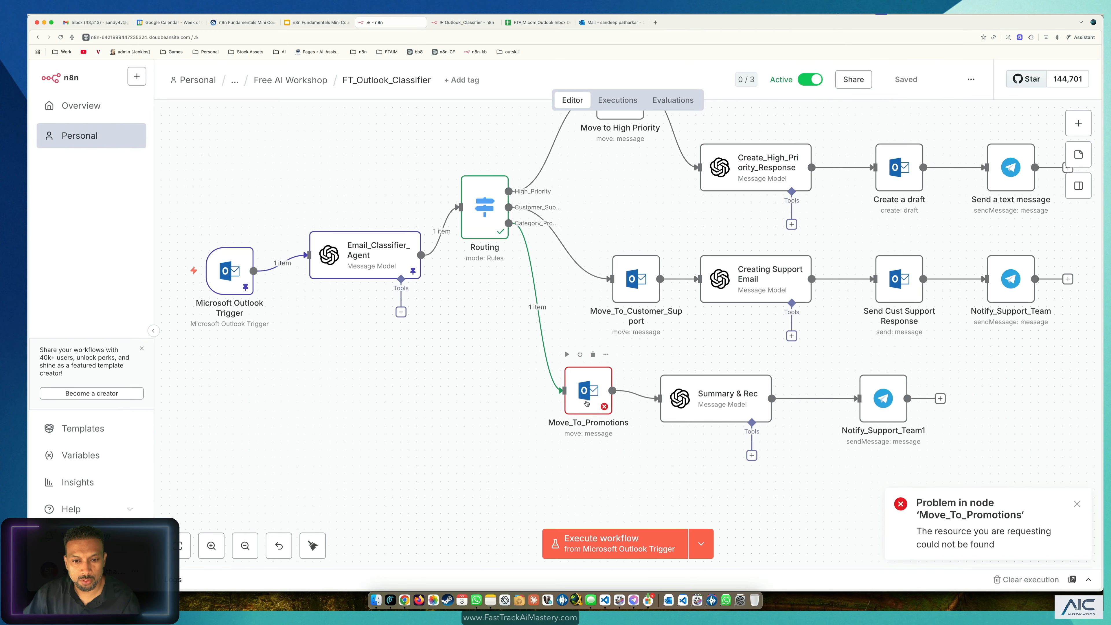
pyautogui.click(583, 404)
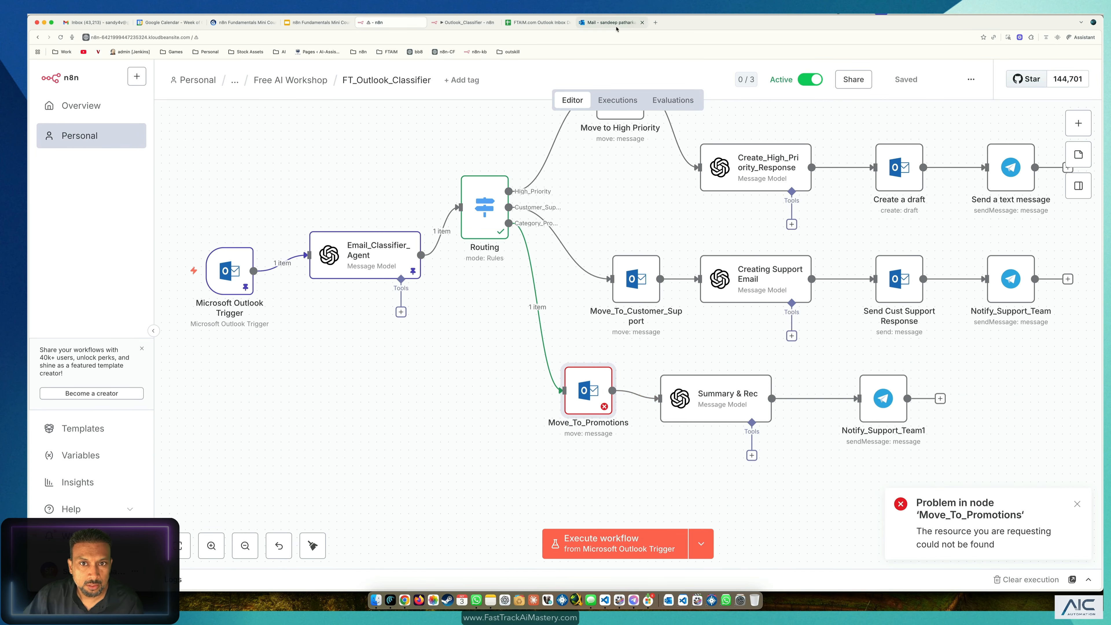
pyautogui.click(625, 23)
# Step: Drag the promotional email from 03 Promotions back into the Inbox and confirm it's there
pyautogui.click(156, 438)
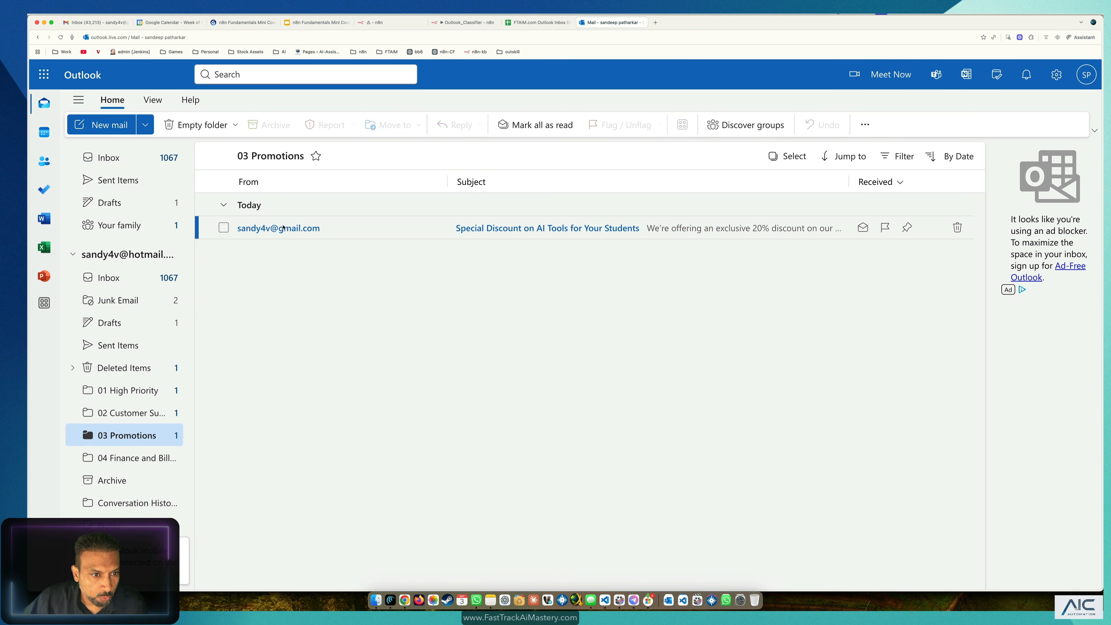
pyautogui.moveTo(283, 227); pyautogui.dragTo(129, 276)
pyautogui.click(129, 276)
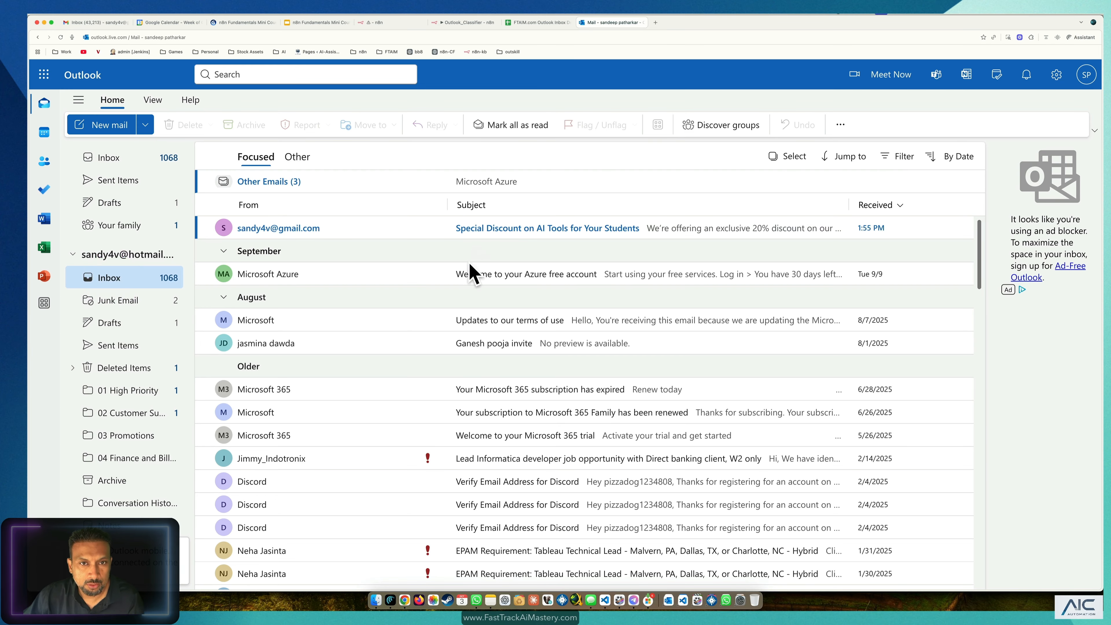
# Step: Return to the FT_Outlook_Classifier workflow and re-run the Move_To_Promotions step
pyautogui.click(465, 22)
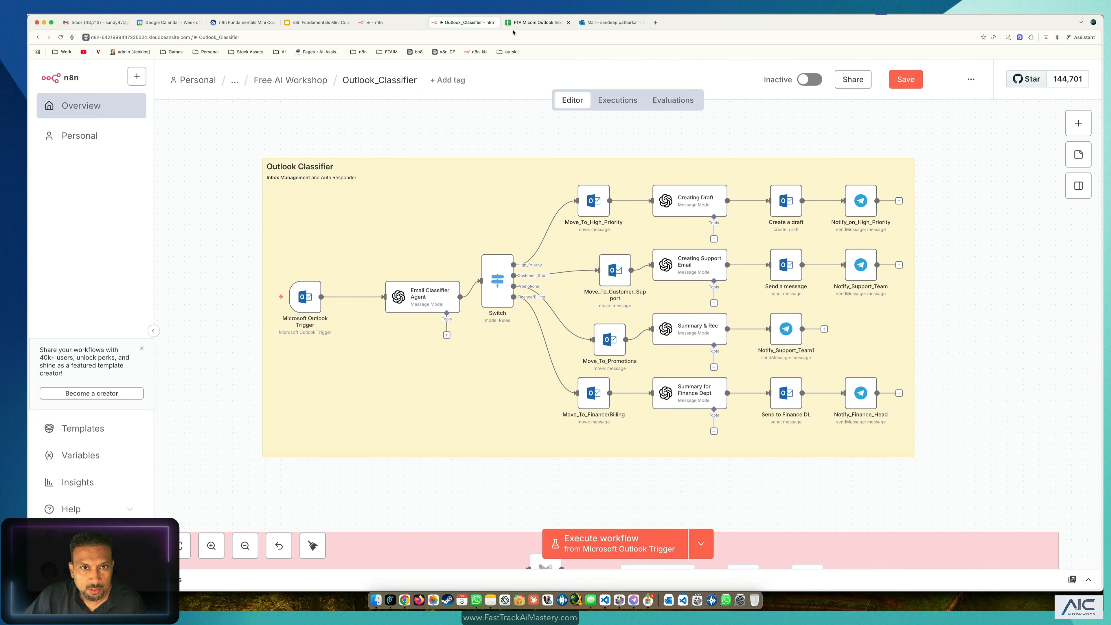
pyautogui.click(374, 23)
pyautogui.click(568, 356)
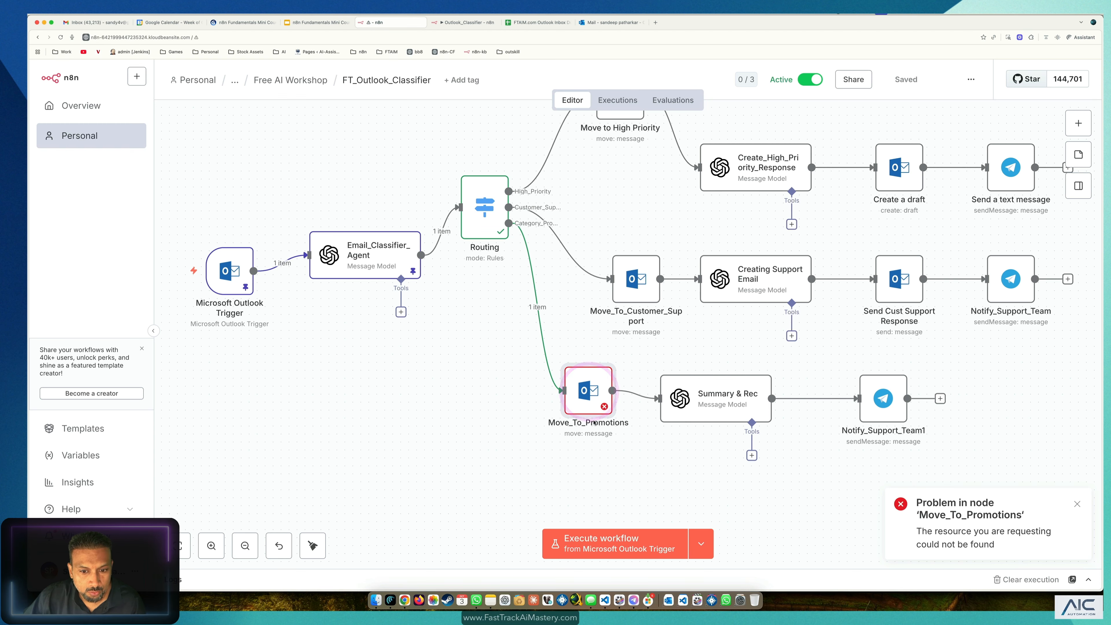
# Step: Inspect the Move_To_Promotions node's parameters and not-found error, then return to the canvas
pyautogui.doubleClick(590, 399)
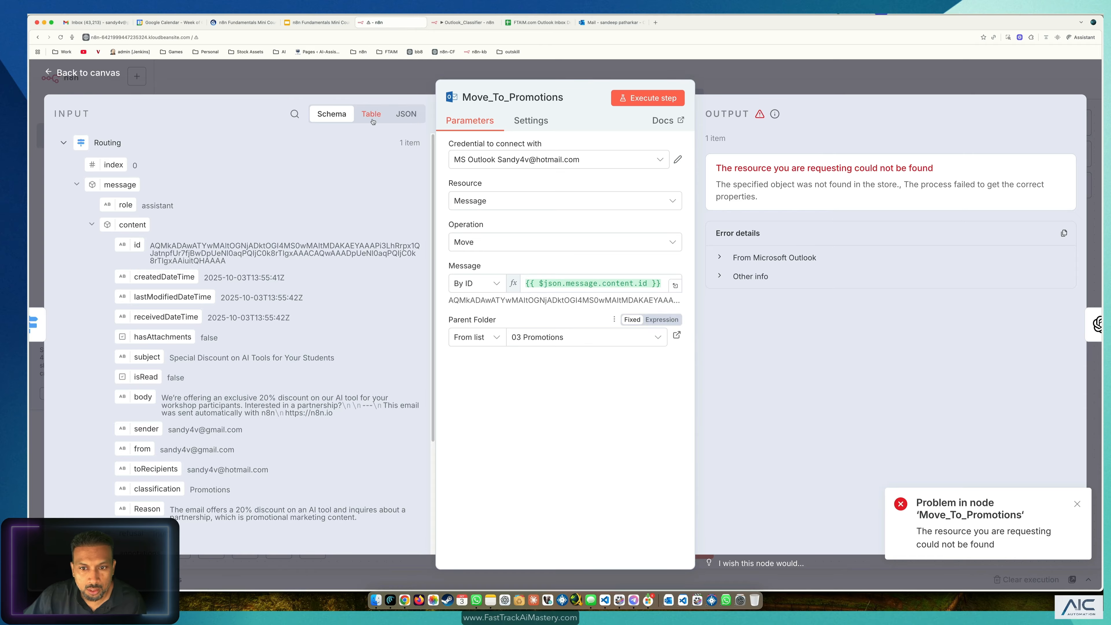
pyautogui.click(108, 72)
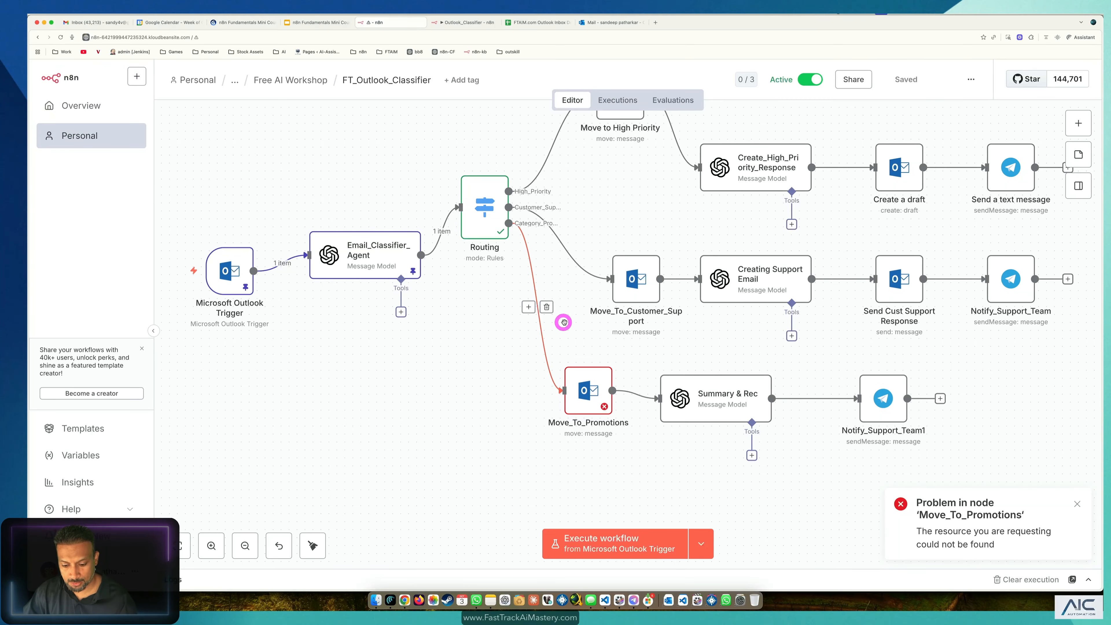
pyautogui.click(564, 323)
# Step: Delete the Special Discount promotional test email from the Outlook Inbox
pyautogui.click(612, 23)
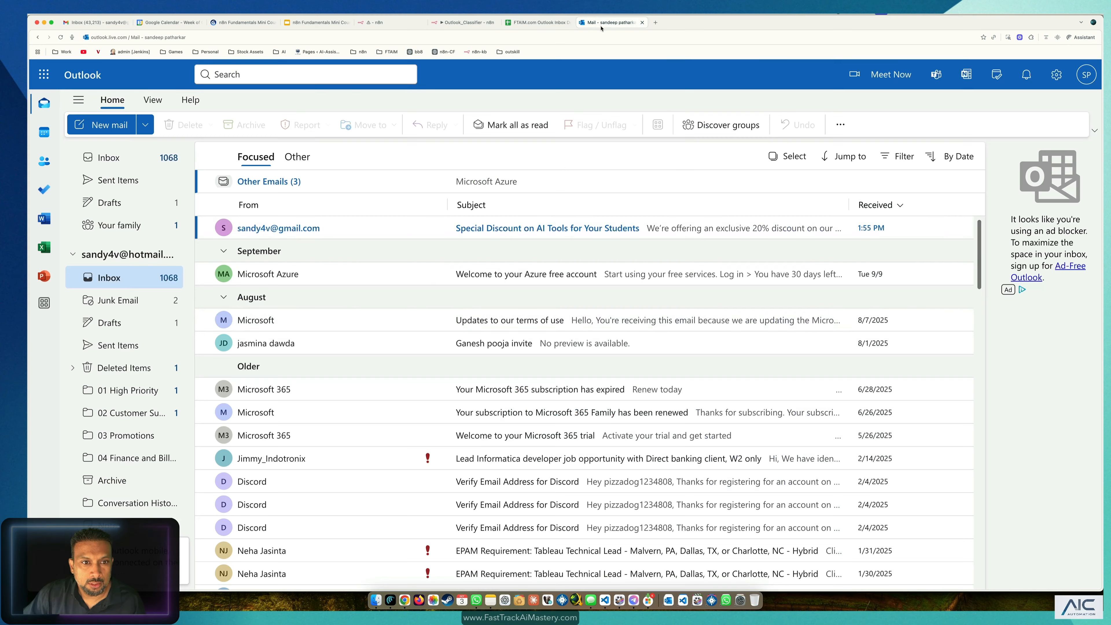
pyautogui.click(224, 228)
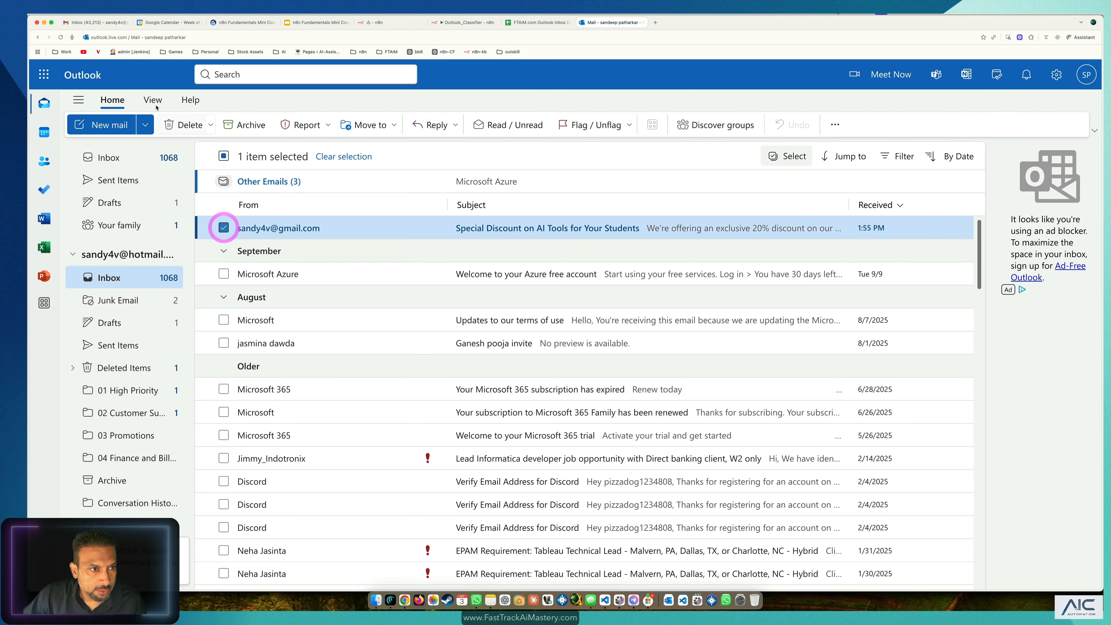
pyautogui.click(173, 124)
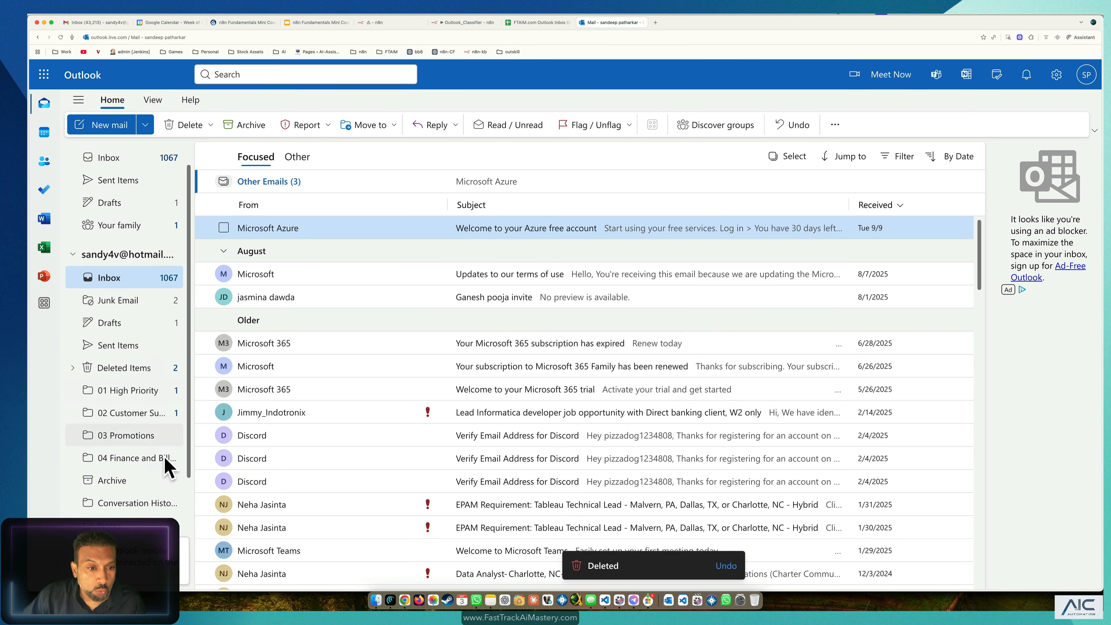
# Step: Check the 02 Customer Support folder, then return to the n8n workflow
pyautogui.click(129, 418)
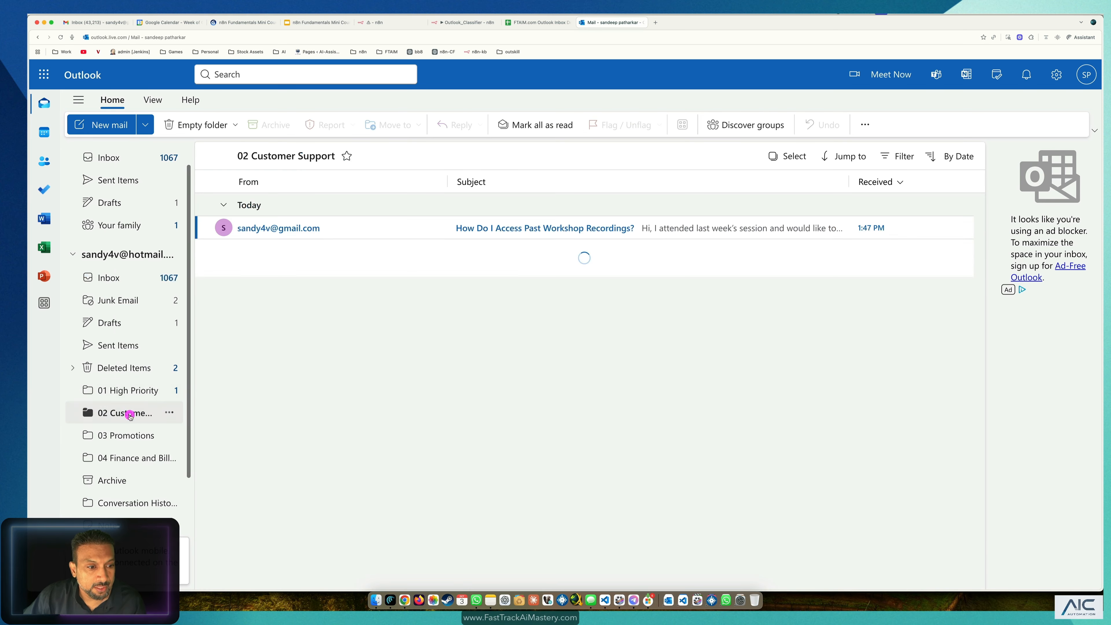
pyautogui.rightClick(125, 414)
pyautogui.click(117, 408)
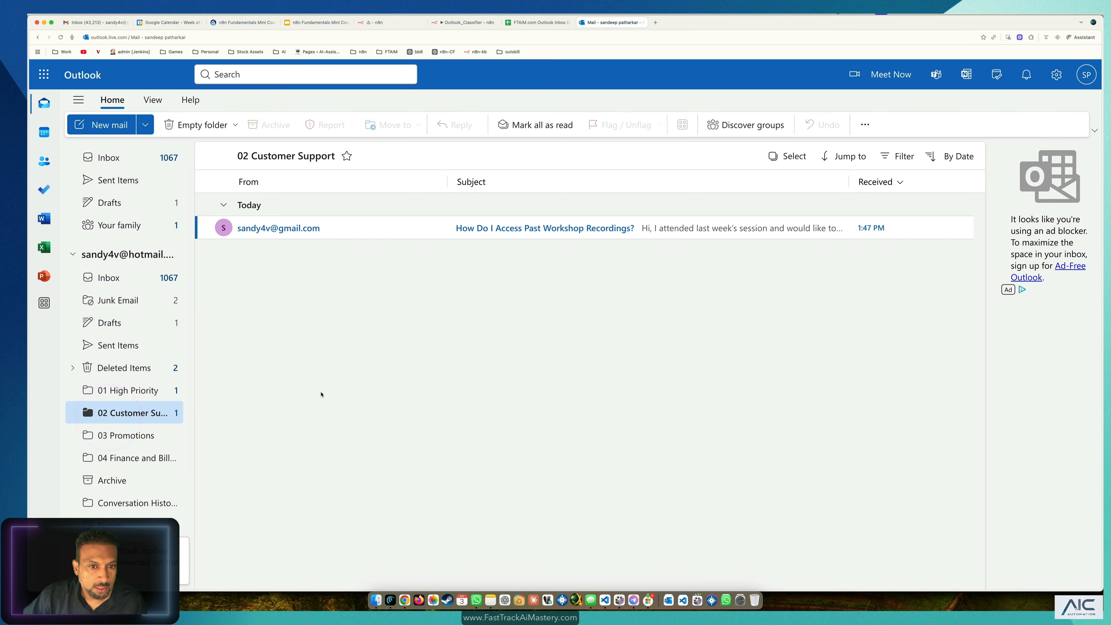
pyautogui.click(374, 23)
# Step: Check the Promotions test email row in the FTAIM.com Outlook Inbox Demo sheet
pyautogui.scroll(3, 528, 105)
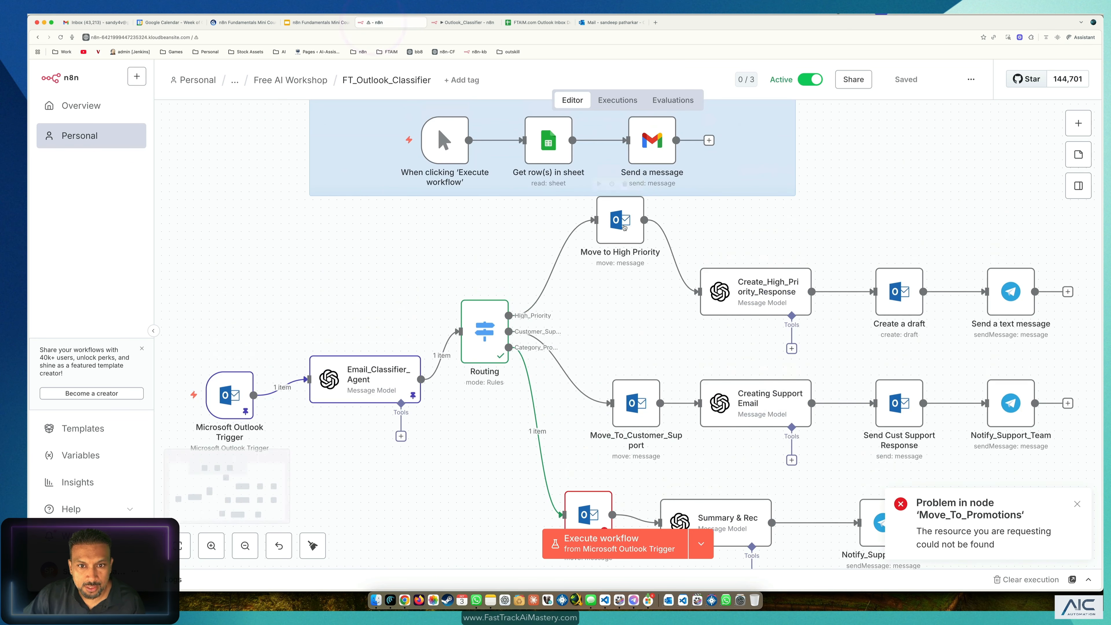
pyautogui.click(532, 22)
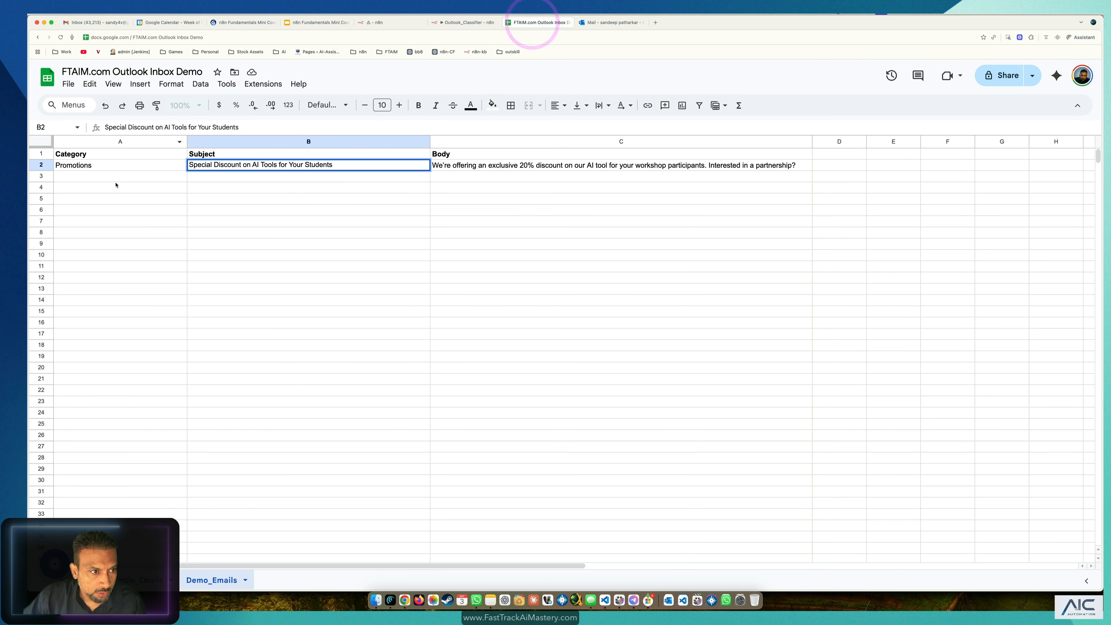
pyautogui.click(106, 165)
pyautogui.click(459, 23)
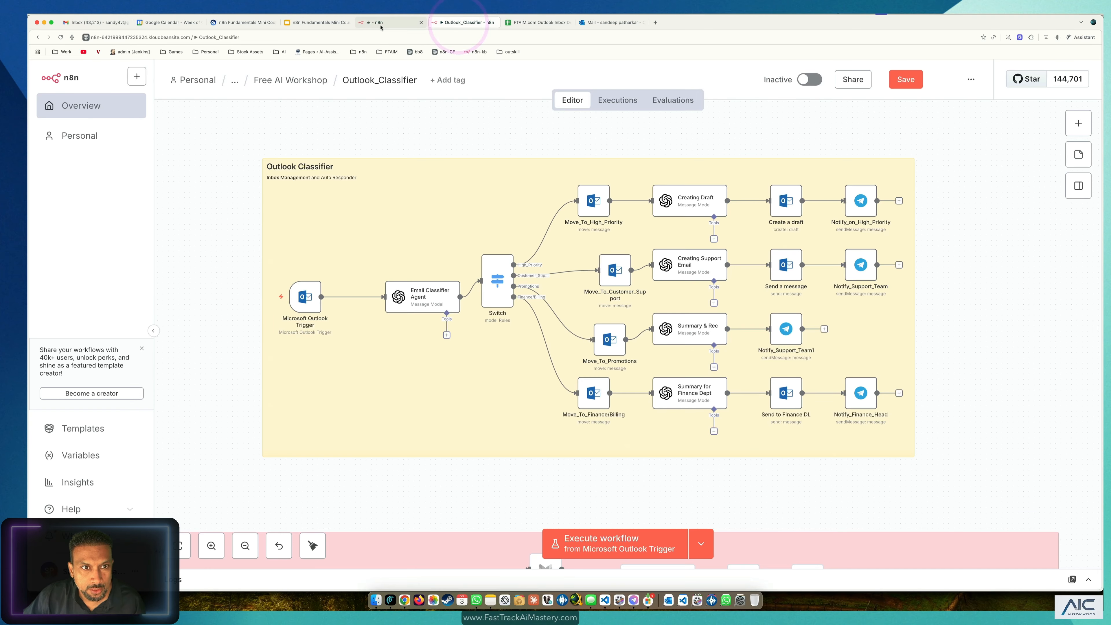
pyautogui.click(376, 23)
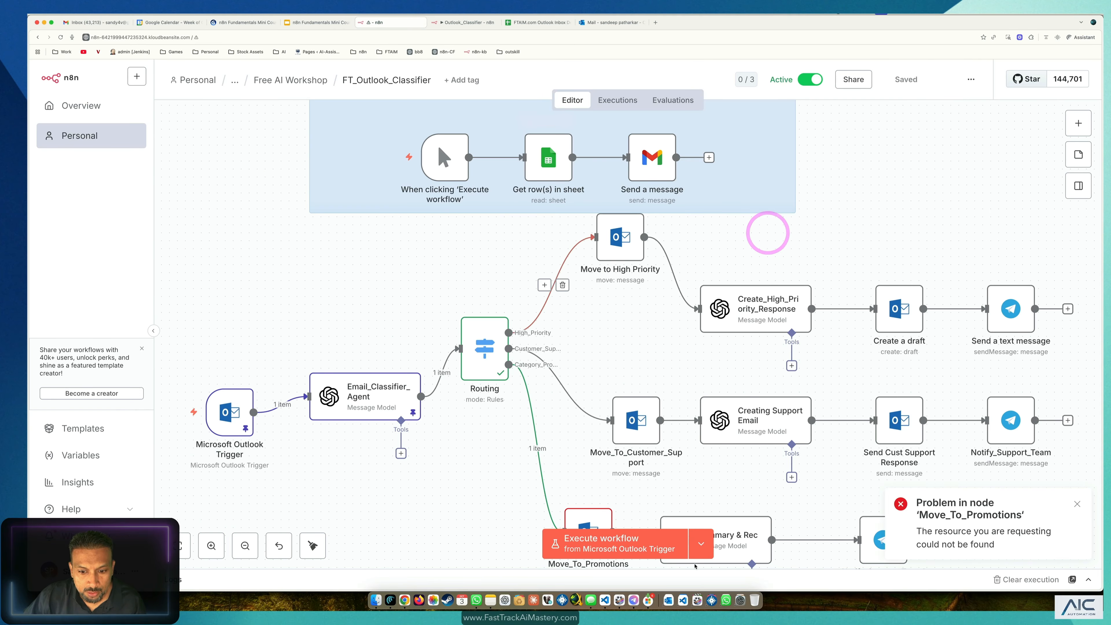
# Step: Run the workflow from the manual Execute trigger and find the re-sent email in Outlook's Inbox
pyautogui.click(701, 544)
pyautogui.click(691, 491)
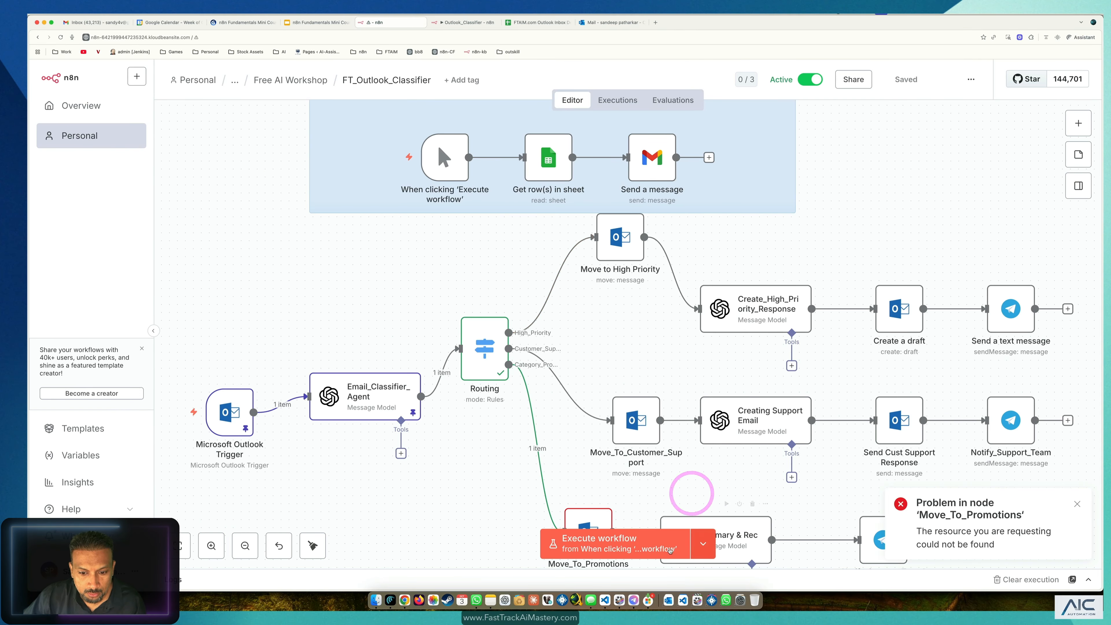
pyautogui.click(630, 547)
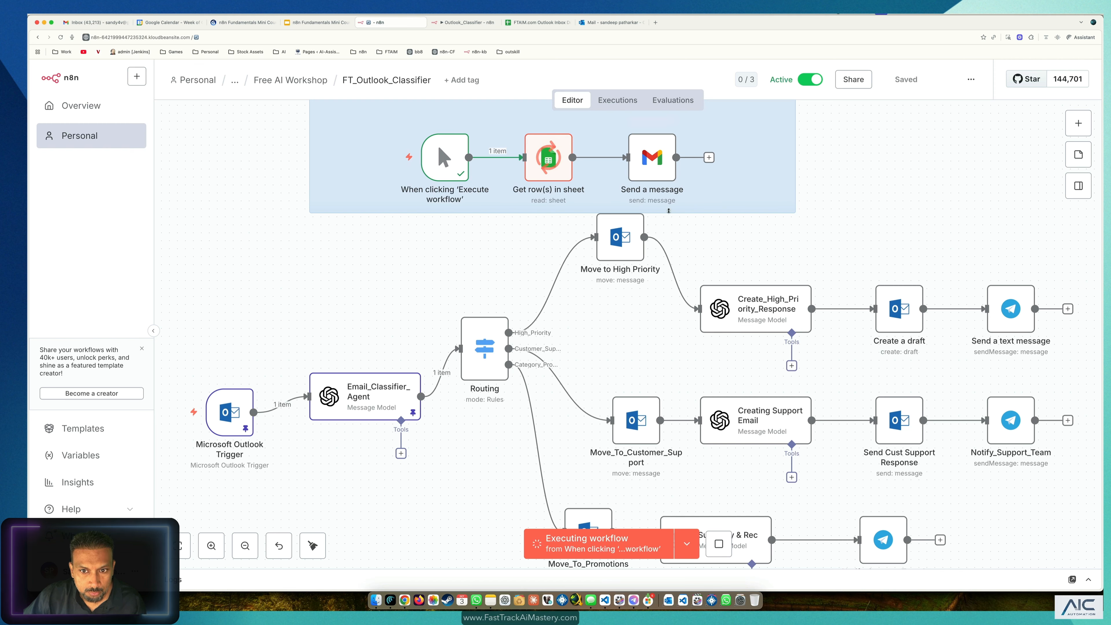
pyautogui.click(603, 23)
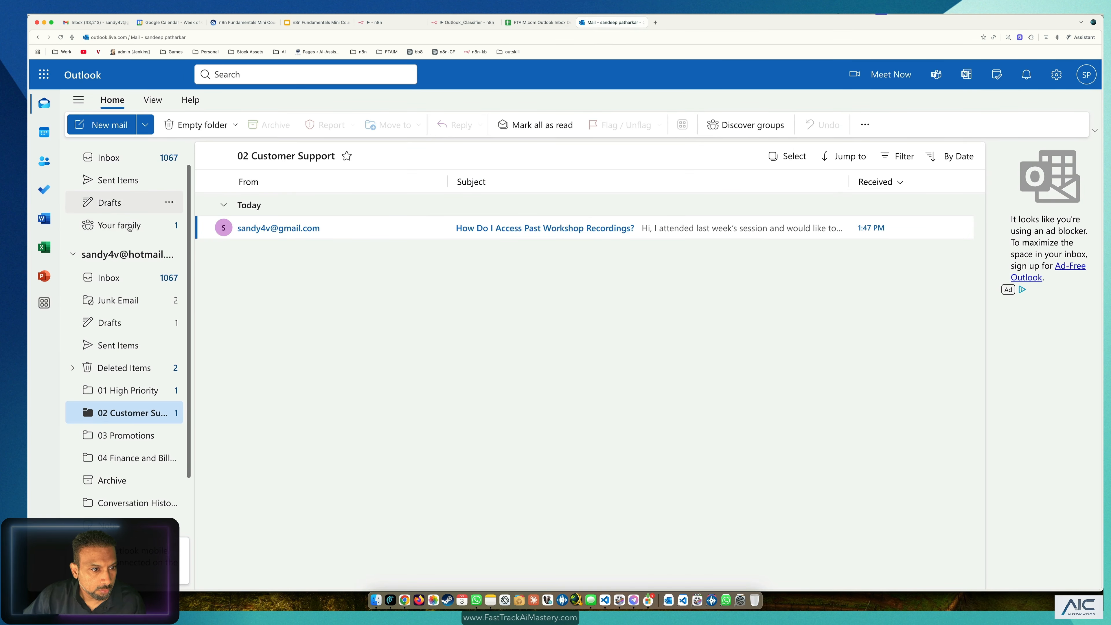
pyautogui.click(100, 276)
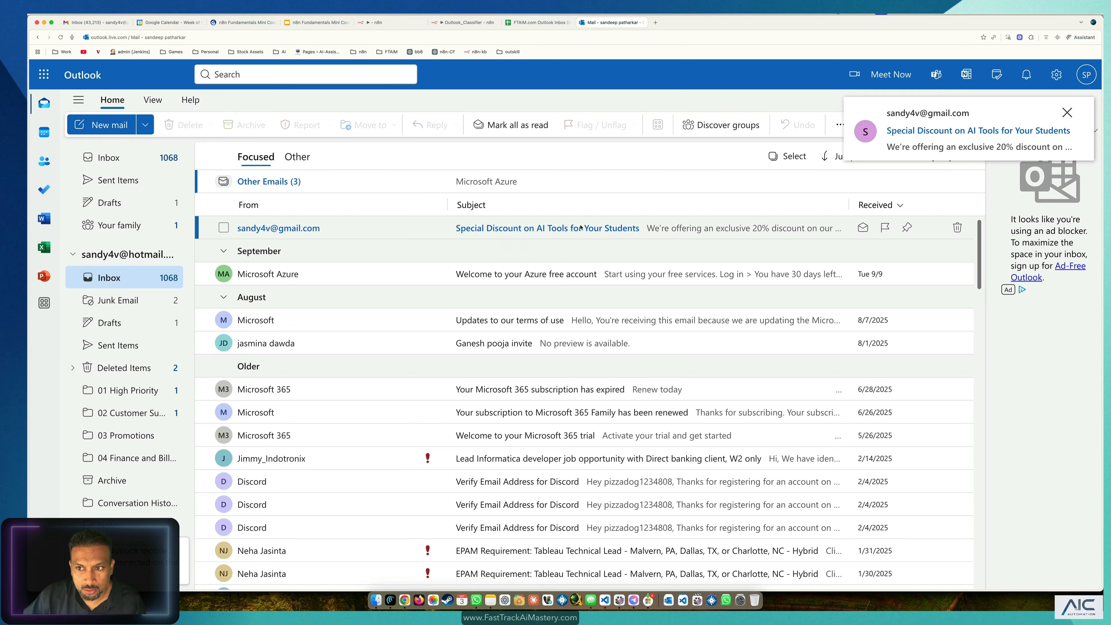
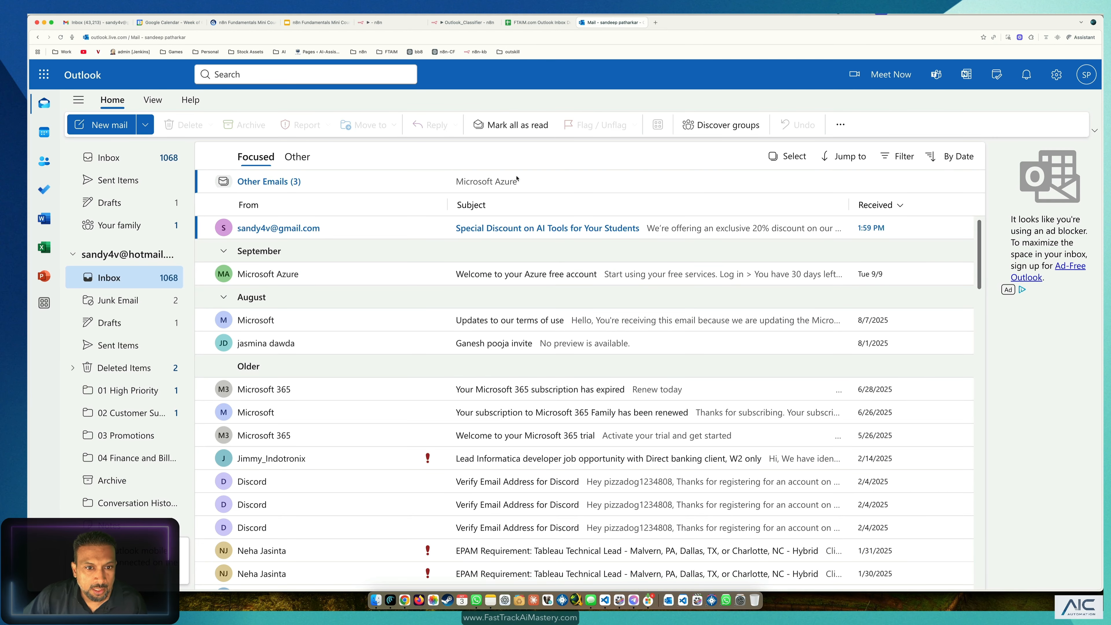
# Step: Open the successful 09:59:35 FT_Outlook_Classifier run from the n8n Executions list
pyautogui.click(394, 22)
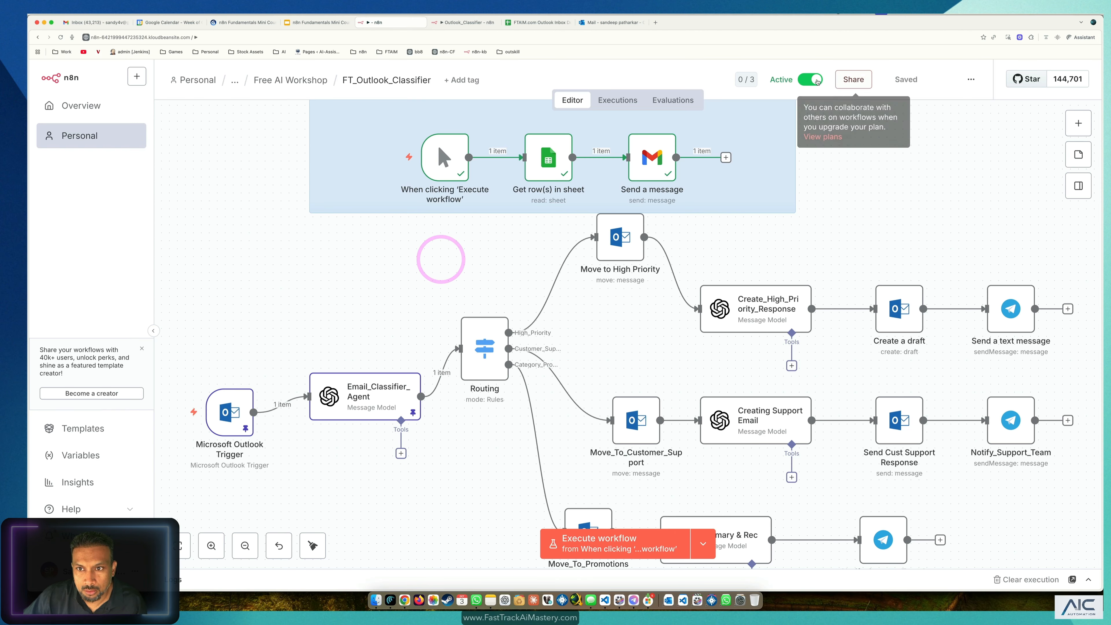
pyautogui.click(623, 102)
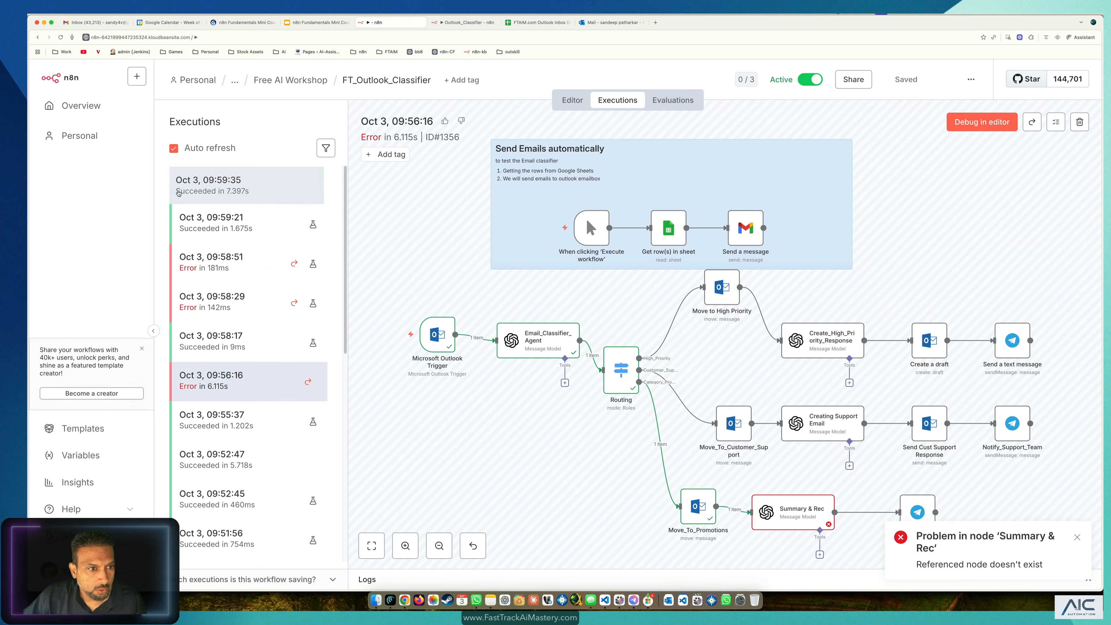
pyautogui.click(196, 189)
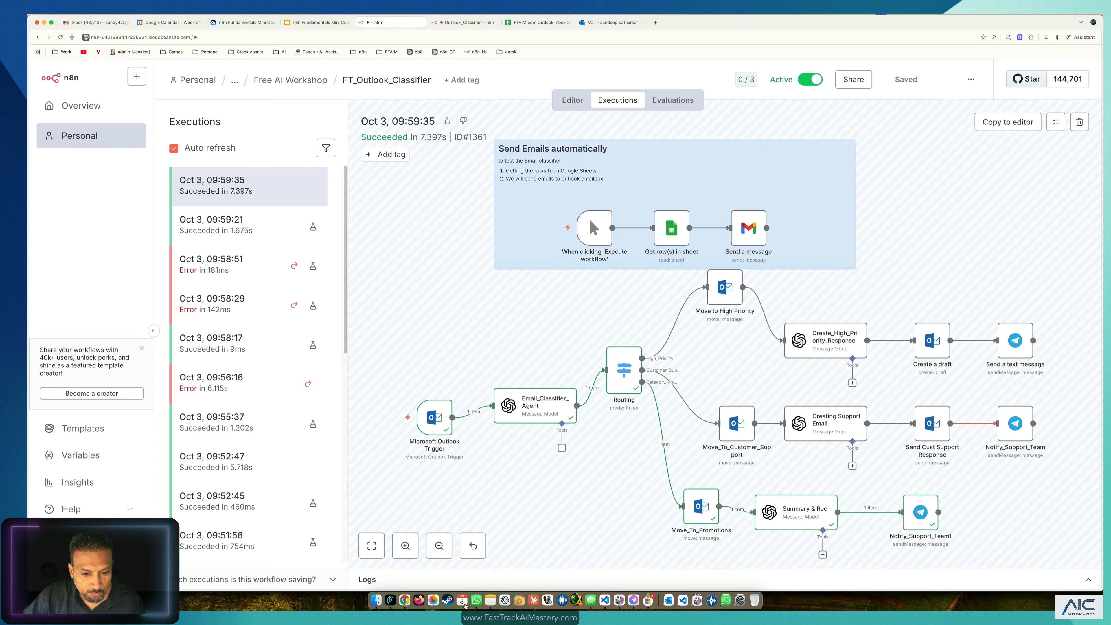
# Step: Confirm the run's summary notification arrived in Telegram, then return to n8n
pyautogui.click(633, 600)
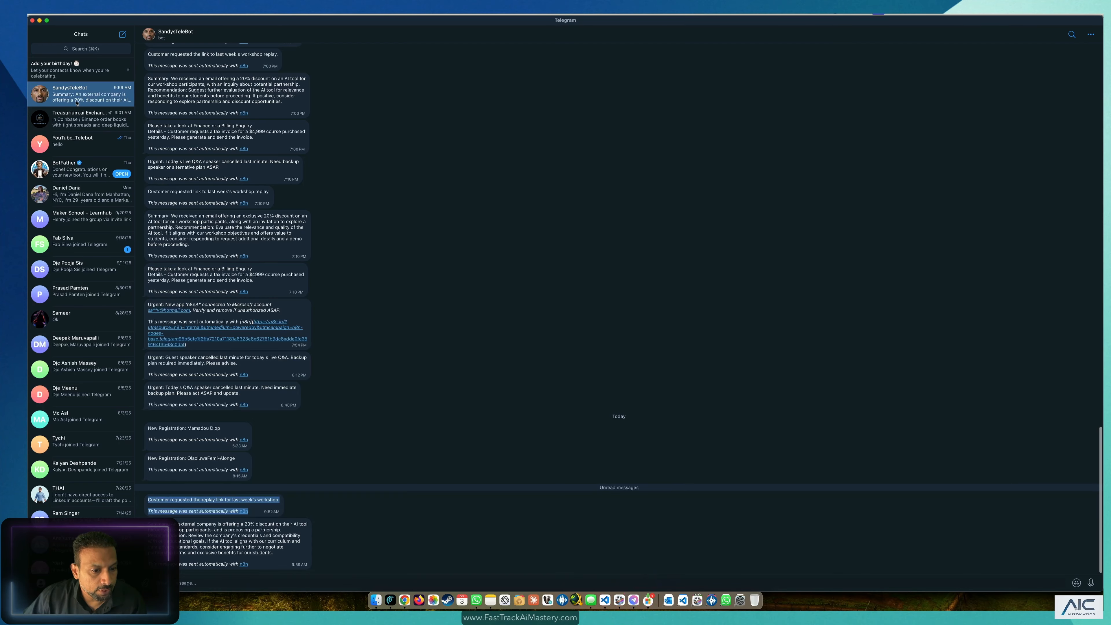
pyautogui.moveTo(148, 524); pyautogui.dragTo(282, 528)
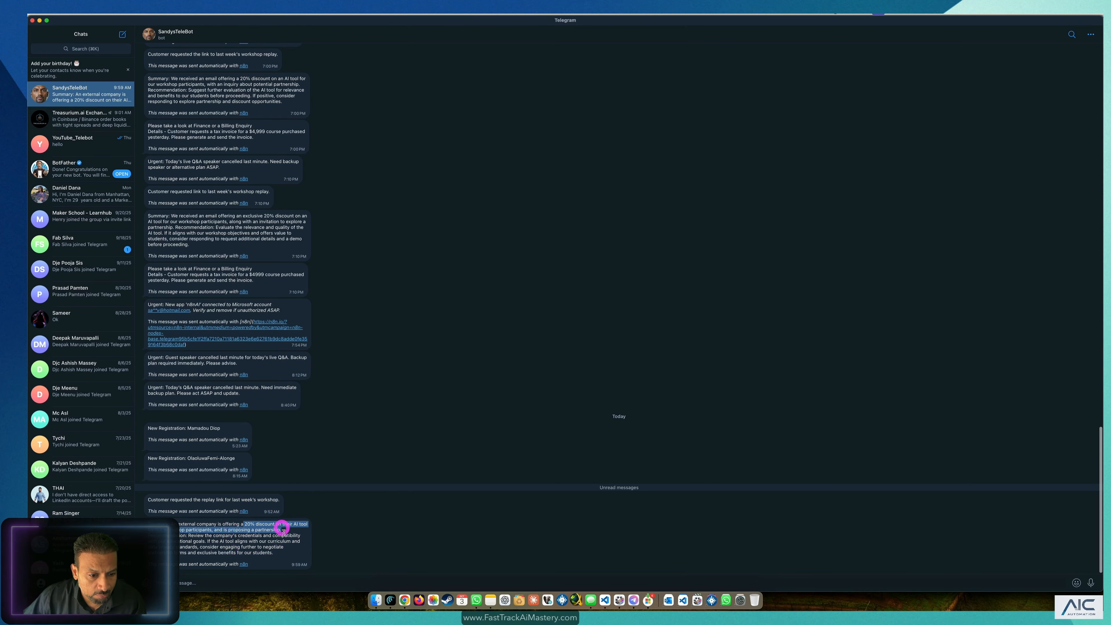
pyautogui.click(282, 528)
pyautogui.press('super+Tab')
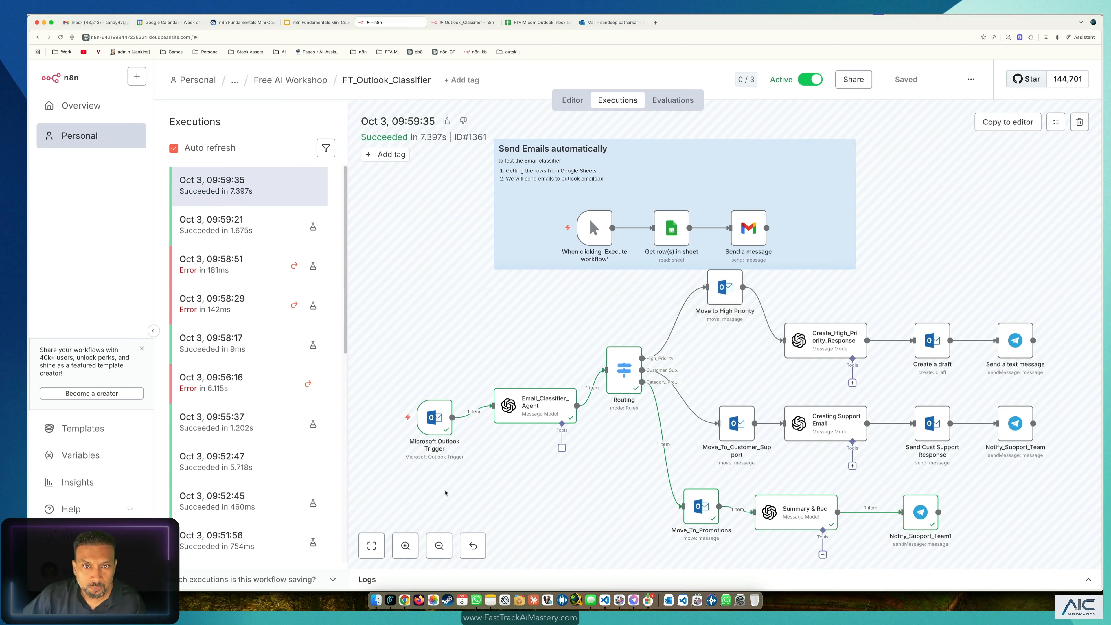
pyautogui.click(597, 22)
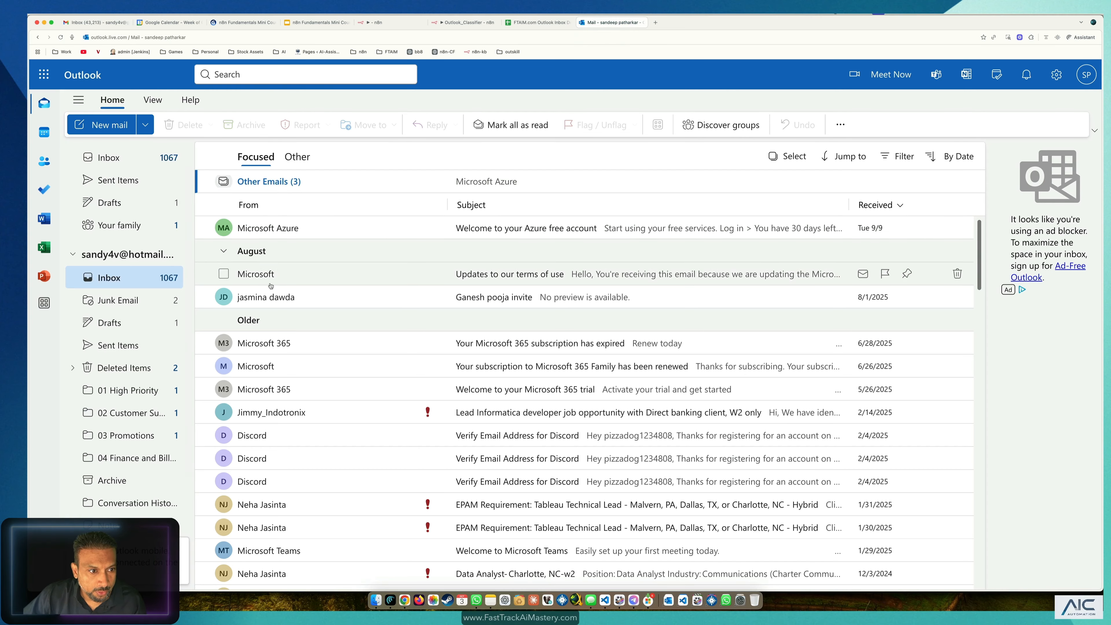
pyautogui.click(130, 430)
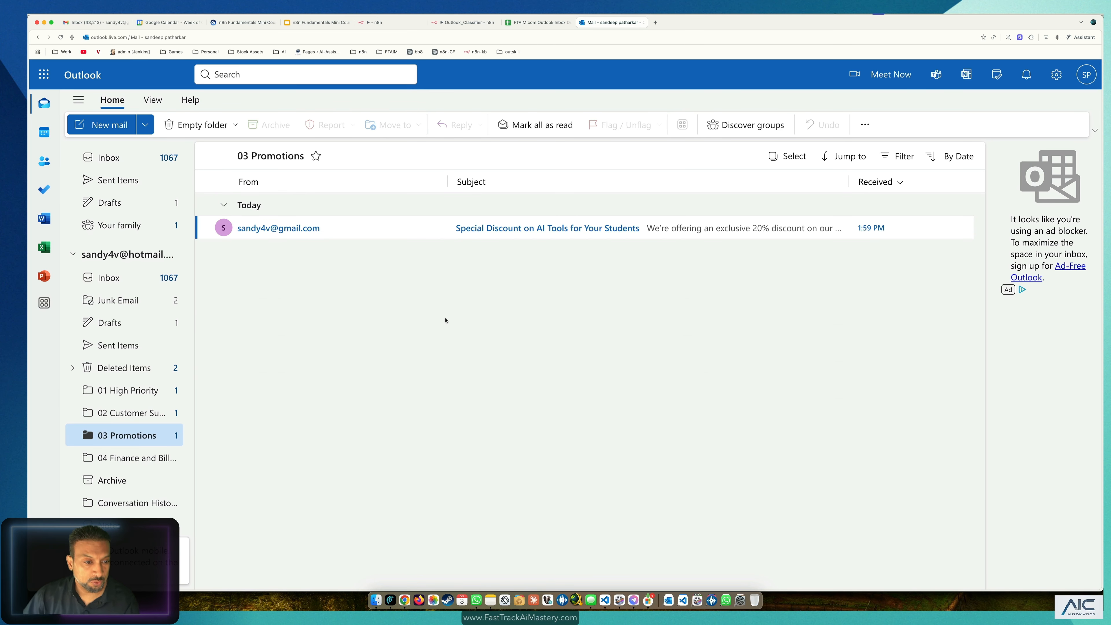
pyautogui.click(144, 390)
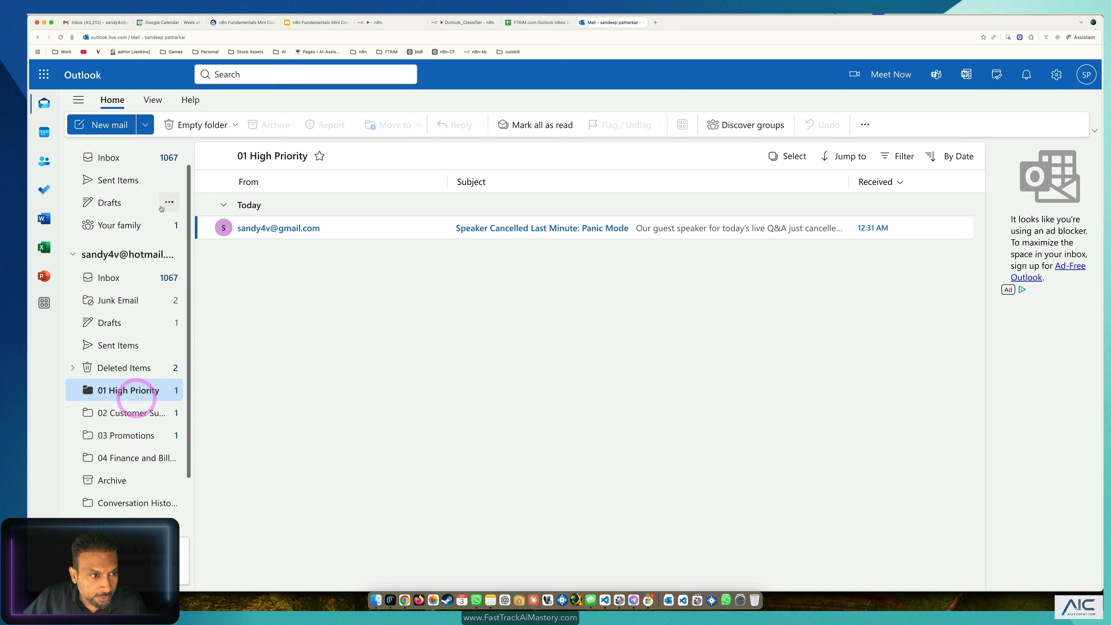
pyautogui.click(140, 207)
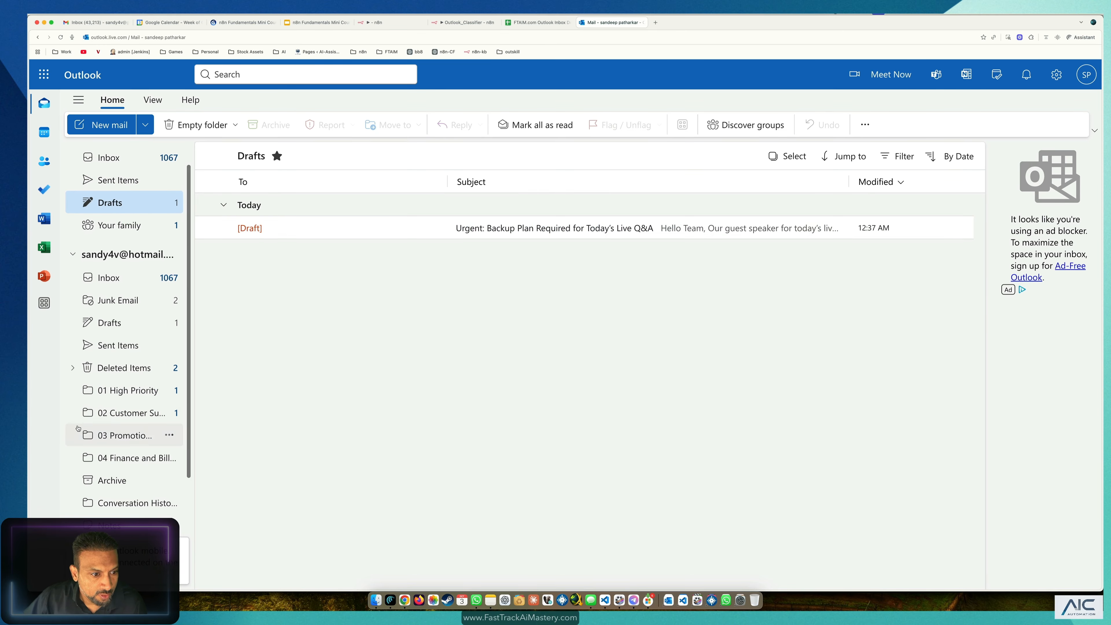
pyautogui.click(117, 412)
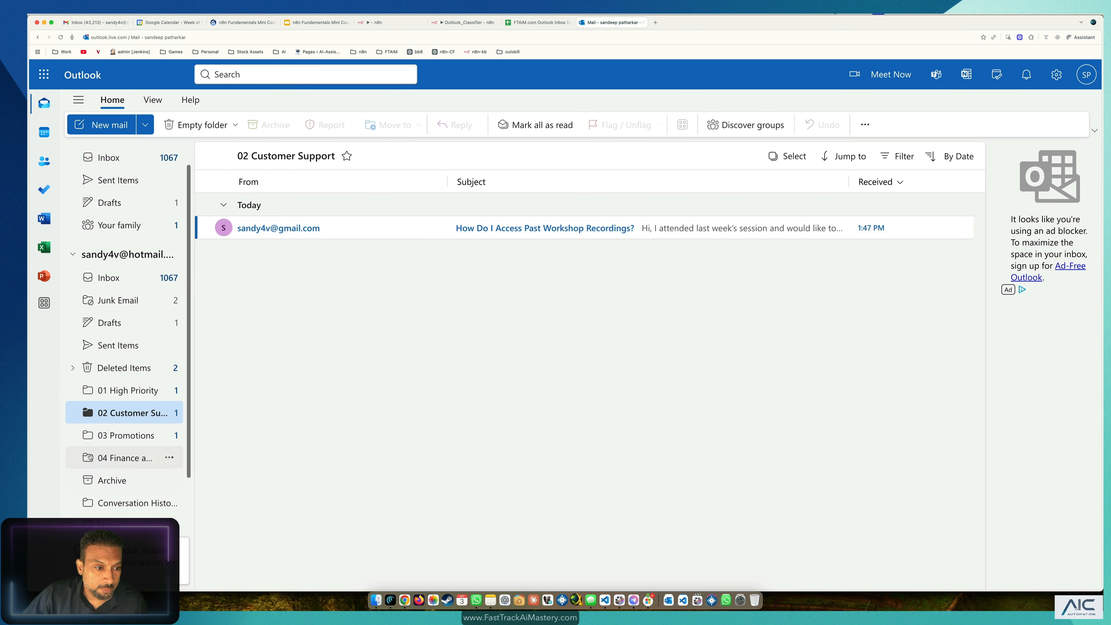
pyautogui.click(119, 436)
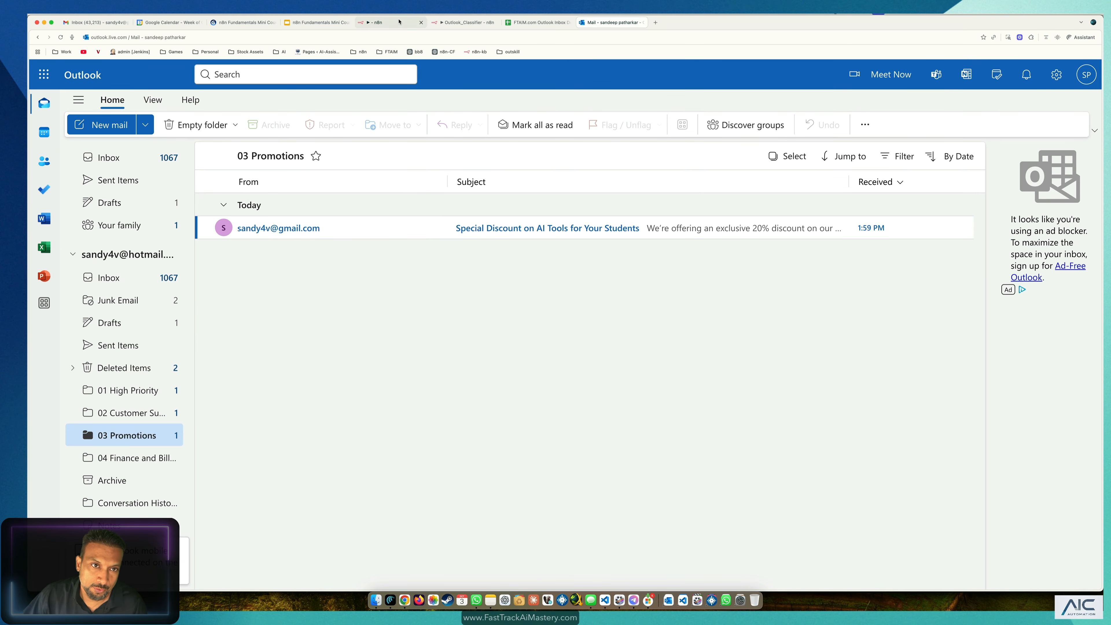
# Step: In the editor, move the three promotions-branch nodes up into line with the other branches
pyautogui.click(381, 23)
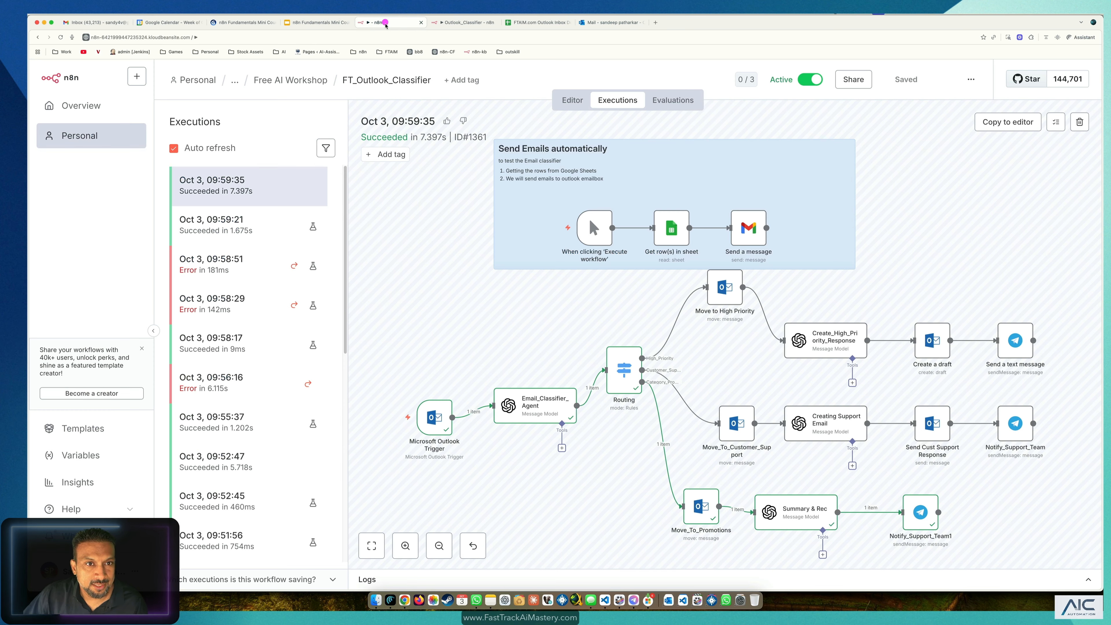
pyautogui.click(572, 99)
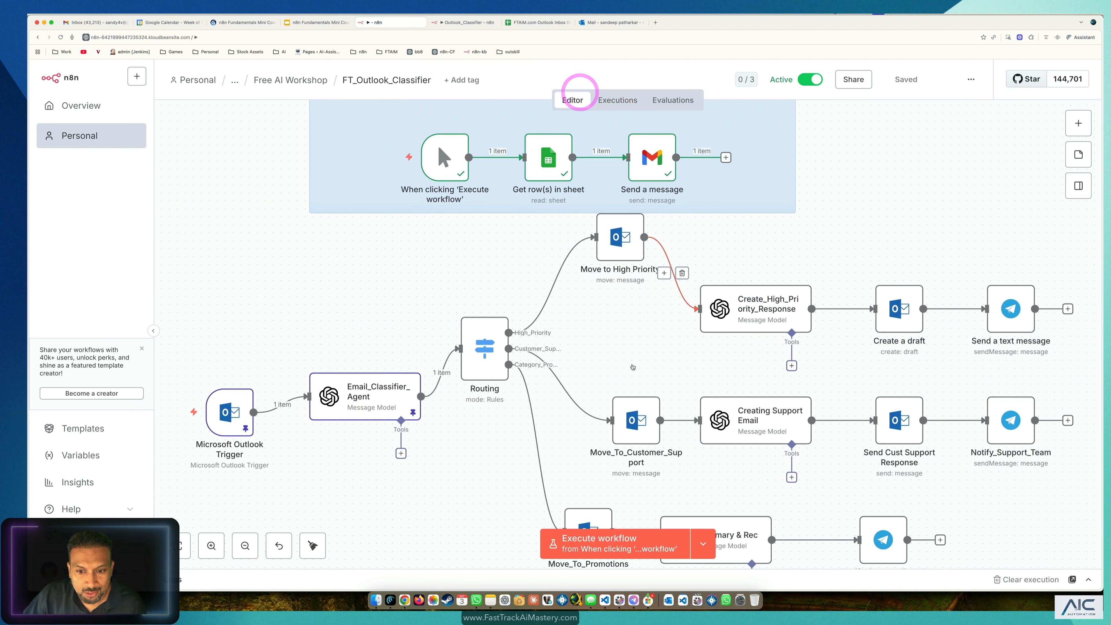
pyautogui.scroll(-3, 838, 445)
pyautogui.moveTo(1056, 324); pyautogui.dragTo(528, 450)
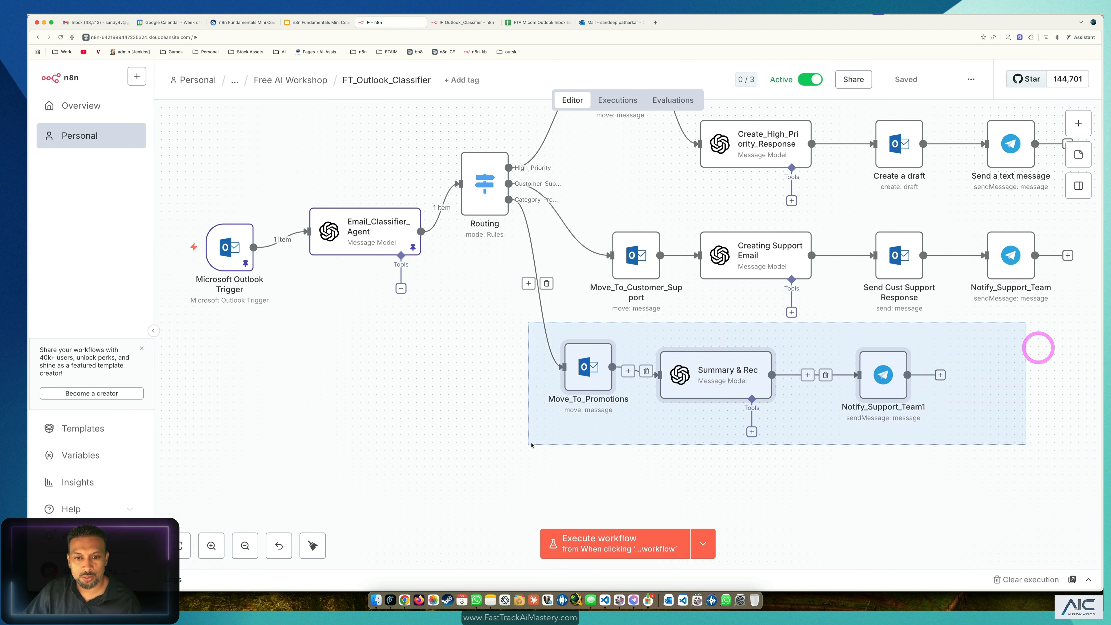
pyautogui.moveTo(598, 378); pyautogui.dragTo(654, 370)
pyautogui.click(653, 436)
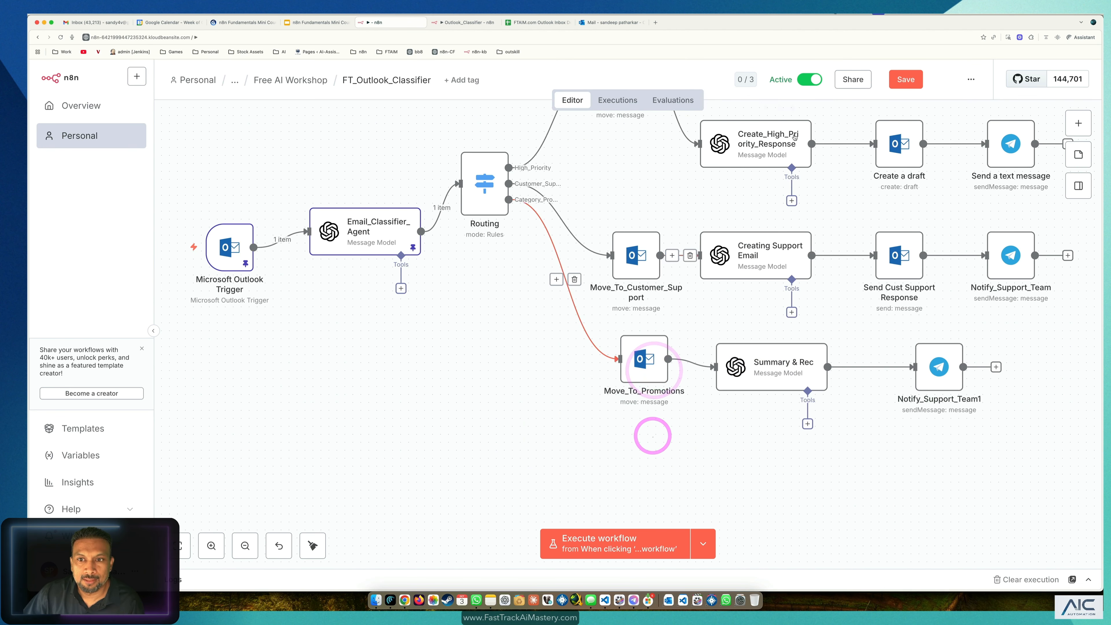
pyautogui.click(497, 227)
# Step: Open the Email_Classifier_Agent node's settings to view its prompt
pyautogui.scroll(-1, 387, 177)
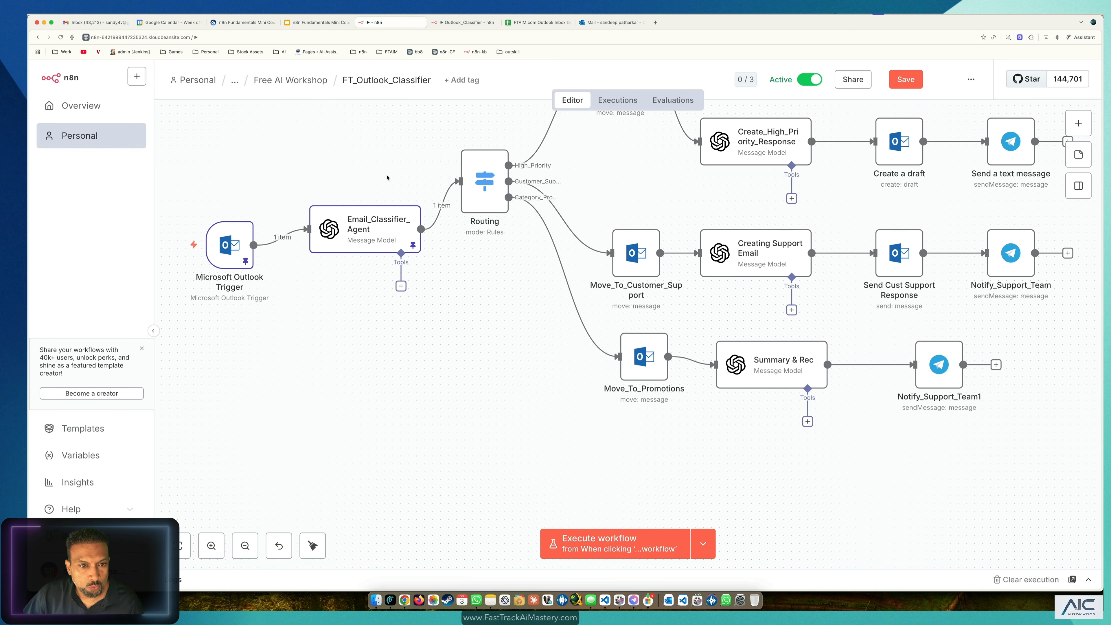
pyautogui.click(368, 229)
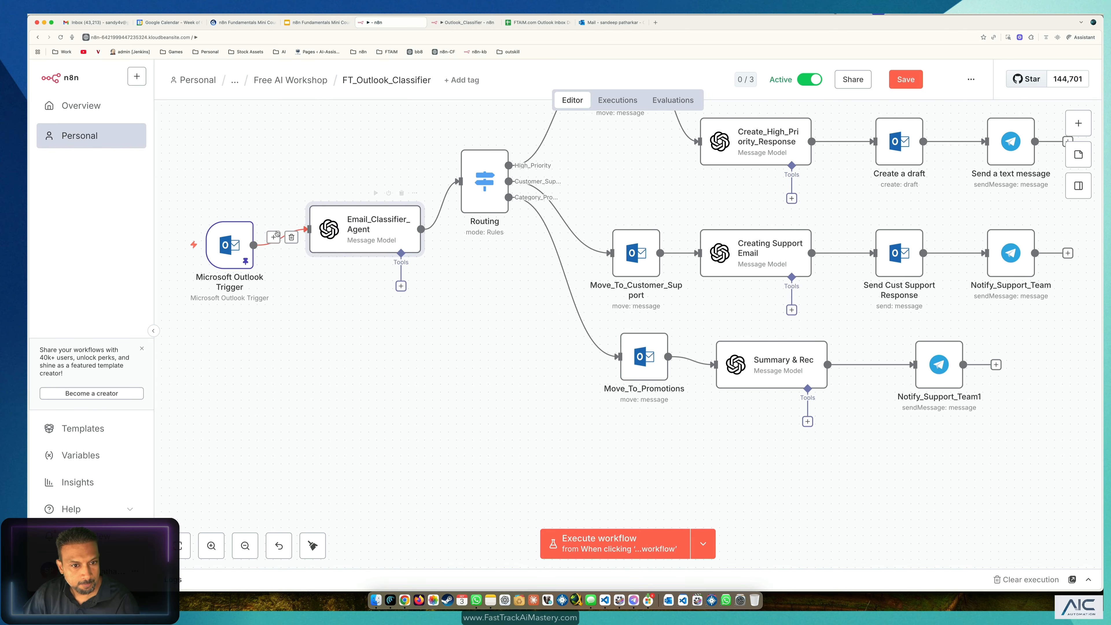
pyautogui.click(228, 245)
pyautogui.click(391, 318)
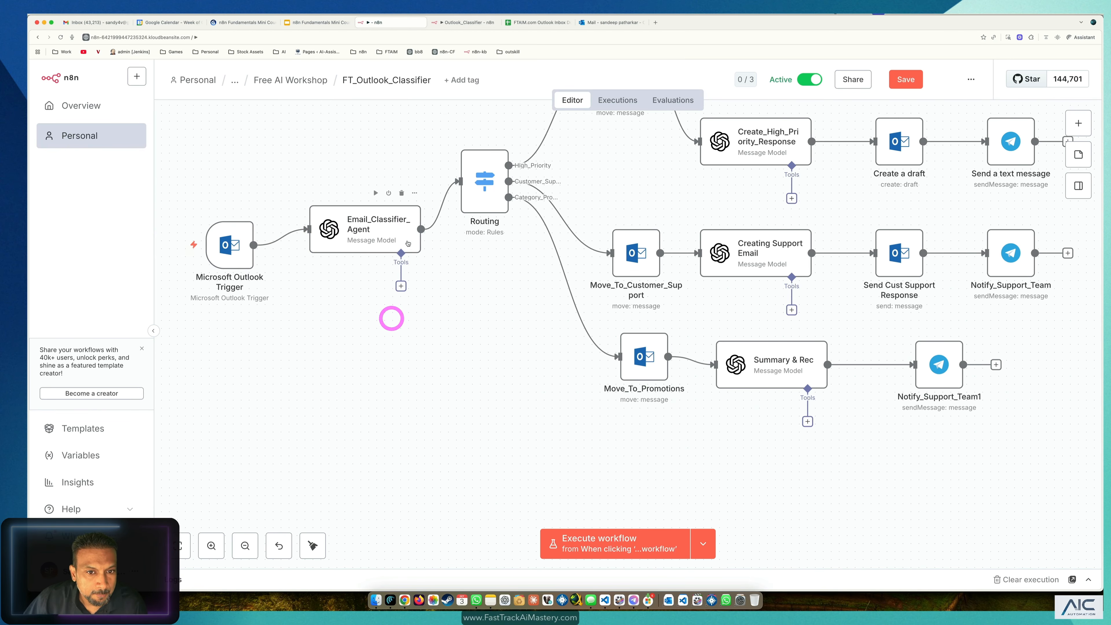
pyautogui.doubleClick(402, 229)
pyautogui.scroll(-10, 659, 397)
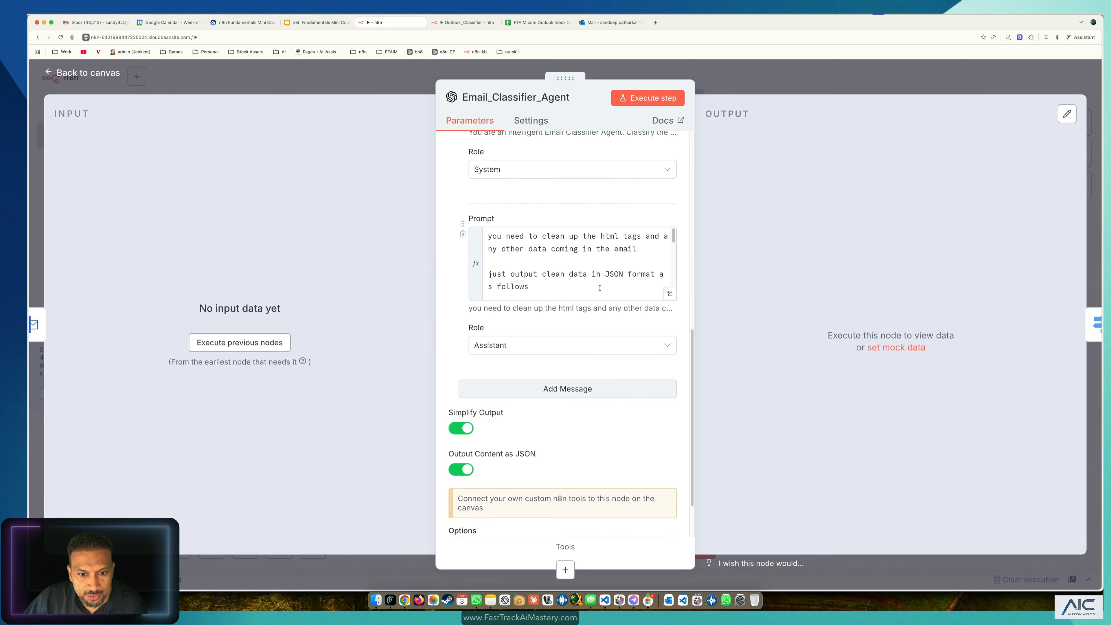
# Step: Expand the classifier's system prompt and review its Finance/Billing category
pyautogui.scroll(3, 663, 382)
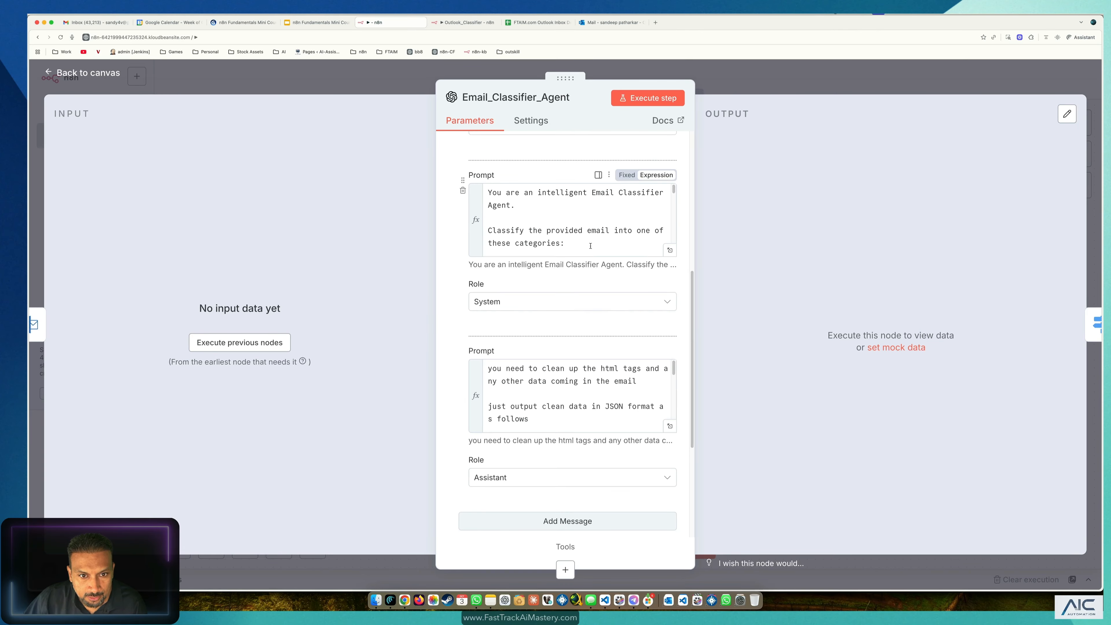
pyautogui.click(670, 252)
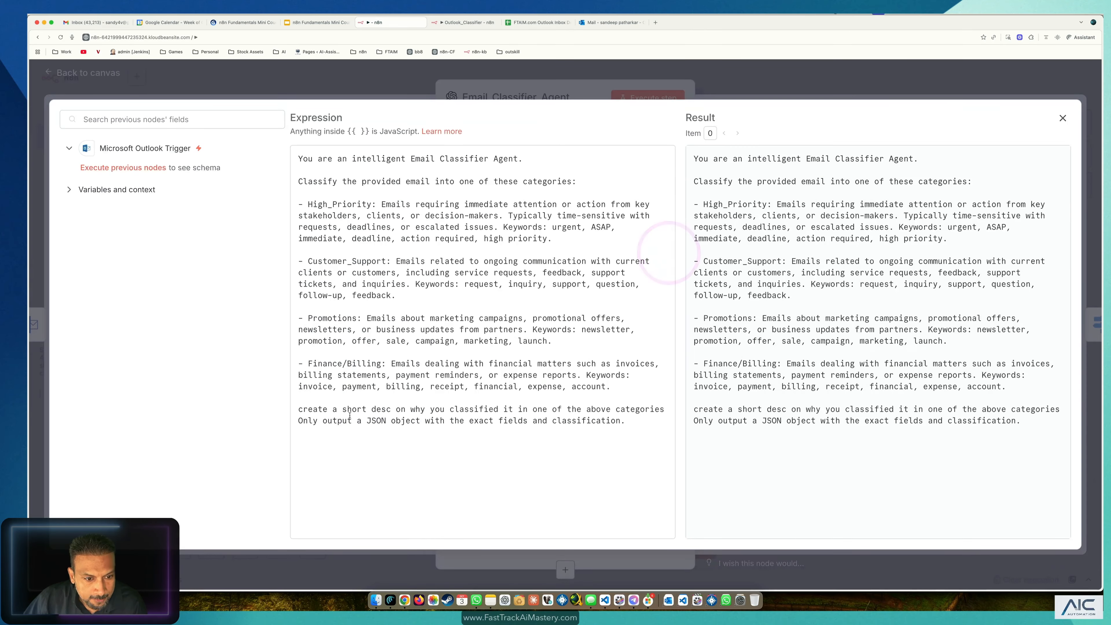
pyautogui.moveTo(382, 364); pyautogui.dragTo(310, 363)
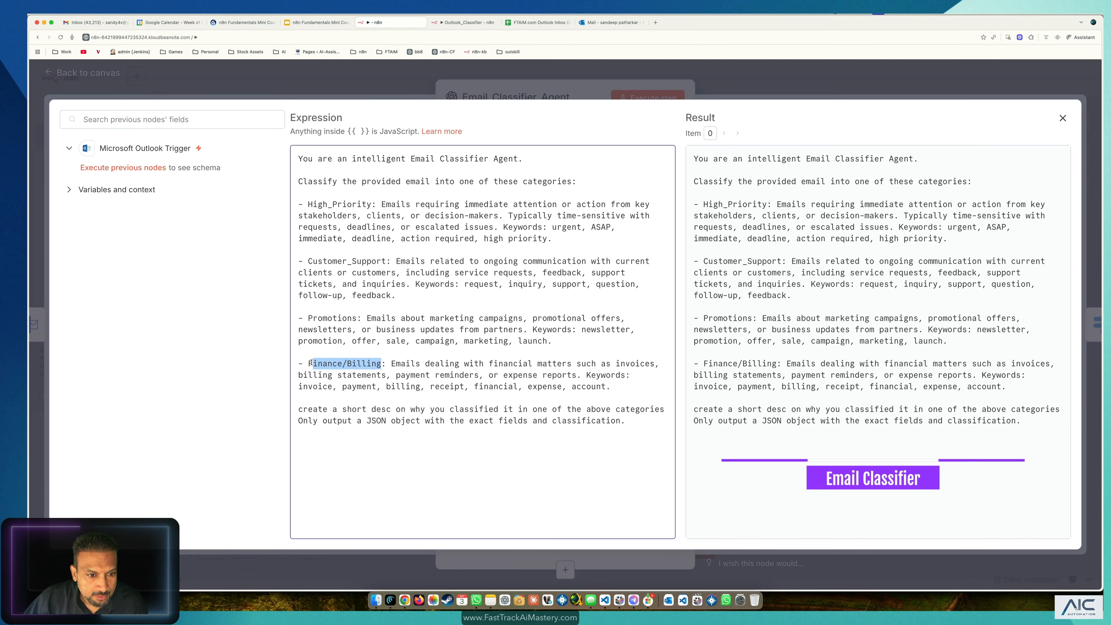
pyautogui.click(279, 81)
# Step: Glance at the Outlook mailbox, then bring up the Outlook_Classifier workflow
pyautogui.click(600, 22)
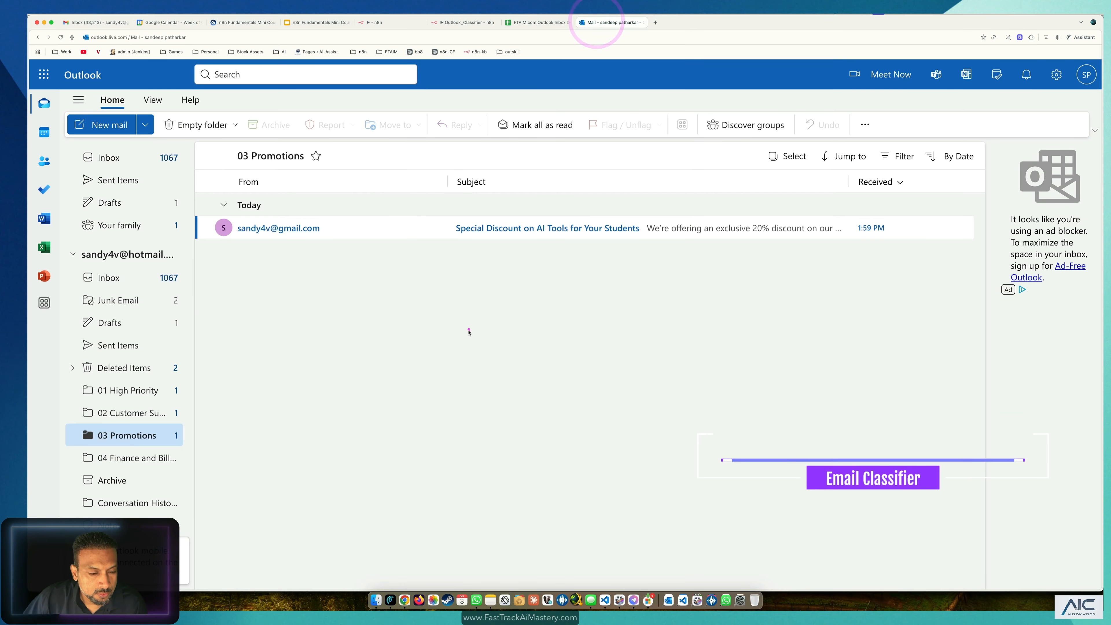
pyautogui.click(468, 329)
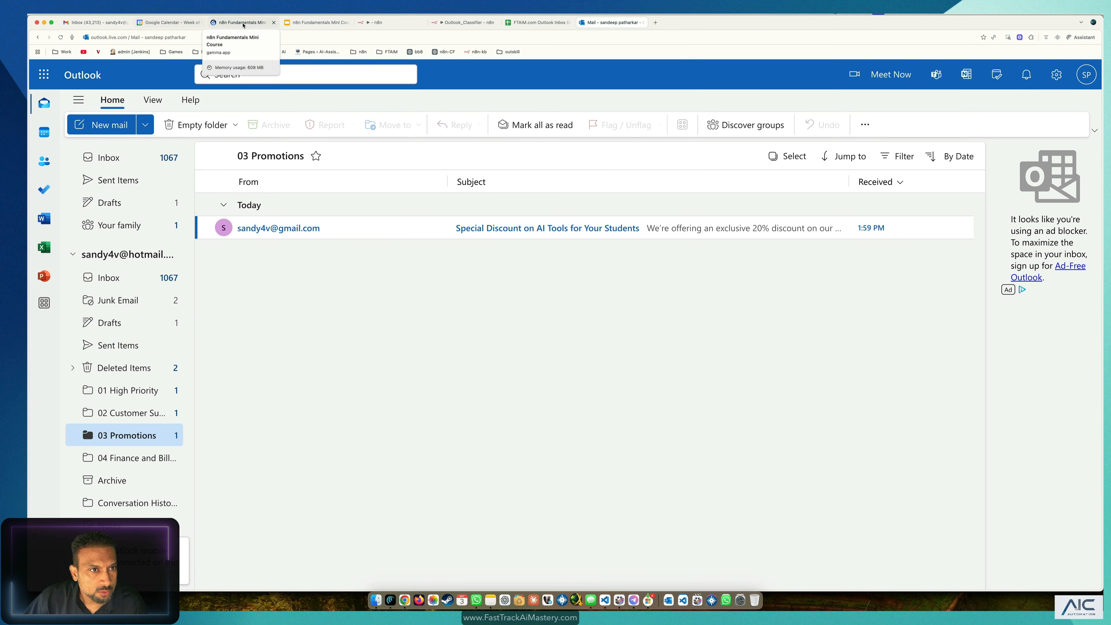
pyautogui.click(457, 25)
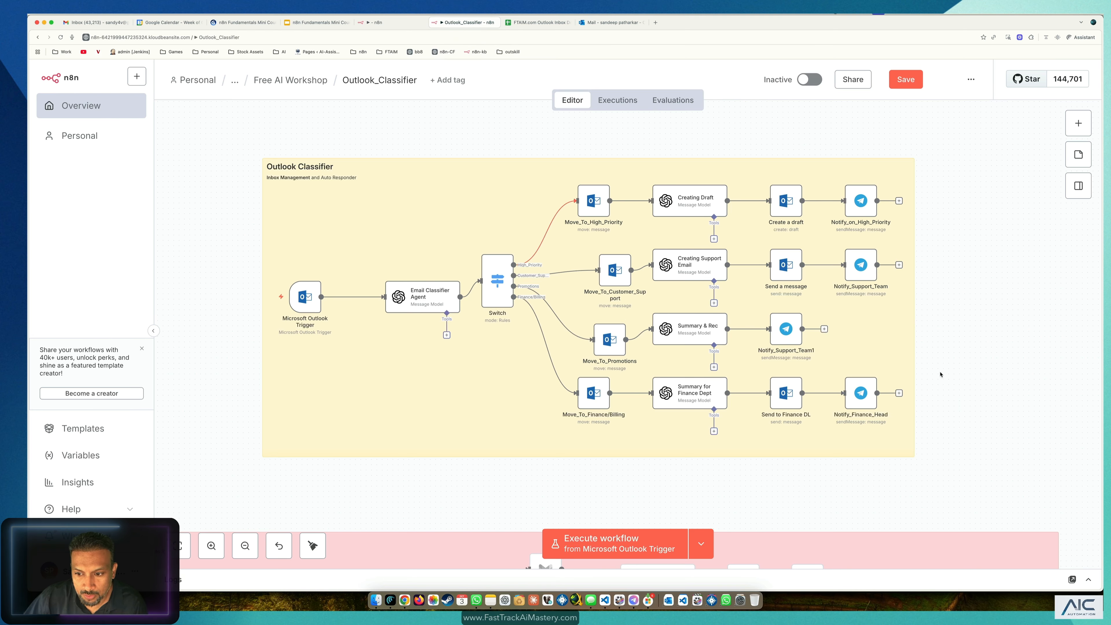
pyautogui.moveTo(957, 366); pyautogui.dragTo(536, 442)
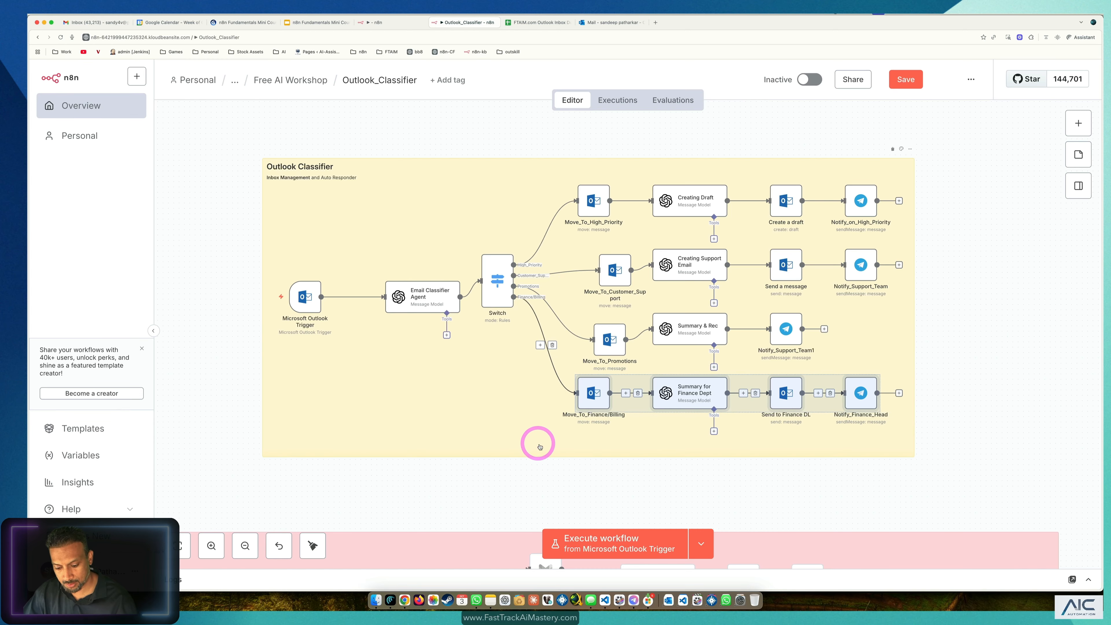
pyautogui.press('super+c')
pyautogui.click(393, 25)
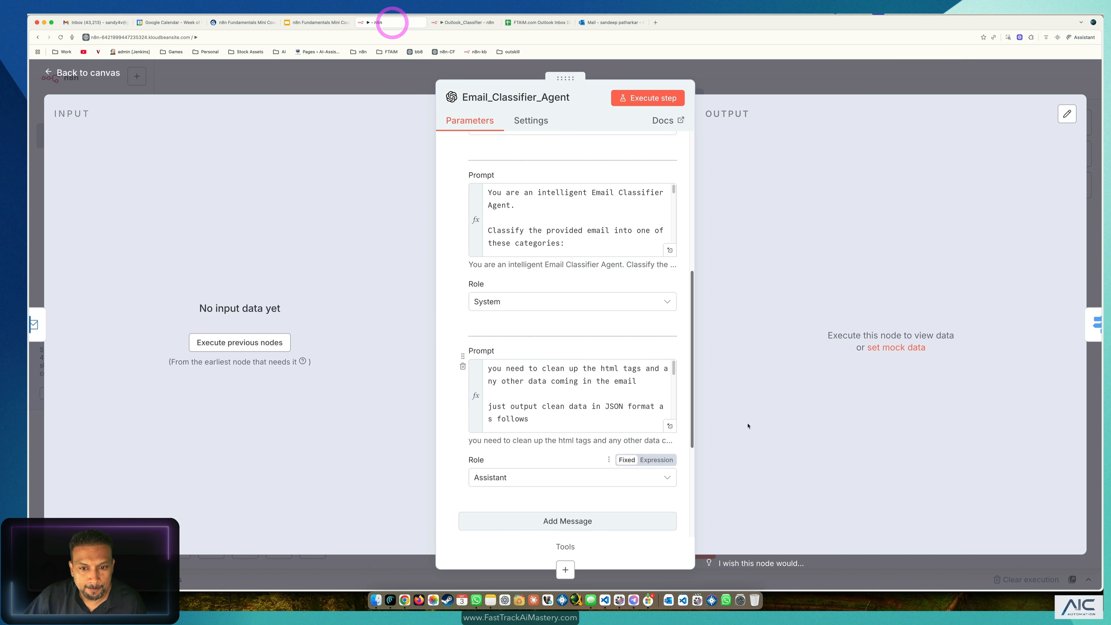
pyautogui.click(616, 70)
pyautogui.scroll(-5, 626, 393)
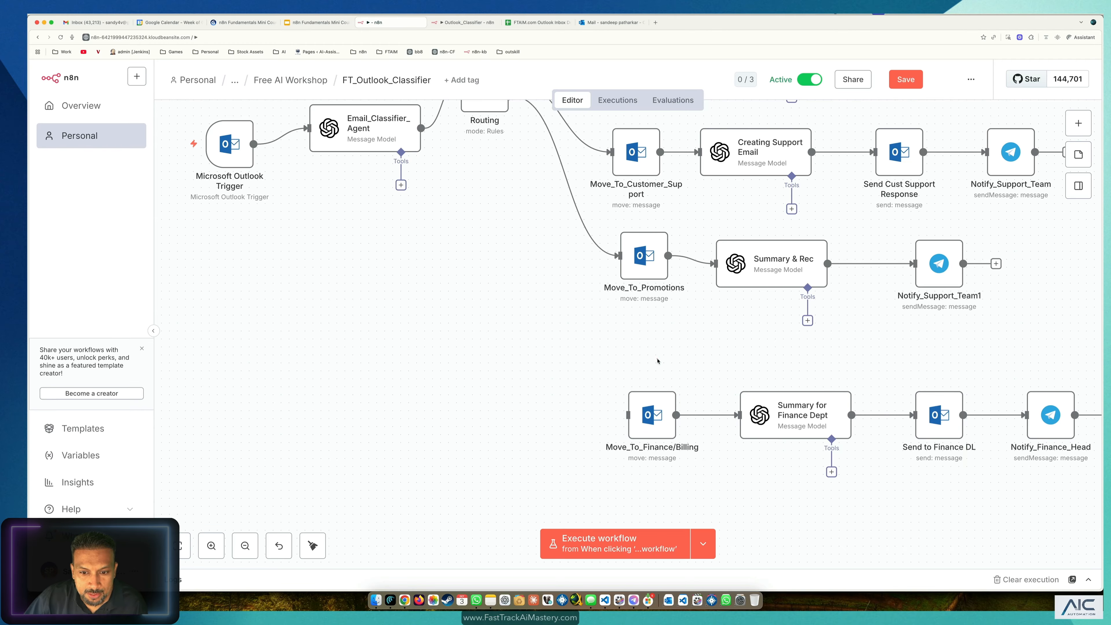
pyautogui.scroll(1, 659, 365)
pyautogui.scroll(1, 660, 365)
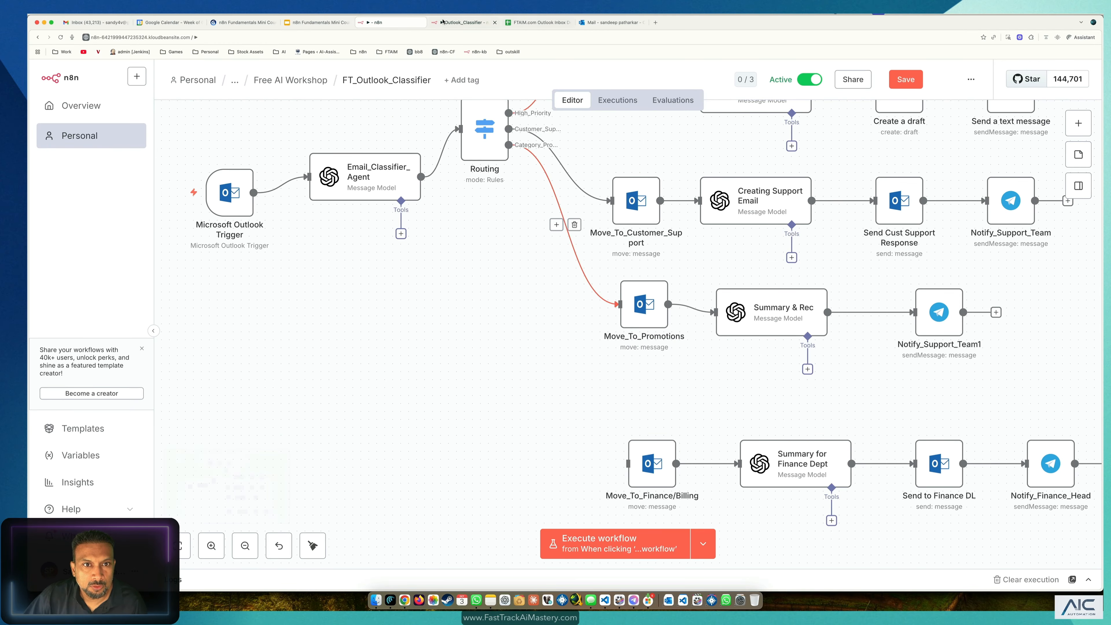
pyautogui.click(464, 22)
pyautogui.doubleClick(496, 294)
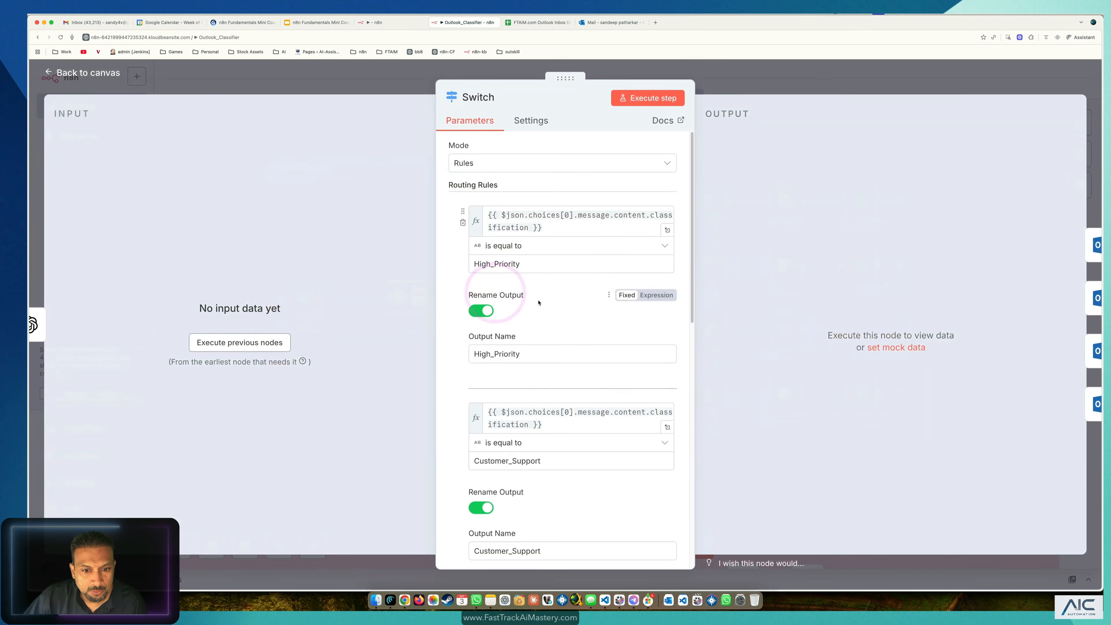
pyautogui.scroll(-10, 567, 447)
pyautogui.moveTo(532, 389); pyautogui.dragTo(447, 380)
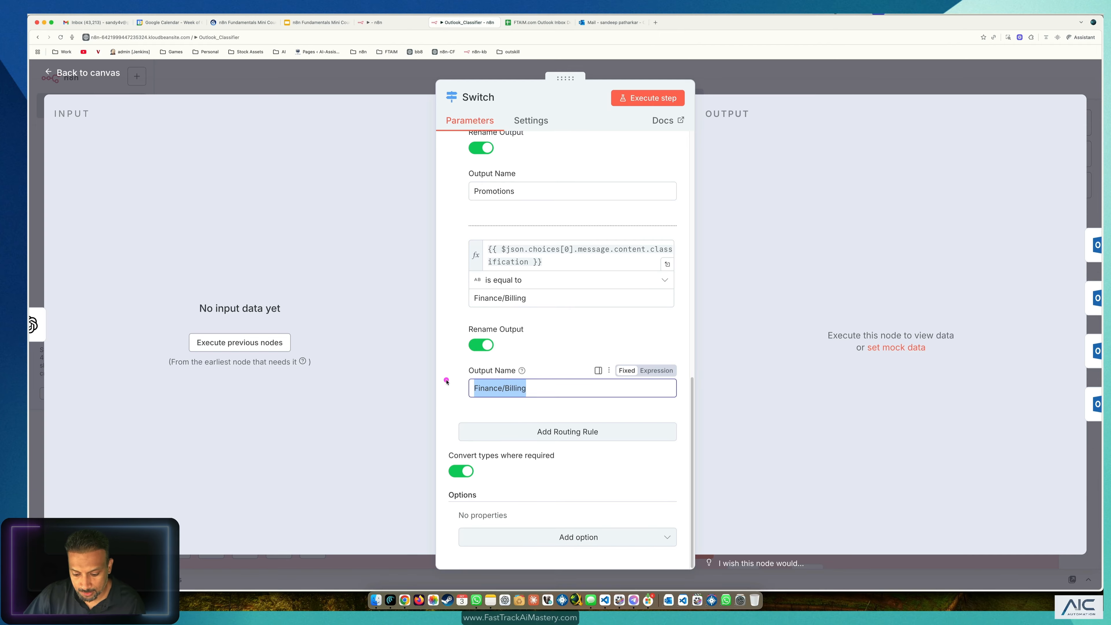
pyautogui.click(350, 62)
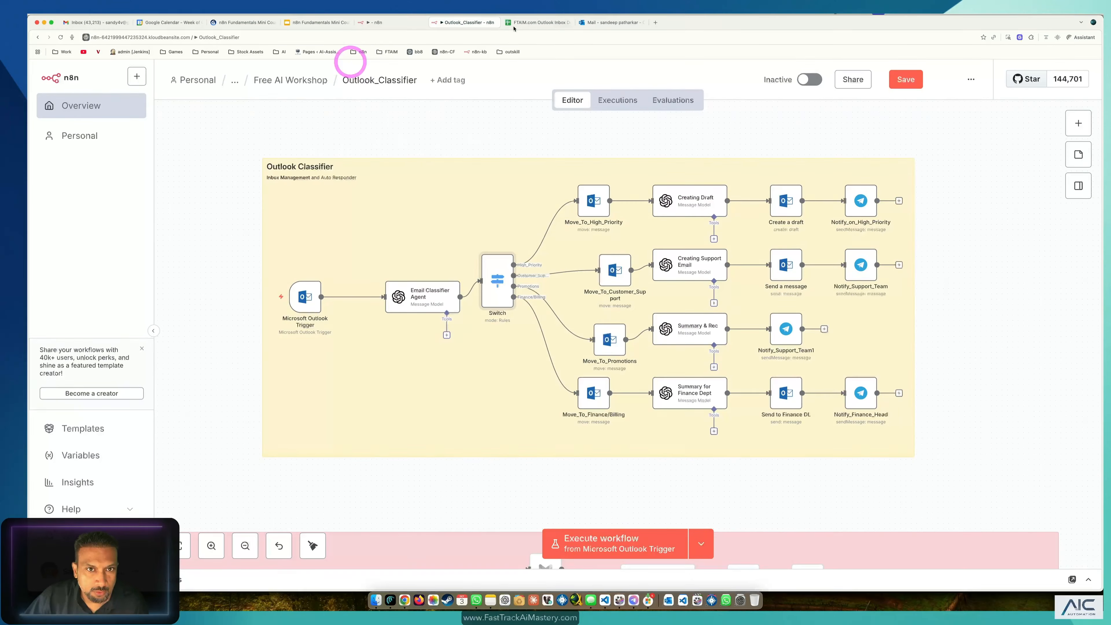
pyautogui.click(367, 21)
pyautogui.doubleClick(362, 175)
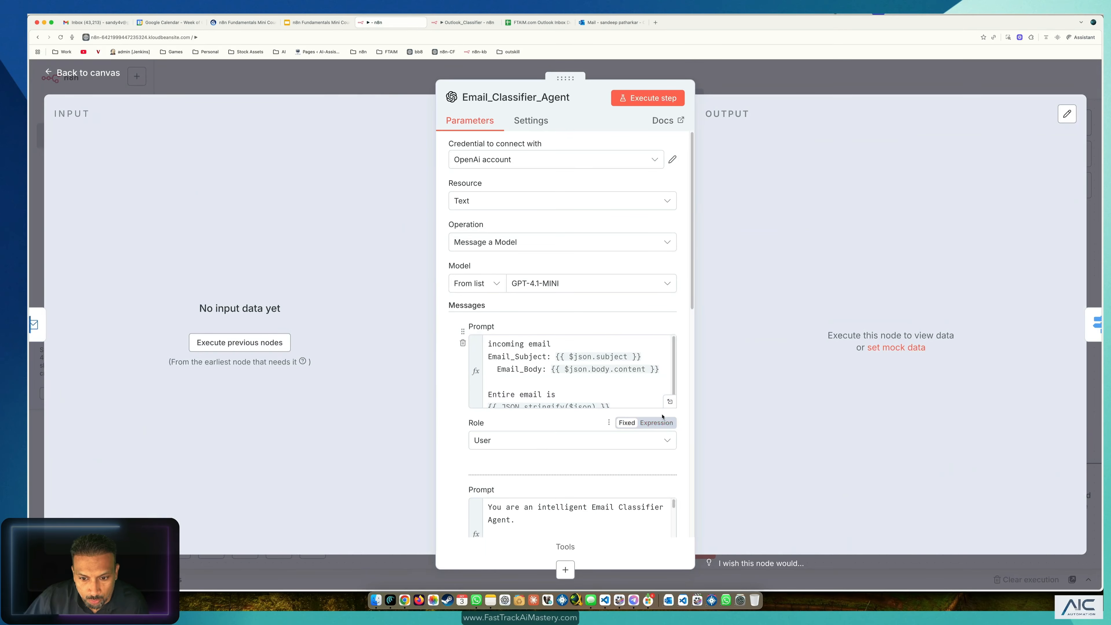
pyautogui.scroll(-3, 664, 482)
pyautogui.click(670, 479)
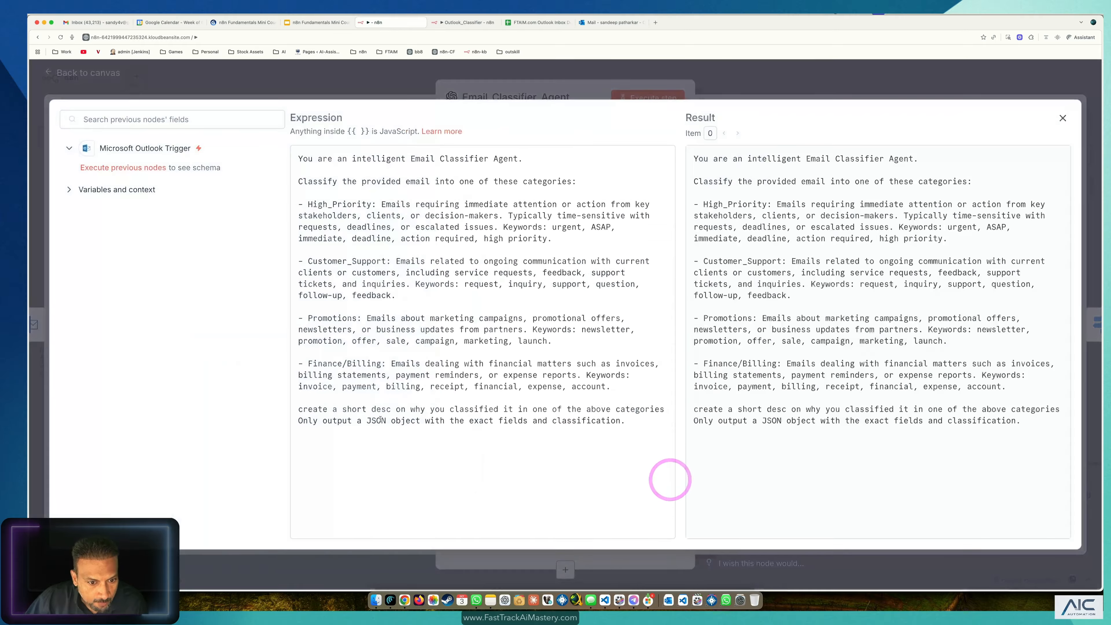
pyautogui.moveTo(382, 363); pyautogui.dragTo(323, 361)
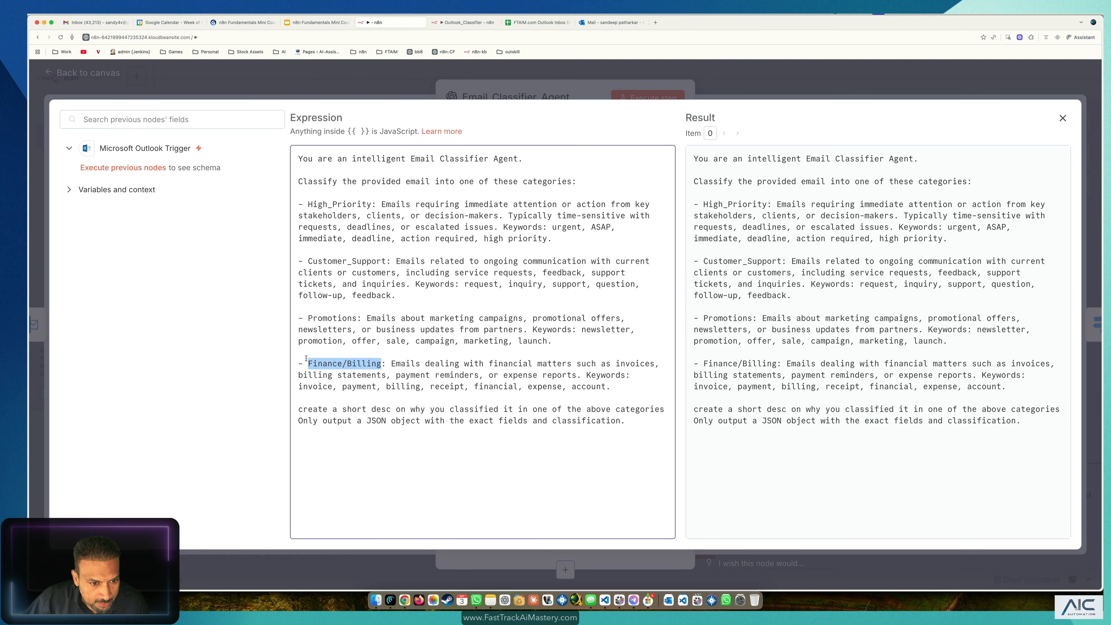
pyautogui.click(261, 78)
pyautogui.click(261, 74)
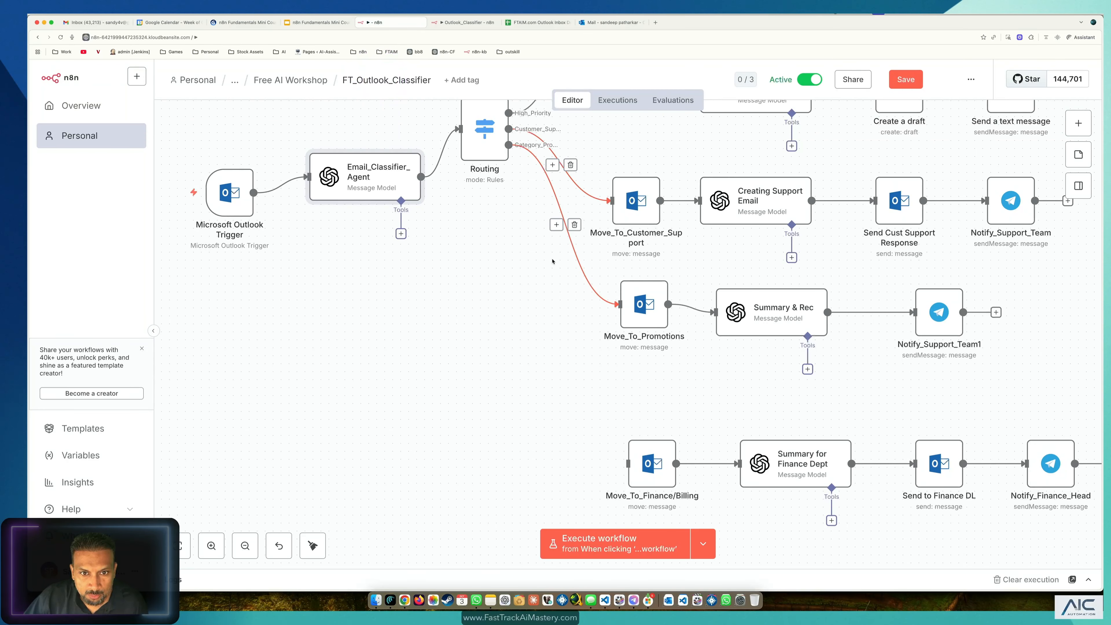
# Step: Add a fourth routing rule and wire Routing's output 3 to Move_To_Finance/Billing
pyautogui.moveTo(485, 131); pyautogui.dragTo(468, 279)
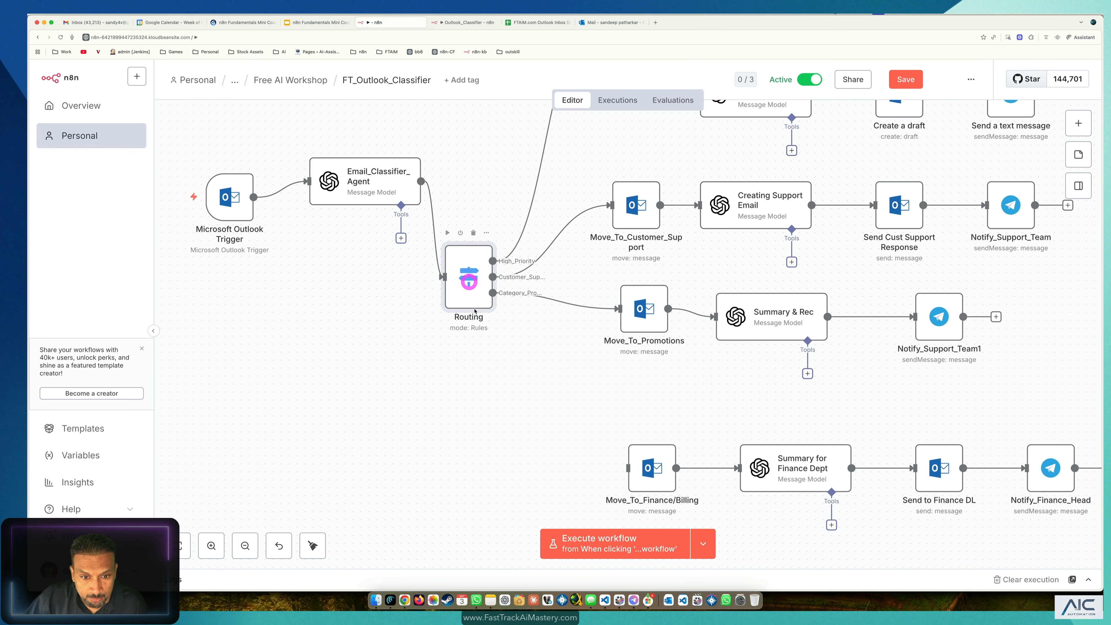
pyautogui.doubleClick(466, 272)
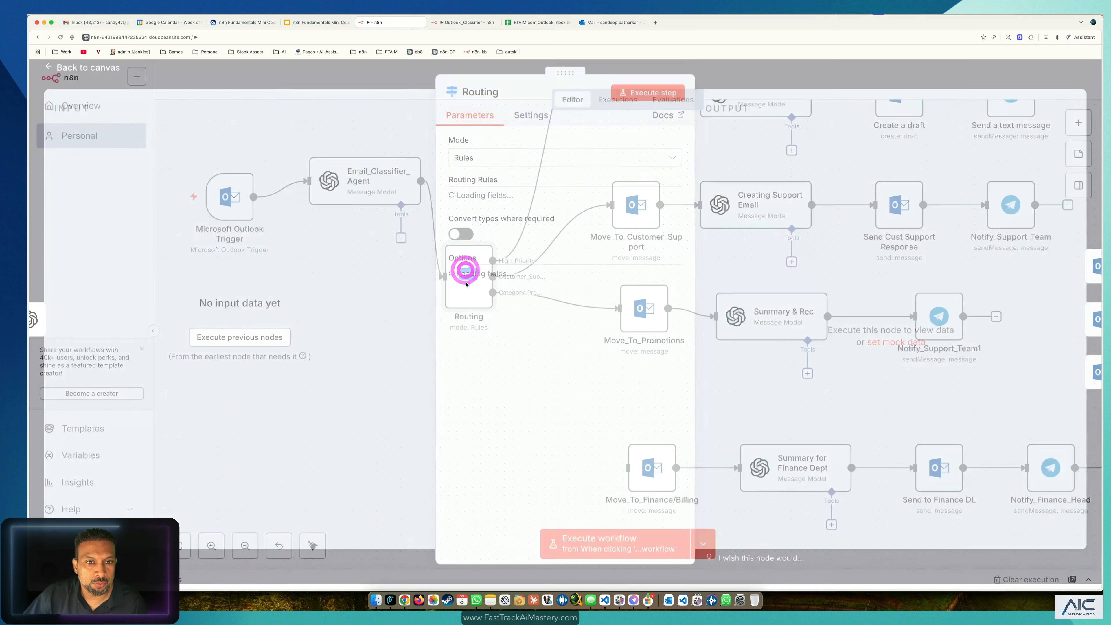
pyautogui.scroll(-10, 538, 405)
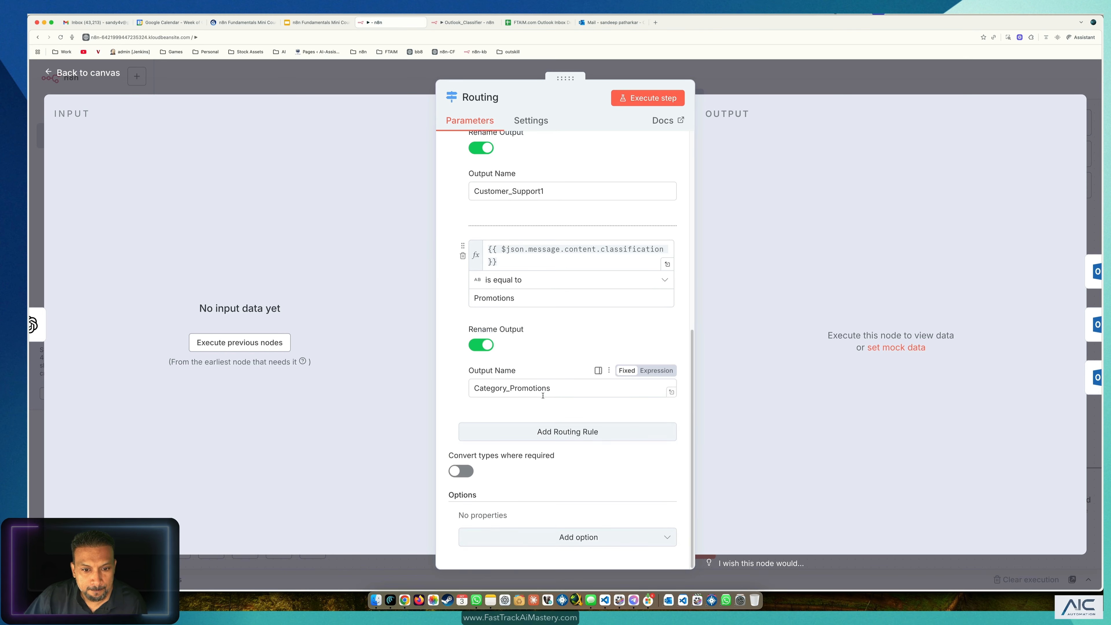
pyautogui.click(549, 436)
pyautogui.click(525, 443)
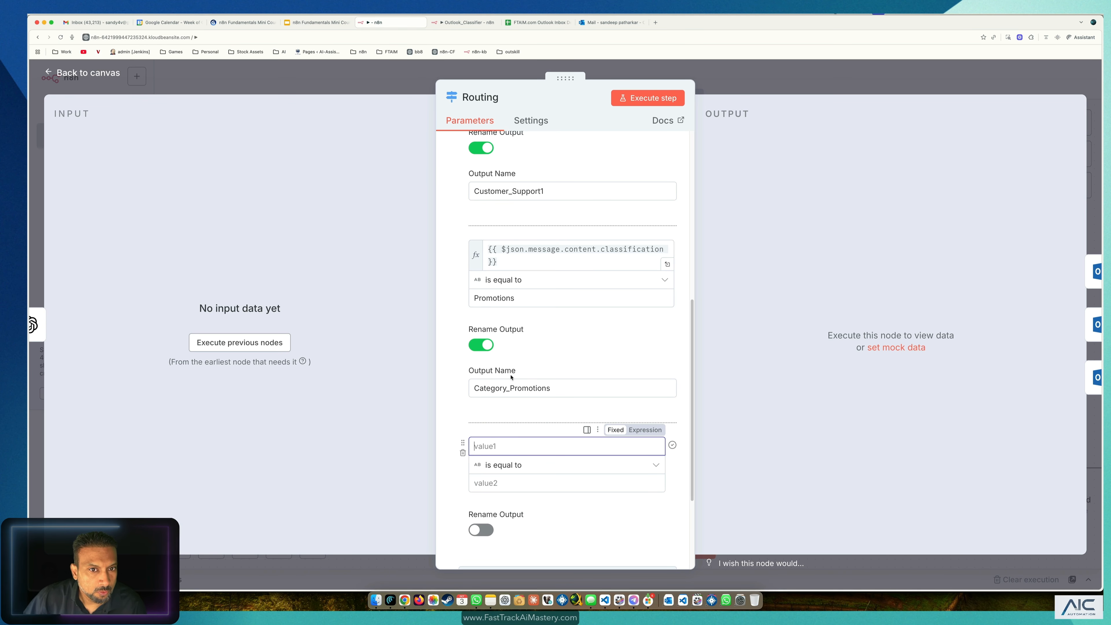
pyautogui.click(88, 76)
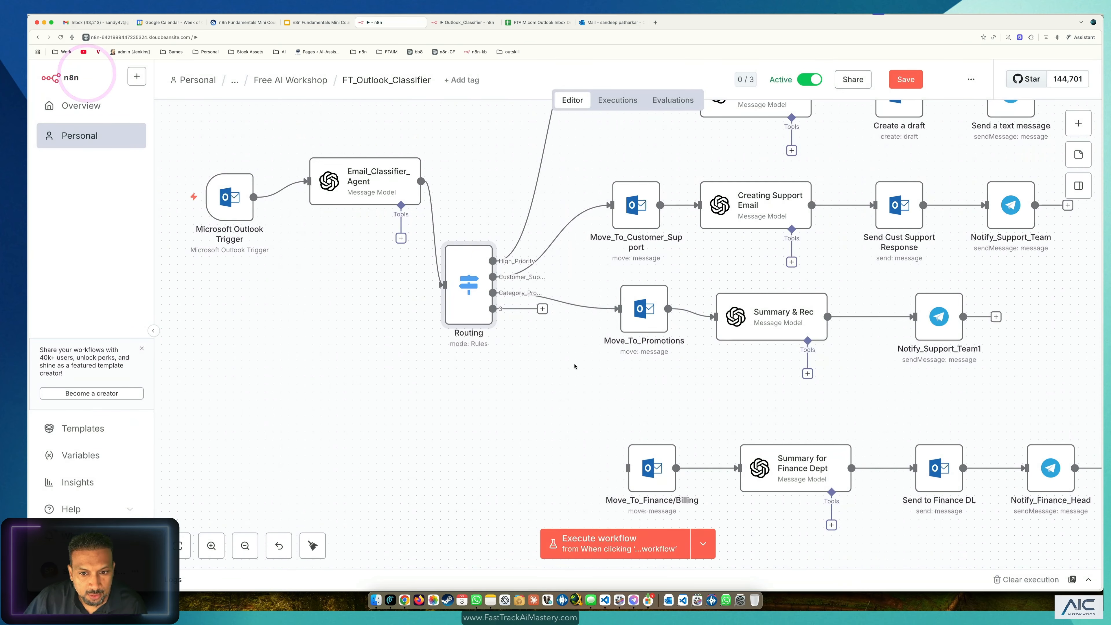
pyautogui.moveTo(542, 309); pyautogui.dragTo(637, 428)
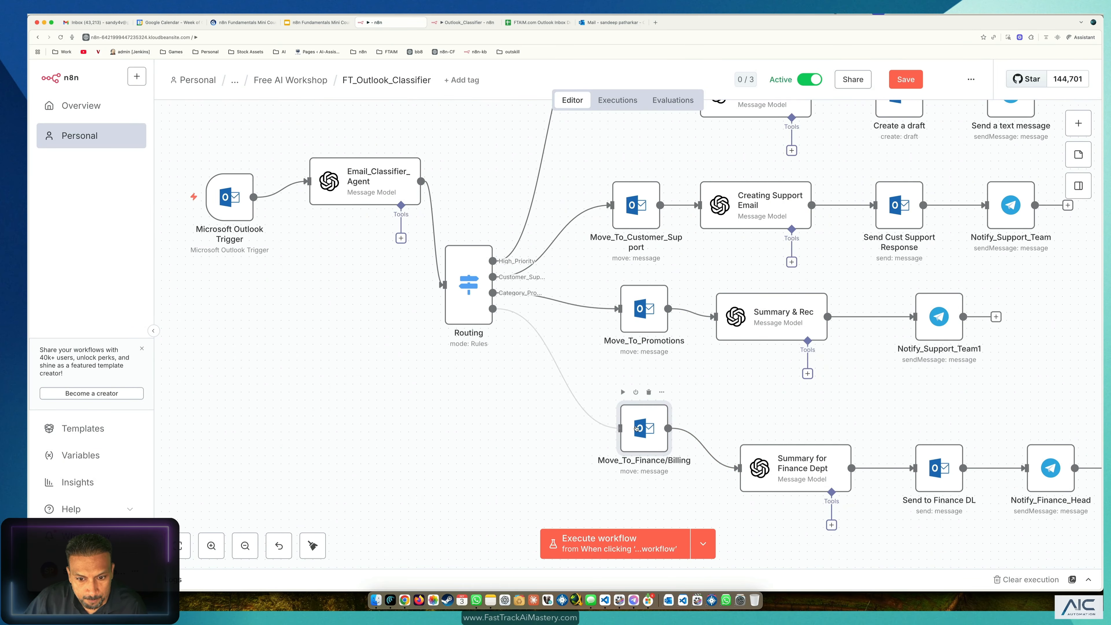
# Step: Save the workflow and select the first Finance/Billing row in the Outlook Inbox Demo sheet
pyautogui.press('super+s')
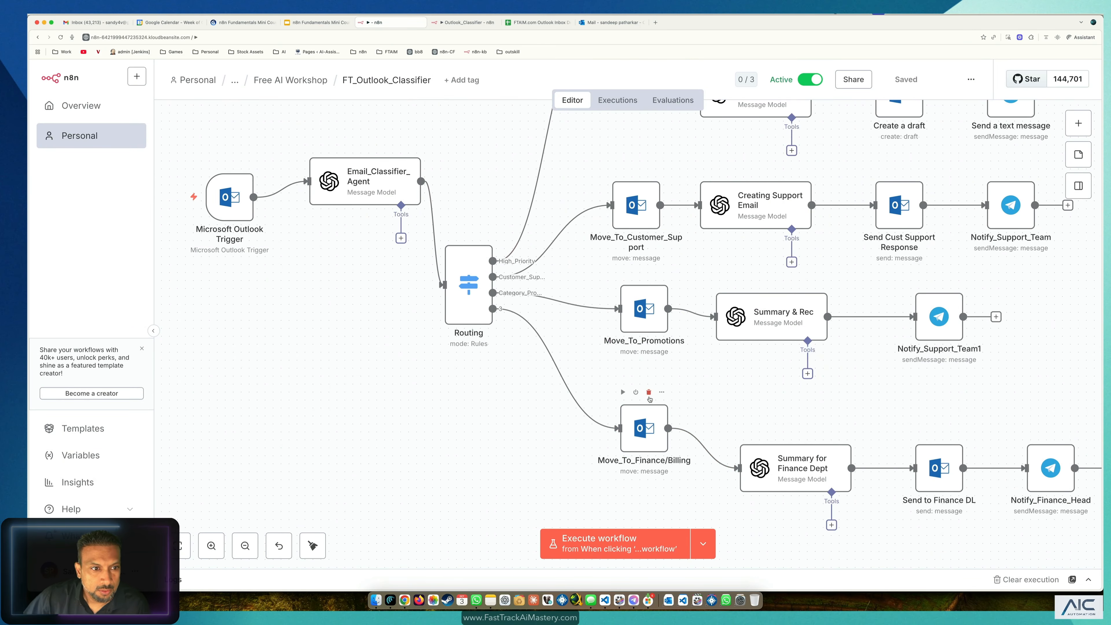
pyautogui.click(540, 22)
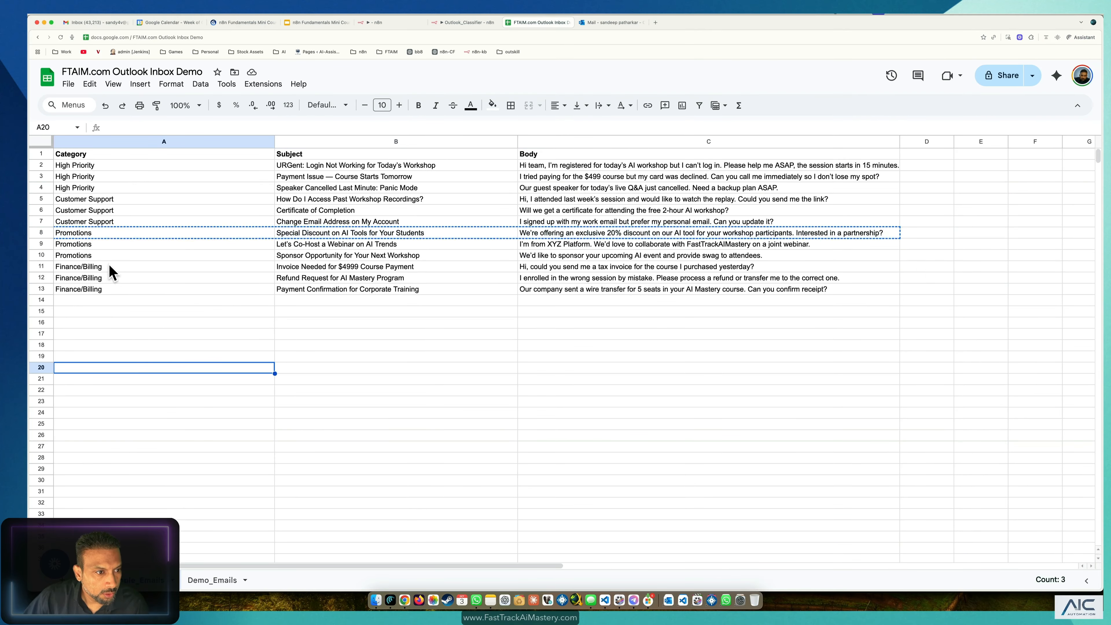
pyautogui.moveTo(112, 266); pyautogui.dragTo(604, 265)
# Step: Paste the Finance/Billing invoice email row into Demo_Emails cell A2, replacing the Promotions row
pyautogui.press('super+c')
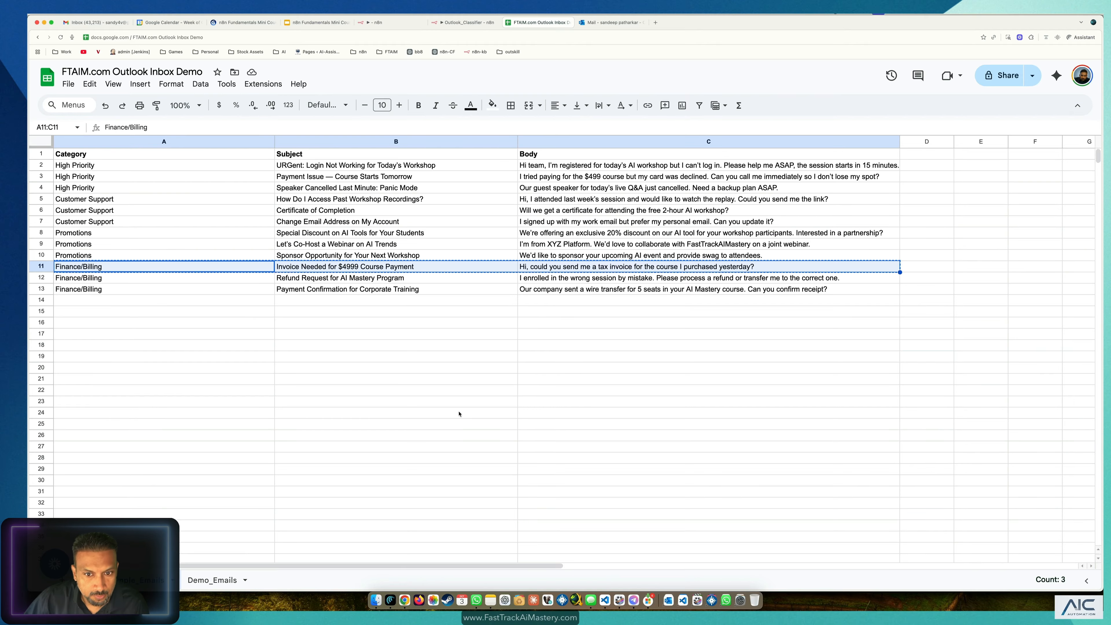
pyautogui.click(206, 580)
pyautogui.click(149, 177)
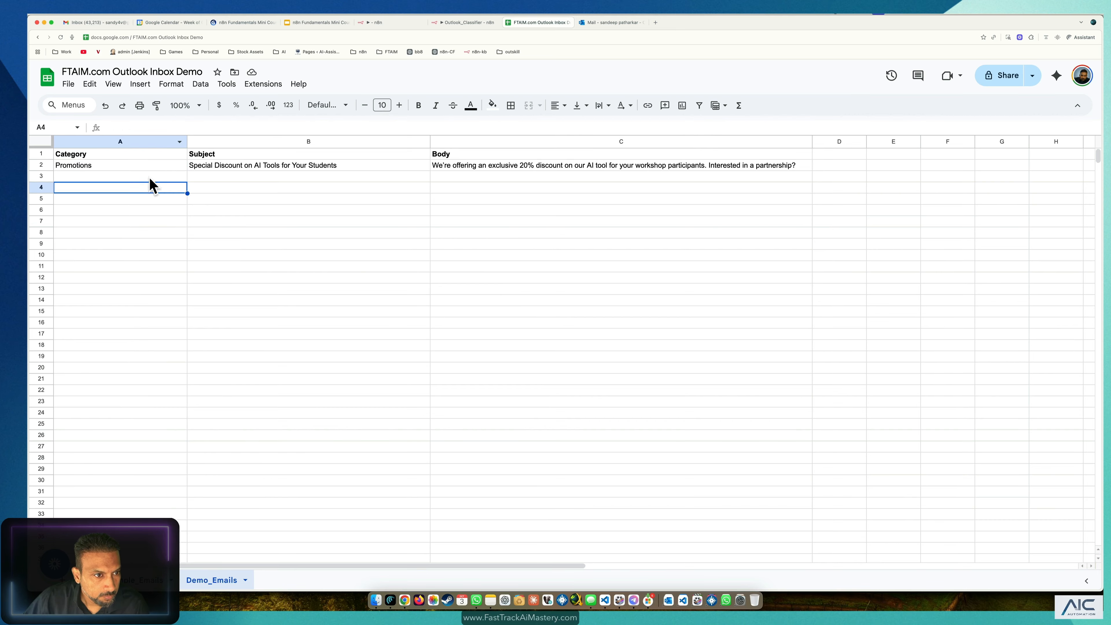
pyautogui.click(149, 166)
pyautogui.press('super+v')
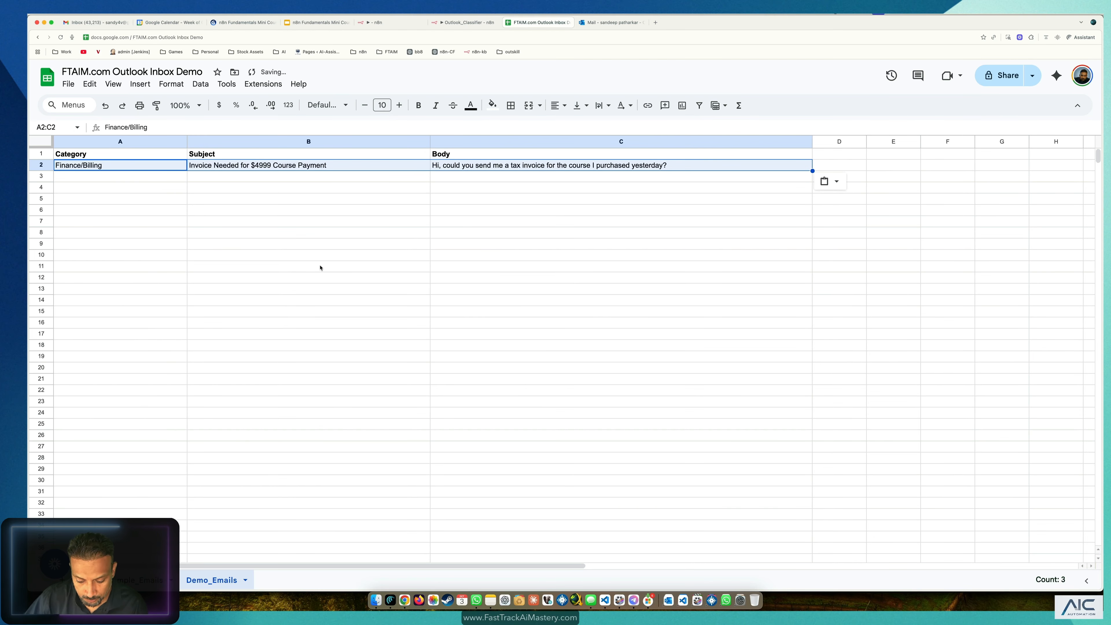
pyautogui.click(320, 267)
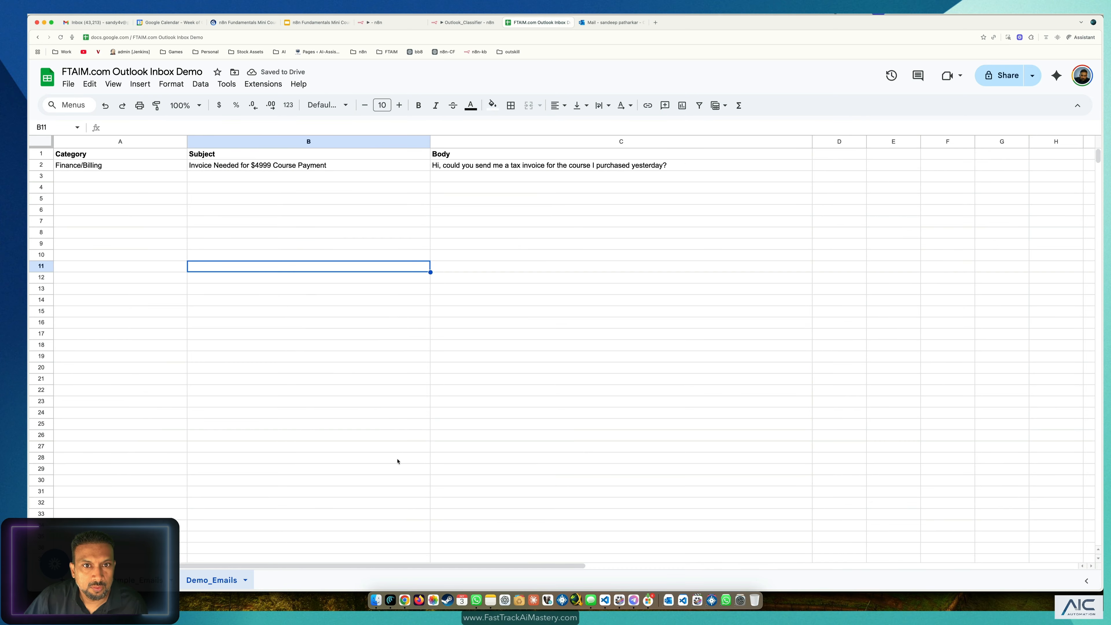
pyautogui.click(383, 23)
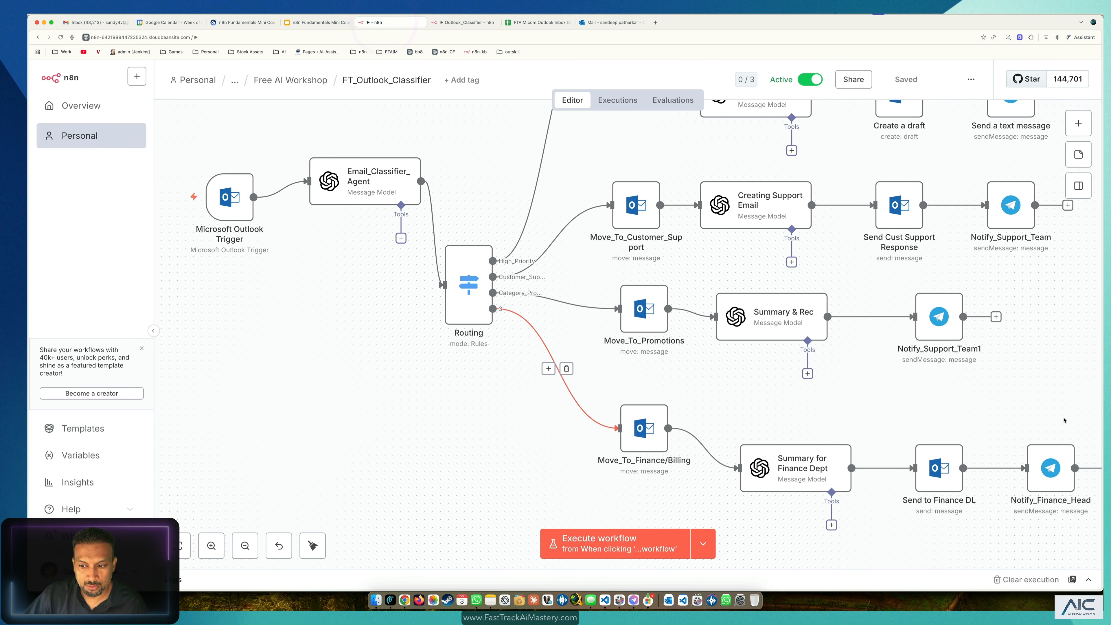
# Step: Select the four Finance-branch nodes, remove the Routing-to-Move_To_Finance/Billing connection, and save
pyautogui.moveTo(1046, 447); pyautogui.dragTo(530, 511)
pyautogui.scroll(2, 725, 394)
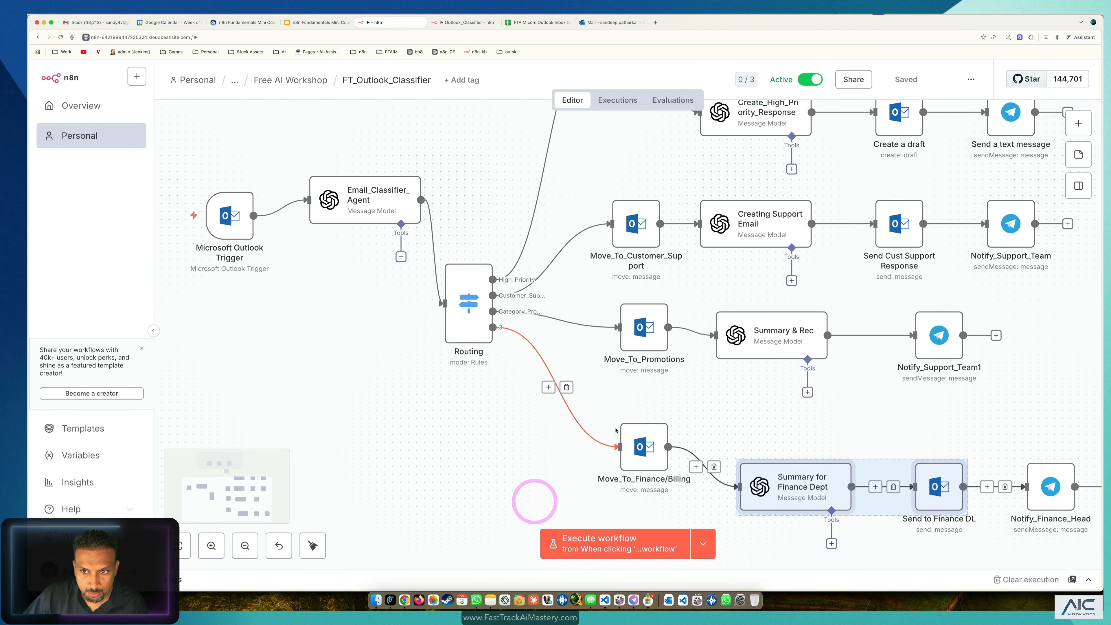
pyautogui.scroll(-3, 725, 393)
pyautogui.moveTo(1027, 406); pyautogui.dragTo(503, 515)
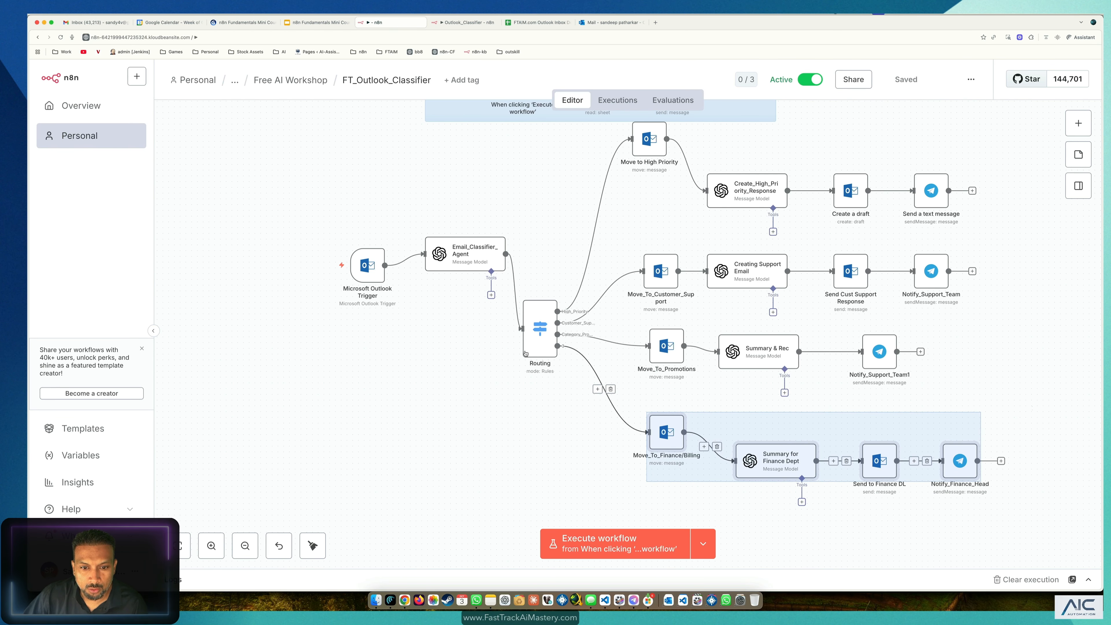
pyautogui.click(611, 389)
pyautogui.click(579, 421)
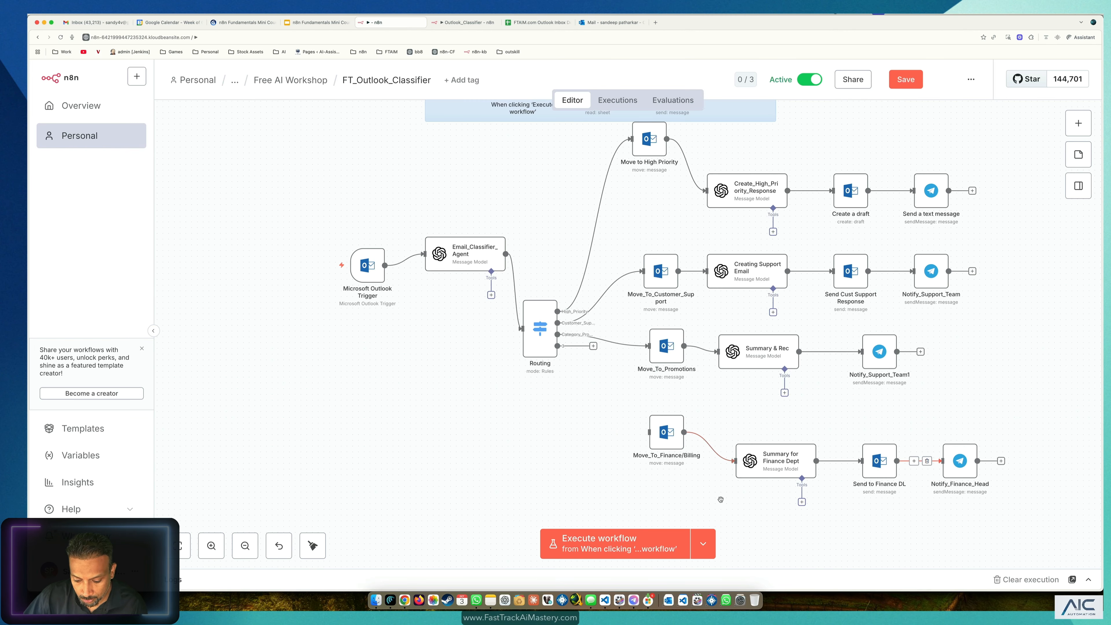
pyautogui.press('super+s')
pyautogui.click(564, 423)
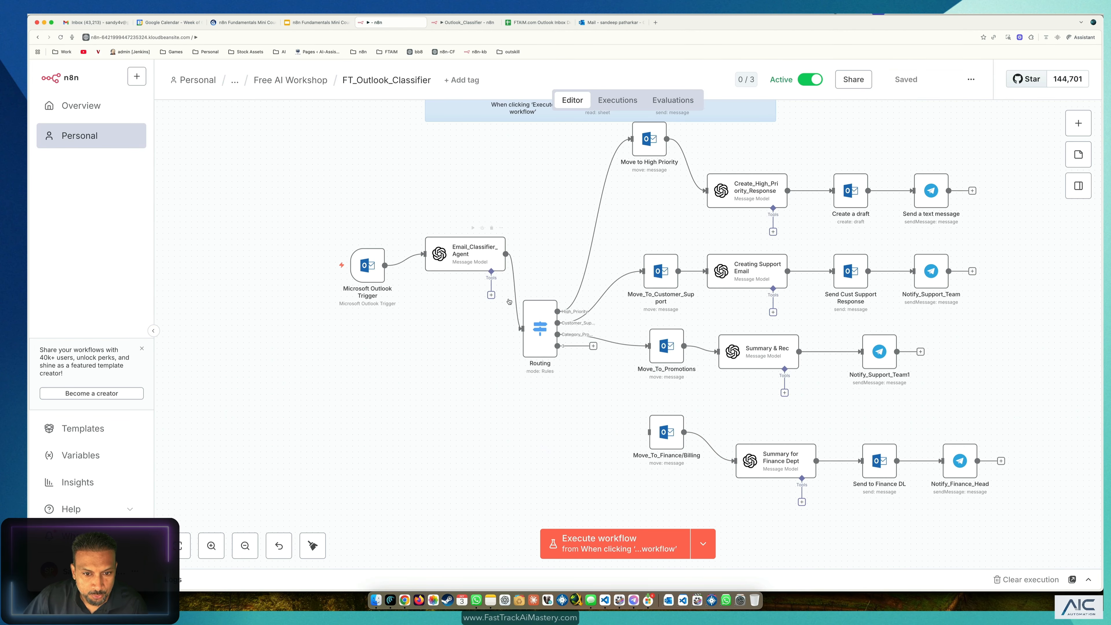
# Step: Reposition the Routing node, review its rules and third output, and save the workflow
pyautogui.moveTo(546, 313)
pyautogui.mouseDown()
pyautogui.moveTo(566, 240)
pyautogui.moveTo(552, 309)
pyautogui.mouseUp()
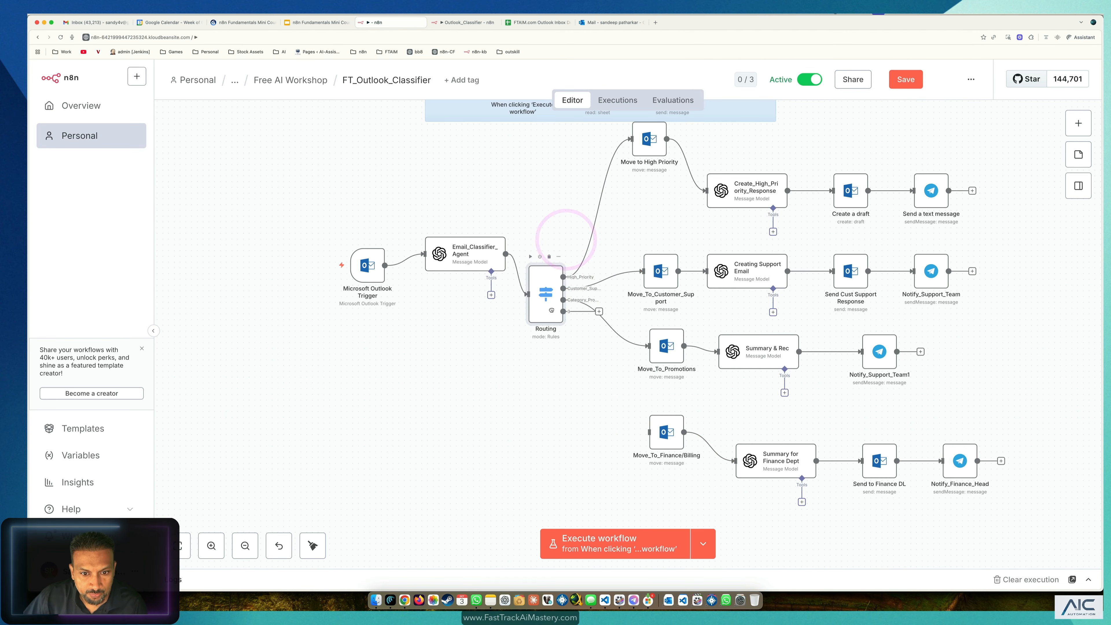
pyautogui.doubleClick(541, 328)
pyautogui.scroll(-10, 545, 438)
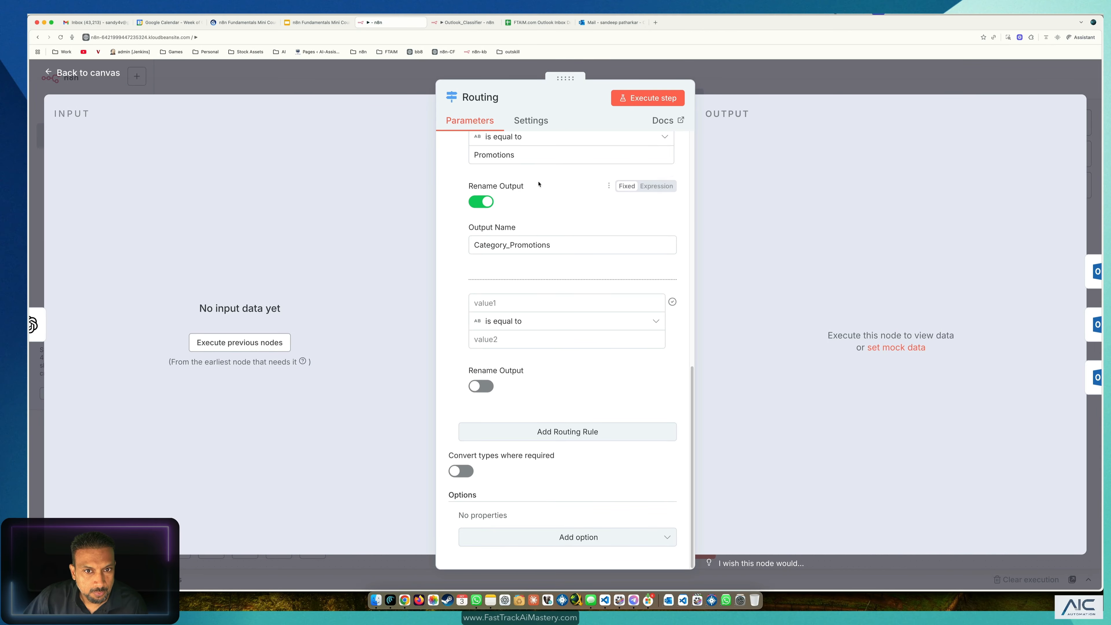
pyautogui.click(104, 72)
pyautogui.click(544, 297)
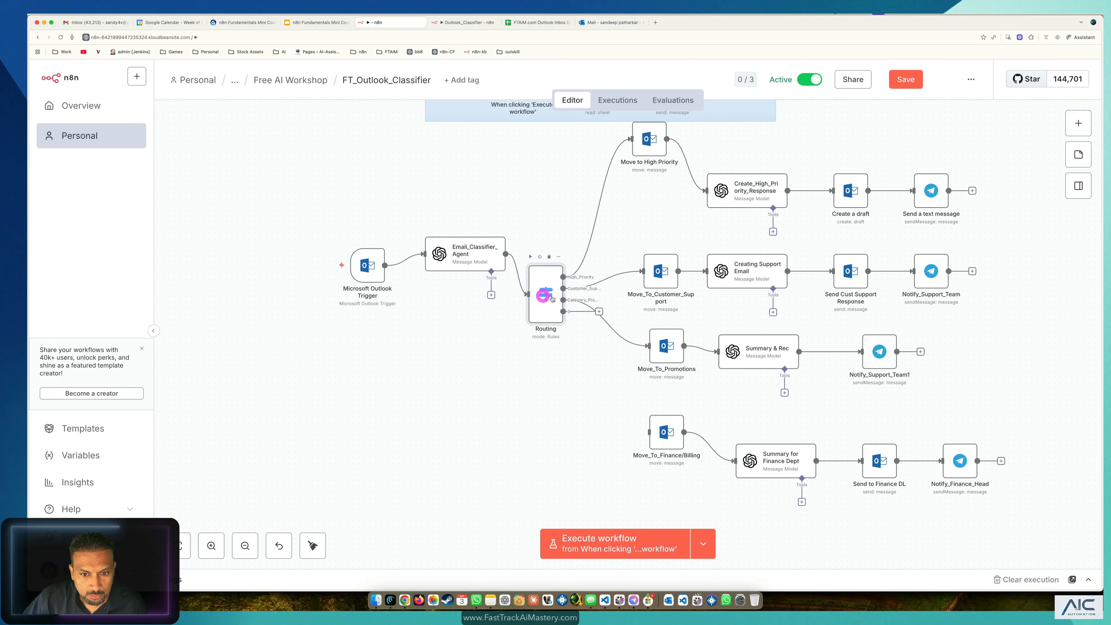
pyautogui.click(569, 302)
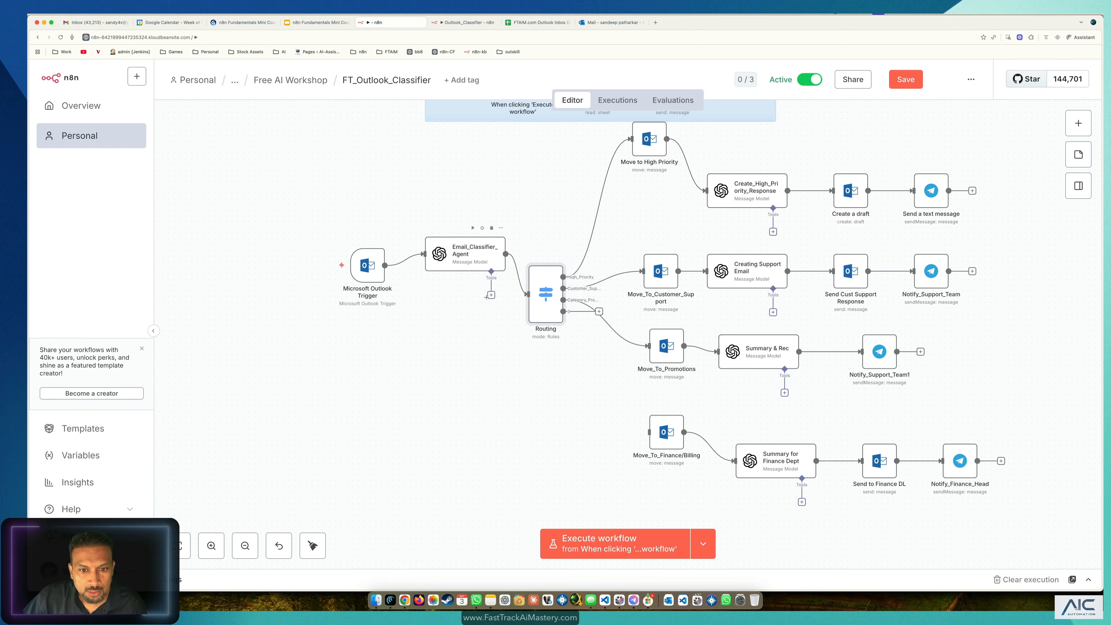
pyautogui.moveTo(559, 292); pyautogui.dragTo(577, 270)
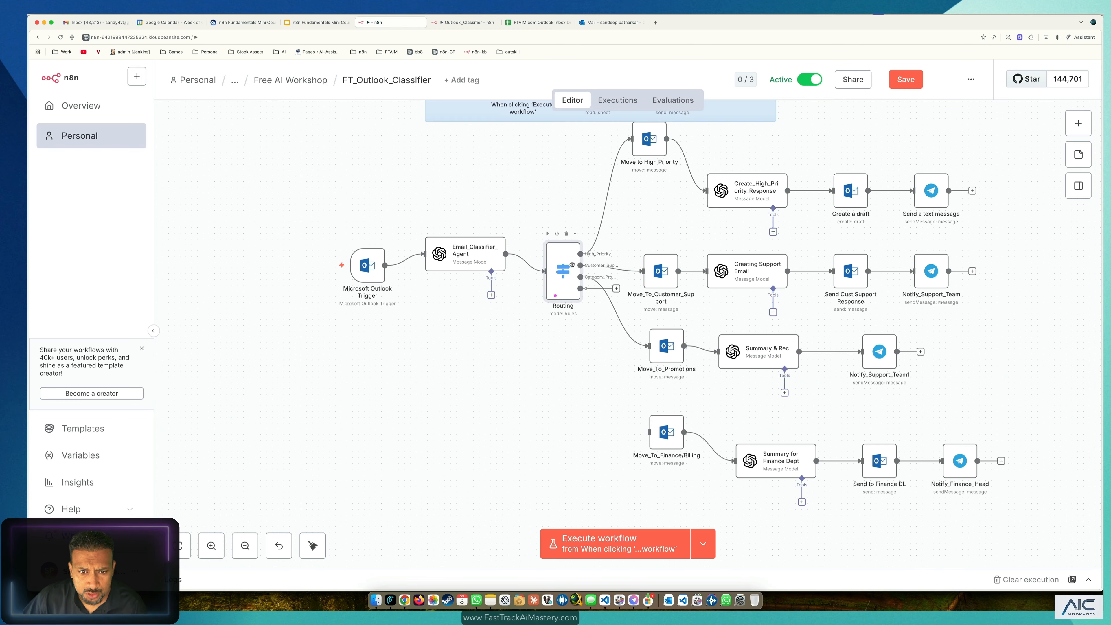
pyautogui.click(900, 87)
# Step: Open the Inbox of the Outlook mailbox
pyautogui.scroll(2, 572, 151)
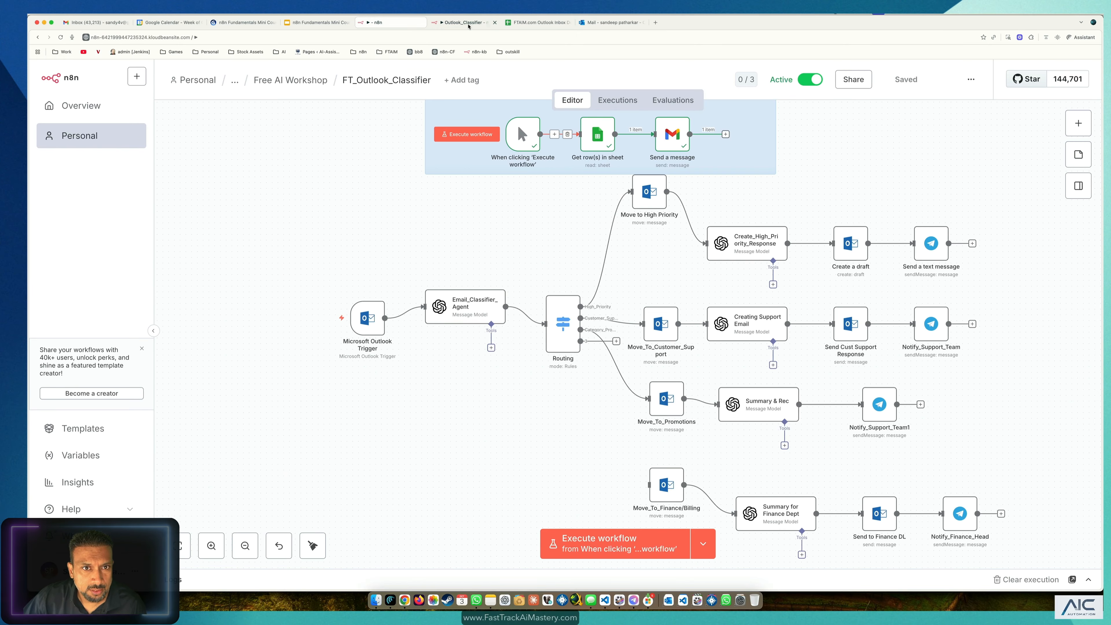
pyautogui.click(612, 23)
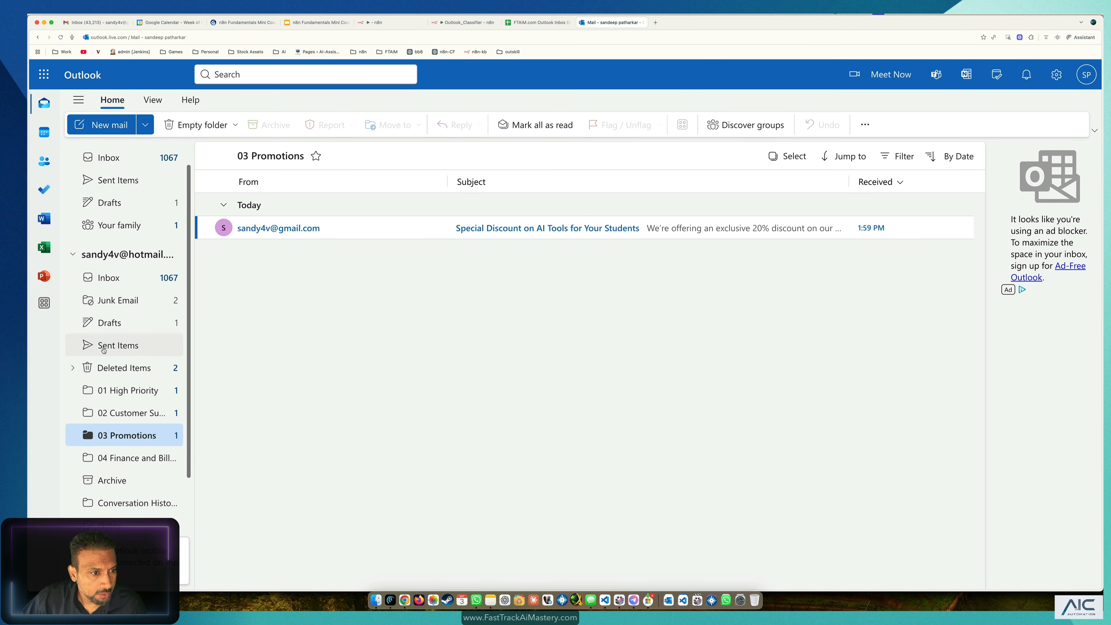
pyautogui.click(117, 280)
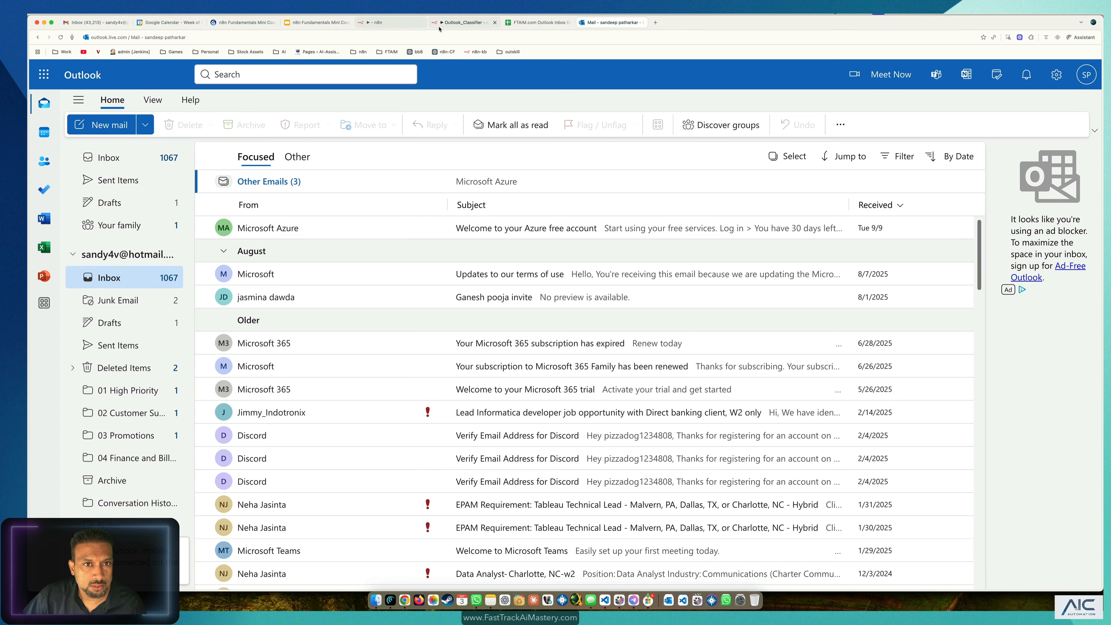
pyautogui.click(393, 26)
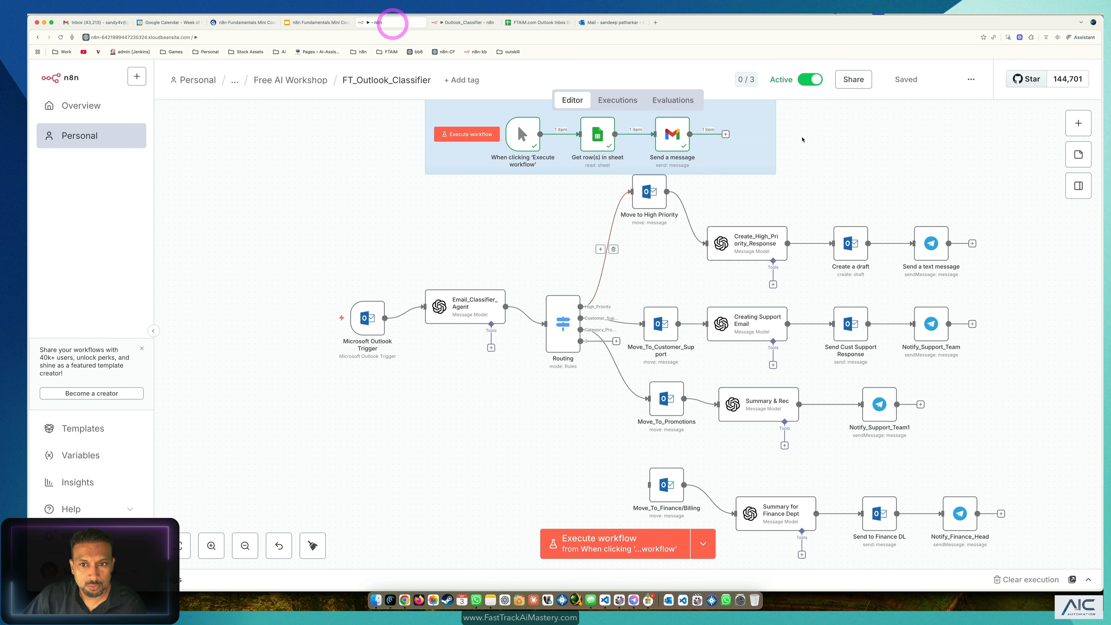
pyautogui.click(703, 545)
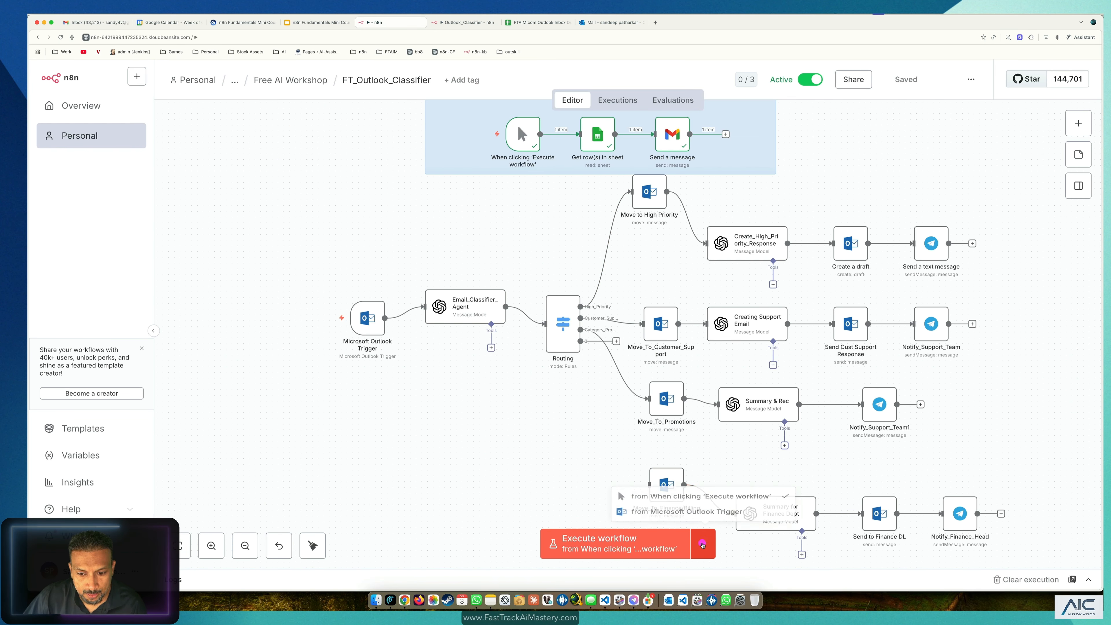
pyautogui.click(667, 488)
pyautogui.click(524, 20)
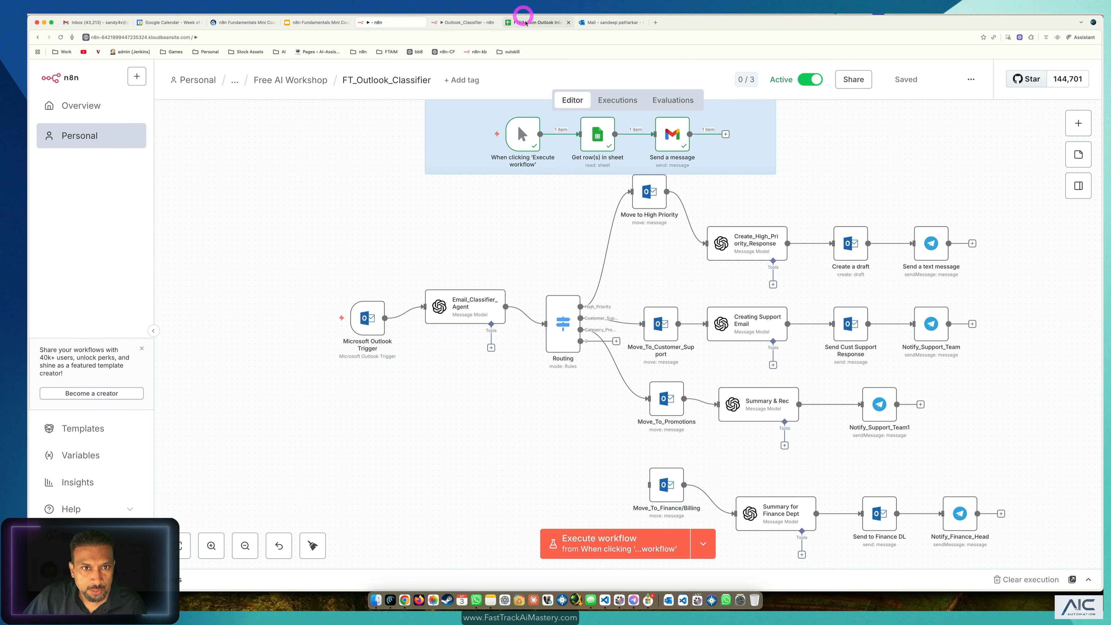
pyautogui.click(393, 23)
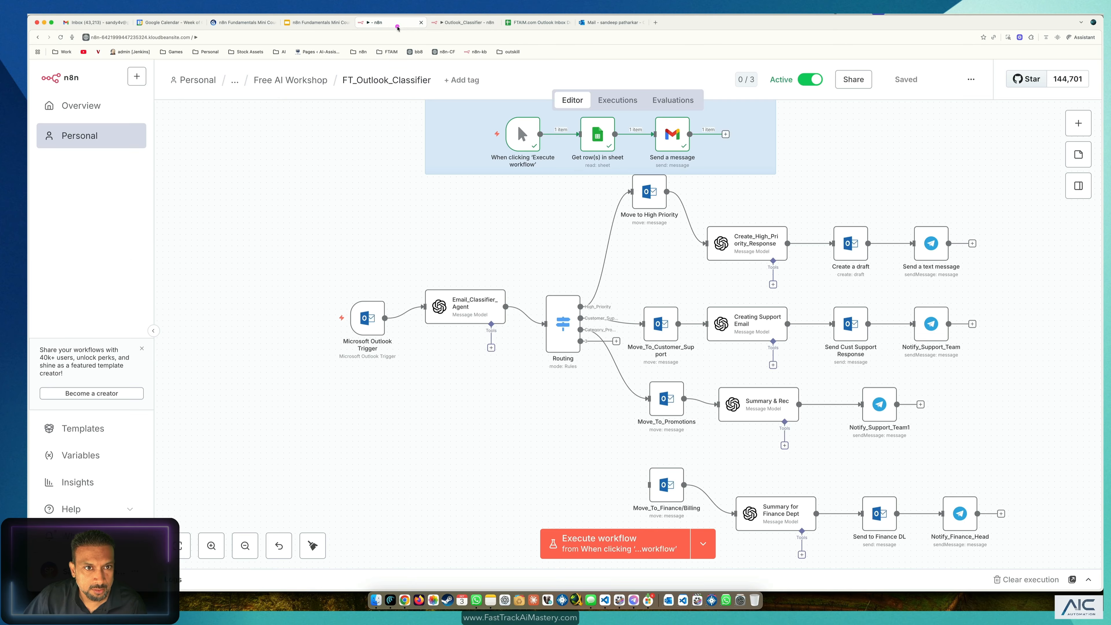
pyautogui.click(643, 549)
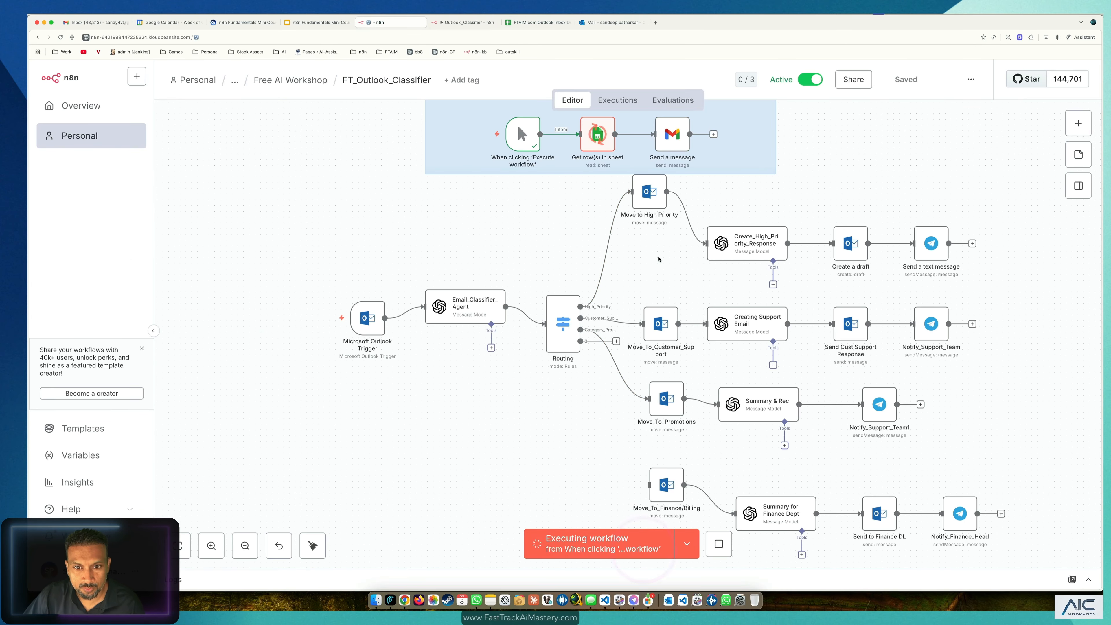
pyautogui.click(606, 24)
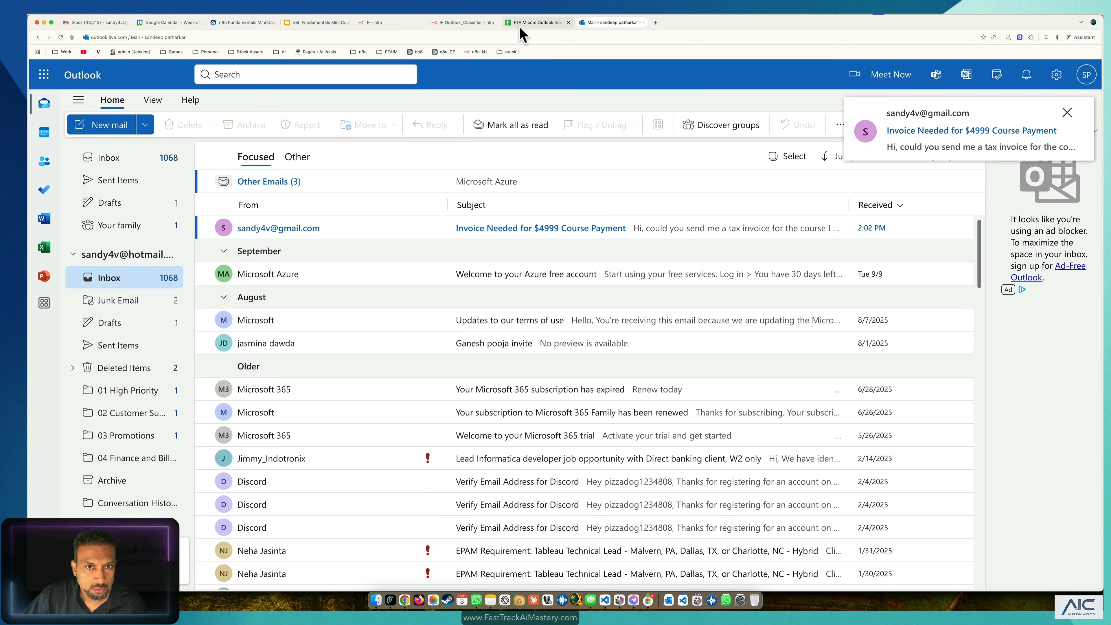
pyautogui.click(385, 22)
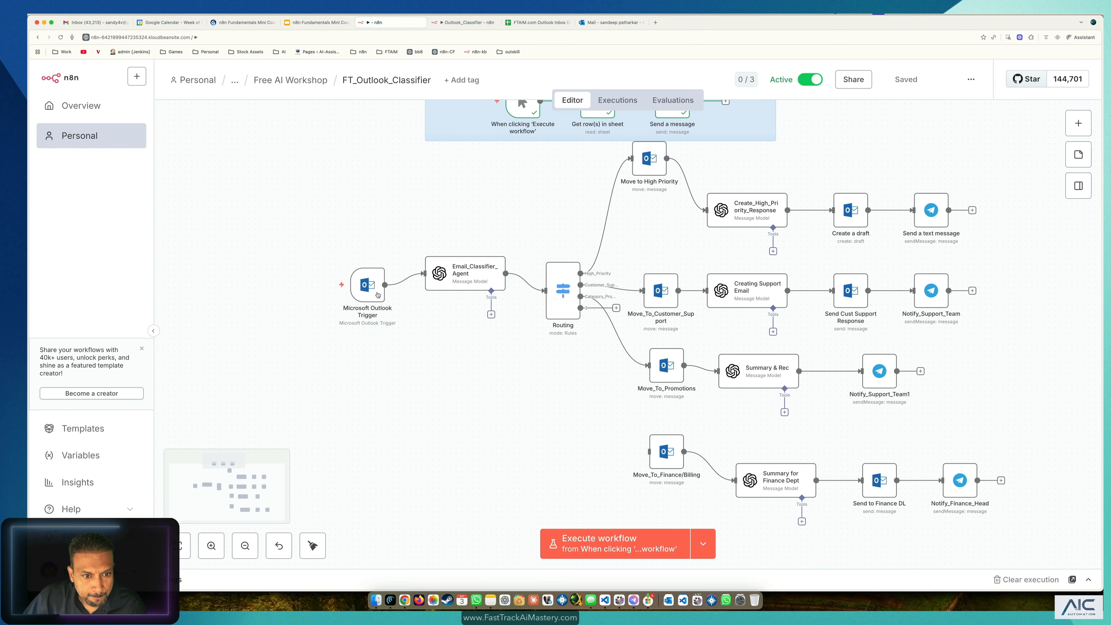
# Step: Review the 10:02:50 and 09:59:35 runs, then open the new 10:03:19 execution
pyautogui.click(610, 103)
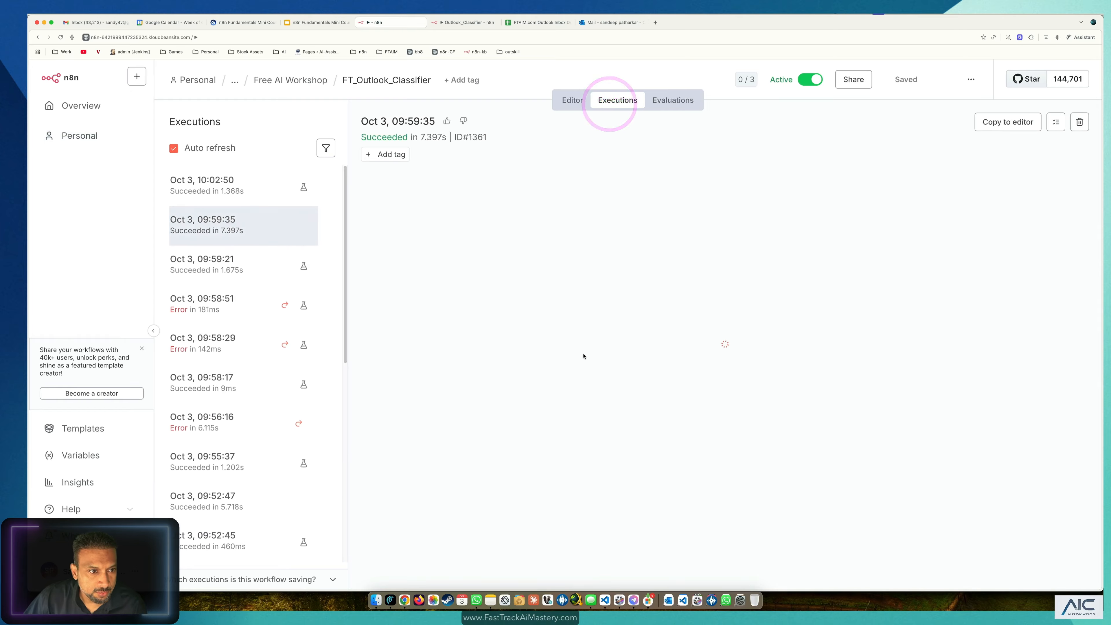
pyautogui.click(217, 187)
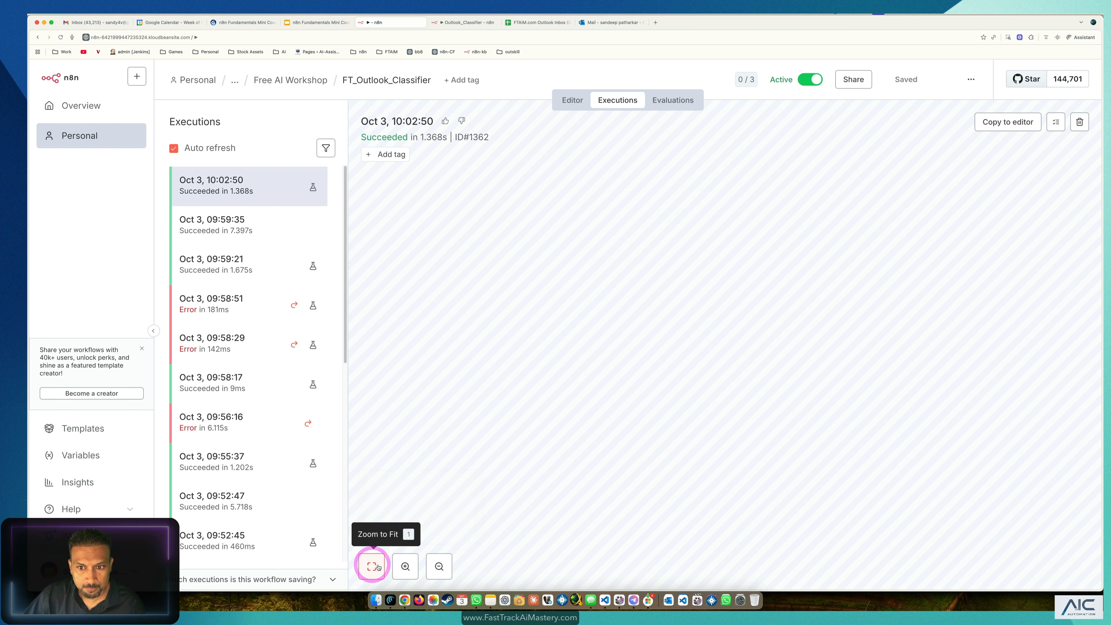
pyautogui.click(267, 229)
pyautogui.click(261, 201)
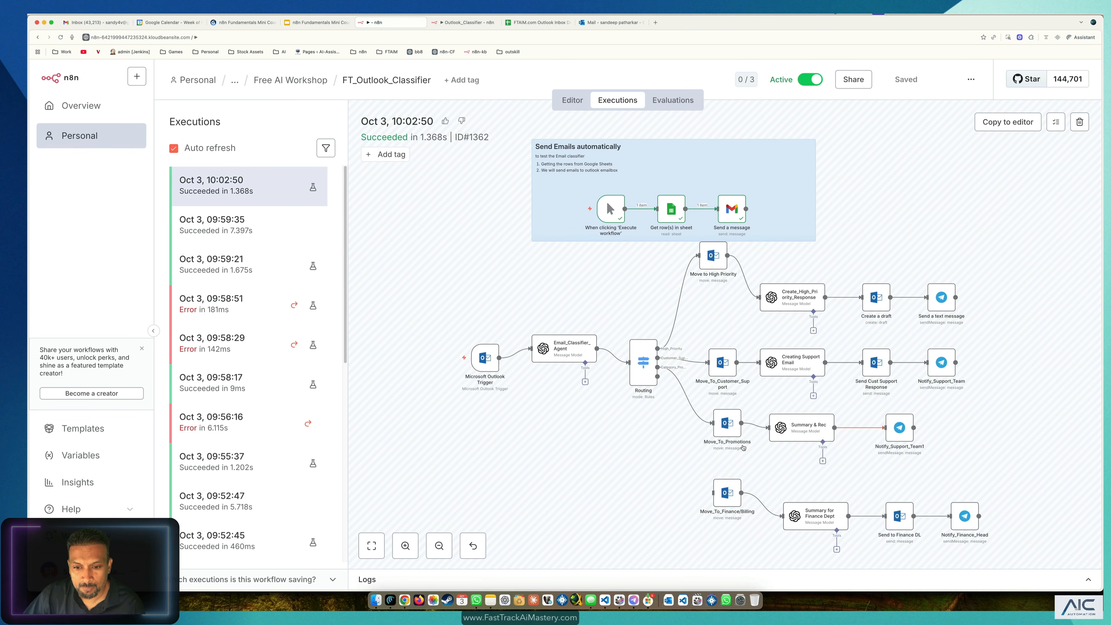
pyautogui.moveTo(980, 525); pyautogui.dragTo(678, 541)
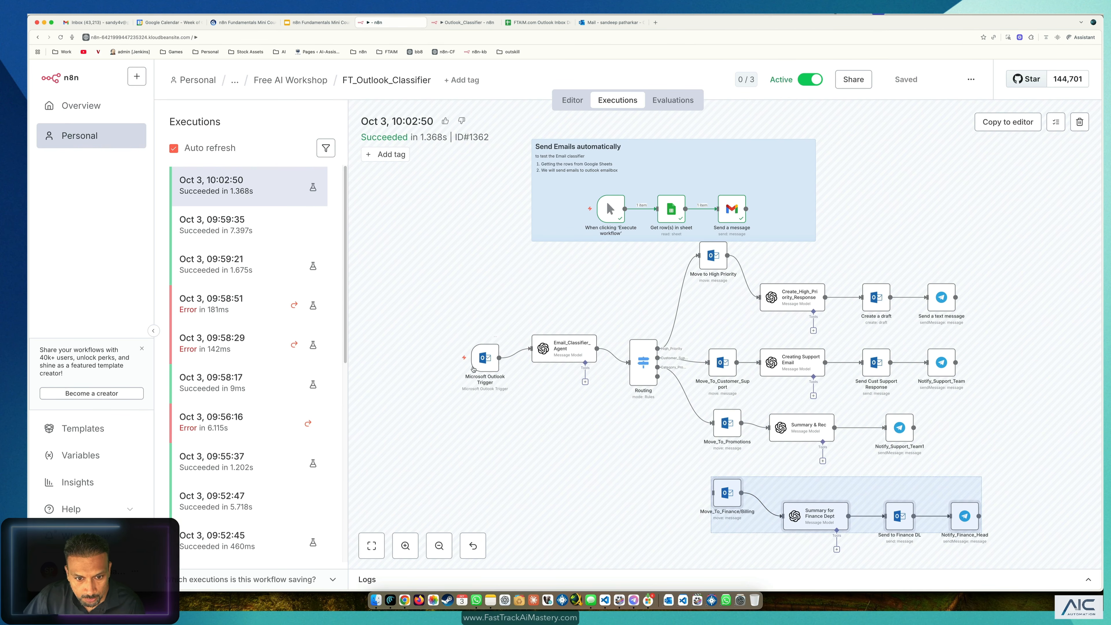
pyautogui.moveTo(247, 196); pyautogui.dragTo(245, 194)
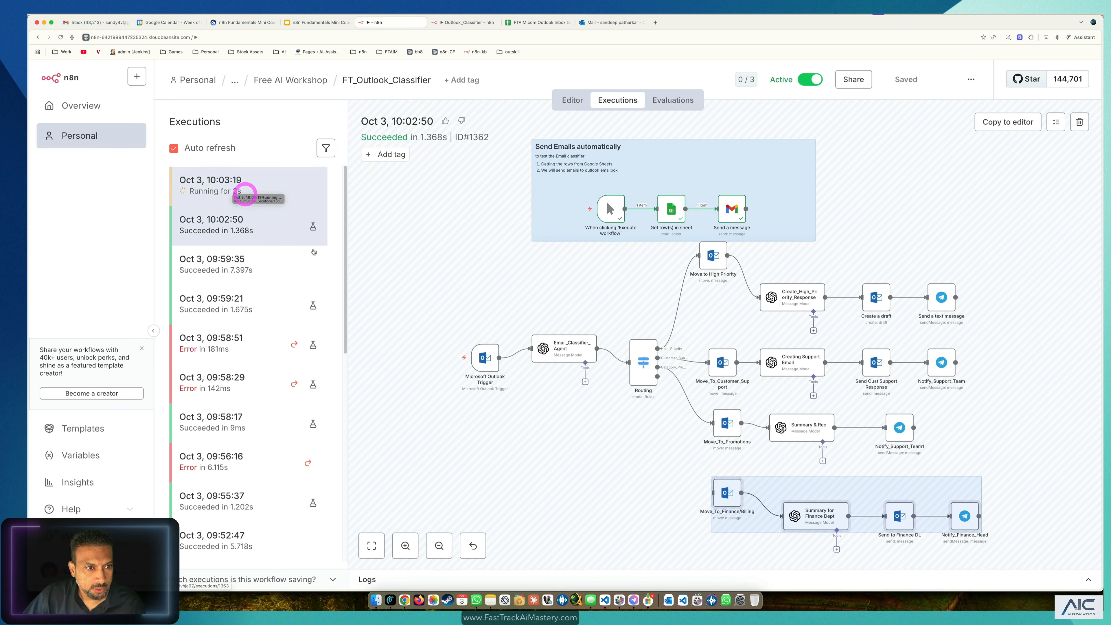
pyautogui.click(214, 191)
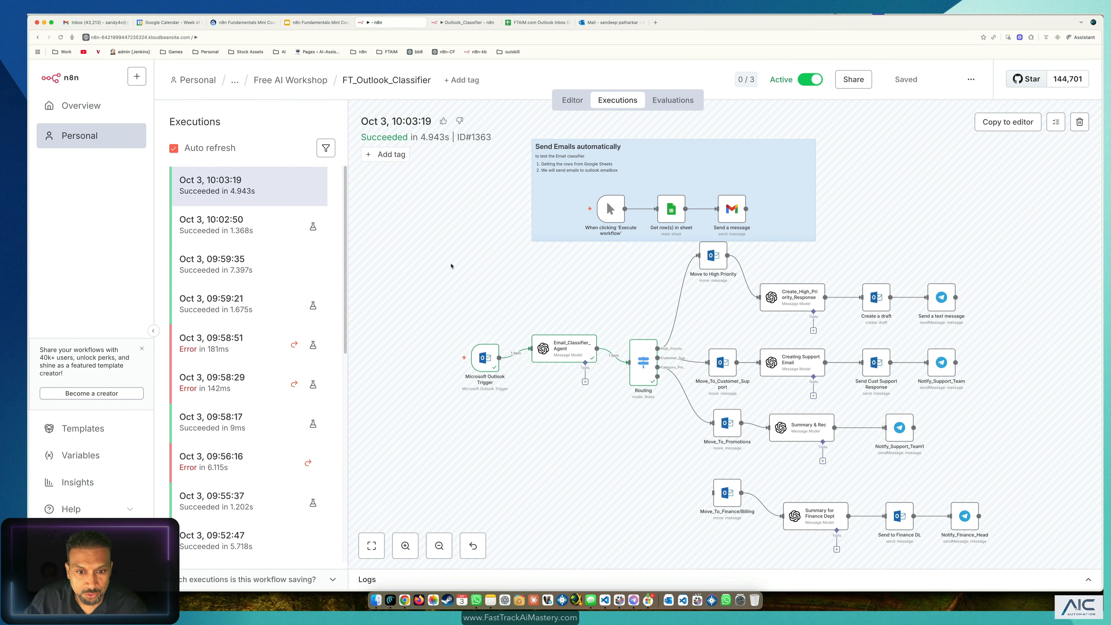
# Step: Copy the 10:03:19 run into the editor and check Email_Classifier_Agent output Finance/Billing
pyautogui.click(1009, 122)
pyautogui.scroll(-3, 453, 289)
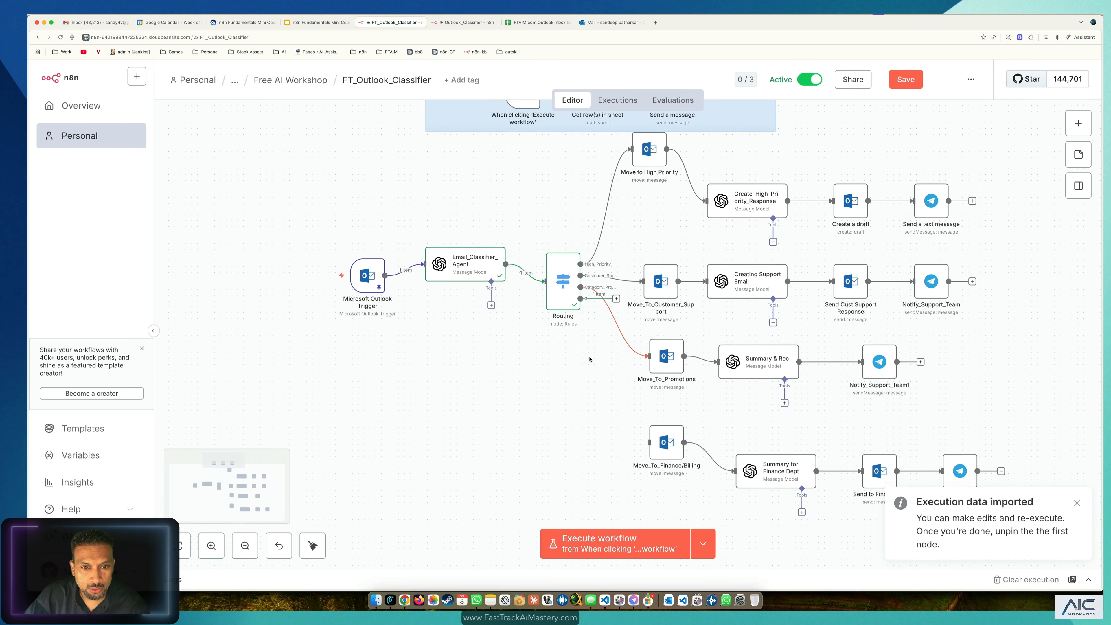
pyautogui.doubleClick(479, 259)
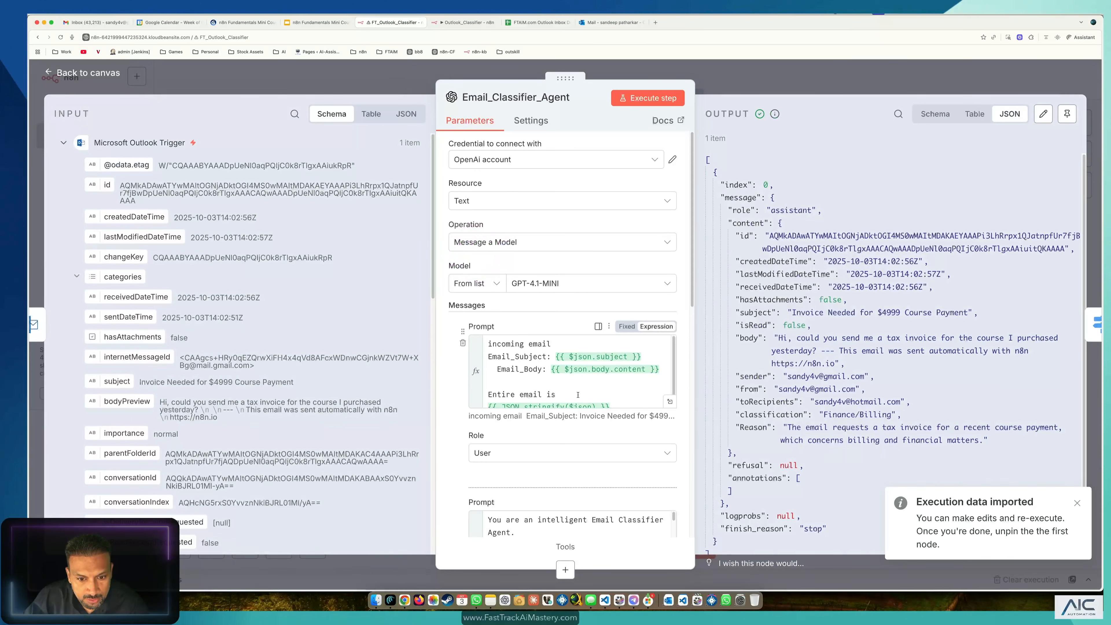
pyautogui.scroll(-2, 845, 450)
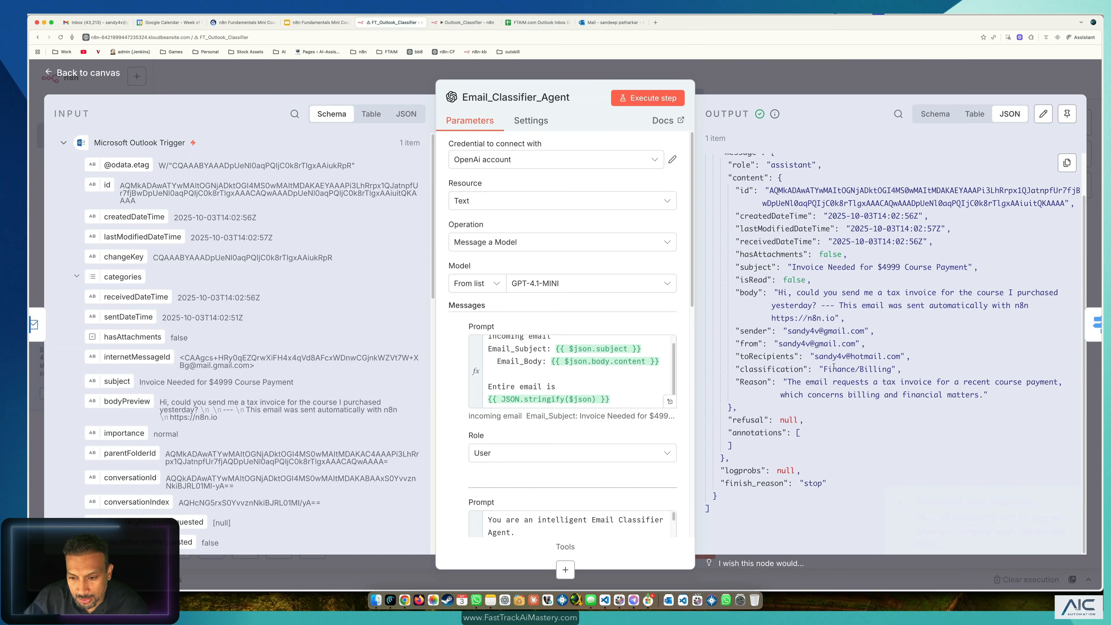
pyautogui.moveTo(823, 369); pyautogui.dragTo(889, 371)
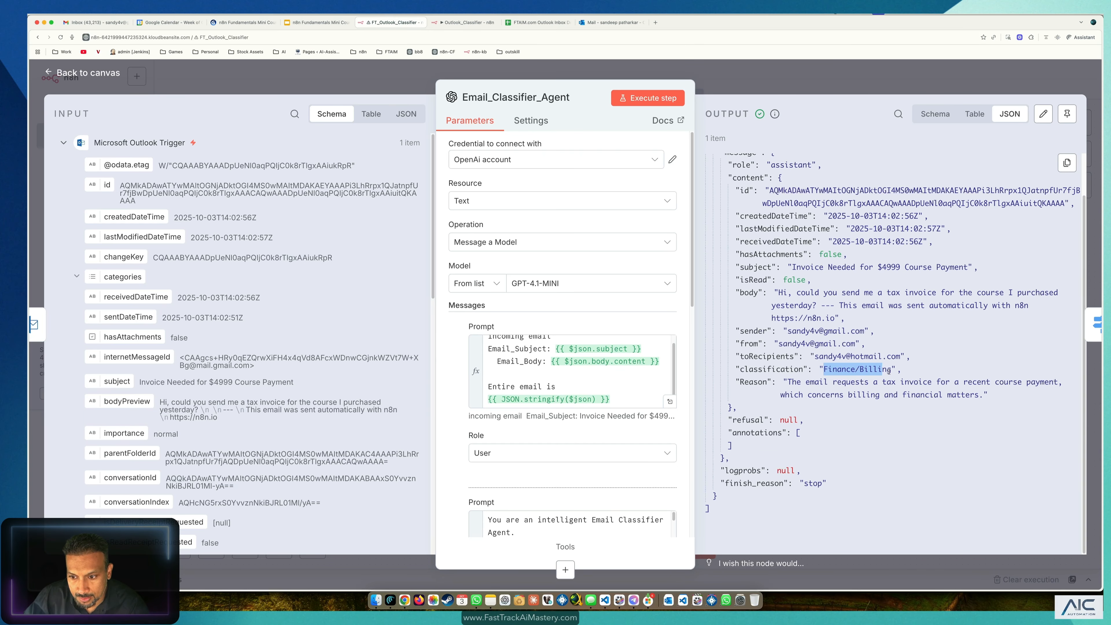
pyautogui.click(93, 71)
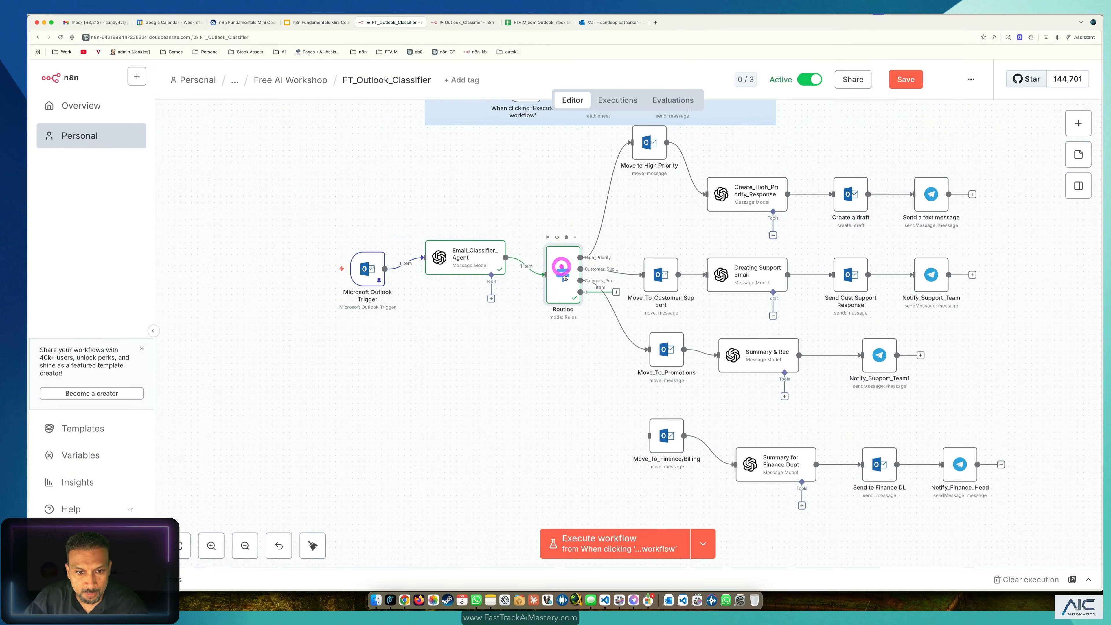
# Step: In the Routing node, set the empty rule's first value to the classification field
pyautogui.doubleClick(562, 270)
pyautogui.scroll(-5, 505, 428)
pyautogui.scroll(10, 507, 428)
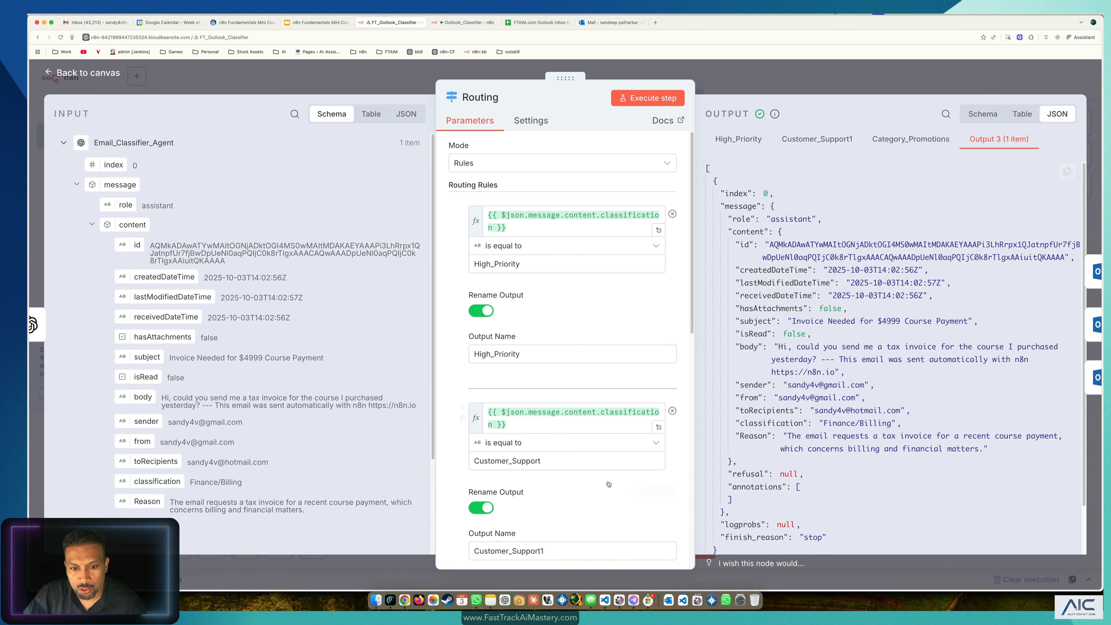
pyautogui.scroll(-10, 609, 483)
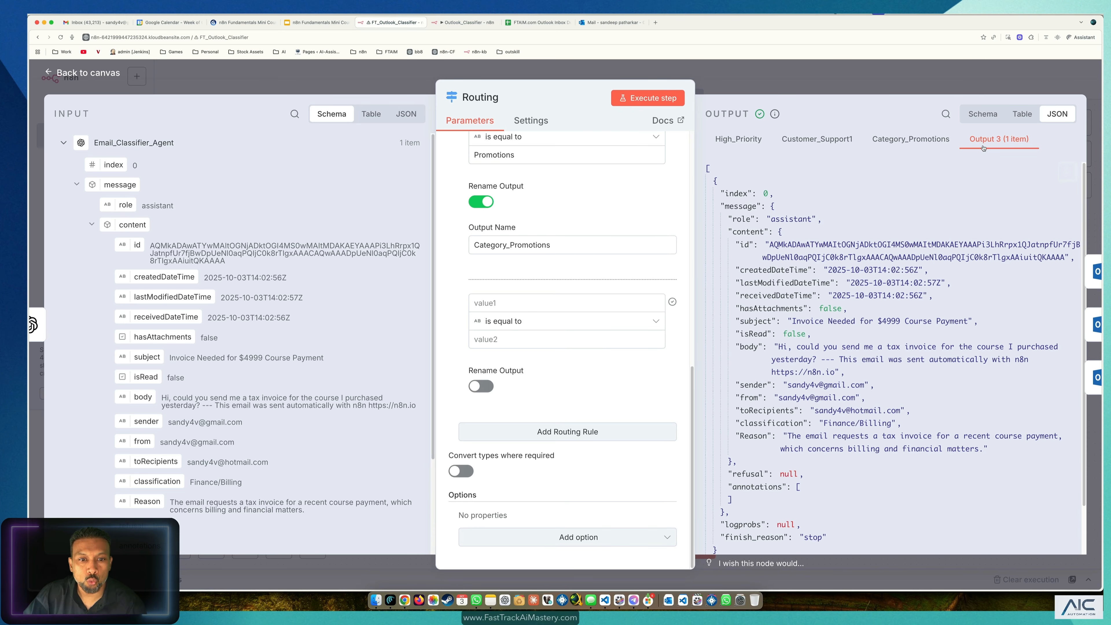
pyautogui.click(507, 305)
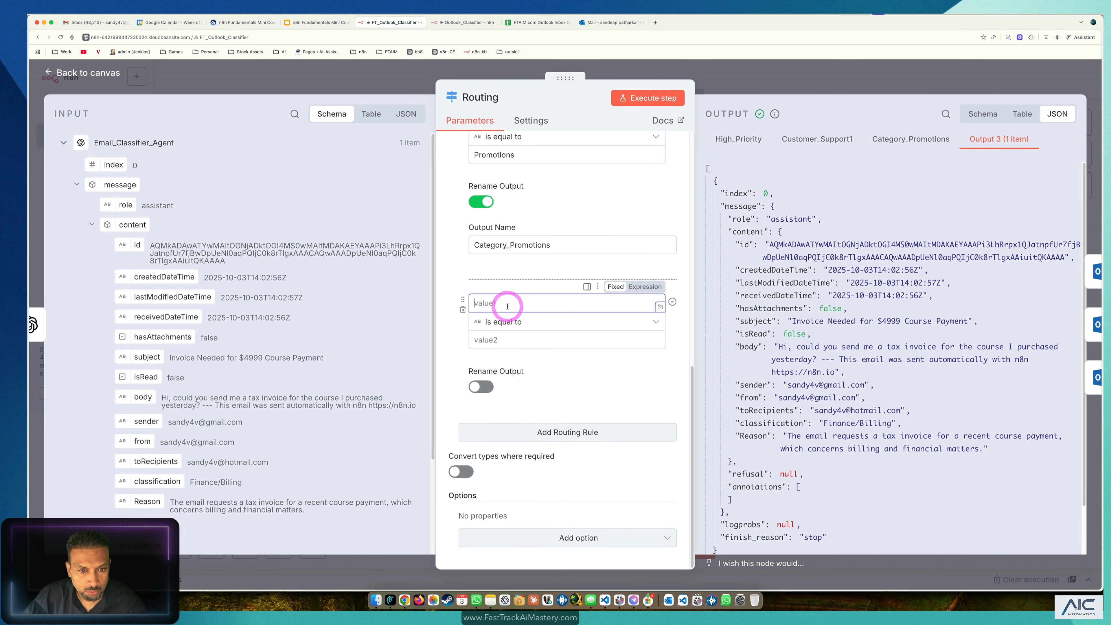
pyautogui.scroll(-3, 182, 415)
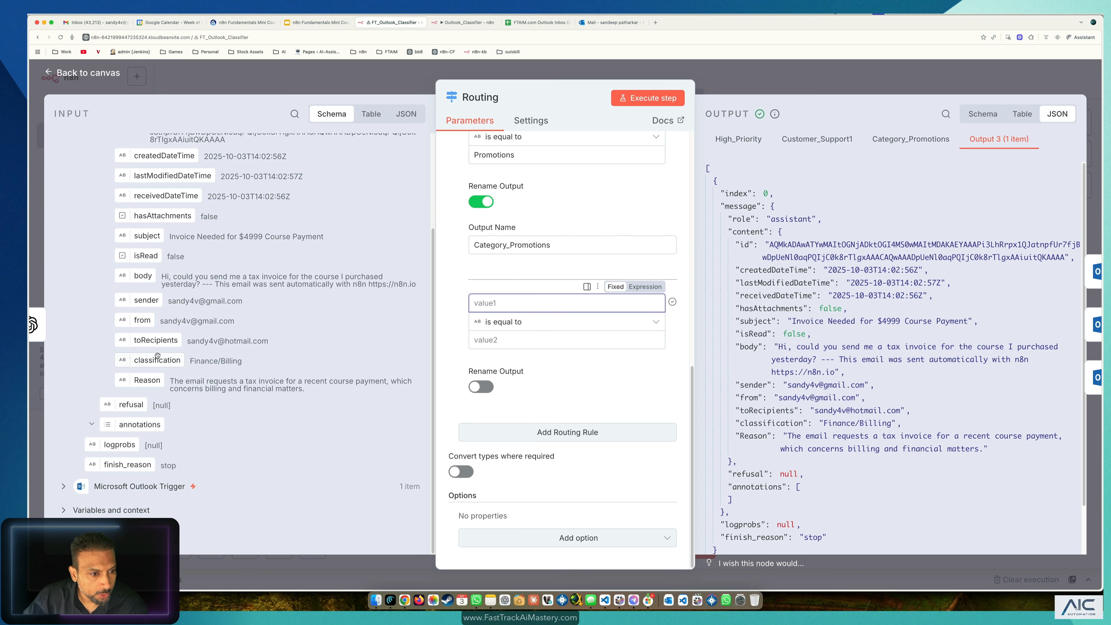
pyautogui.scroll(1, 147, 353)
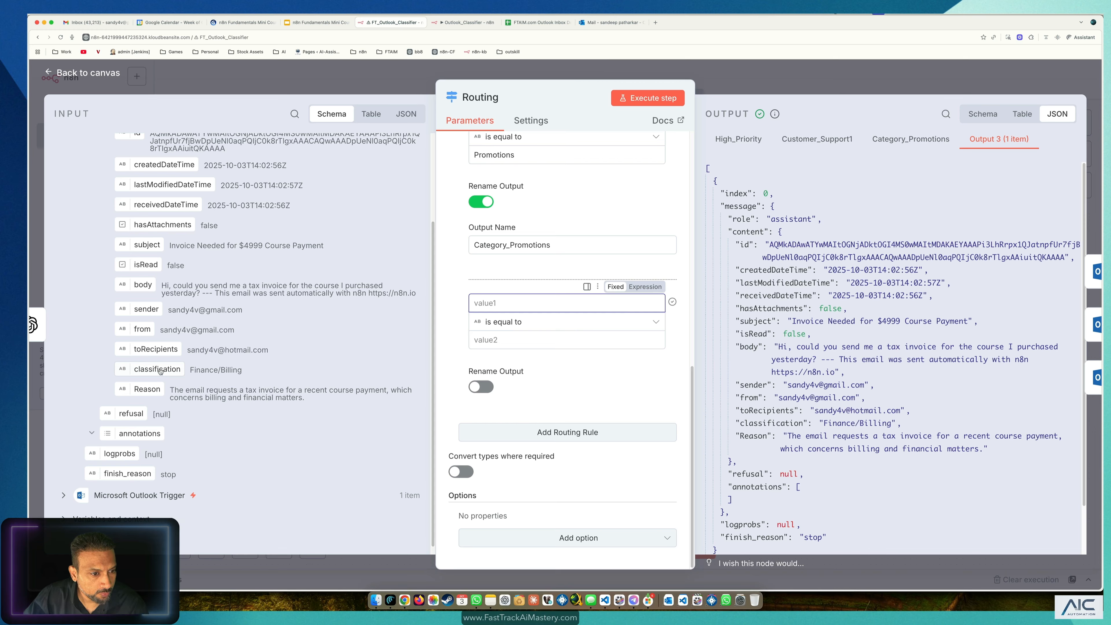
pyautogui.moveTo(160, 371); pyautogui.dragTo(503, 305)
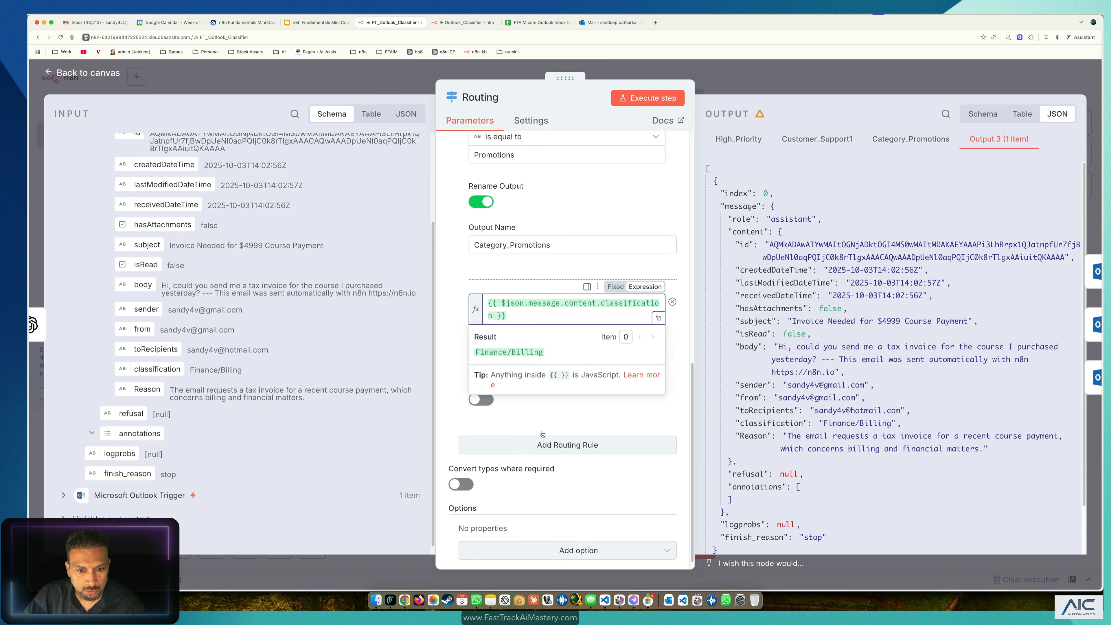
# Step: Set the new rule's comparison value to Finance/Billing
pyautogui.click(544, 419)
pyautogui.click(516, 357)
pyautogui.write('Hi, could you send me a tax invoice for the course I purchased yesterday?')
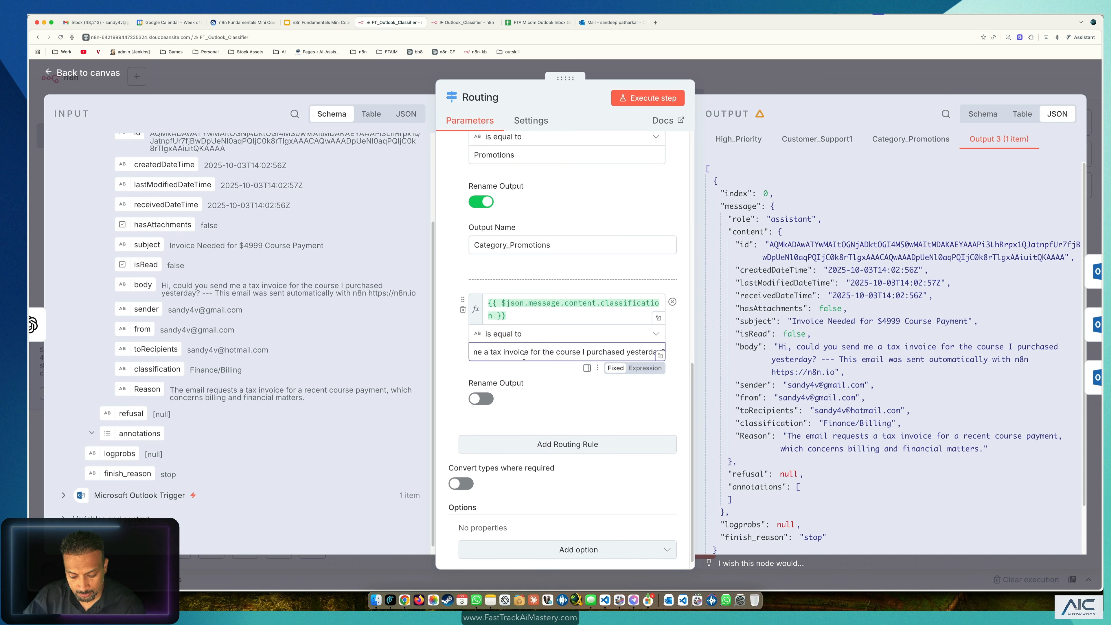
pyautogui.press('super+z')
pyautogui.moveTo(245, 372); pyautogui.dragTo(189, 371)
pyautogui.press('super+c')
pyautogui.click(516, 352)
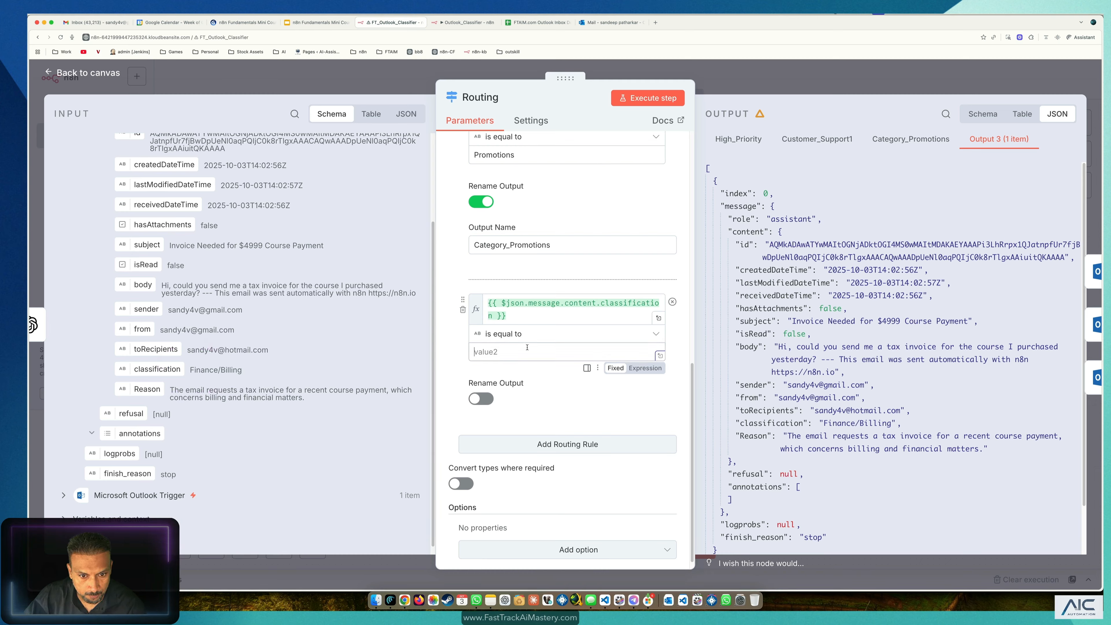
pyautogui.press('super+v')
# Step: Rename the rule's output to Finance/Billing and test the Routing step
pyautogui.click(481, 398)
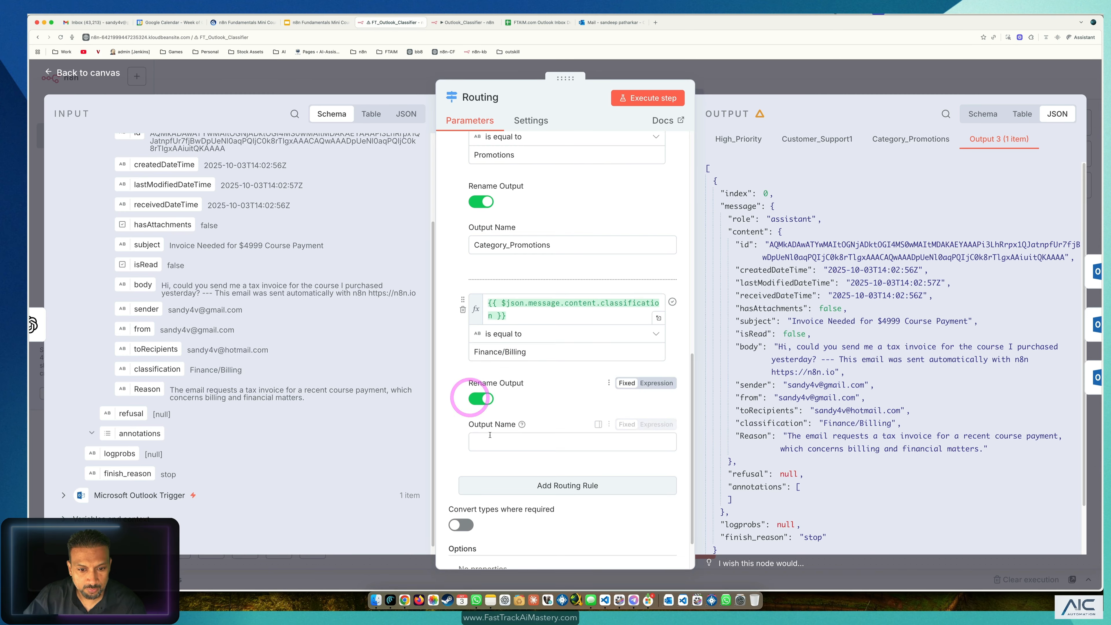
pyautogui.click(502, 442)
pyautogui.press('super+v')
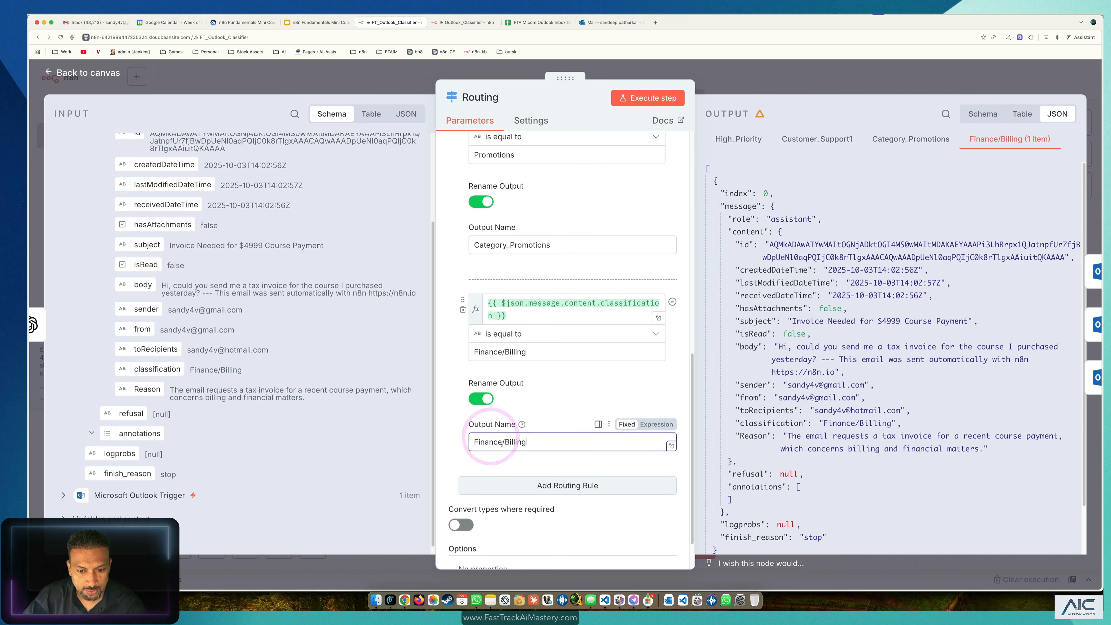
pyautogui.click(646, 98)
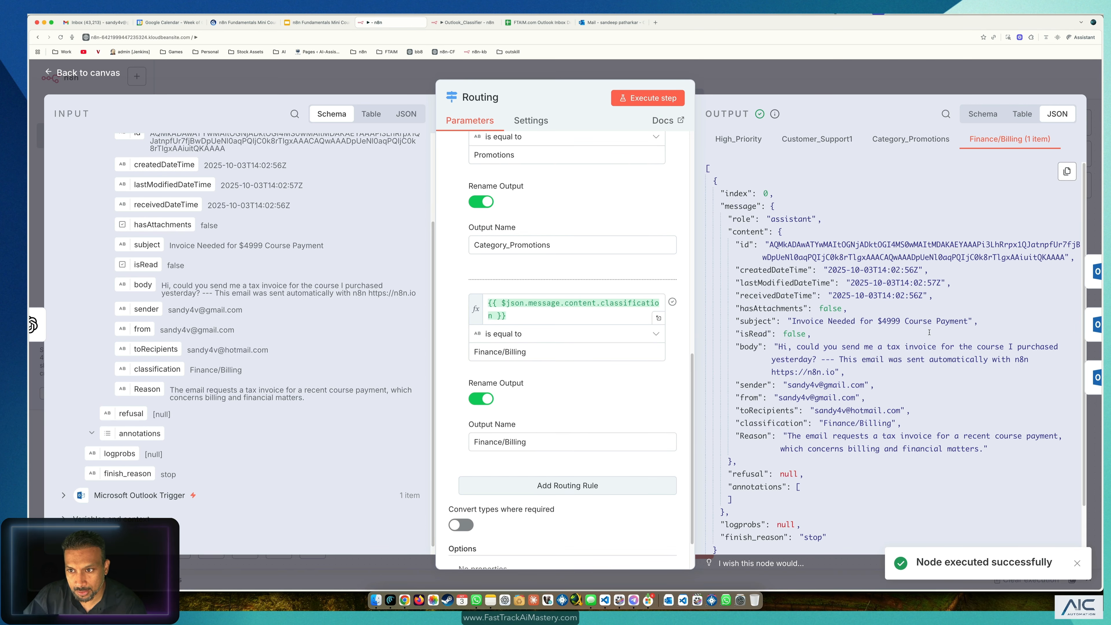
pyautogui.click(911, 139)
# Step: Move the Routing node below the classifier and open the Move_To_Finance/Billing step
pyautogui.click(334, 65)
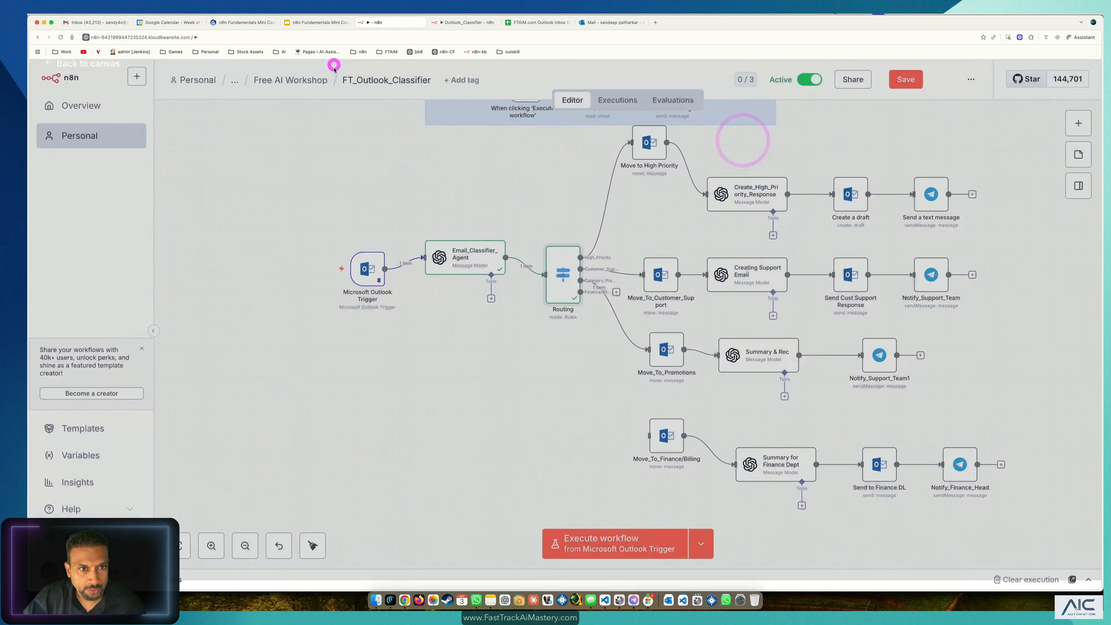
pyautogui.moveTo(564, 298); pyautogui.dragTo(646, 454)
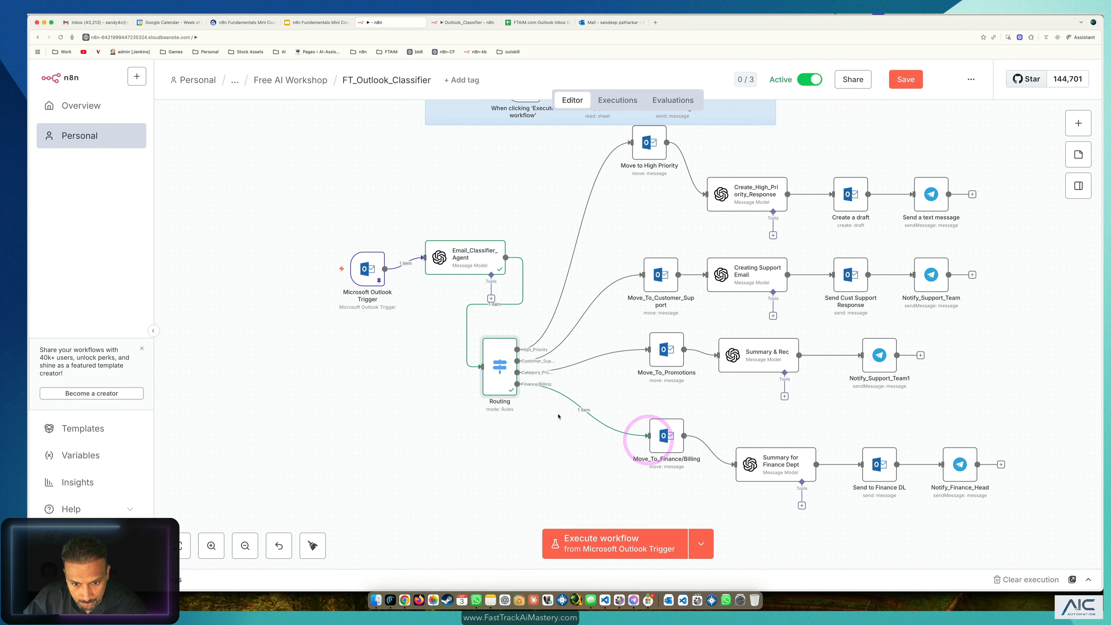
pyautogui.doubleClick(666, 438)
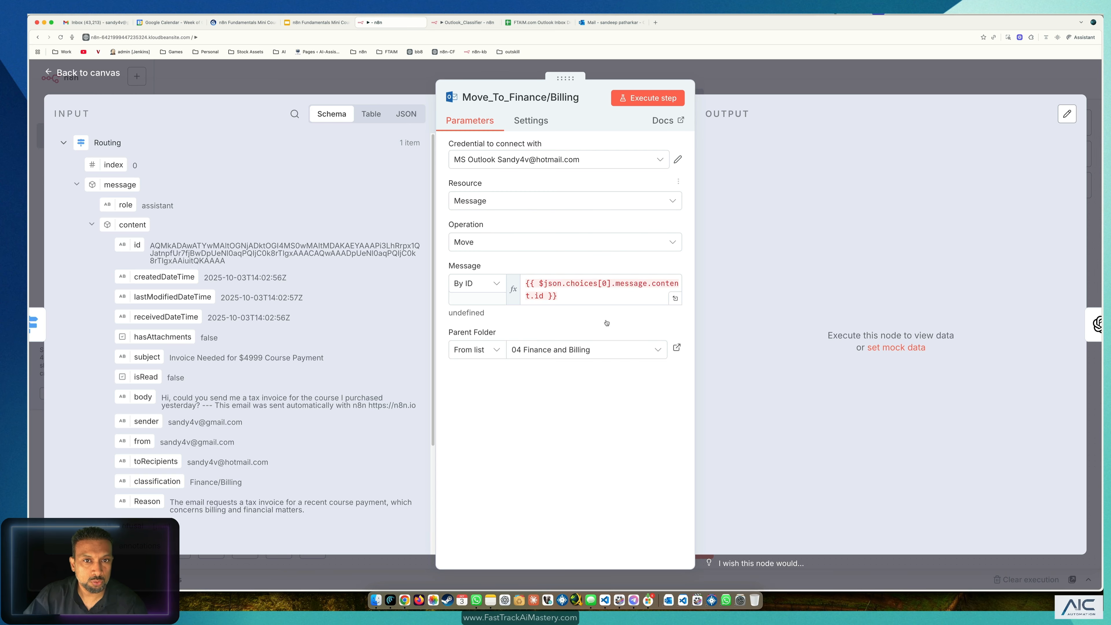
# Step: Confirm Outlook's 04 Finance and Billing folder is empty and compare with the reference Outlook_Classifier workflow
pyautogui.click(601, 22)
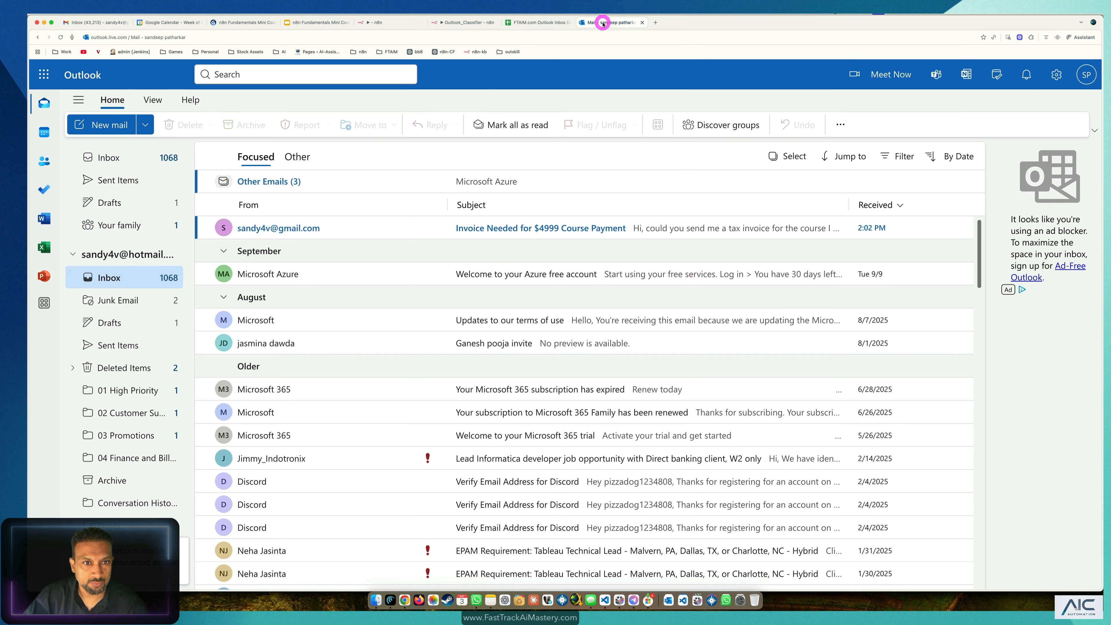
pyautogui.click(129, 459)
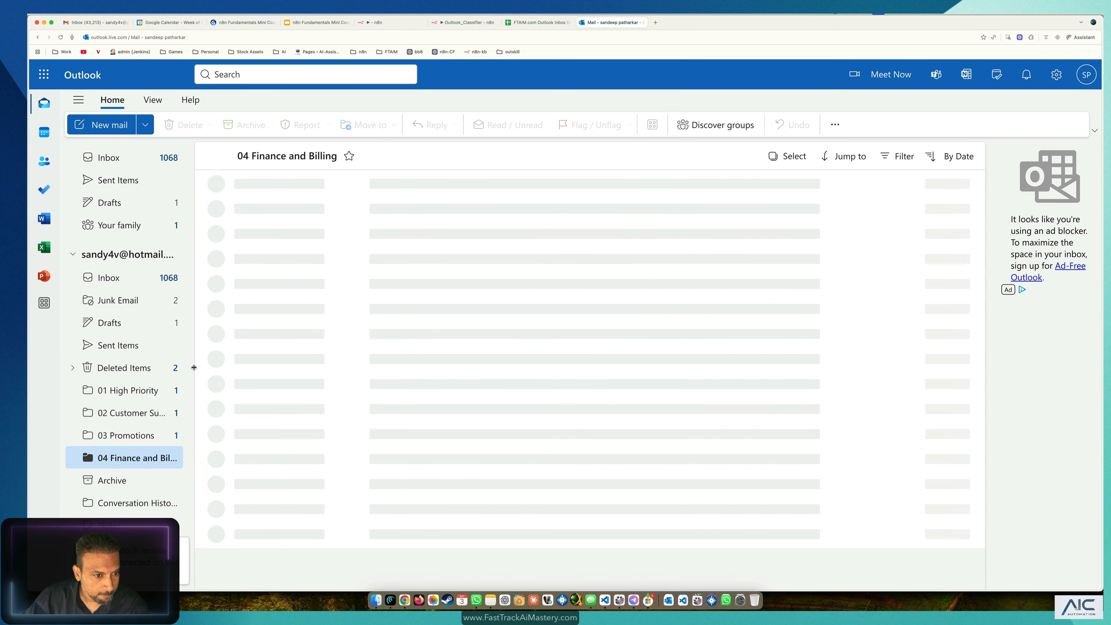
pyautogui.moveTo(194, 368); pyautogui.dragTo(268, 369)
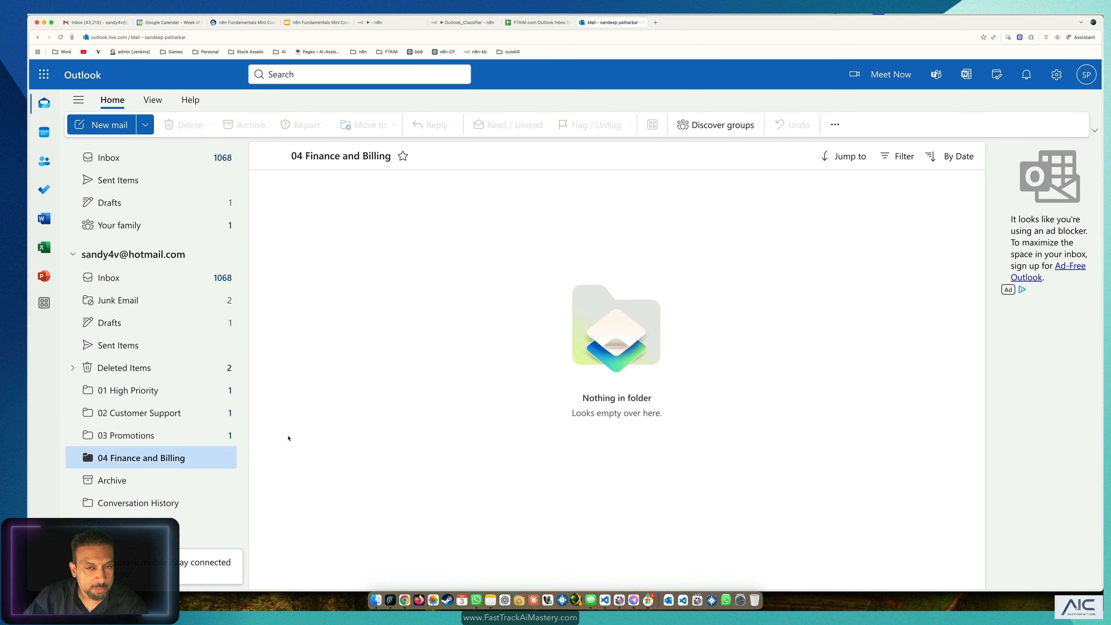
pyautogui.click(486, 24)
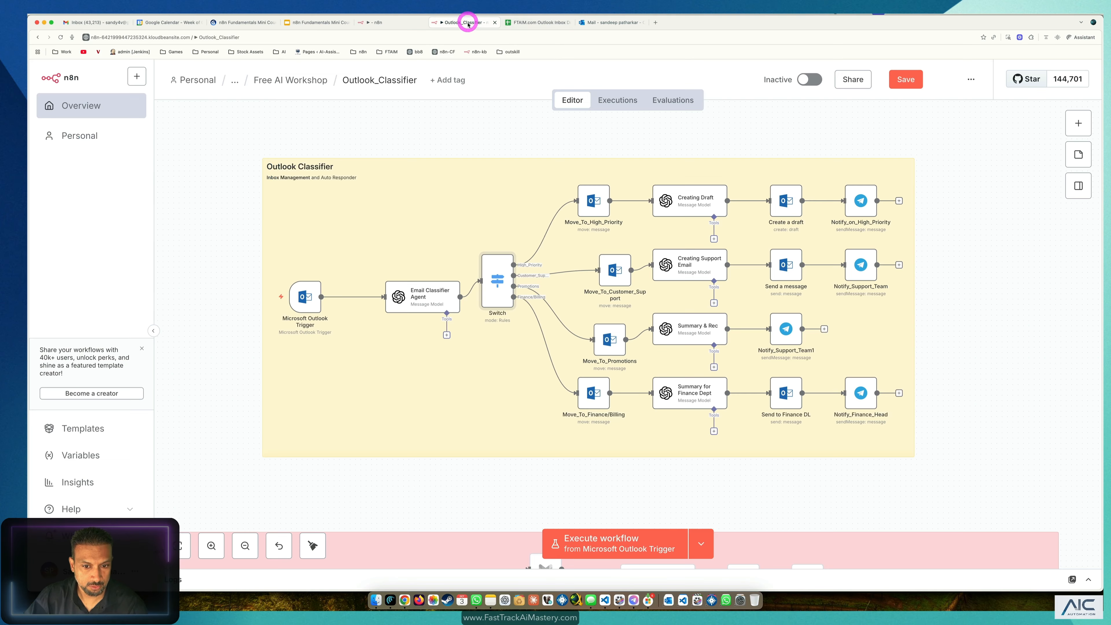
pyautogui.click(385, 22)
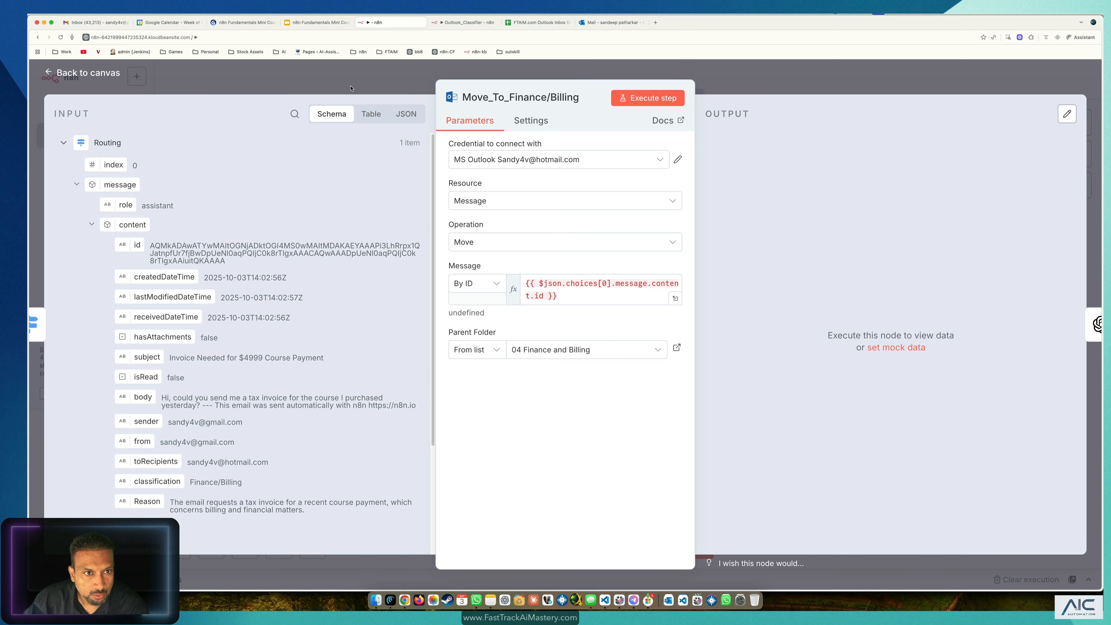
# Step: Replace the broken Message By ID expression with the routed email's id field
pyautogui.press('Escape')
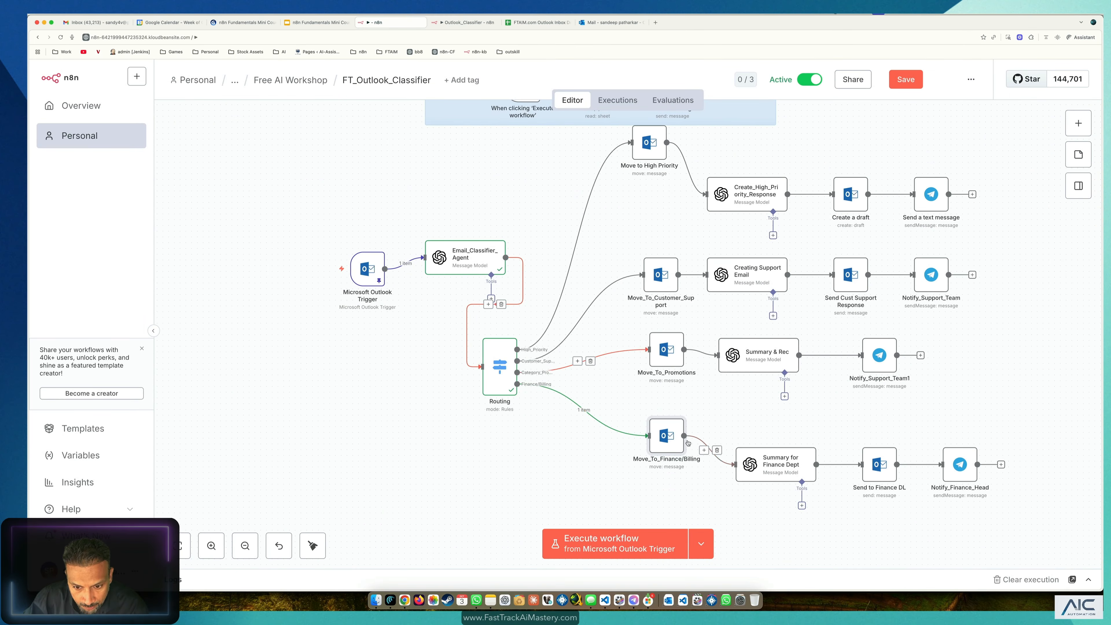
pyautogui.doubleClick(678, 438)
pyautogui.tripleClick(574, 297)
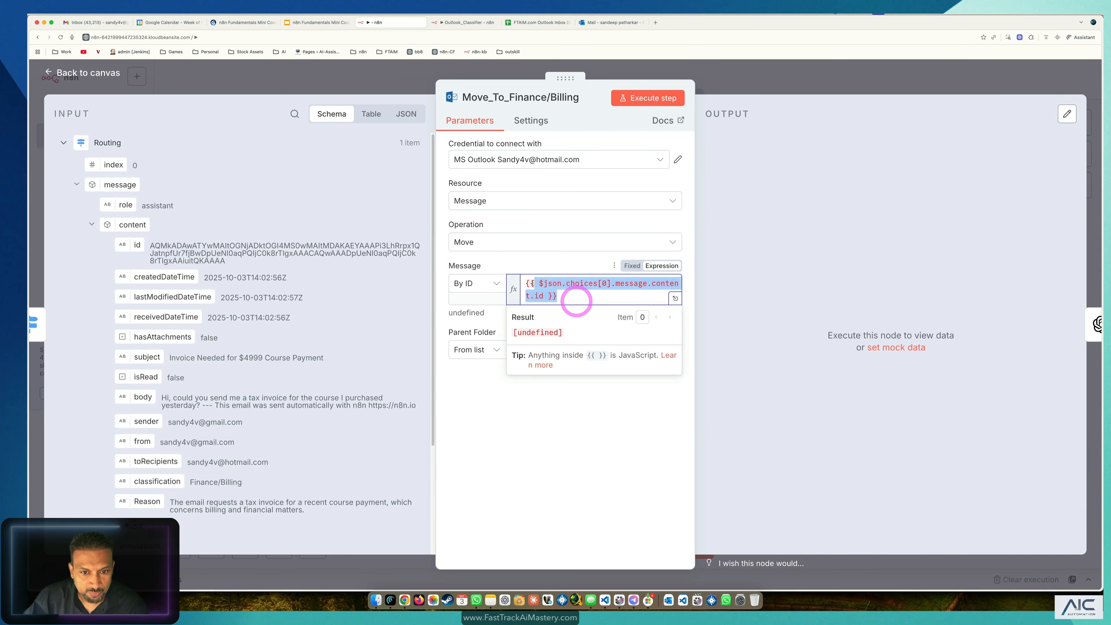
pyautogui.press('BackSpace')
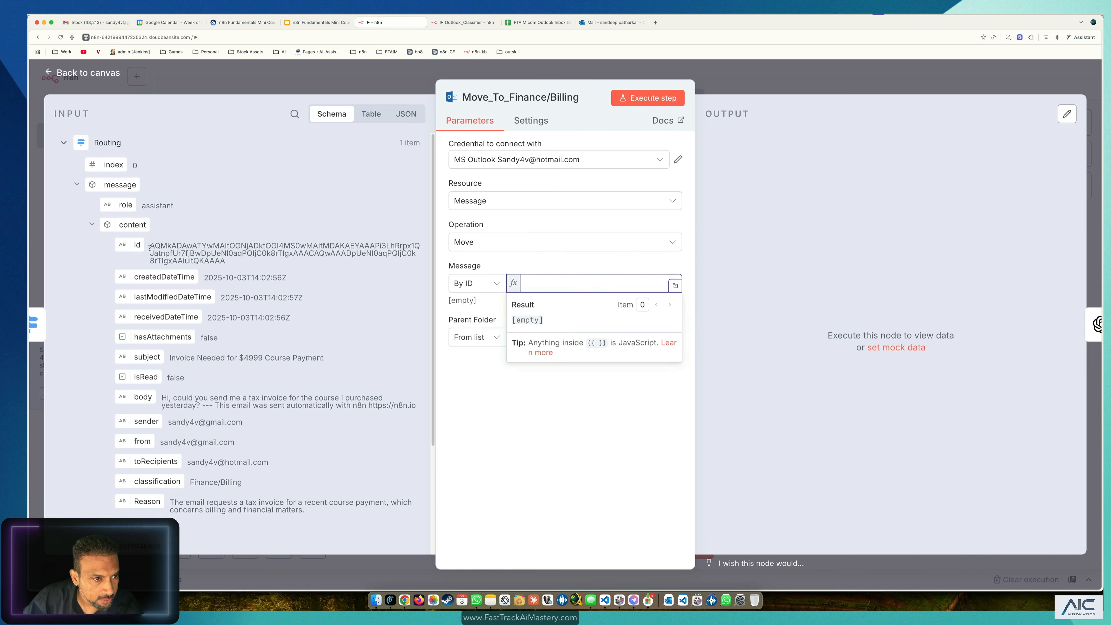
pyautogui.moveTo(137, 245); pyautogui.dragTo(536, 283)
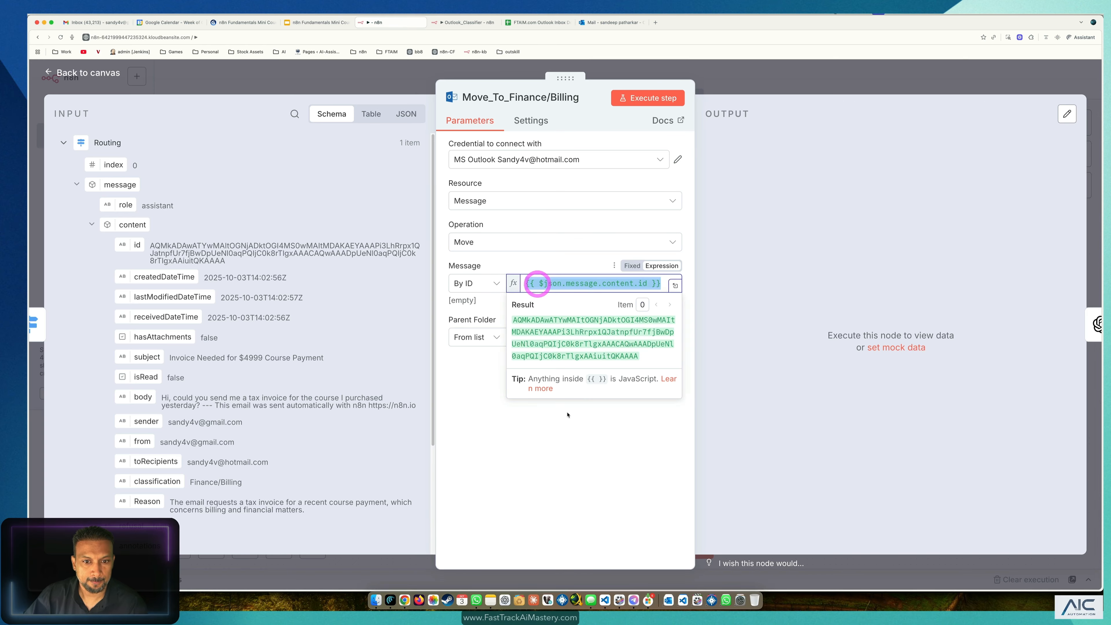
pyautogui.click(556, 447)
# Step: Keep 04 Finance and Billing as the Parent Folder destination
pyautogui.click(585, 338)
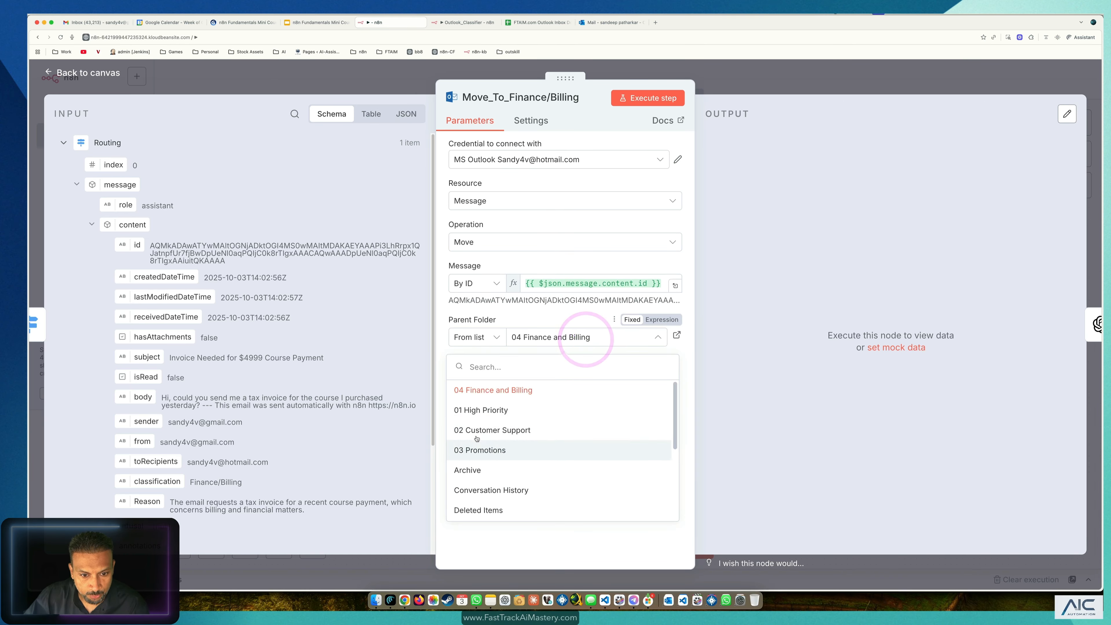
pyautogui.scroll(-5, 489, 469)
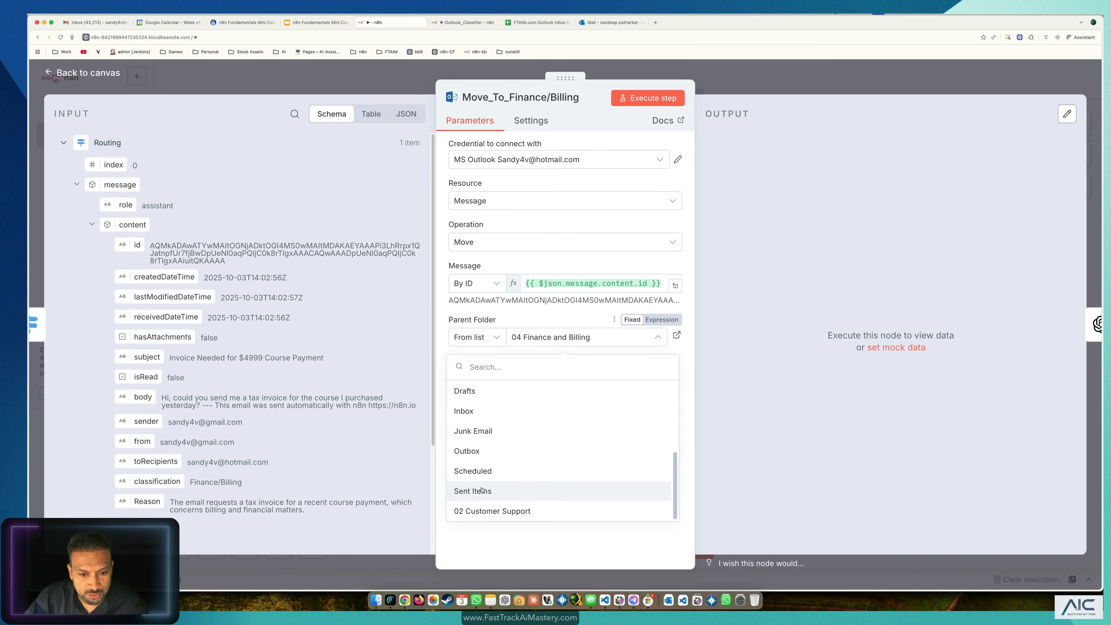
pyautogui.scroll(5, 487, 459)
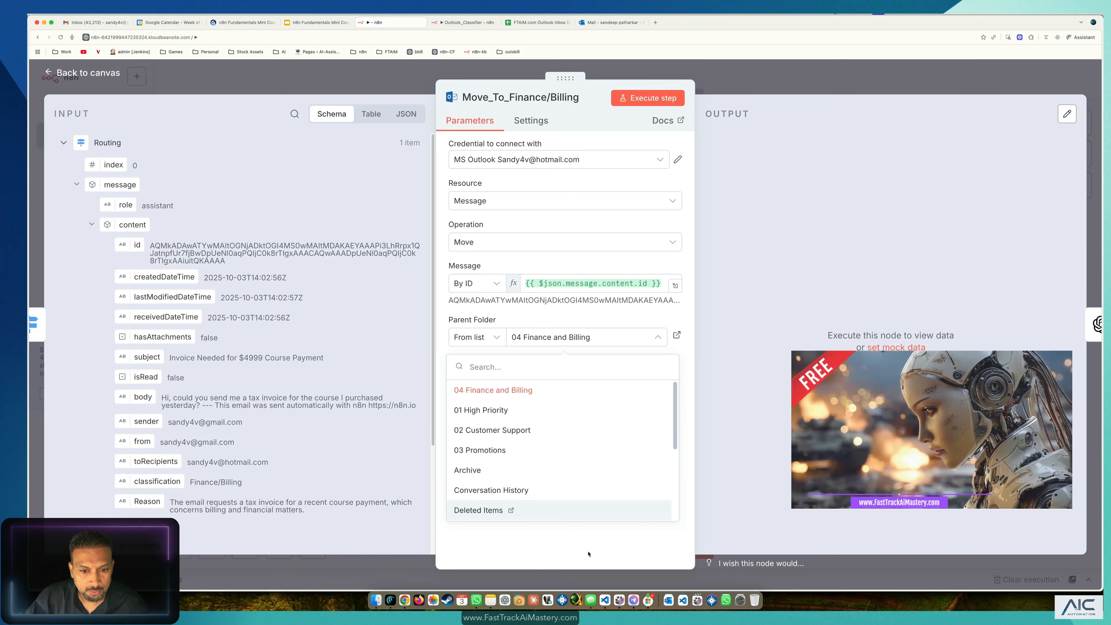
pyautogui.click(547, 546)
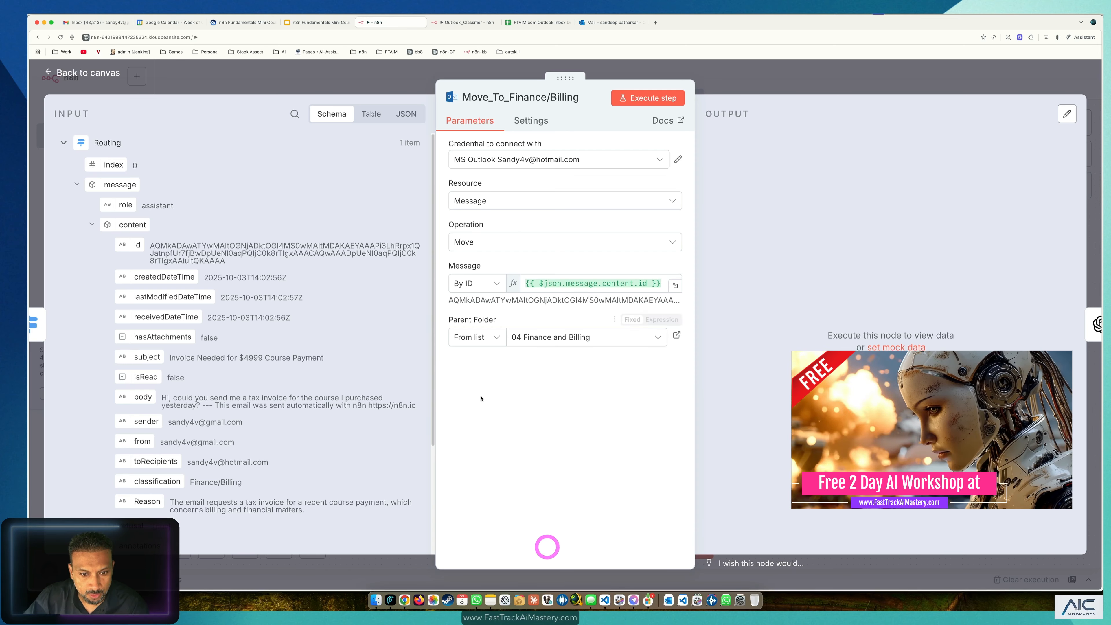
pyautogui.click(573, 337)
pyautogui.click(489, 392)
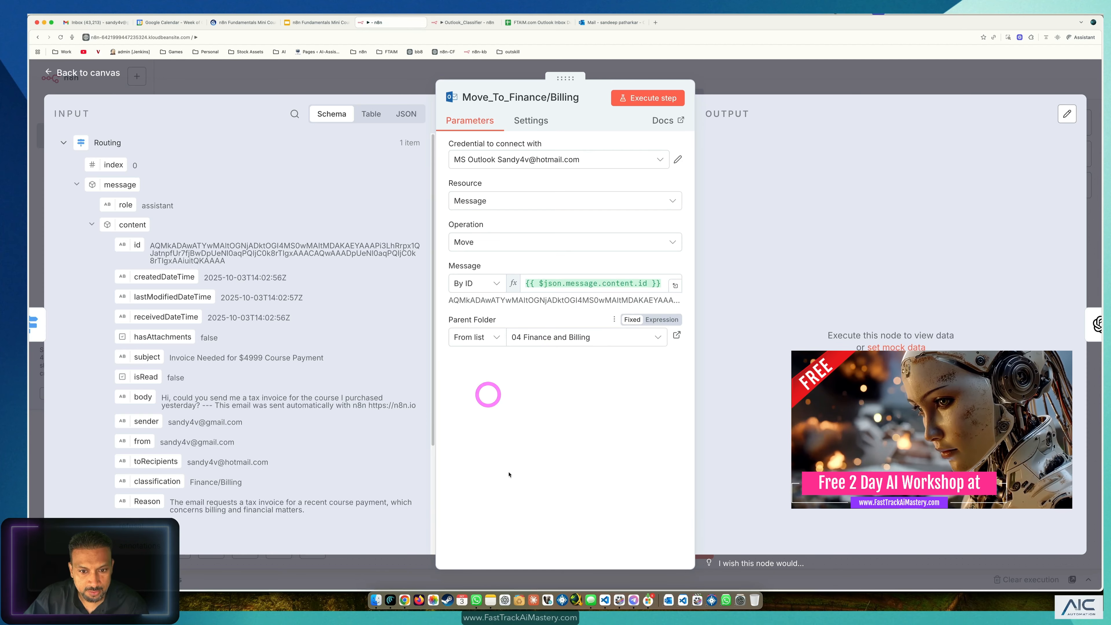
pyautogui.click(510, 473)
# Step: Run the move step and confirm the invoice email landed in 04 Finance and Billing
pyautogui.click(652, 104)
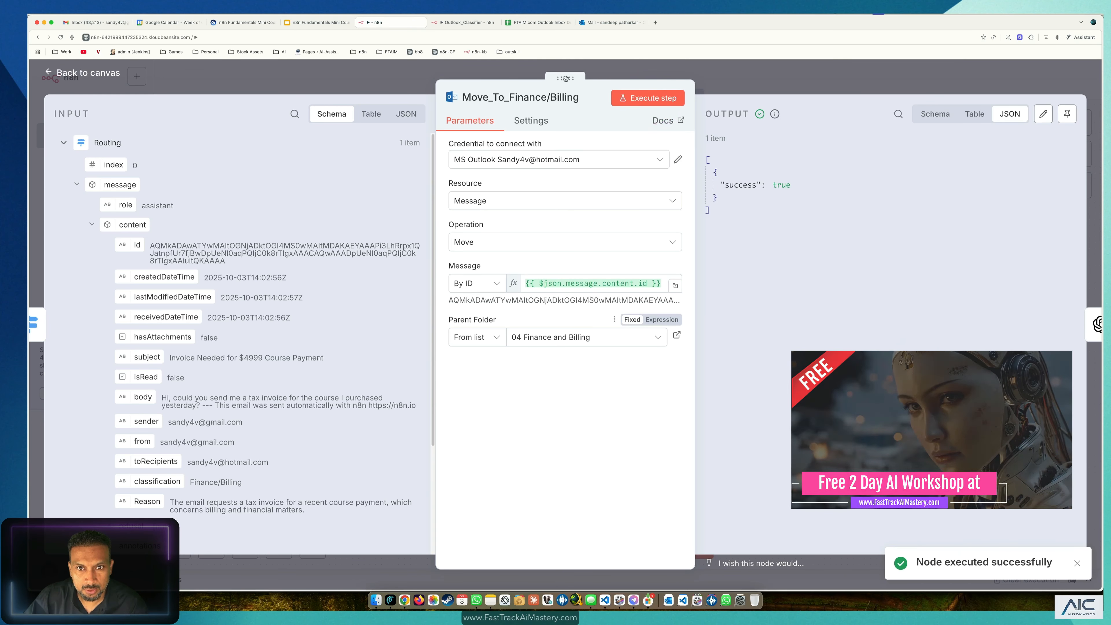
pyautogui.click(595, 23)
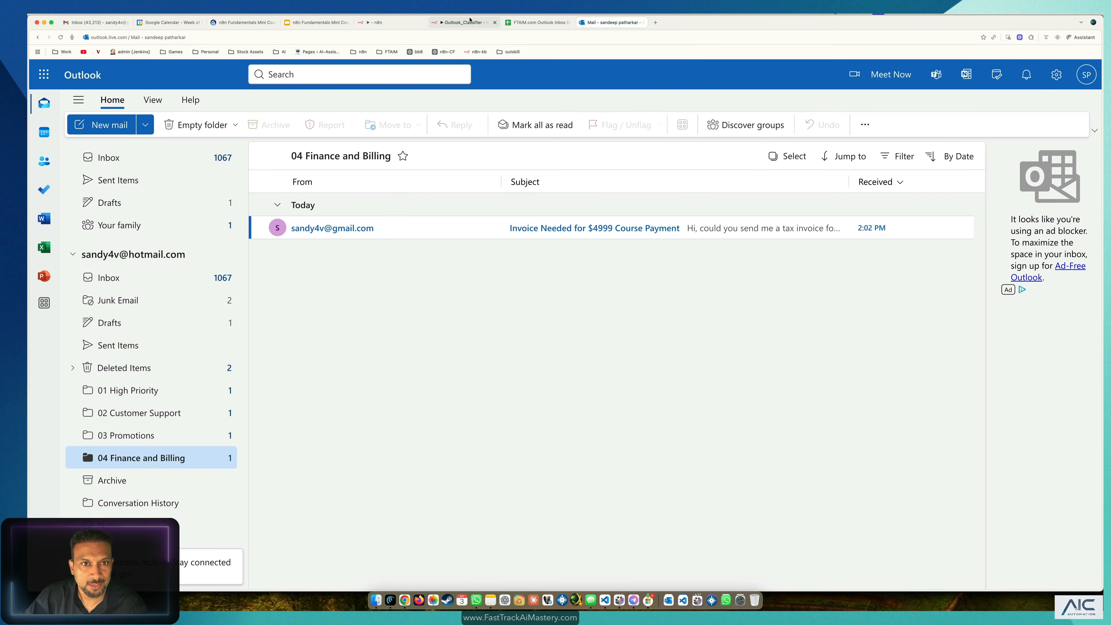
pyautogui.click(399, 25)
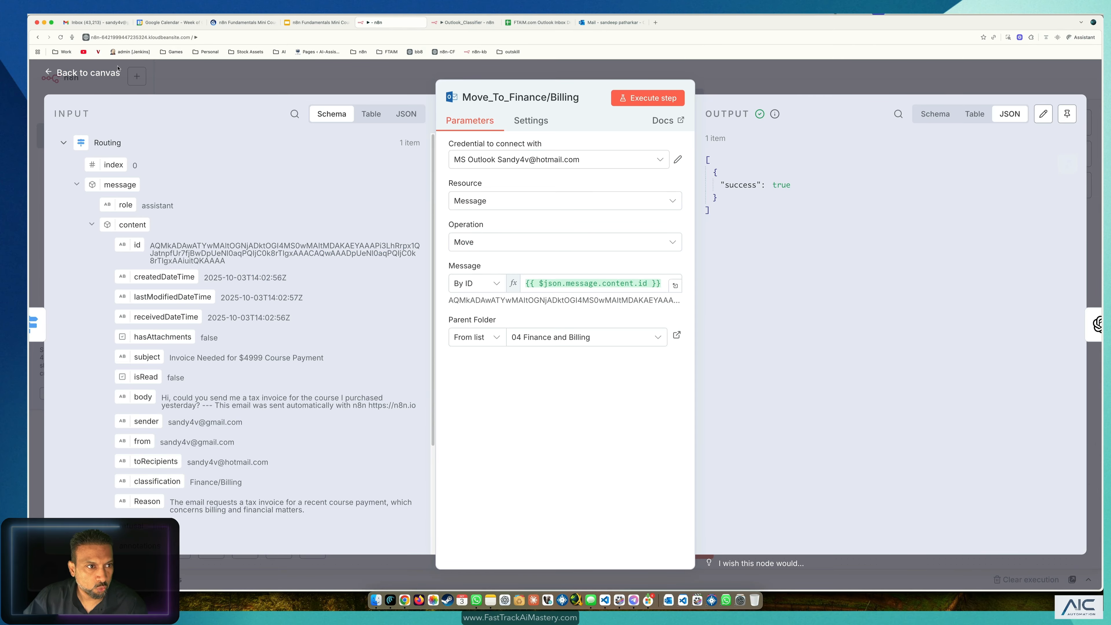
pyautogui.click(114, 75)
pyautogui.moveTo(801, 463); pyautogui.dragTo(796, 440)
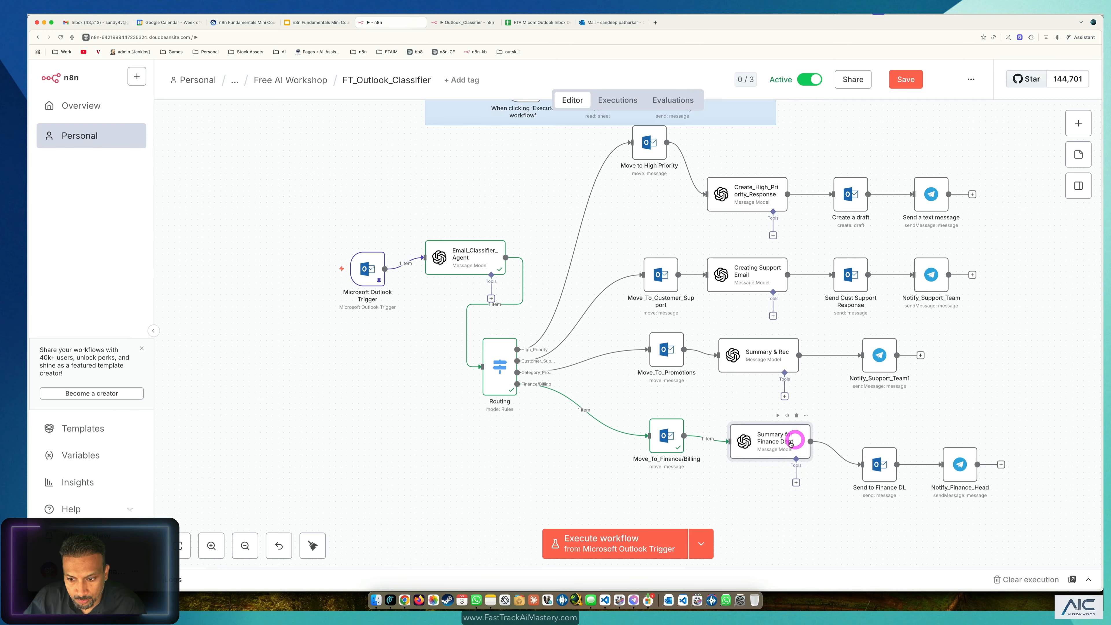
# Step: Open the Summary for Finance Dept prompt in the full editor and review its instructions
pyautogui.doubleClick(790, 443)
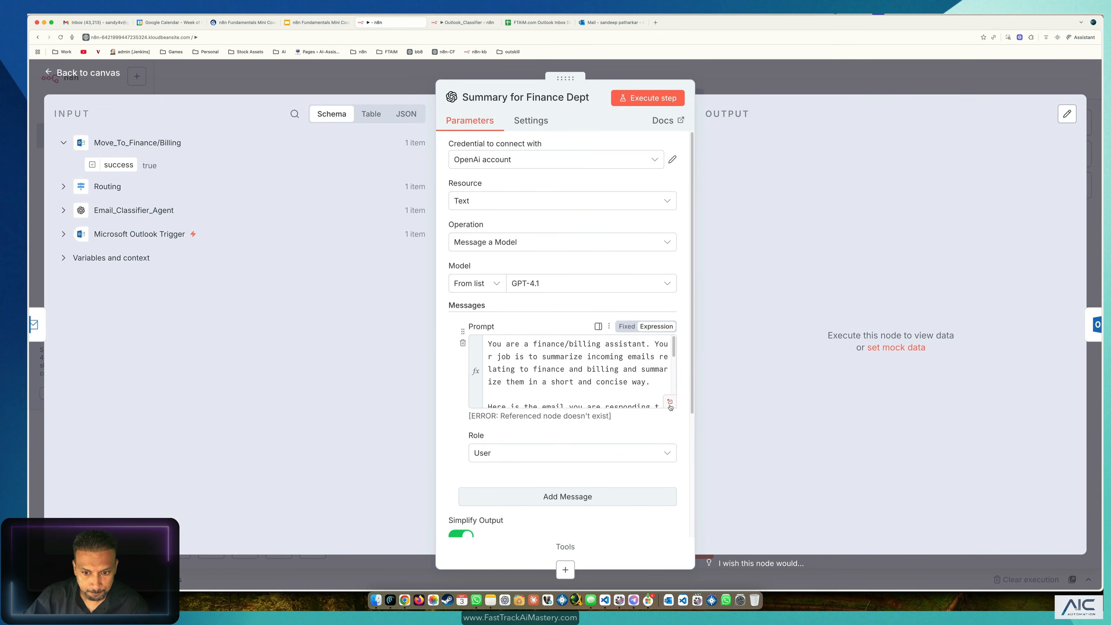
pyautogui.click(670, 402)
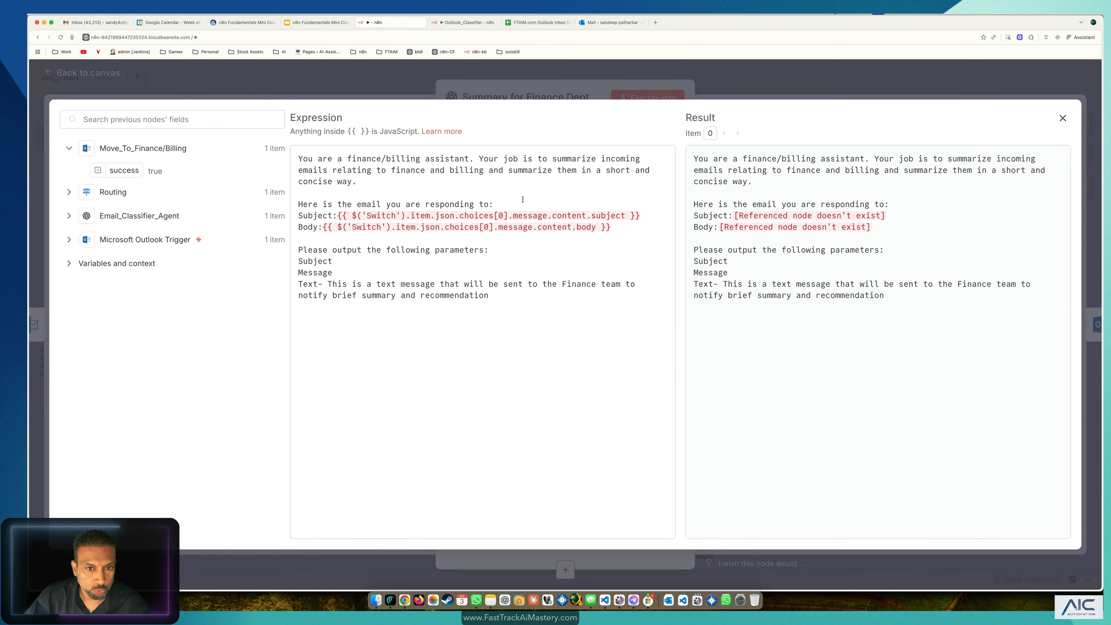
pyautogui.click(68, 240)
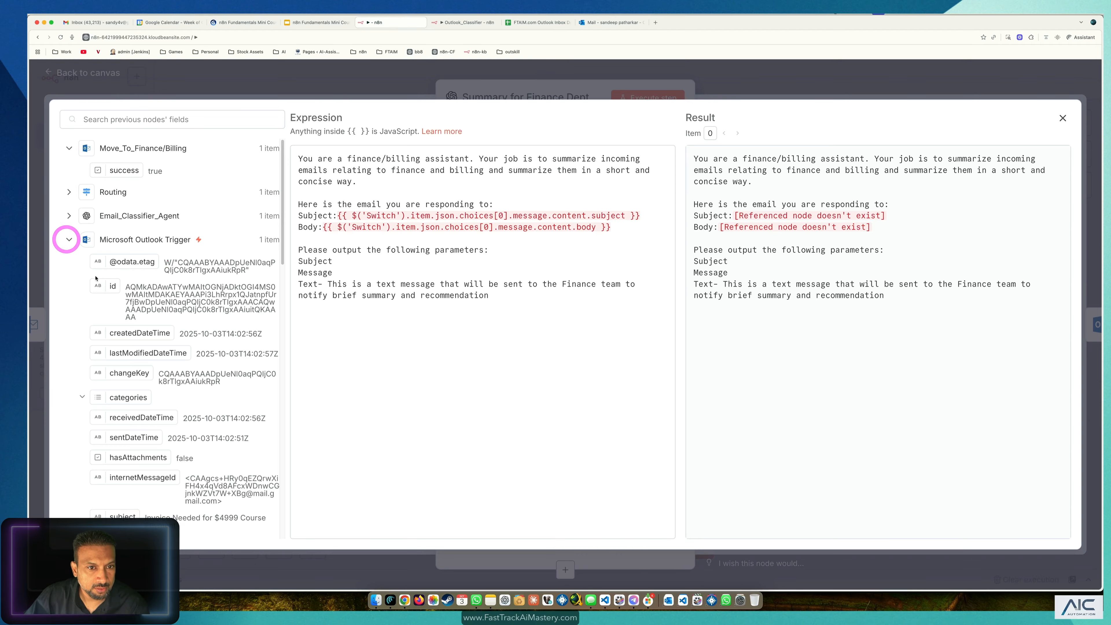
pyautogui.moveTo(344, 190); pyautogui.dragTo(291, 146)
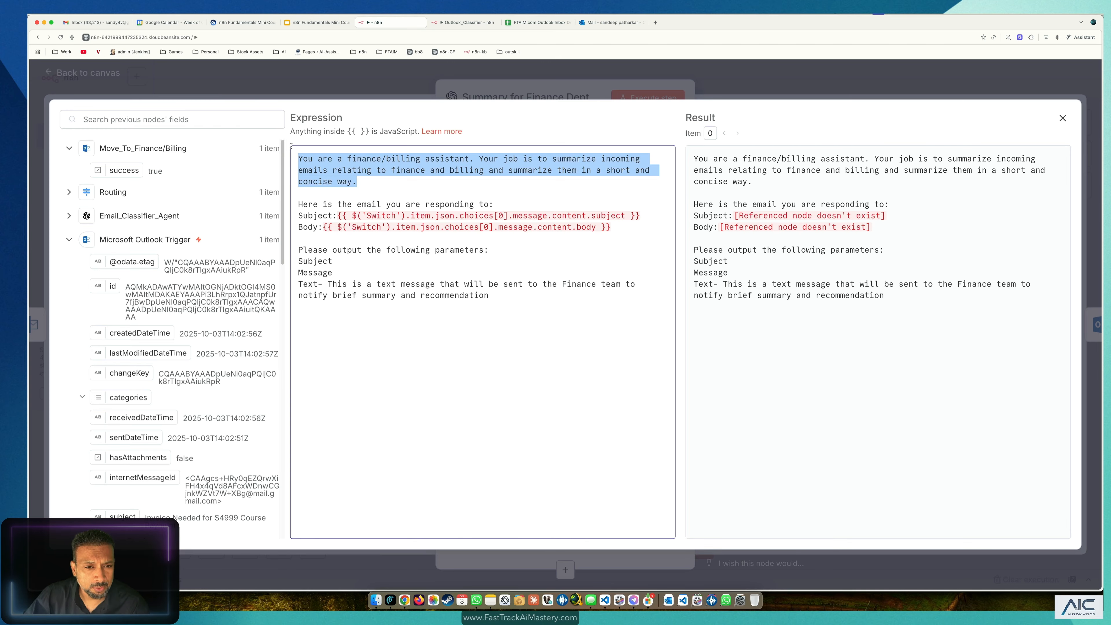
pyautogui.click(490, 303)
pyautogui.moveTo(370, 239); pyautogui.dragTo(290, 144)
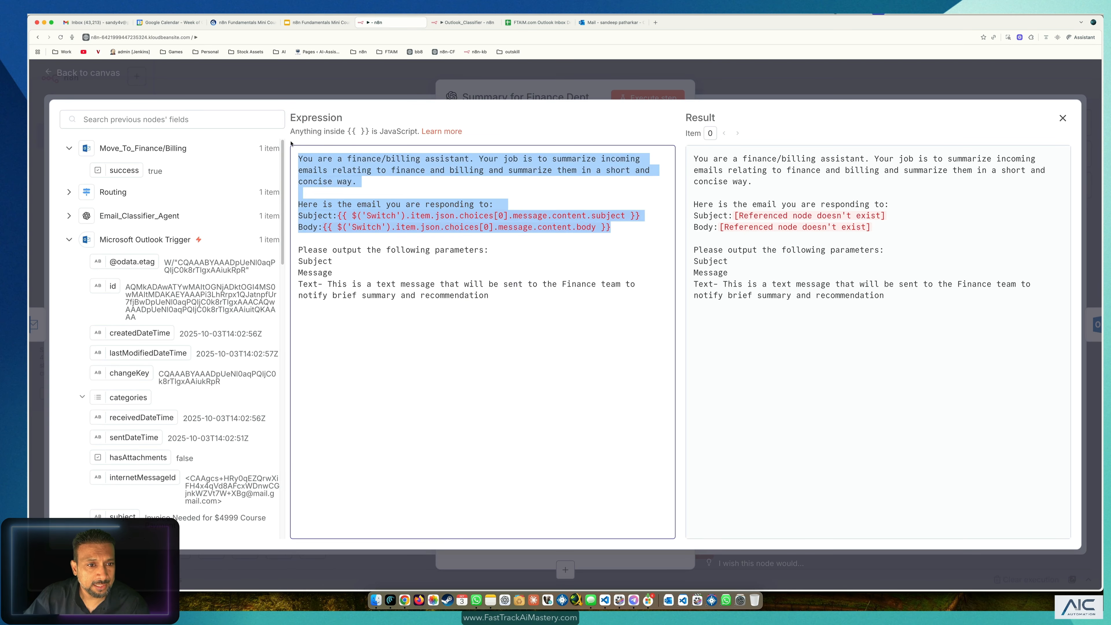
pyautogui.moveTo(505, 300); pyautogui.dragTo(260, 286)
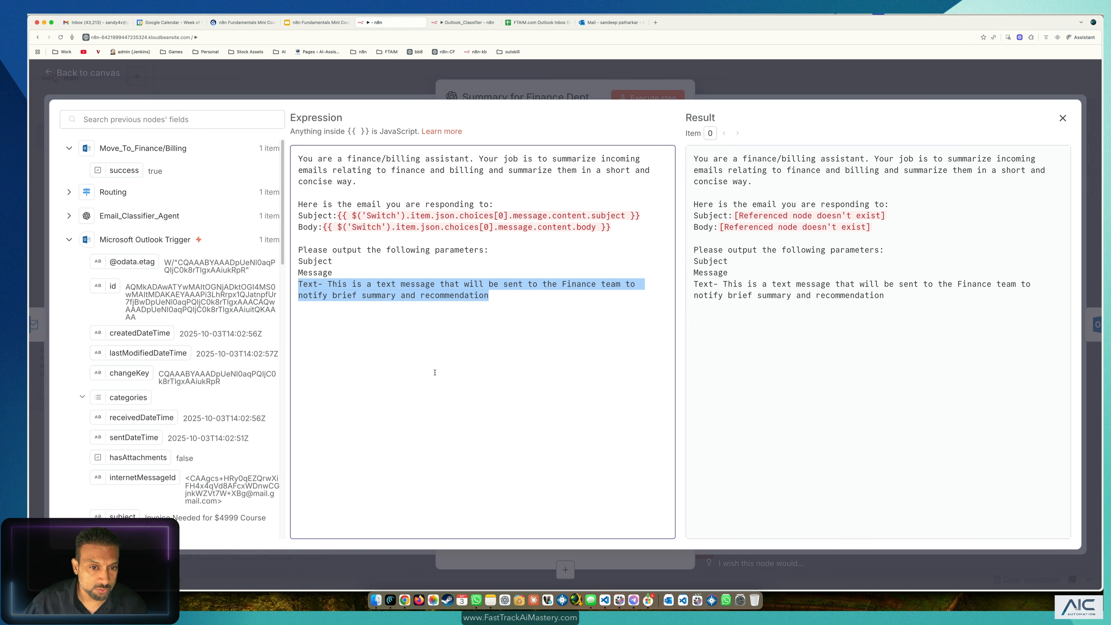
pyautogui.click(466, 357)
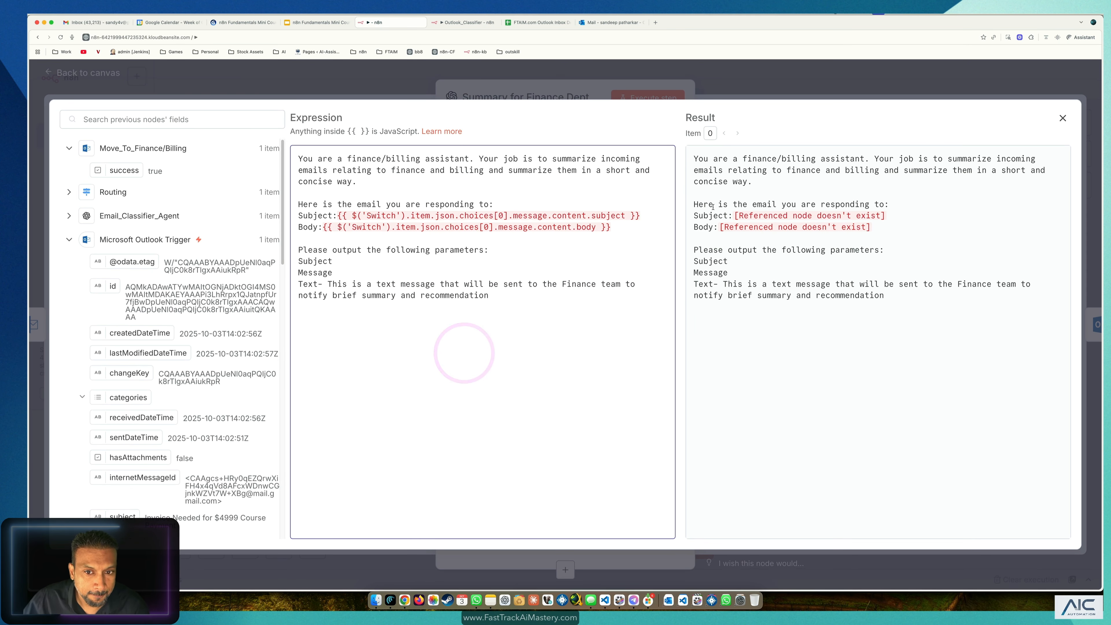
# Step: Replace the broken Subject expression with the Microsoft Outlook Trigger's subject field
pyautogui.moveTo(640, 215); pyautogui.dragTo(418, 217)
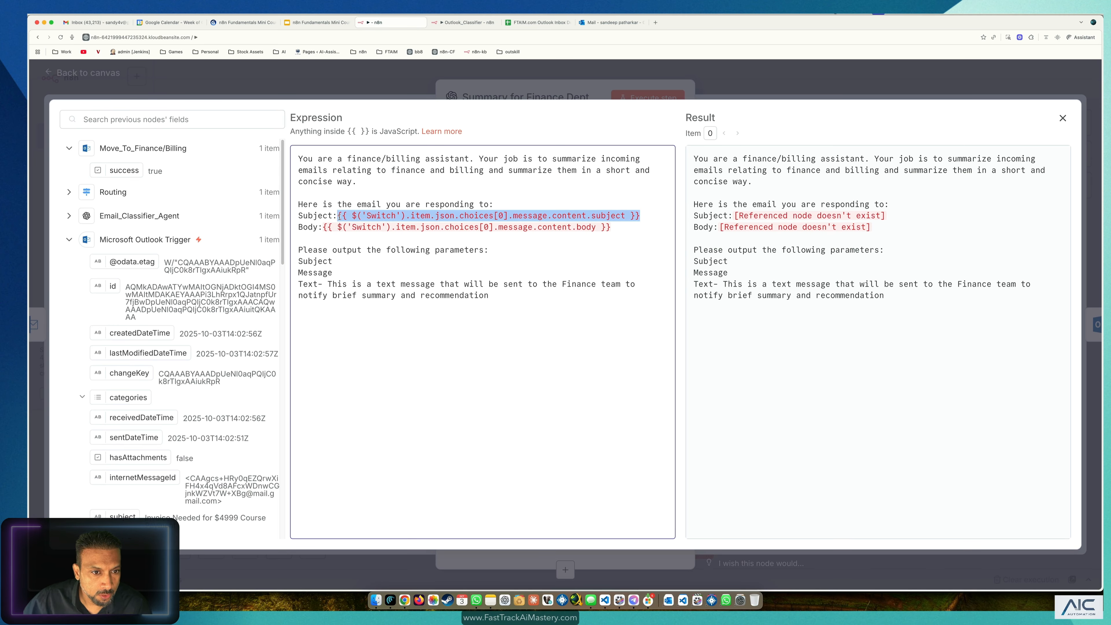
pyautogui.press('BackSpace')
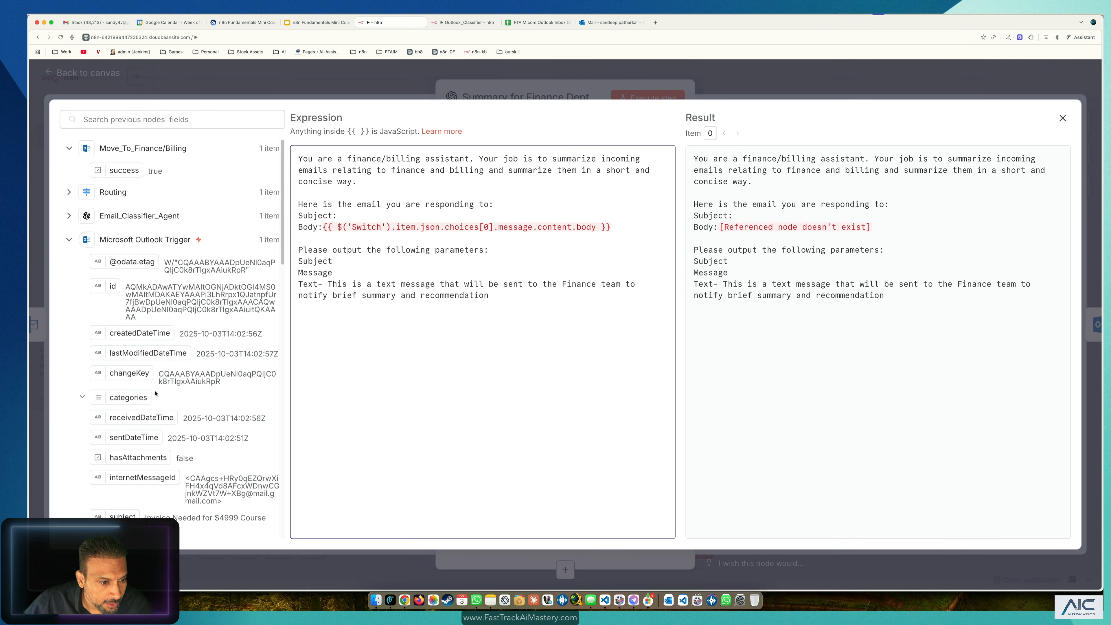
pyautogui.scroll(-5, 243, 385)
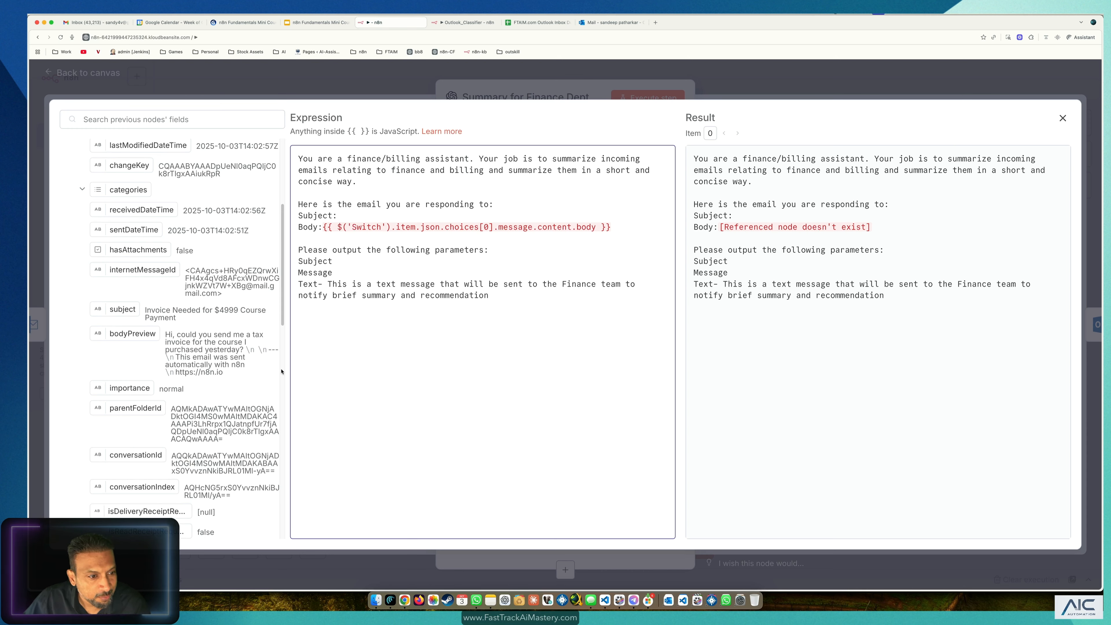
pyautogui.scroll(-6, 281, 372)
pyautogui.scroll(4, 175, 307)
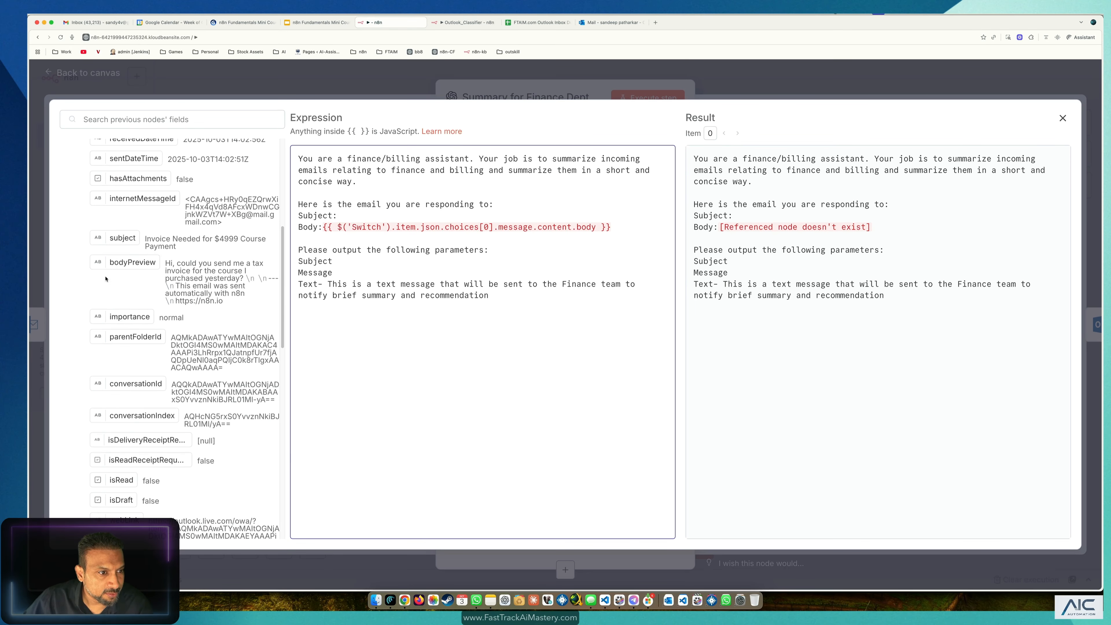
pyautogui.scroll(3, 130, 263)
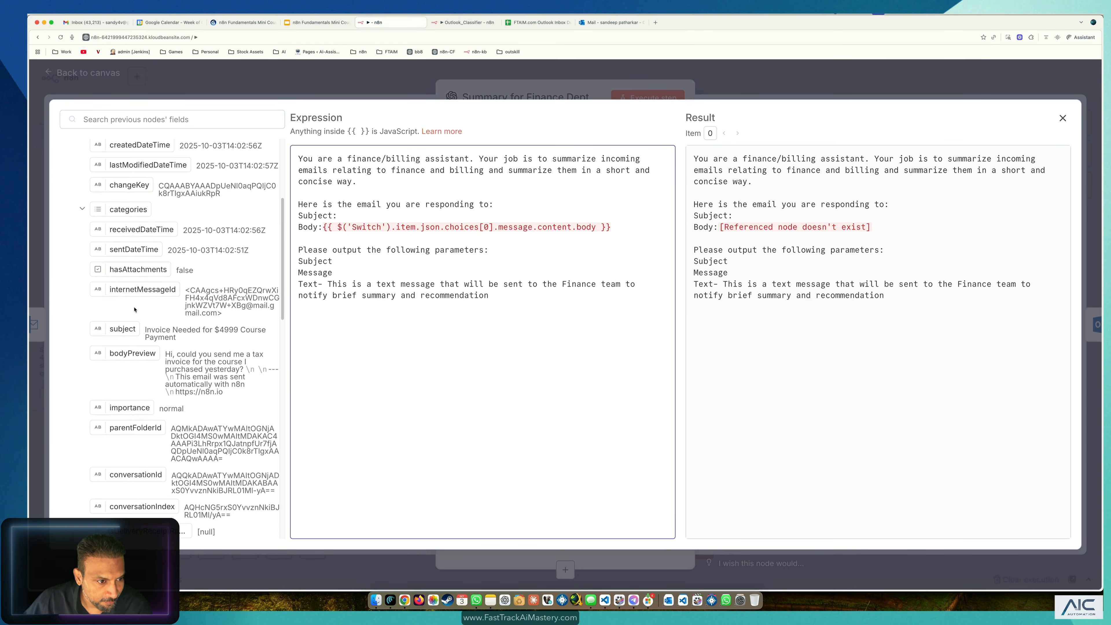
pyautogui.moveTo(125, 328); pyautogui.dragTo(420, 225)
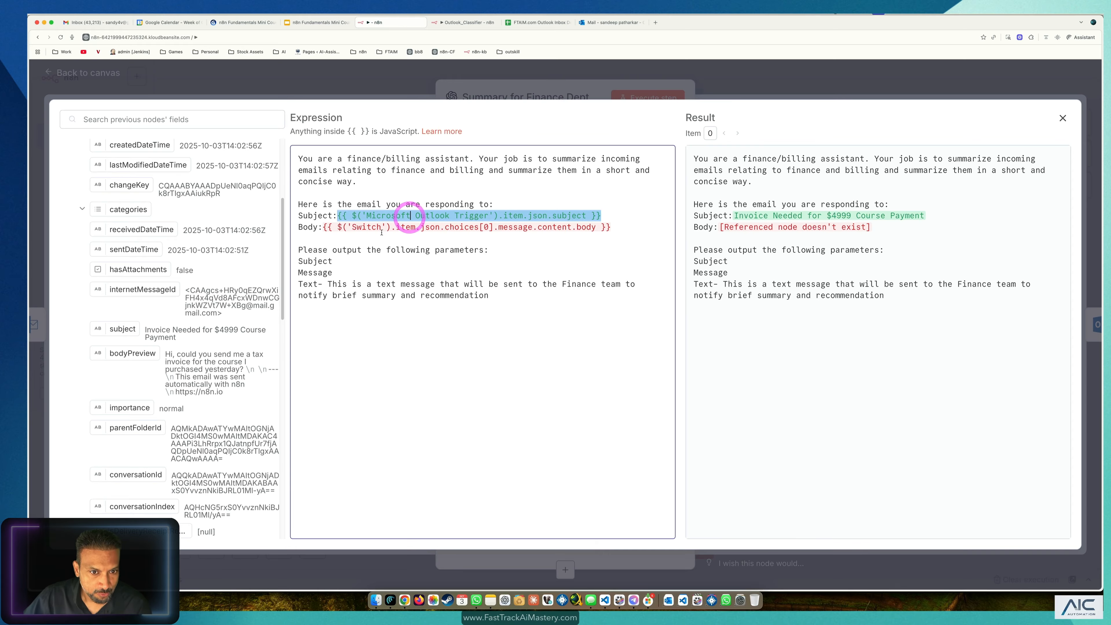
pyautogui.scroll(5, 134, 210)
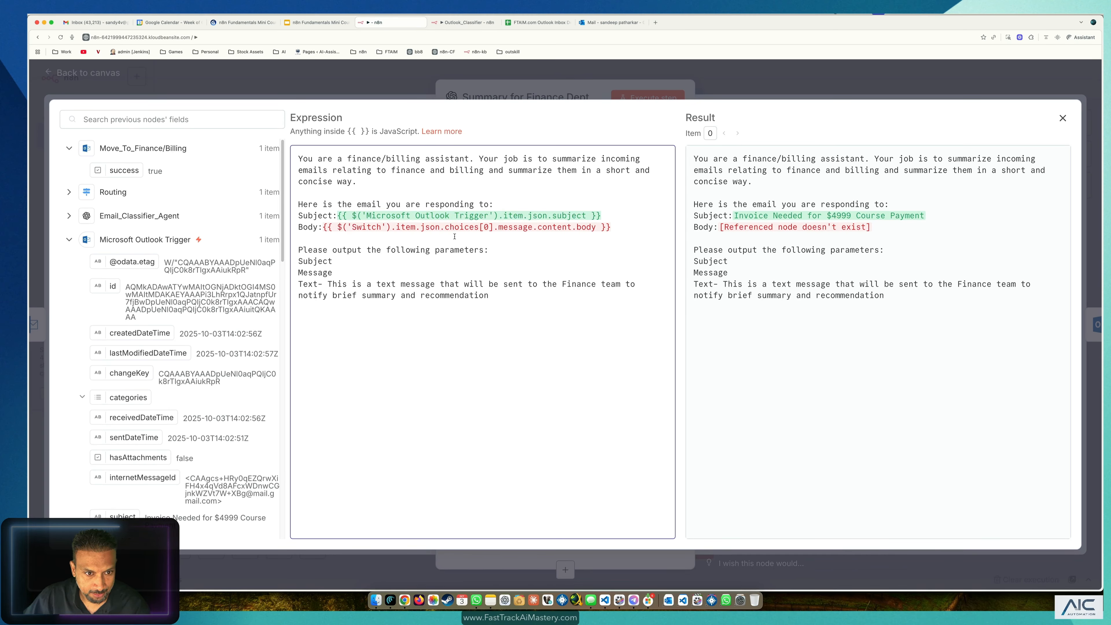
# Step: Replace the broken Body expression with the Email_Classifier_Agent's body field and close the editor
pyautogui.moveTo(632, 229); pyautogui.dragTo(347, 227)
pyautogui.press('BackSpace')
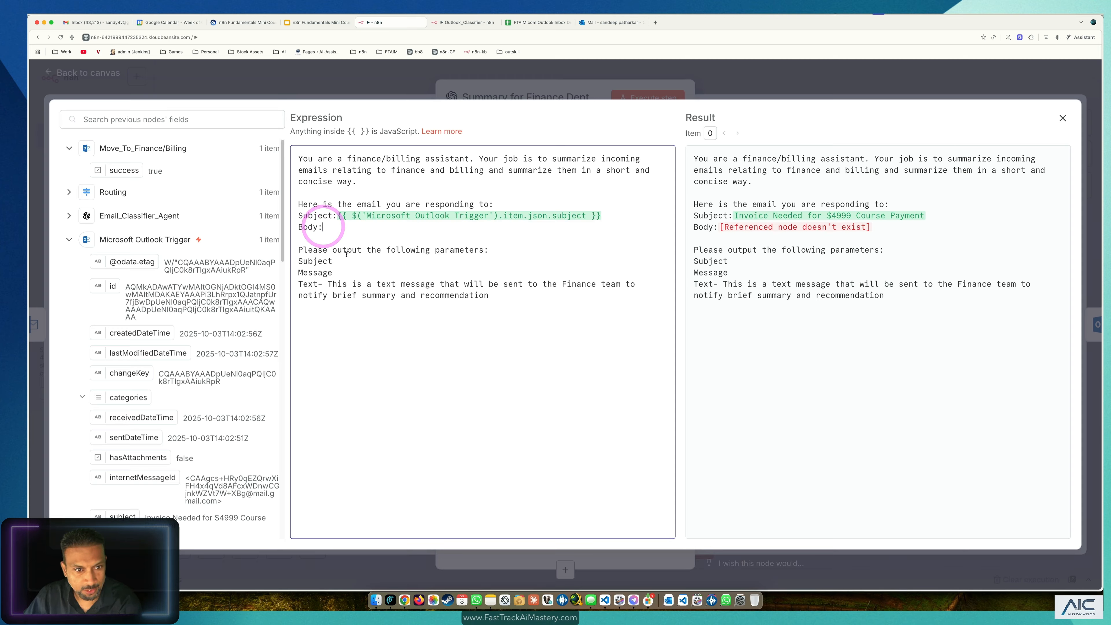
pyautogui.click(70, 240)
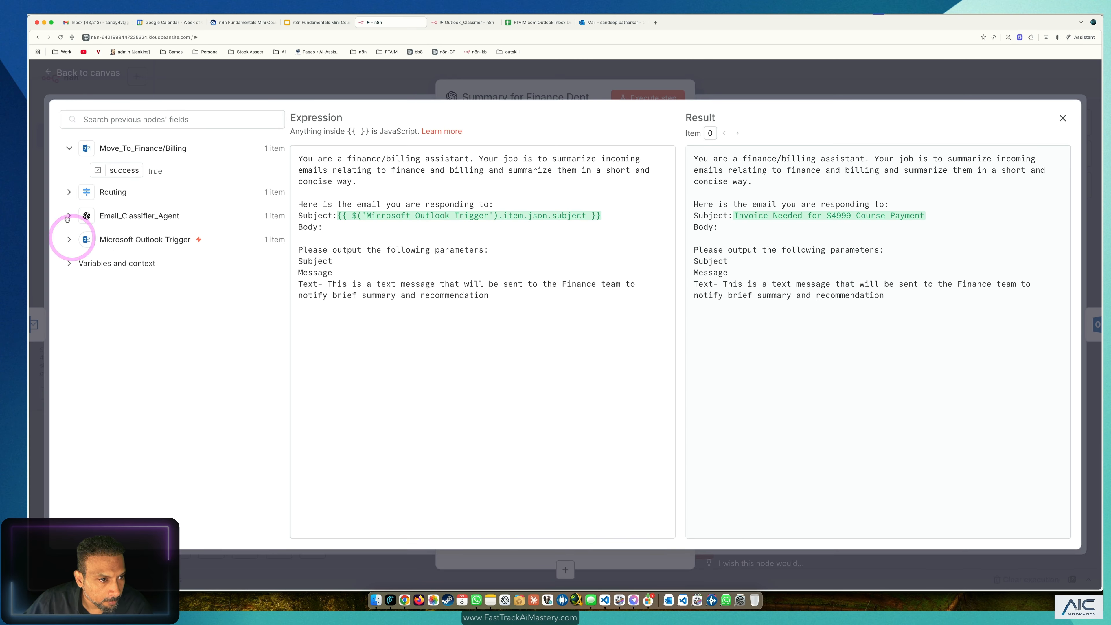
pyautogui.click(68, 216)
pyautogui.scroll(-5, 199, 369)
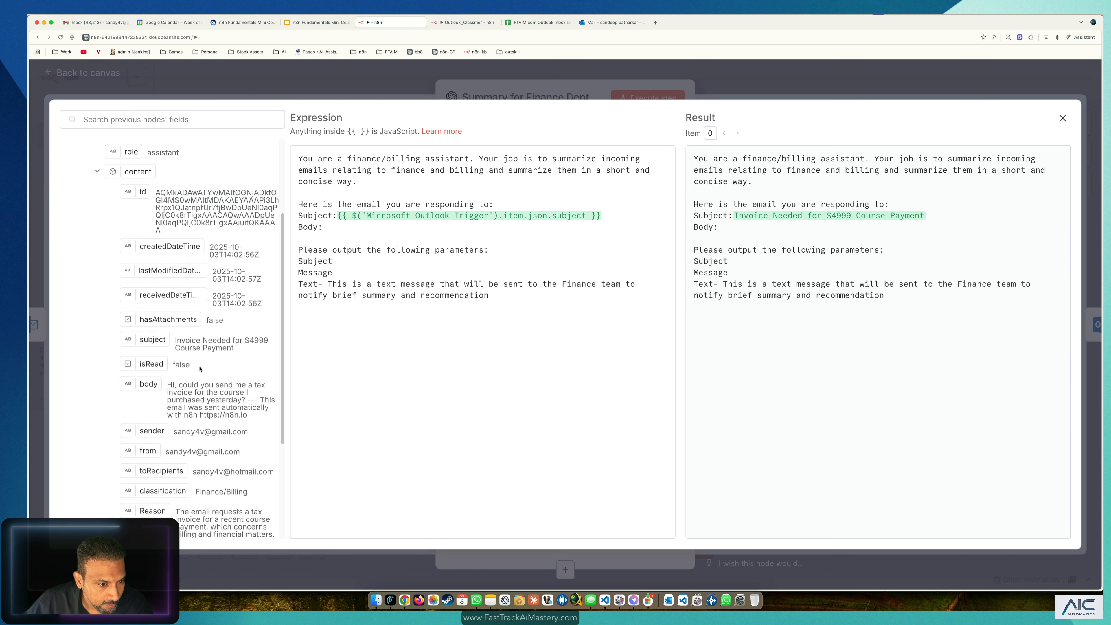
pyautogui.moveTo(147, 349); pyautogui.dragTo(517, 224)
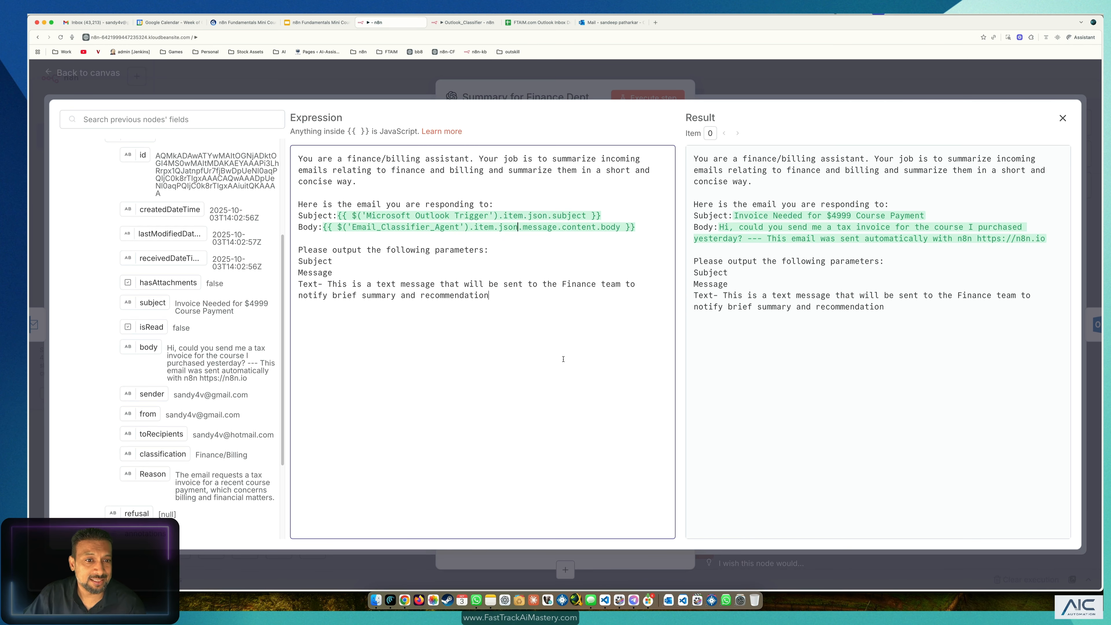
pyautogui.click(563, 360)
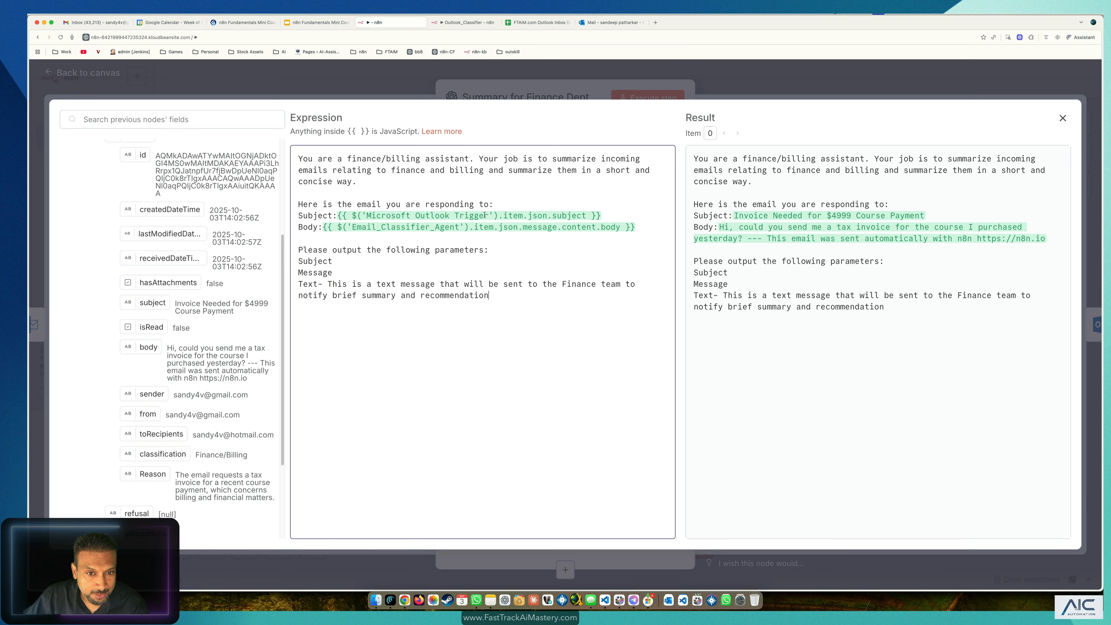
pyautogui.moveTo(485, 215); pyautogui.dragTo(433, 226)
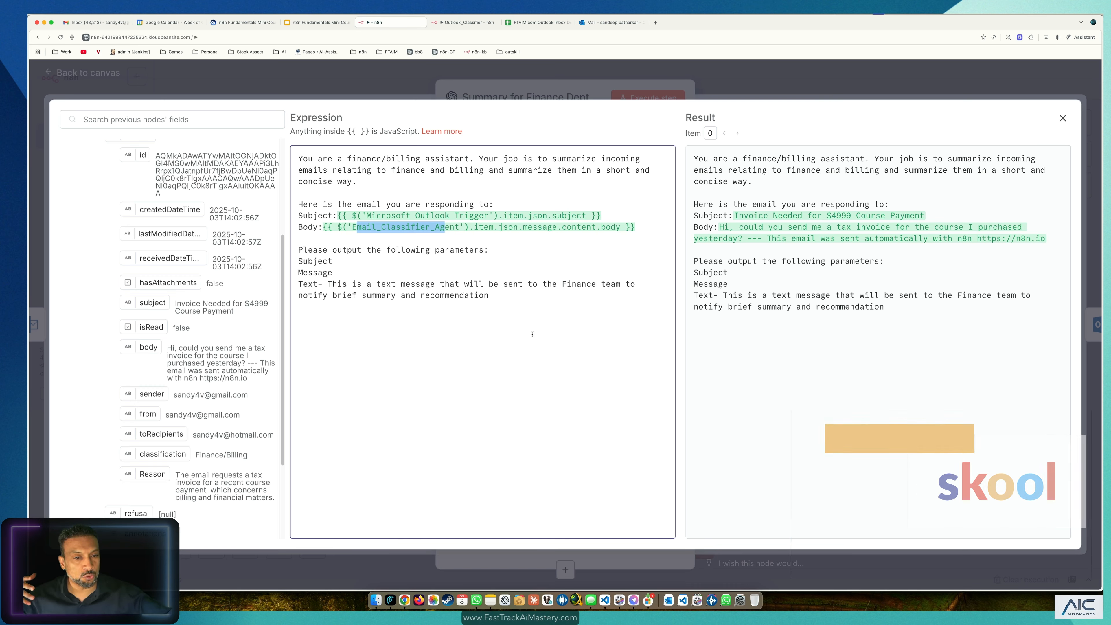
pyautogui.click(495, 334)
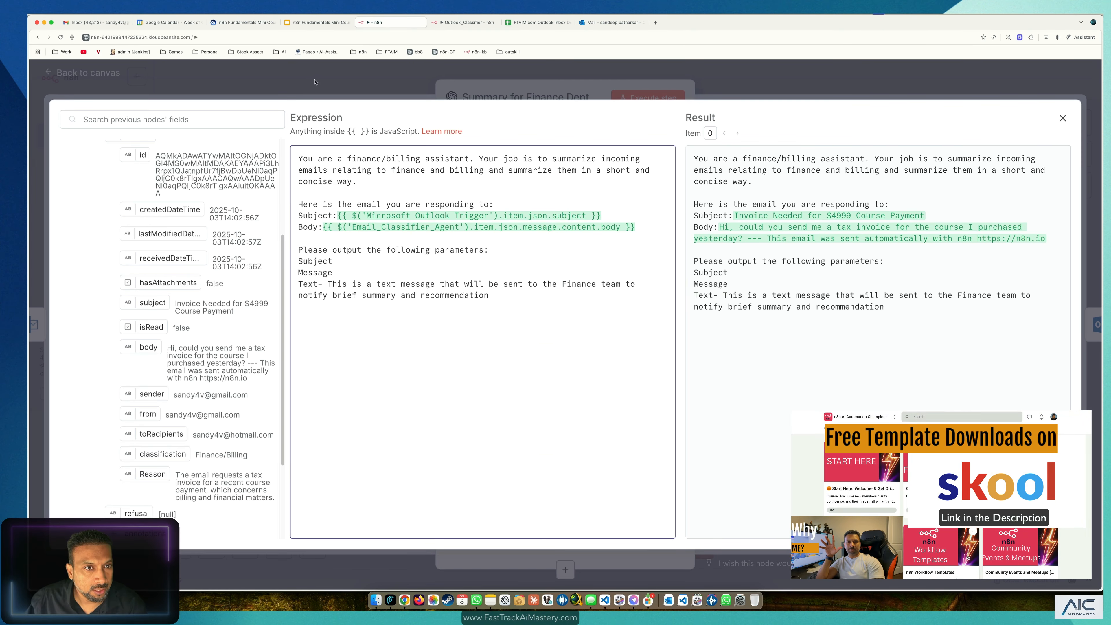
pyautogui.click(463, 77)
pyautogui.click(280, 83)
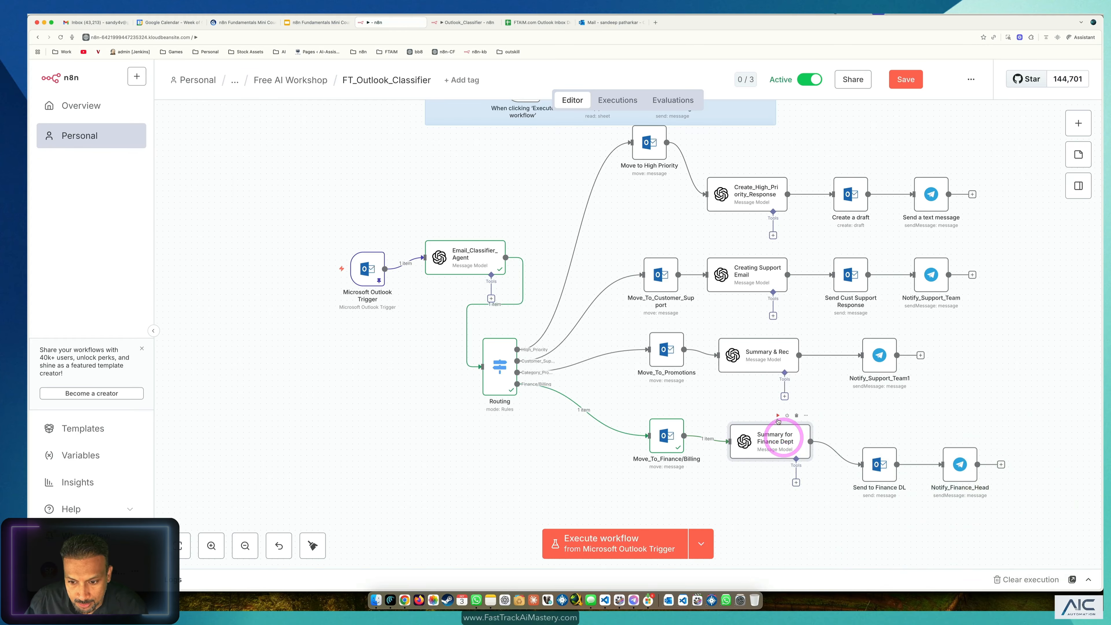
# Step: Execute the workflow and check the generated finance summary text in the node output
pyautogui.click(778, 415)
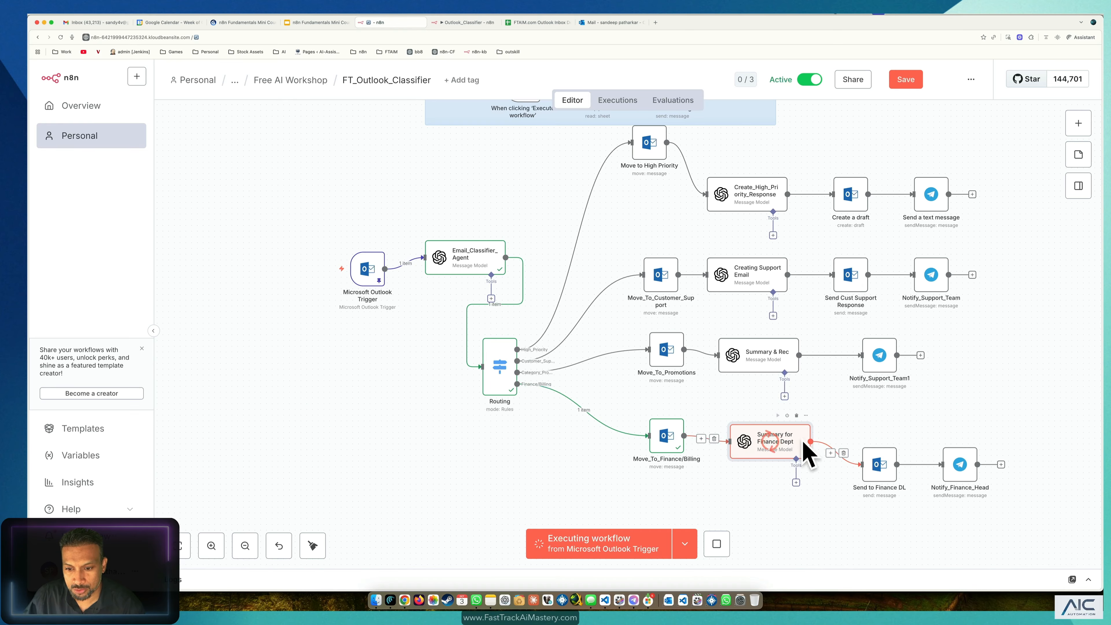
pyautogui.scroll(-3, 837, 403)
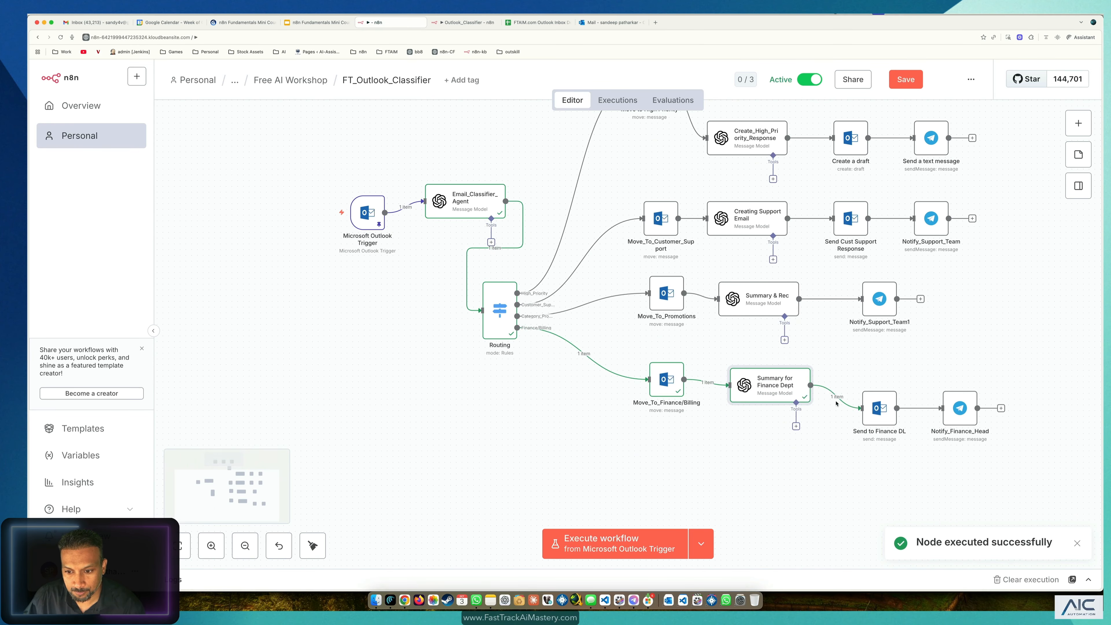
pyautogui.doubleClick(789, 393)
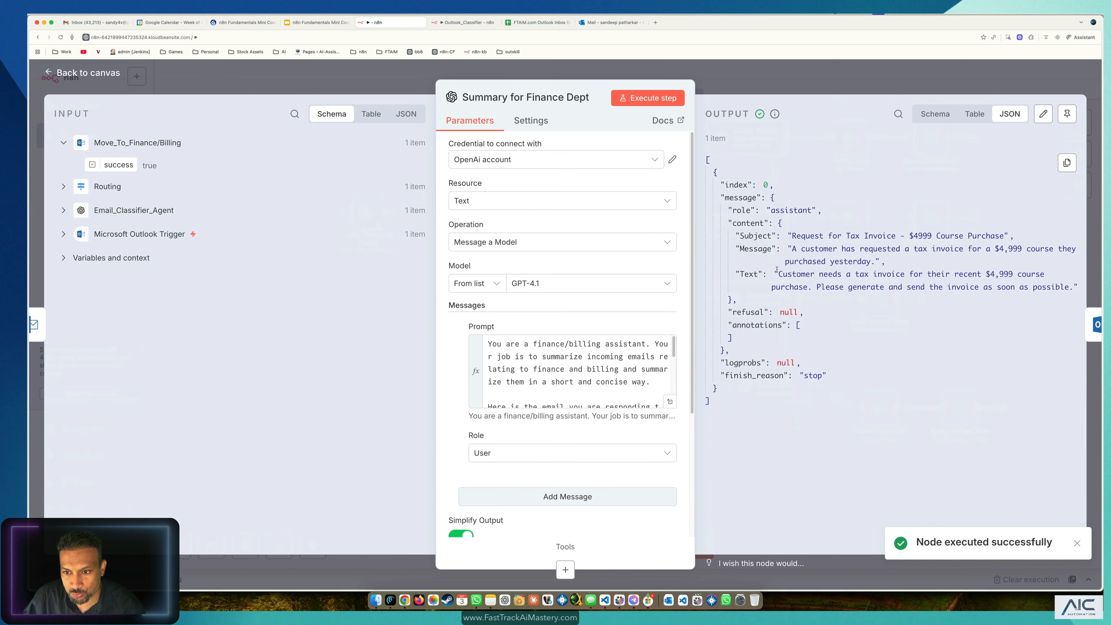
pyautogui.moveTo(777, 272); pyautogui.dragTo(1062, 288)
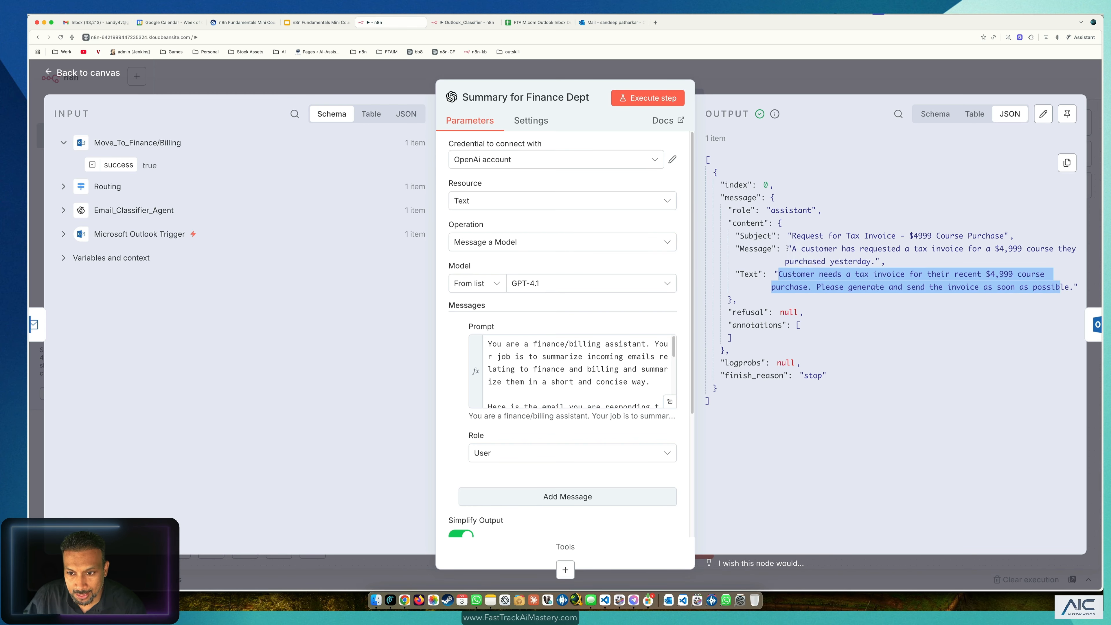
pyautogui.press('Escape')
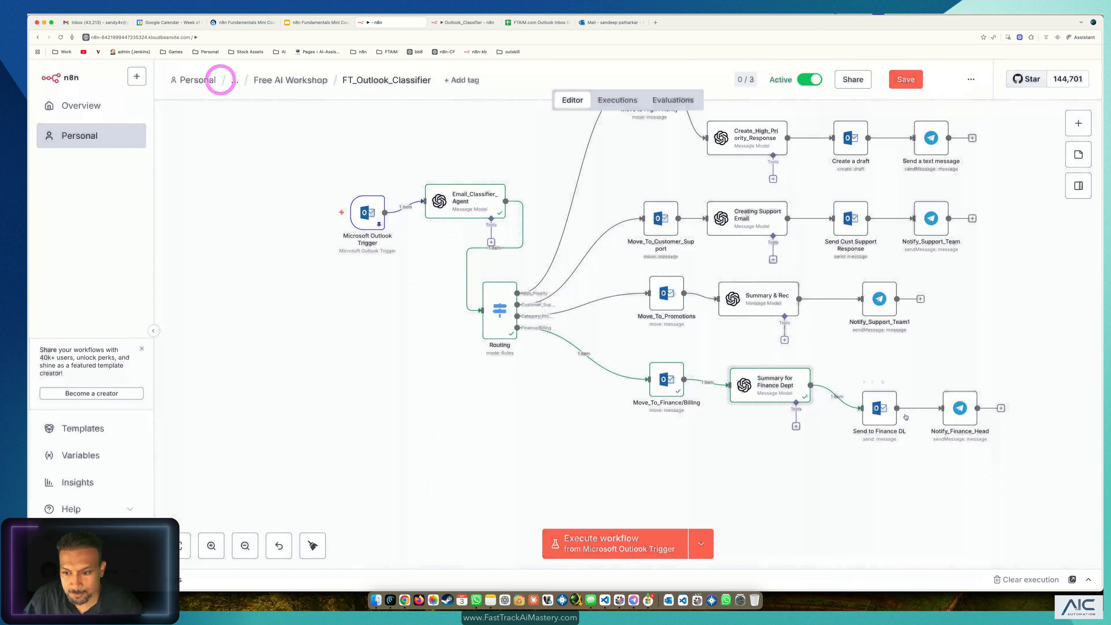
# Step: Review the Send to Finance DL recipient address and To expression, then dismiss its preview
pyautogui.doubleClick(881, 395)
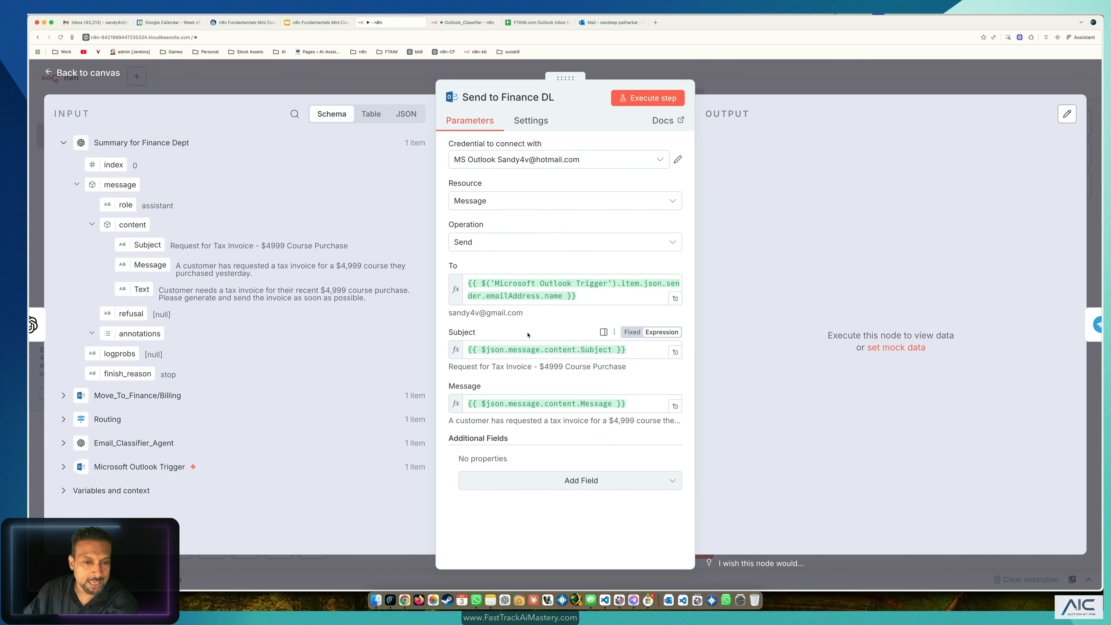
pyautogui.moveTo(479, 313)
pyautogui.mouseDown()
pyautogui.moveTo(425, 313)
pyautogui.moveTo(477, 311)
pyautogui.mouseUp()
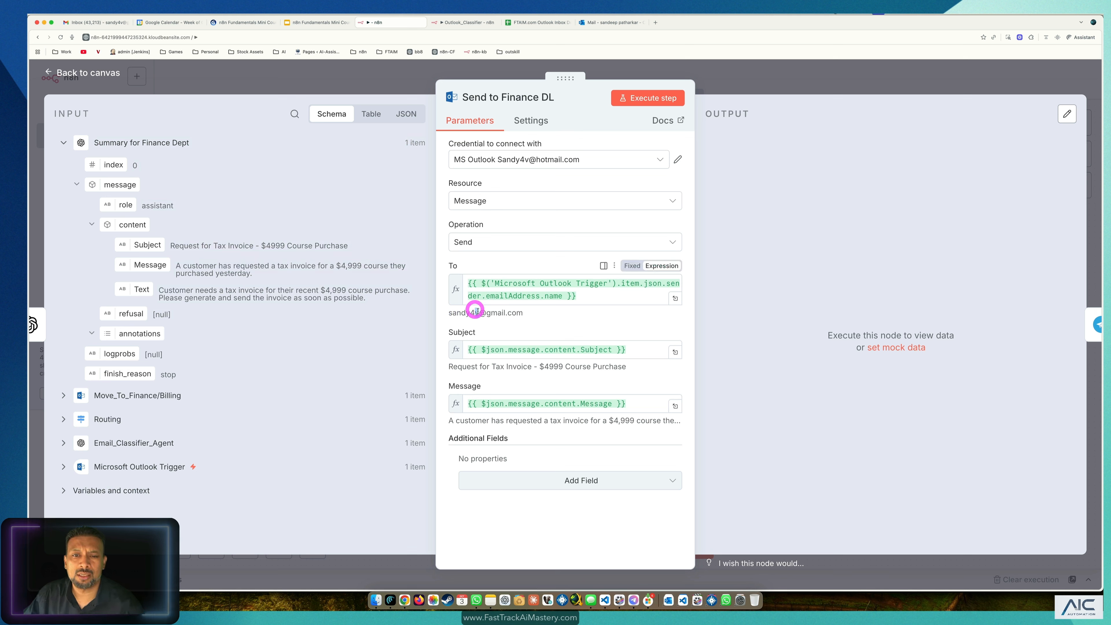
pyautogui.click(530, 314)
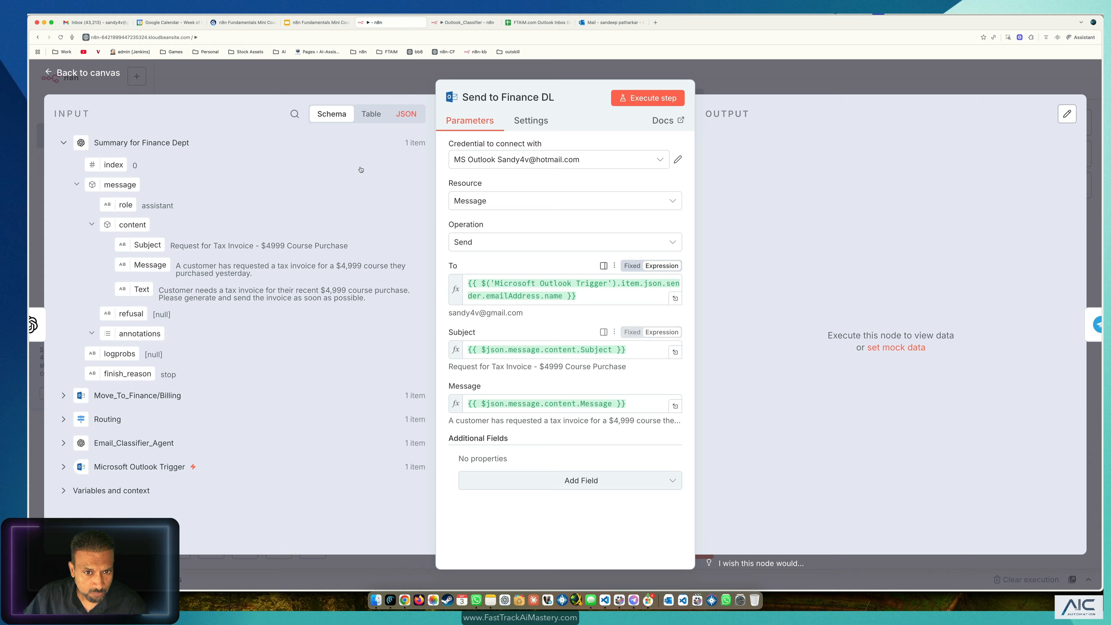
pyautogui.tripleClick(593, 297)
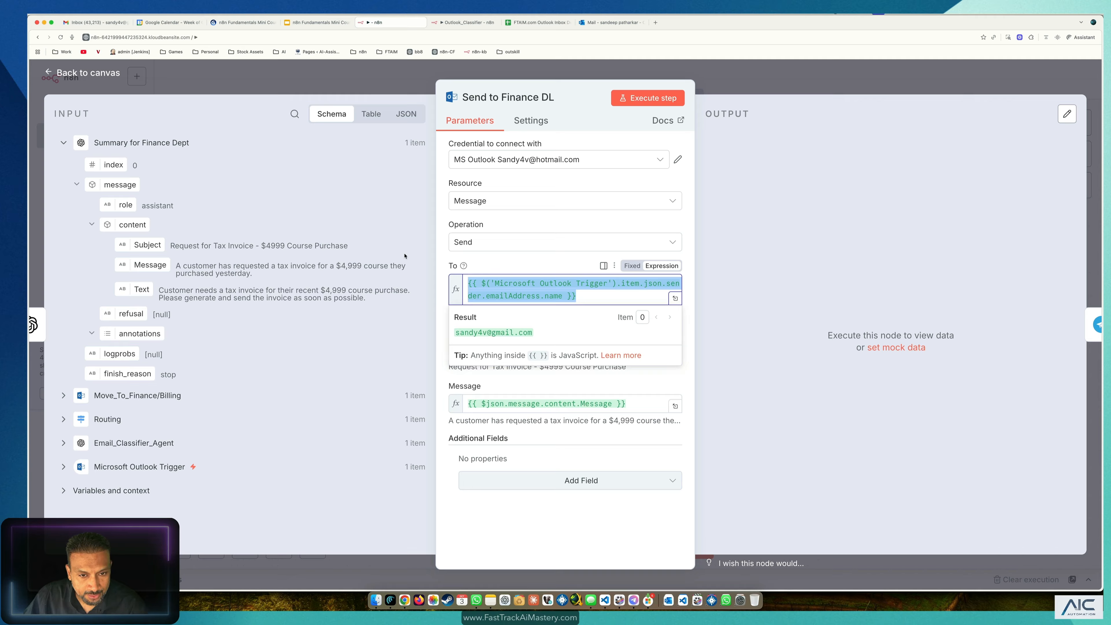
pyautogui.click(405, 256)
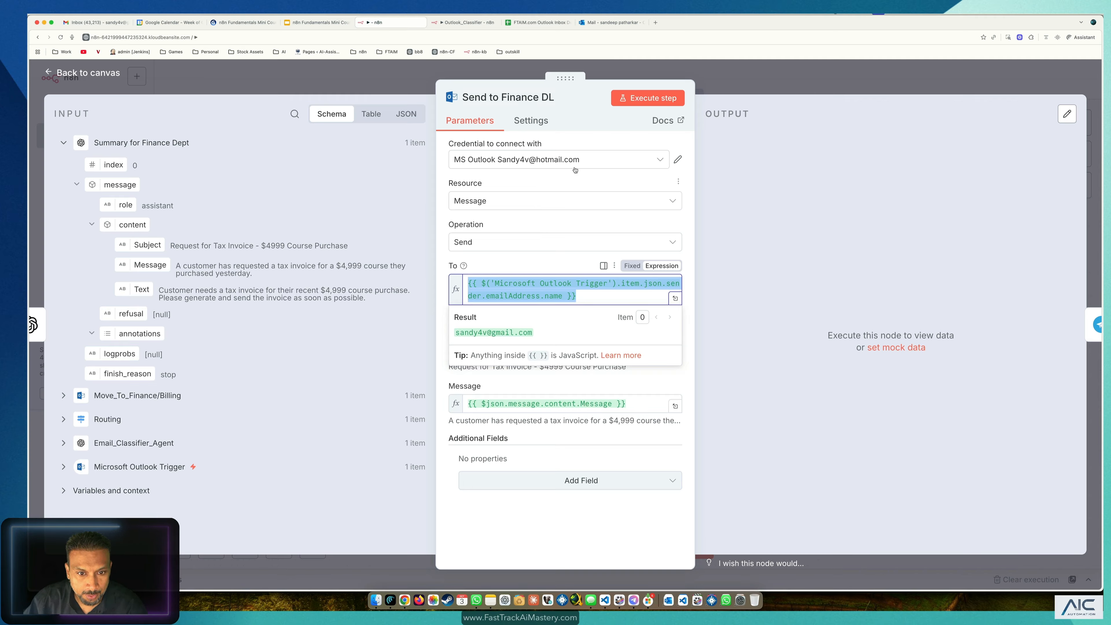
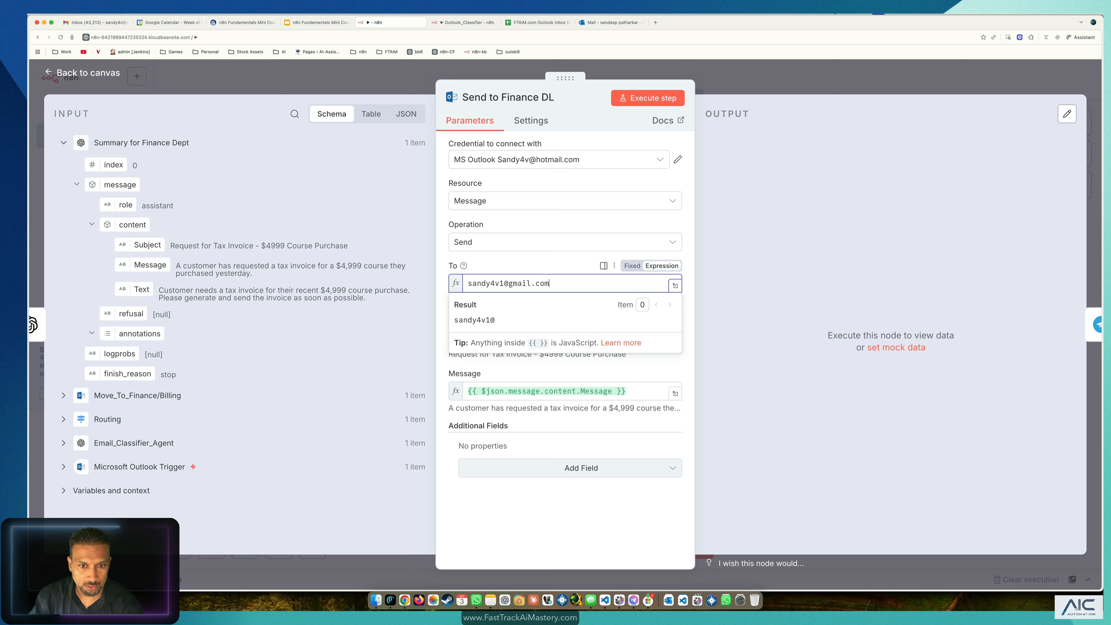
pyautogui.click(573, 496)
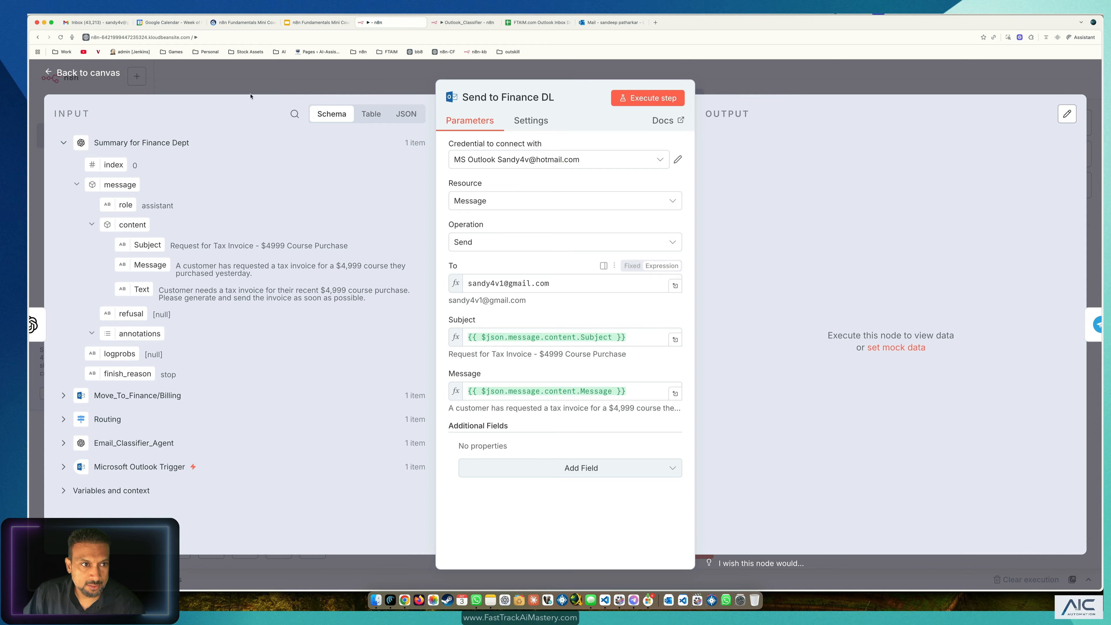
# Step: Run Send to Finance DL and open the second Gmail account's inbox
pyautogui.click(634, 99)
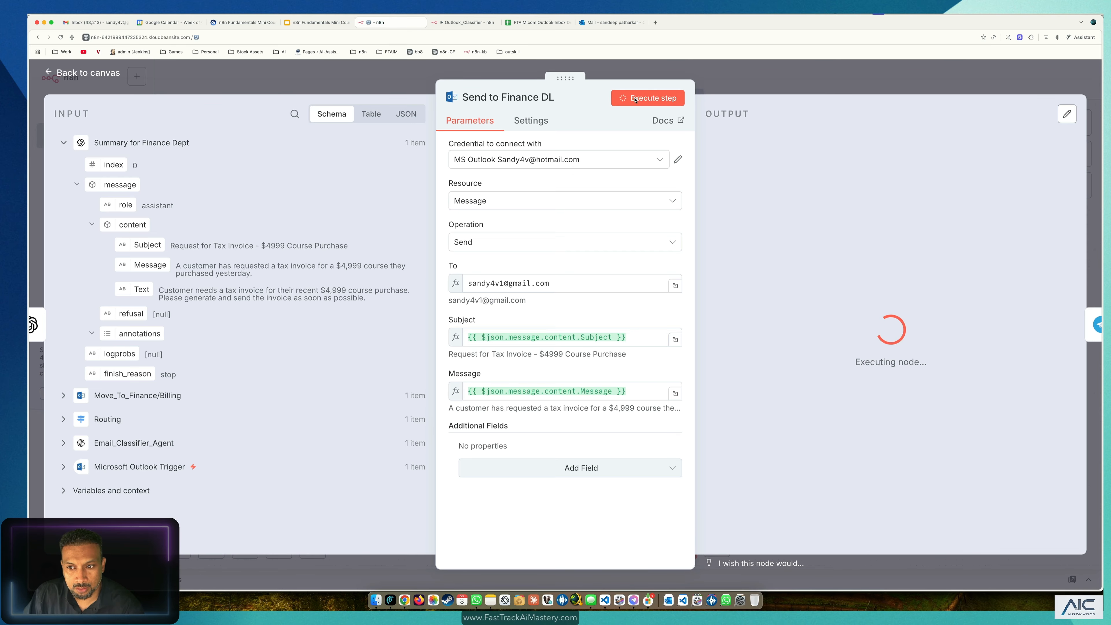
pyautogui.click(94, 22)
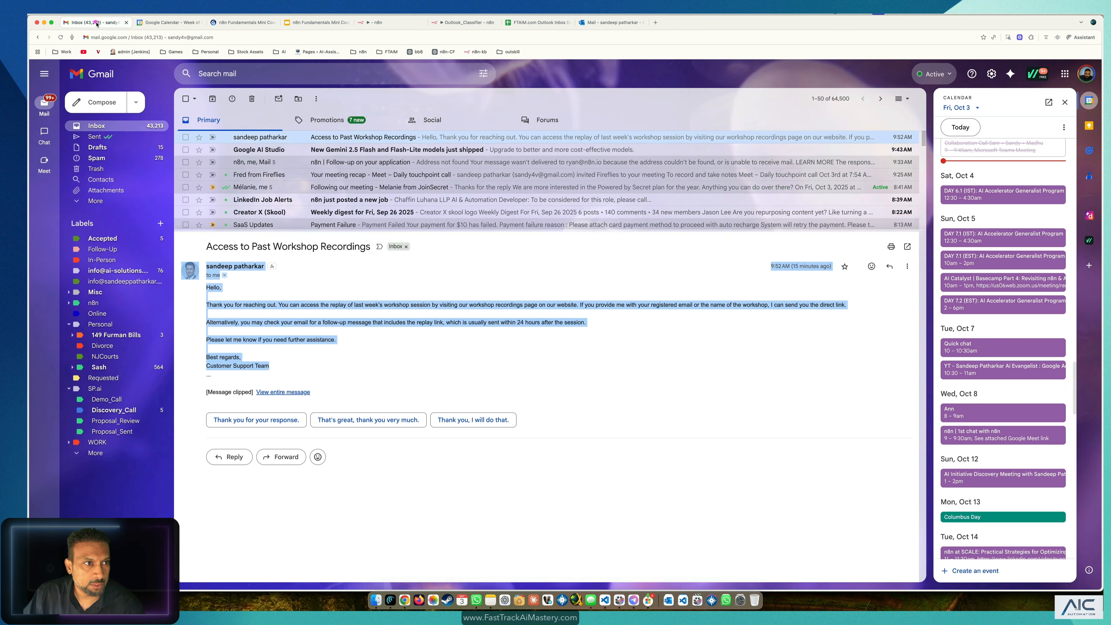
pyautogui.click(1086, 73)
pyautogui.click(986, 250)
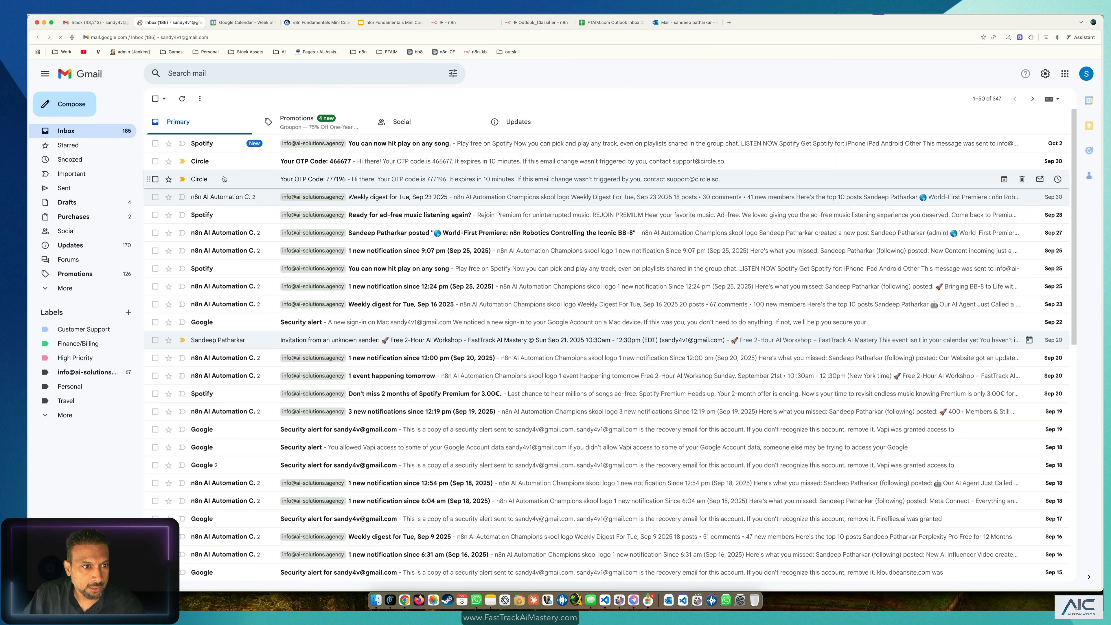
# Step: Open the 'Request for Tax Invoice - $4999 Course Purchase' email, then return to n8n
pyautogui.click(408, 143)
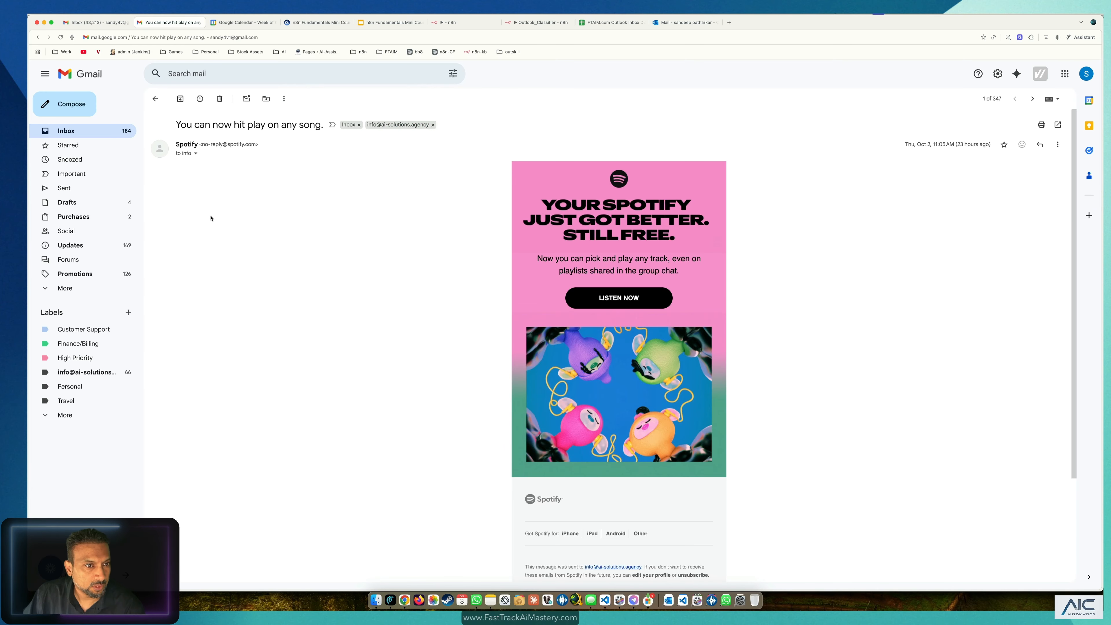
pyautogui.click(84, 133)
pyautogui.click(379, 142)
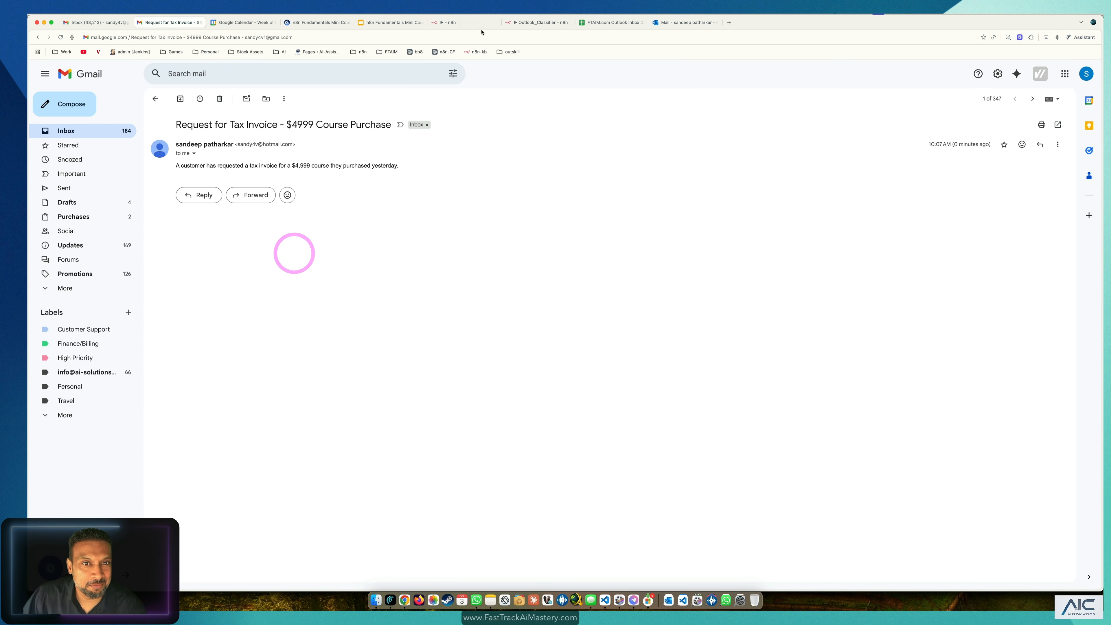
pyautogui.click(689, 23)
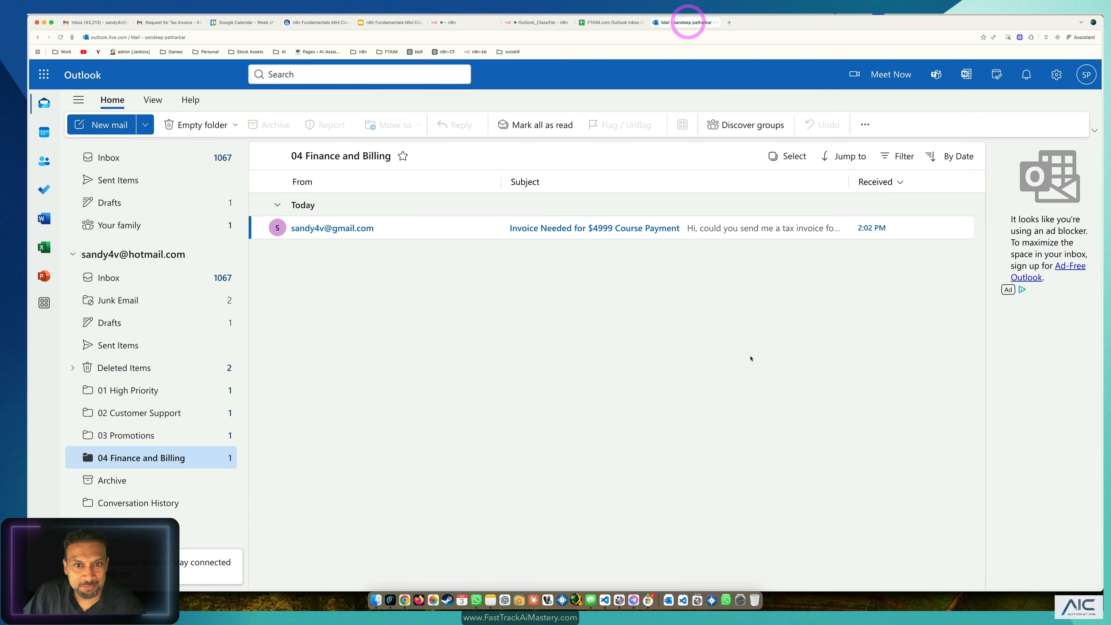
pyautogui.click(441, 23)
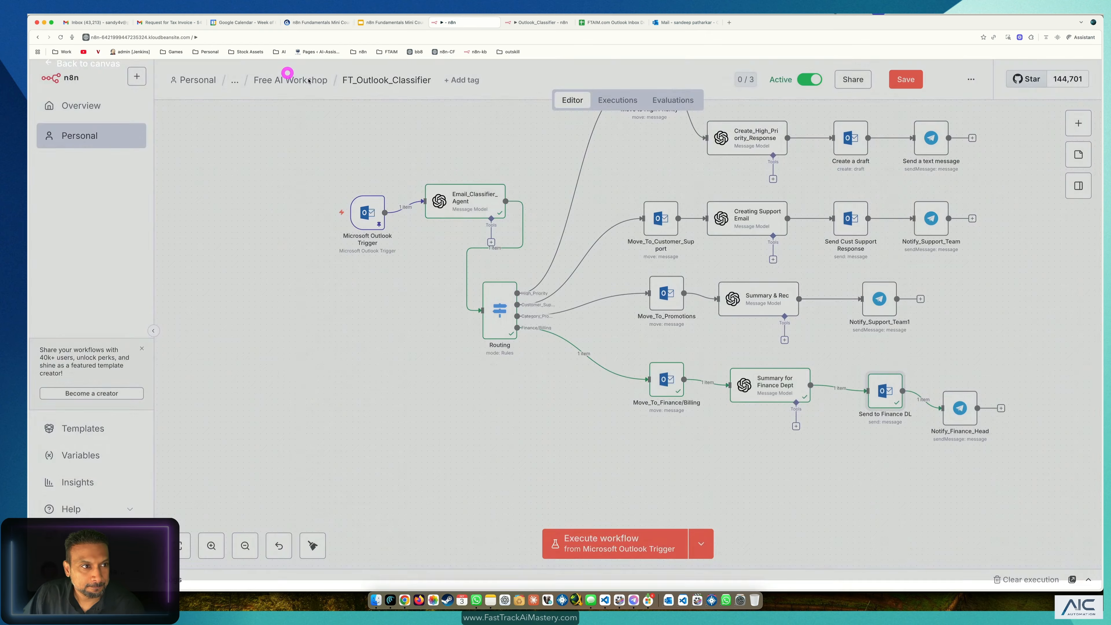
# Step: Open Notify_Finance_Head and check its Telegram chat ID and finance summary text expression
pyautogui.click(287, 72)
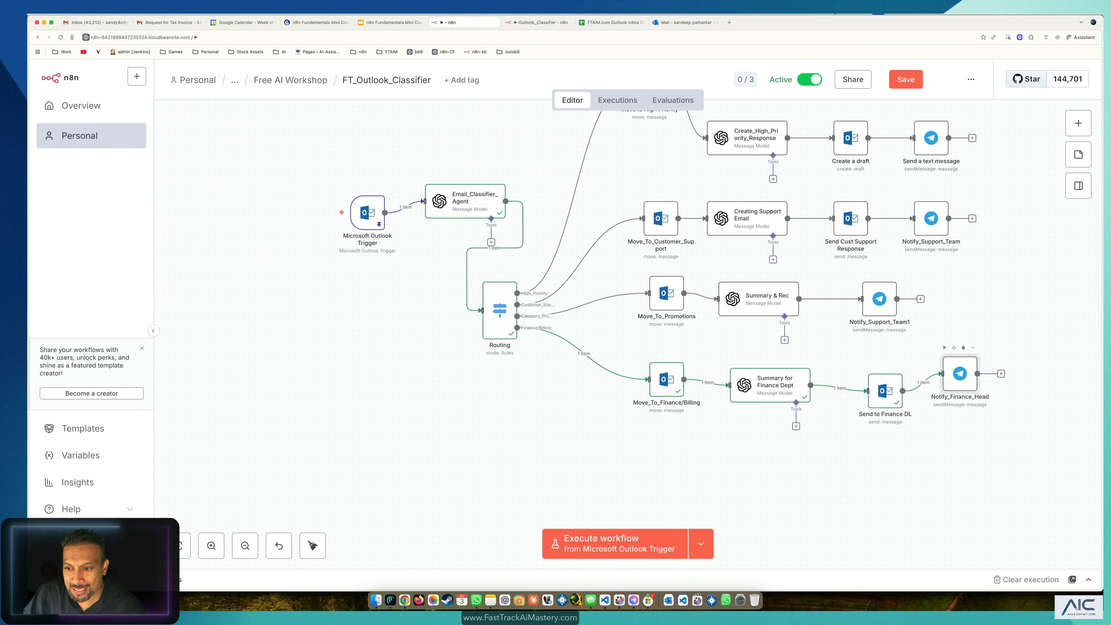
pyautogui.moveTo(961, 394); pyautogui.dragTo(979, 378)
pyautogui.moveTo(924, 328); pyautogui.dragTo(1028, 447)
pyautogui.click(982, 388)
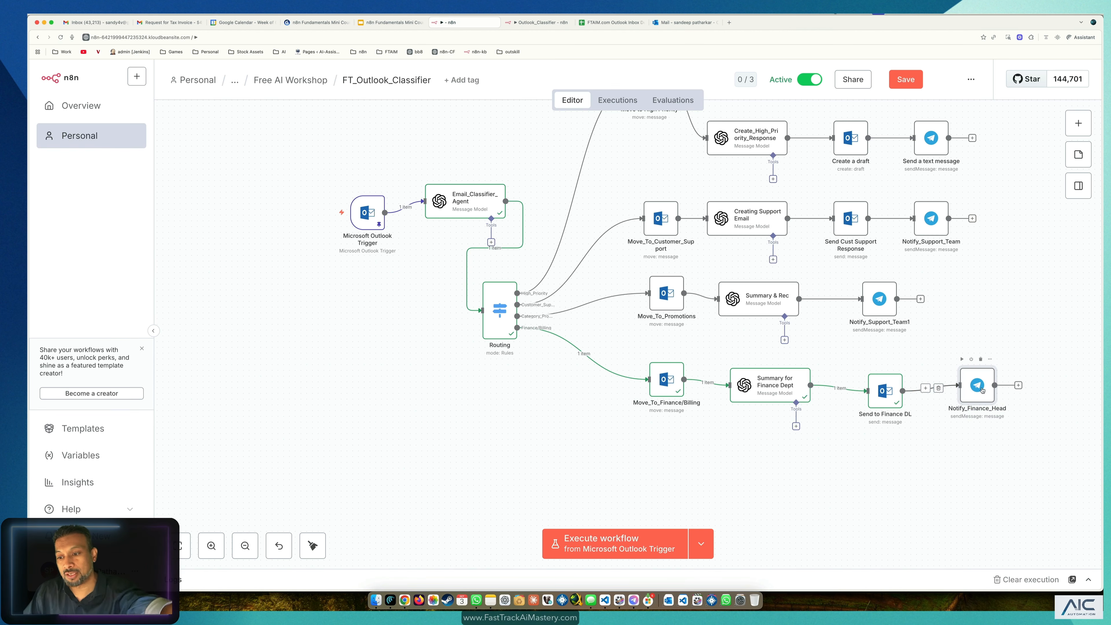
pyautogui.doubleClick(982, 389)
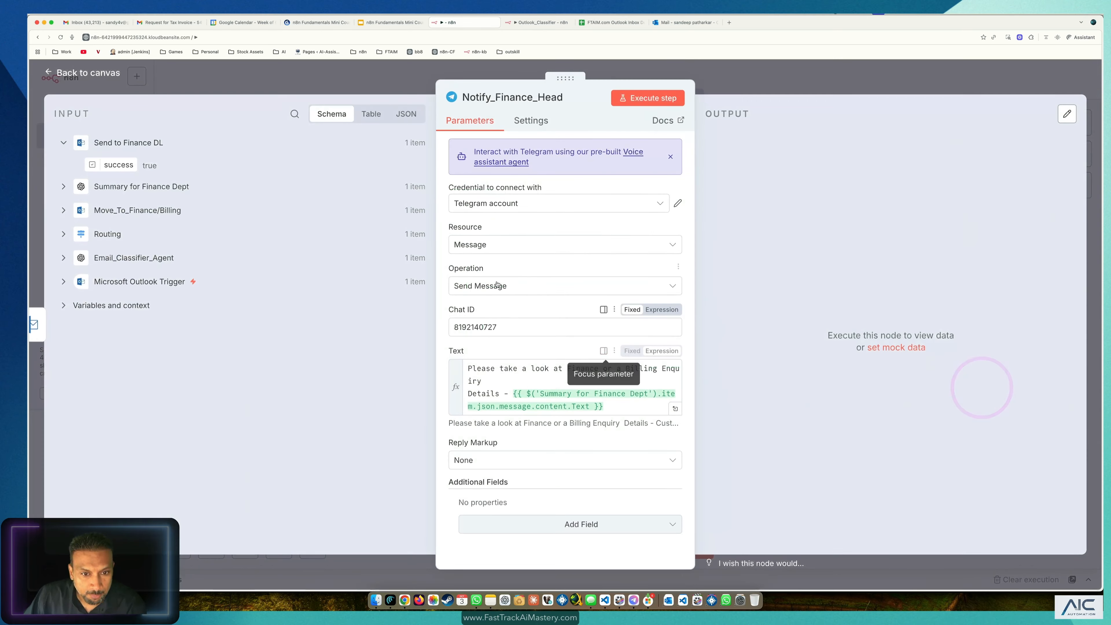
pyautogui.moveTo(507, 327); pyautogui.dragTo(440, 321)
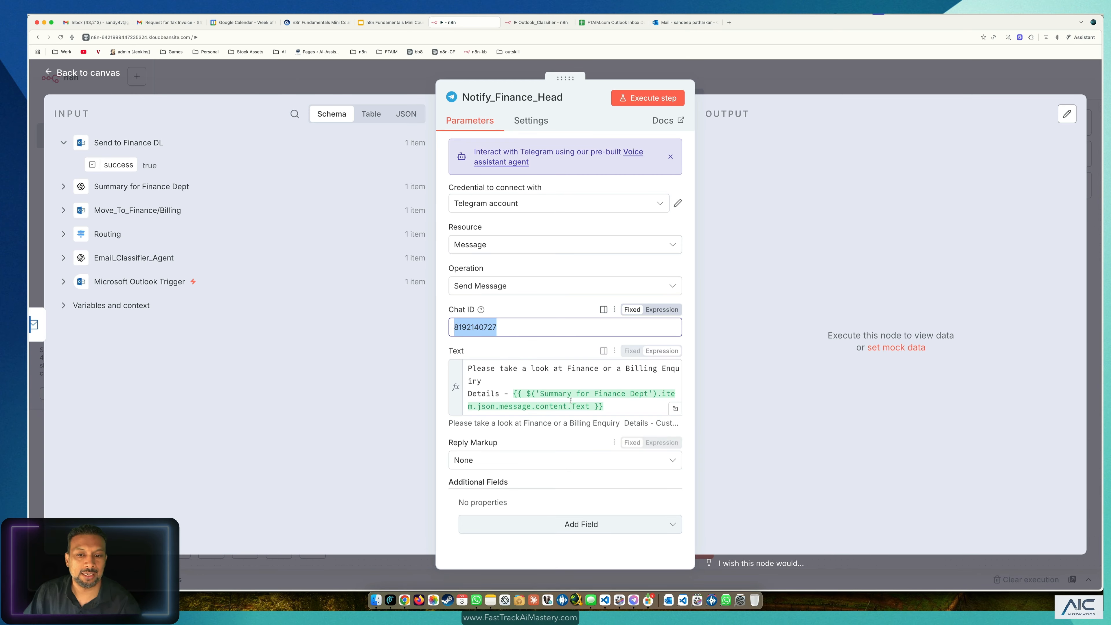
pyautogui.moveTo(604, 407); pyautogui.dragTo(509, 389)
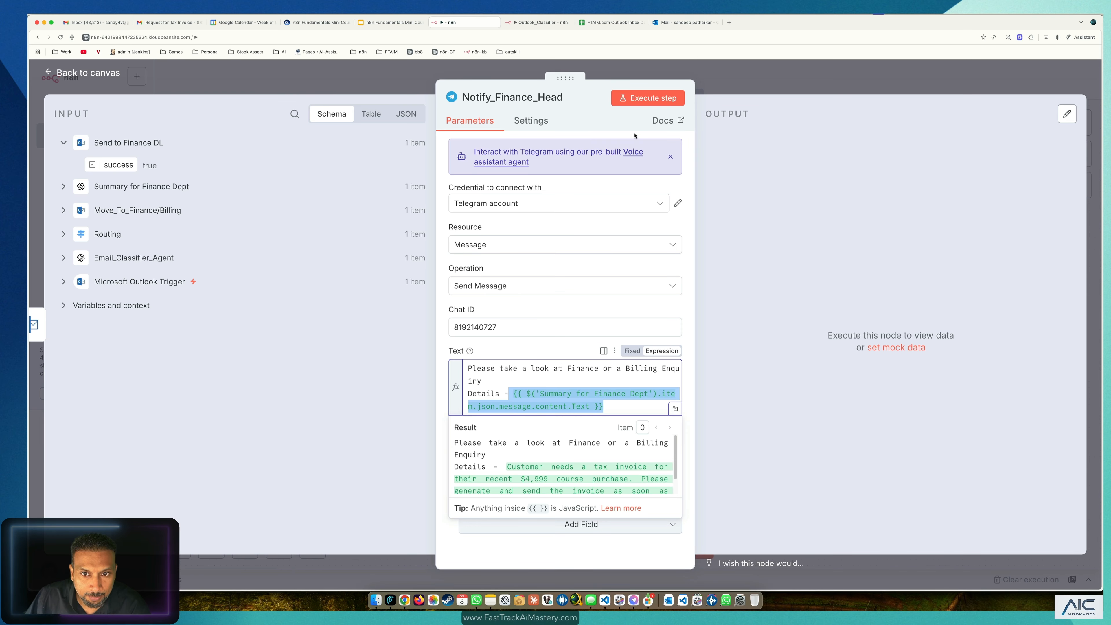
# Step: Run Notify_Finance_Head and confirm the invoice notification arrived in Telegram
pyautogui.click(643, 104)
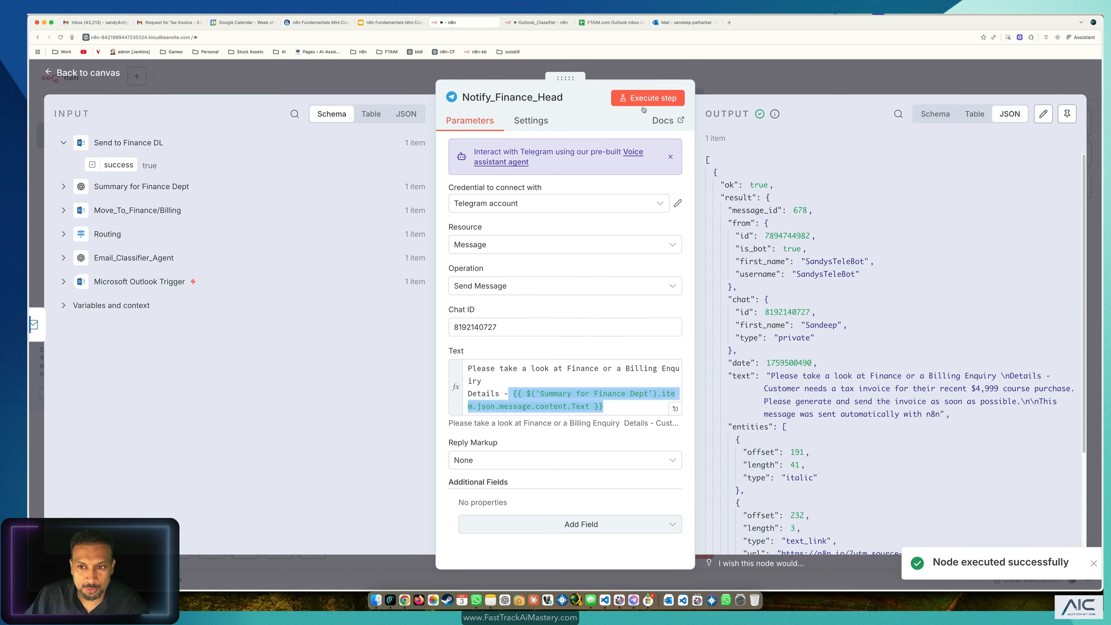
pyautogui.click(635, 600)
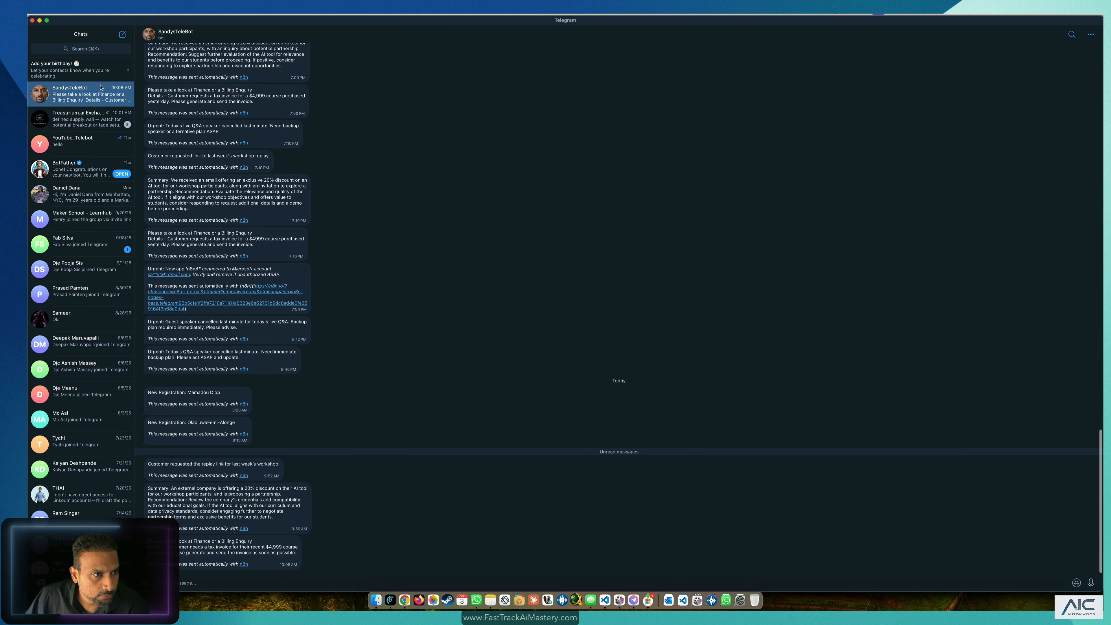
pyautogui.moveTo(324, 542); pyautogui.dragTo(254, 554)
pyautogui.click(492, 478)
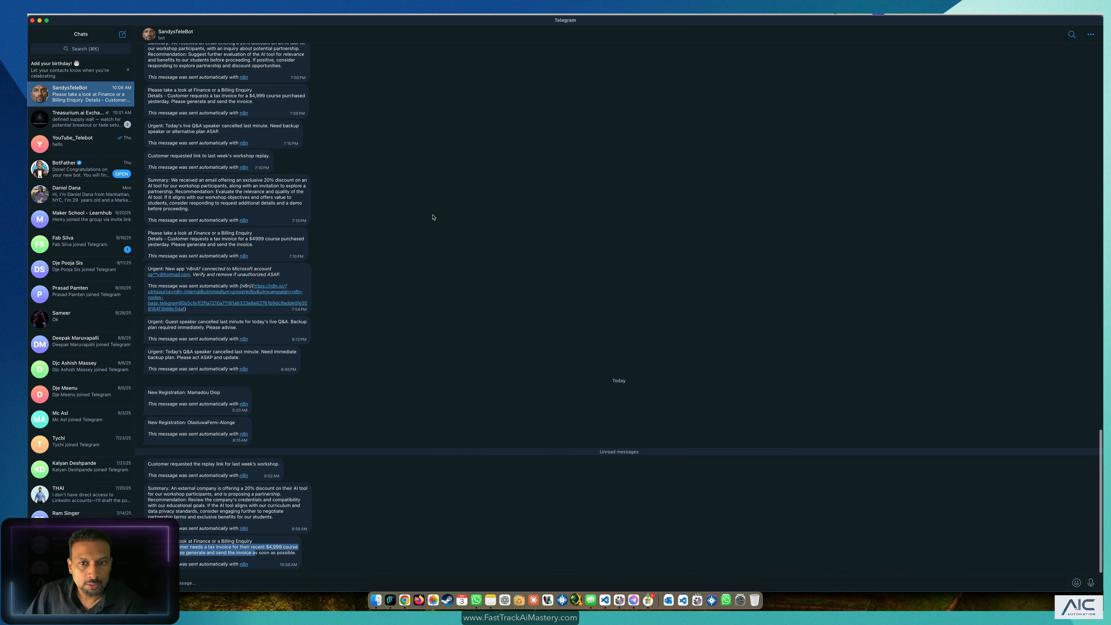
pyautogui.press('super+Tab')
pyautogui.click(442, 64)
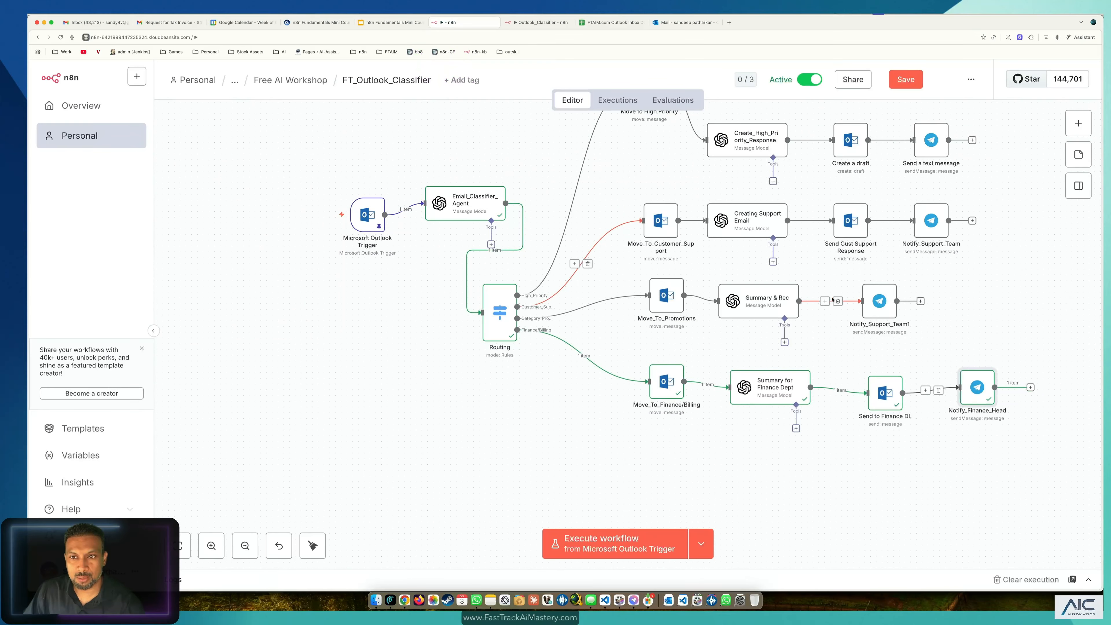
# Step: Save FT_Outlook_Classifier, tidy up the canvas, and select the sticky-note email-sending workflow
pyautogui.click(906, 80)
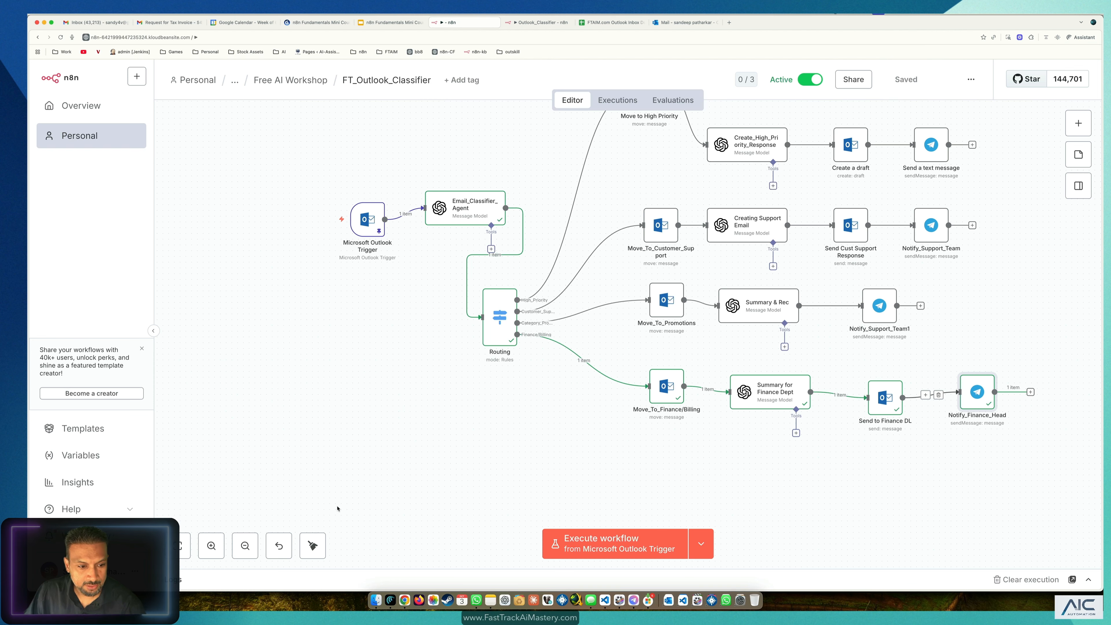
pyautogui.click(313, 547)
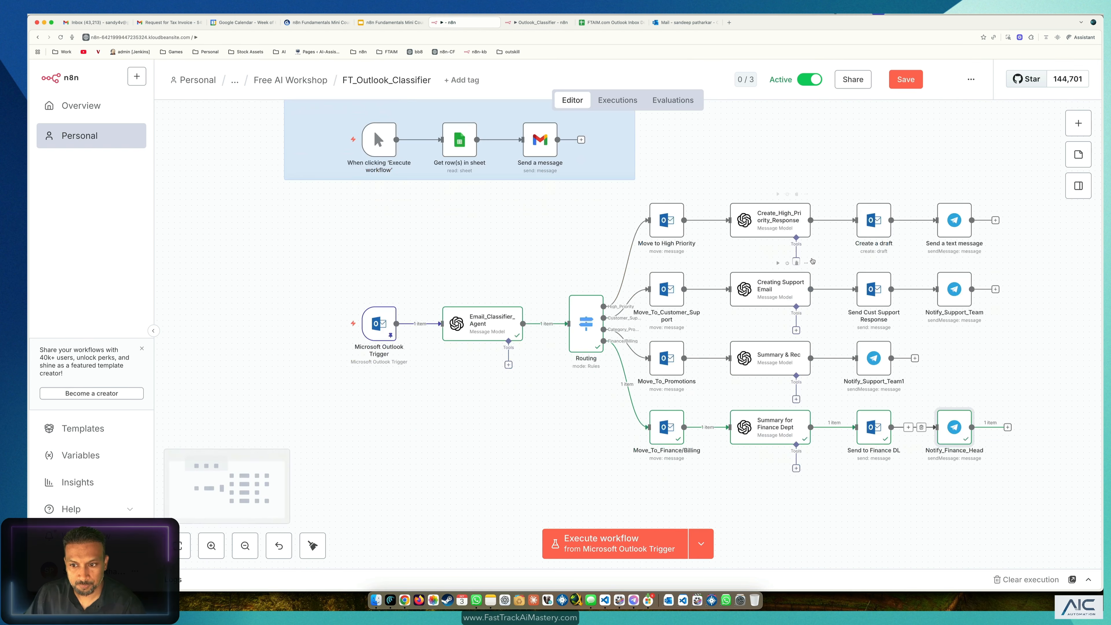
pyautogui.scroll(2, 491, 223)
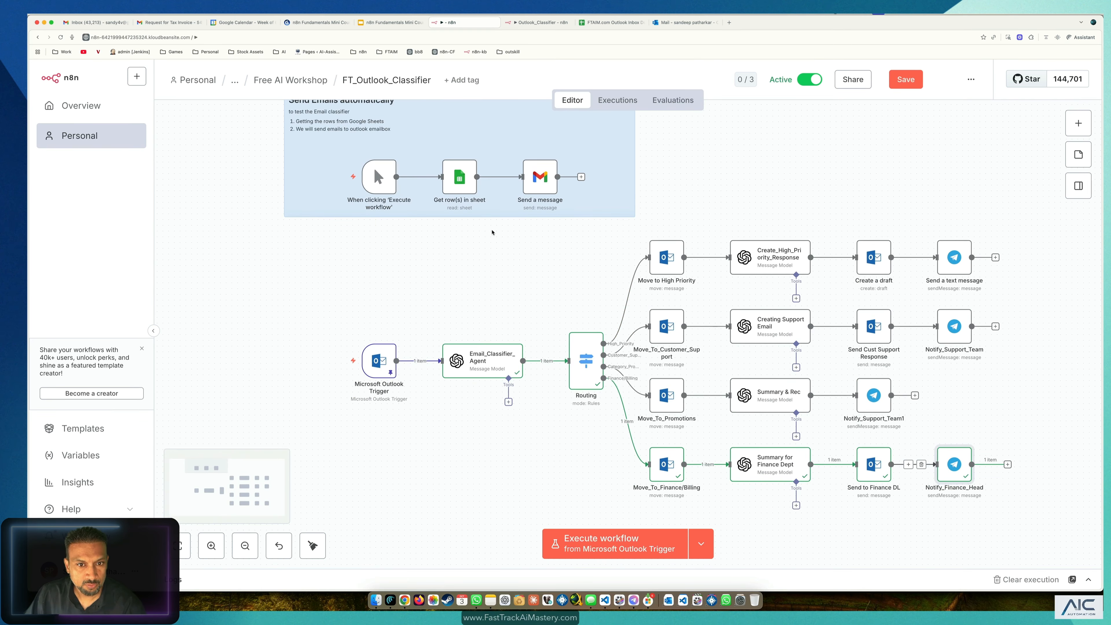
pyautogui.moveTo(735, 135); pyautogui.dragTo(236, 223)
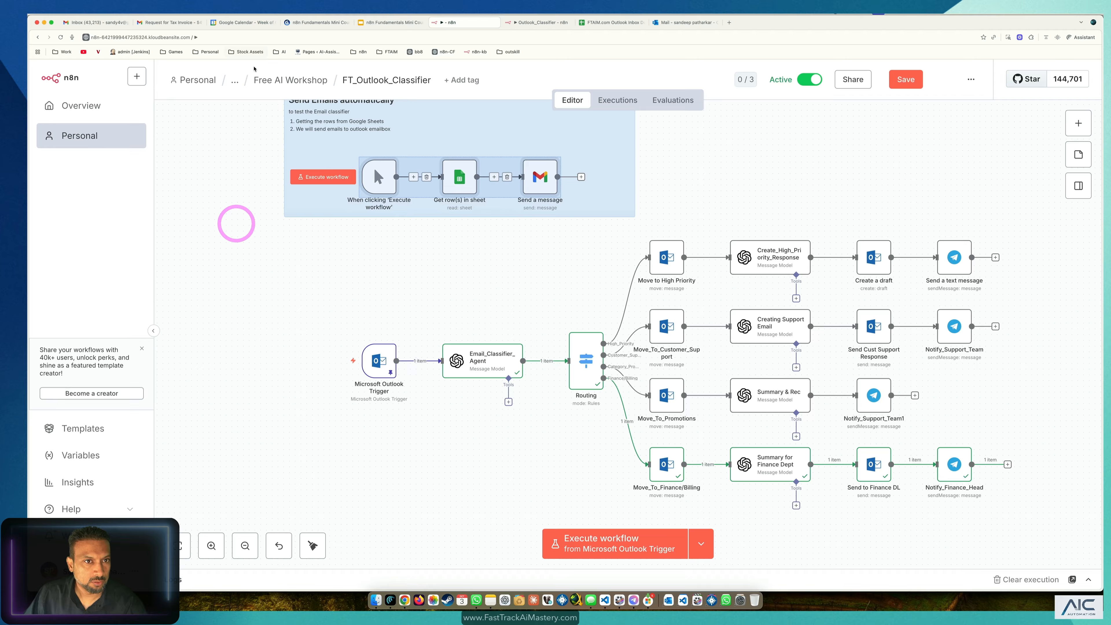
pyautogui.click(611, 22)
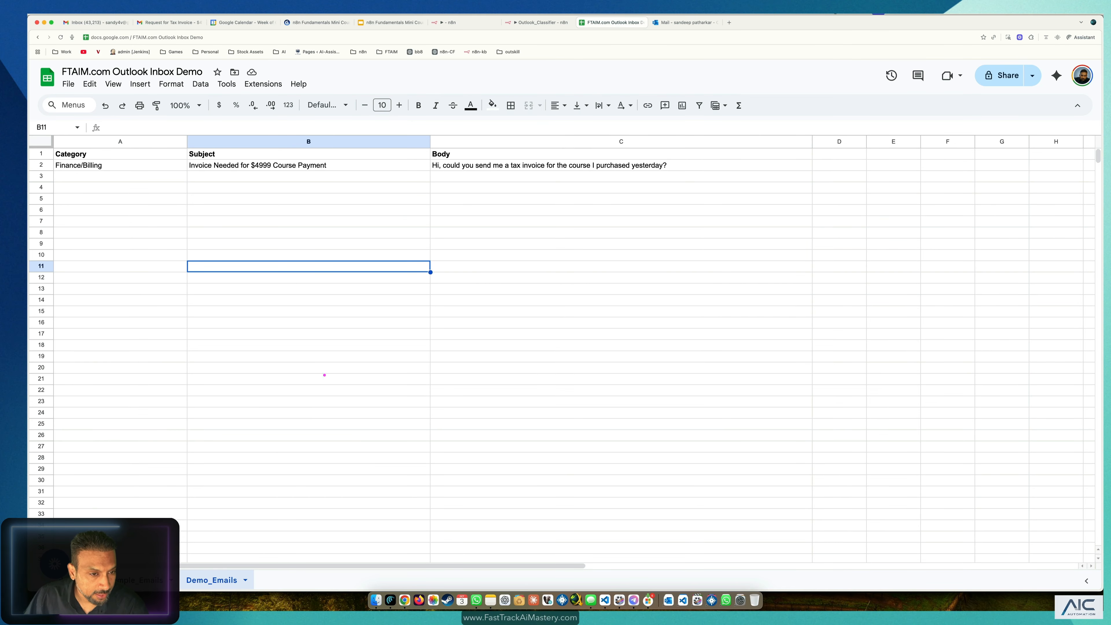
# Step: In Sample_Emails, select rows 2, 5, 8 and 11, one email per category
pyautogui.click(142, 580)
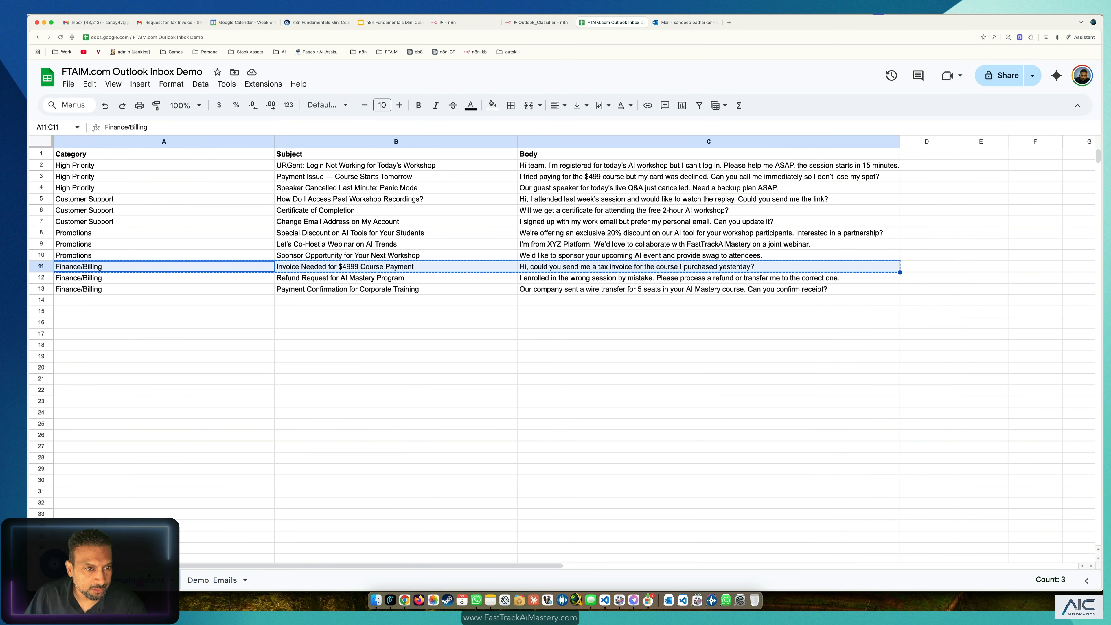
pyautogui.click(205, 335)
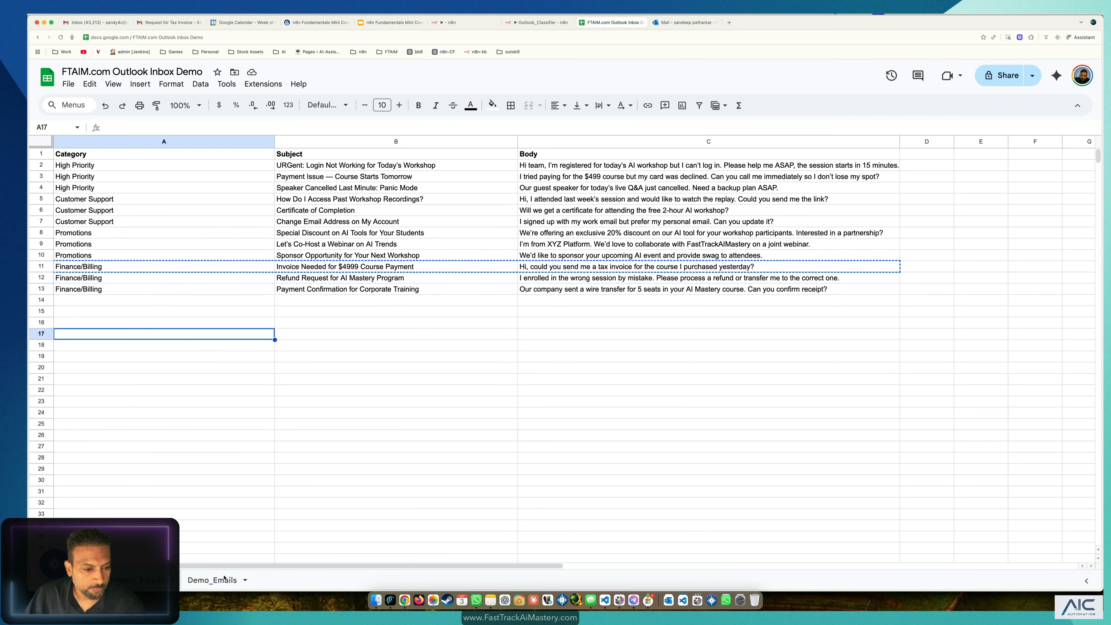
pyautogui.click(51, 167)
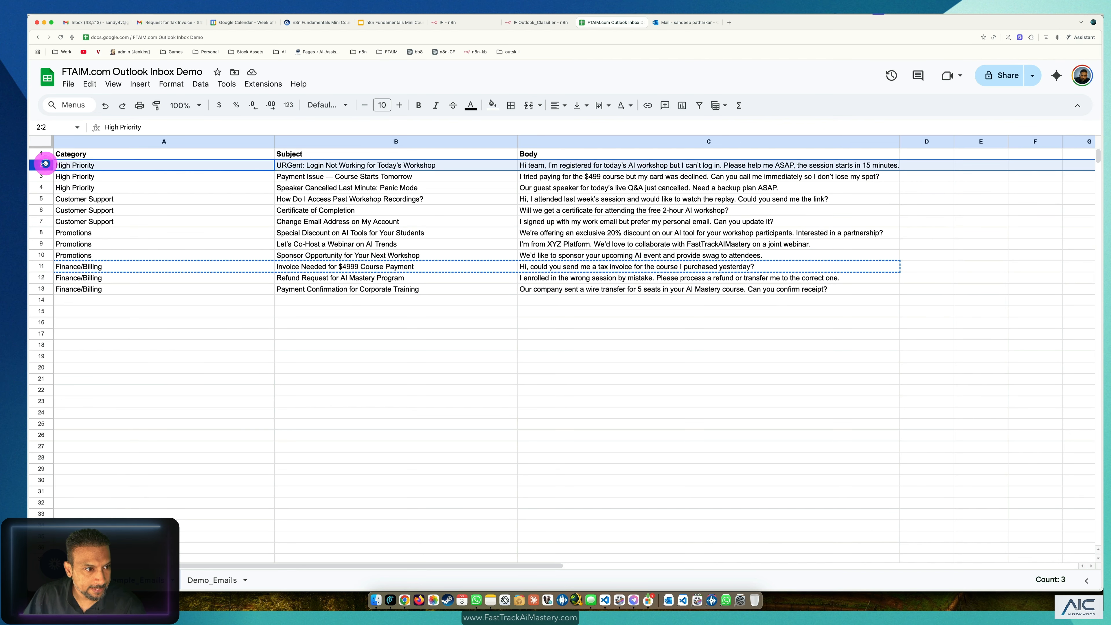
pyautogui.keyDown('super'); pyautogui.click(44, 211); pyautogui.keyUp('super')
pyautogui.keyDown('super'); pyautogui.click(44, 231); pyautogui.keyUp('super')
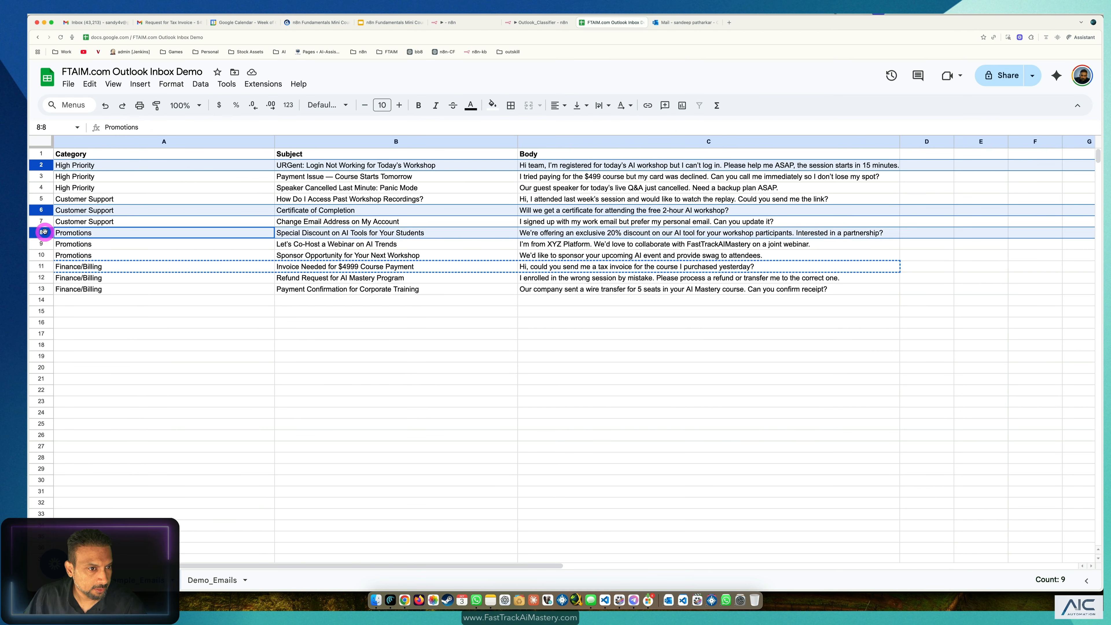
pyautogui.click(41, 166)
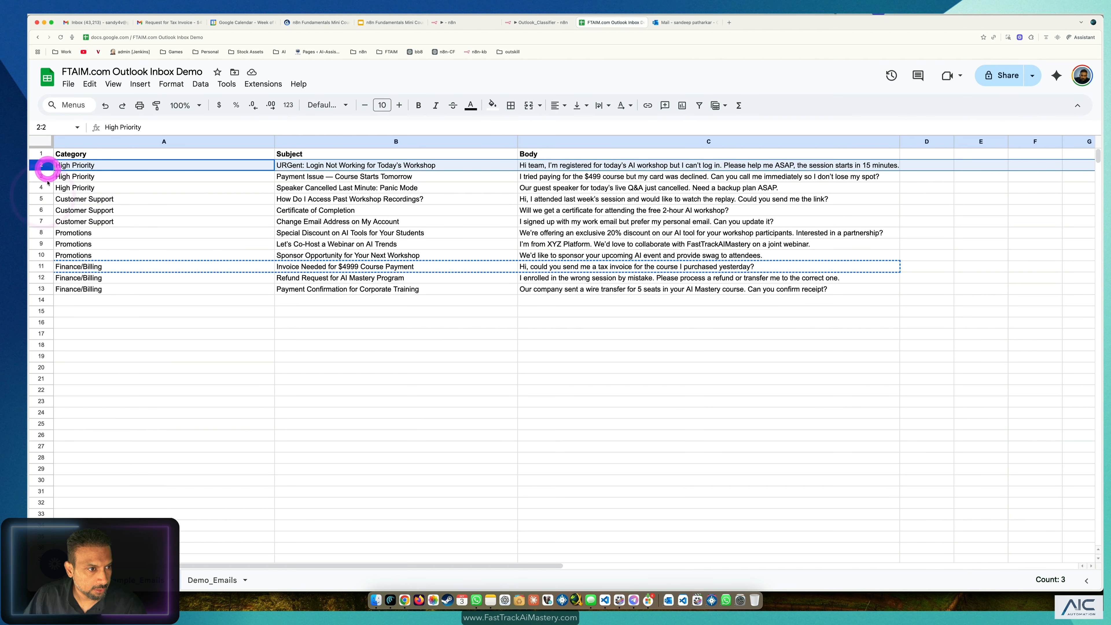
pyautogui.keyDown('super'); pyautogui.click(41, 199); pyautogui.keyUp('super')
pyautogui.keyDown('super'); pyautogui.click(43, 232); pyautogui.keyUp('super')
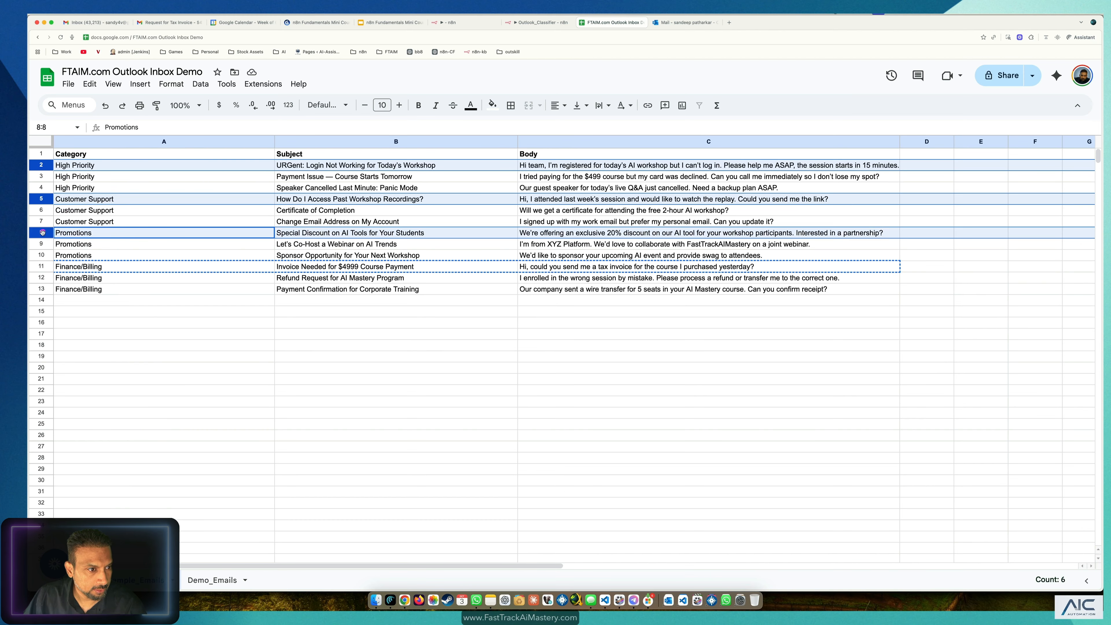
pyautogui.keyDown('super'); pyautogui.click(38, 265); pyautogui.keyUp('super')
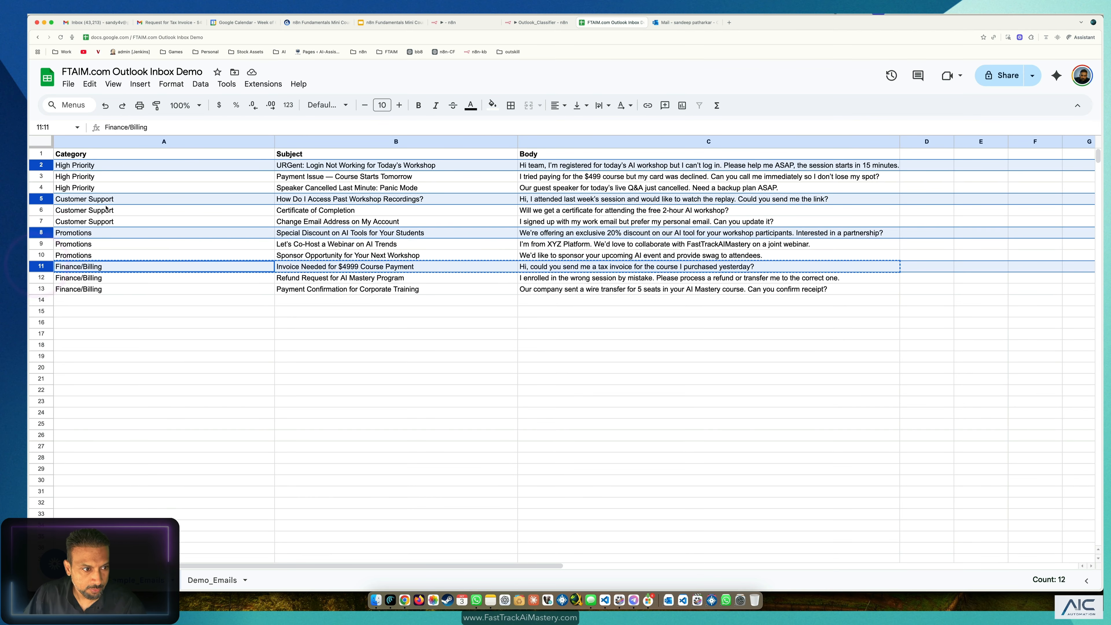
# Step: Copy the four rows and paste them into Demo_Emails starting at A2
pyautogui.press('super+c')
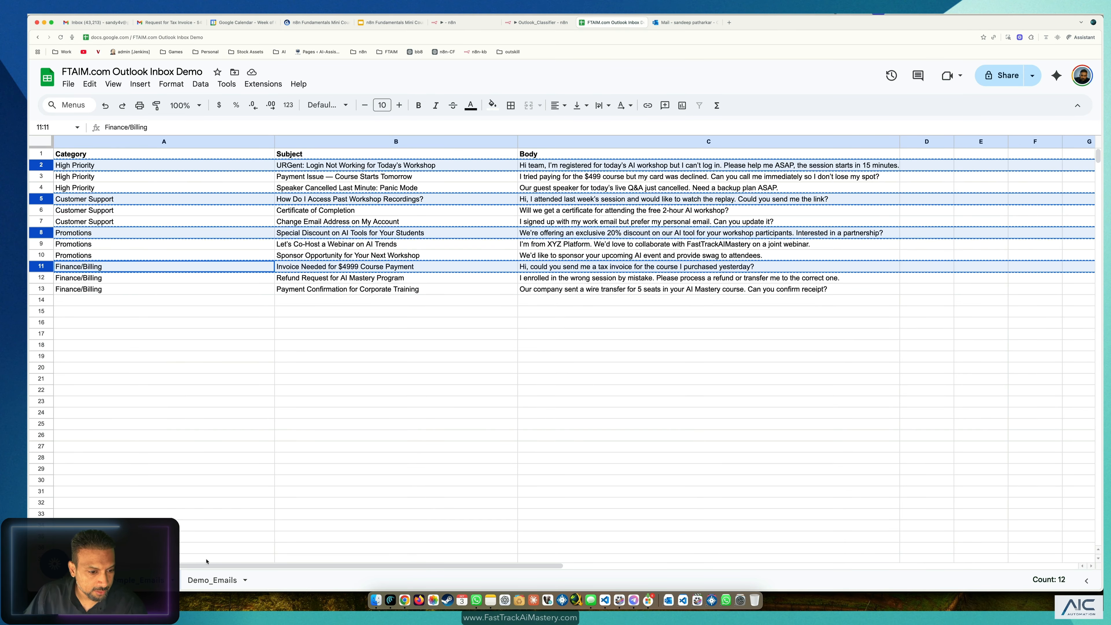
pyautogui.click(207, 579)
pyautogui.click(119, 168)
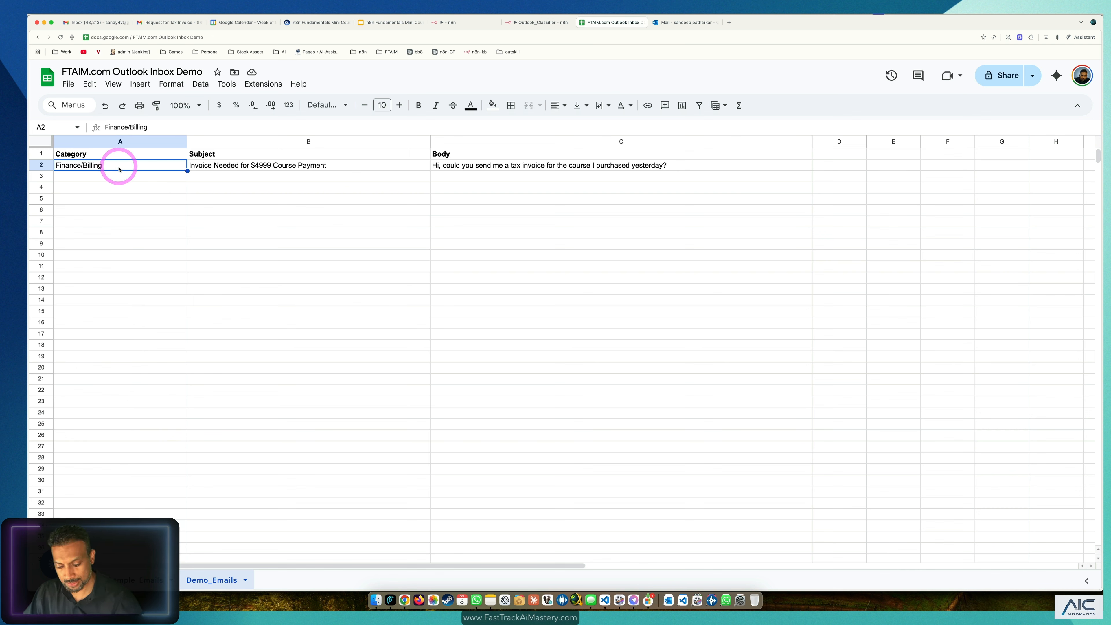
pyautogui.press('super+v')
pyautogui.click(166, 223)
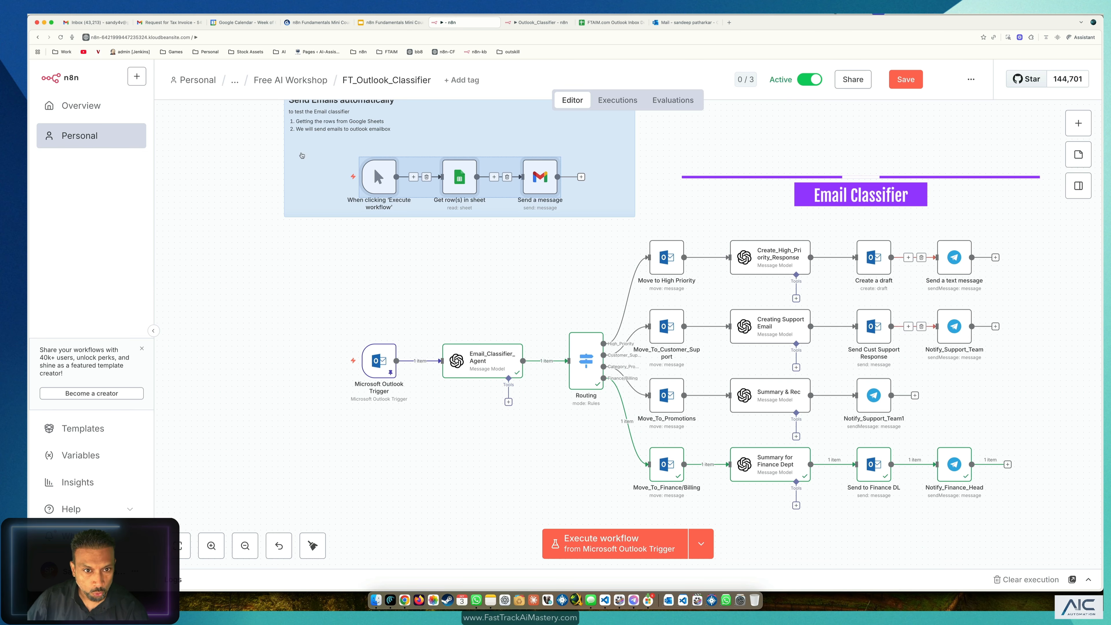
# Step: Marquee-select the High Priority branch and then all 18 classifier nodes to review them
pyautogui.moveTo(1030, 222); pyautogui.dragTo(573, 303)
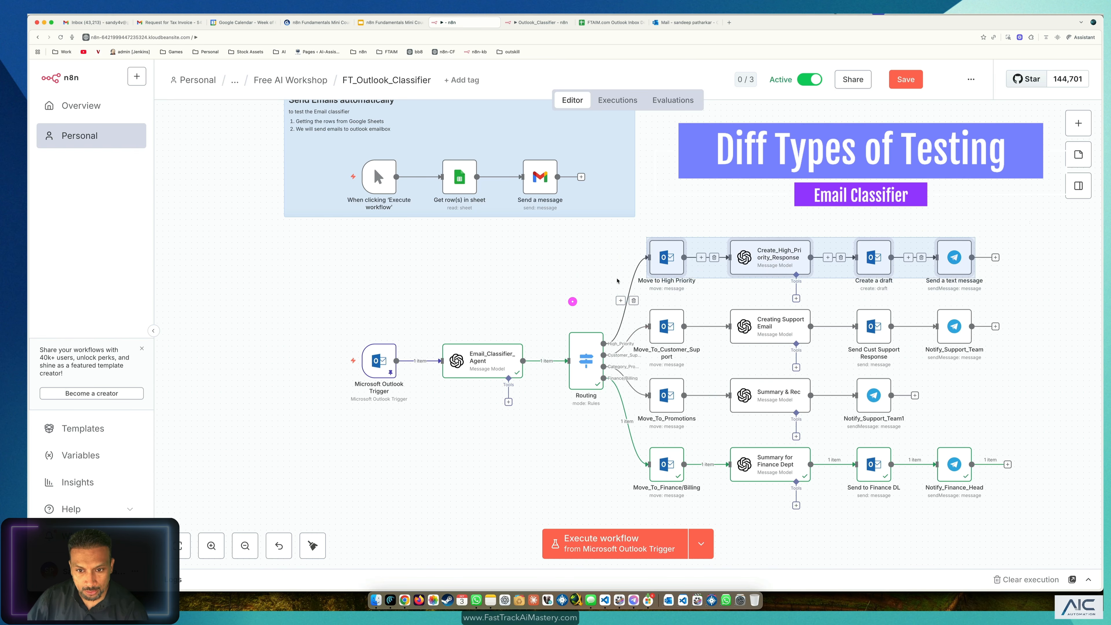
pyautogui.click(665, 259)
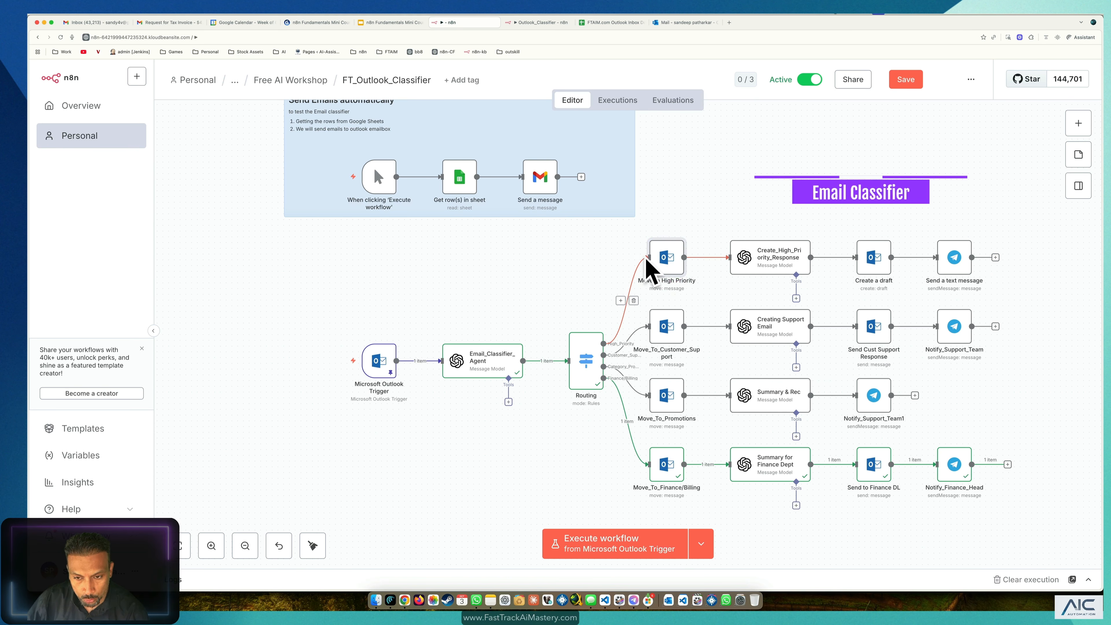
pyautogui.moveTo(1029, 197); pyautogui.dragTo(608, 302)
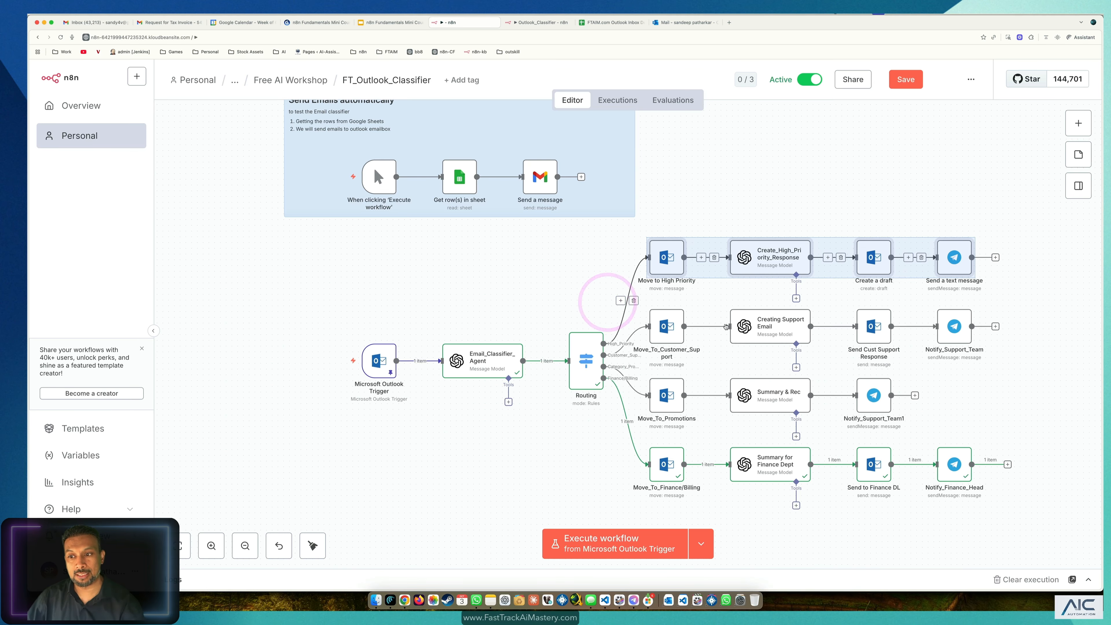
pyautogui.moveTo(1015, 211); pyautogui.dragTo(332, 491)
pyautogui.click(342, 282)
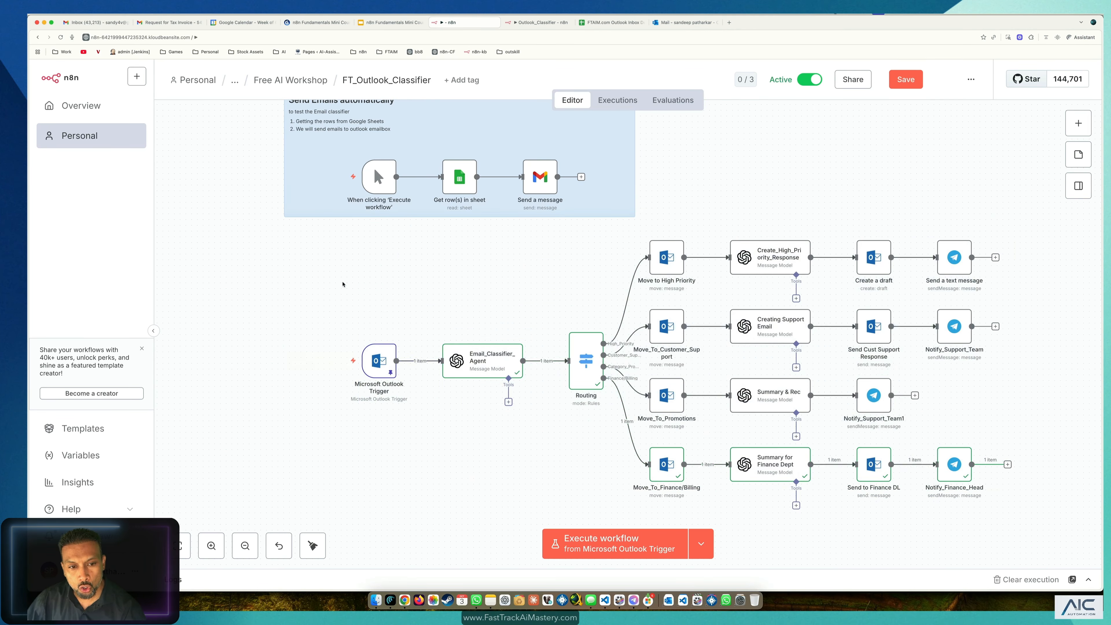
pyautogui.moveTo(325, 268); pyautogui.dragTo(1103, 501)
pyautogui.moveTo(1040, 198); pyautogui.dragTo(265, 497)
pyautogui.click(724, 197)
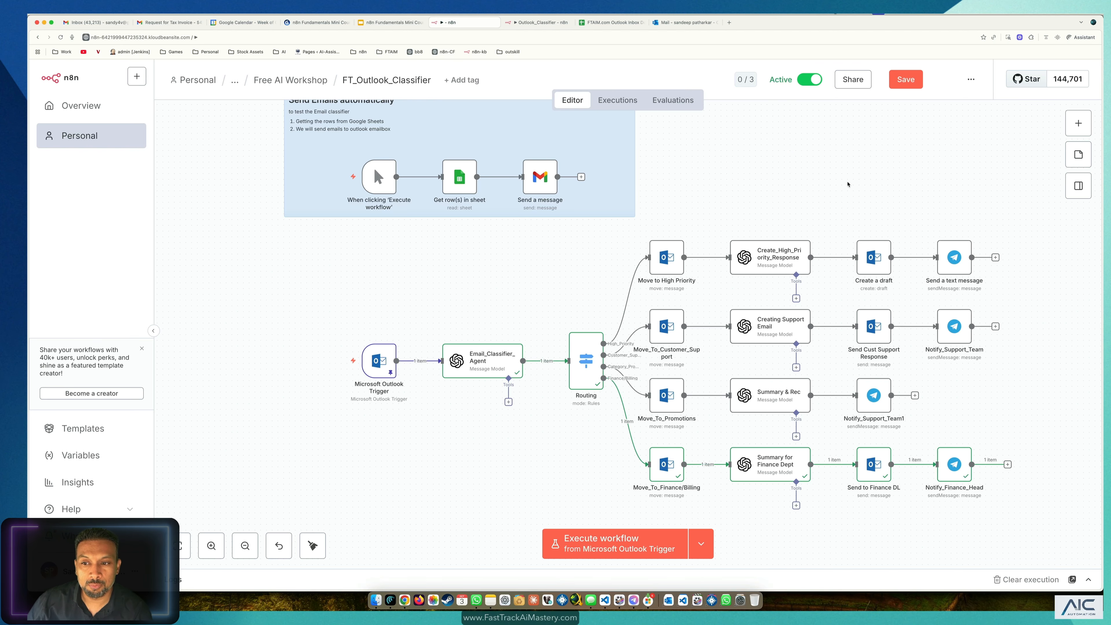
# Step: Glance at the older Outlook_Classifier workflow, the test email sheet, then Outlook
pyautogui.click(547, 24)
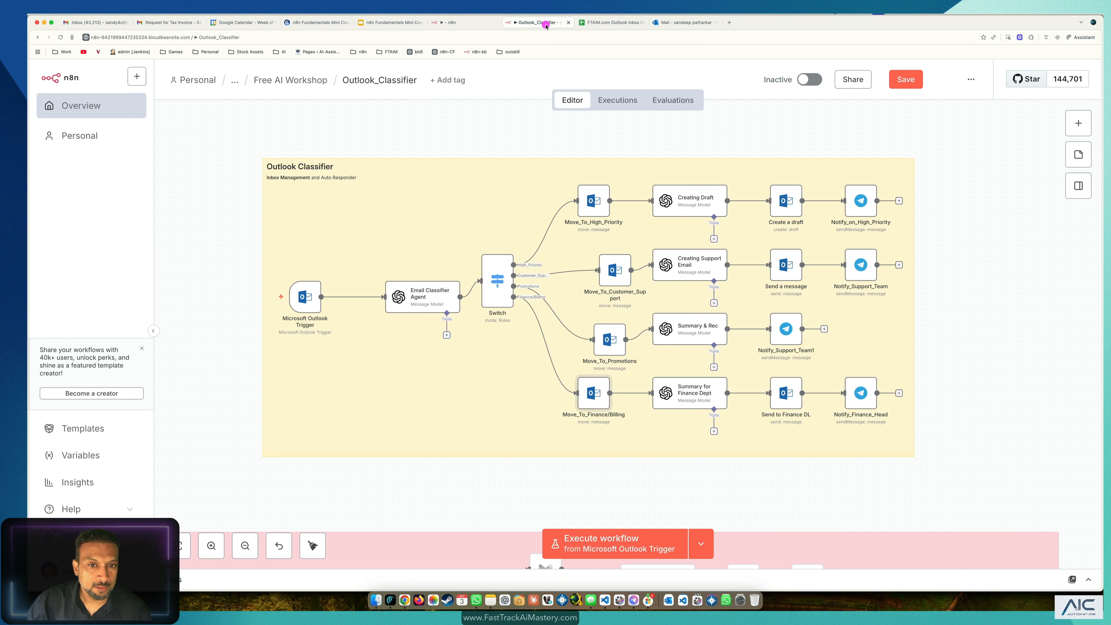
pyautogui.click(468, 23)
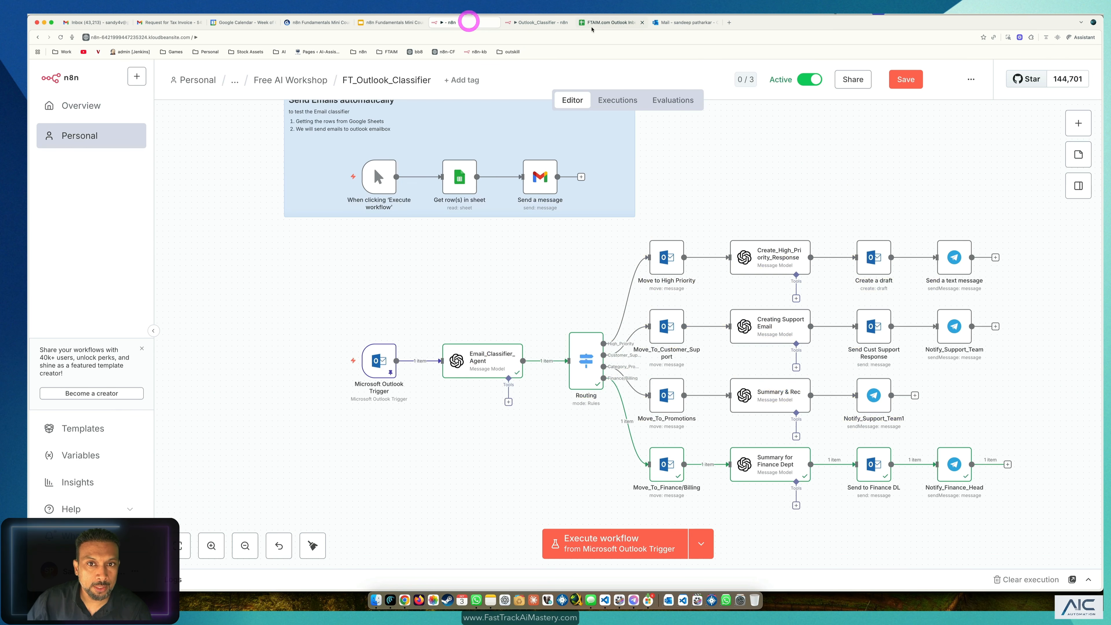
pyautogui.click(593, 22)
pyautogui.click(388, 228)
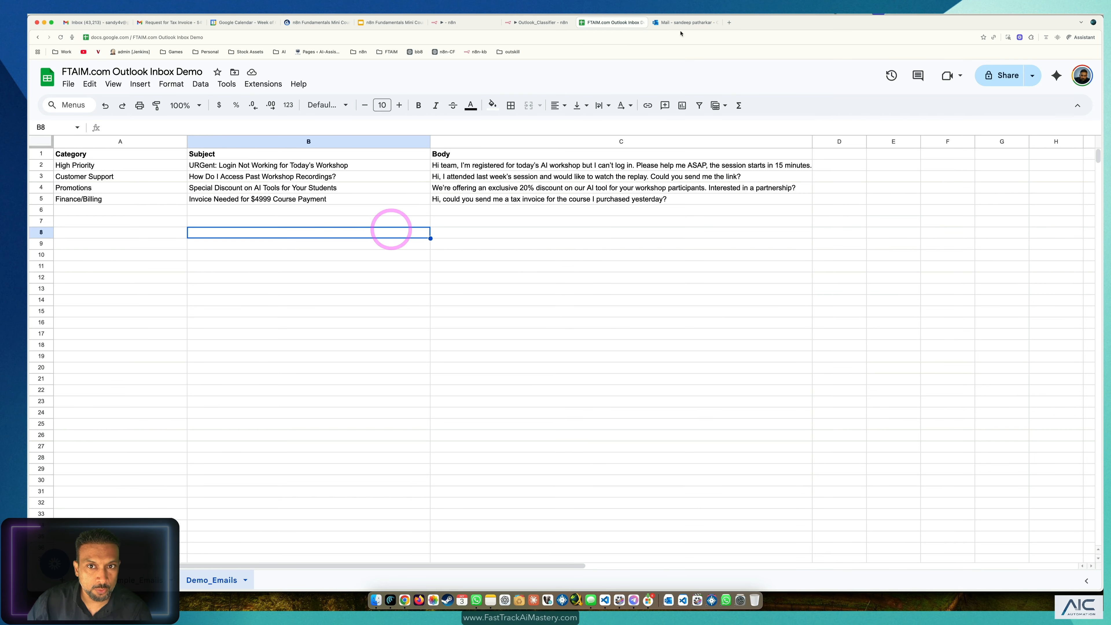
pyautogui.click(683, 23)
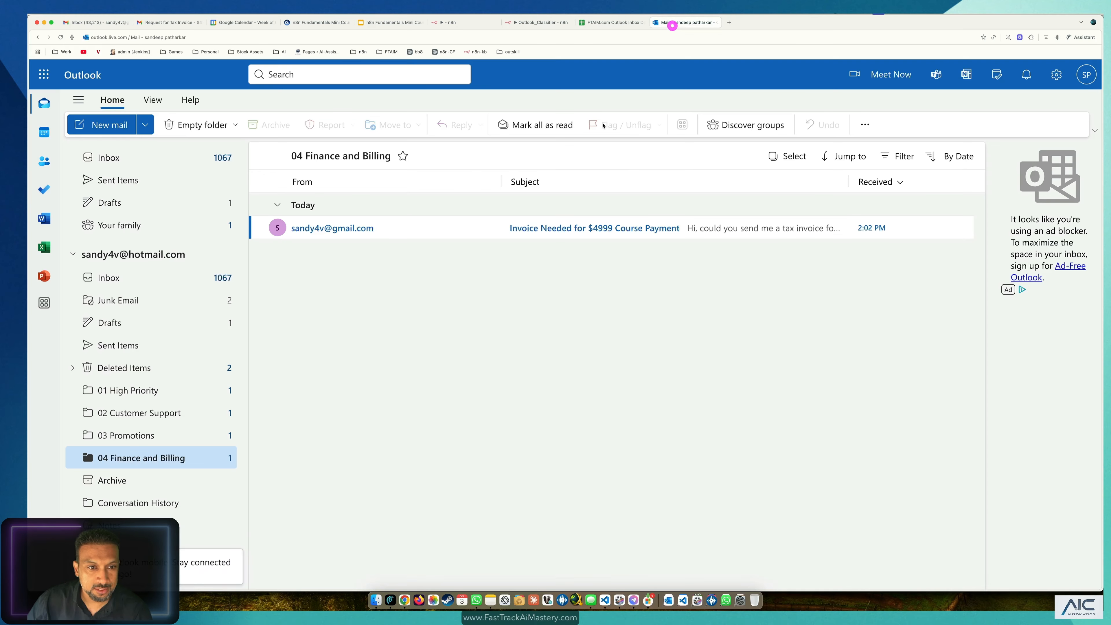
# Step: Empty the 01 High Priority and 02 Customer Support folders
pyautogui.click(126, 391)
pyautogui.rightClick(126, 391)
pyautogui.click(165, 249)
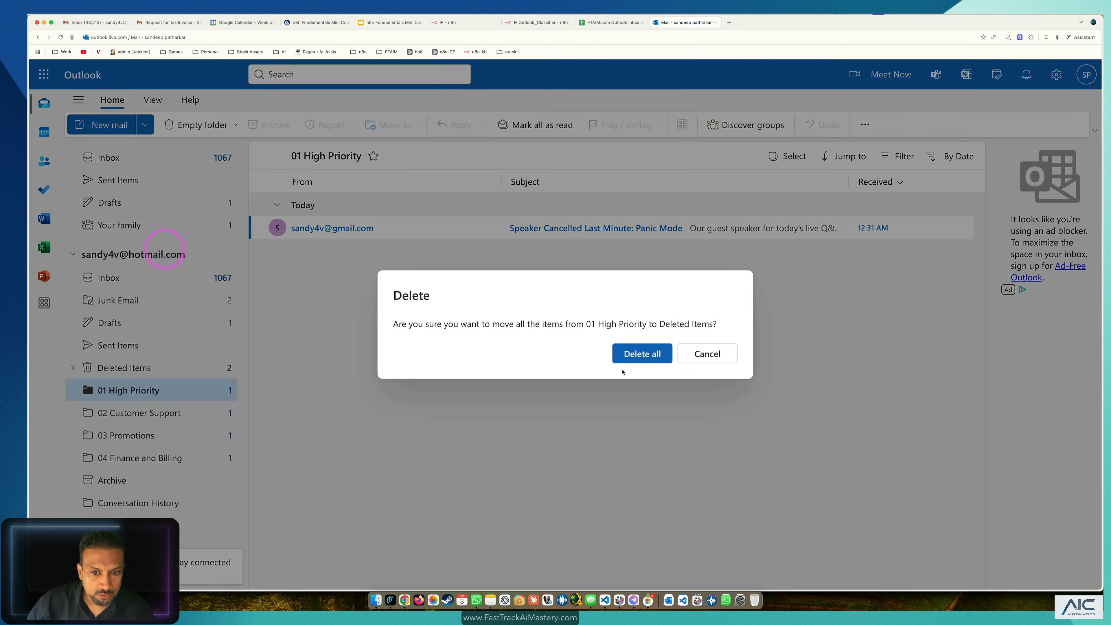
pyautogui.click(632, 353)
pyautogui.click(133, 413)
pyautogui.rightClick(132, 413)
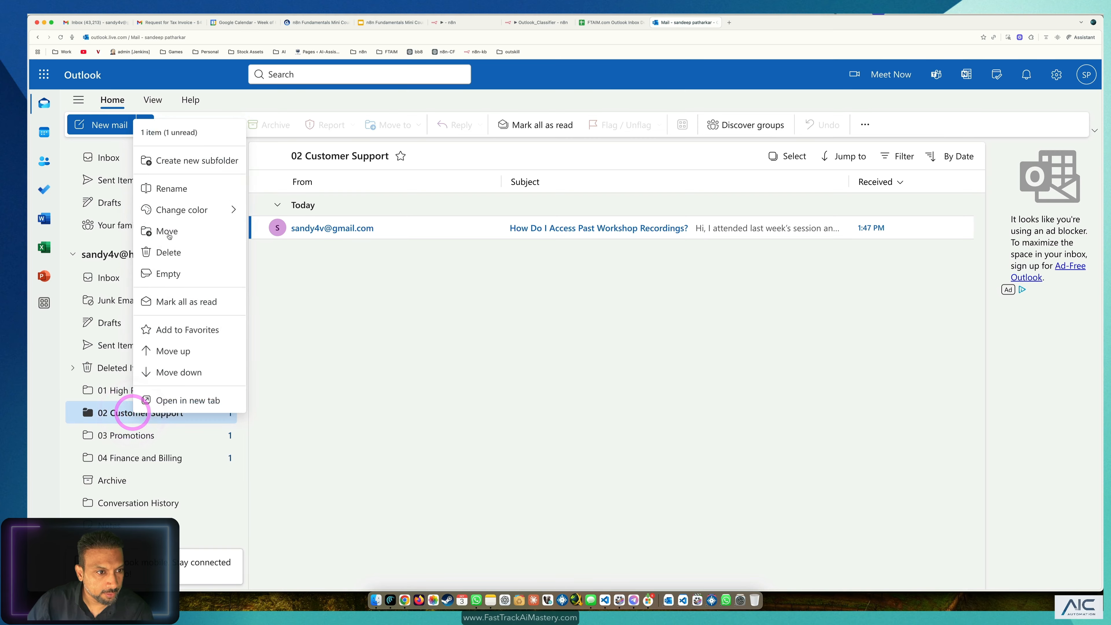
pyautogui.click(168, 273)
pyautogui.click(642, 358)
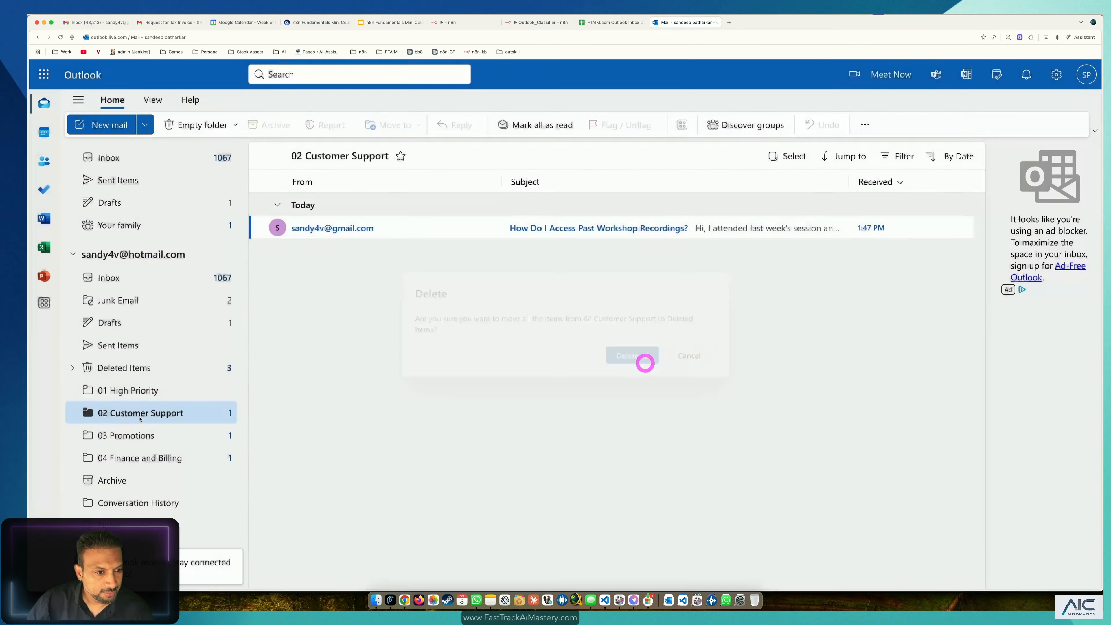
# Step: Empty the 03 Promotions and 04 Finance and Billing folders
pyautogui.click(132, 436)
pyautogui.rightClick(157, 434)
pyautogui.click(171, 303)
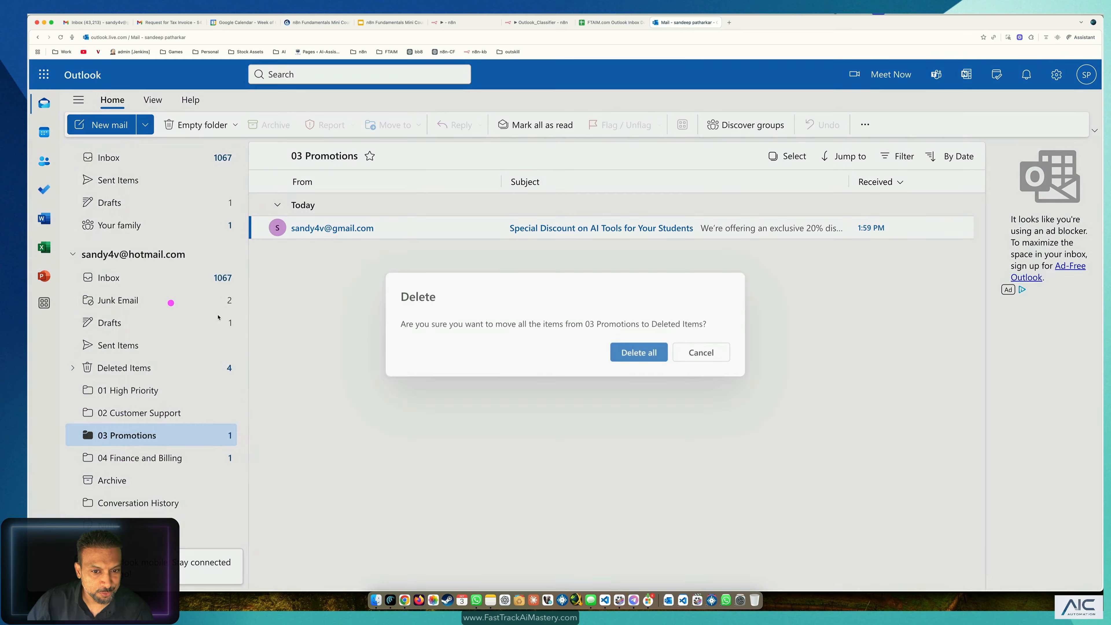
pyautogui.click(630, 356)
pyautogui.rightClick(145, 459)
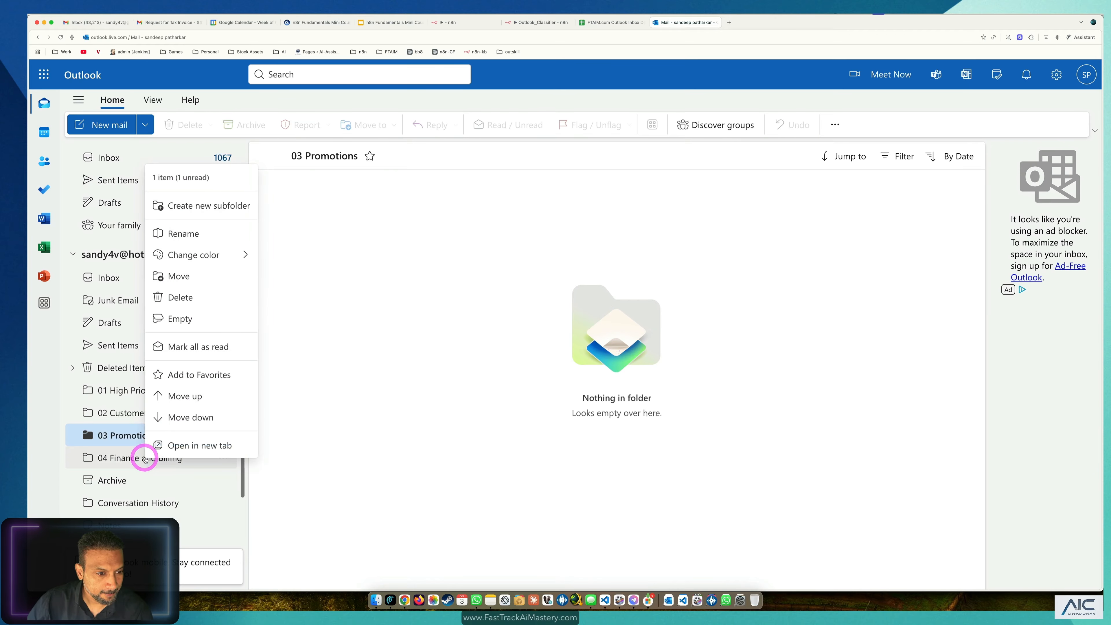
pyautogui.click(189, 322)
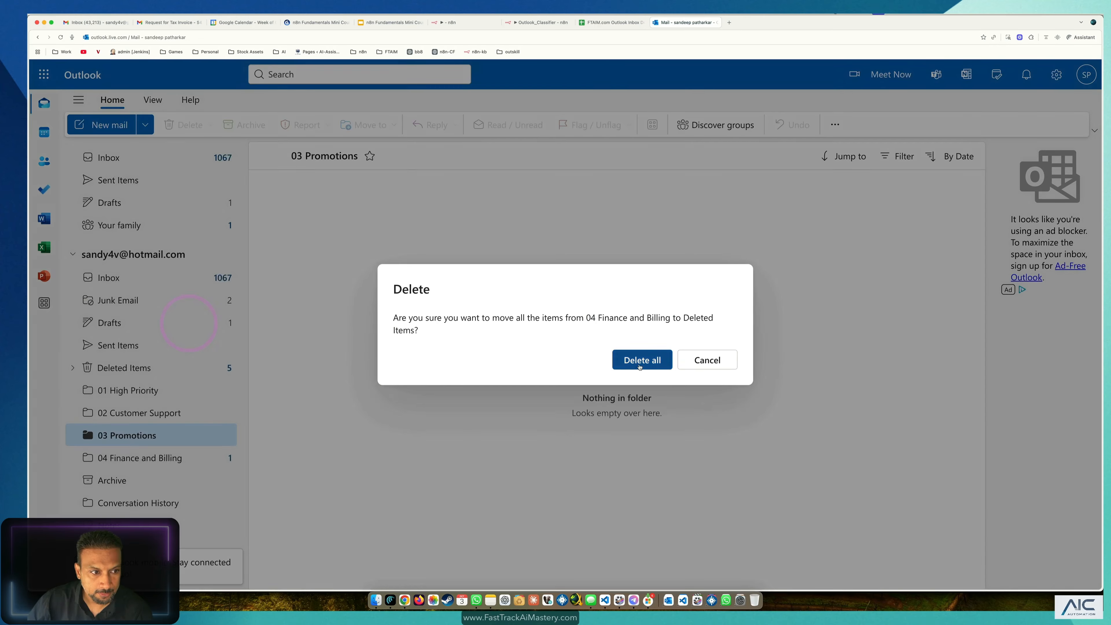
pyautogui.click(640, 360)
# Step: Empty the Drafts folder and return to the Inbox
pyautogui.click(121, 203)
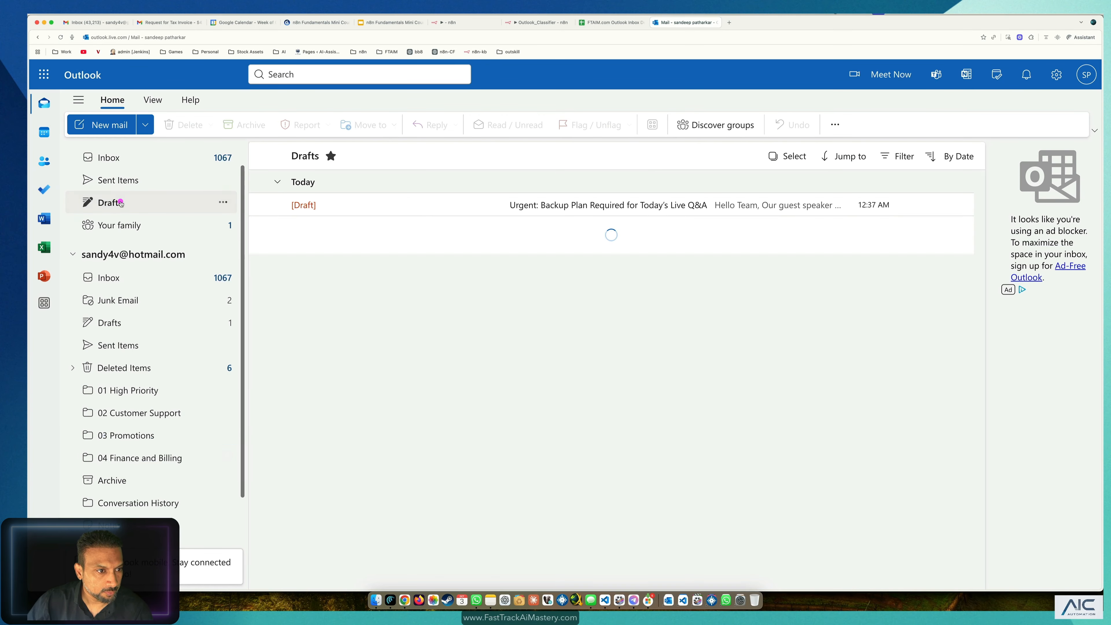
pyautogui.rightClick(121, 202)
pyautogui.click(155, 311)
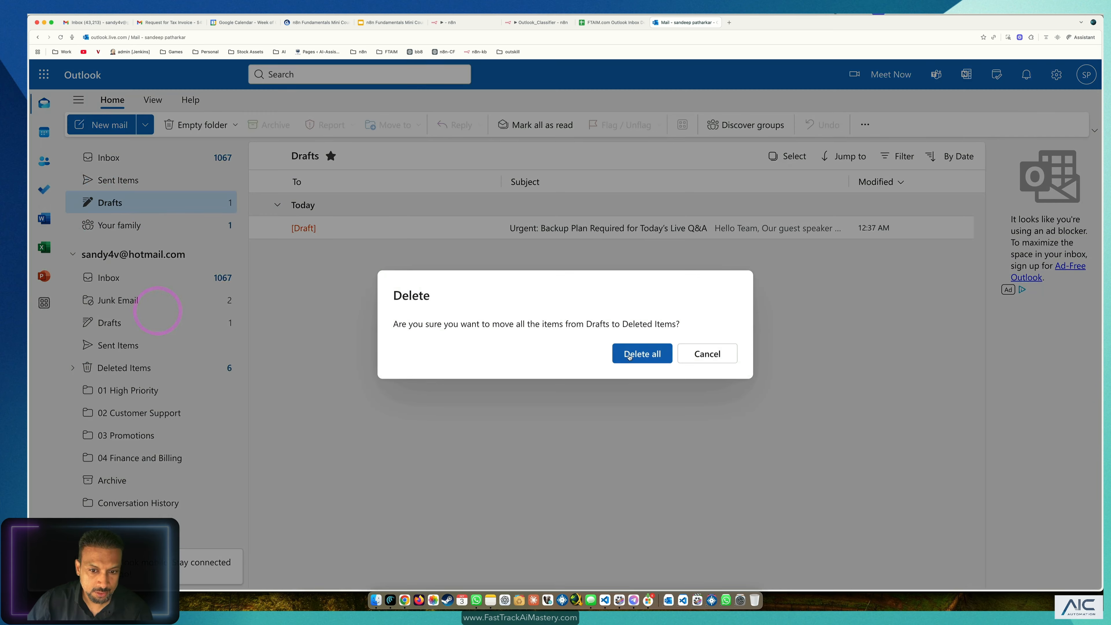
pyautogui.click(630, 356)
pyautogui.click(136, 277)
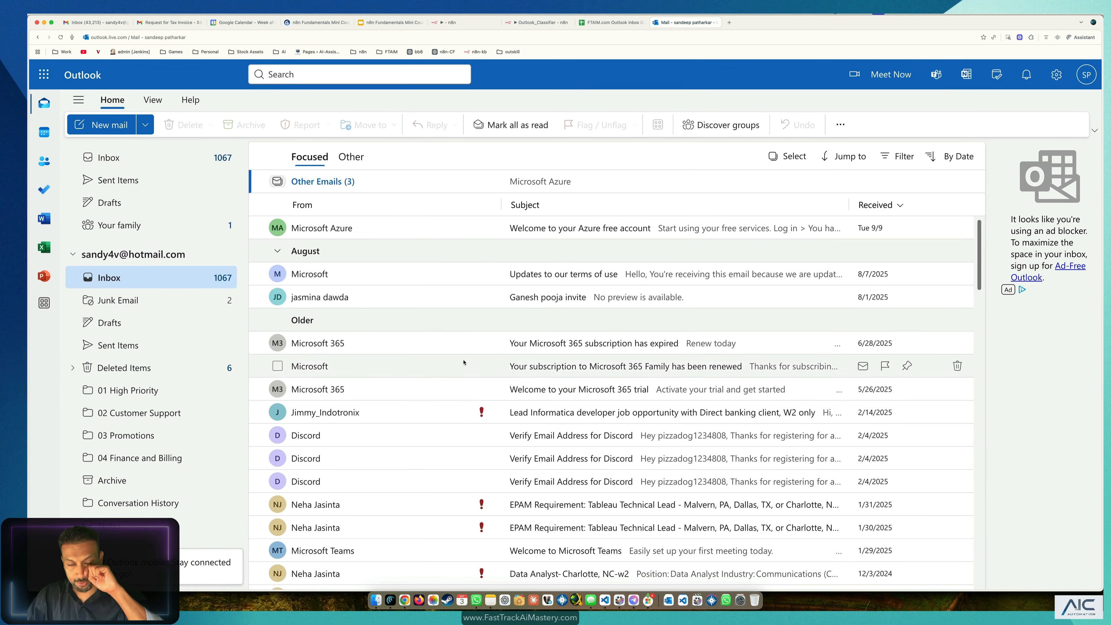
pyautogui.click(553, 26)
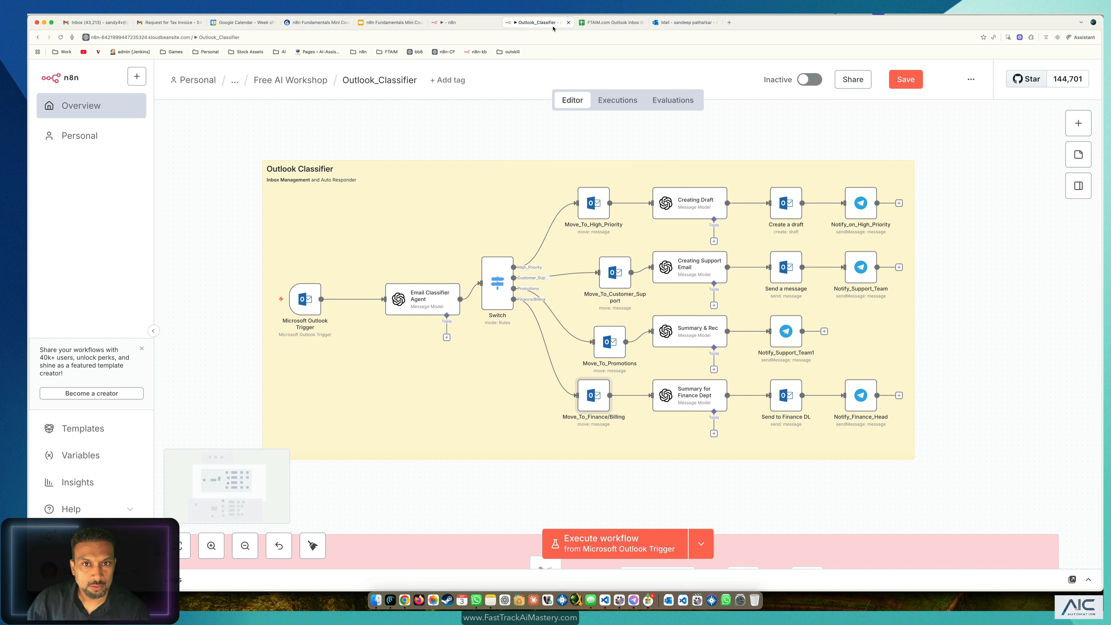
# Step: Close the old Outlook_Classifier workflow, confirming Leave, and return to FT_Outlook_Classifier
pyautogui.click(568, 22)
pyautogui.click(586, 203)
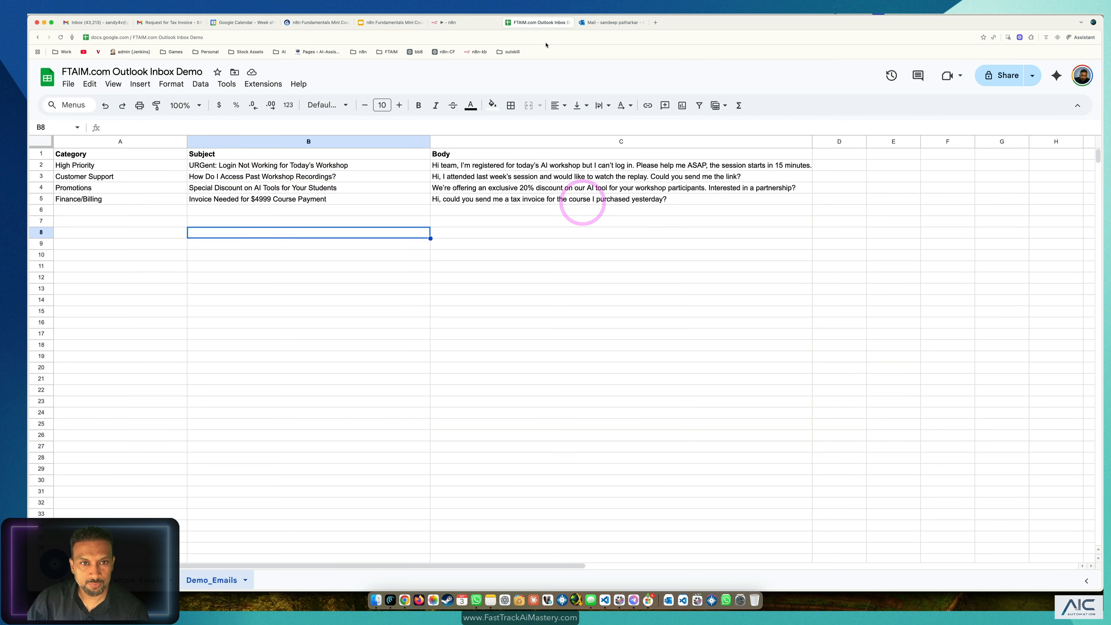
pyautogui.click(450, 26)
pyautogui.scroll(-3, 701, 419)
pyautogui.scroll(3, 863, 515)
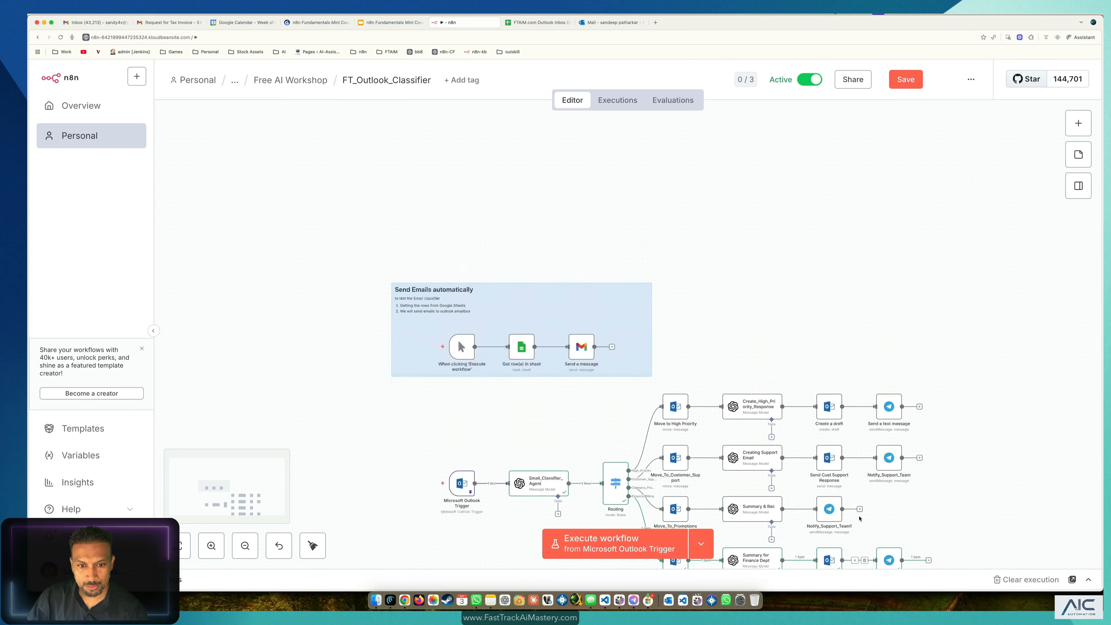
pyautogui.scroll(-4, 862, 515)
pyautogui.scroll(-2, 863, 514)
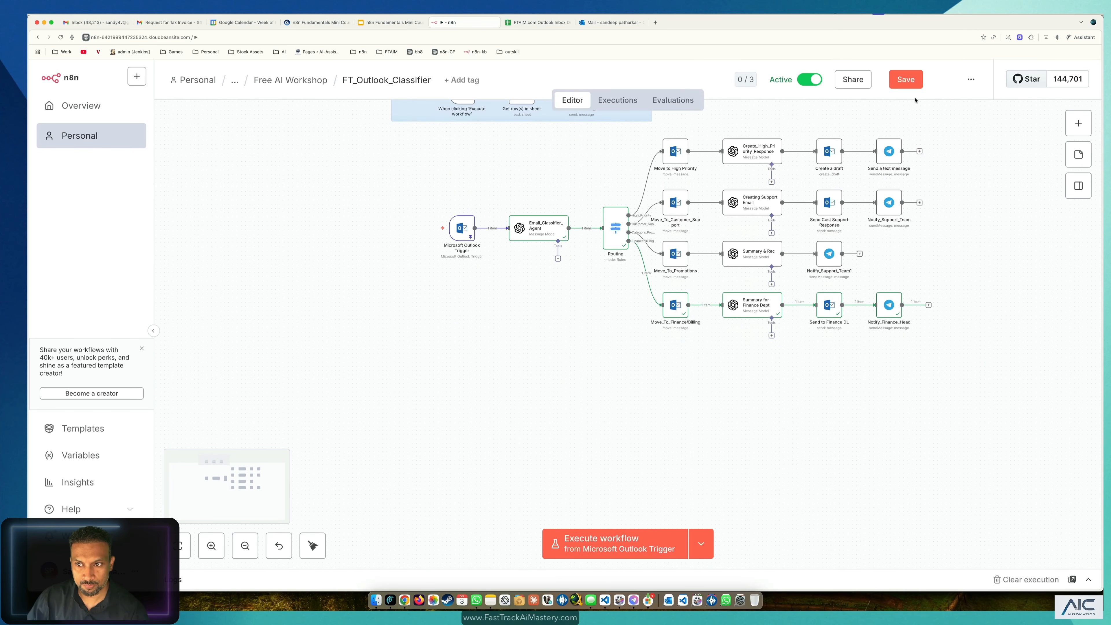
# Step: Save FT_Outlook_Classifier and go to the Free AI Workshop workflows list
pyautogui.click(906, 79)
pyautogui.scroll(3, 791, 356)
pyautogui.scroll(3, 792, 358)
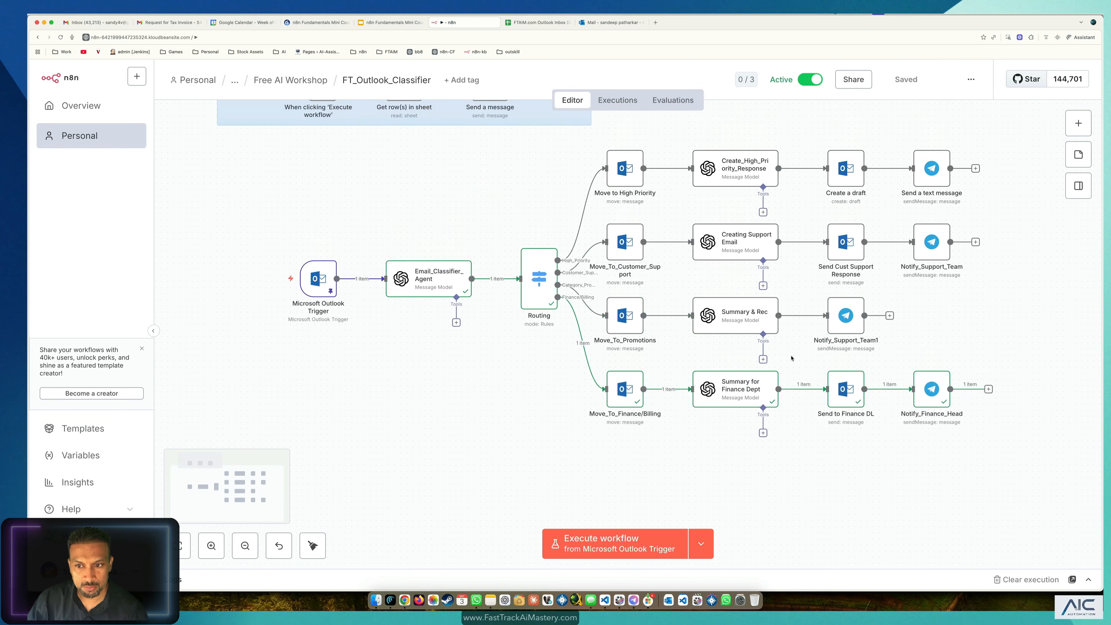
pyautogui.scroll(3, 630, 373)
pyautogui.click(306, 80)
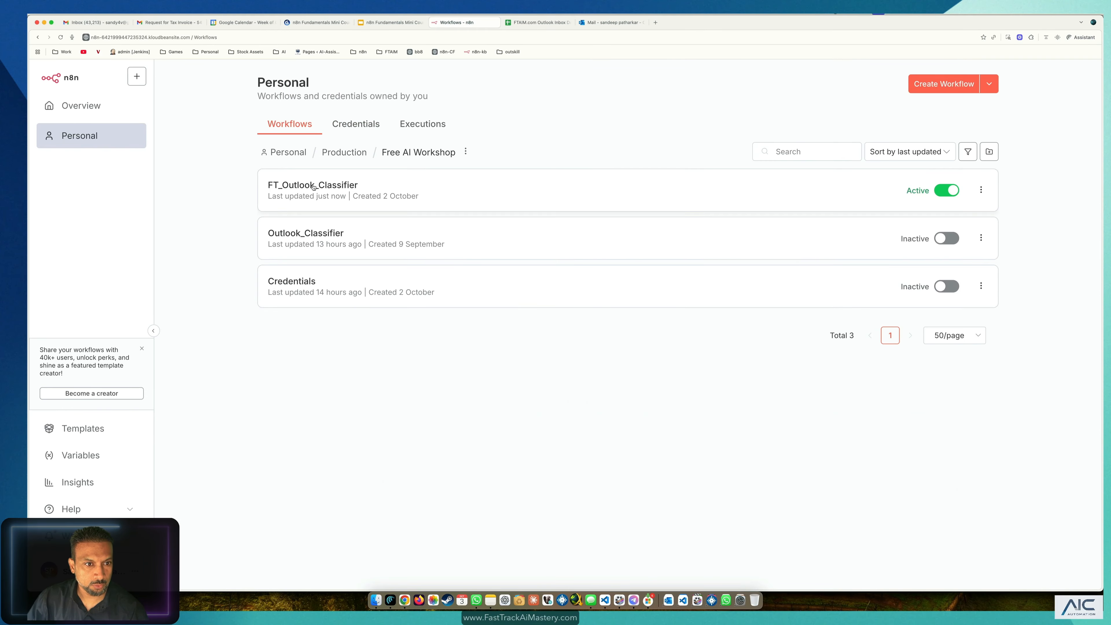
# Step: Open the FT_Outlook_Classifier workflow and pan the canvas across its classifier branches
pyautogui.click(318, 188)
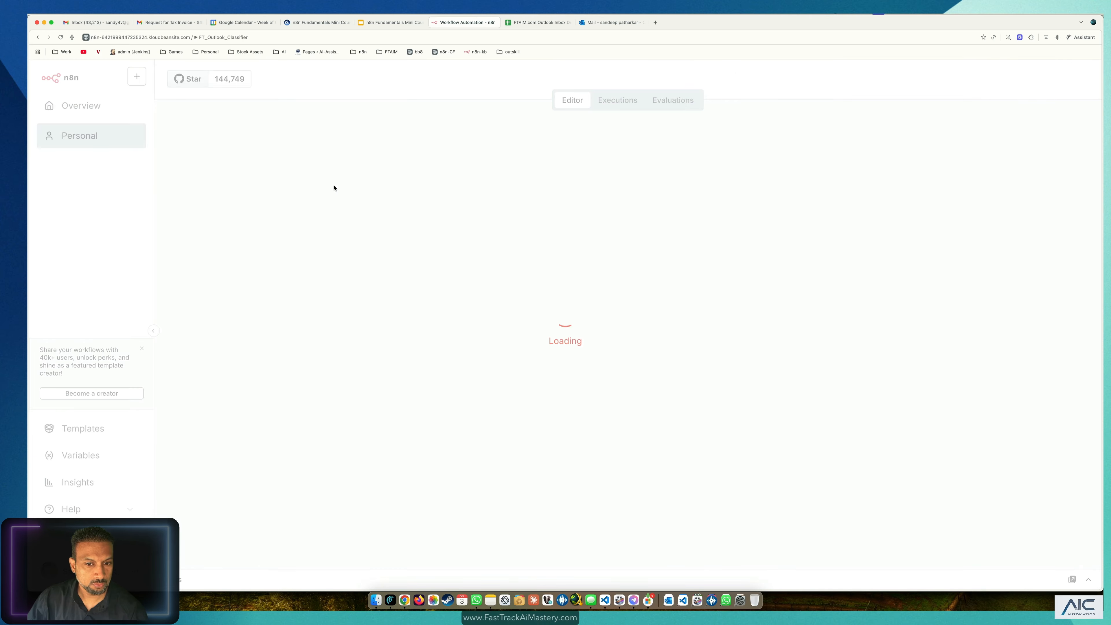
pyautogui.scroll(-4, 947, 496)
pyautogui.moveTo(1047, 417); pyautogui.dragTo(953, 221)
pyautogui.scroll(2, 618, 357)
pyautogui.moveTo(619, 305); pyautogui.dragTo(580, 389)
pyautogui.scroll(1, 581, 389)
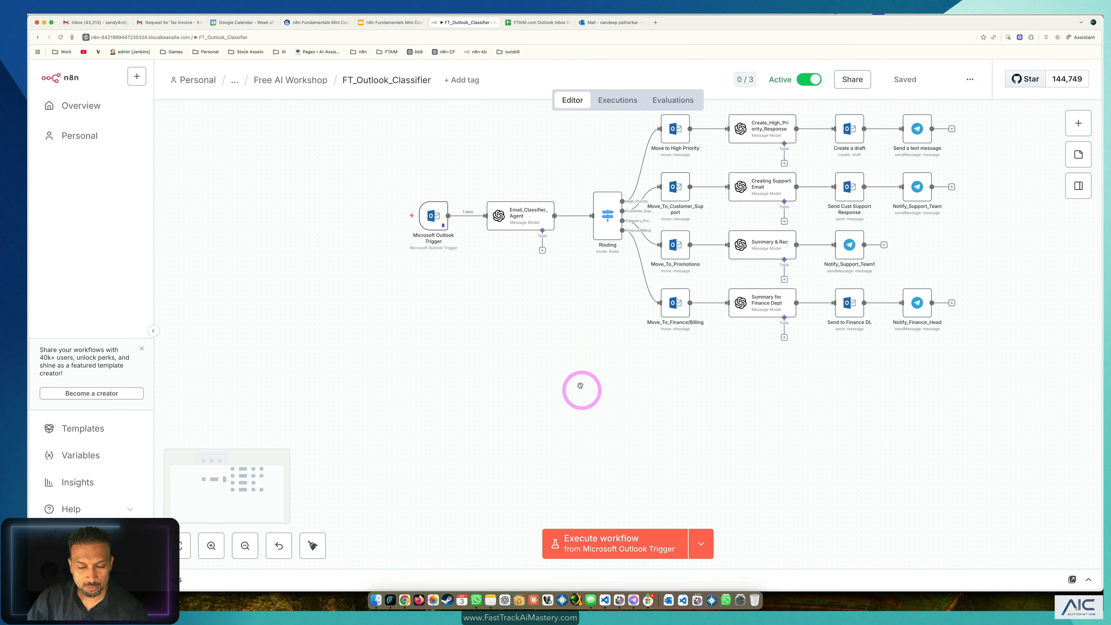
pyautogui.scroll(4, 580, 388)
pyautogui.scroll(3, 446, 303)
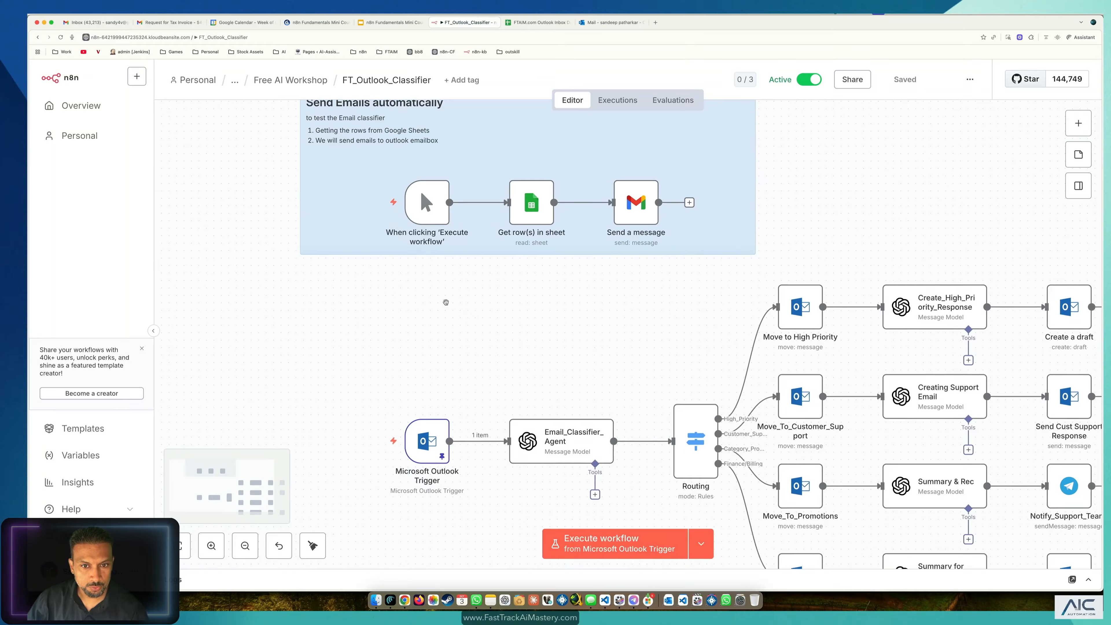
pyautogui.moveTo(436, 213)
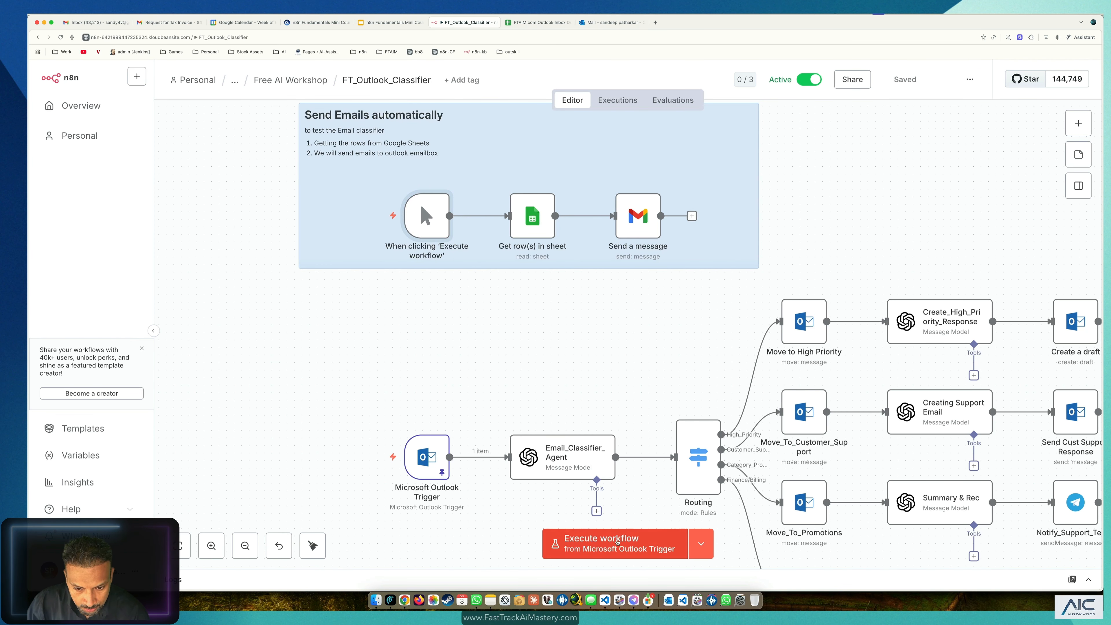
# Step: Execute from 'When clicking Execute workflow' to send the four sheet test emails, then glance at Outlook
pyautogui.click(701, 543)
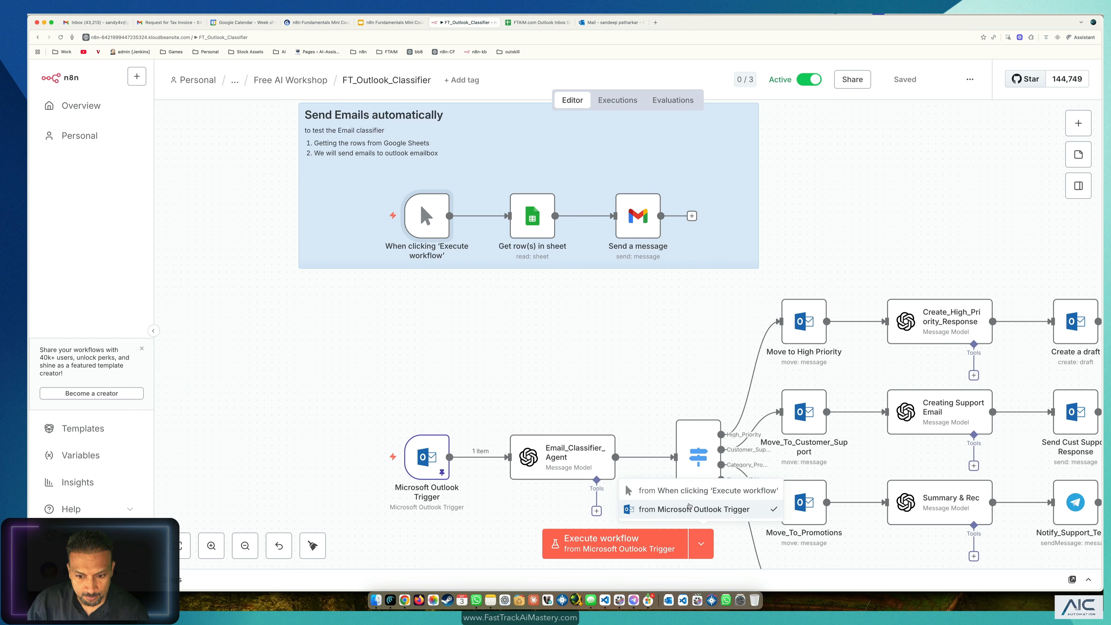
pyautogui.click(699, 492)
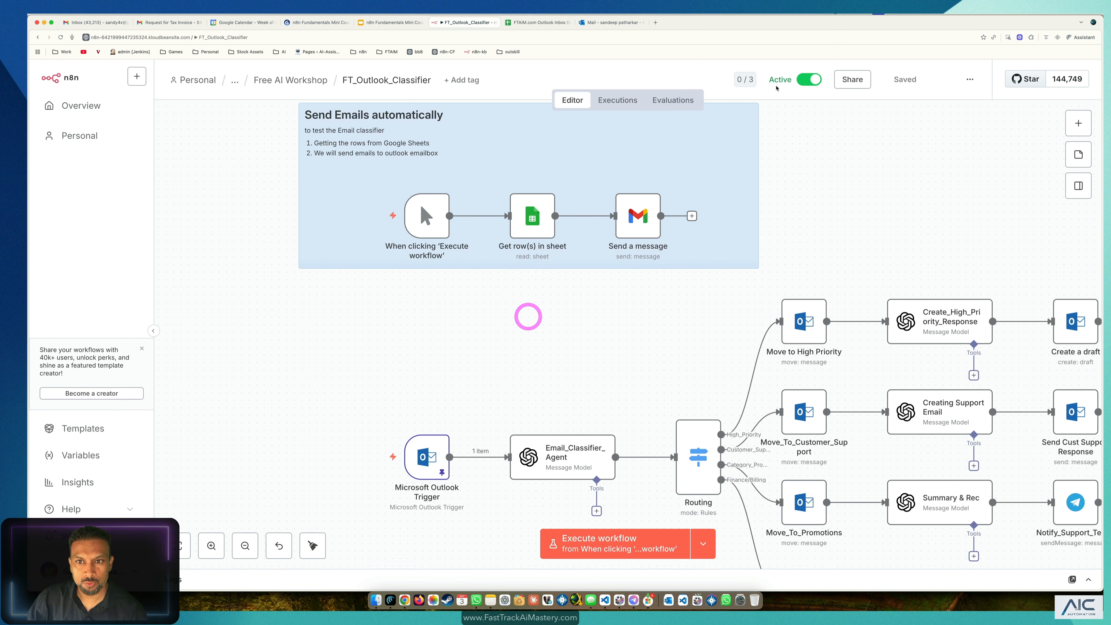
pyautogui.click(651, 536)
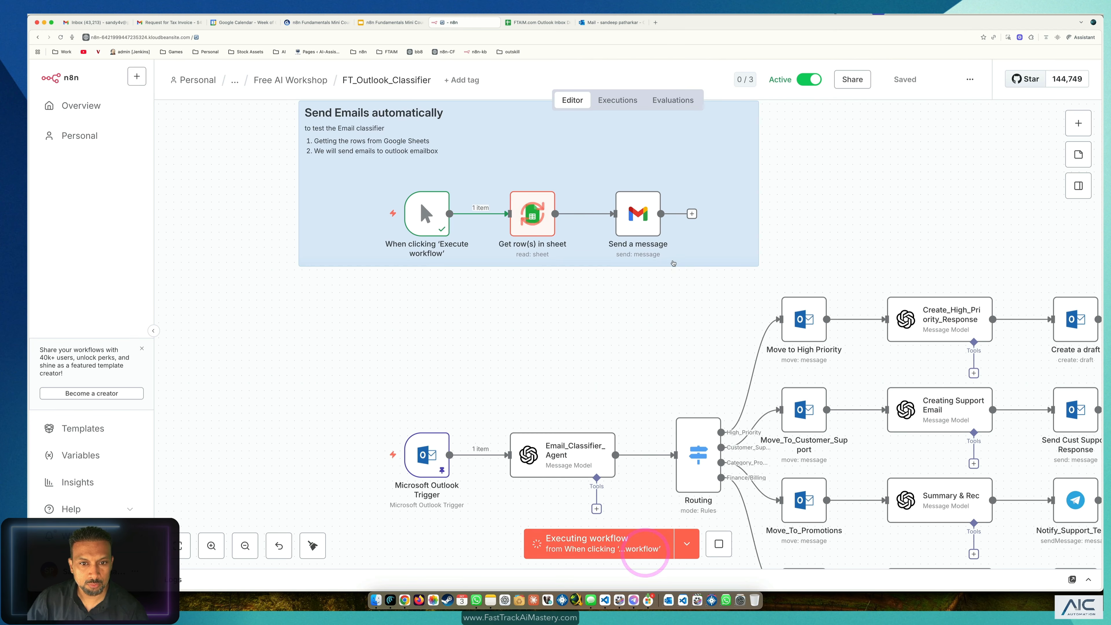
pyautogui.scroll(-1, 672, 350)
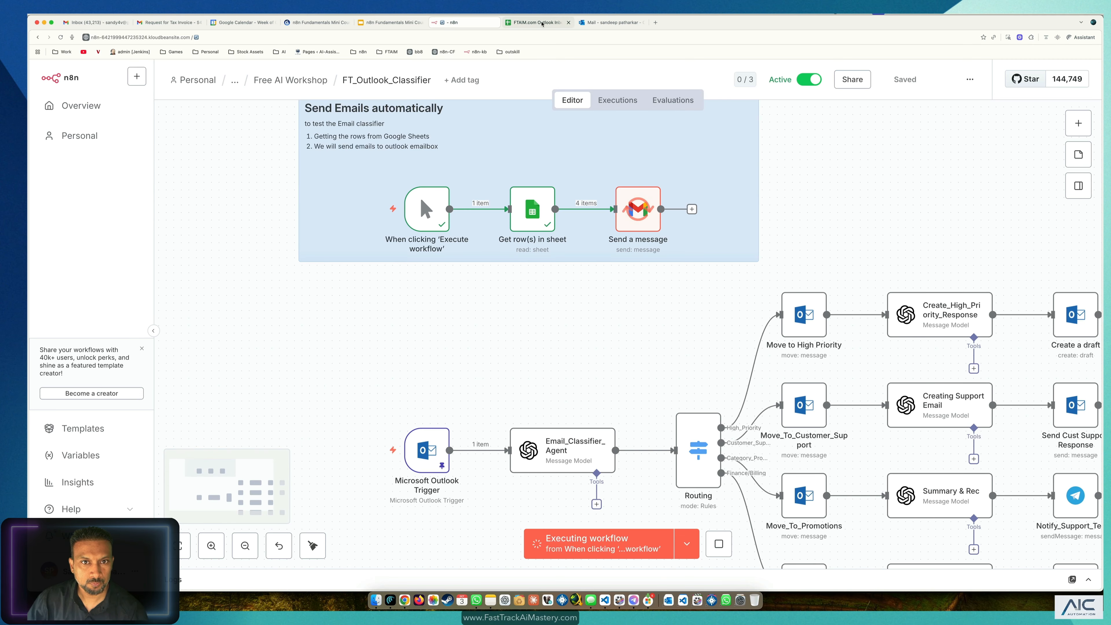
pyautogui.click(610, 22)
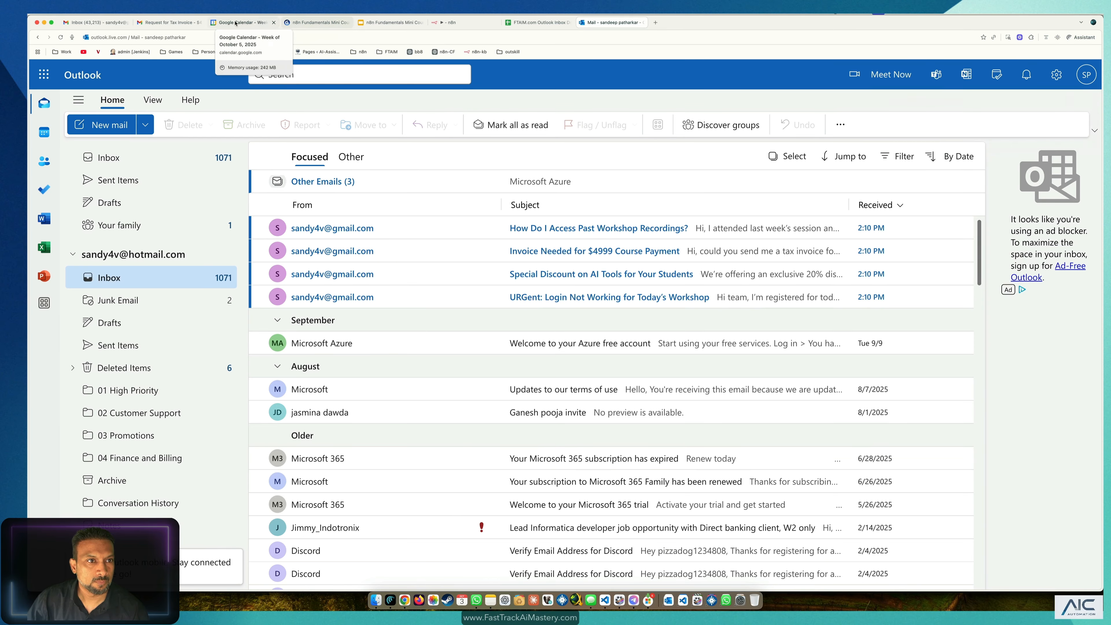
pyautogui.click(440, 23)
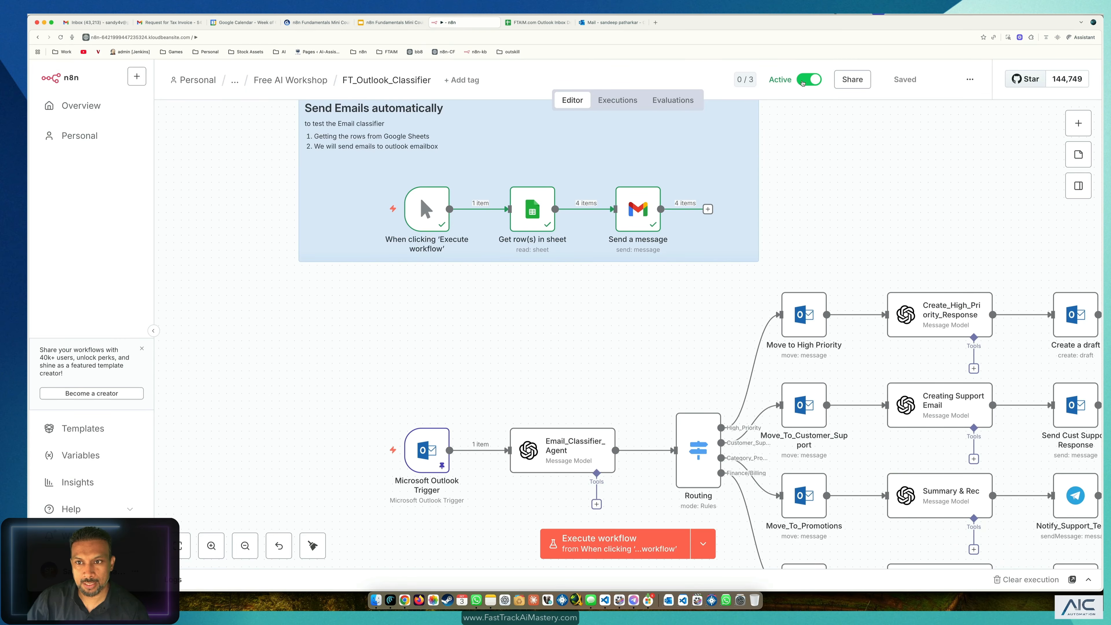
# Step: In Executions, open the running 10:11:39 classifier execution, then switch to the Outlook mailbox
pyautogui.scroll(-1, 810, 241)
pyautogui.moveTo(896, 240); pyautogui.dragTo(772, 141)
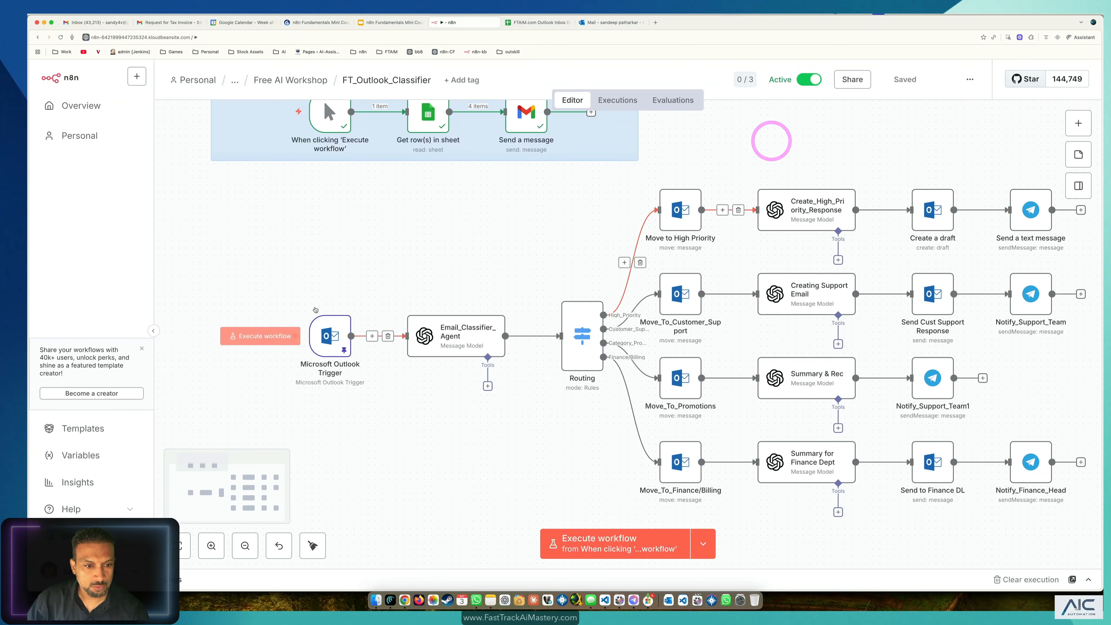
pyautogui.click(329, 343)
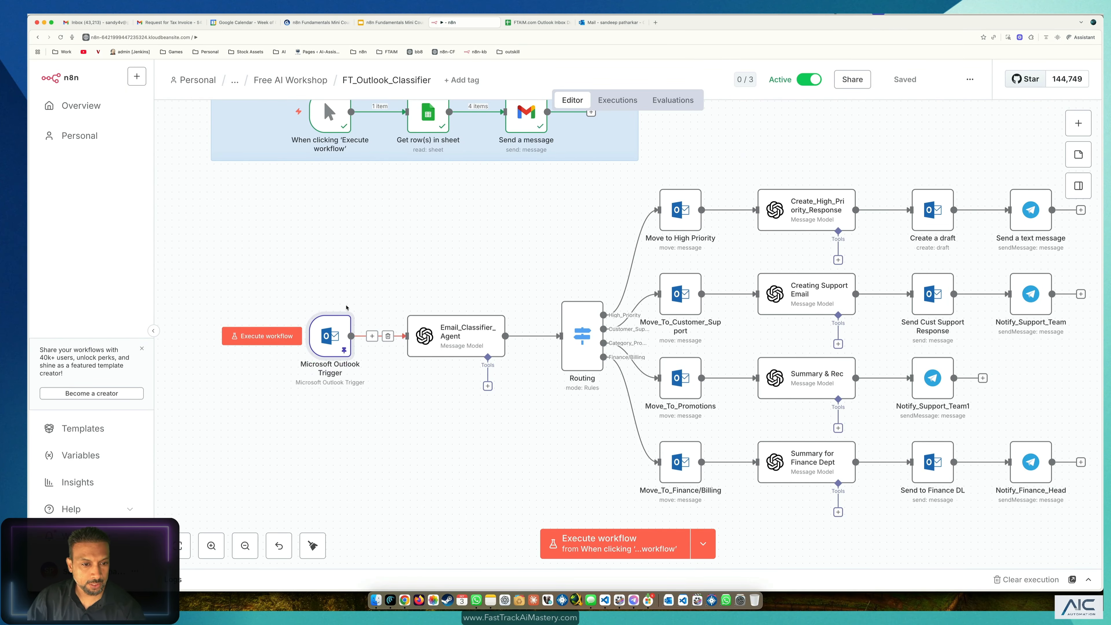
pyautogui.click(618, 100)
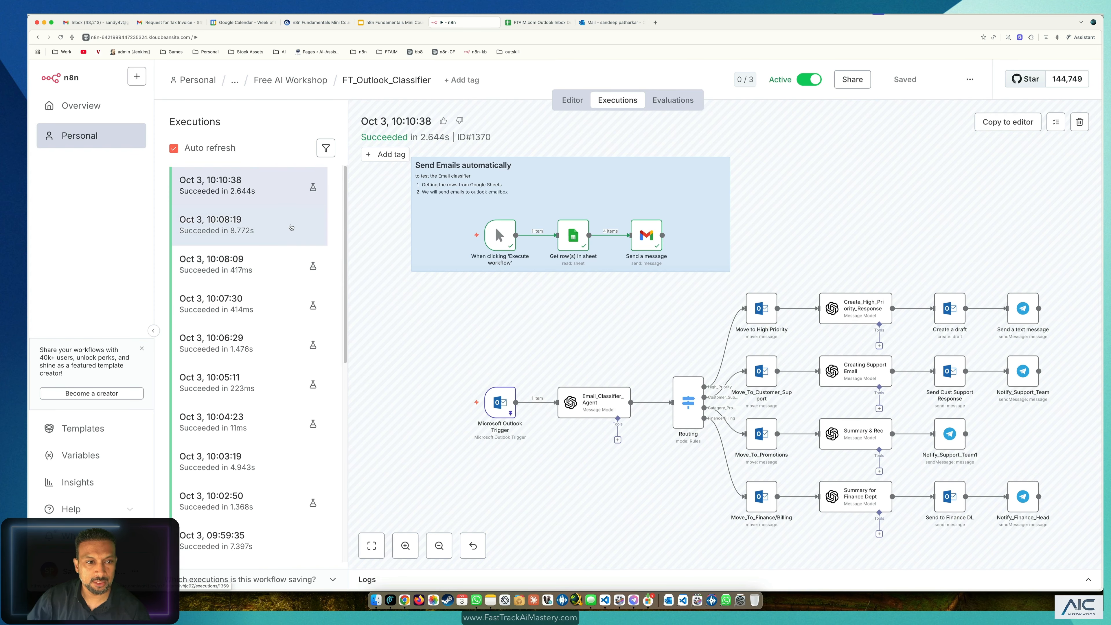
pyautogui.click(573, 100)
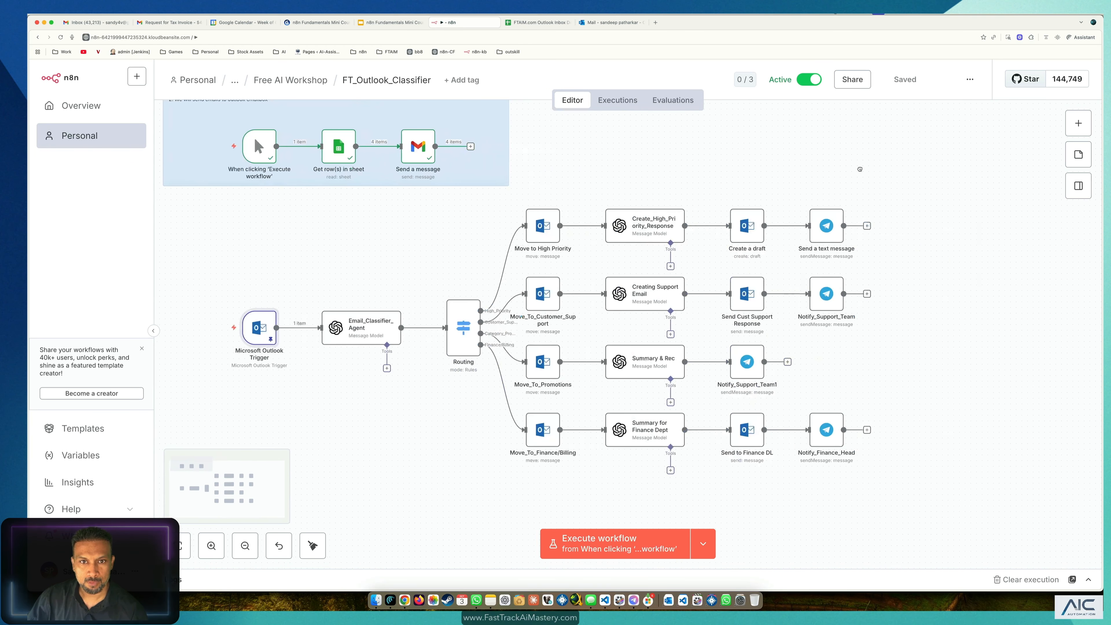
pyautogui.click(618, 100)
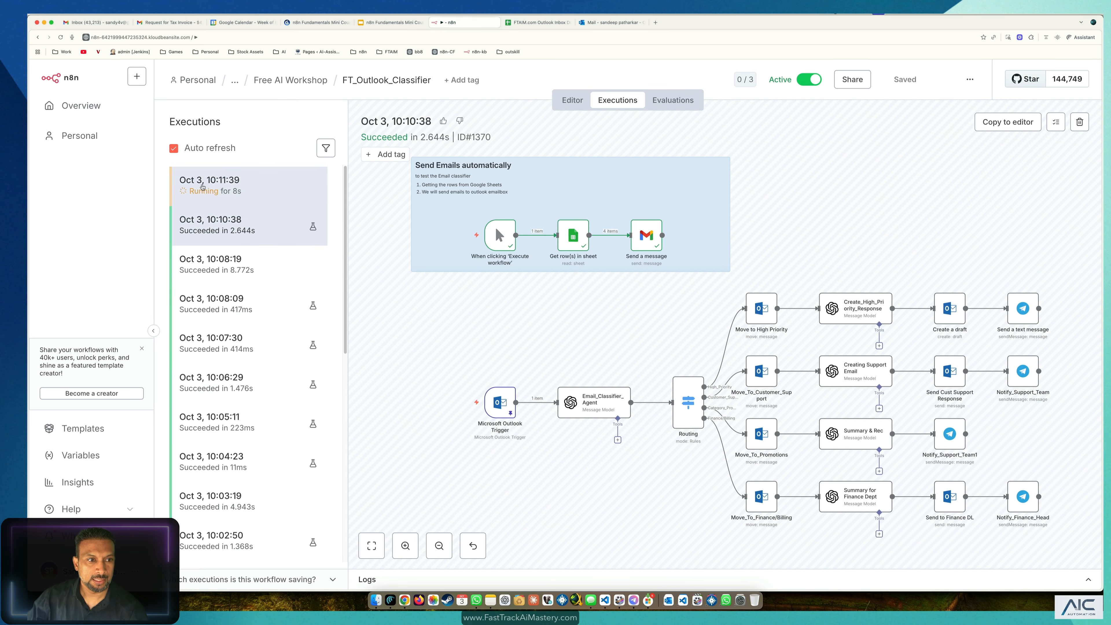
pyautogui.click(203, 187)
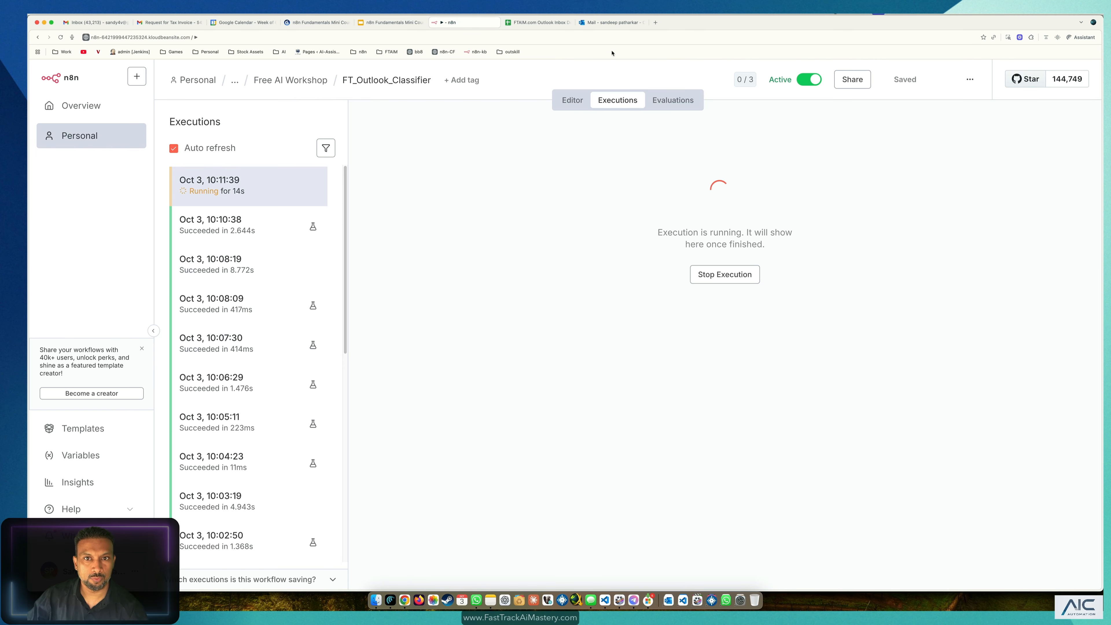
pyautogui.click(609, 22)
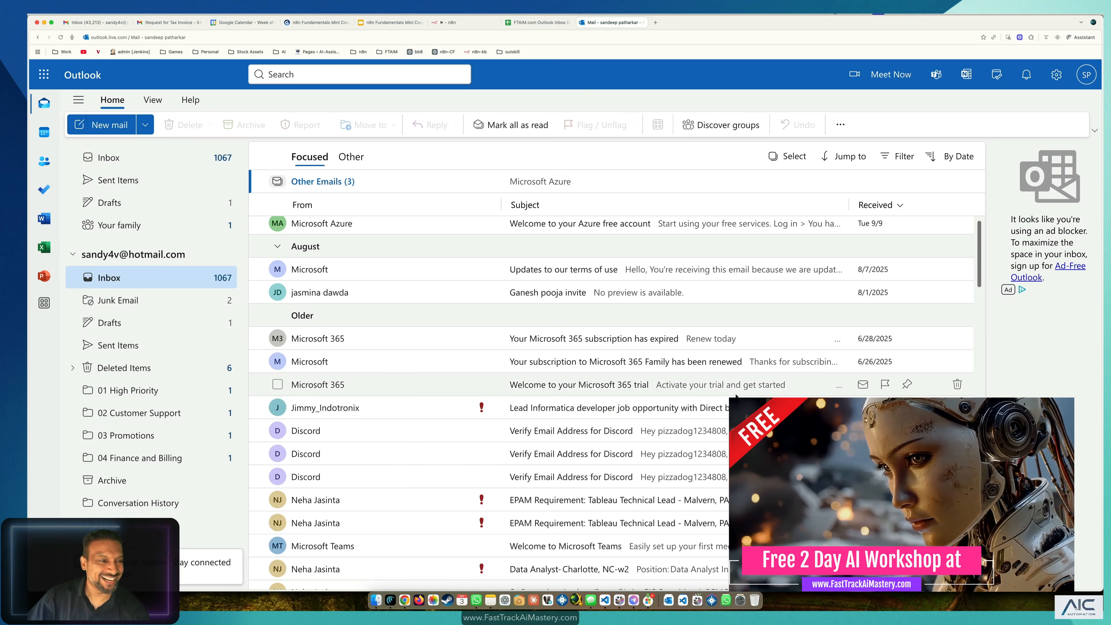
# Step: Check 01 High Priority, Drafts, 02 Customer Support, Sent Items, 03 Promotions and 04 Finance and Billing
pyautogui.click(168, 390)
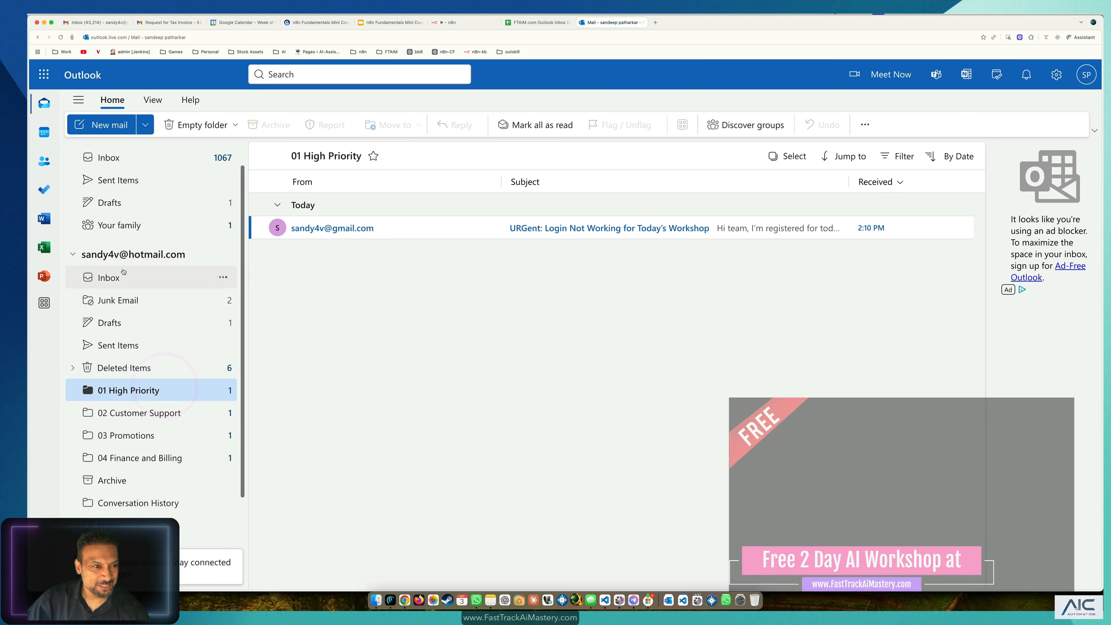
pyautogui.click(110, 204)
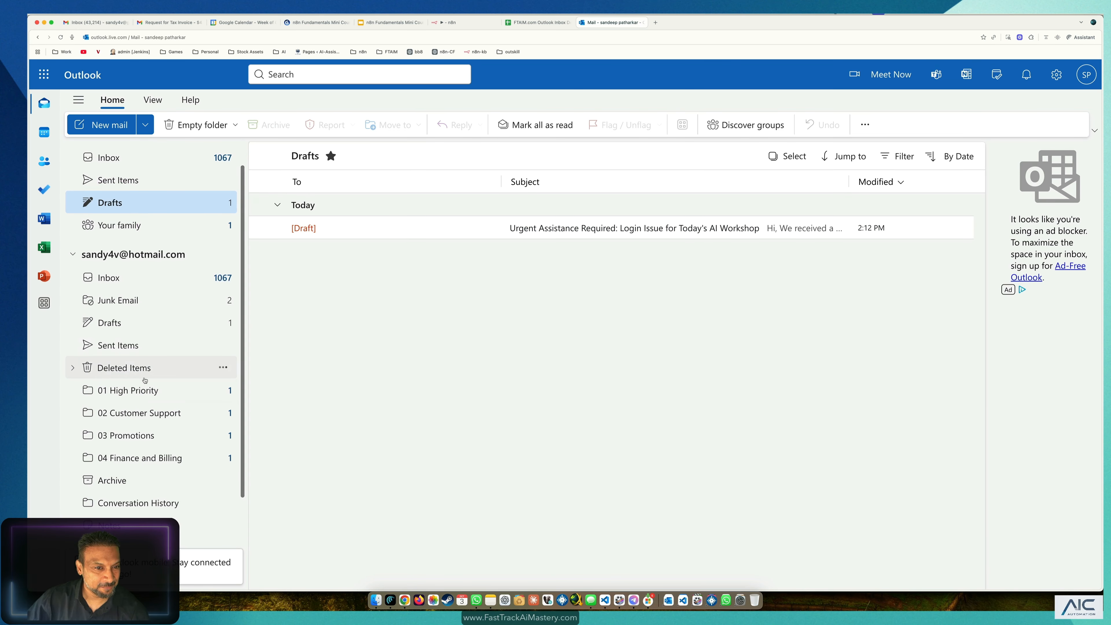
pyautogui.click(136, 416)
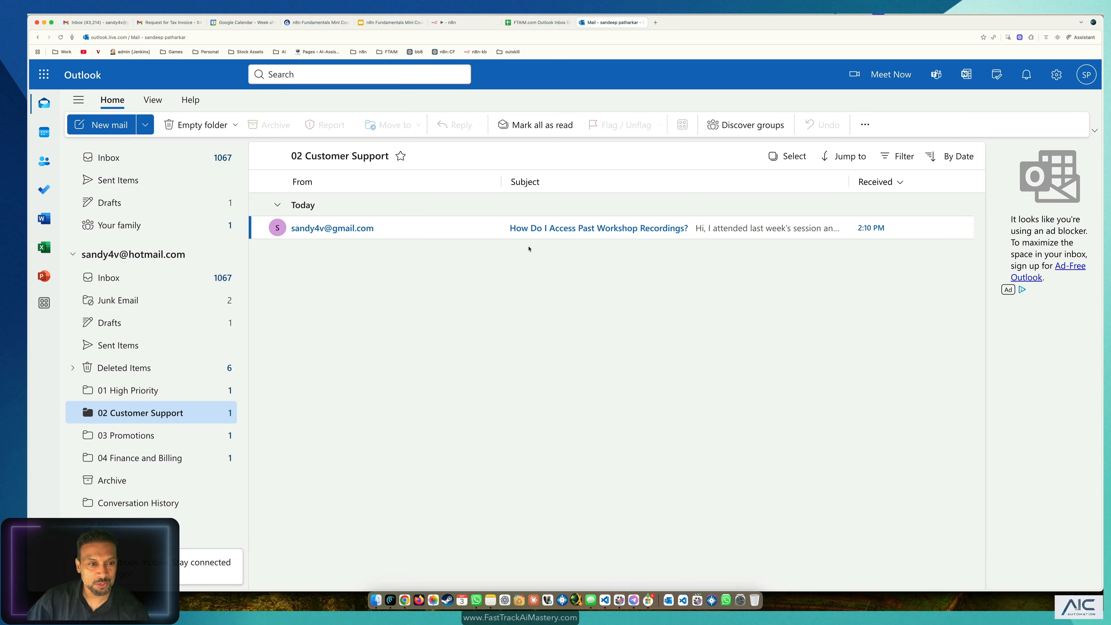
pyautogui.click(137, 350)
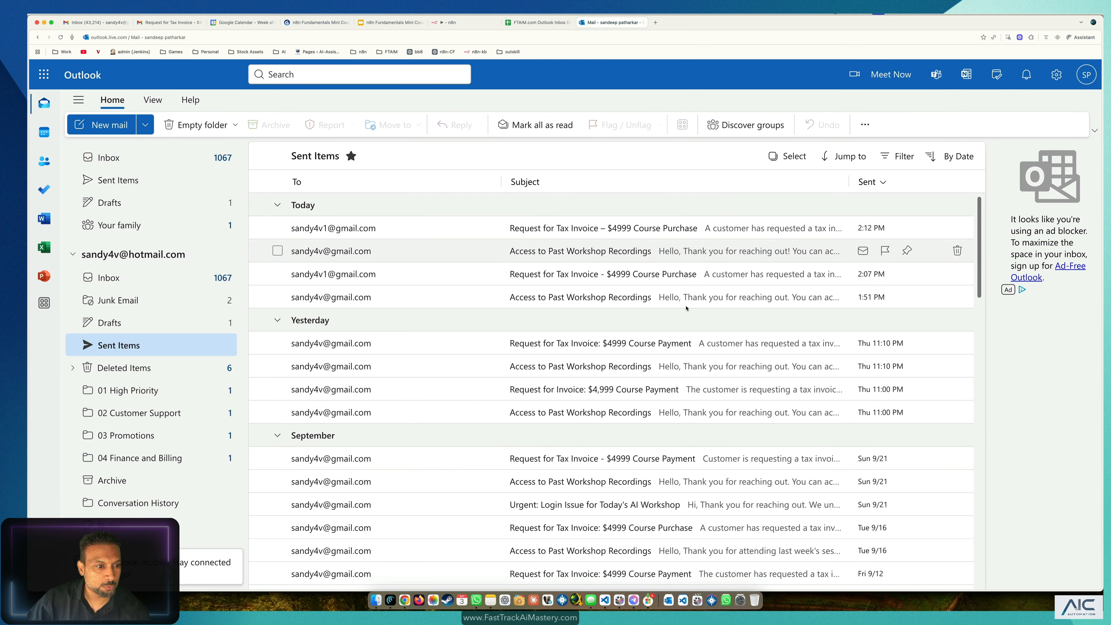
pyautogui.click(139, 435)
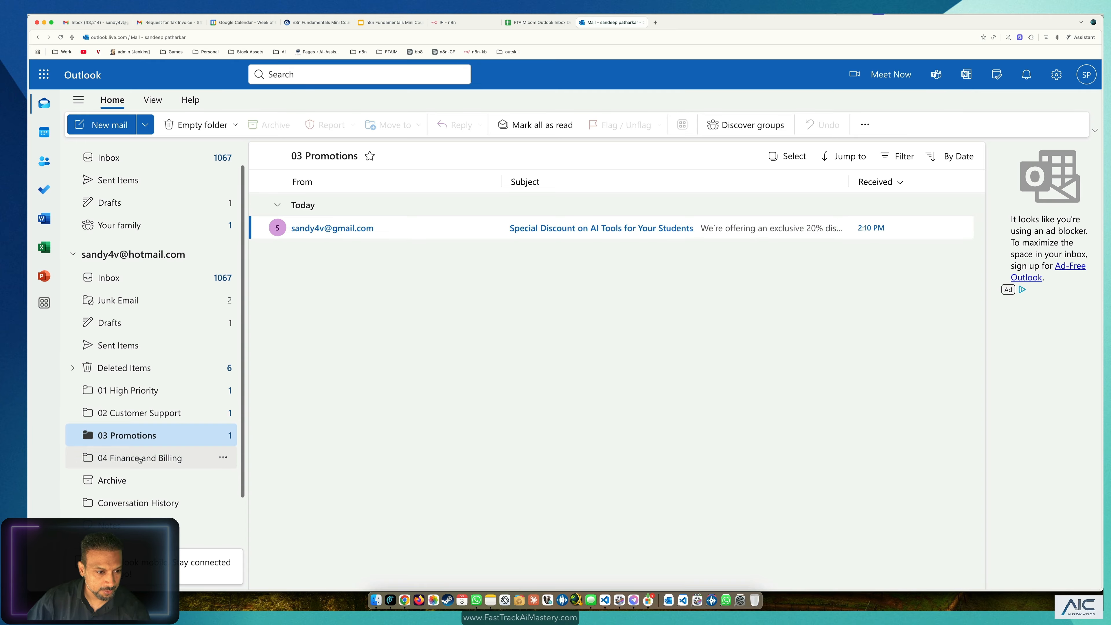
pyautogui.click(140, 458)
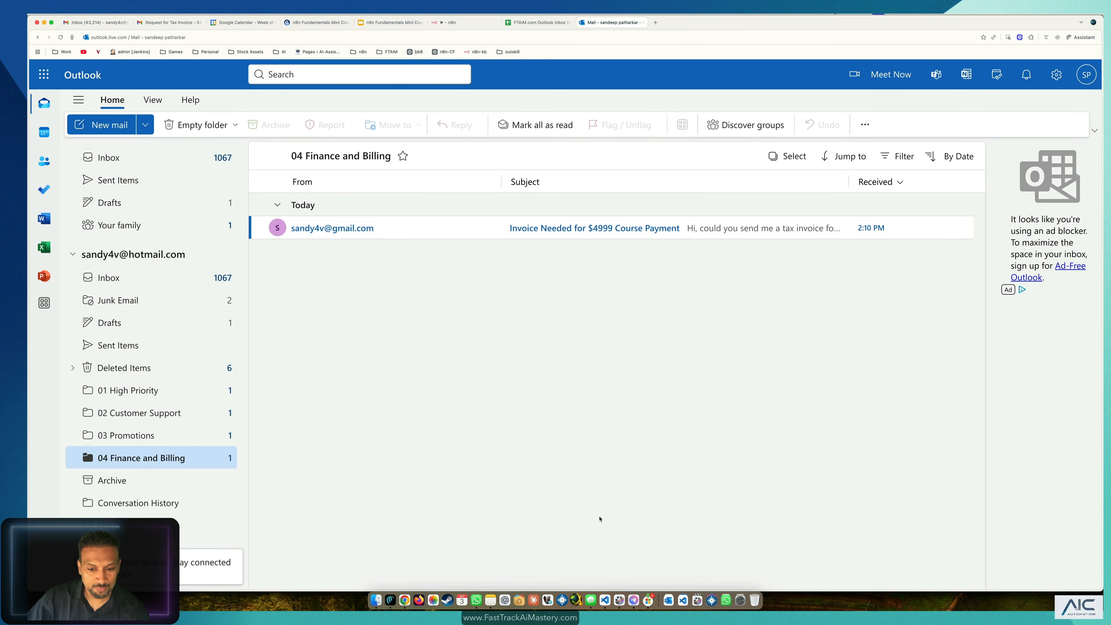
pyautogui.click(634, 600)
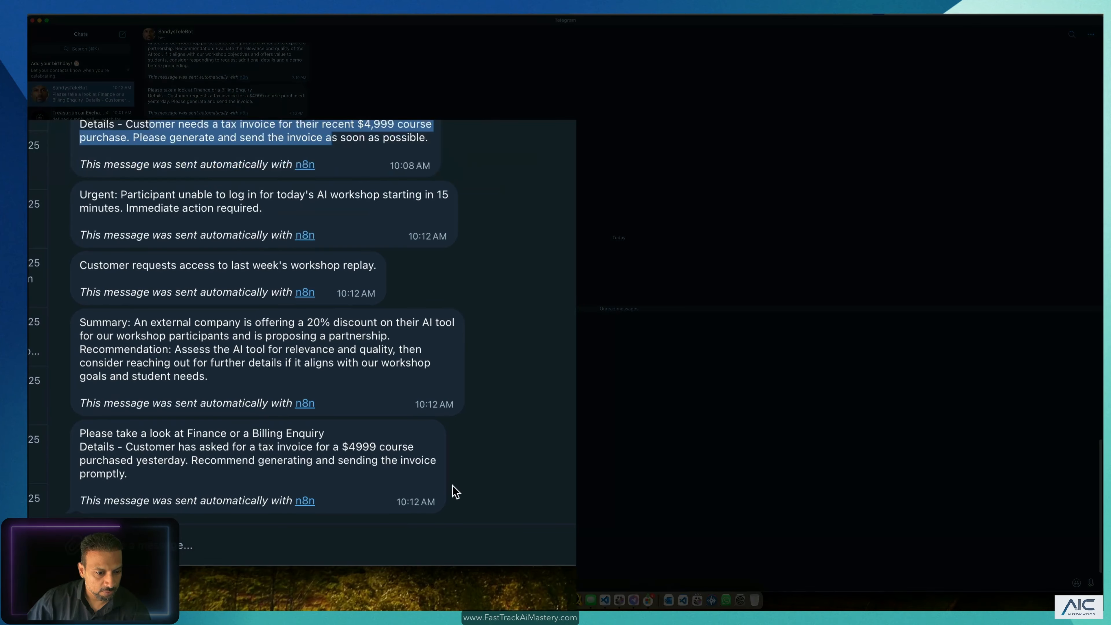
# Step: Read the Telegram bot's 10:12 AM alerts, then return to the FT_Outlook_Classifier editor canvas
pyautogui.click(254, 563)
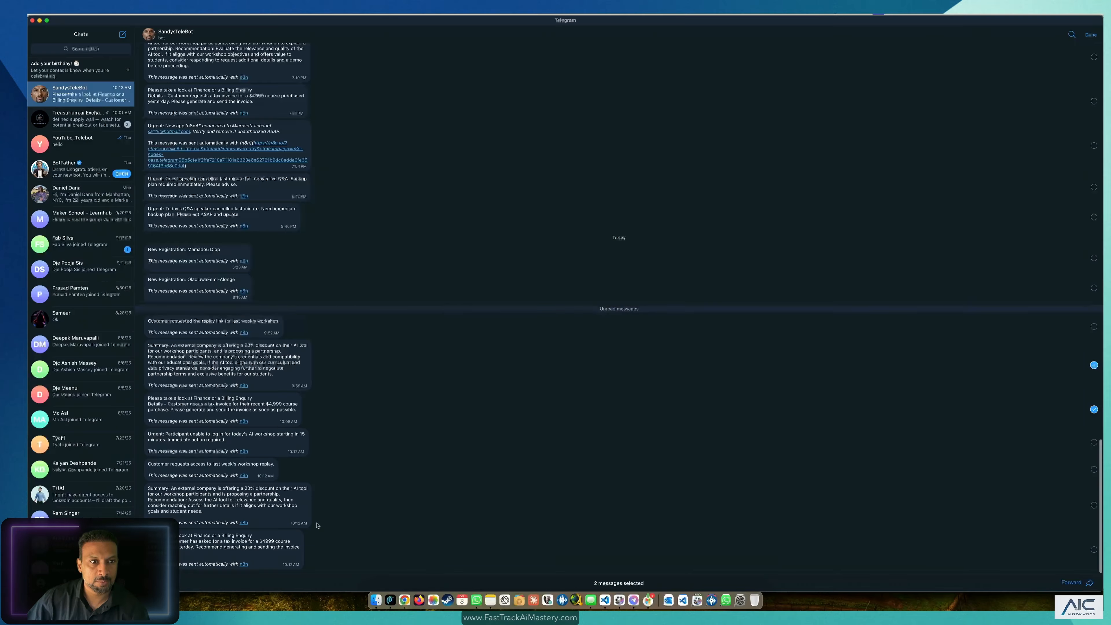
pyautogui.click(391, 599)
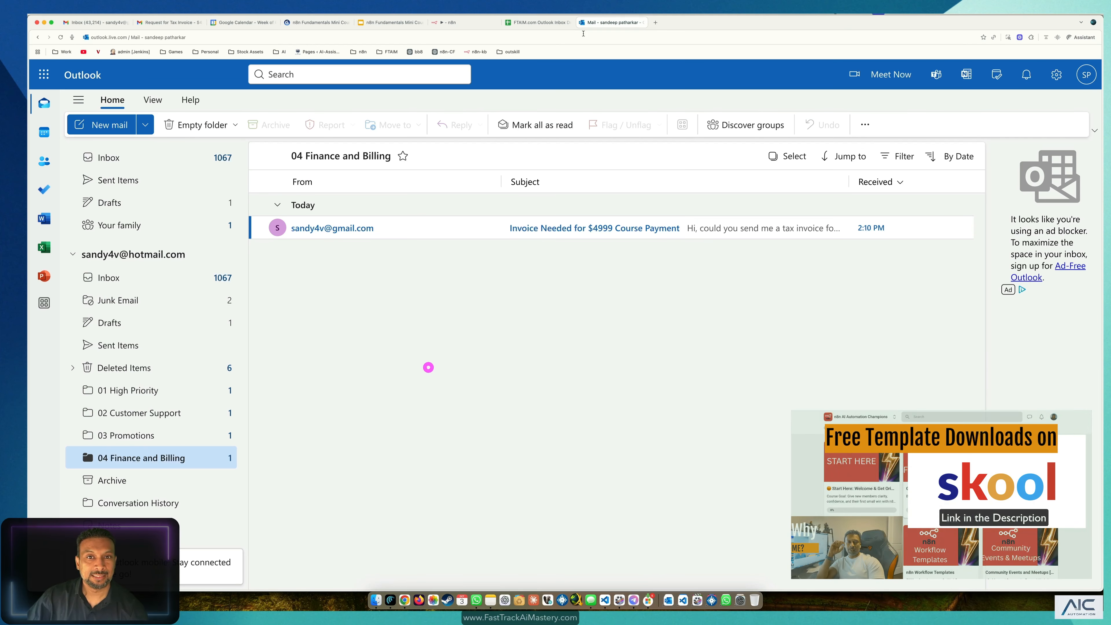
pyautogui.click(451, 22)
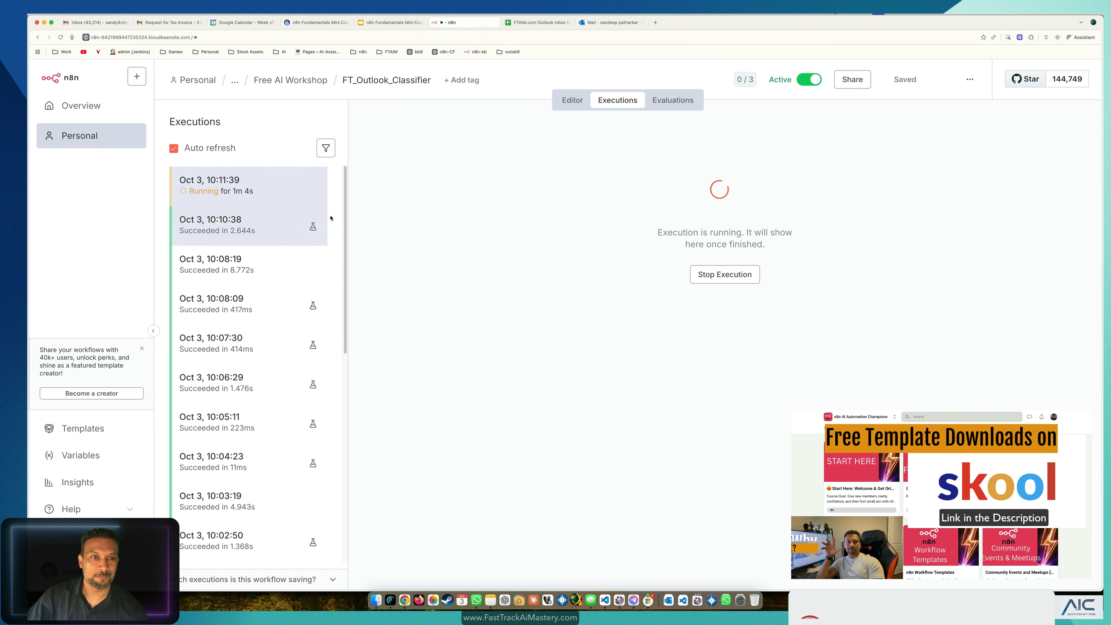
pyautogui.click(571, 100)
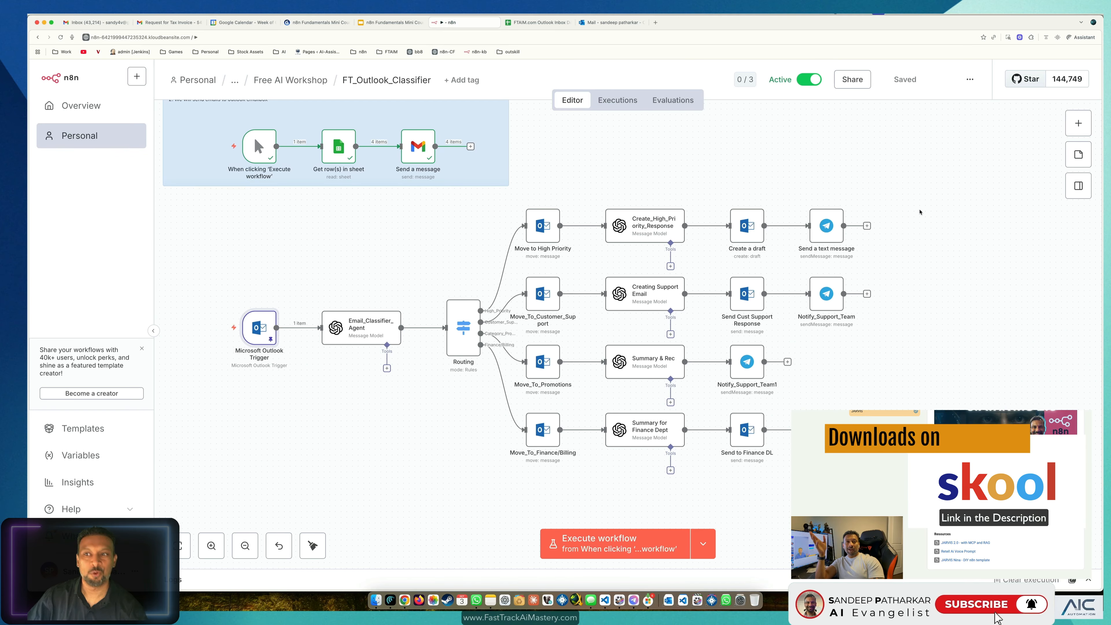